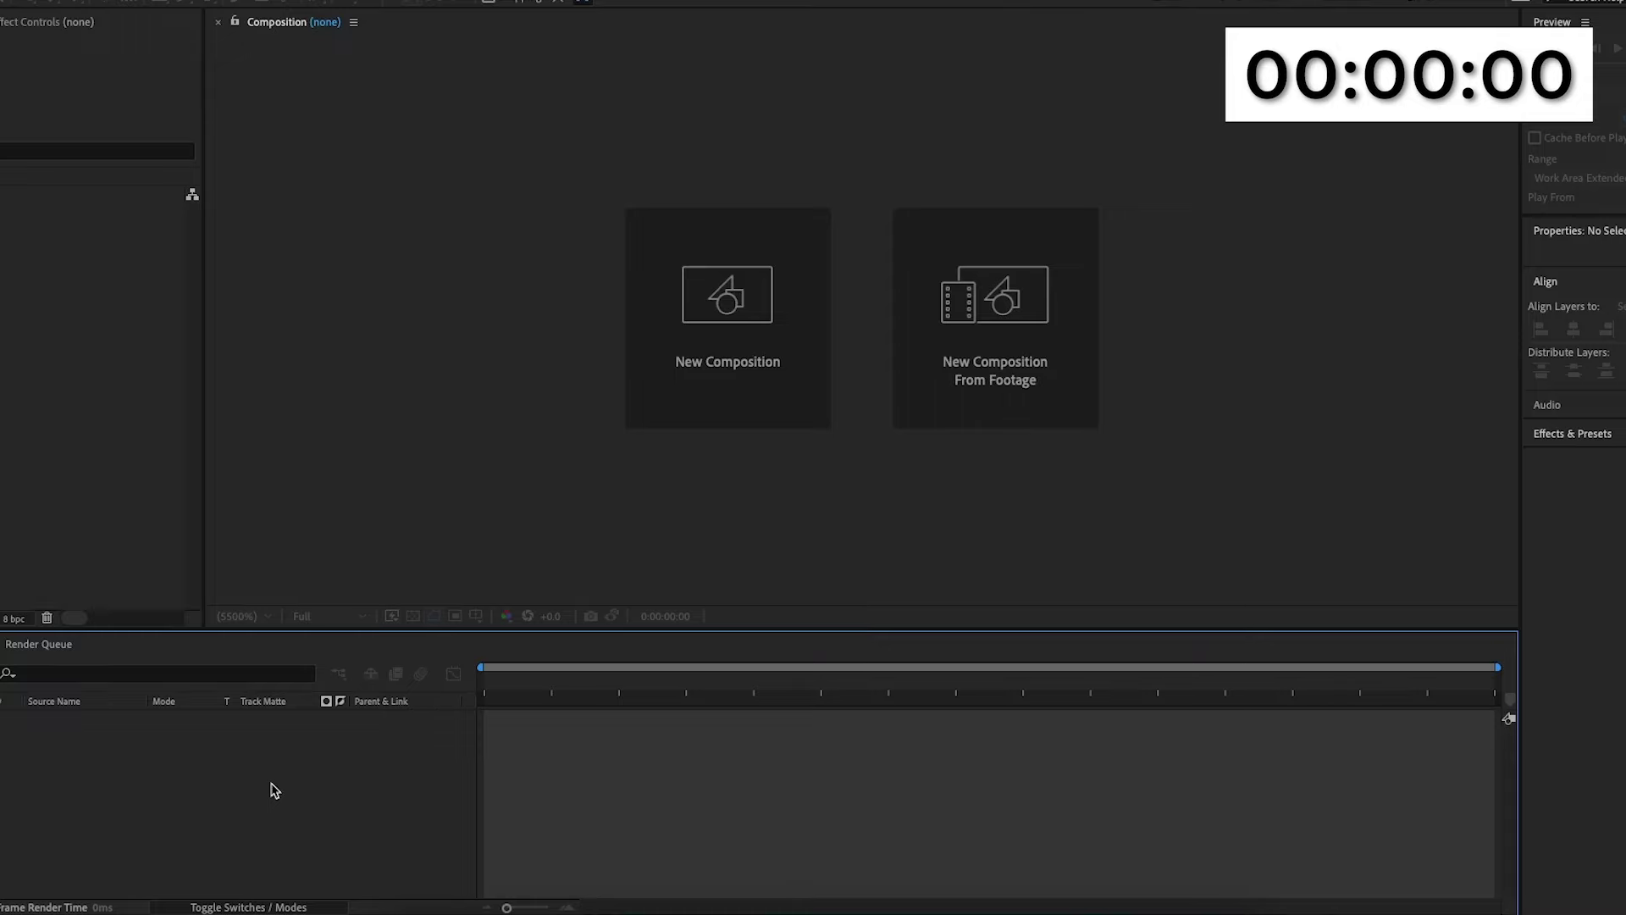
Create a UHD (4K) 3840x2160, 25 fps composition named "10 min animation" and import grid background 2.png.
left_click(690, 391)
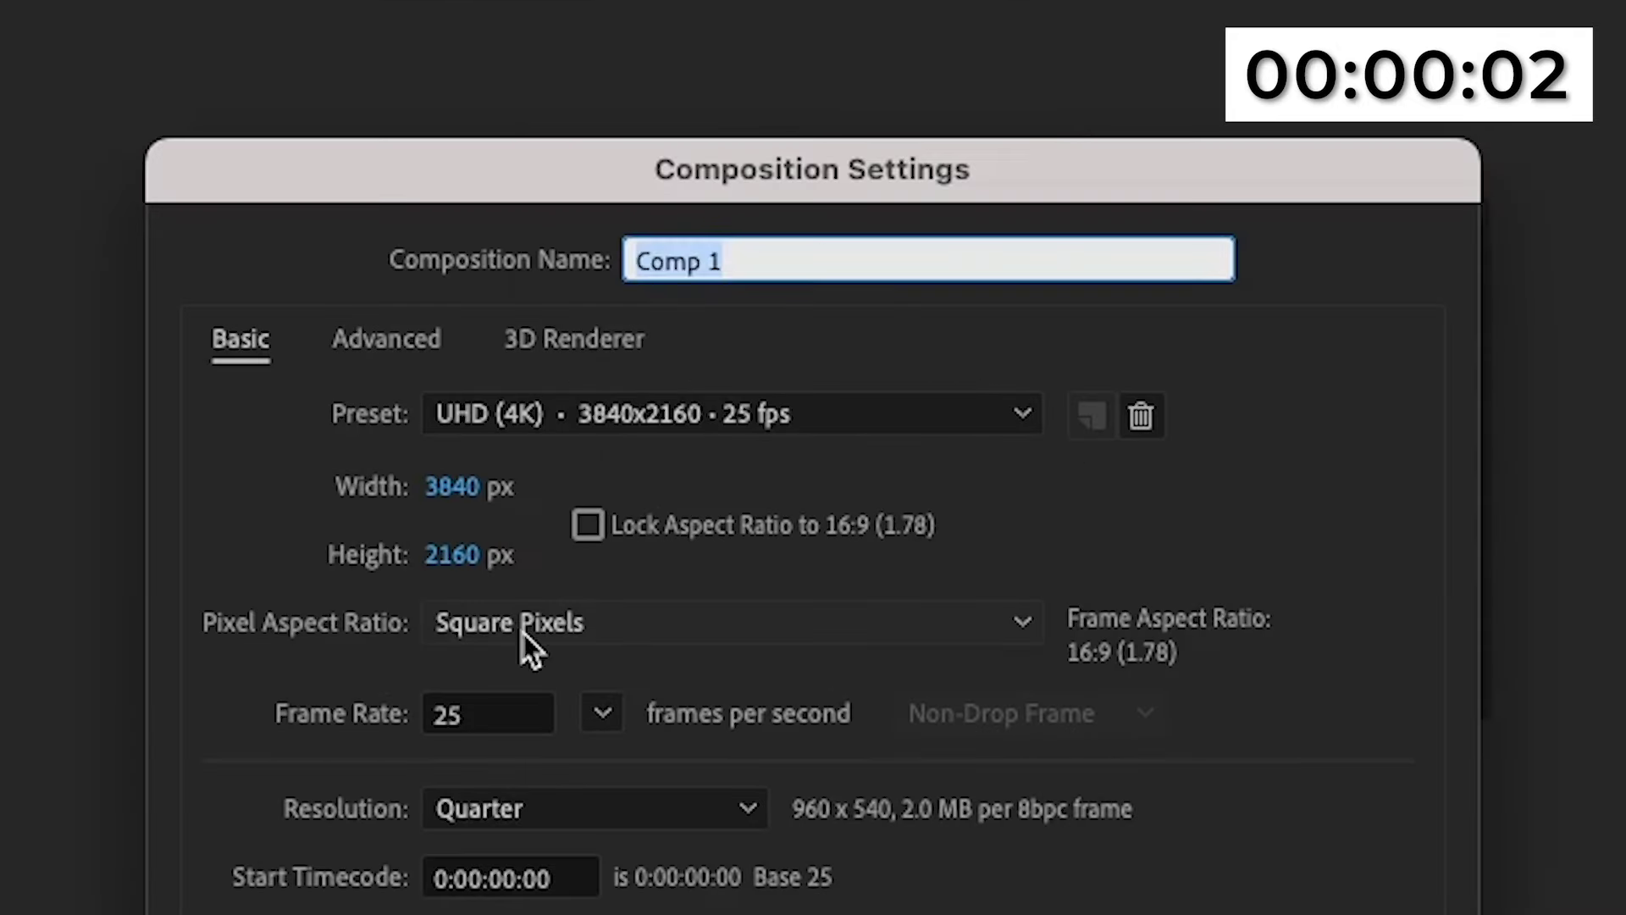
type("10m")
key("BackSpace")
type("min")
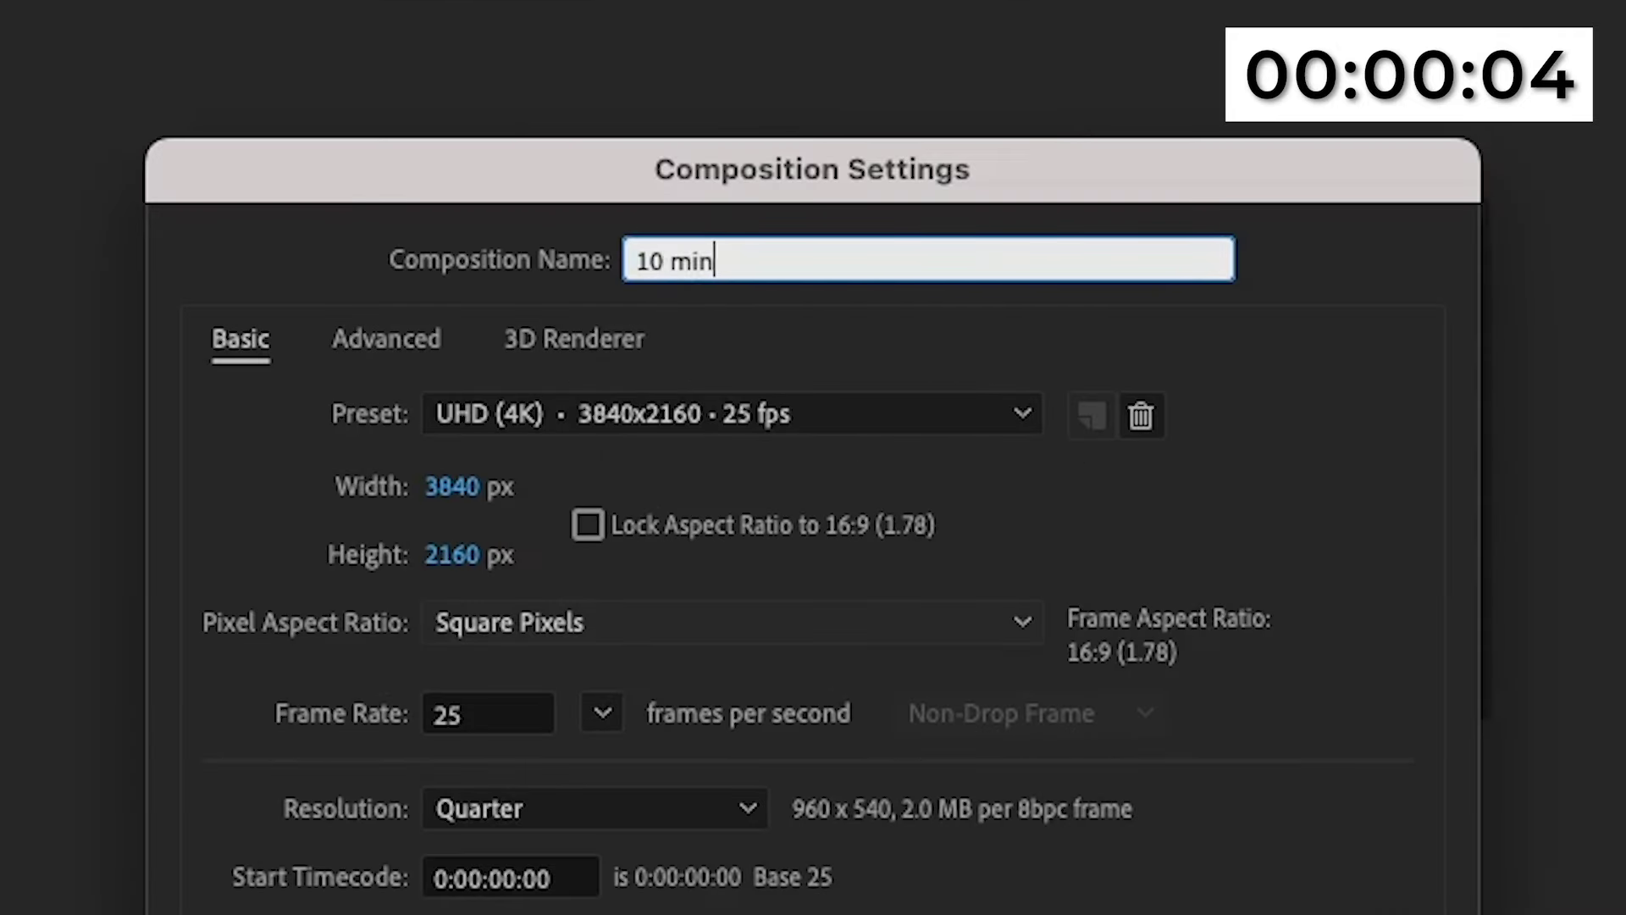
type(" animation")
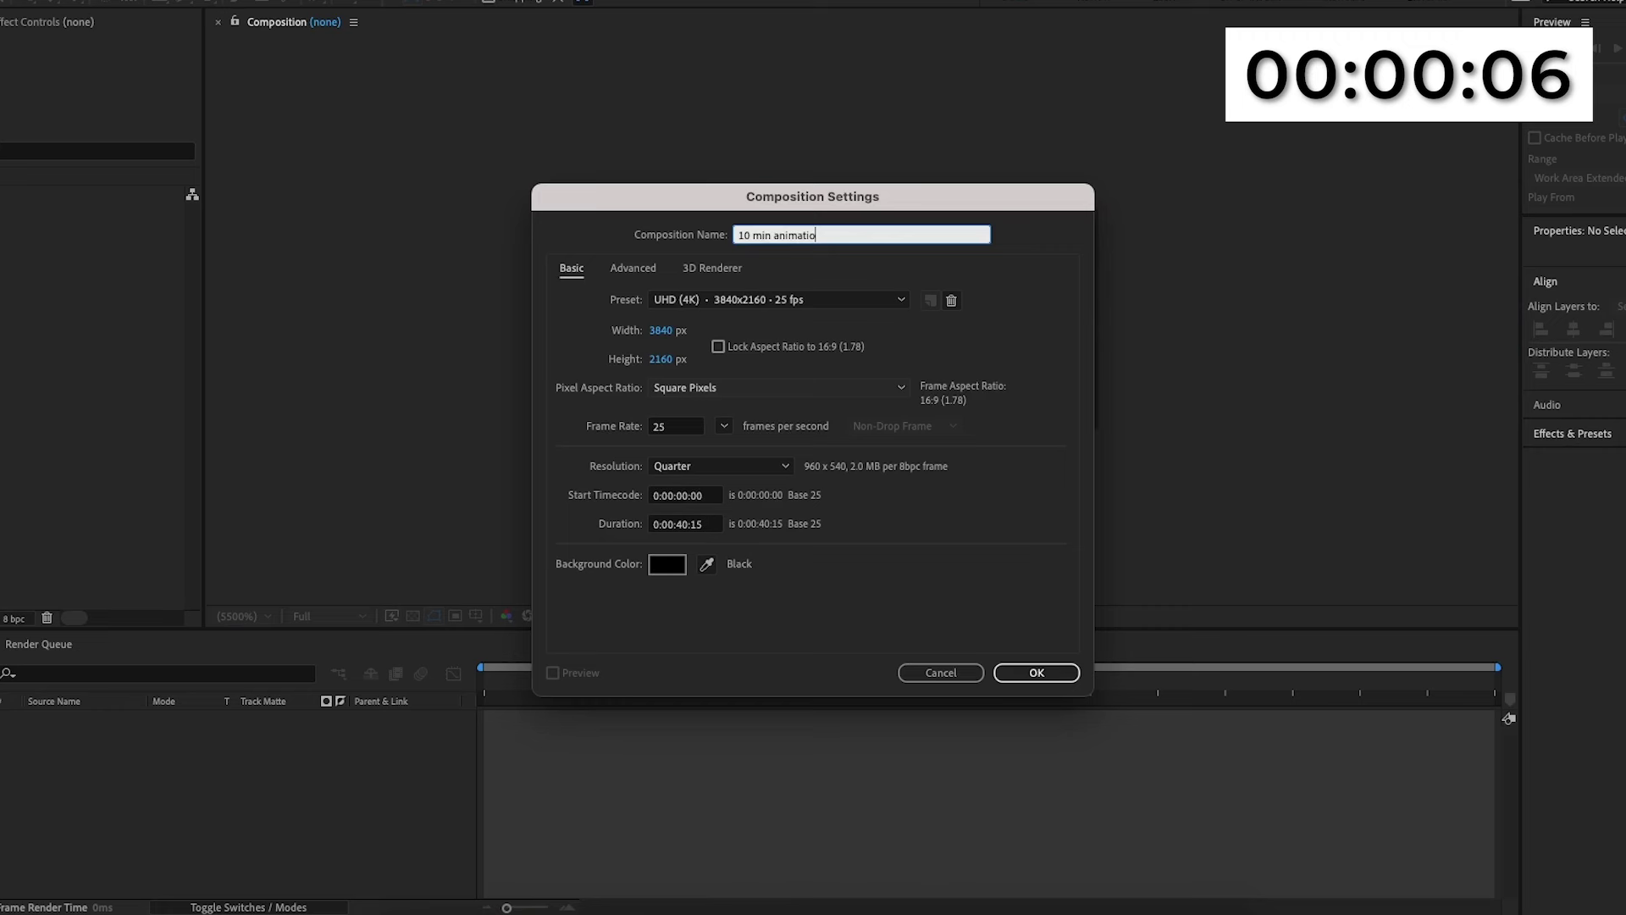
key("Return")
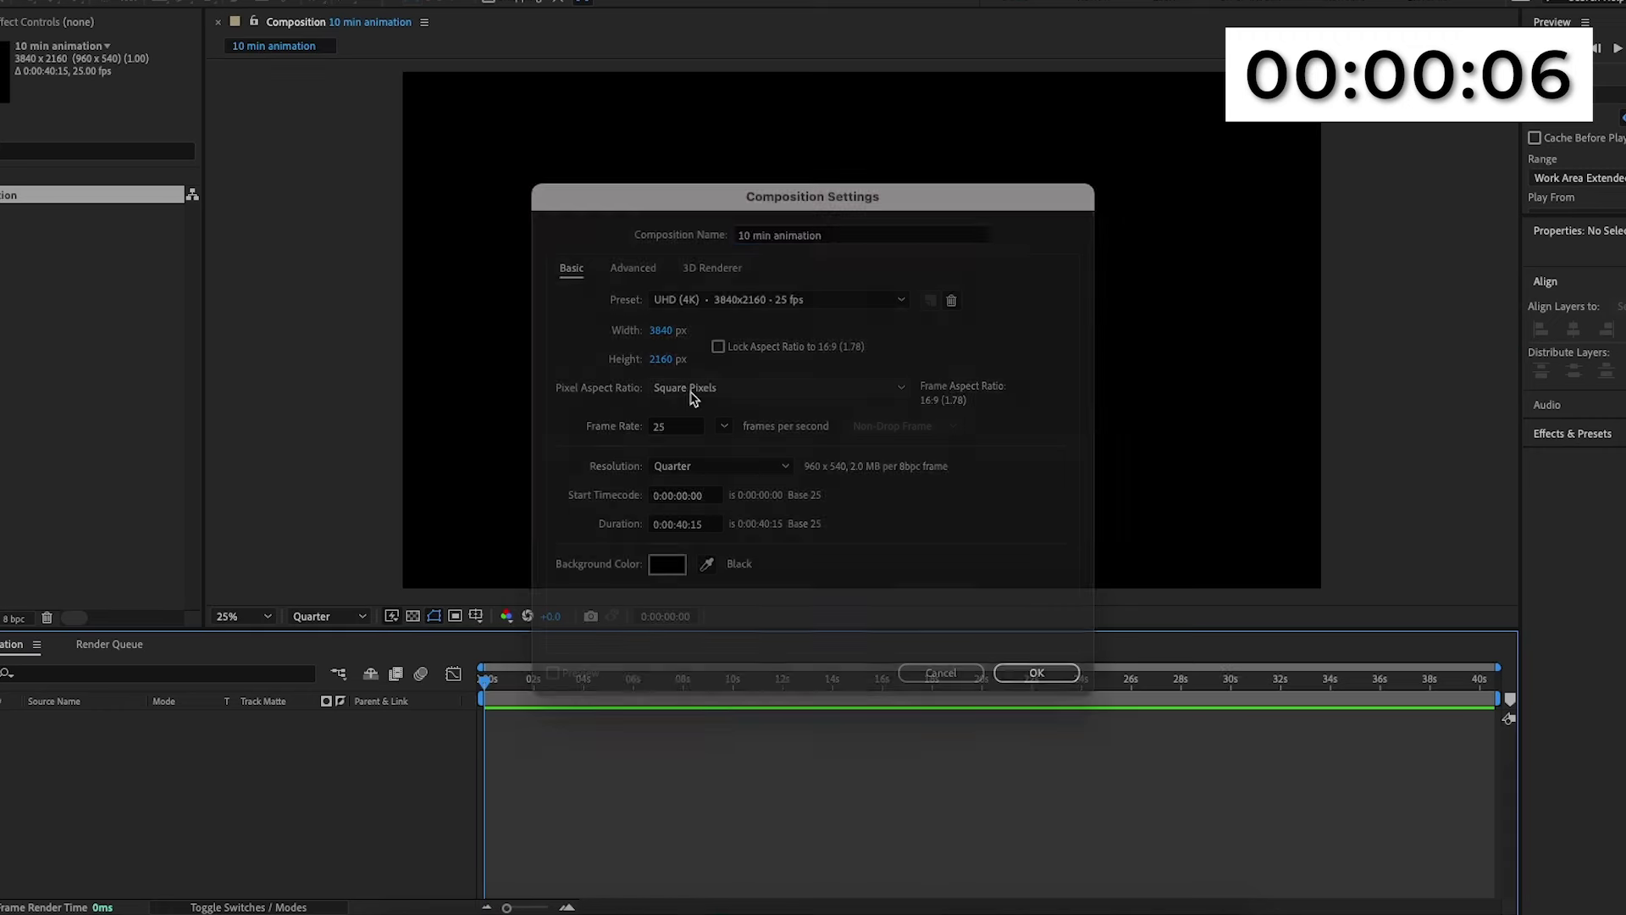
left_click(84, 370)
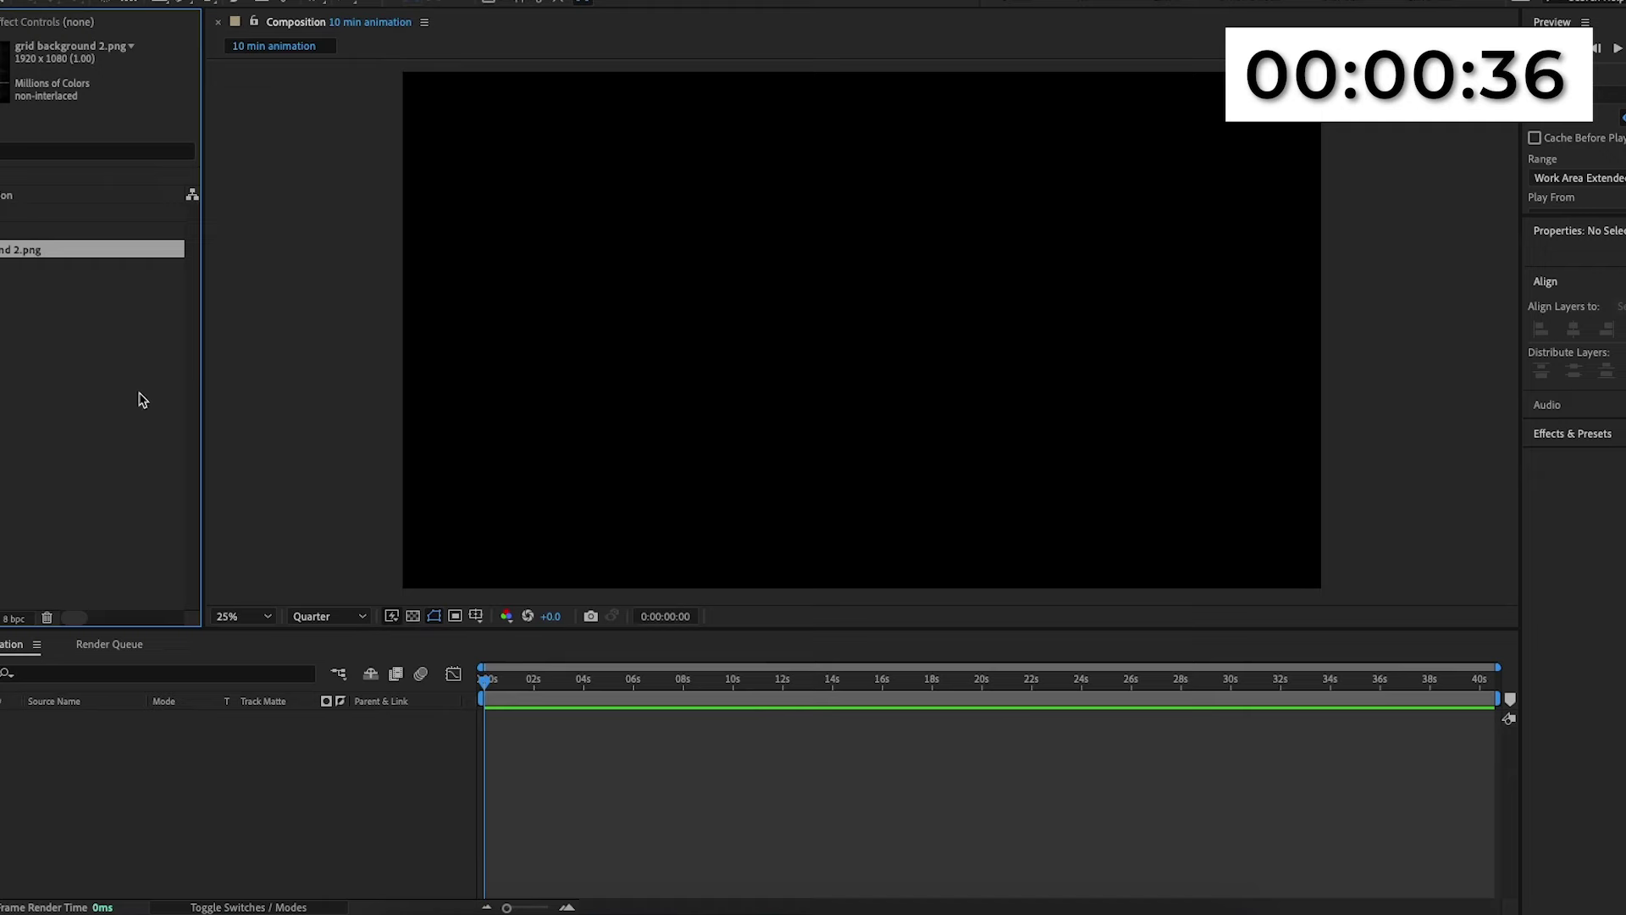
Create a full-frame 3840 x 2160 white solid layer in the composition.
right_click(218, 820)
mouse_move(288, 669)
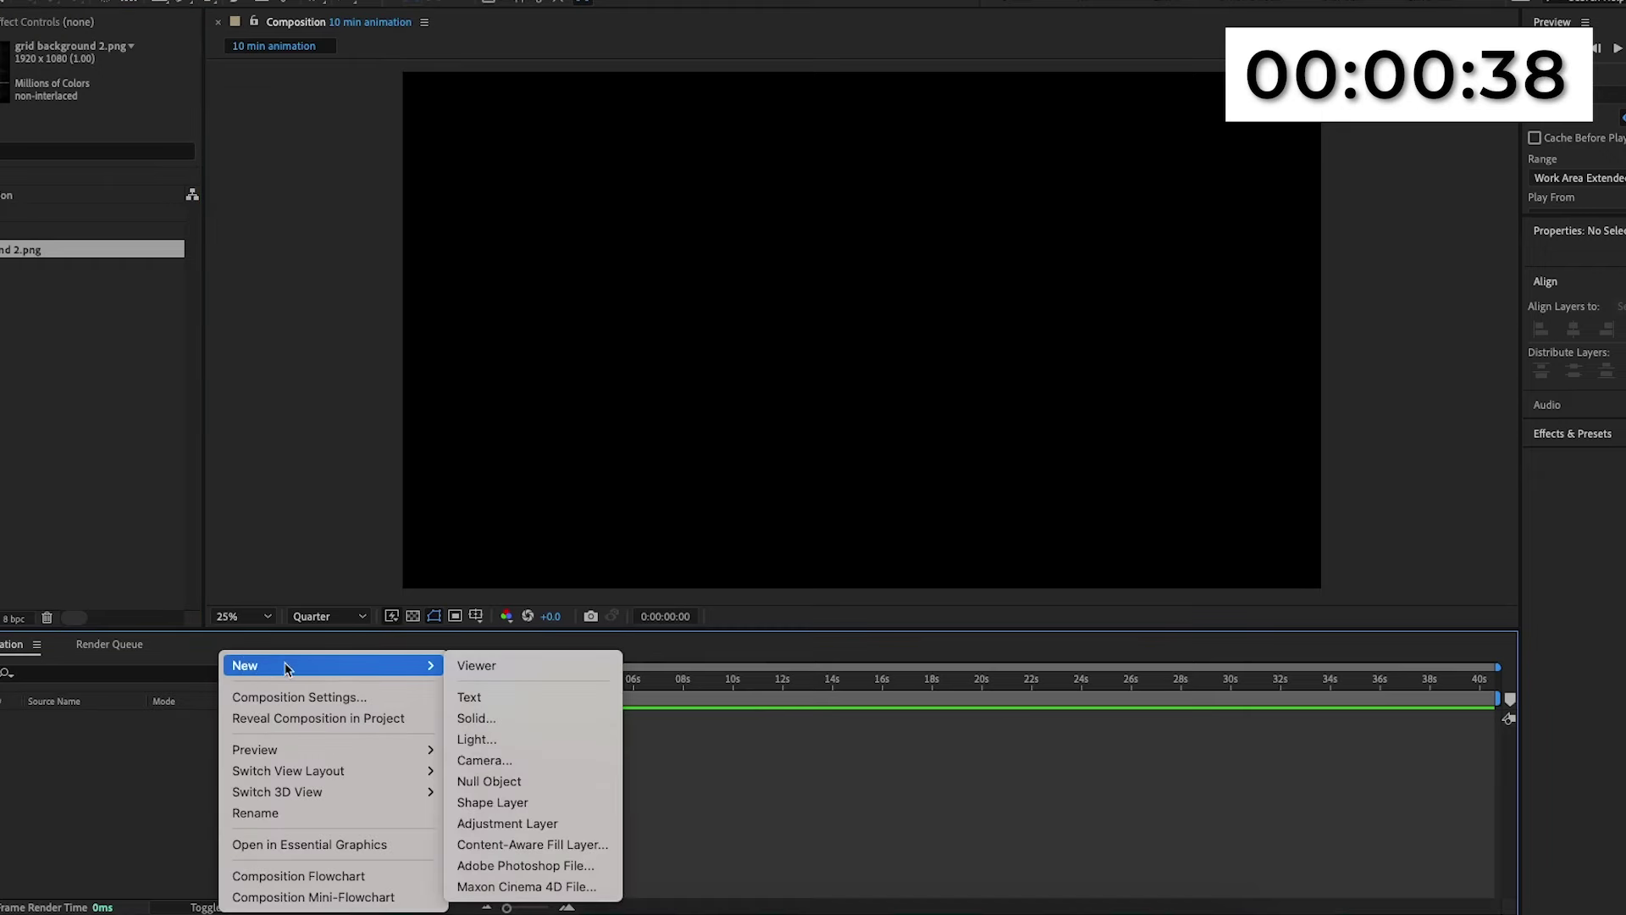
left_click(514, 727)
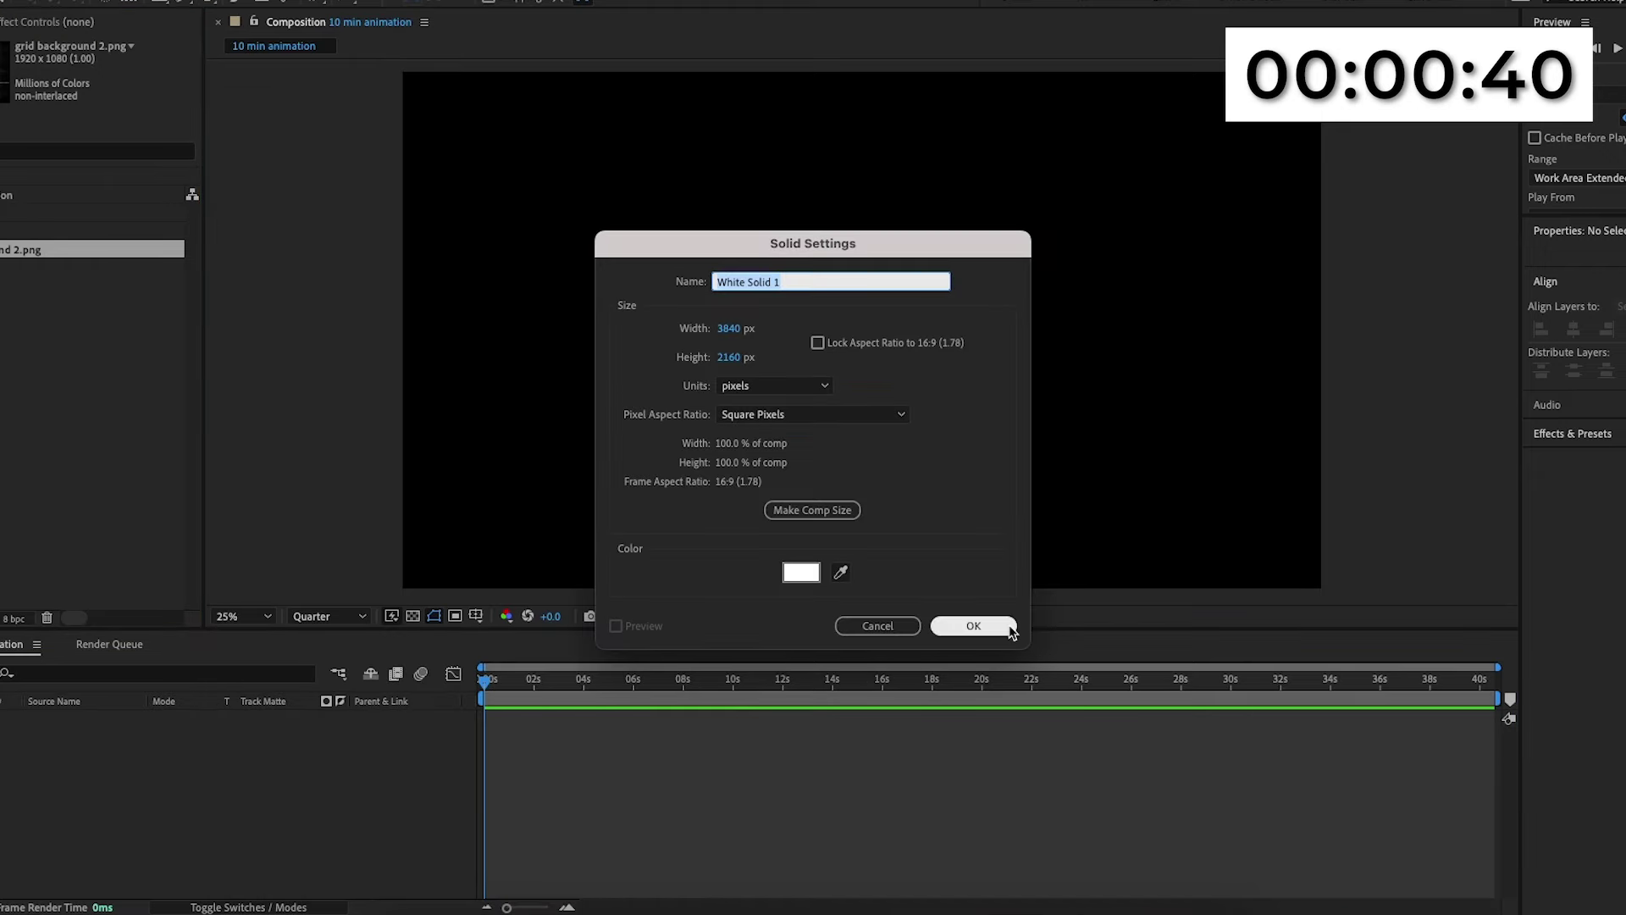
left_click(1008, 630)
Make White Solid 1 a 3D layer and set its X Rotation to -90°.
left_click(254, 906)
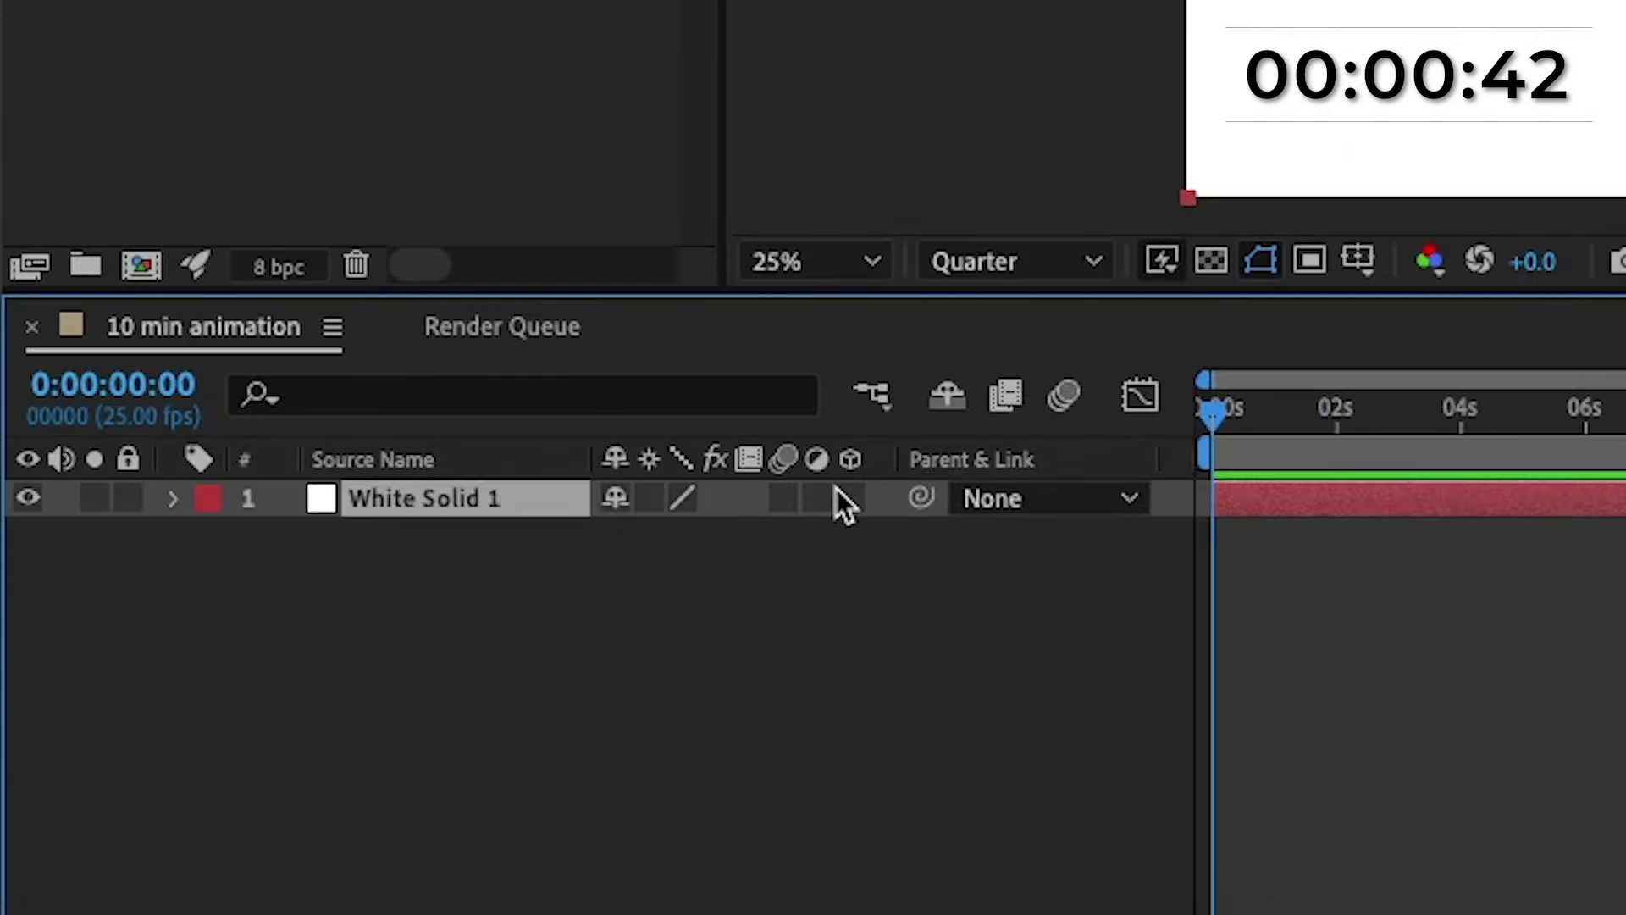
left_click(257, 717)
key("r")
left_click(669, 574)
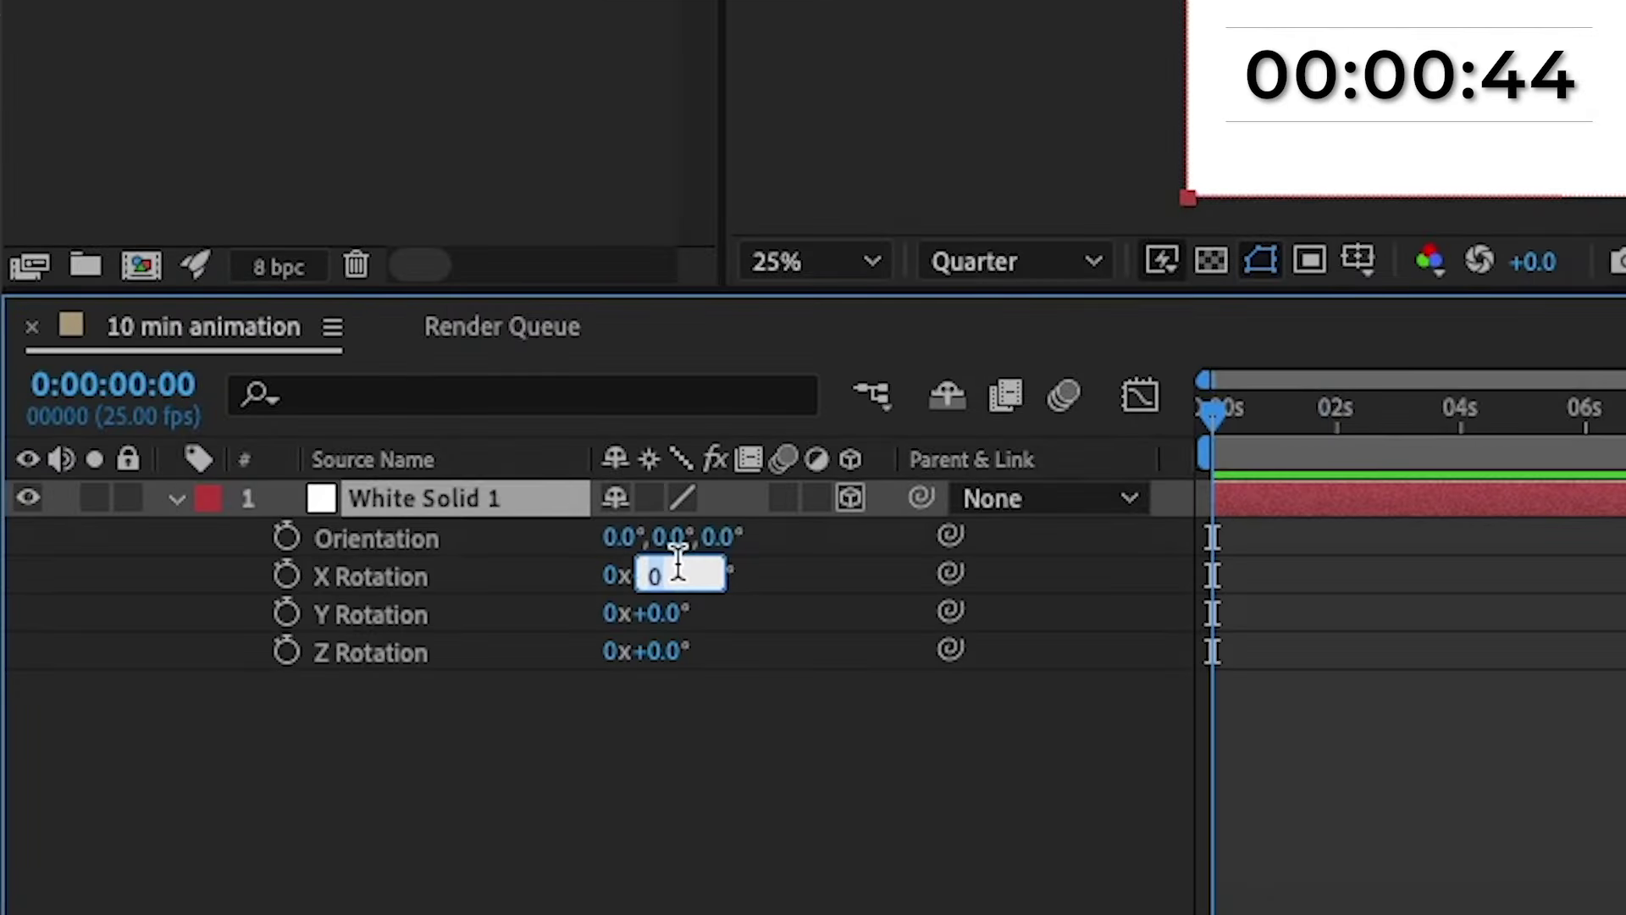
type("-90")
key("Return")
Lower White Solid 1 to a Y position of 1767 and stretch it until the floor extends past the frame's lower edge.
left_click(502, 504)
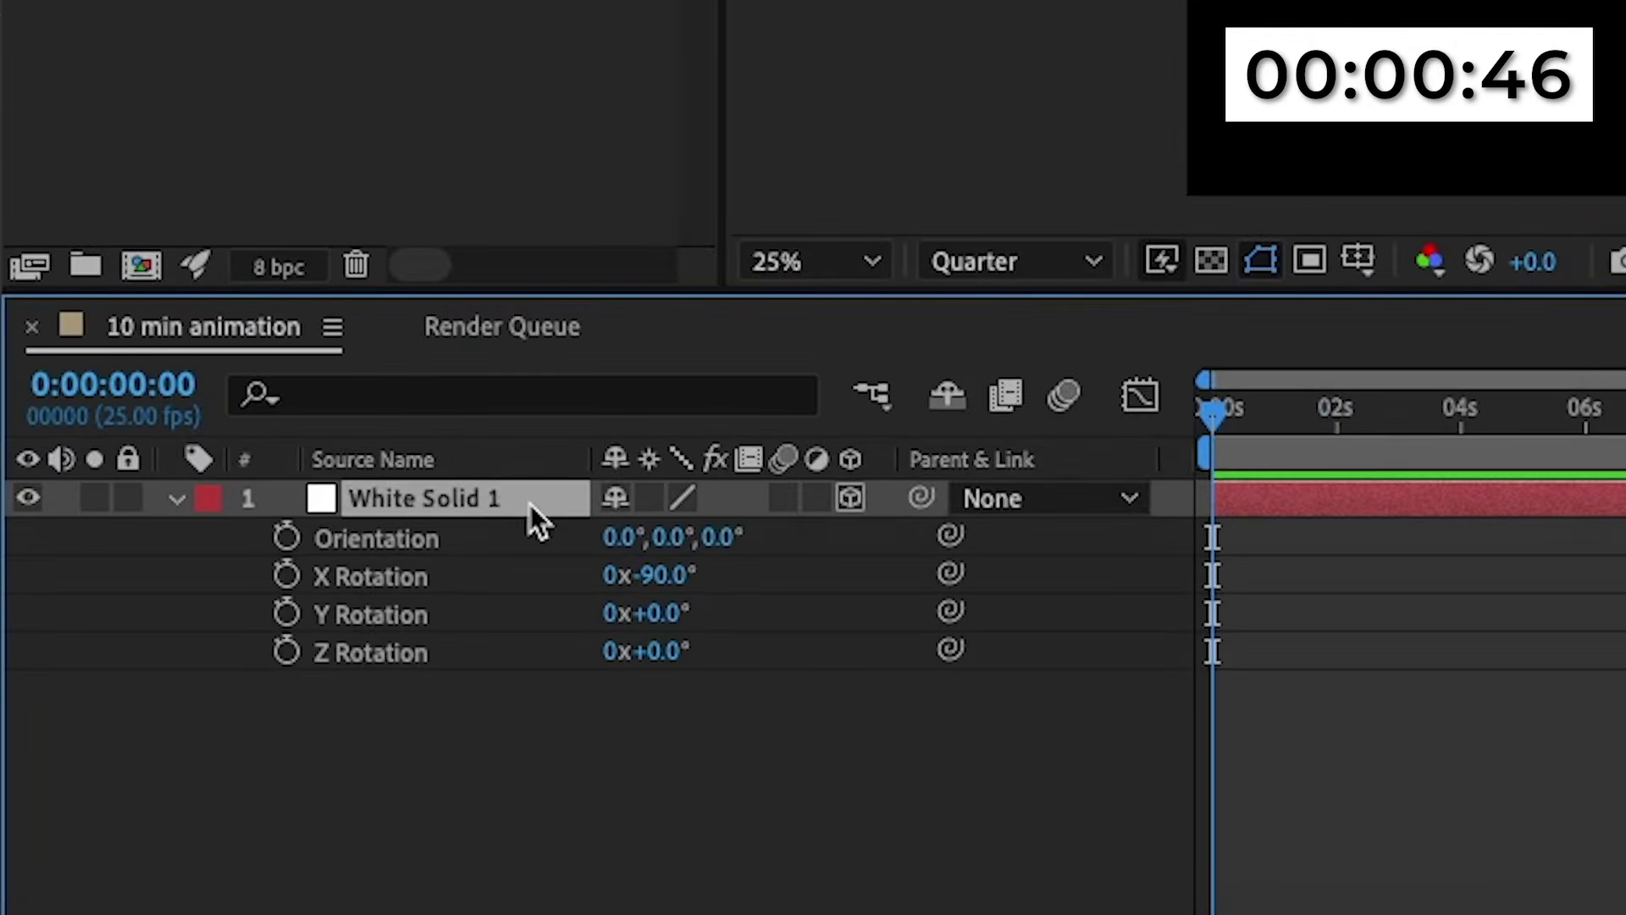
key("p")
left_click_drag(727, 540, 769, 819)
left_click(536, 505)
left_click_drag(403, 496, 260, 508)
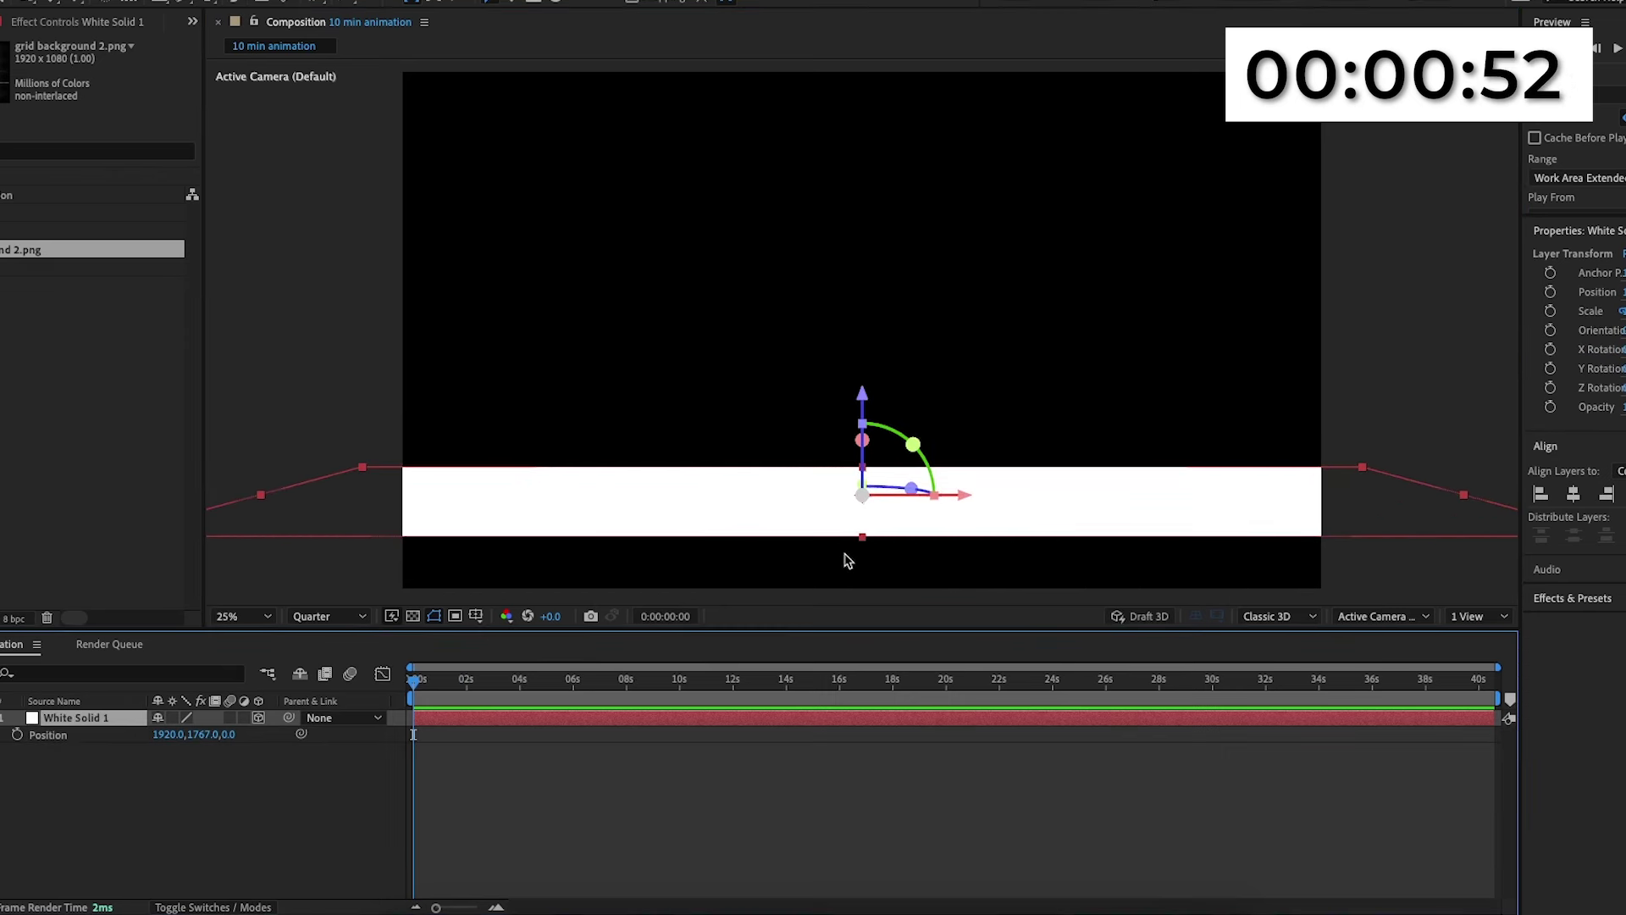
left_click_drag(862, 537, 861, 595)
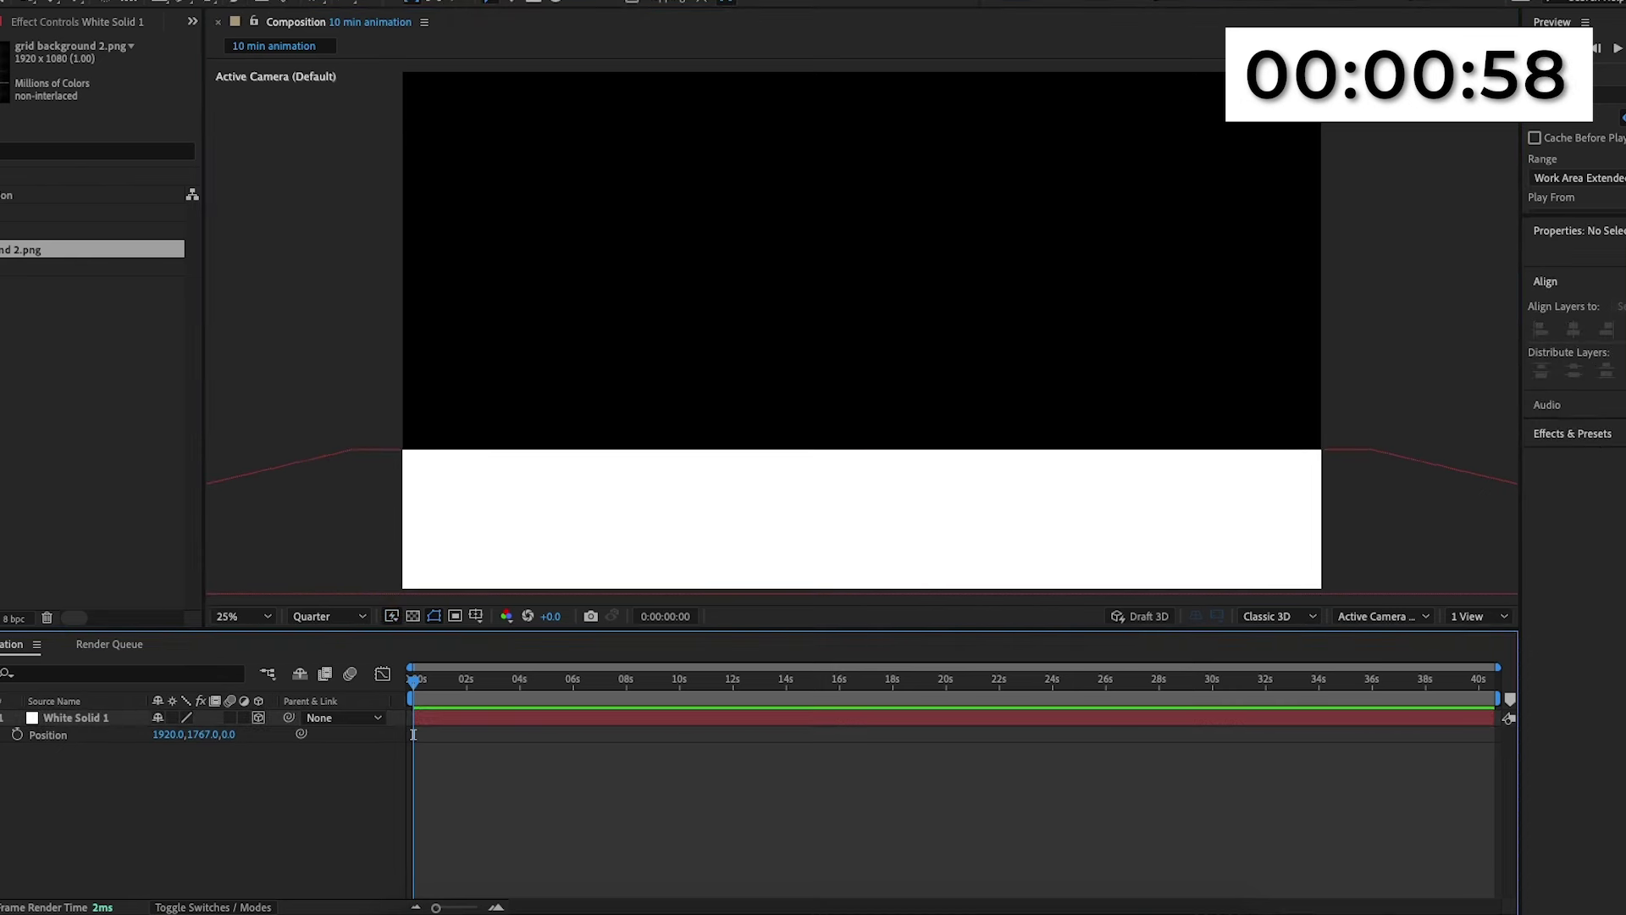
Add grid background 2.png above White Solid 1 as a 3D layer with X Rotation set to -90°.
left_click_drag(25, 249, 106, 713)
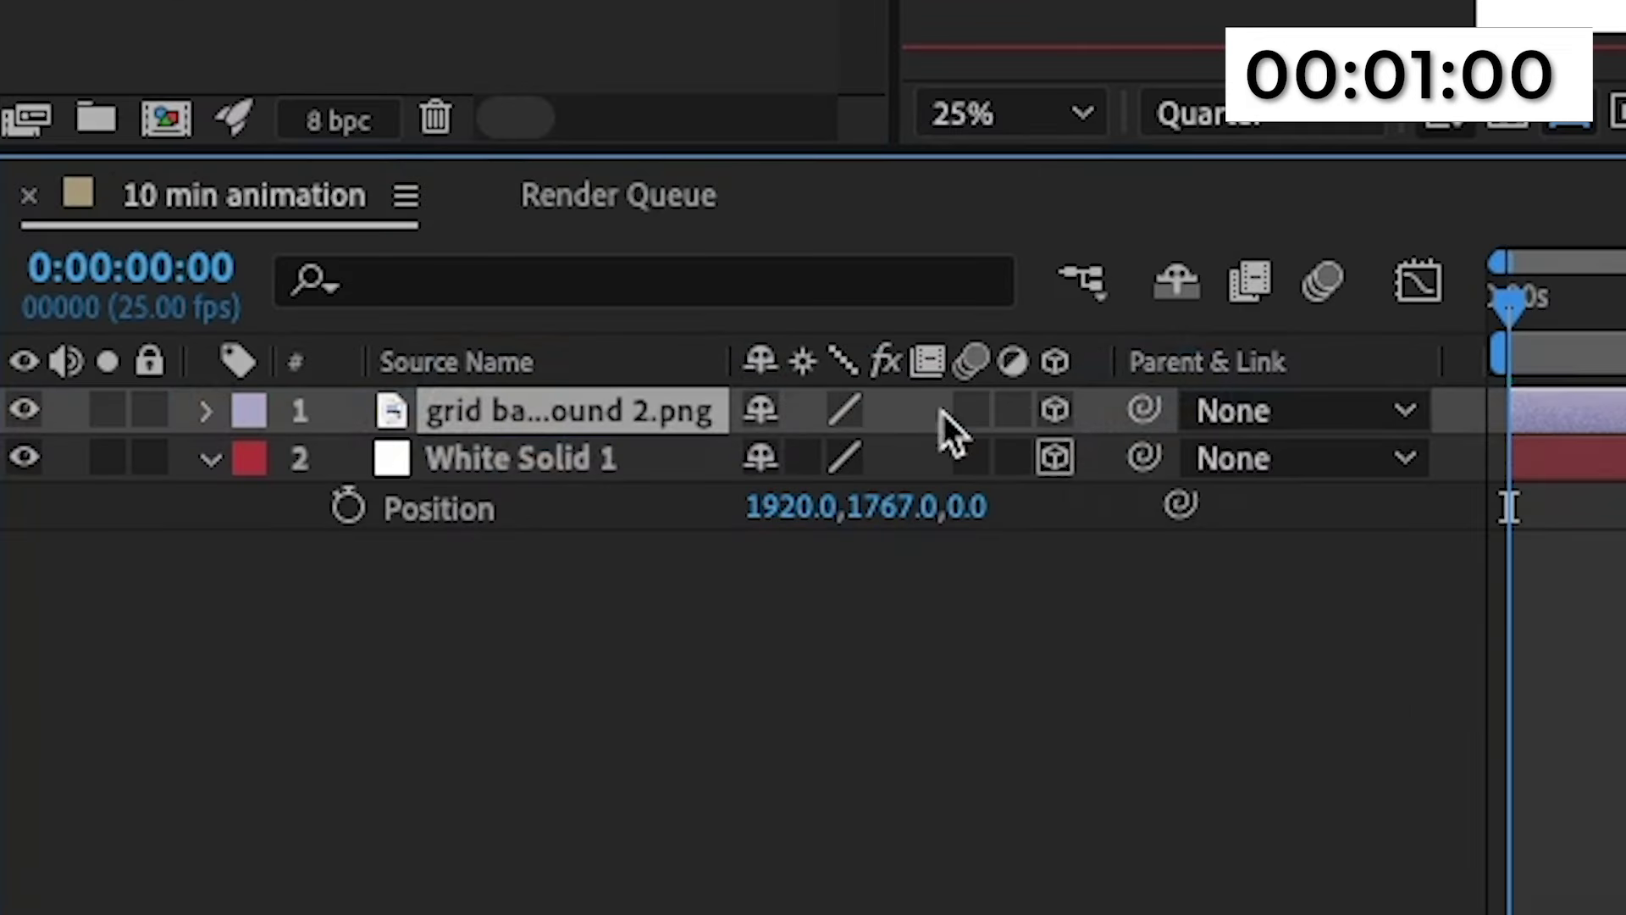
left_click(258, 717)
key("r")
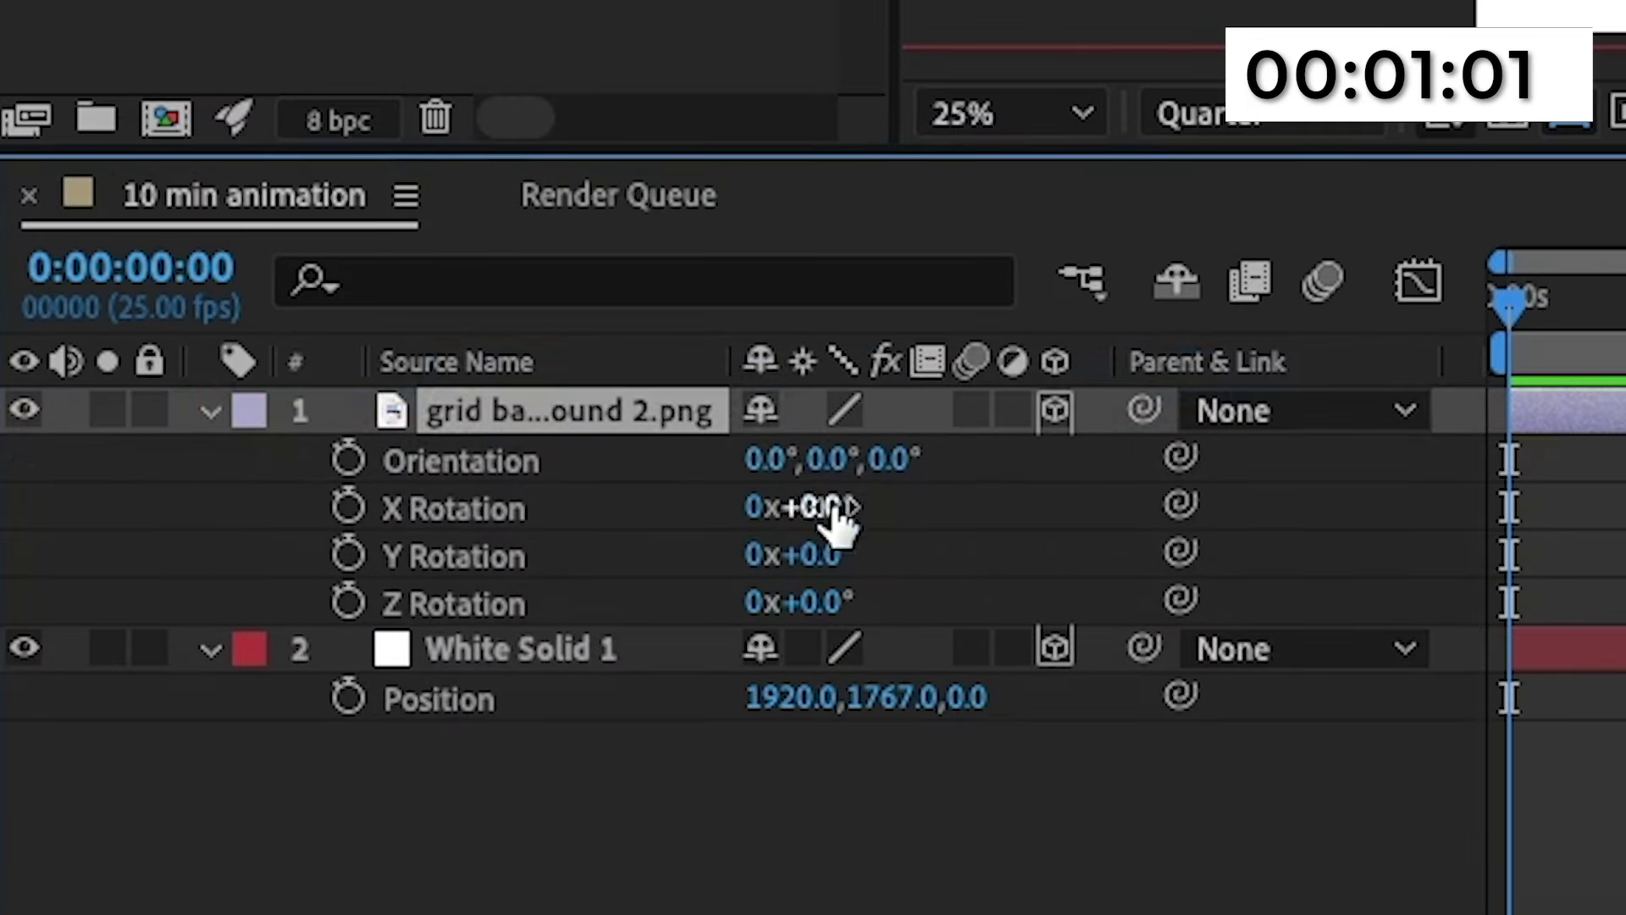
left_click(181, 751)
type("-90")
key("Return")
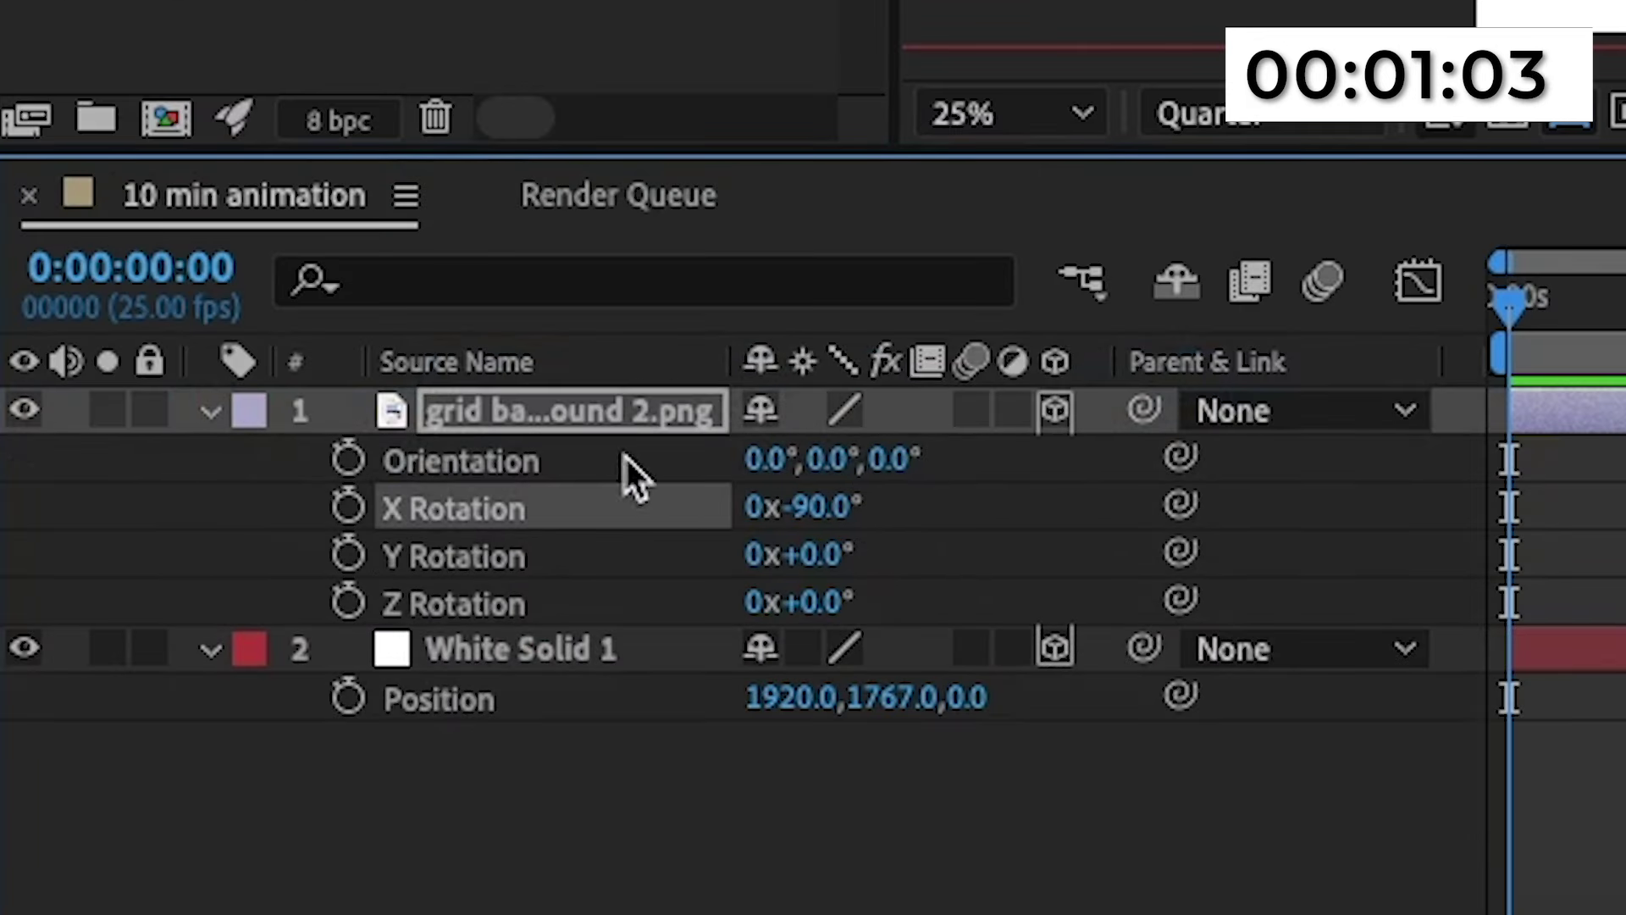
Lower the grid background layer to a Y position of 1760, just above the white floor.
key("p")
left_click_drag(885, 461, 805, 777)
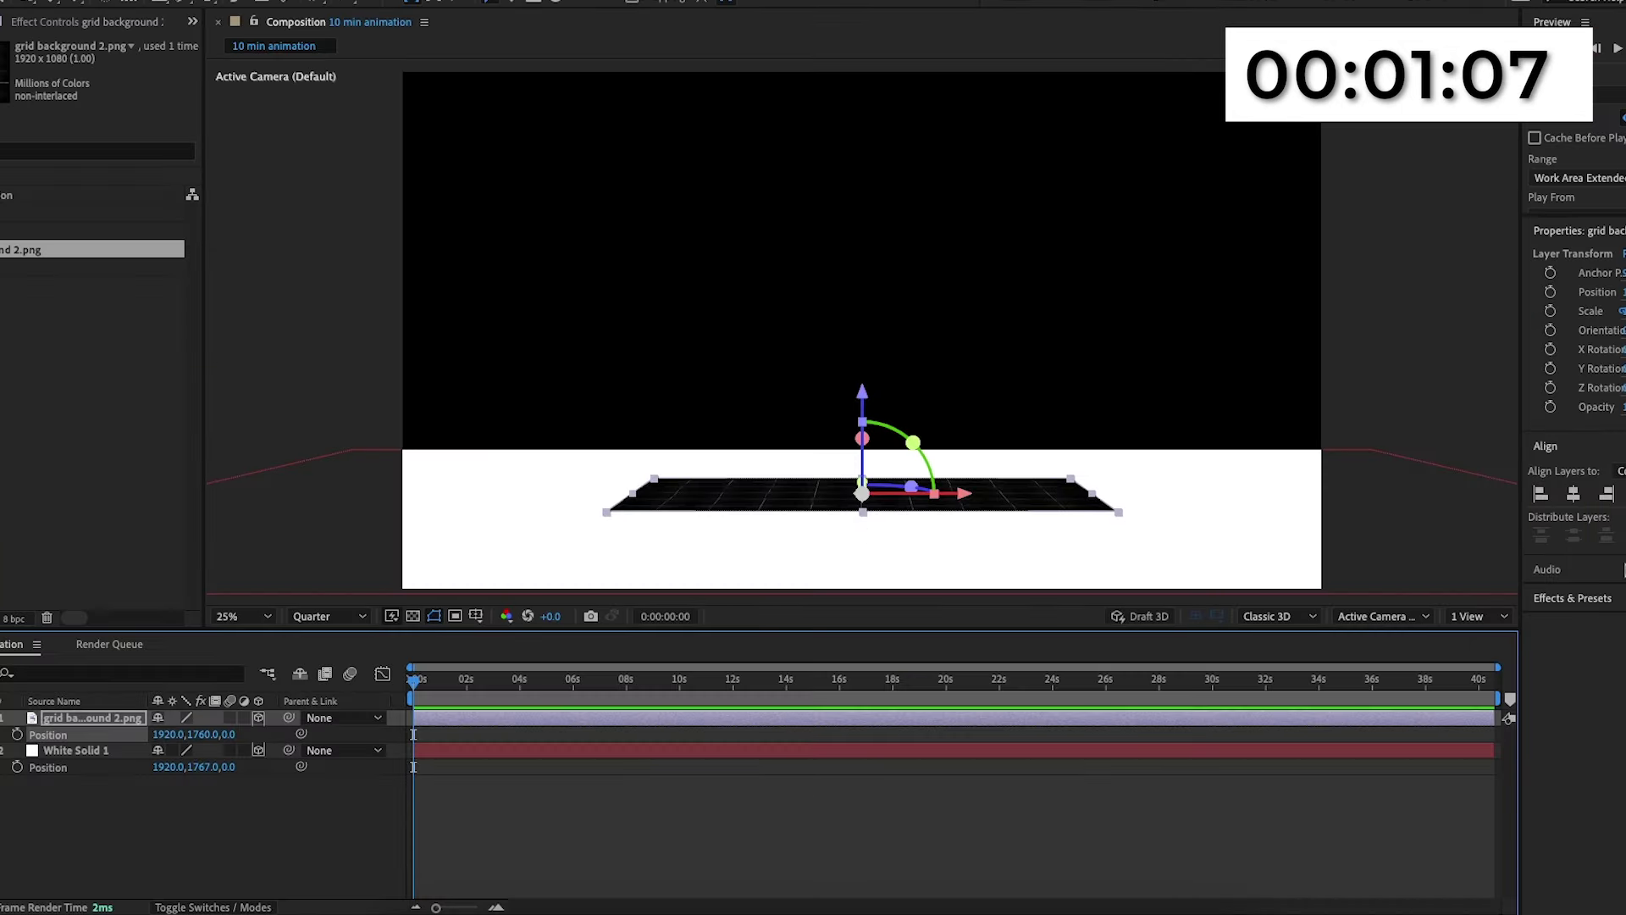
Apply the Motion Tile effect to the grid layer with Output Width 350 and Output Height 400.
left_click(1590, 599)
left_click(1575, 622)
type("motion")
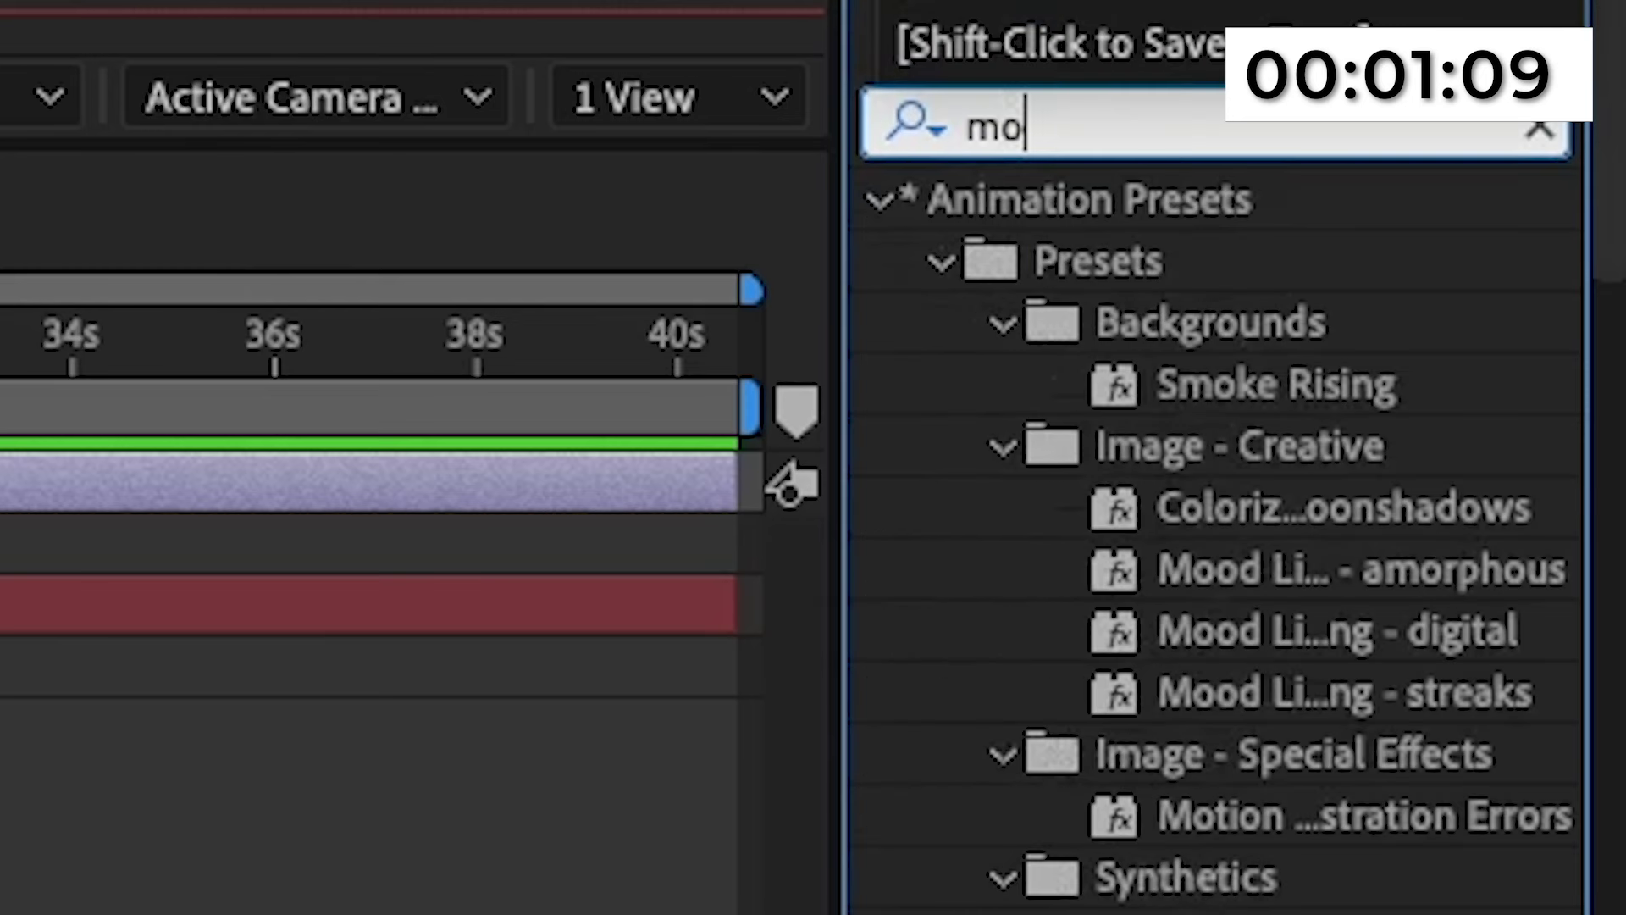
type(" tile")
left_click_drag(1133, 258, 907, 488)
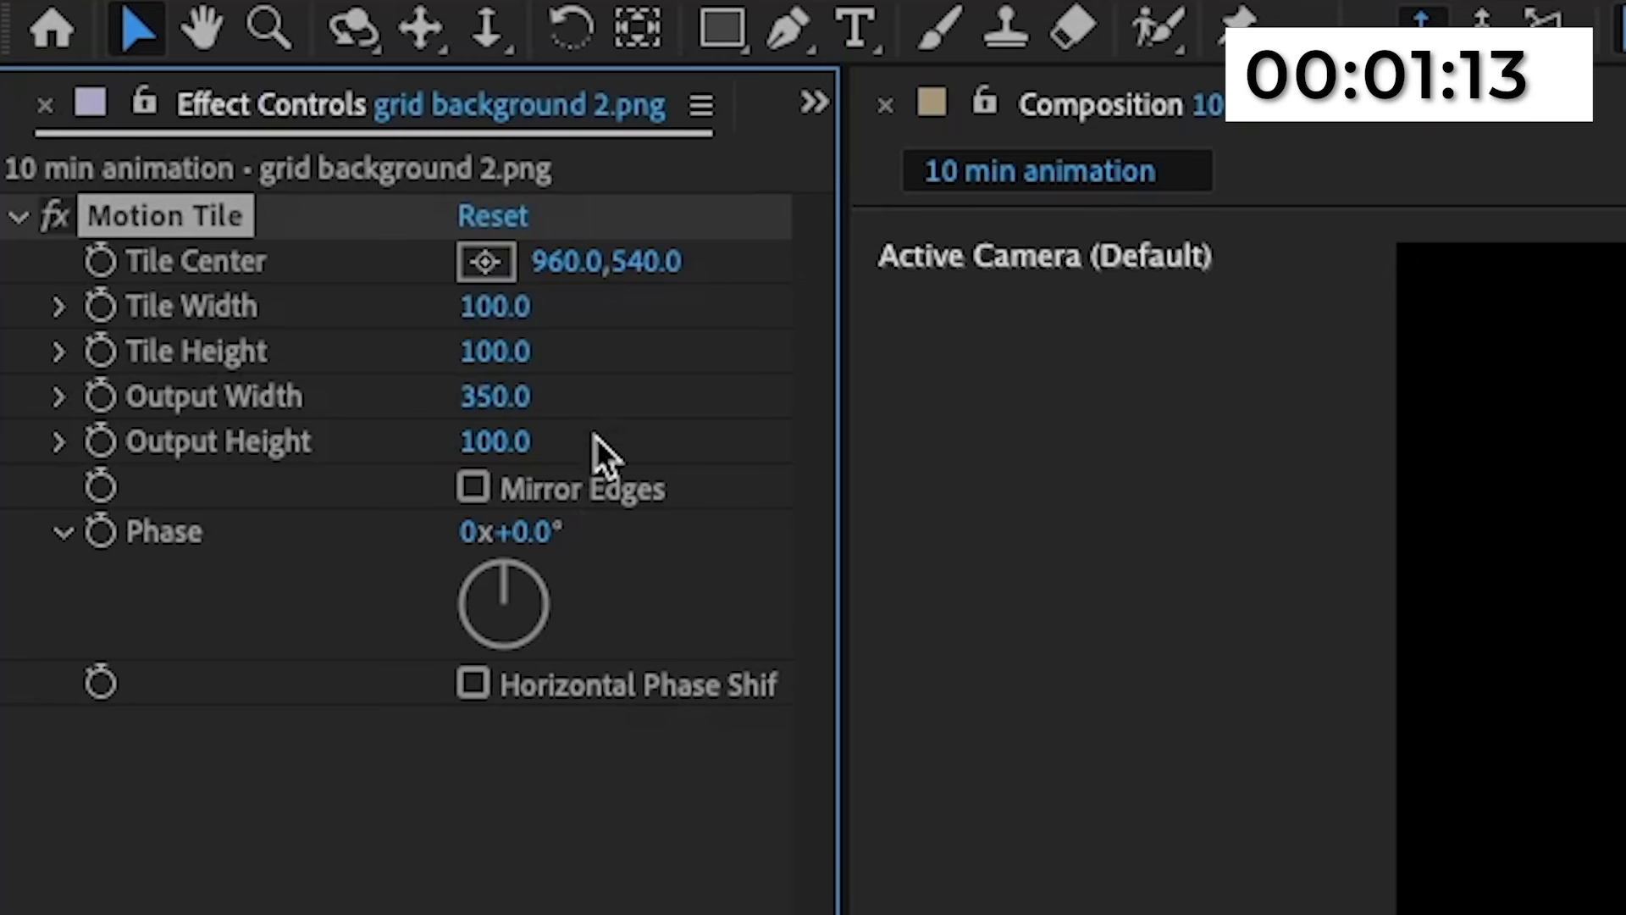
left_click_drag(500, 445, 608, 486)
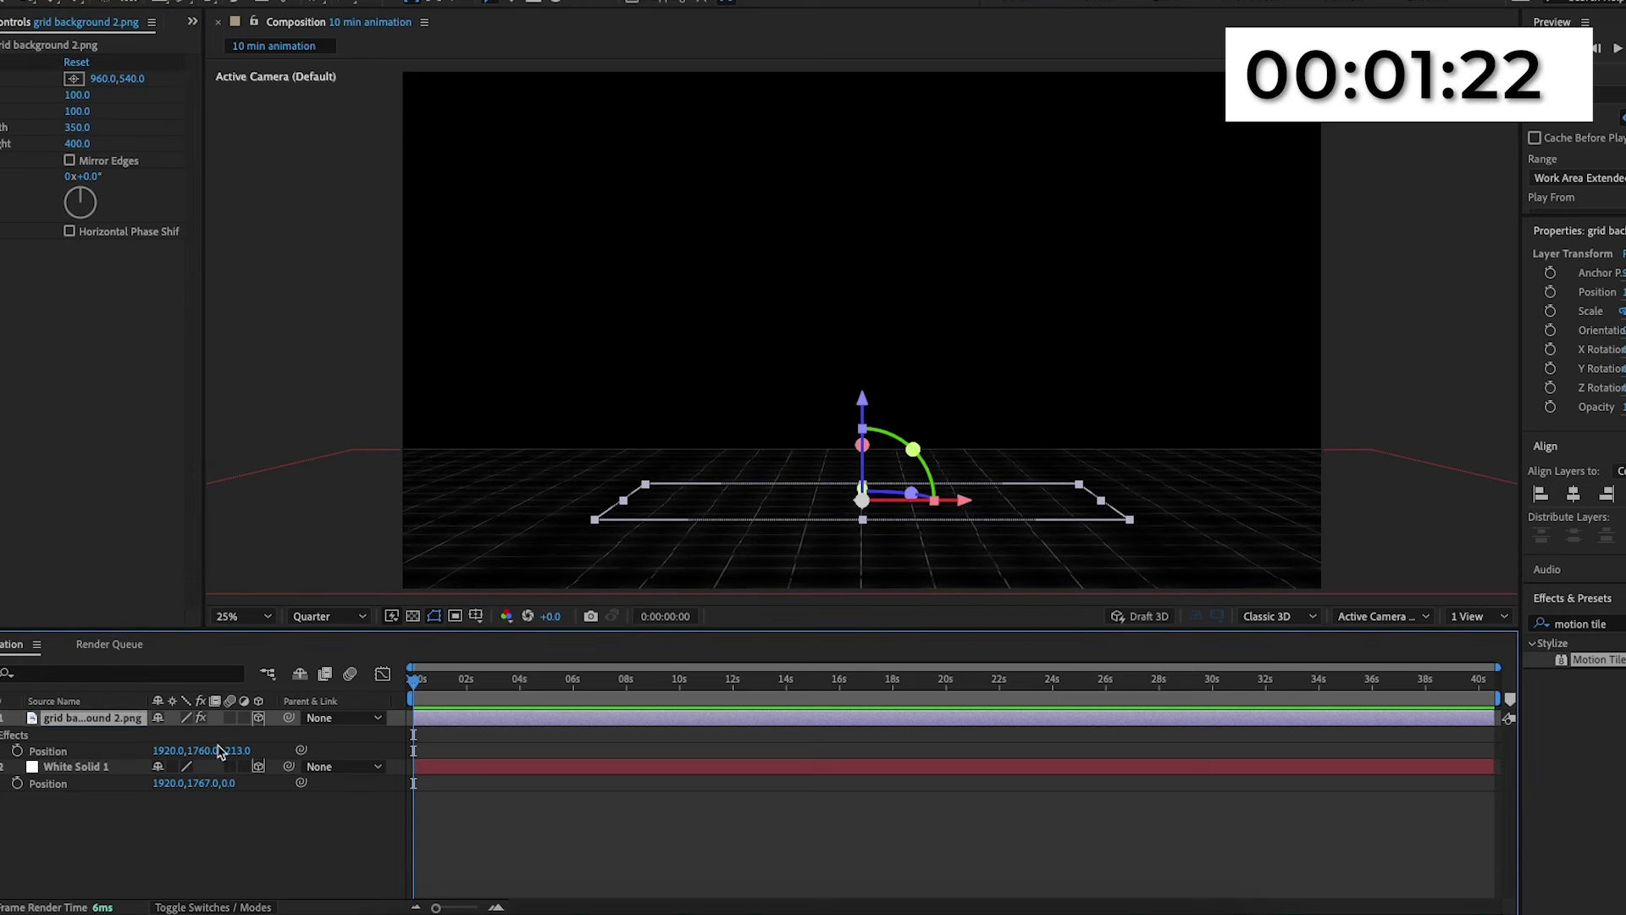
Scale up the grid background layer and set its Z position to -1553.
key("s")
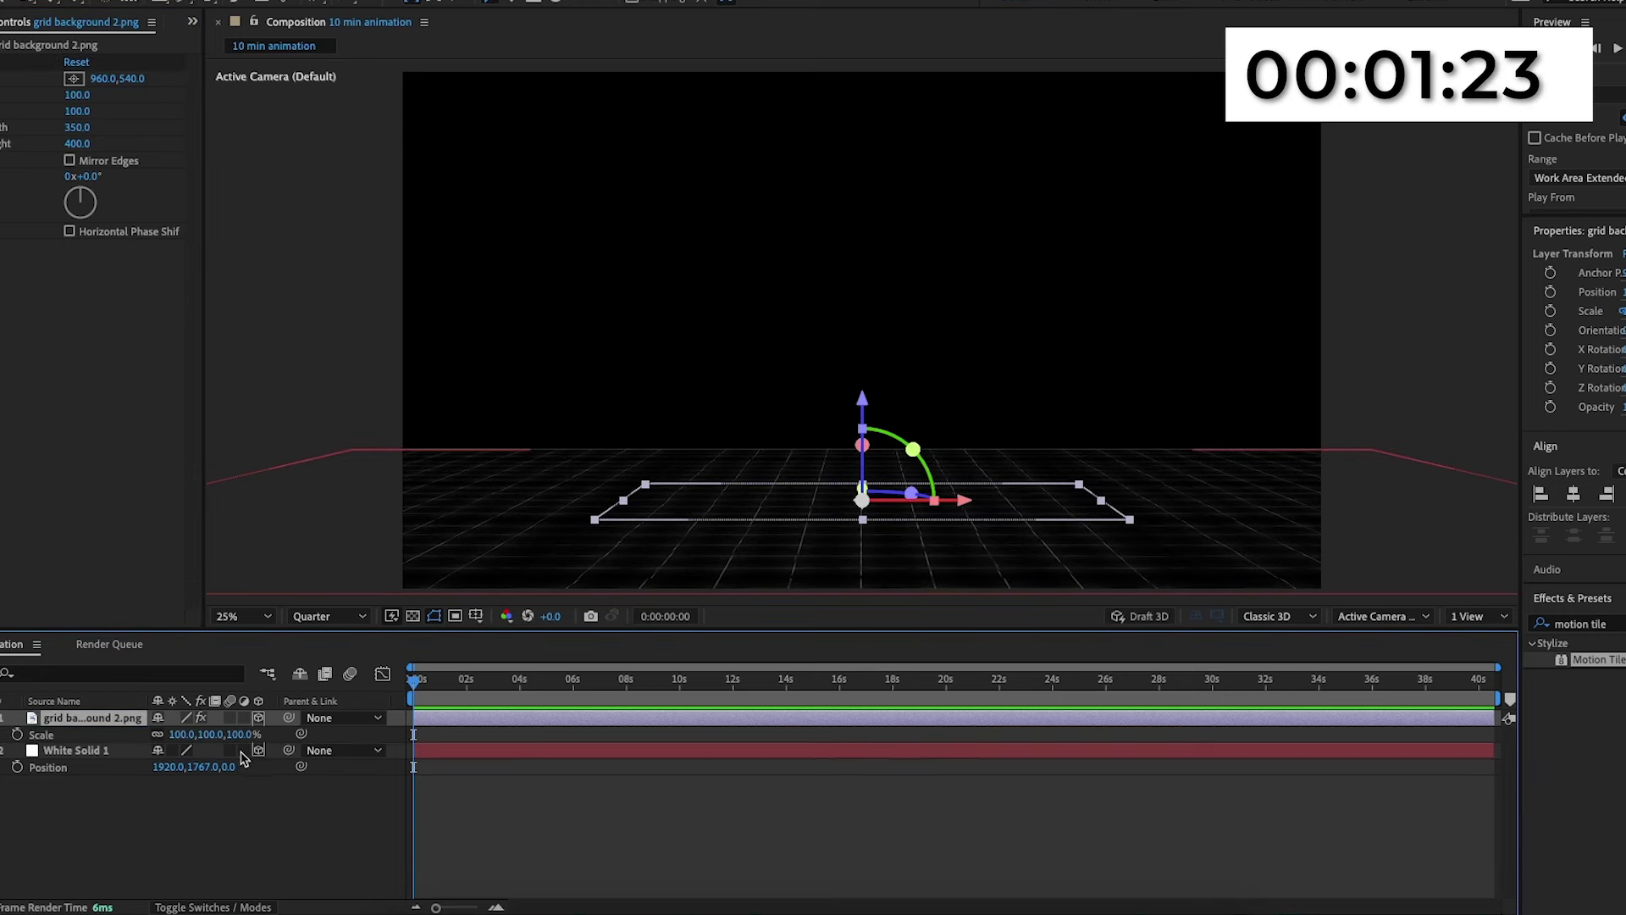
left_click_drag(247, 735, 0, 734)
left_click(139, 719)
key("p")
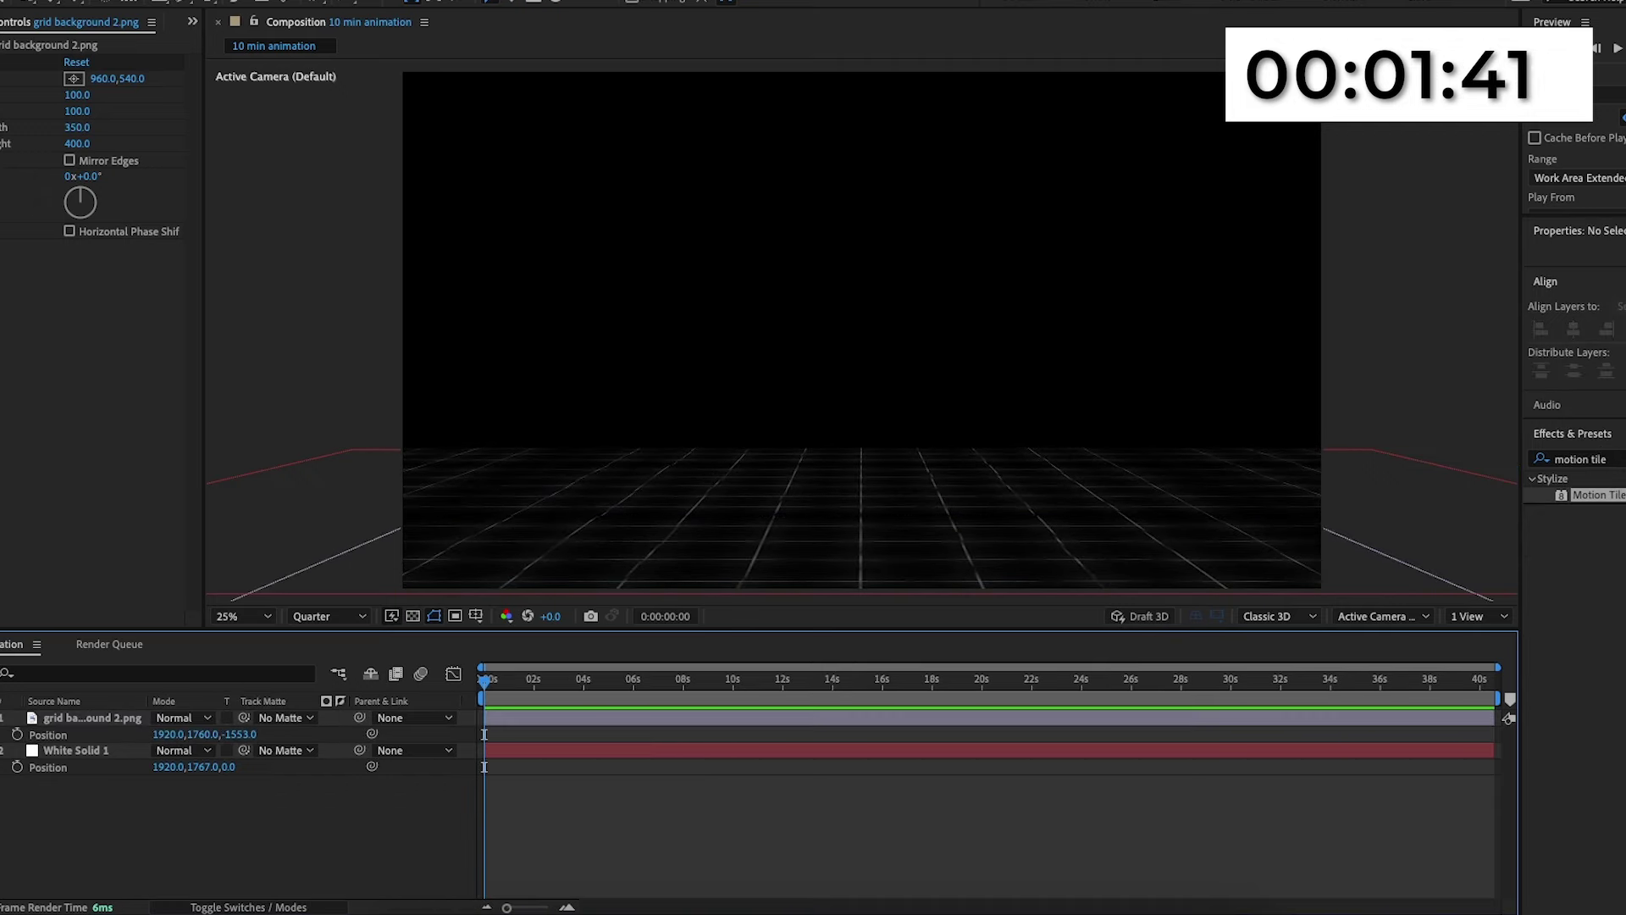
Apply the Tint effect to the grid layer, mapping black to white (FFFFFF) and white to black.
type("tint")
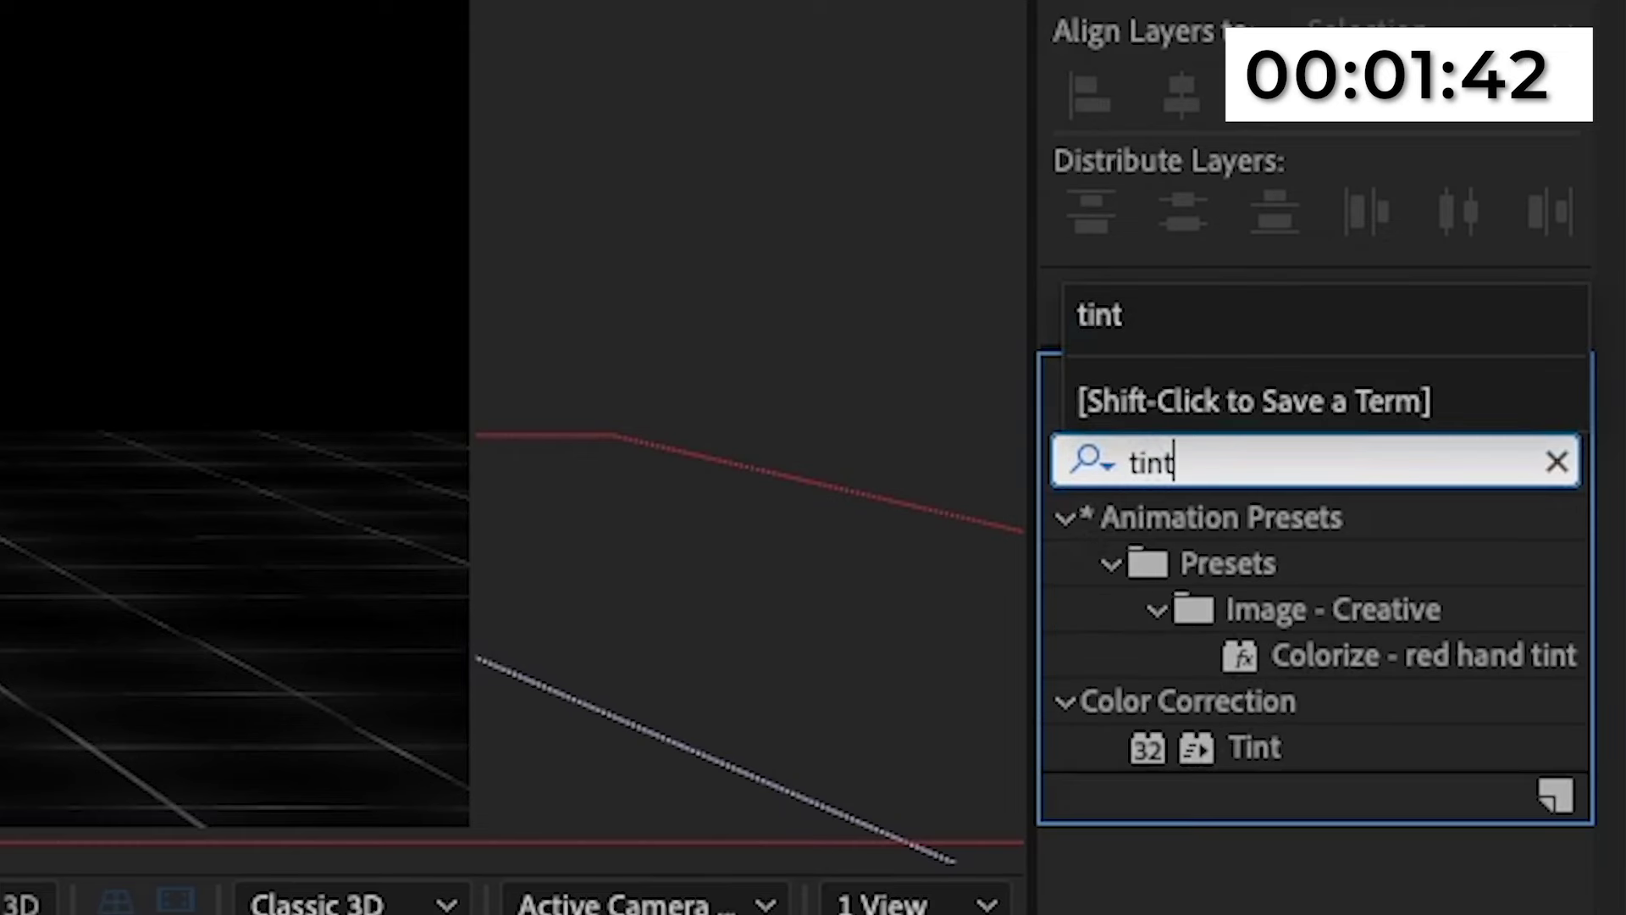
double_click(1151, 737)
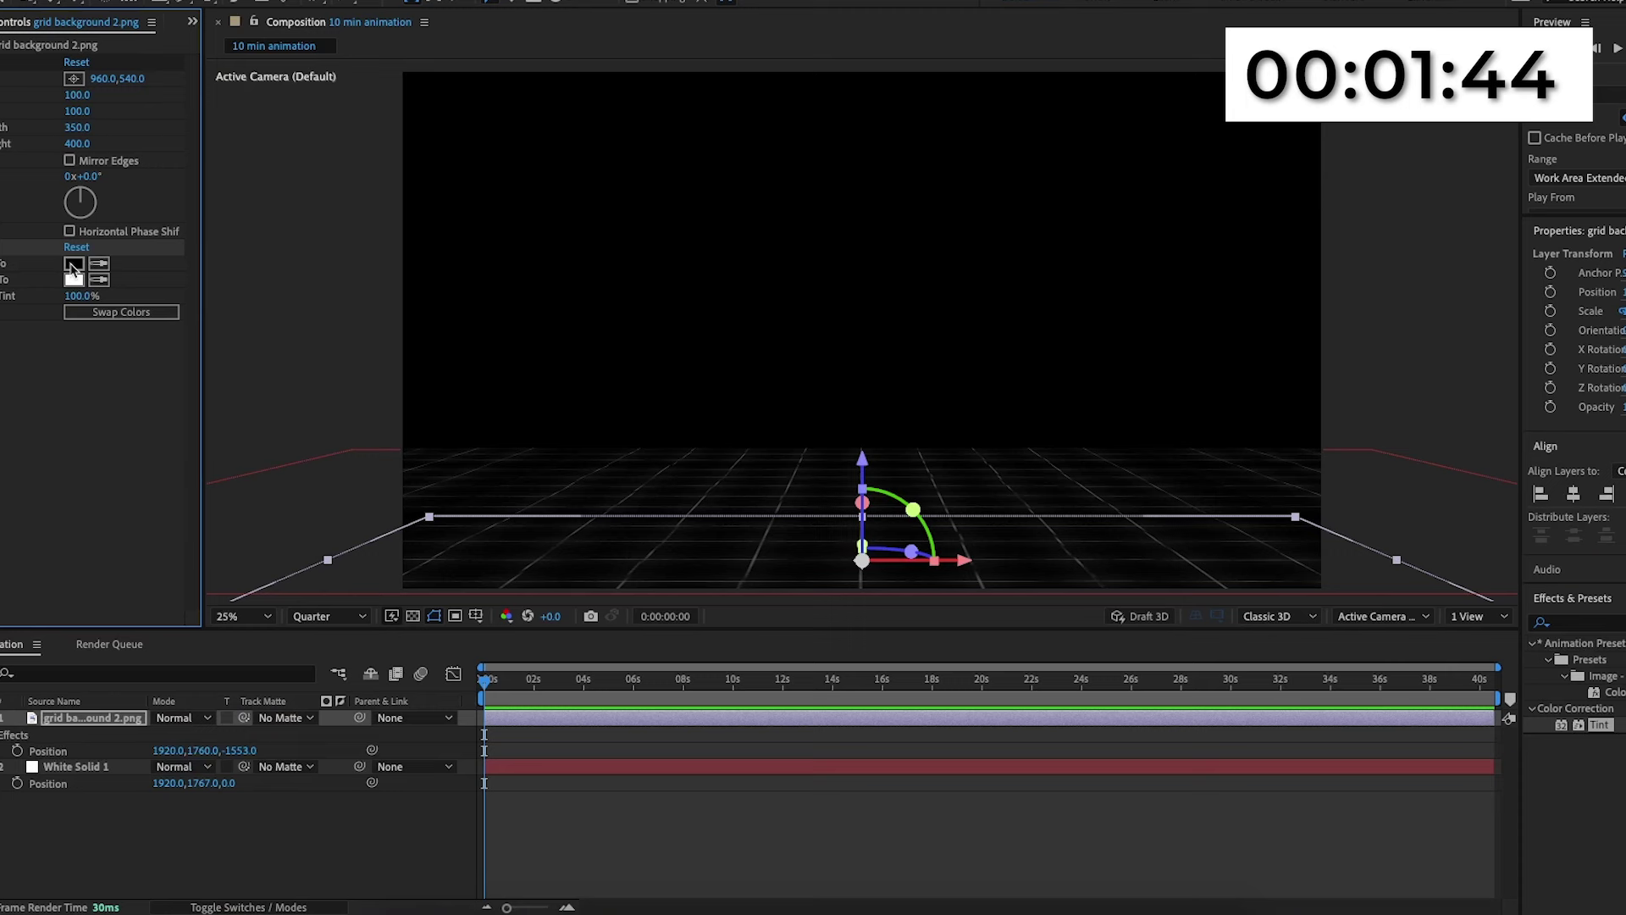
left_click(72, 264)
left_click_drag(169, 305, 95, 218)
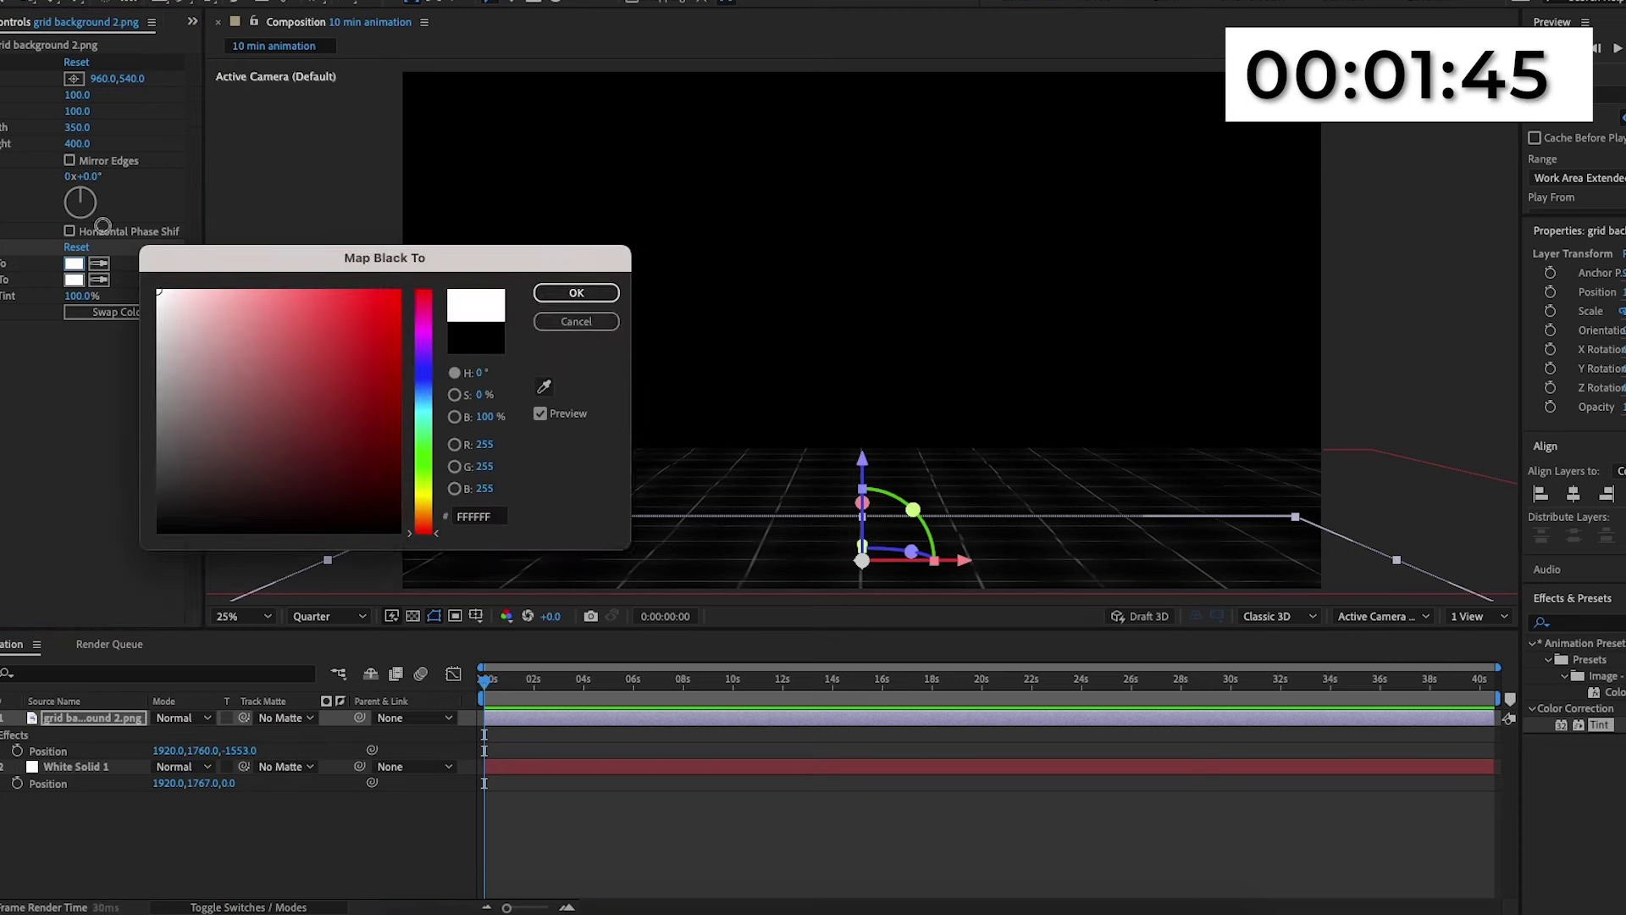
left_click(576, 296)
left_click(75, 279)
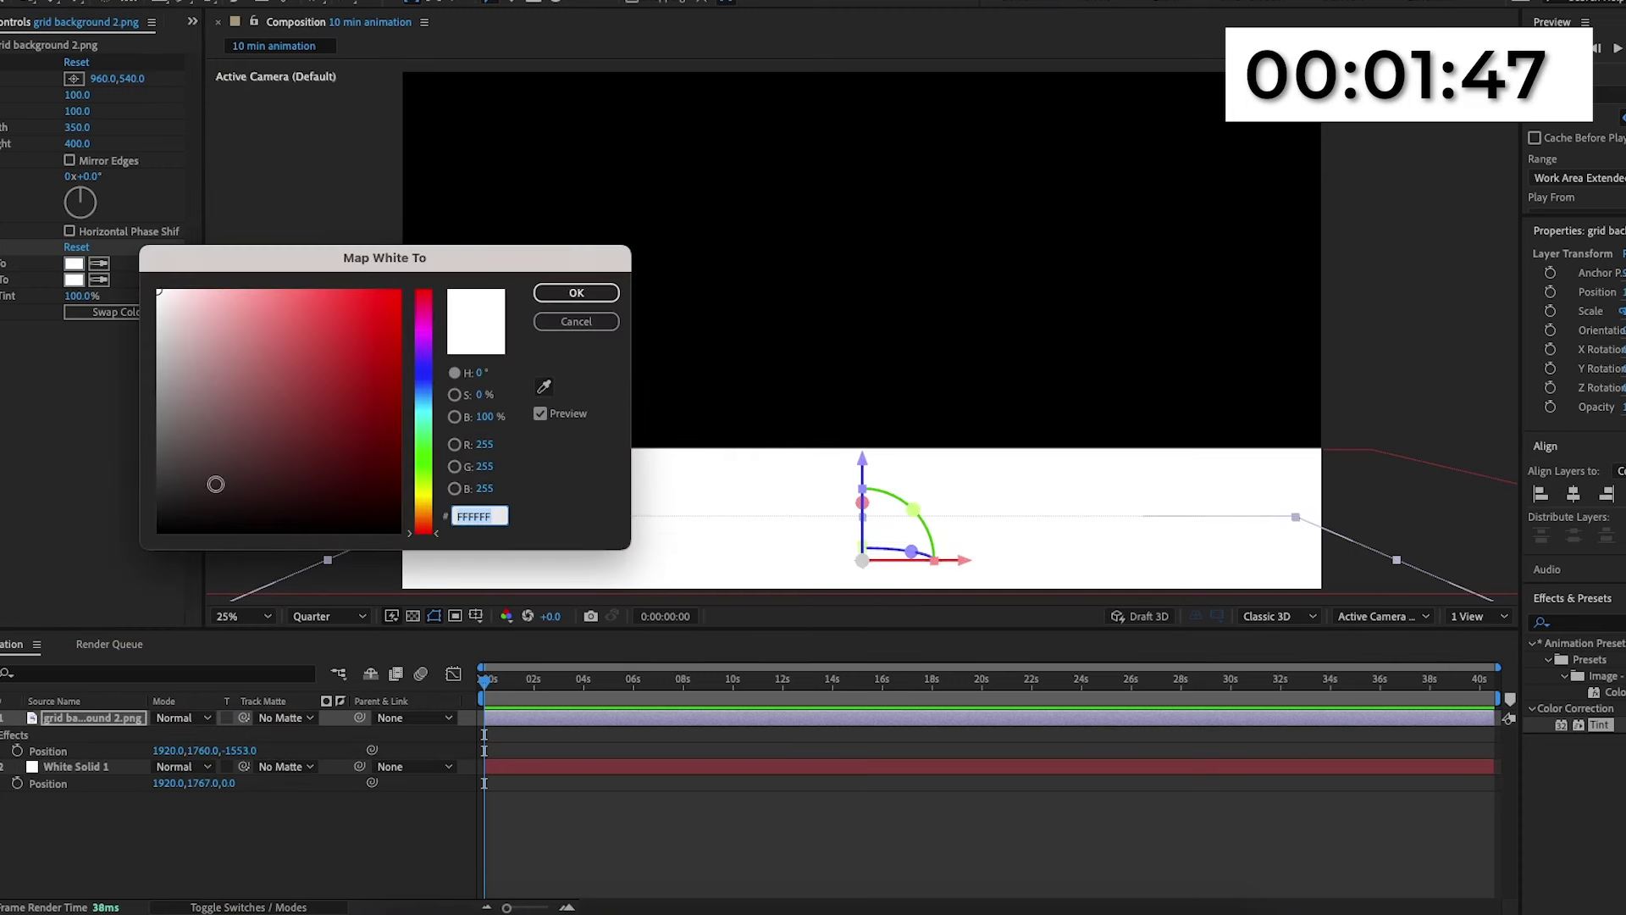
left_click_drag(215, 483, 89, 584)
left_click(598, 296)
left_click(576, 293)
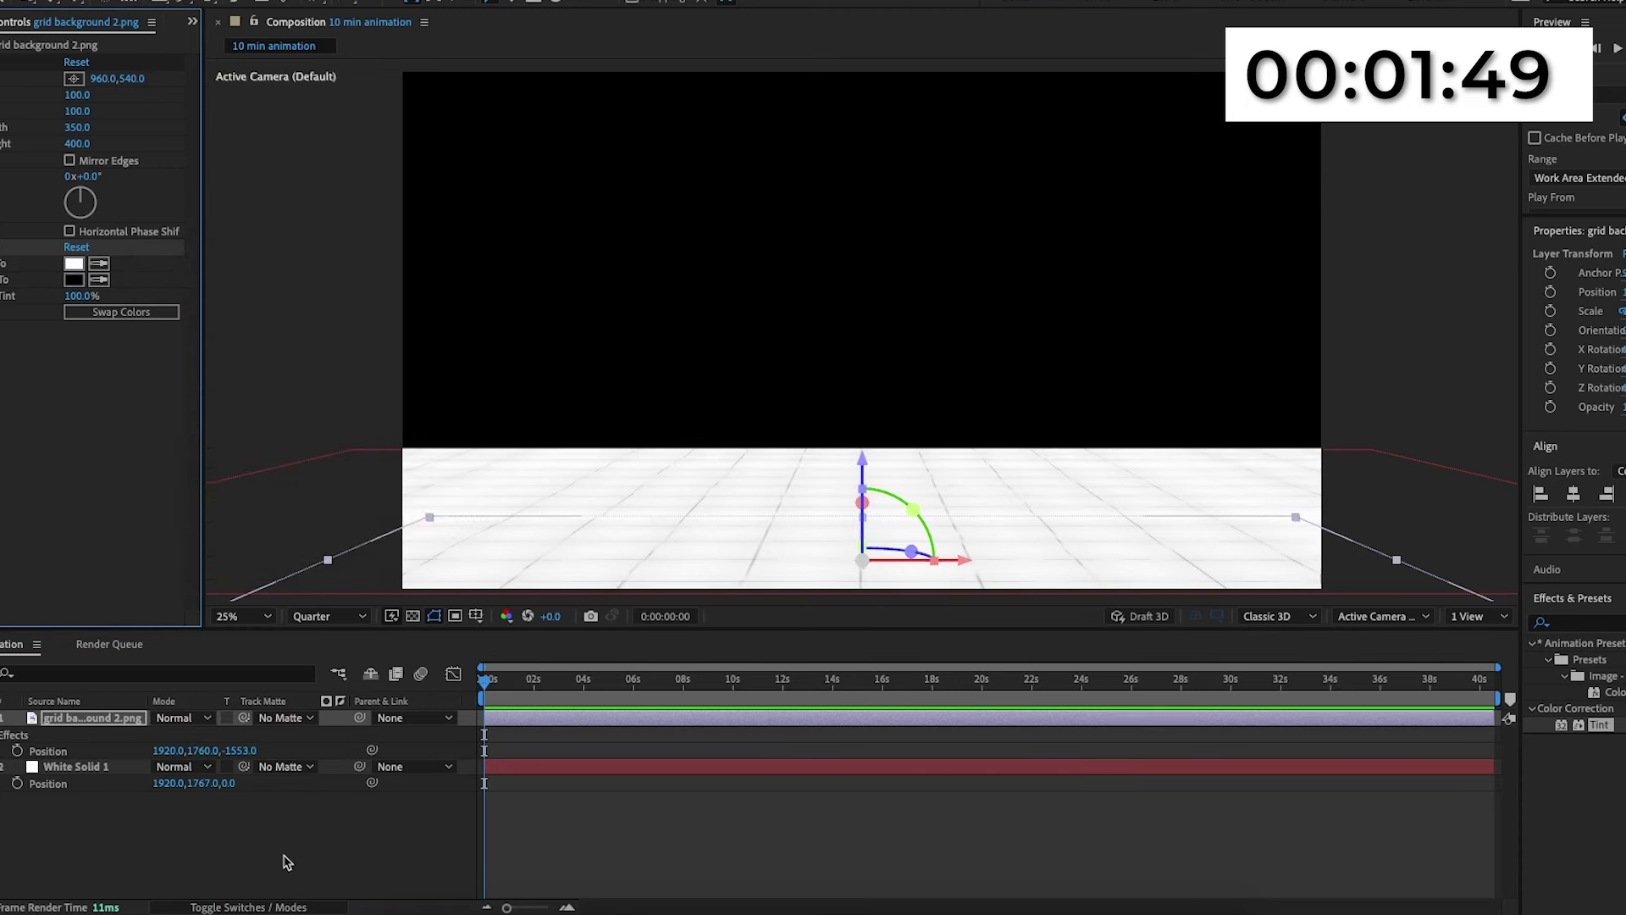
Create a second full-frame white solid and place it beneath the other layers as the backdrop.
left_click(284, 864)
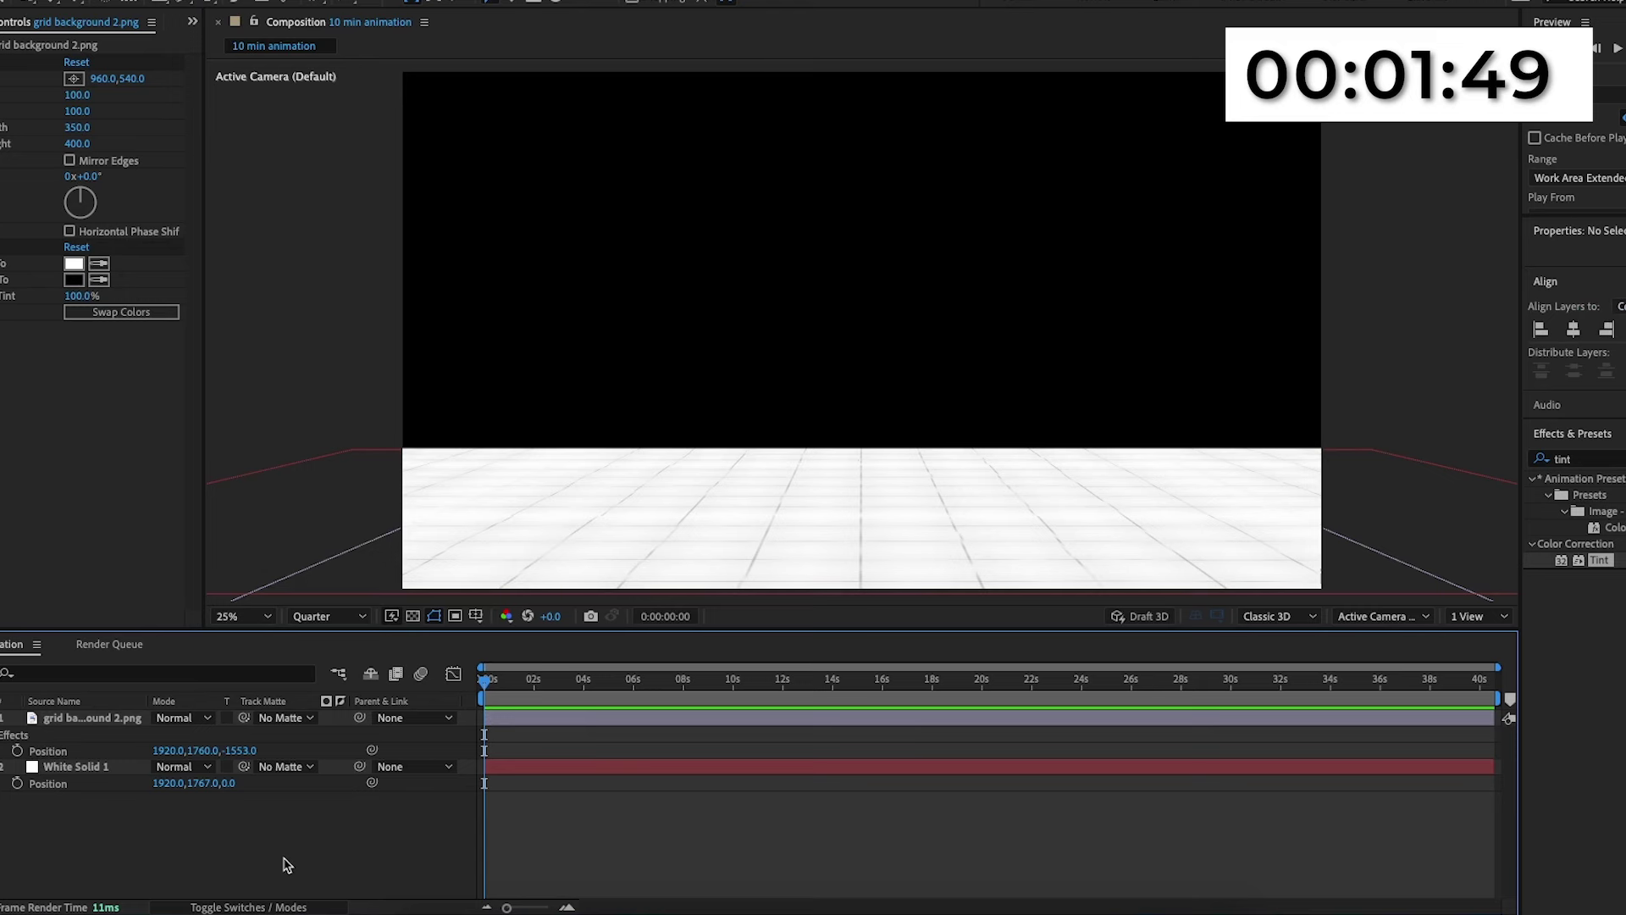
right_click(344, 863)
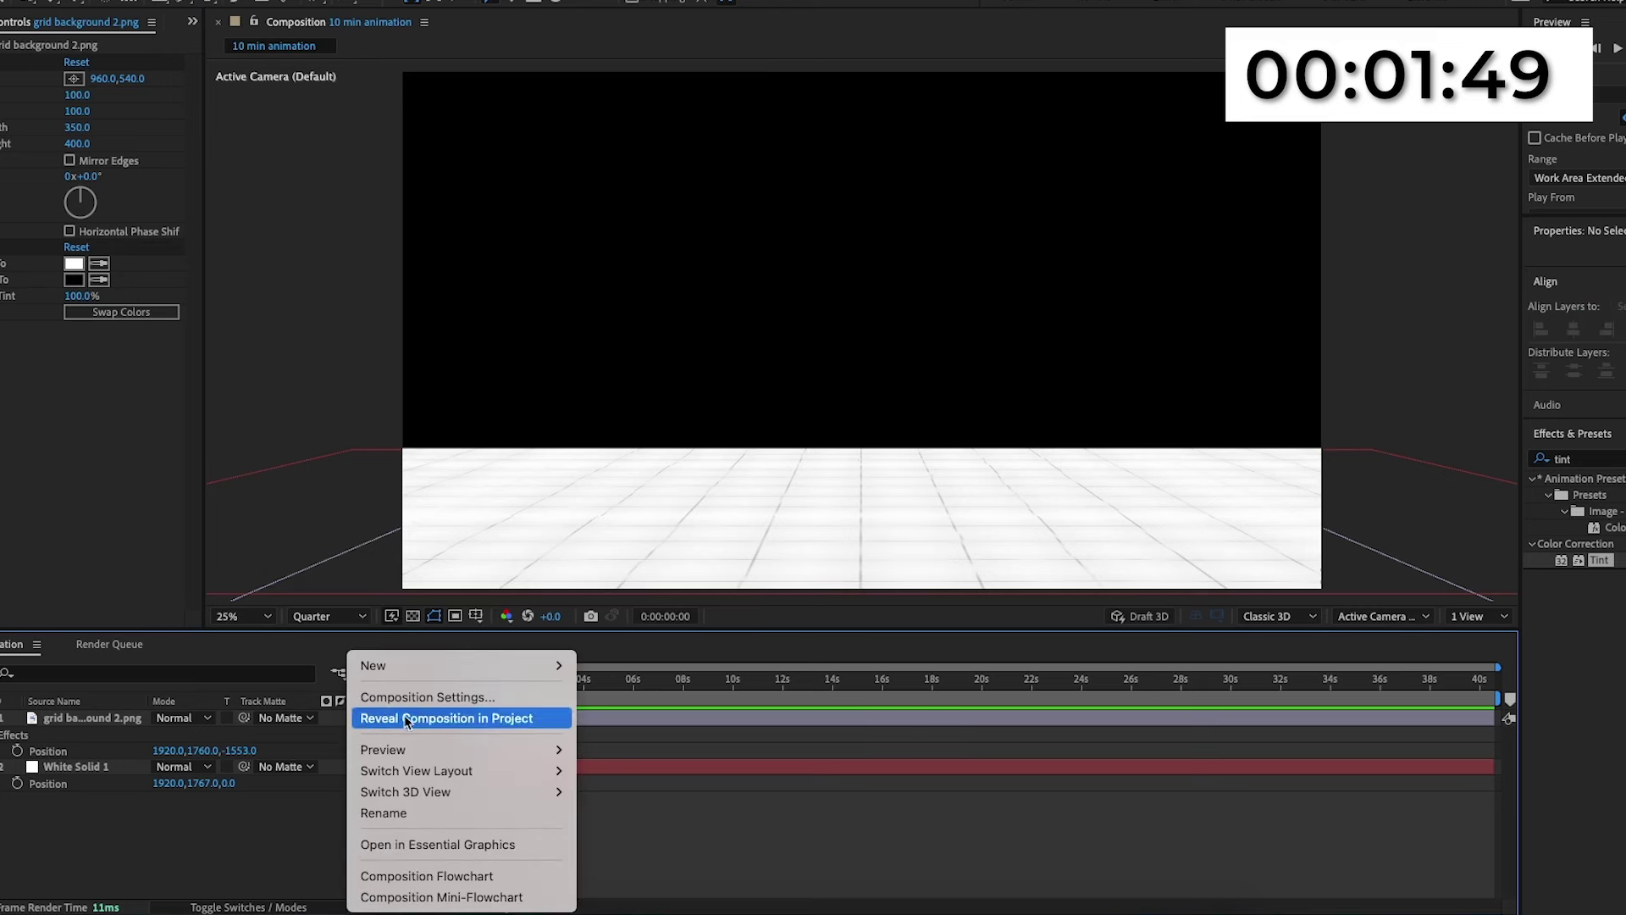
mouse_move(501, 668)
left_click(686, 719)
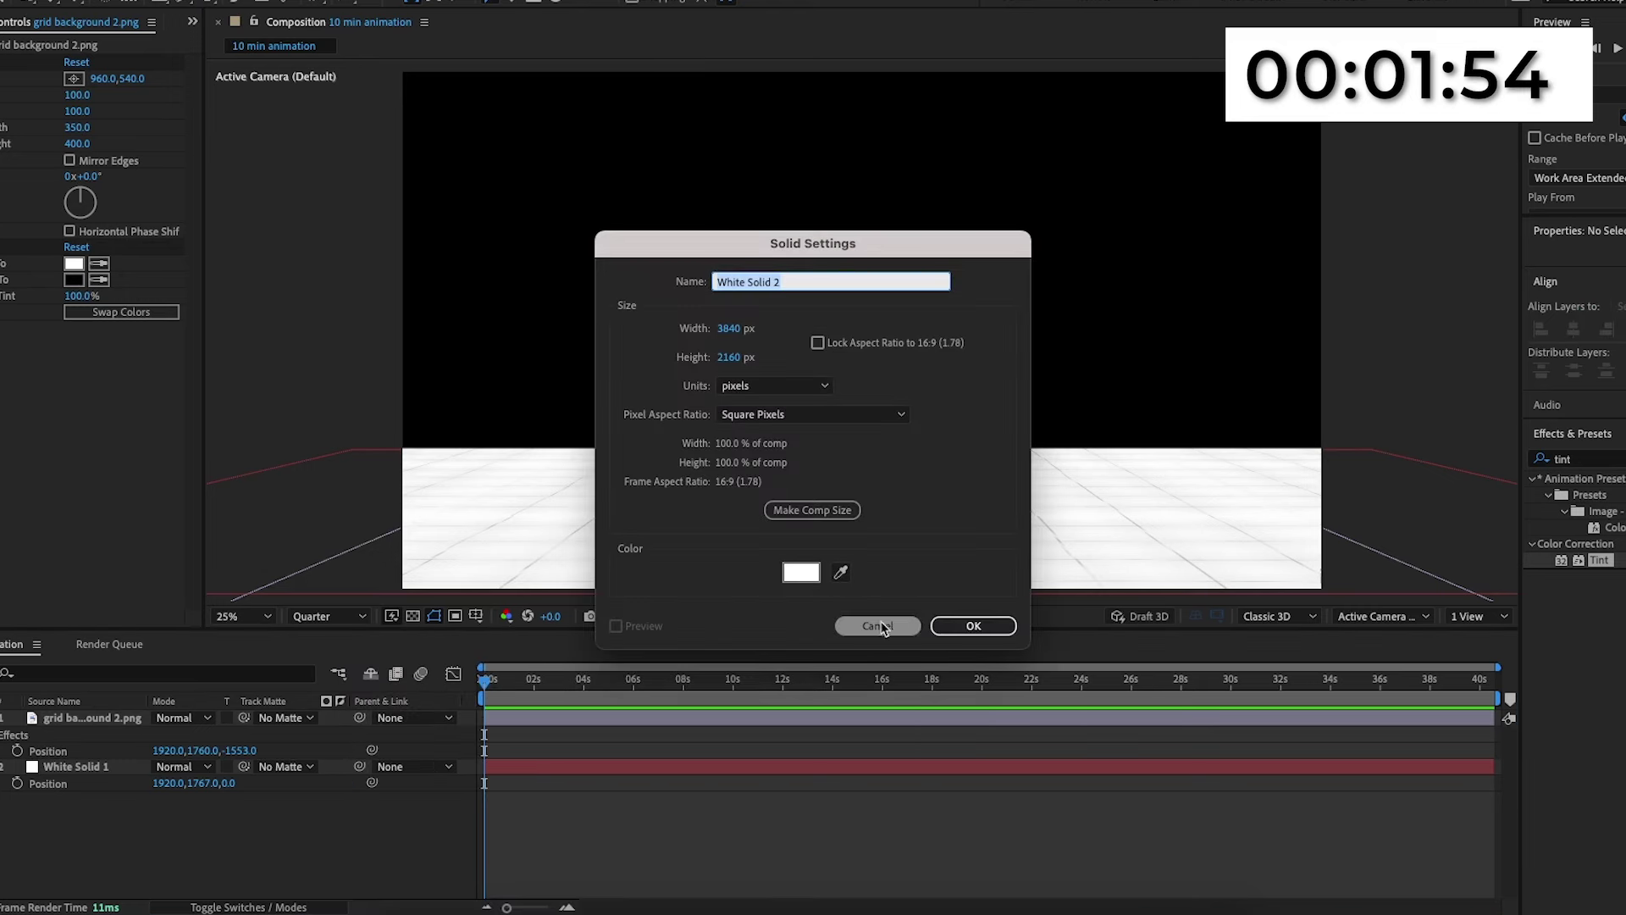
left_click(973, 625)
left_click_drag(77, 718, 78, 806)
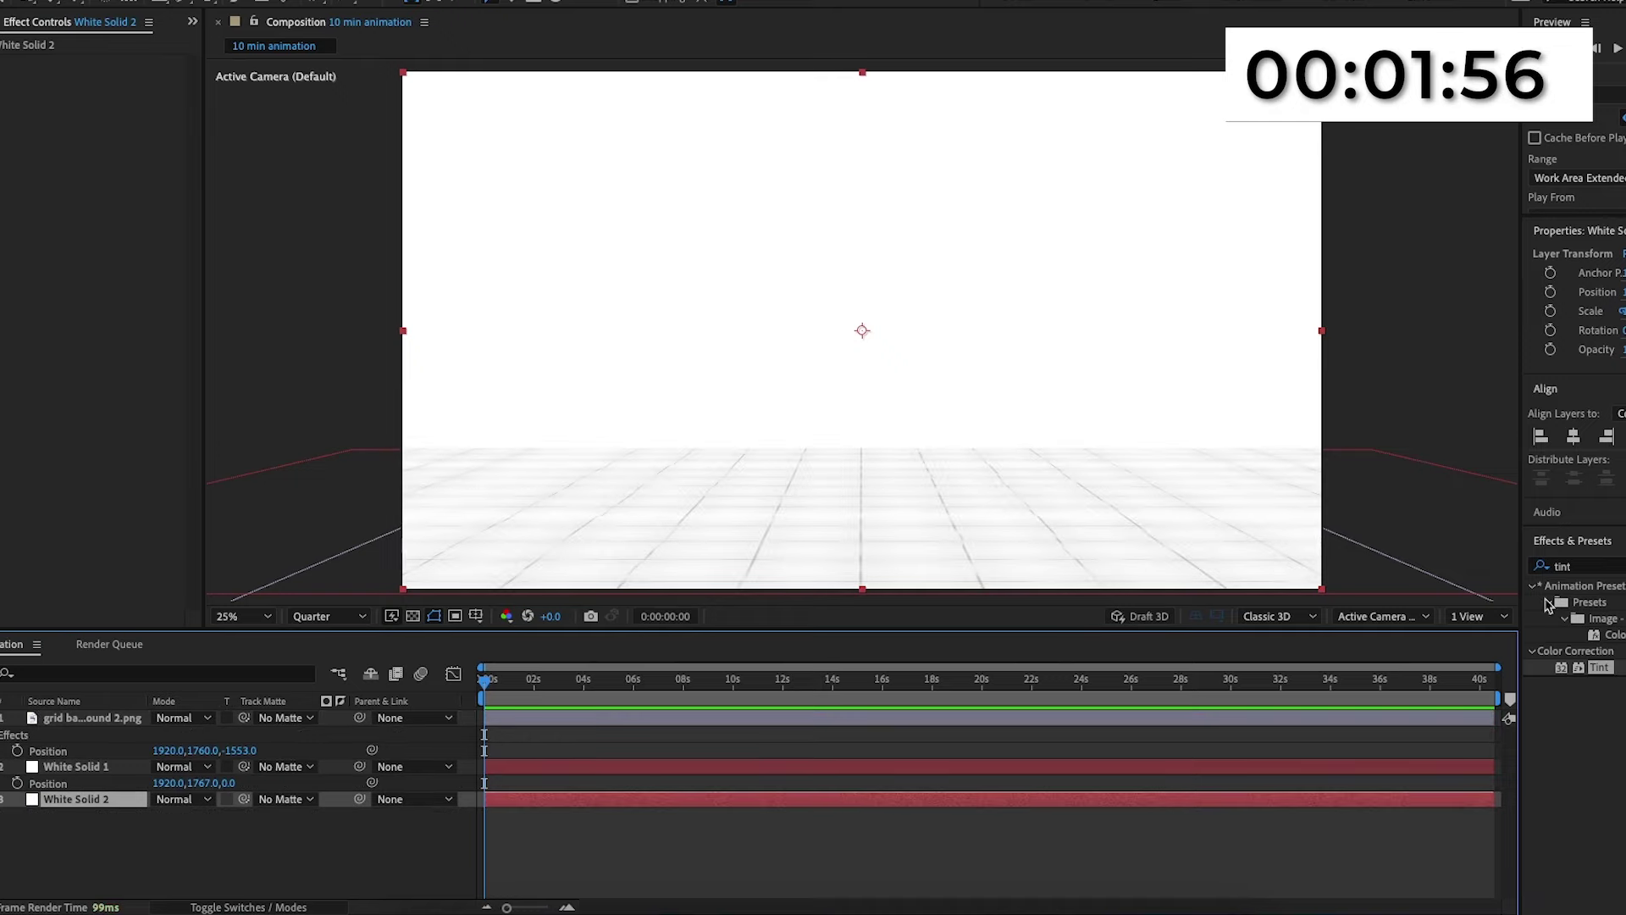
Apply the Gradient Ramp effect to White Solid 2 and swap its start and end colors.
left_click(1610, 565)
type("grad")
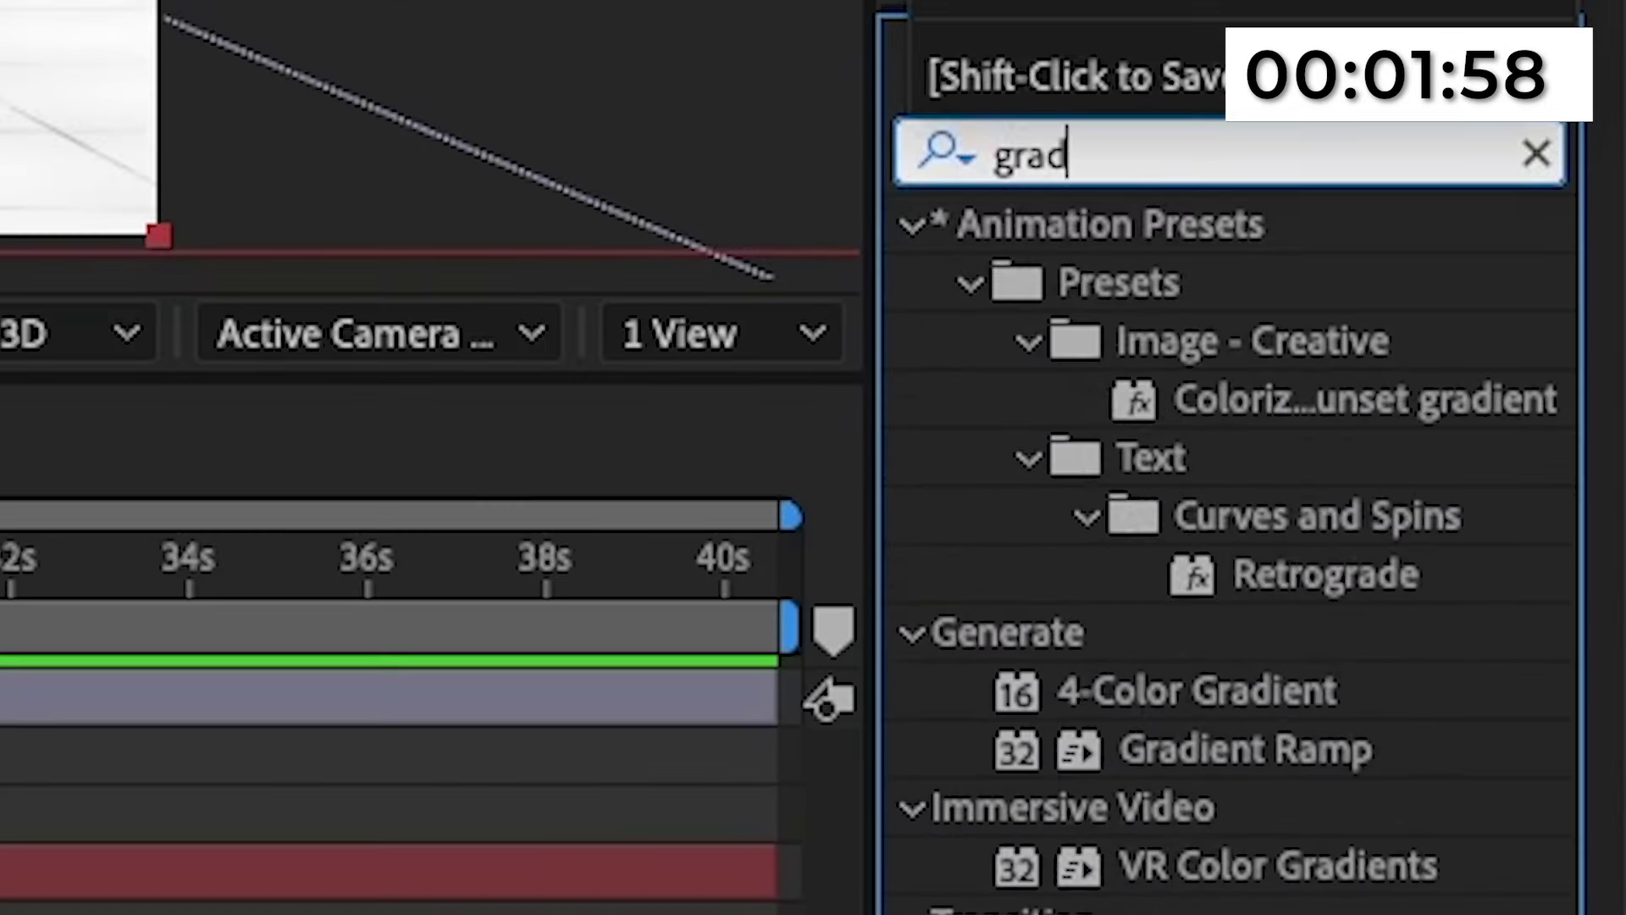
left_click_drag(1222, 748, 93, 799)
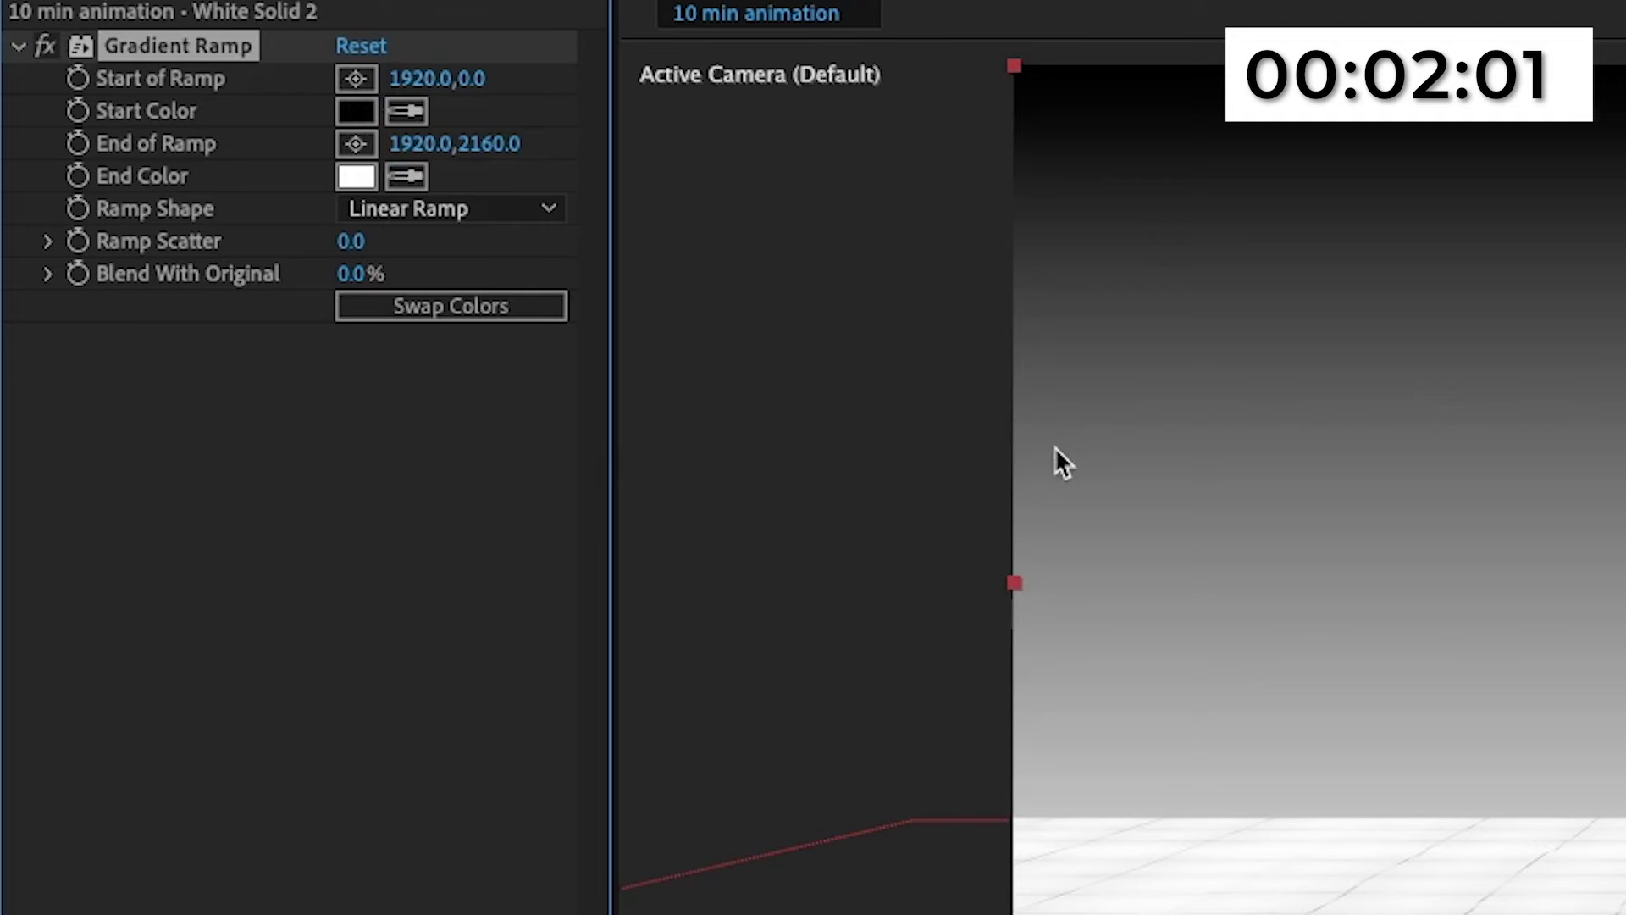
left_click(472, 305)
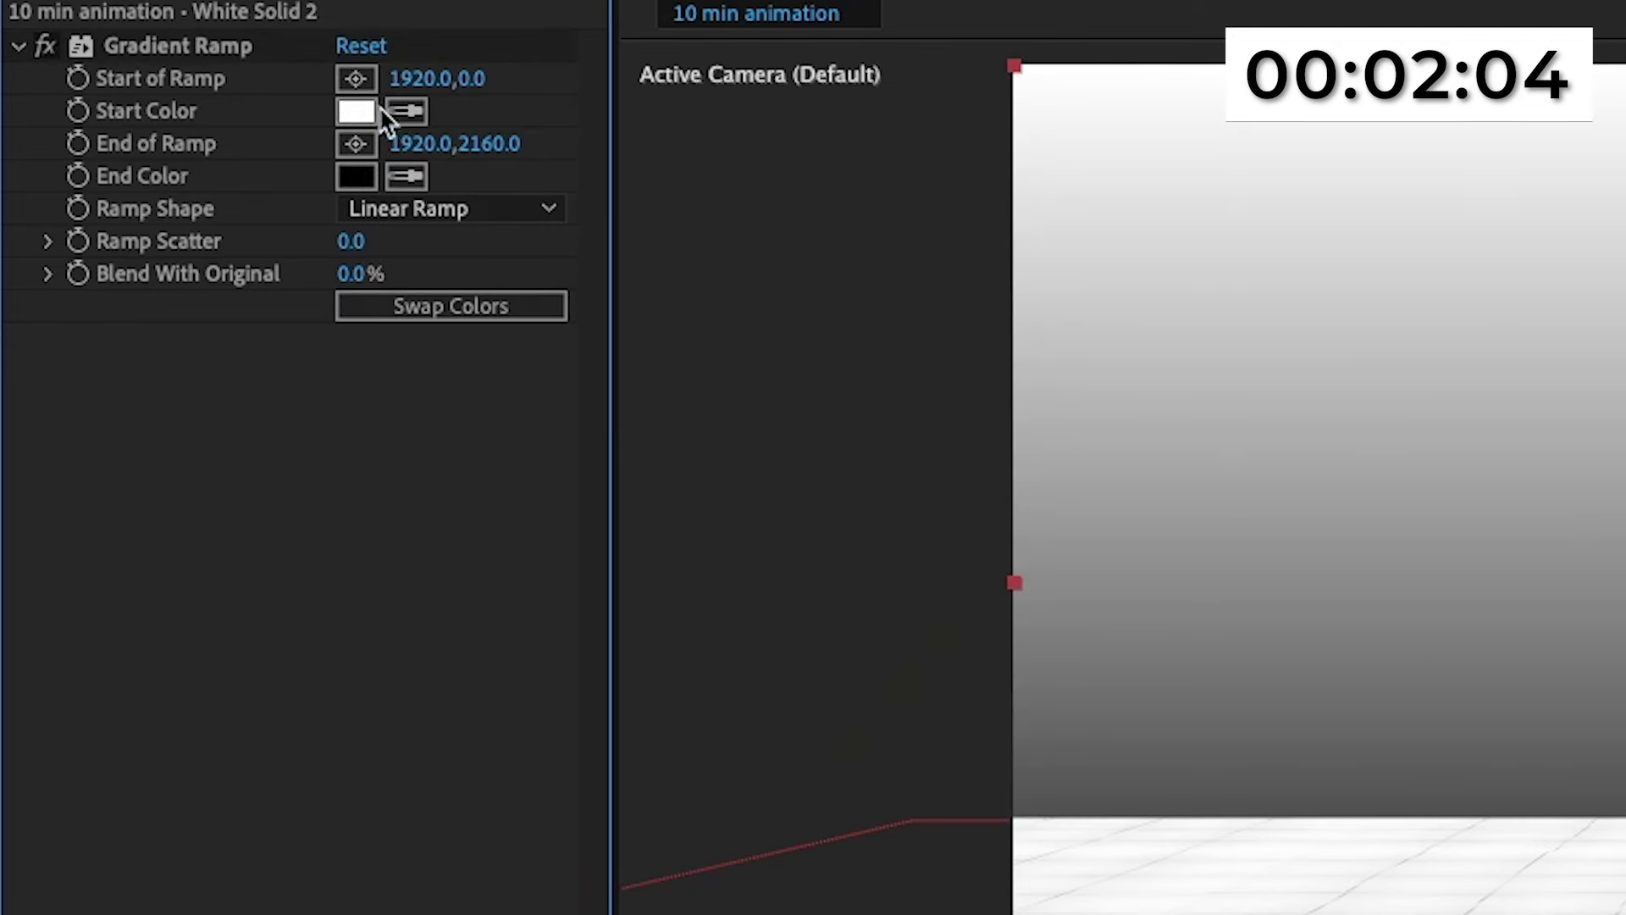
Set the Gradient Ramp's start color on White Solid 2 to a dark navy blue.
left_click(355, 111)
left_click(1054, 728)
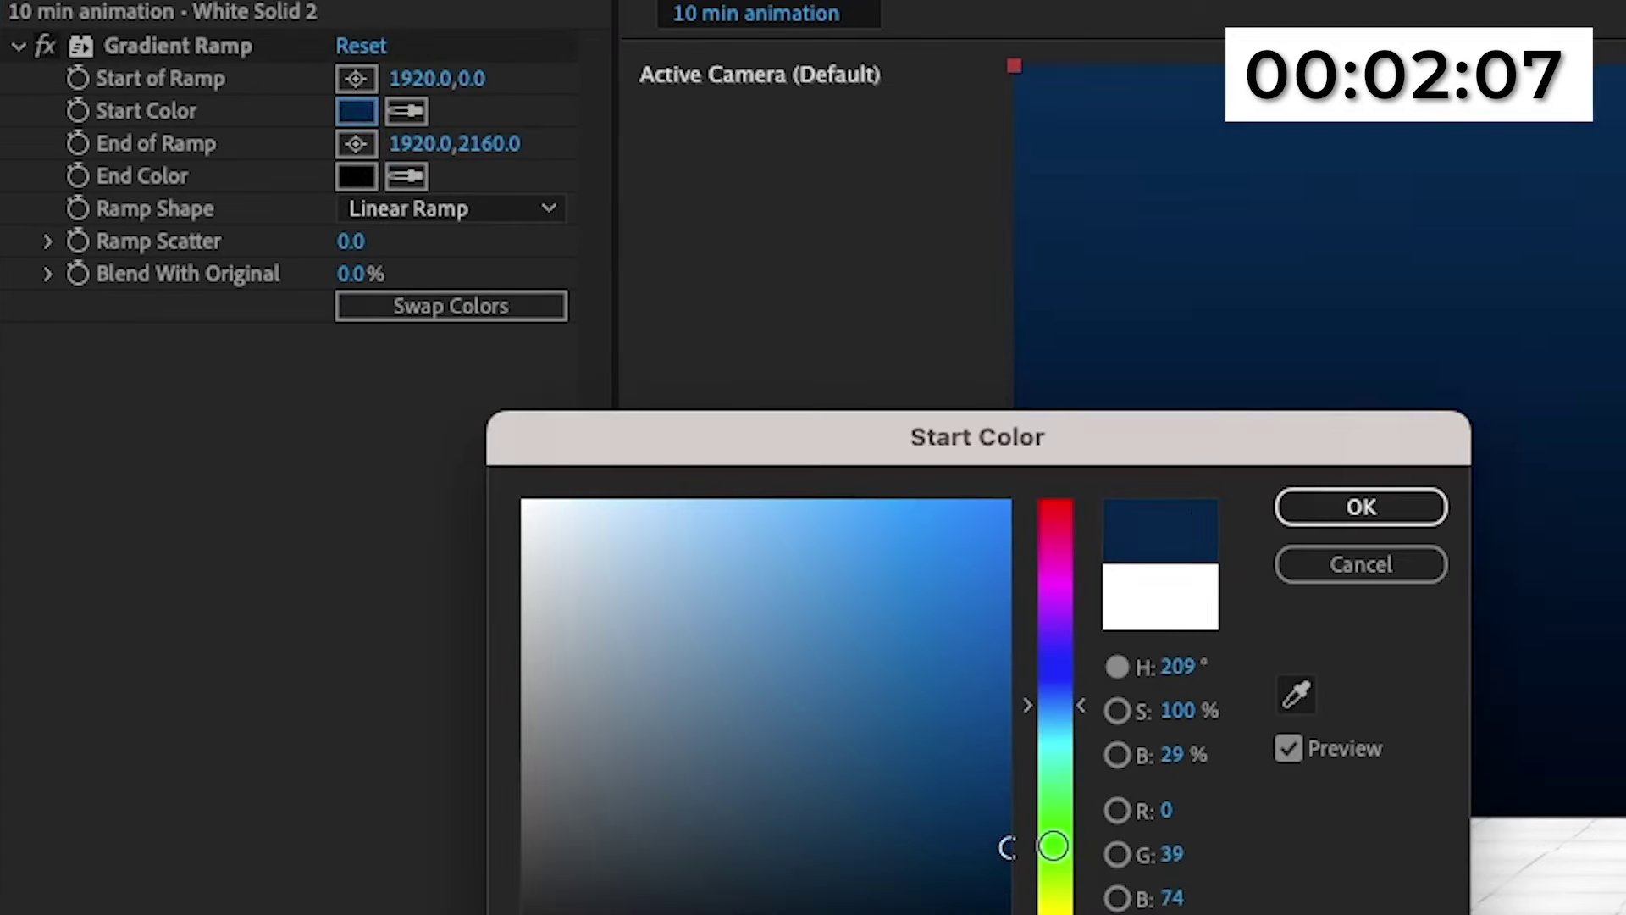
left_click_drag(1053, 845, 1057, 880)
left_click(1360, 507)
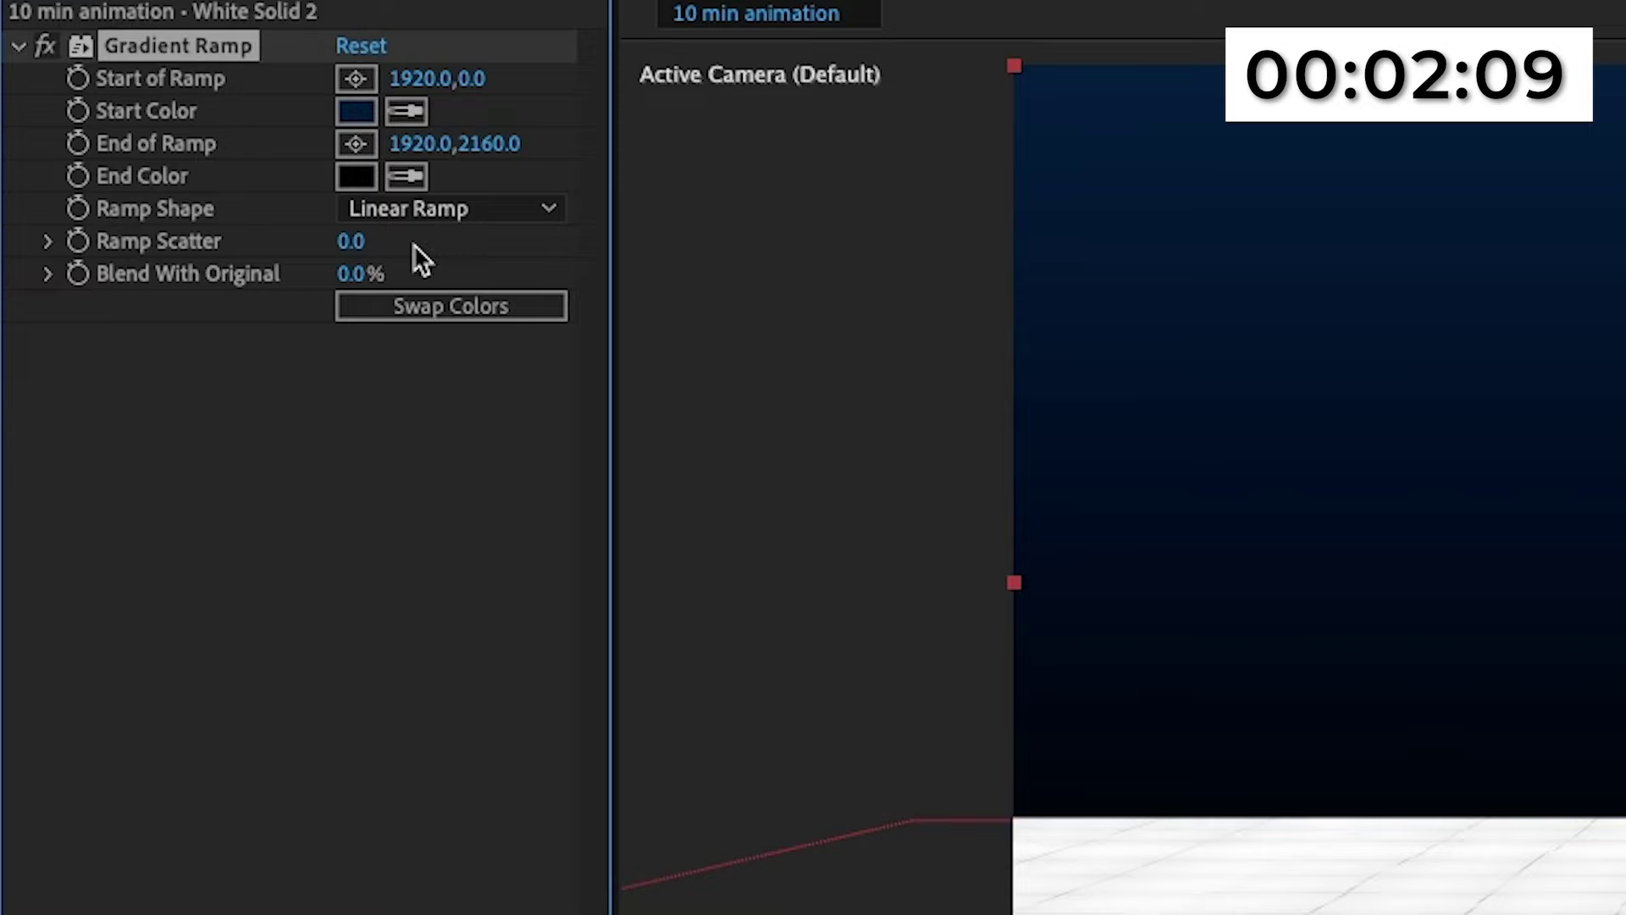
Set the Gradient Ramp's scatter on White Solid 2 to 500.
left_click(350, 242)
type("500")
key("Return")
left_click(220, 871)
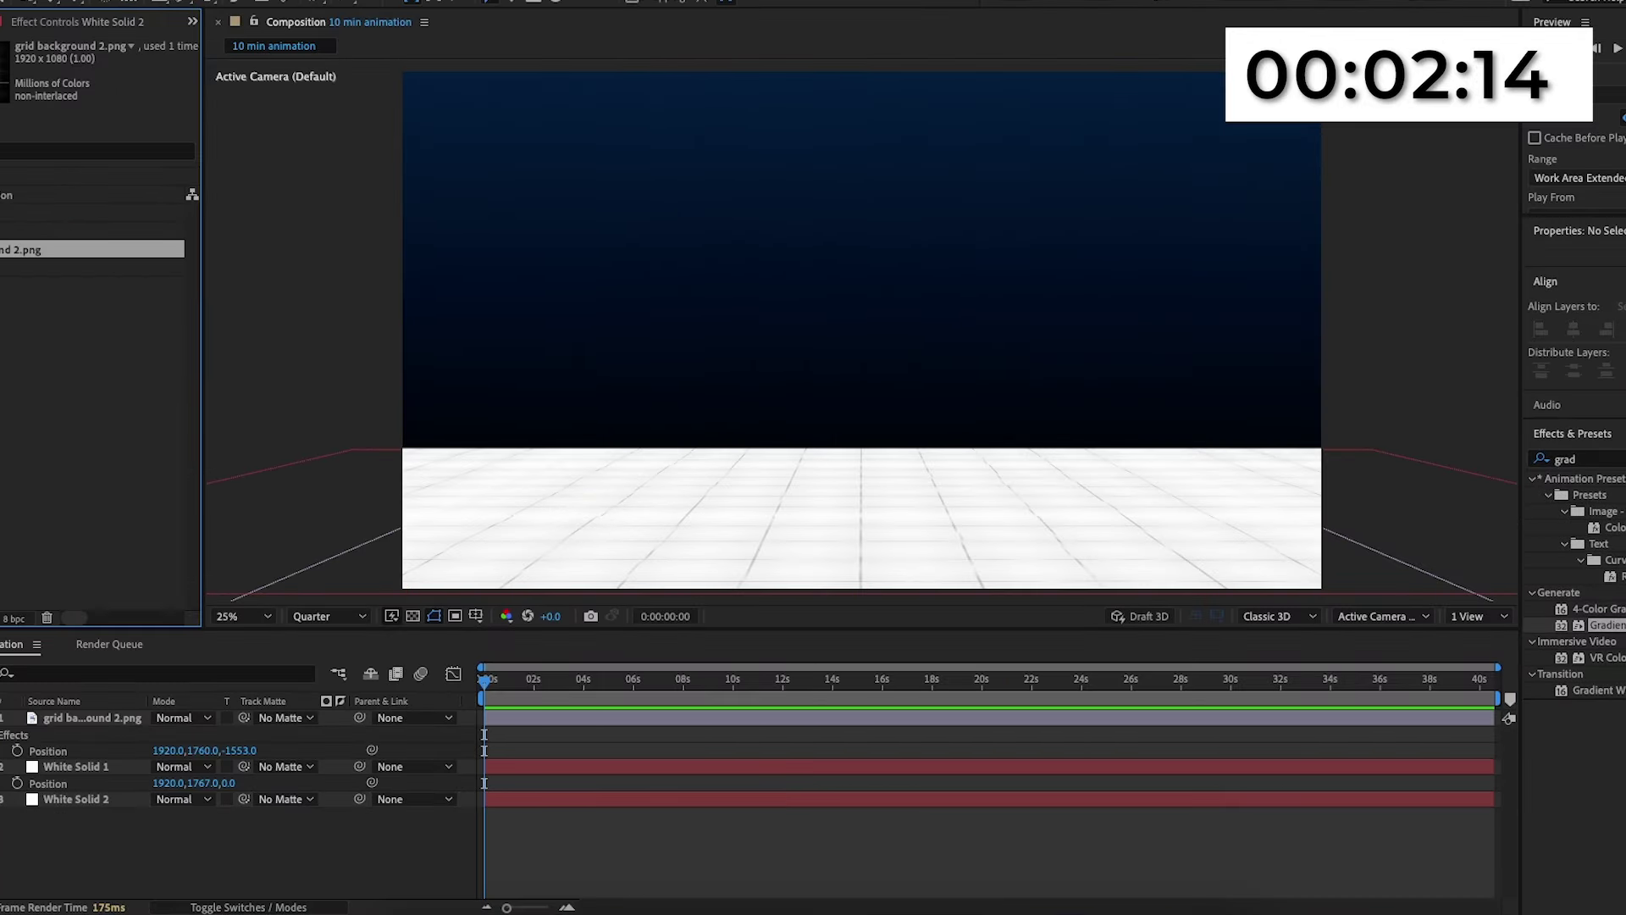
Add the bank composition as the top layer at 231% scale, and position its base near the horizon, centred horizontally.
left_click_drag(84, 212, 107, 718)
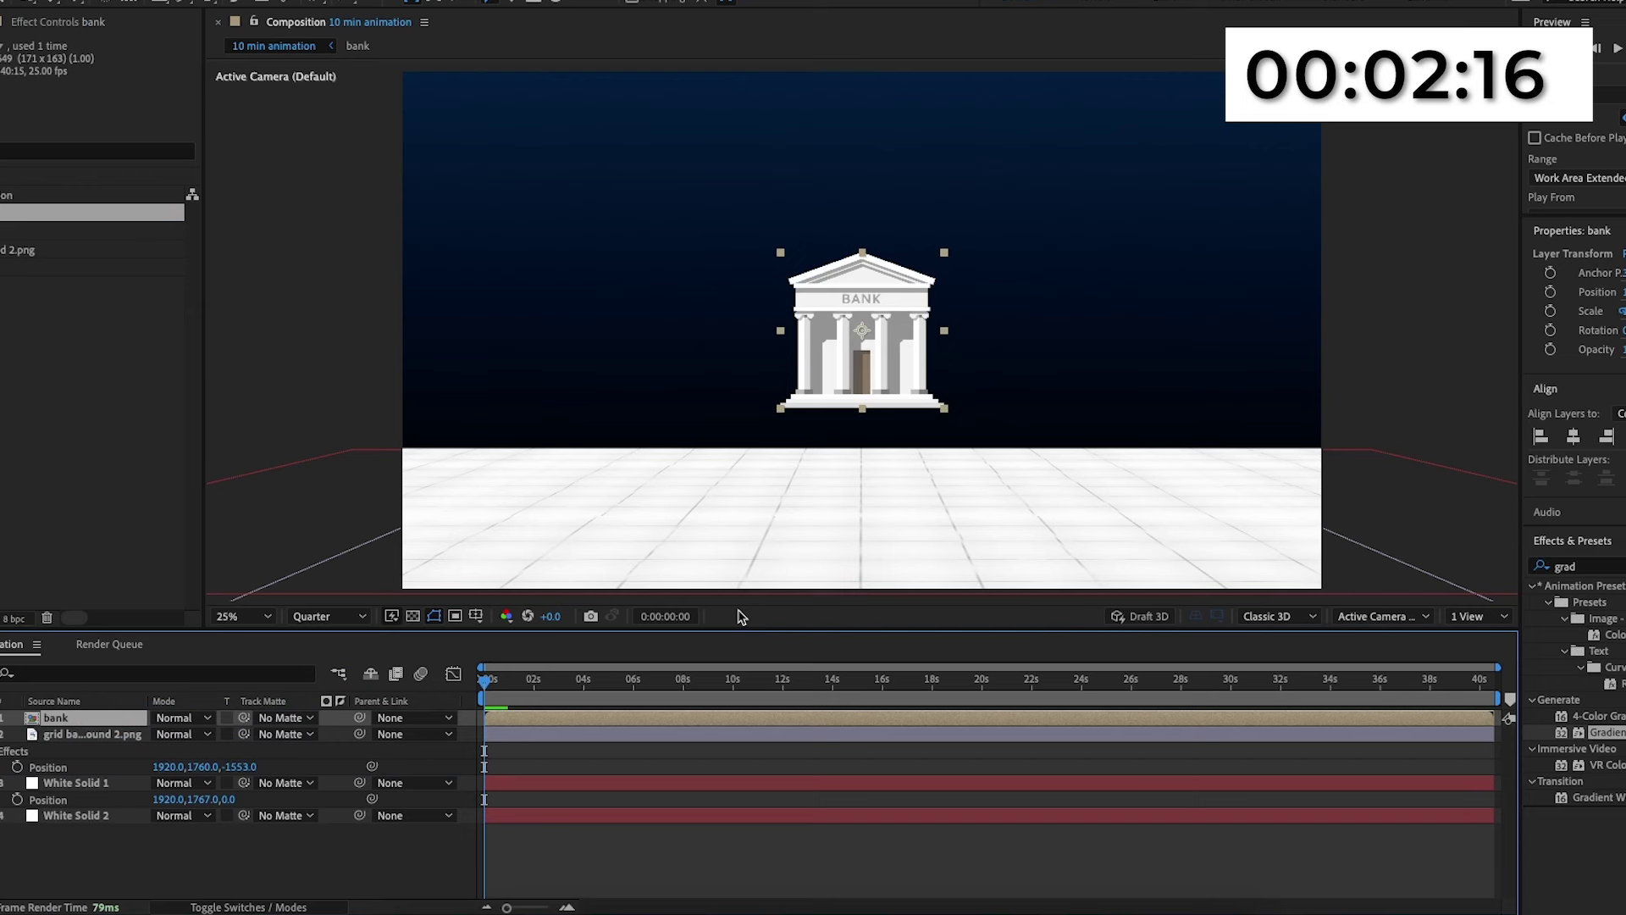
key("s")
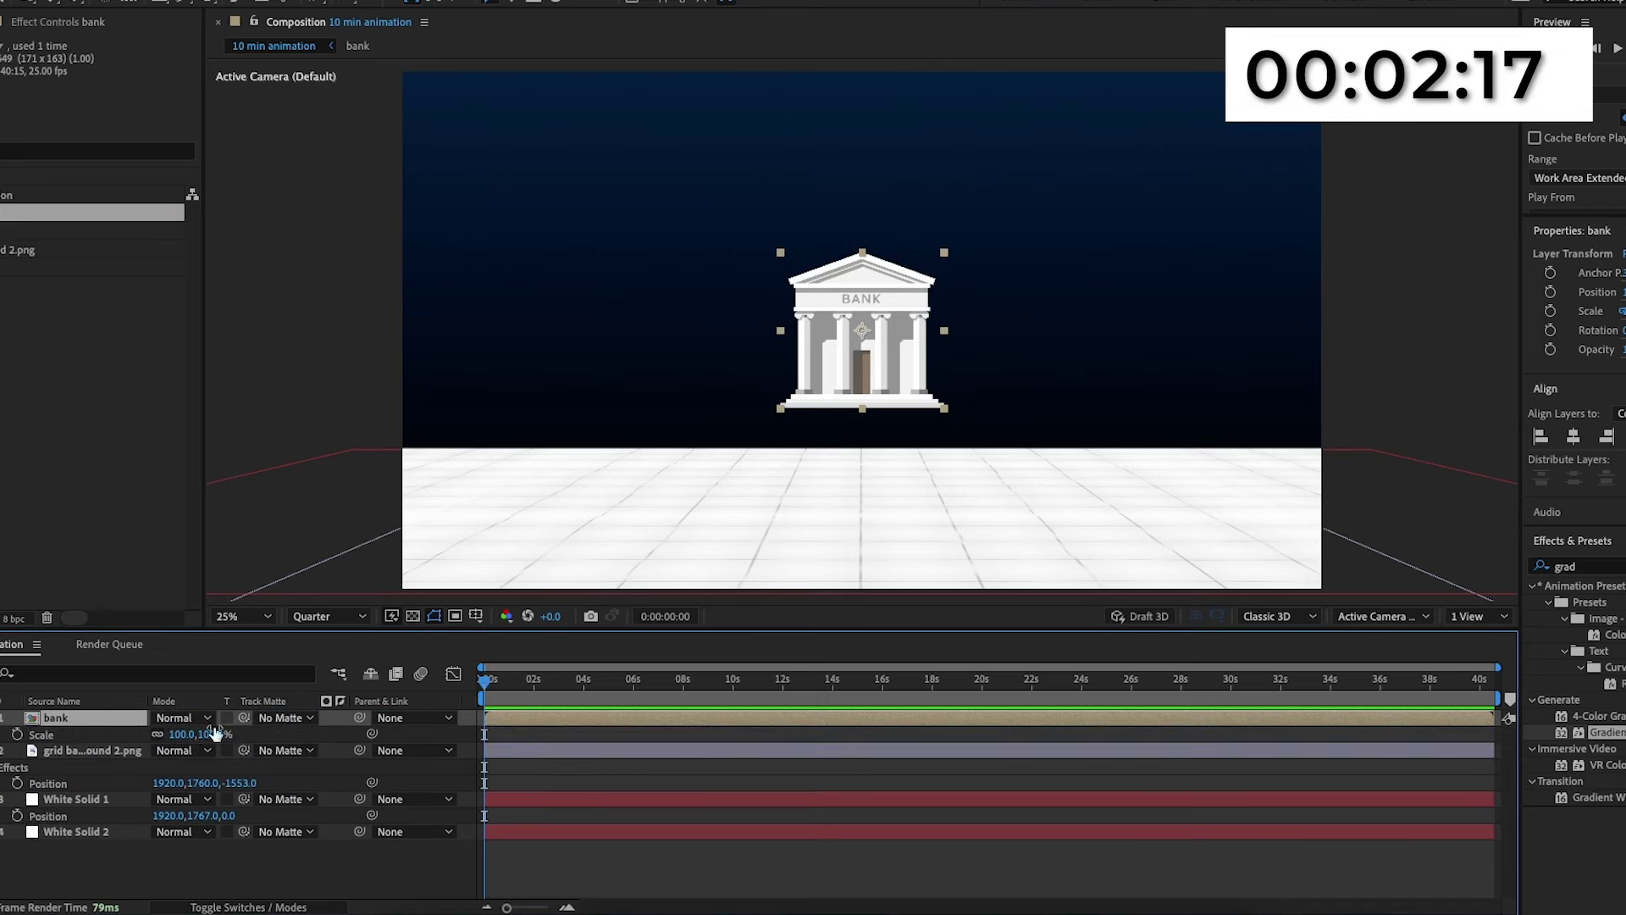
left_click_drag(195, 733, 325, 733)
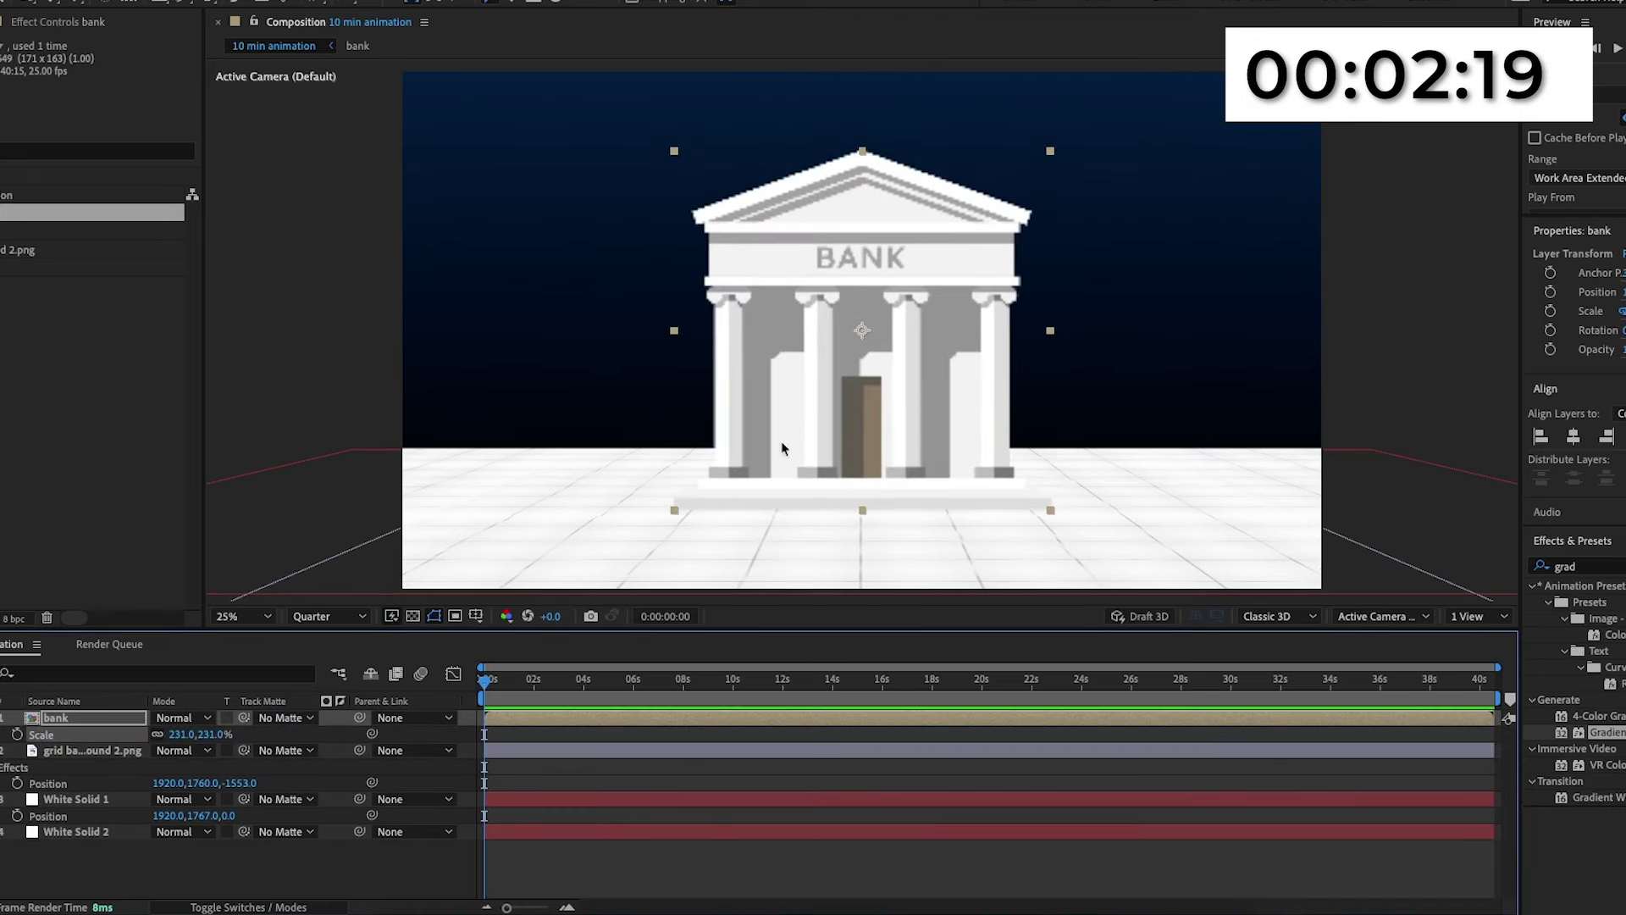
left_click_drag(822, 446, 823, 398)
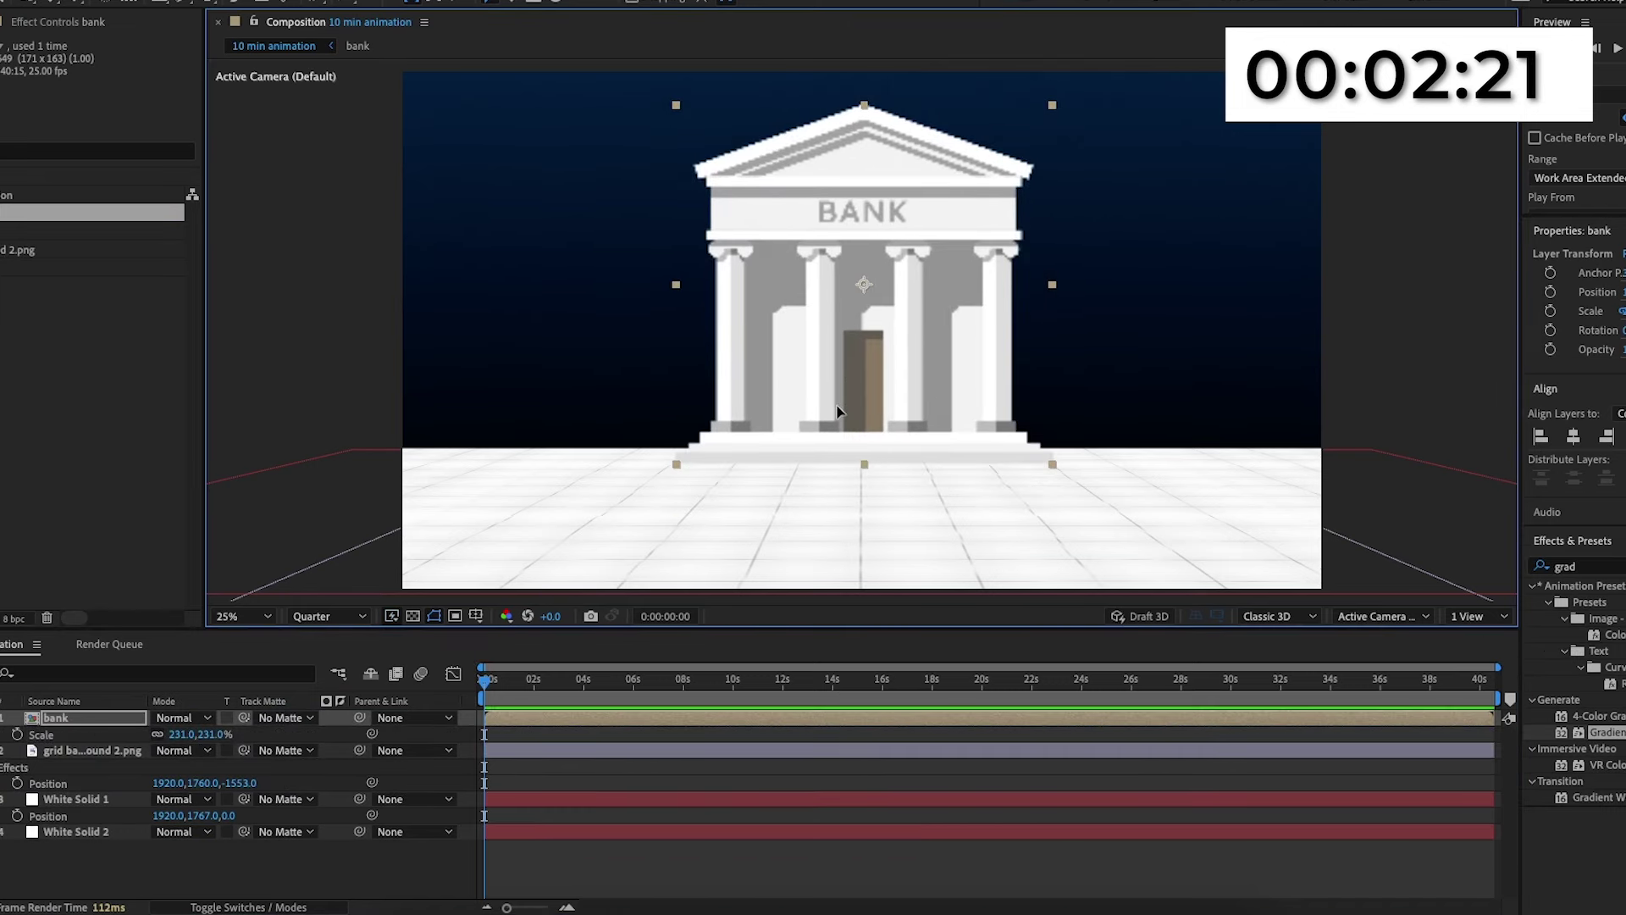
left_click_drag(835, 395, 835, 415)
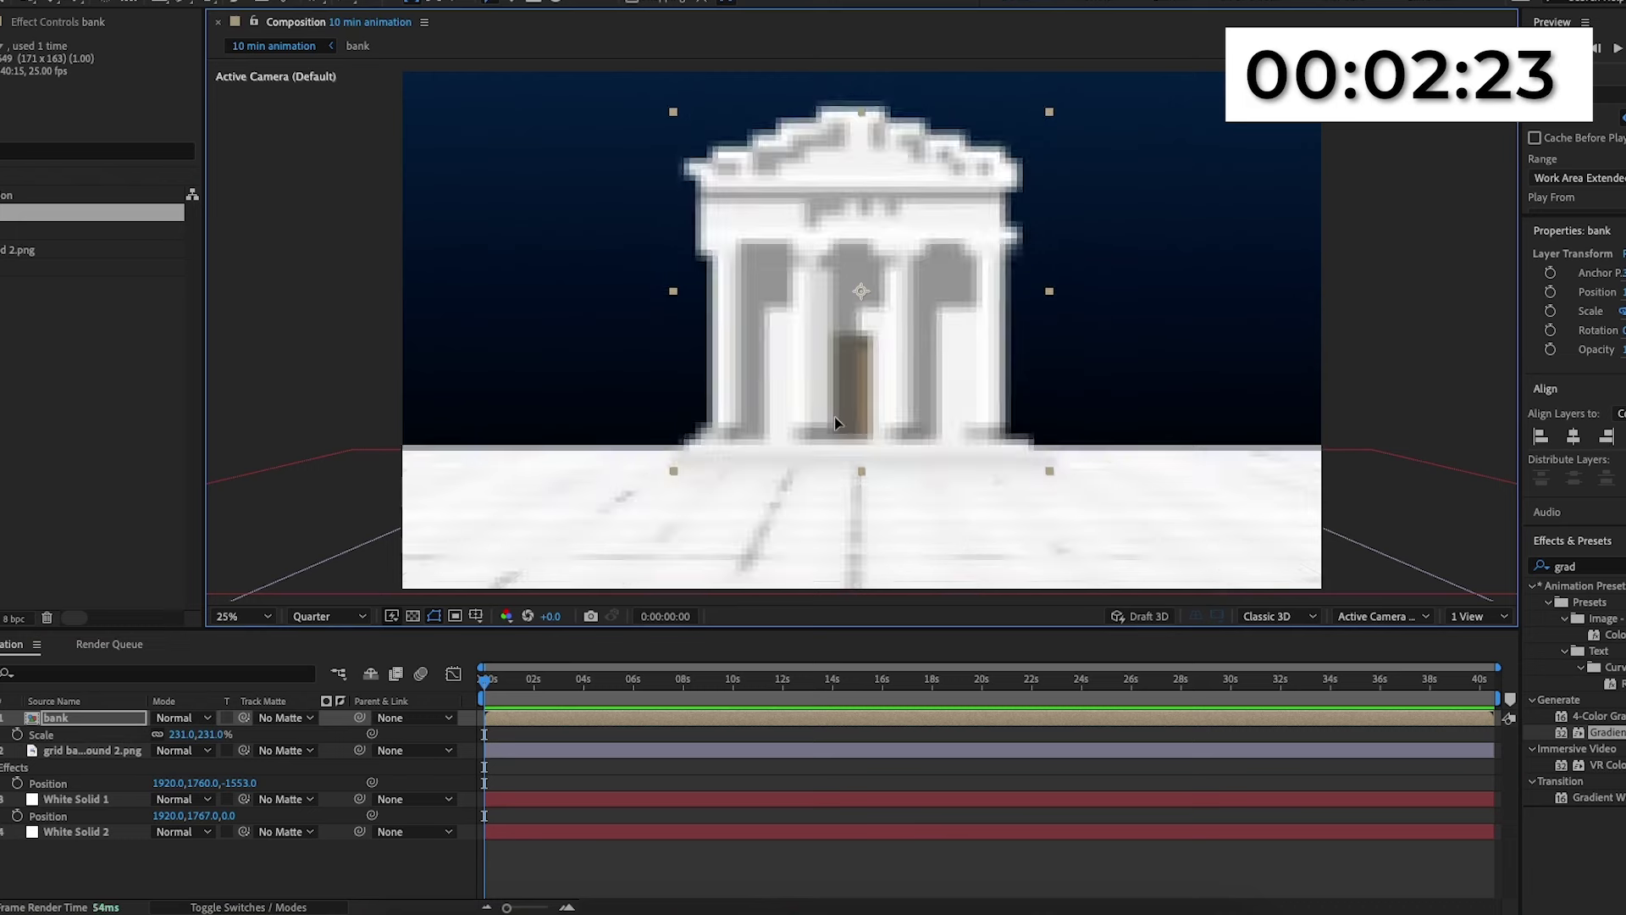
Lower the grid background and White Solid 1 together to Y positions 1868 and 1875, so the floor meets the bank's base.
left_click(101, 752)
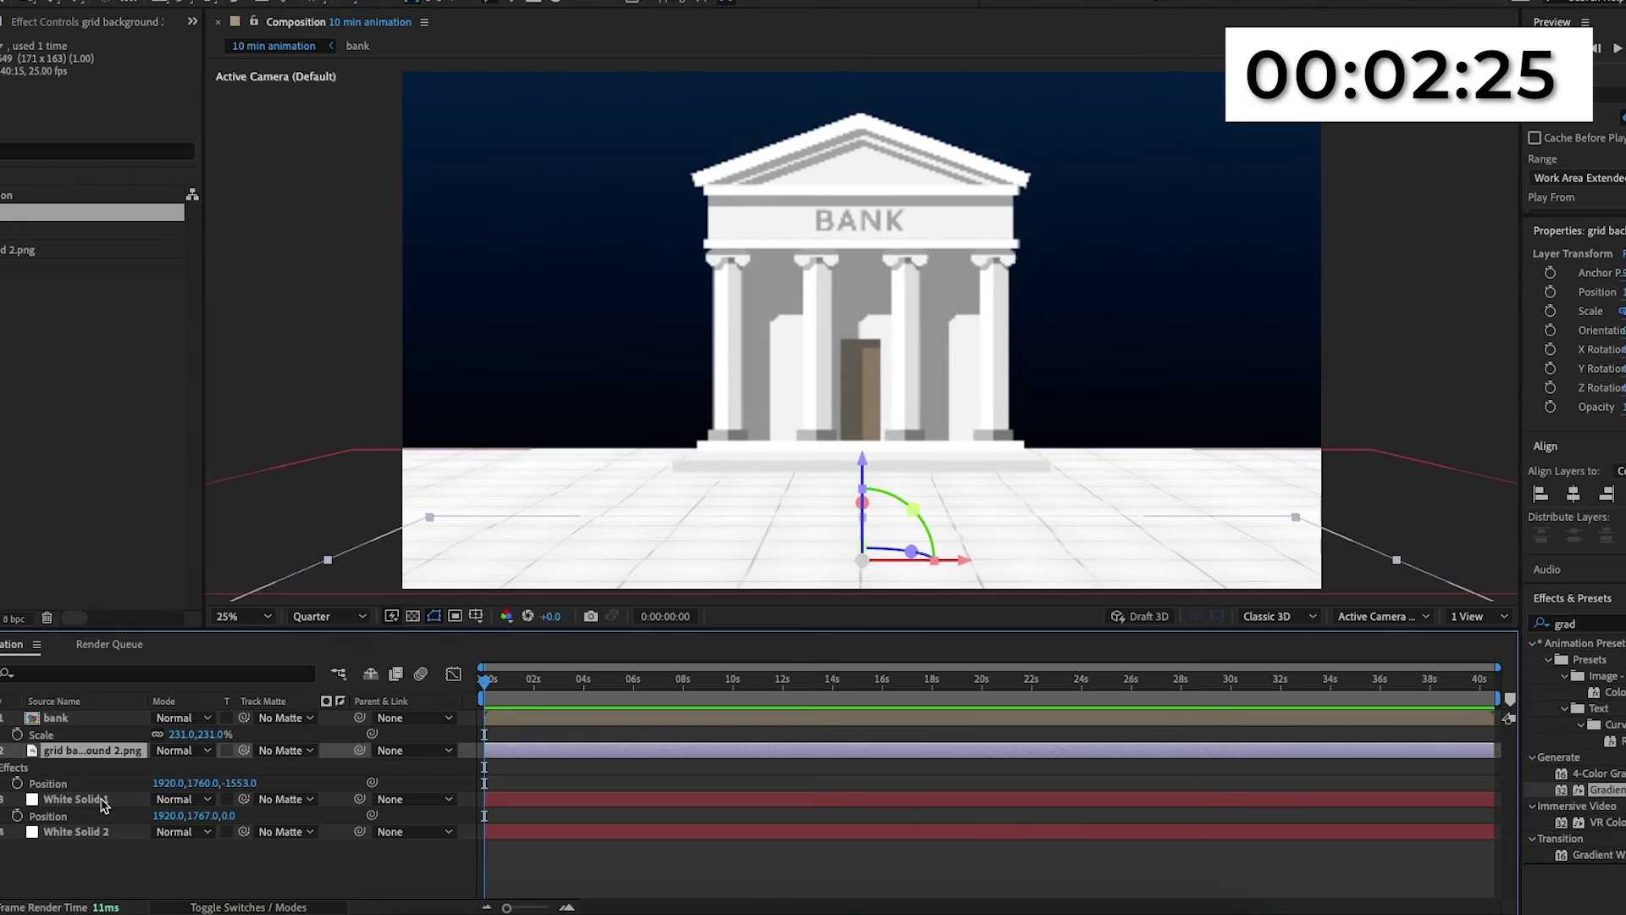
left_click(101, 801, "shift")
key("p")
left_click_drag(207, 767, 299, 782)
left_click(90, 718)
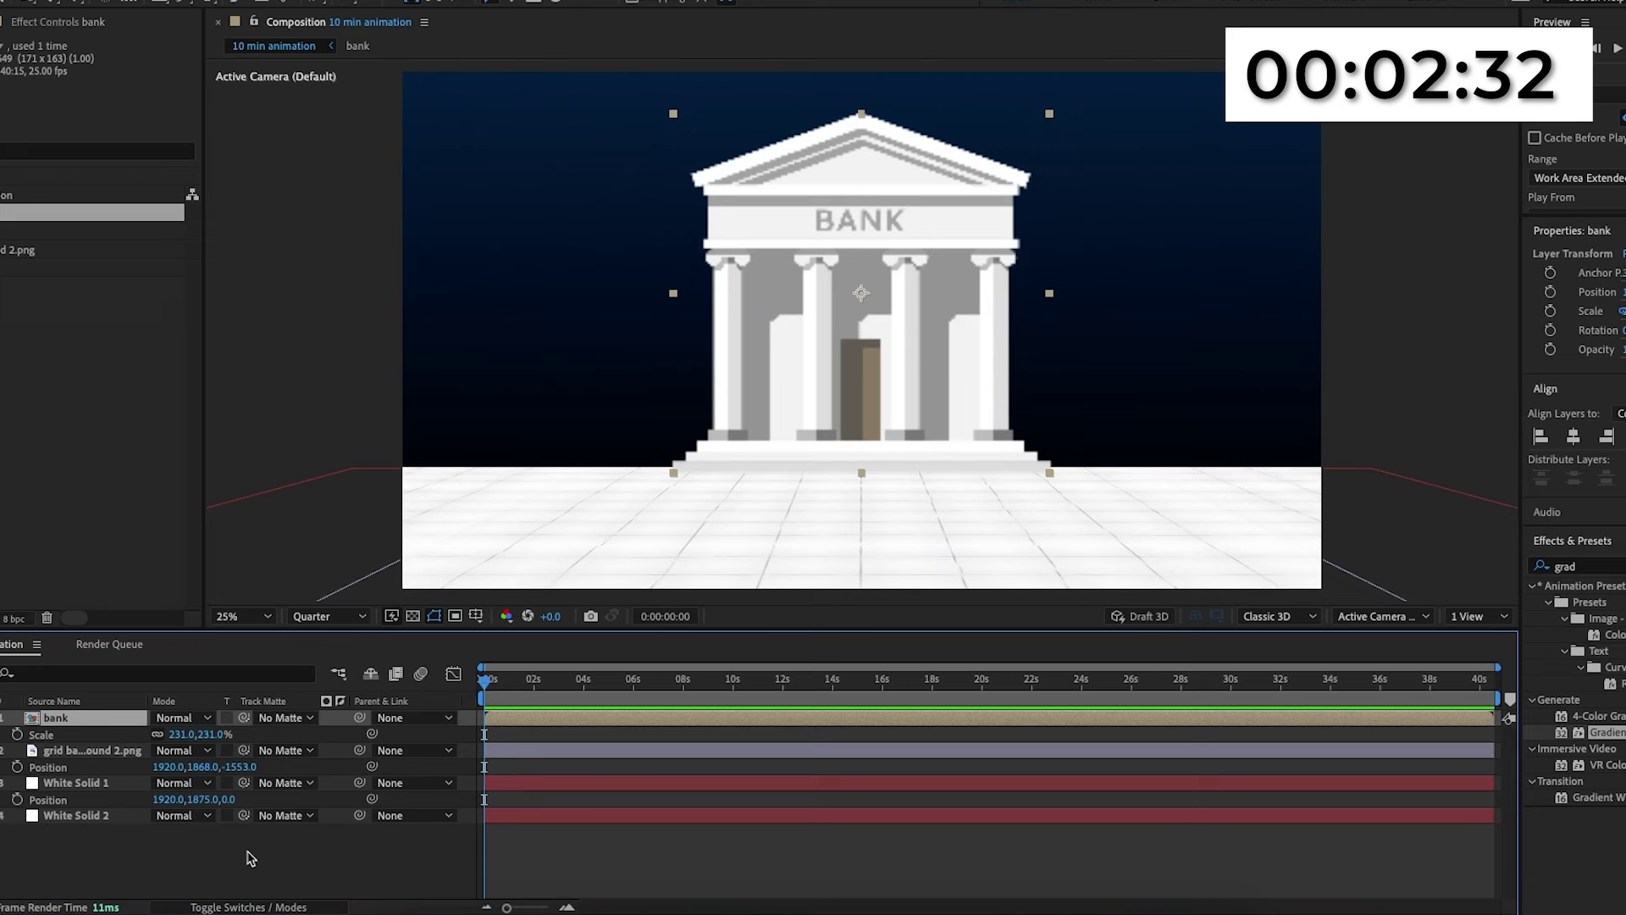
left_click(251, 857)
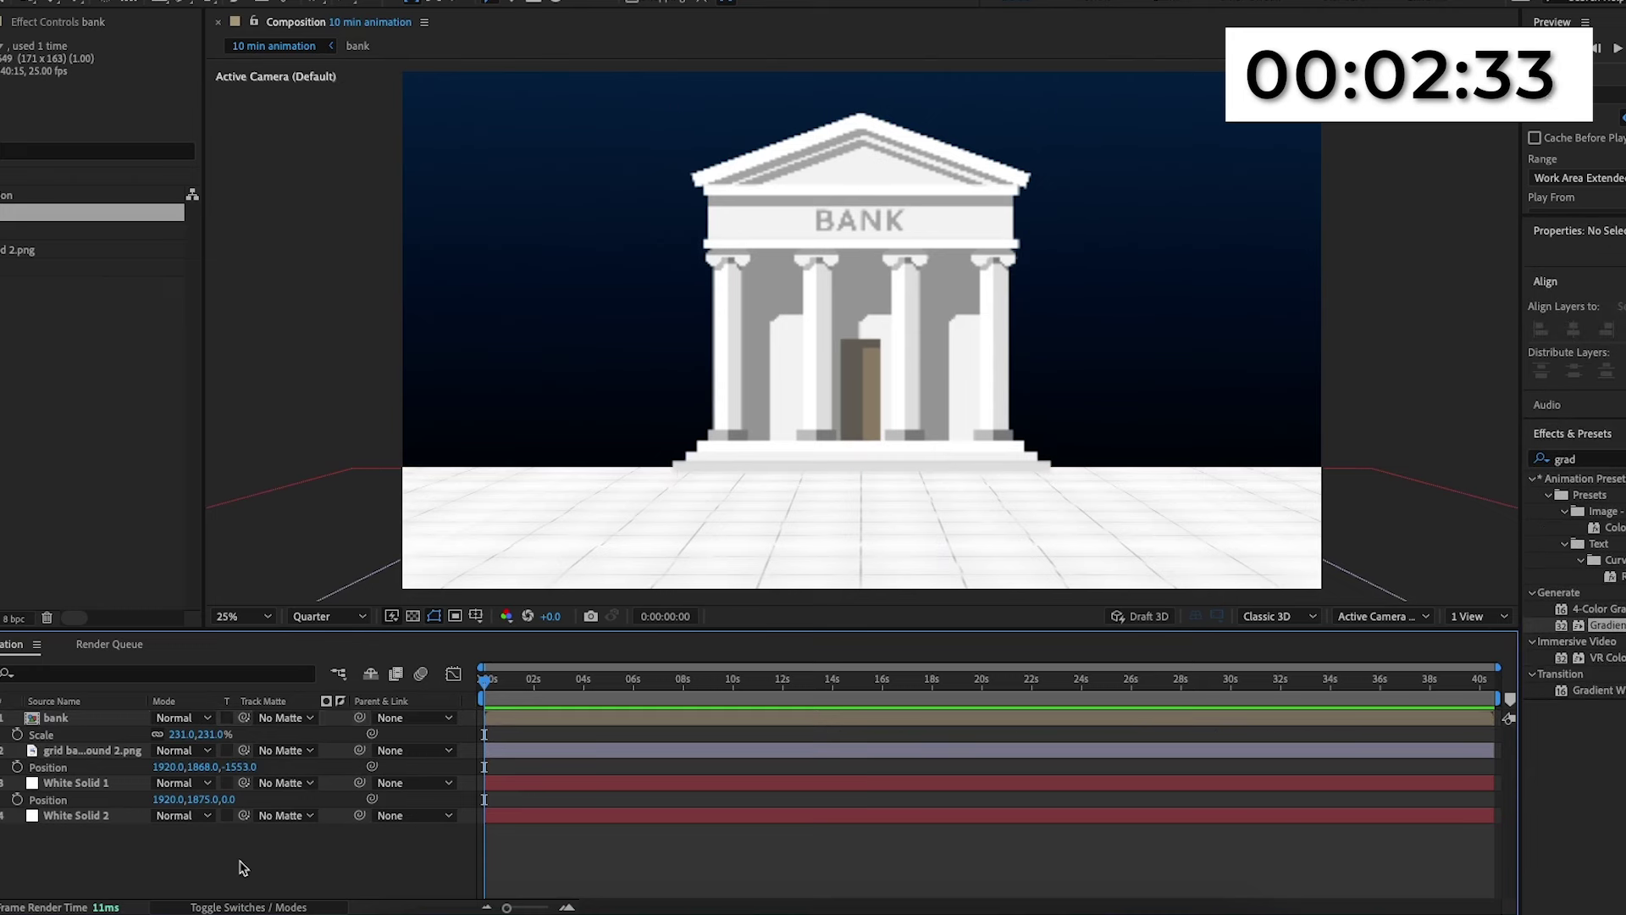
Create a new 3840 x 2160 px solid in deep blue (00274C) above all other layers.
right_click(149, 853)
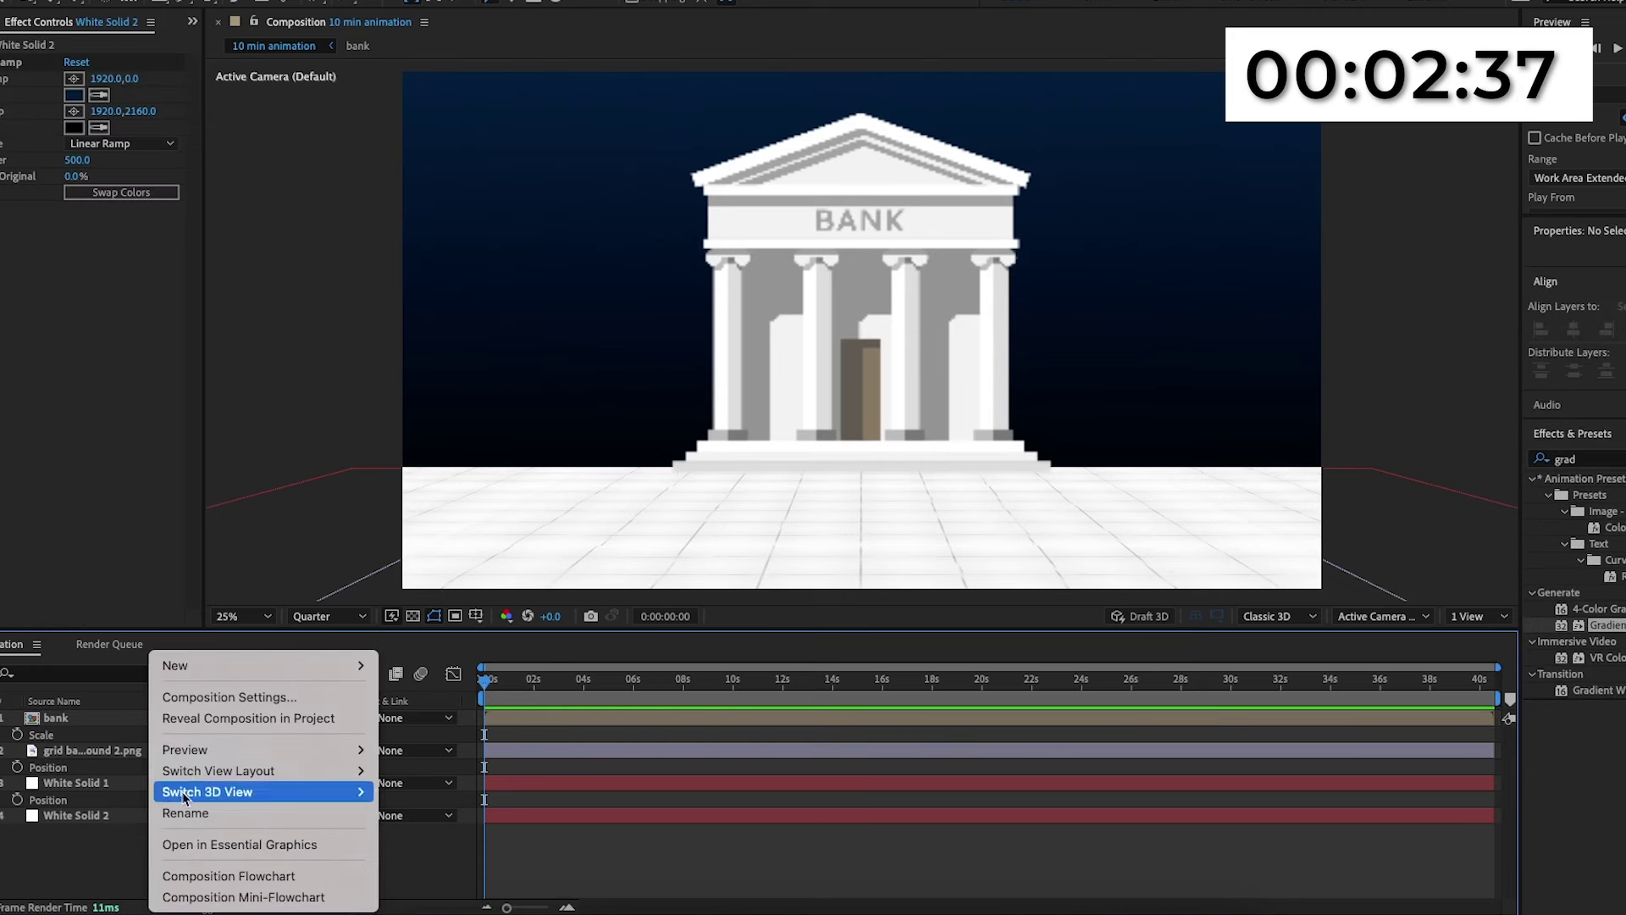
mouse_move(254, 665)
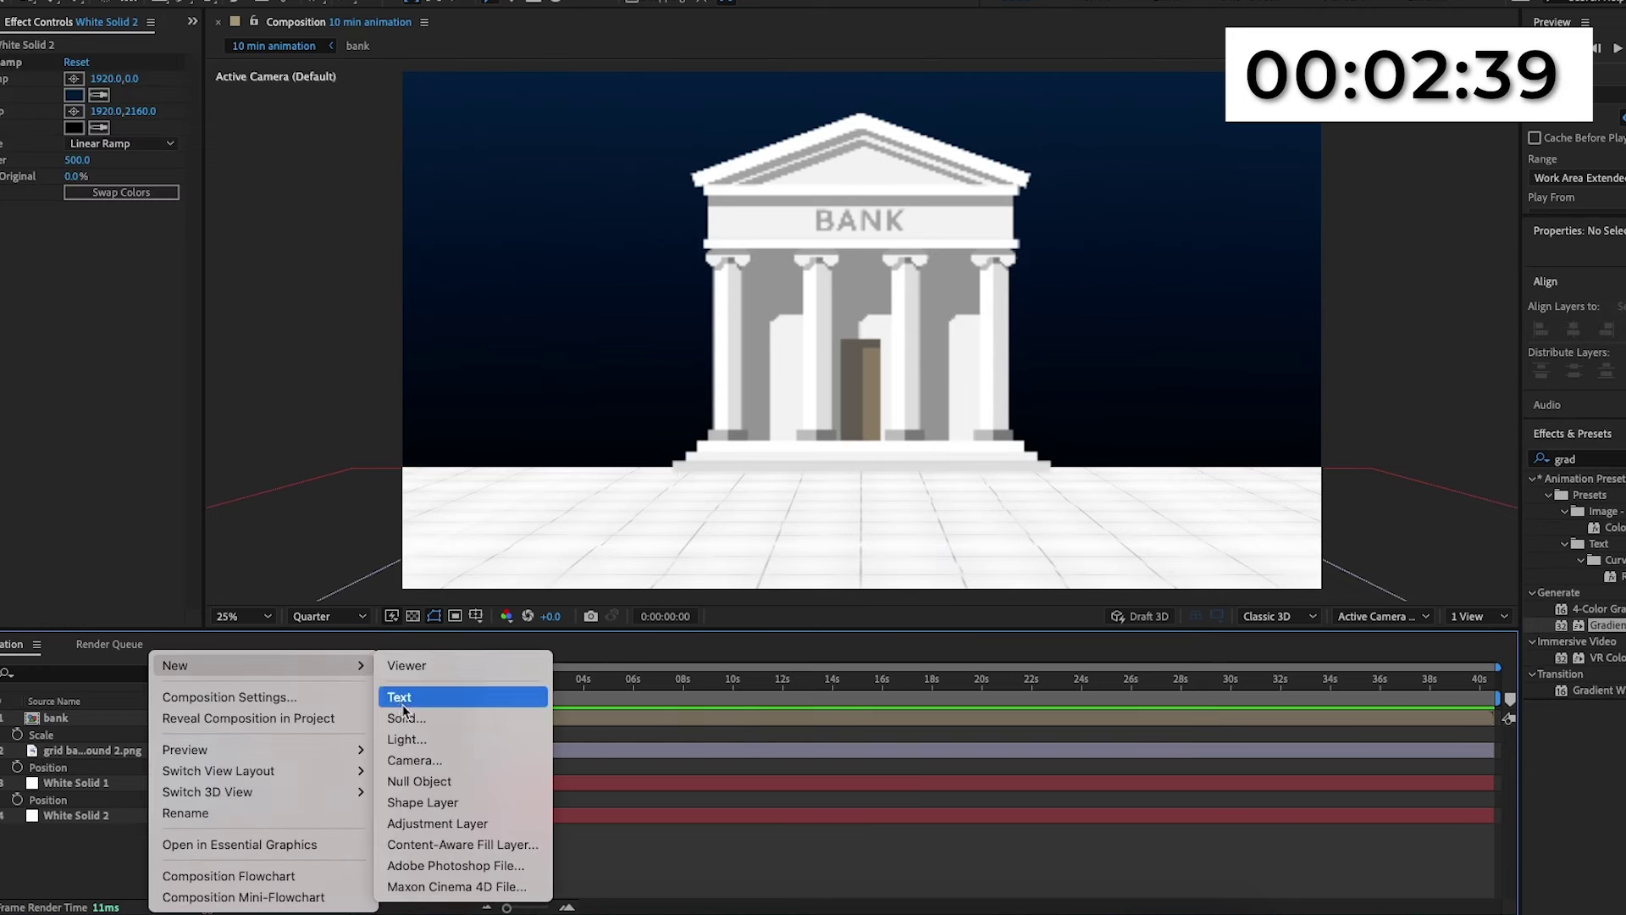
left_click(479, 718)
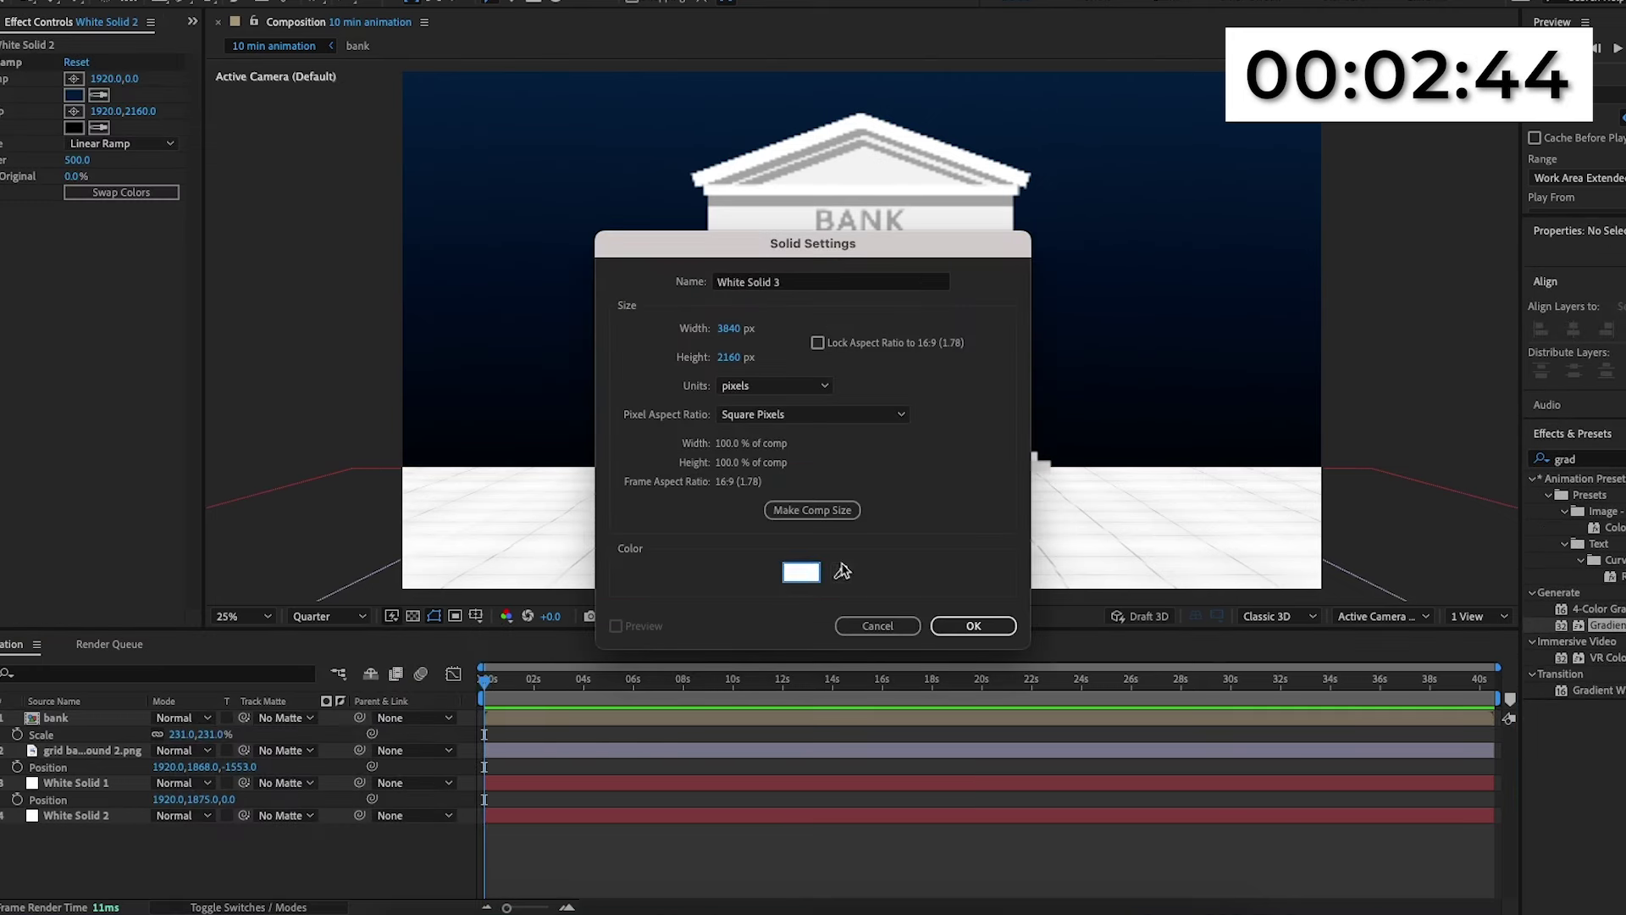
left_click(841, 572)
left_click(1181, 98)
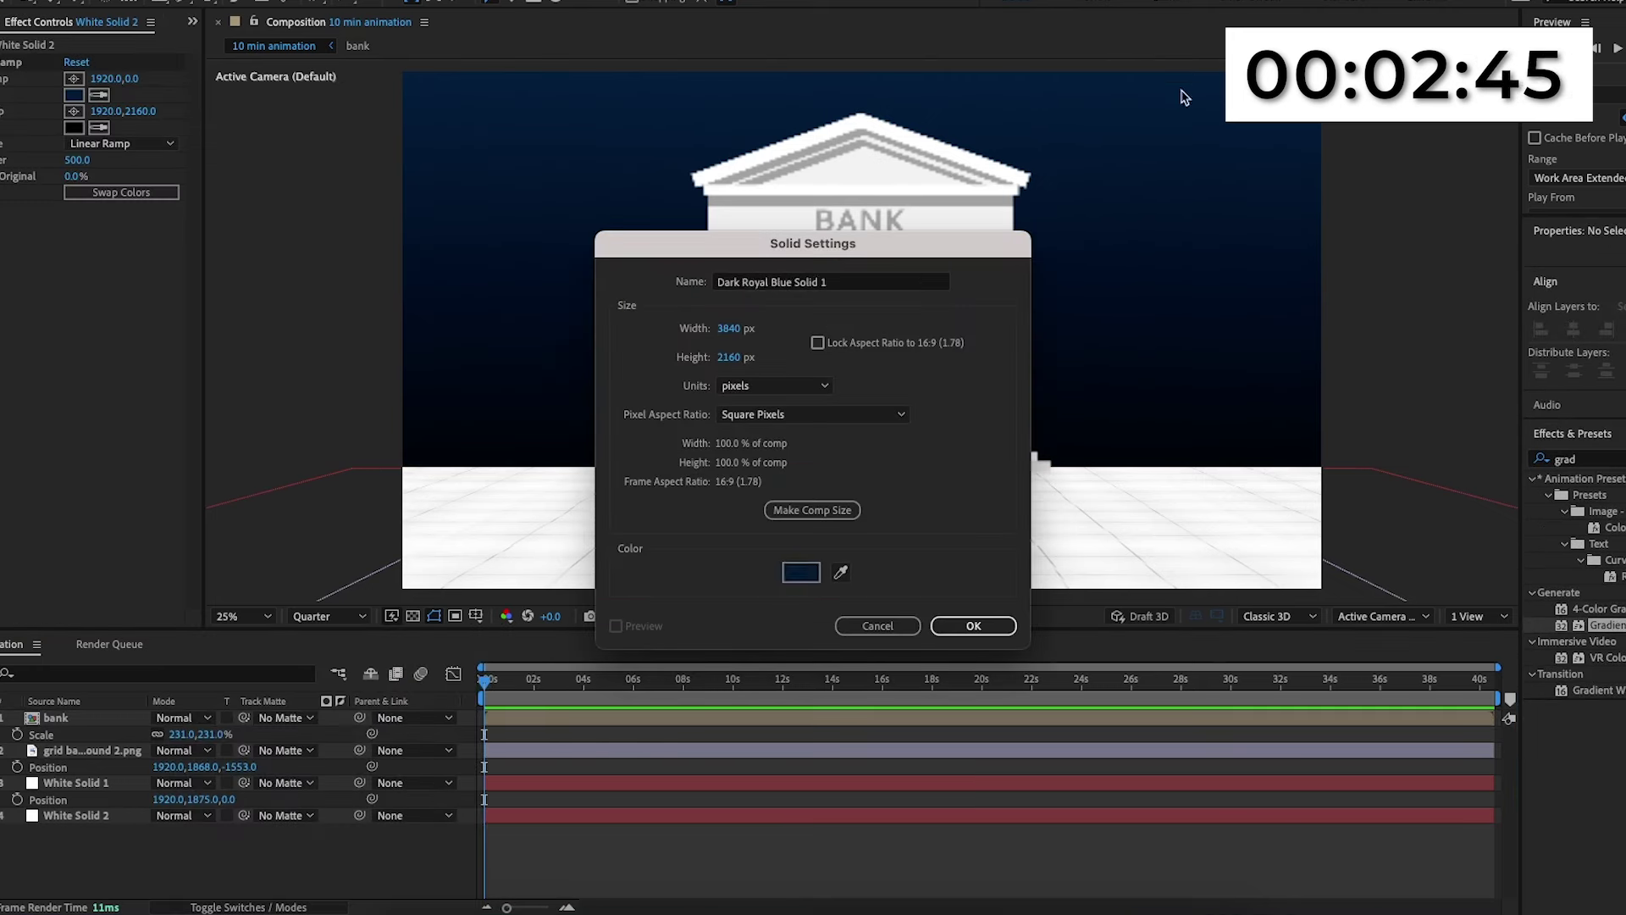
left_click(801, 573)
left_click(403, 458)
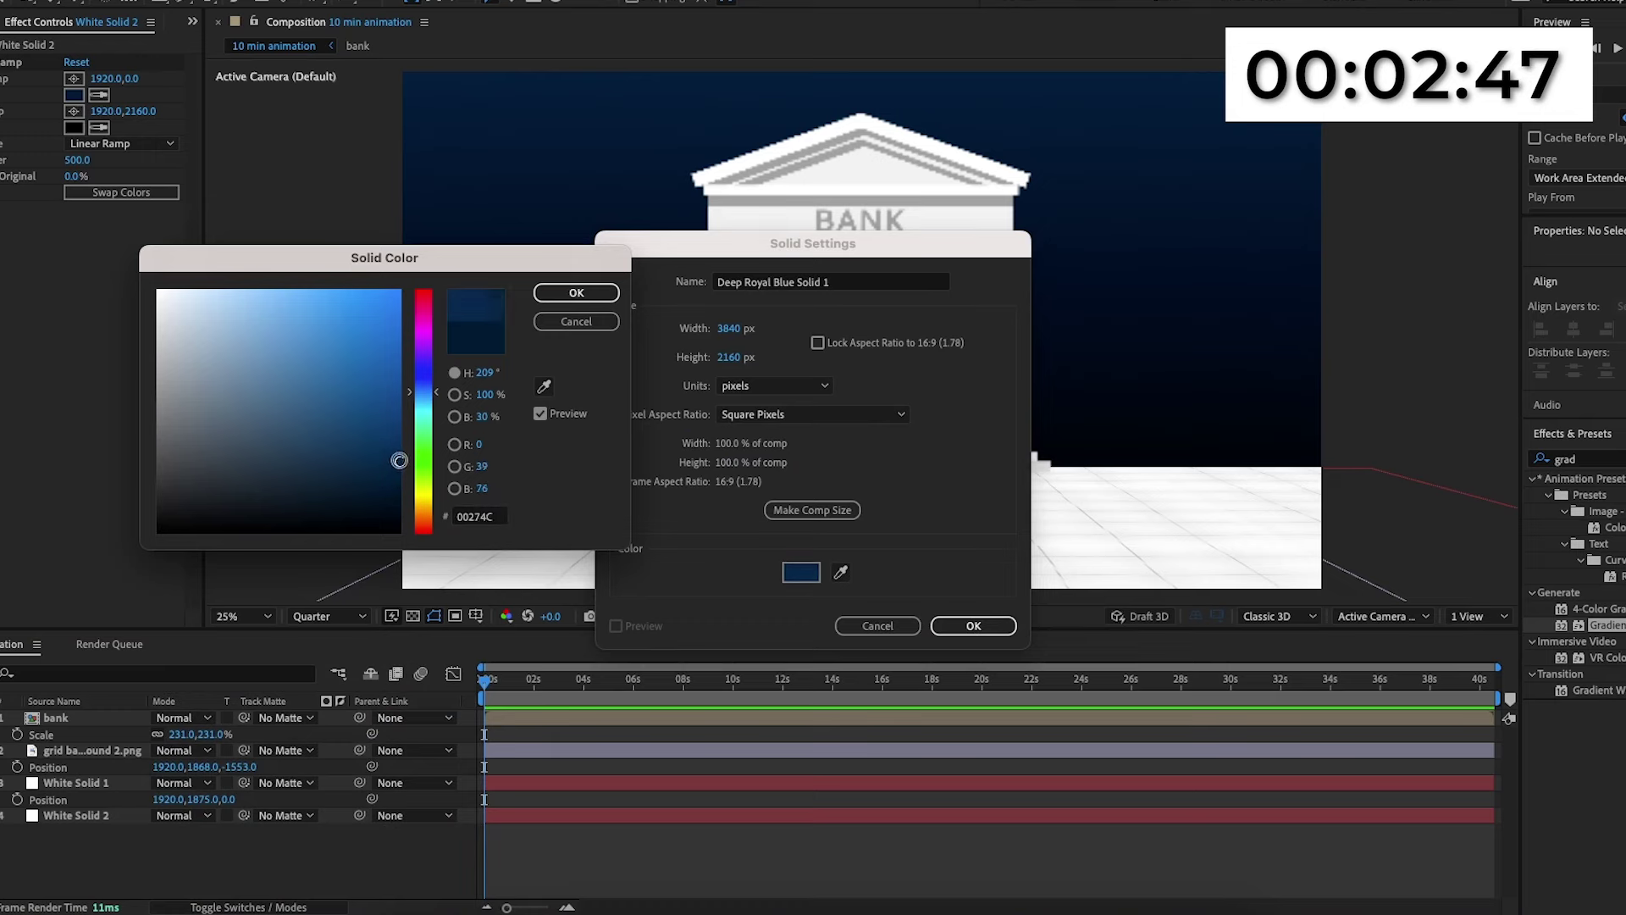
left_click(574, 293)
left_click(954, 624)
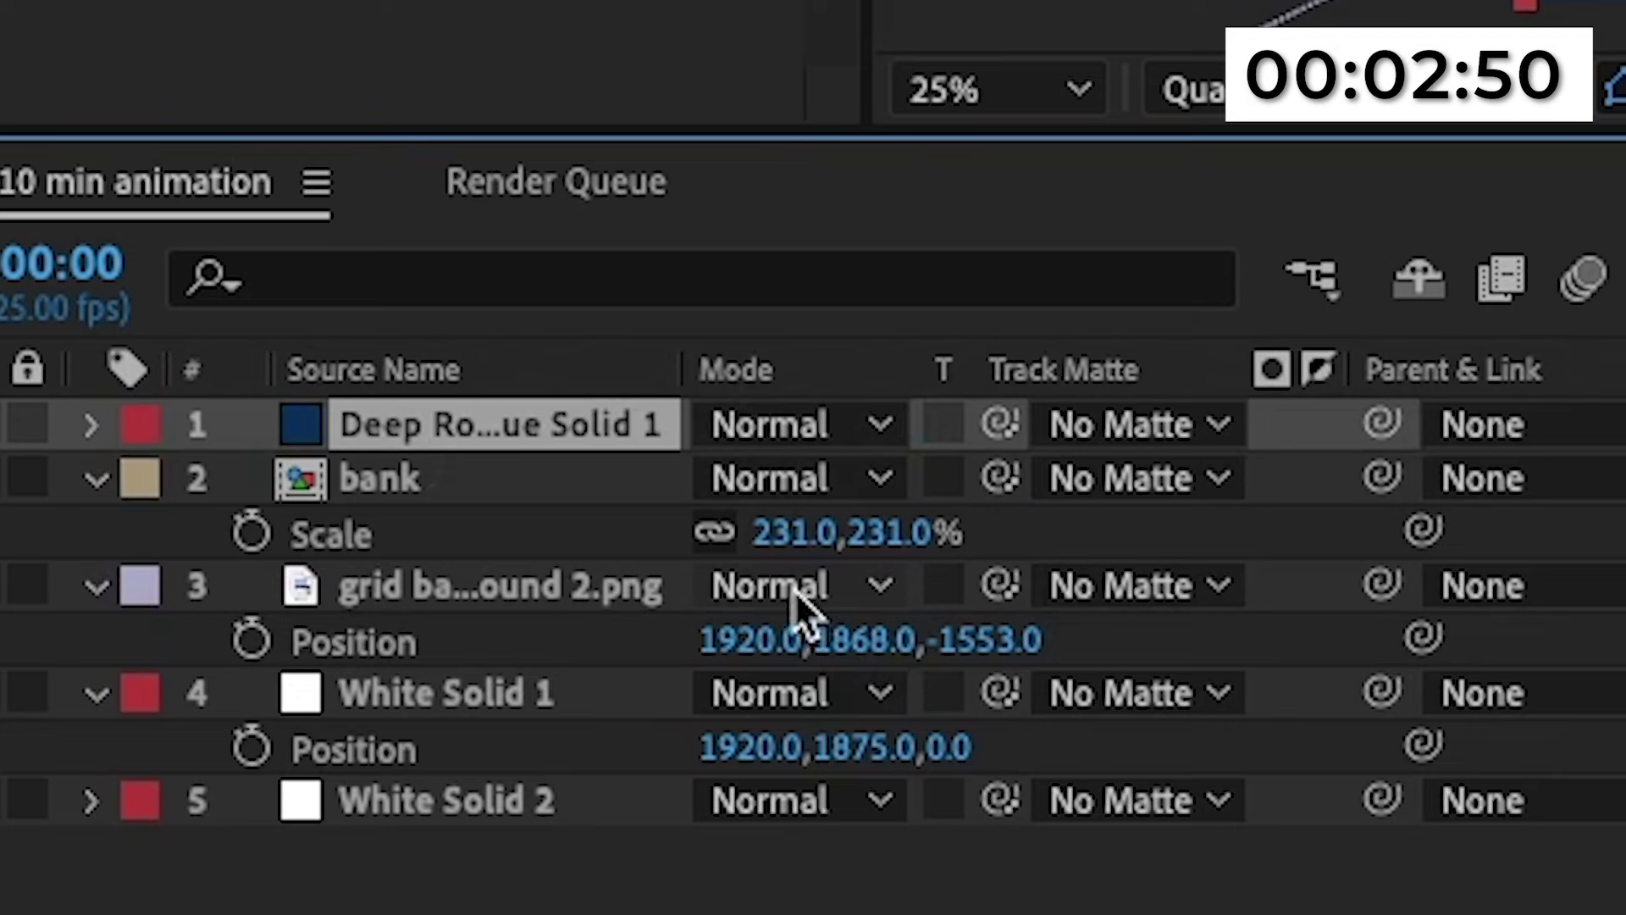
Set the opacity of the deep blue overlay solid to 25%.
key("t")
left_click(166, 733)
type("30")
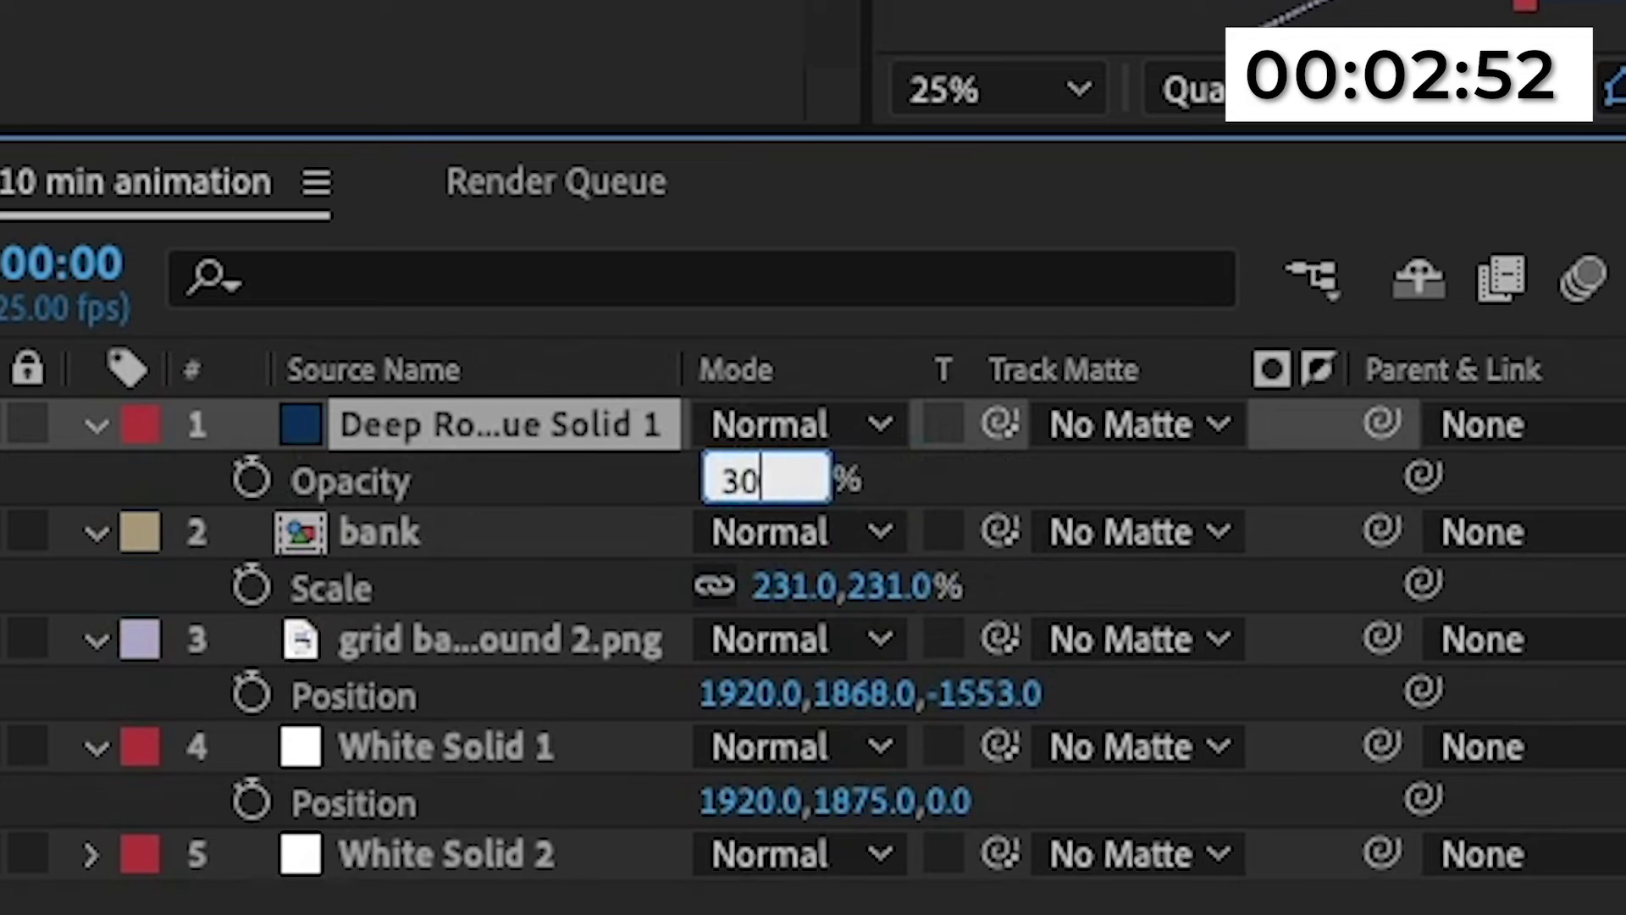
key("BackSpace")
key("BackSpace")
type("25")
key("Return")
left_click(458, 389)
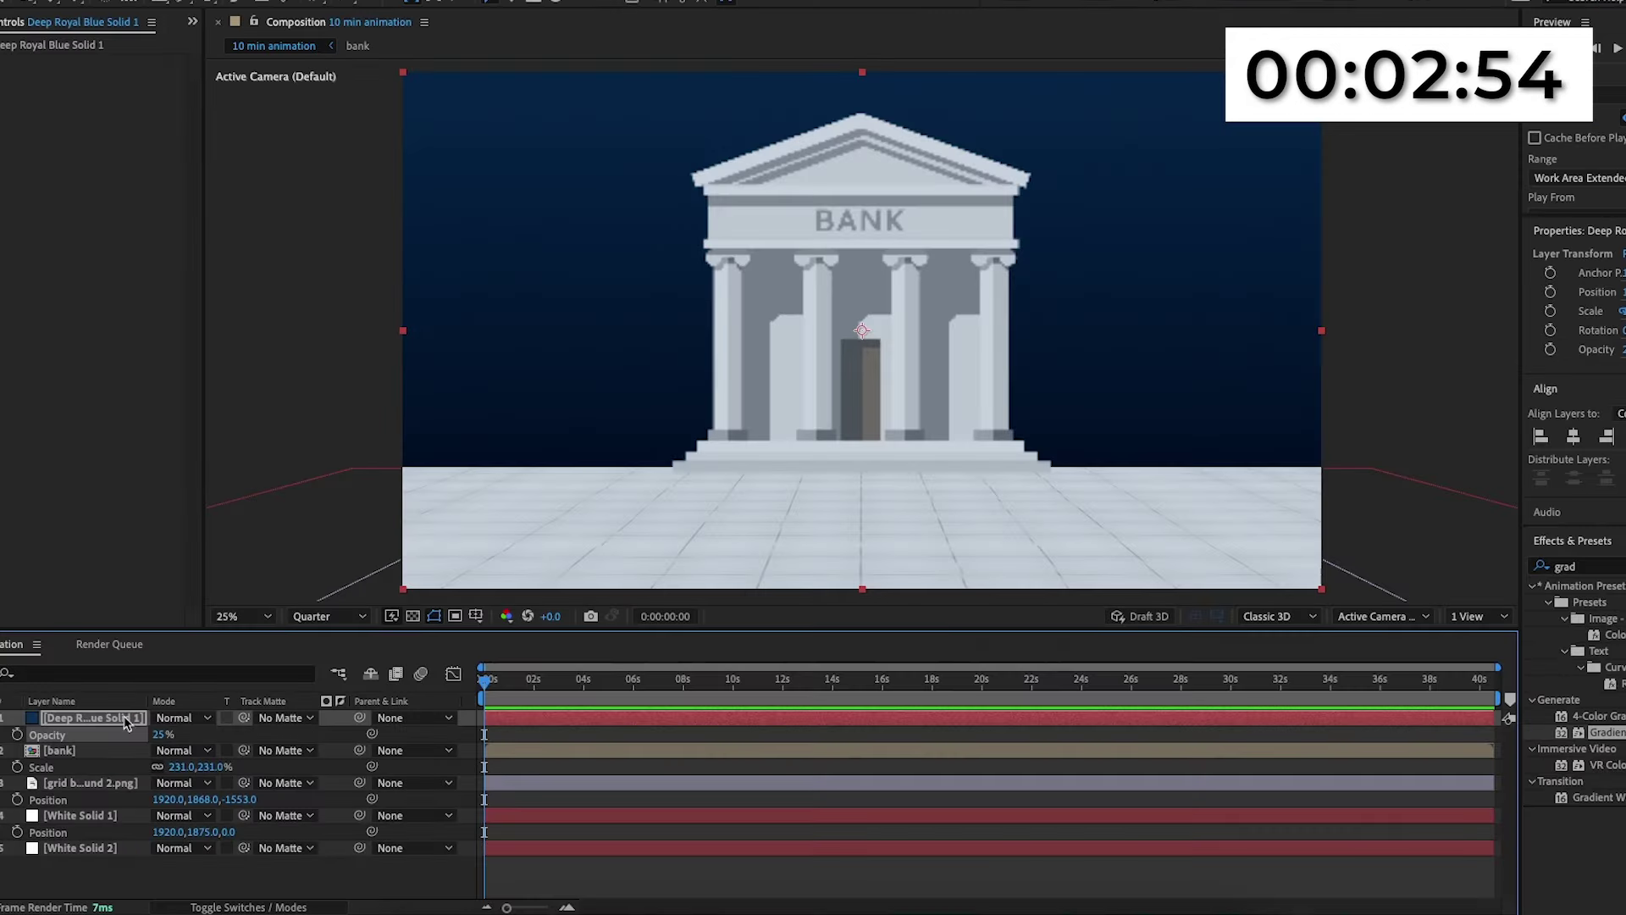
left_click(778, 461)
left_click(532, 419)
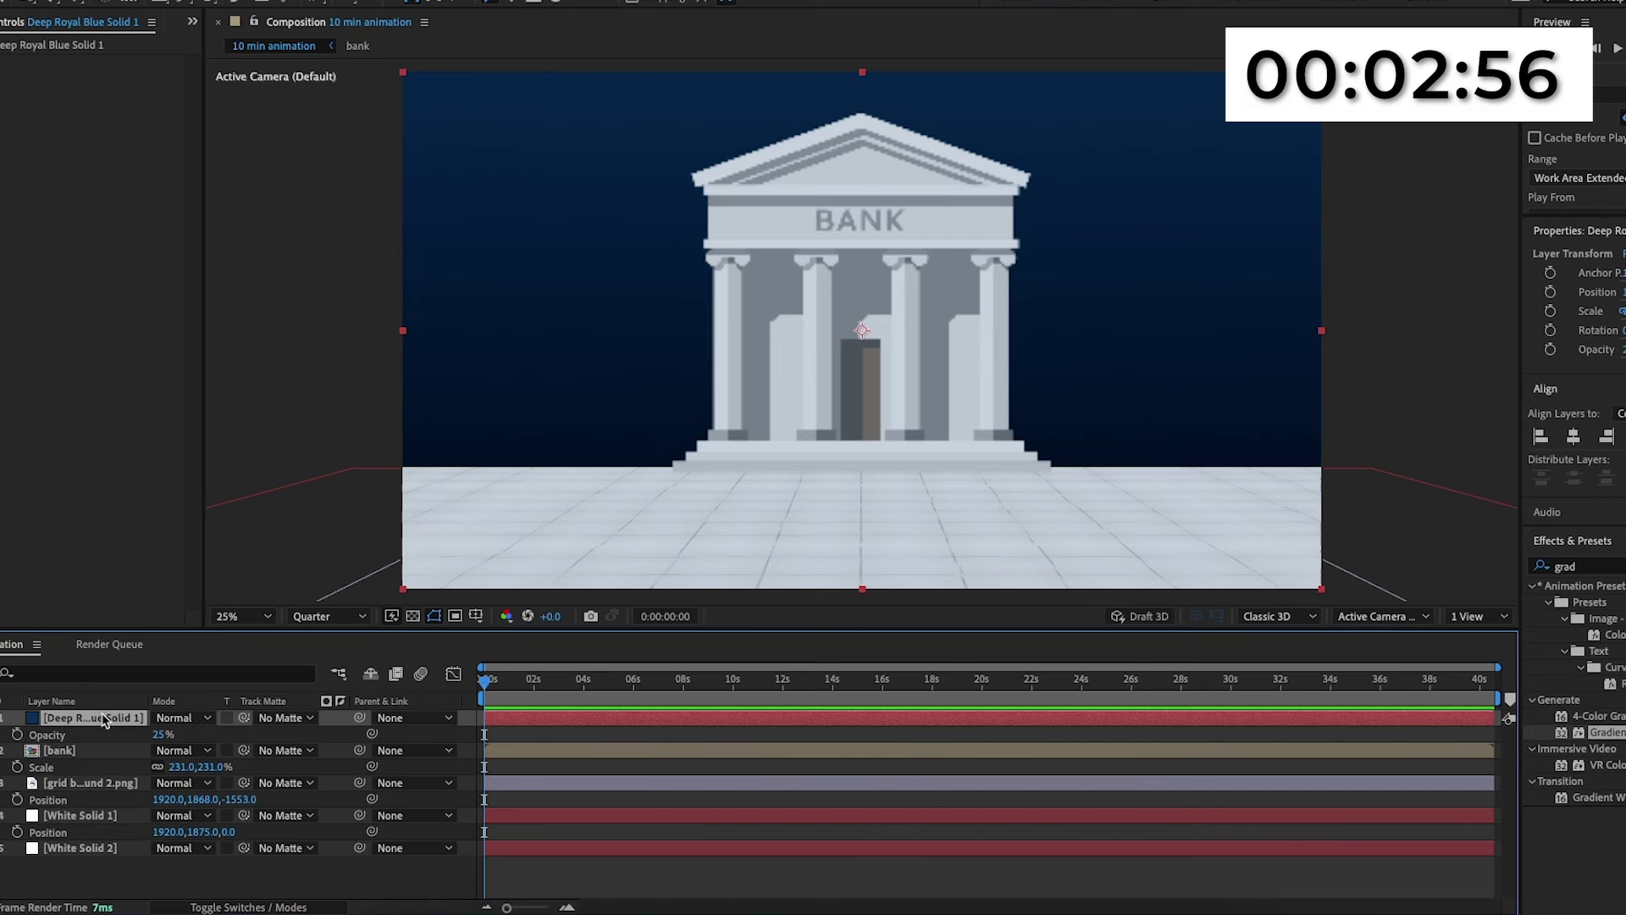
Duplicate the blue overlay, raise the copy so its lower edge meets the horizon, and scale it to 115%.
key("ctrl+d")
left_click_drag(690, 447, 675, 330)
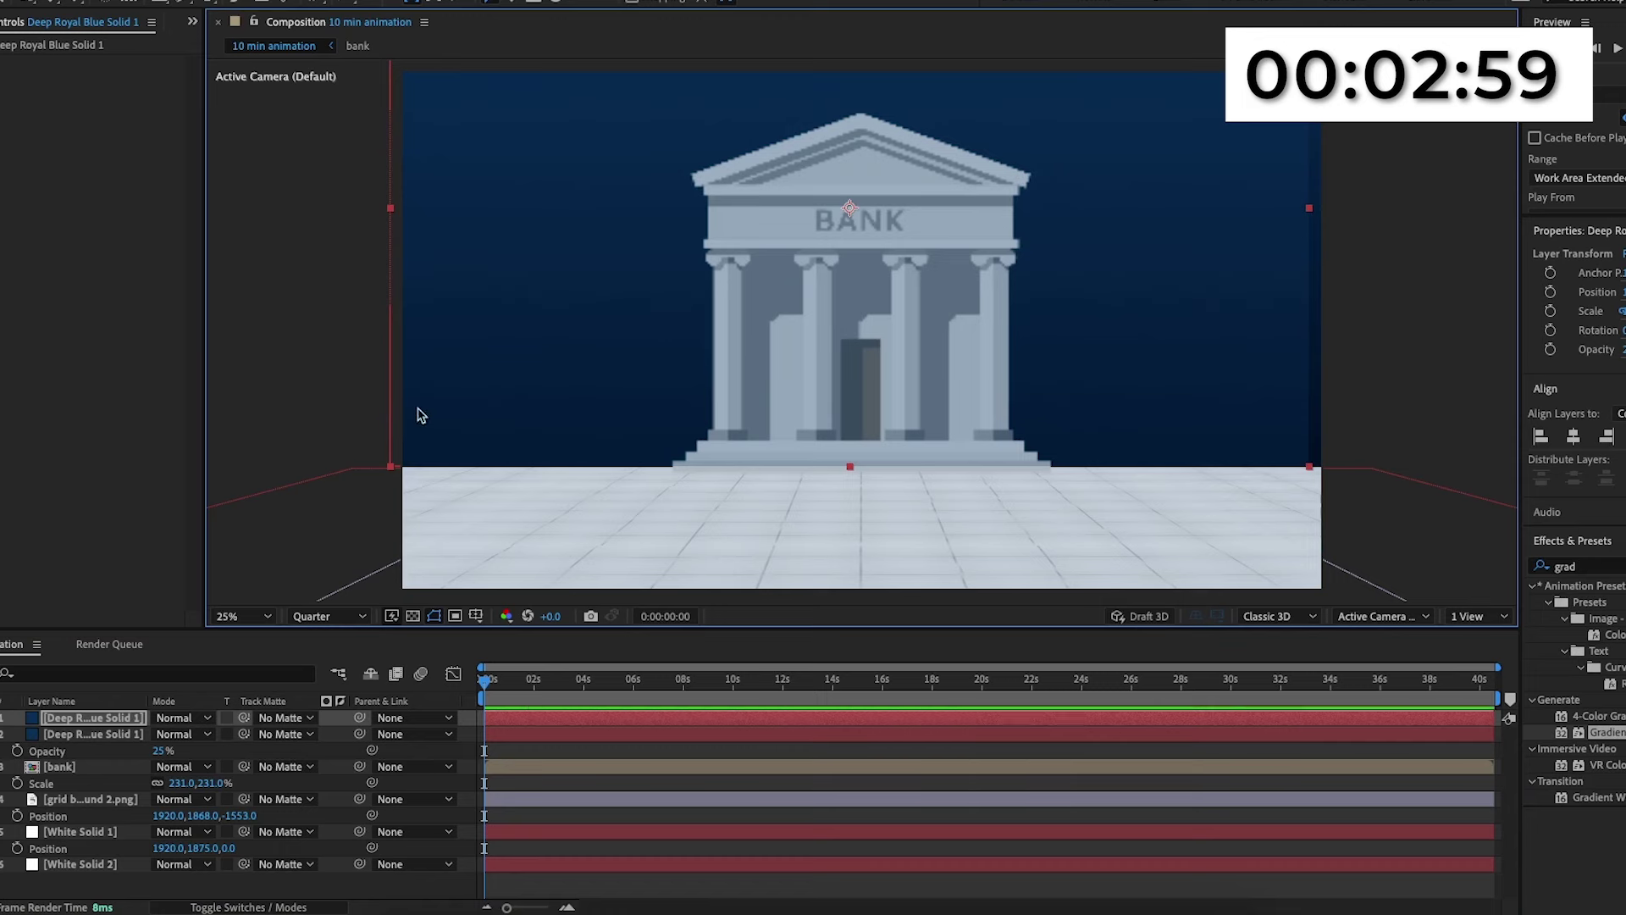
left_click(378, 358)
left_click(93, 717)
key("p")
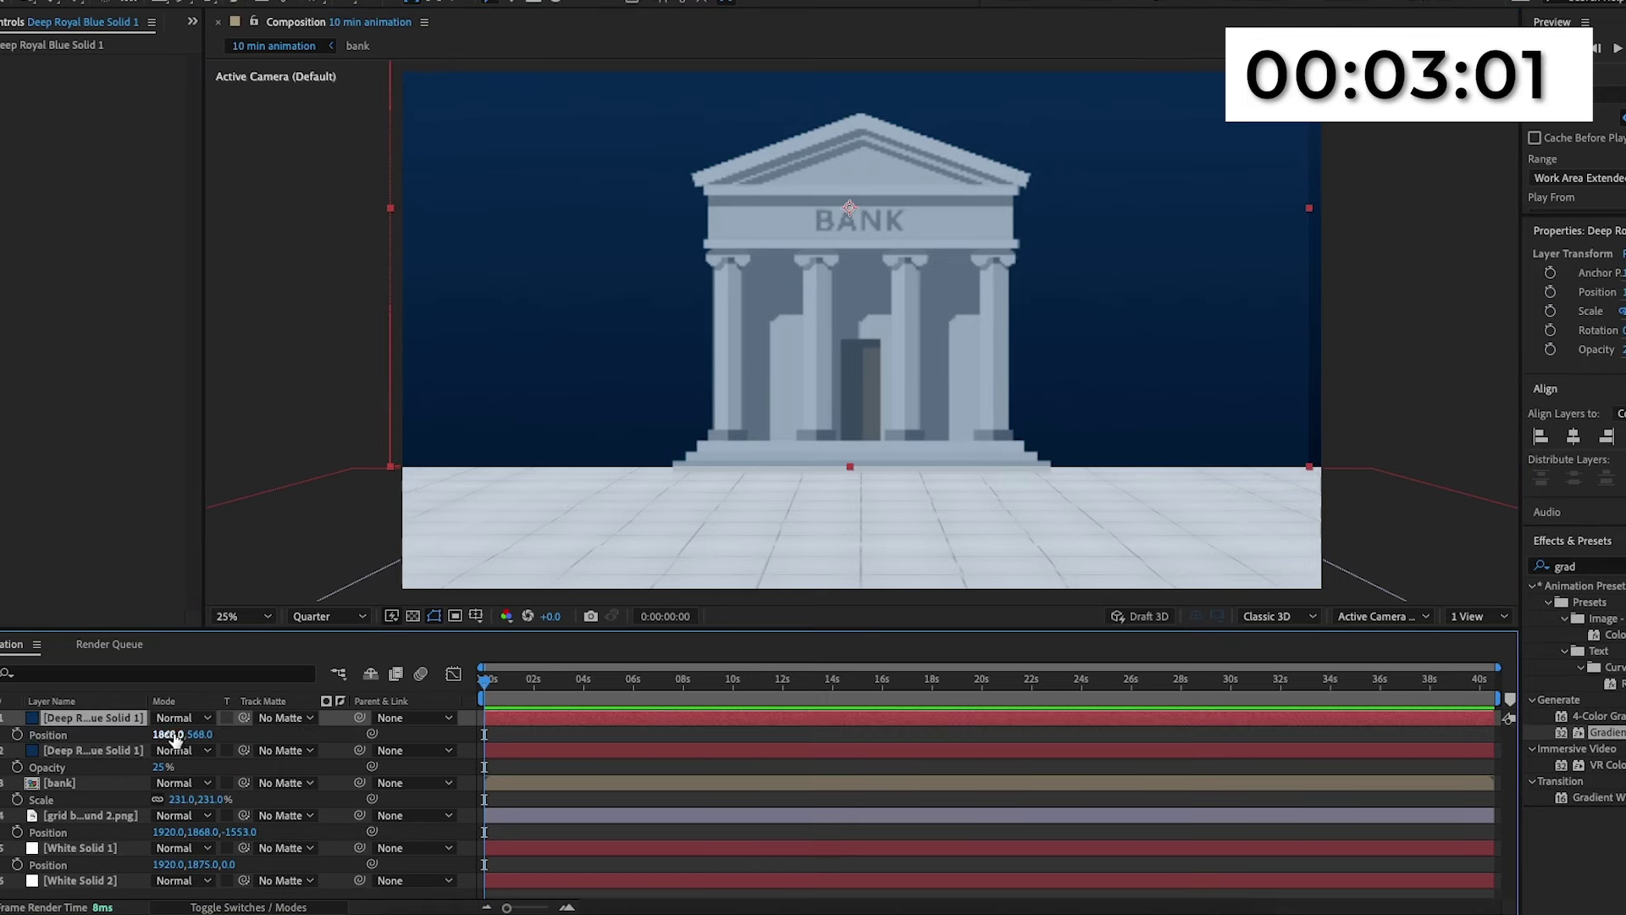
key("s")
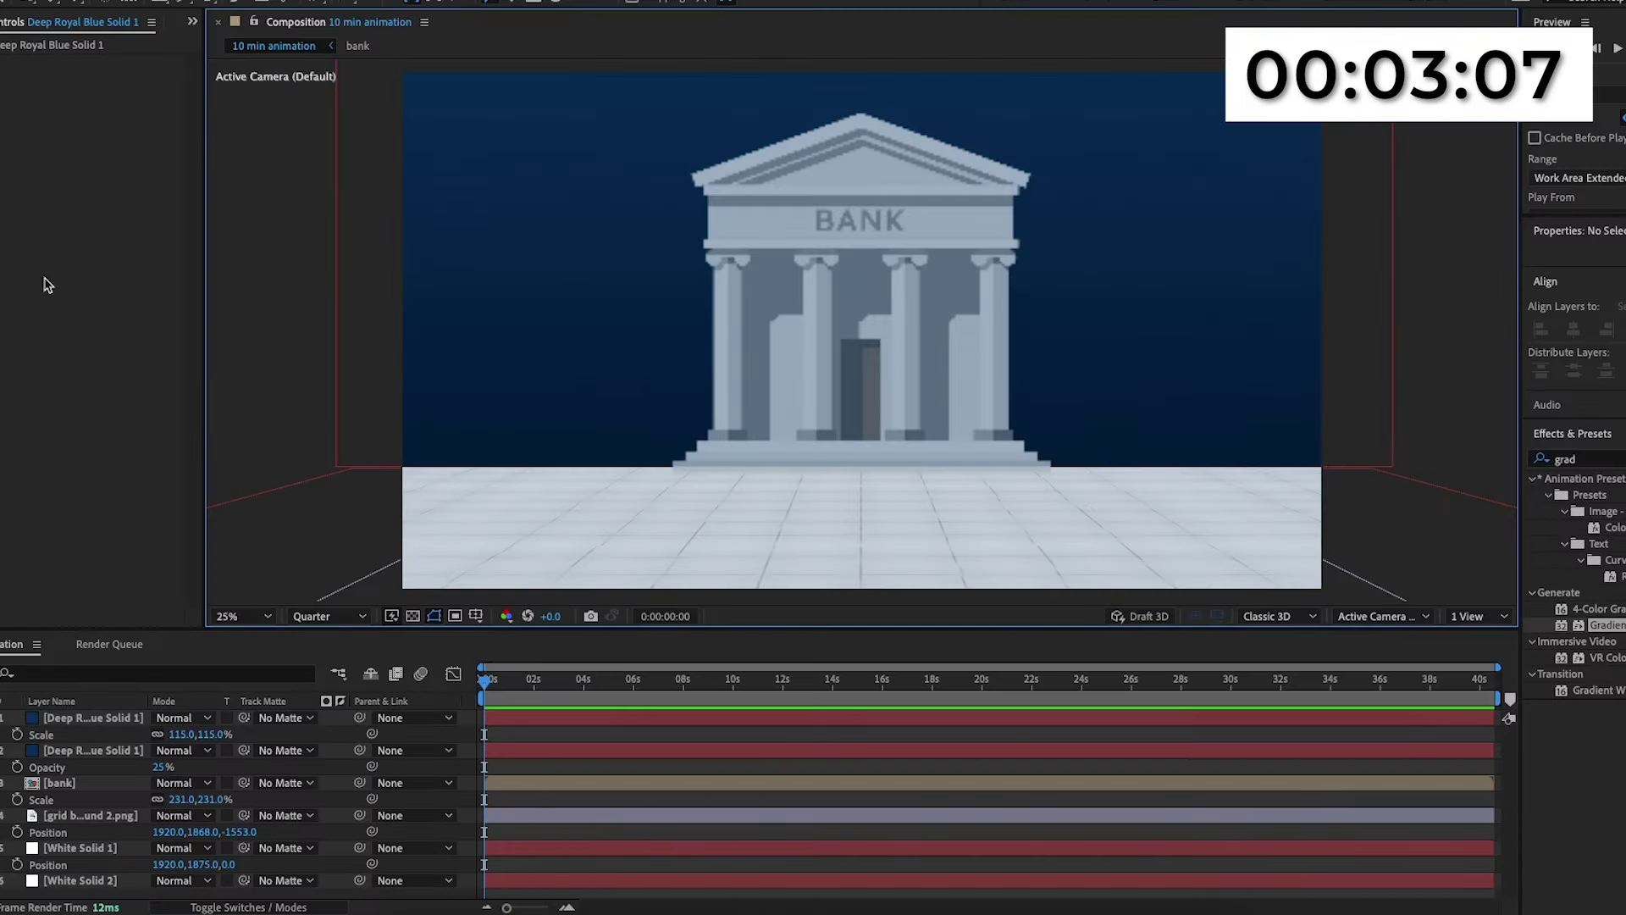
Bring up the project's asset list, and switch in the browser from the handshake vector page to Photopea.
left_click(192, 23)
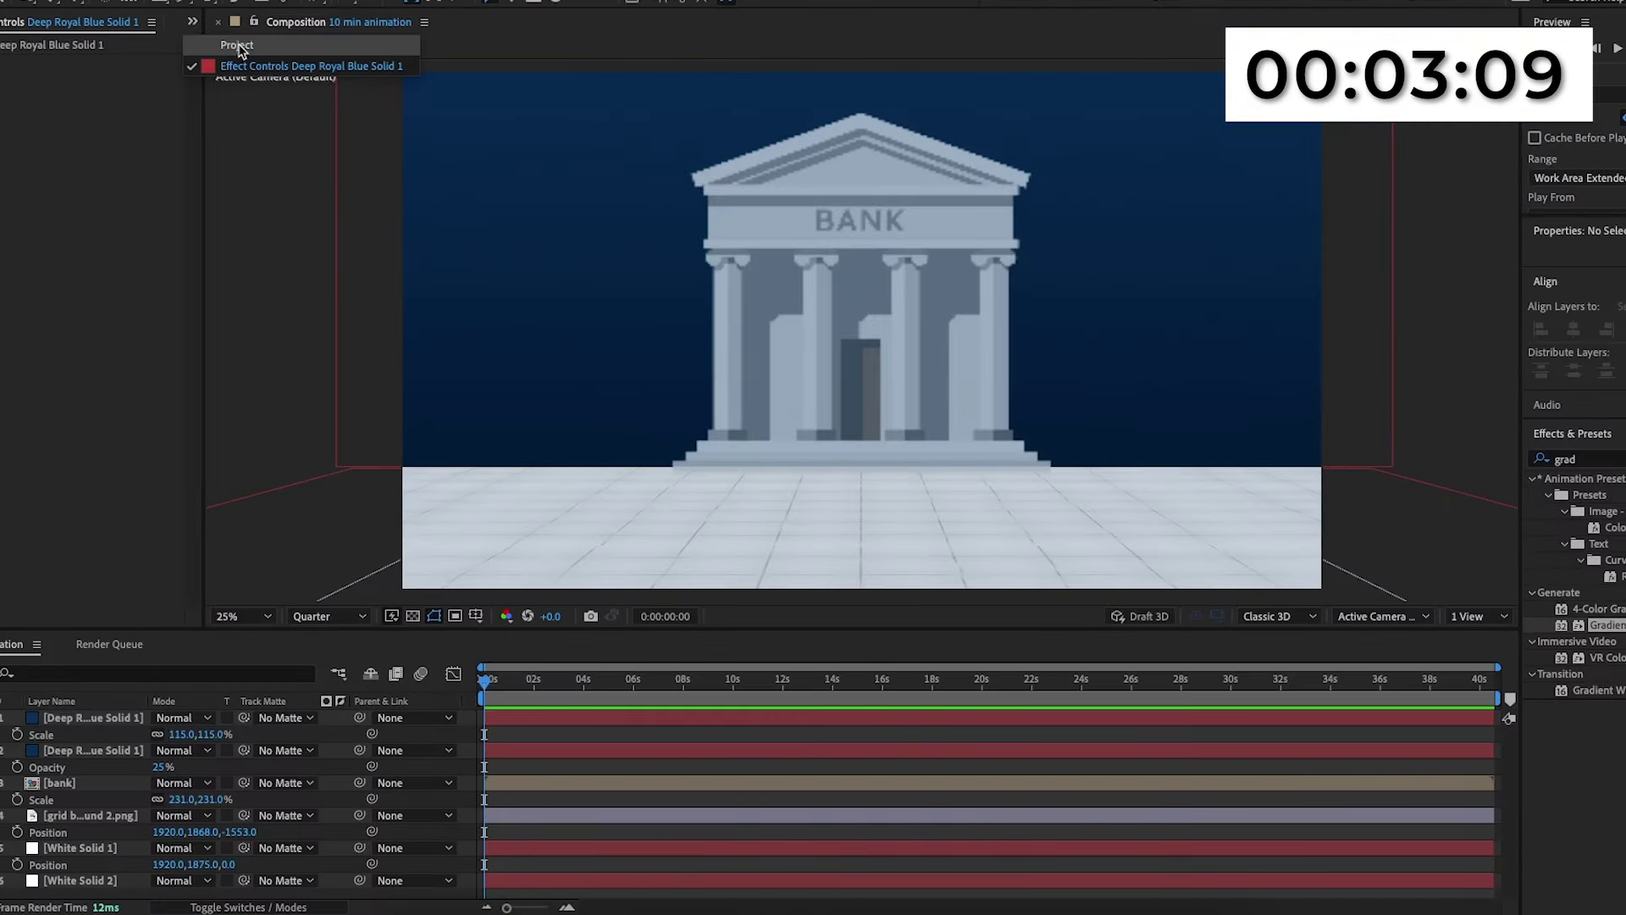
left_click(238, 47)
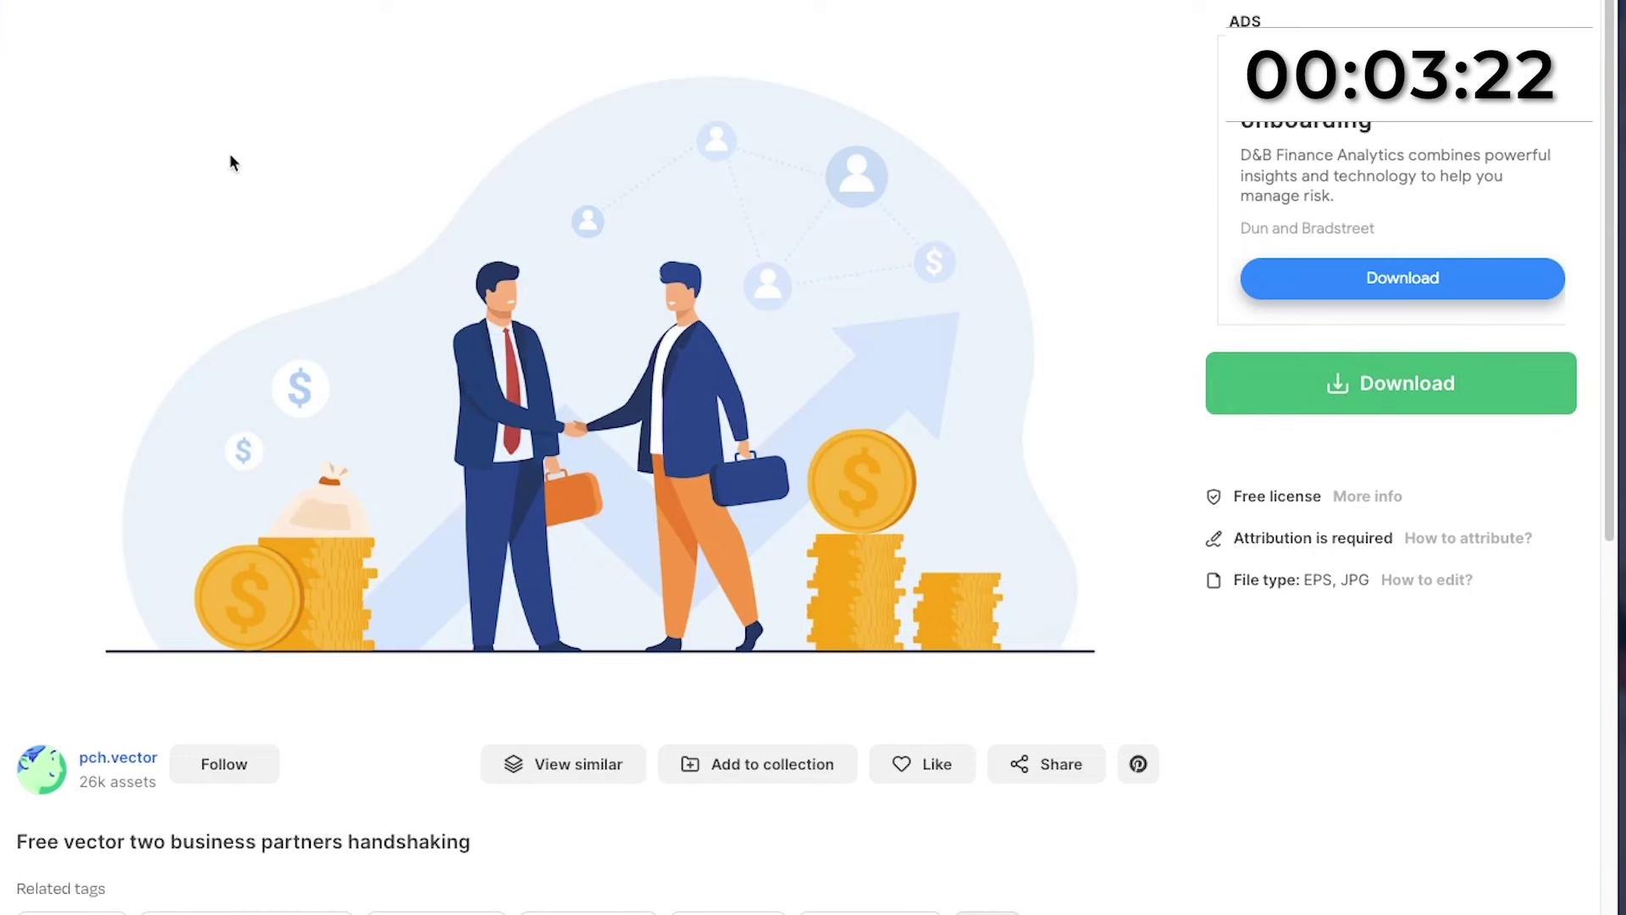
key("ctrl+Tab")
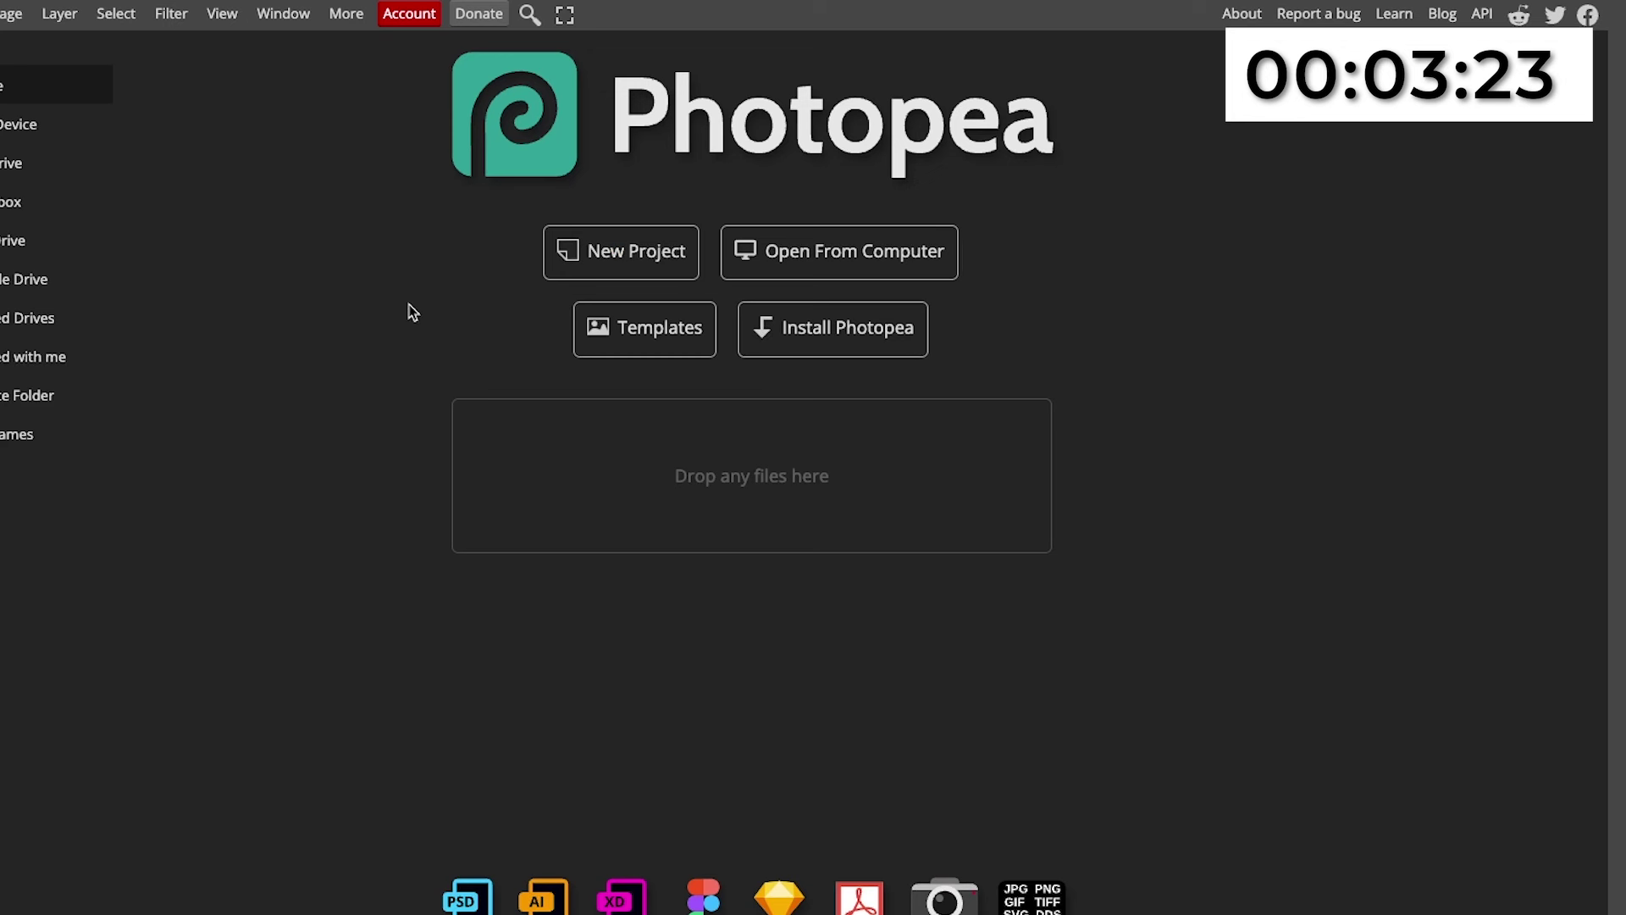
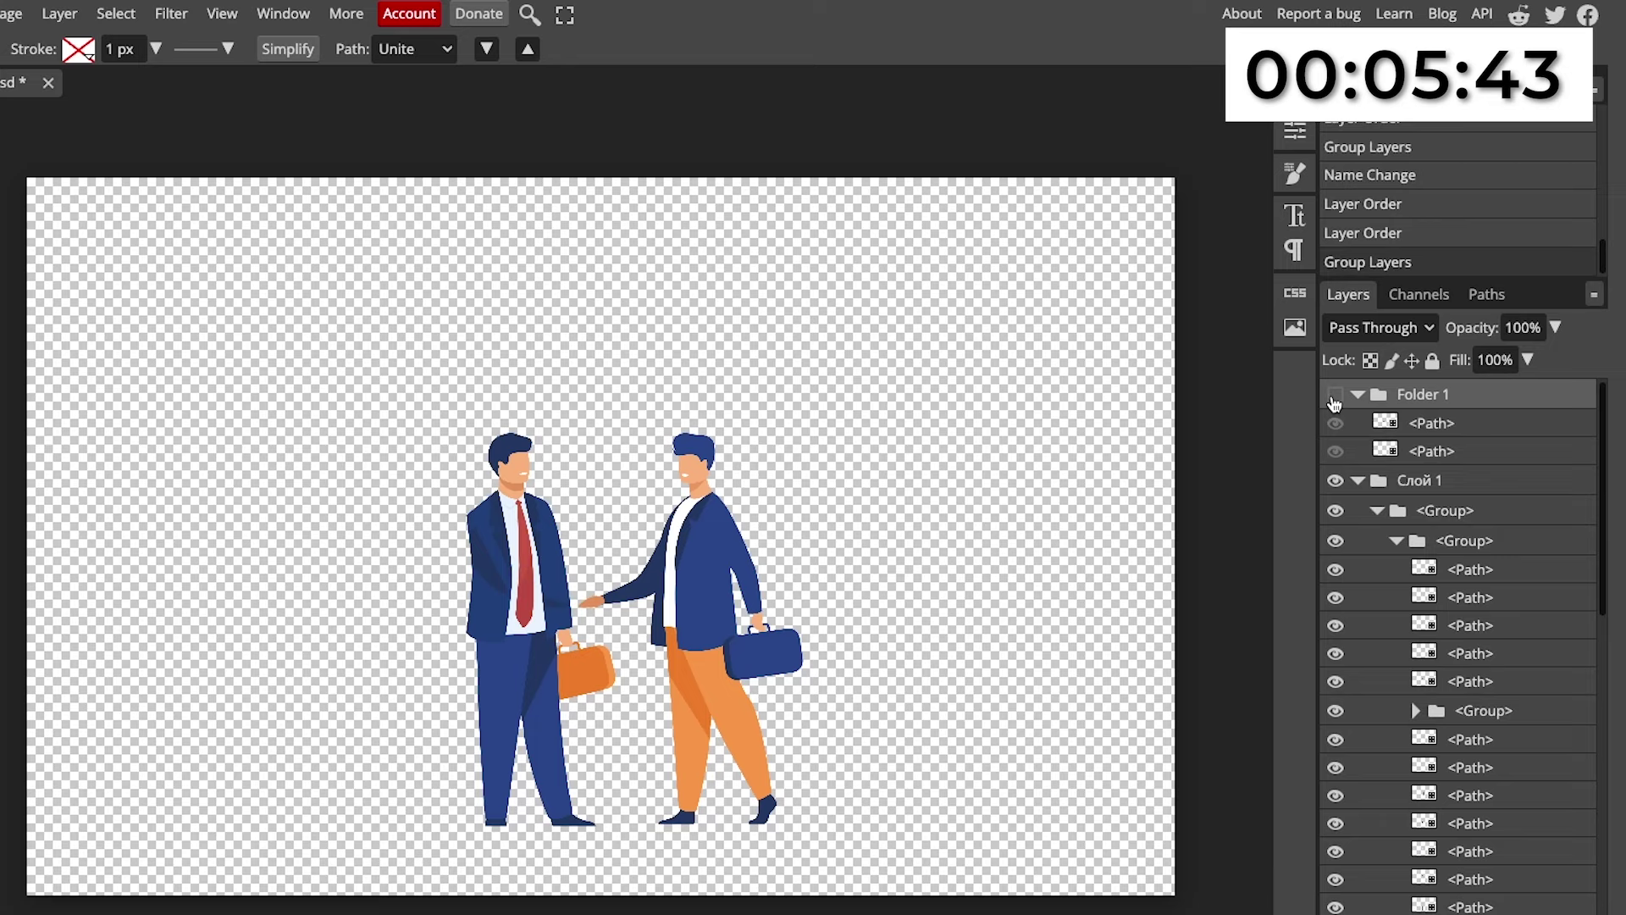
Make the group holding the left man's handshake arm visible and rename it "man 2 arm".
left_click(1335, 397)
double_click(1407, 393)
type("man 2 a")
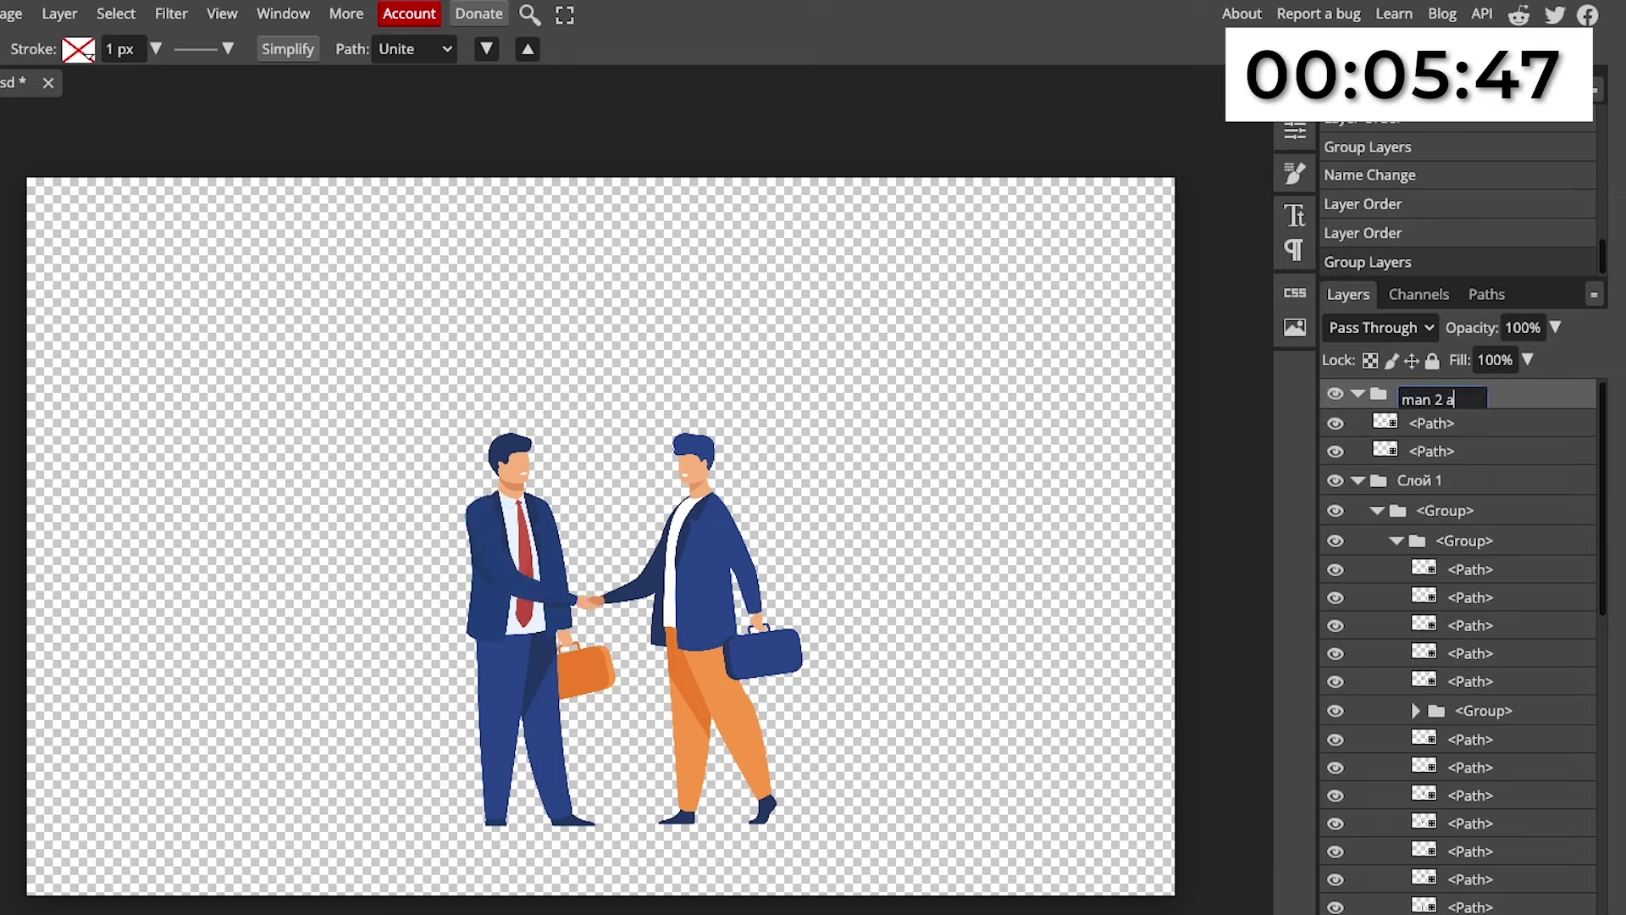
type(" arm")
key("Return")
left_click(1334, 395)
left_click(1334, 396)
left_click(1357, 480)
left_click(1357, 394)
left_click(1358, 394)
left_click(1357, 480)
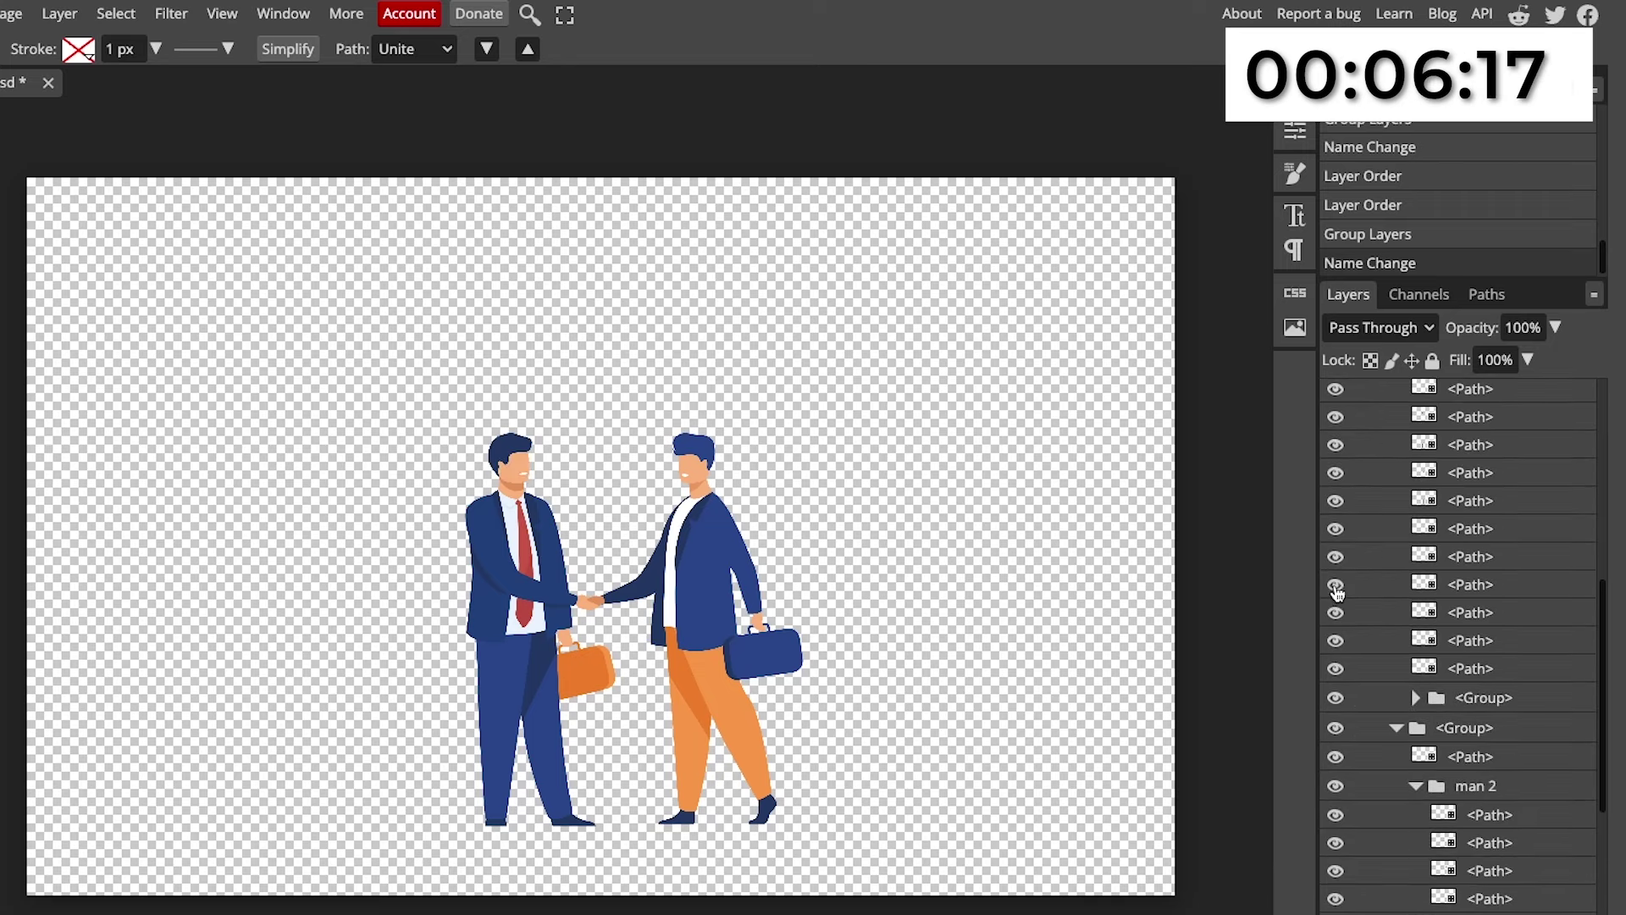
Group the left man's two face paths in a folder named "man 2 head" and move it to the top of the layer stack.
left_click(1363, 590)
left_click(1365, 605, "shift")
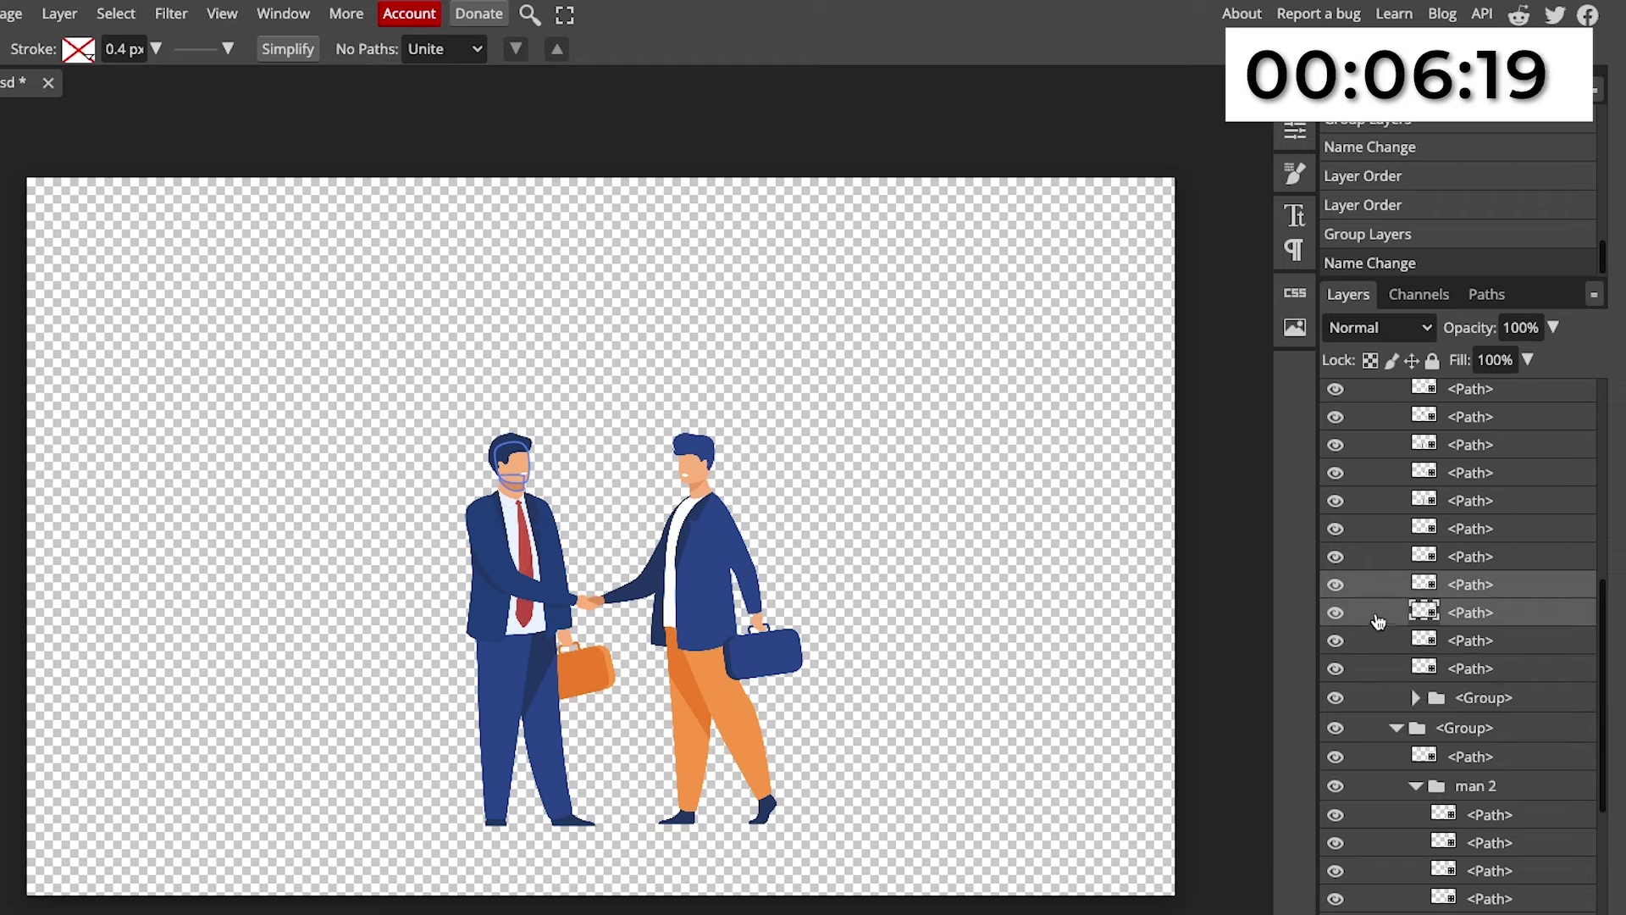
key("ctrl+g")
double_click(1469, 586)
type("man")
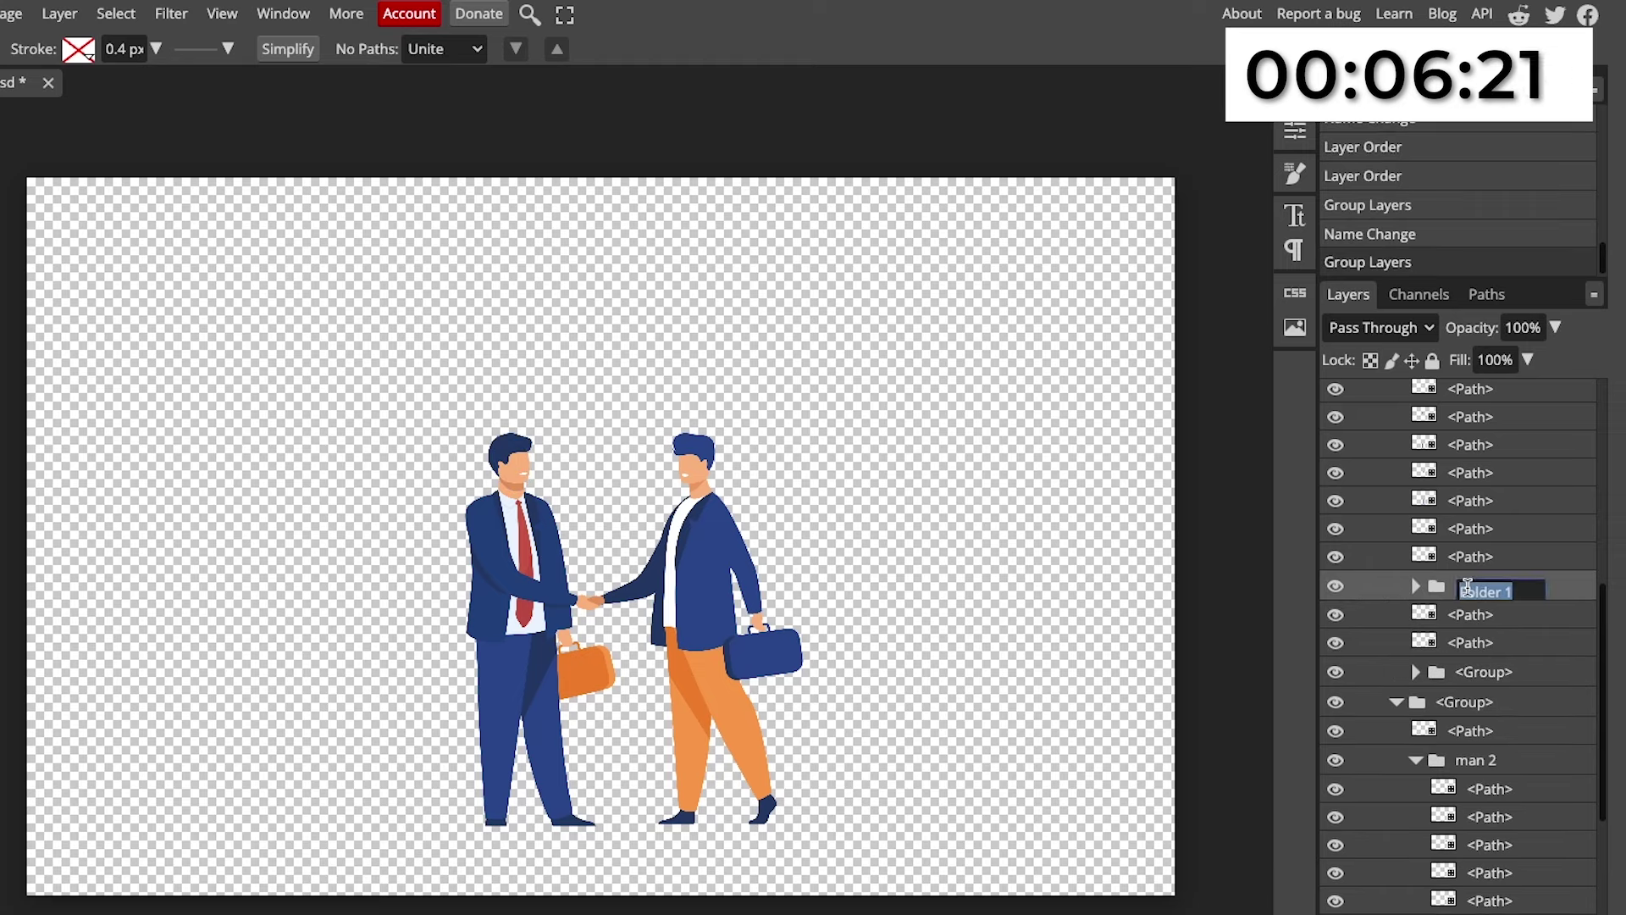
type(" 2 head")
key("Return")
left_click_drag(1498, 589, 1470, 382)
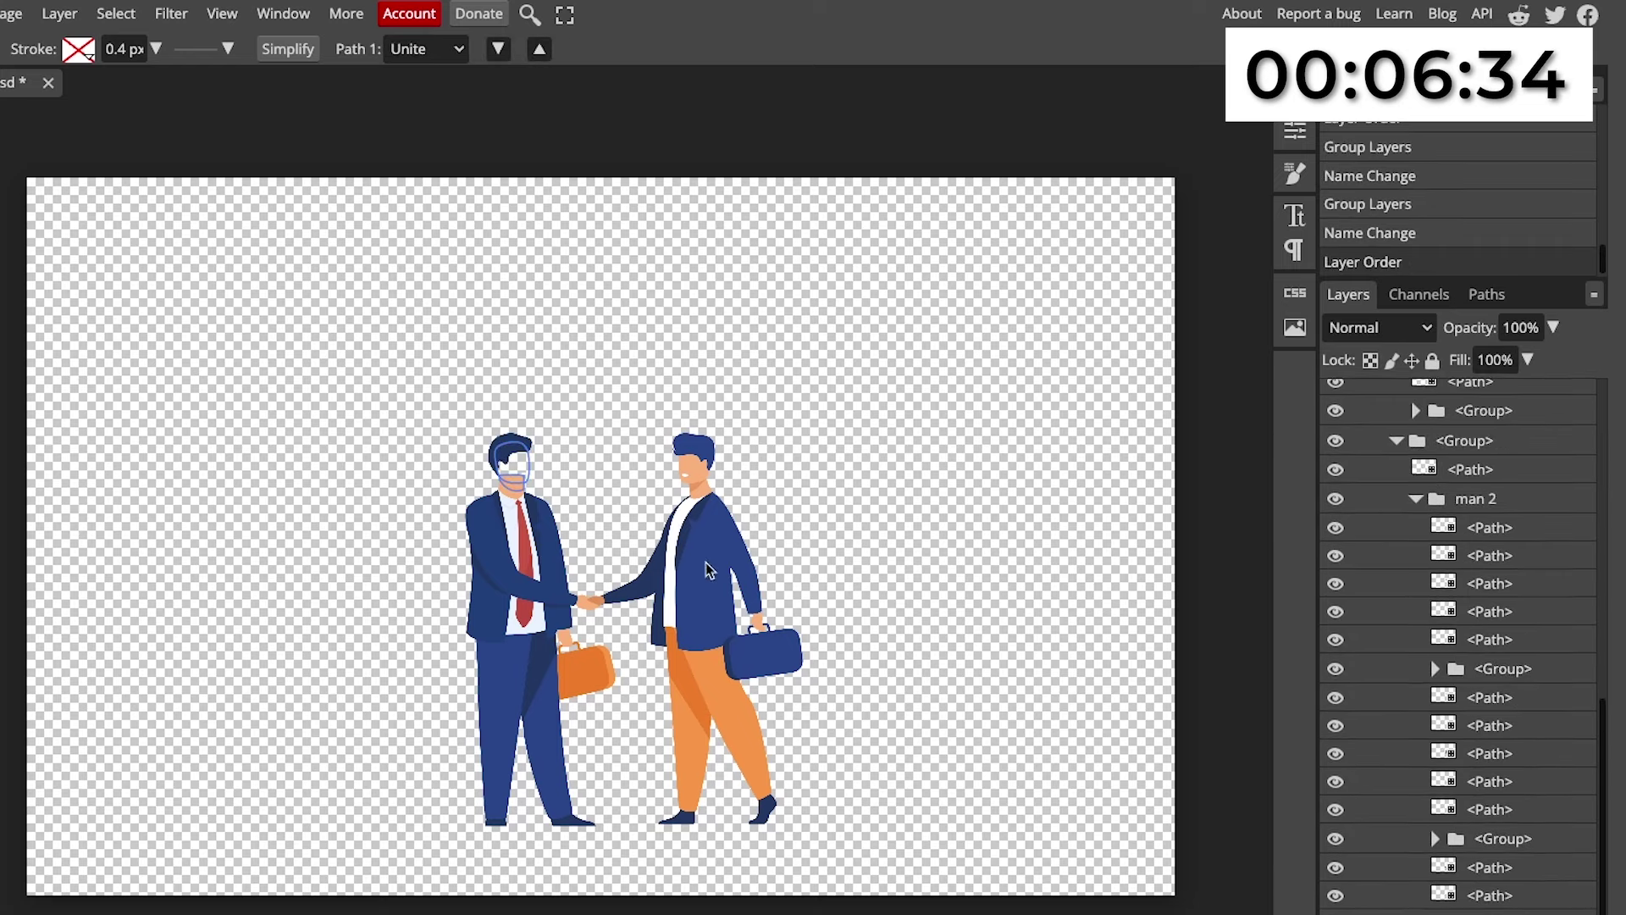
Find the left man's hair path, move it into the "man 2 head" folder and order it above the face paths.
left_click(707, 570)
left_click(1334, 639)
left_click(1334, 639)
left_click(1335, 610)
left_click(1335, 611)
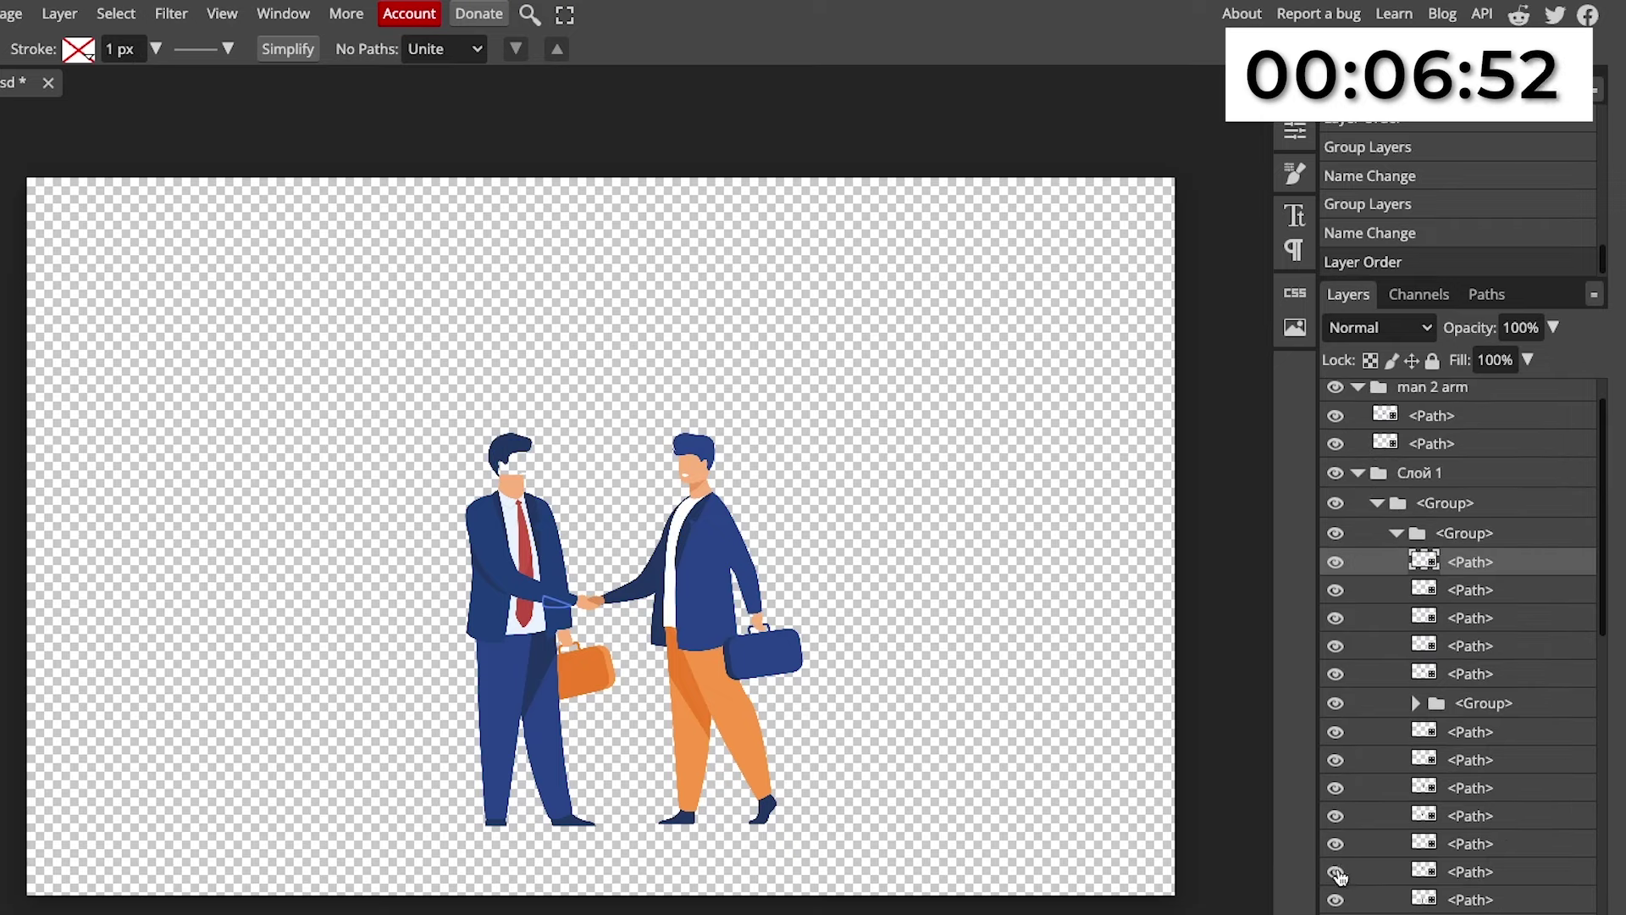
left_click_drag(1415, 877, 1511, 404)
left_click(1358, 395)
left_click_drag(1413, 476, 1402, 403)
Find the left man's leftover mouth path, move it to the front of the "man 2 head" folder and make the folder visible.
left_click(1334, 396)
left_click(1335, 395)
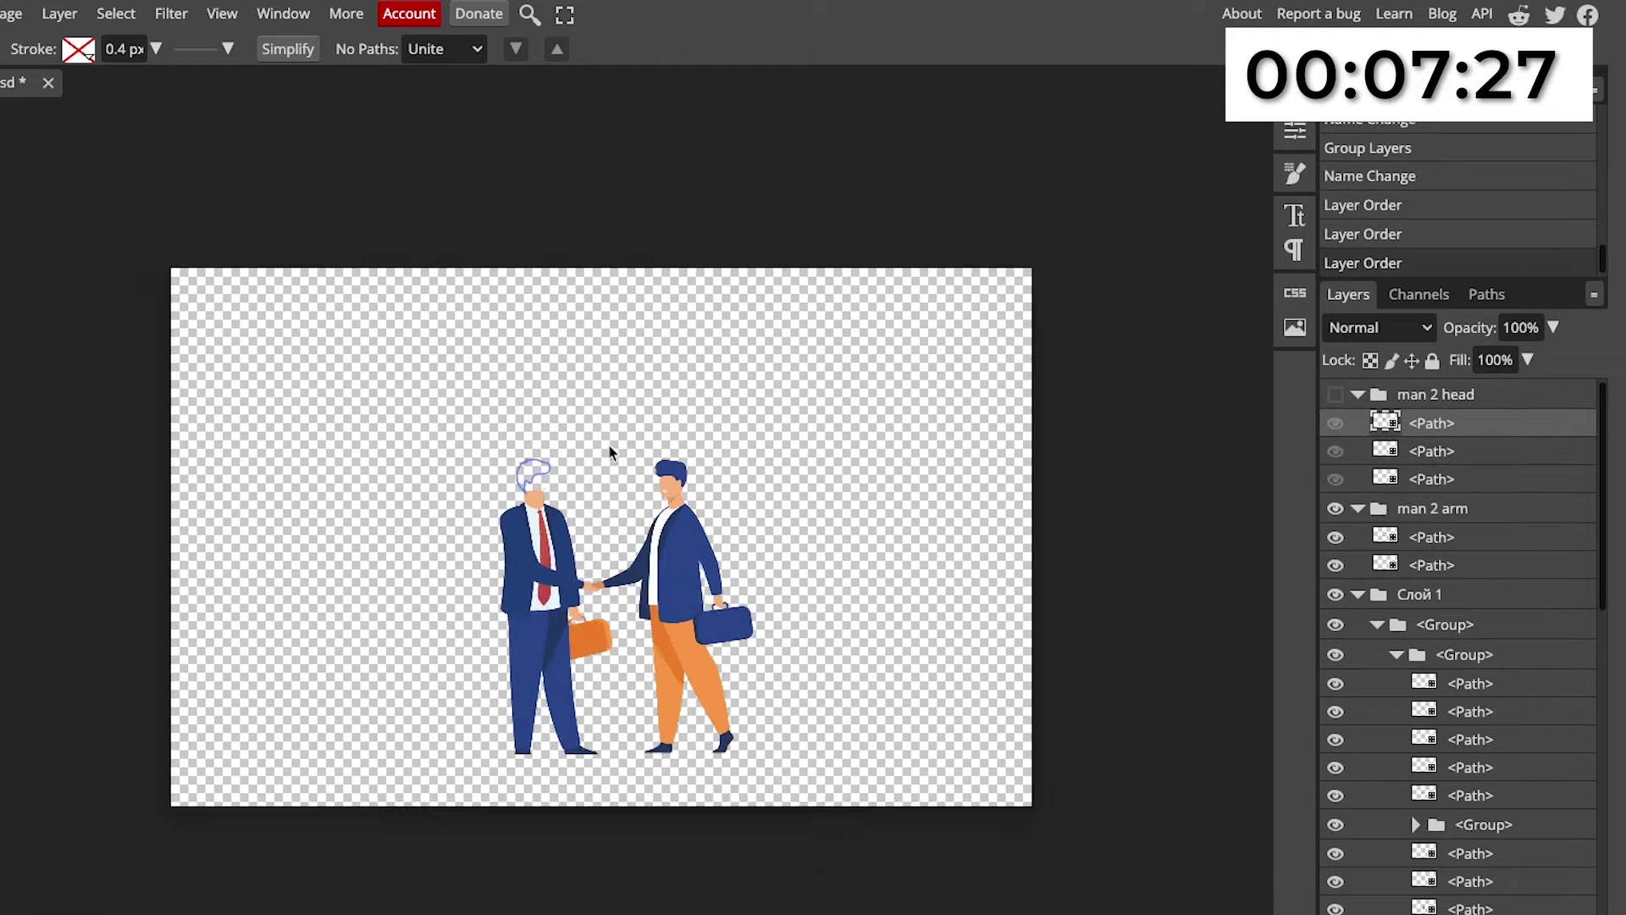
scroll(610, 457, "up", 3)
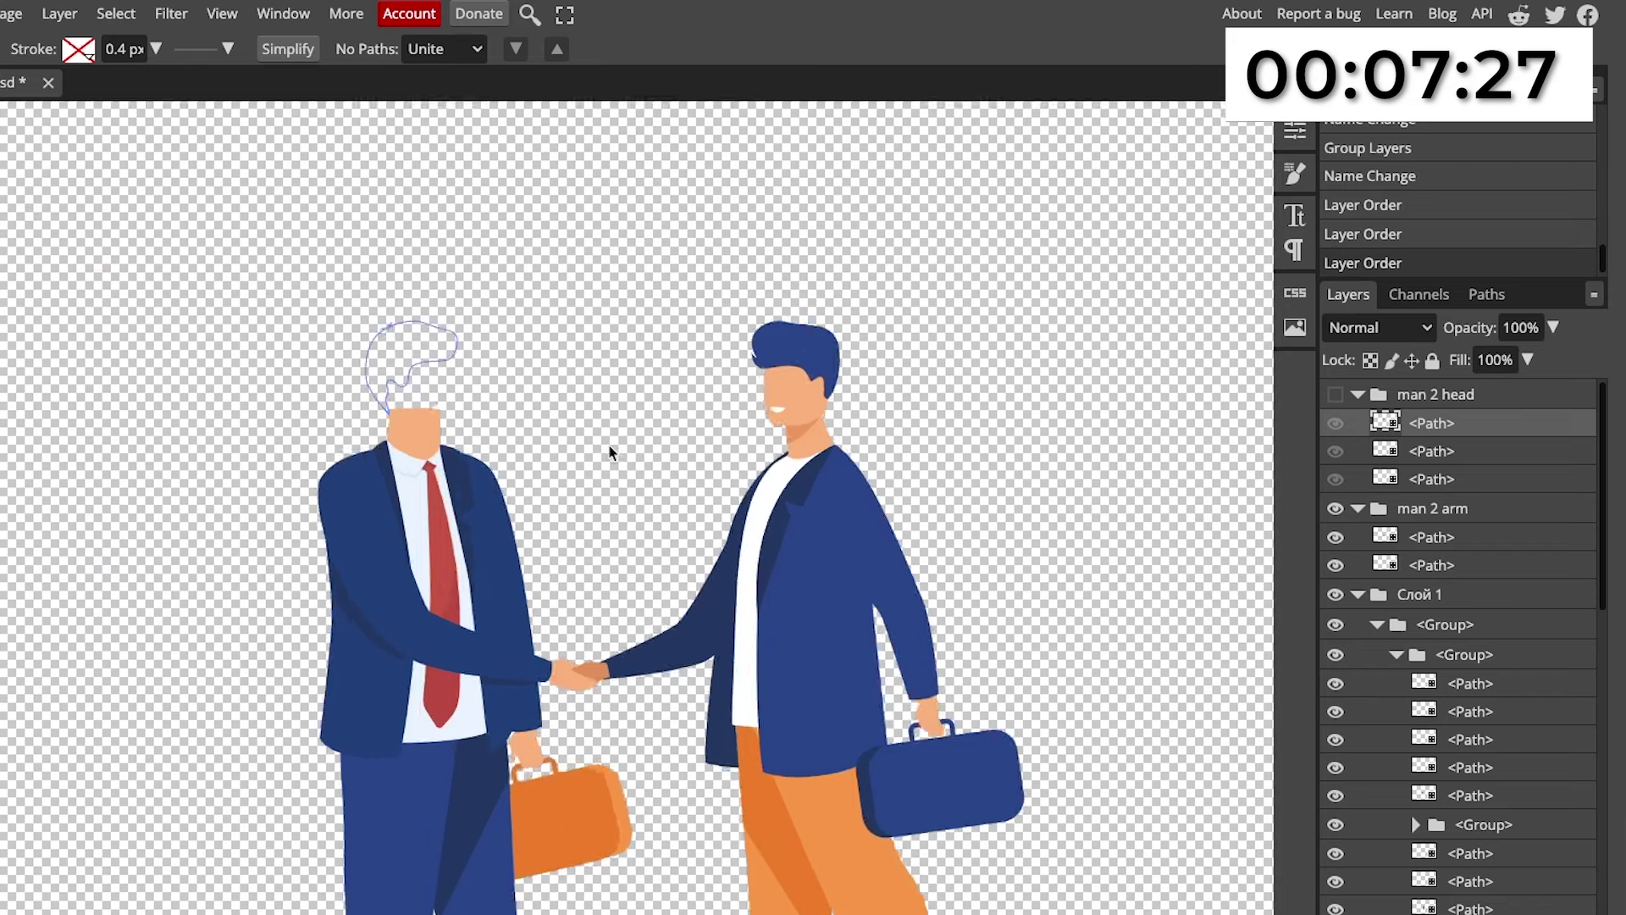
scroll(609, 453, "up", 5)
scroll(609, 453, "down", 3)
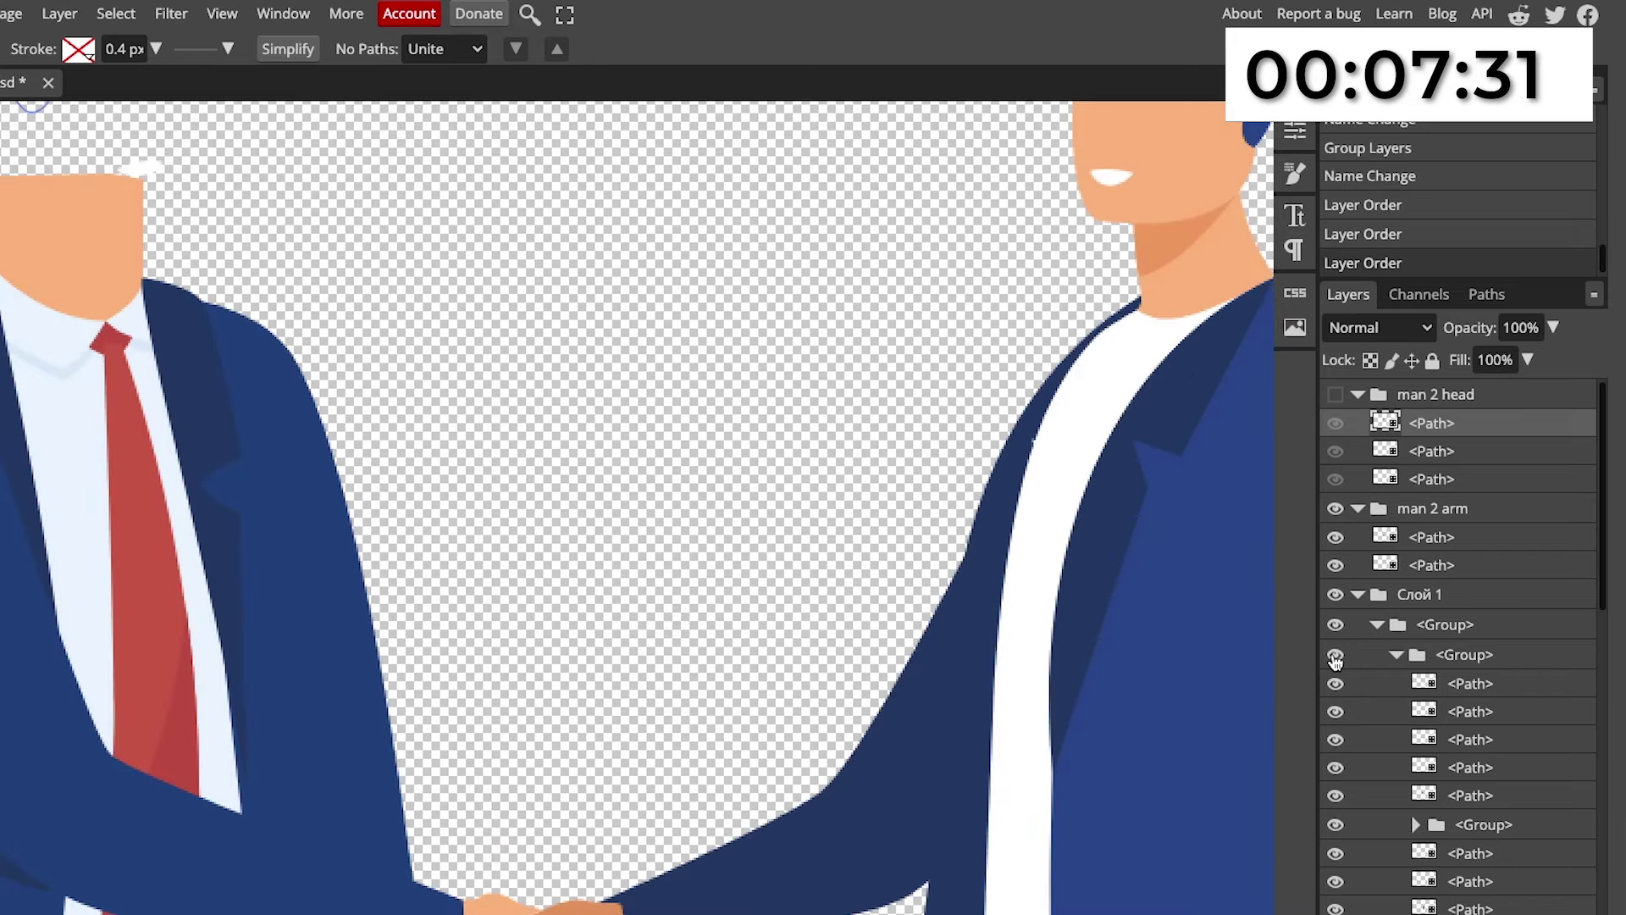
left_click(1336, 824)
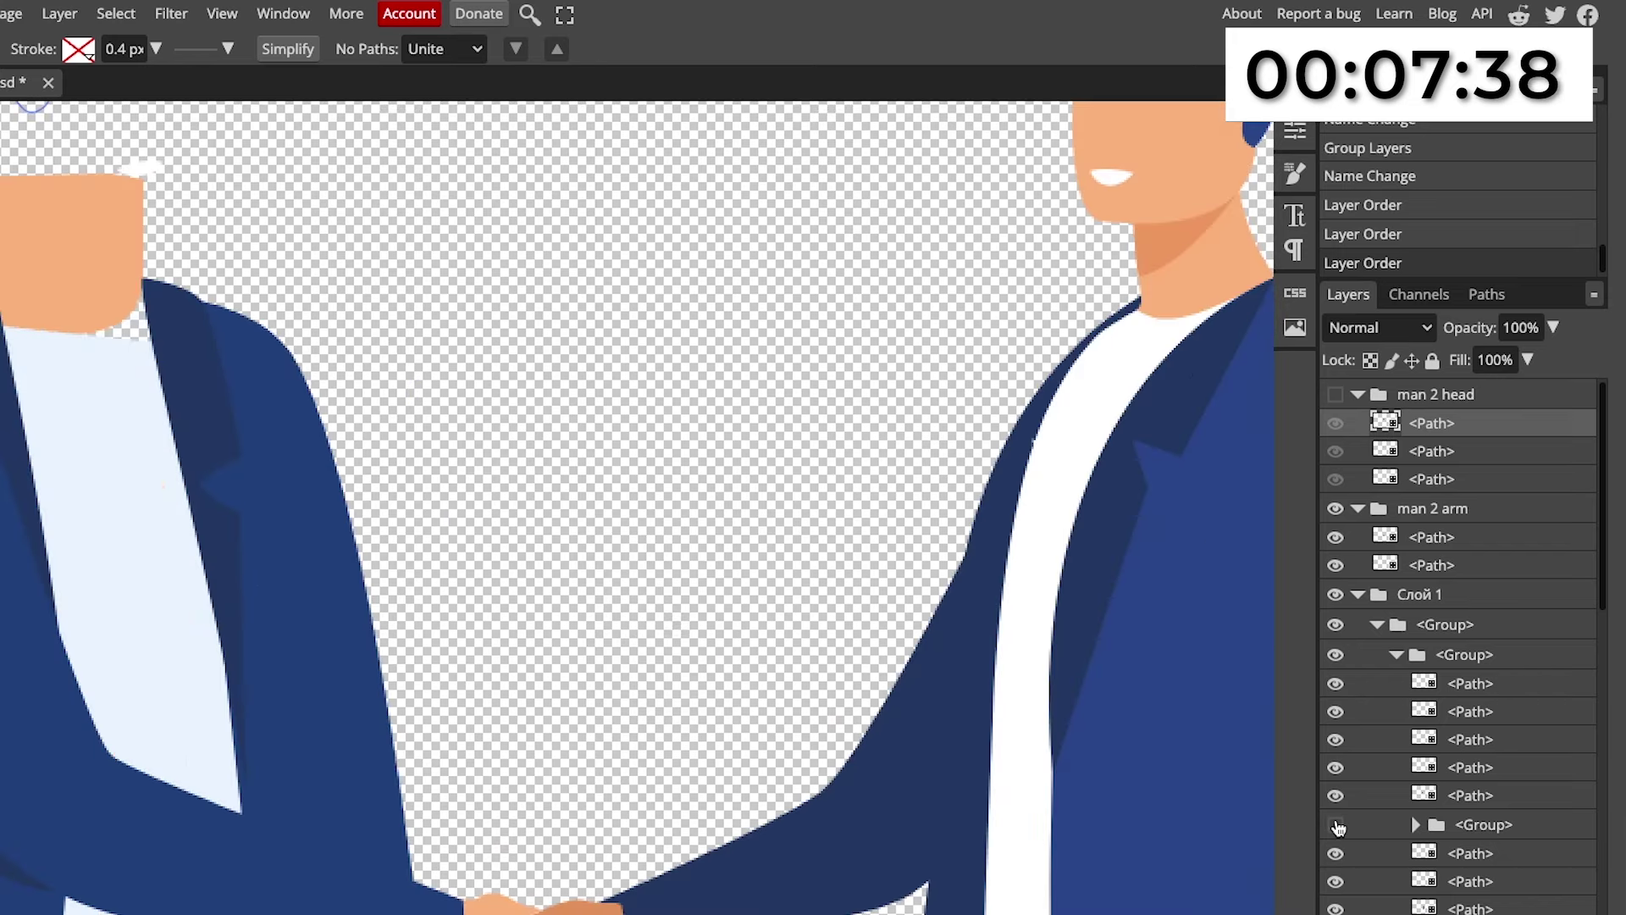
left_click(1335, 824)
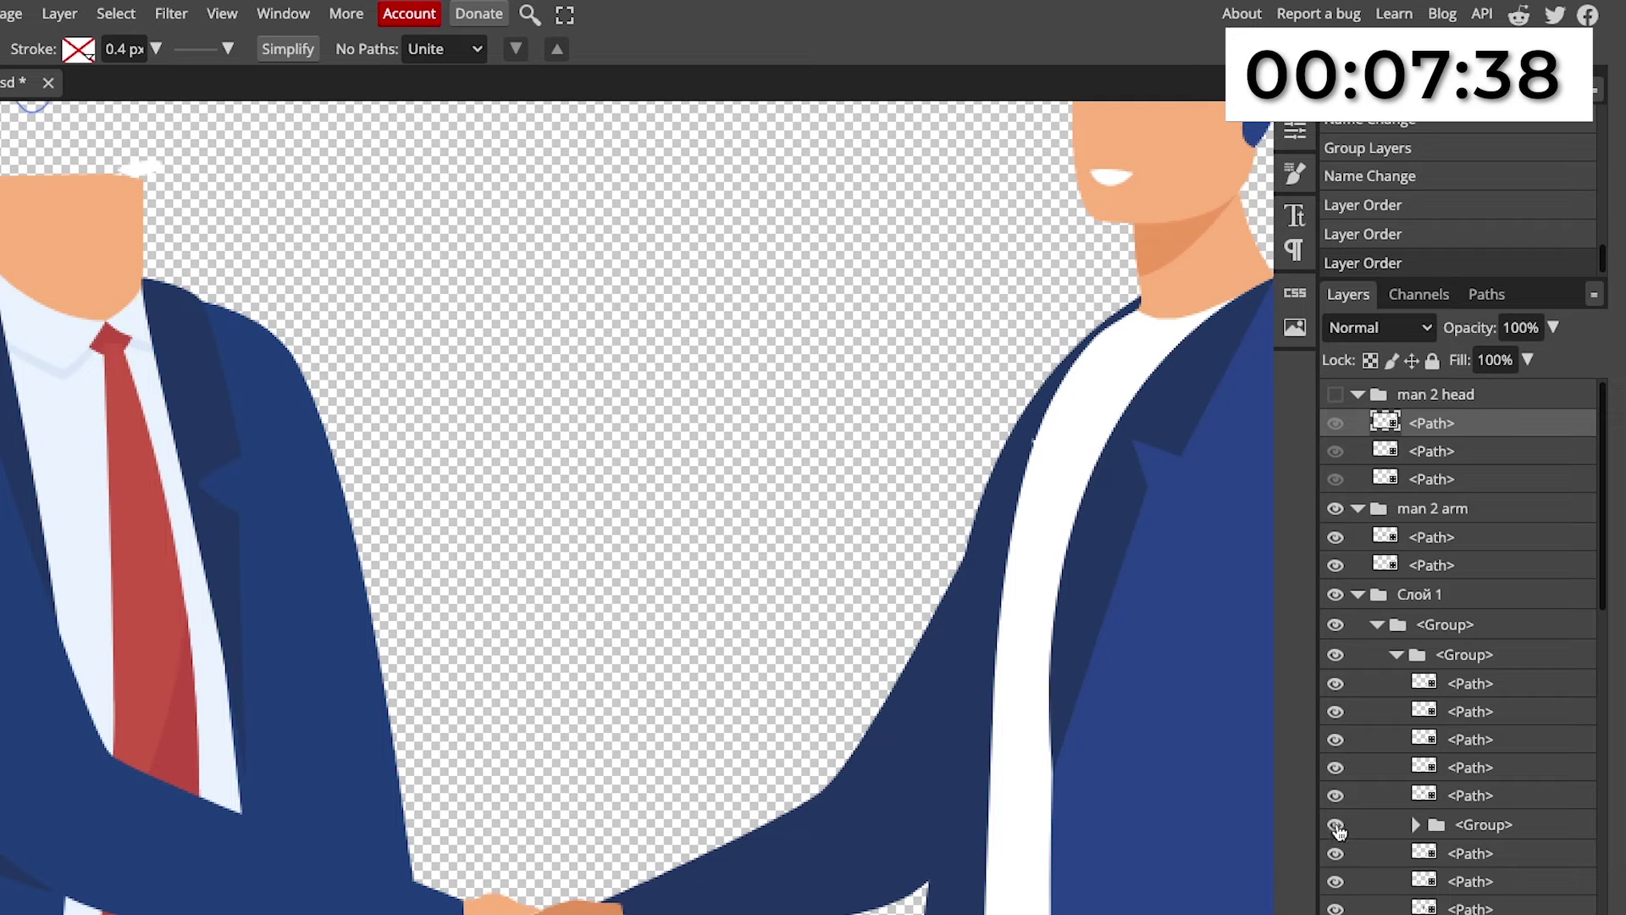
left_click_drag(1470, 853, 1557, 427)
left_click(1333, 394)
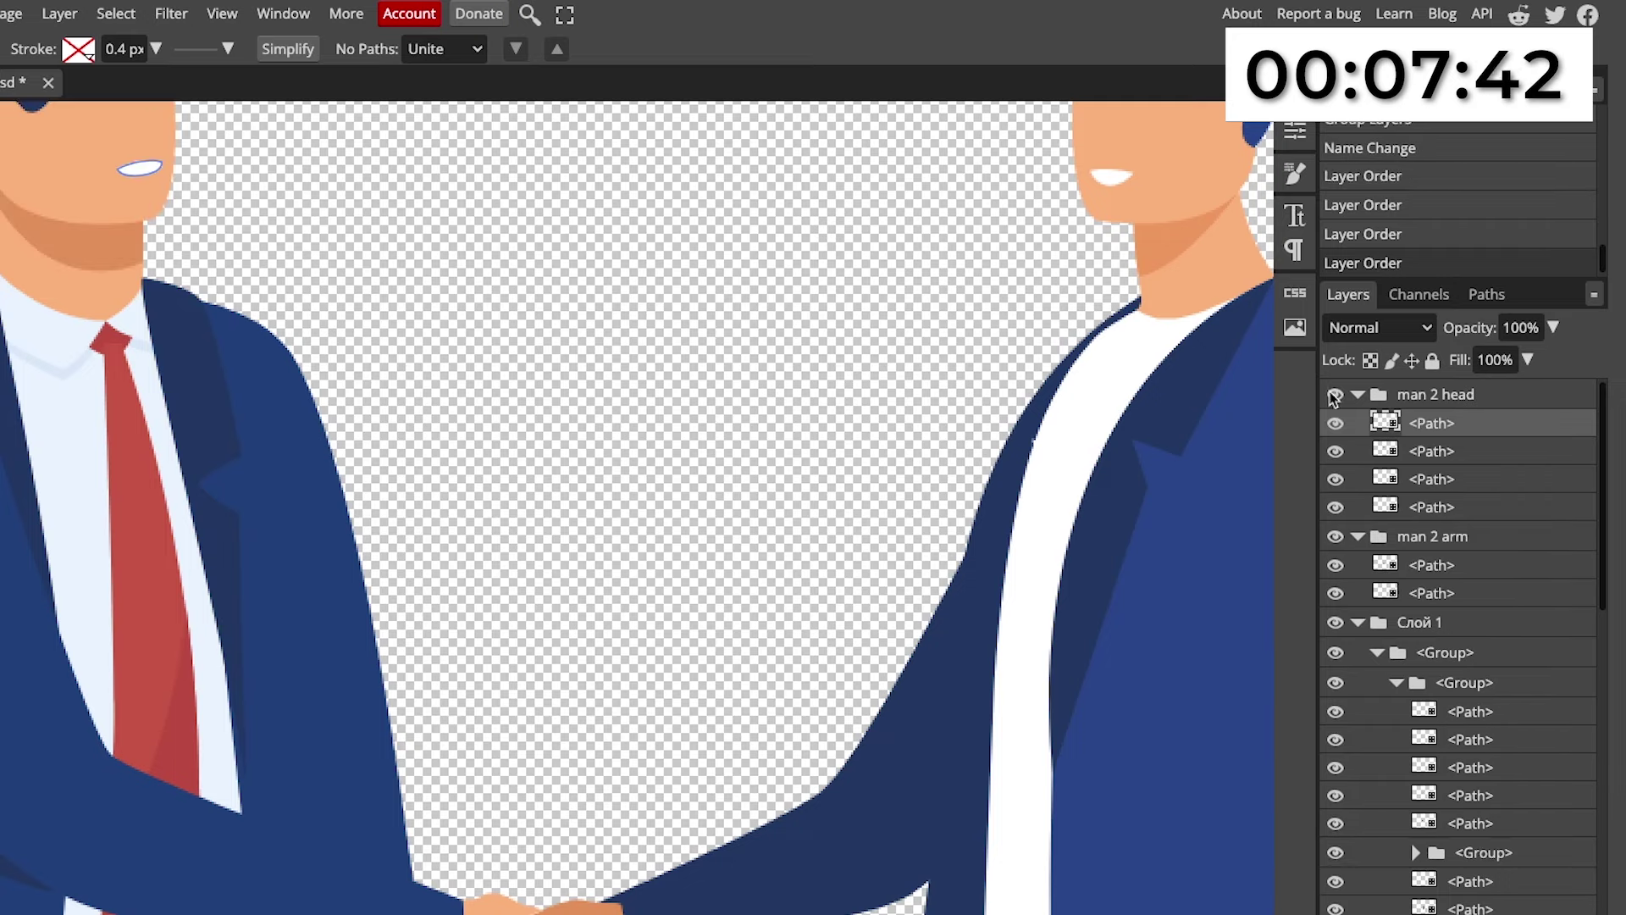
left_click(1334, 394)
left_click(1334, 395)
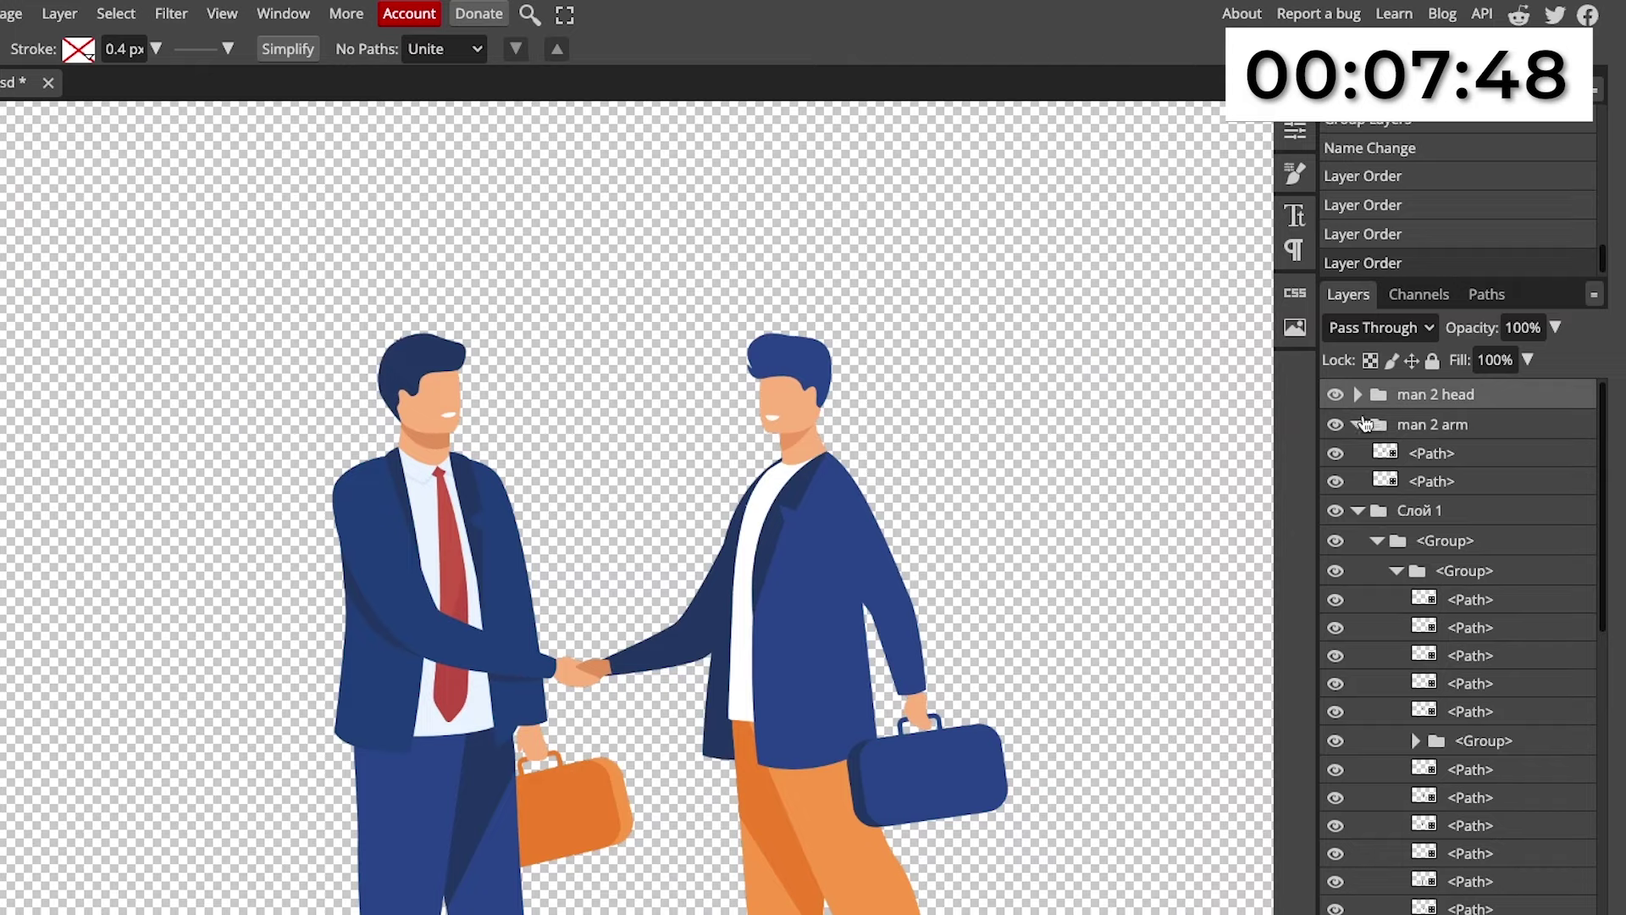
Collapse the "man 2 arm" and "Слой 1" folders and save the document as a PSD.
left_click(1359, 425)
left_click(1358, 454)
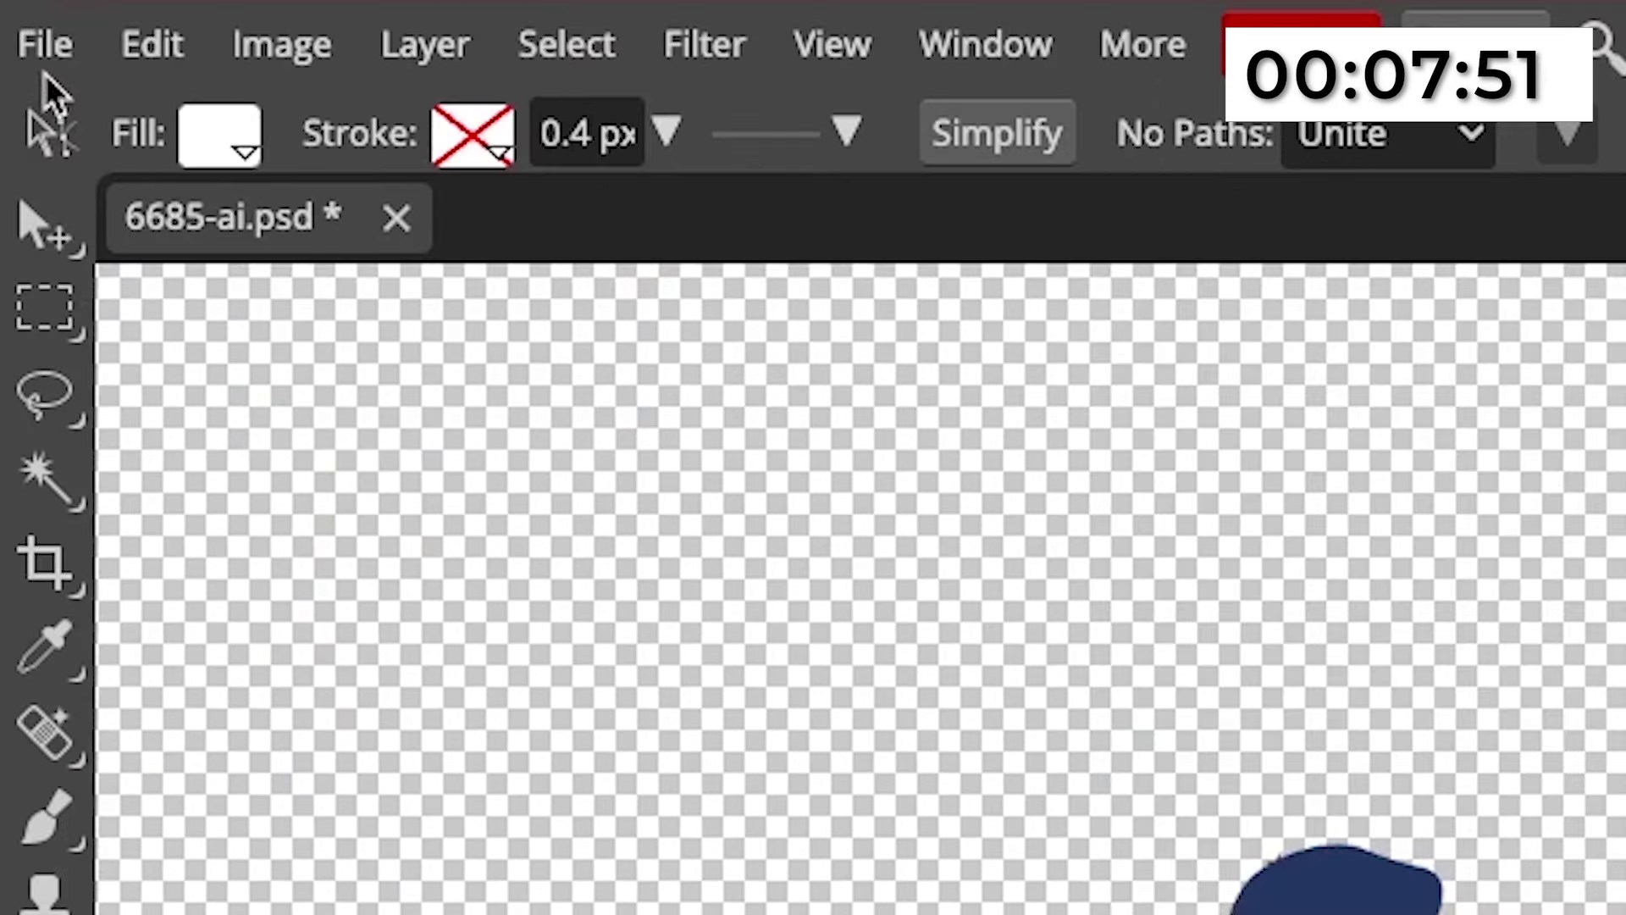
left_click(45, 44)
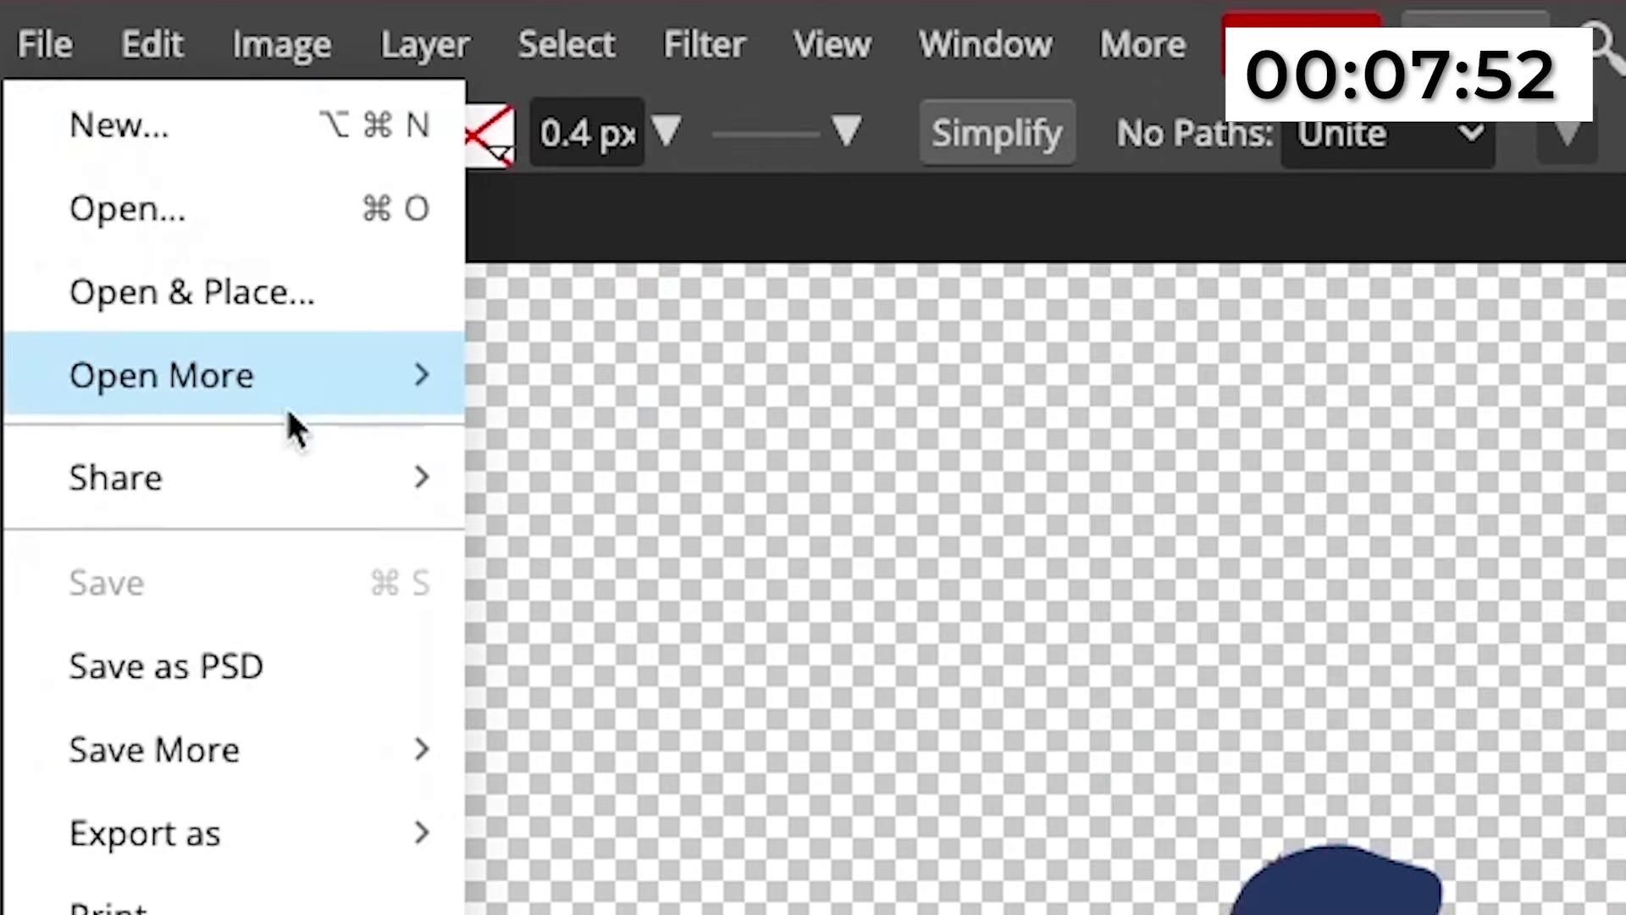
left_click(254, 663)
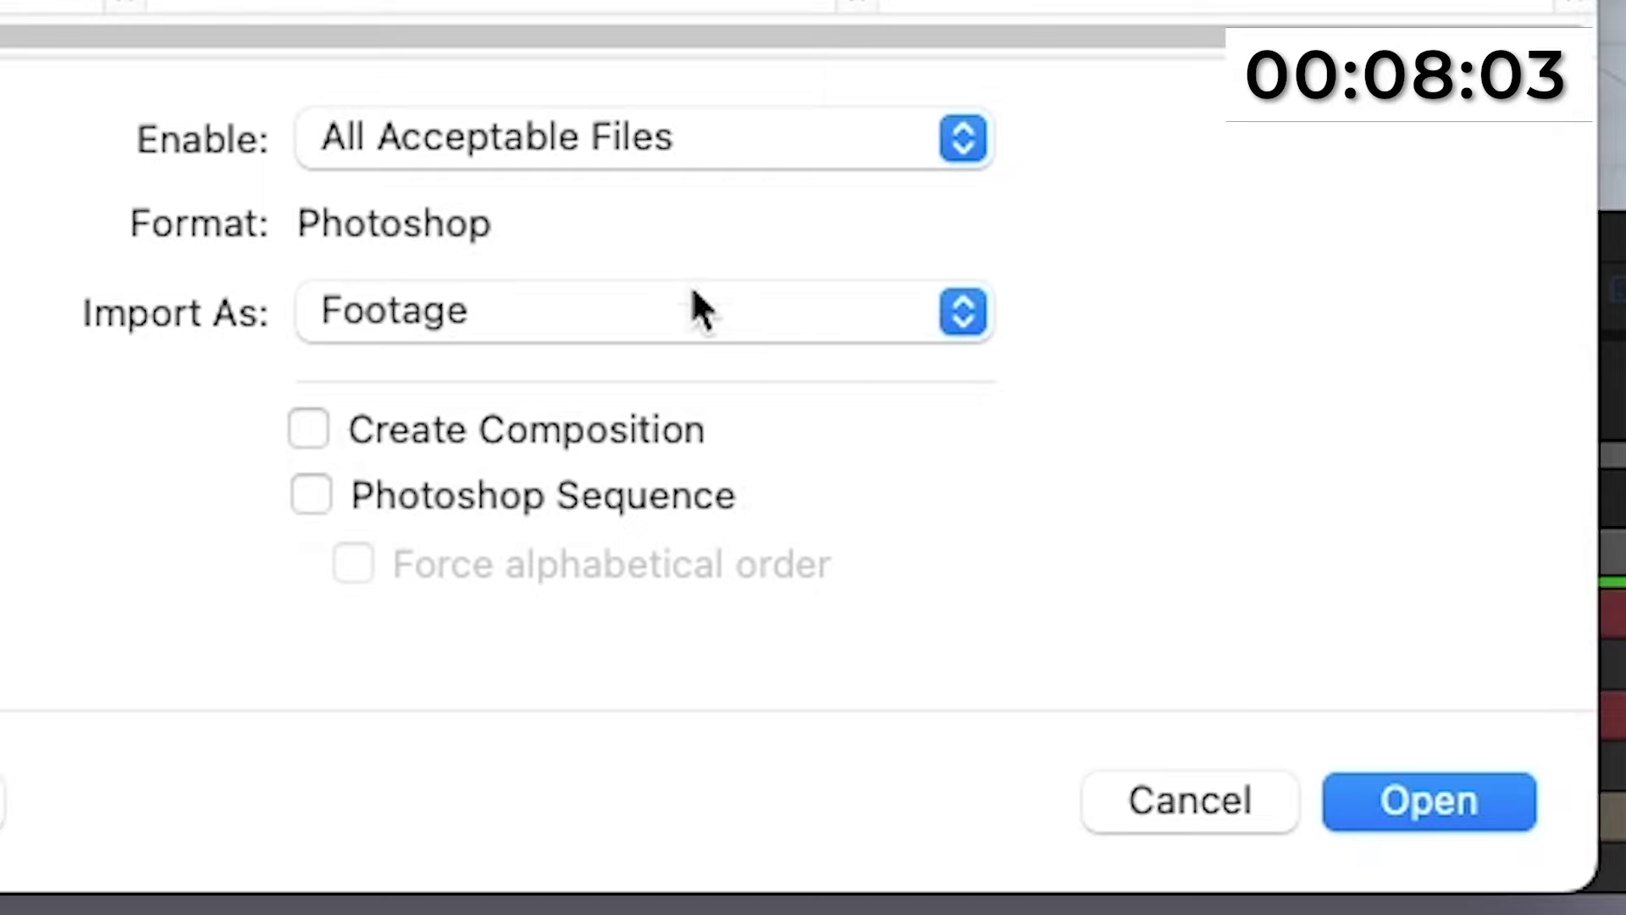
In After Effects, import the PSD as Composition - Retain Layer Sizes and accept the import options.
left_click(704, 306)
left_click(664, 382)
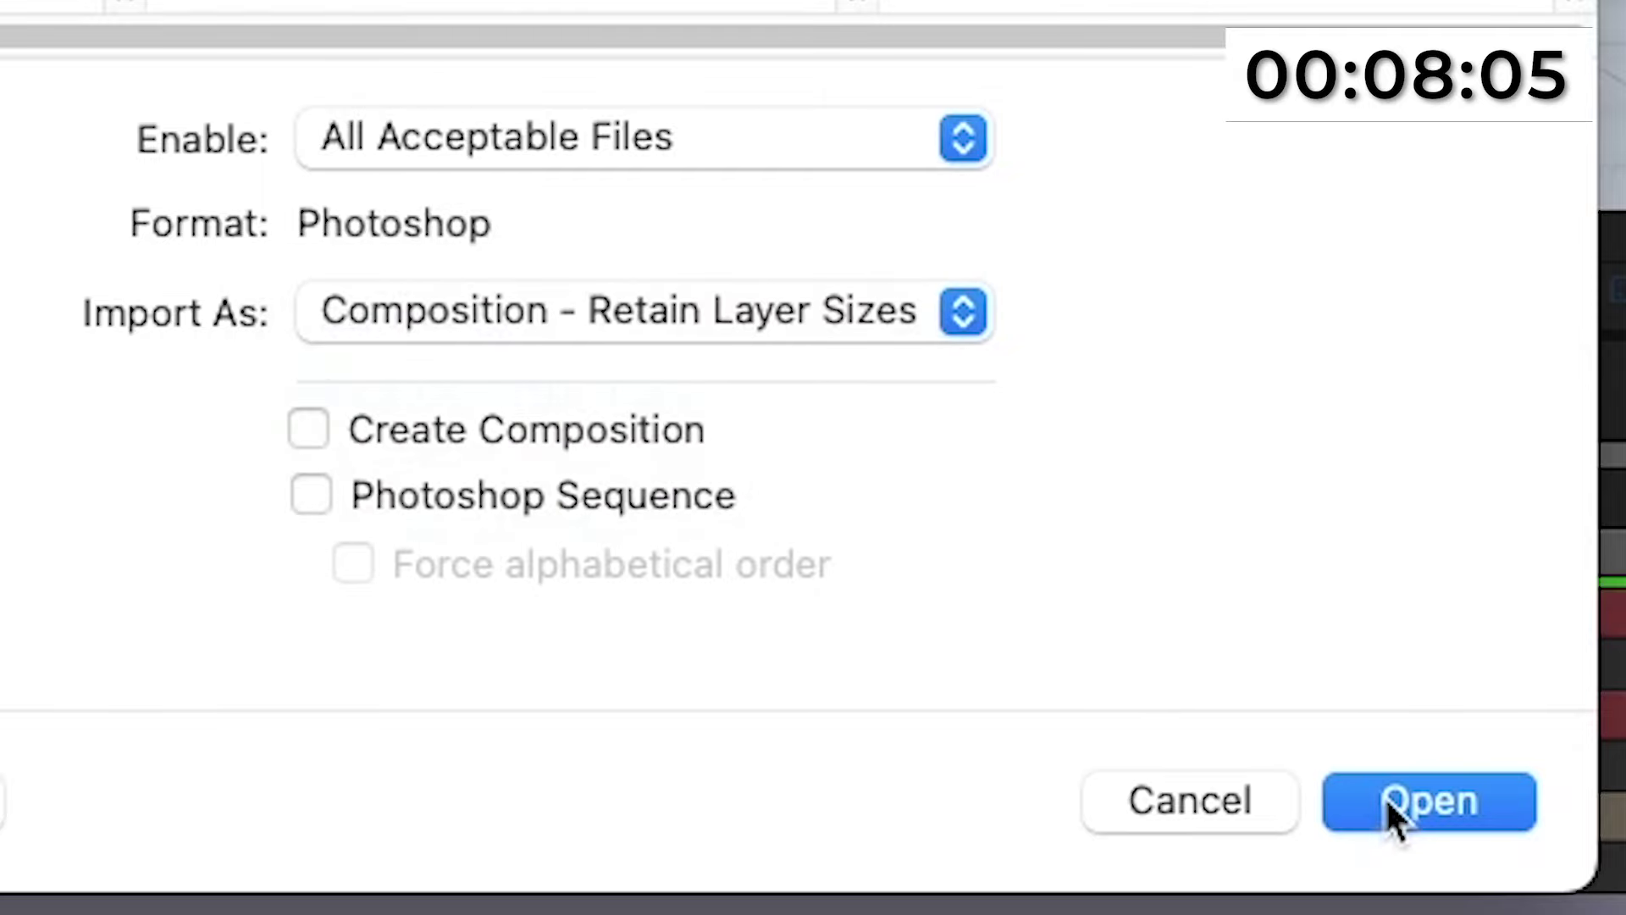
left_click(1384, 796)
left_click(1106, 772)
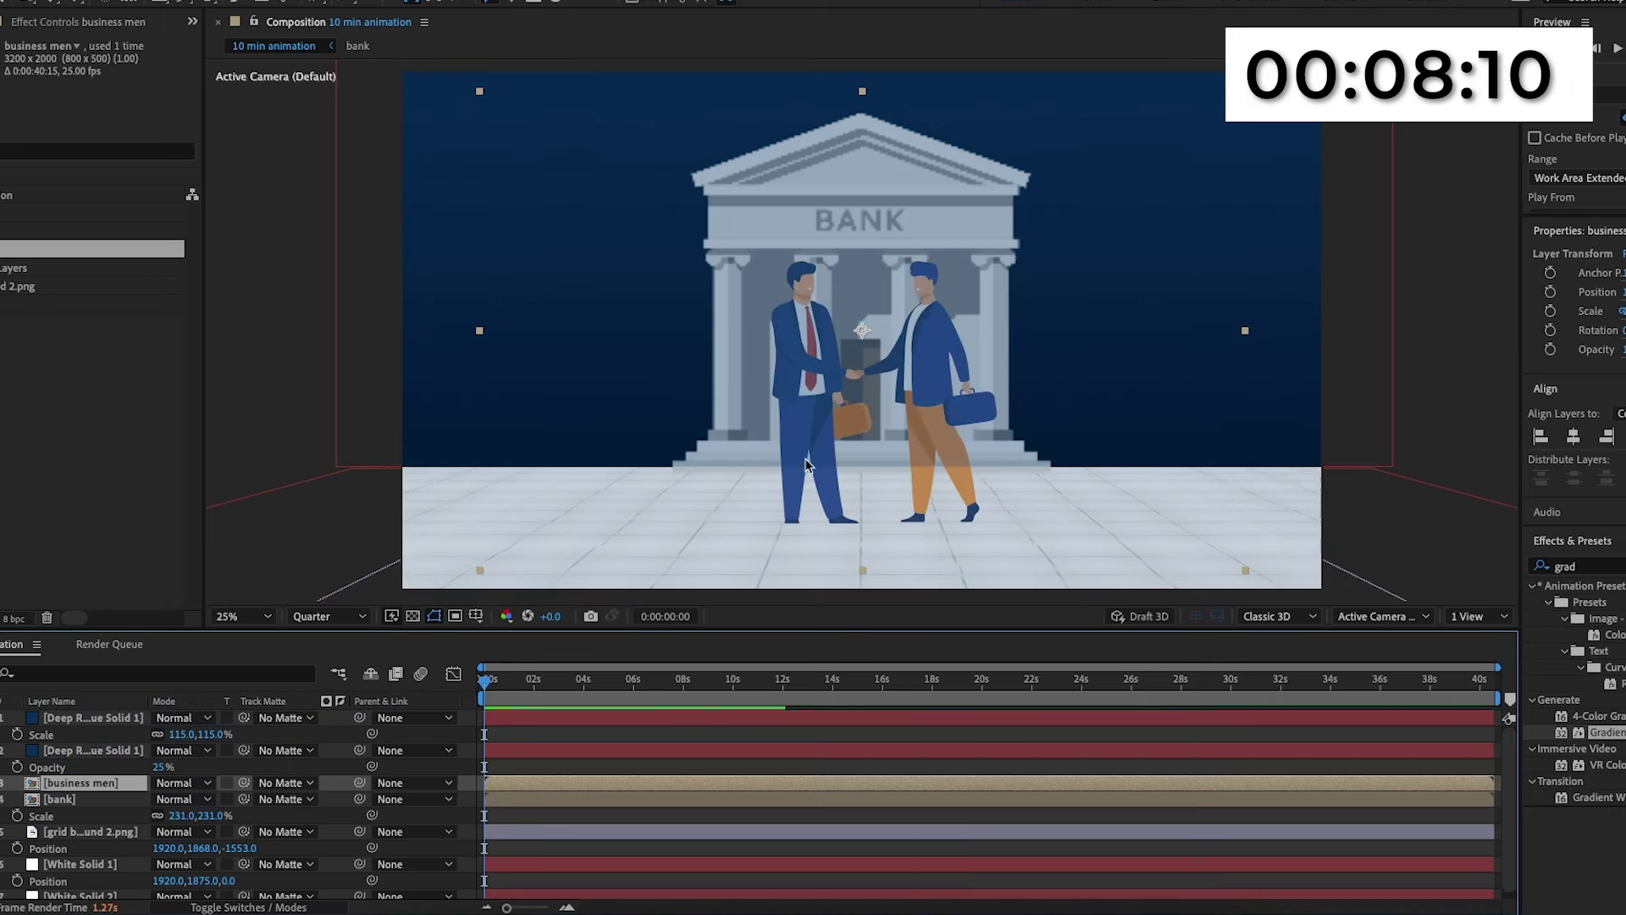
Scale the business men layer, raise it in the layer stack and position the men in front of the bank.
key("s")
mouse_move(207, 801)
left_mouse_down()
mouse_move(222, 800)
mouse_move(191, 796)
left_mouse_up()
left_click_drag(88, 785, 97, 745)
left_click_drag(202, 767, 217, 764)
left_click_drag(789, 454, 785, 425)
Open the business men composition and place two puppet pins on the neck of the "man 2 head" layer.
double_click(787, 432)
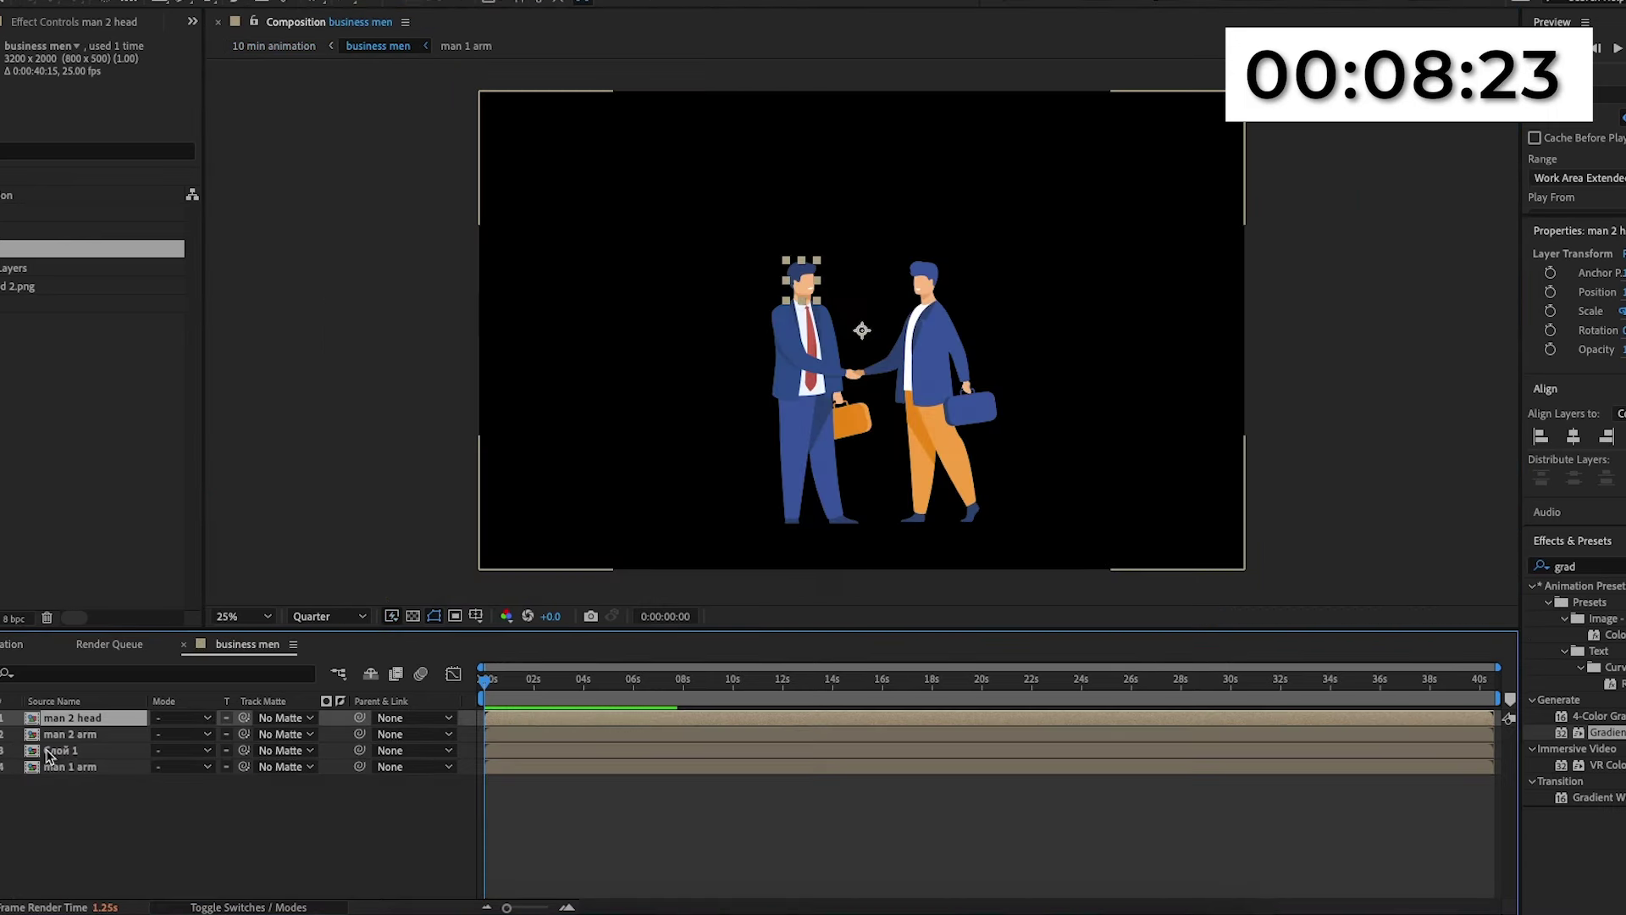
scroll(702, 397, "up", 2)
left_click(346, 2)
left_click(97, 717)
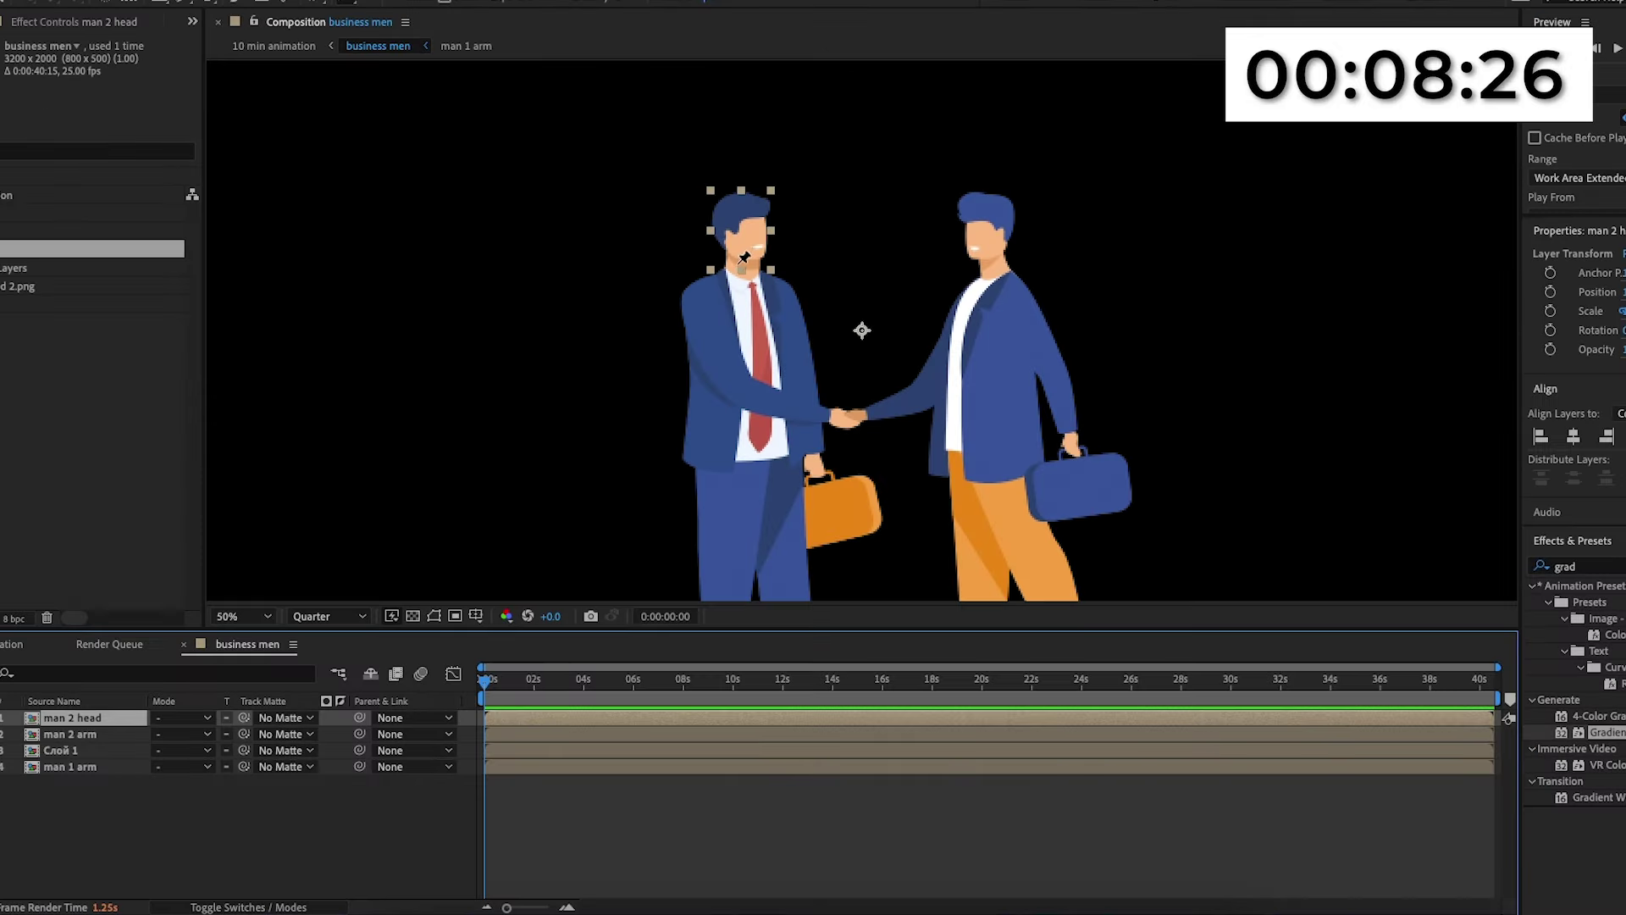
left_click(734, 262)
left_click(752, 263)
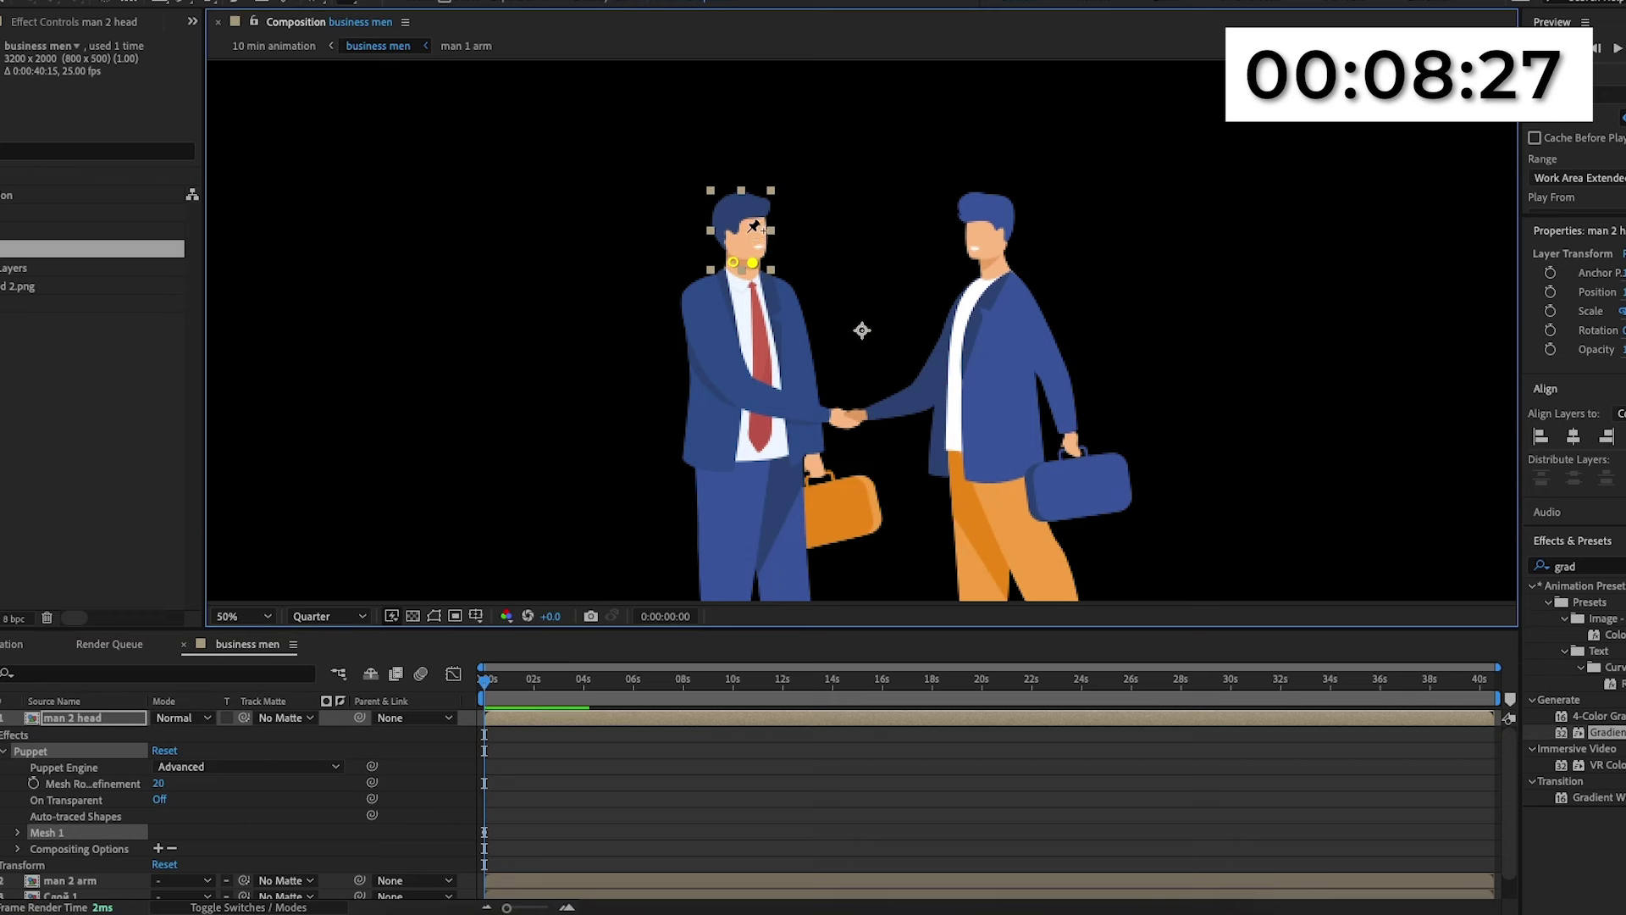
Add a third puppet pin on the left man's forehead and shift it sideways to 1366, 758 at 0:00:01:13.
key("space")
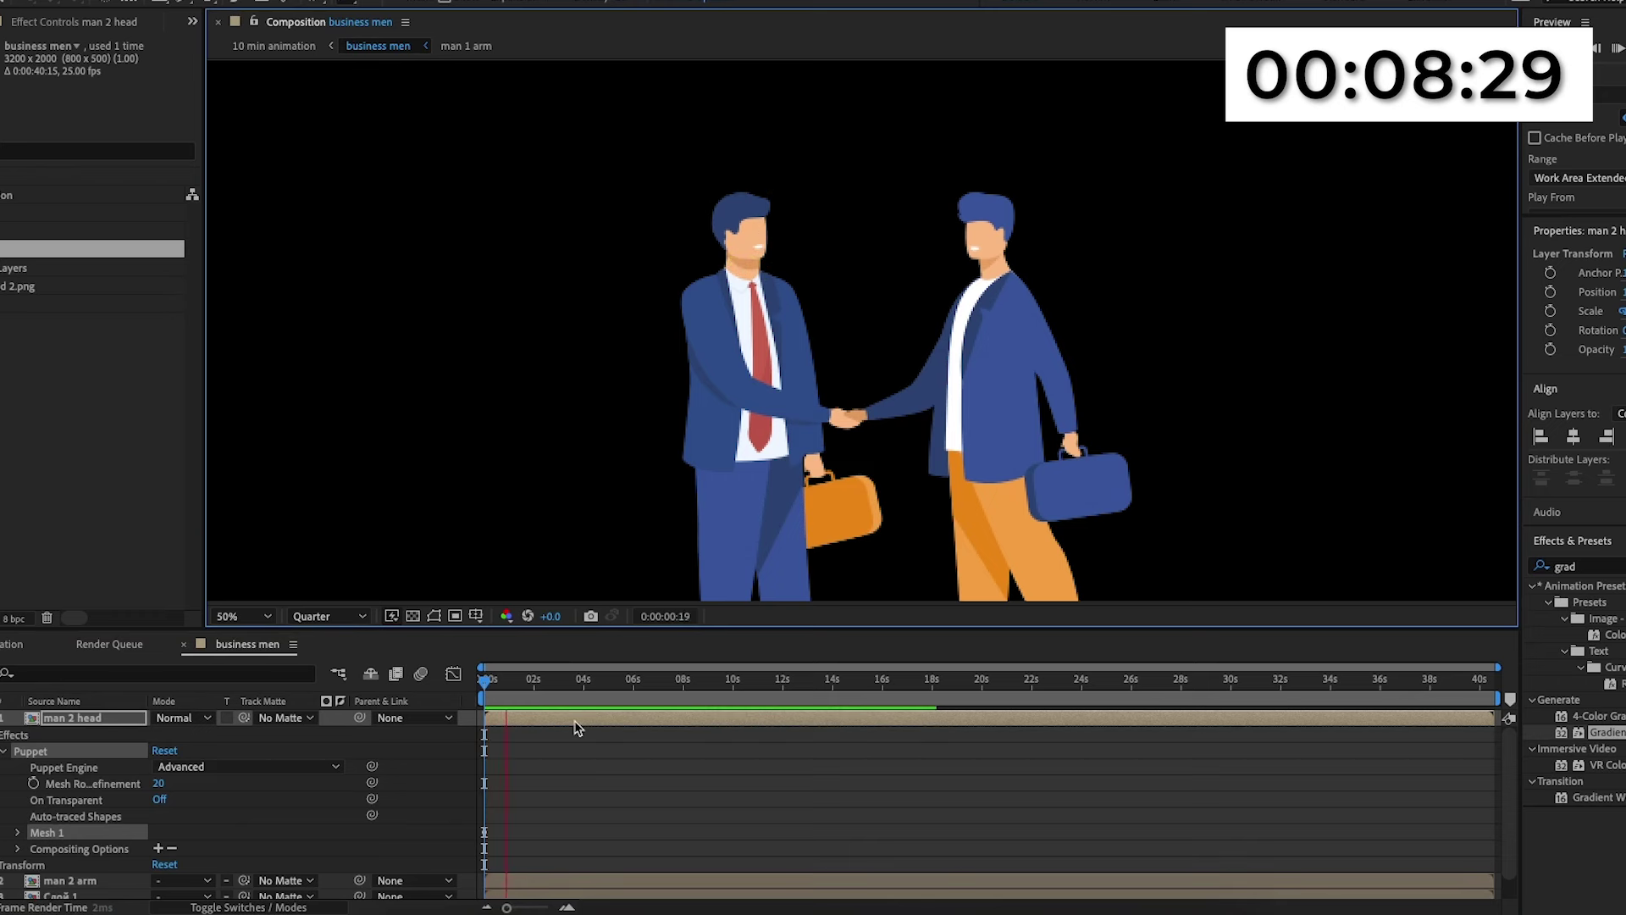
left_click(743, 213)
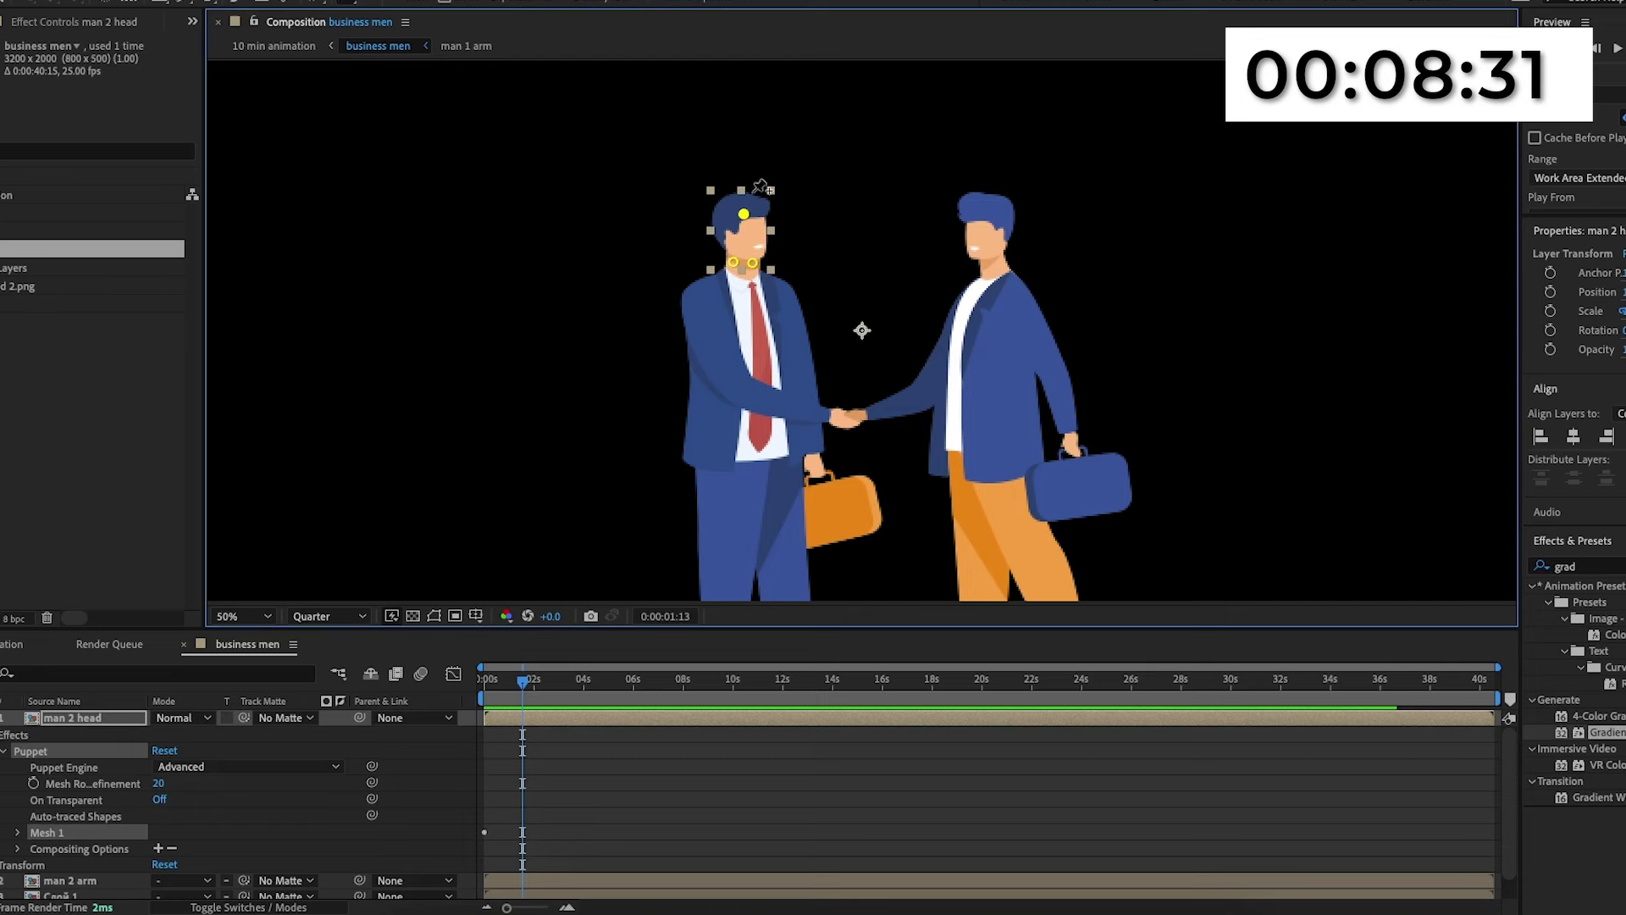
left_click_drag(744, 213, 750, 213)
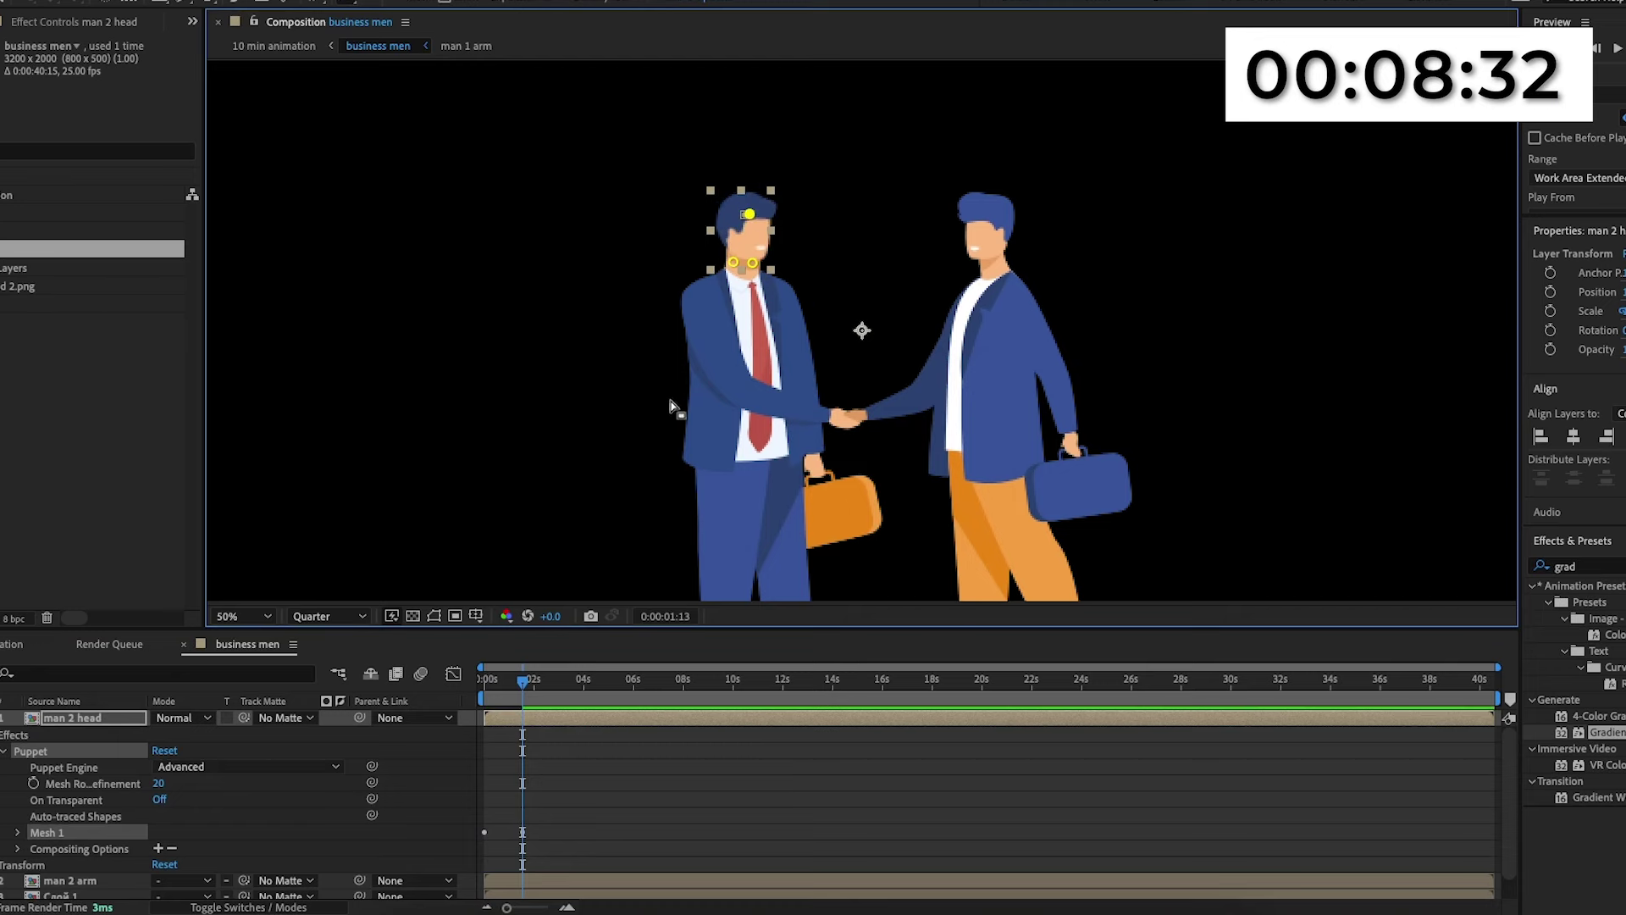
Copy the forehead pin's first position keyframe to 0:00:03:03 and apply Easy Ease to its three keyframes.
key("space")
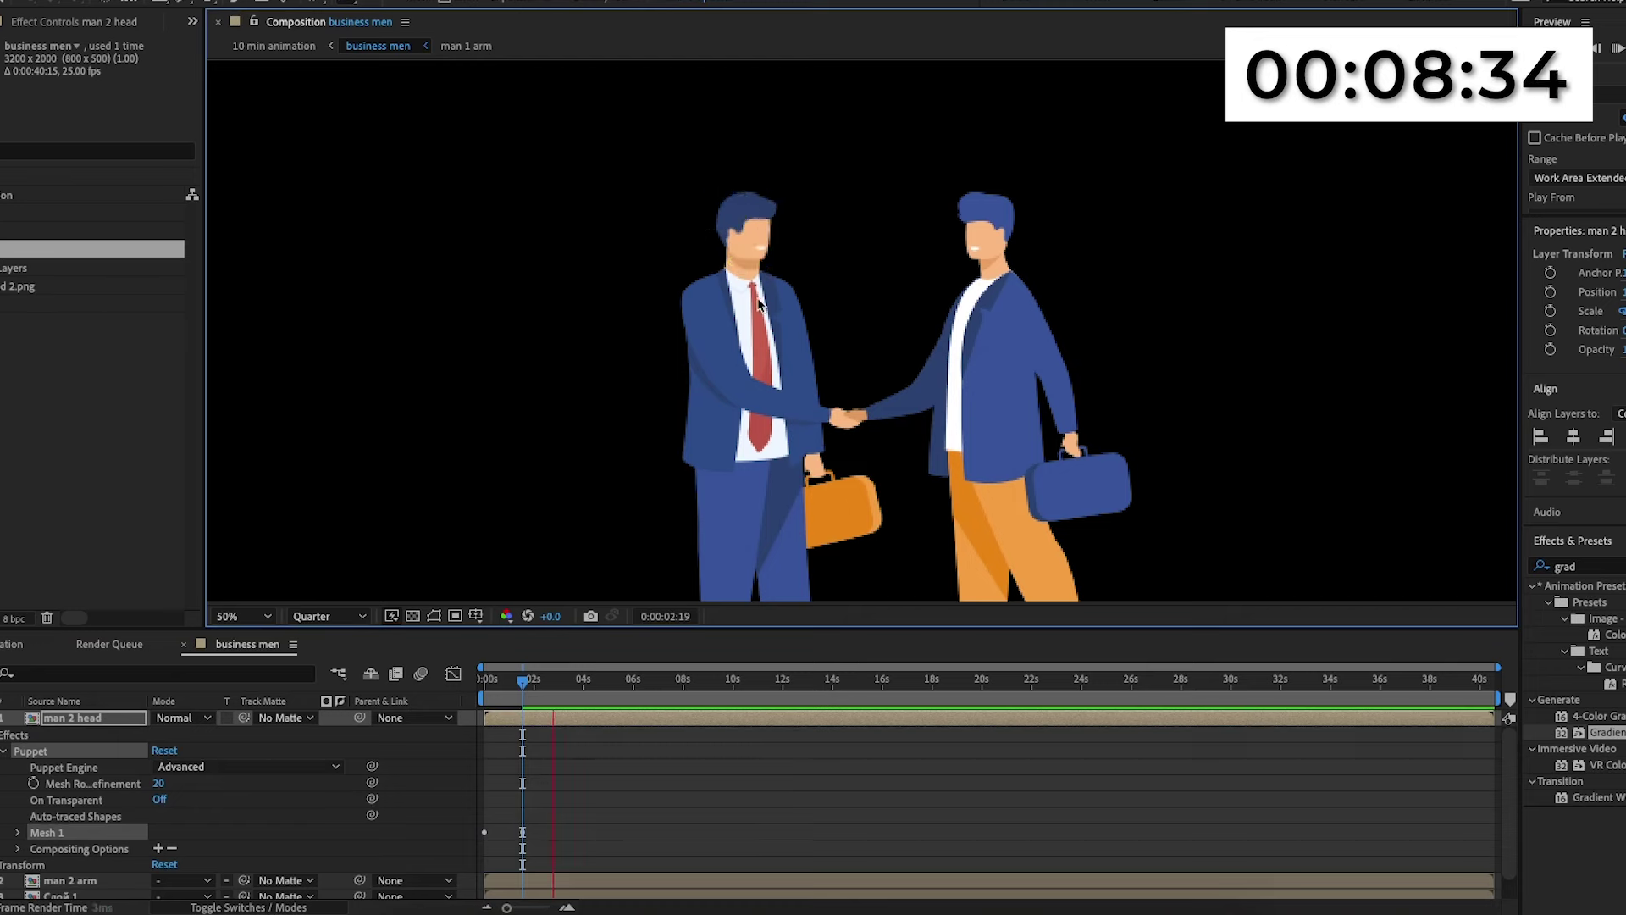
key("space")
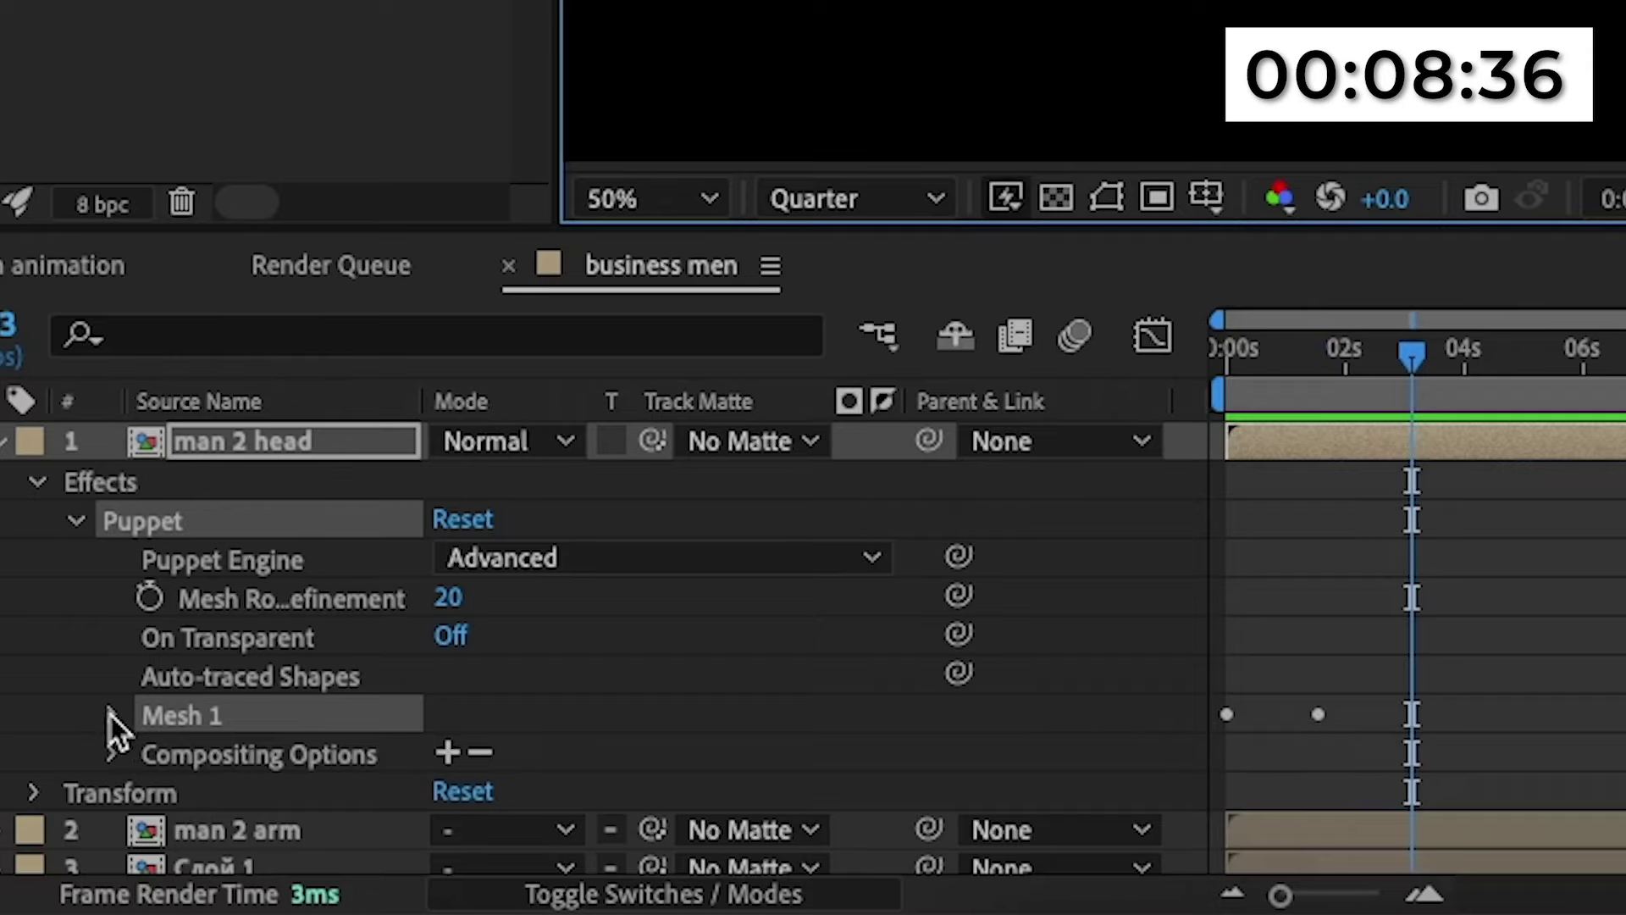
left_click(17, 832)
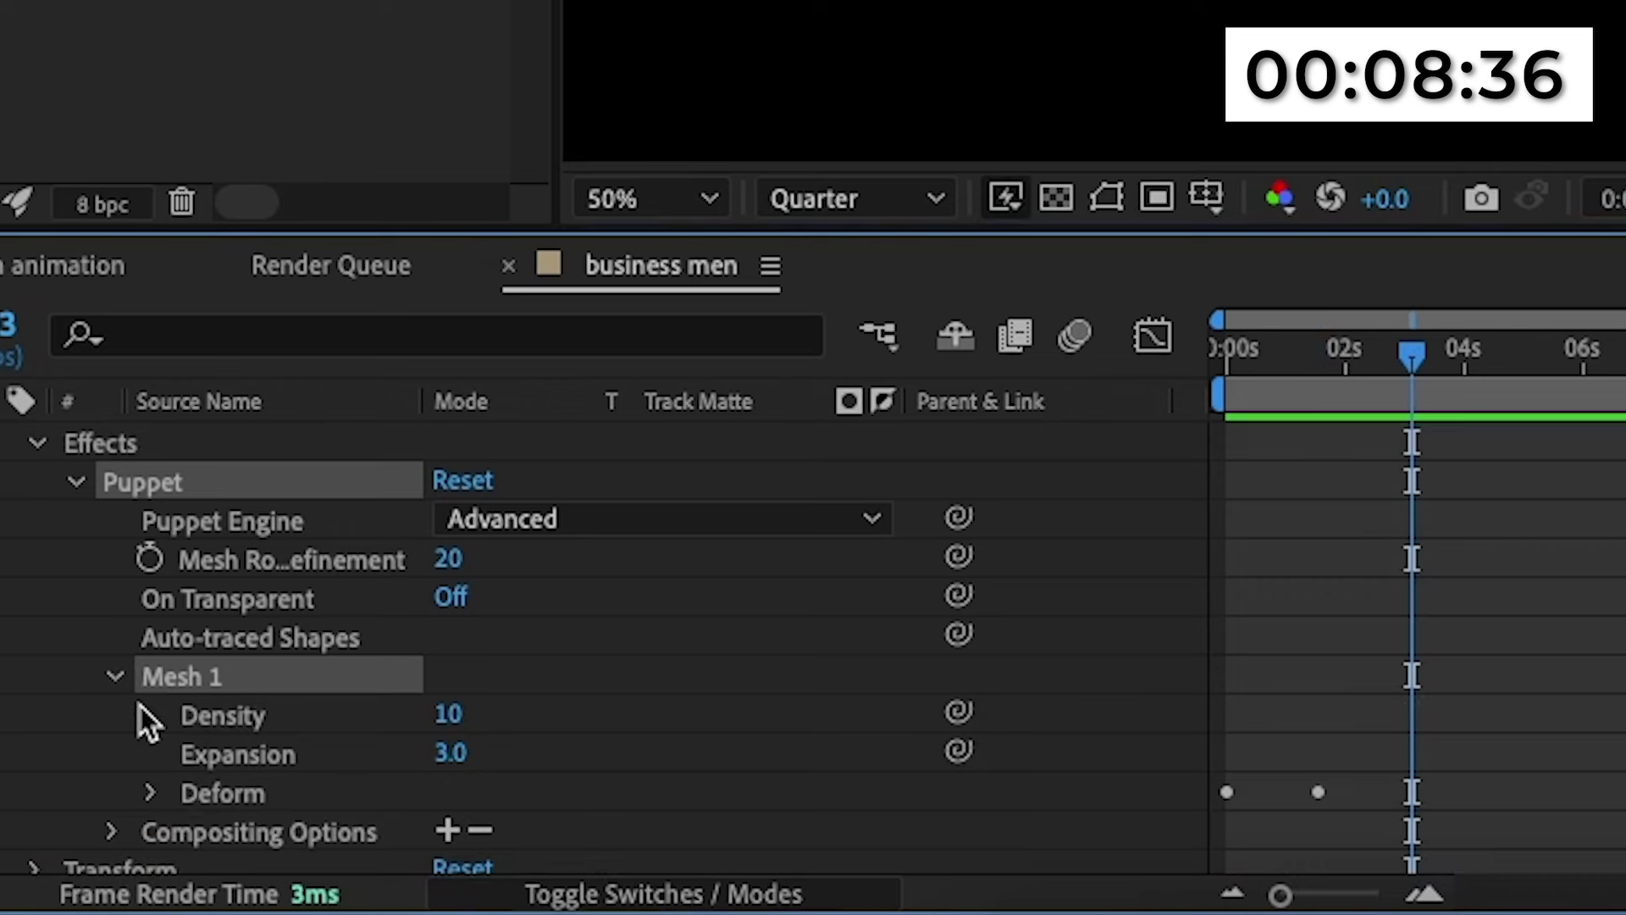
left_click(35, 863)
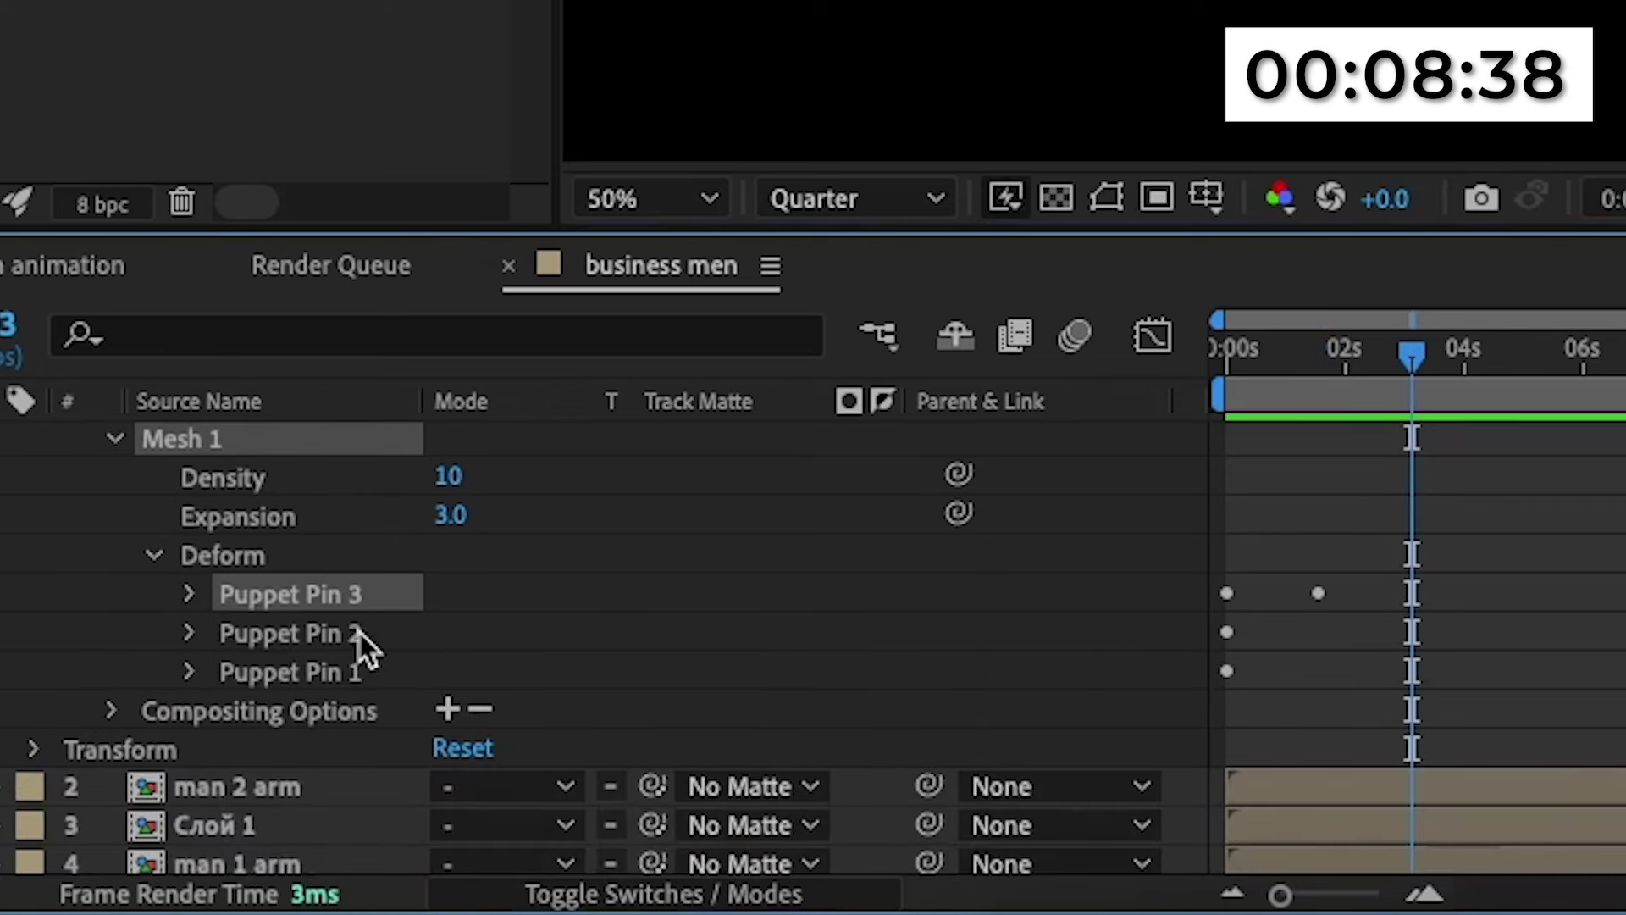
left_click(189, 593)
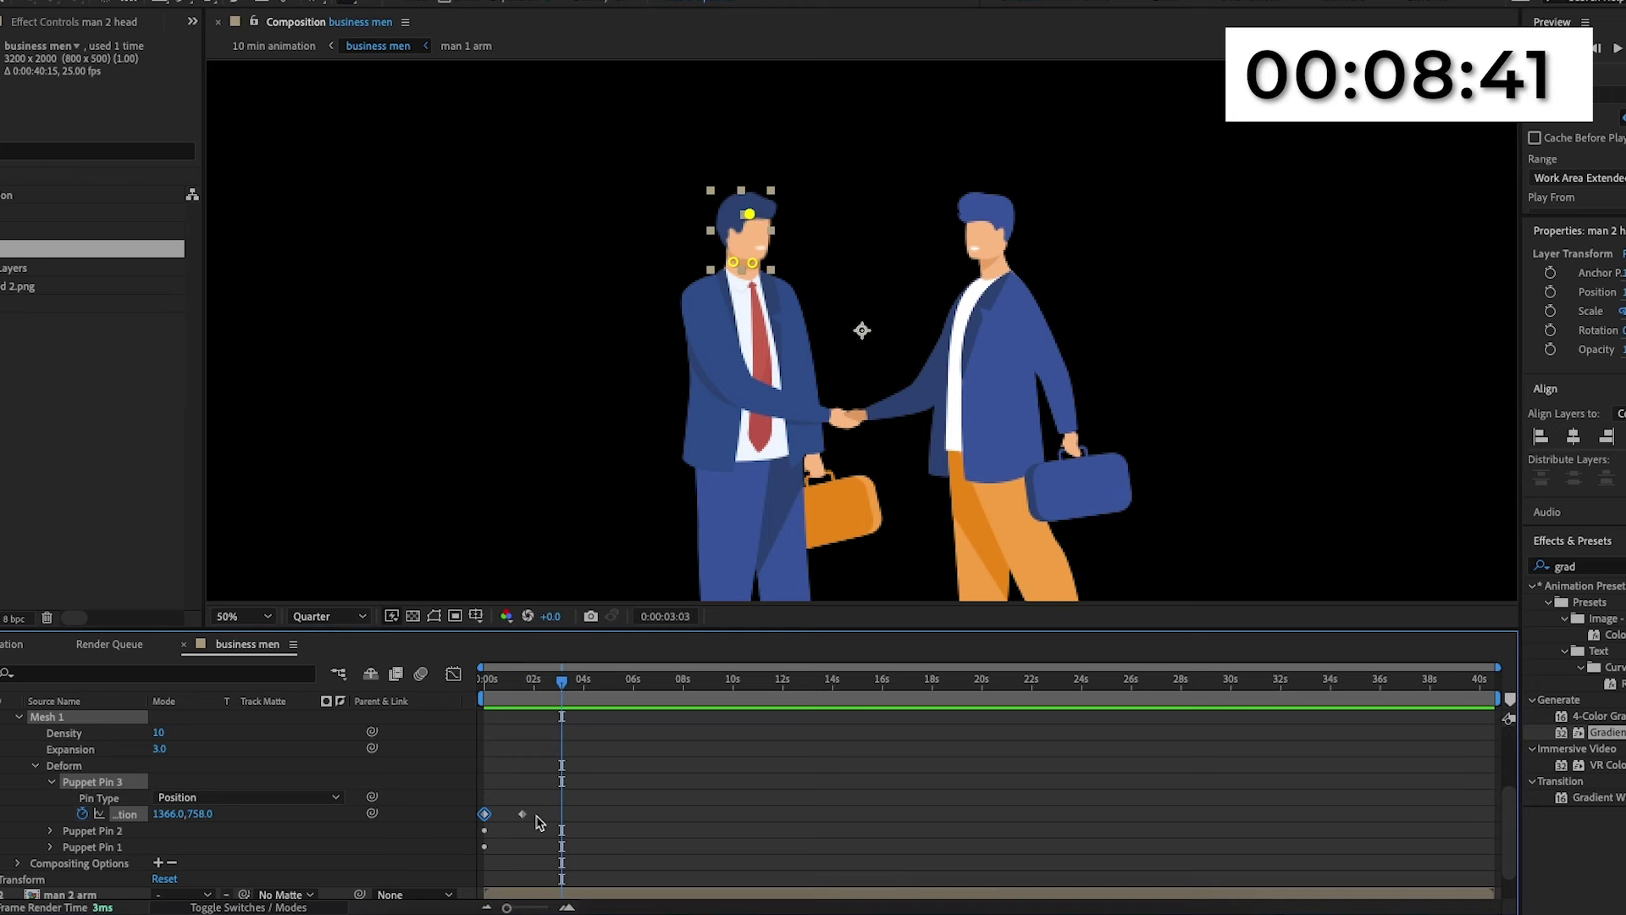
key("ctrl+v")
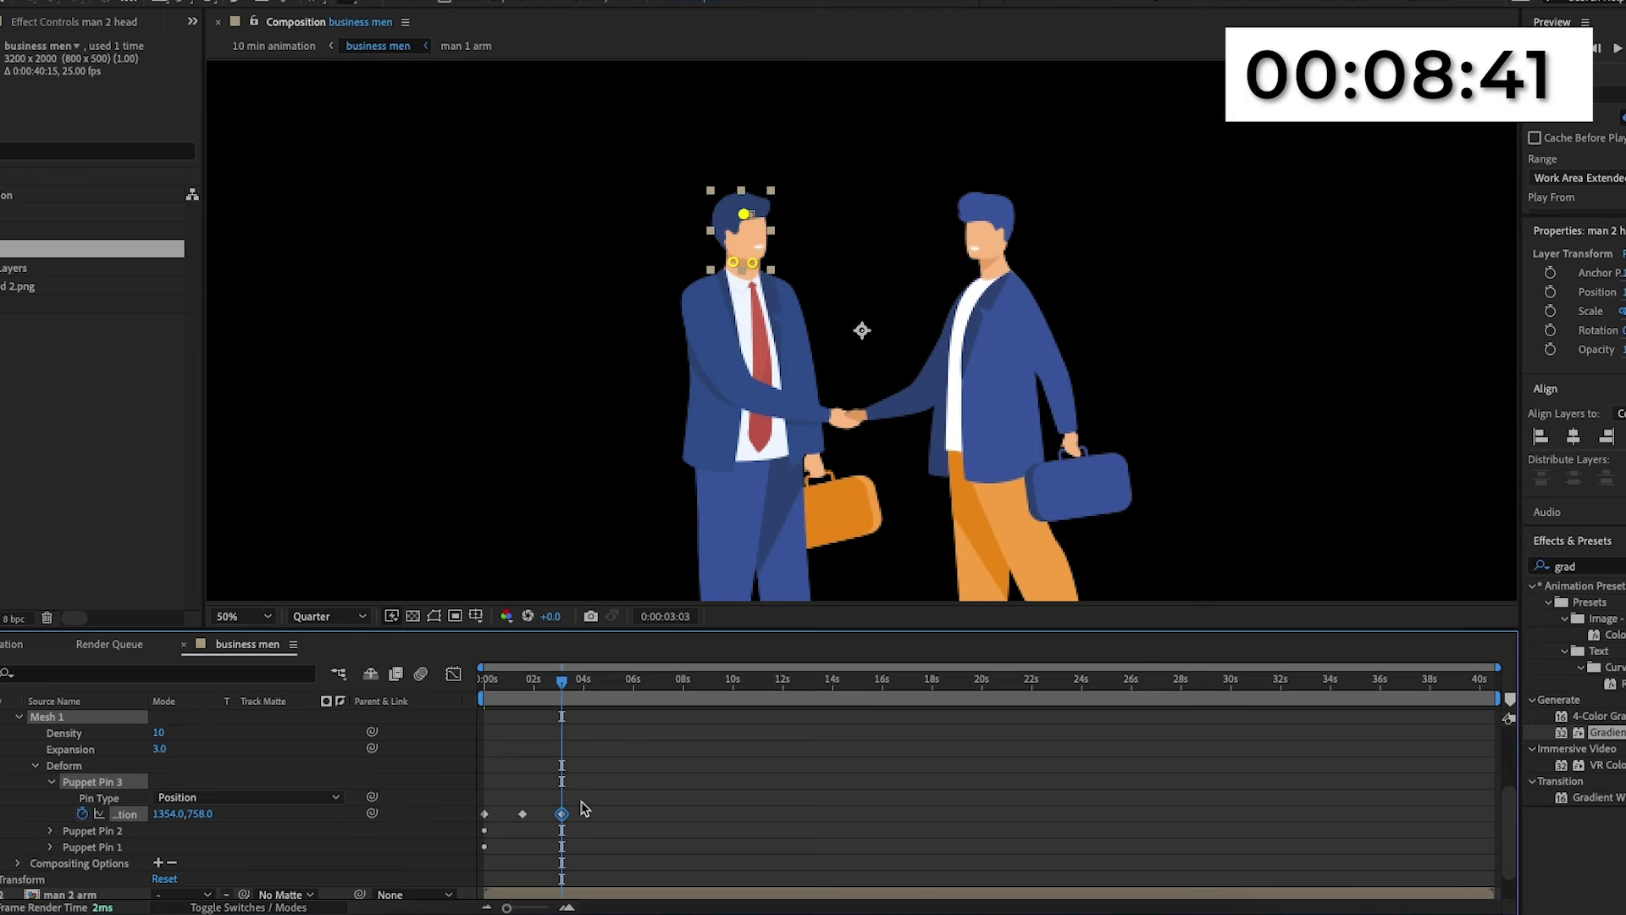
left_click_drag(584, 806, 471, 828)
key("space")
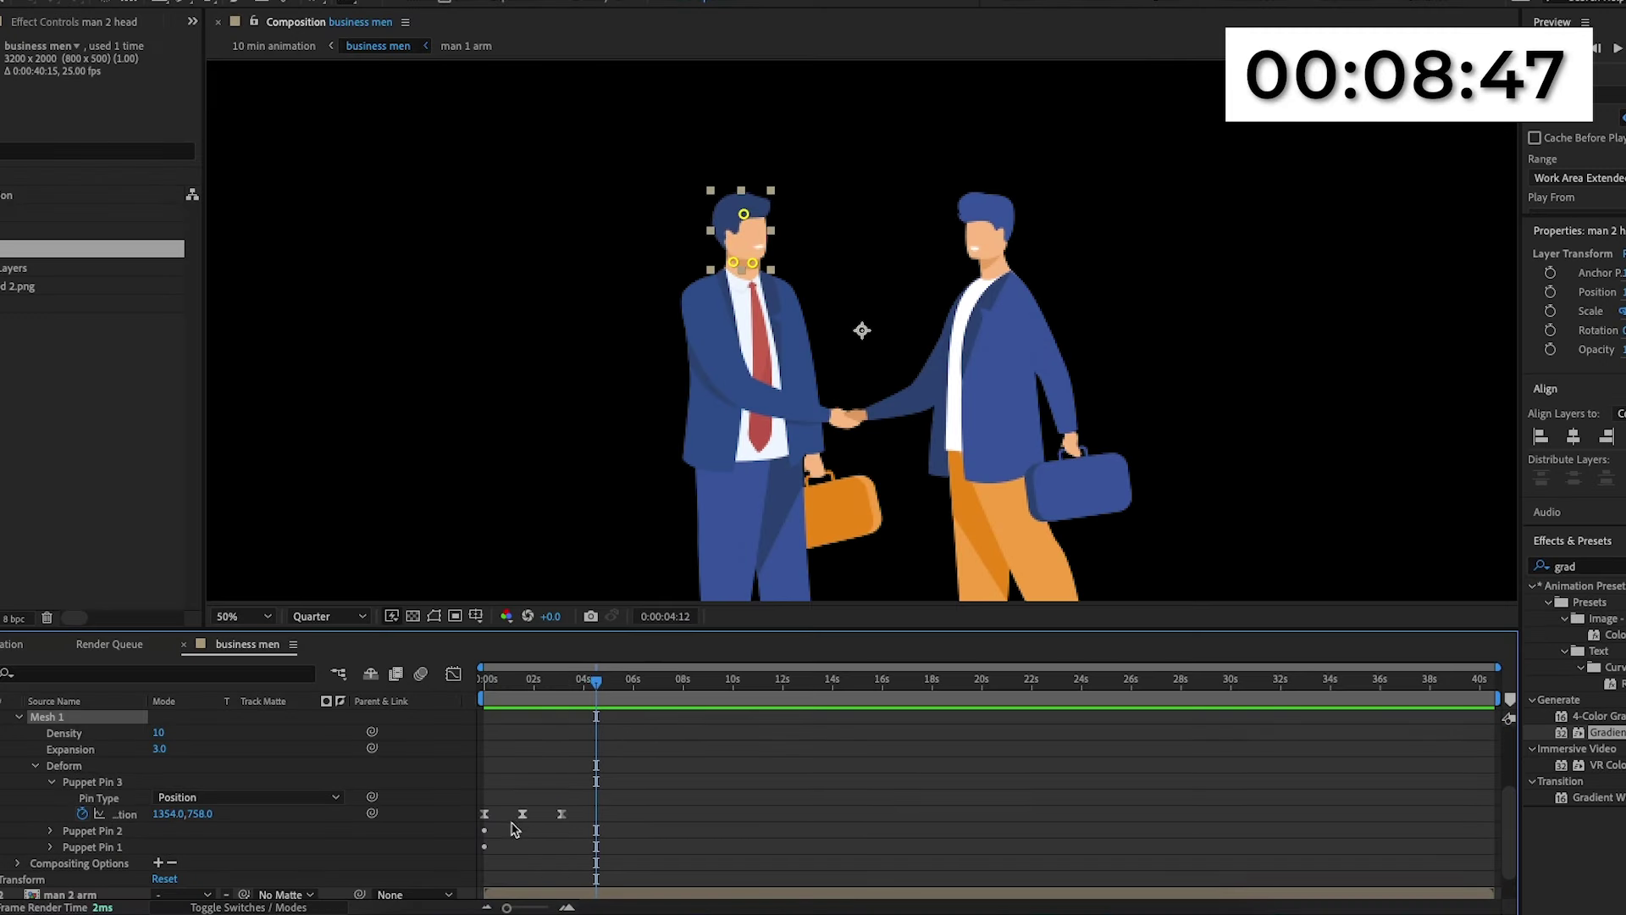
Copy the forehead pin's three eased keyframes and paste them at 0:00:03:03 to repeat the head movement.
left_click_drag(593, 796, 455, 828)
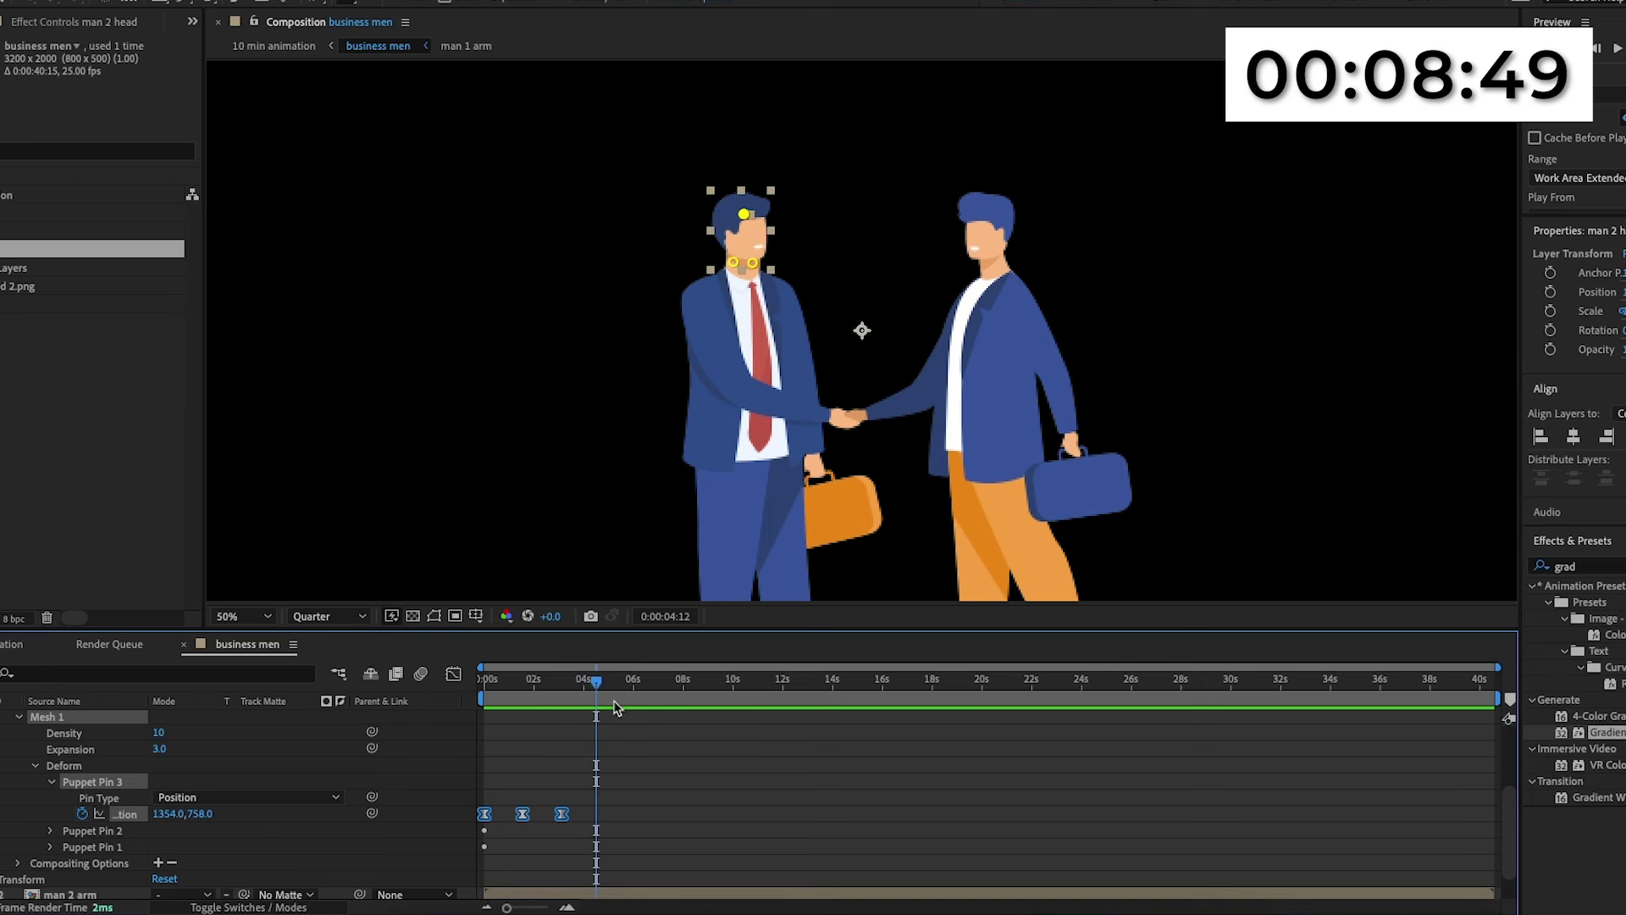
key("j")
left_click(565, 906)
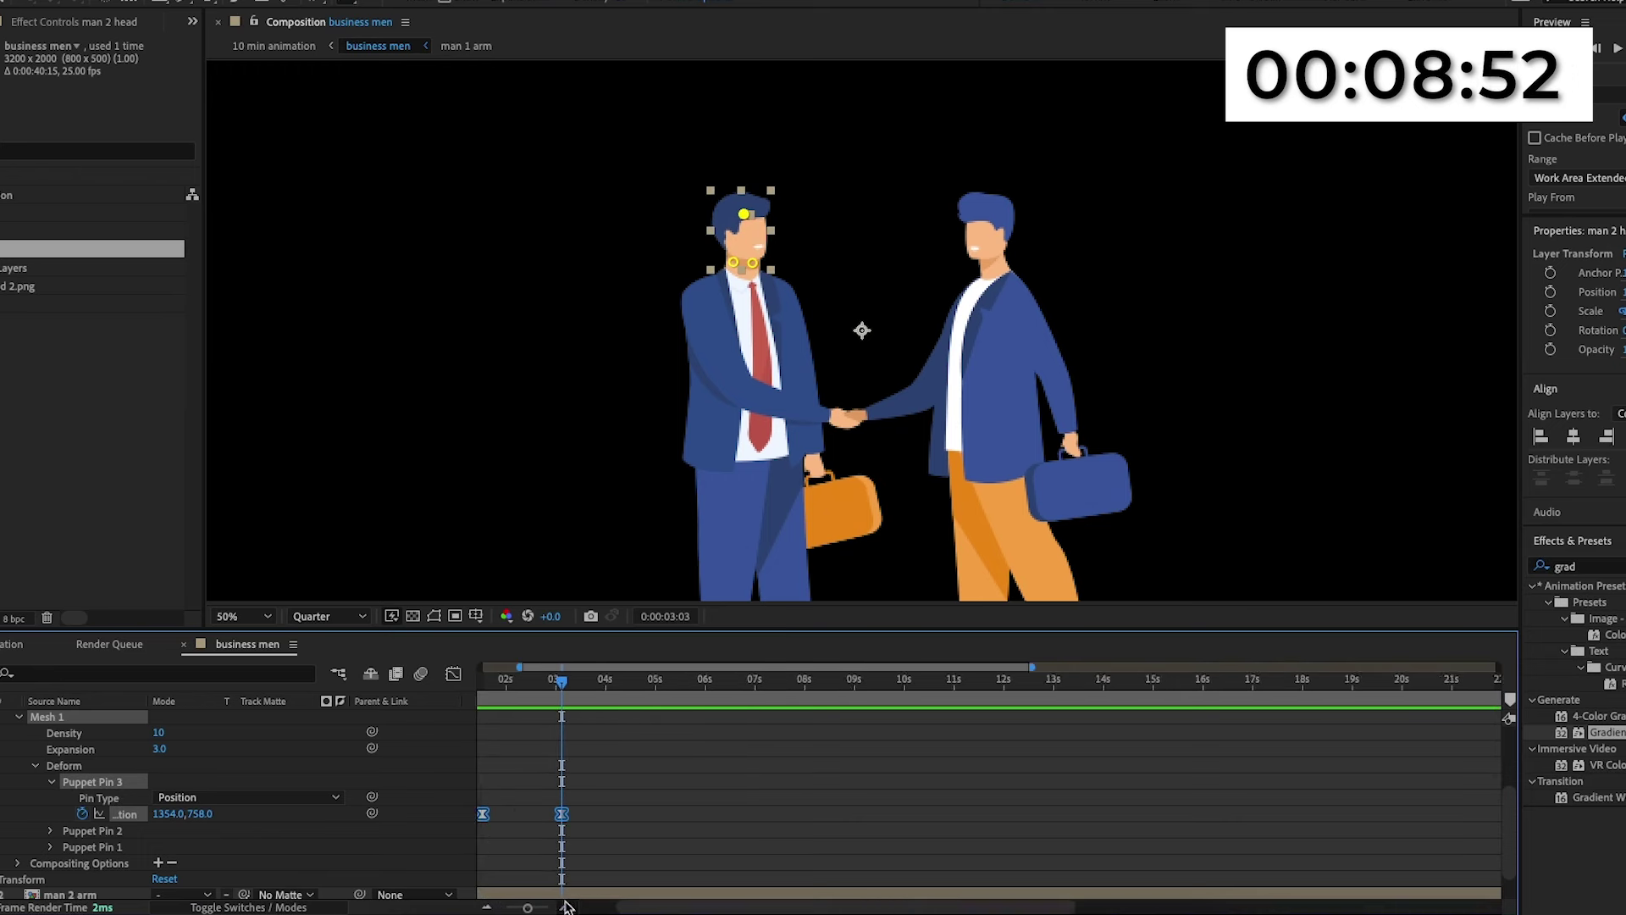
left_click(566, 906)
key("ctrl+v")
key("minus")
key("minus")
Move the playhead to 0:00:06:03 and collapse the "man 2 head" layer's properties.
left_click_drag(562, 686, 635, 690)
scroll(2, 781, "up", 3)
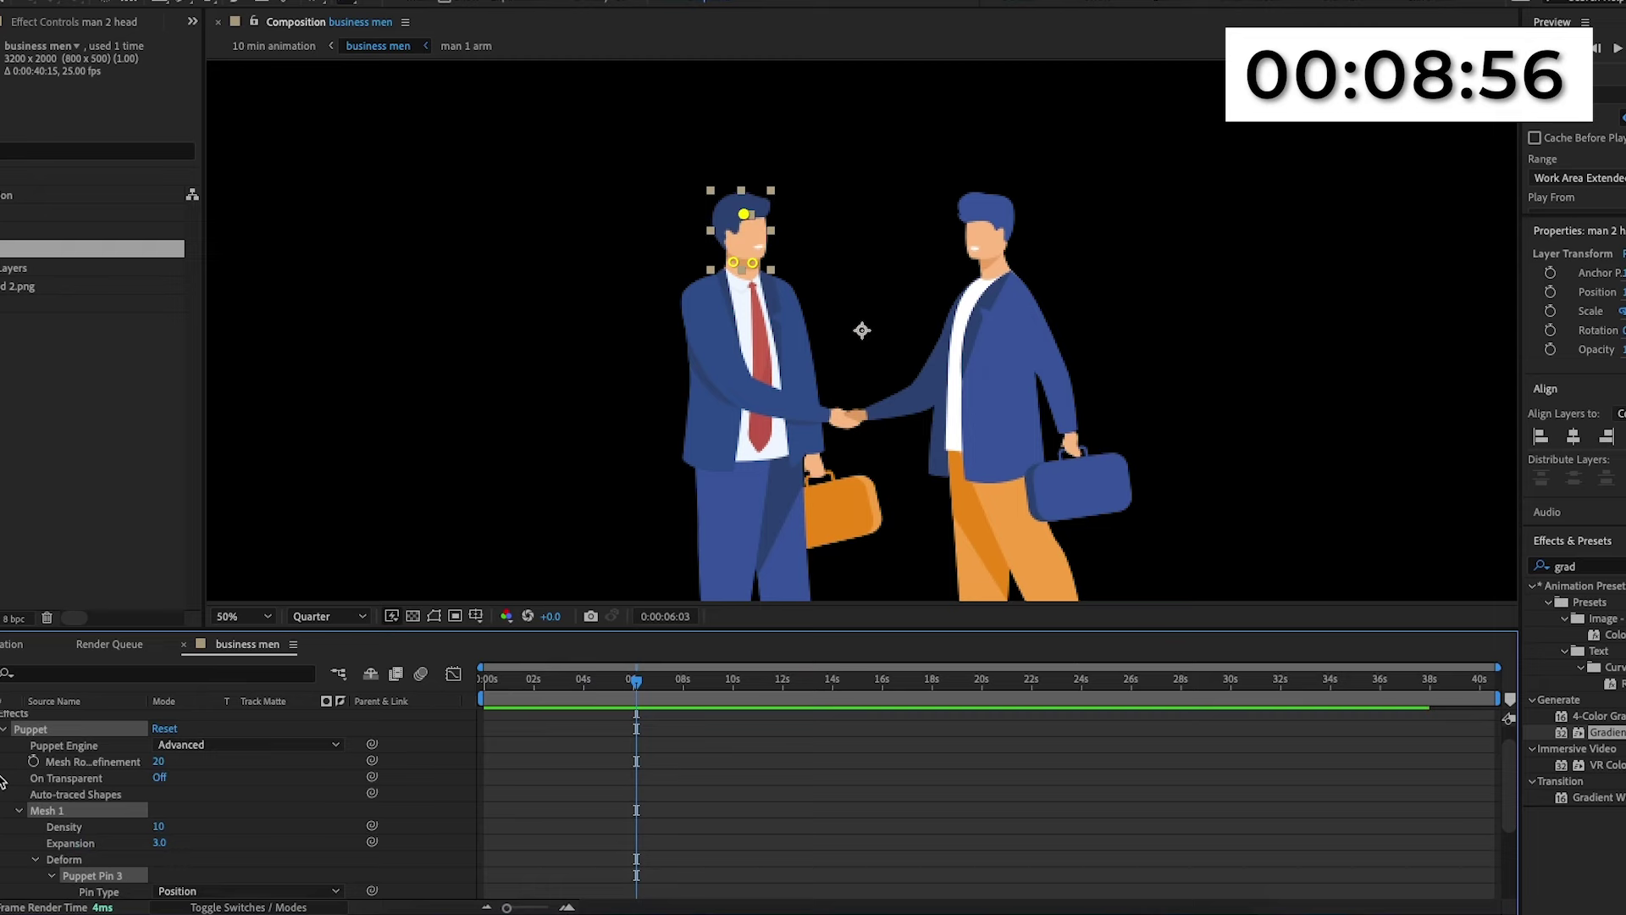
scroll(3, 781, "up", 1)
key("u")
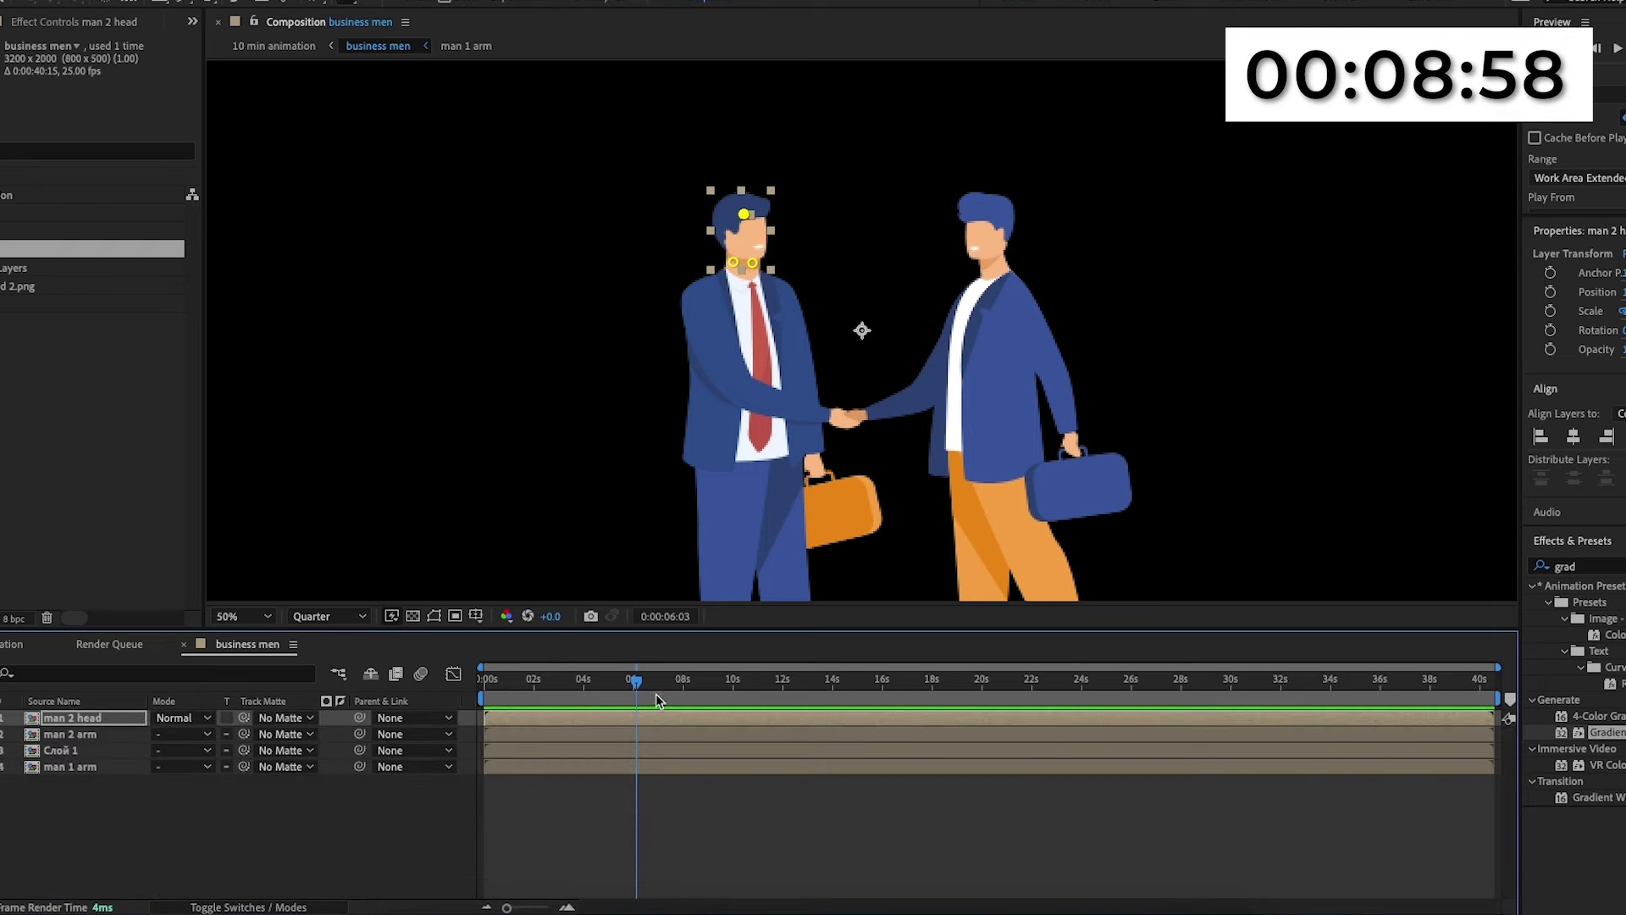
key("u")
key("u")
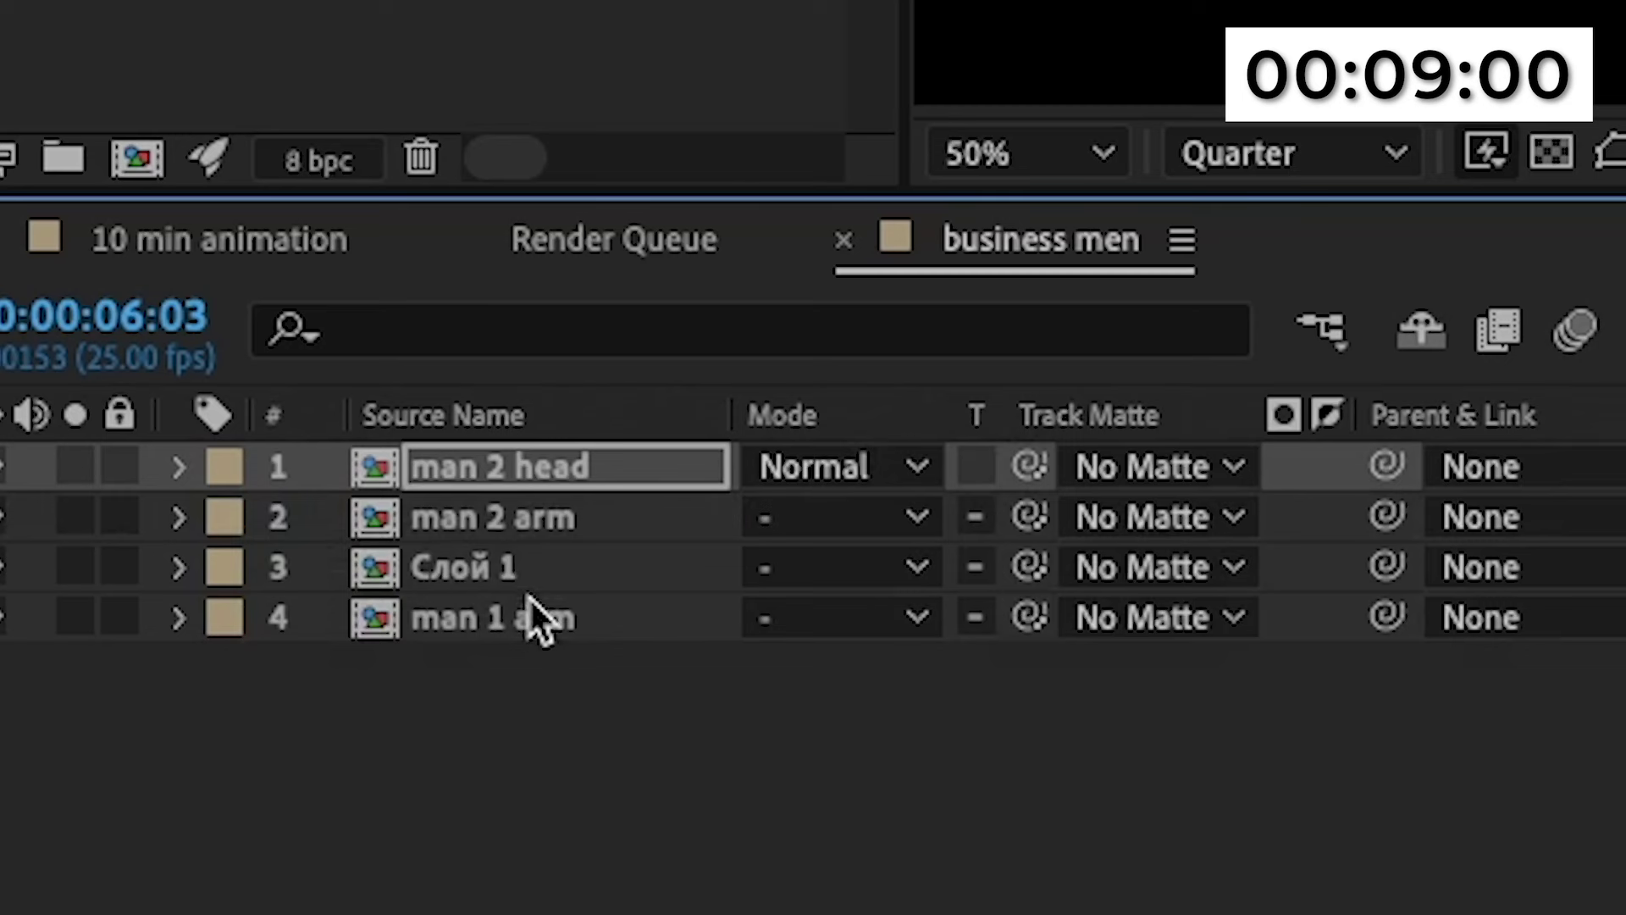
Place puppet pins on the "man 2 arm" layer at time zero: two at the shoulder, one at the elbow and one at the wrist.
left_click(88, 733, "ctrl")
left_click(693, 299)
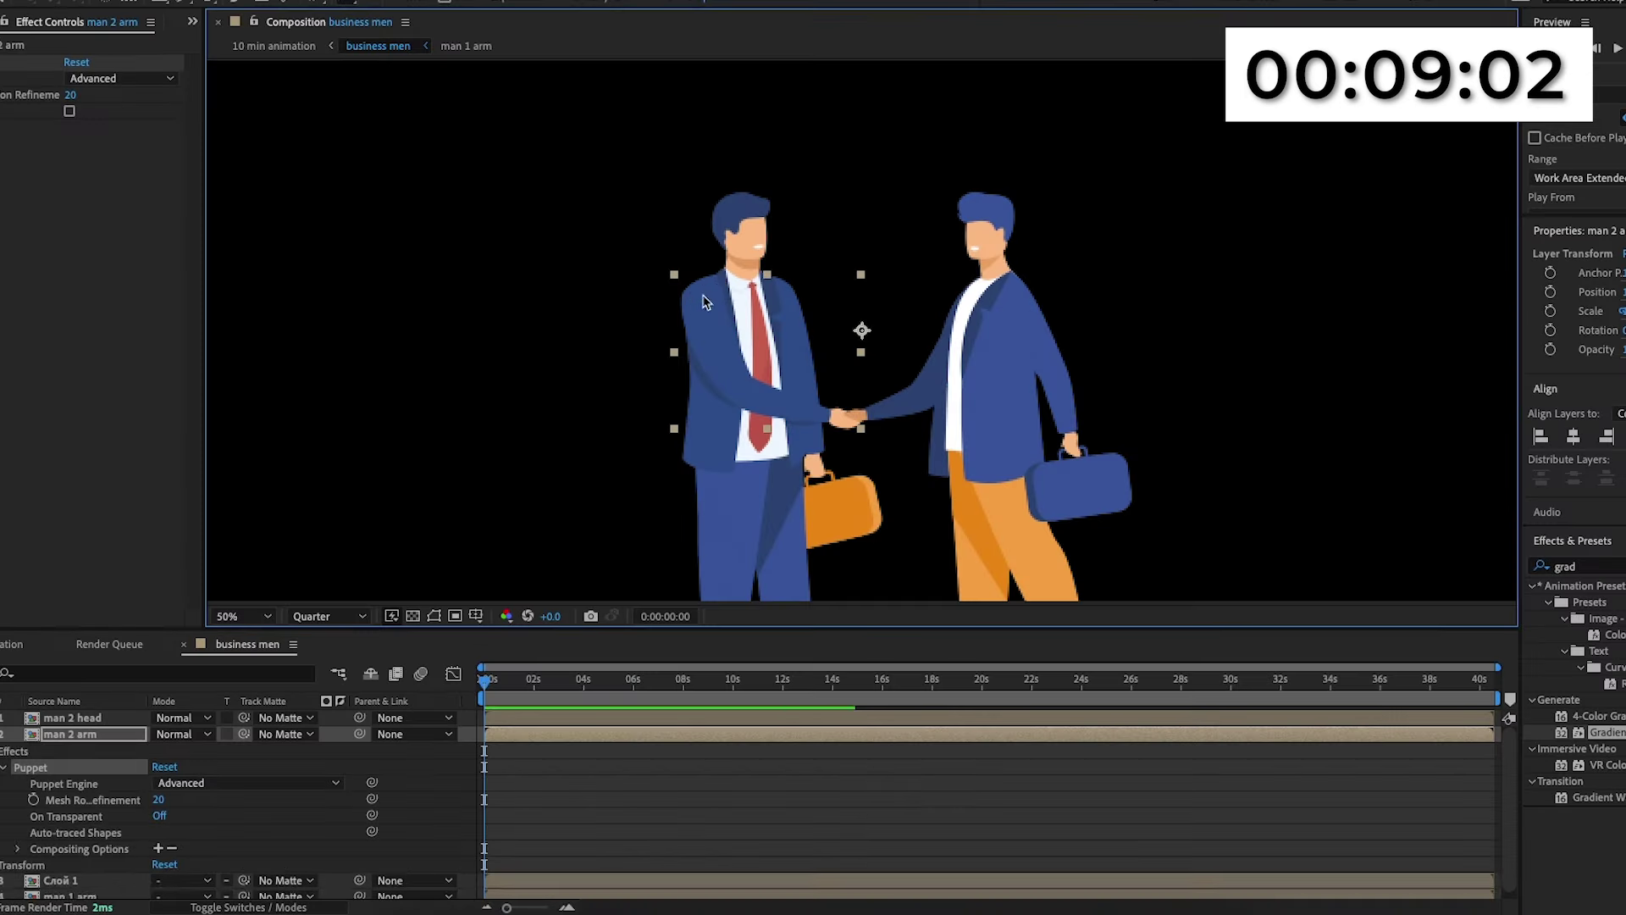
left_click(712, 294)
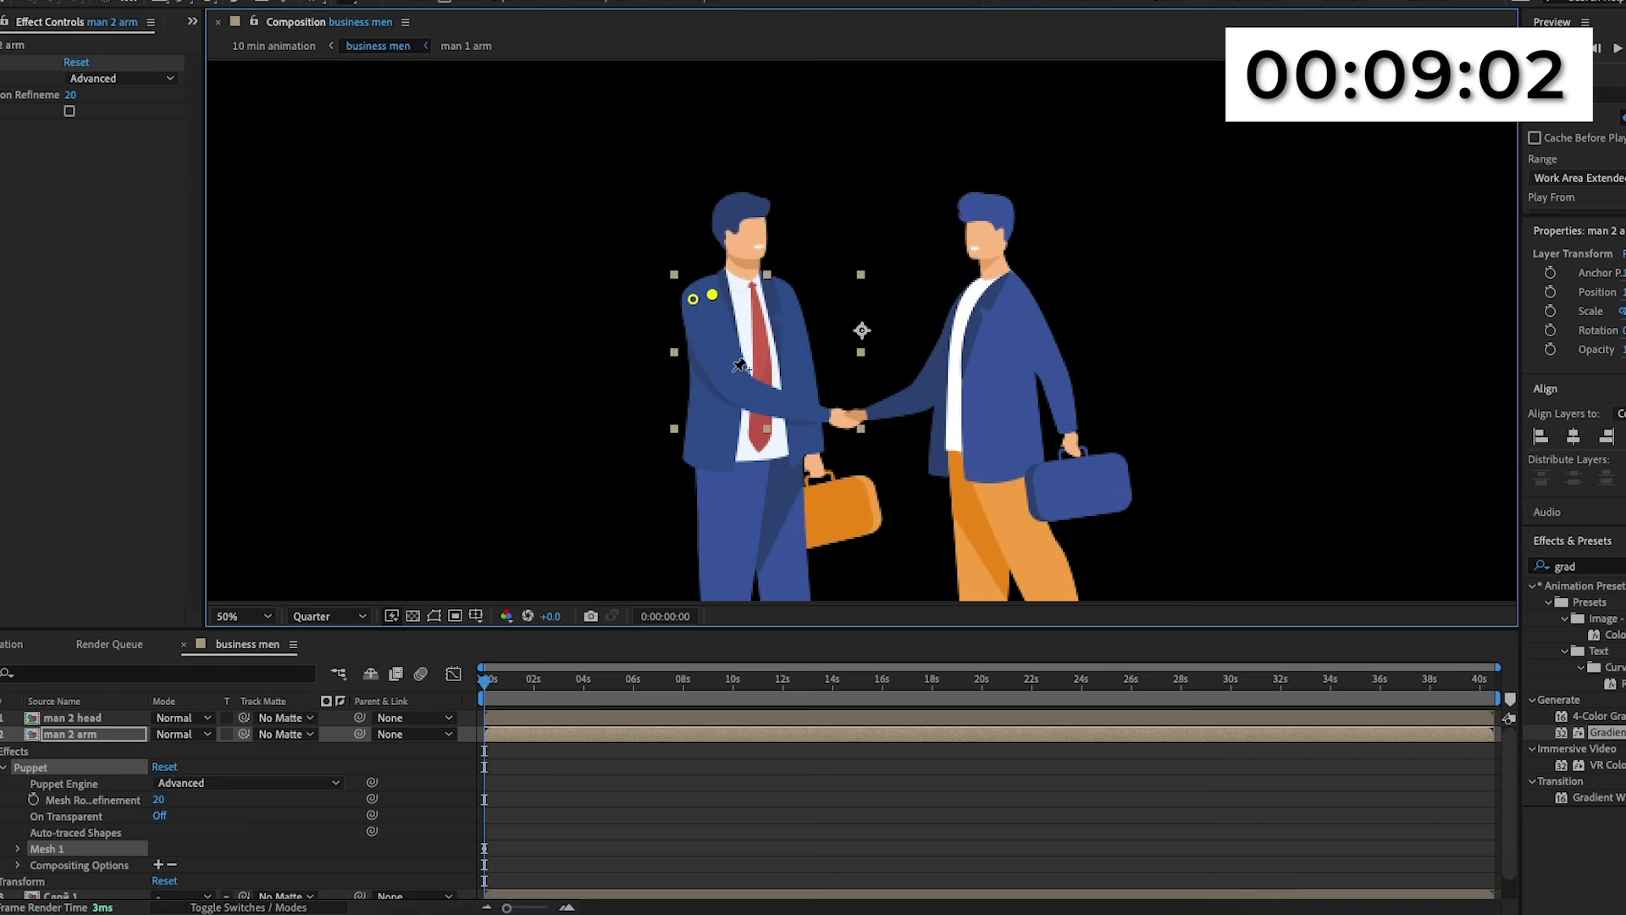
left_click(739, 382)
left_click(833, 416)
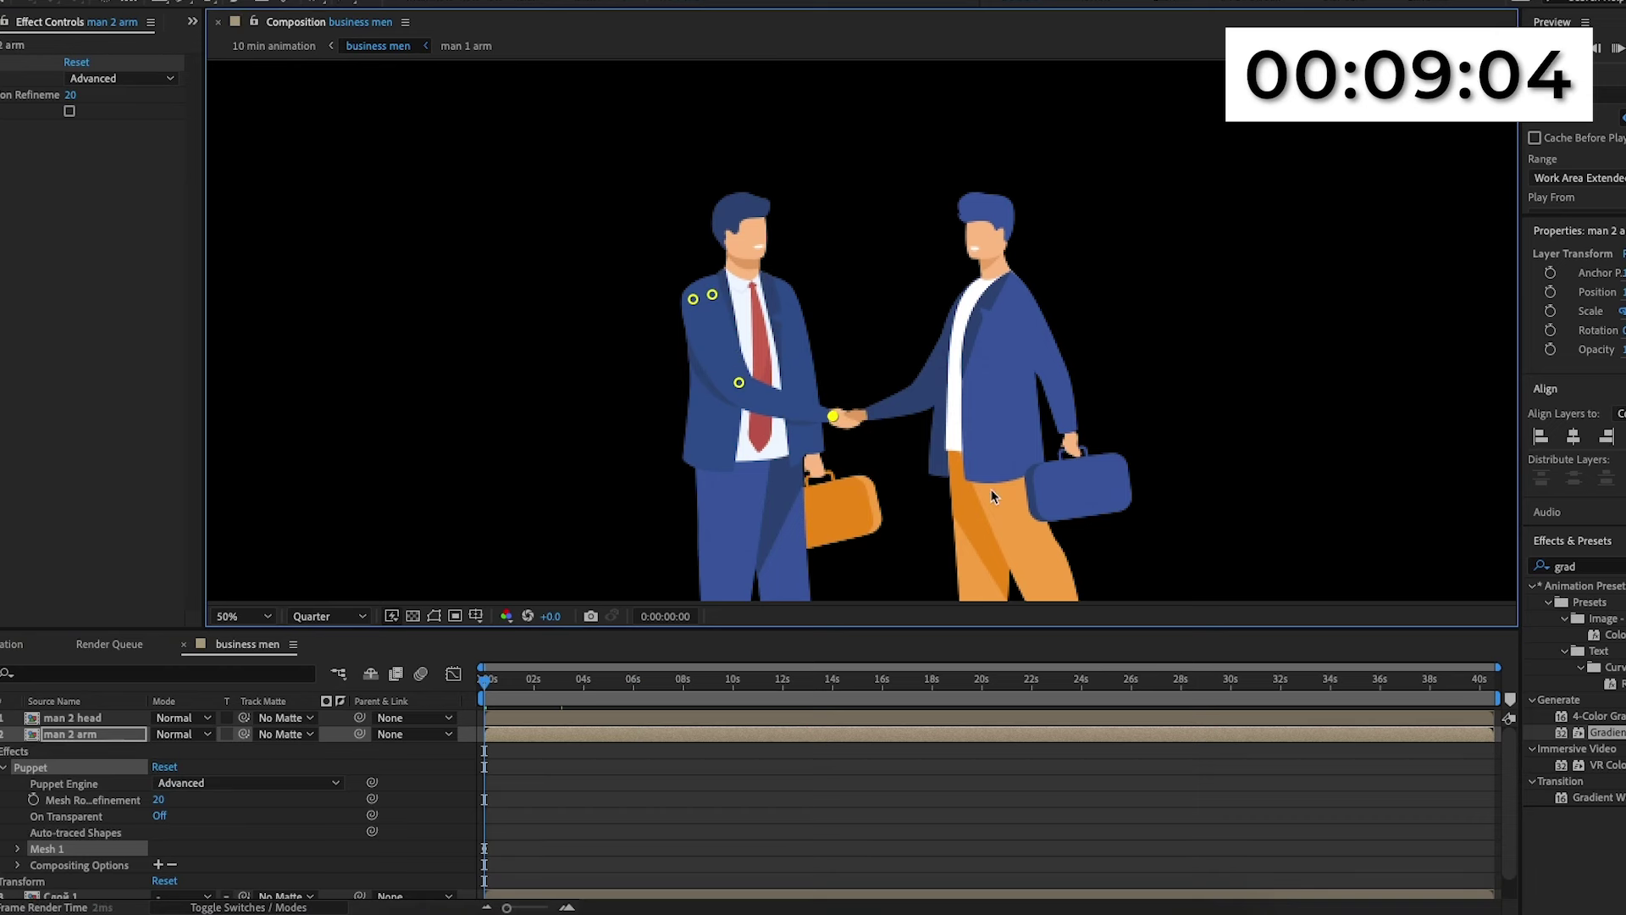
Raise the wrist pin of the "man 2 arm" layer to 1540.0,1144.0 at 0:00:01:16 and expand its position keyframes in the timeline.
key("space")
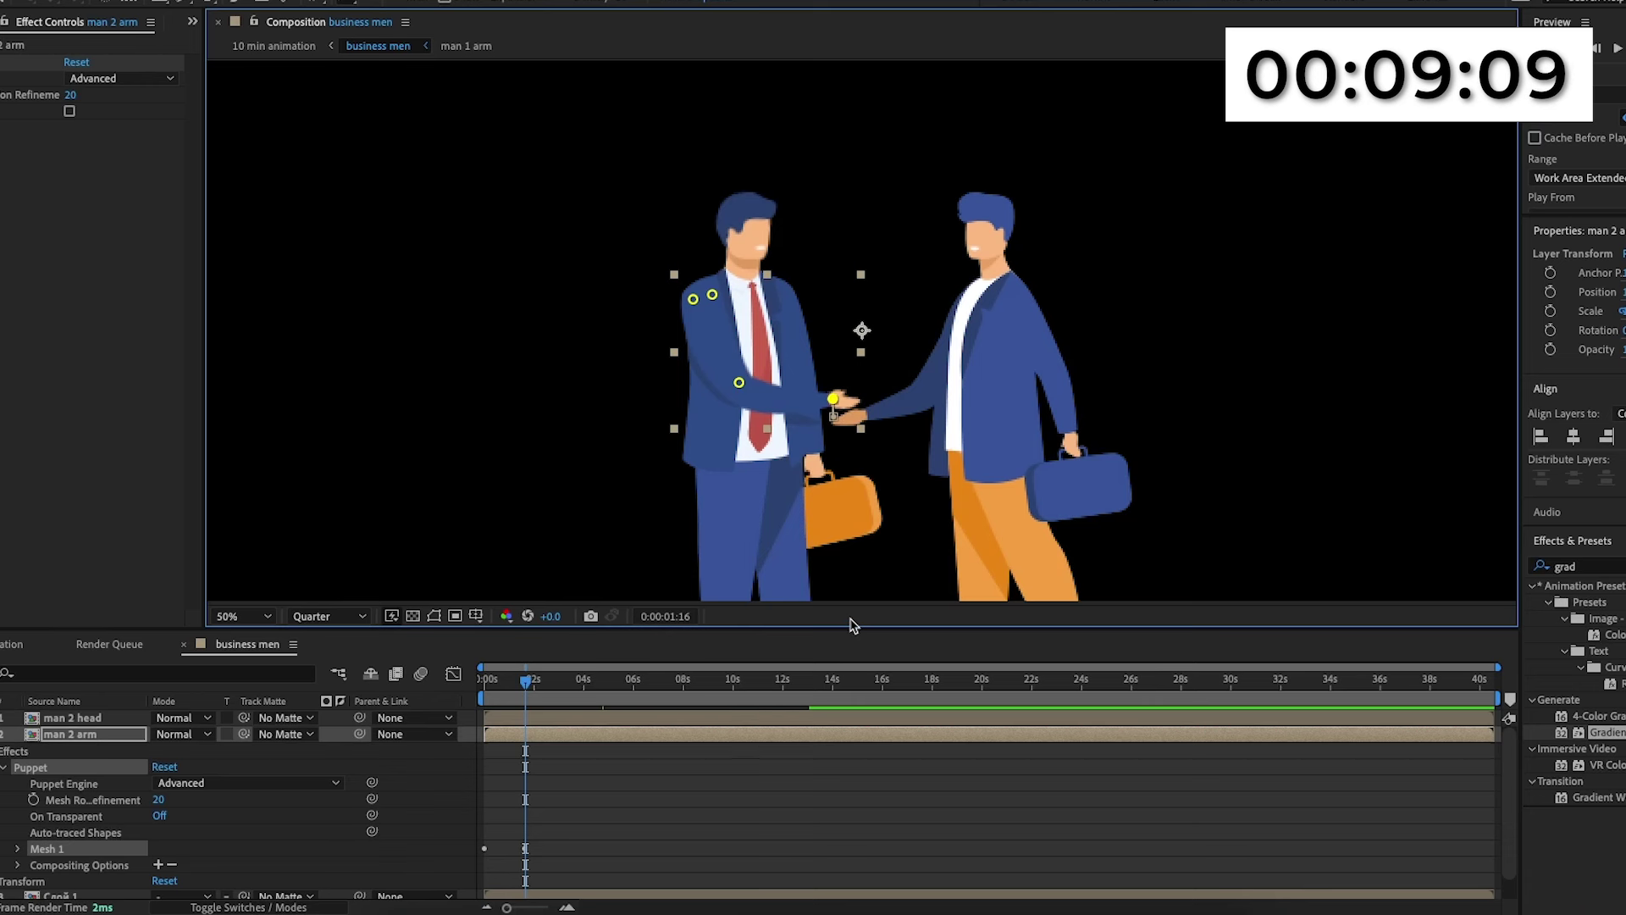
left_click(17, 848)
left_click(34, 877)
left_click(52, 775)
scroll(517, 857, "down", 1)
left_click(569, 907)
left_click(568, 907)
left_click_drag(618, 907, 525, 901)
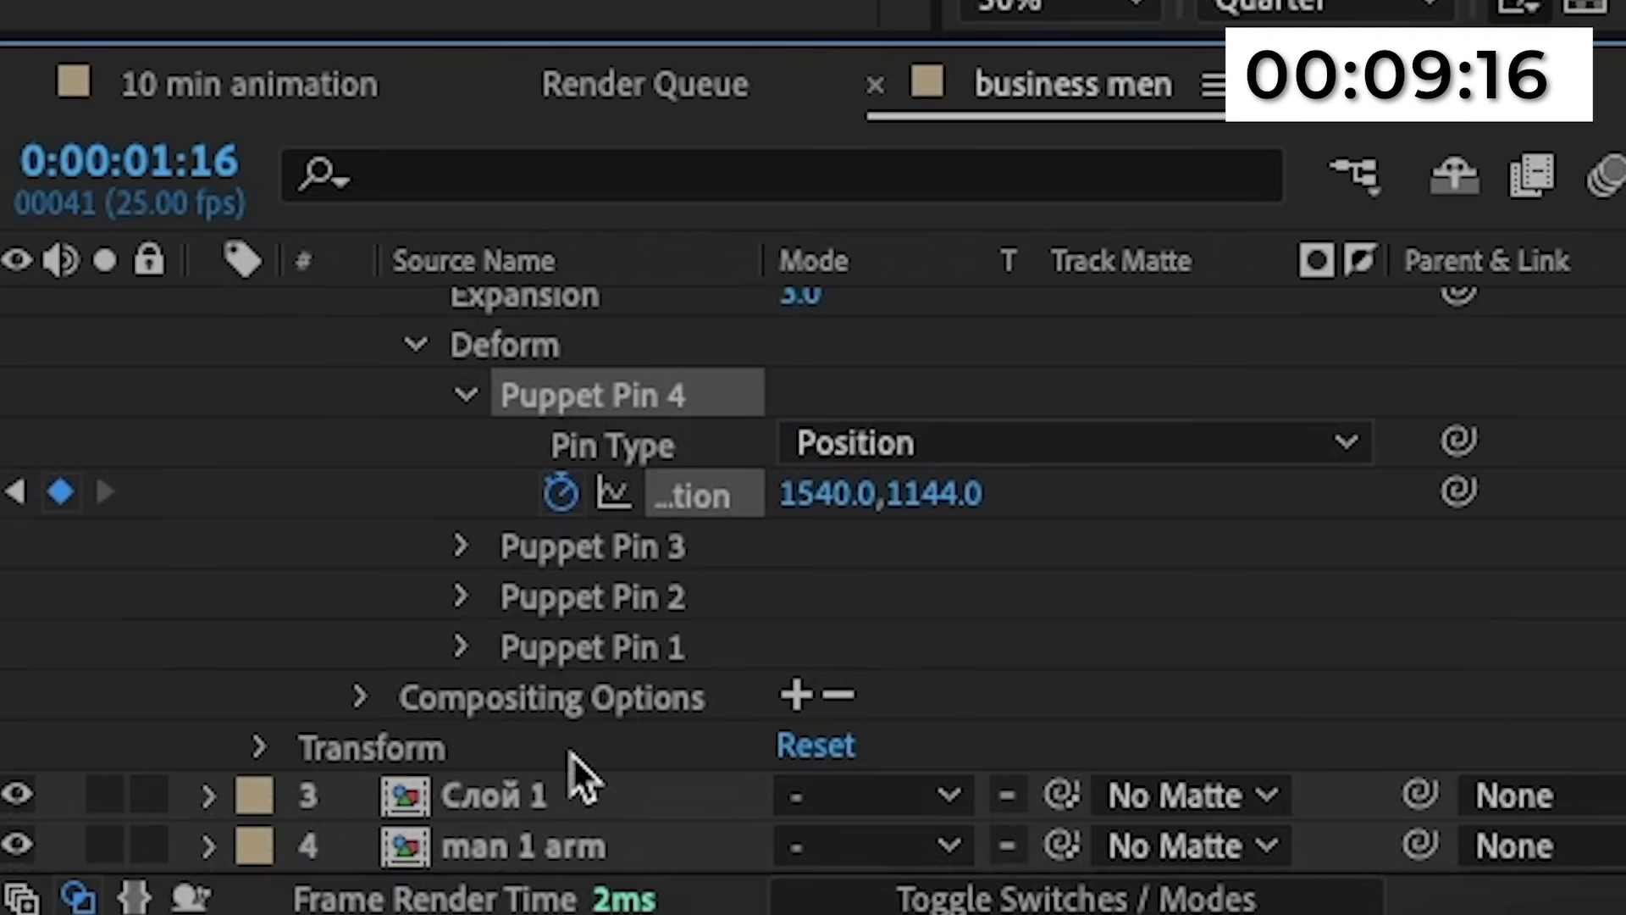
Place puppet pins on the "man 1 arm" layer at time zero: three around the shoulder, one at the elbow and one at the wrist.
left_click(523, 842)
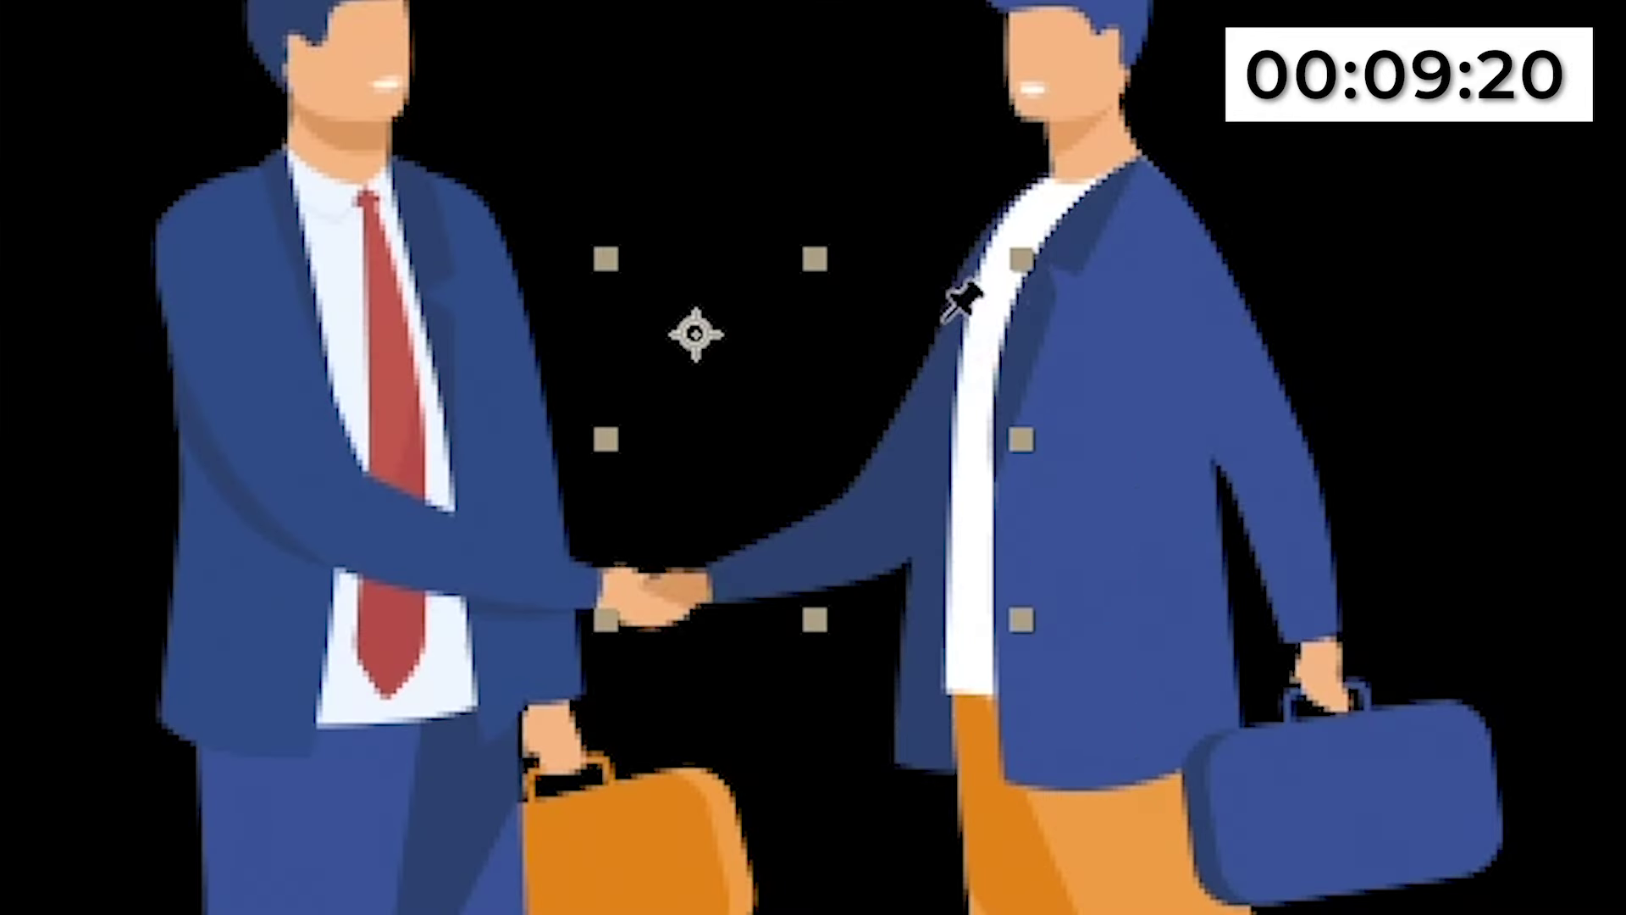
left_click(957, 319)
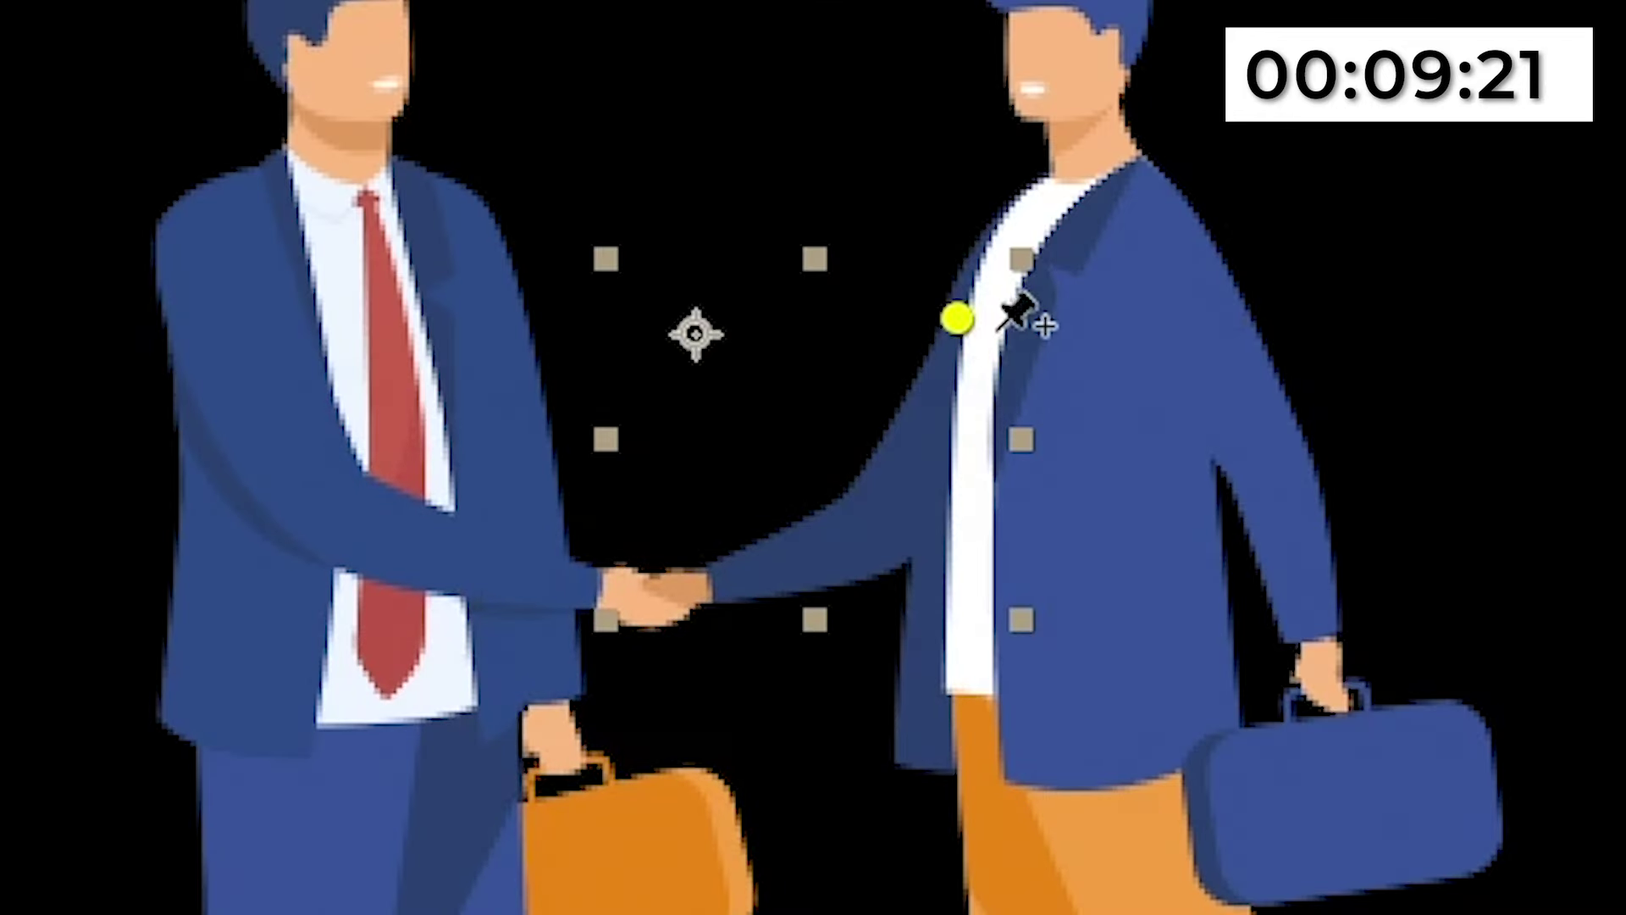
left_click(995, 328)
left_click(962, 269)
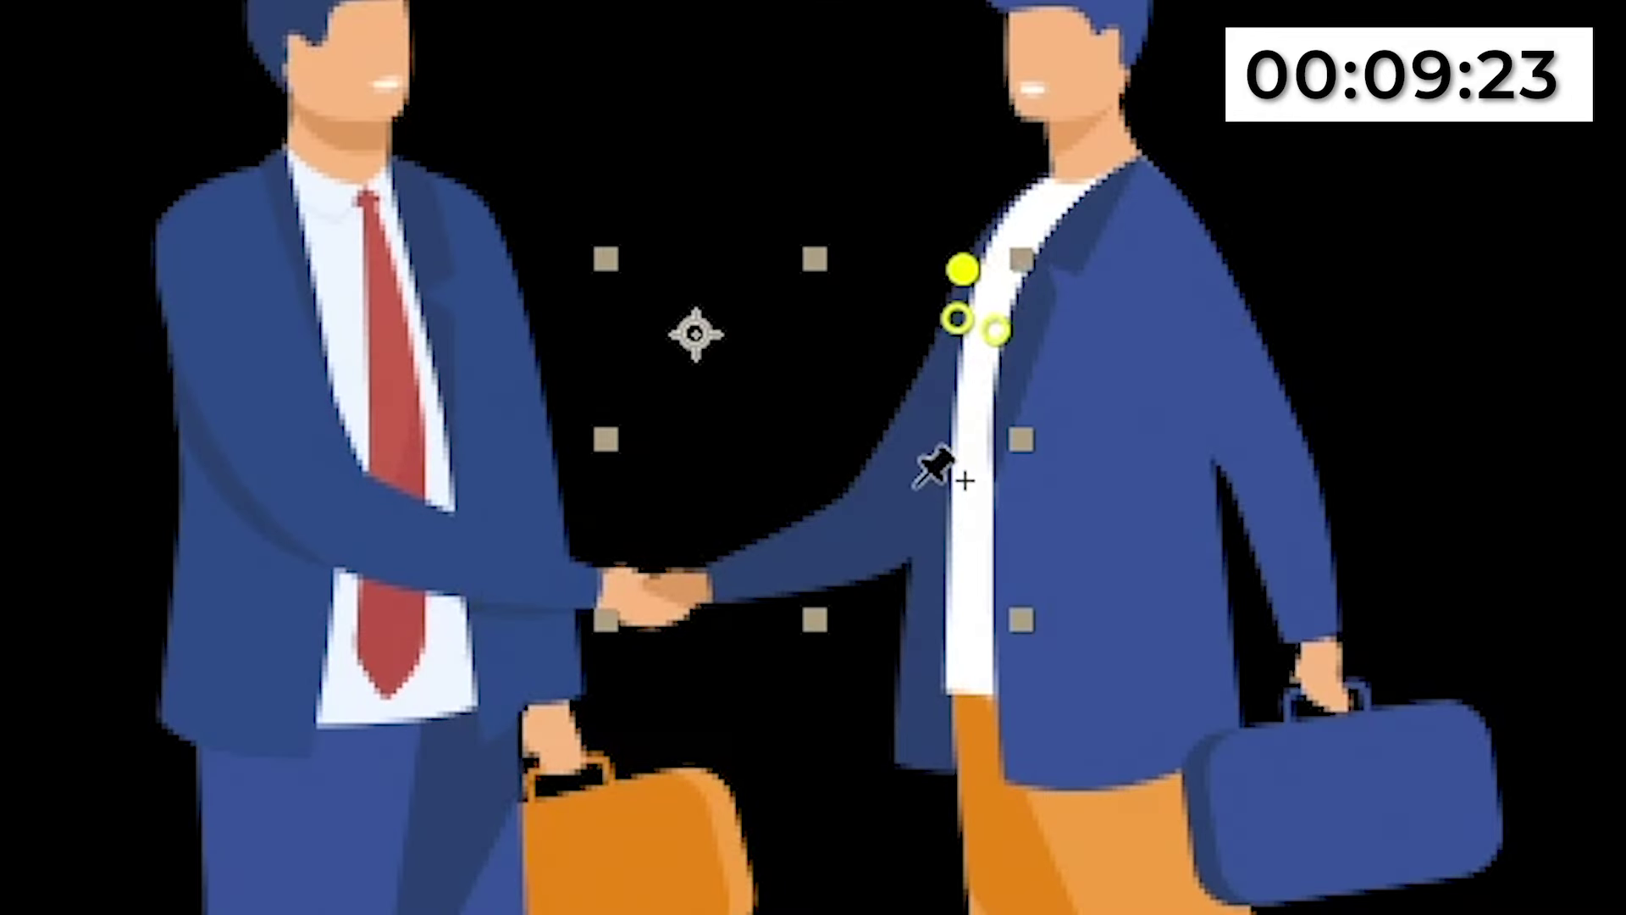
left_click(891, 505)
left_click(673, 589)
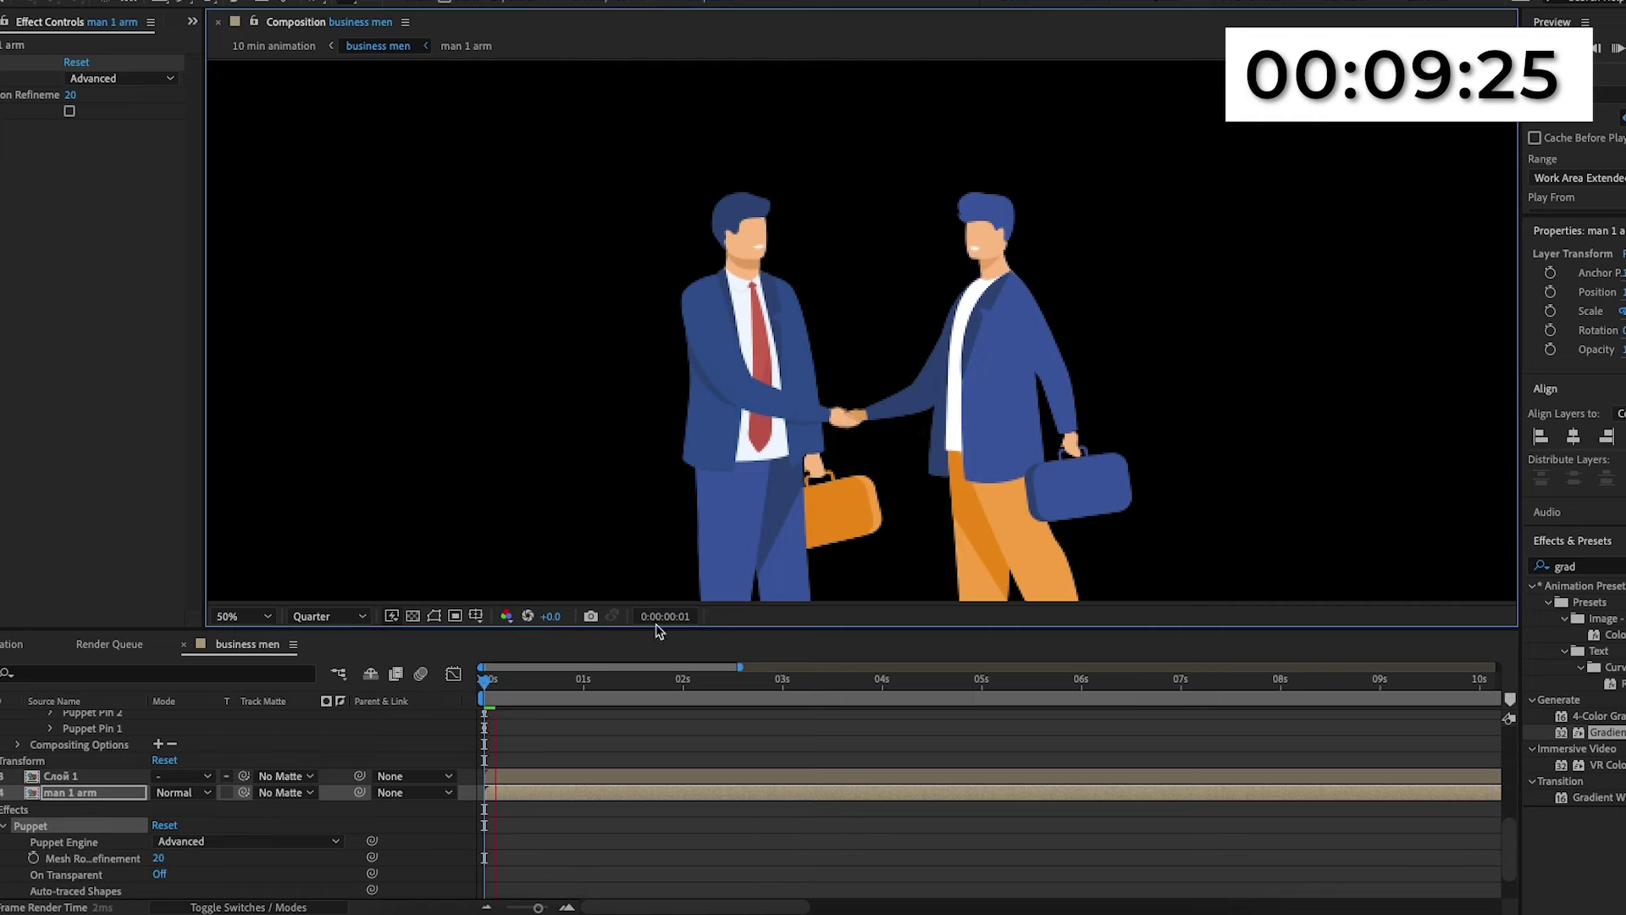
Raise the wrist pin of the "man 1 arm" layer at 0:00:01:16 to match the other man's hand, and preview the handshake from the start.
scroll(664, 774, "up", 6)
key("space")
scroll(678, 805, "down", 2)
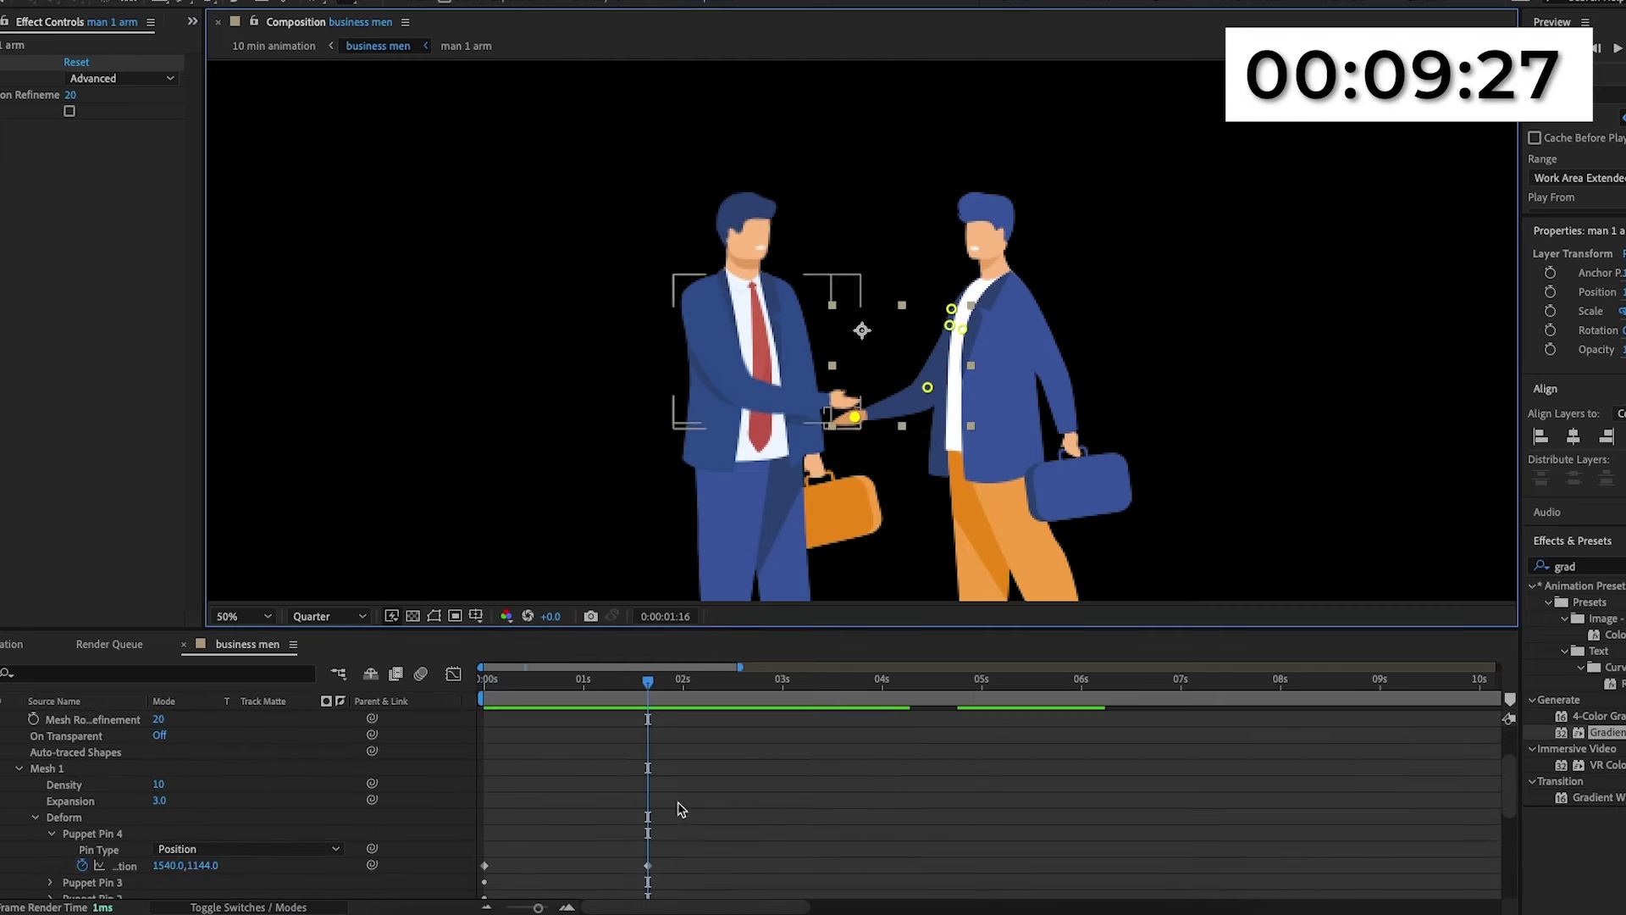
scroll(686, 821, "down", 3)
scroll(685, 820, "down", 1)
left_click_drag(853, 414, 795, 373)
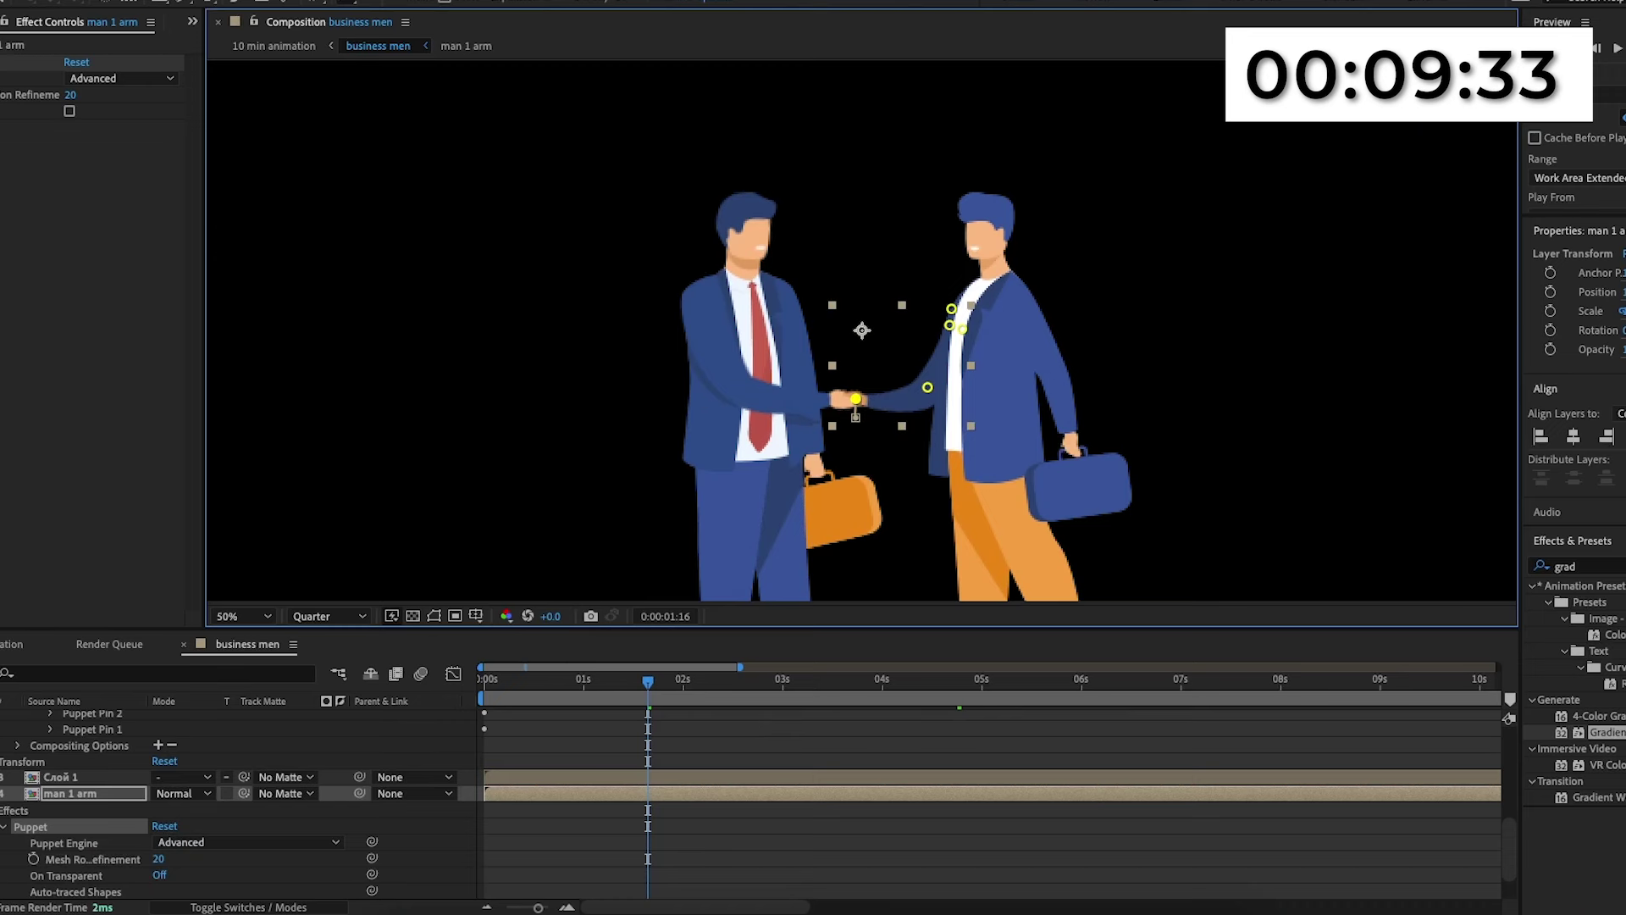
left_click(34, 136)
left_click(423, 223)
left_click_drag(648, 681, 361, 658)
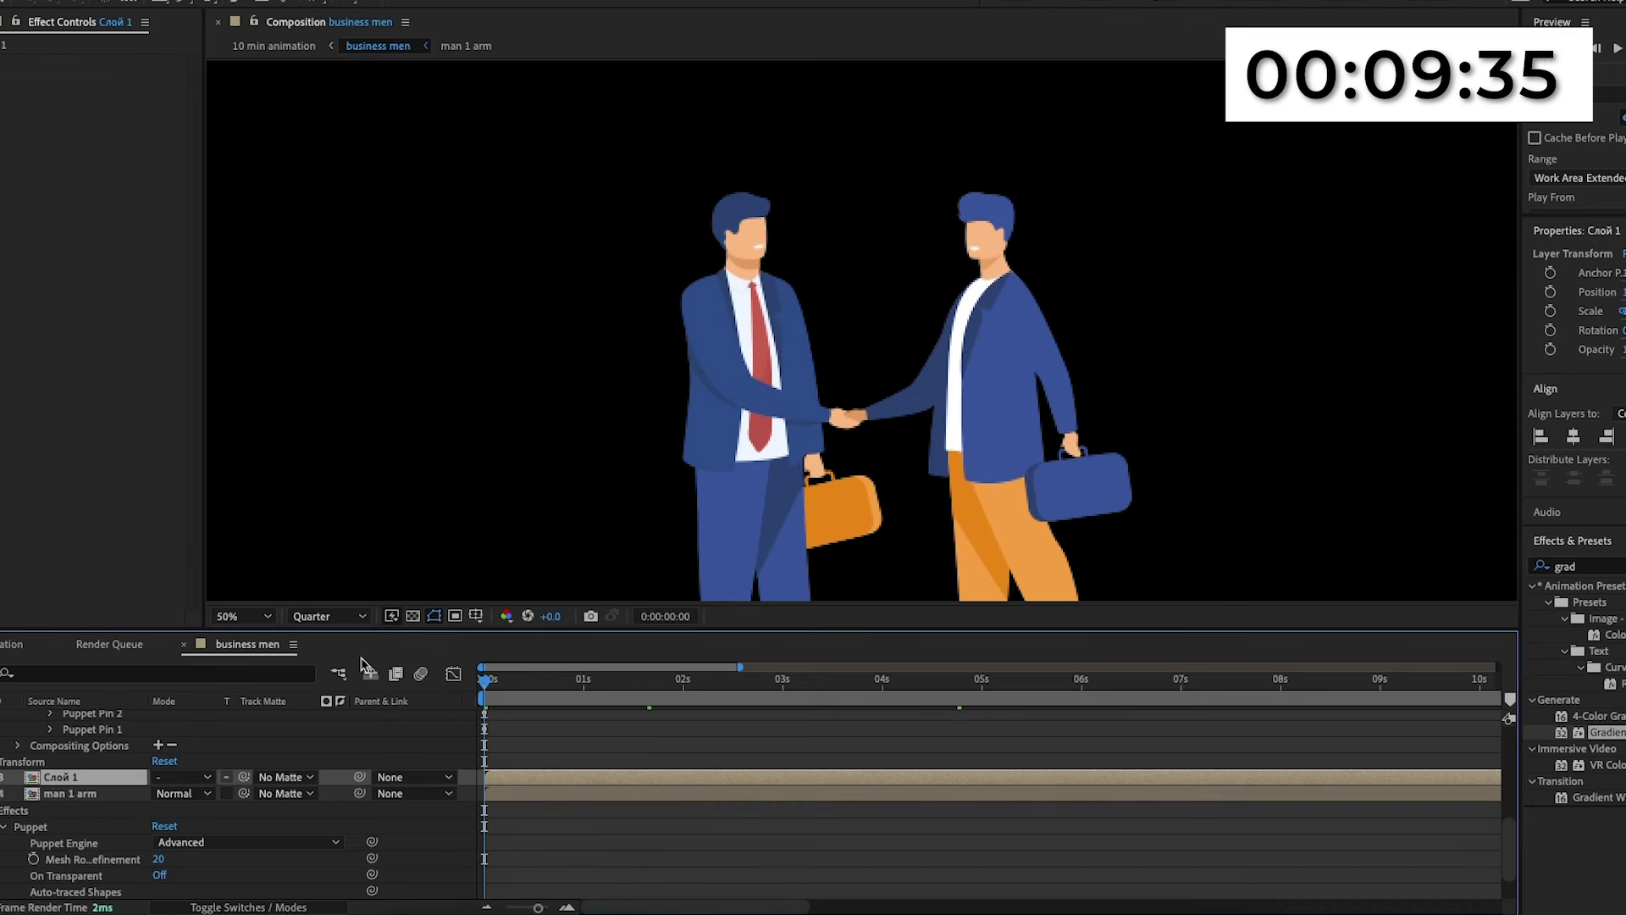
key("space")
key("space")
Expand the wrist pins of the "man 2 arm" and "man 1 arm" layers and apply Easy Ease to both position keyframes of each.
scroll(656, 800, "up", 2)
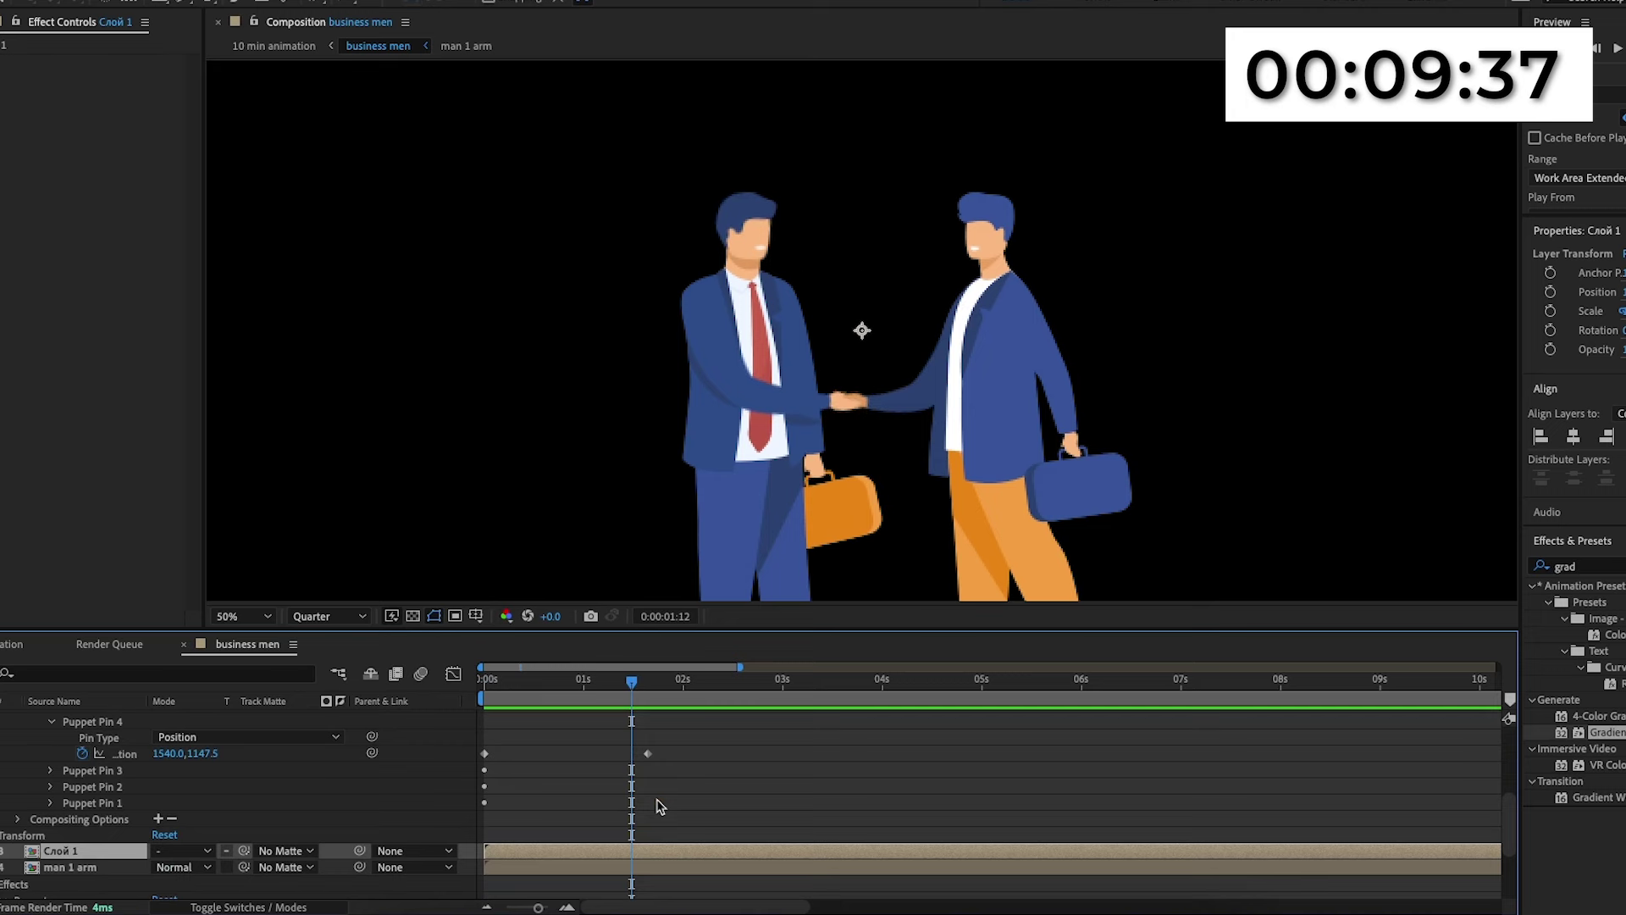
scroll(660, 805, "up", 1)
left_click_drag(674, 765, 482, 766)
left_click_drag(478, 770, 477, 770)
scroll(733, 811, "down", 3)
left_click_drag(665, 840, 516, 865)
left_click(18, 858)
scroll(26, 857, "down", 1)
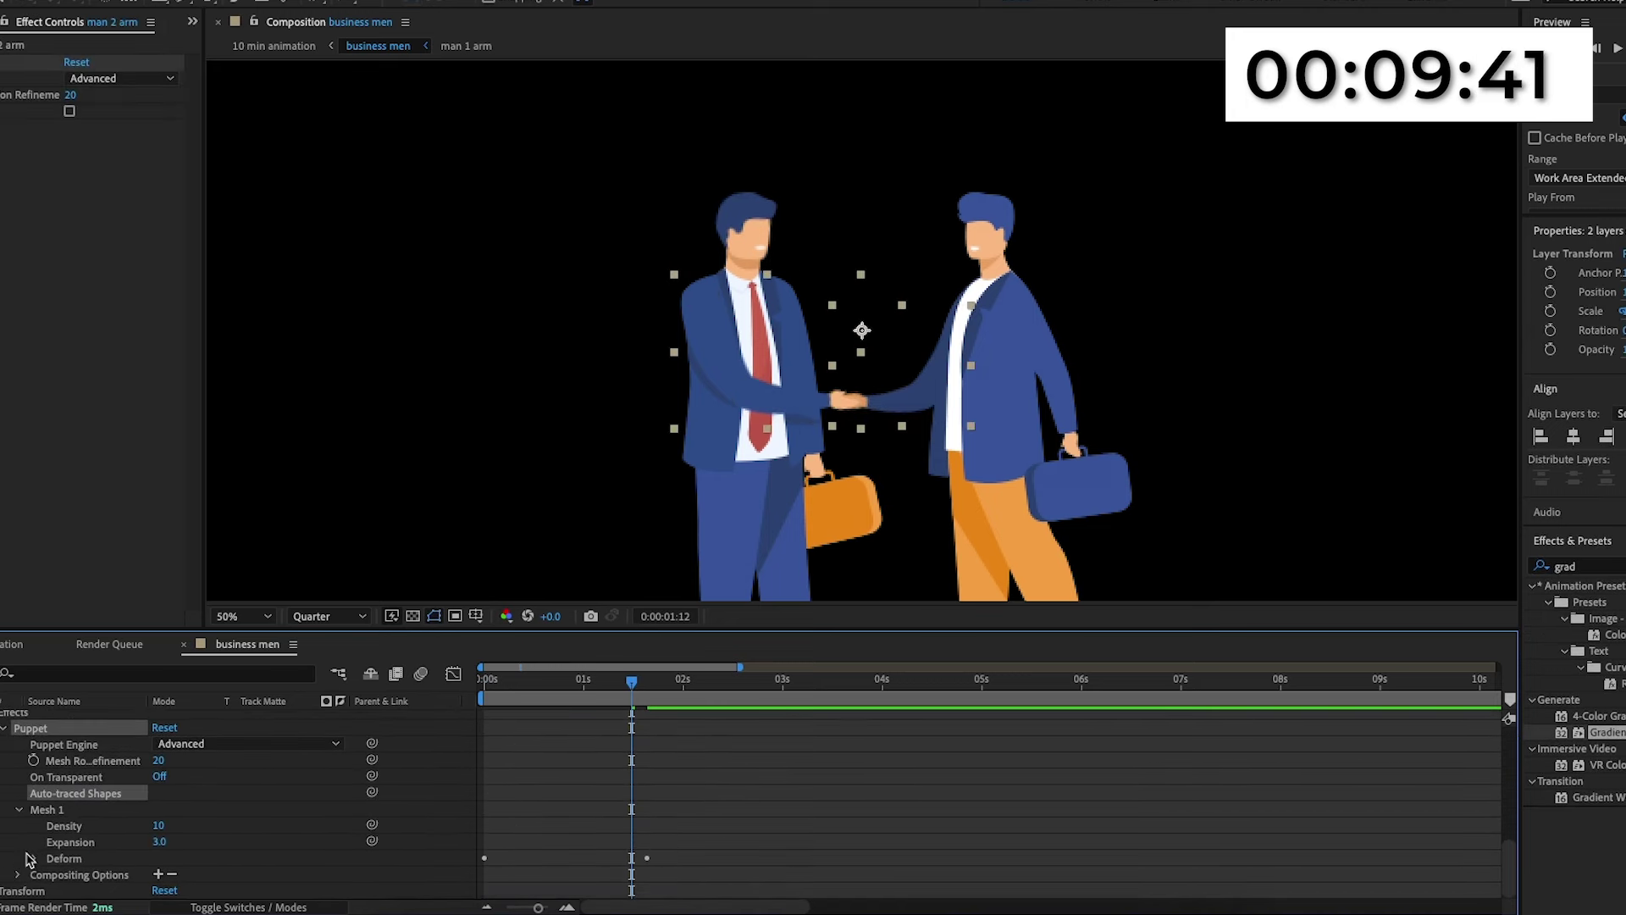
left_click(34, 858)
scroll(36, 858, "down", 2)
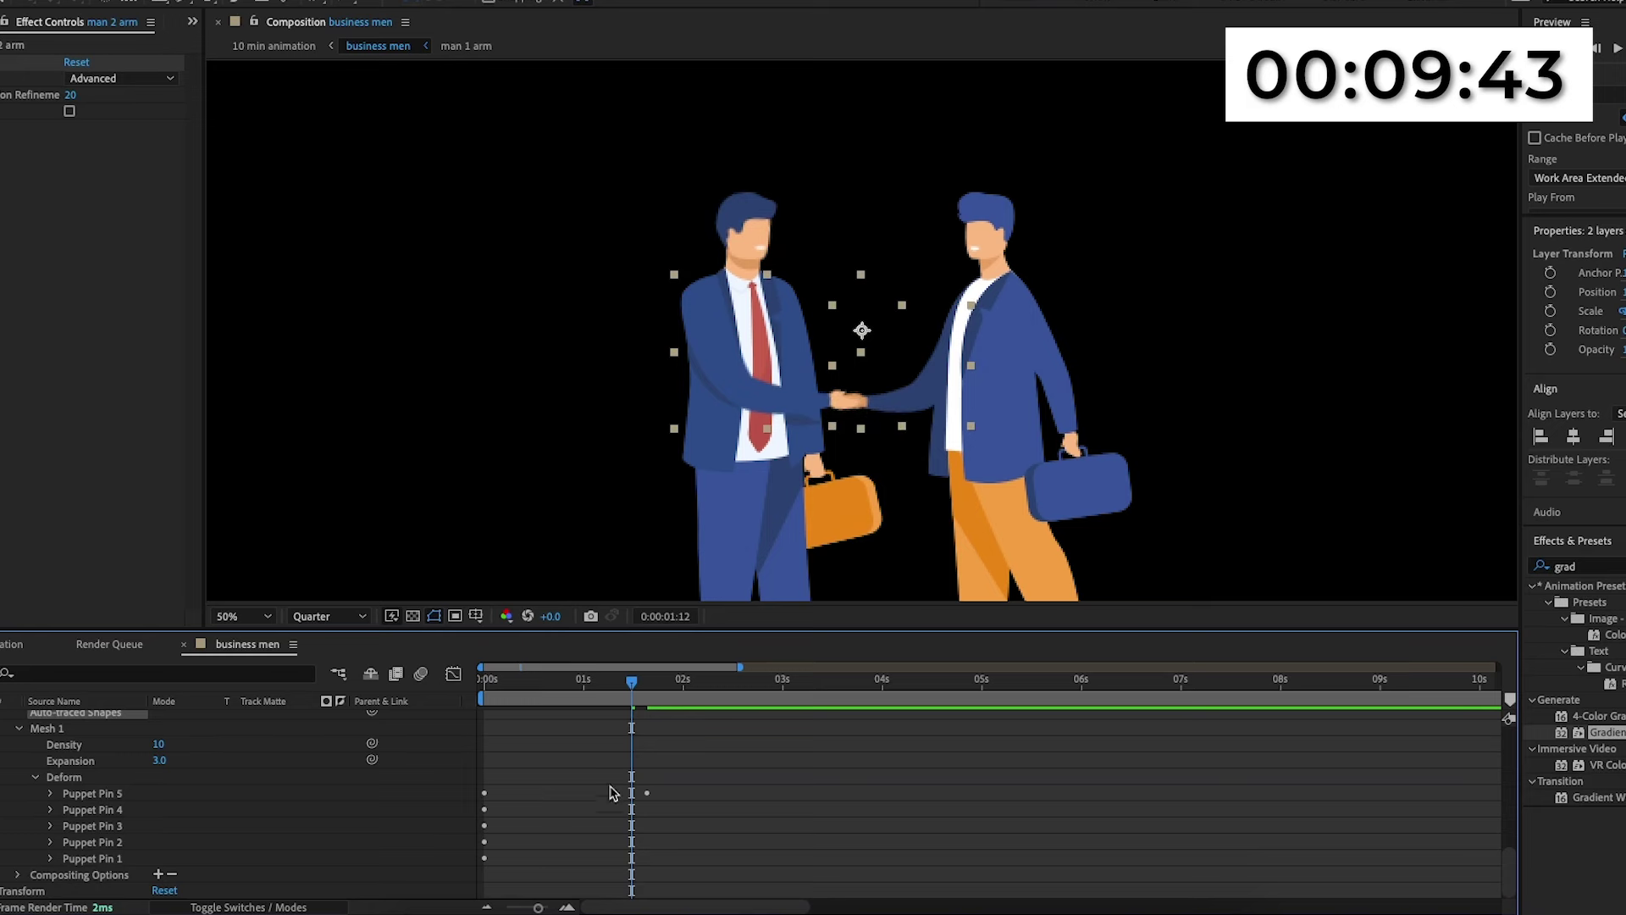
left_click(50, 792)
left_click_drag(703, 813, 483, 827)
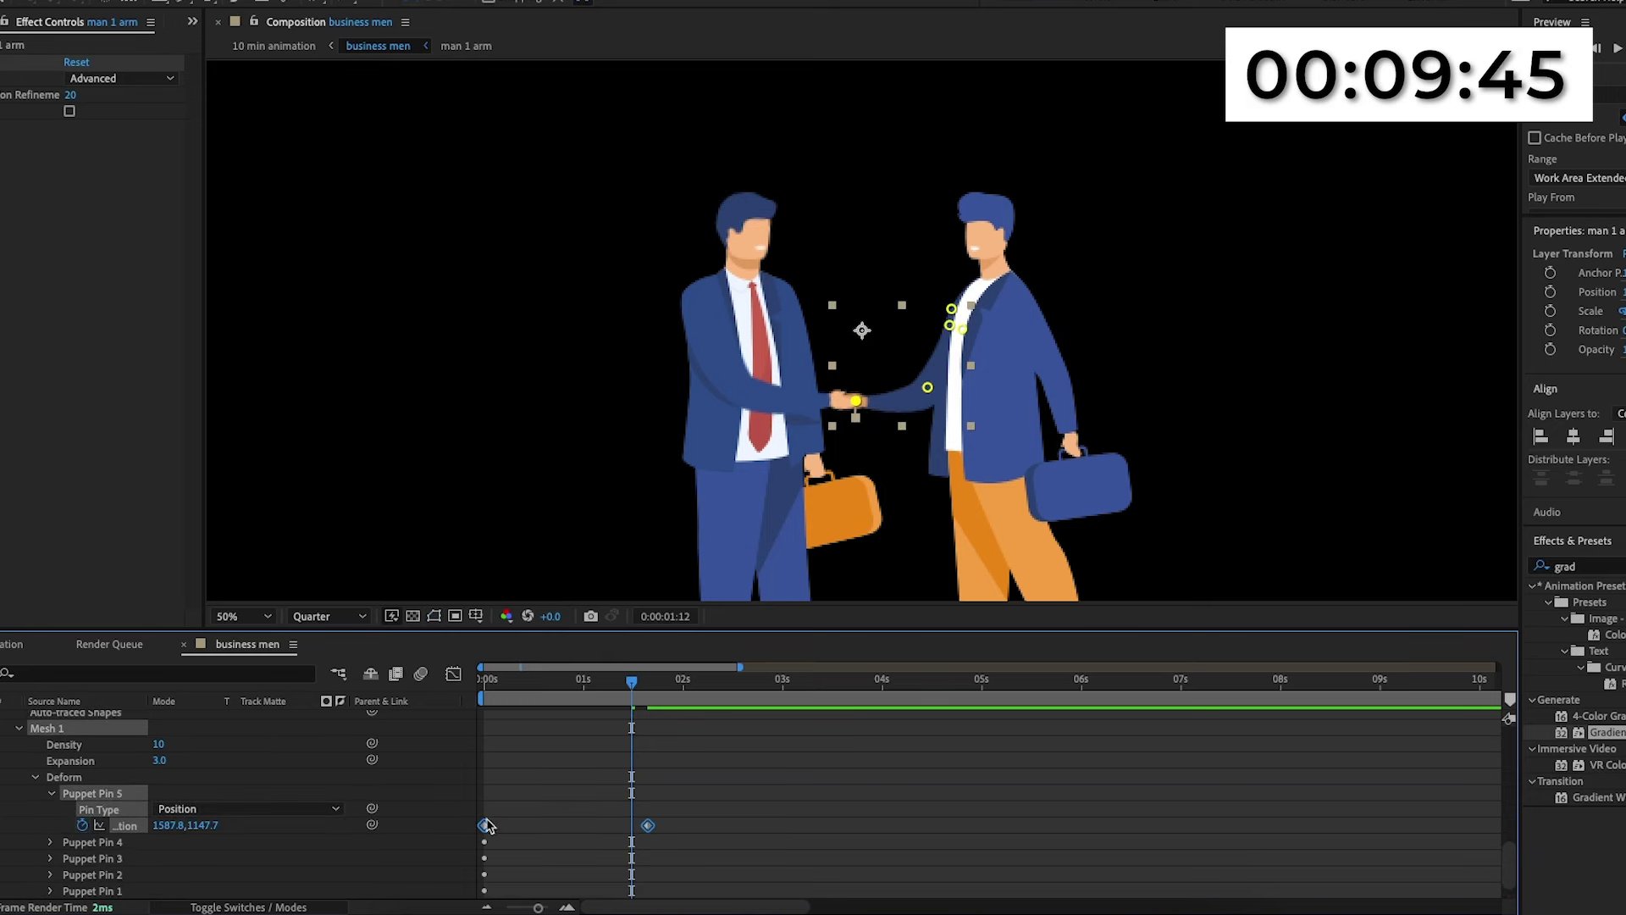
key("k")
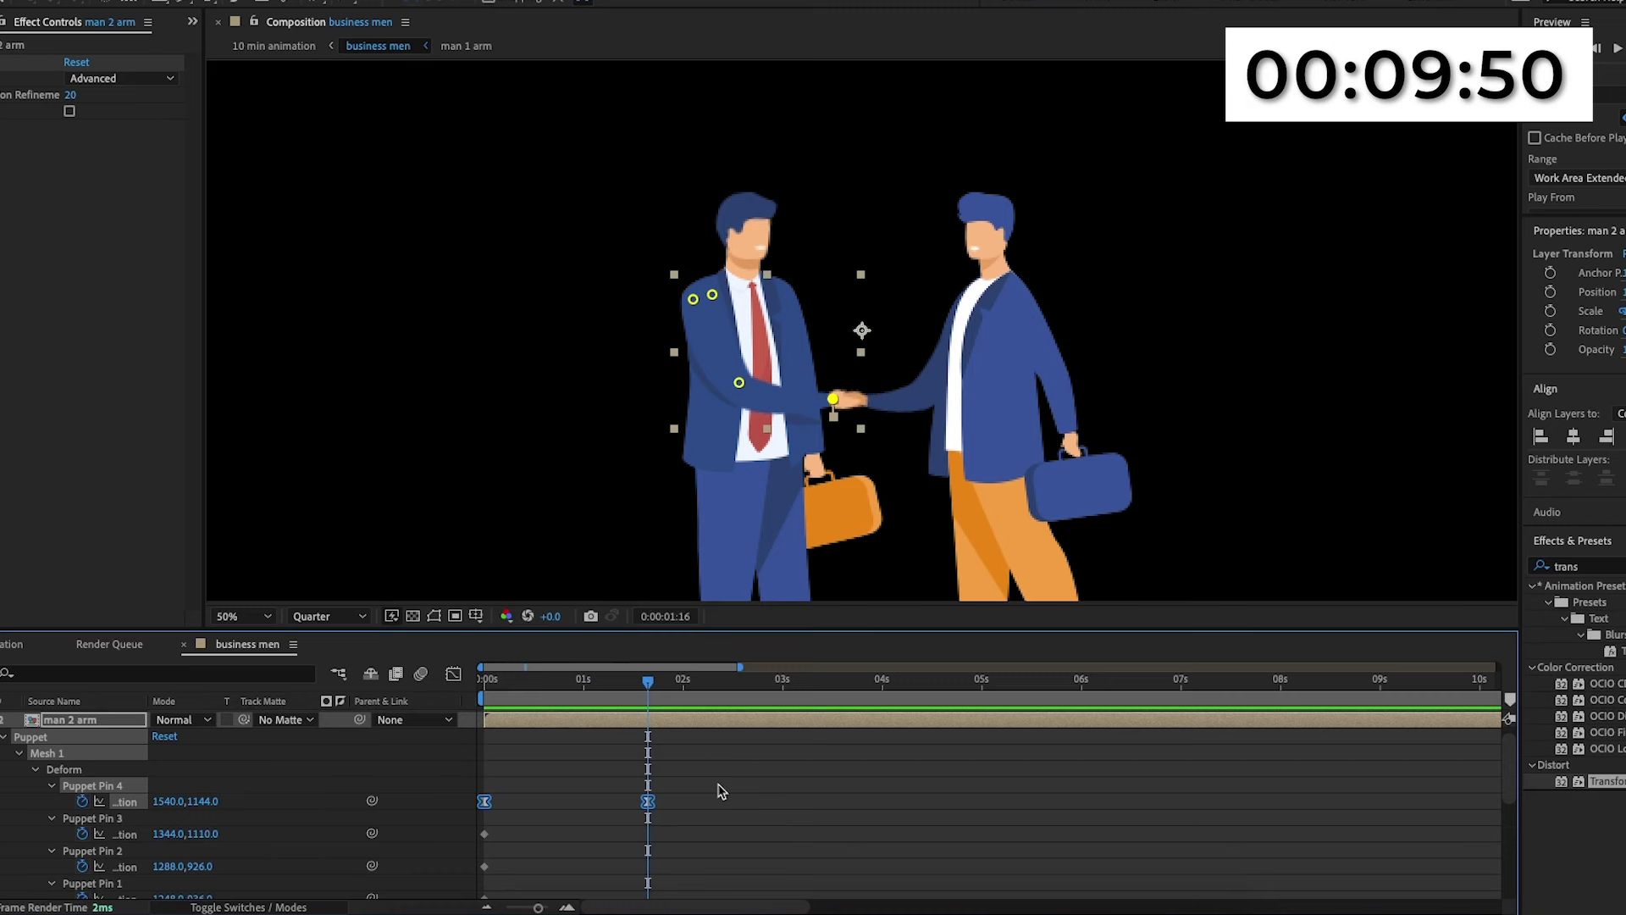
Copy the first position keyframe of the "man 2 arm" wrist pin to 0:00:03:05.
left_click(700, 756)
left_click_drag(722, 704, 800, 711)
scroll(818, 784, "down", 2)
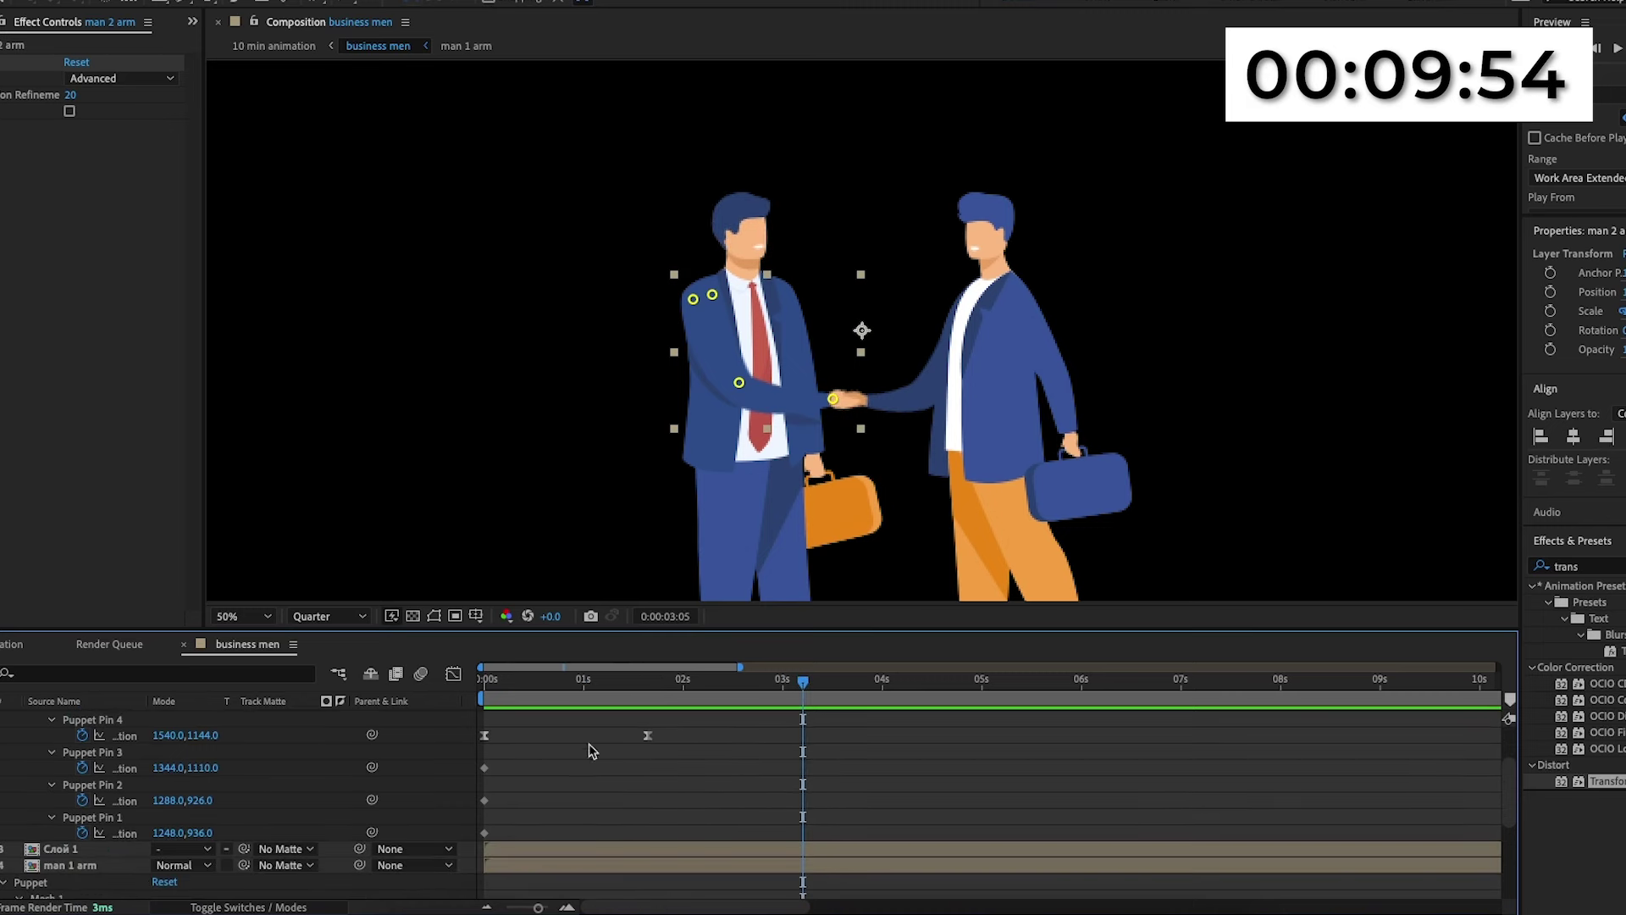
left_click(491, 744)
left_click(485, 736)
key("ctrl+c")
key("ctrl+v")
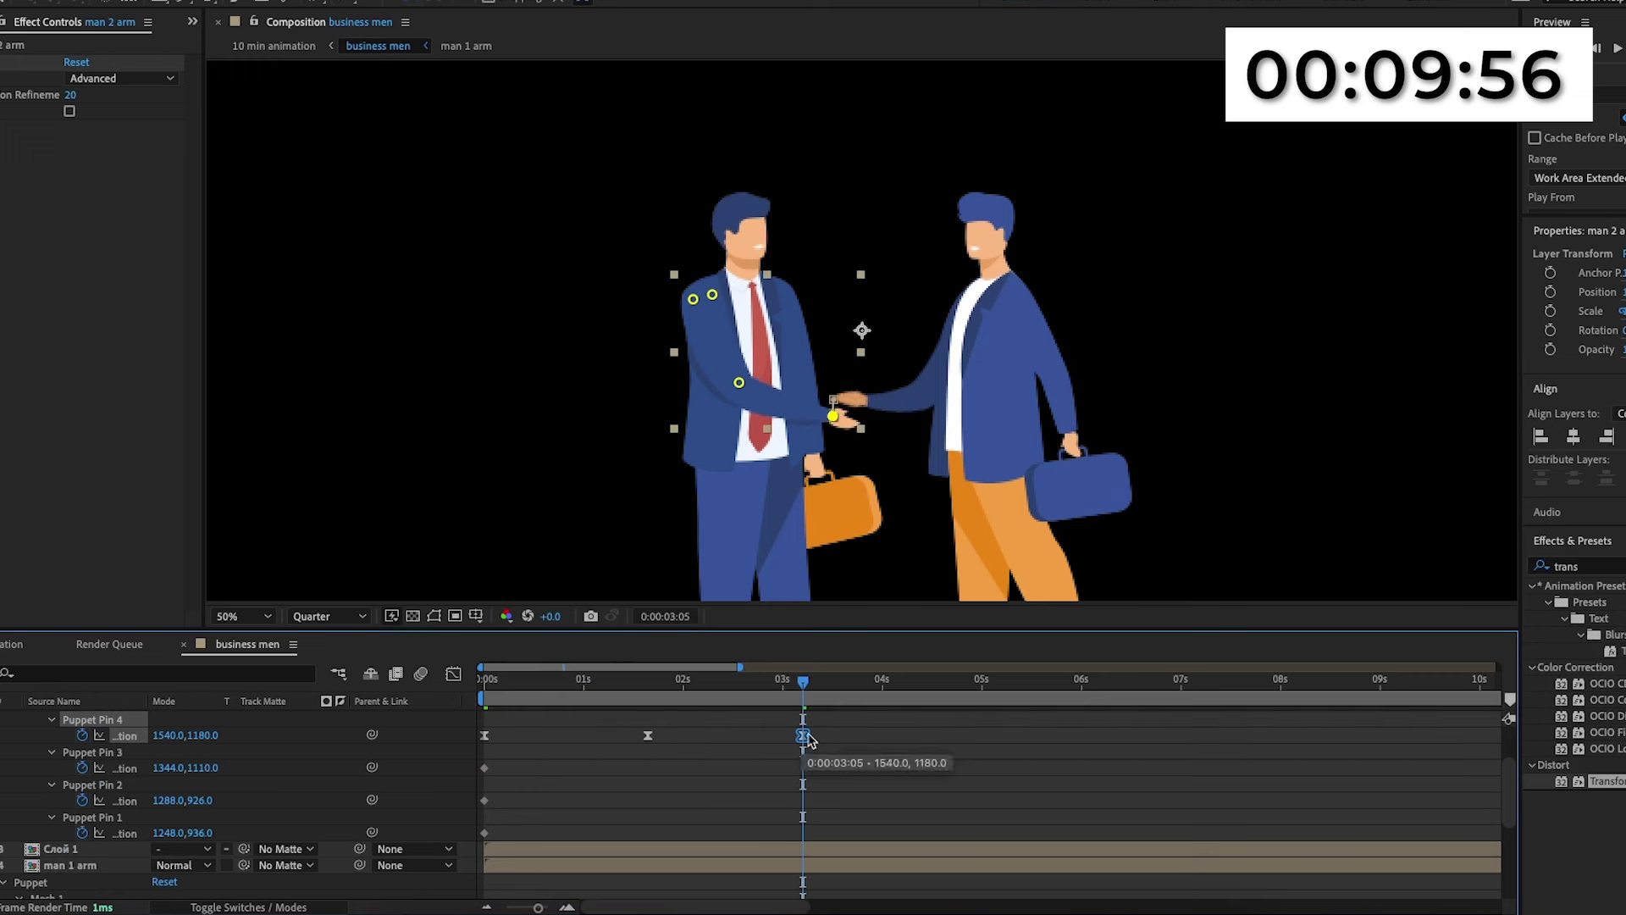
Copy the first position keyframe of the "man 1 arm" wrist pin to 0:00:03:05.
scroll(838, 809, "down", 5)
left_click(485, 772)
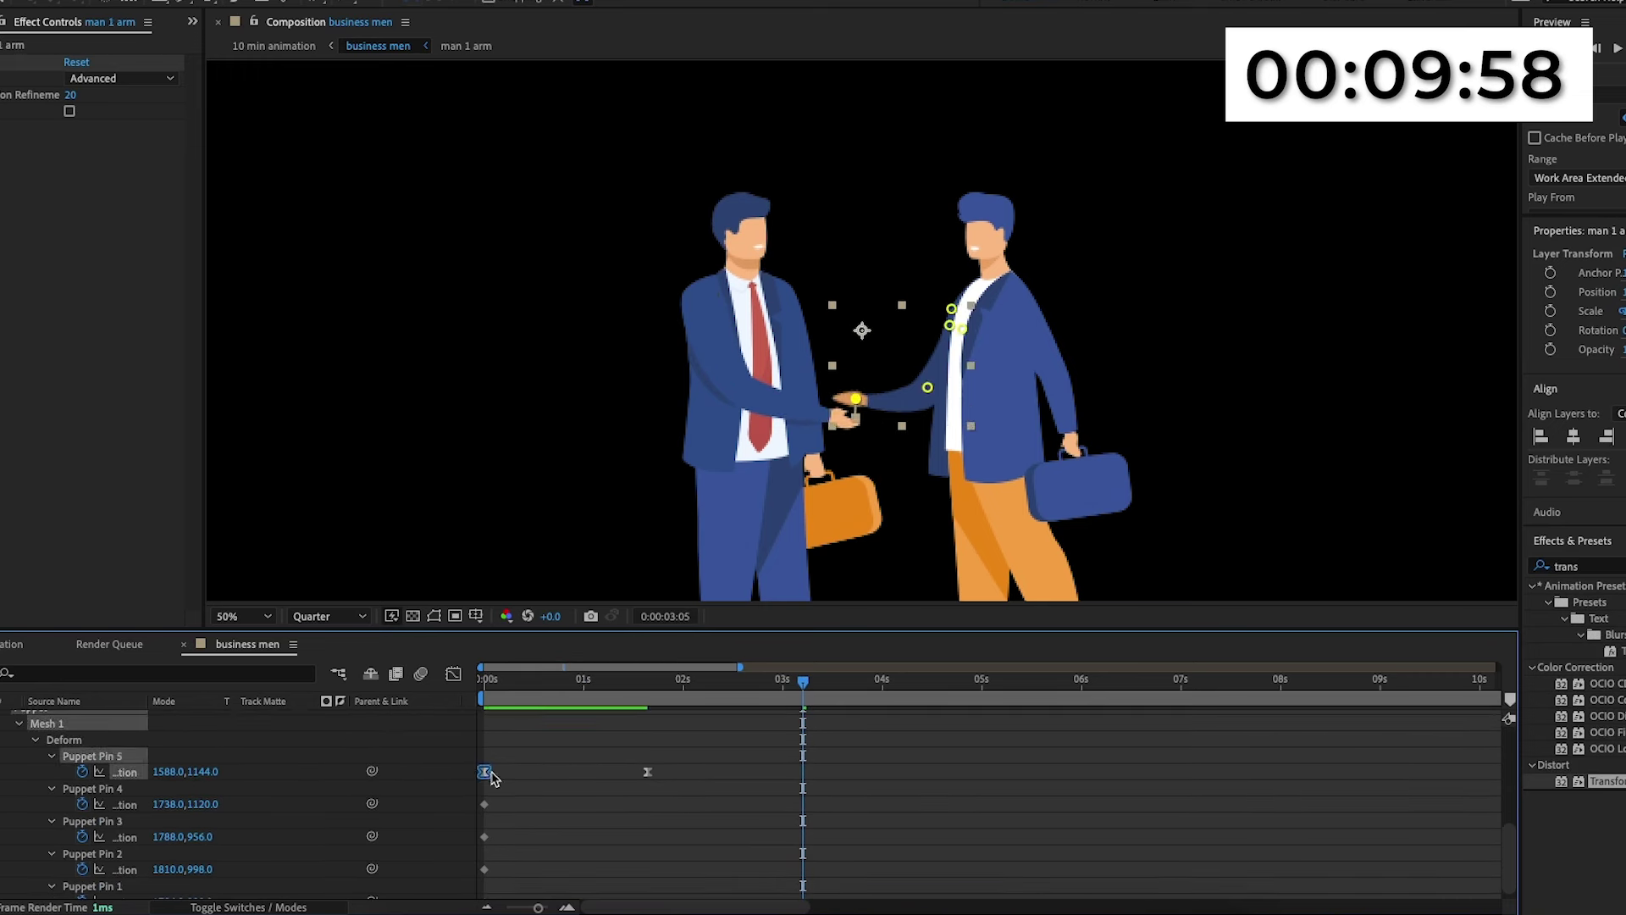
key("ctrl+c")
key("ctrl+v")
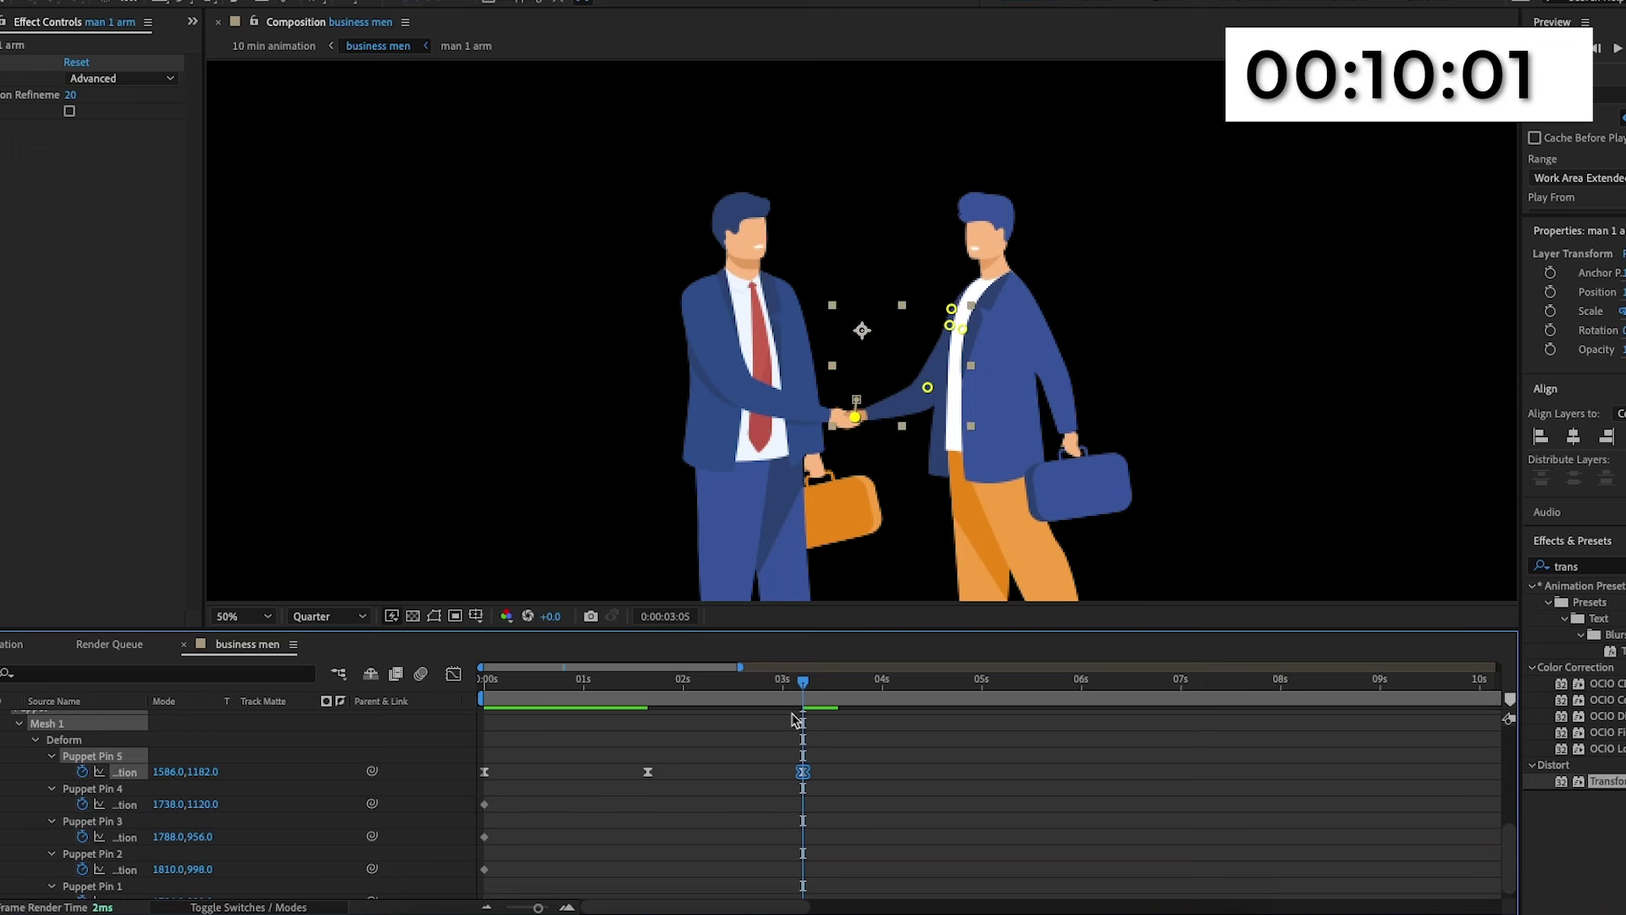
Copy the three position keyframes of the "man 1 arm" wrist pin and paste them from 0:00:03:05 onward to repeat the movement.
left_click_drag(852, 751, 487, 796)
key("ctrl+c")
key("ctrl+v")
mouse_move(799, 682)
left_mouse_down()
mouse_move(1277, 690)
mouse_move(448, 807)
mouse_move(805, 689)
mouse_move(870, 694)
mouse_move(803, 701)
left_mouse_up()
key("ctrl+v")
Copy the three position keyframes of the "man 2 arm" wrist pin and paste them from 0:00:03:05 onward to repeat the movement.
scroll(1165, 783, "up", 3)
scroll(818, 758, "up", 3)
key("ctrl+v")
key("ctrl+z")
left_click_drag(839, 771, 476, 796)
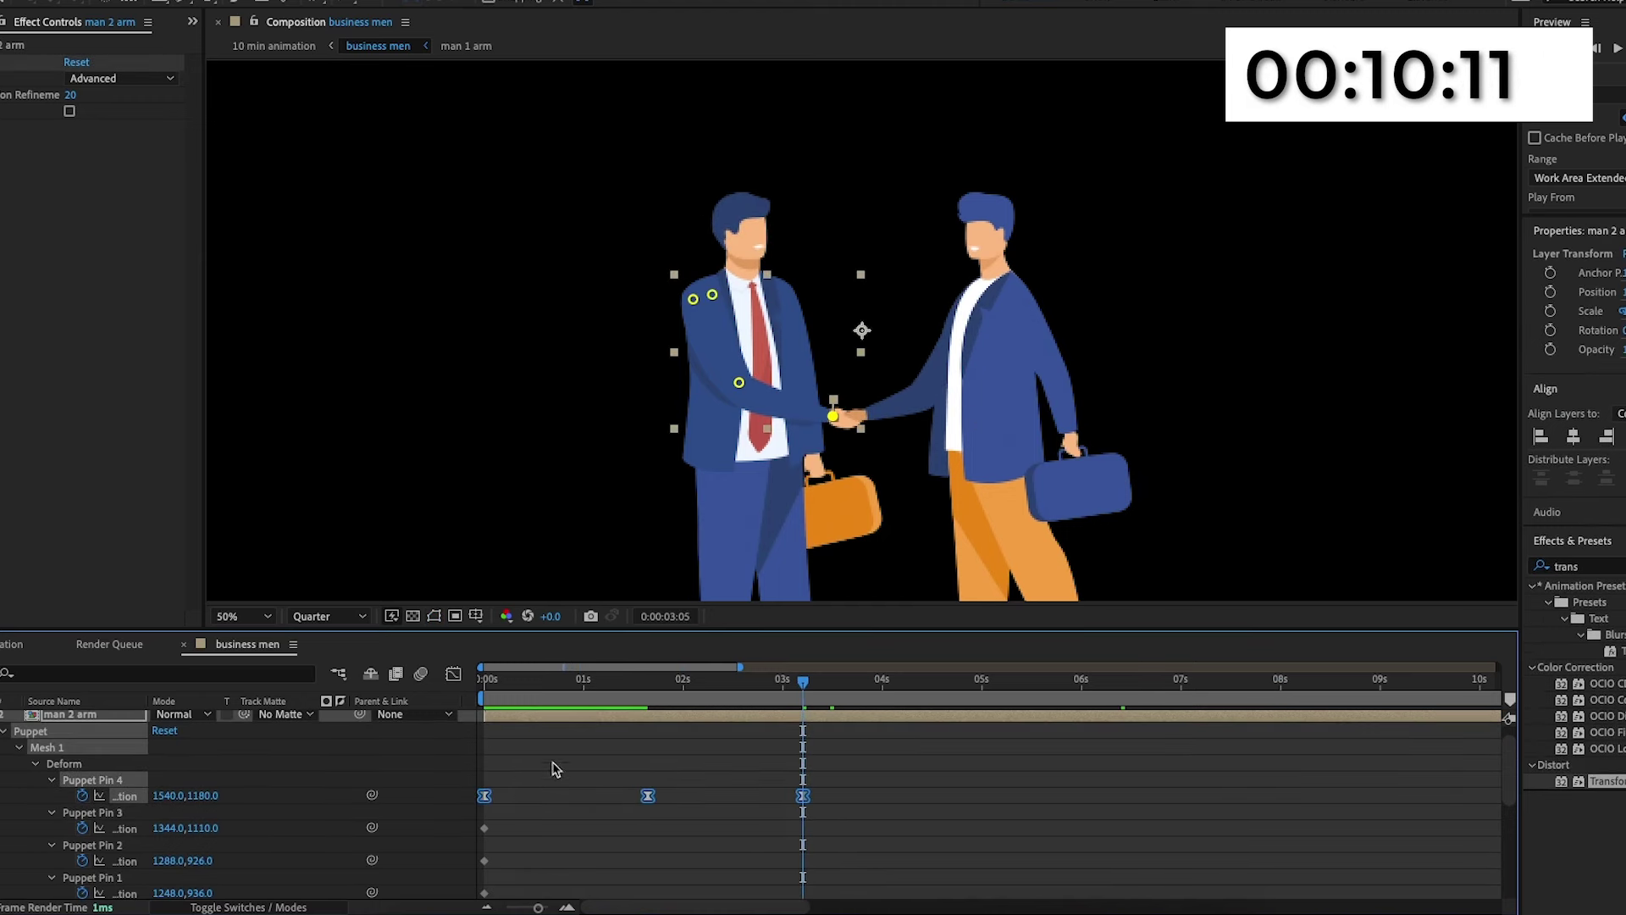
key("ctrl+c")
key("ctrl+v")
left_click_drag(803, 682, 1122, 686)
key("ctrl+v")
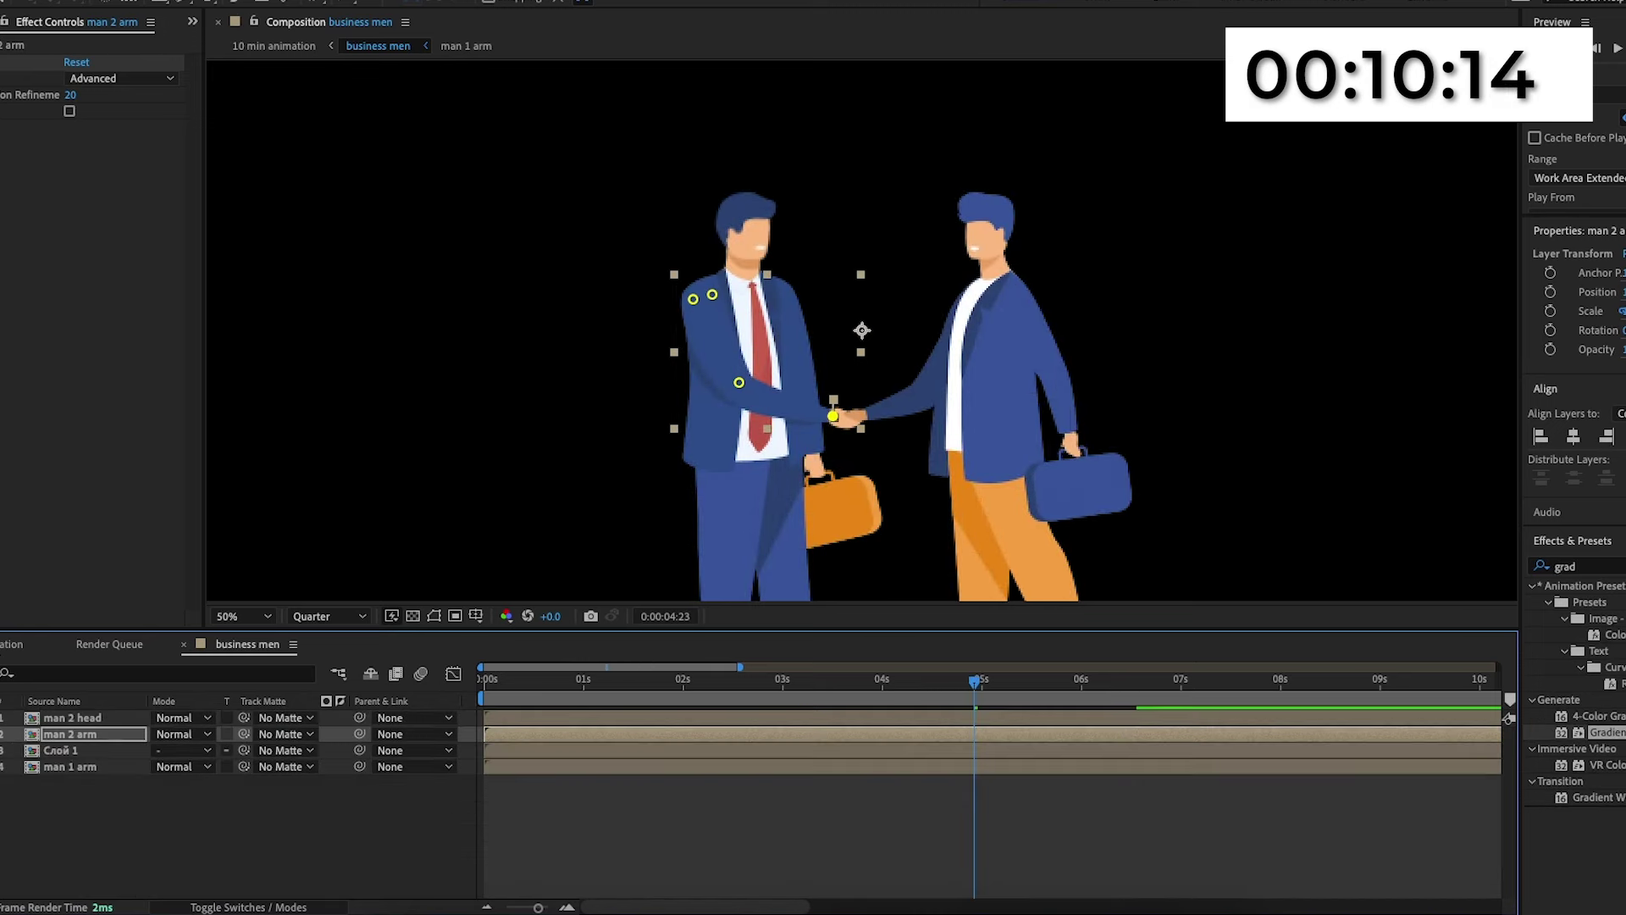
Return to the "10 min animation" composition at time zero and add an adjustment layer on top.
left_click(19, 644)
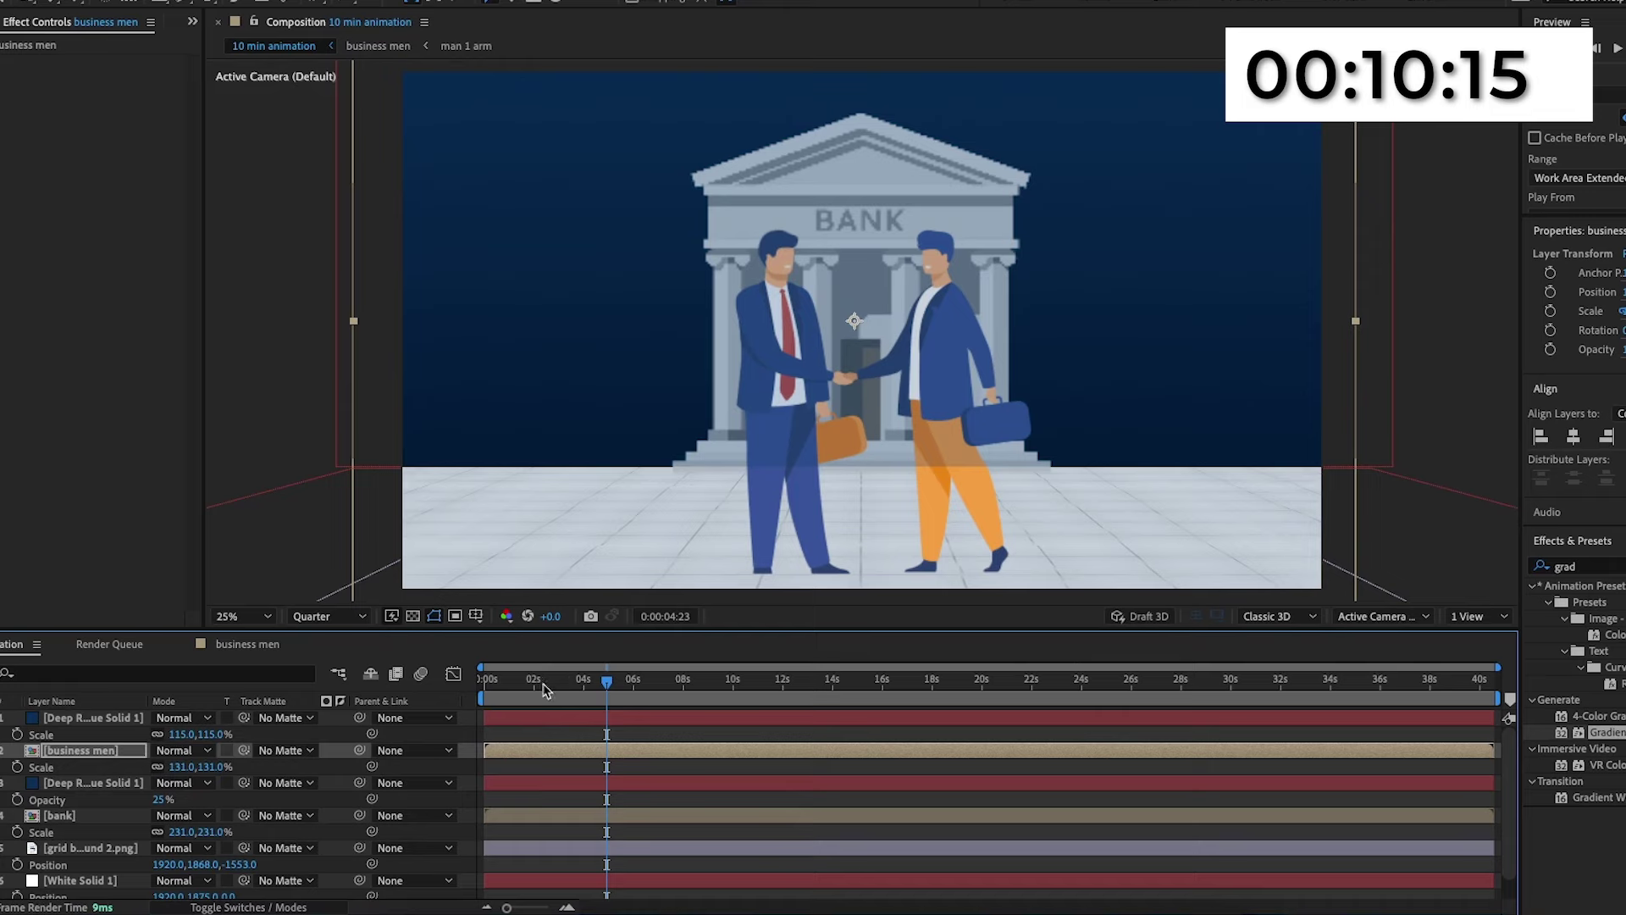
left_click(478, 690)
right_click(7, 738)
mouse_move(51, 665)
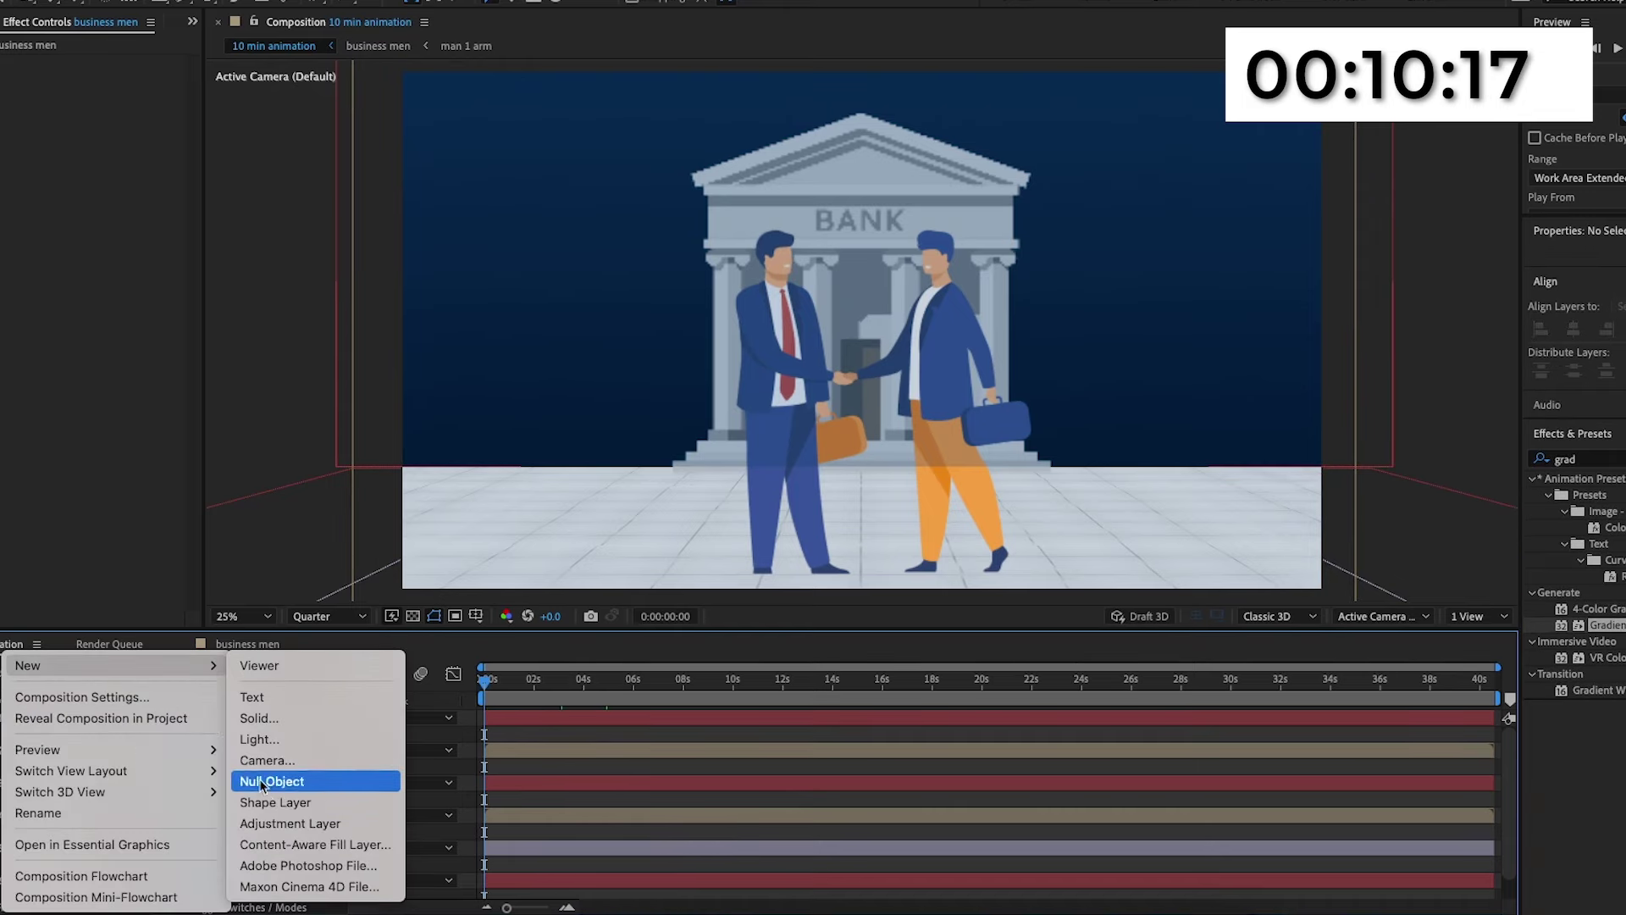
left_click(289, 823)
Apply the Transform effect to the adjustment layer and start keyframing its Scale at time zero.
left_click(1595, 567)
key("BackSpace")
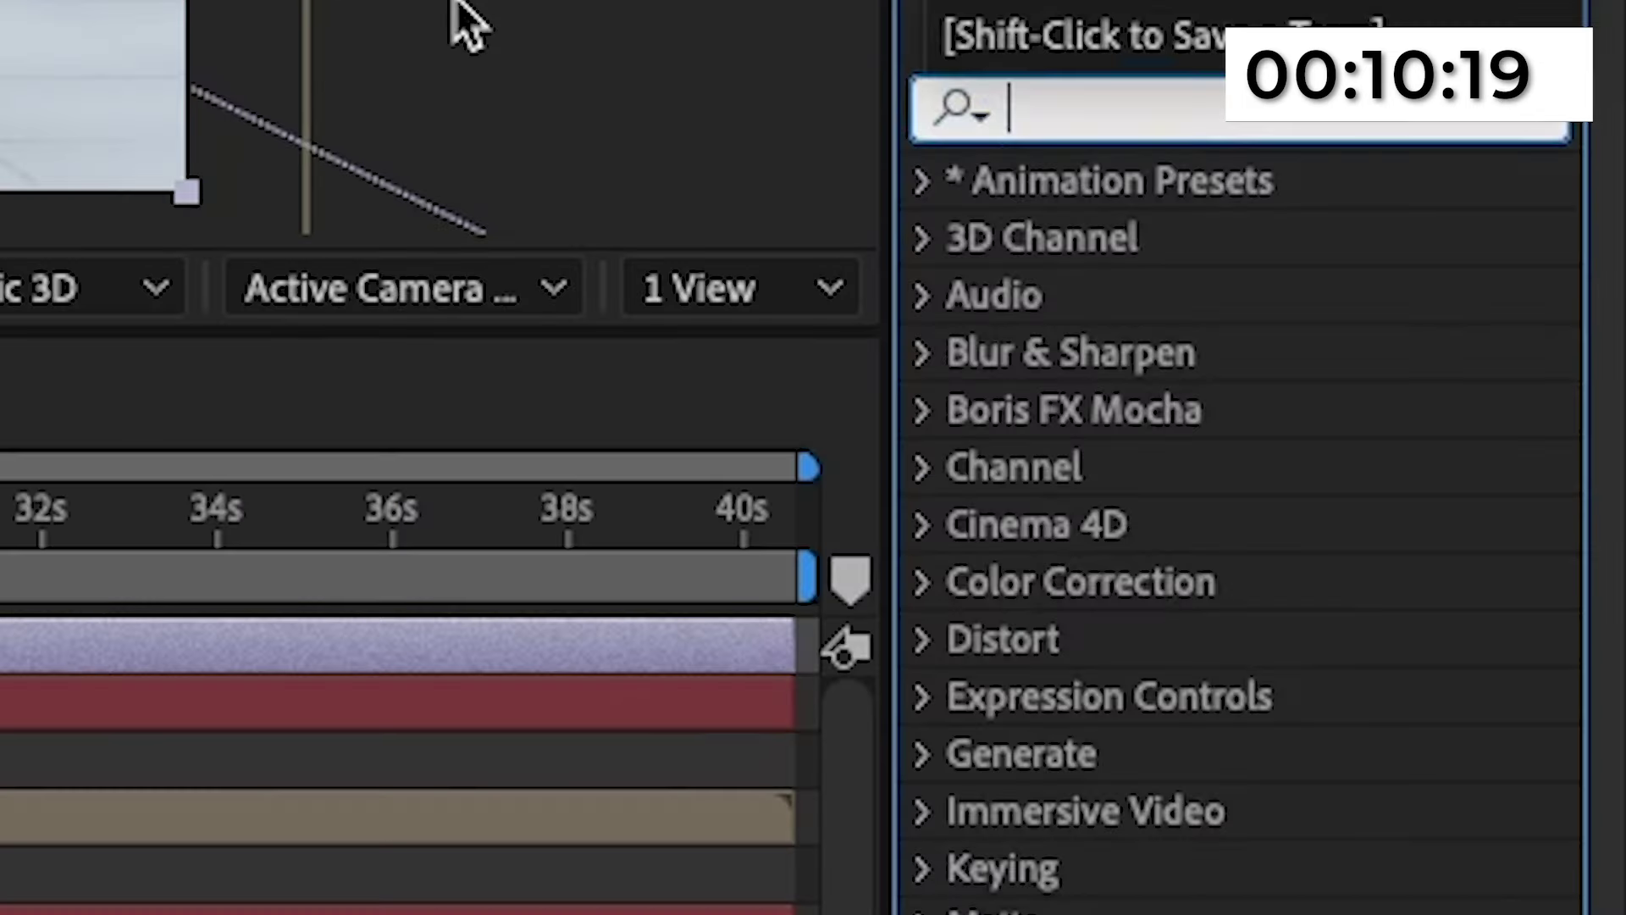
type("trans")
left_click_drag(1172, 865, 103, 714)
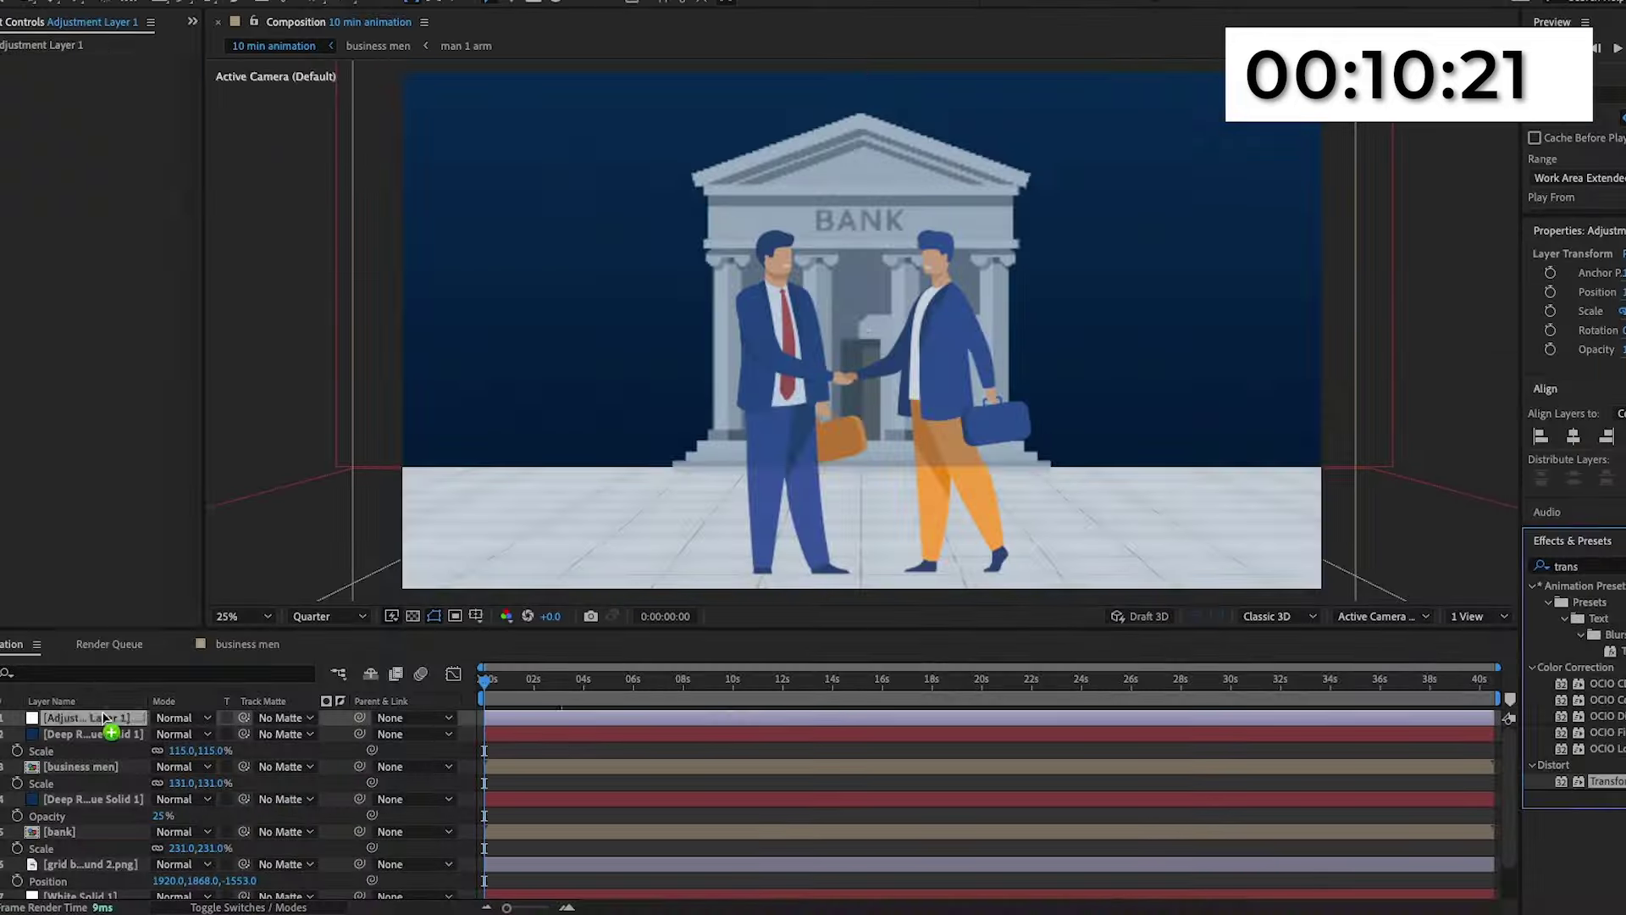
left_click(123, 456)
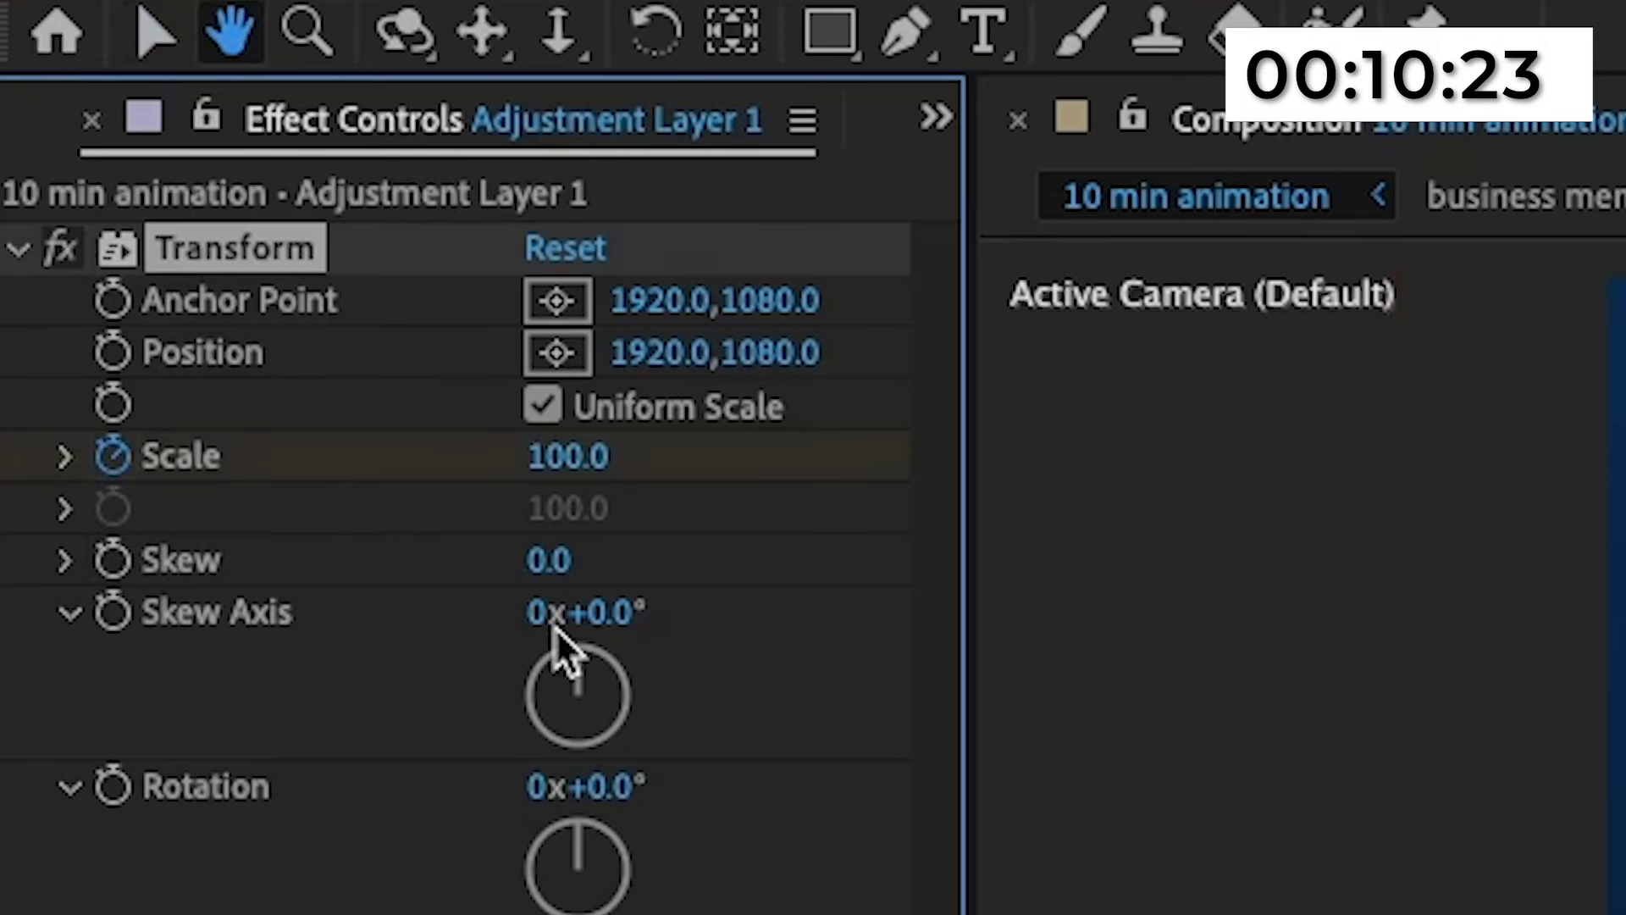
Preview the scene and set the Transform effect's Scale to 135 at the two-second mark.
key("space")
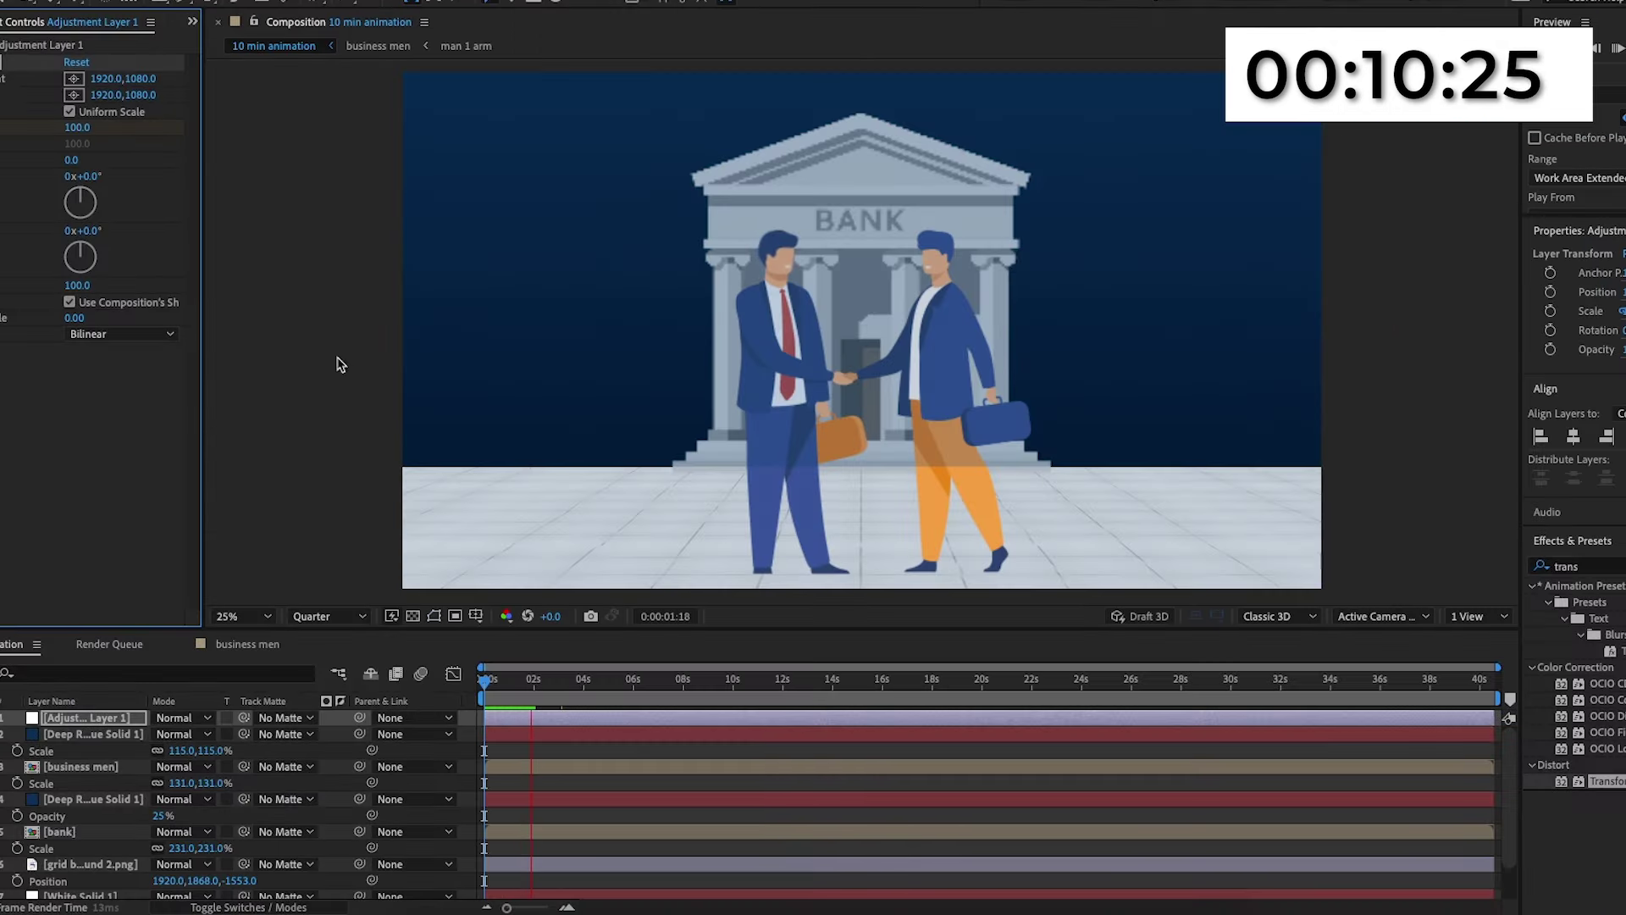
key("space")
left_click(78, 128)
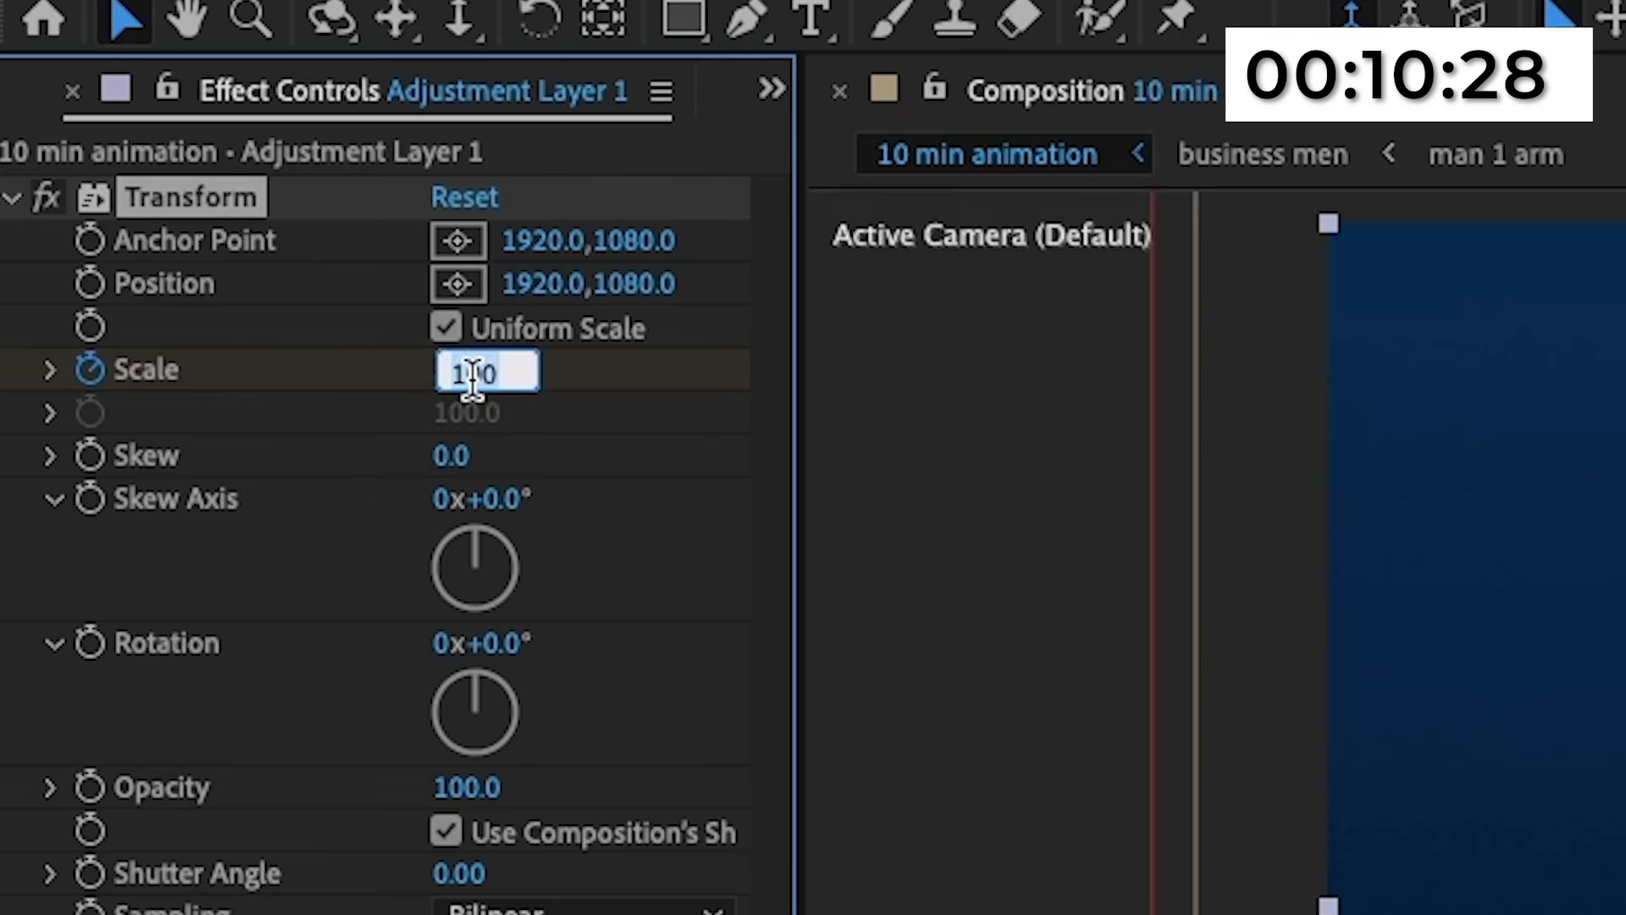
type("135")
key("Return")
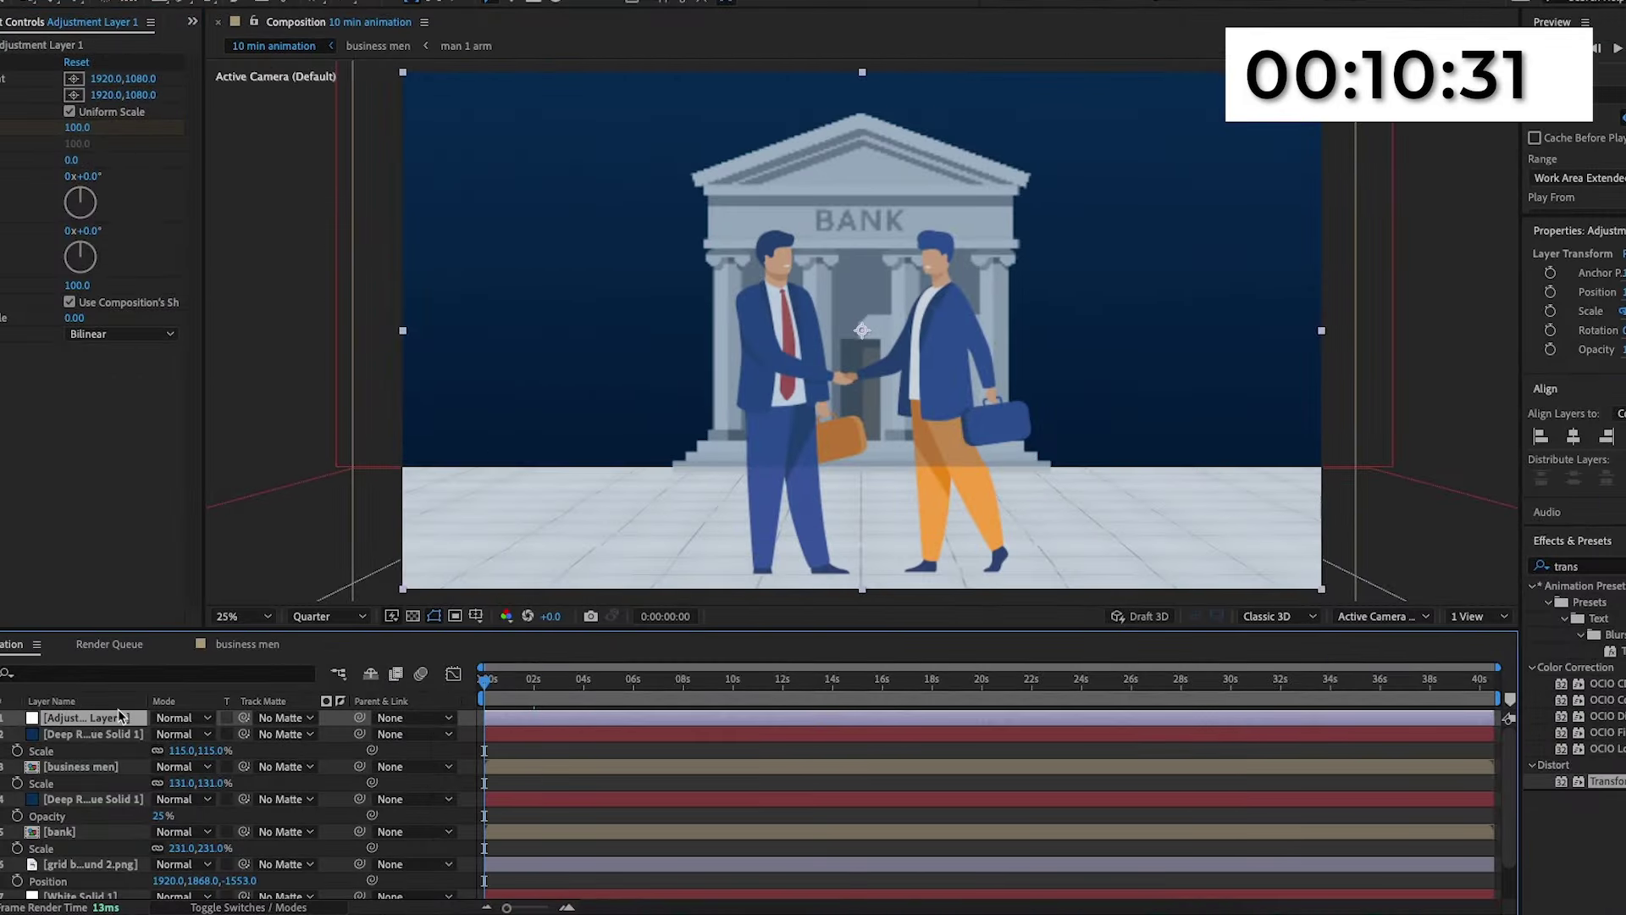
Reveal the adjustment layer's Scale keyframes and set the one at time zero to 120.
key("u")
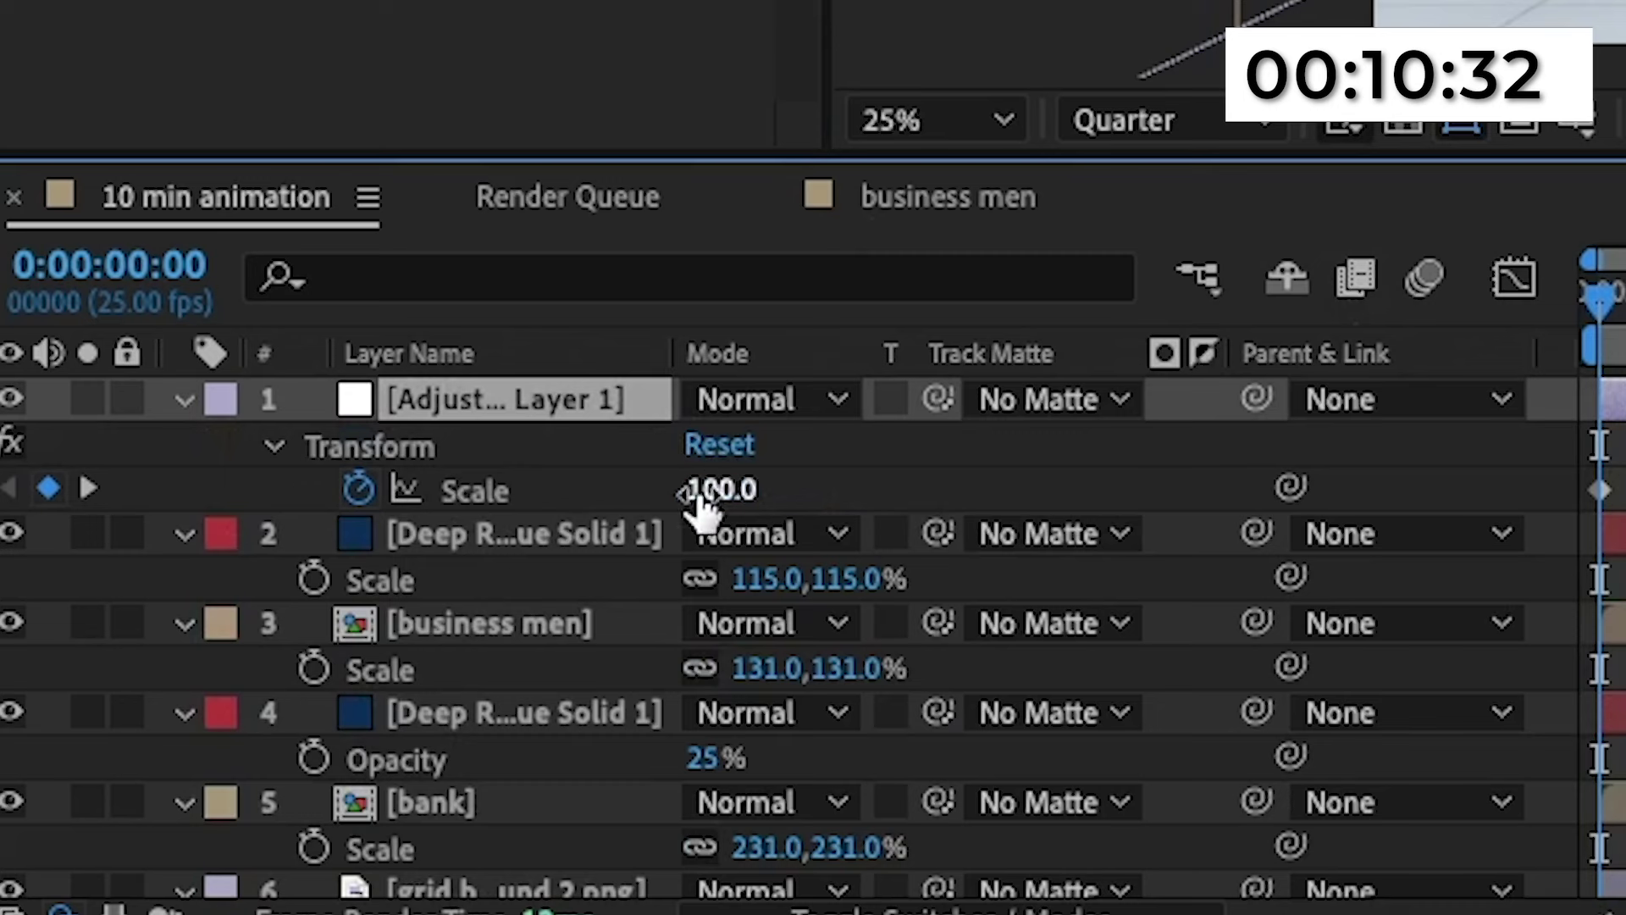
left_click(711, 491)
type("120")
key("Return")
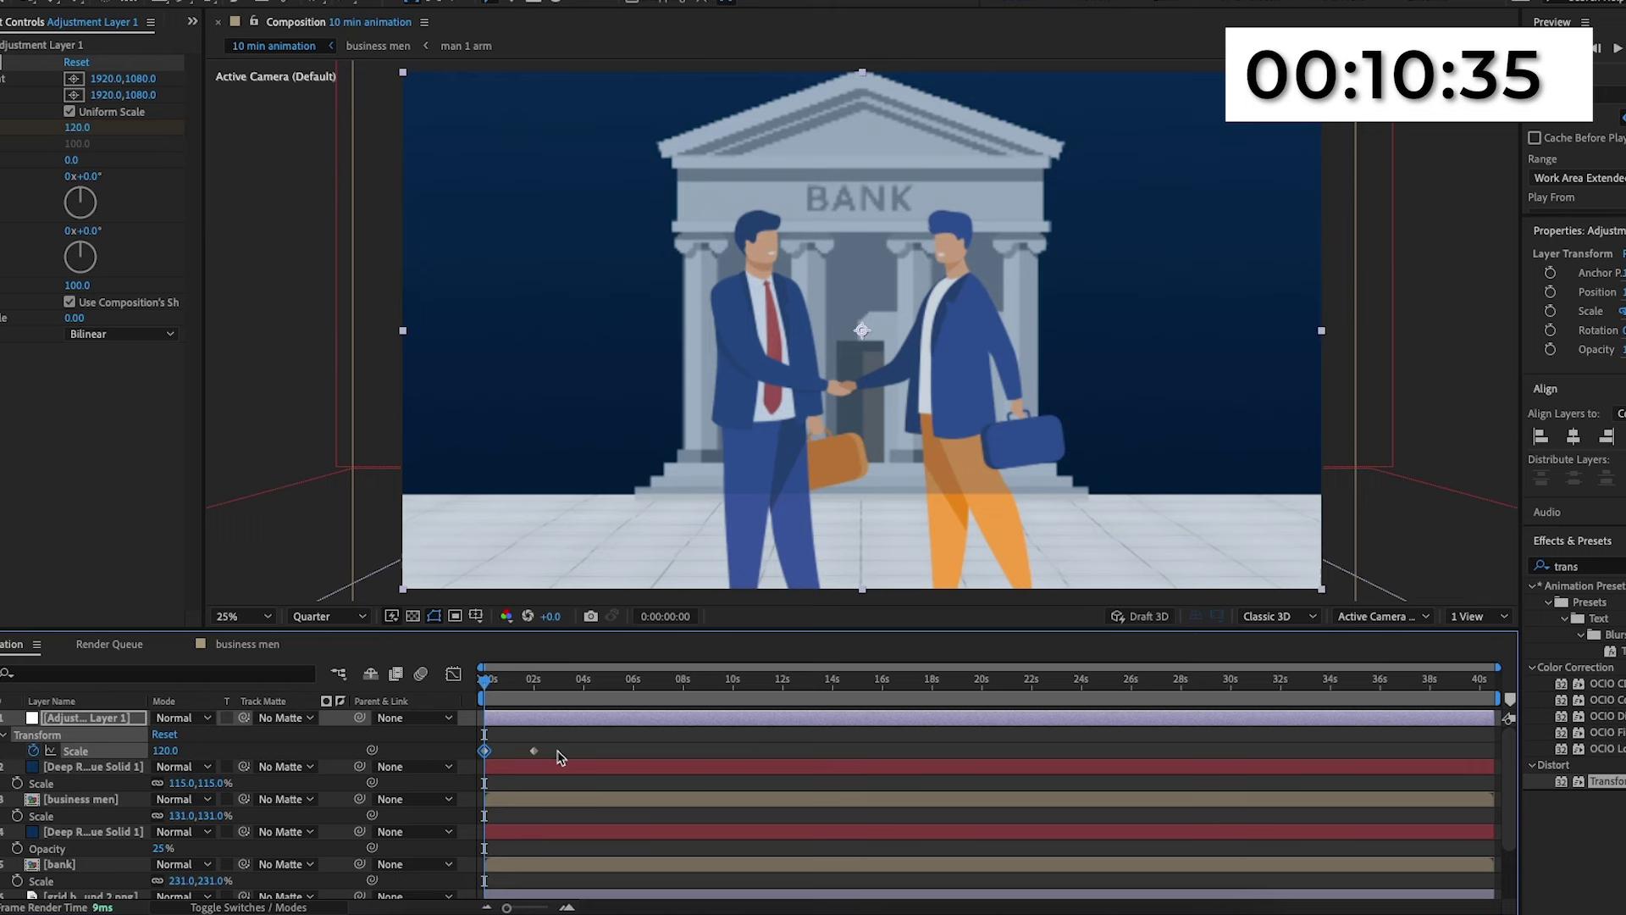
Reshape the Scale speed graph in the Graph Editor so the zoom starts fast and slows gradually into its last keyframe.
left_click(453, 673)
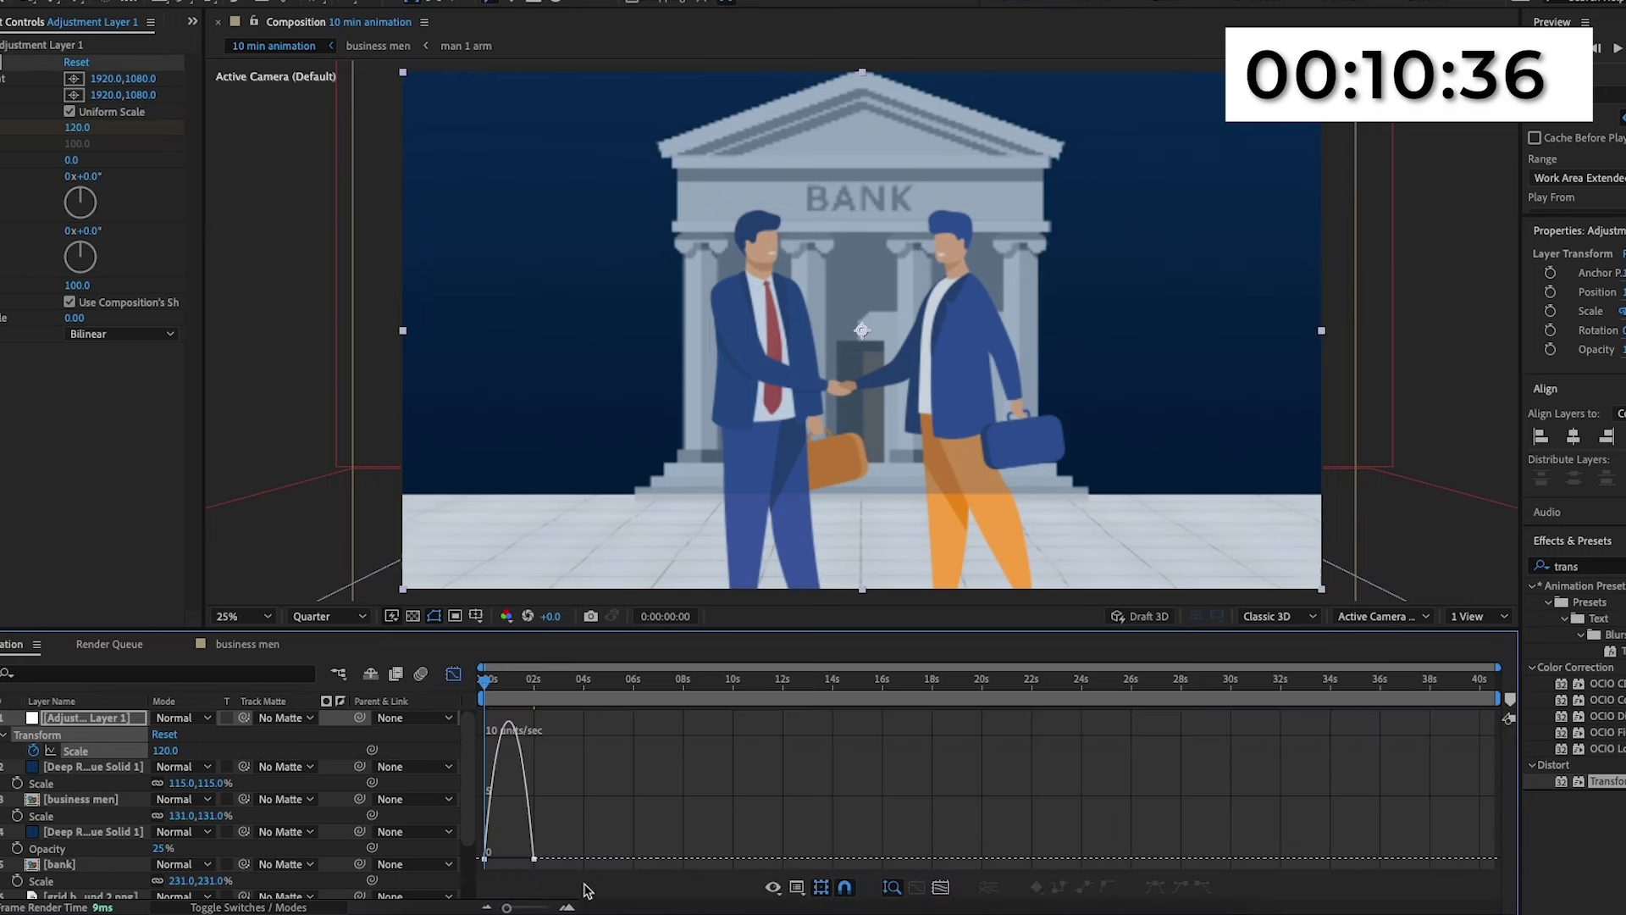
double_click(567, 908)
left_click(684, 857)
left_click_drag(652, 857, 597, 864)
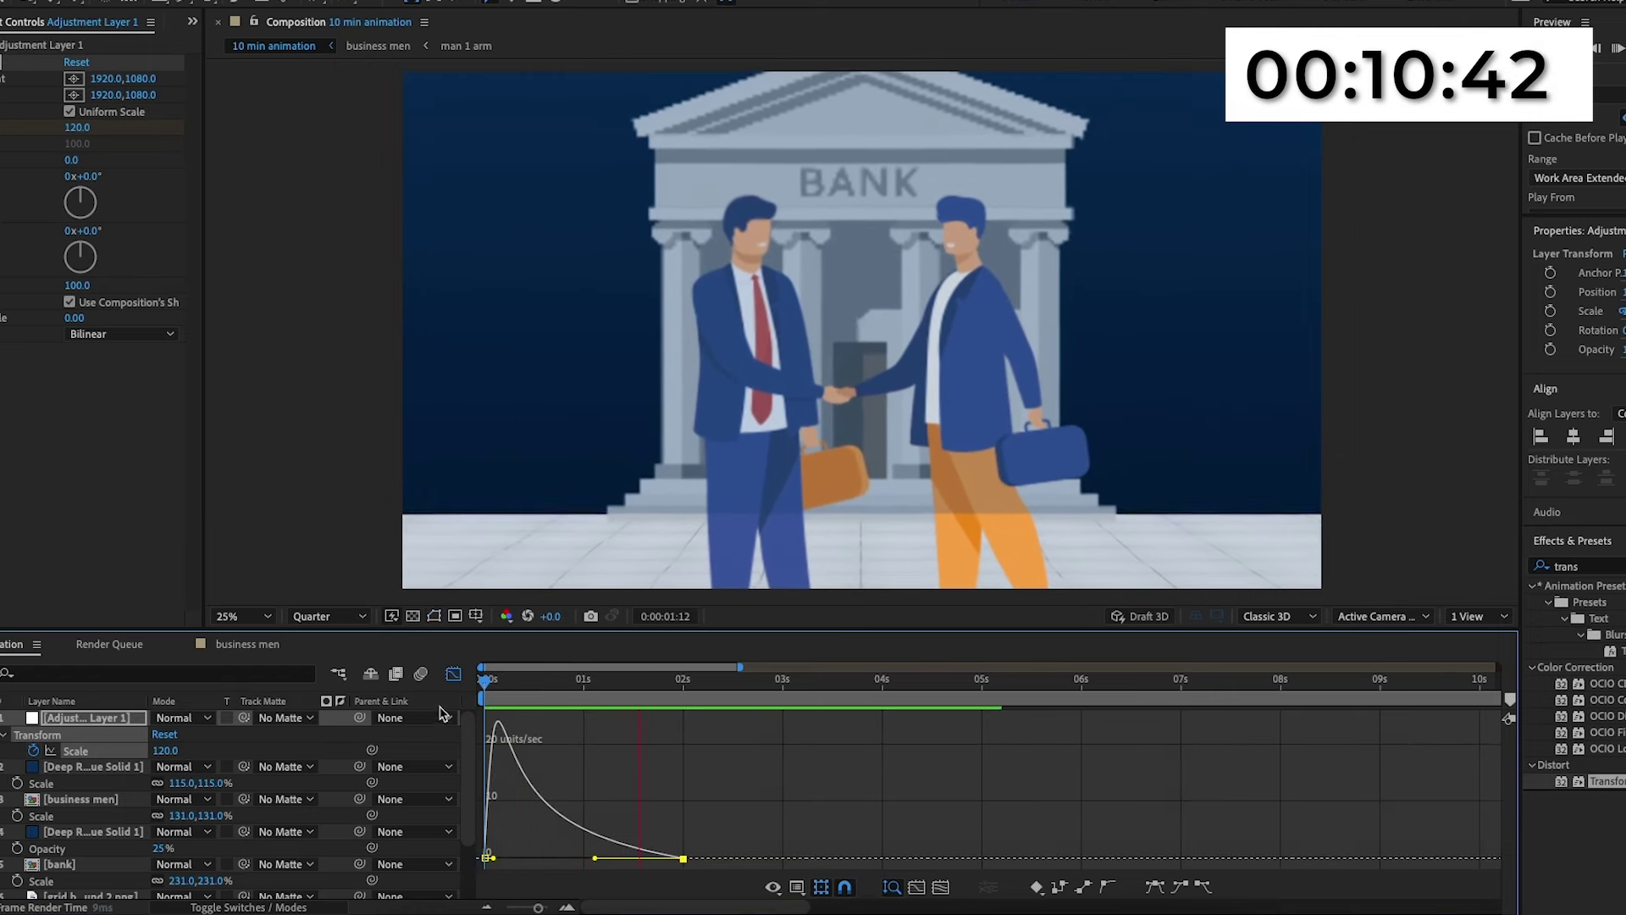
left_click(453, 674)
Delay the second Scale keyframe to about 2.5 seconds and preview the zoom from the start.
key("Home")
left_click(676, 752)
left_click_drag(683, 750, 731, 750)
key("space")
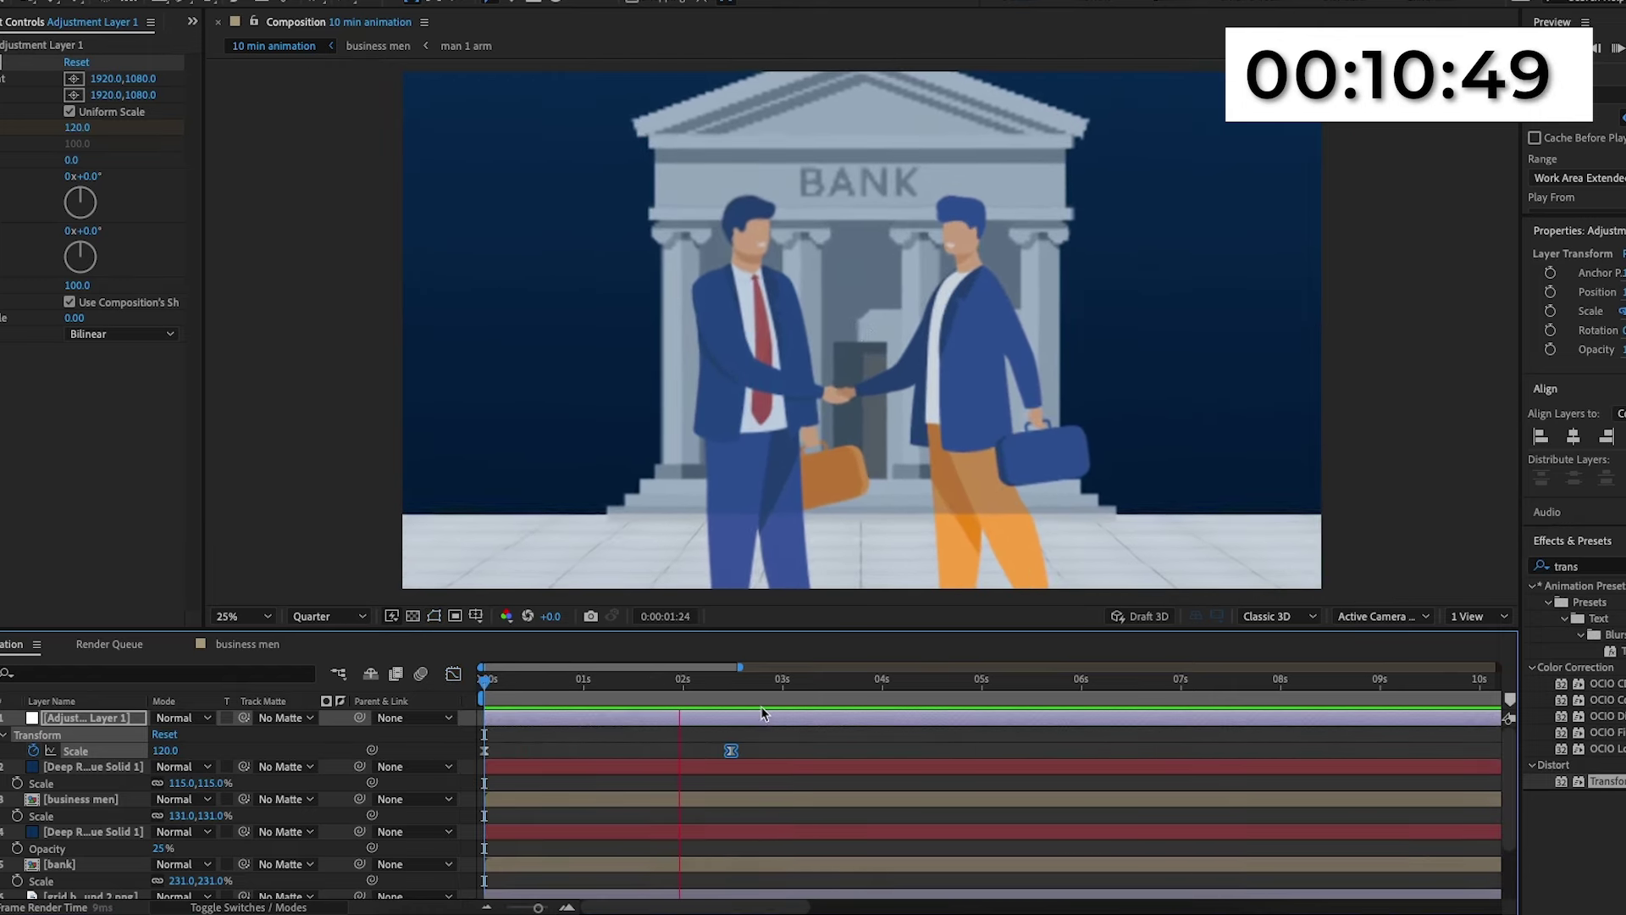
key("space")
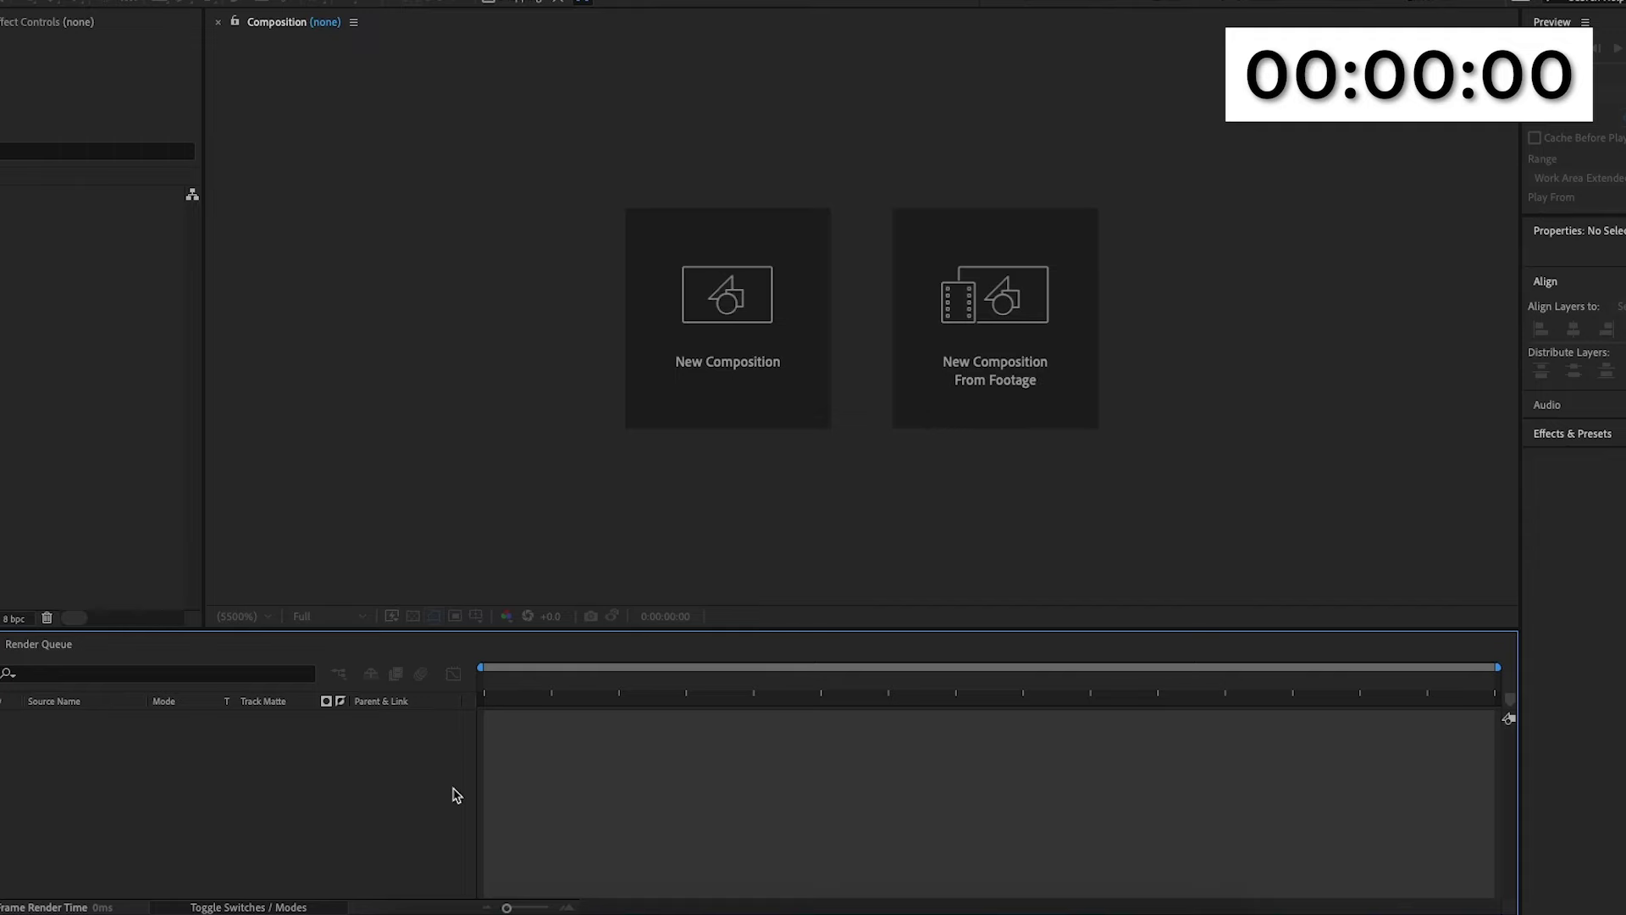
Create a UHD (4K) 3840x2160, 25 fps composition named "30 mins animation".
left_click(707, 392)
type("30")
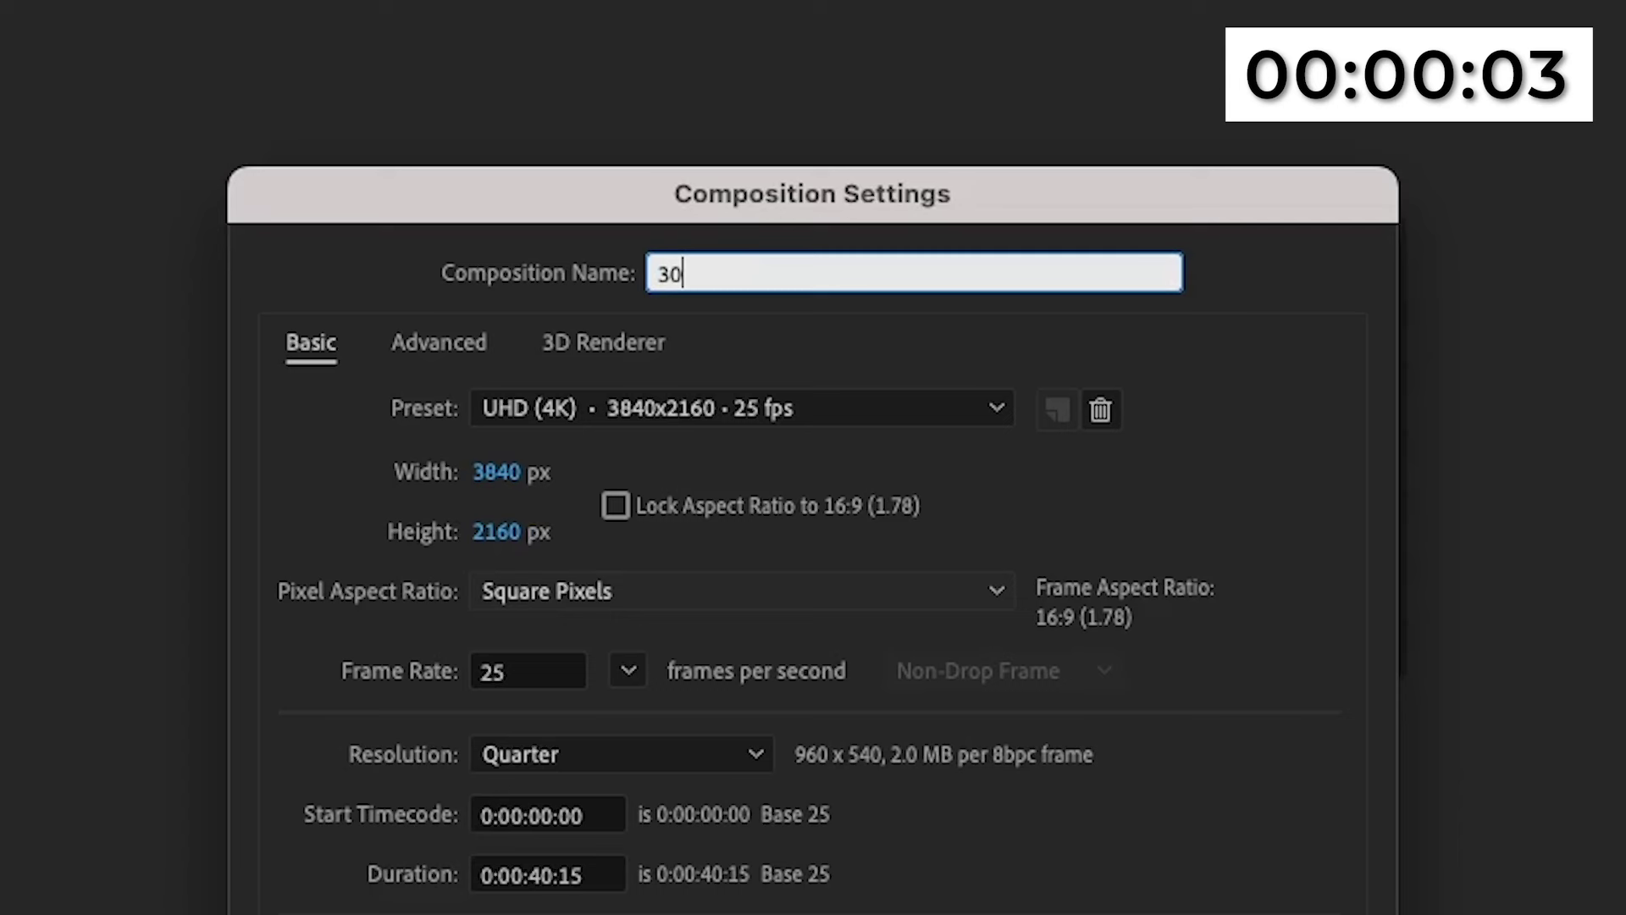
type(" ,")
type("mins animation")
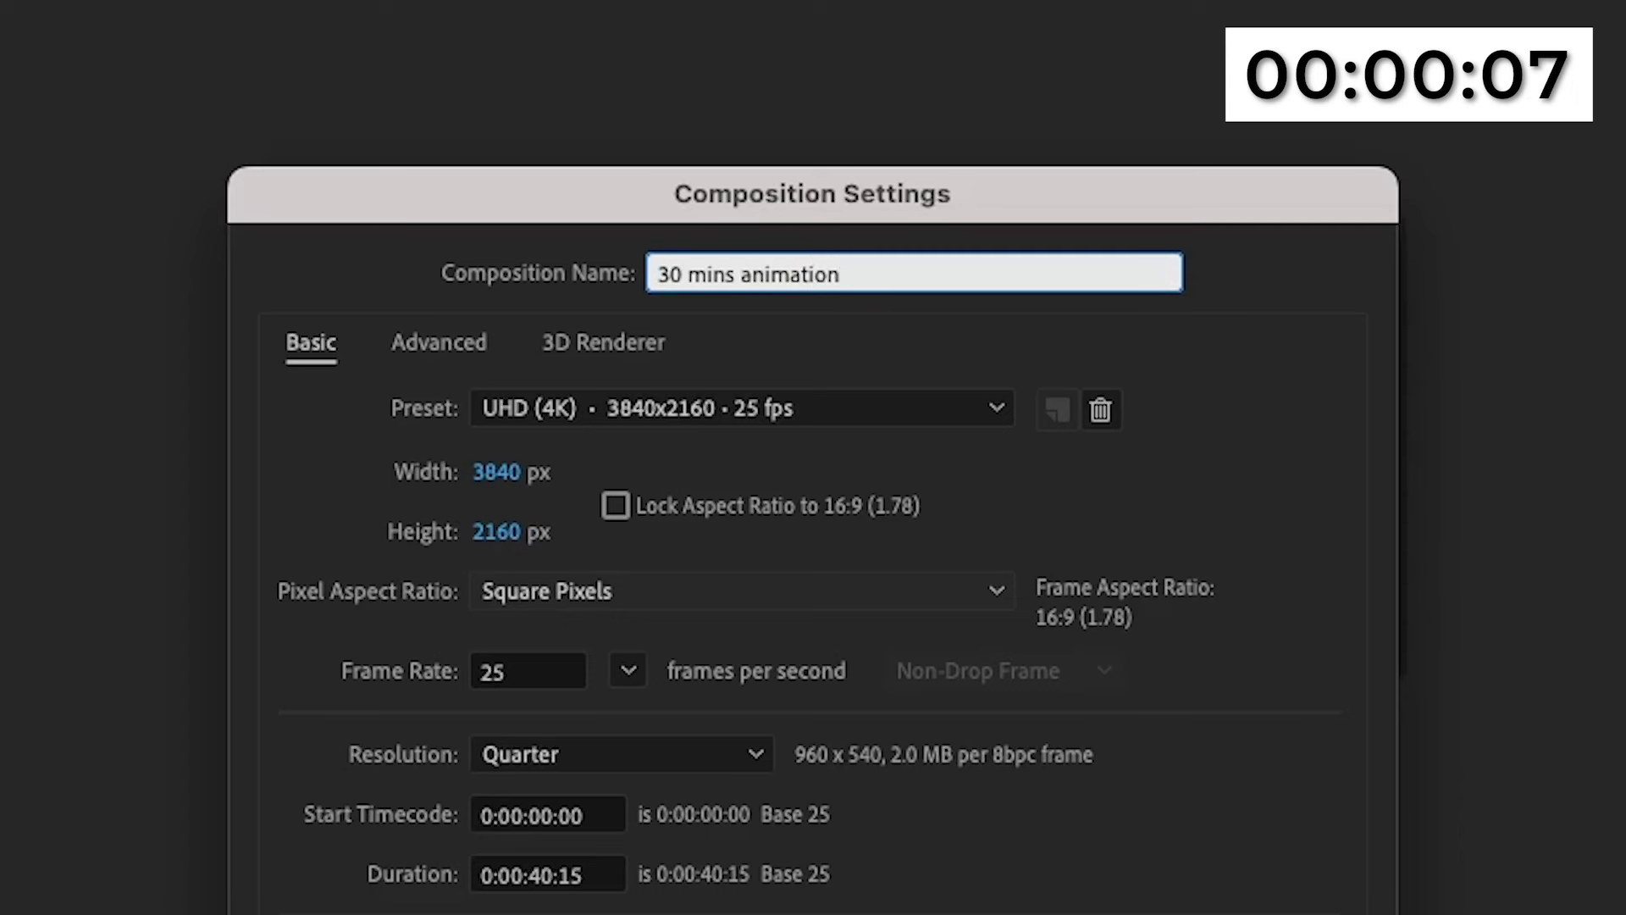
left_click(1042, 678)
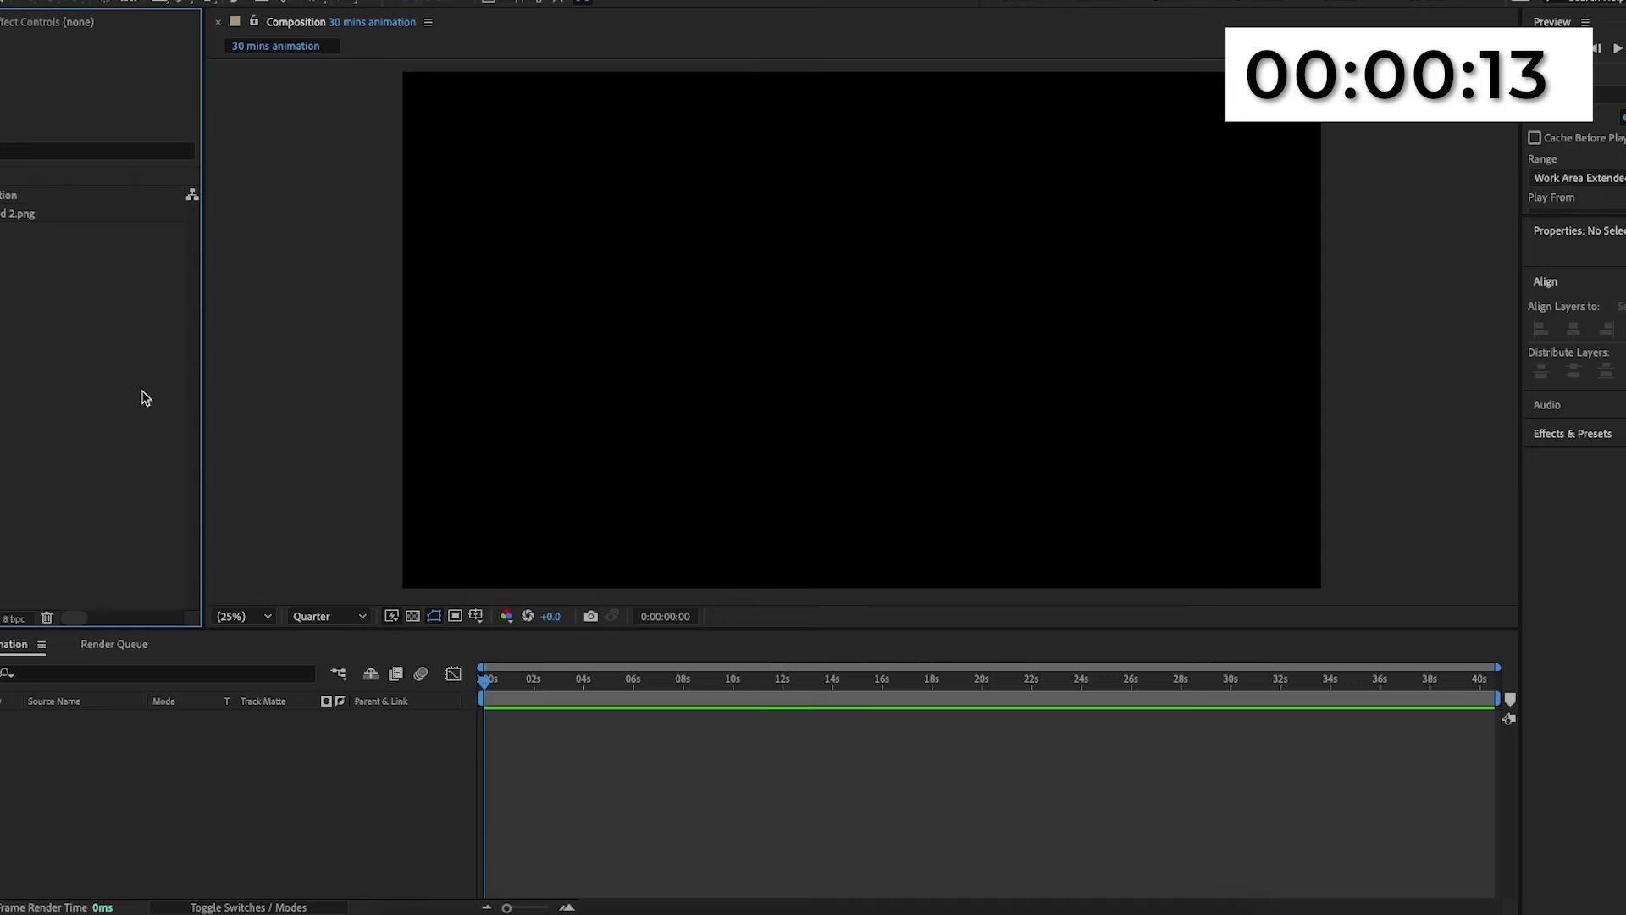
Add a full-size white solid layer with colour FFFFFF to the new composition.
right_click(221, 784)
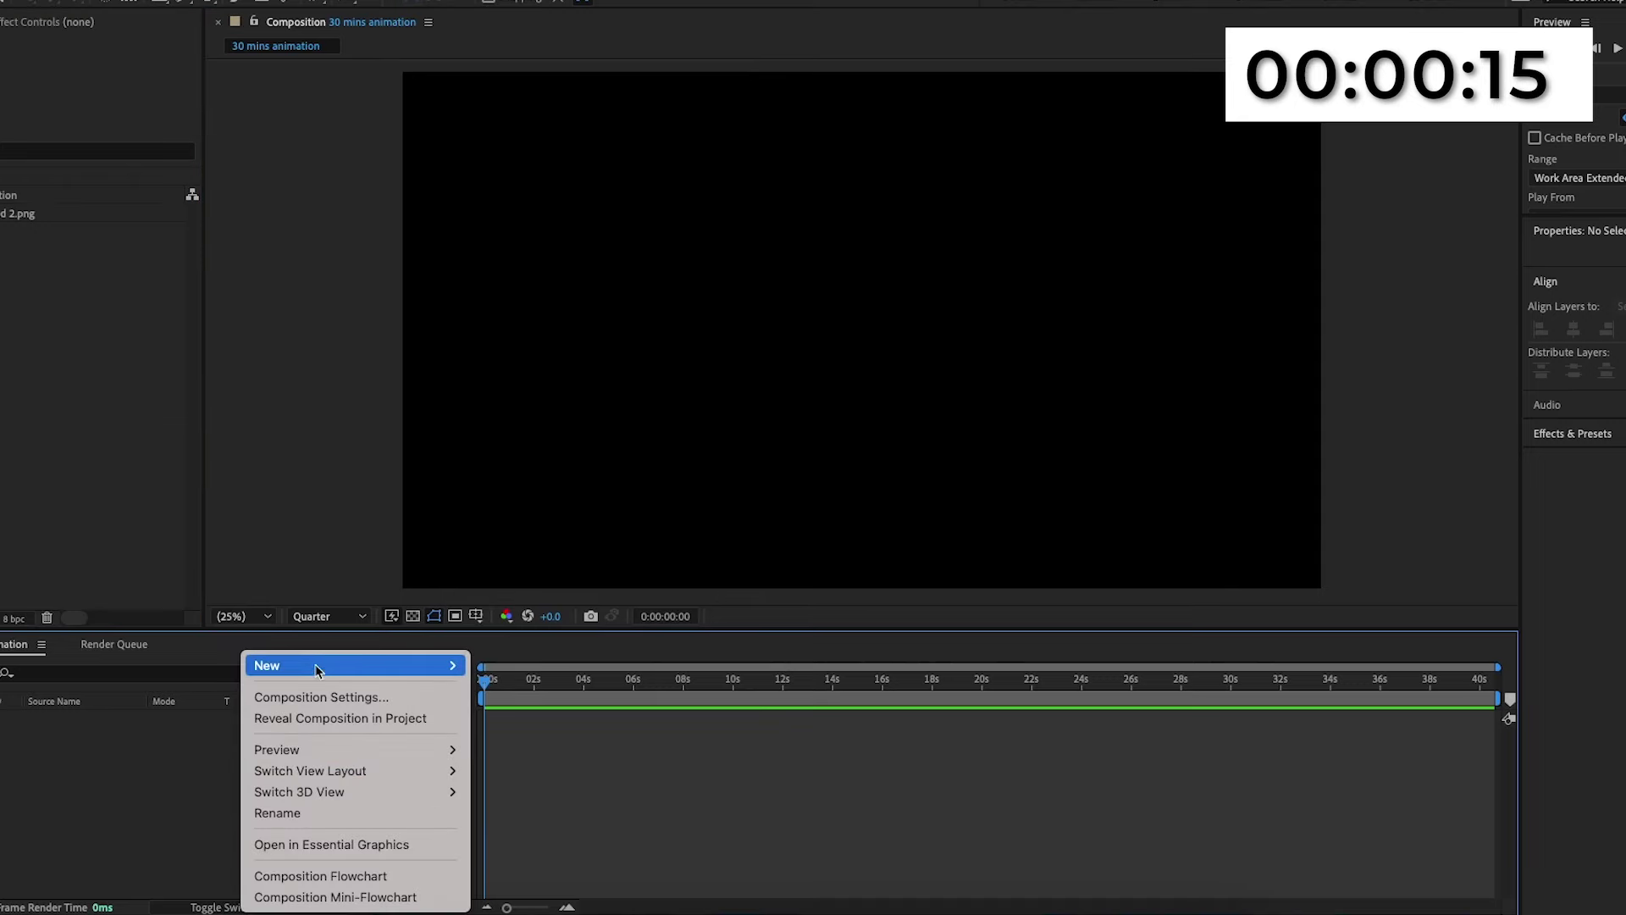
mouse_move(322, 666)
left_click(499, 718)
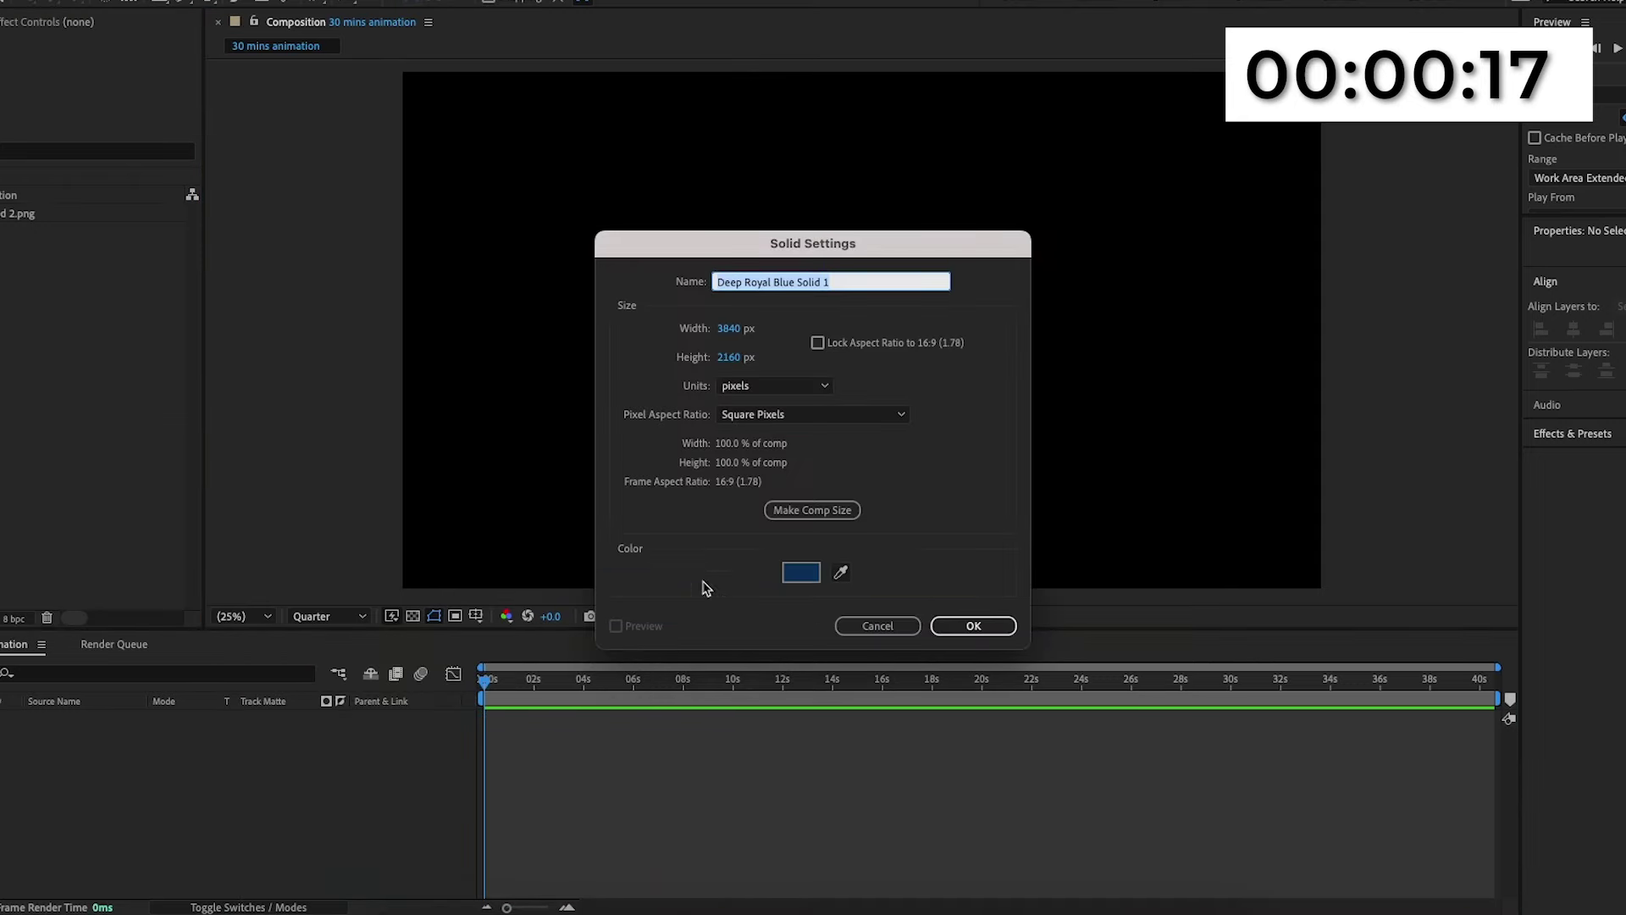
left_click(800, 572)
type("FFFFFF")
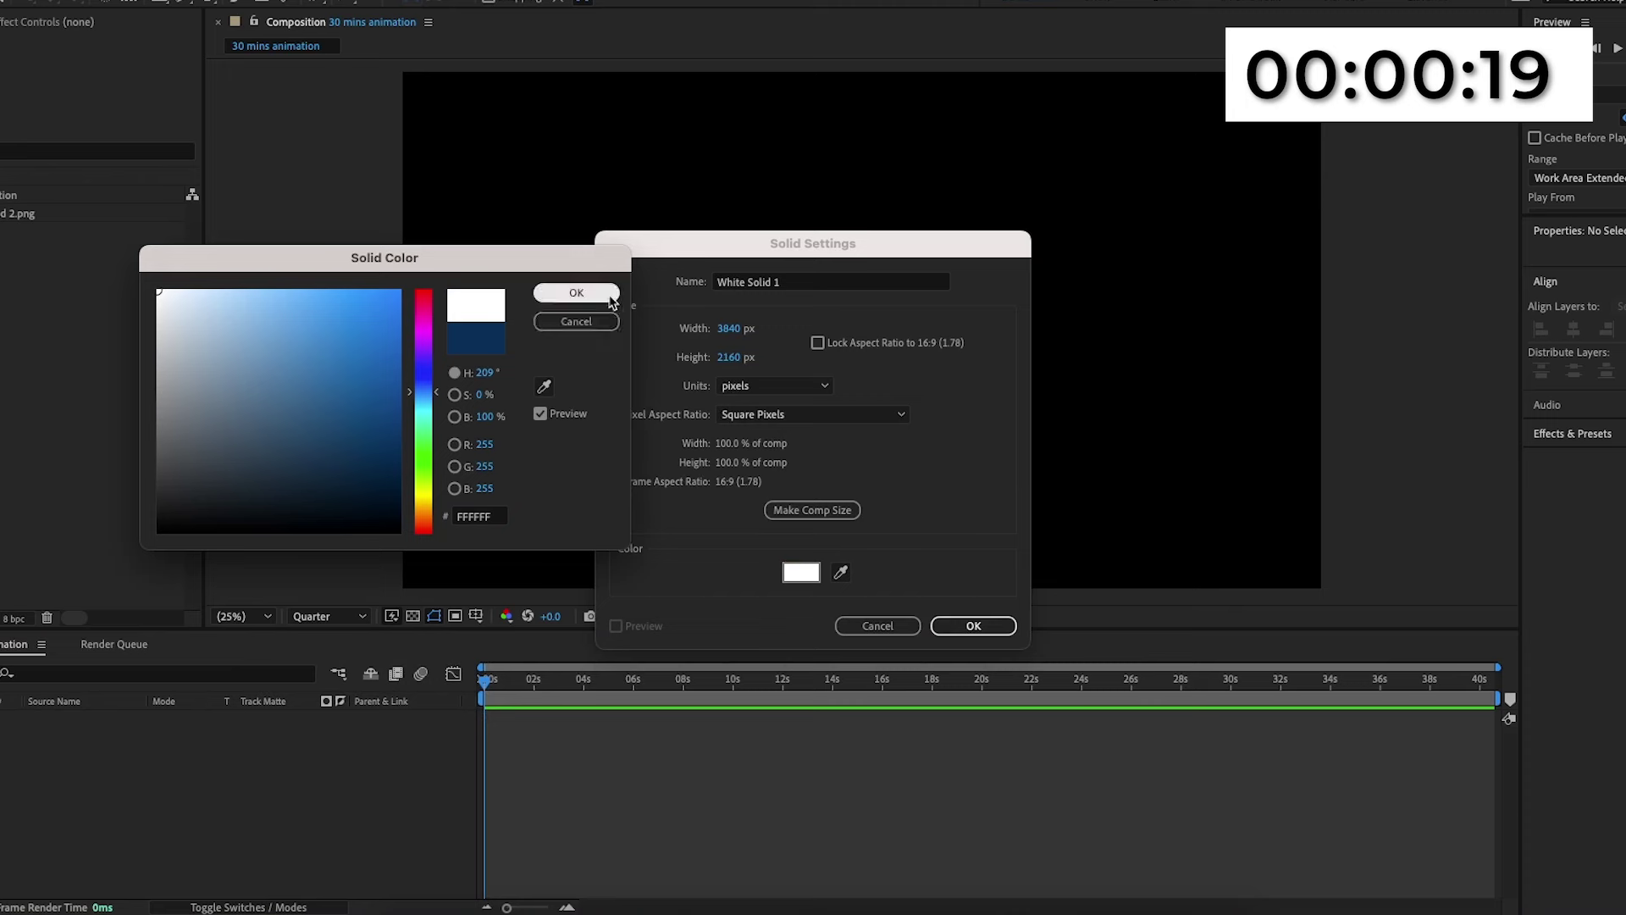
left_click(566, 294)
left_click(970, 623)
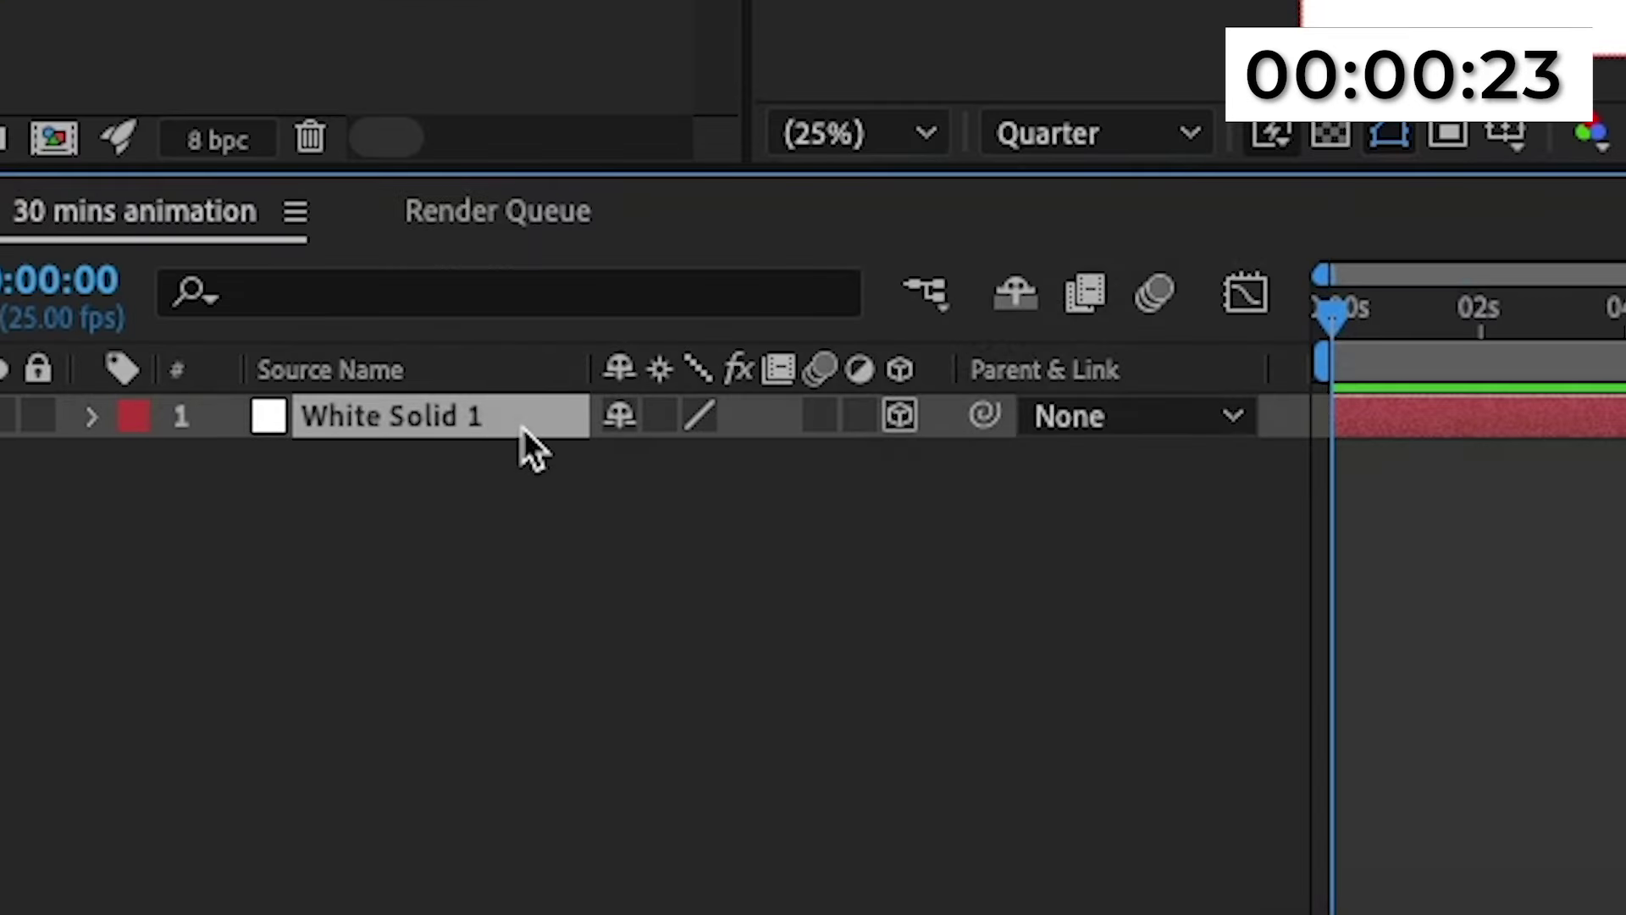
Lay the white solid flat with an X Rotation of -90° and lower it to Y position 1703.
key("r")
left_click(657, 506)
type("-90")
key("Return")
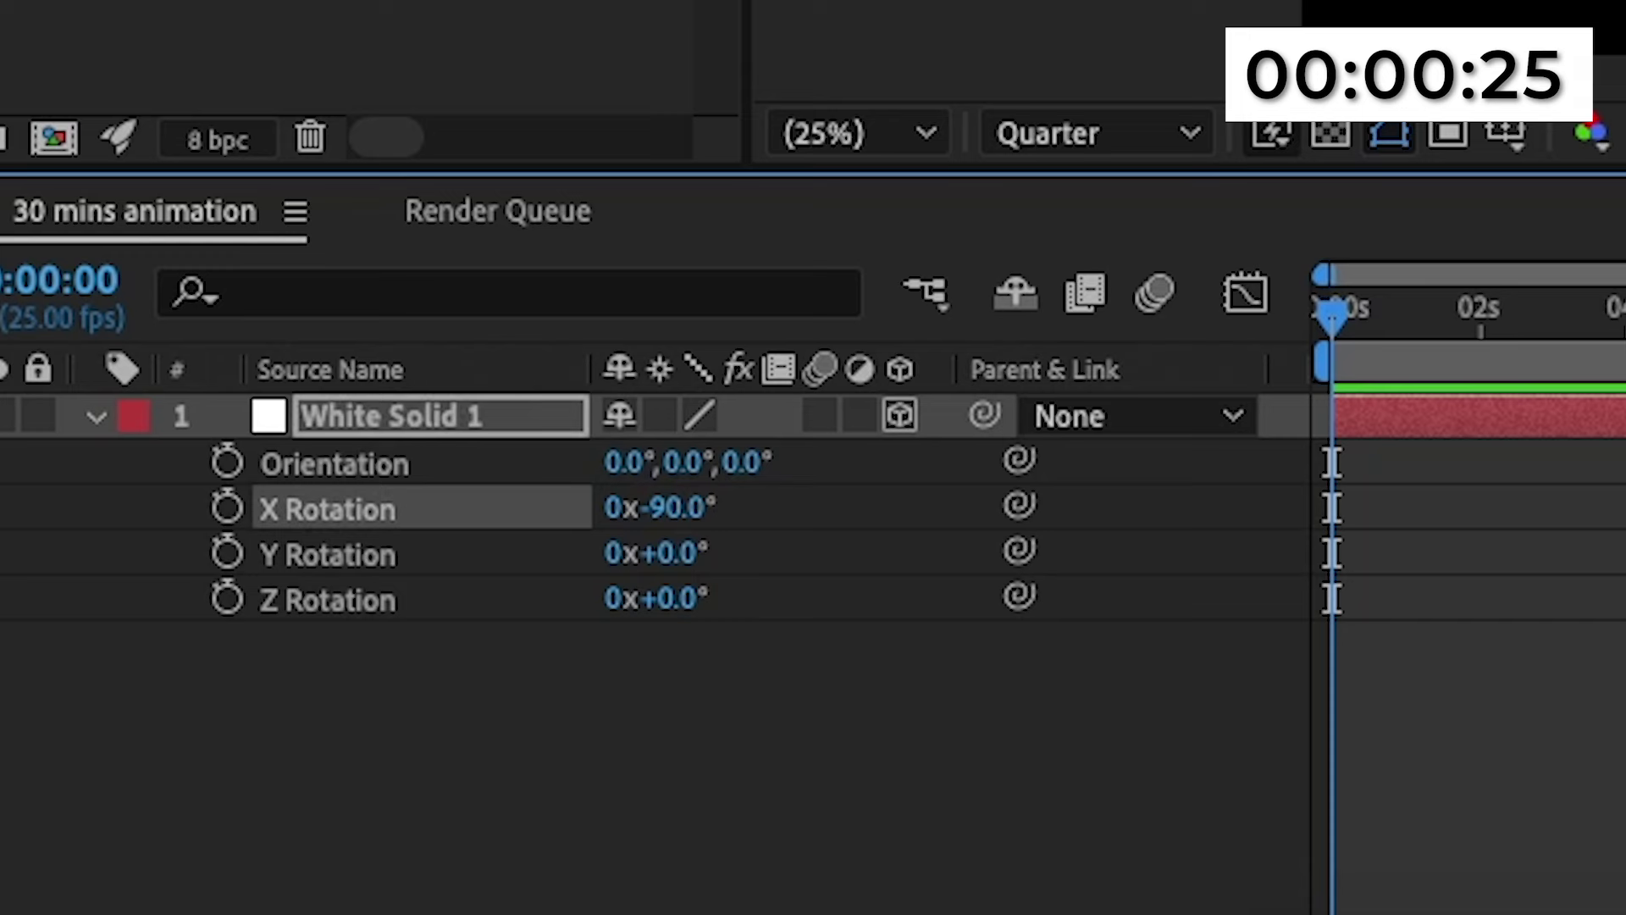
left_click(415, 417)
key("p")
left_click_drag(736, 462, 1116, 517)
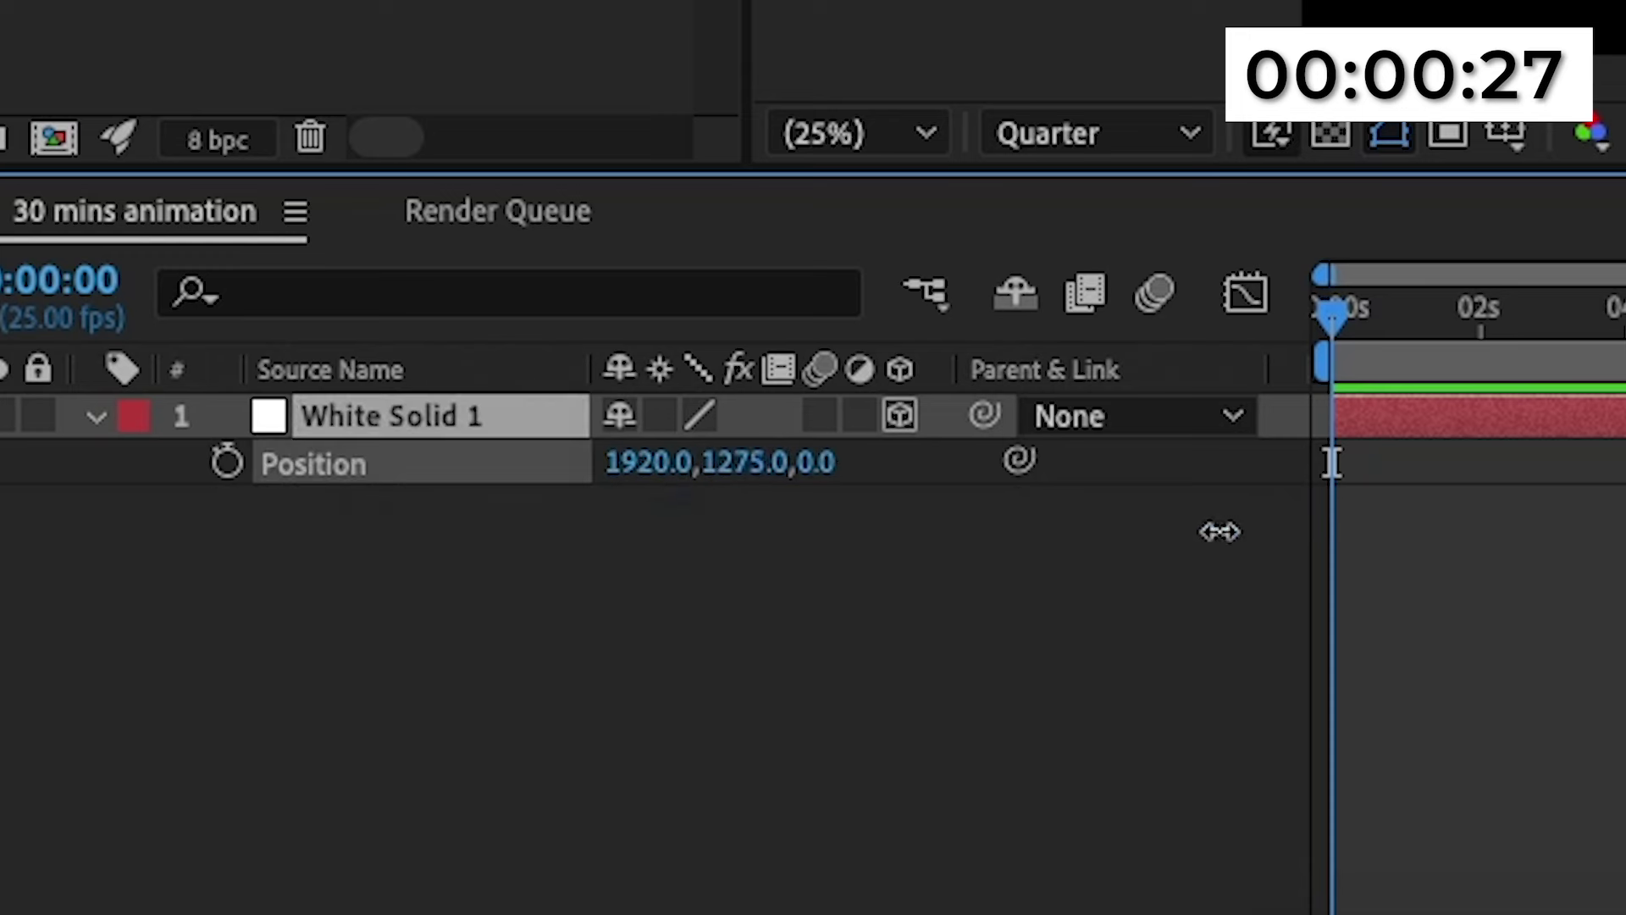
left_click_drag(722, 795, 737, 795)
Scale the floor solid to 130%, extend its front edge to the frame's lower edge, and set its Z position to 299.
left_click(445, 417)
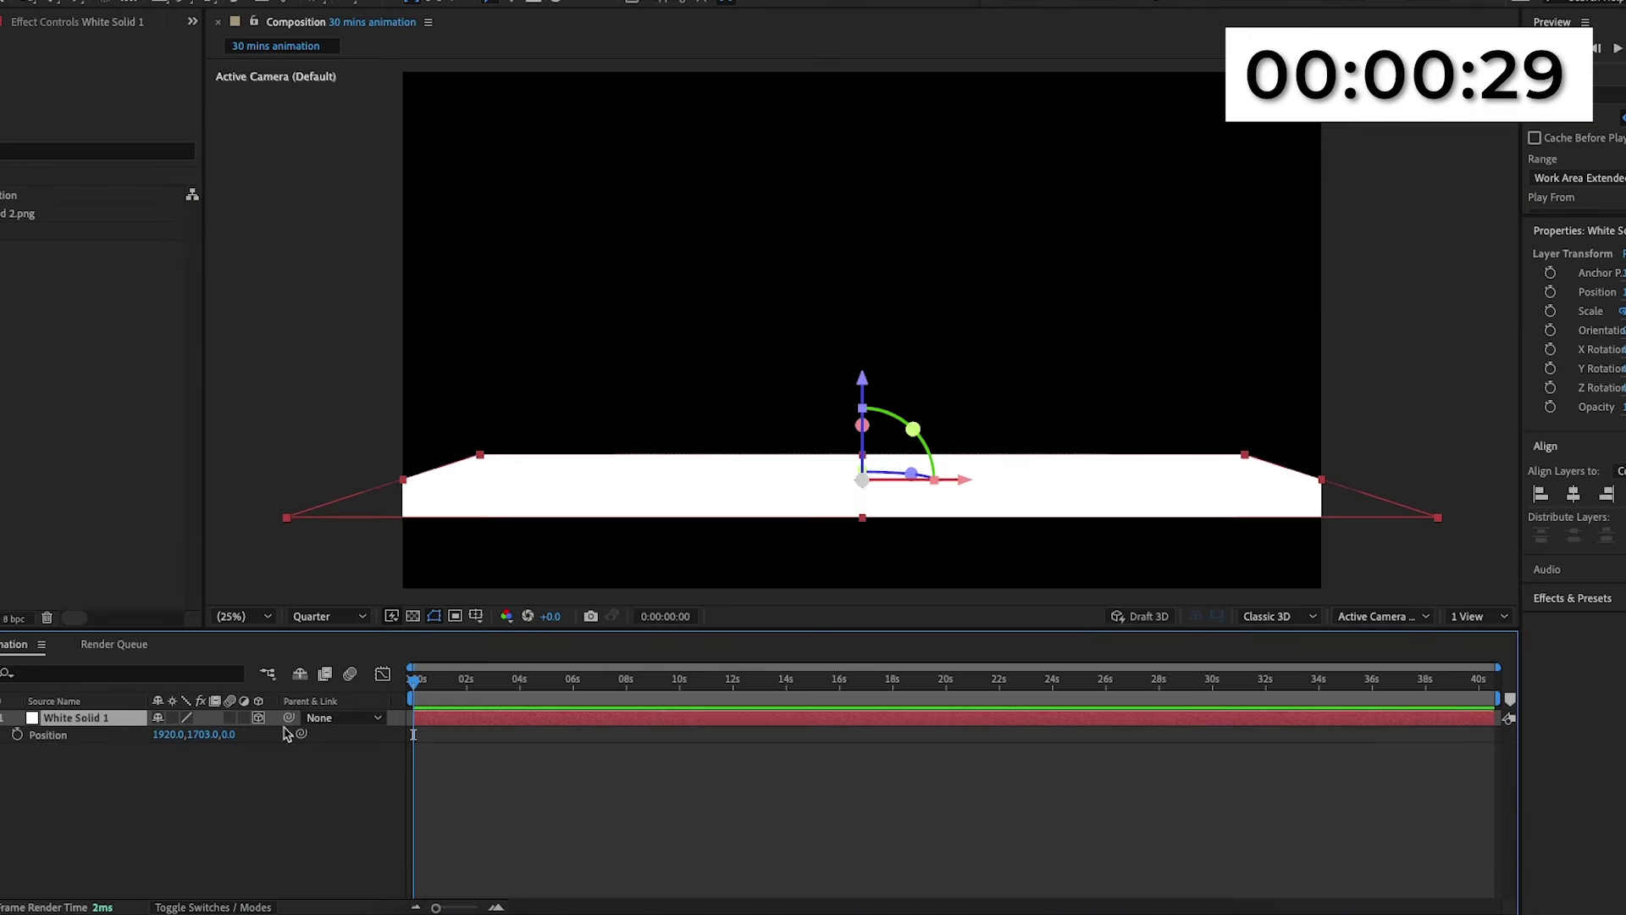
left_click_drag(246, 734, 549, 629)
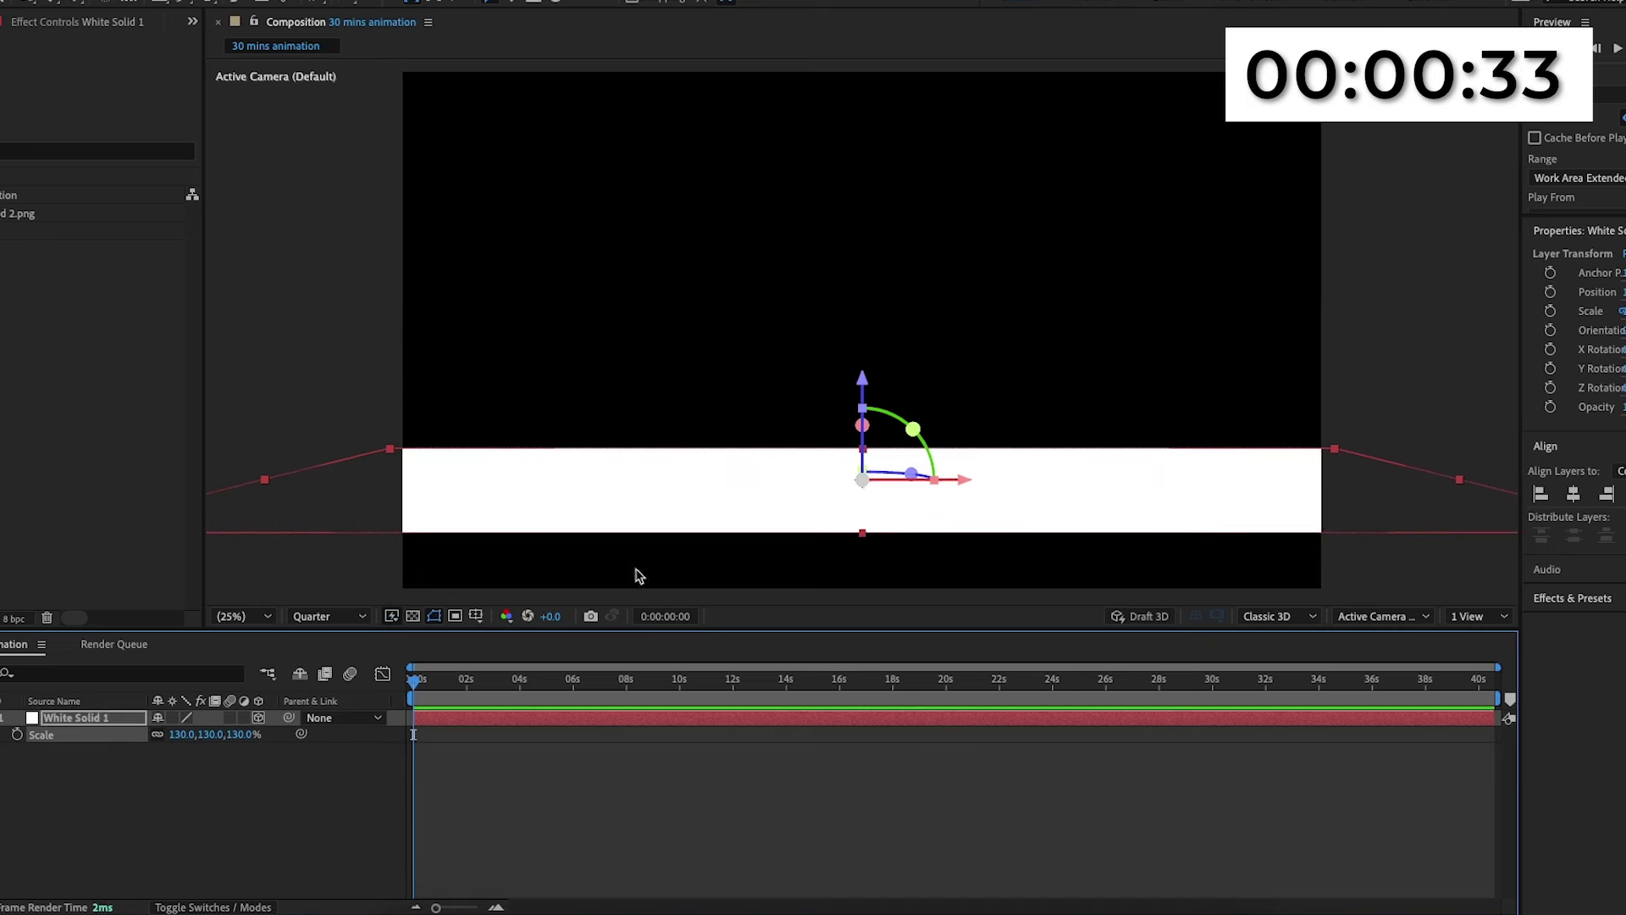
left_click_drag(862, 535, 851, 593)
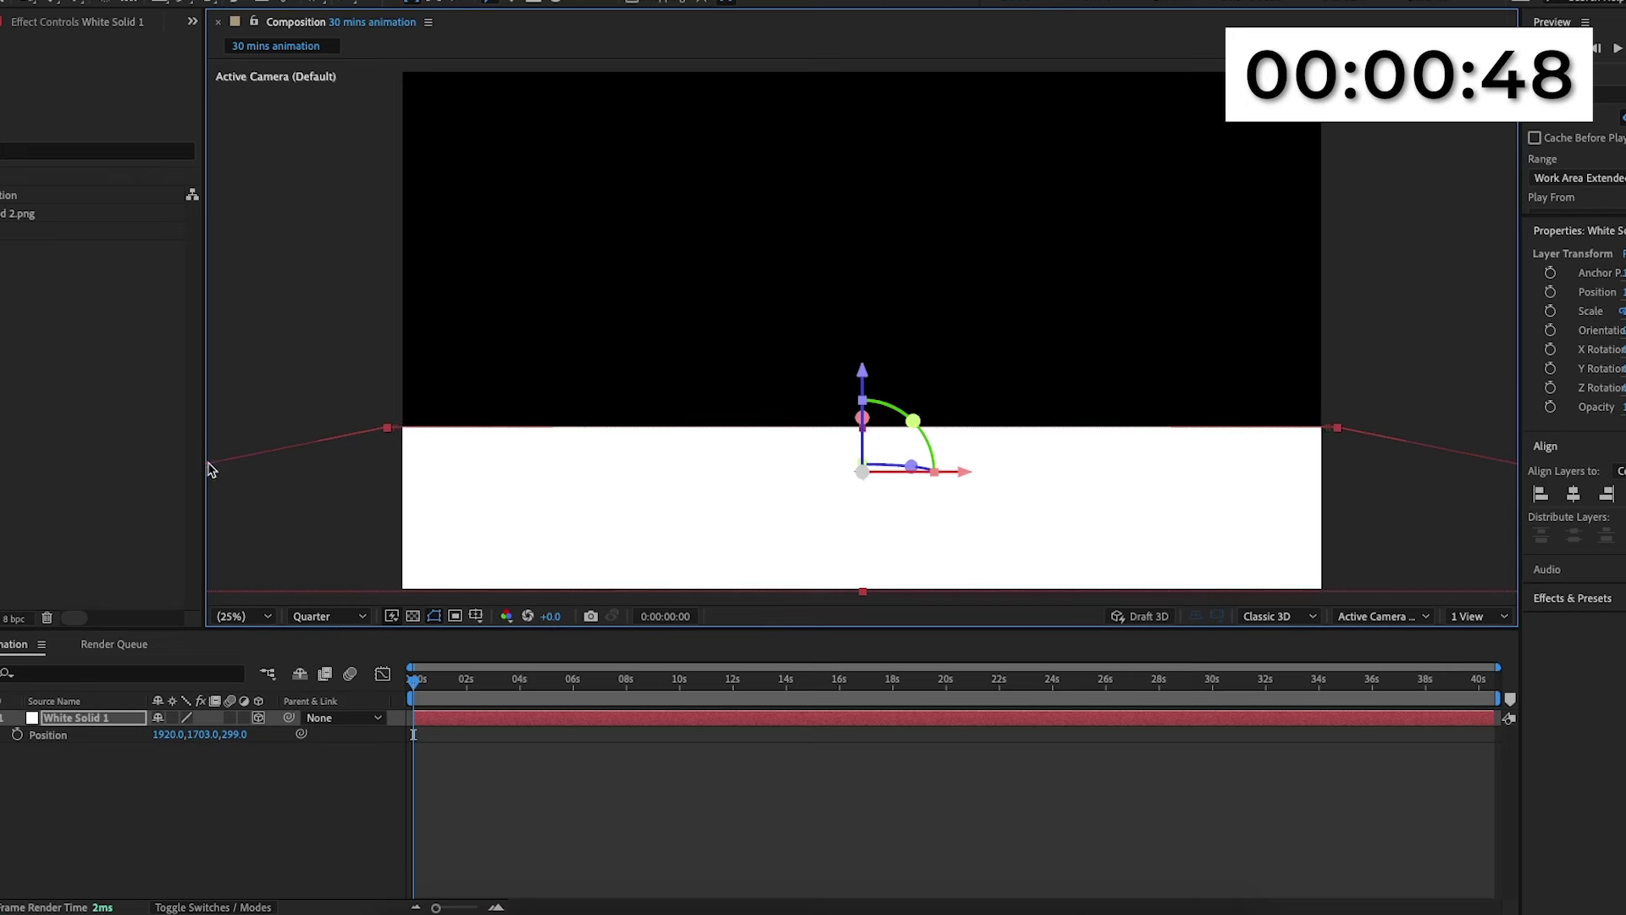
left_click(391, 366)
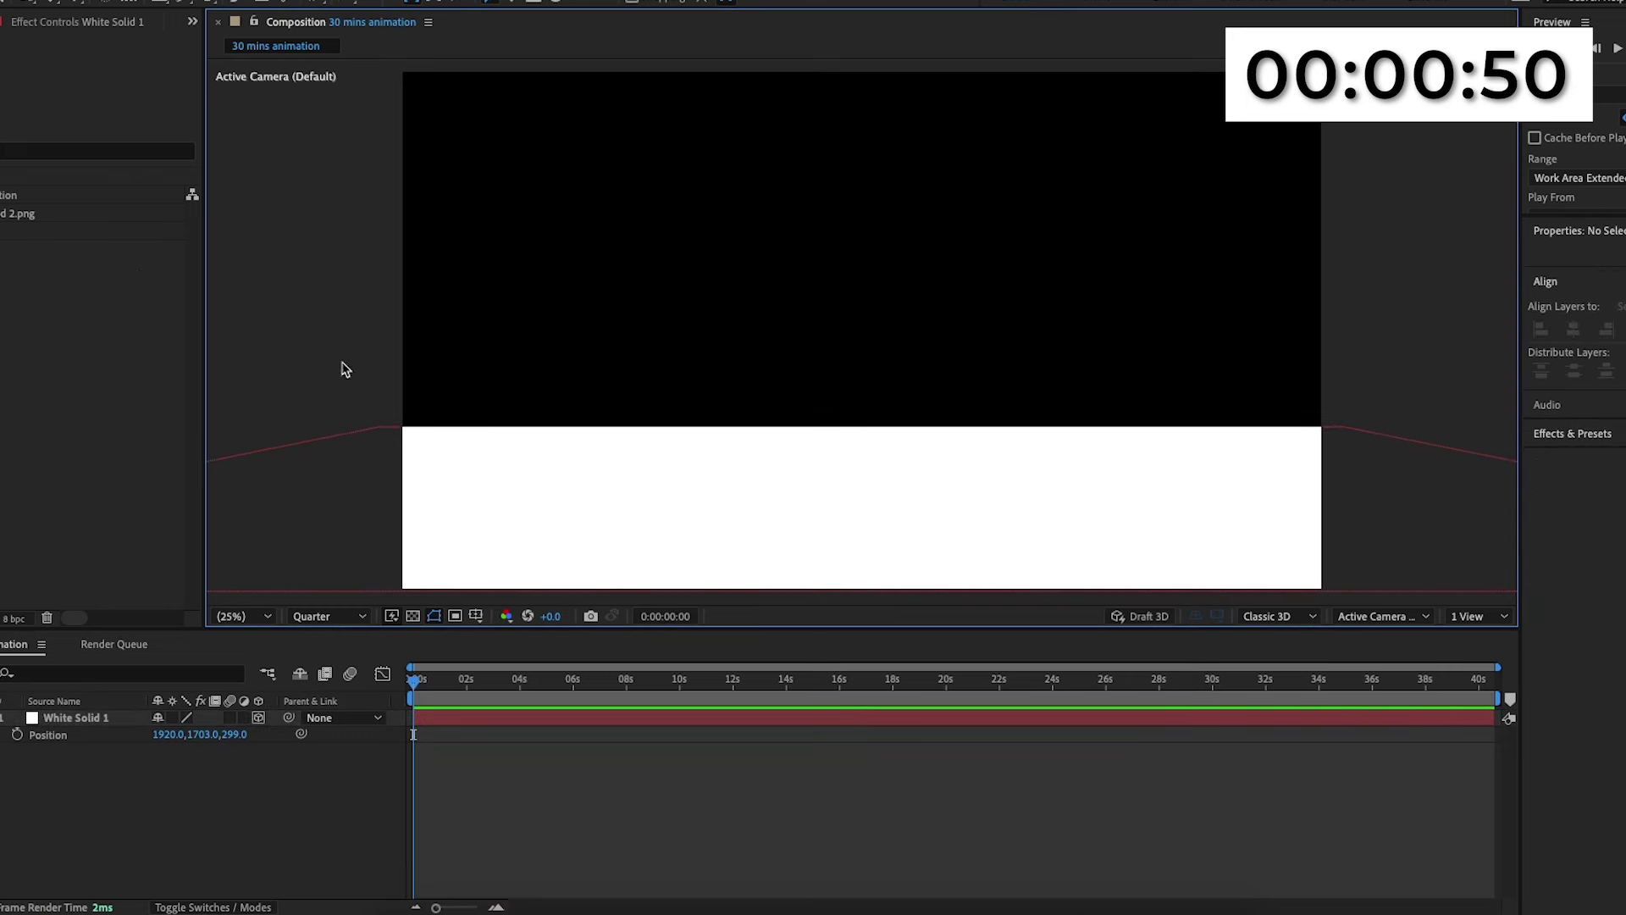
Add grid background 2.png as a 3D layer above the floor, with X Rotation -90° and Y position 1694.
left_click_drag(33, 214, 89, 551)
left_click_drag(56, 715, 57, 716)
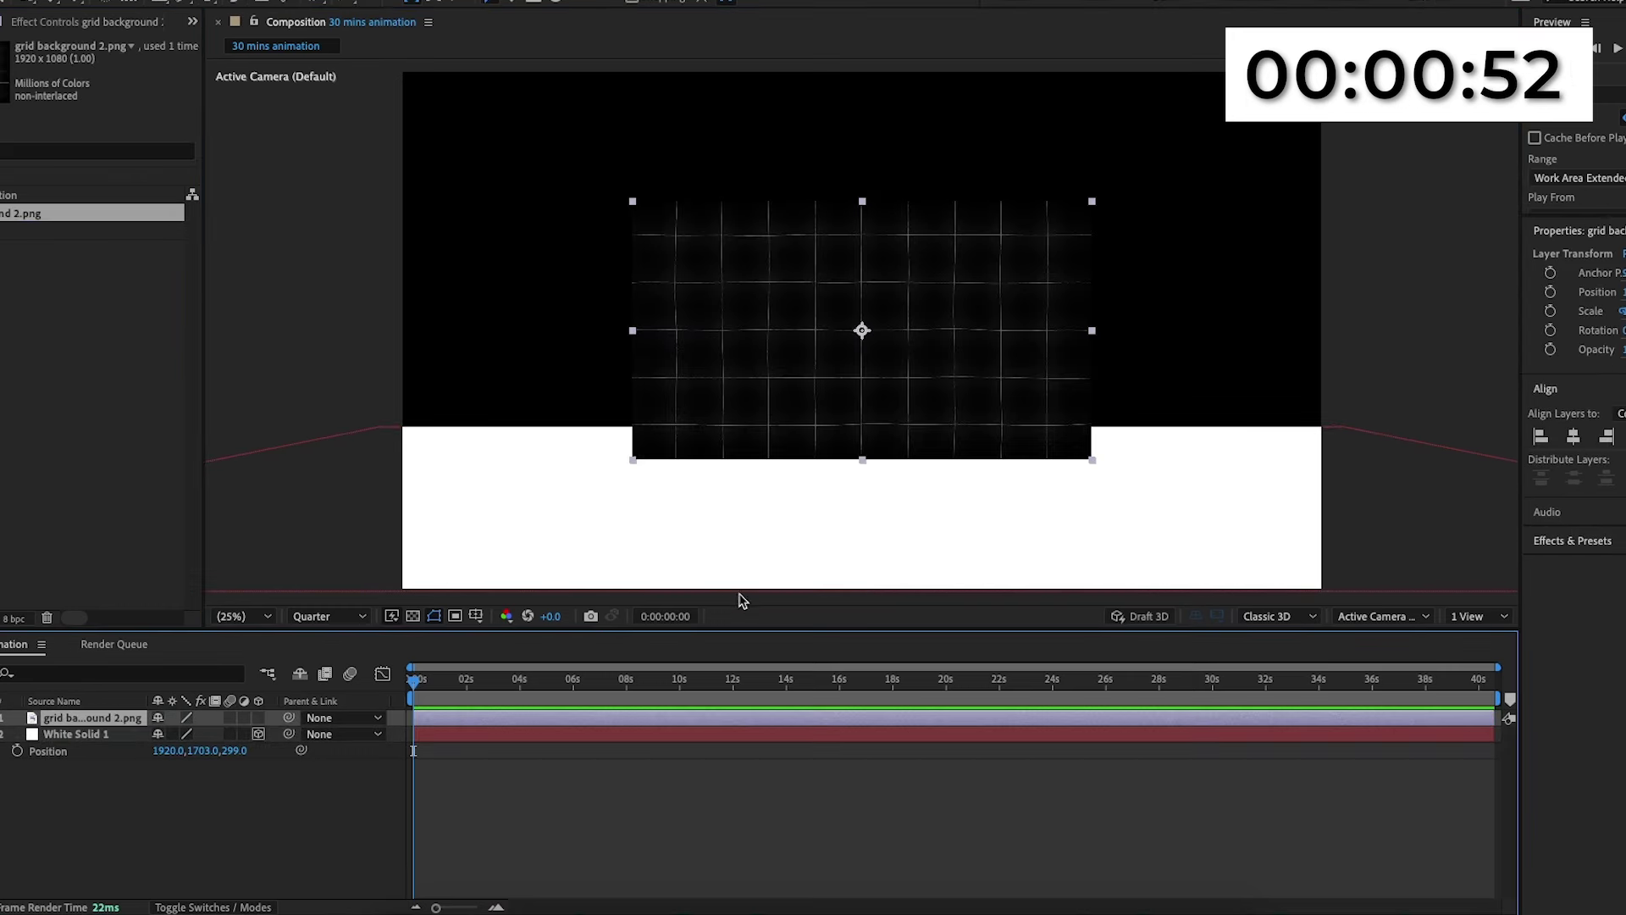
left_click(258, 718)
key("r")
left_click(171, 751)
type("-90")
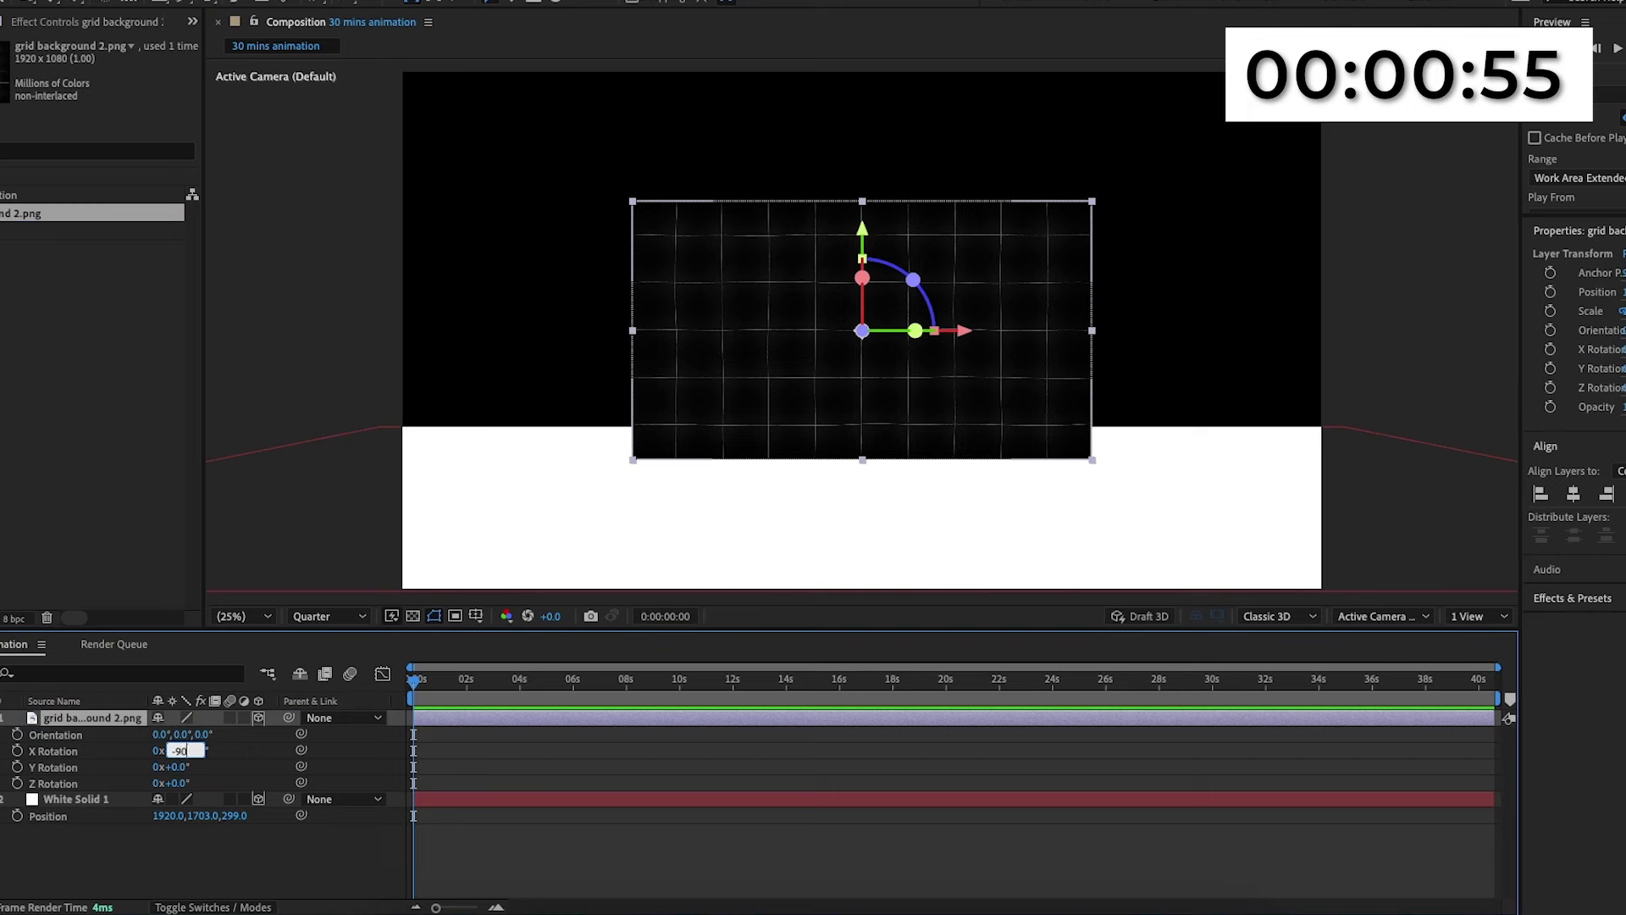
key("Return")
key("p")
left_click_drag(193, 734, 735, 794)
Apply Motion Tile to the grid layer with an output width of 330 and an output height of 520.
left_click(1572, 598)
left_click(1592, 623)
type("motion")
left_click_drag(1597, 756, 918, 483)
left_click_drag(77, 127, 142, 152)
left_click(130, 596)
Apply the Tint effect to the grid layer, mapping black to white and white to black (000000).
left_click(1595, 458)
type("tint")
left_click_drag(1599, 560, 80, 743)
left_click(74, 263)
left_click(159, 292)
left_click(577, 293)
left_click(74, 280)
left_click(159, 529)
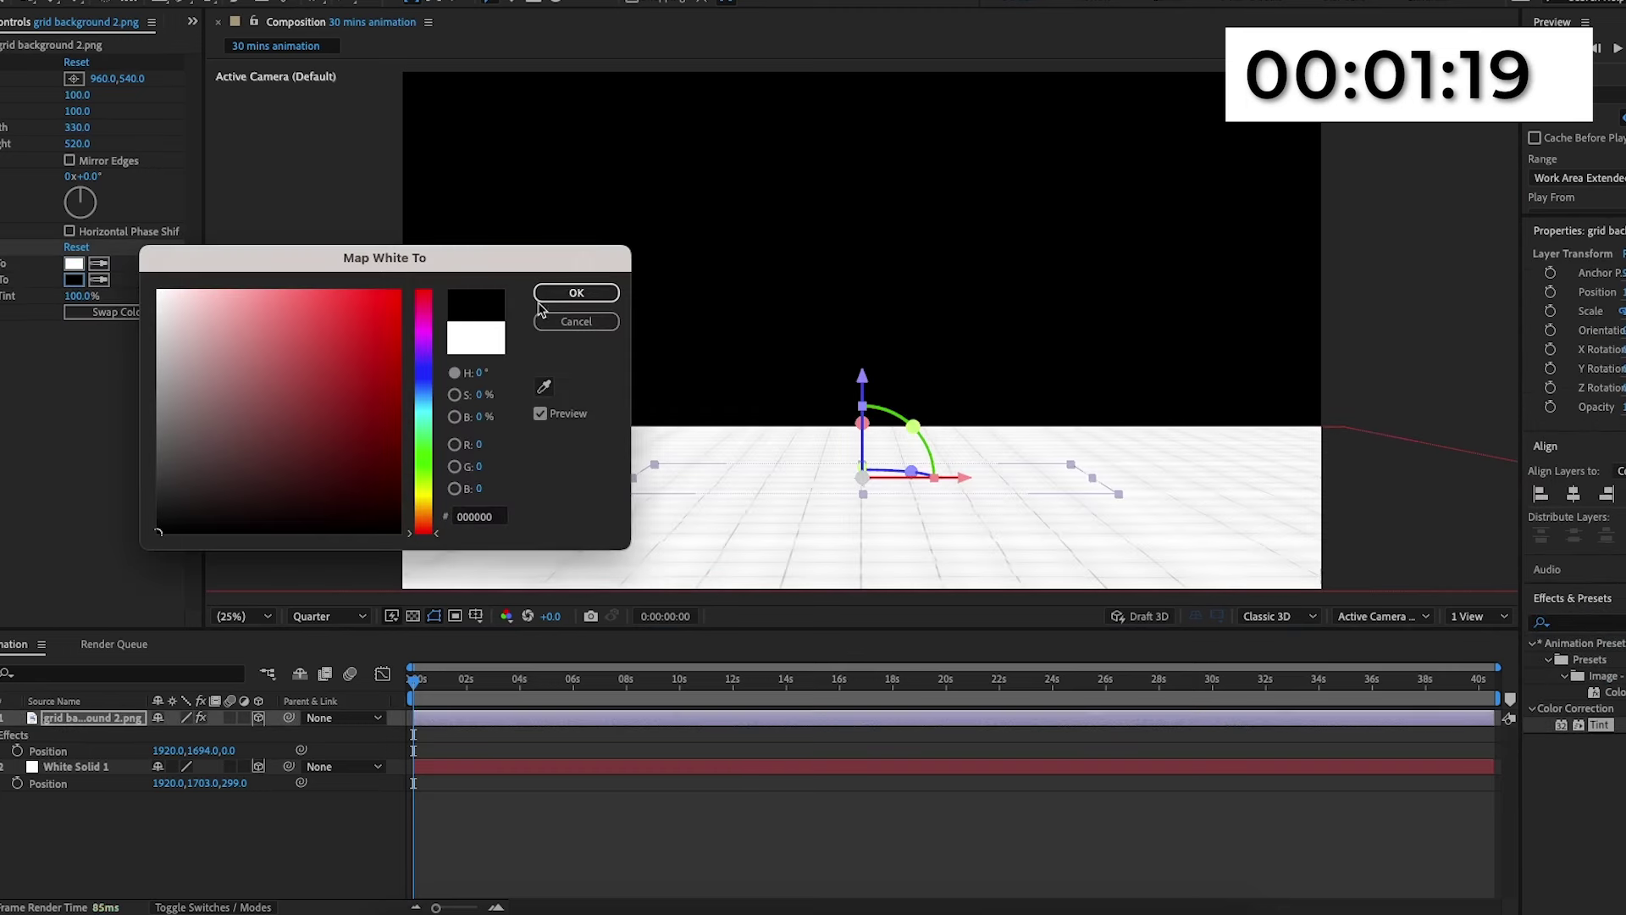
left_click(577, 294)
left_click(556, 664)
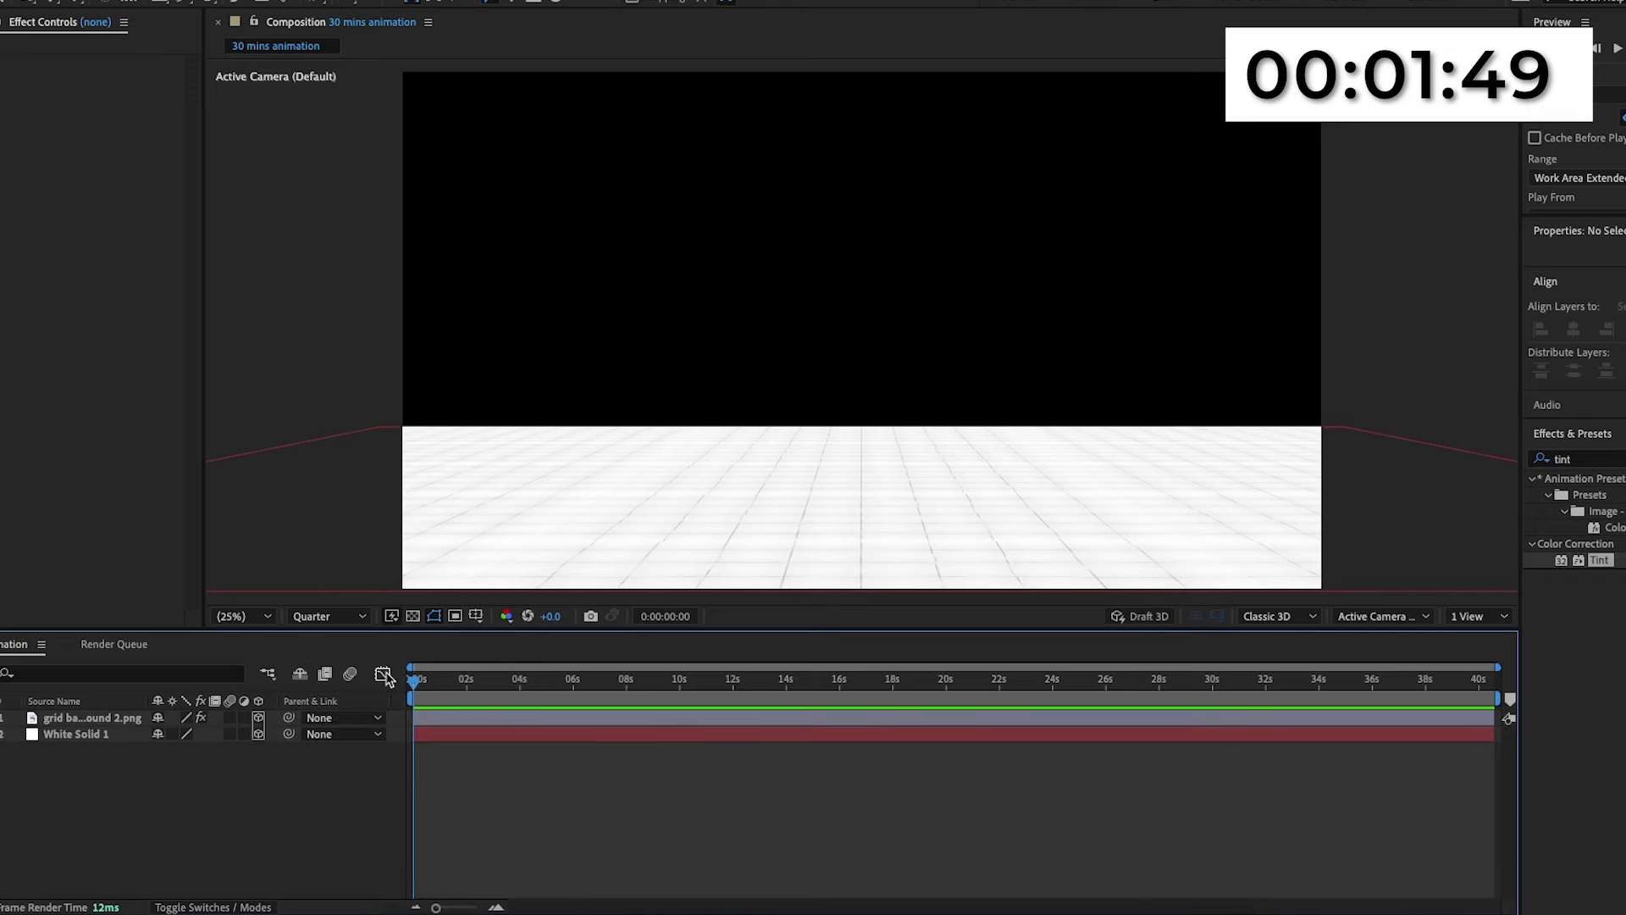
Create a second white solid and place it beneath the grid and floor layers.
right_click(319, 776)
mouse_move(372, 664)
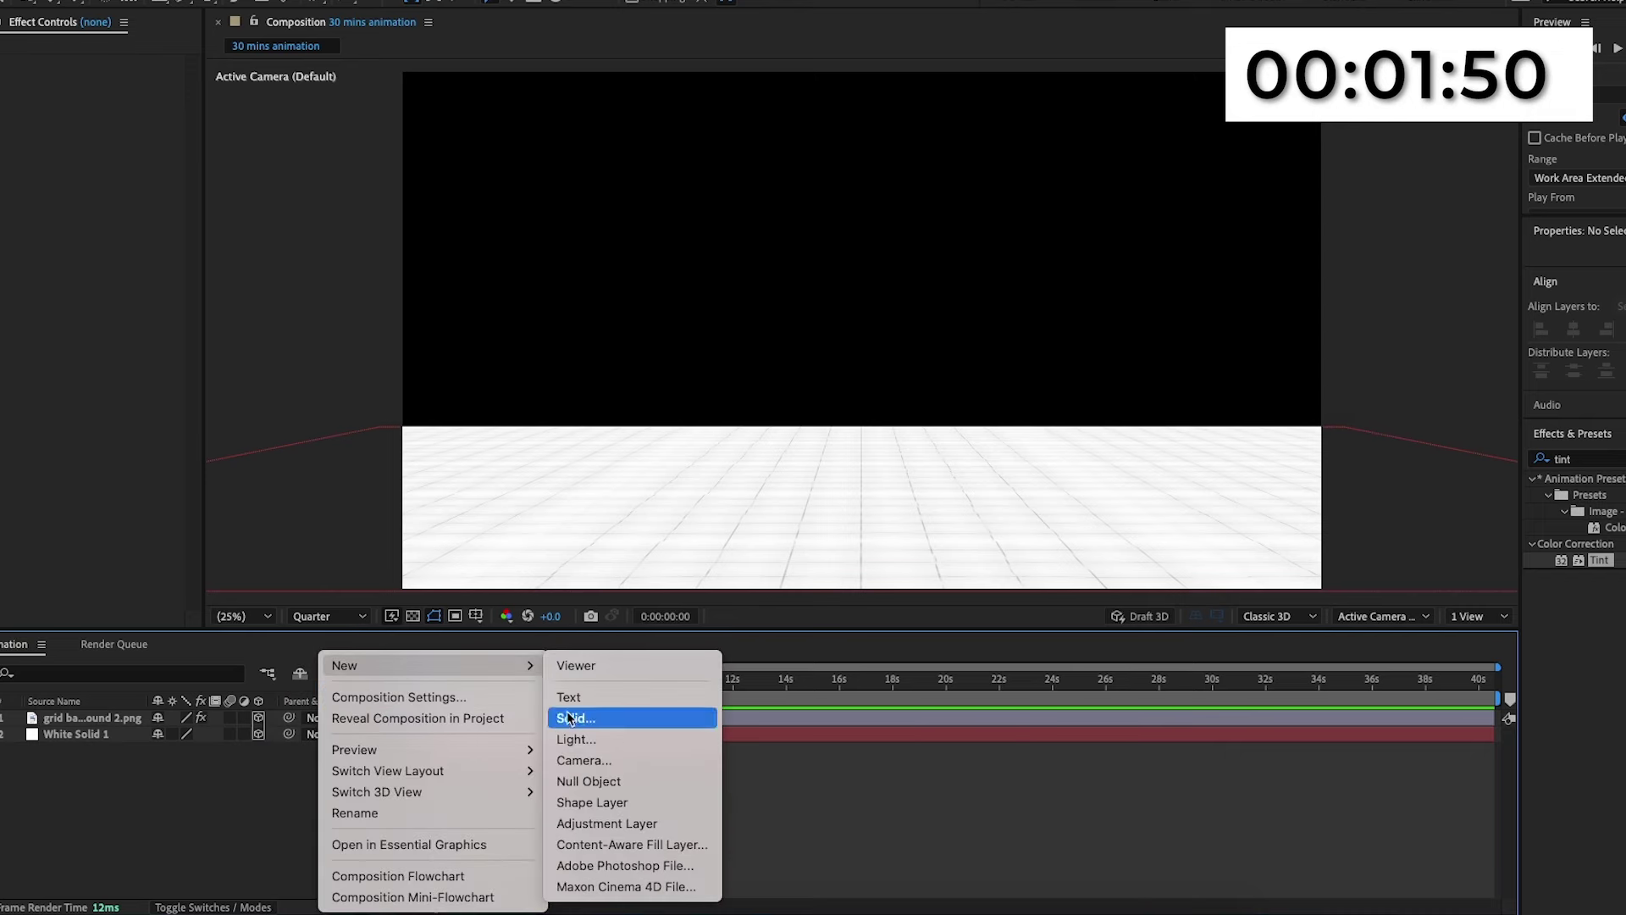
left_click(578, 716)
left_click(973, 624)
left_click_drag(81, 717, 85, 757)
Find the Gradient Ramp effect and apply it to the background solid, White Solid 2.
left_click(1580, 570)
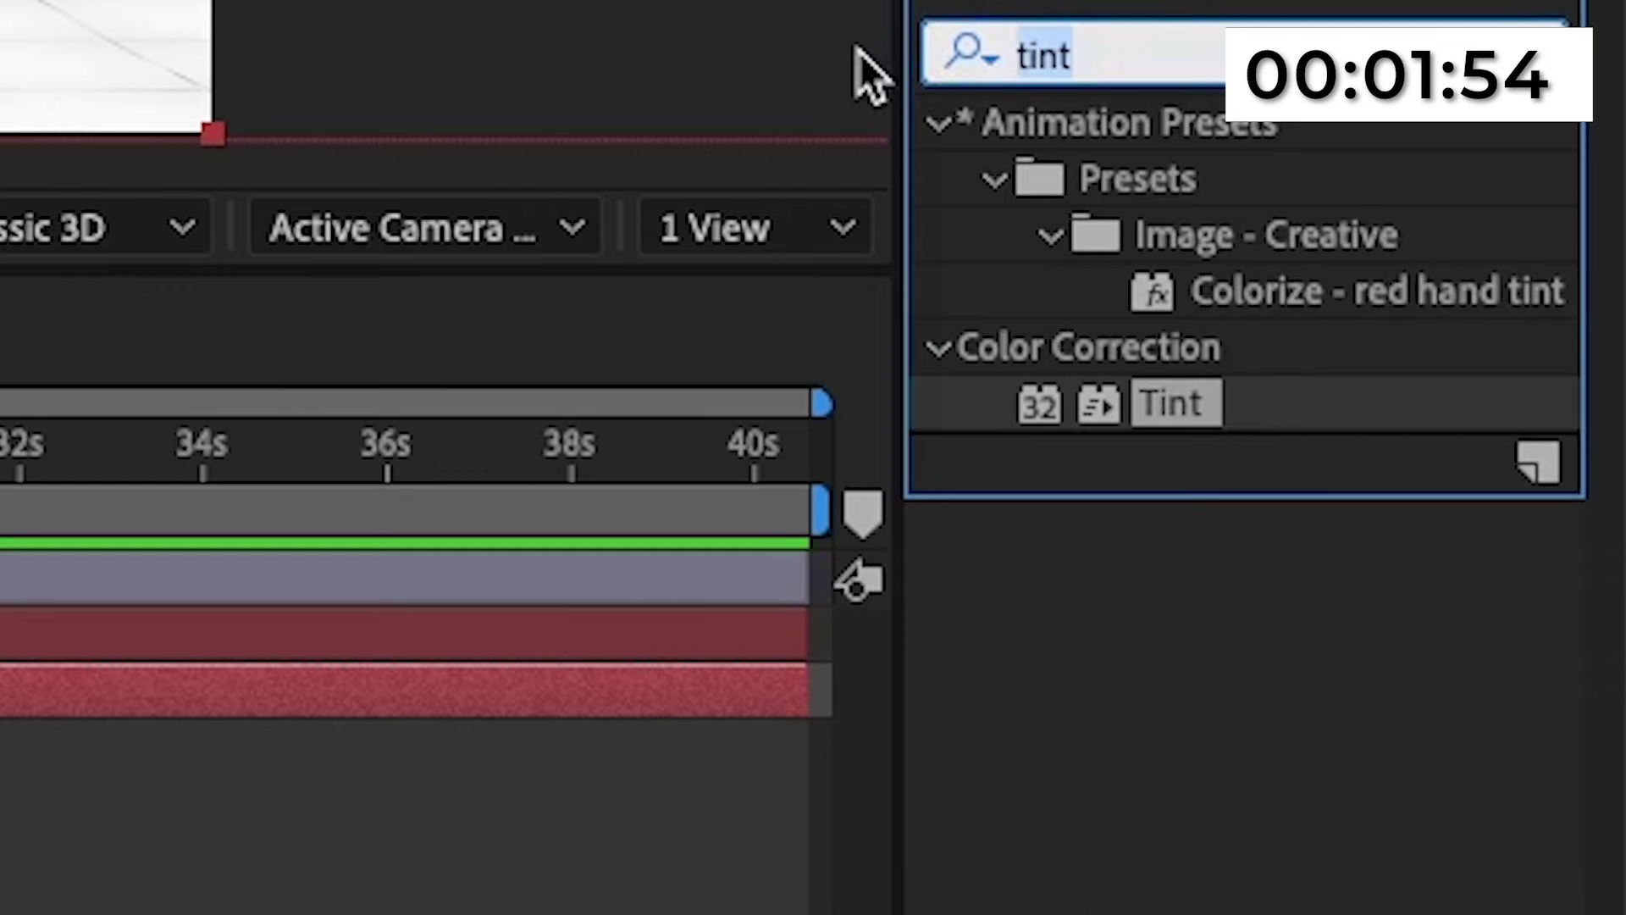
key("BackSpace")
type("grad")
double_click(1215, 627)
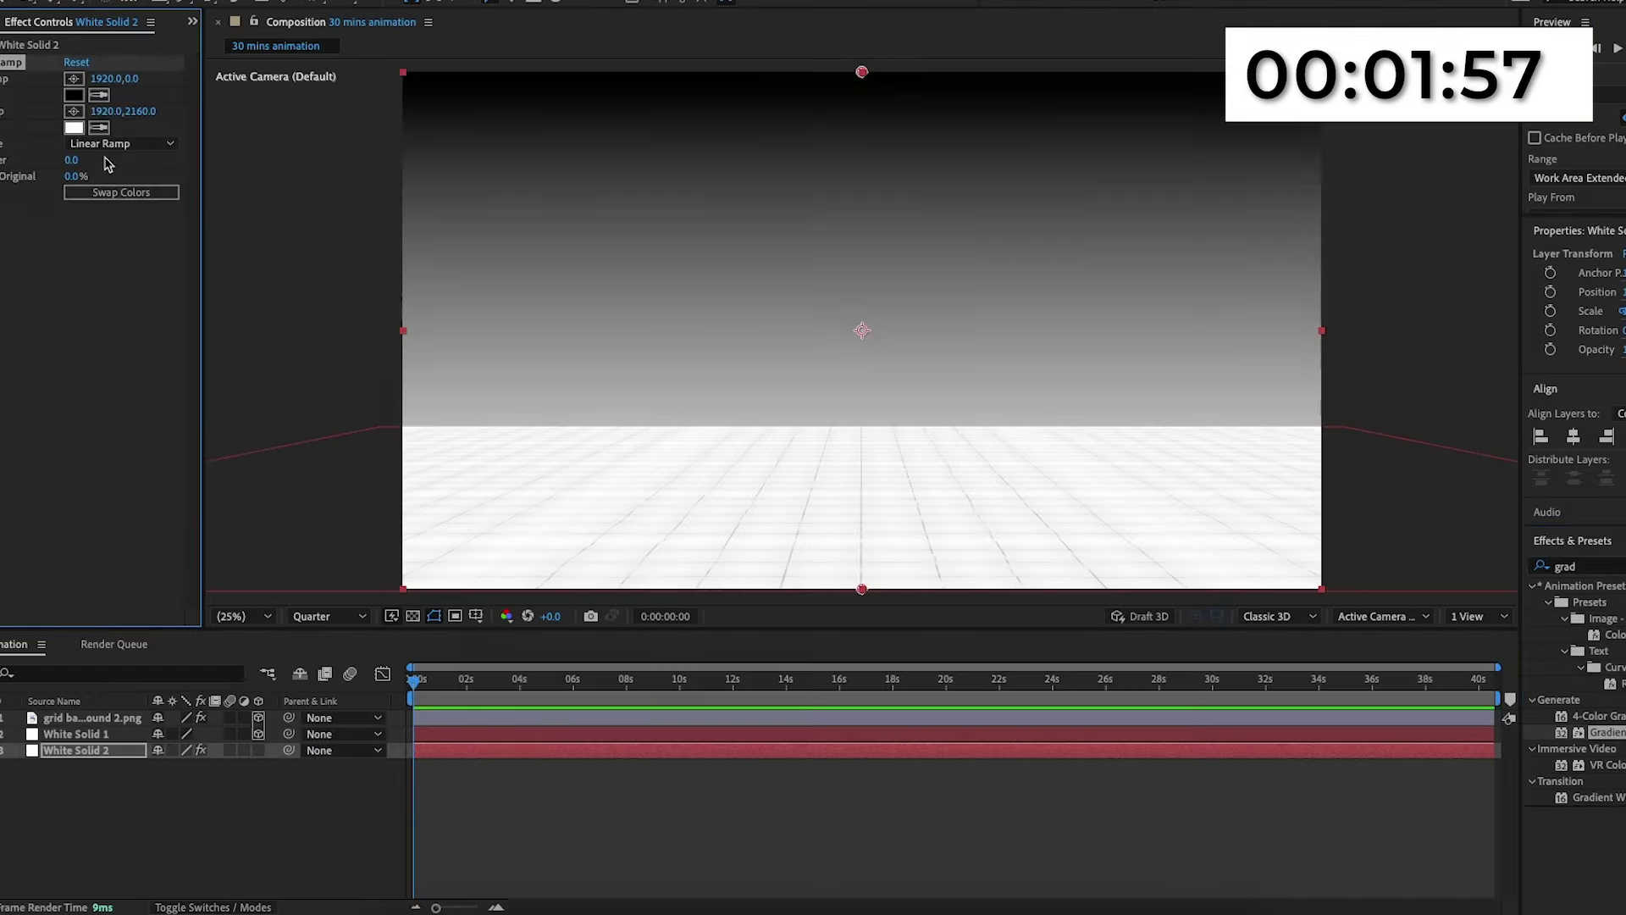
Make the gradient a Radial Ramp, with its start at Y 1086 and its end at Y 2548.
left_click(119, 143)
left_click(119, 182)
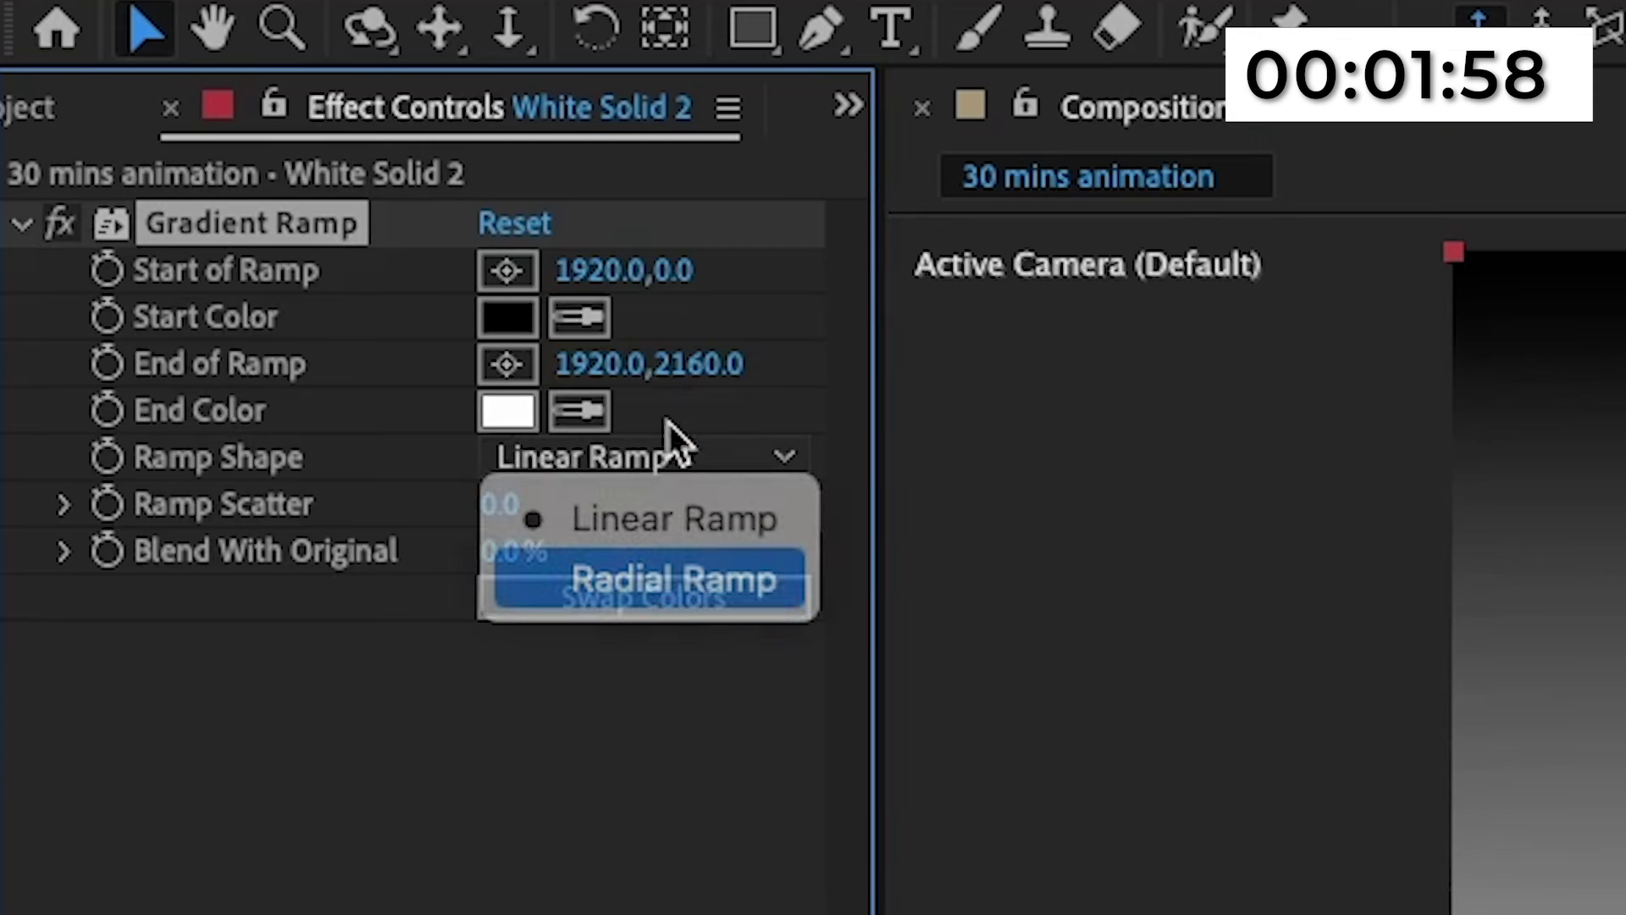
left_click_drag(137, 114, 428, 182)
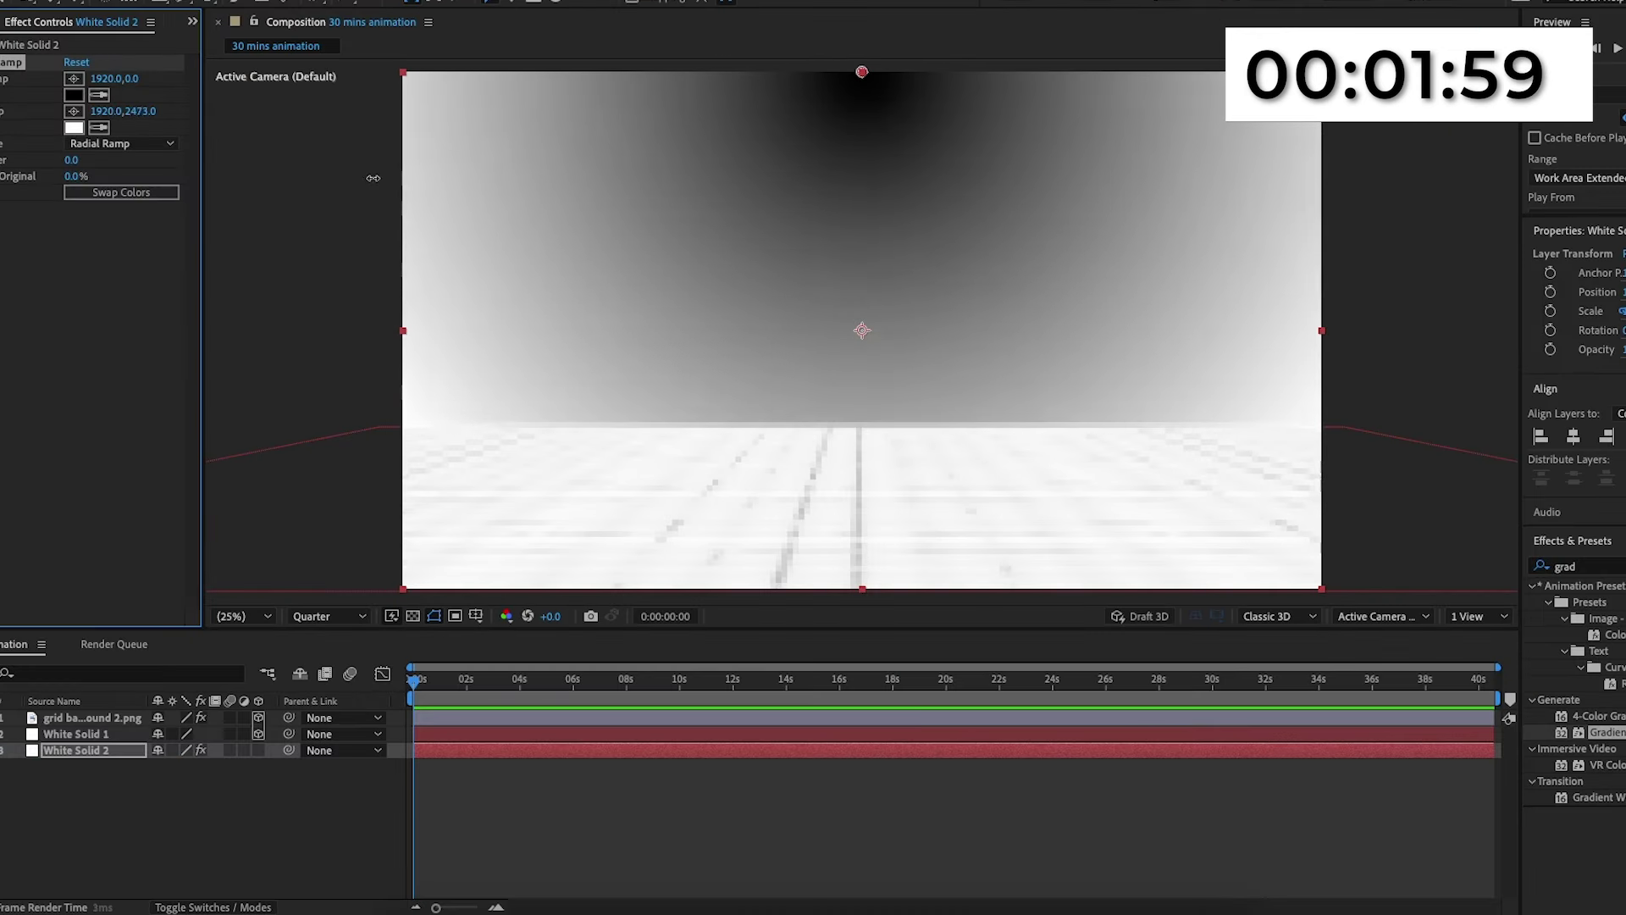
left_click_drag(129, 79, 801, 347)
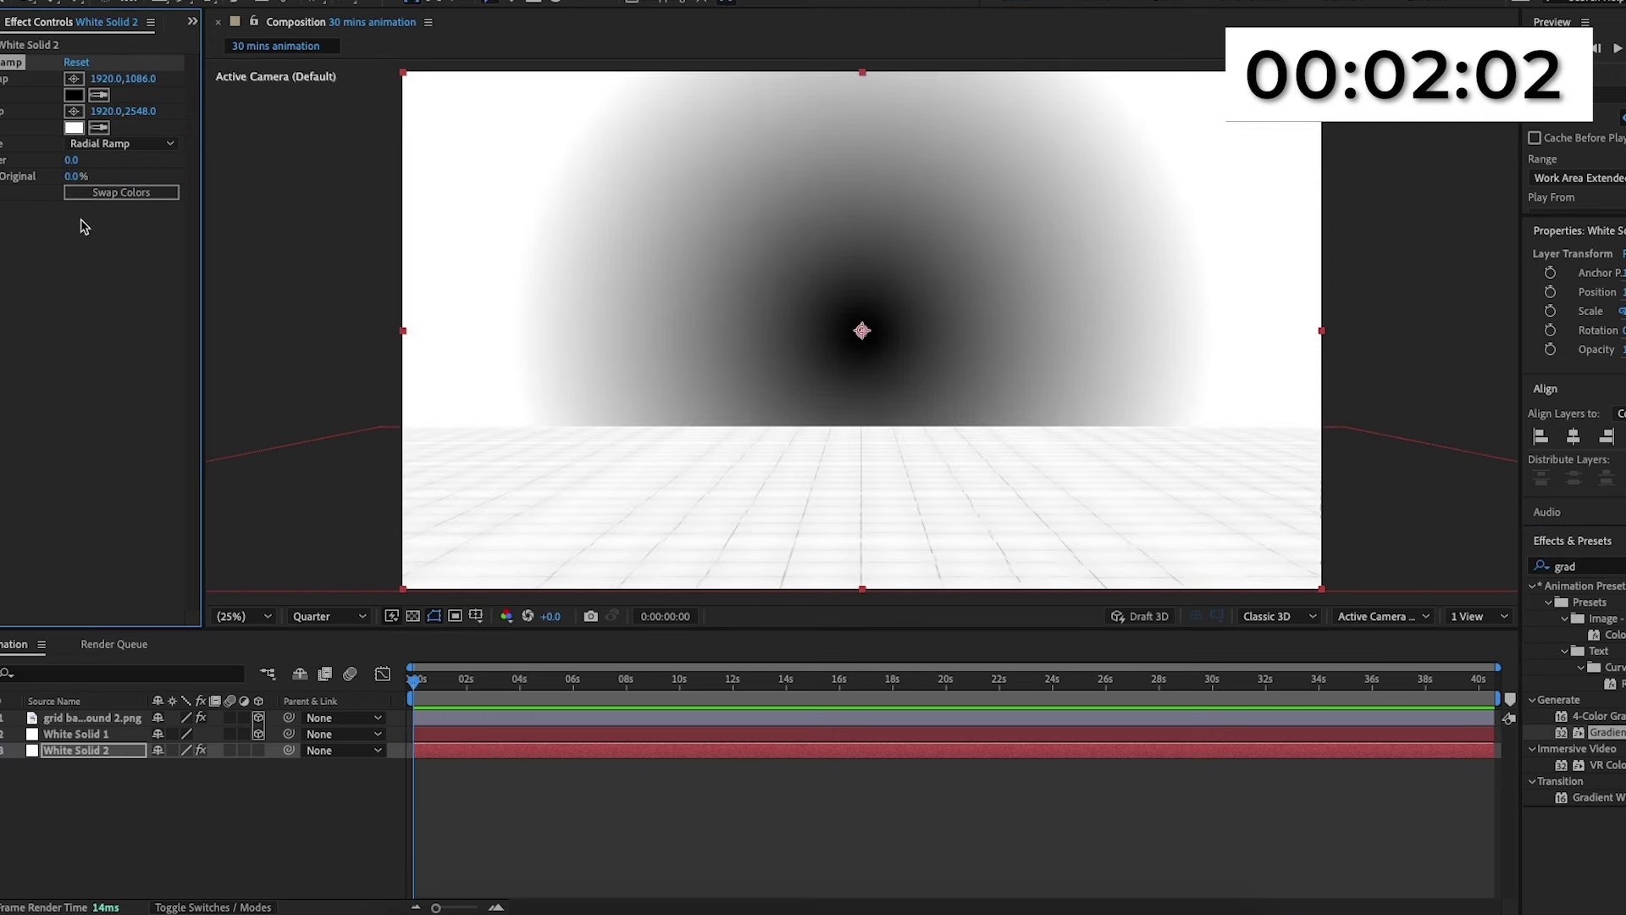
Swap the background gradient's colours and extend the End of Ramp to Y 3796.
left_click(127, 193)
left_click_drag(132, 110, 1107, 123)
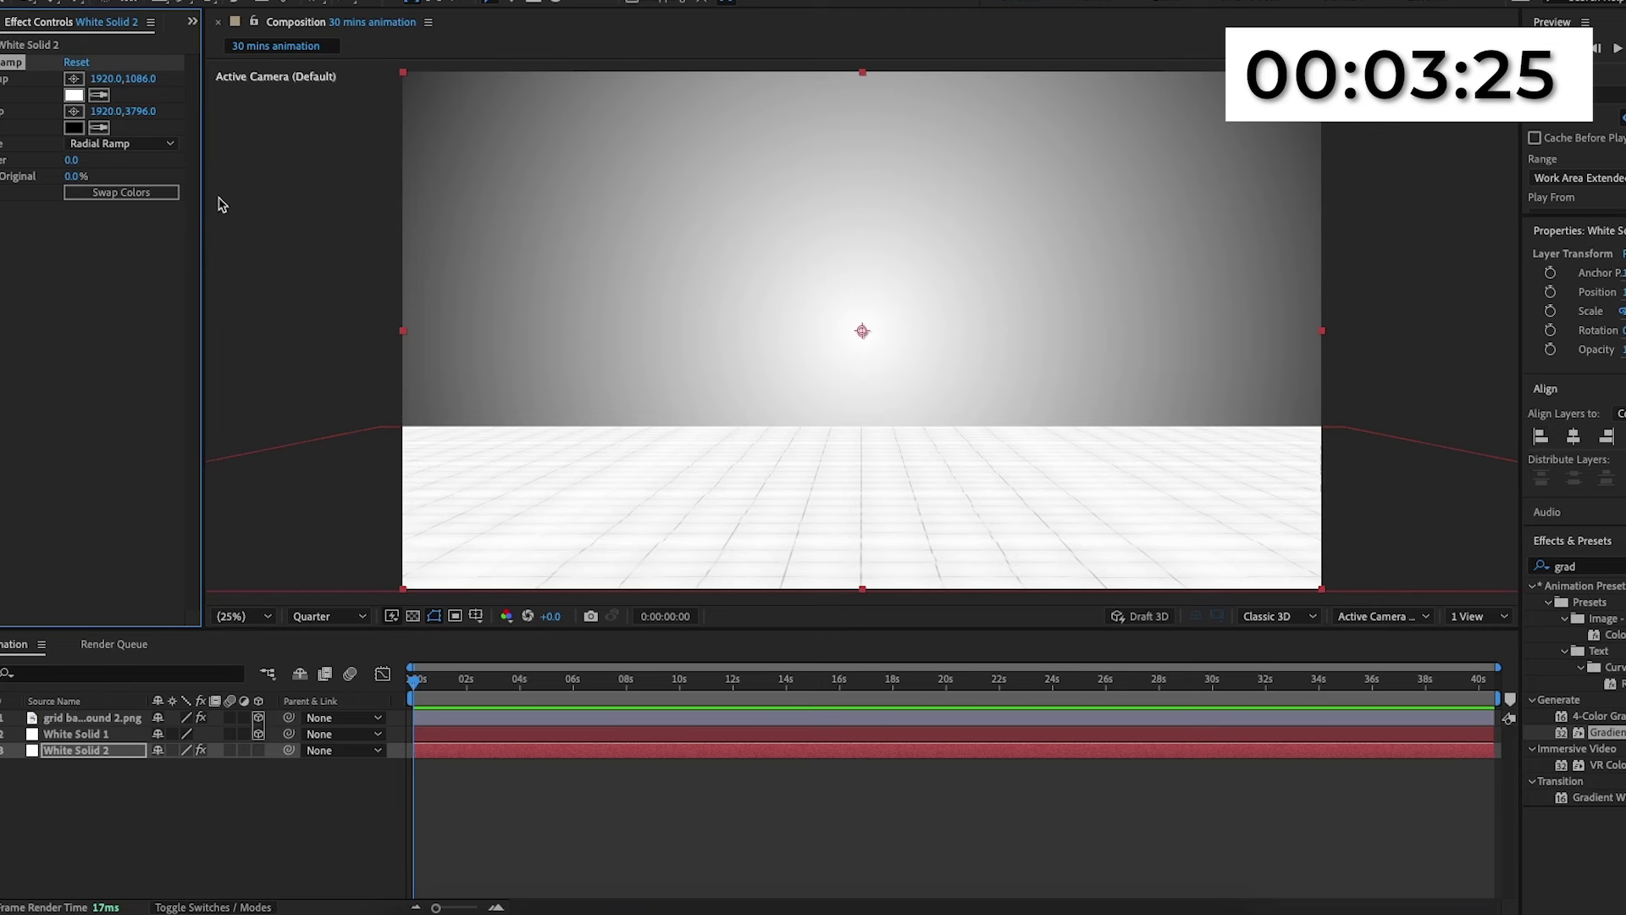
left_click(306, 200)
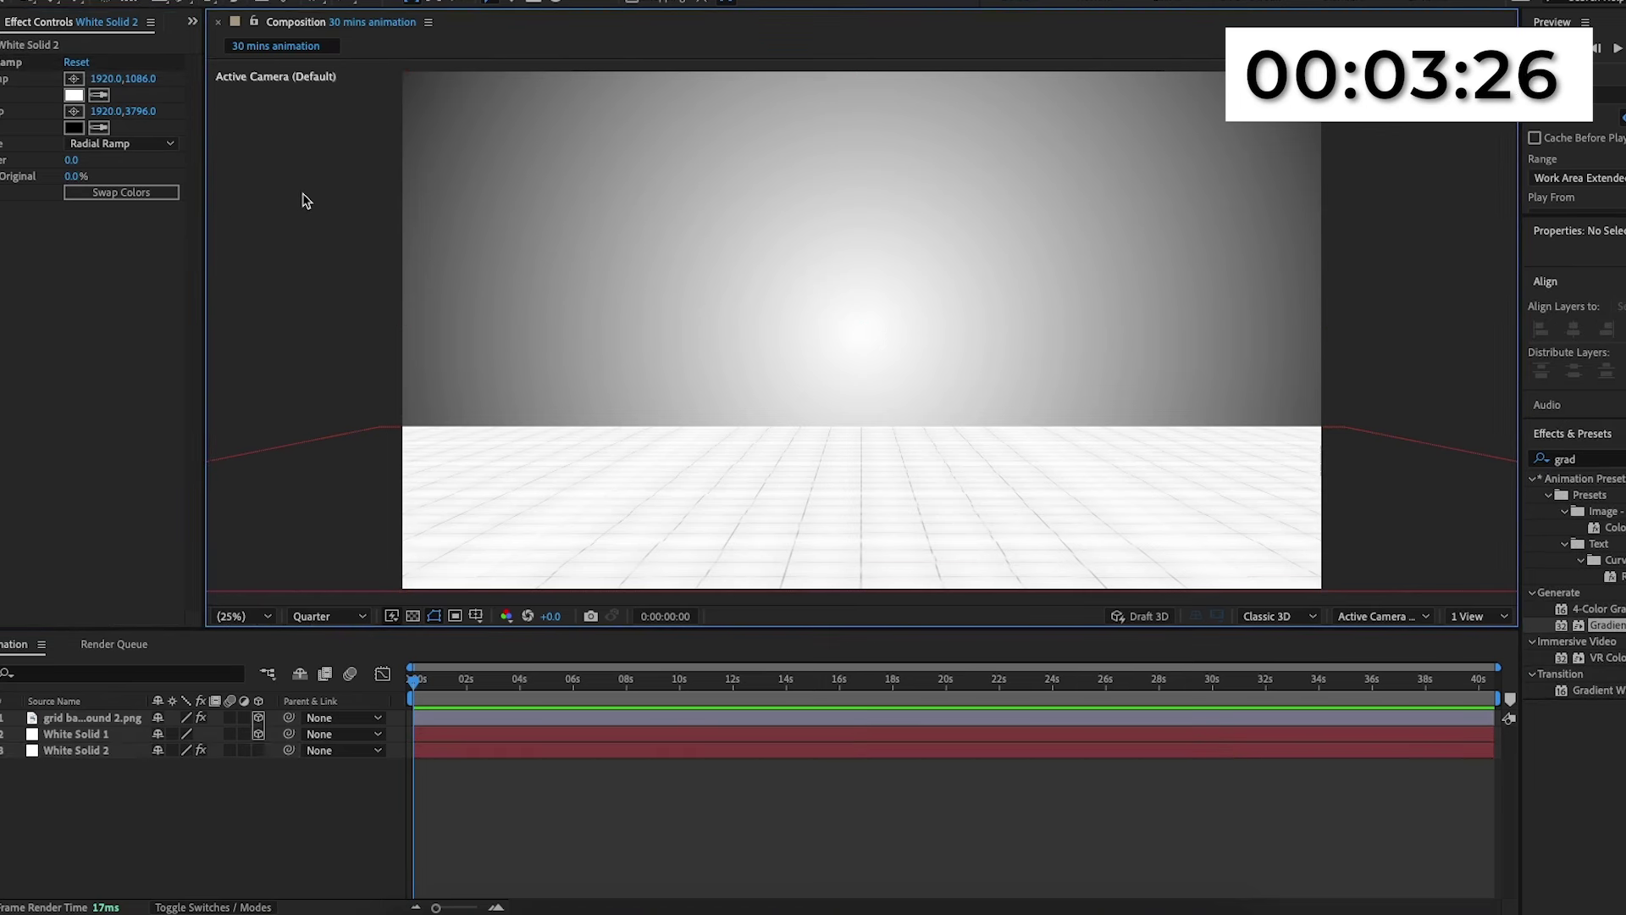
Set the gradient's Start of Ramp Y value to exactly 1080.
left_click(154, 80)
type("1")
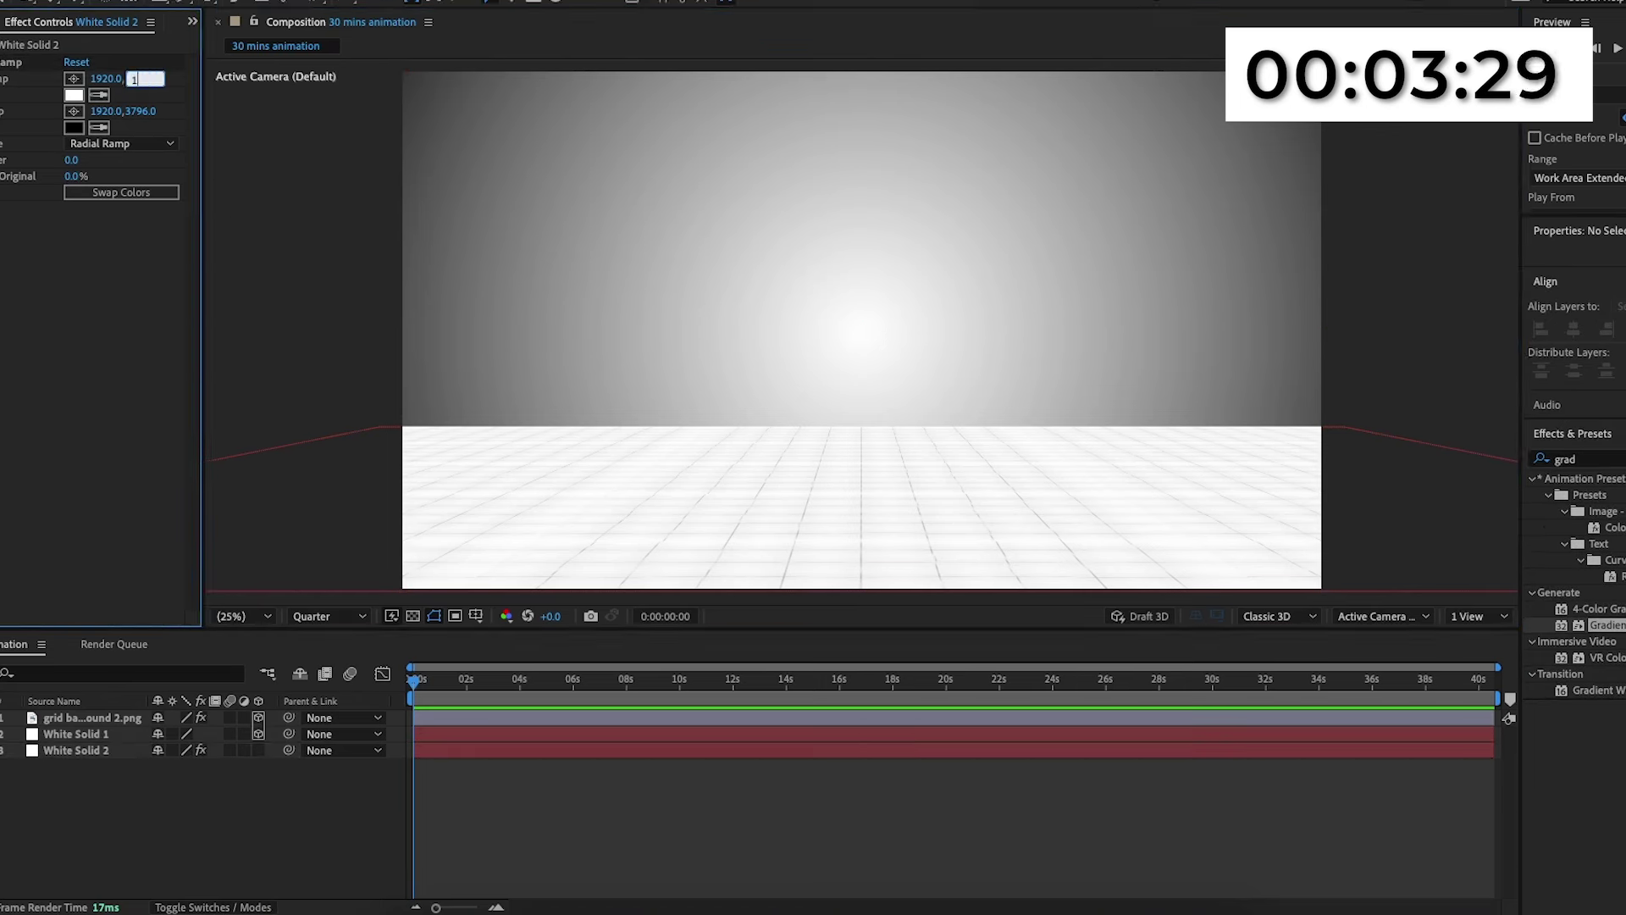
type("08")
key("Return")
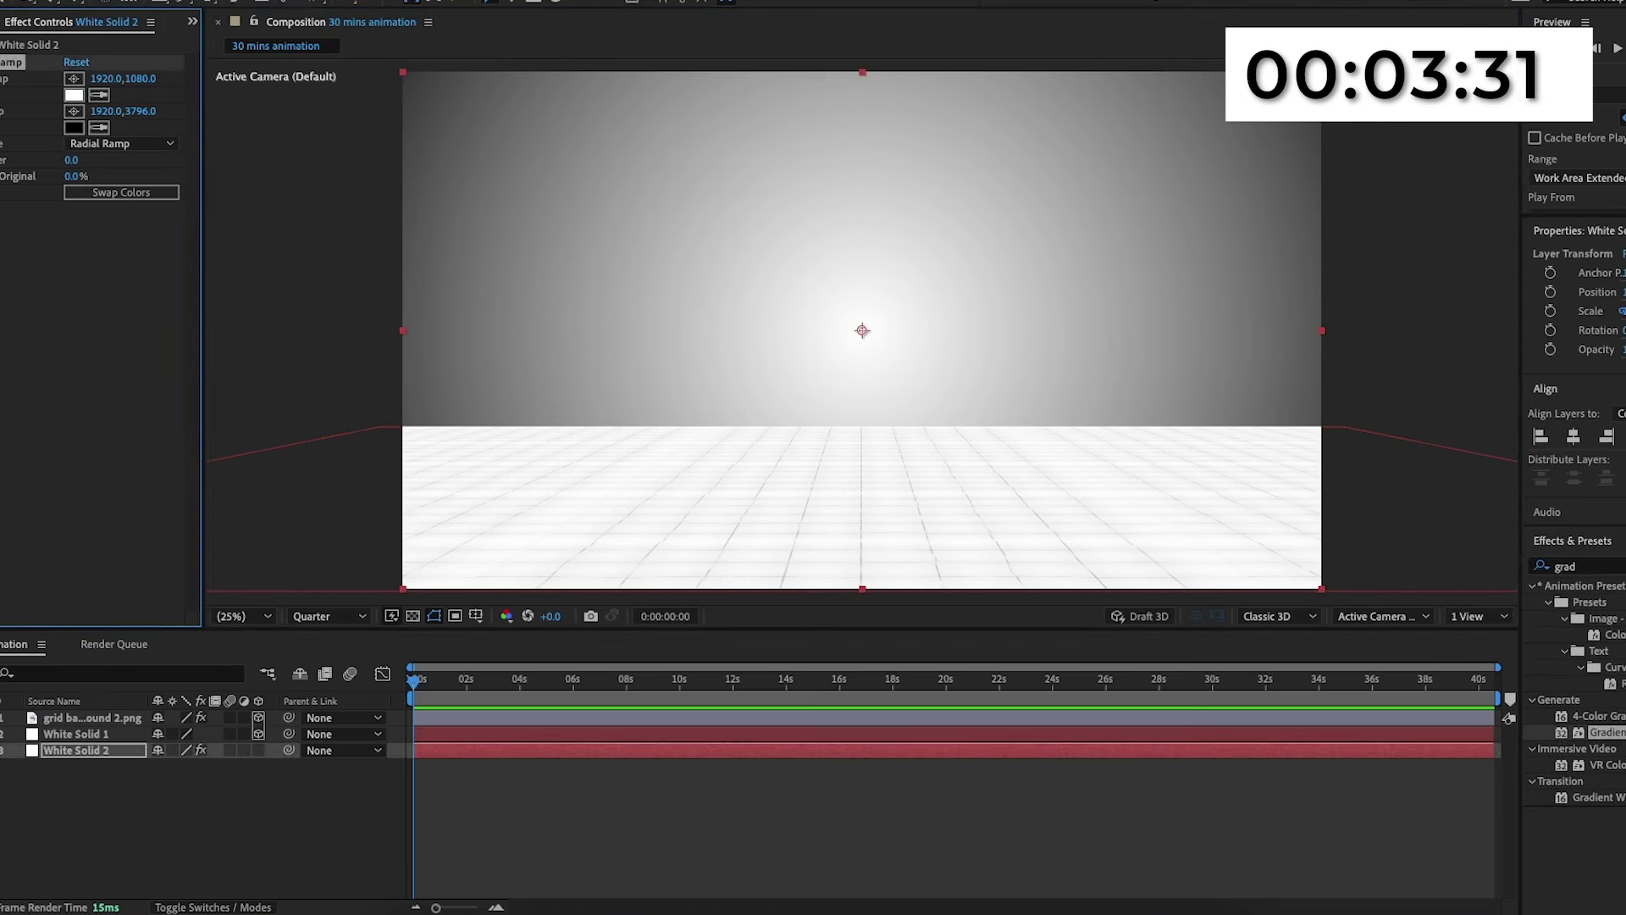
left_click(328, 188)
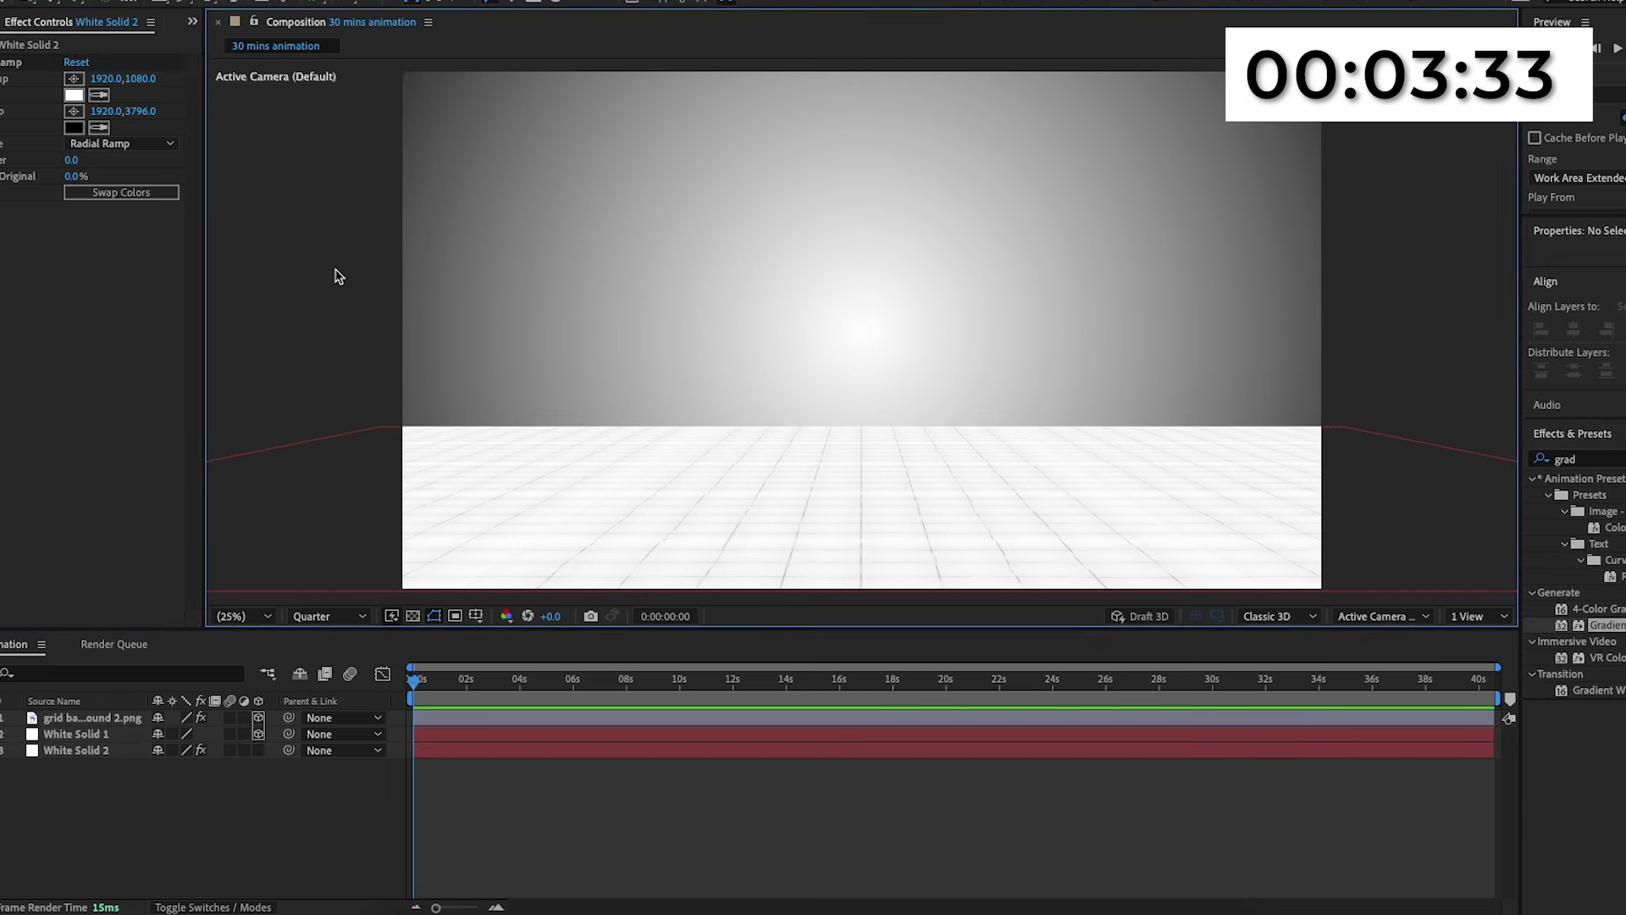
Draw a vertical pole with the Pen tool, rising from the floor past the frame's centre, and set its stroke to 48 px.
left_click(2, 21)
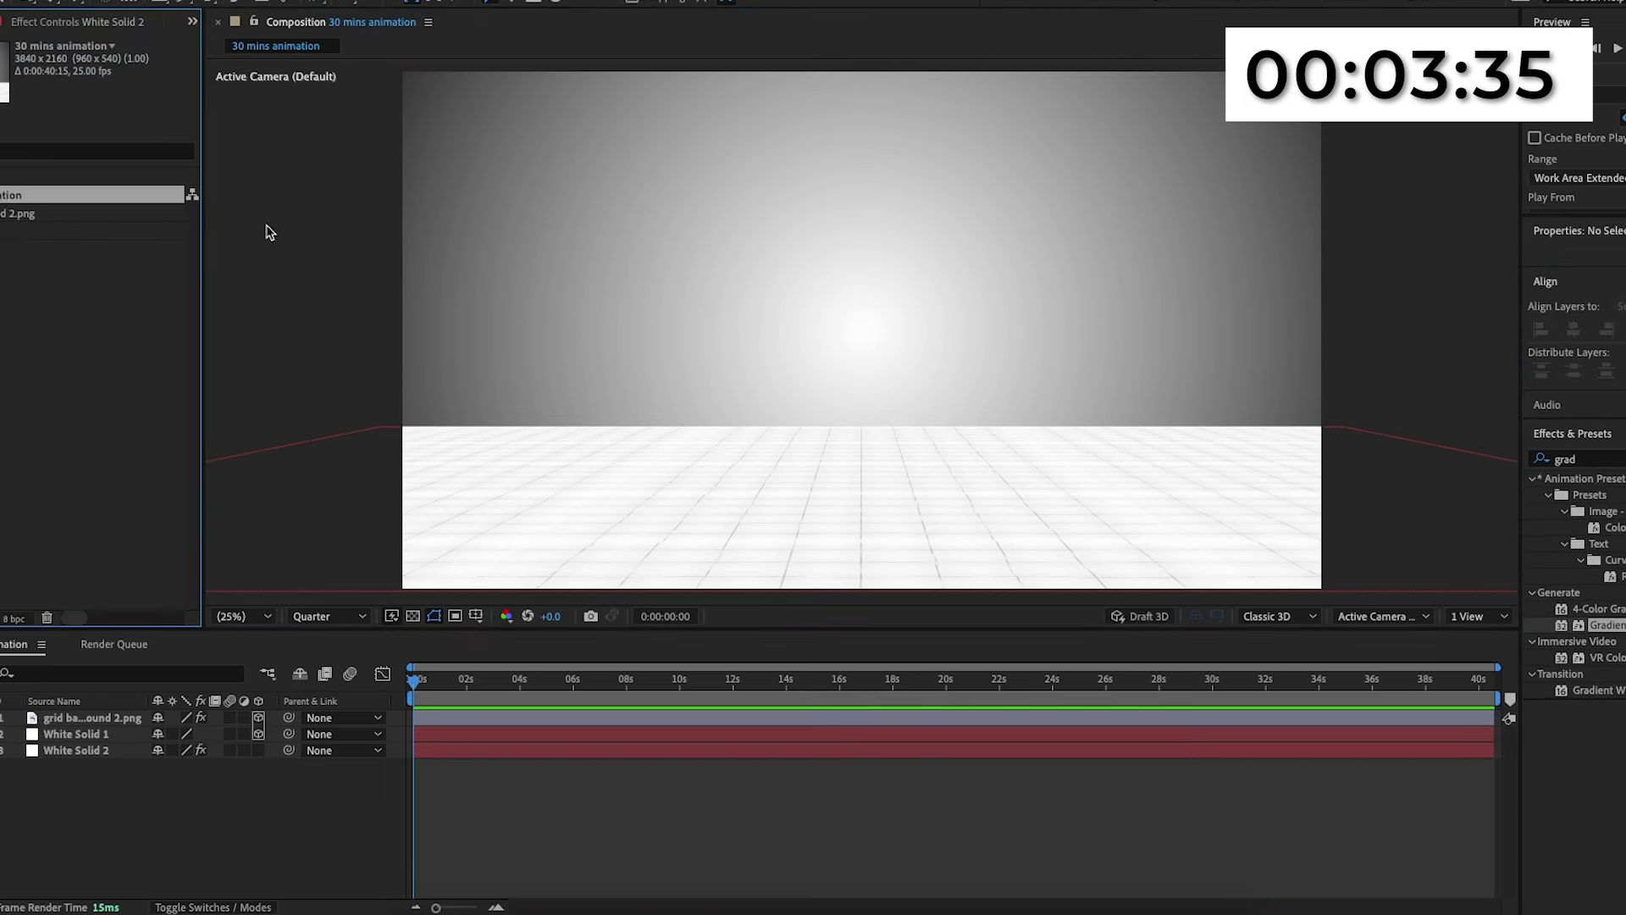
left_click(290, 236)
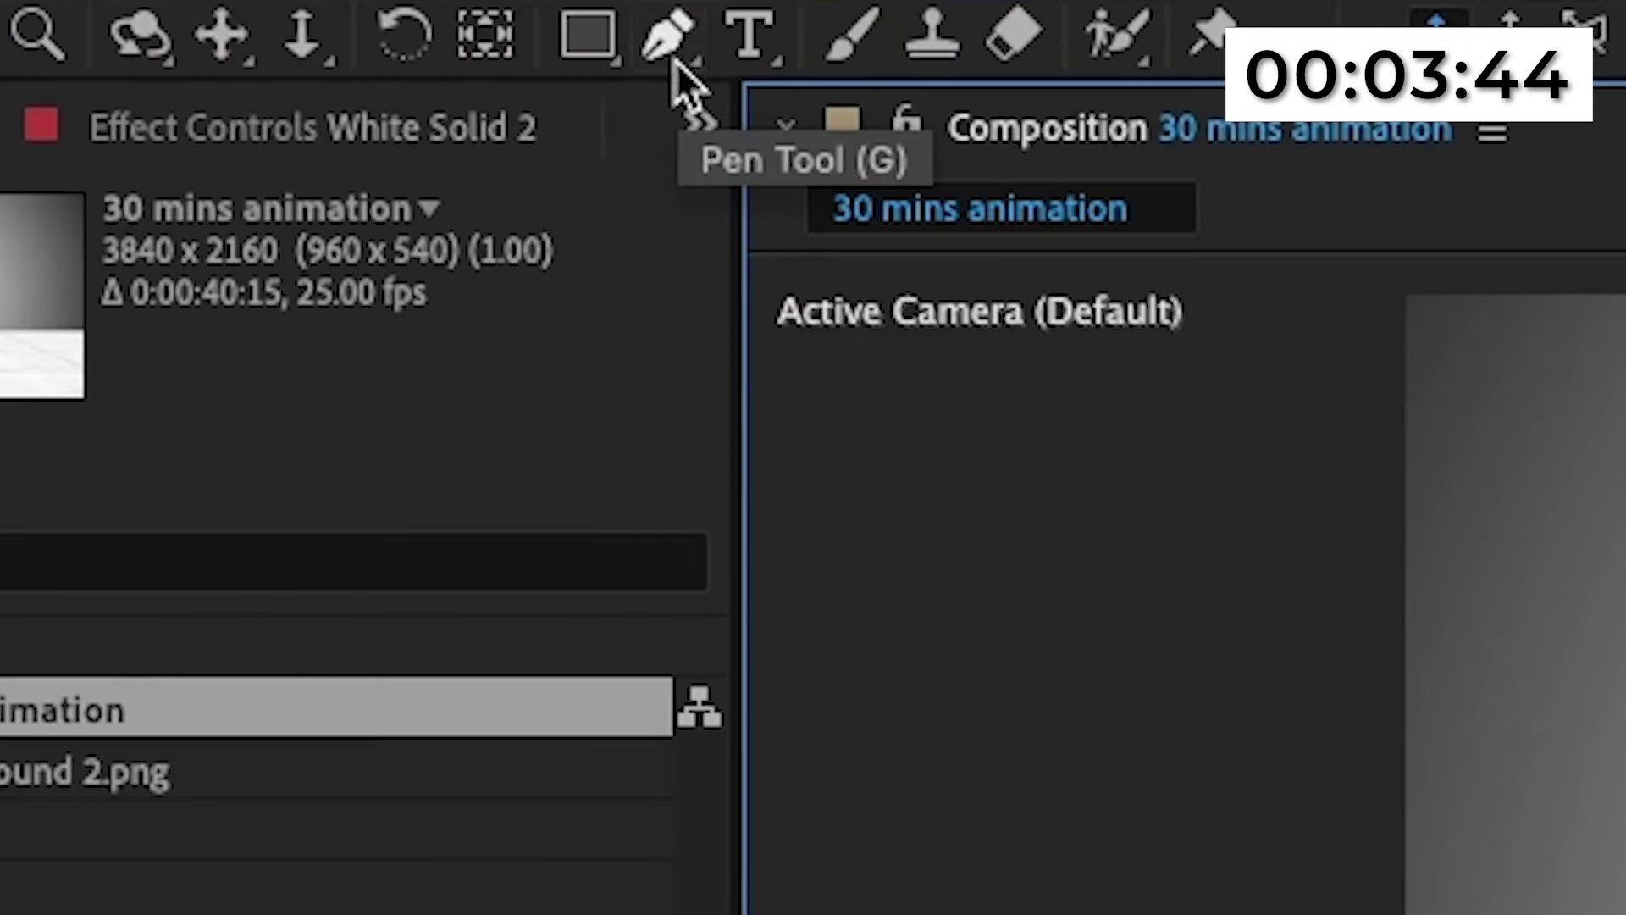
left_click(185, 2)
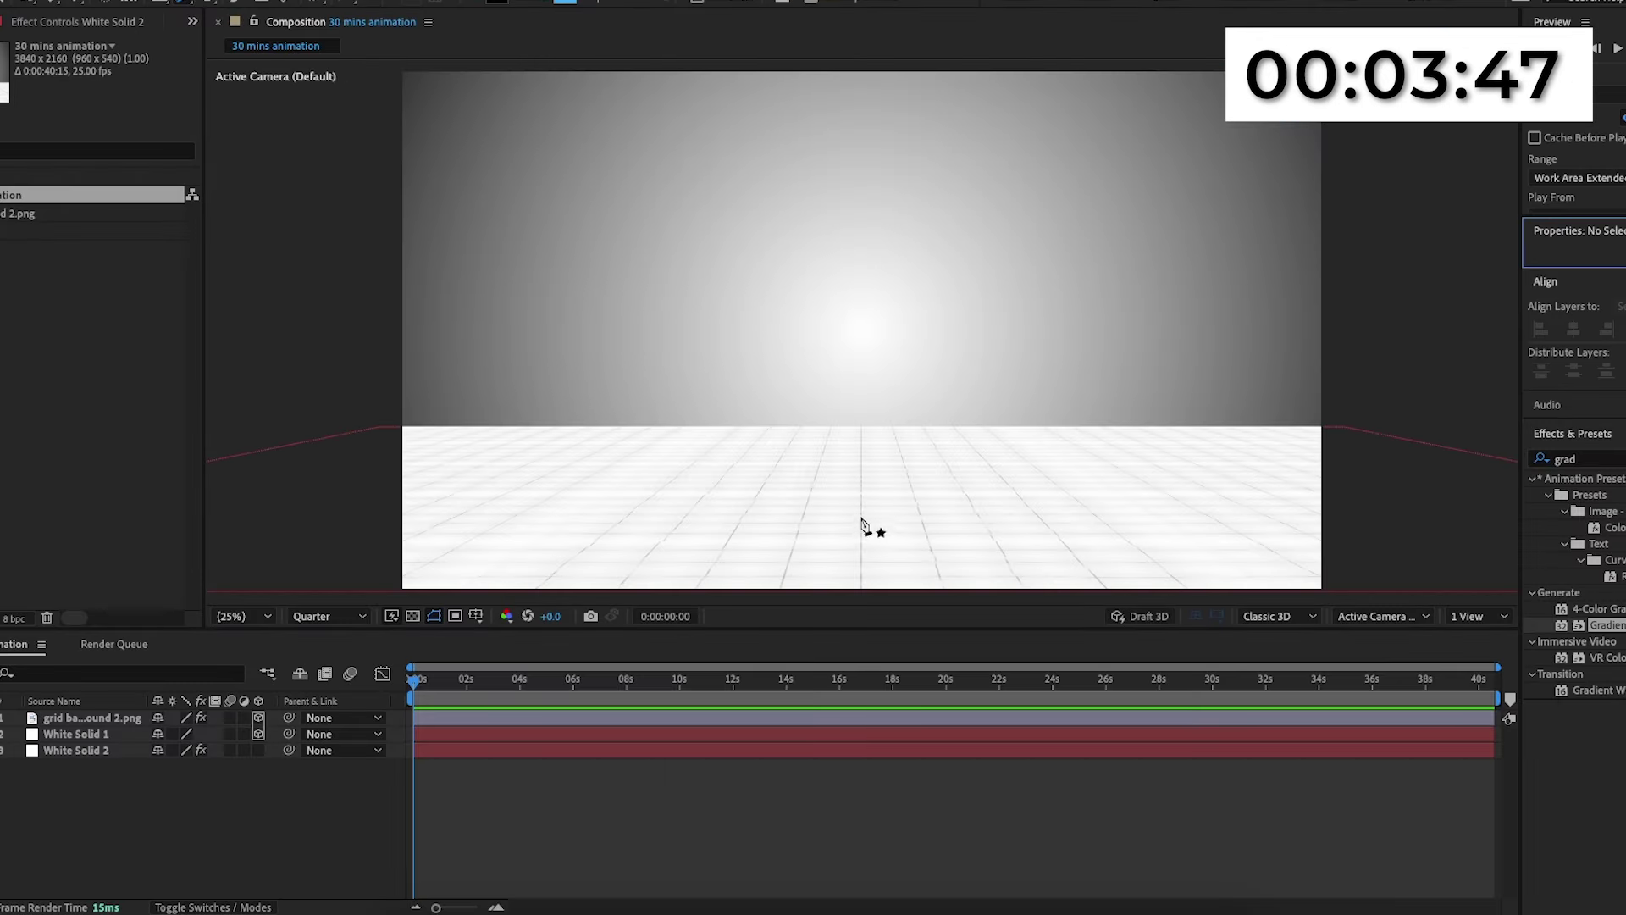
left_click(859, 507)
left_click_drag(862, 324, 862, 244)
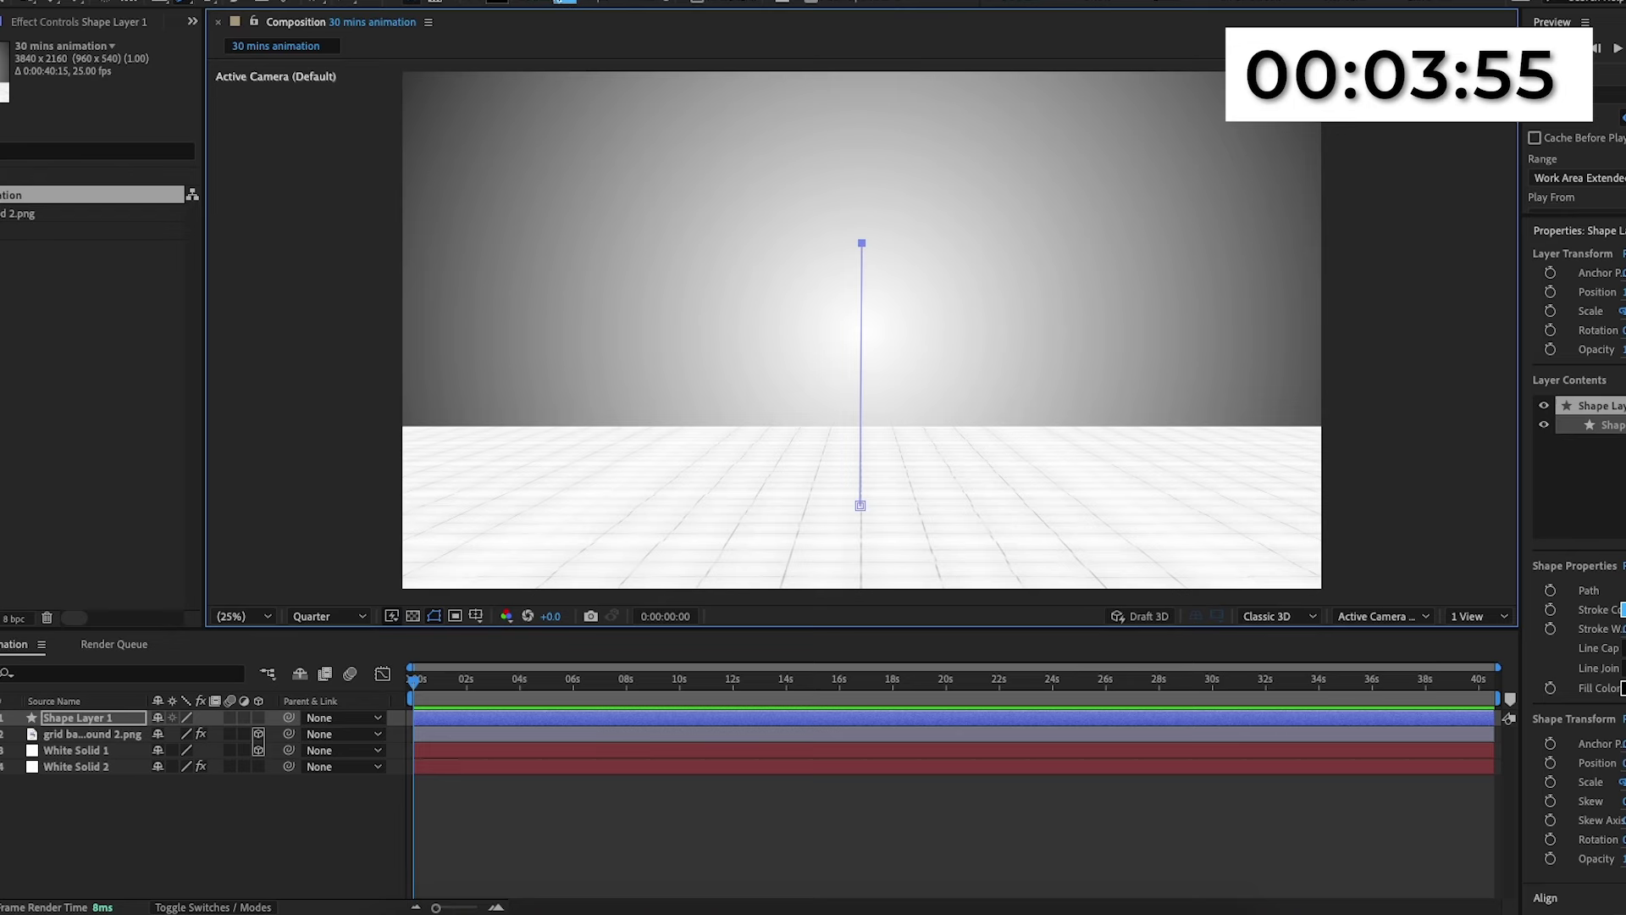
left_click_drag(590, 1, 615, 1)
left_click(295, 223)
Draw a black rectangular sign extending right from the pole's upper end and remove its stroke.
left_click(159, 2)
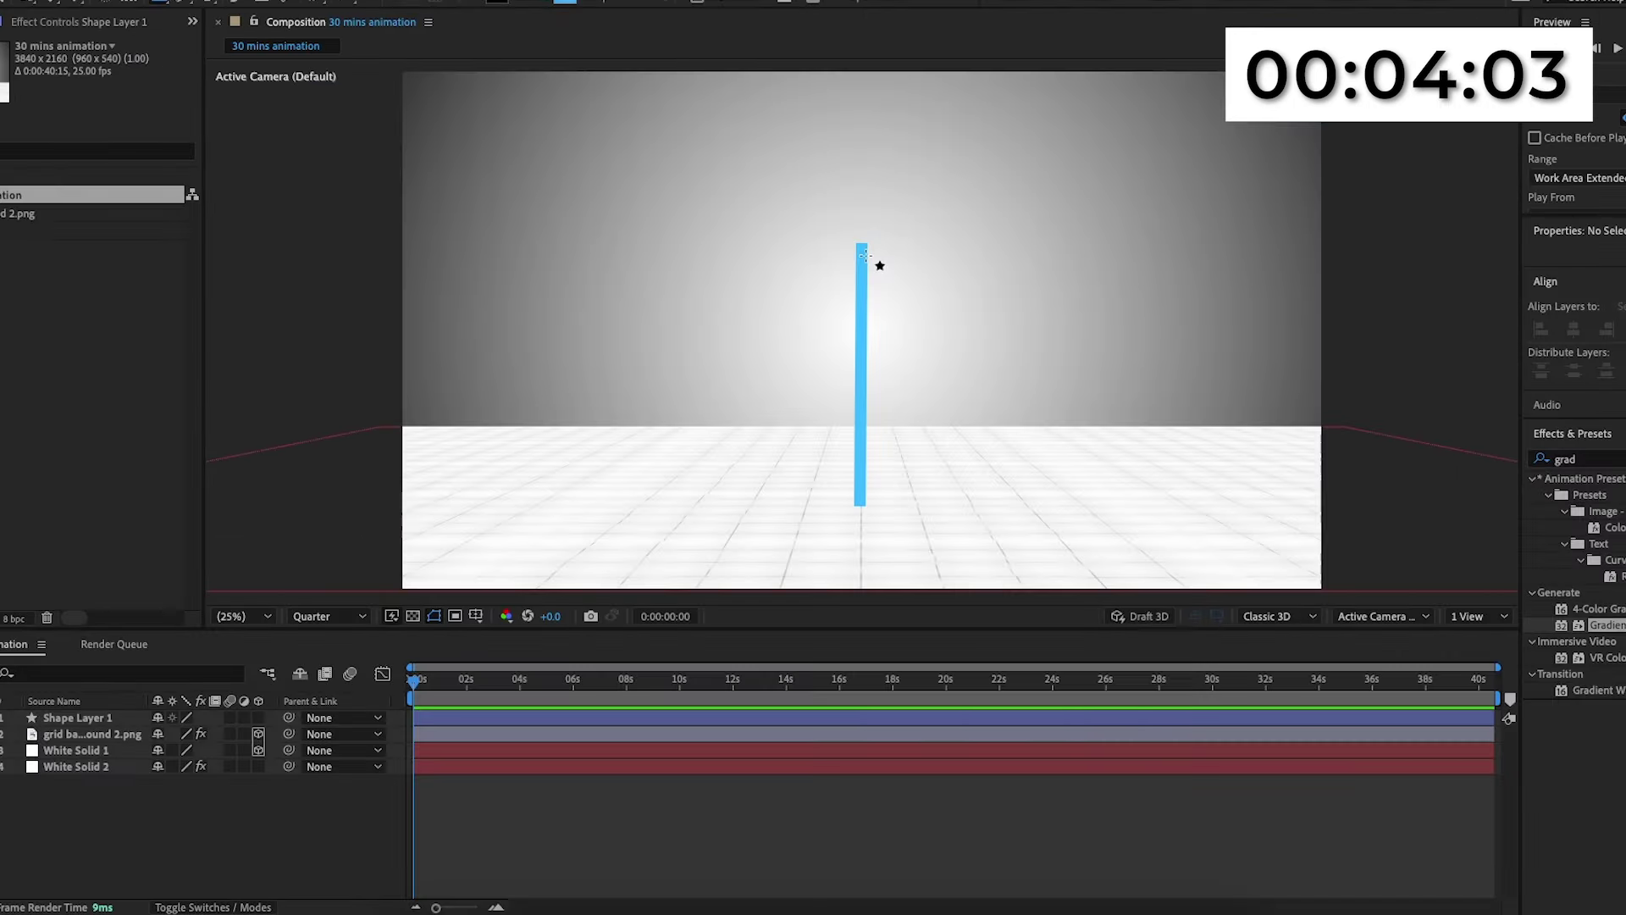
left_click_drag(864, 254, 991, 297)
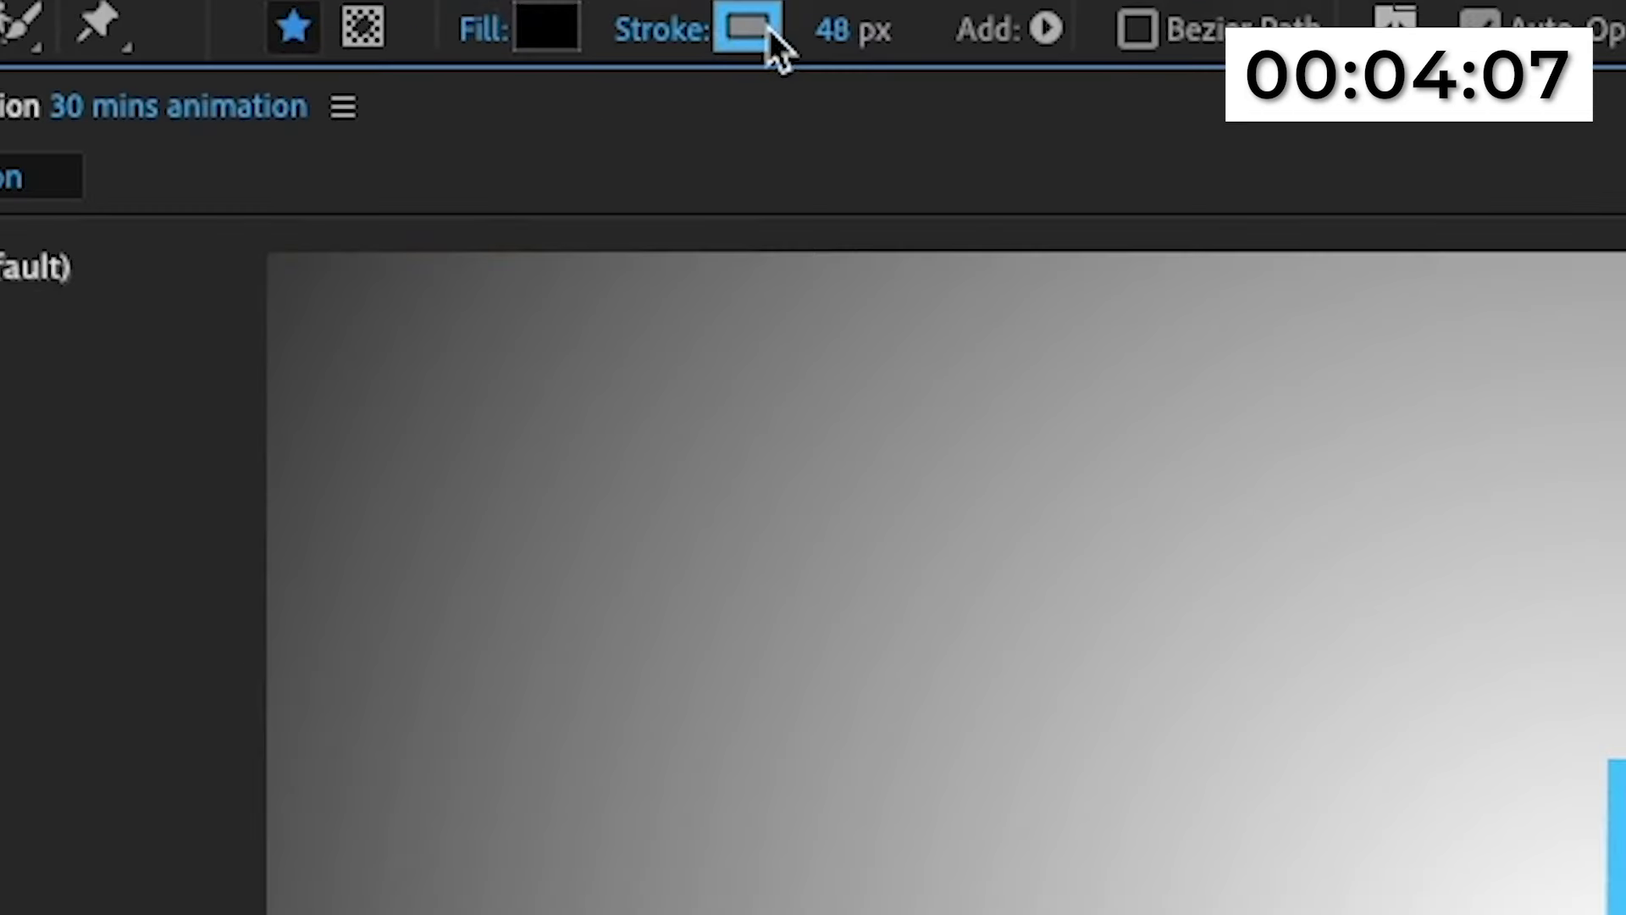
left_click_drag(835, 29, 762, 29)
left_click(271, 194)
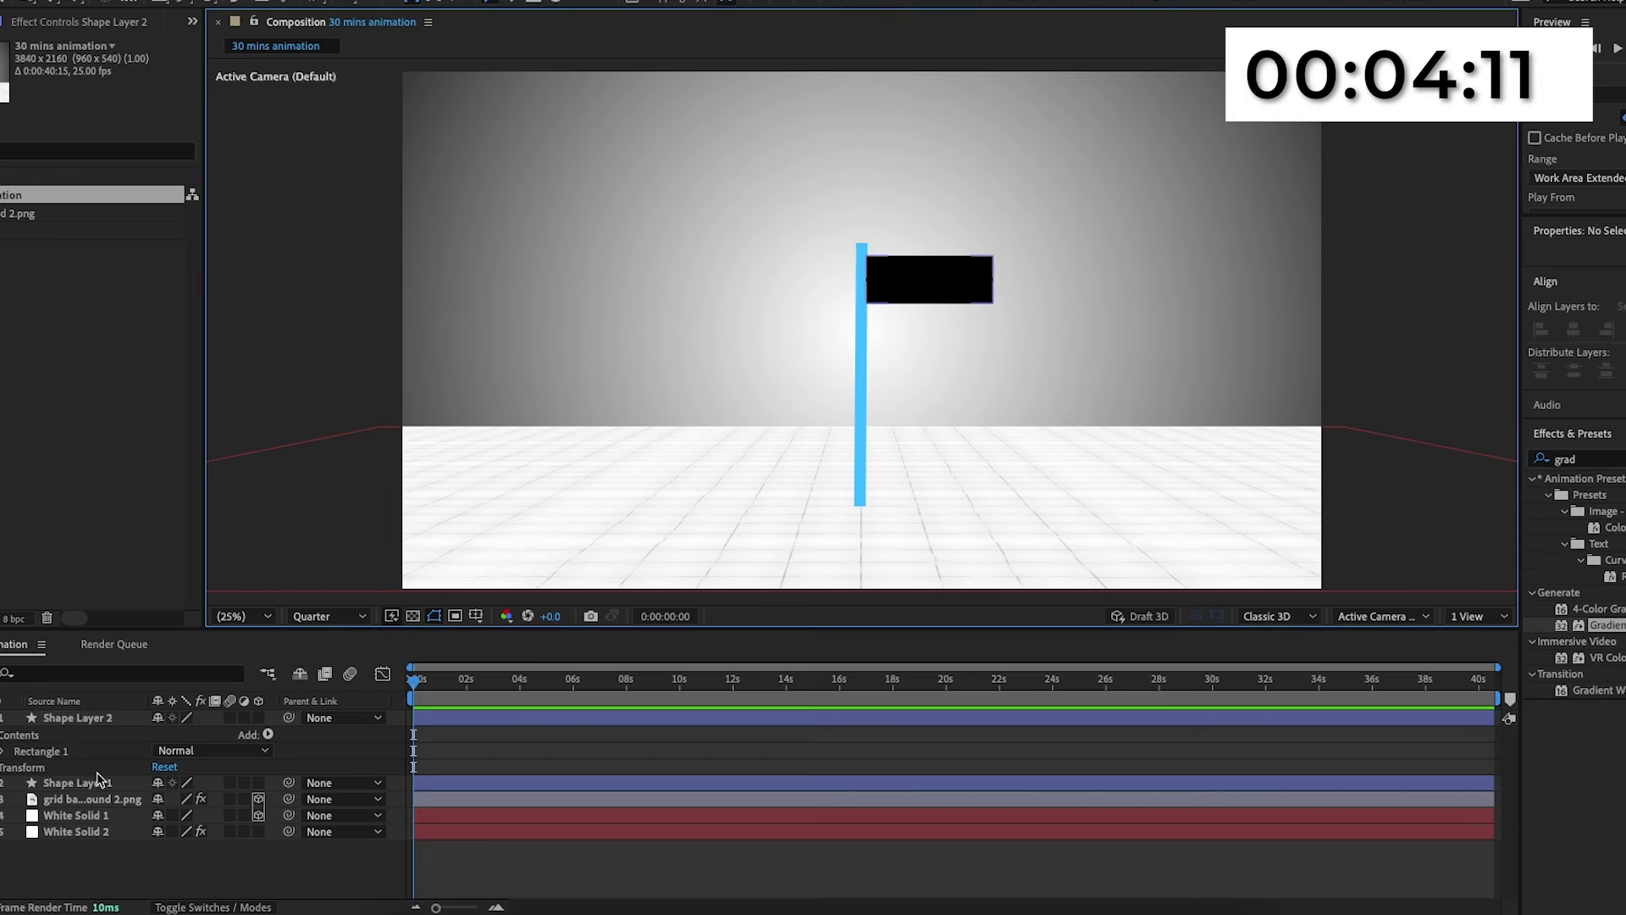
Place the black sign's layer directly below the pole's shape layer and name the pole's layer "pole".
left_click_drag(76, 717, 75, 792)
left_click(254, 410)
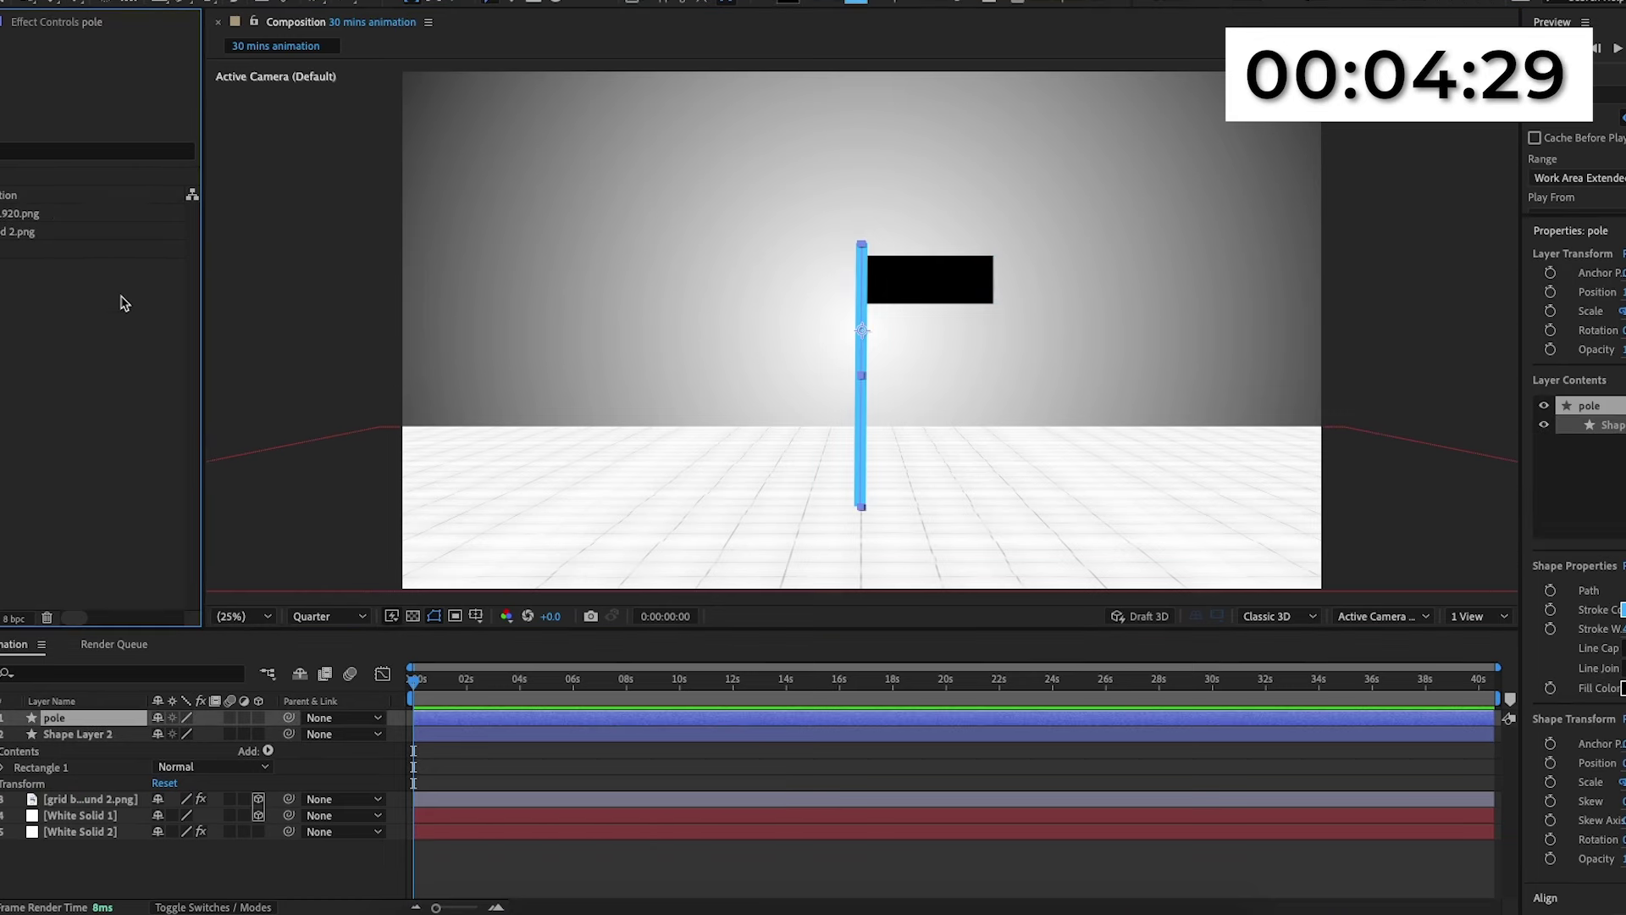
Add the arrow-39450_1920.png image as the topmost layer, rotate it to -90° and scale it to 20%.
left_click_drag(54, 208, 127, 719)
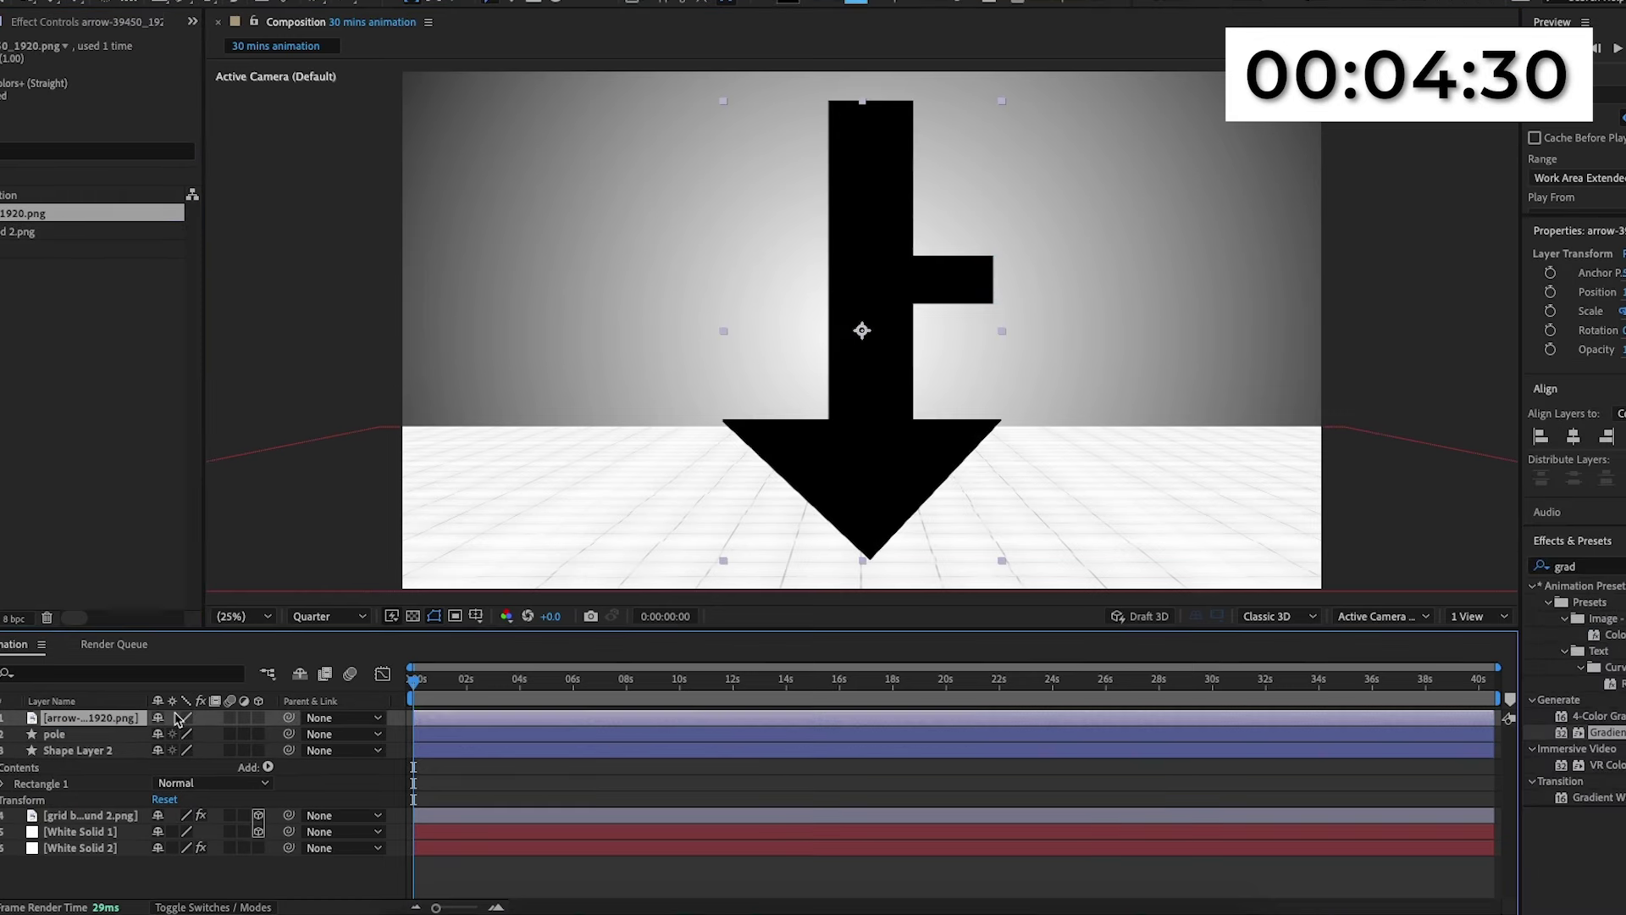
key("r")
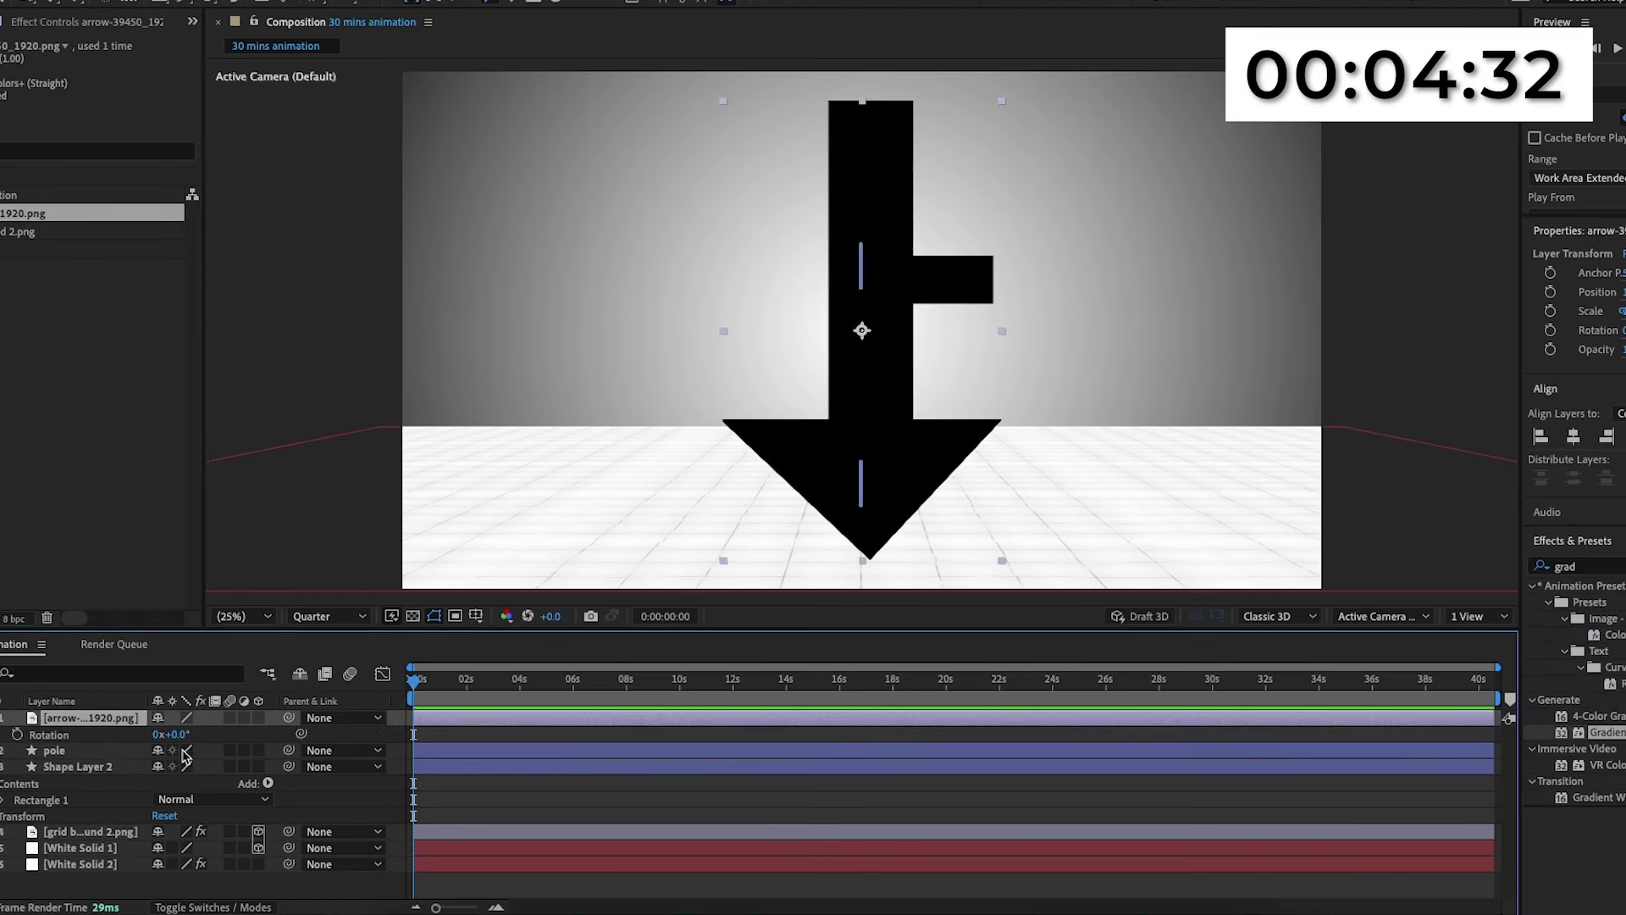
left_click_drag(178, 743, 175, 736)
left_click(175, 737)
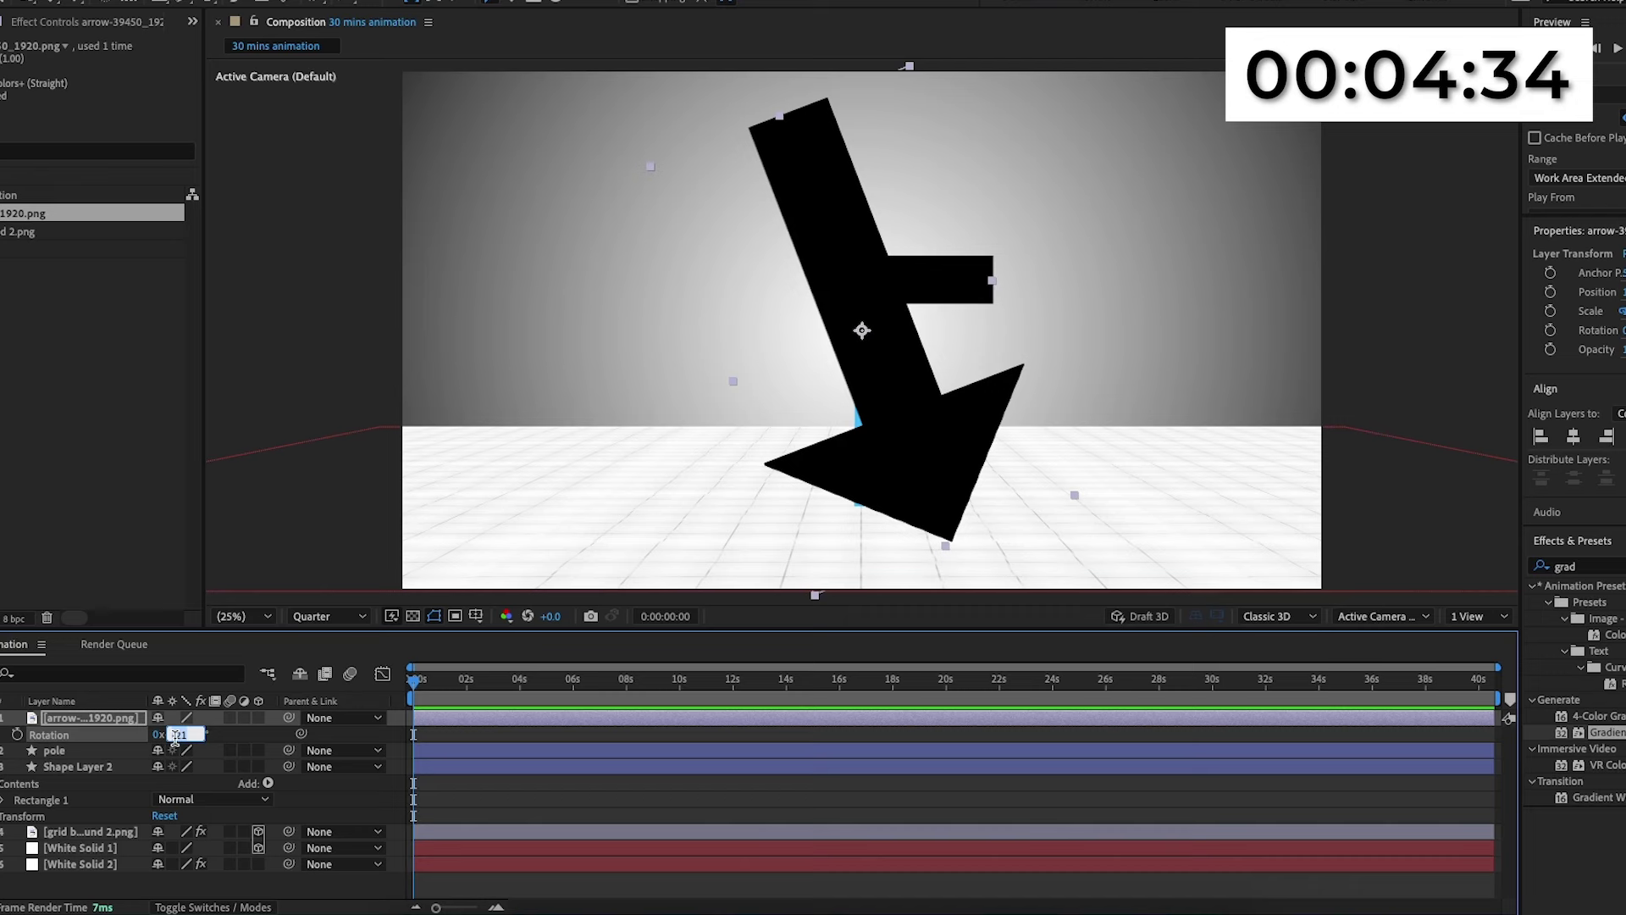
type("-90")
key("Return")
key("s")
left_click_drag(187, 735, 180, 743)
Apply the Fill effect to the arrow and sample the pole's light blue as its colour.
left_click(1554, 568)
key("BackSpace")
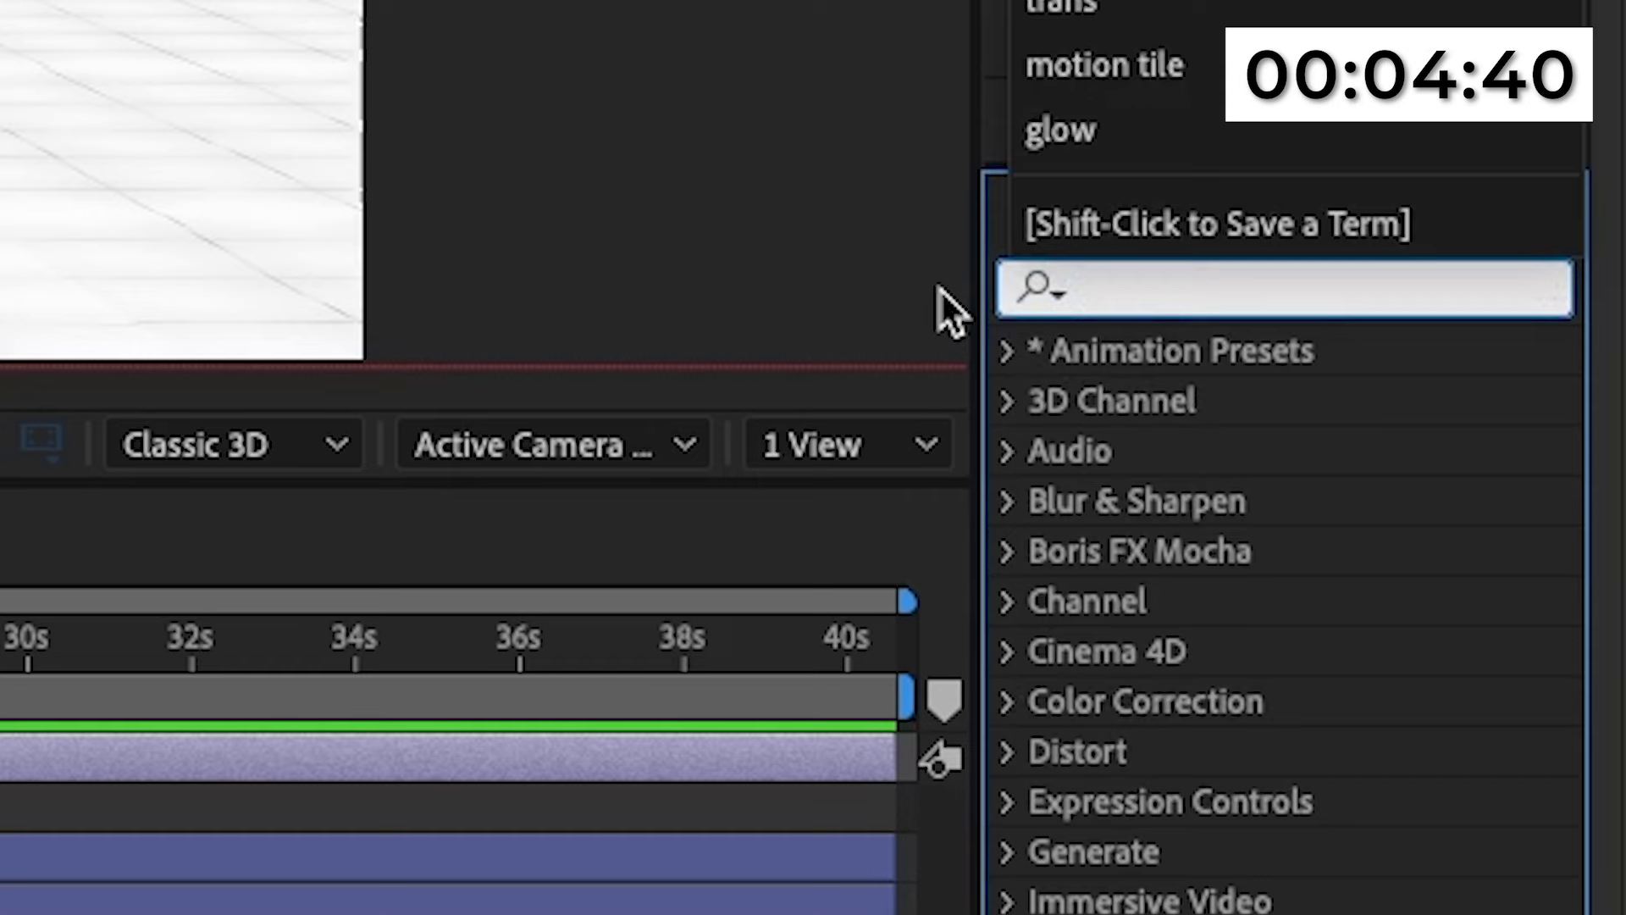
type("fill")
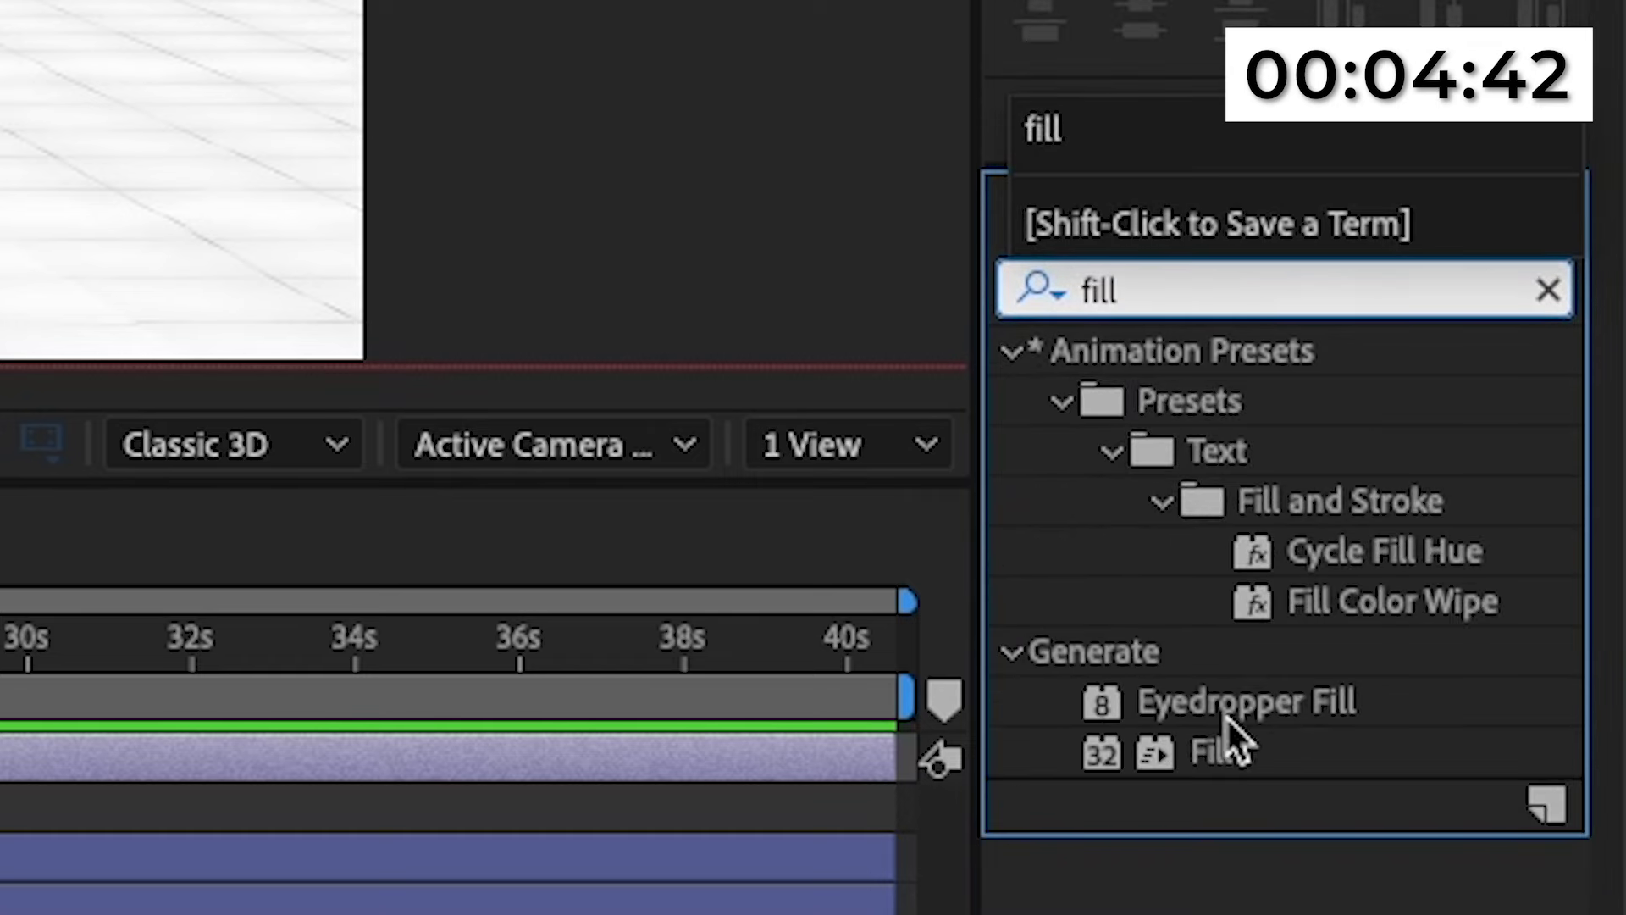
double_click(1211, 752)
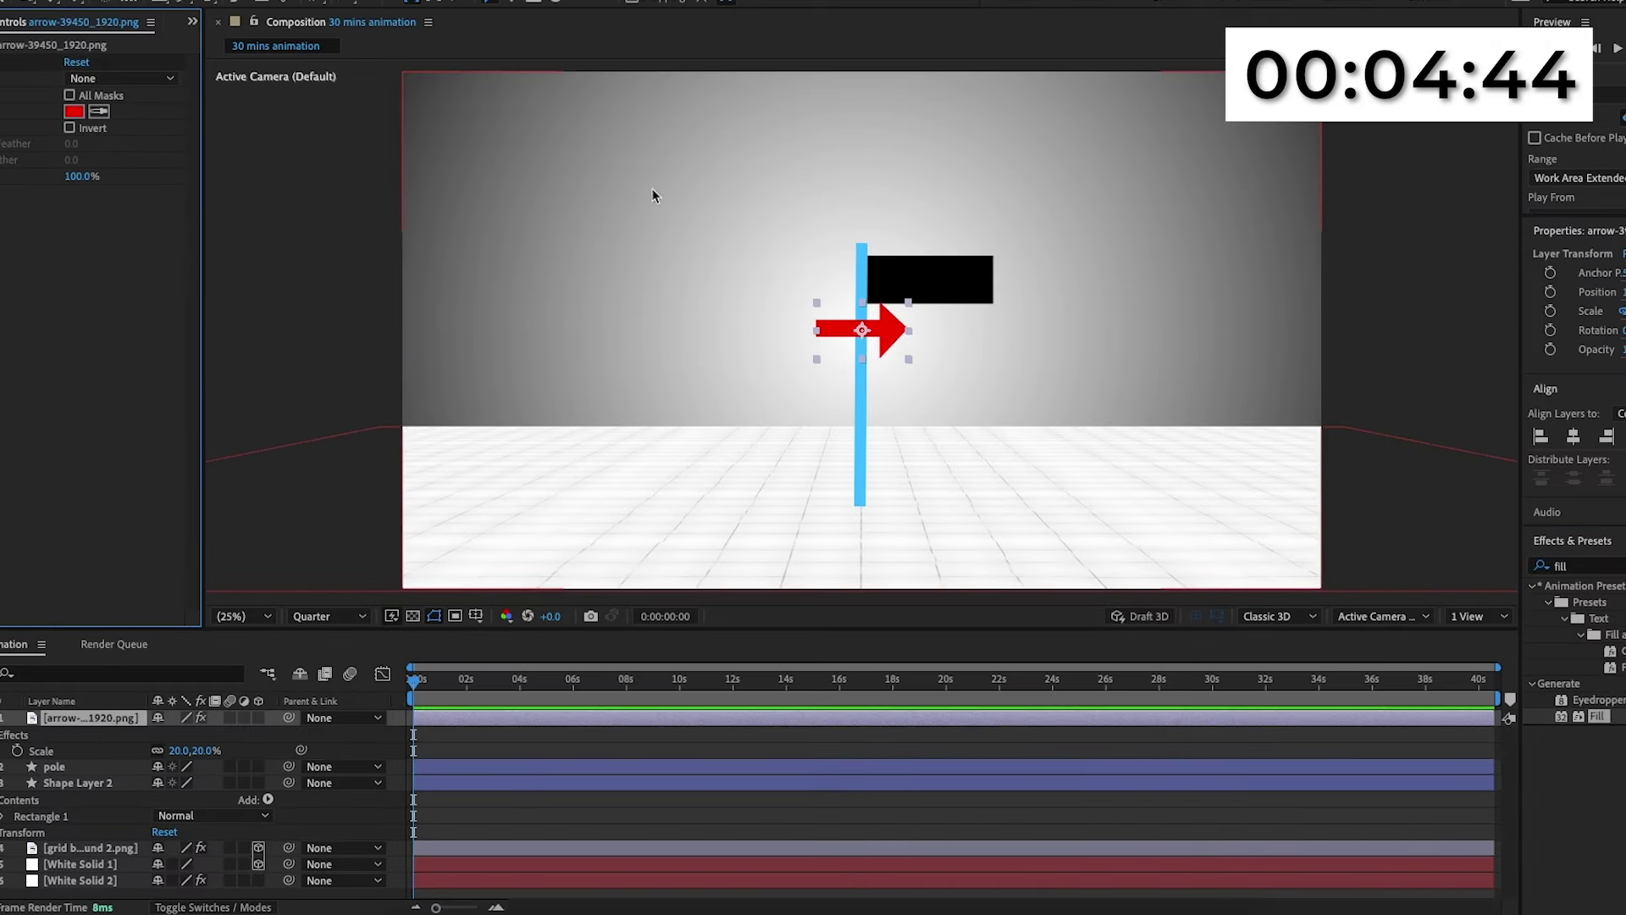
left_click(862, 271)
left_click(102, 720)
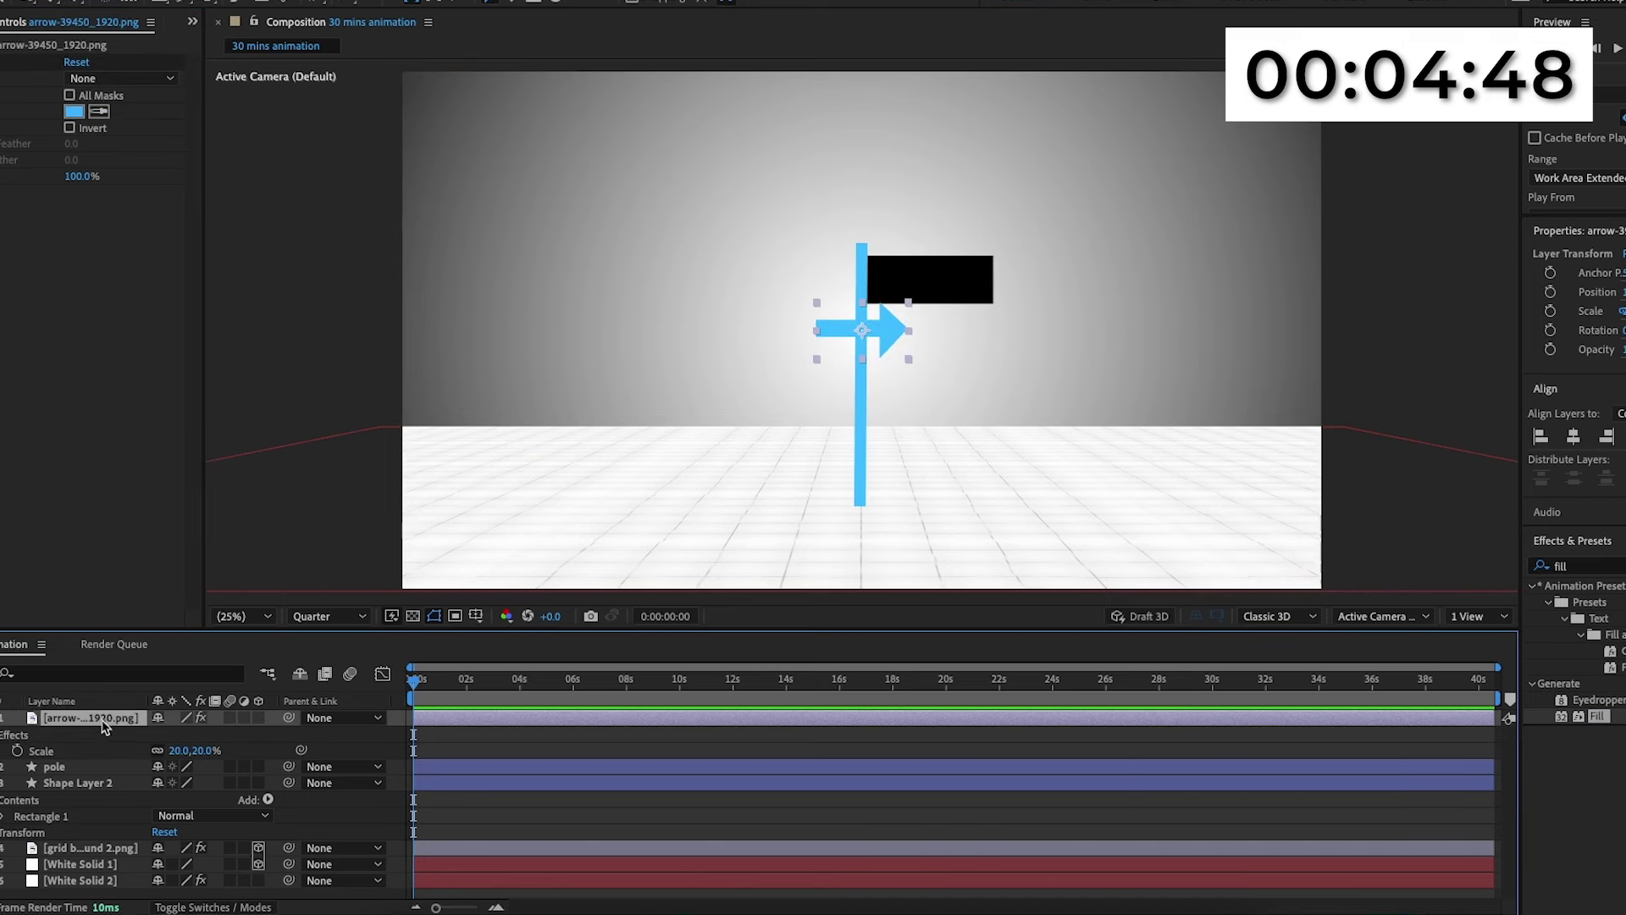
Place the arrow centred on the black sign and resize it to a scale of 14.0, 23.8%.
left_click_drag(849, 322, 906, 277)
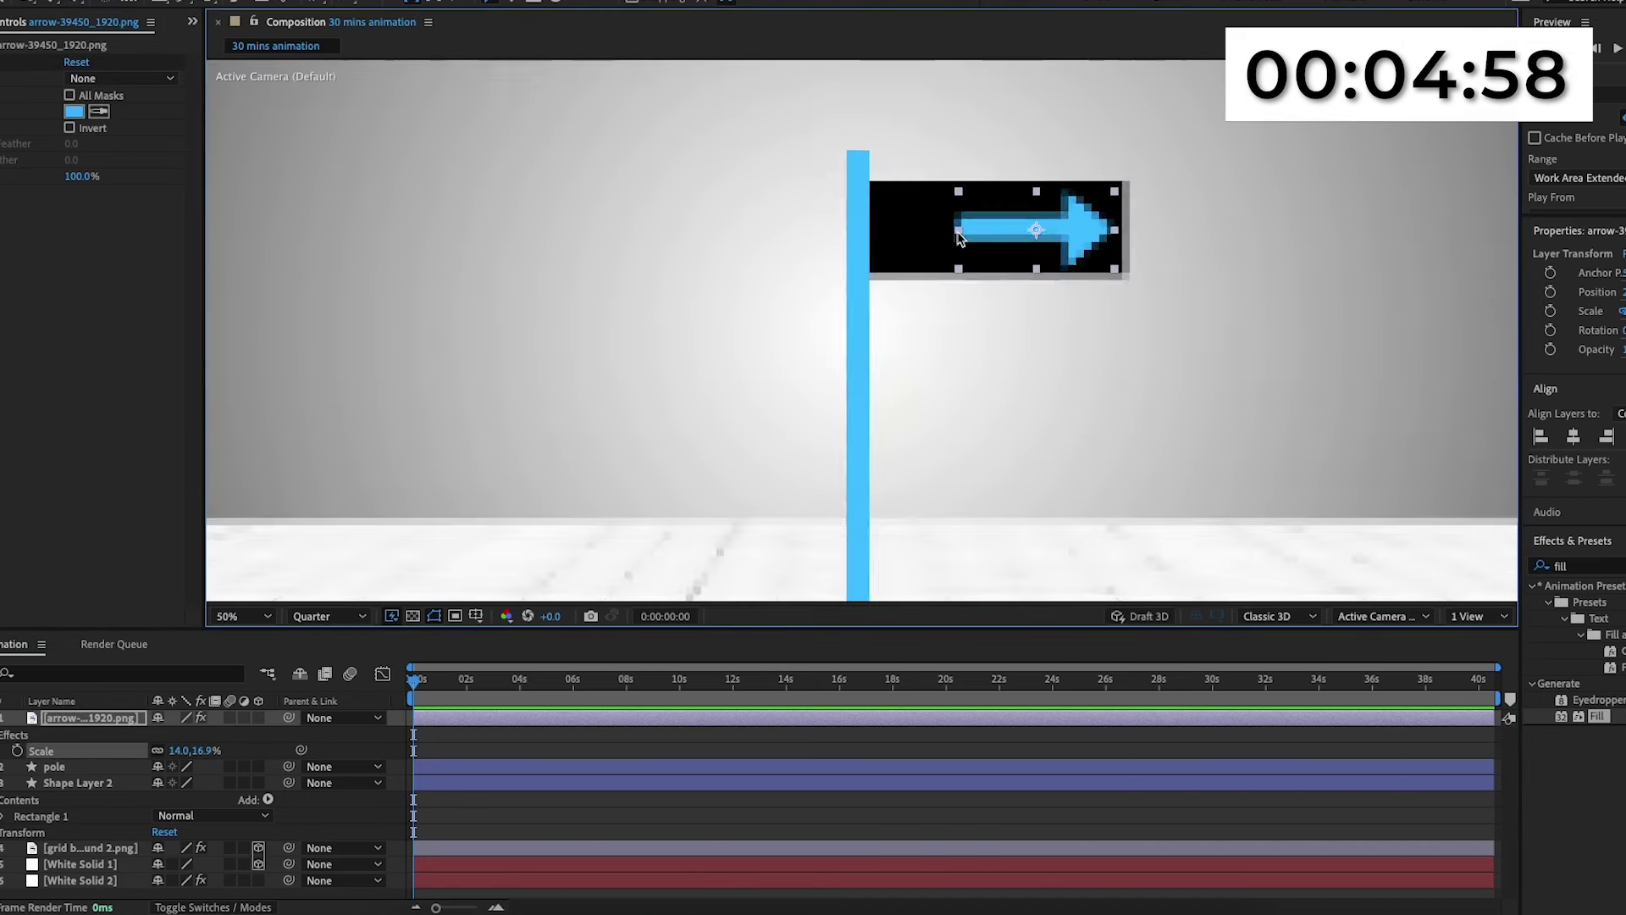
left_click_drag(958, 230, 925, 229)
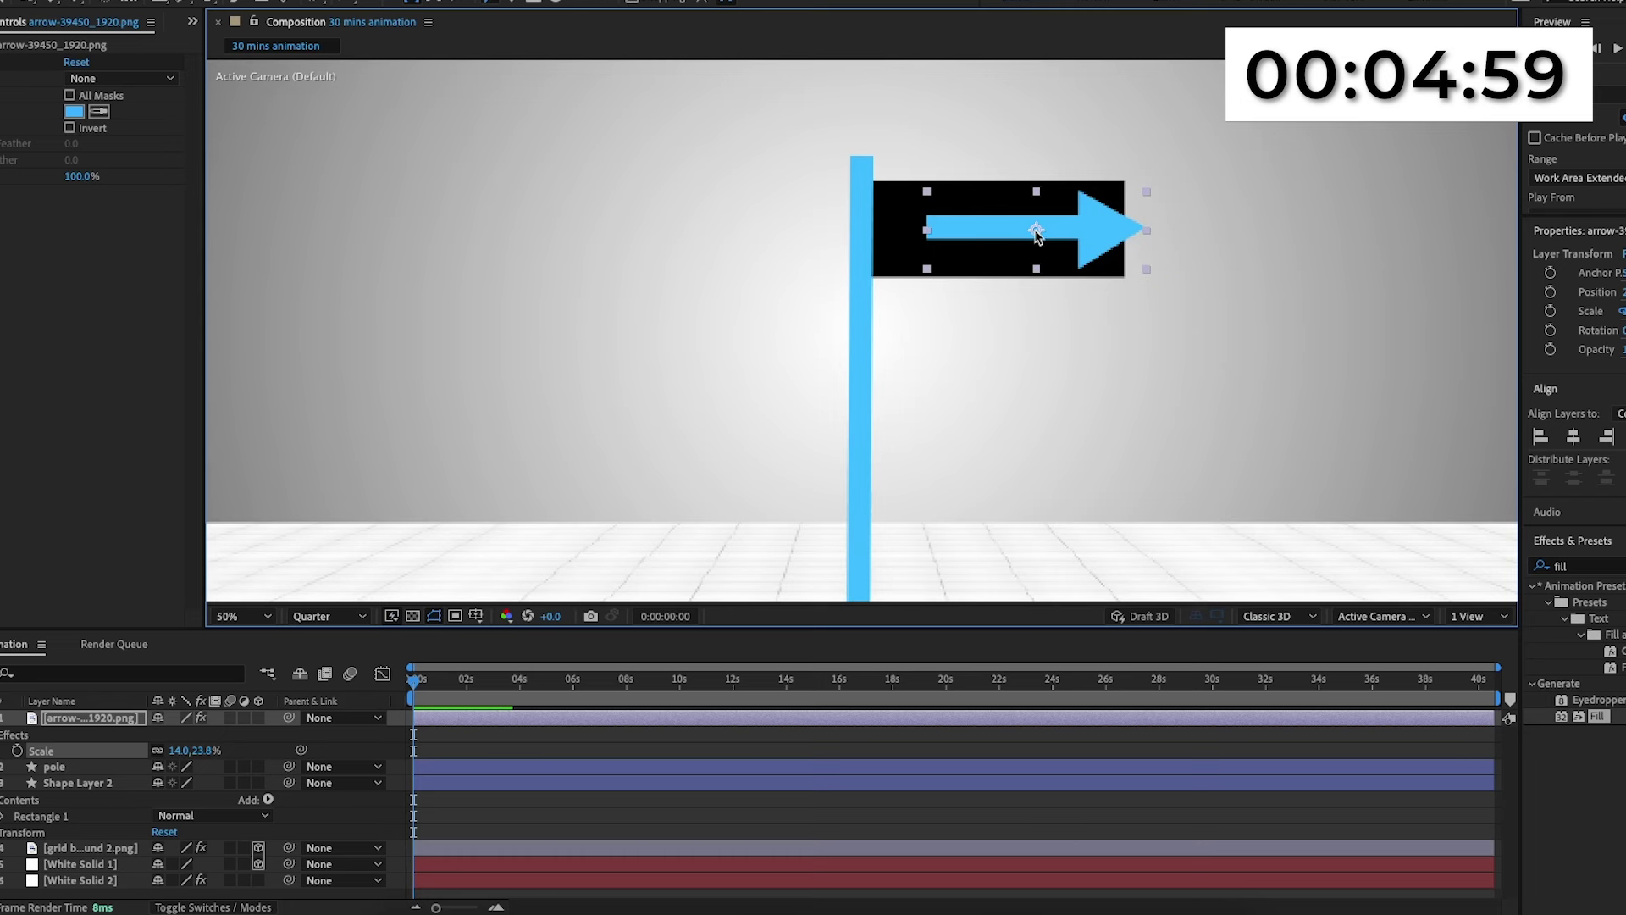
left_click_drag(1034, 232, 1000, 233)
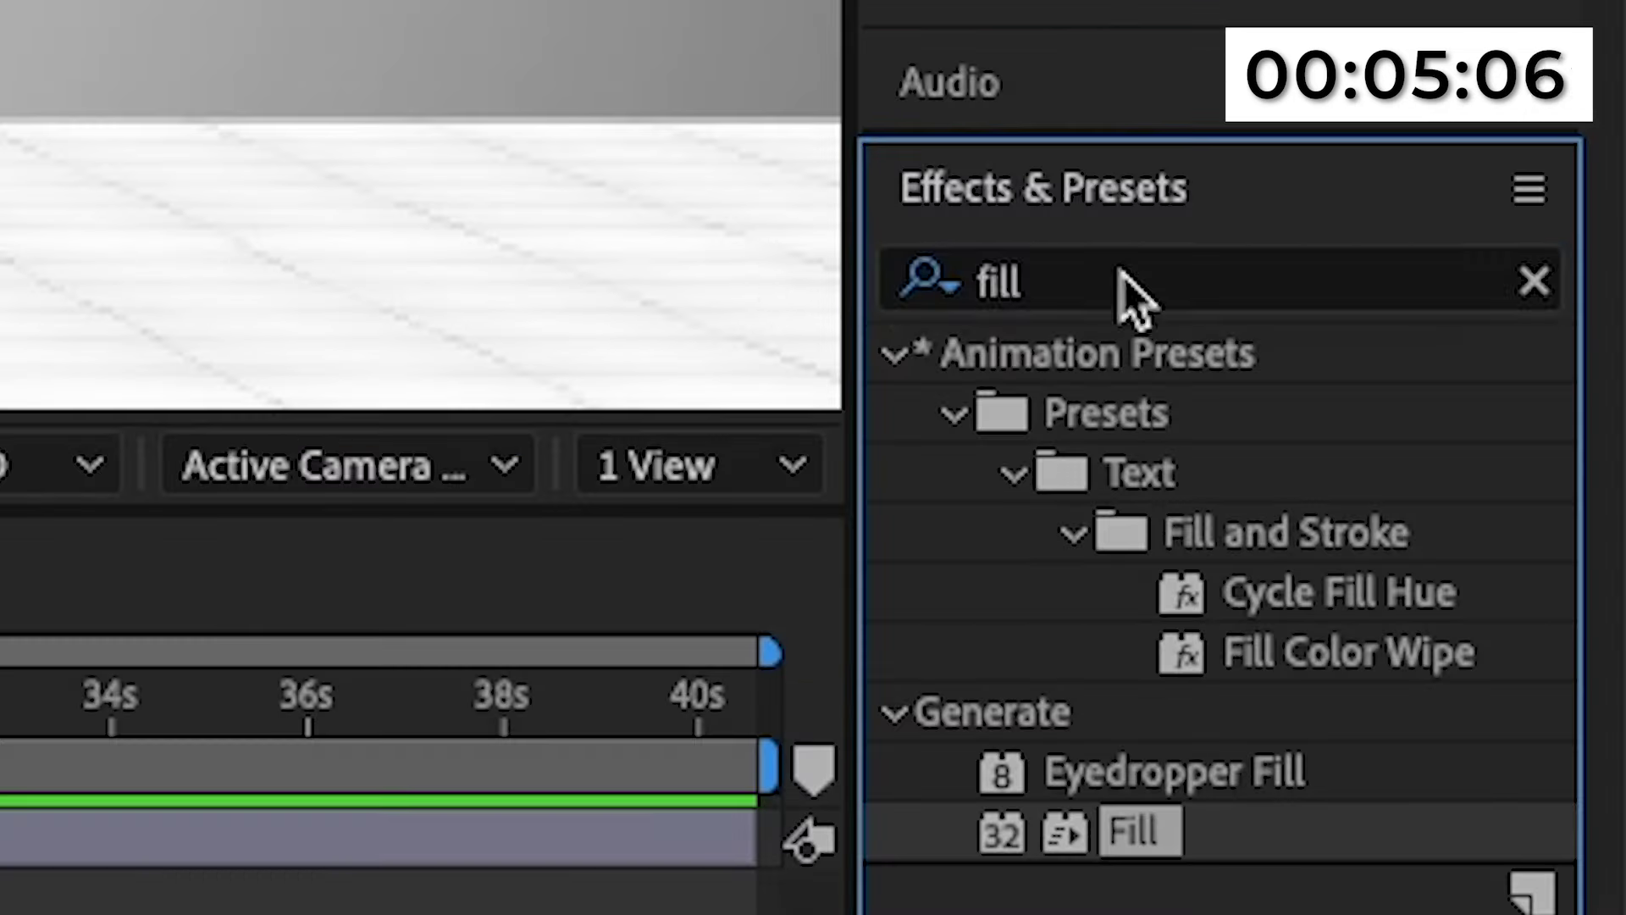
Apply the Glow effect to the arrow and set its Glow Radius to 400.
left_click(1593, 565)
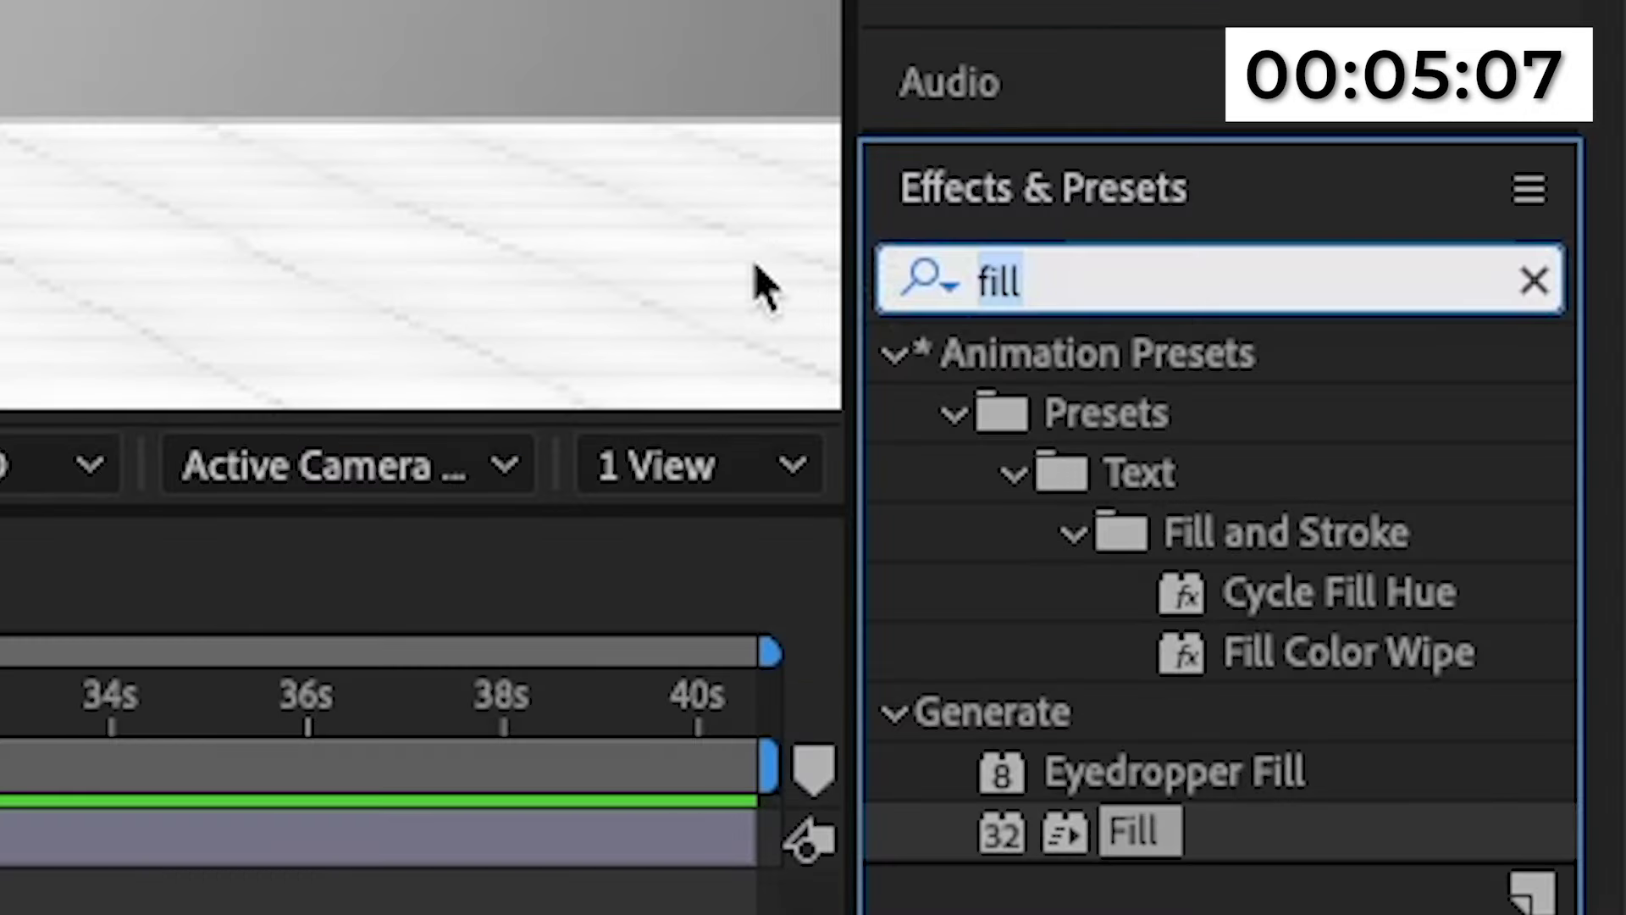
type("glow")
double_click(1152, 770)
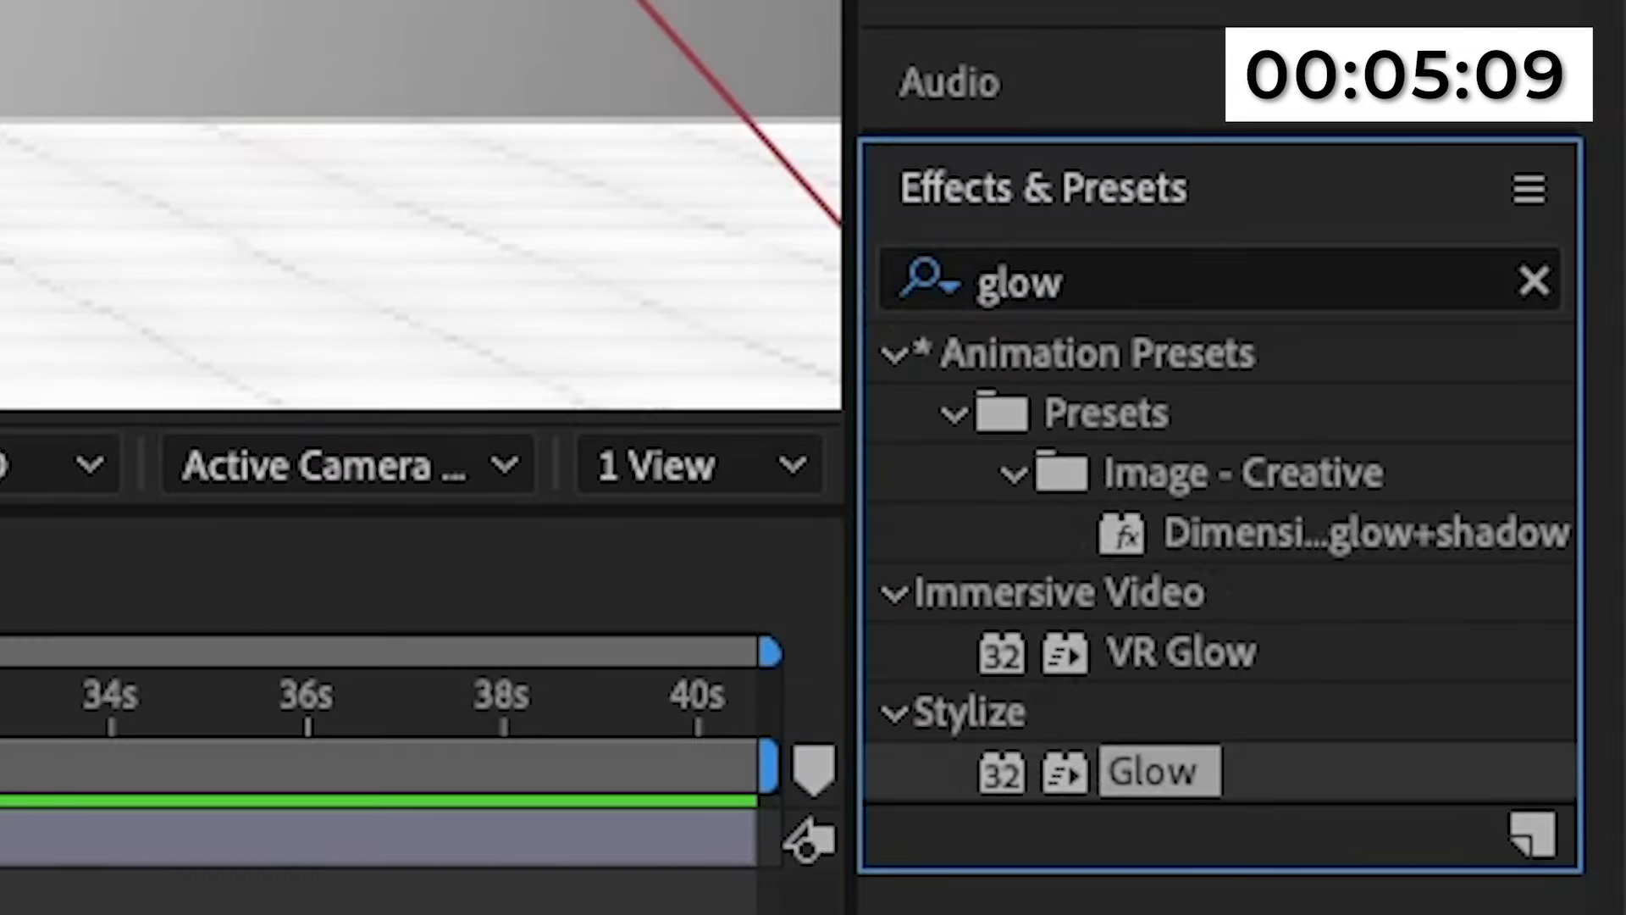
left_click_drag(74, 241, 374, 237)
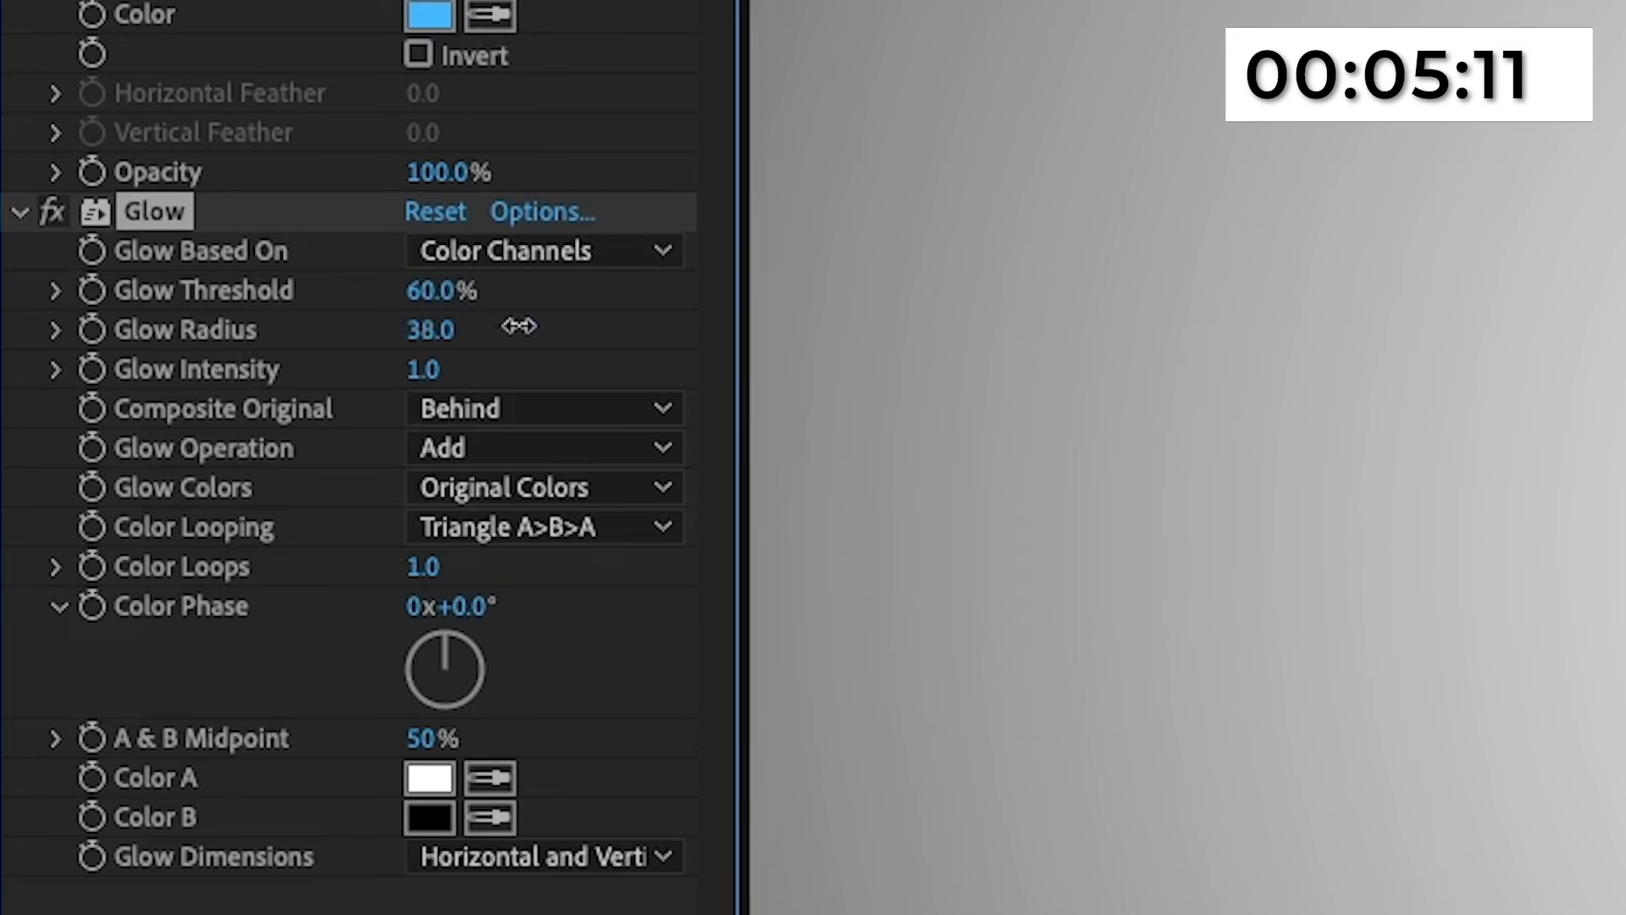
left_click_drag(1163, 321, 1345, 322)
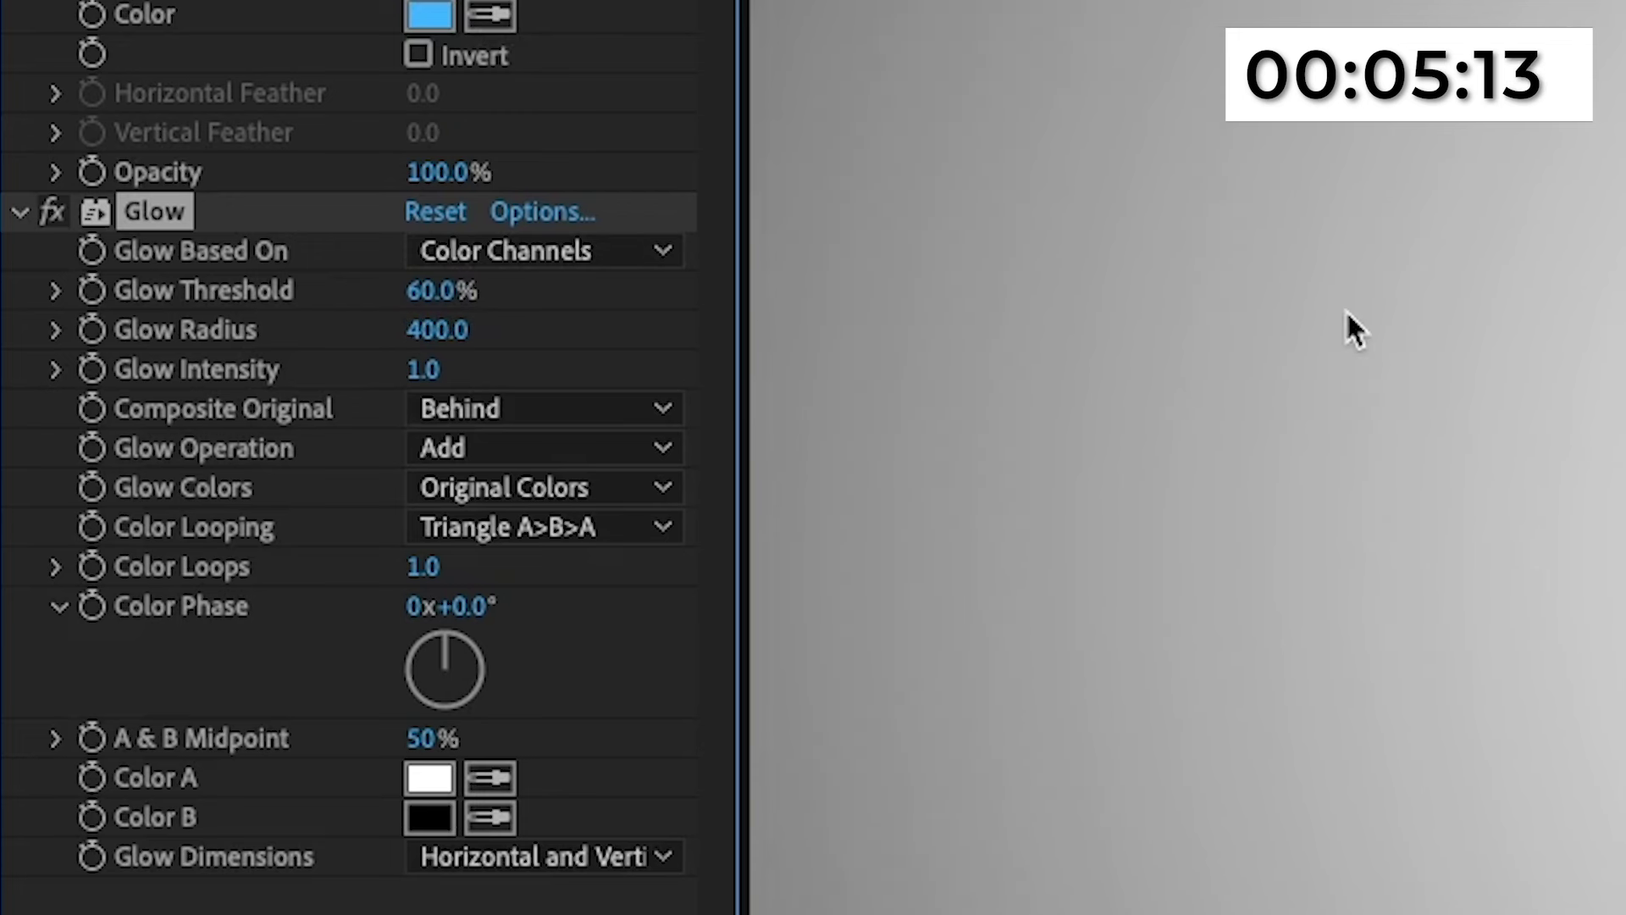
Try a Glow Intensity of 0.7 on the arrow.
left_click(423, 370)
type(".7")
key("Return")
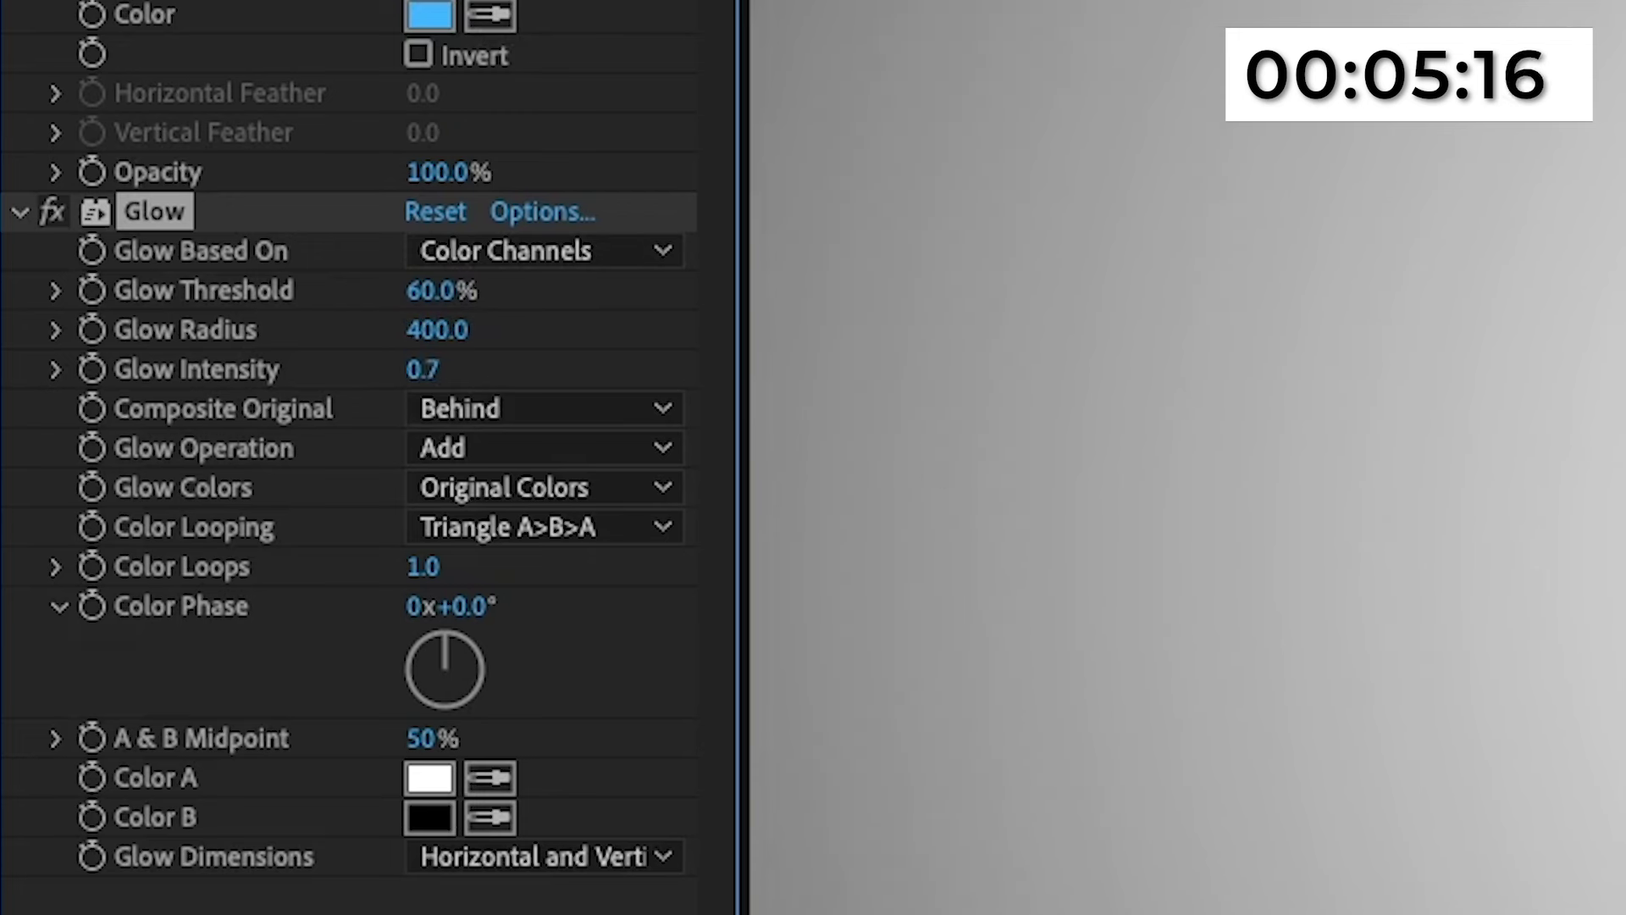
Set the arrow's Glow Intensity to 0.5.
left_click(425, 369)
type(".5")
key("Return")
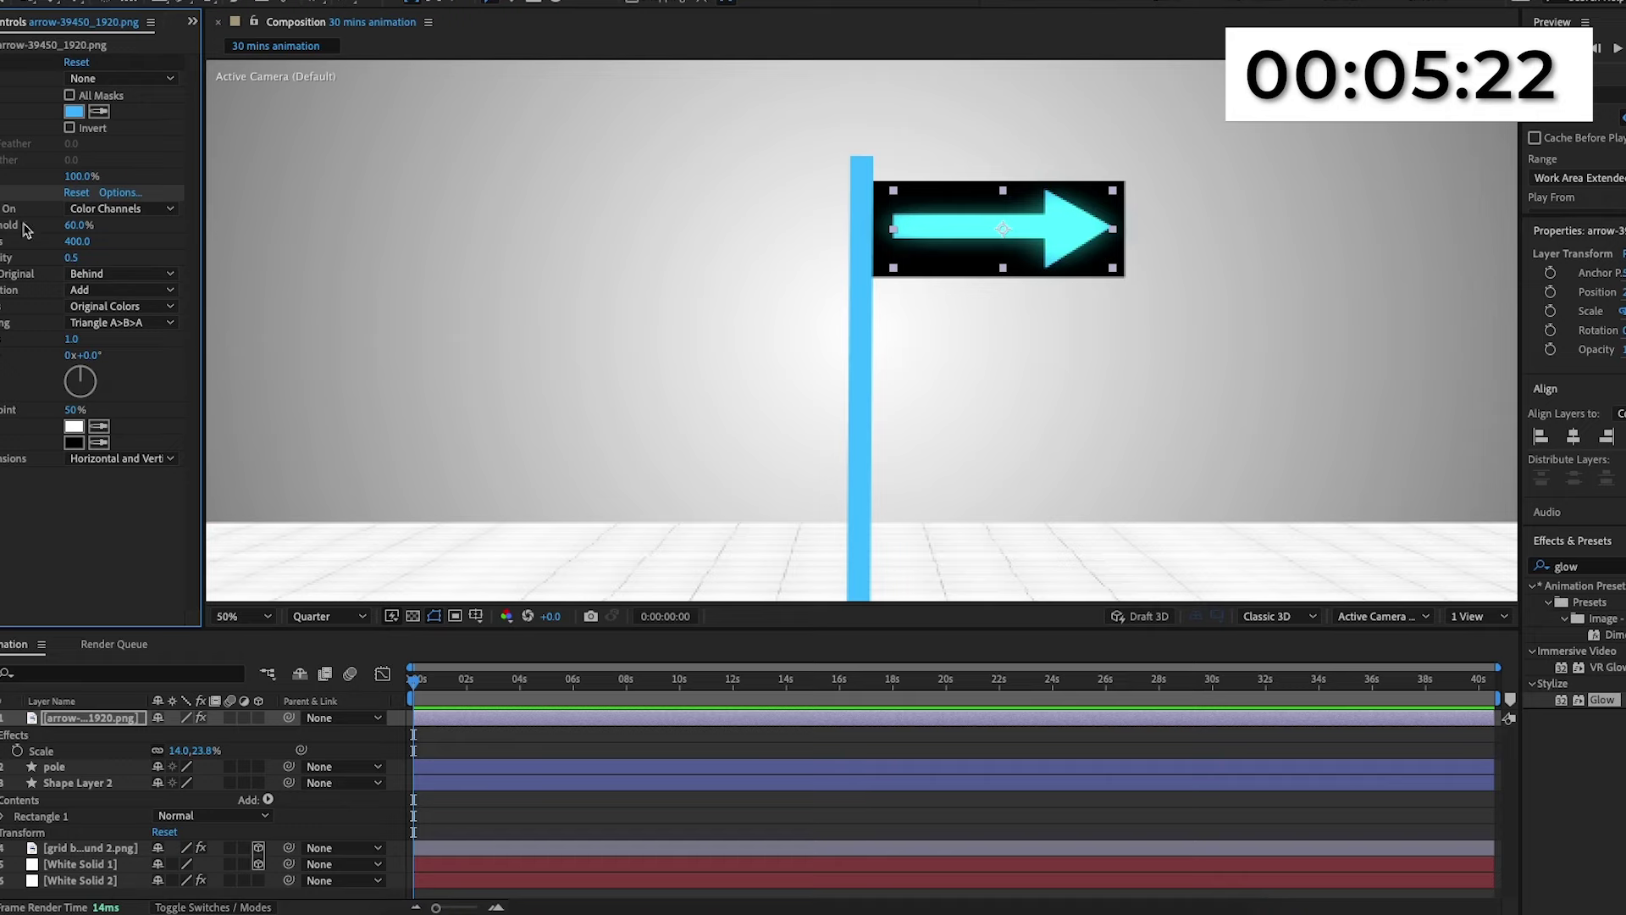
Paste the arrow's Glow effect onto the pole layer and reduce the glow's radius there.
left_click(128, 767)
key("super+v")
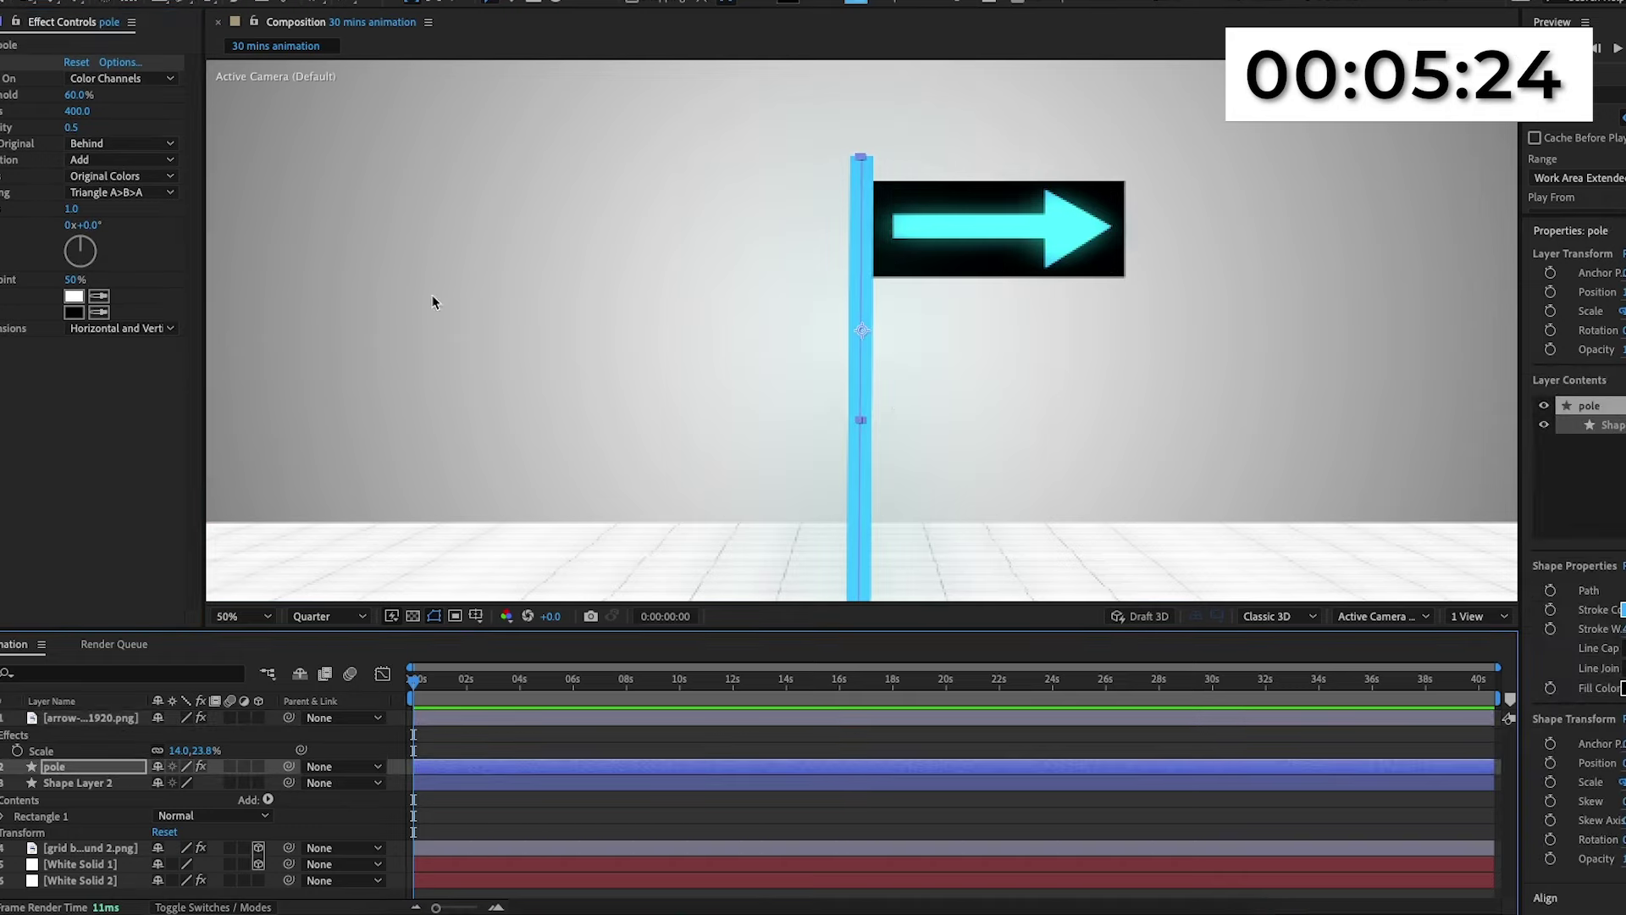
left_click_drag(531, 381, 339, 392)
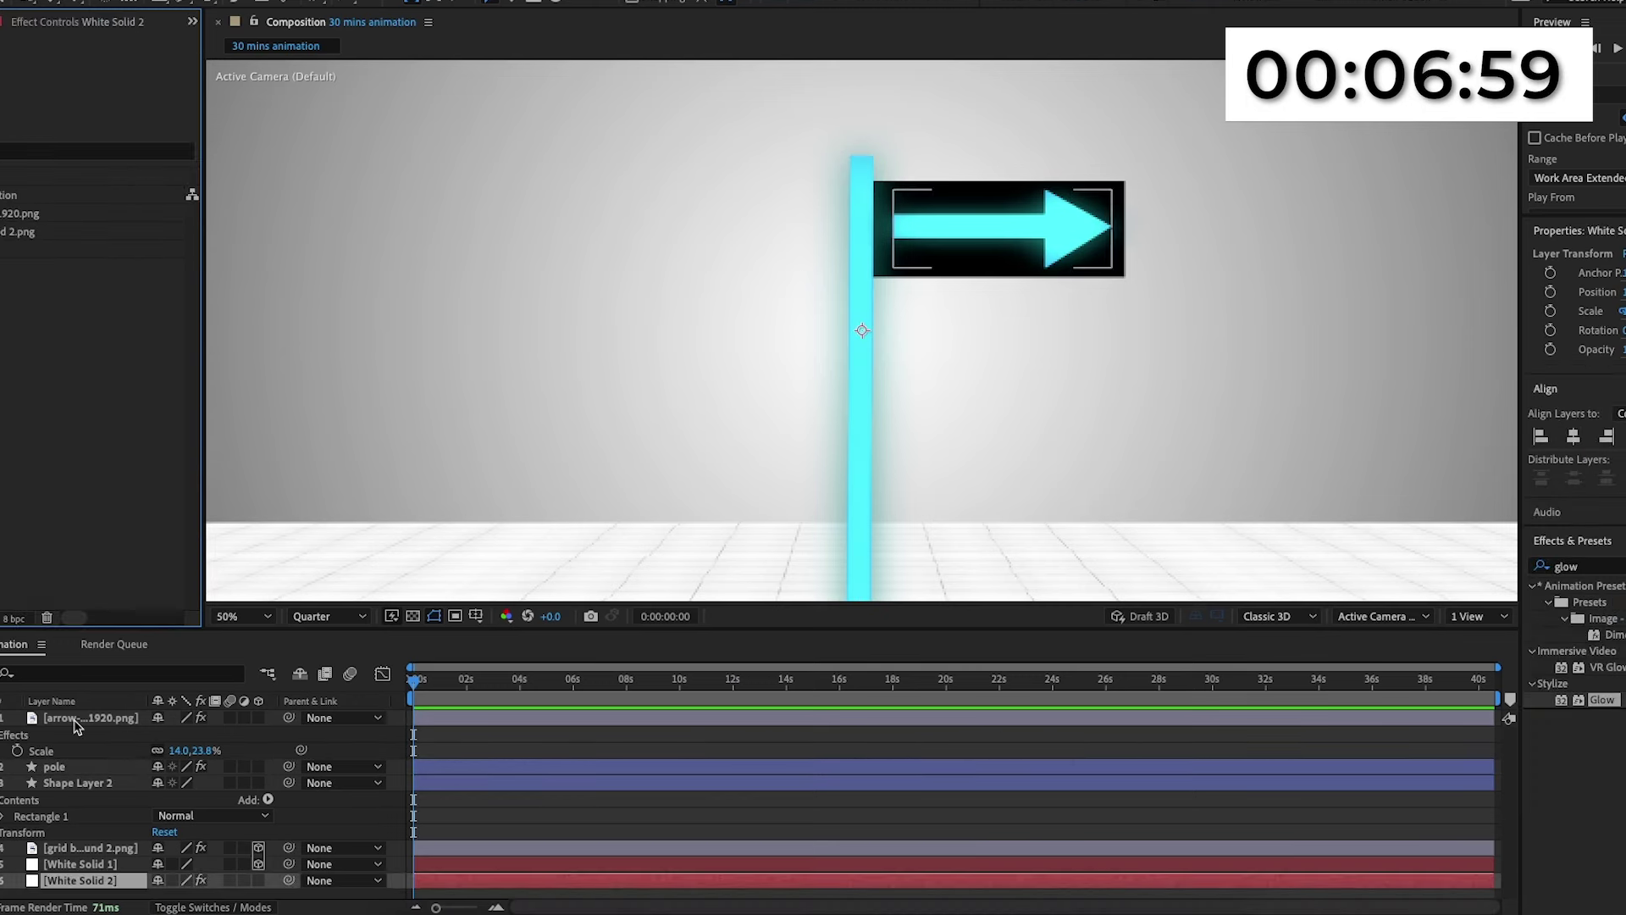
Move the arrow layer below the pole layer and parent it to Shape Layer 2.
left_click(923, 254)
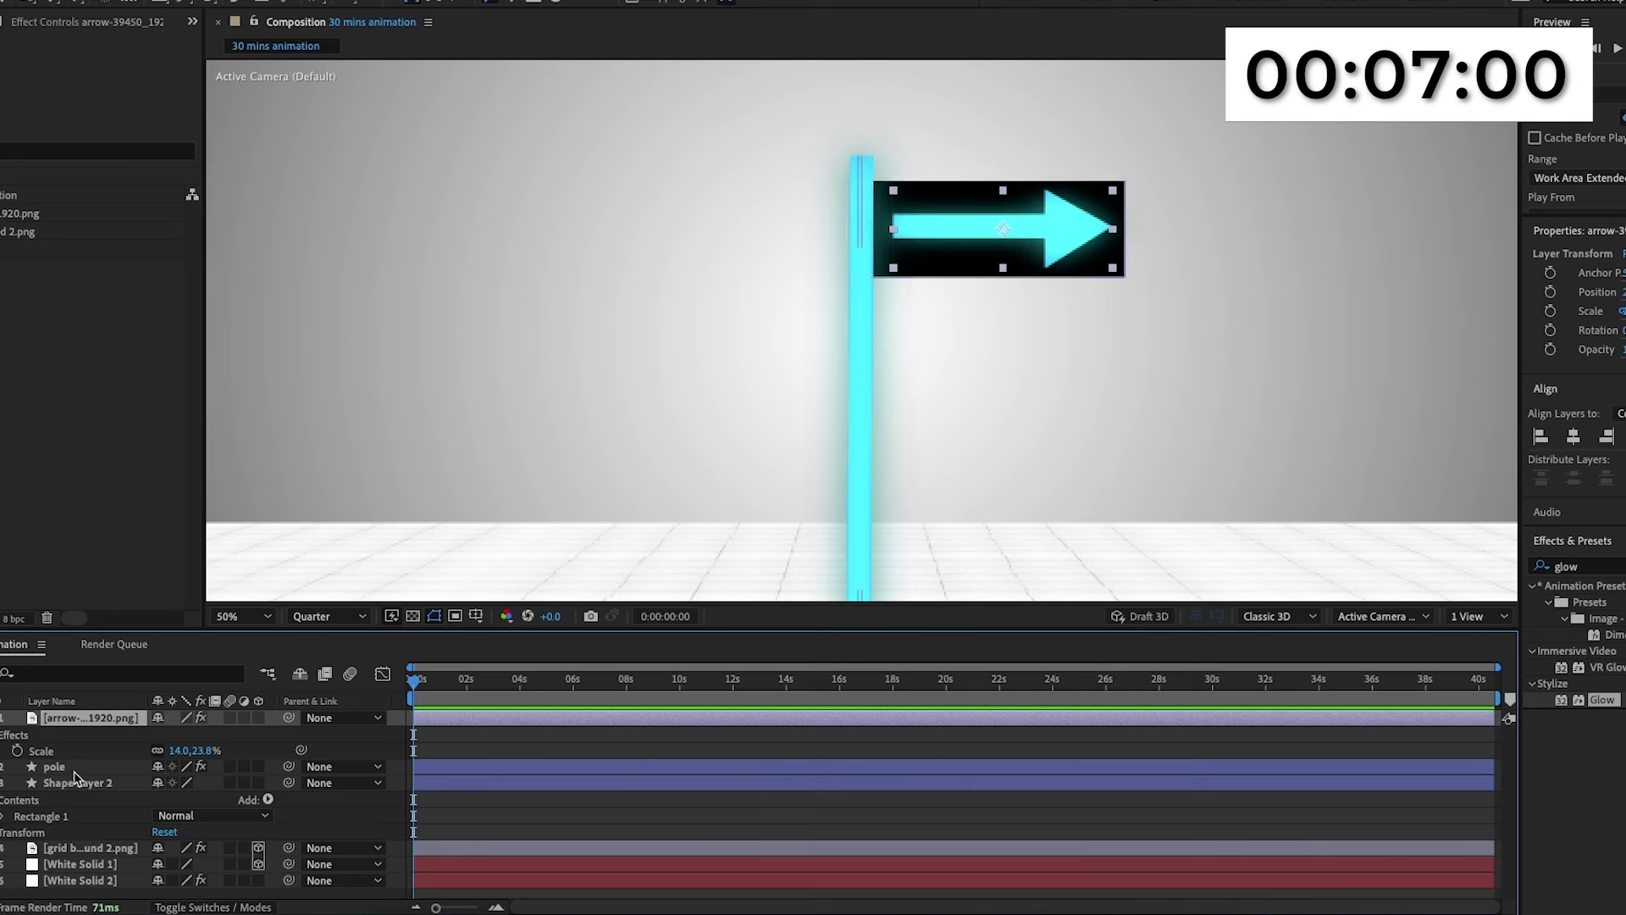
left_click_drag(87, 719, 91, 773)
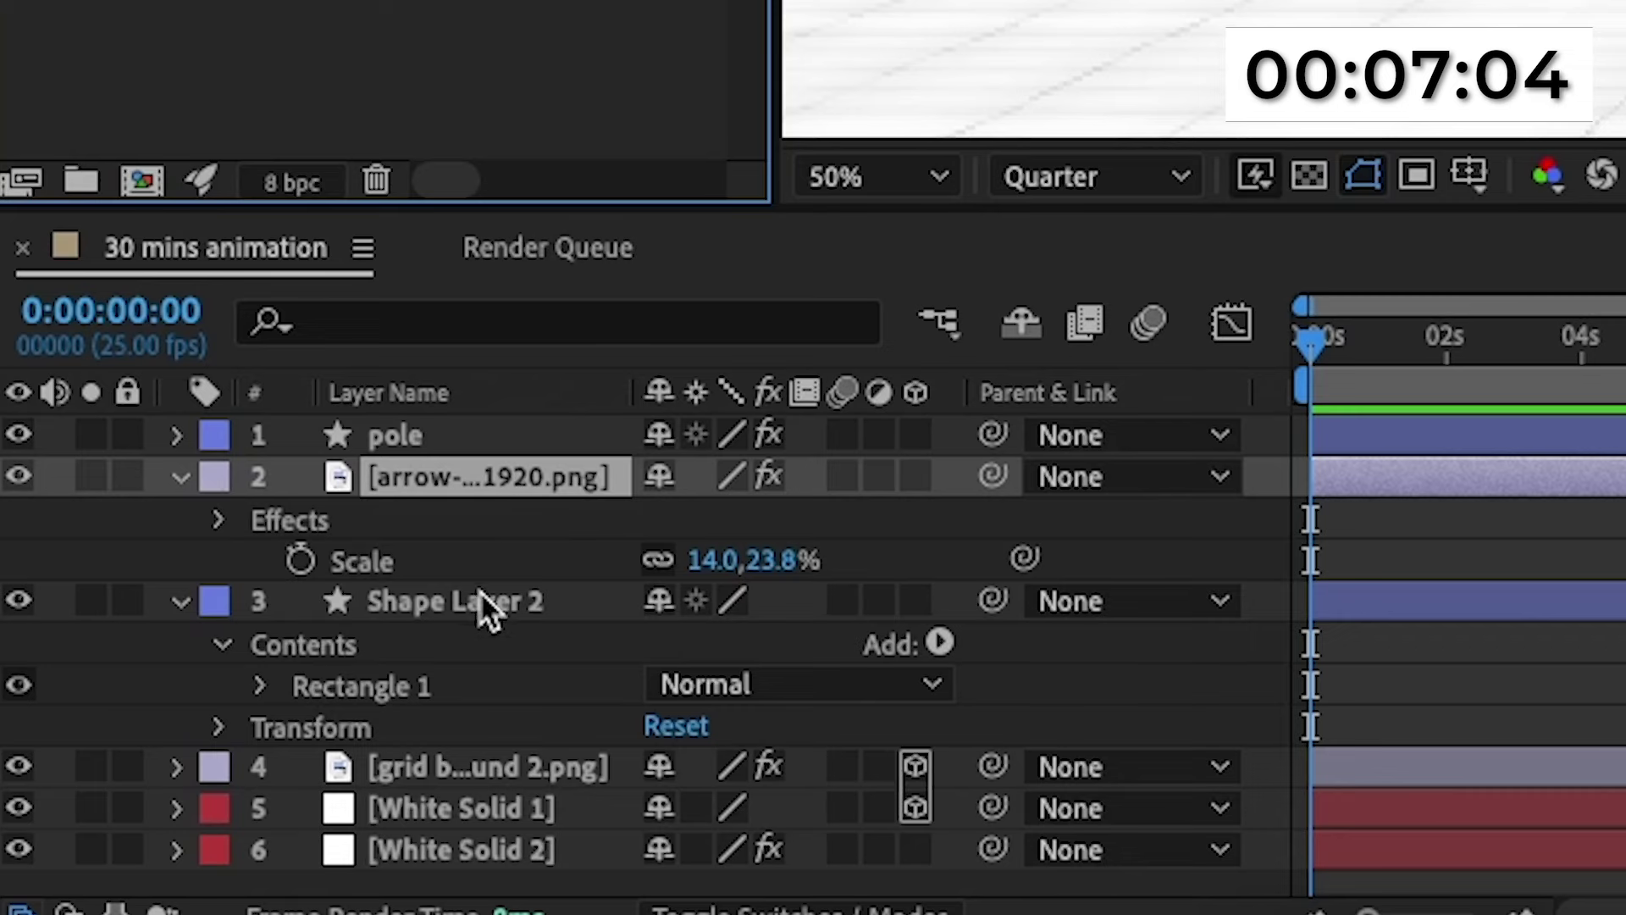
left_click(85, 782, "ctrl")
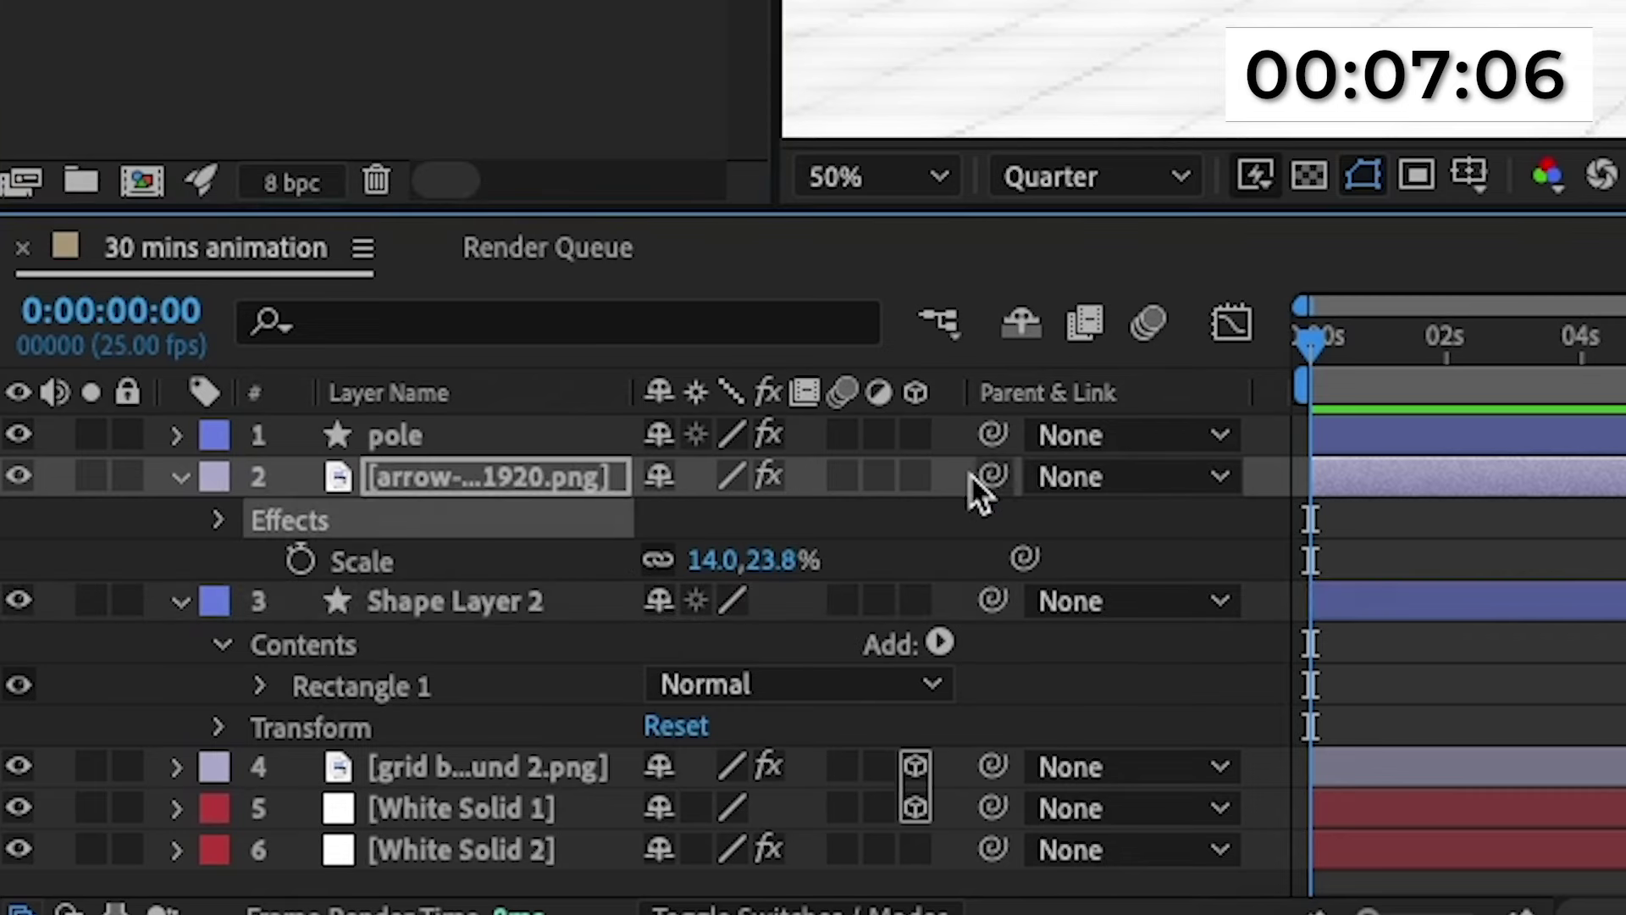
left_click_drag(982, 476, 500, 600)
Duplicate the arrow together with Shape Layer 2 and place the copied sign, Shape Layer 3, directly below its arrow.
left_click(516, 602)
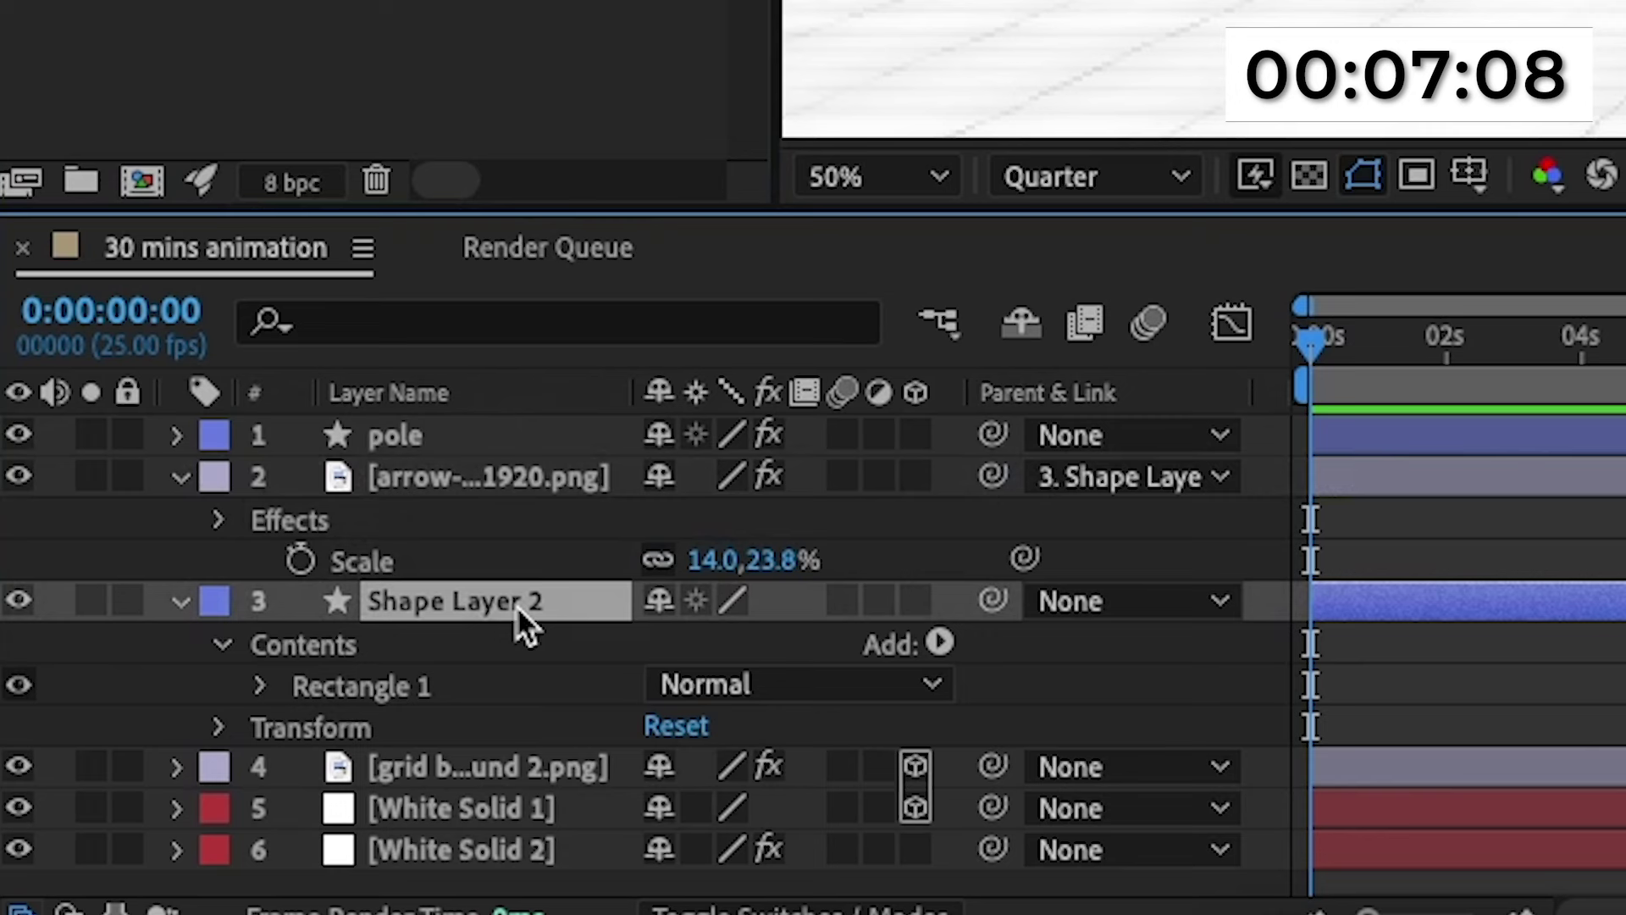
key("r")
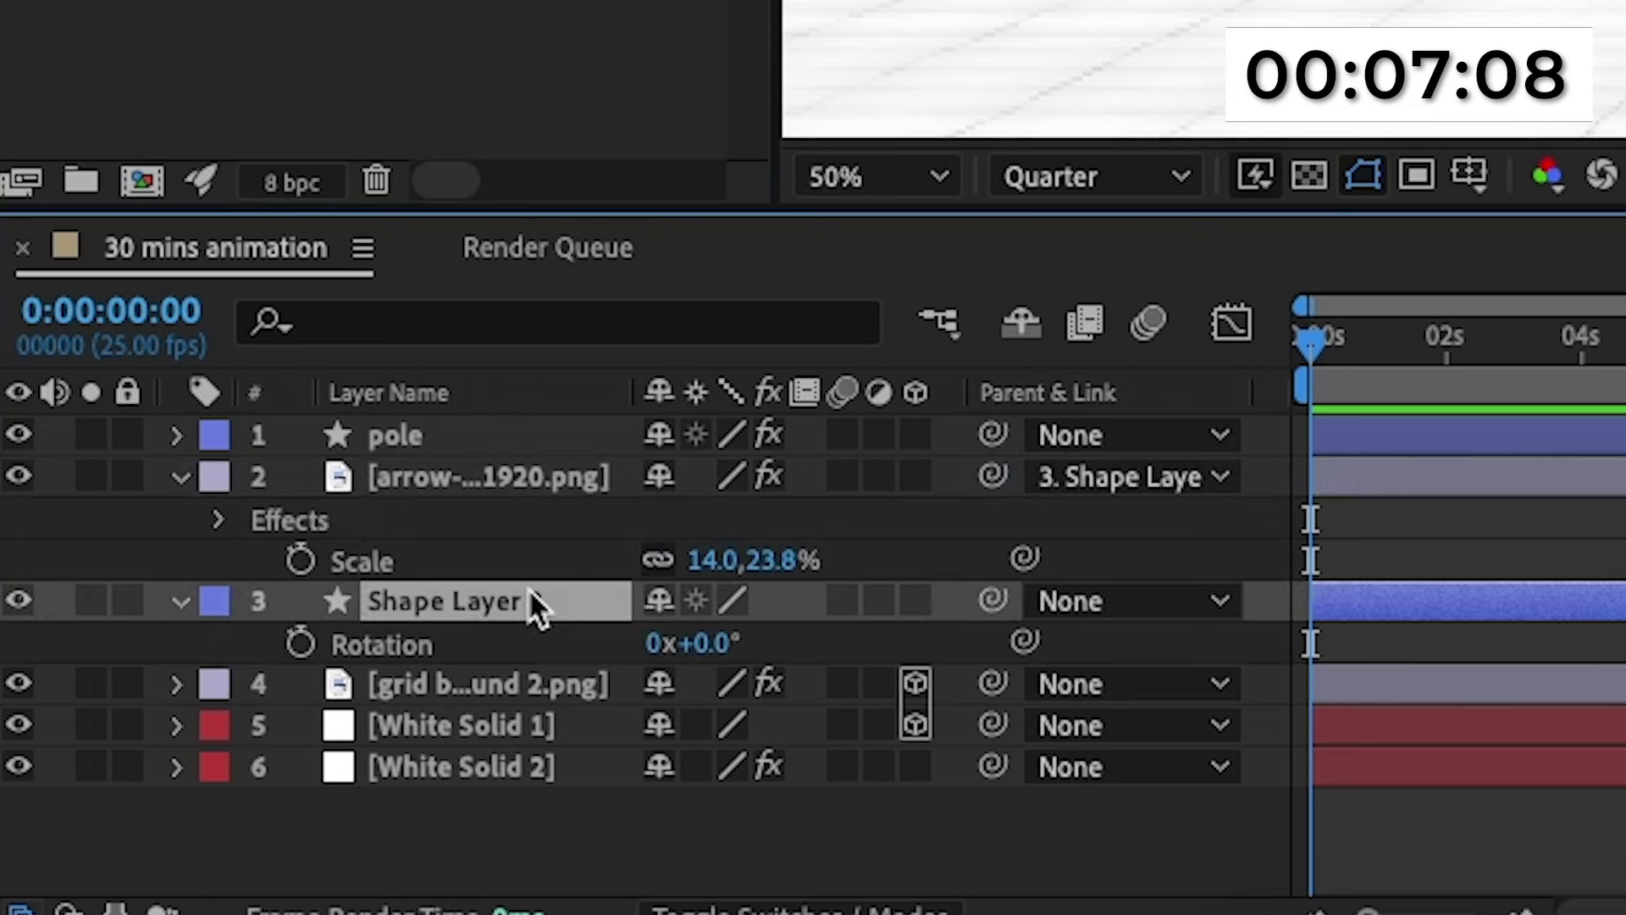
left_click(495, 476)
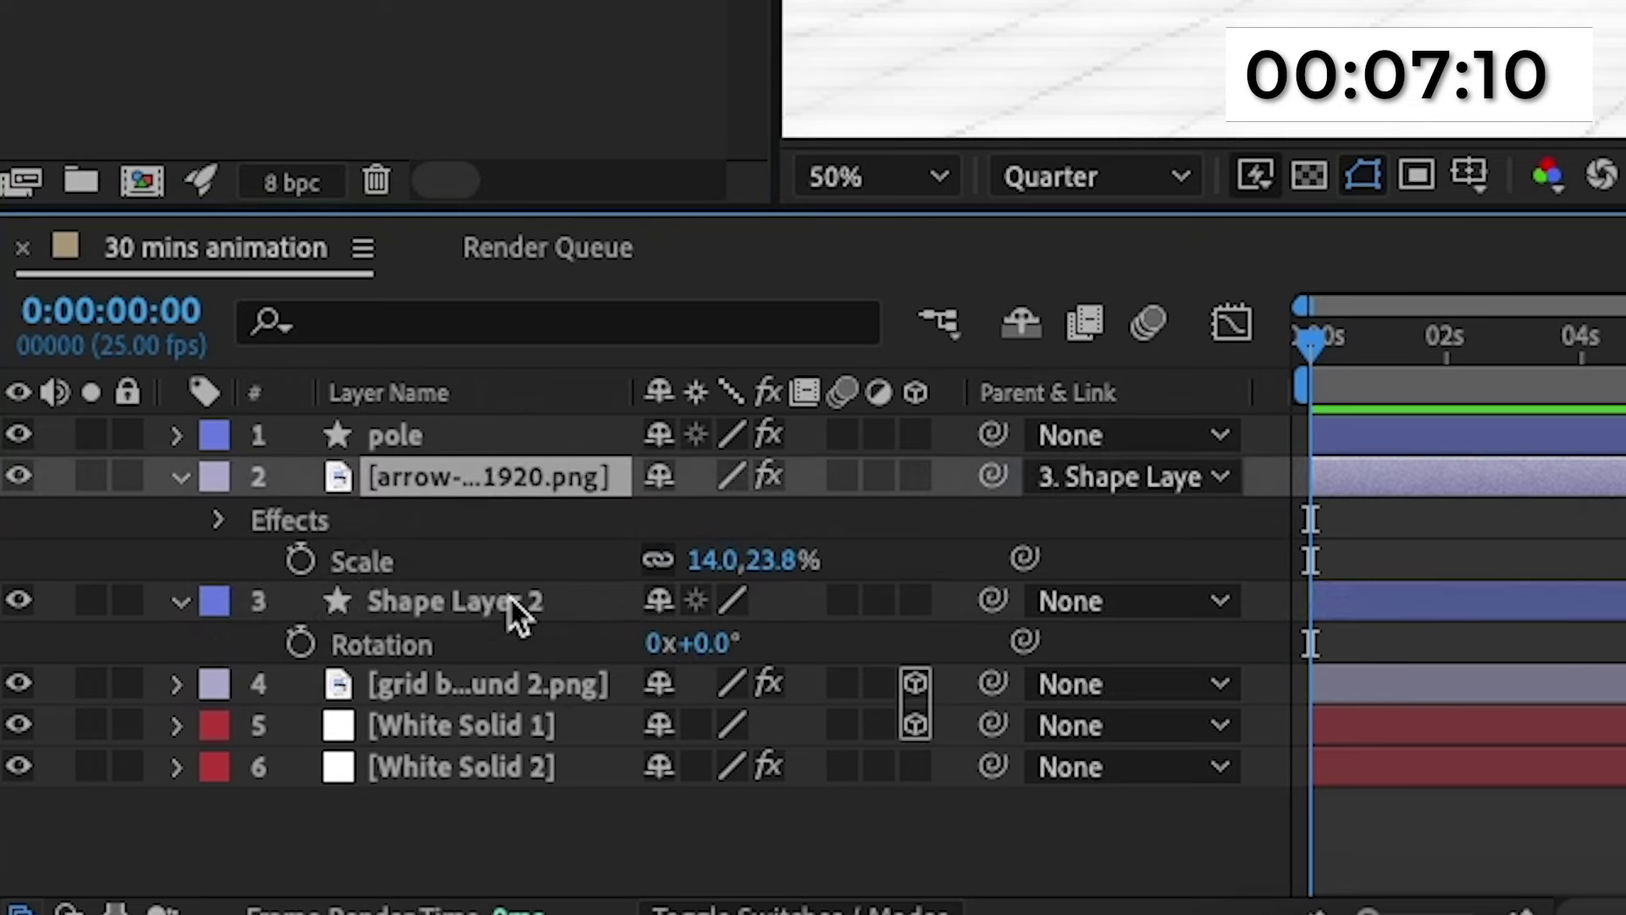
left_click(510, 603, "shift")
key("ctrl+d")
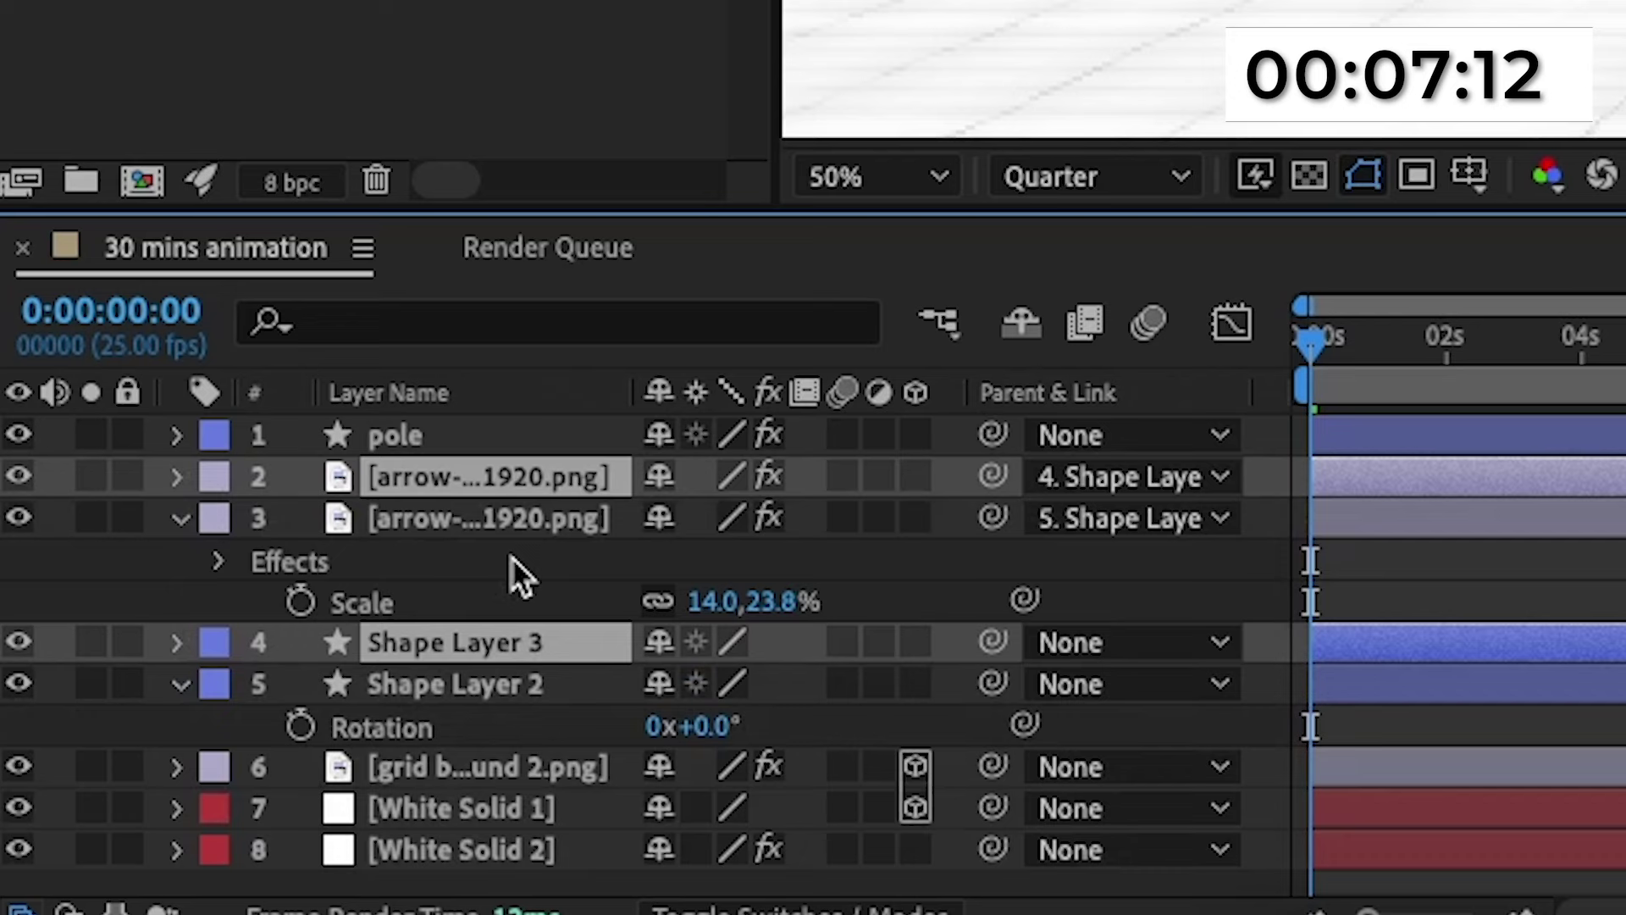
left_click(501, 599)
left_click_drag(476, 642, 482, 498)
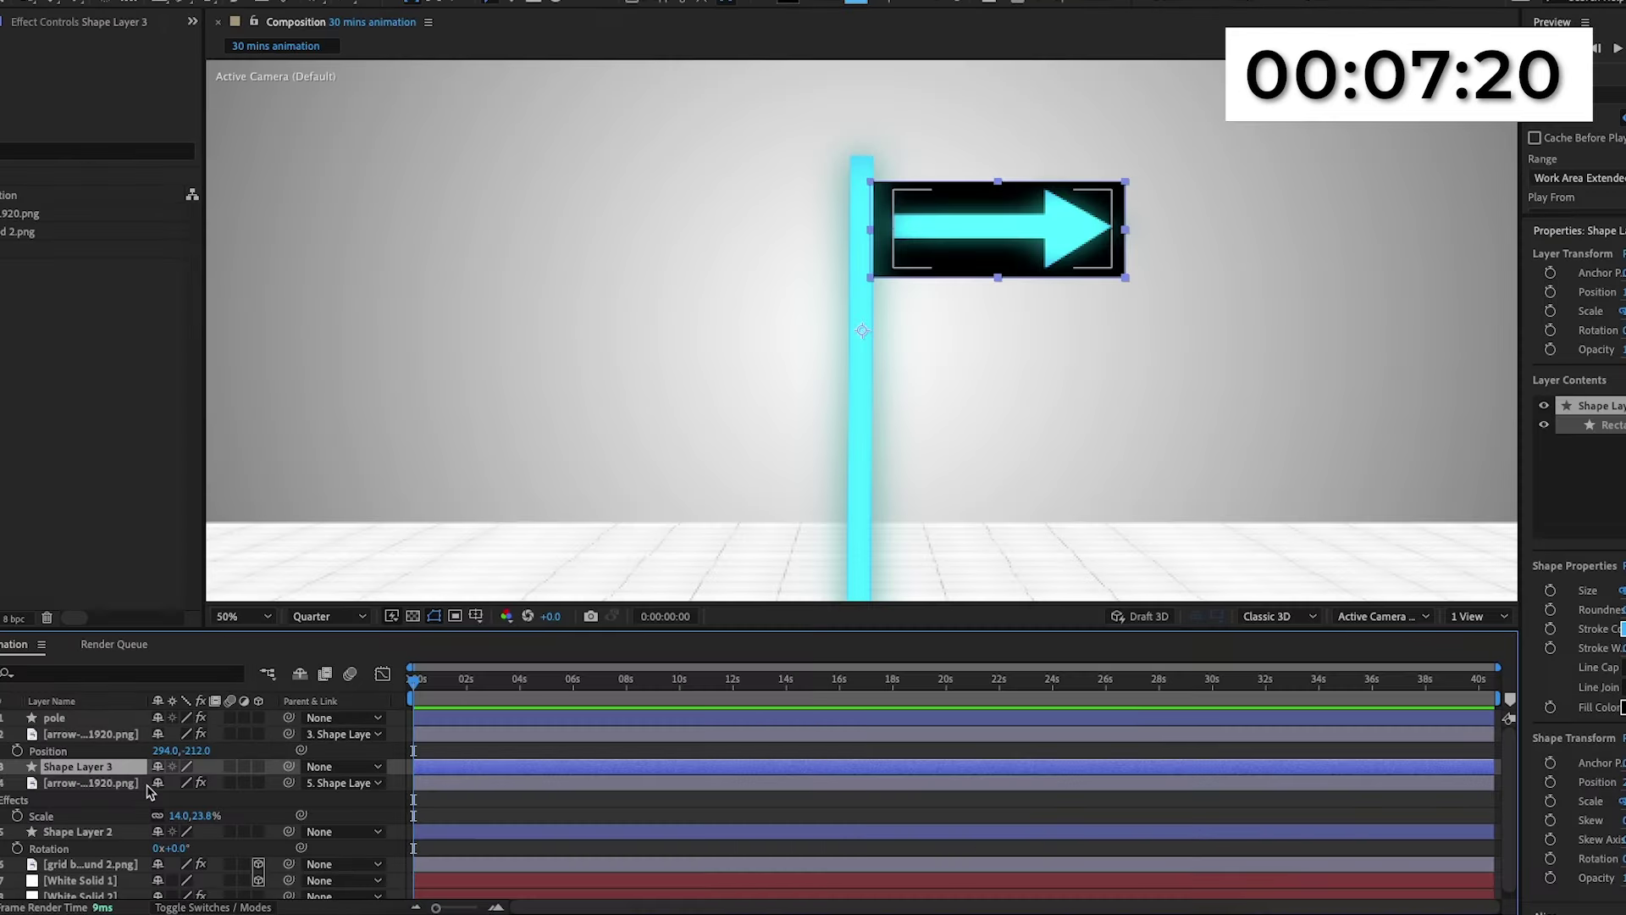
Move the copied sign to the pole's other side and lower, at position 1345, 1282.
key("p")
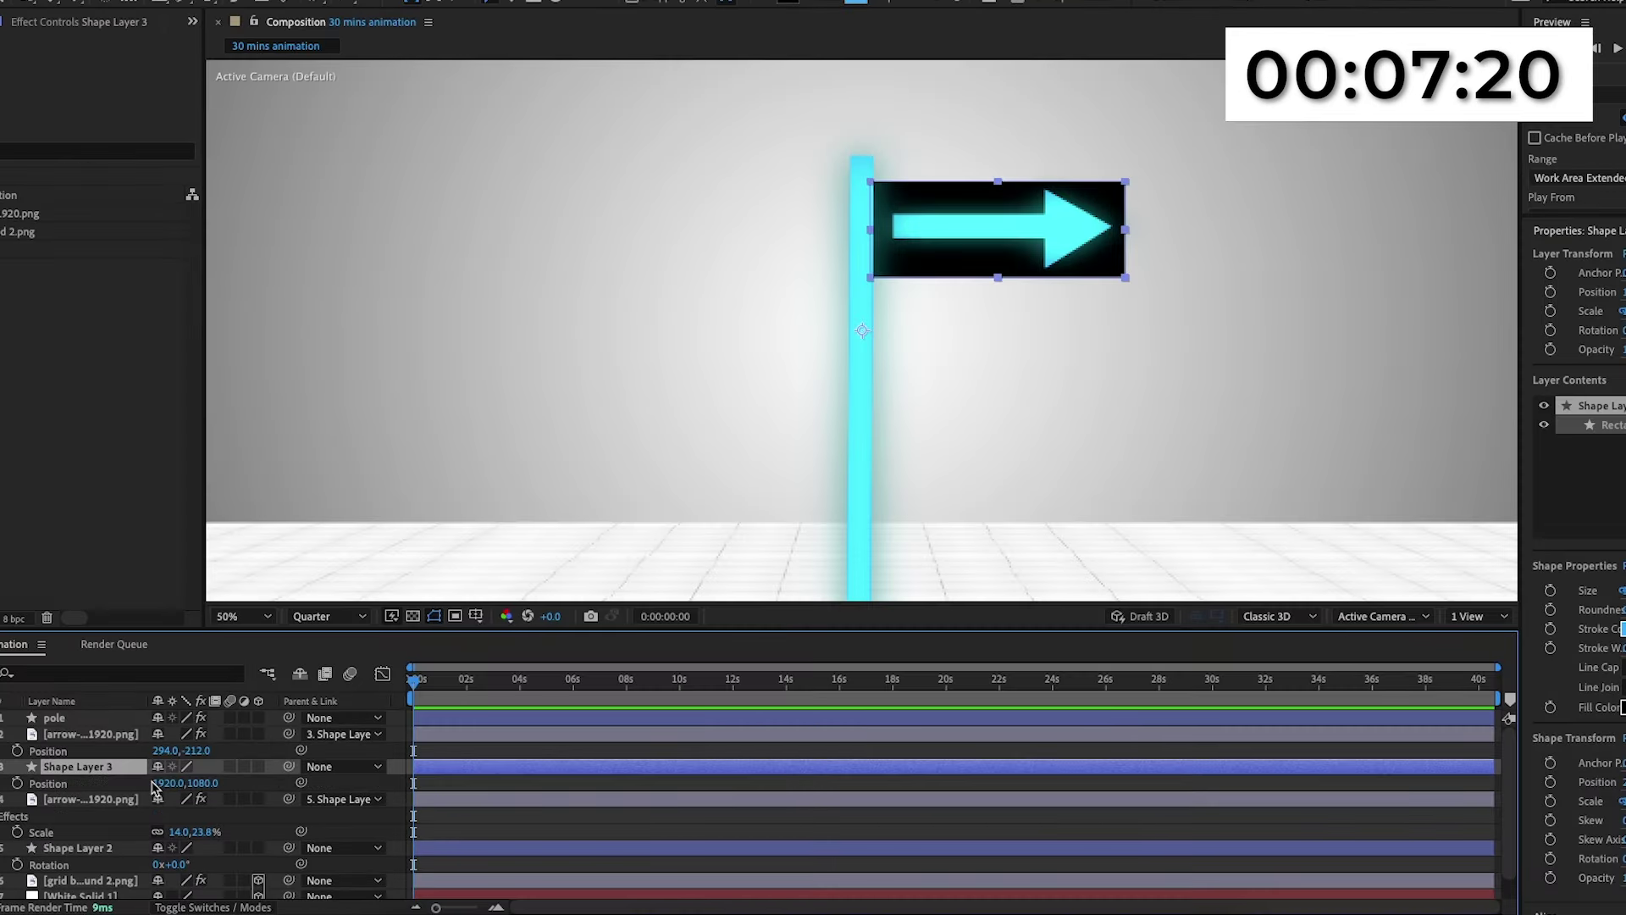
left_click_drag(167, 782, 43, 782)
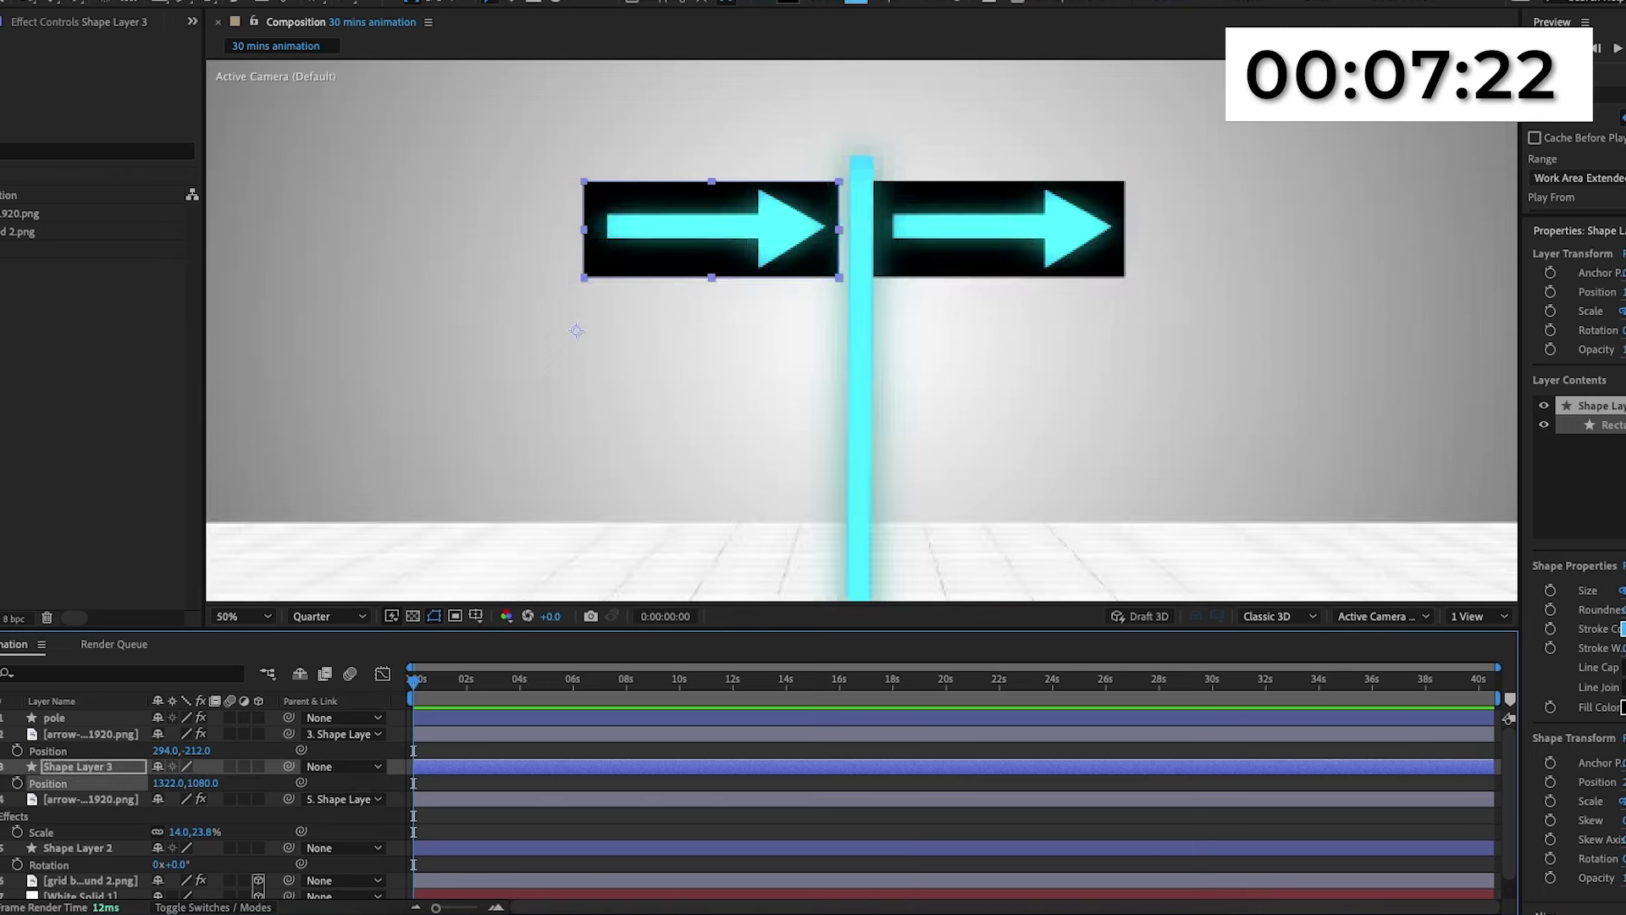
mouse_move(166, 782)
left_mouse_down()
mouse_move(415, 783)
mouse_move(171, 783)
left_mouse_up()
Set the copied arrow's rotation to 90° to make it point away from the pole.
left_click(102, 766)
left_click(115, 736)
key("r")
left_click(175, 750)
type("90")
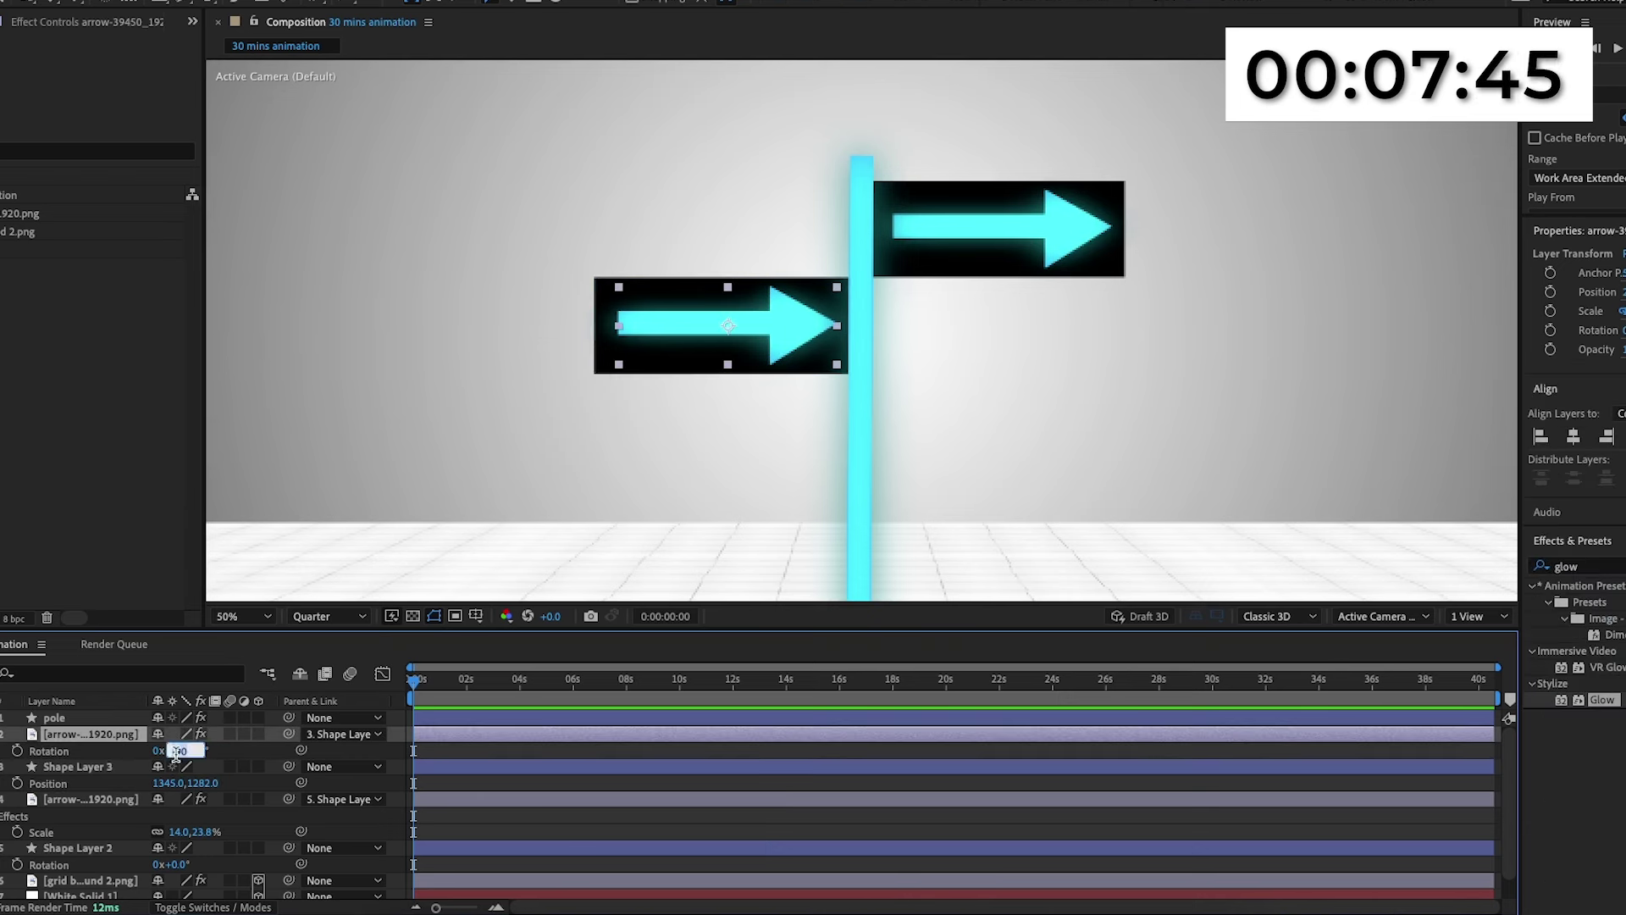
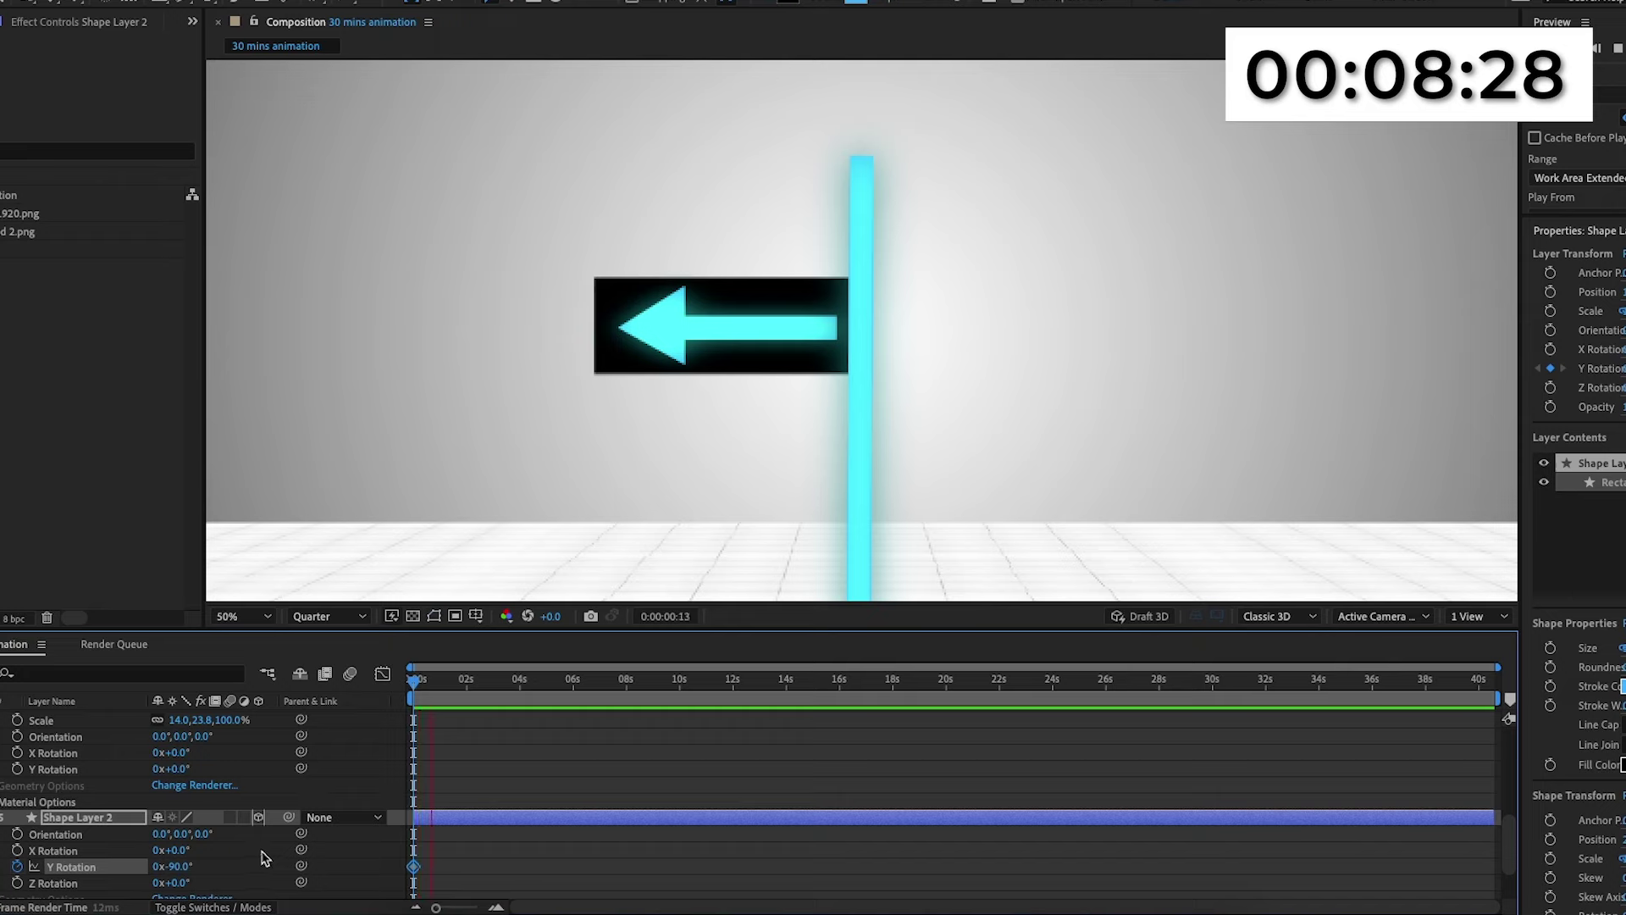
Keyframe Shape Layer 2's Y Rotation at 0° at 0:00:02:09 and preview the swing from the start.
left_click(178, 863)
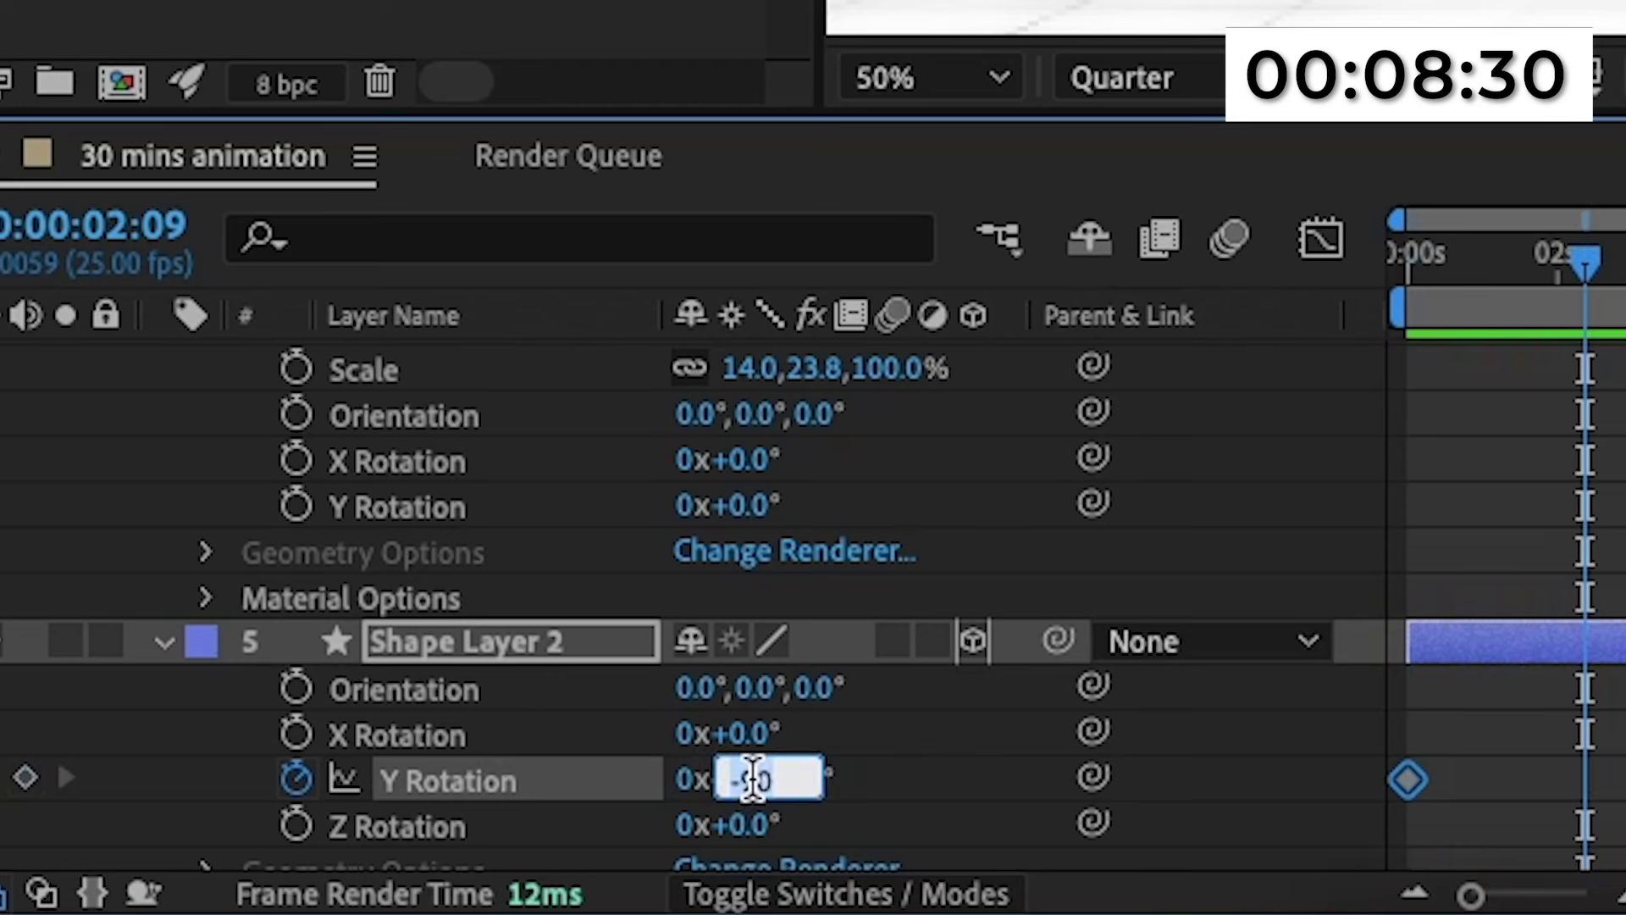
type("0")
key("Return")
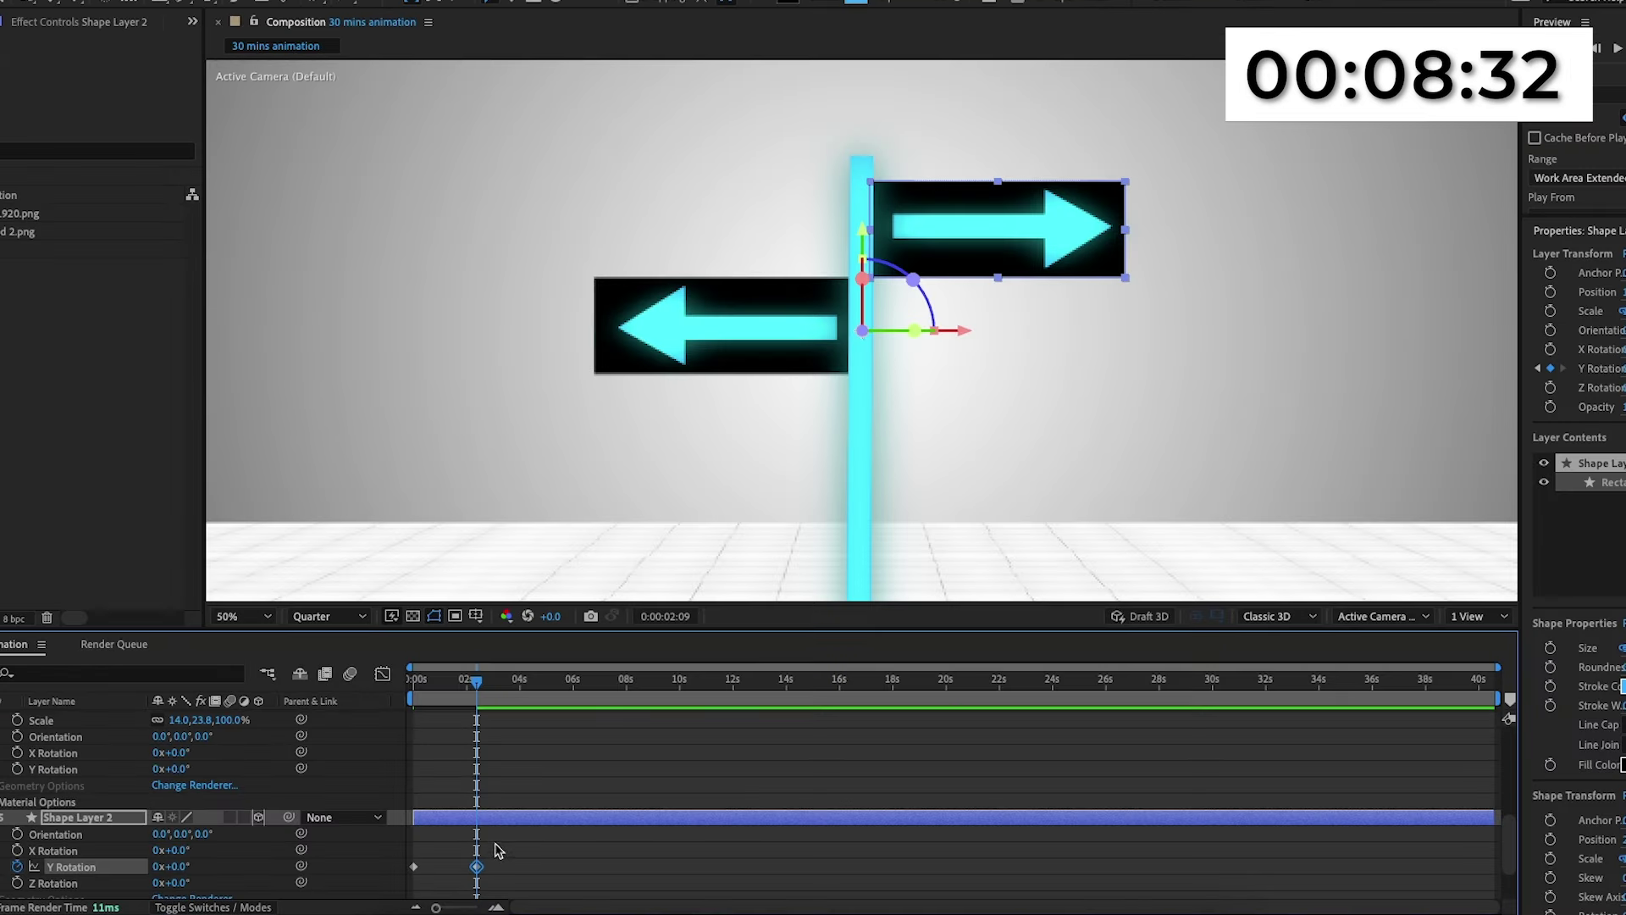
left_click(410, 682)
key("space")
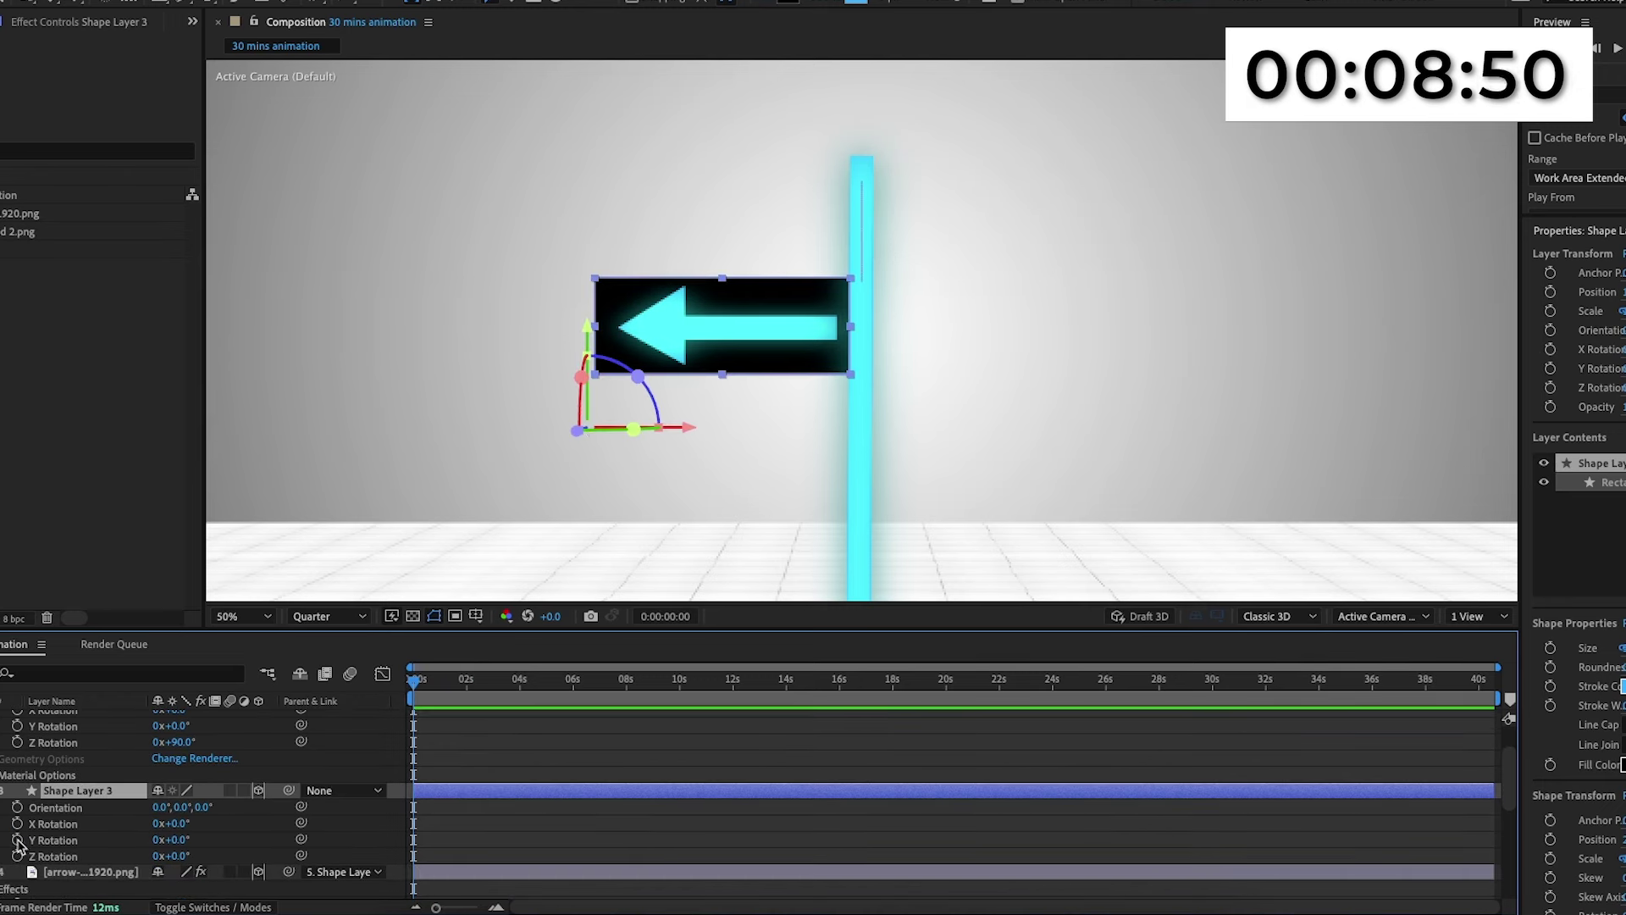
Keyframe Shape Layer 3's Y Rotation at 0° at both 0:00:00:00 and 0:00:02:09.
left_click(17, 840)
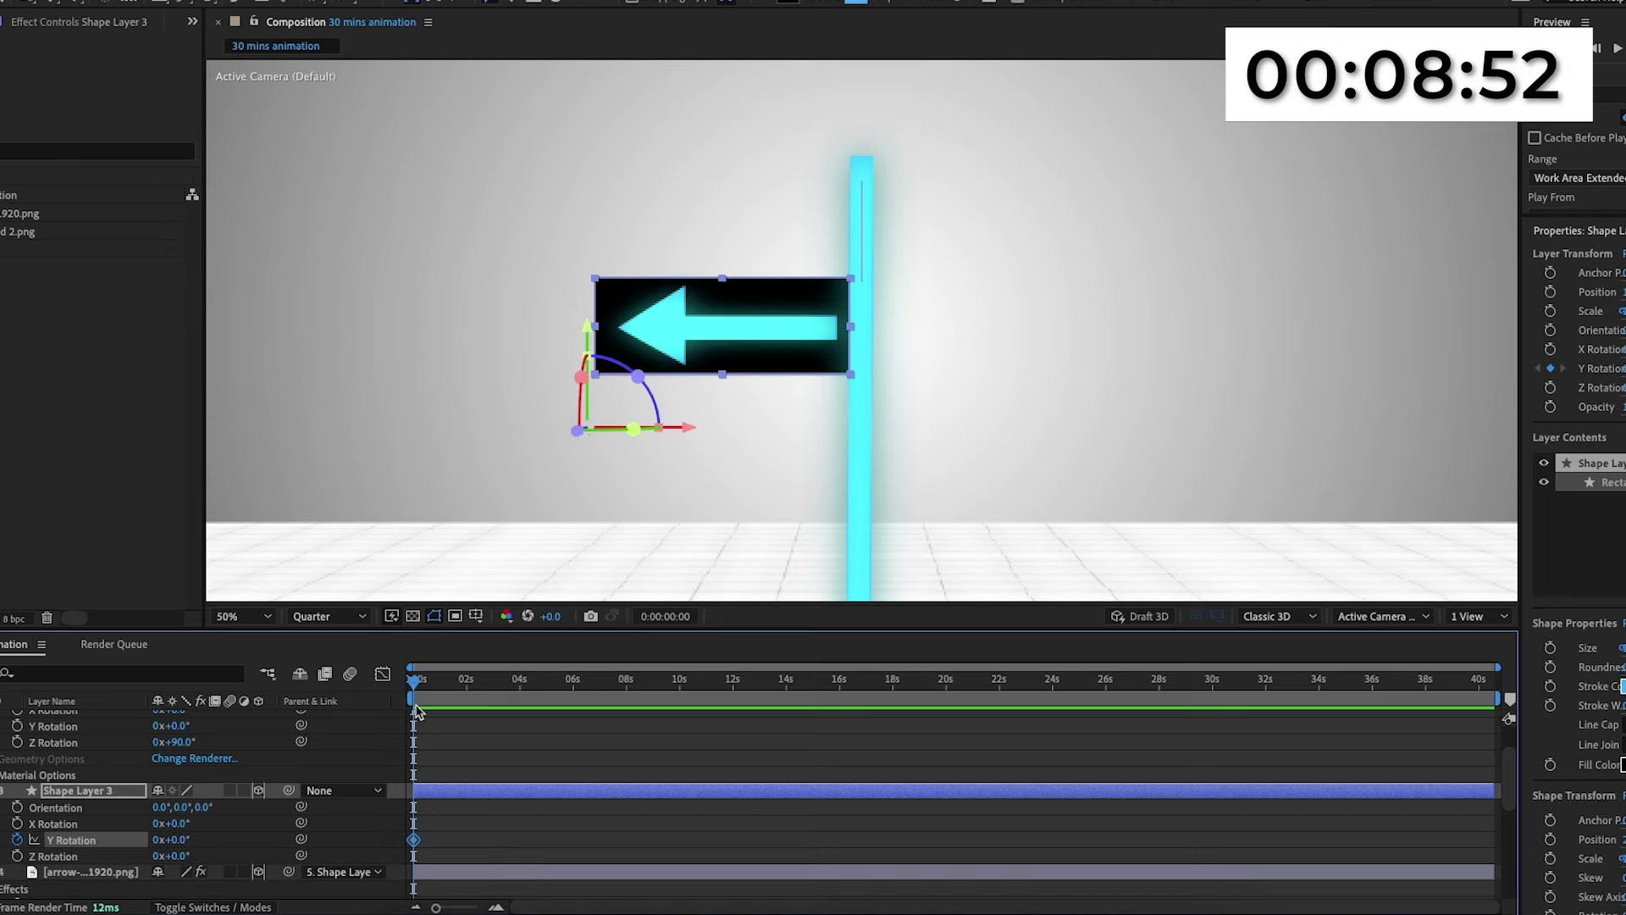
key("space")
scroll(496, 781, "down", 5)
left_click_drag(445, 682, 476, 684)
scroll(484, 798, "up", 3)
scroll(480, 803, "up", 4)
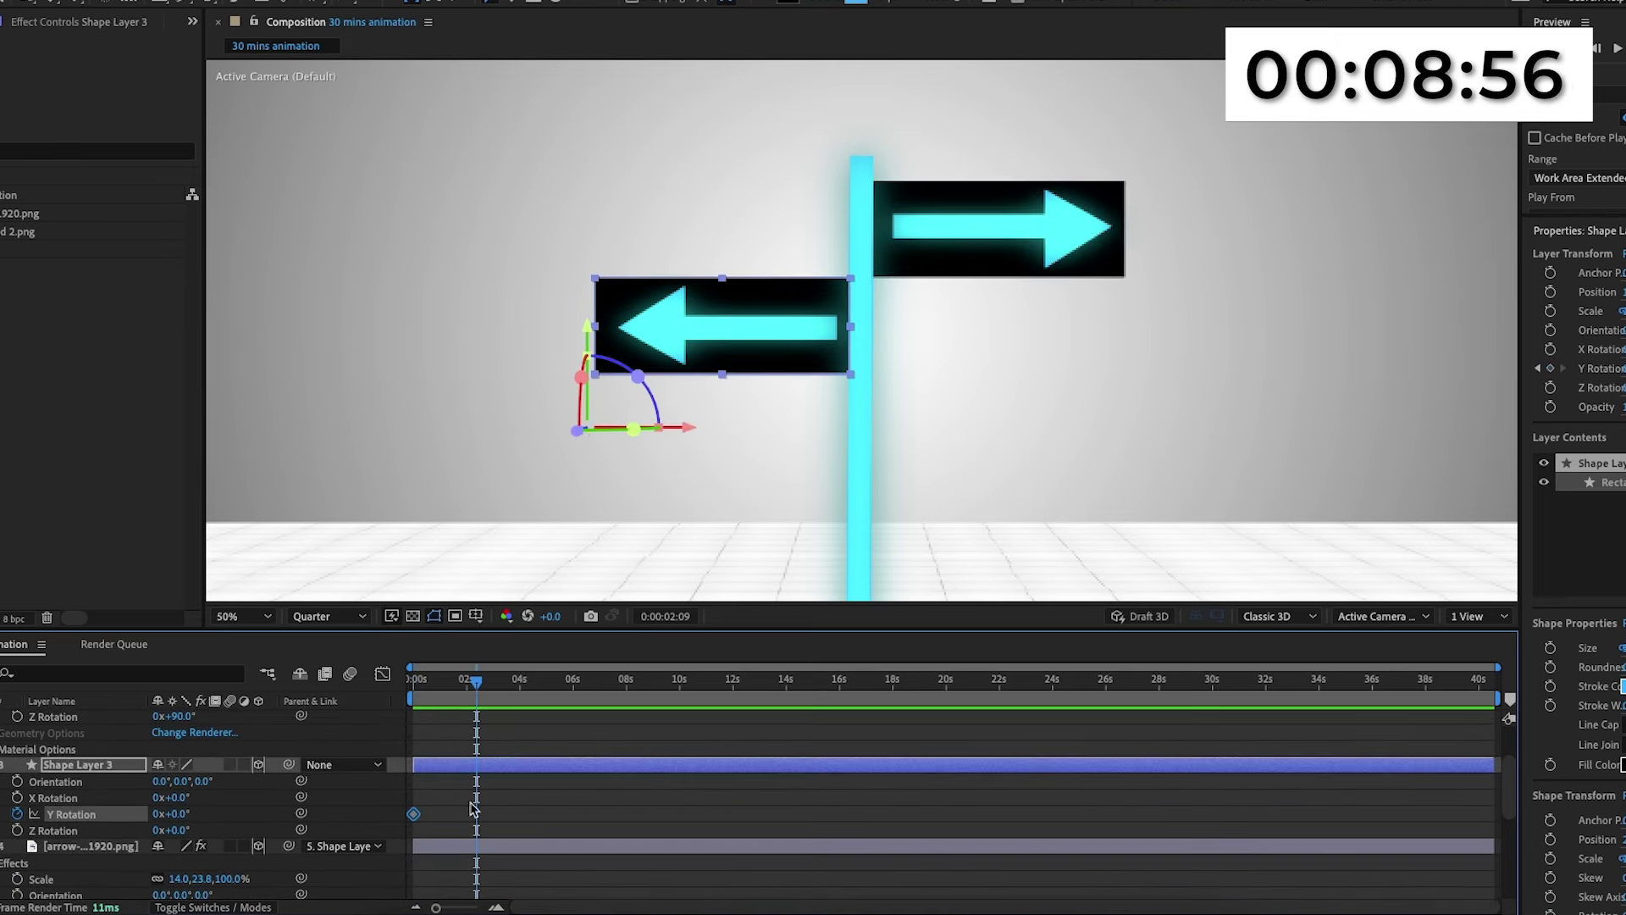
key("Home")
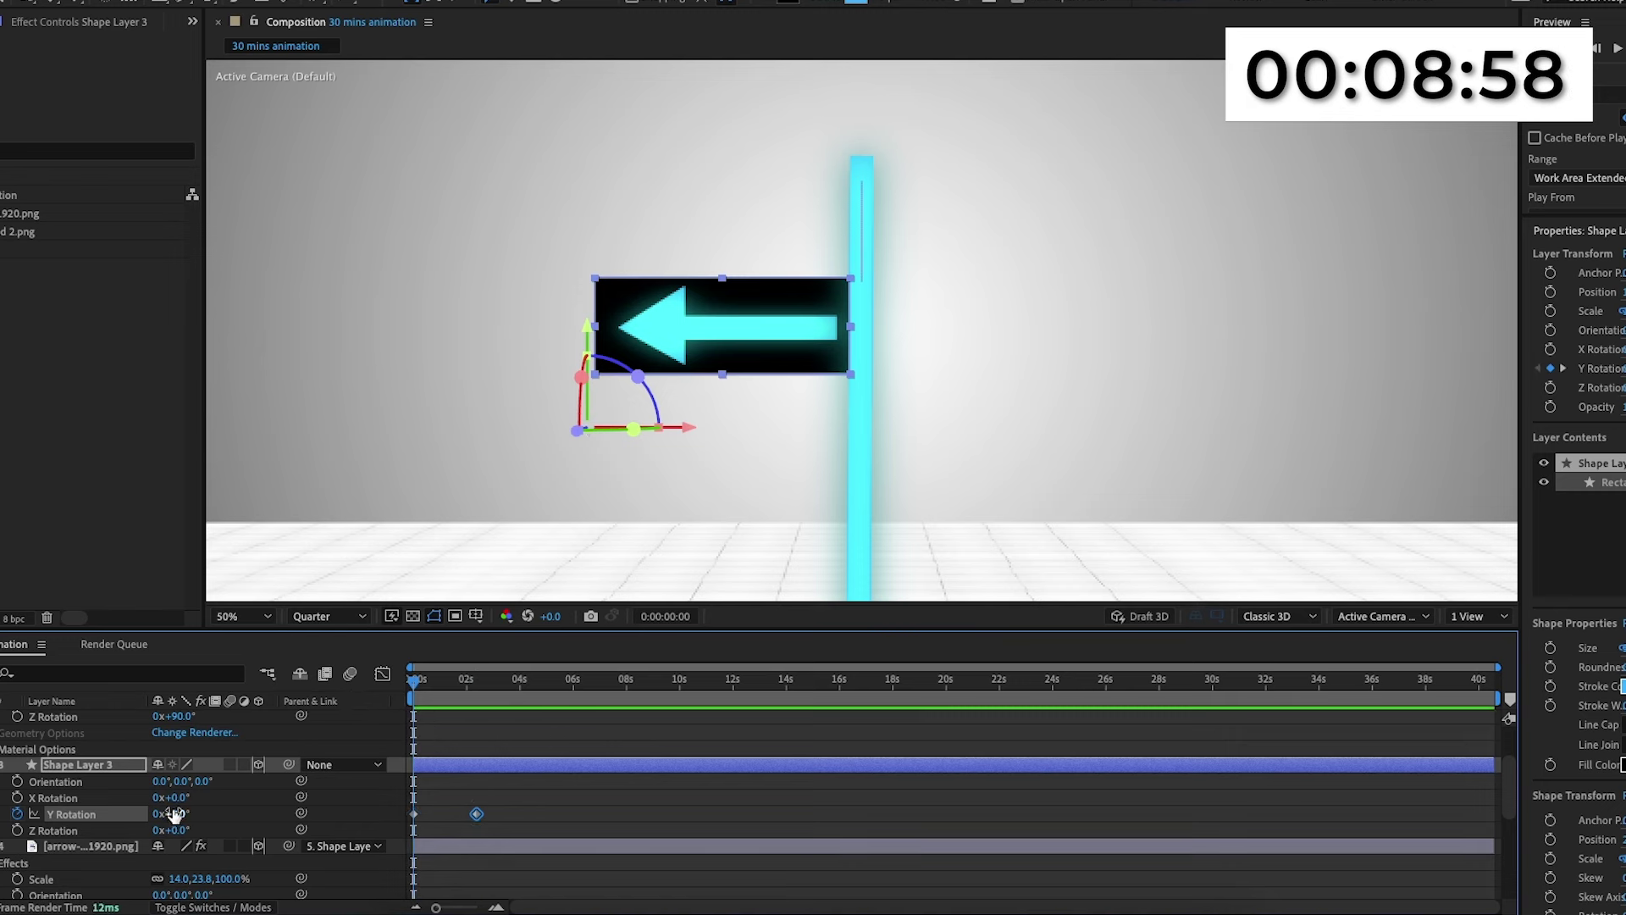
Set Shape Layer 3's Y Rotation at the first keyframe to -90° so the sign starts edge-on.
left_click_drag(173, 814, 89, 813)
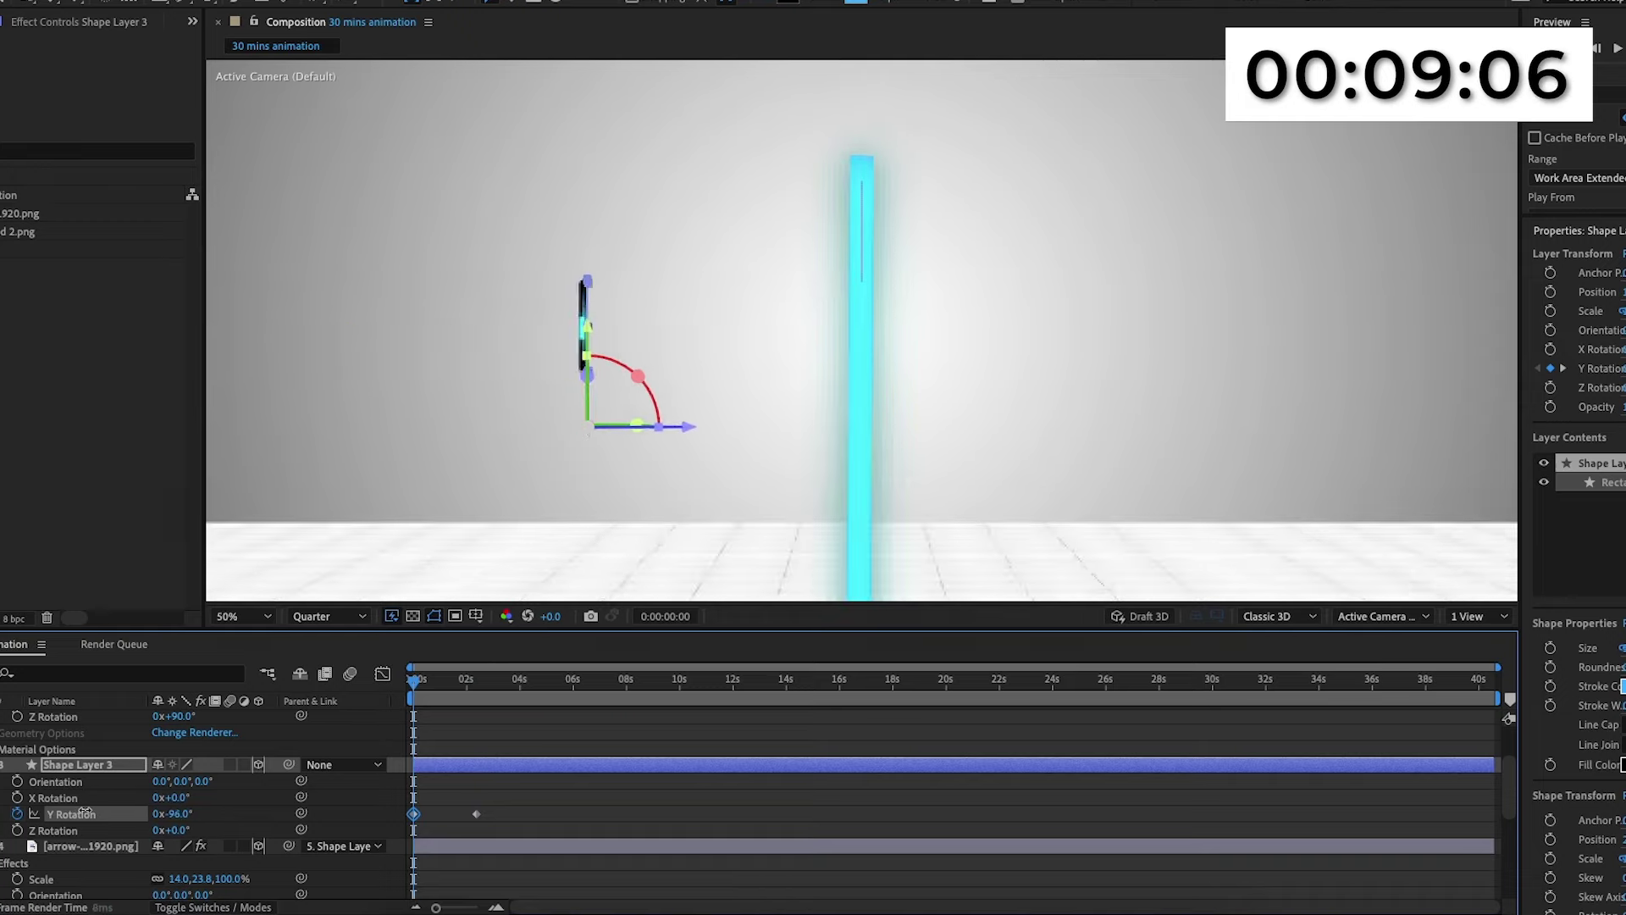
left_click(175, 813)
type("-2")
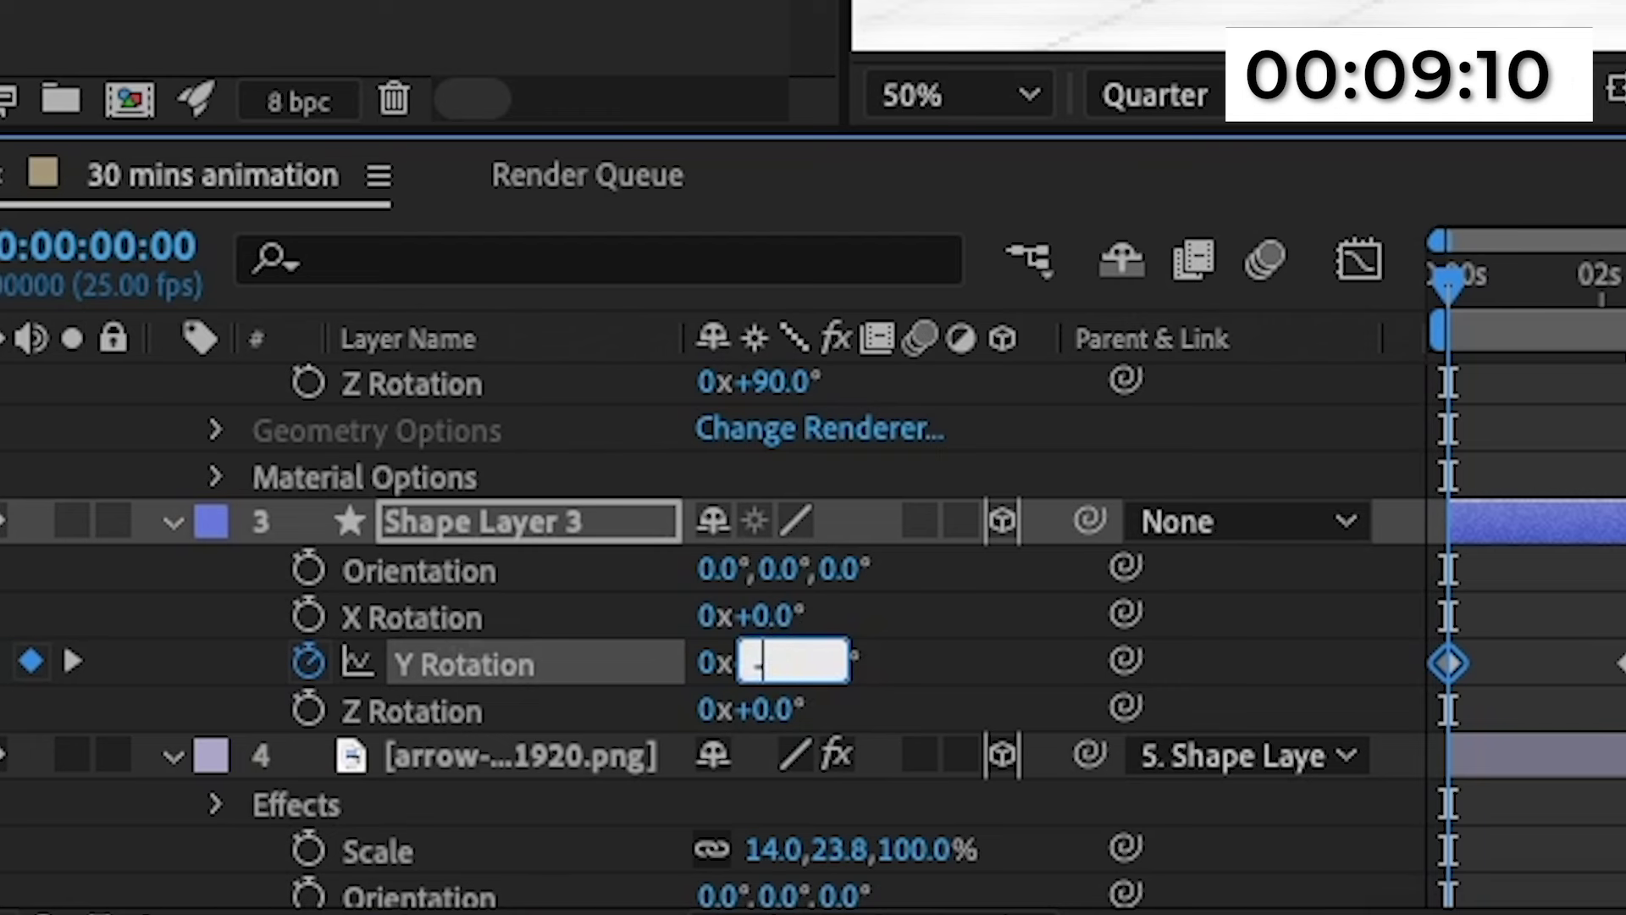
type("9.0")
key("Return")
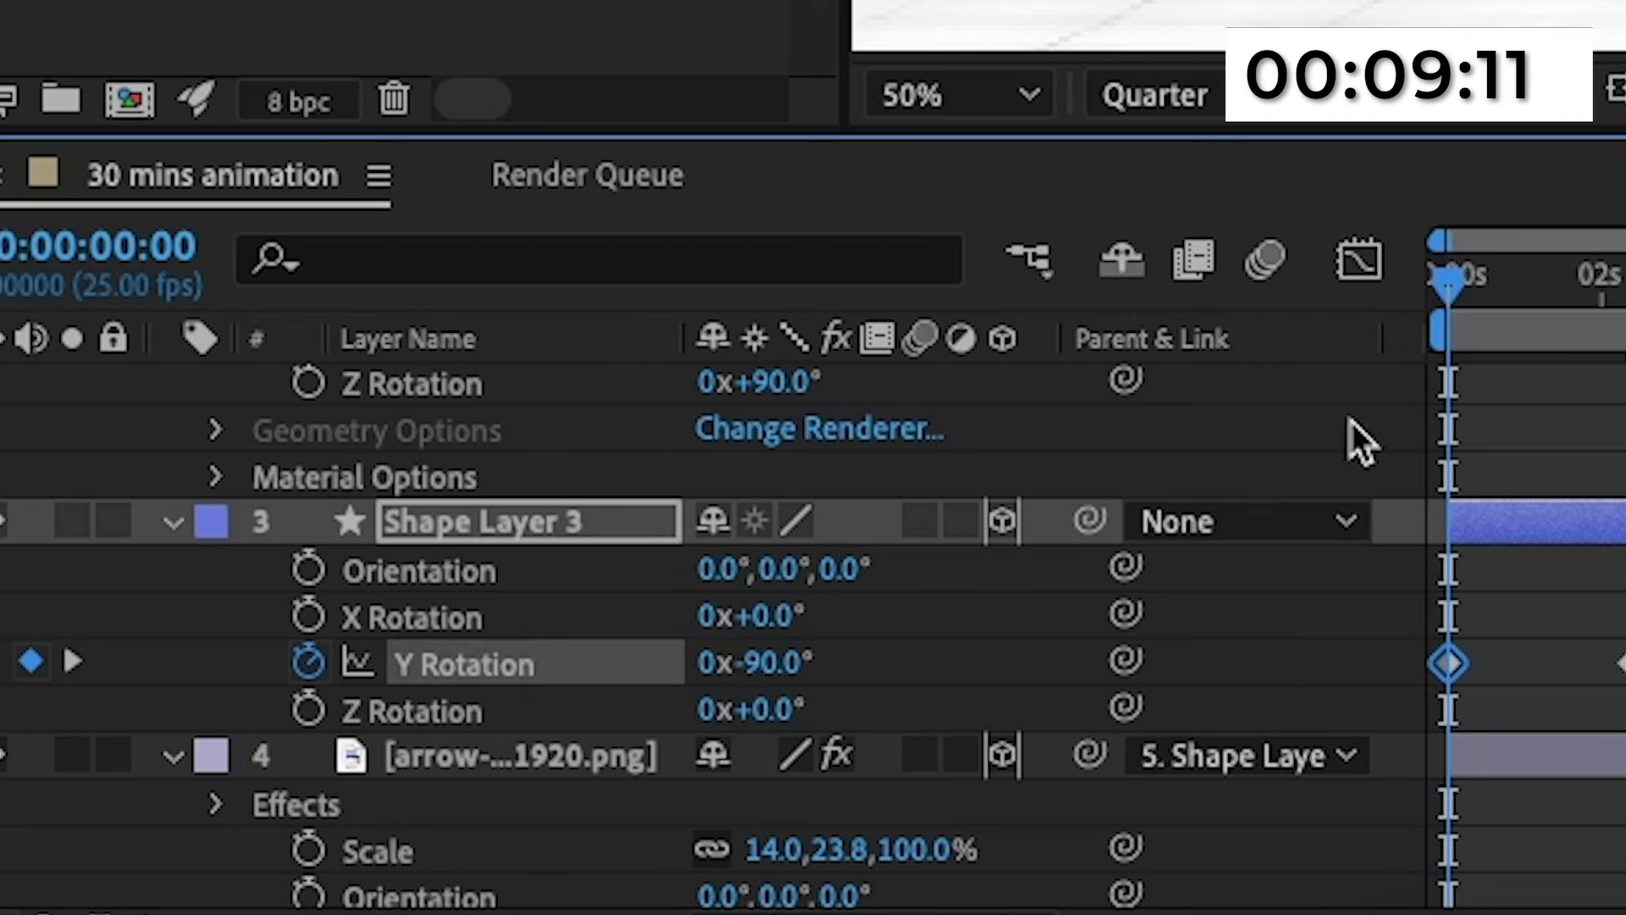
Set Shape Layer 3's Y Rotation keyframe at 0:00:02:09 to -180°.
left_click_drag(1448, 279, 1595, 316)
left_click_drag(465, 693, 476, 690)
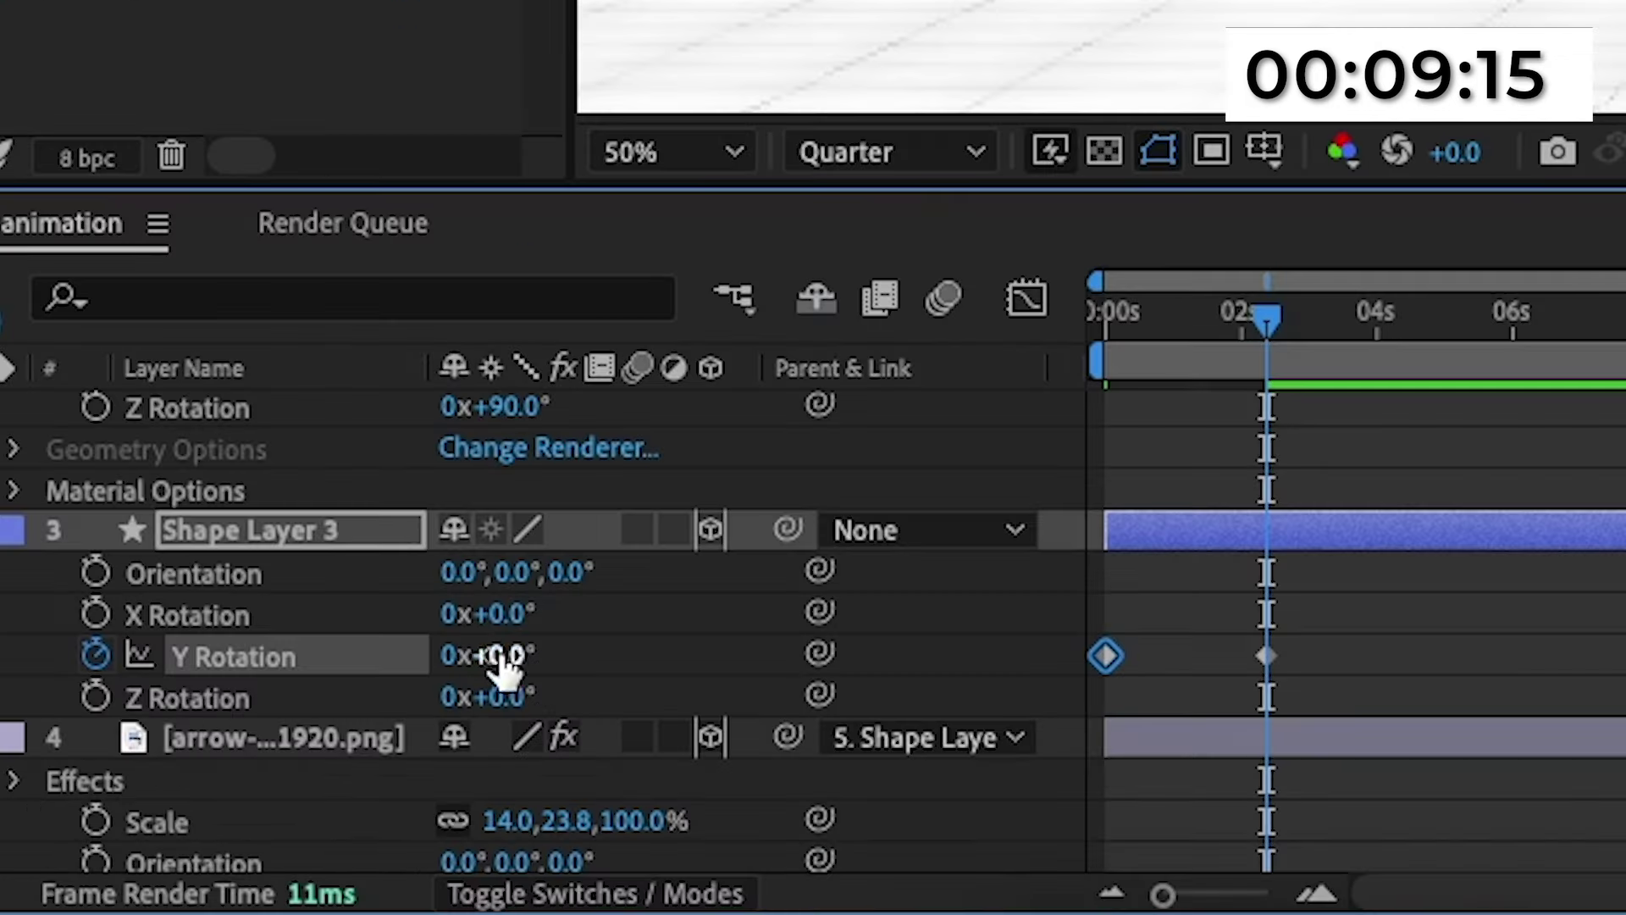
left_click(175, 813)
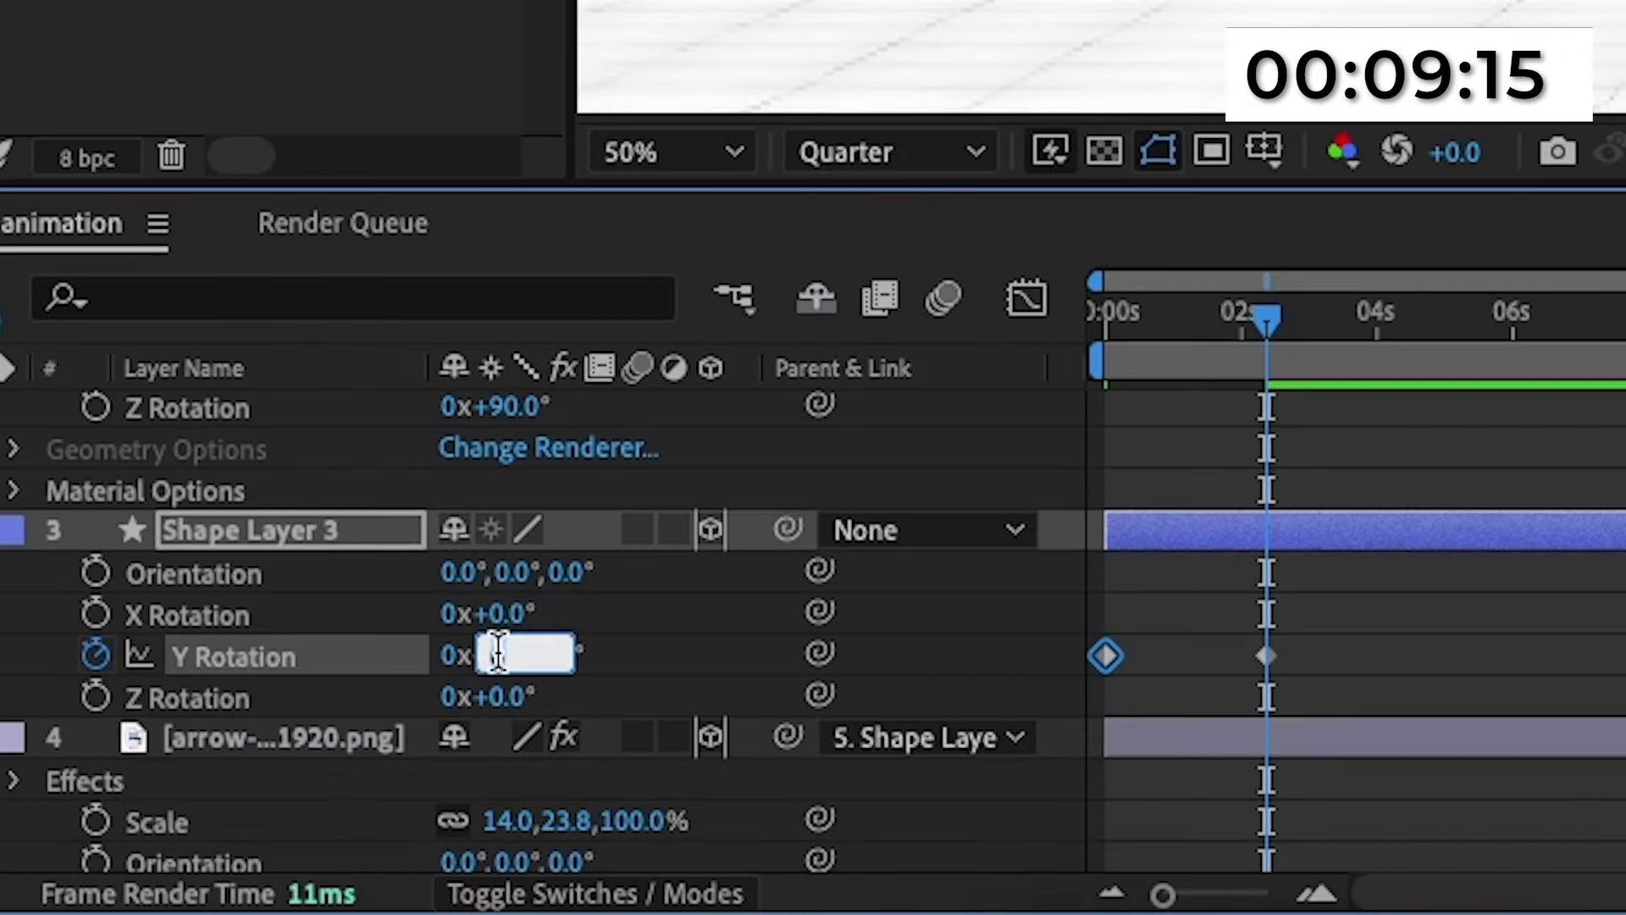
type("-180")
key("Return")
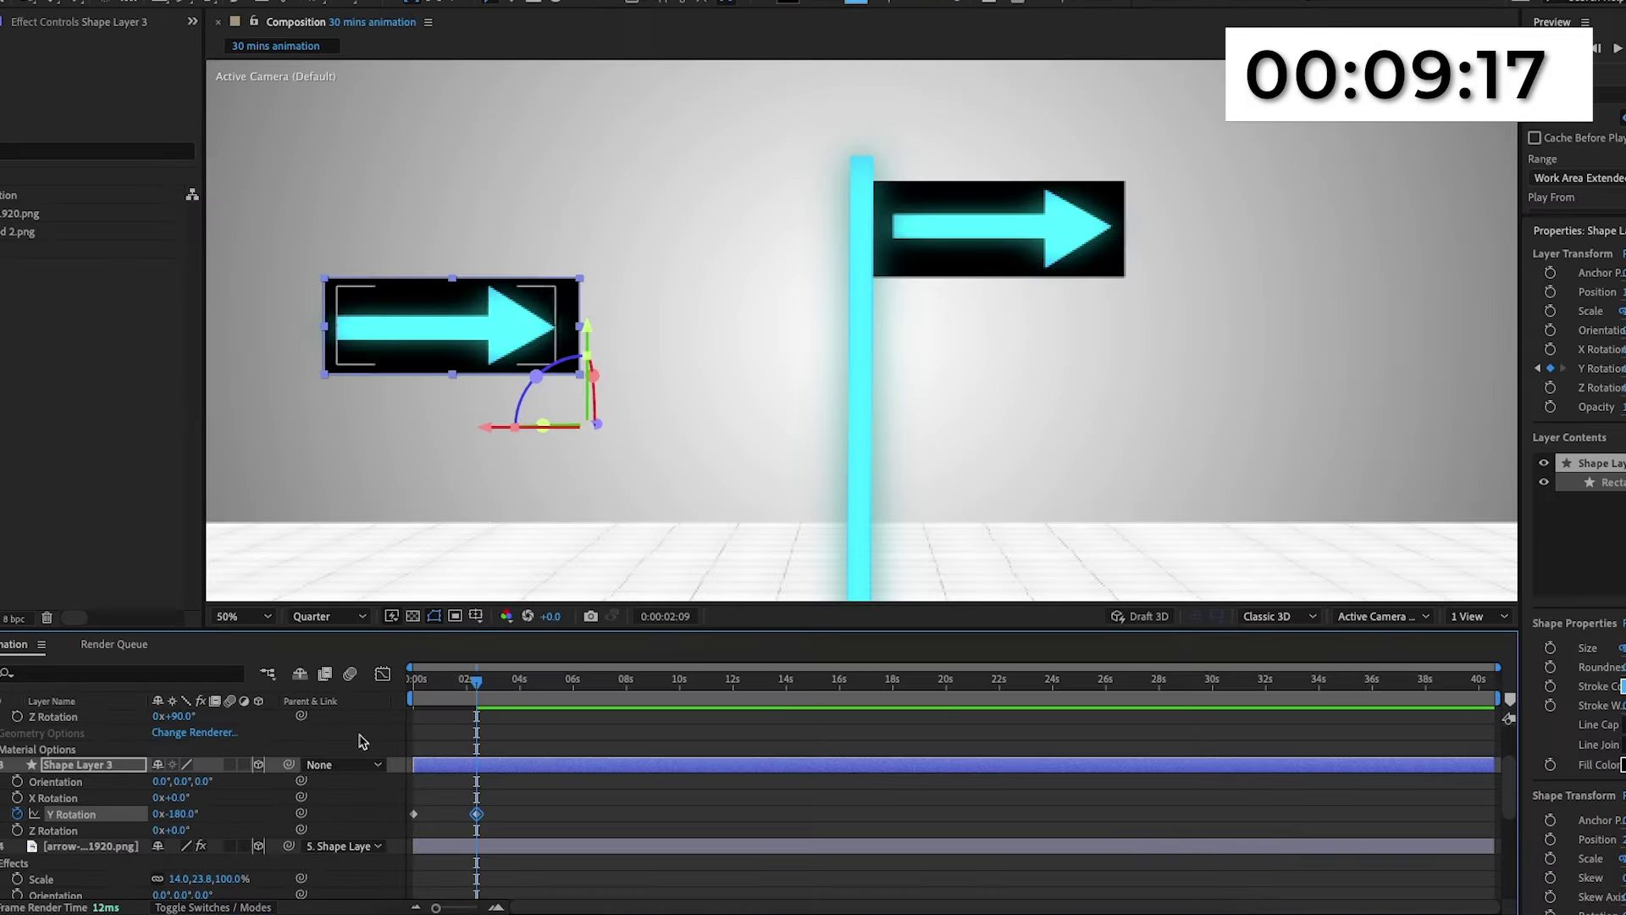
Set the Z Rotation of the arrow parented to Shape Layer 3 to -90° to reverse its direction.
scroll(48, 796, "up", 5)
left_click(80, 733)
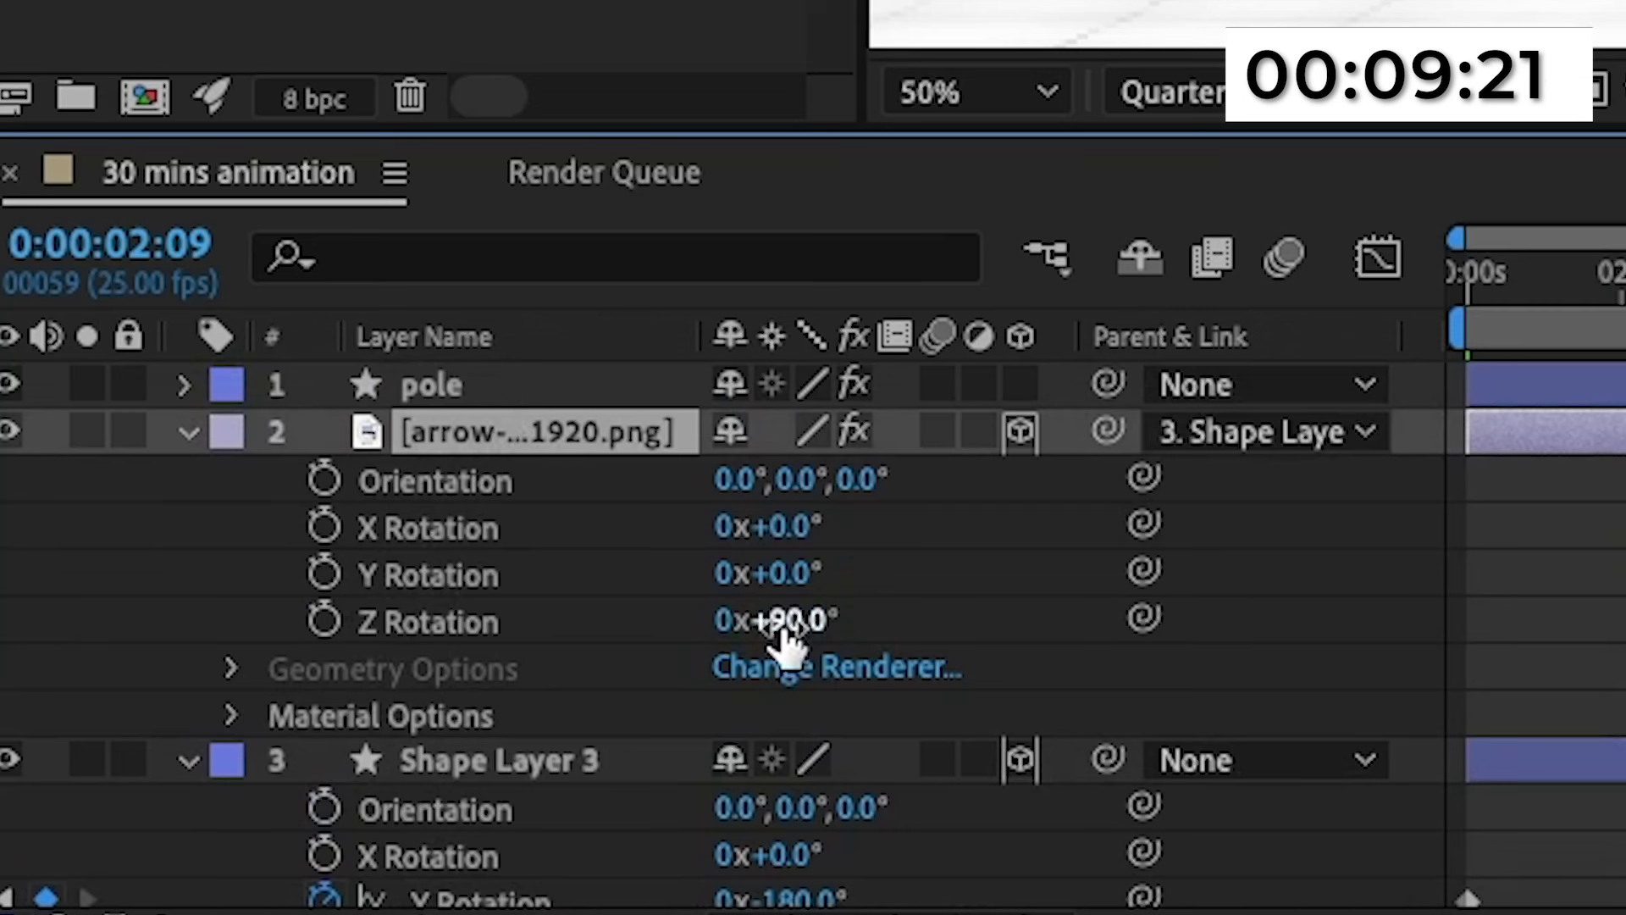
left_click(178, 799)
type("-90")
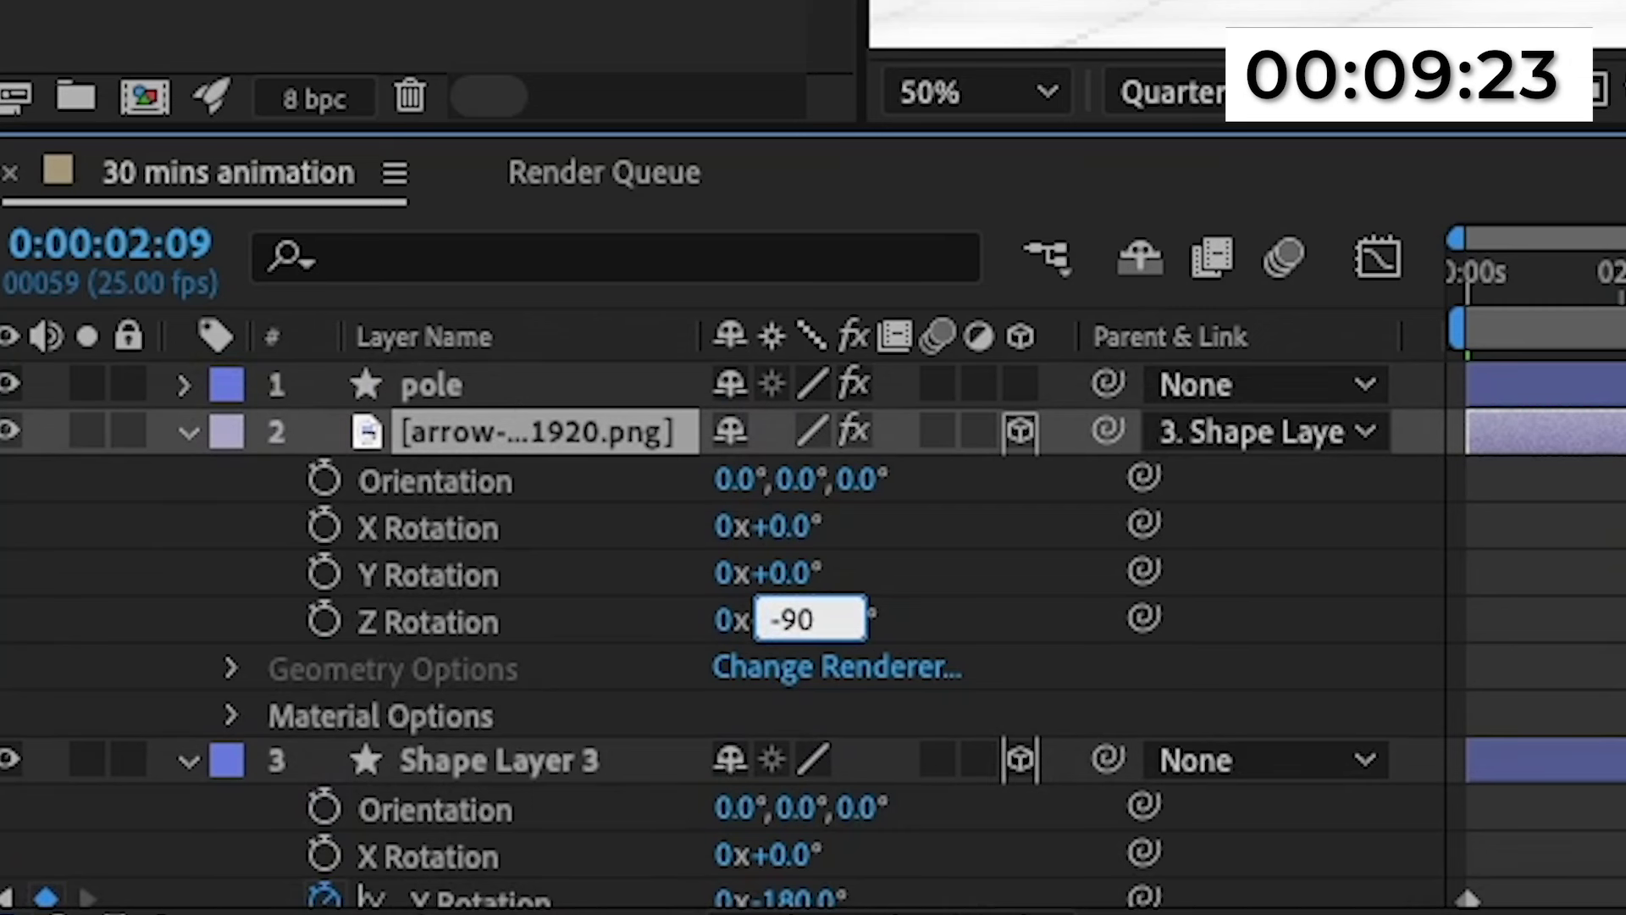
key("Return")
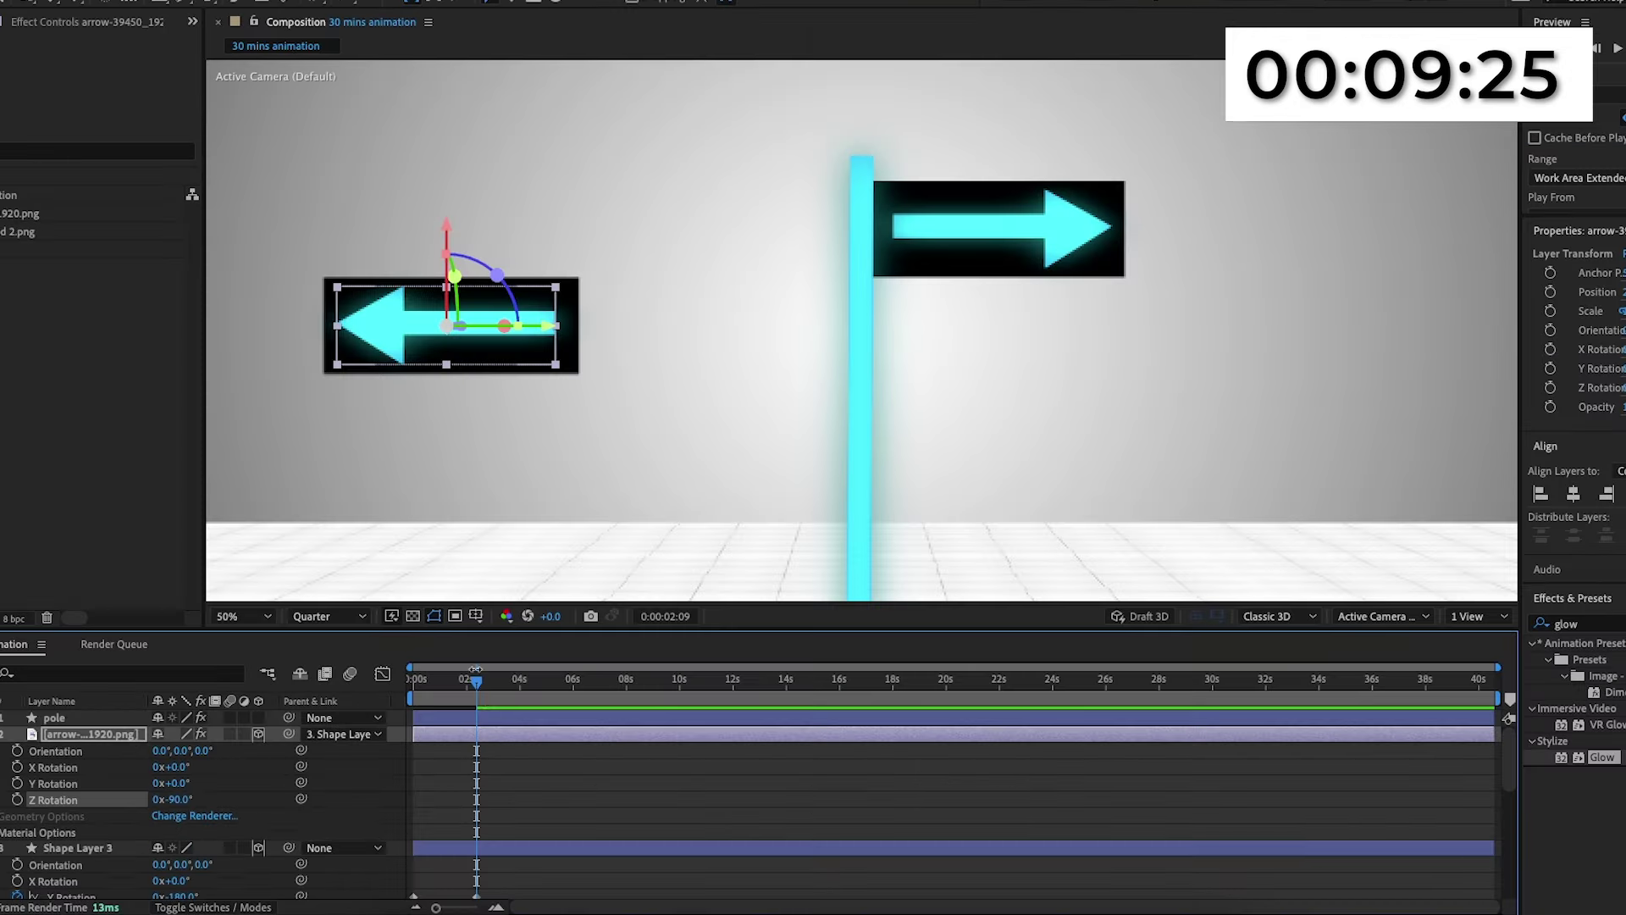
Review the second sign's swing and try a starting Y Rotation of -95° for Shape Layer 3.
left_click_drag(475, 680, 566, 690)
key("Home")
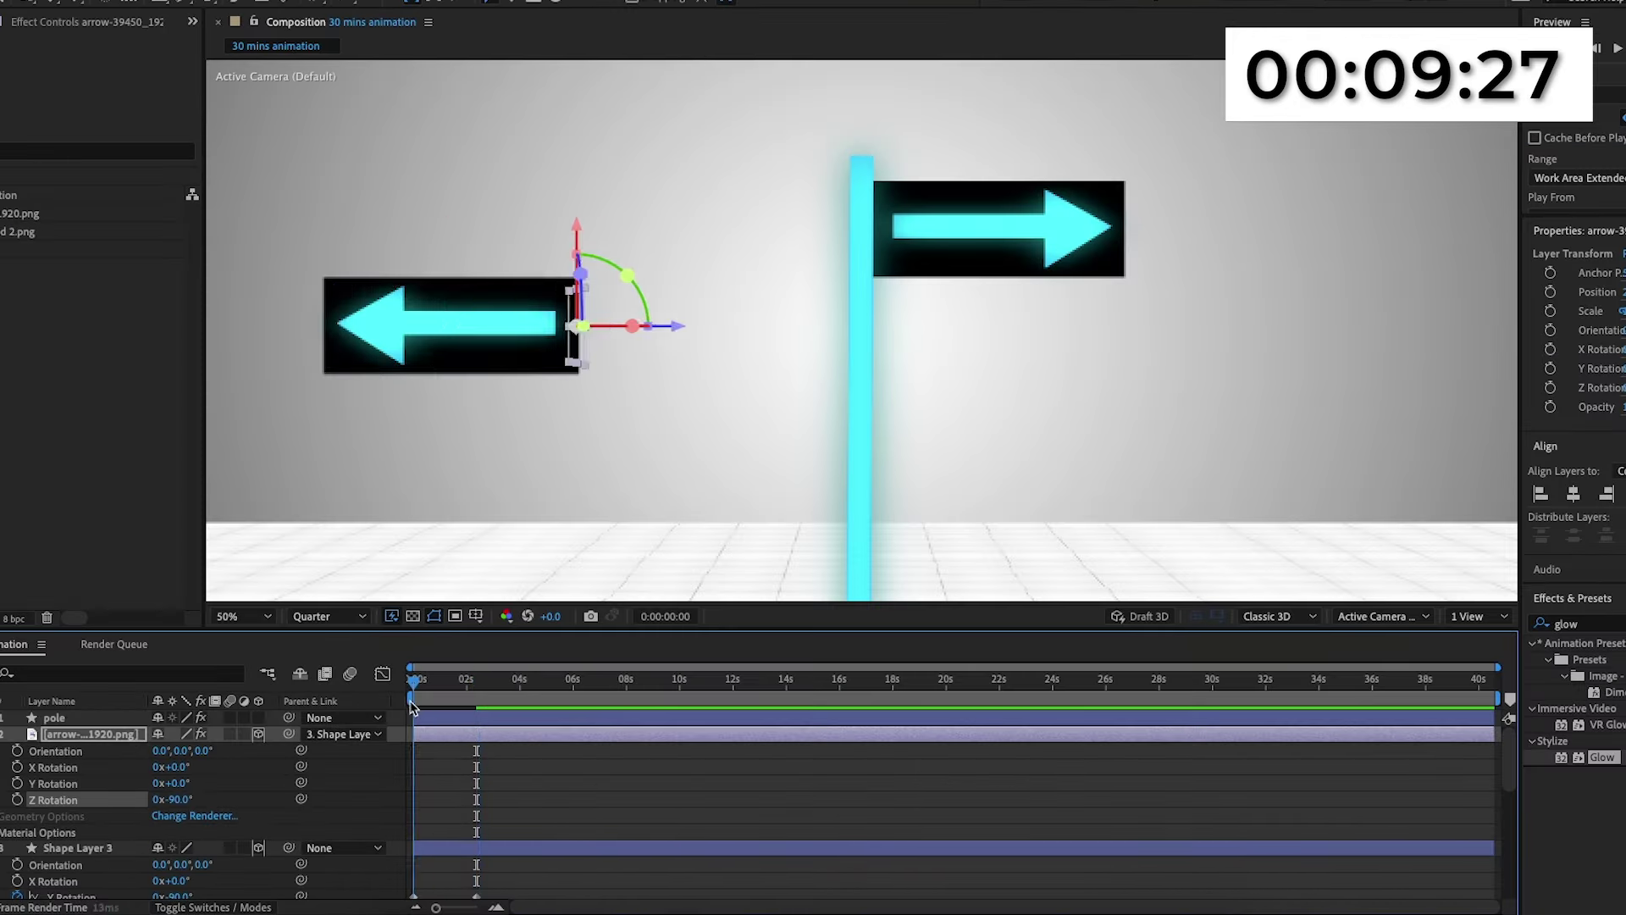
scroll(517, 796, "down", 2)
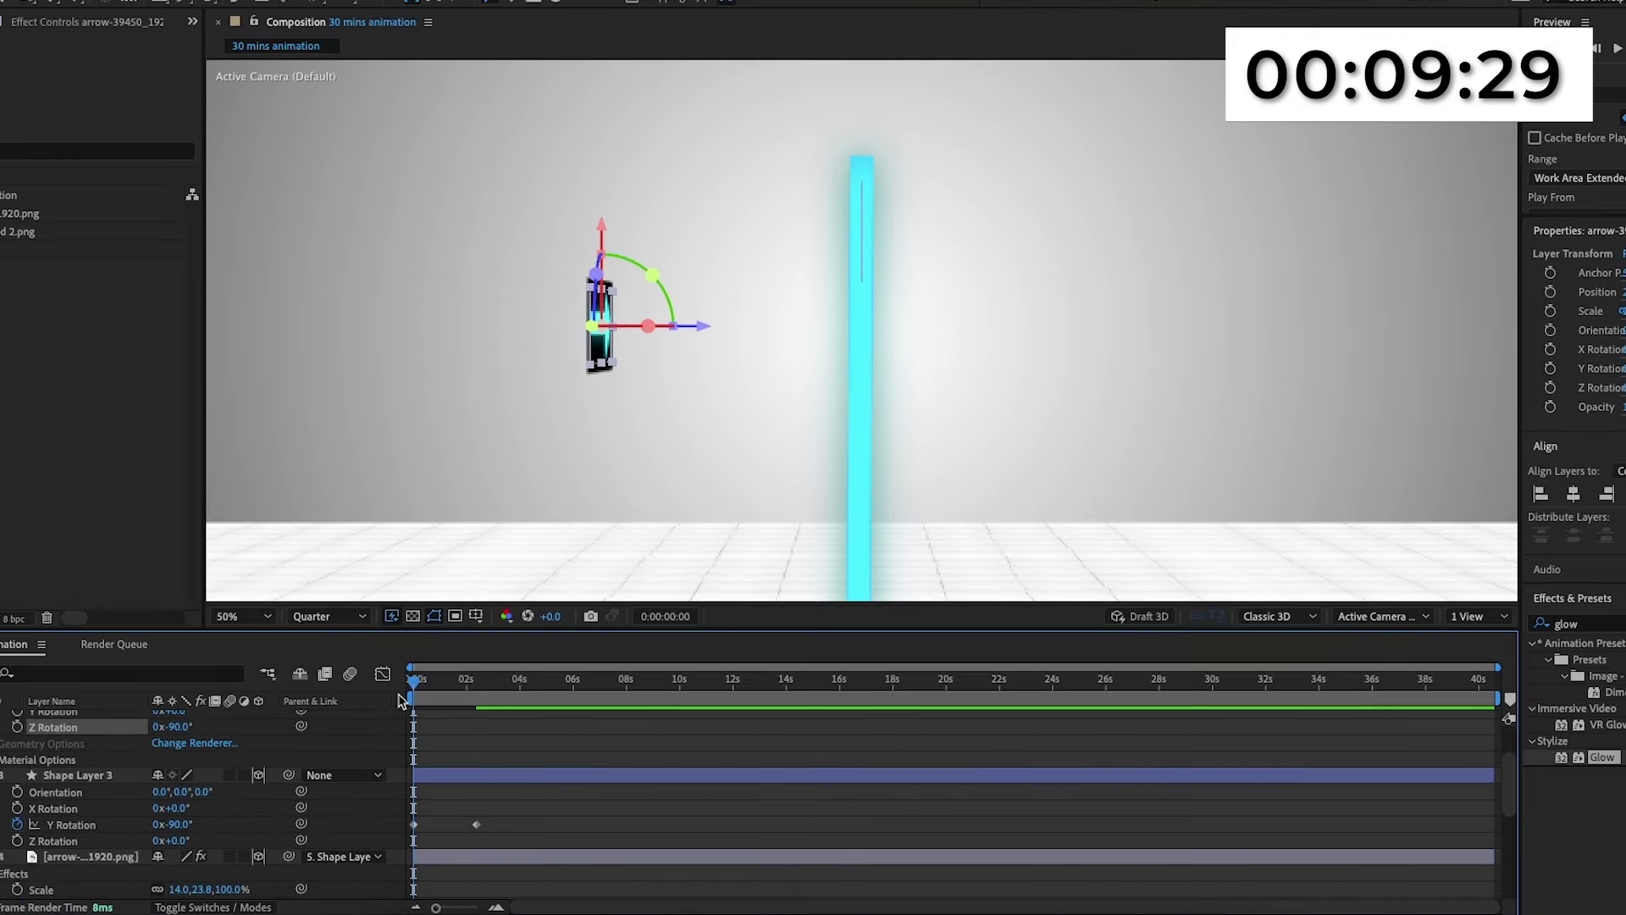
left_click(505, 789)
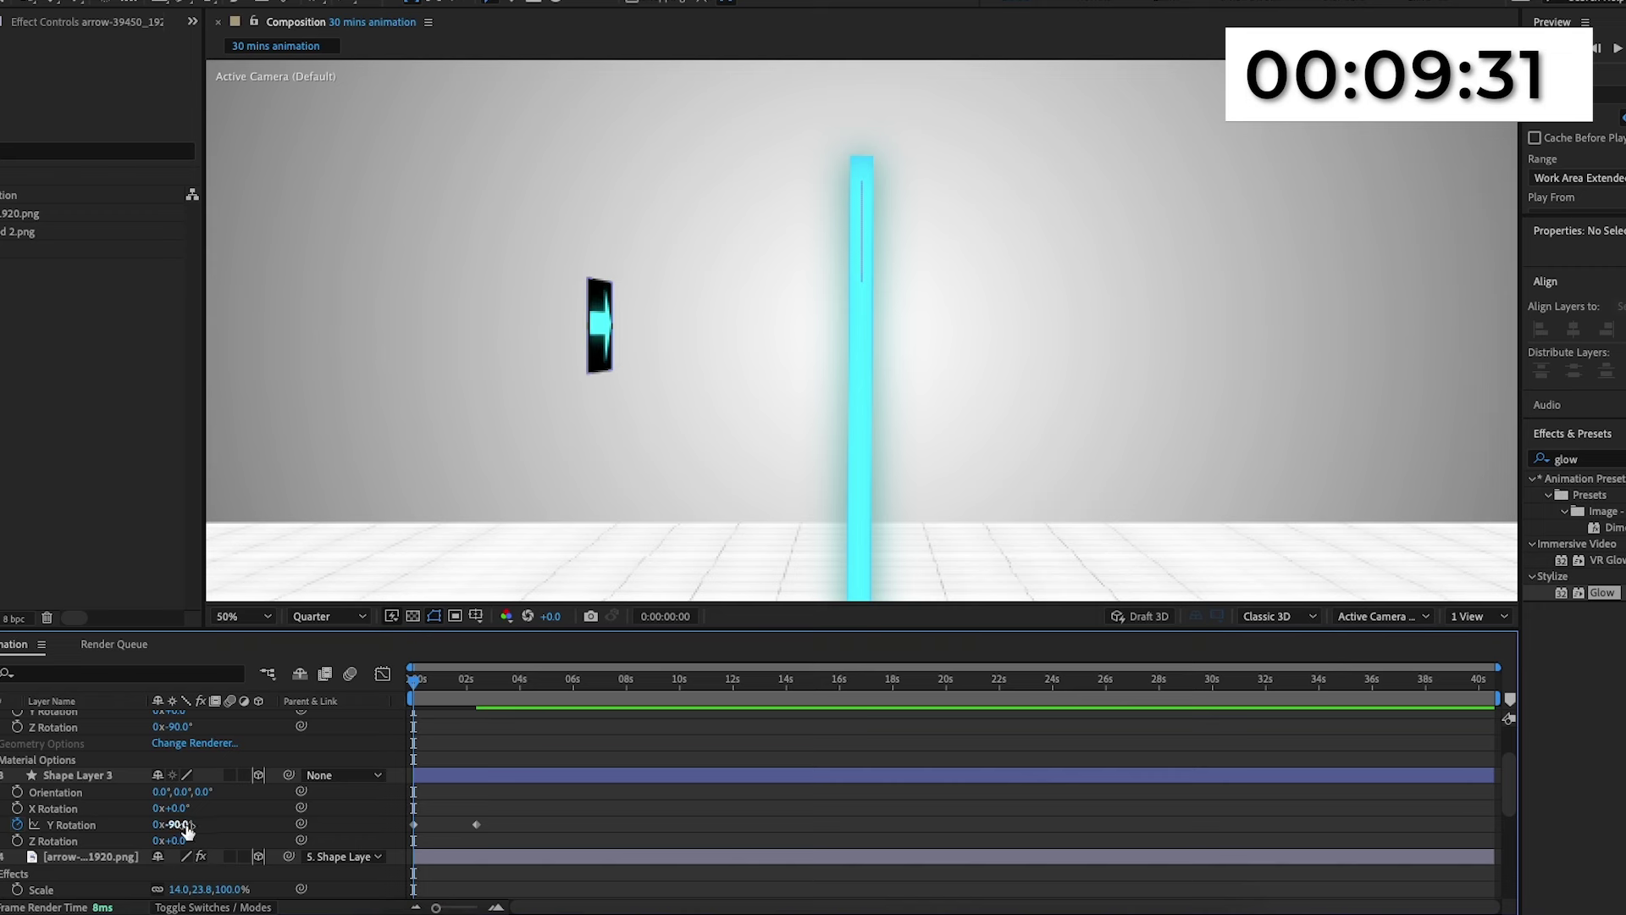
left_click_drag(180, 825, 175, 826)
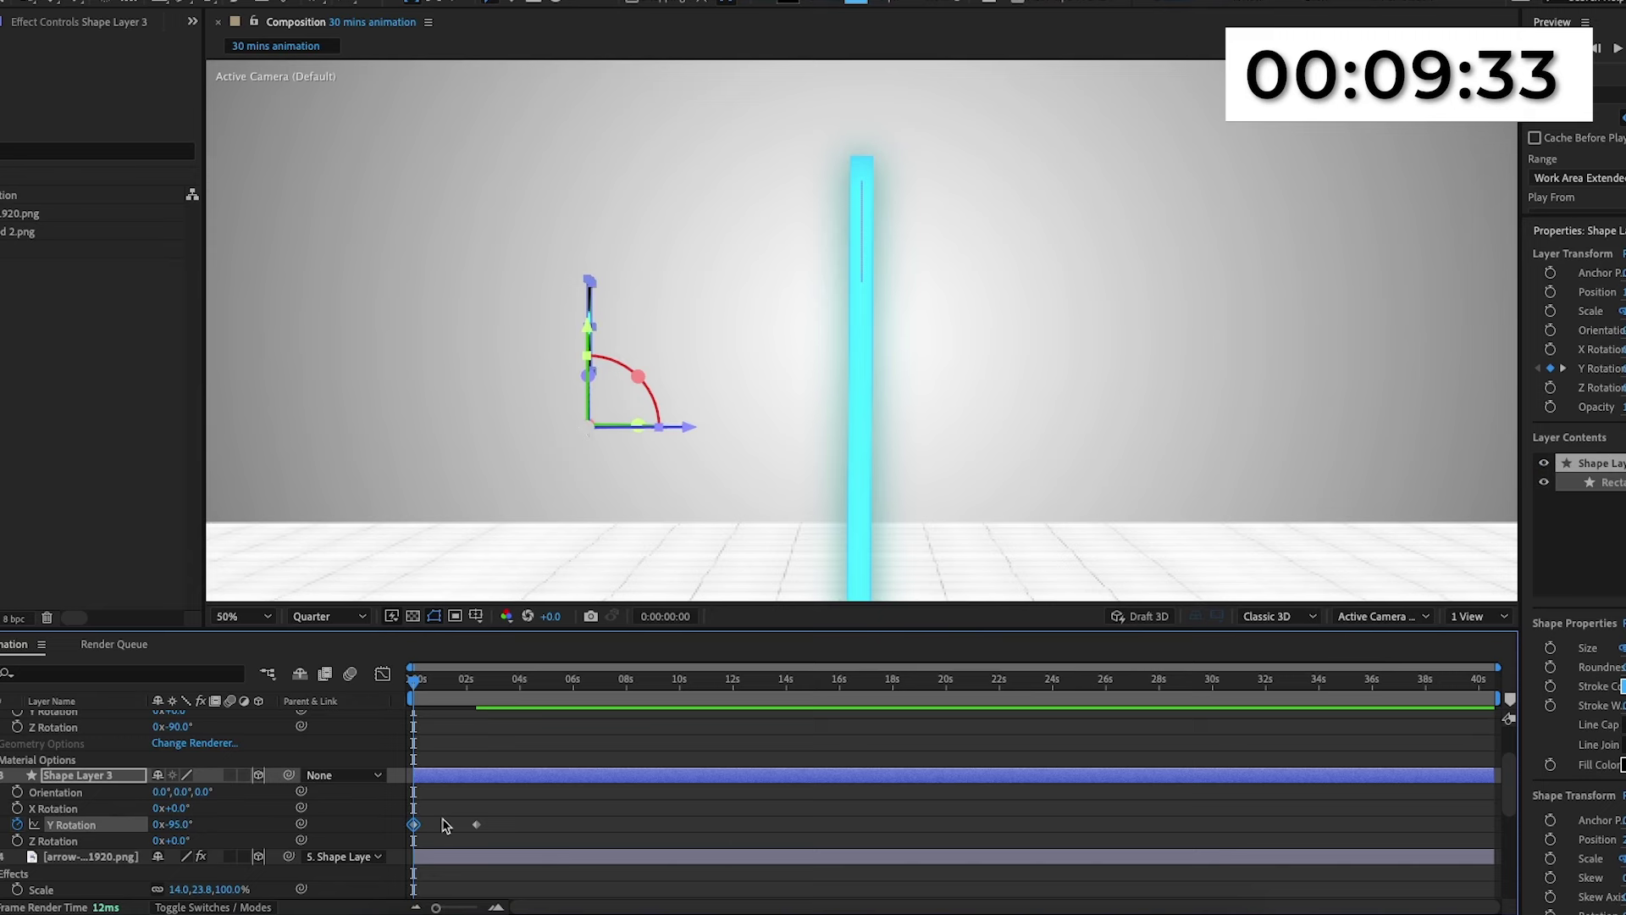
left_click(537, 825)
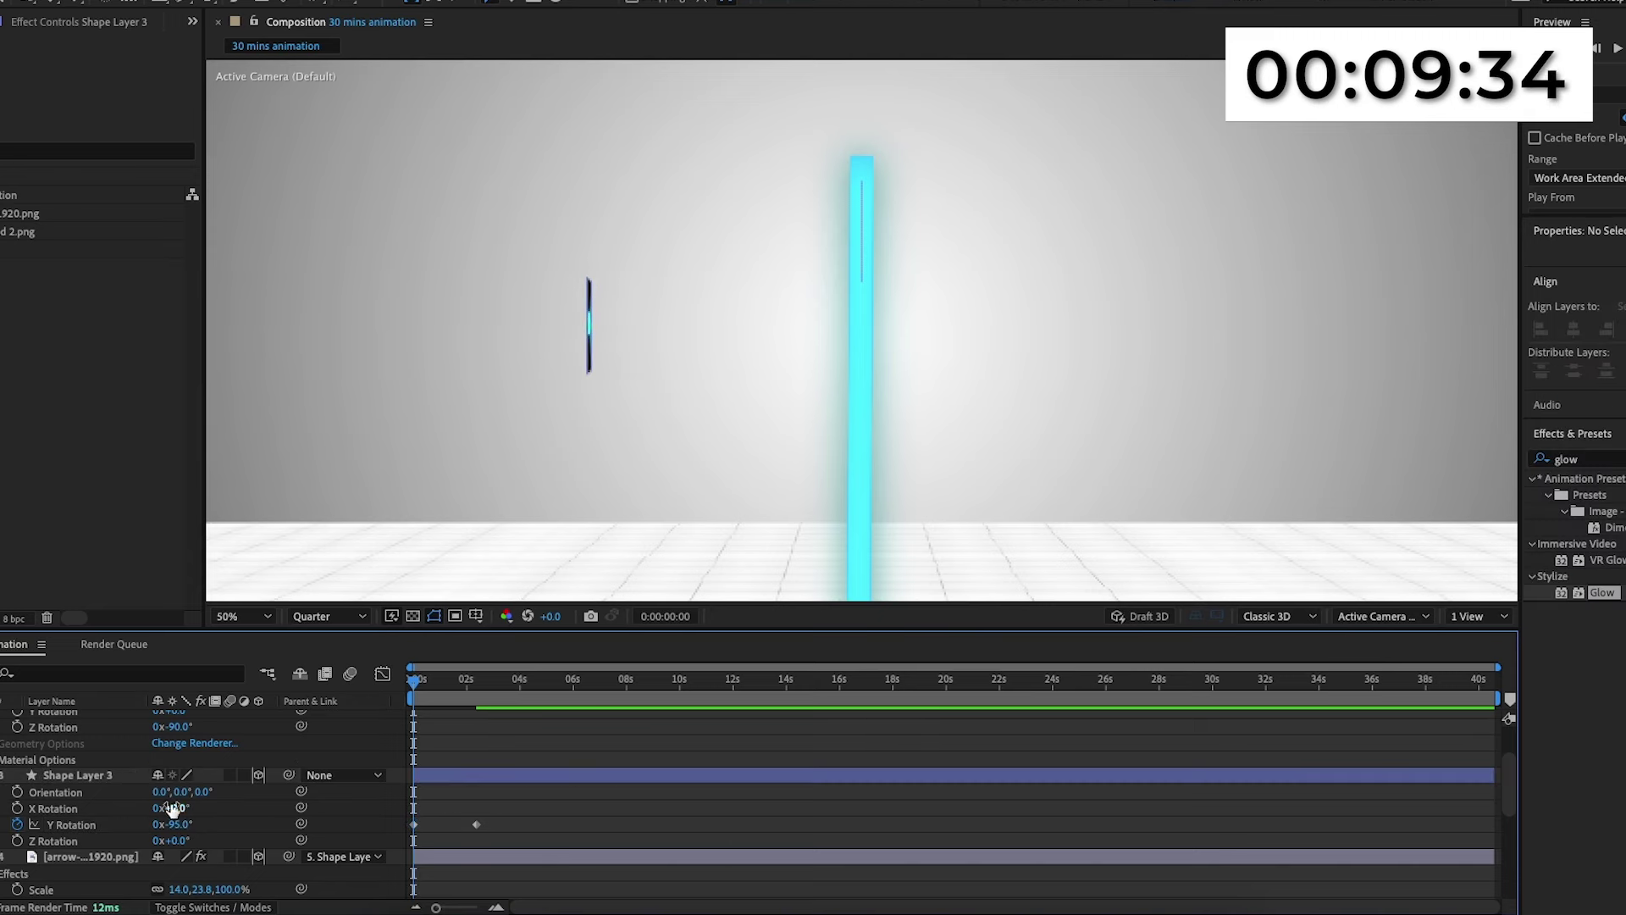
Move Shape Layer 3 horizontally onto the pole by setting its X position to 1916.
left_click(76, 780)
key("p")
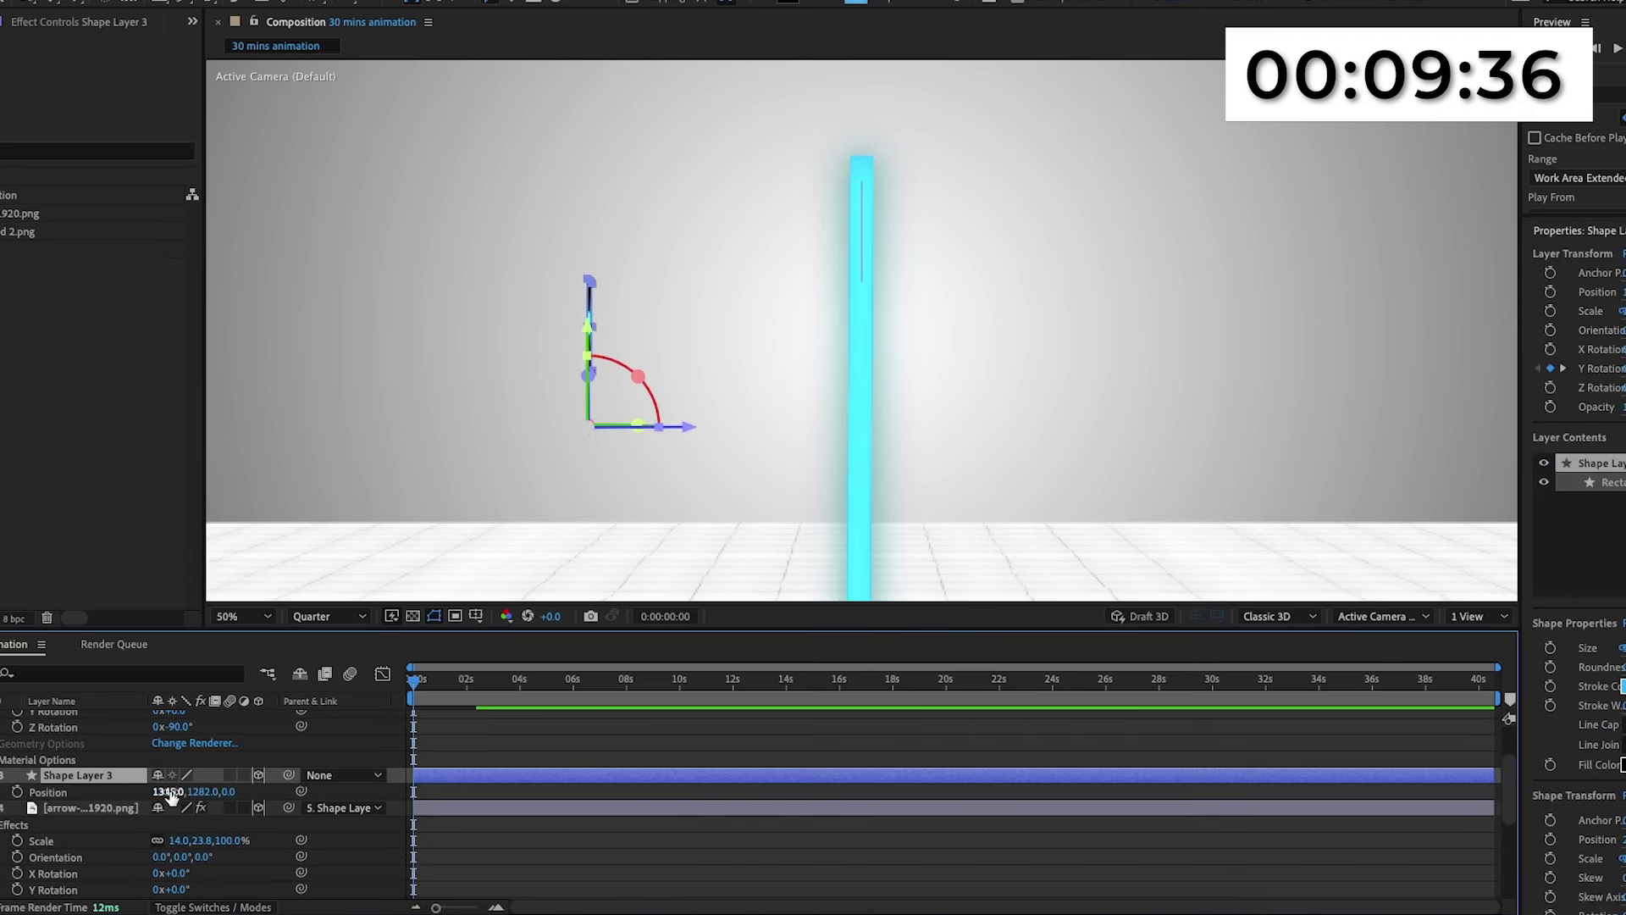
left_click_drag(167, 791, 693, 768)
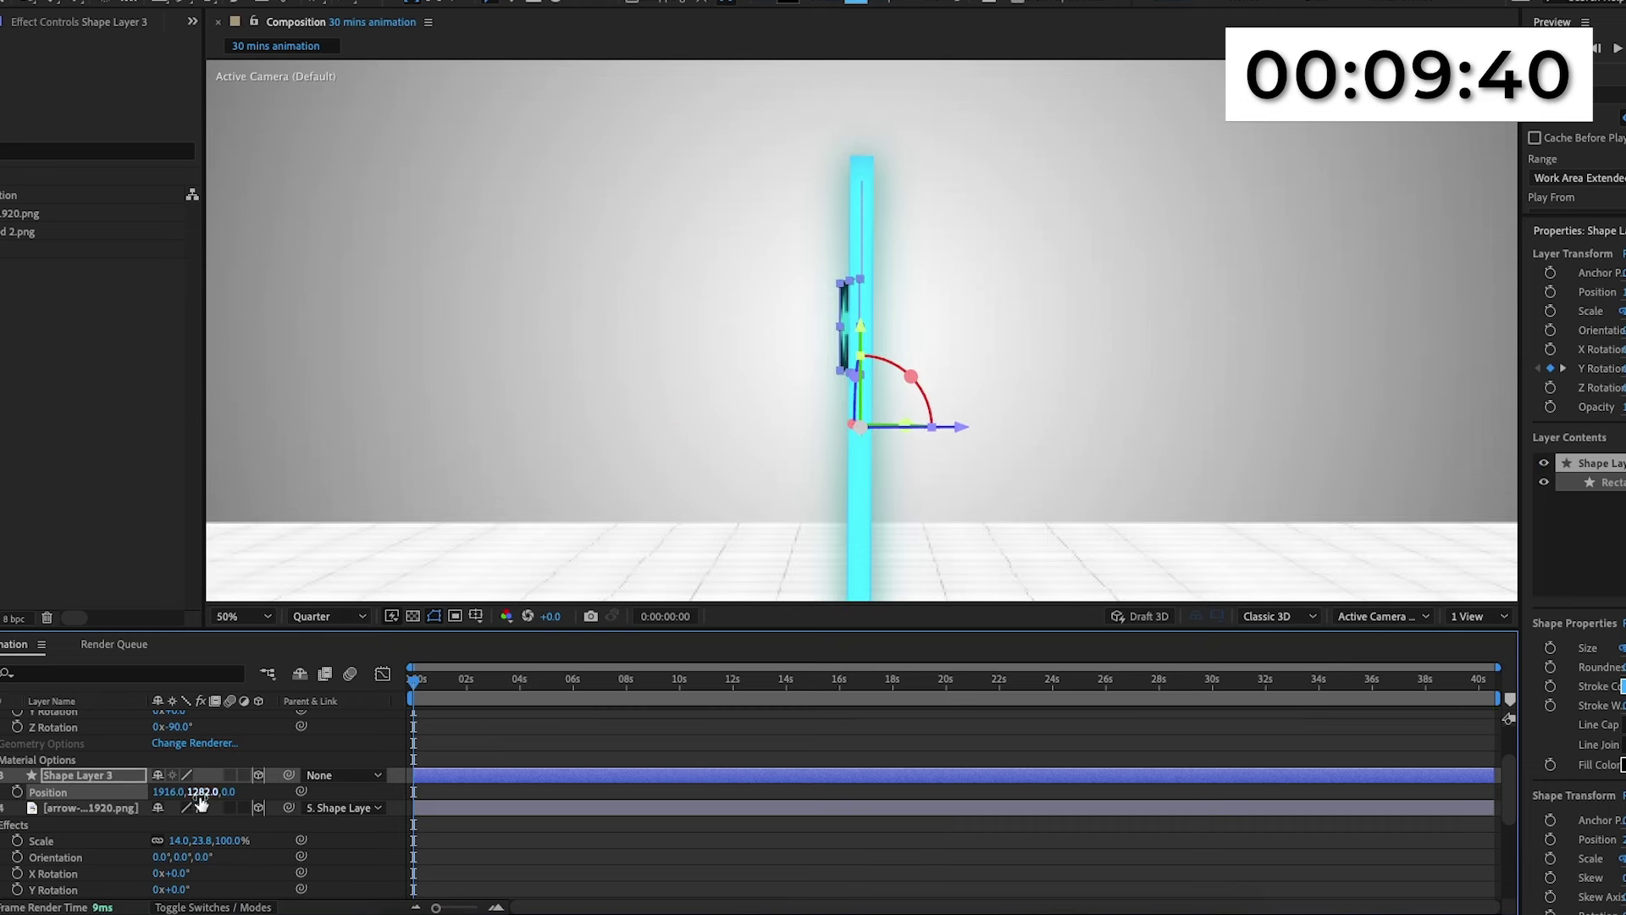
Set Shape Layer 3's starting Y Rotation to -90° and preview both signs swinging open.
left_click(131, 775)
key("r")
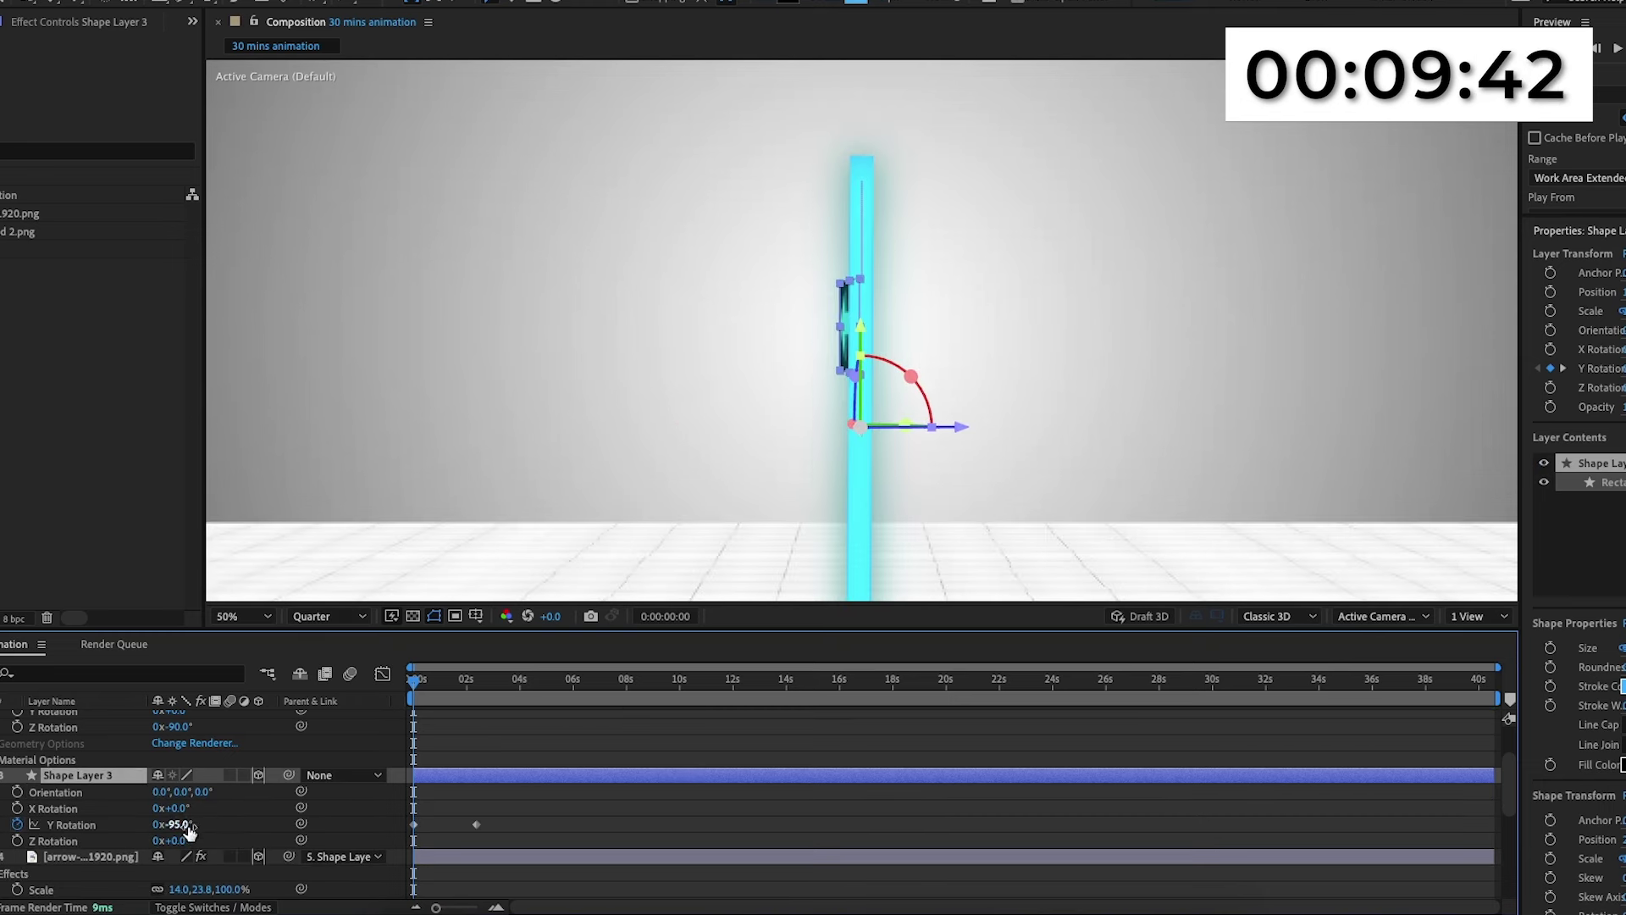
left_click_drag(174, 824, 236, 826)
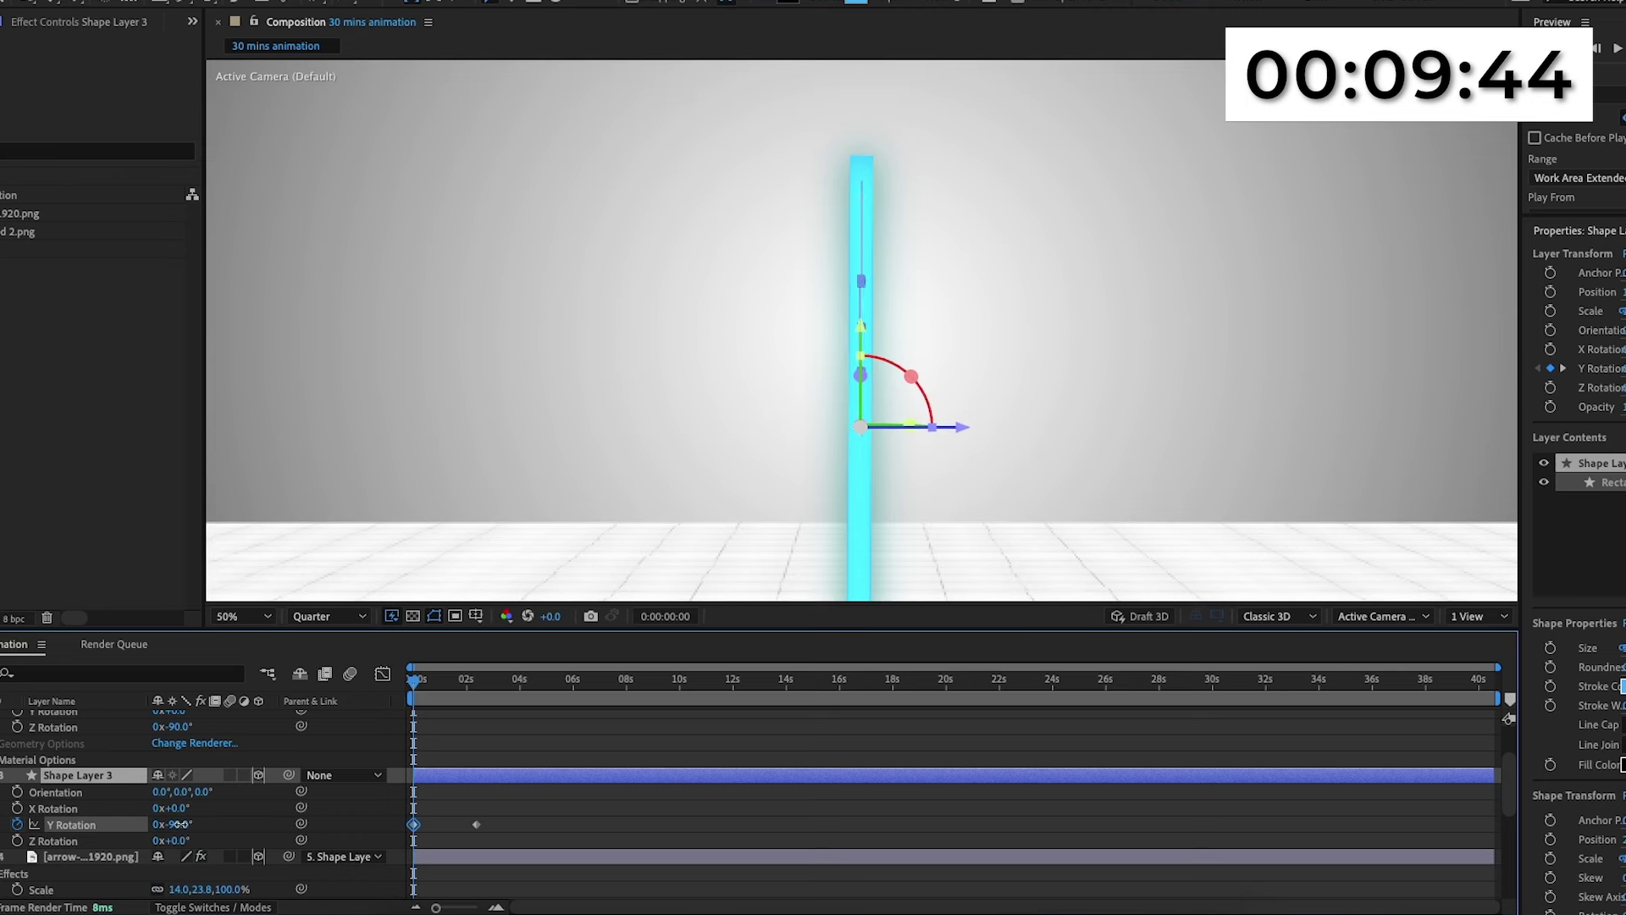
left_click(503, 815)
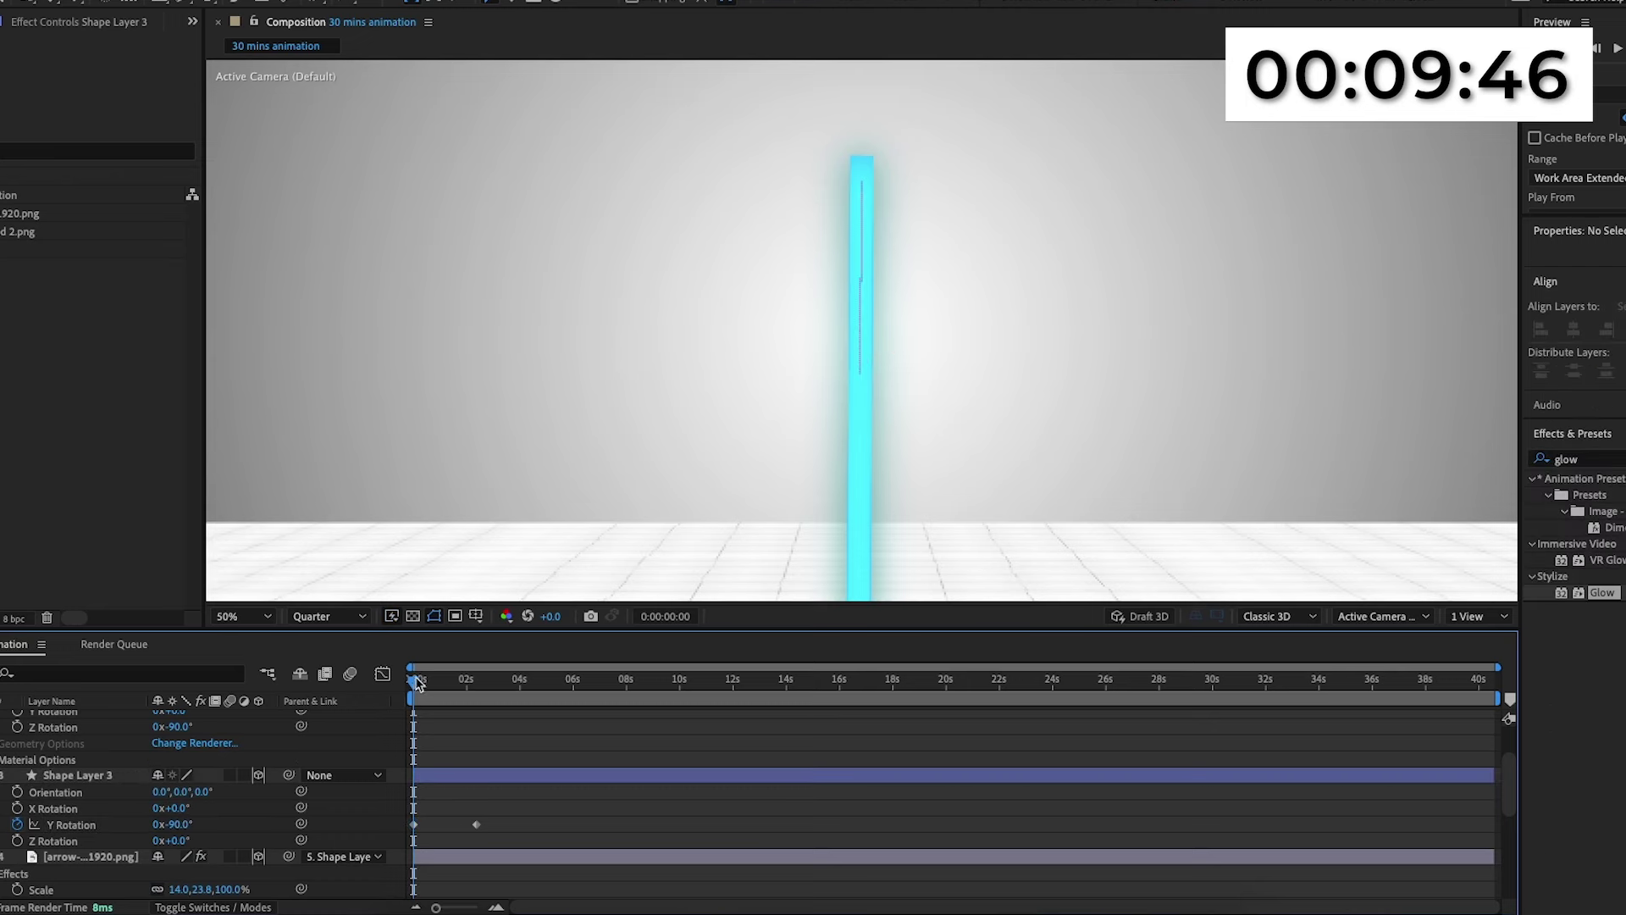
left_click_drag(421, 678, 511, 684)
key("space")
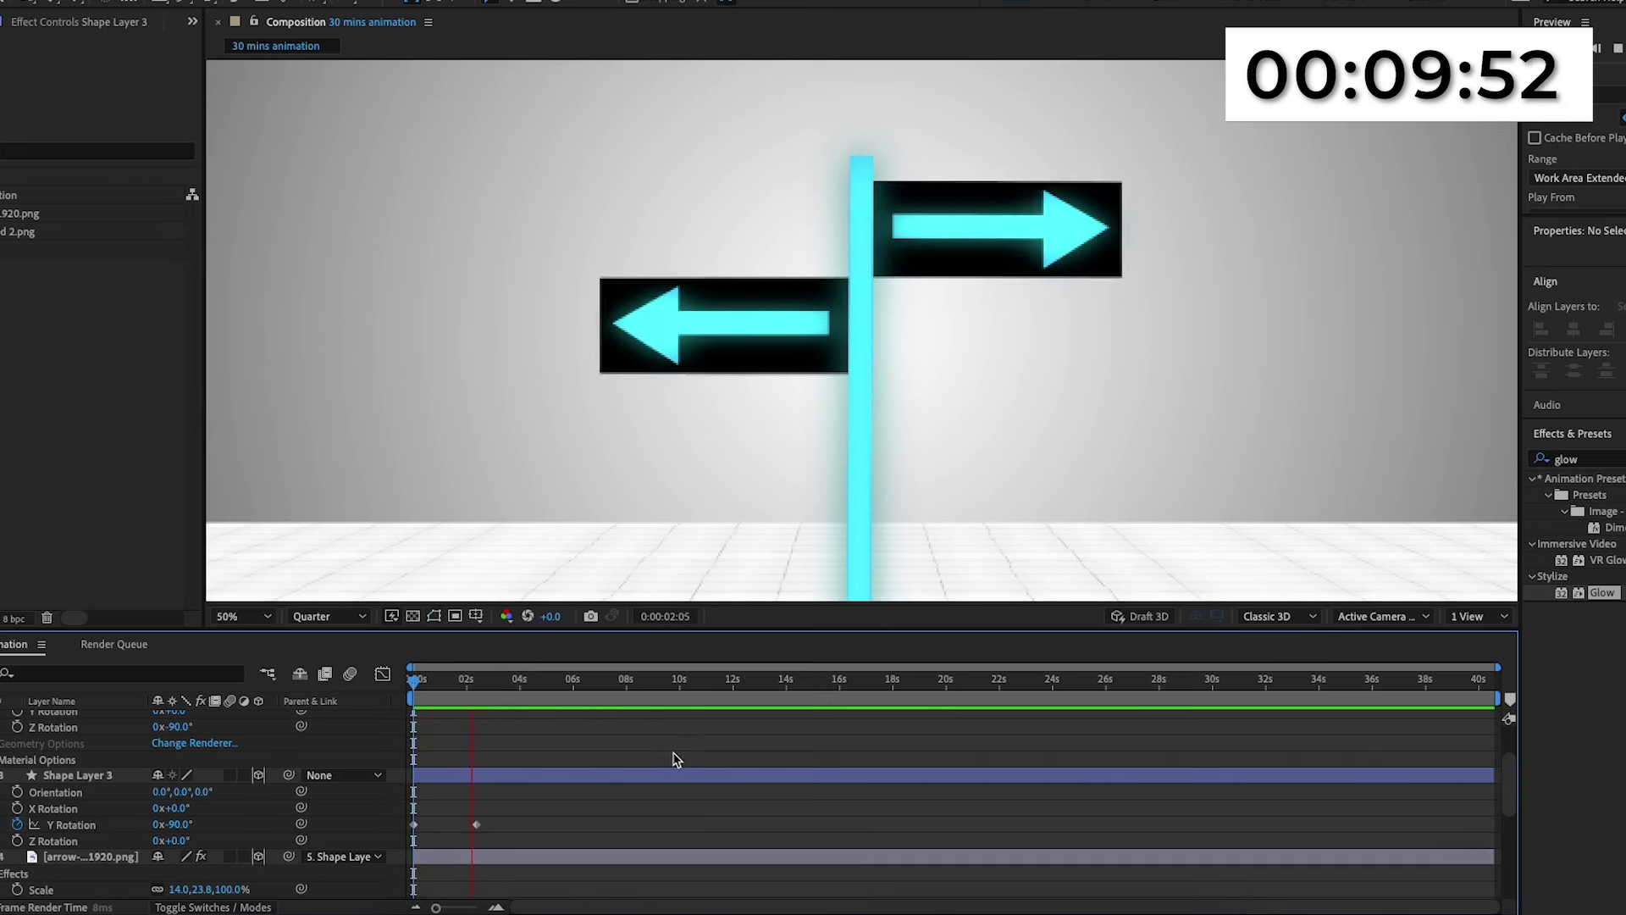
key("space")
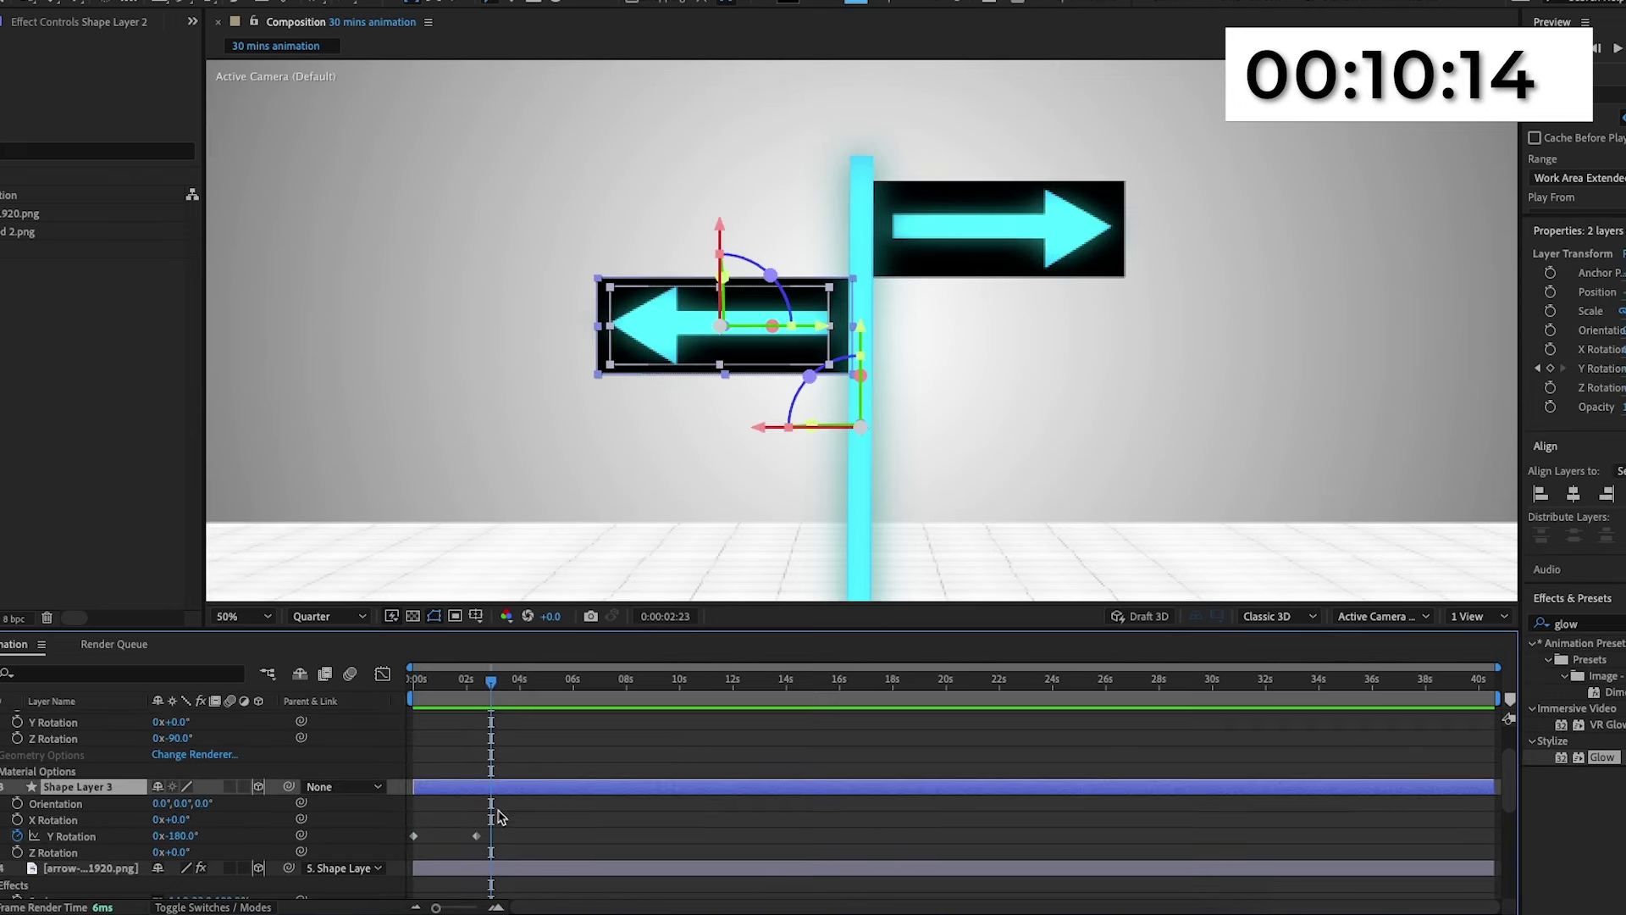
Select both signs' Y Rotation keyframes and steepen their easing in the speed graph.
left_click_drag(497, 816, 415, 857)
left_click(383, 673)
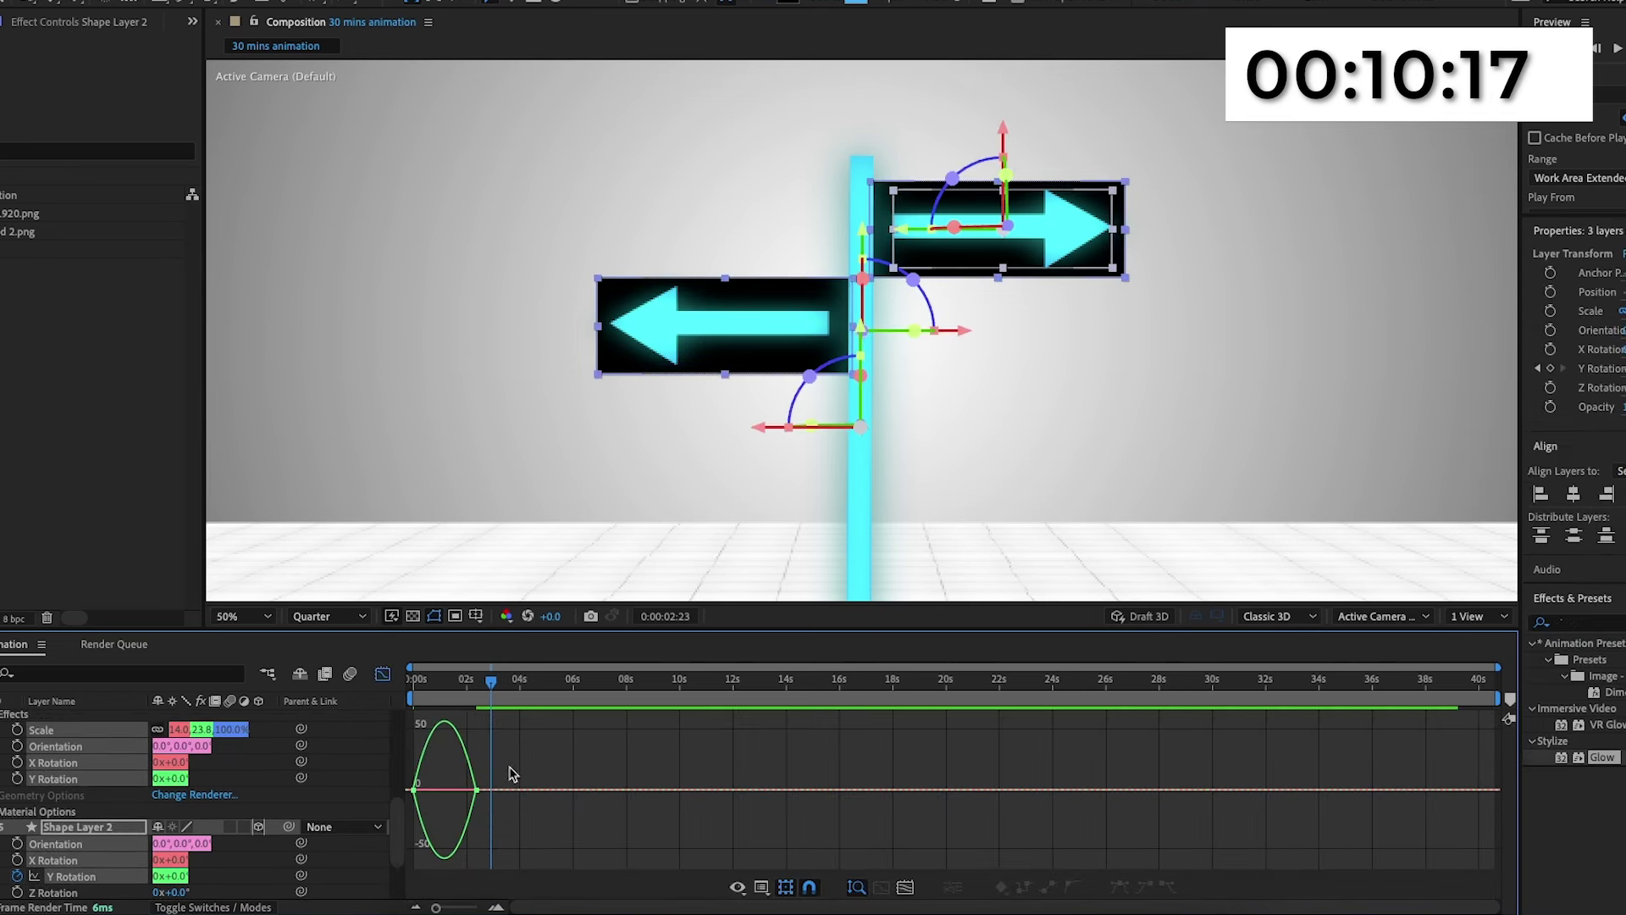
left_click_drag(510, 772, 404, 809)
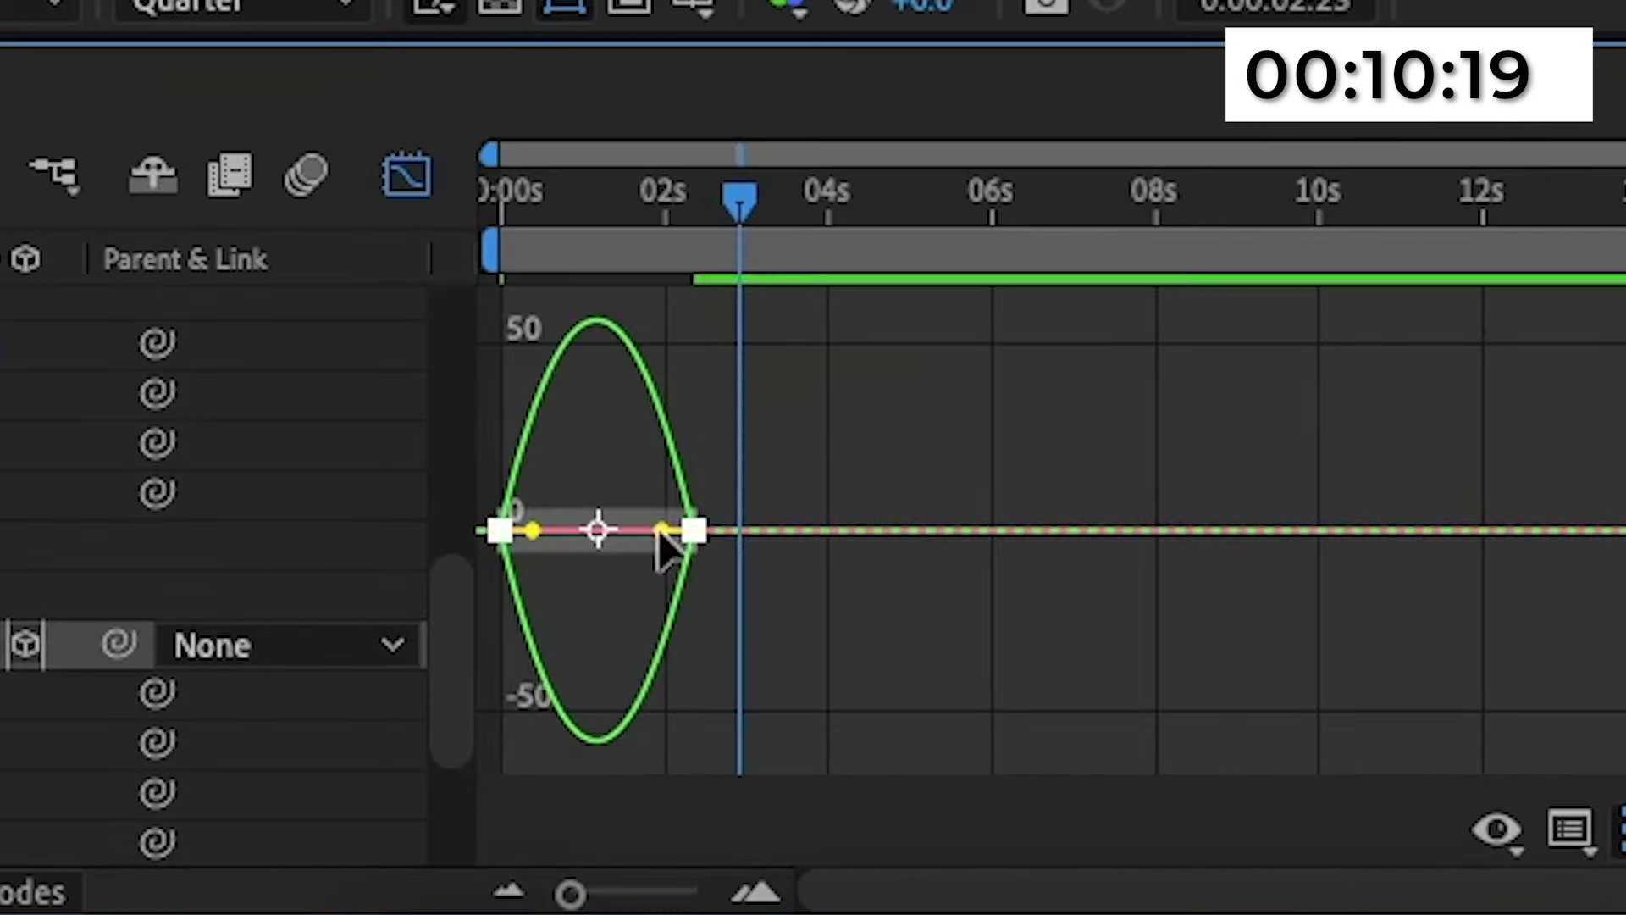
mouse_move(659, 530)
left_mouse_down()
mouse_move(552, 531)
mouse_move(638, 530)
left_mouse_up()
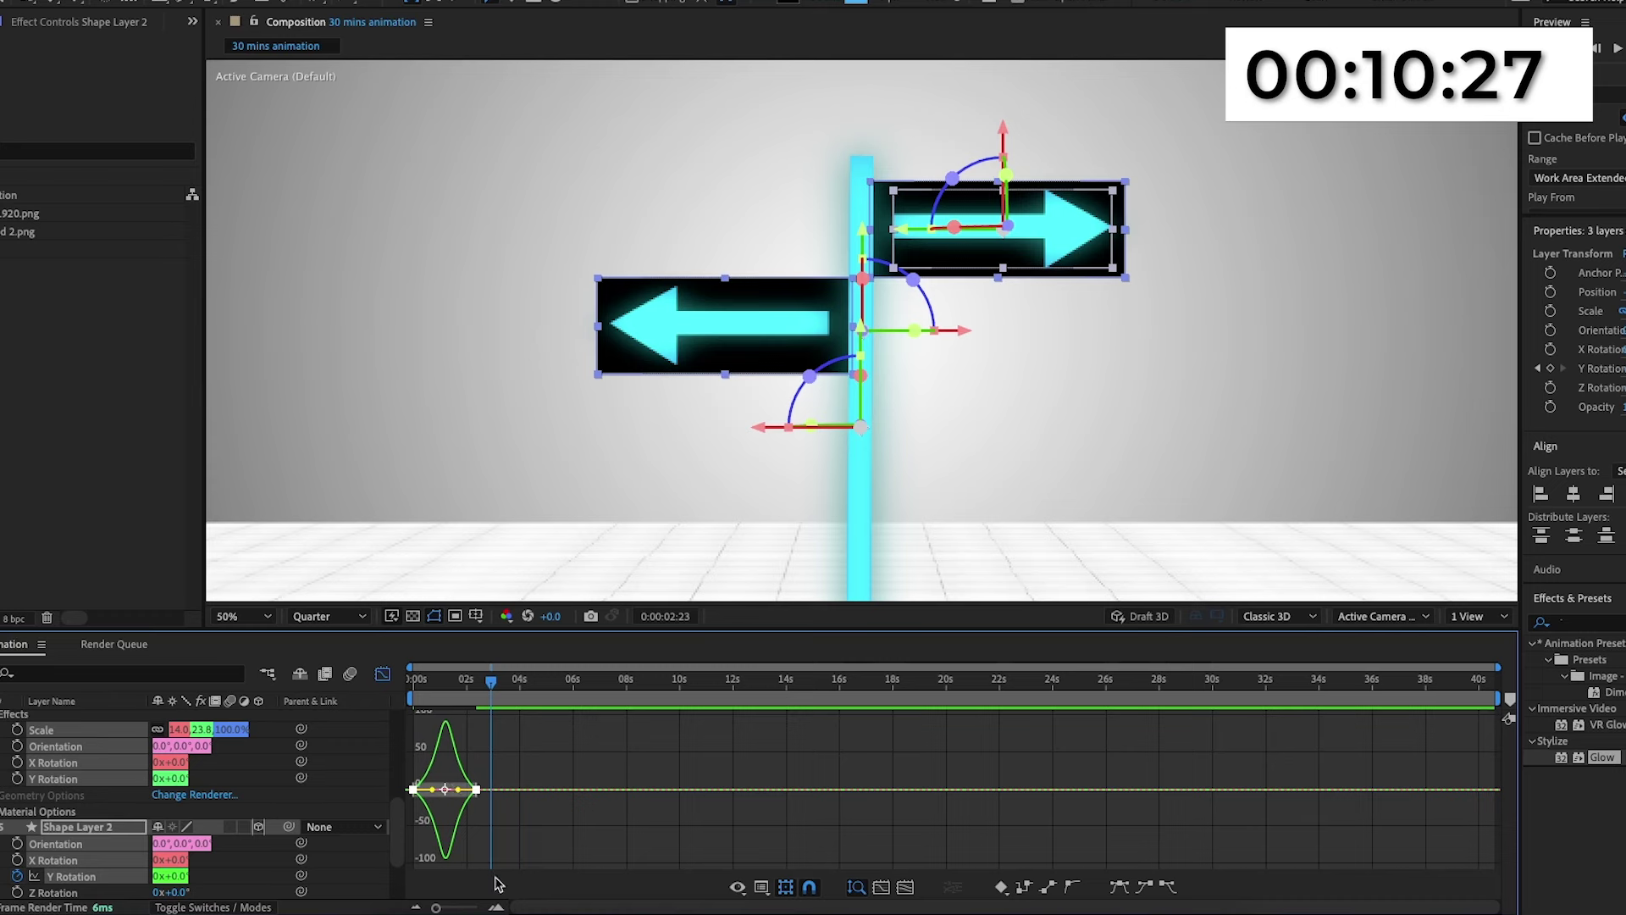
Fine-tune the end keyframes' easing influence to about 61%, preview the swing, and close the speed graph.
left_click(496, 907)
left_click(496, 907)
left_click(496, 907)
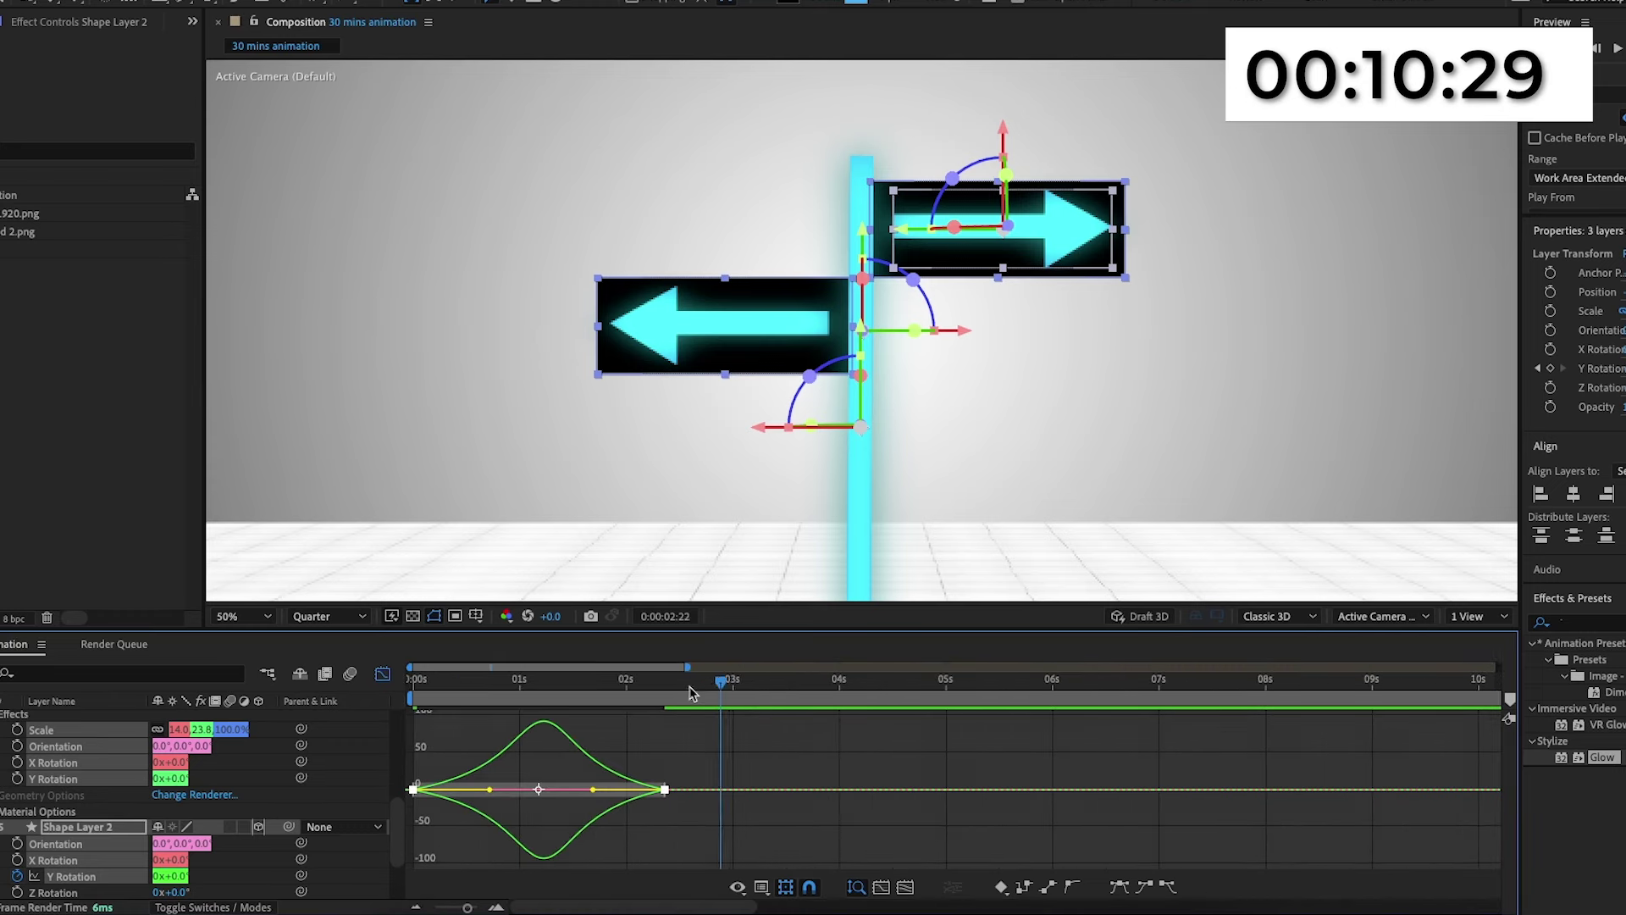
left_click_drag(690, 692, 537, 690)
mouse_move(589, 793)
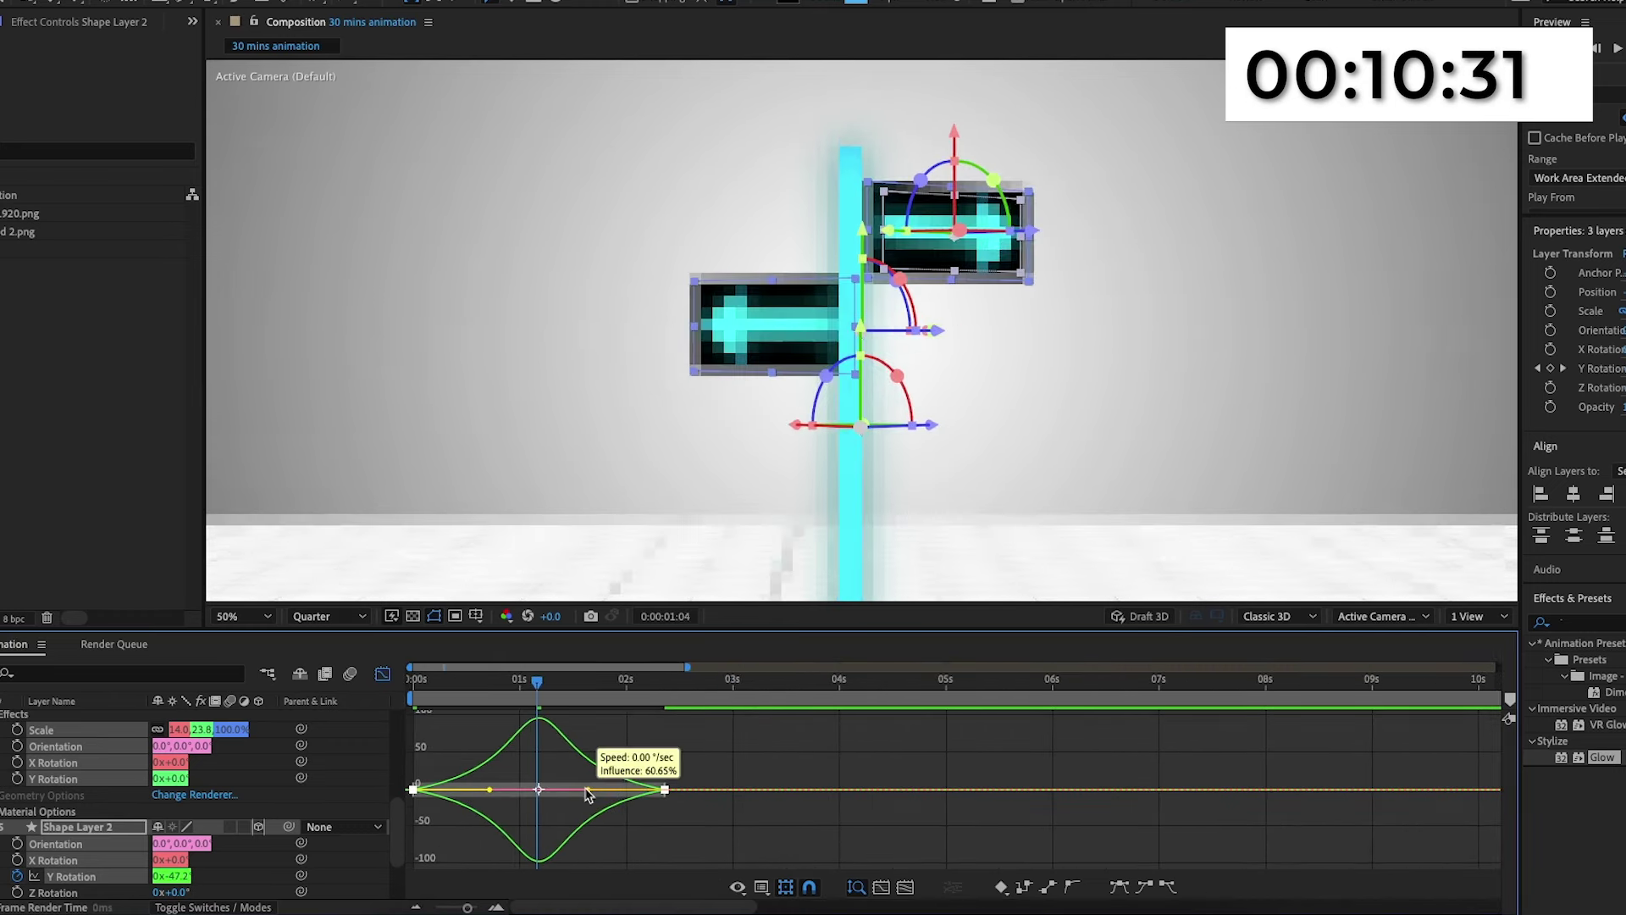
key("space")
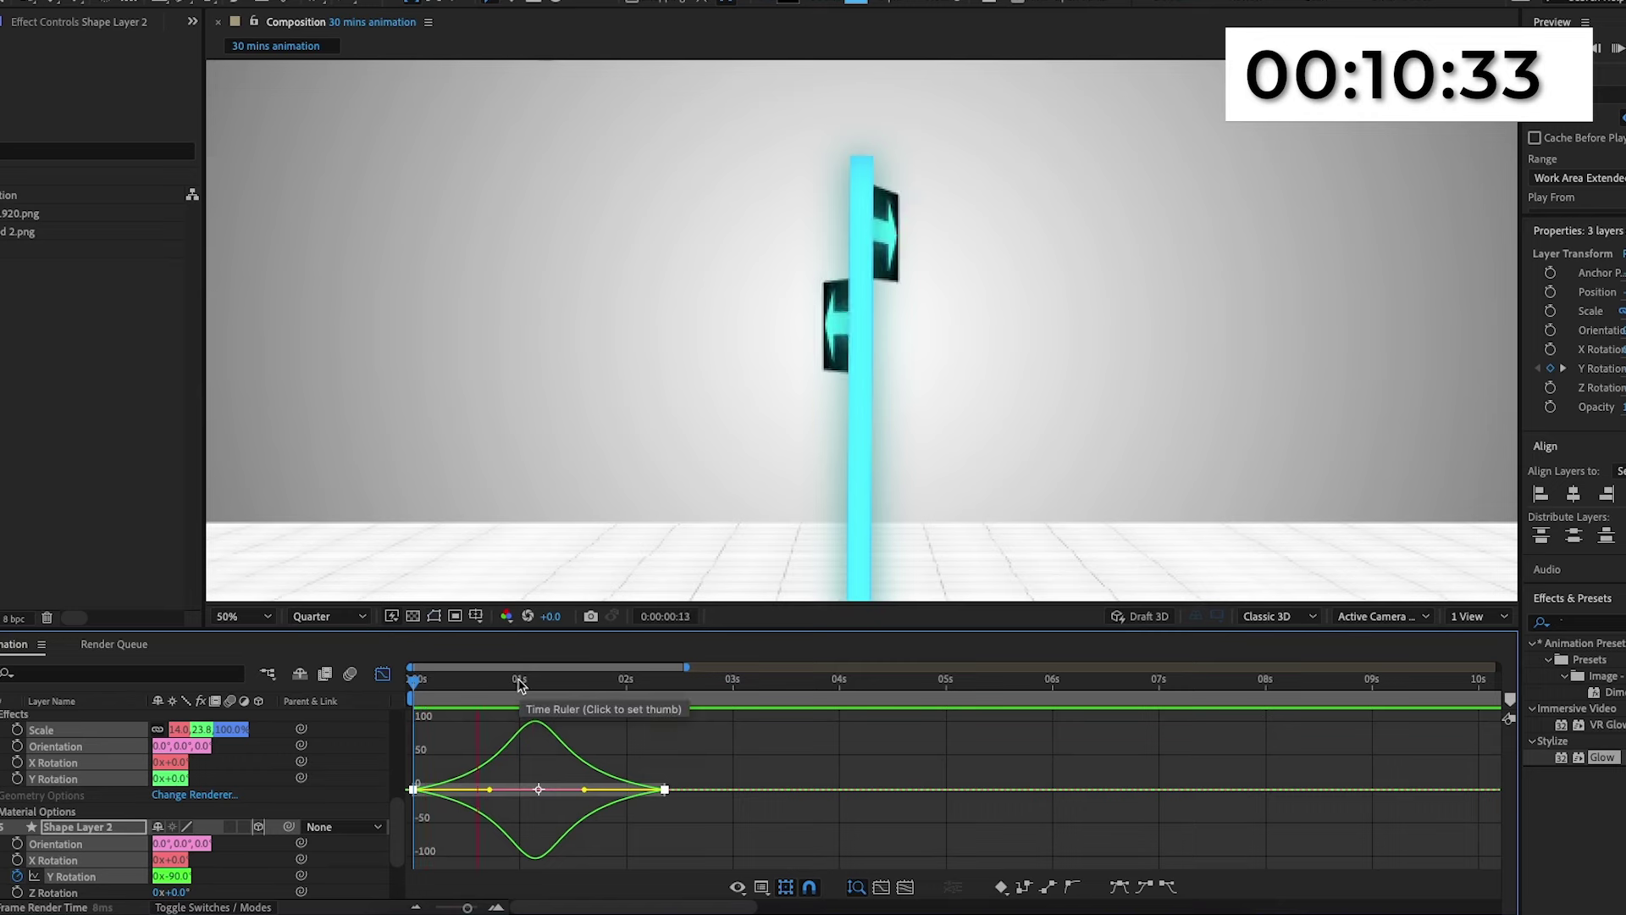
key("space")
key("shift+F3")
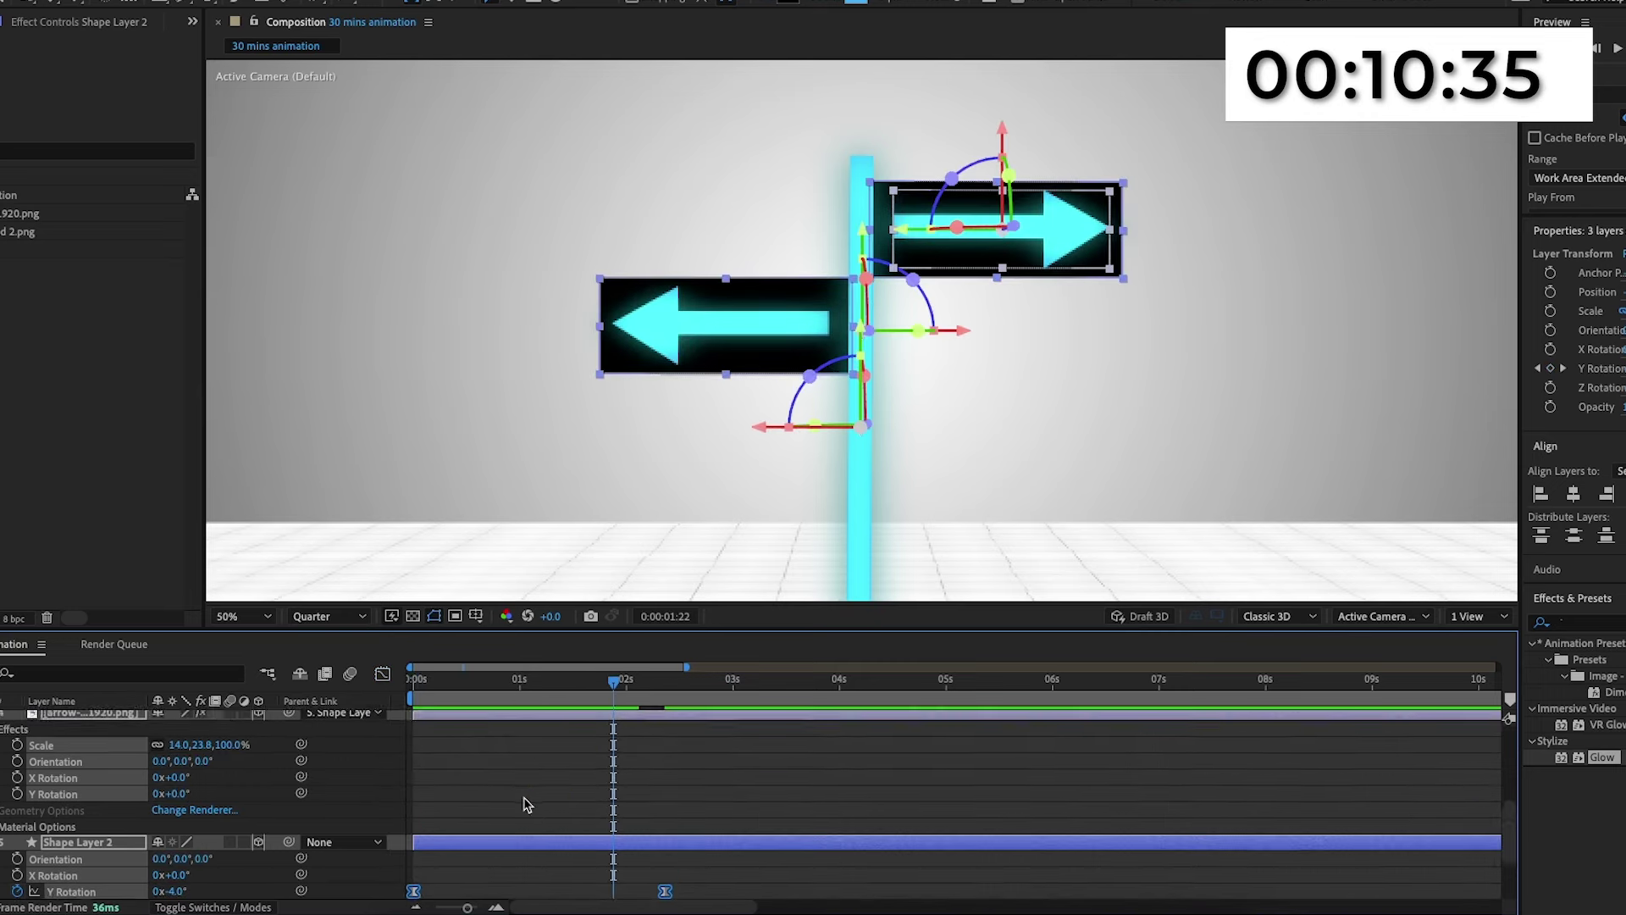
Shift Shape Layer 3 and its arrow to start at about 0:00:02:00, and preview the staggered swings.
scroll(525, 805, "up", 3)
left_click(518, 791)
scroll(508, 766, "up", 2)
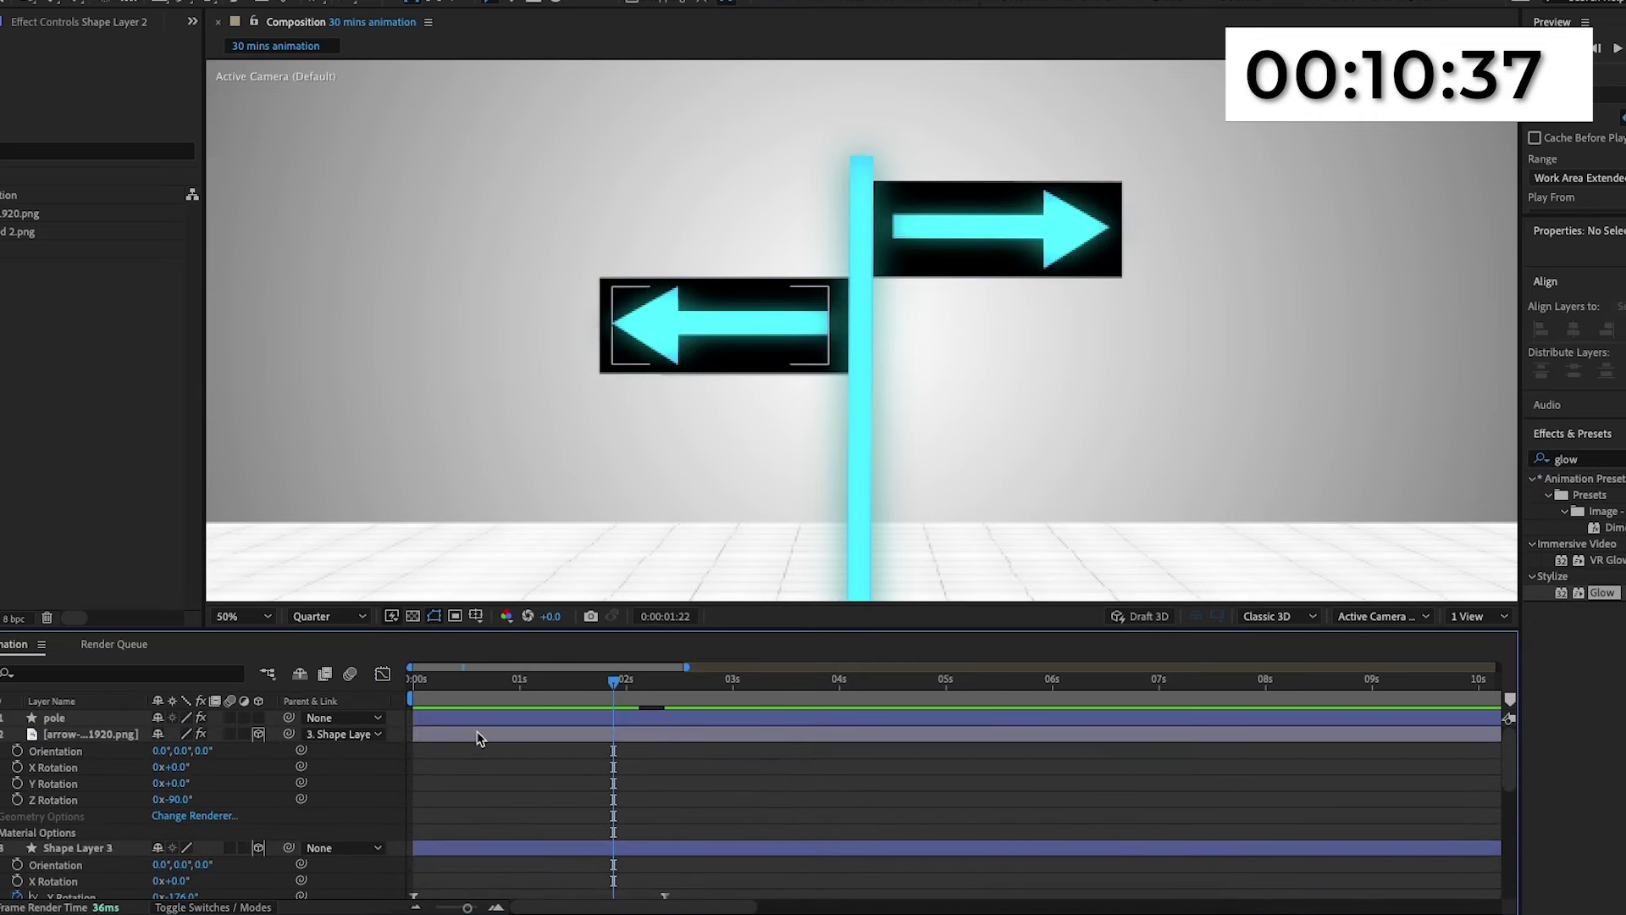
left_click(491, 735)
left_click(512, 848, "shift")
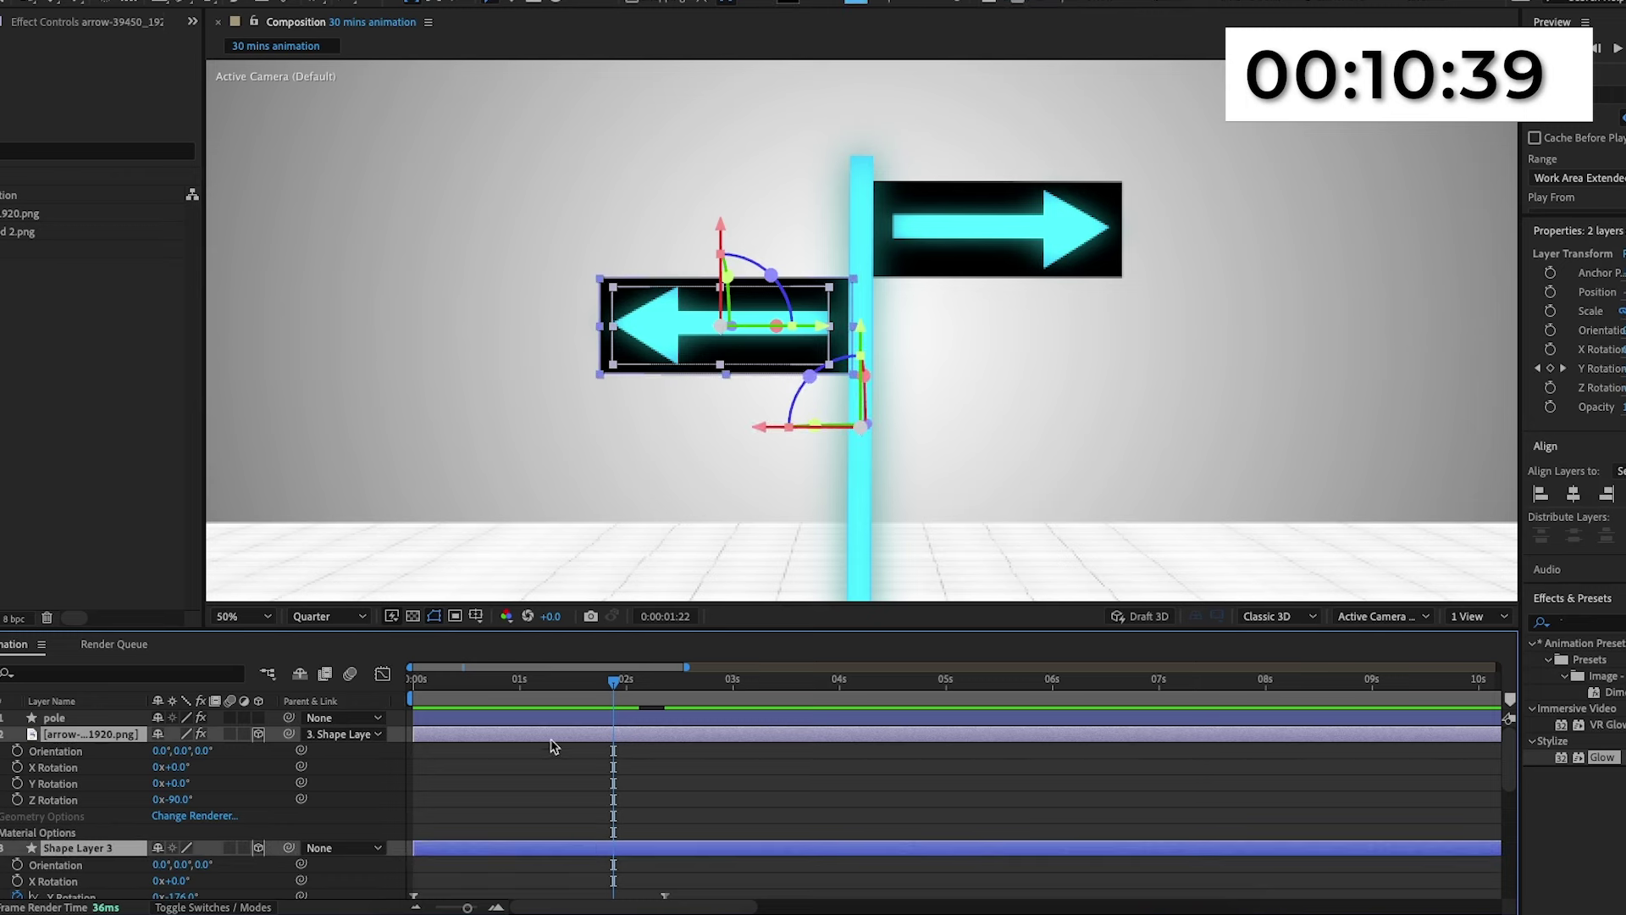
left_click_drag(555, 735, 759, 733)
key("space")
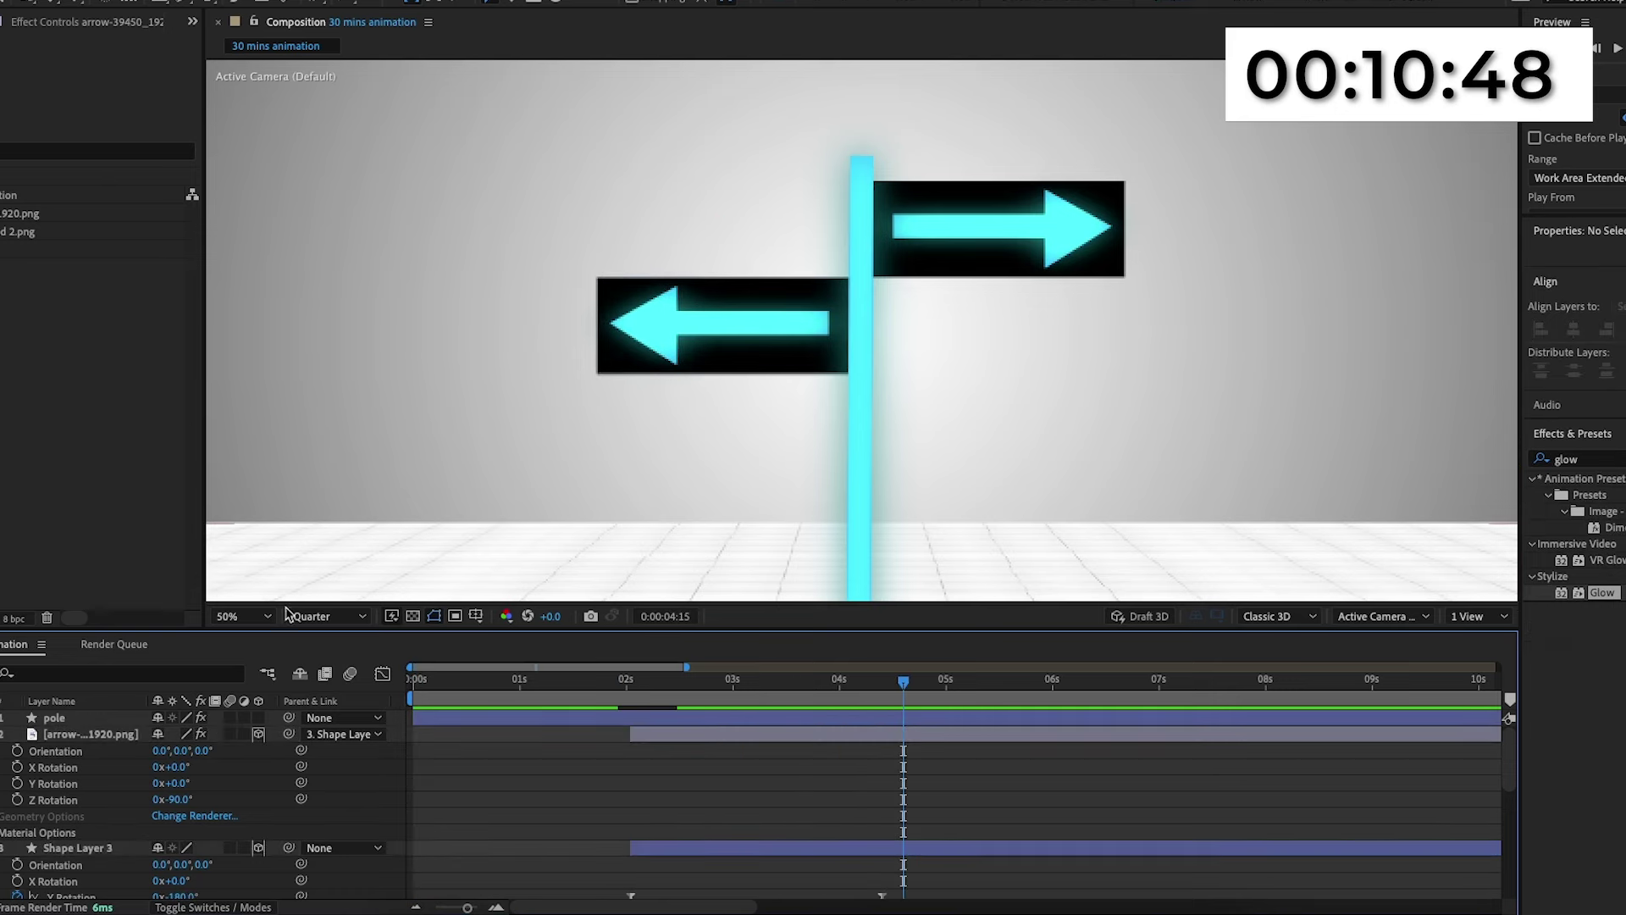
left_click(254, 616)
left_click(280, 405)
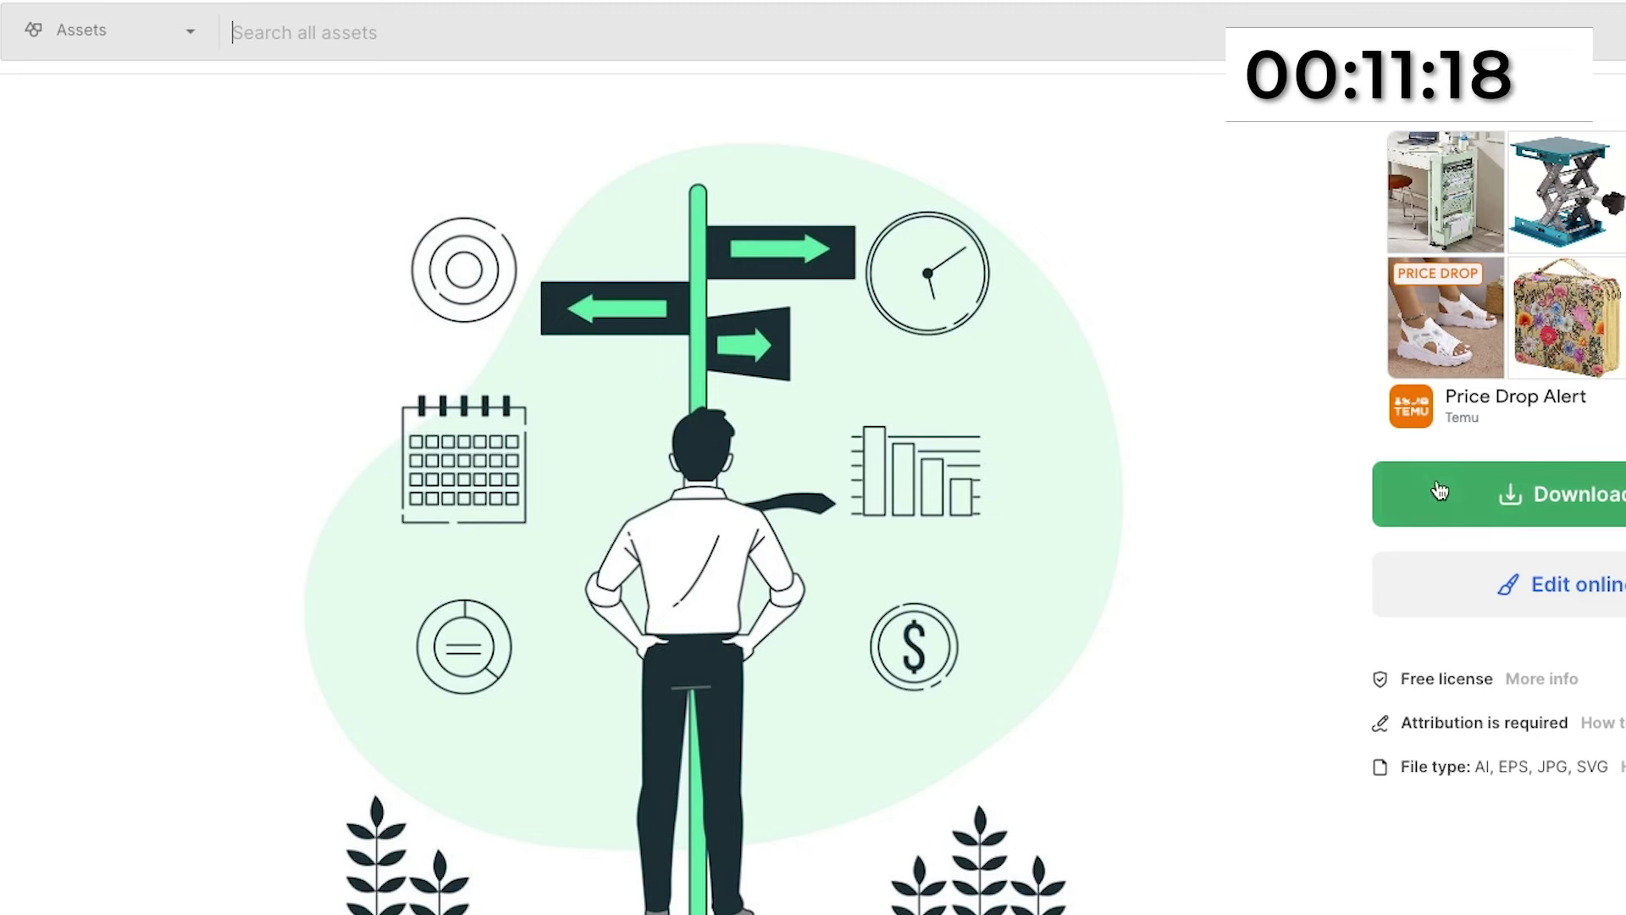
Switch to Photopea and open the downloaded illustration of the man standing at a signpost.
left_click(234, 3)
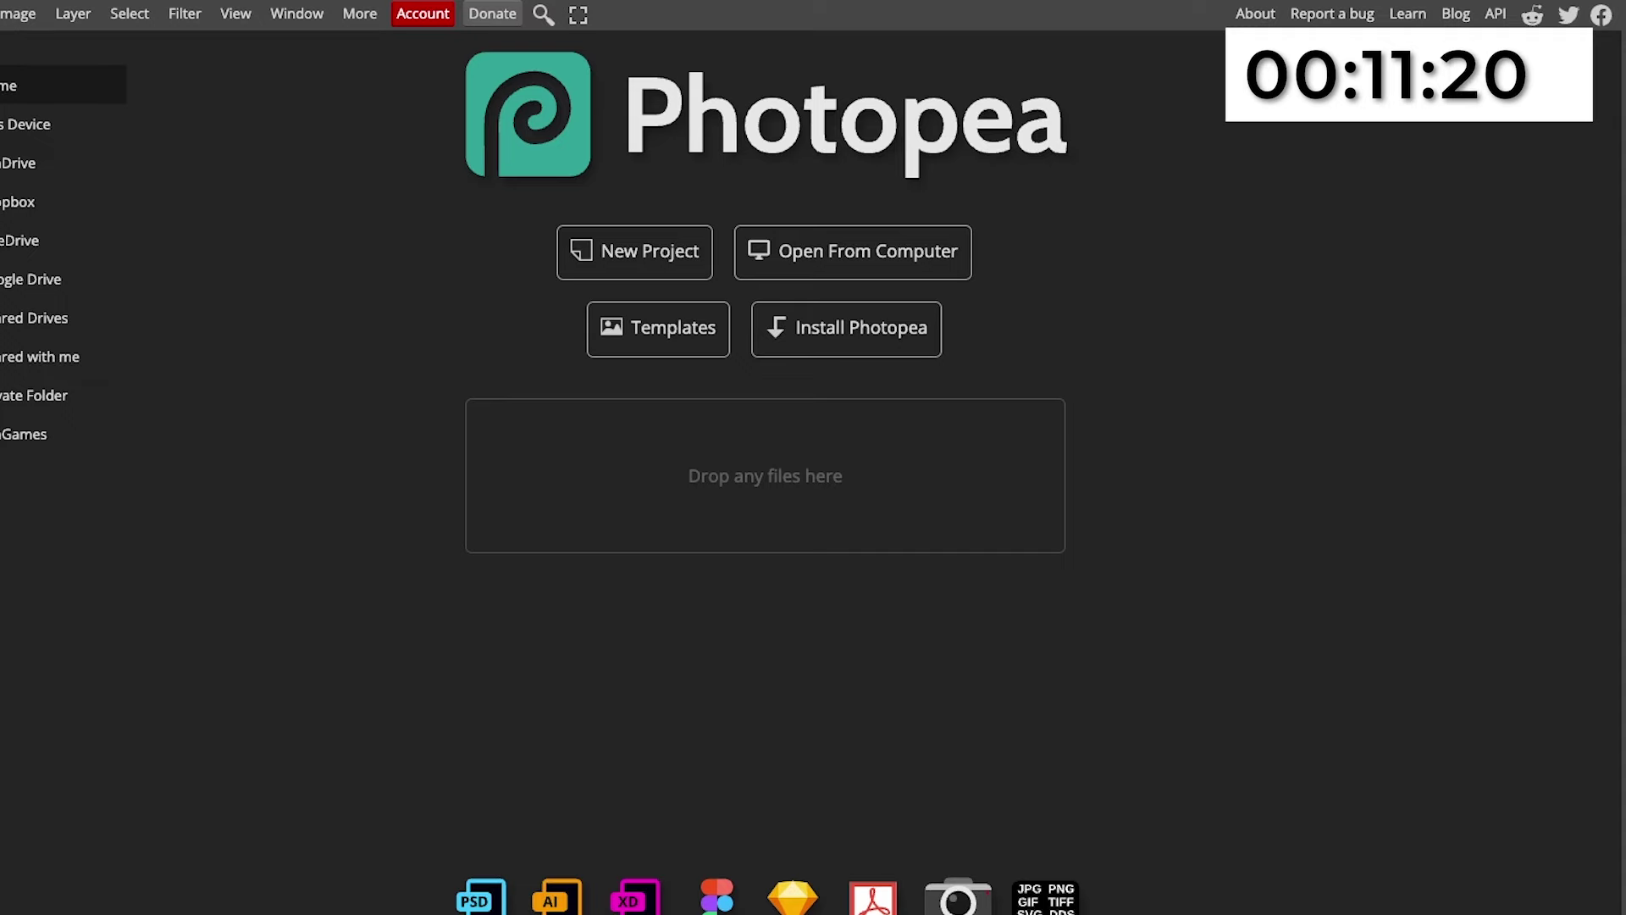
left_click(22, 46)
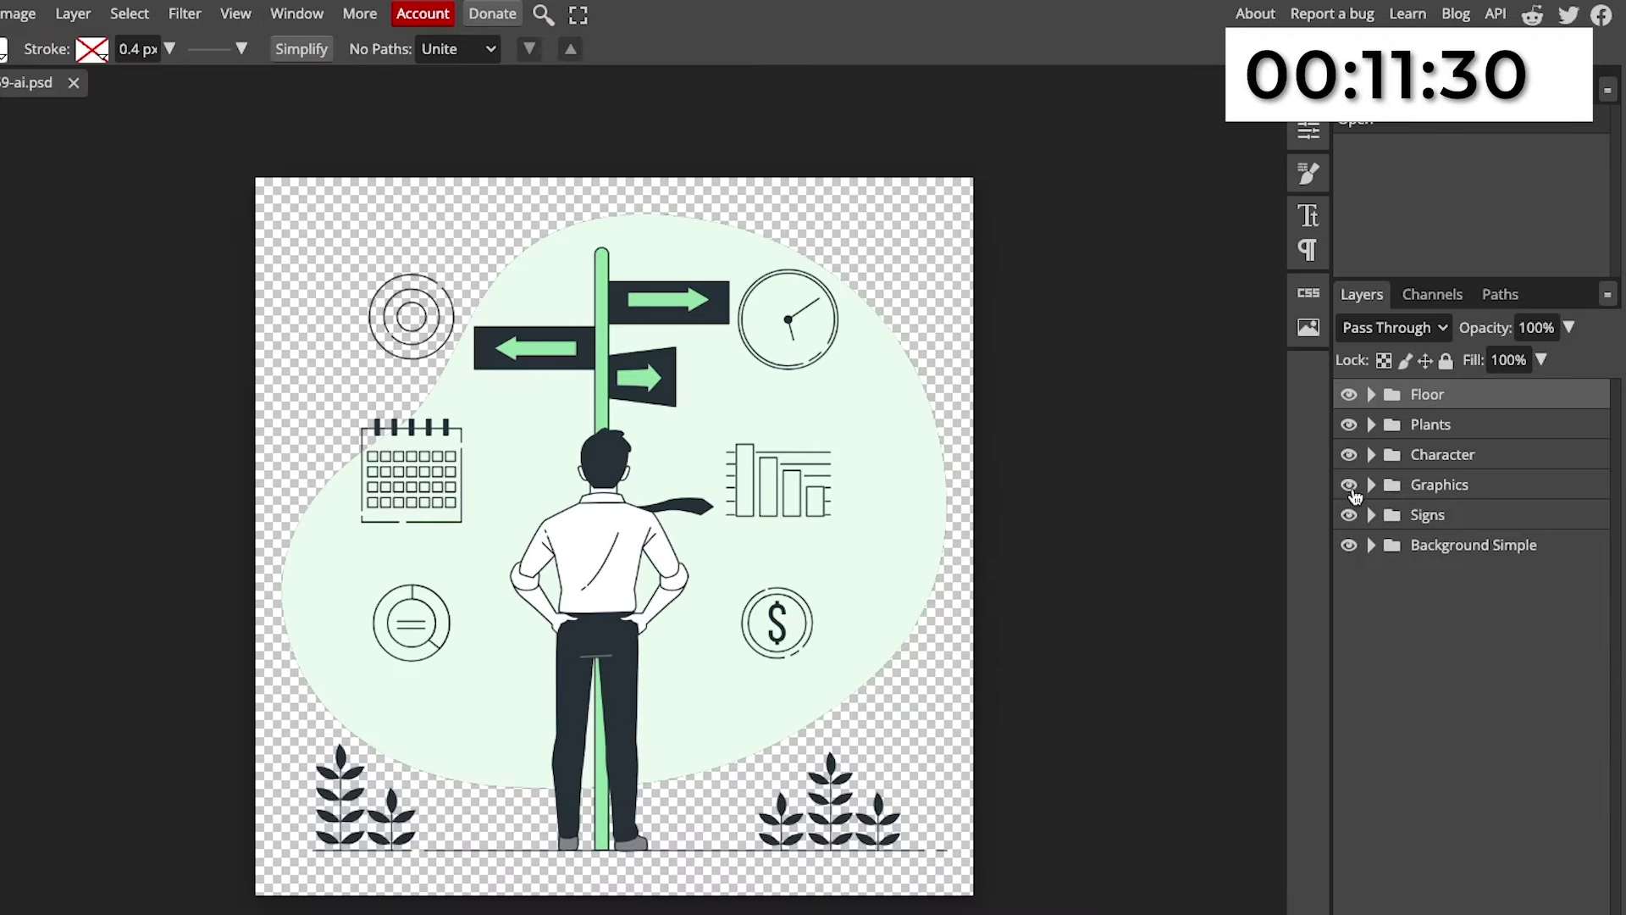
Delete the Graphics and Background Simple groups from the illustration.
left_click(1349, 486)
left_click(1349, 486)
left_click(1420, 484)
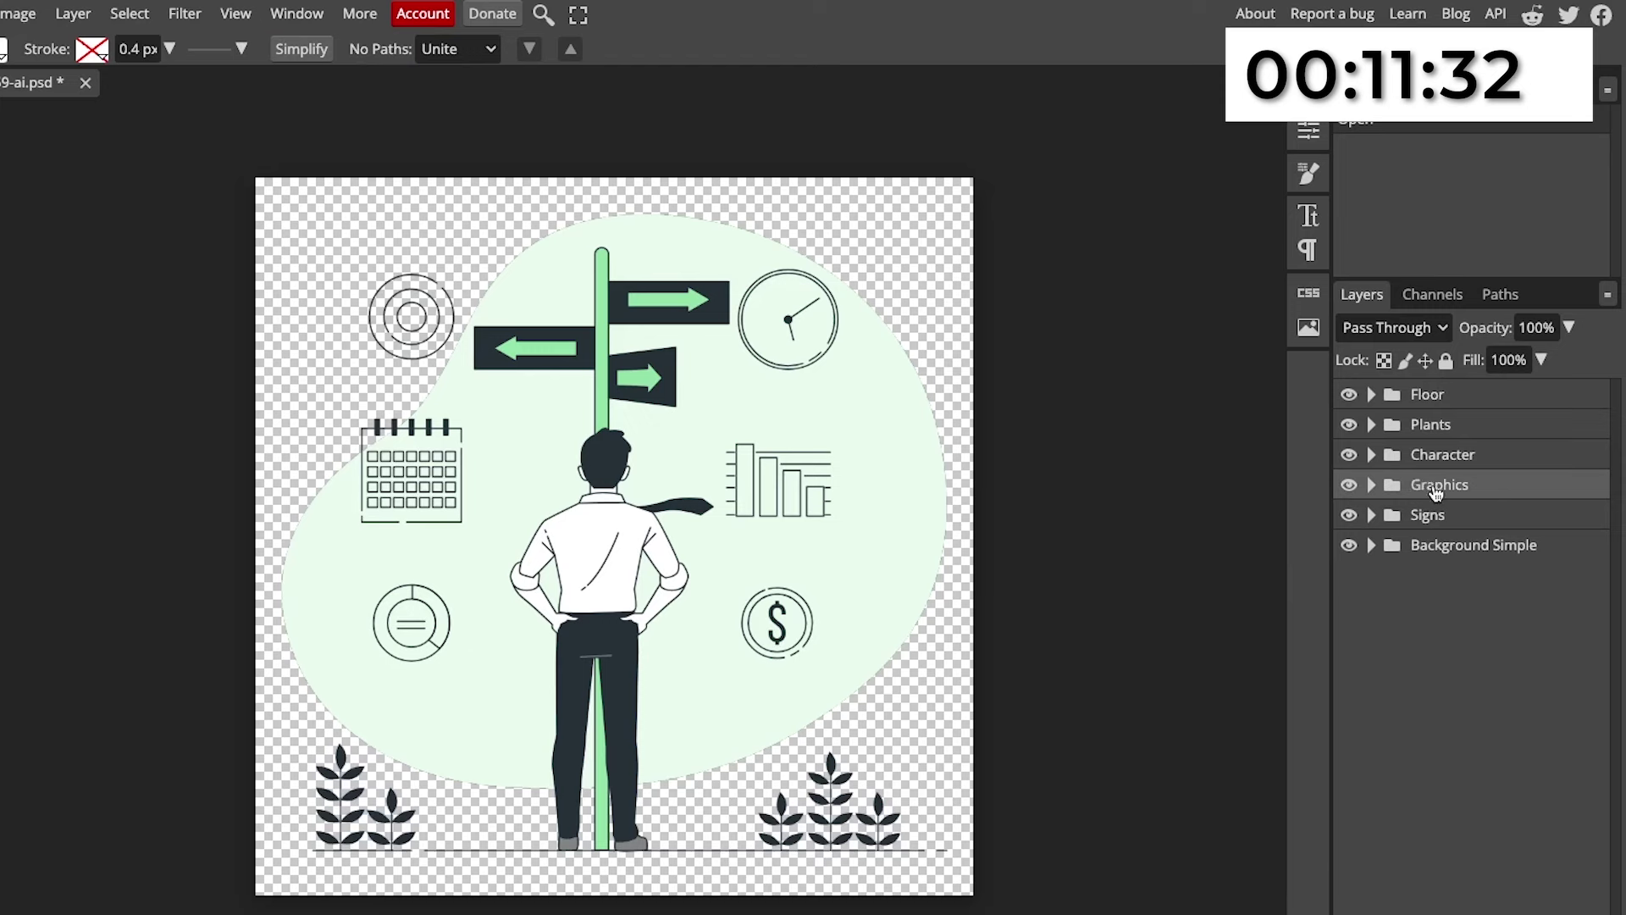
key("Delete")
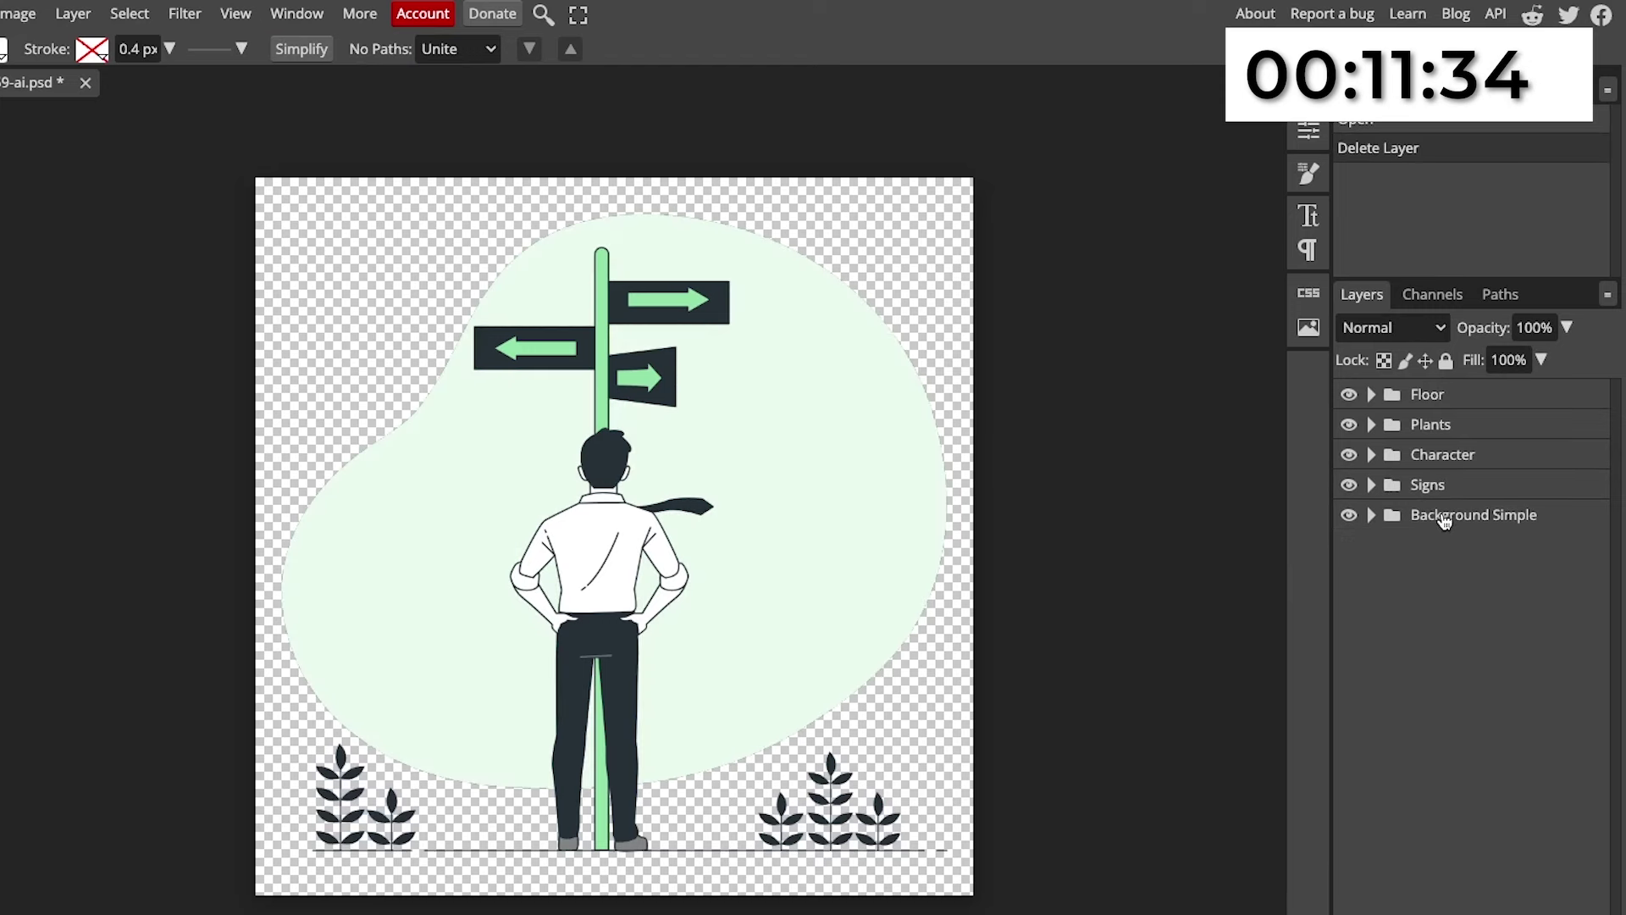
left_click(1445, 516)
key("Delete")
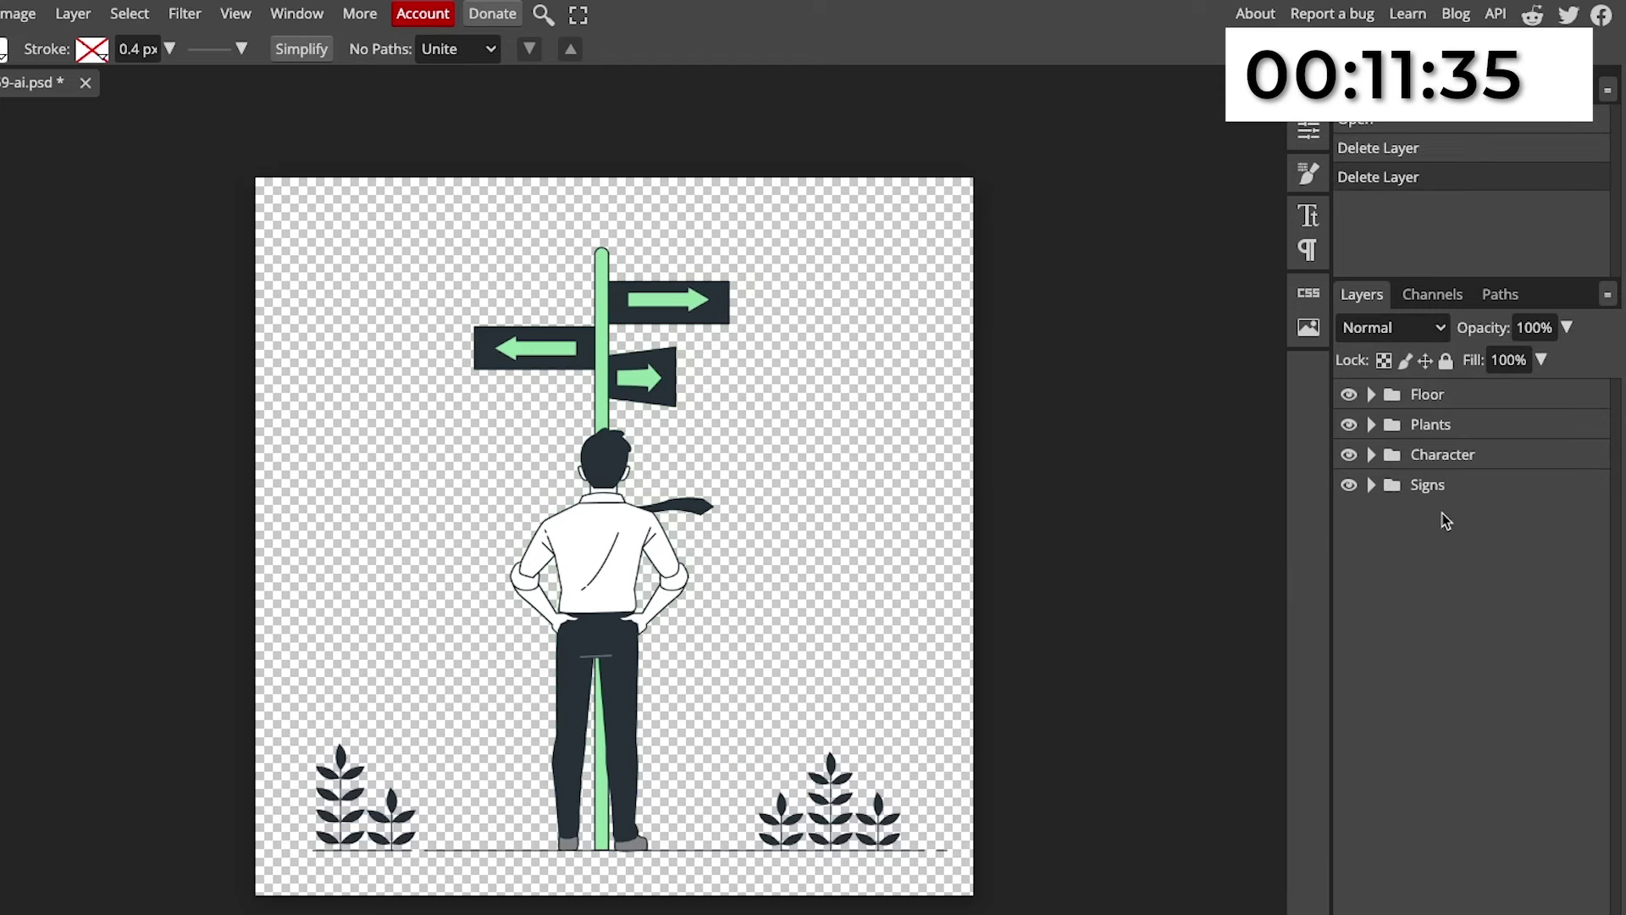
Delete the Signs, Plants and Floor groups so that only the Character group is left.
left_click(1348, 485)
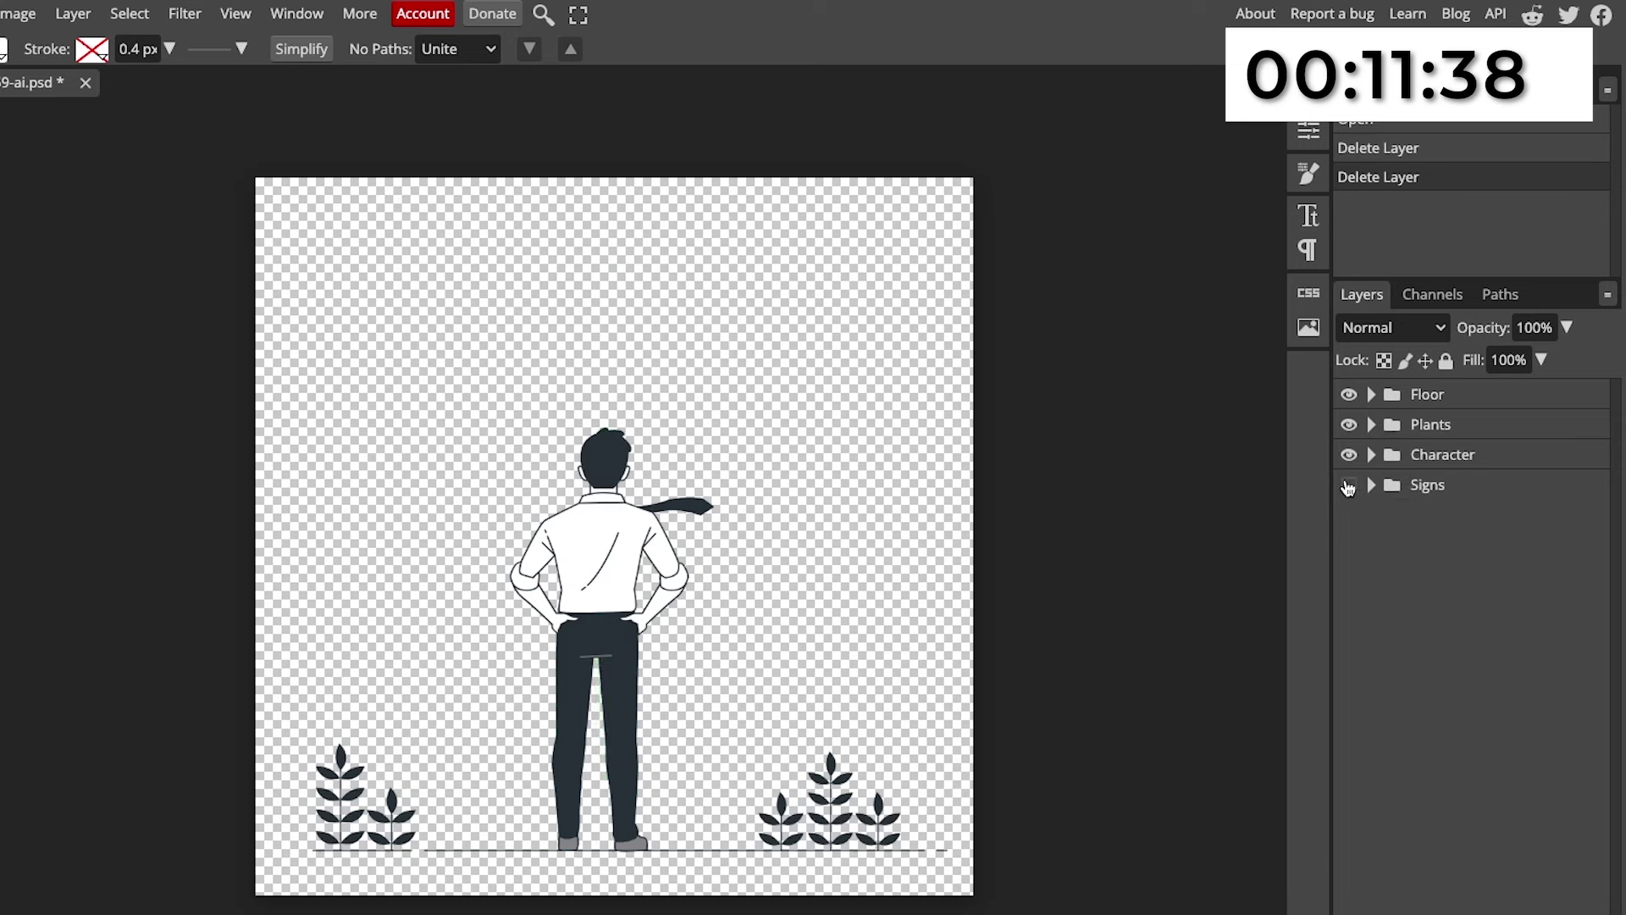
left_click(1348, 485)
left_click(1425, 486)
key("Delete")
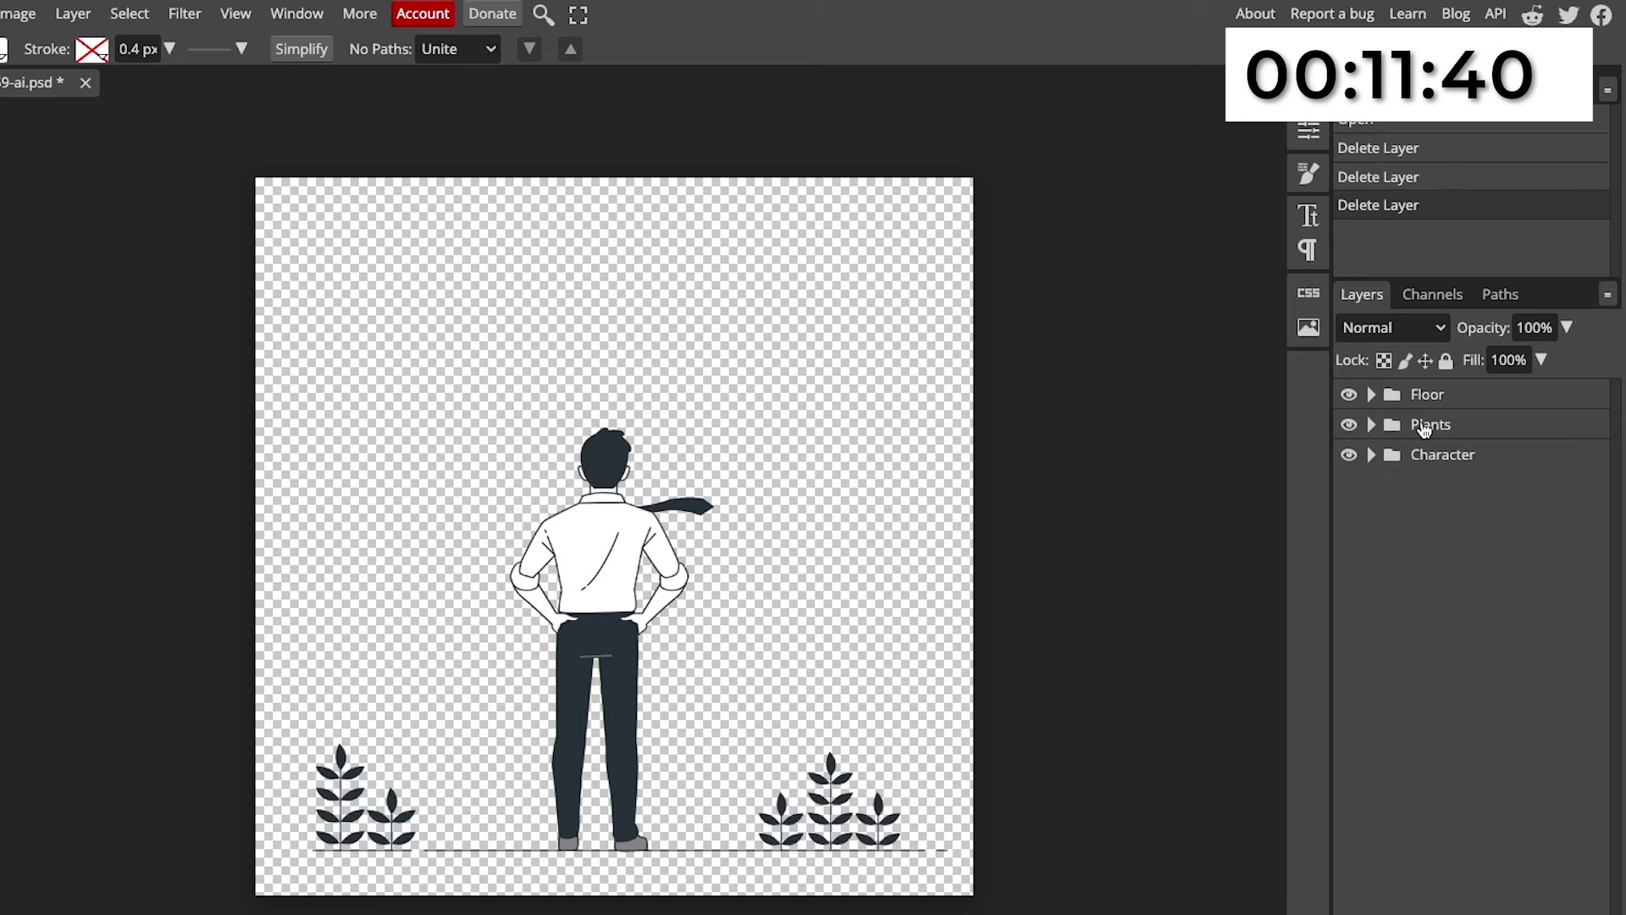
left_click(1414, 424)
key("Delete")
left_click(1427, 395)
key("Delete")
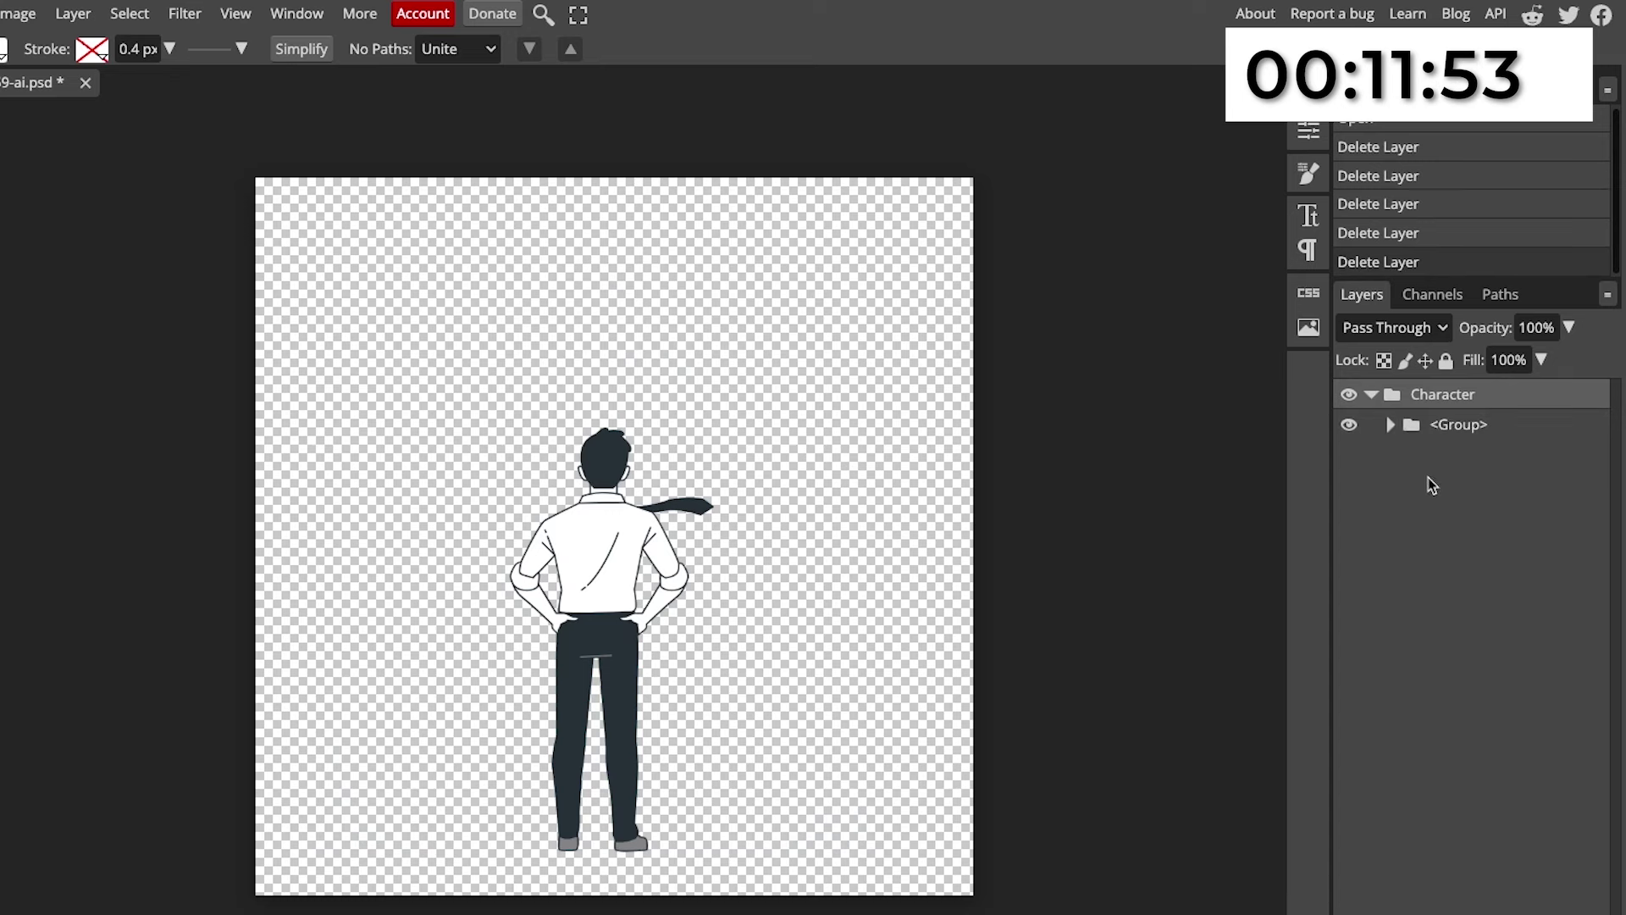
Find the tie path at the end of the Character group, rename it "tie", and move it out below the group.
left_click(1390, 424)
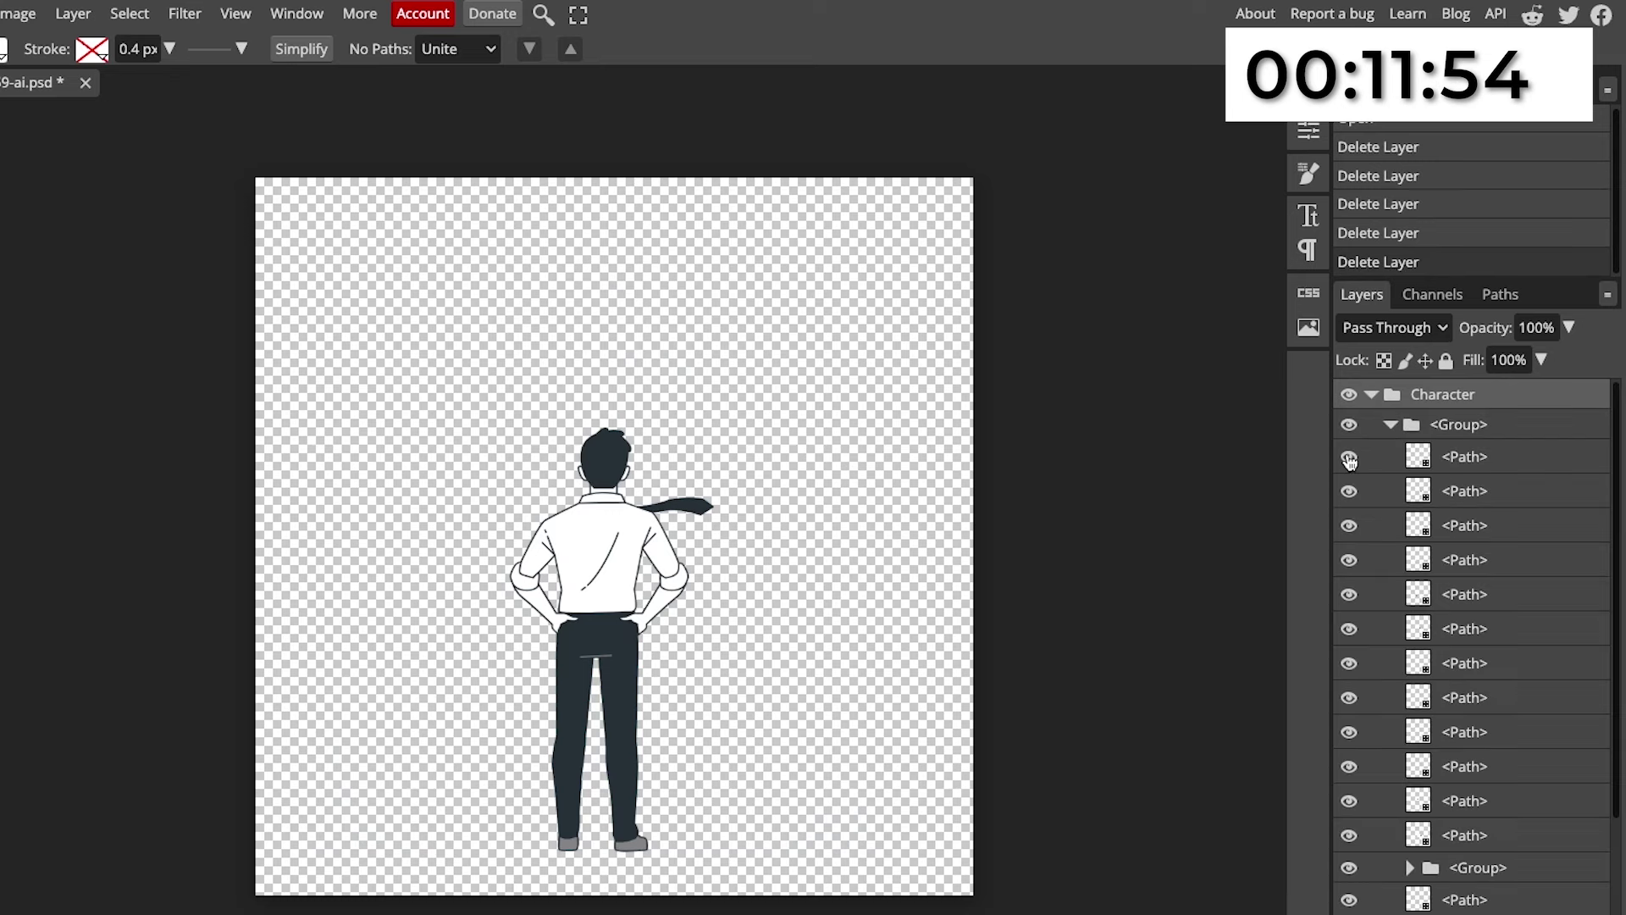
left_click(1349, 525)
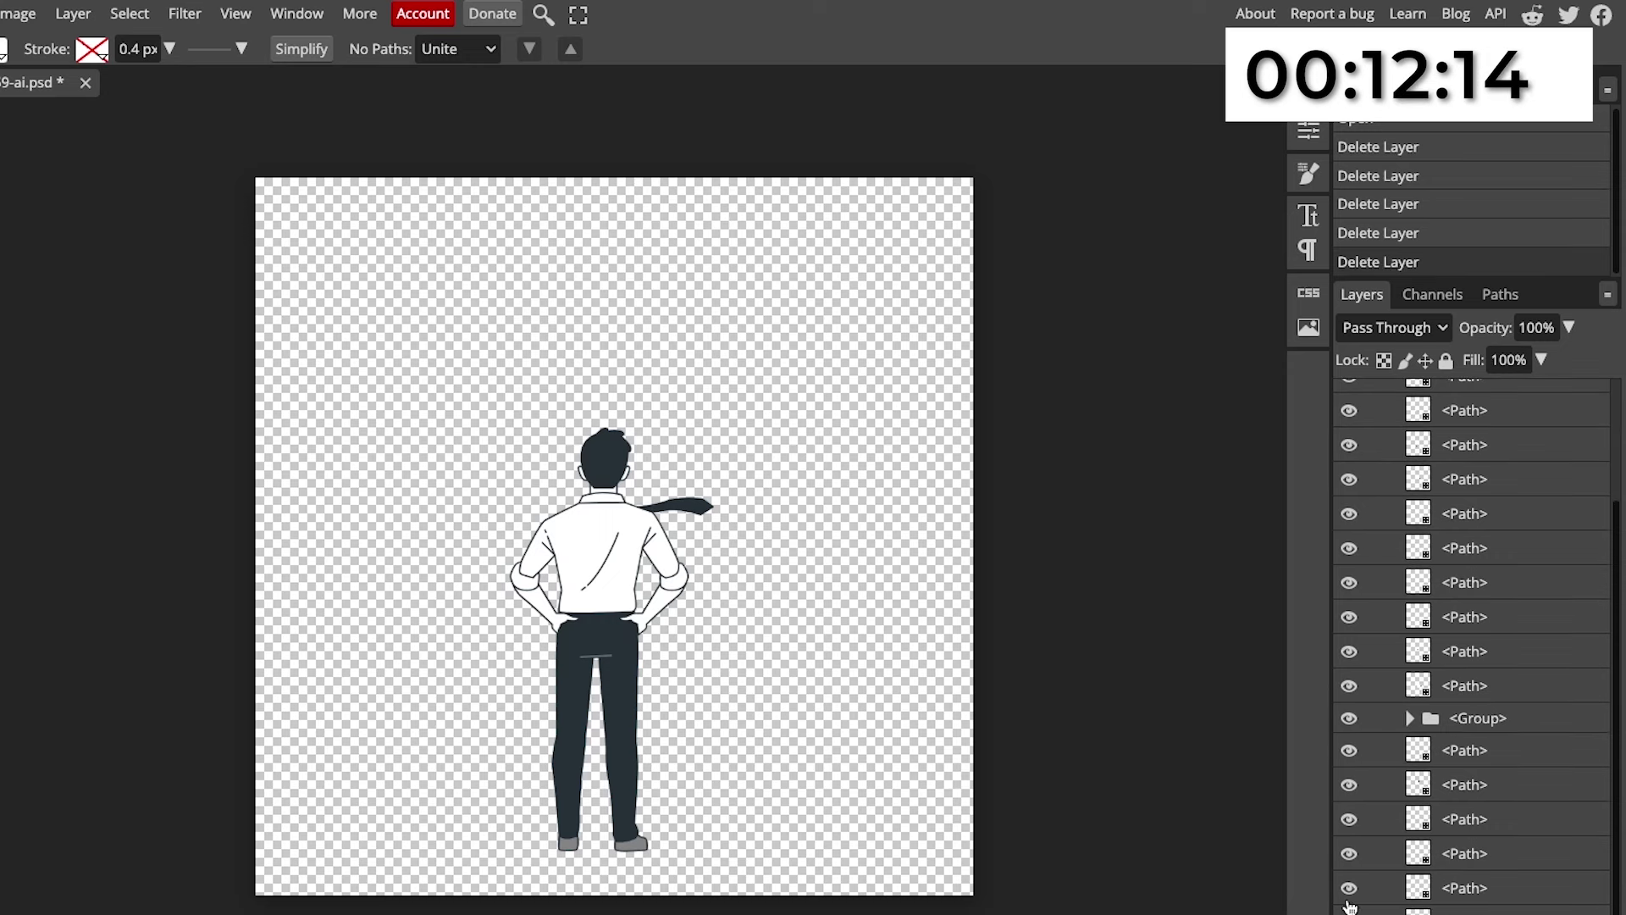
left_click(1348, 904)
left_click(1348, 907)
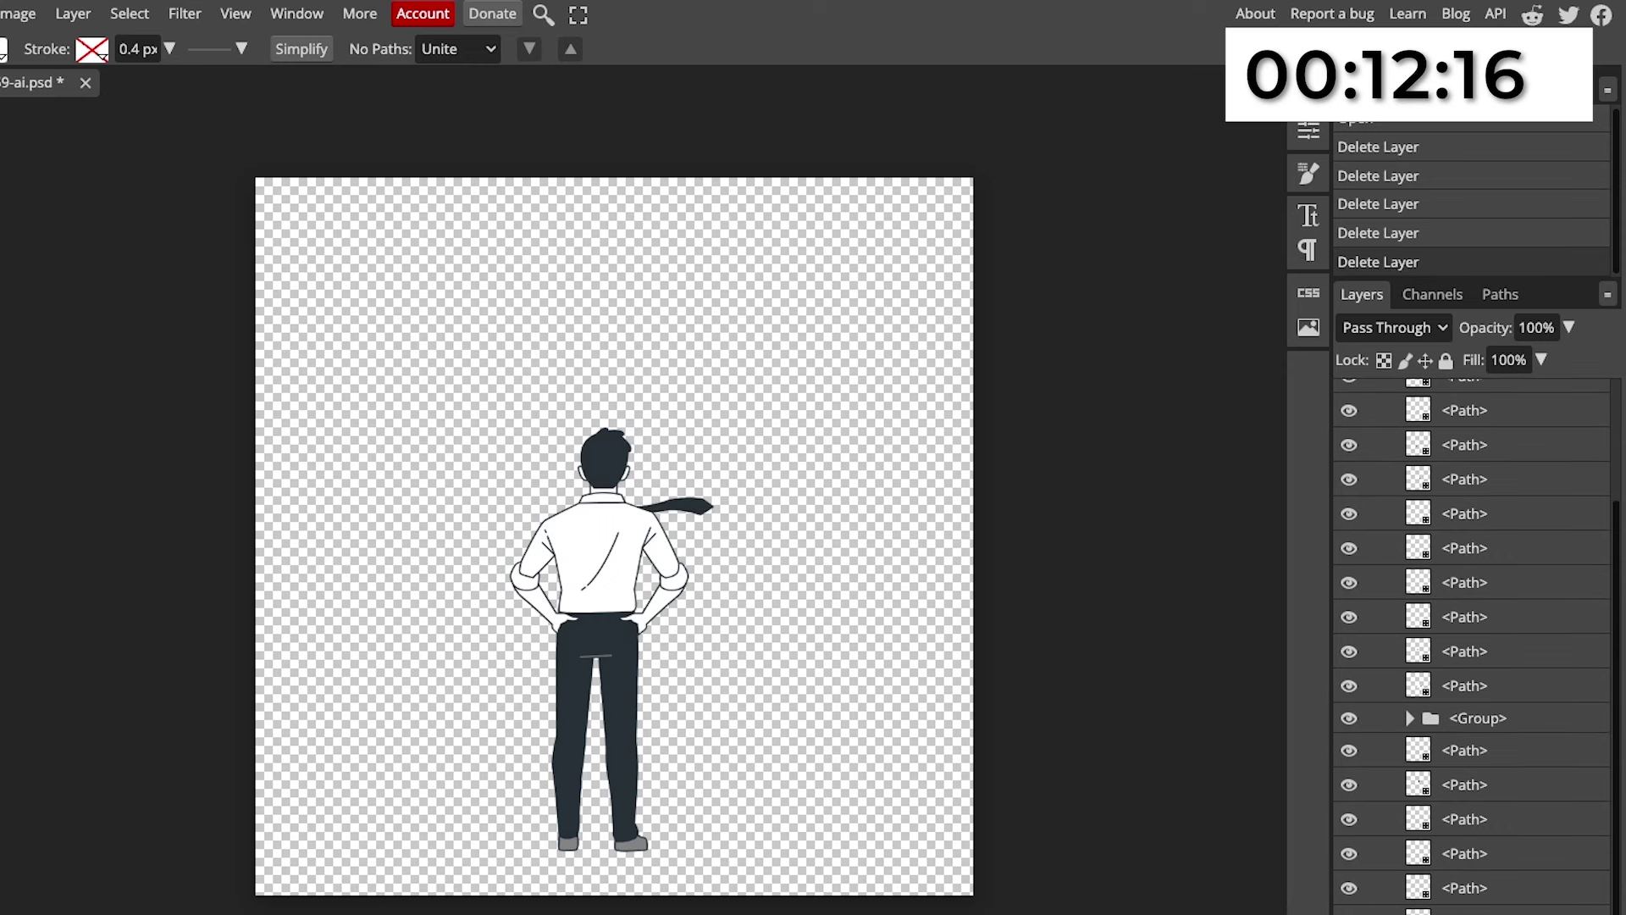
double_click(1466, 912)
type("tiie")
key("Return")
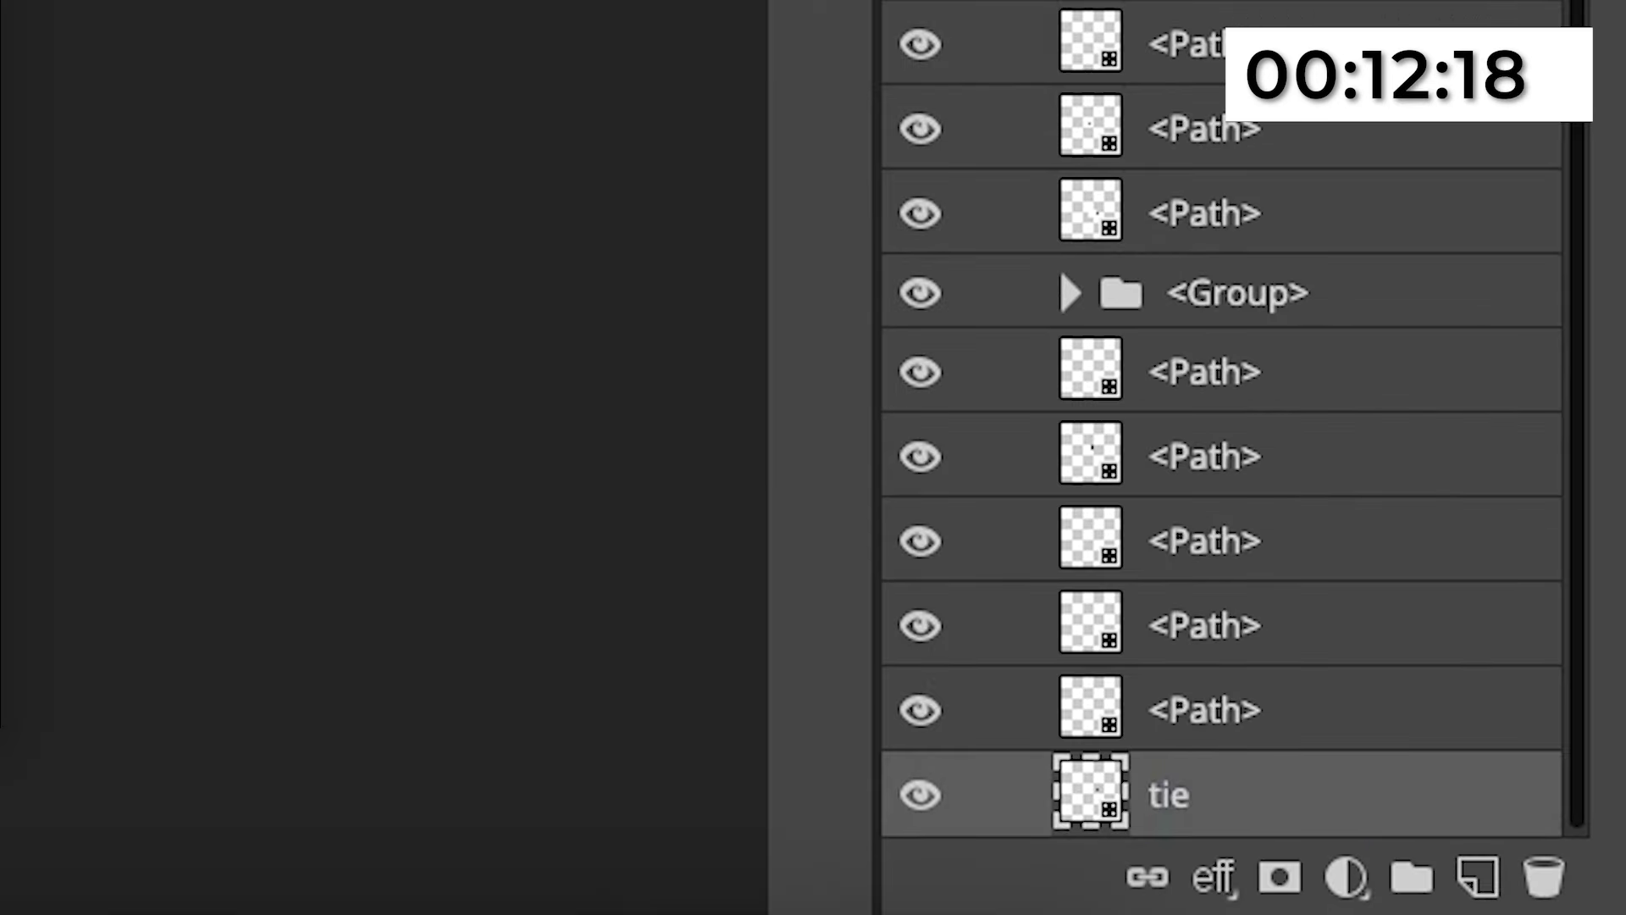
left_click_drag(1244, 784, 1250, 840)
Group the four head paths into a folder named "head" and move it out of the Character group, above tie.
left_click(1227, 710)
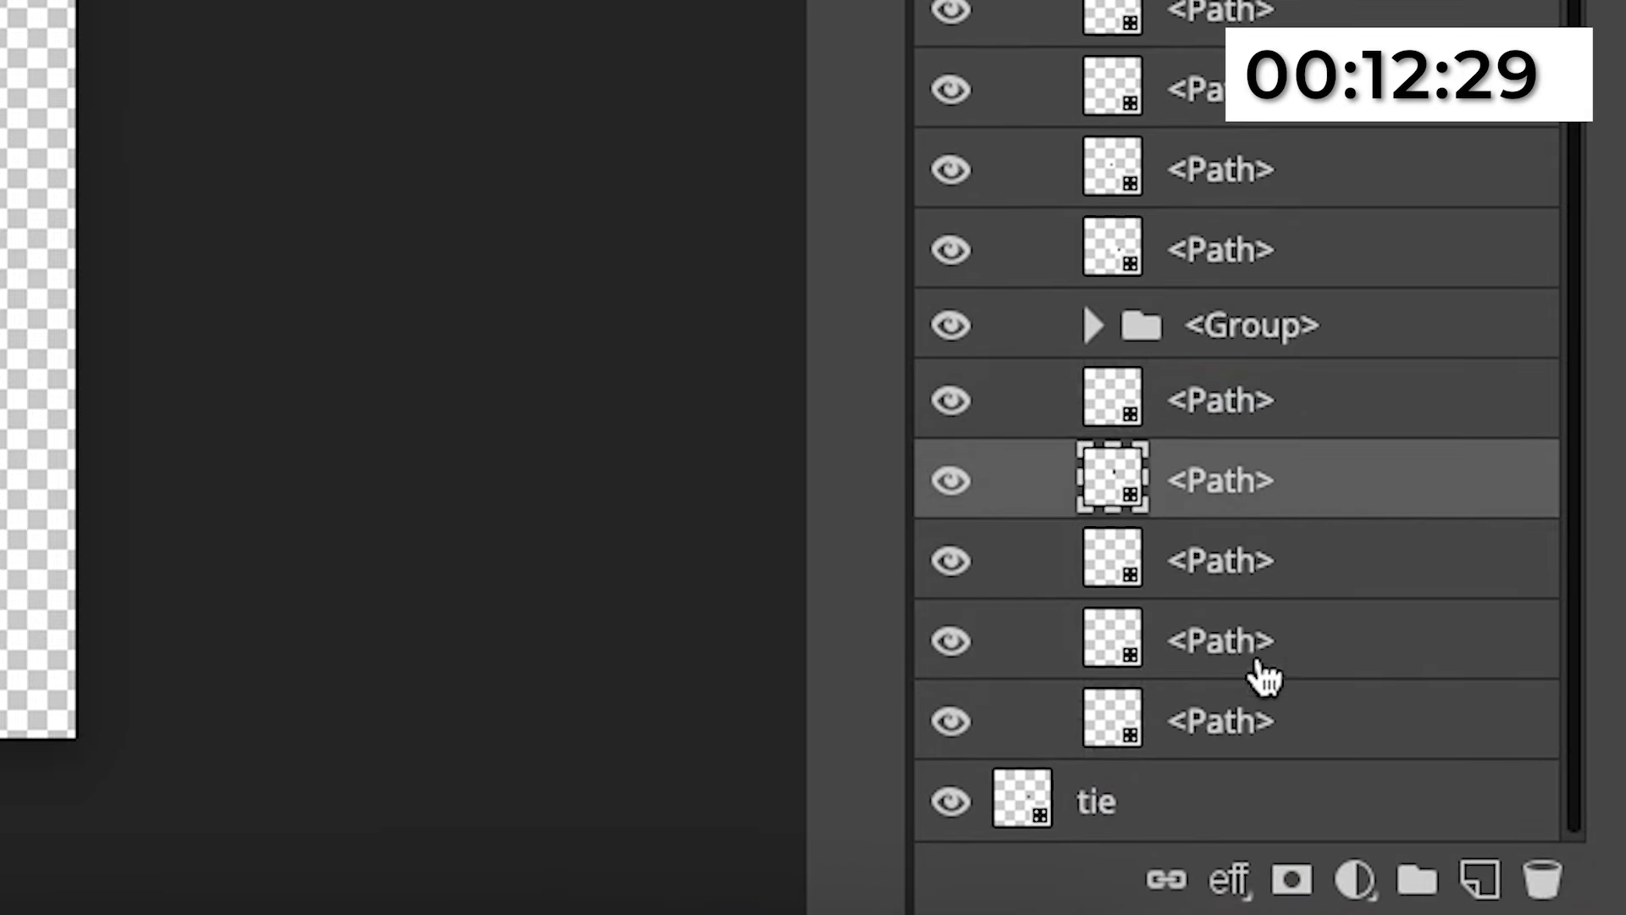
left_click(1267, 721, "shift")
left_click(1429, 882)
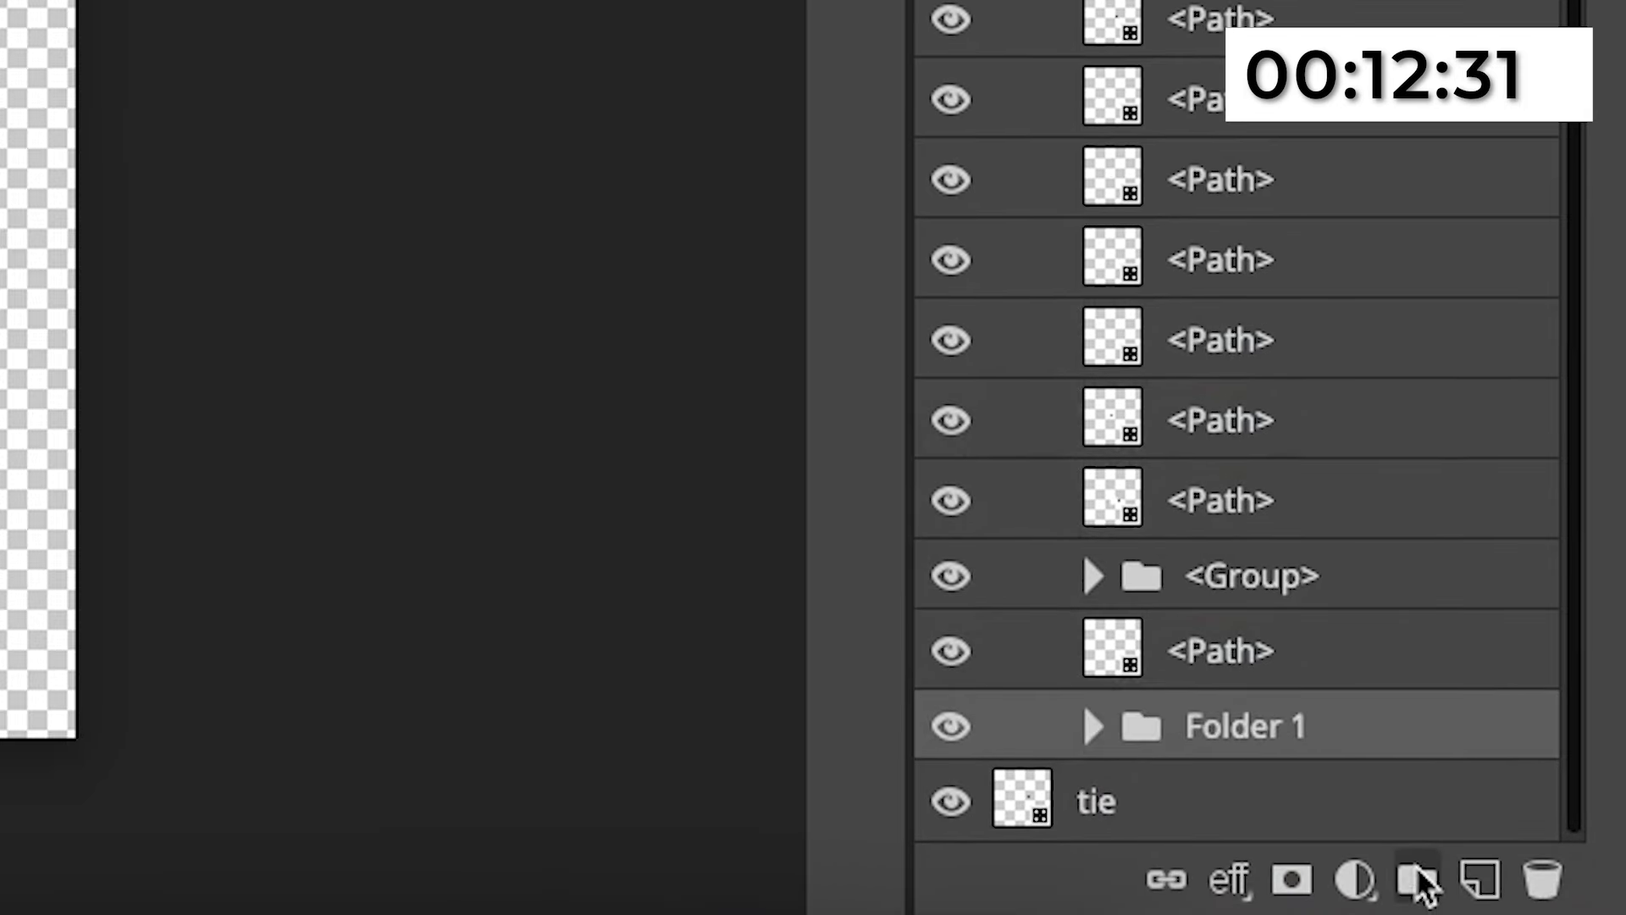
double_click(1223, 742)
type("head")
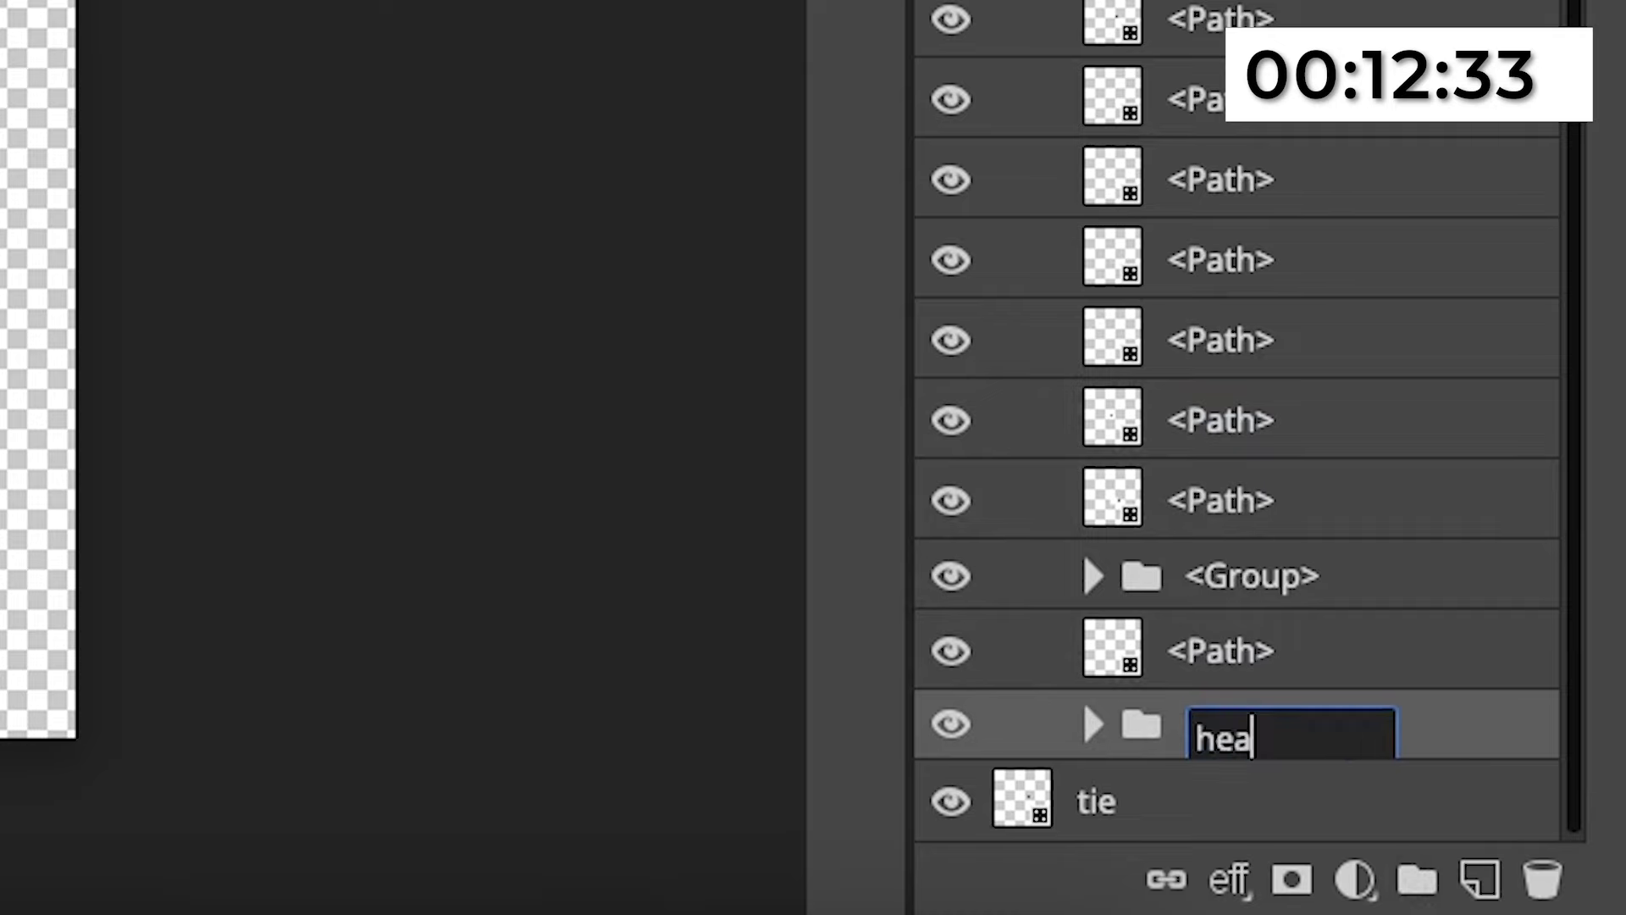
key("Return")
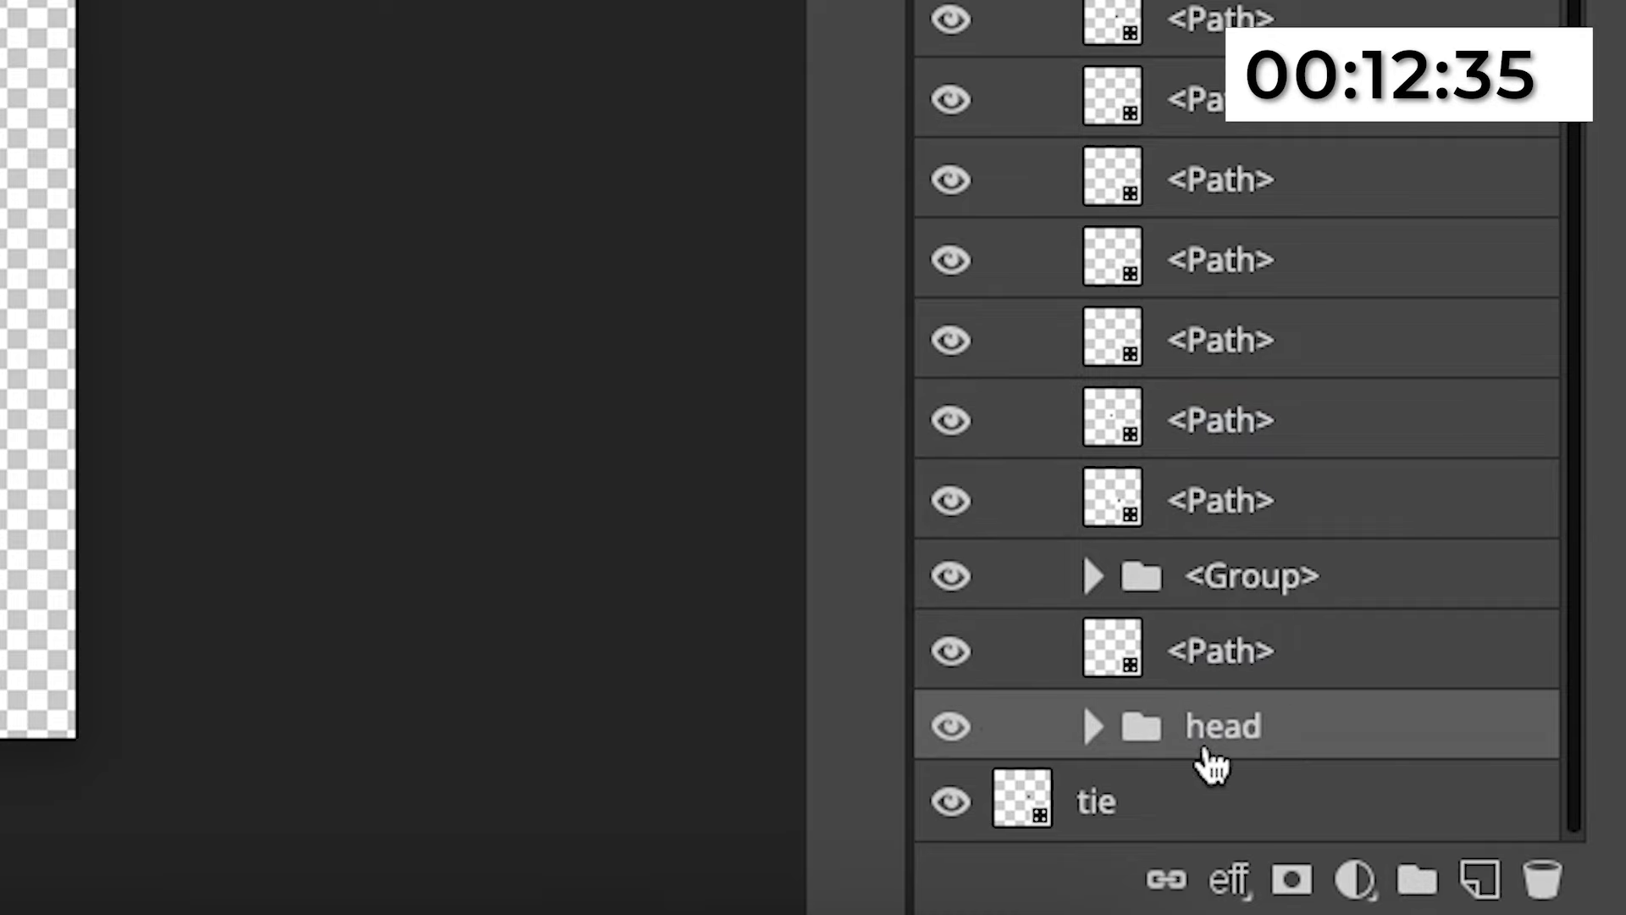
left_click_drag(1227, 751, 1220, 762)
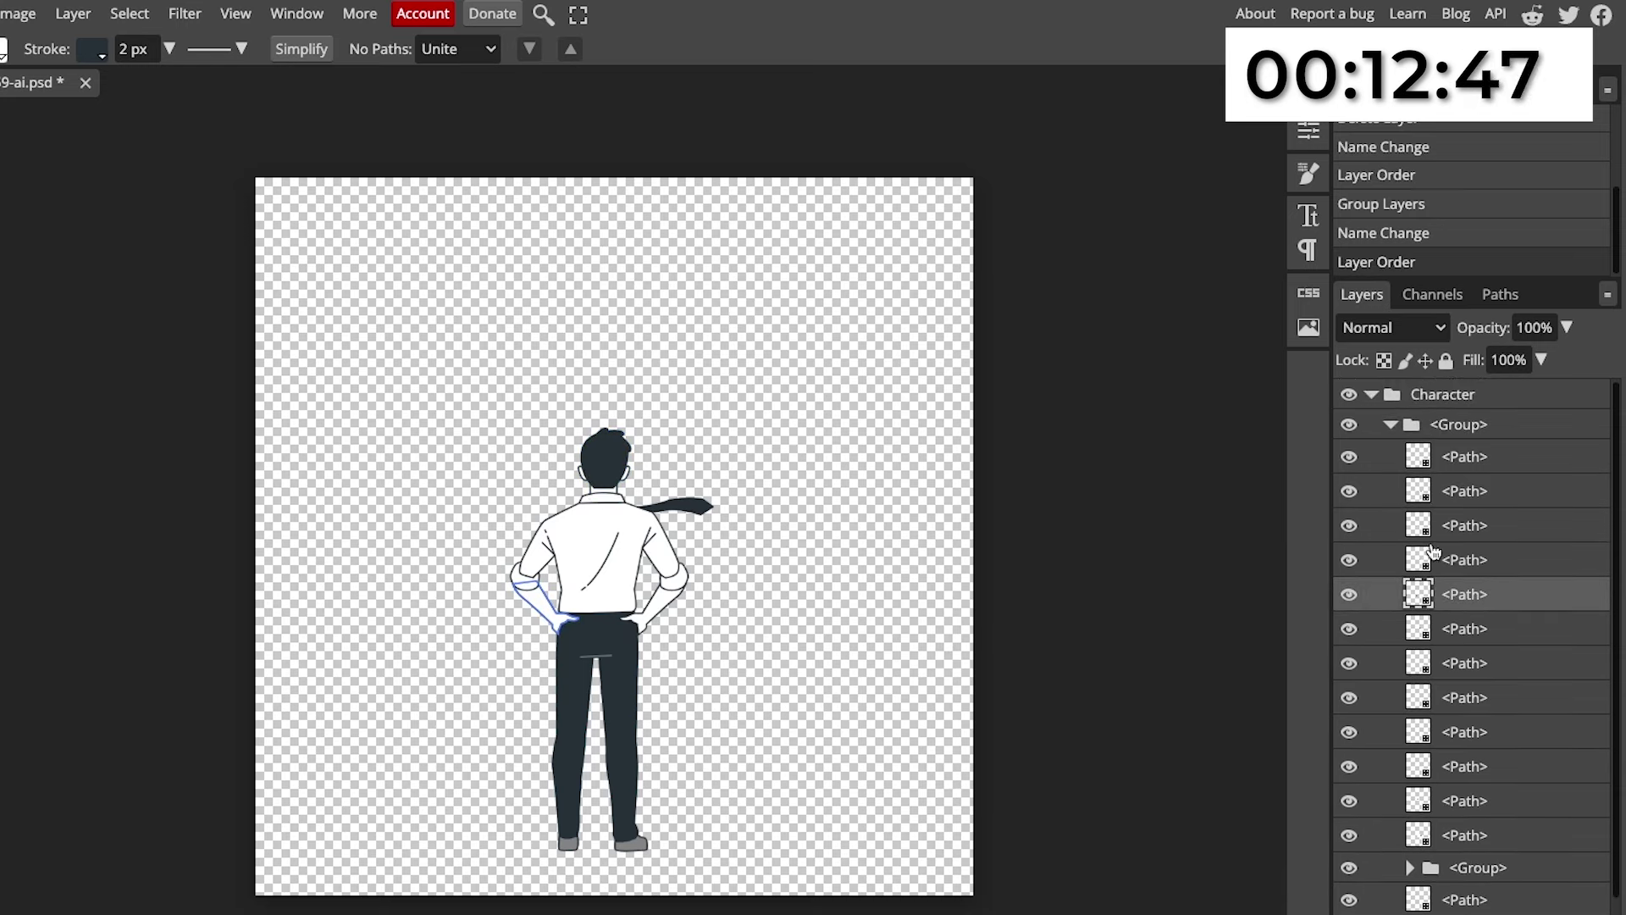
Collapse the Character group and toggle the layers' visibility to check that body, head and tie are separate.
left_click(1365, 401)
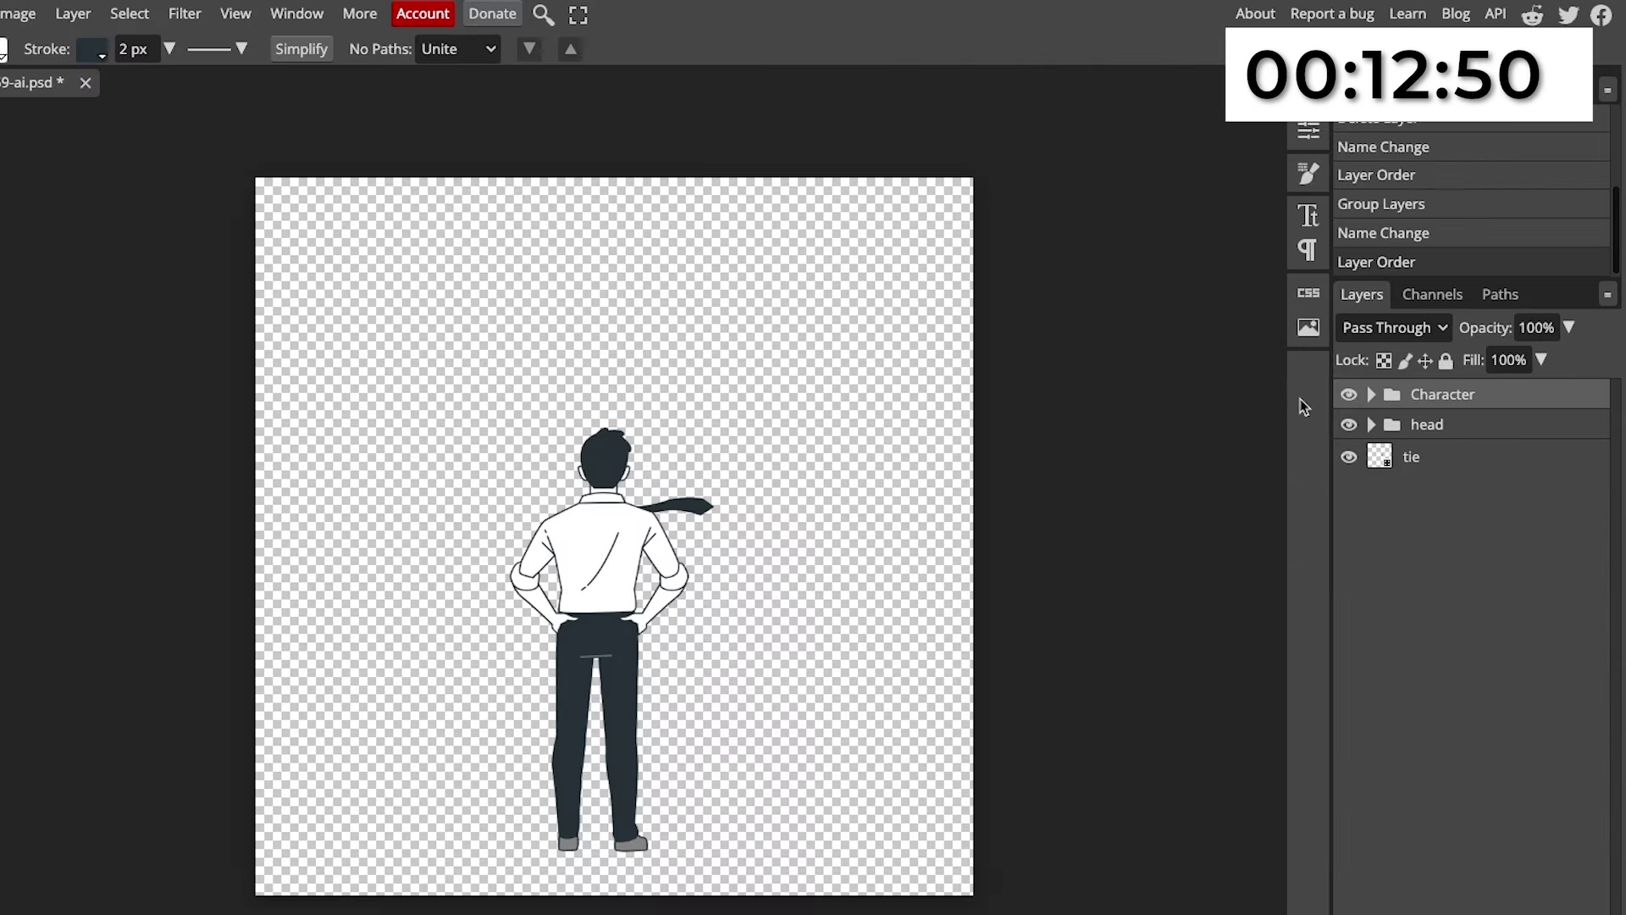
left_click(873, 428)
left_click(874, 428)
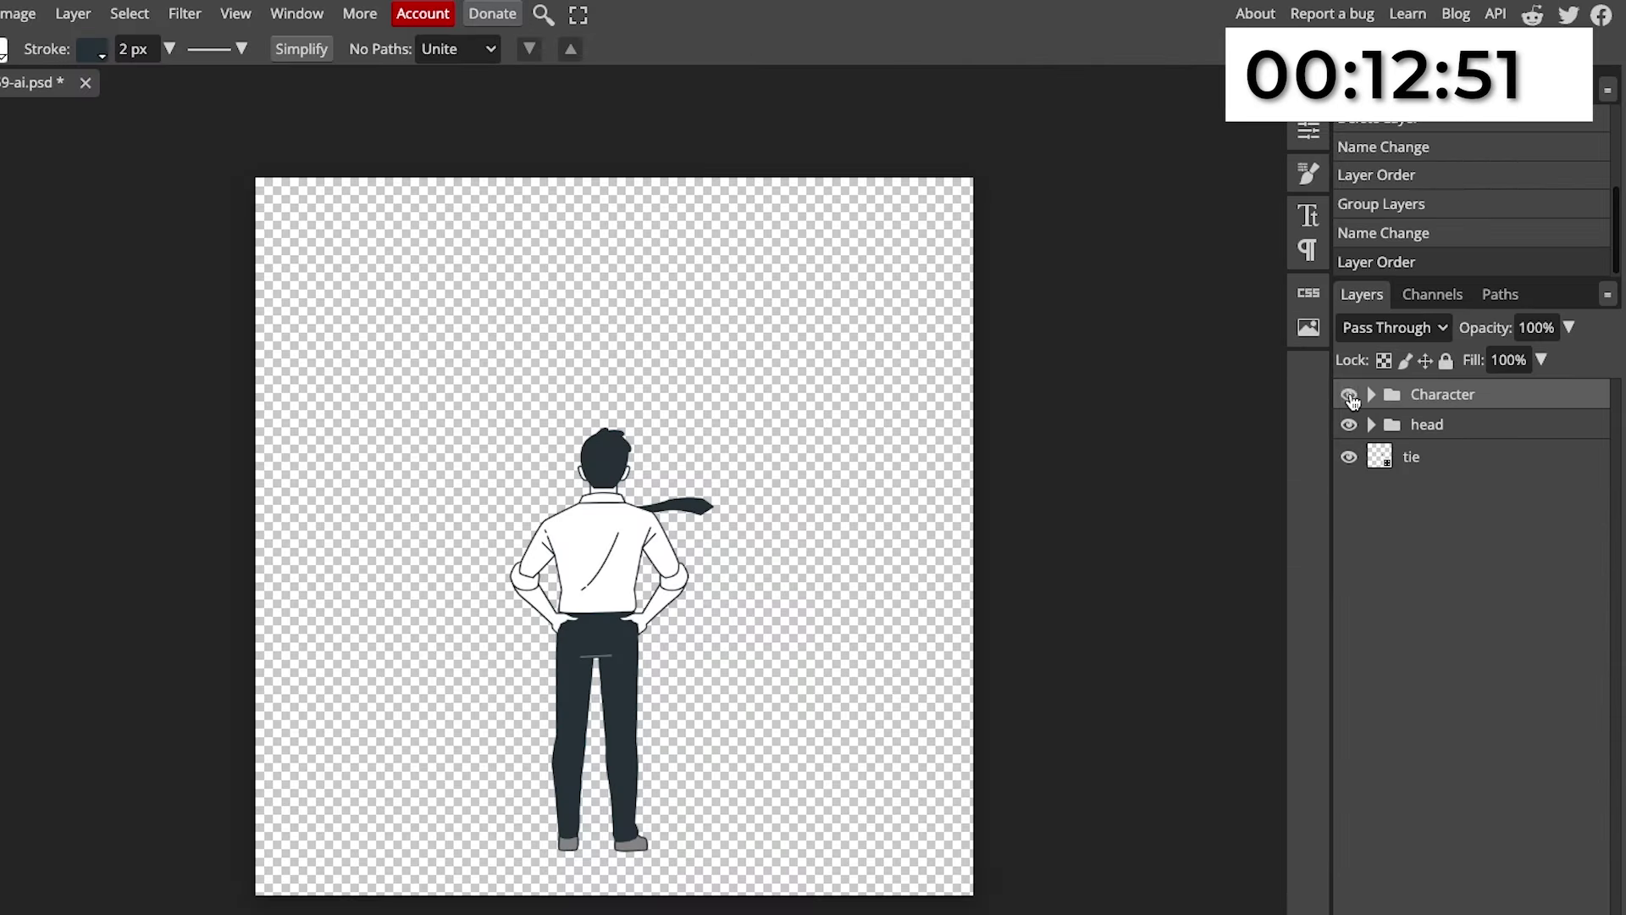
left_click(1348, 424)
left_click(1348, 424)
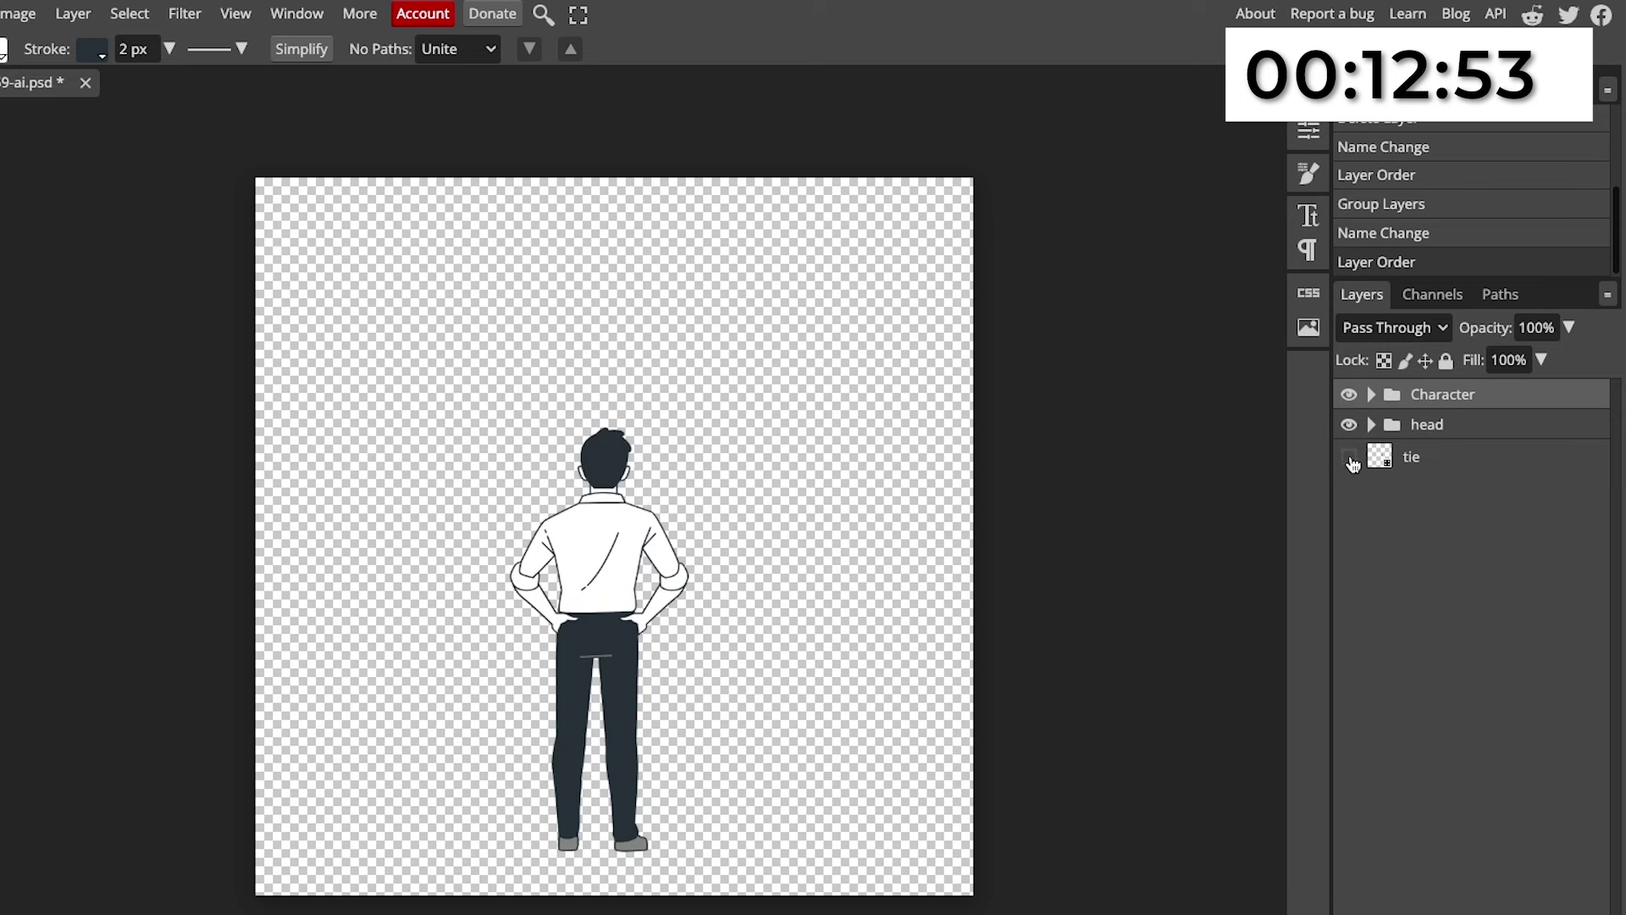
left_click(1349, 459)
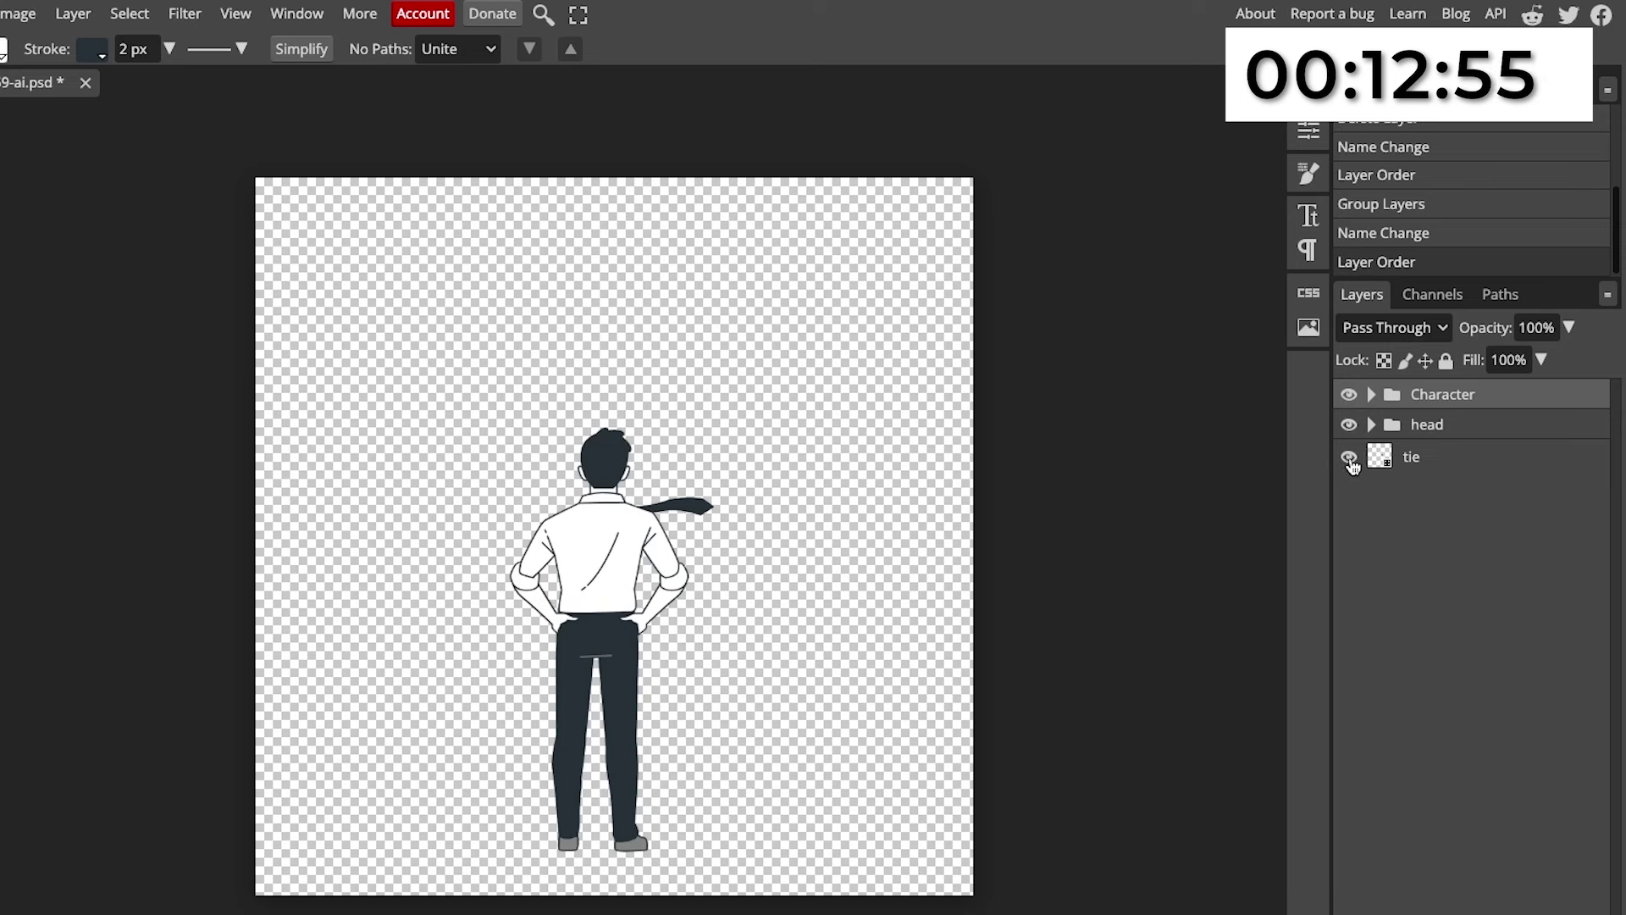
Save the separated character as a PSD, and import man in suit.psd into After Effects as Composition - Retain Layer Sizes.
left_click(2, 14)
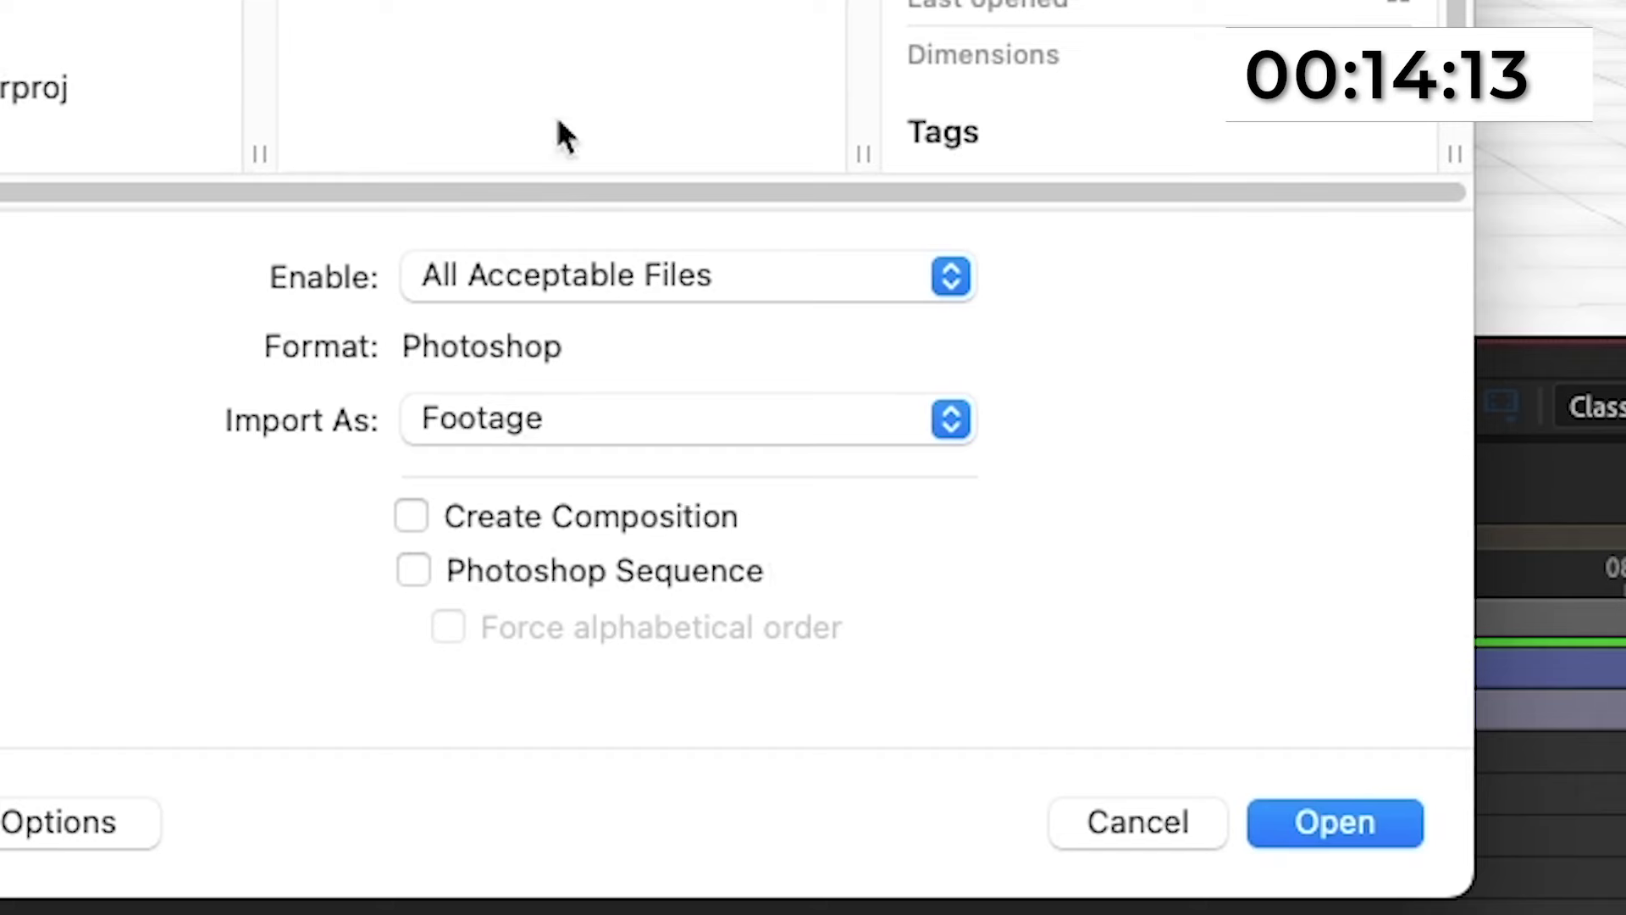
left_click(508, 420)
left_click(531, 465)
left_click(1297, 813)
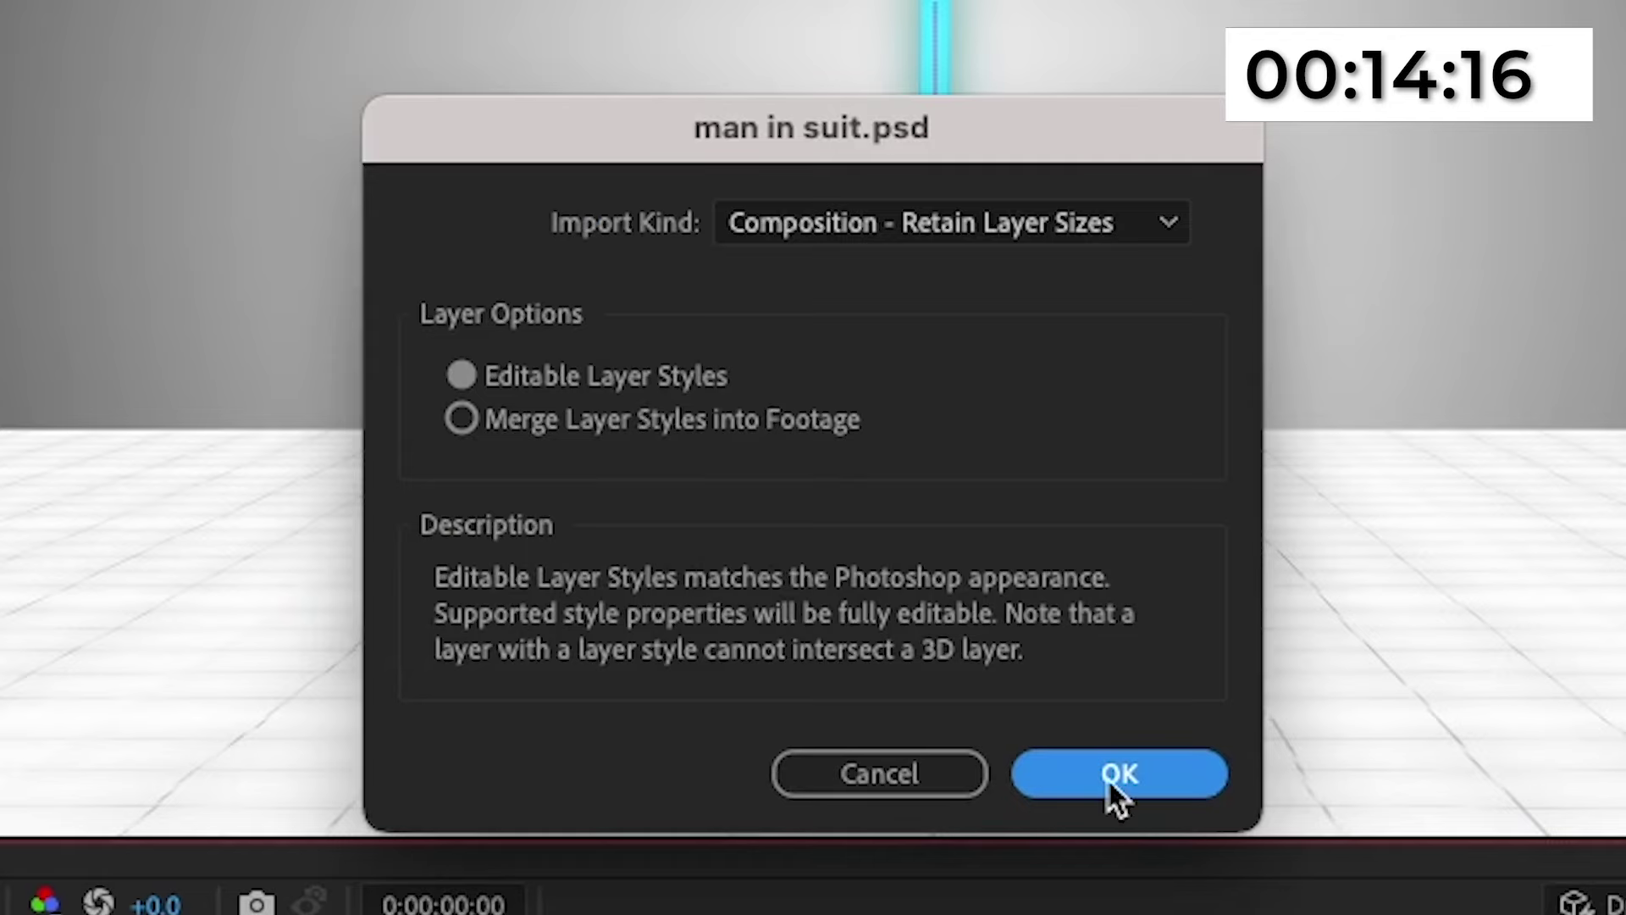
left_click(1106, 777)
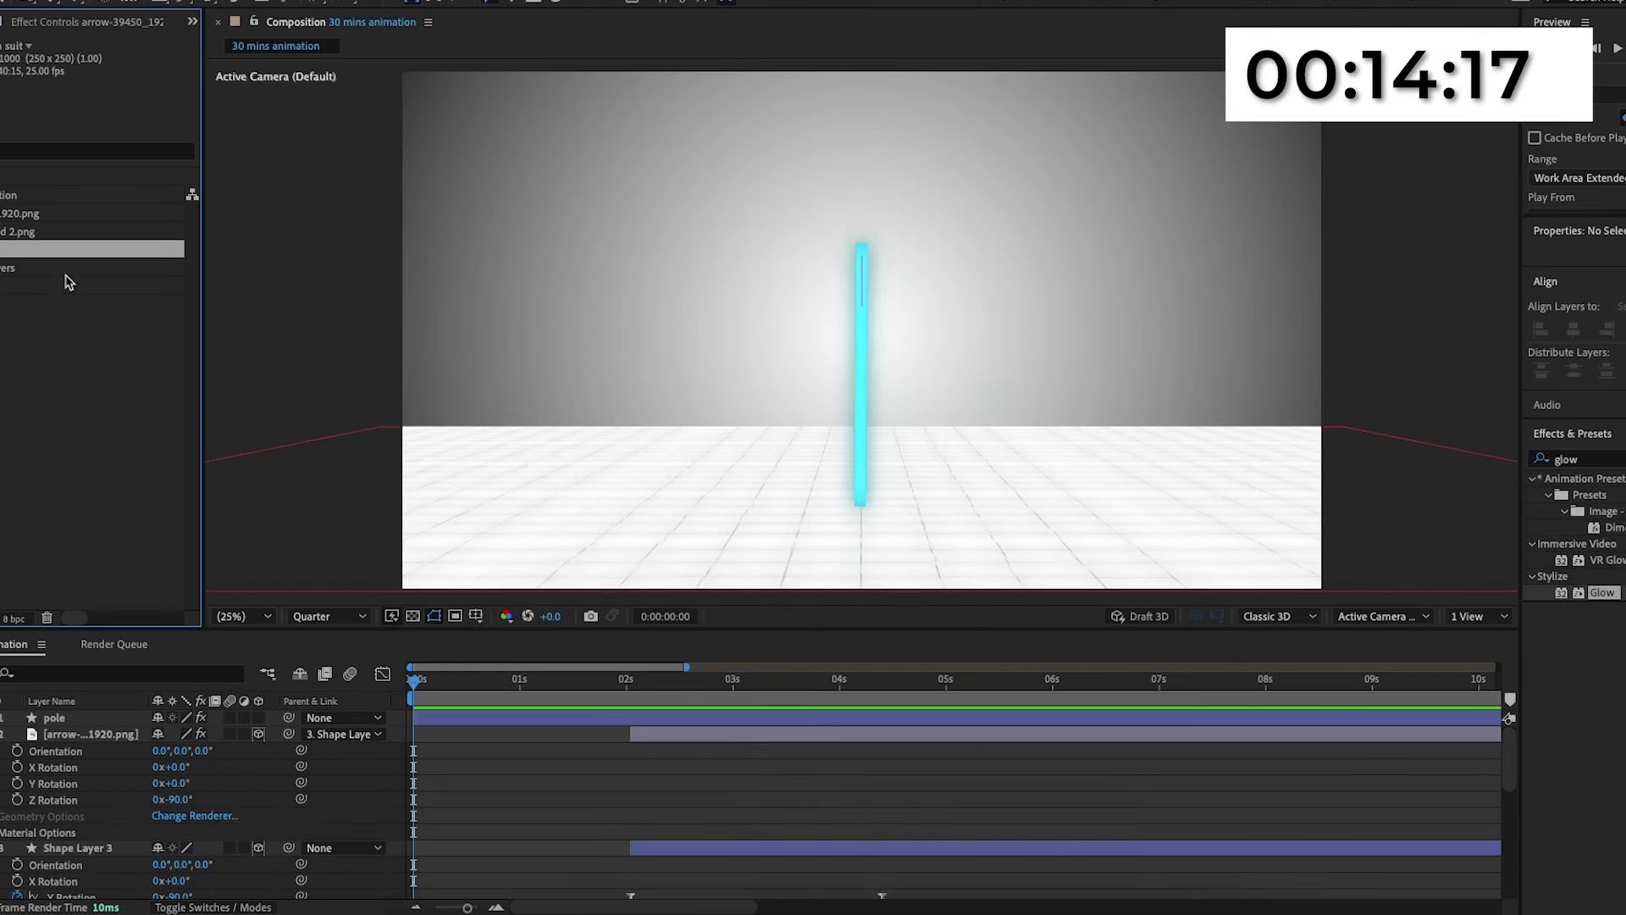
Add the man in suit composition above the pole layer, scale it to 205%, and position the man in front of the pole.
left_click_drag(2, 256, 110, 723)
key("s")
left_click_drag(211, 734, 316, 742)
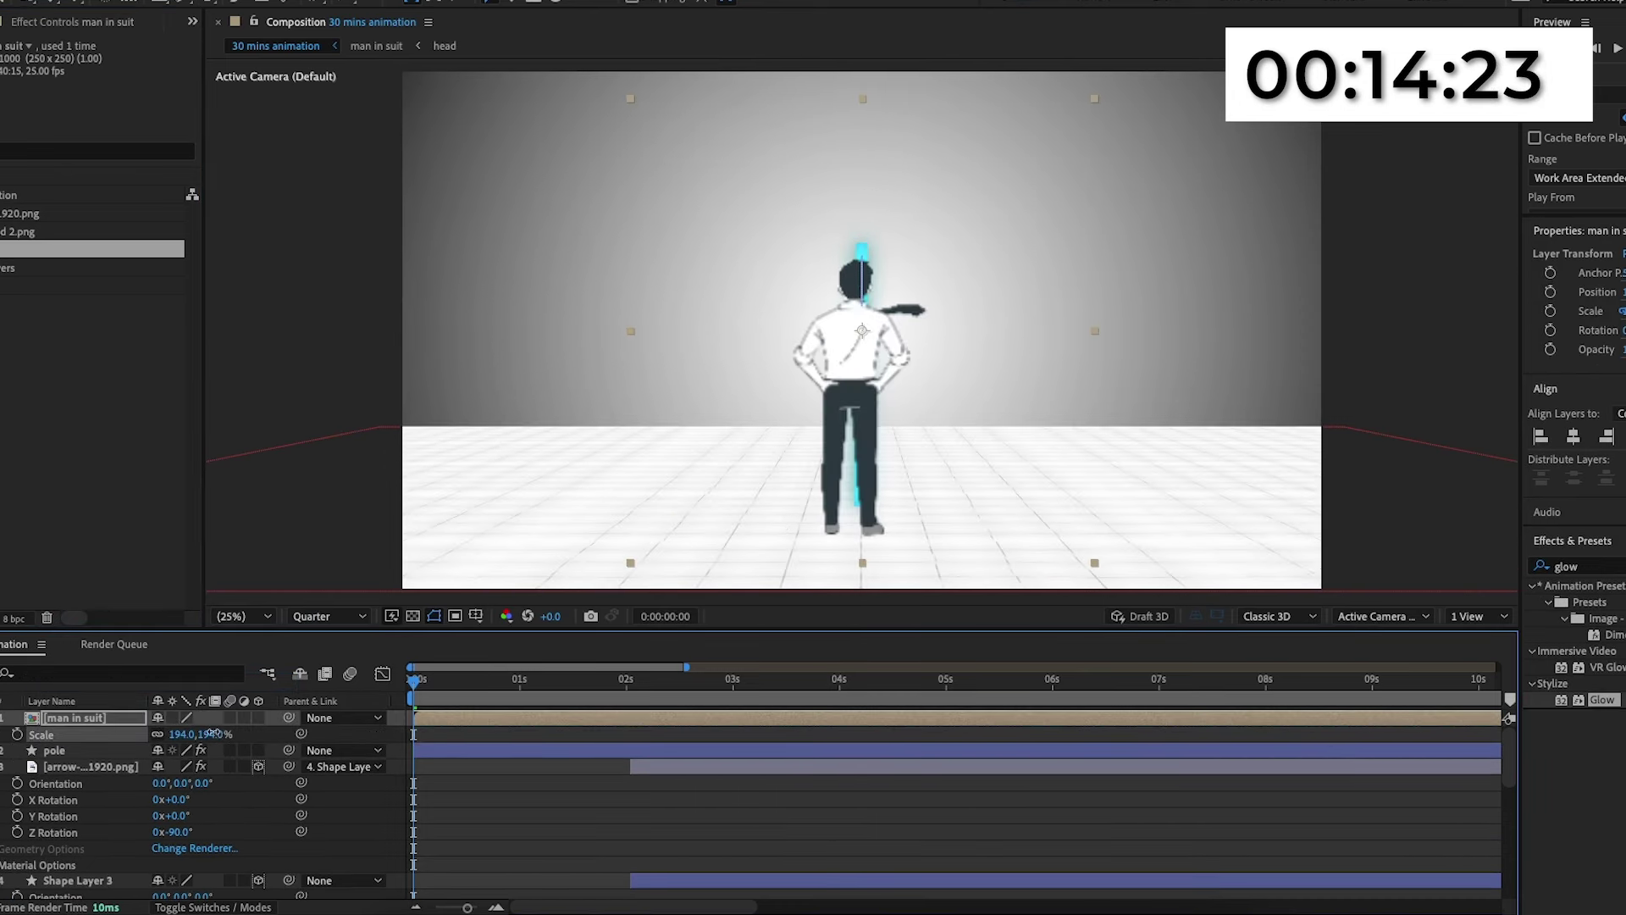
left_click_drag(212, 733, 396, 652)
left_click(852, 449)
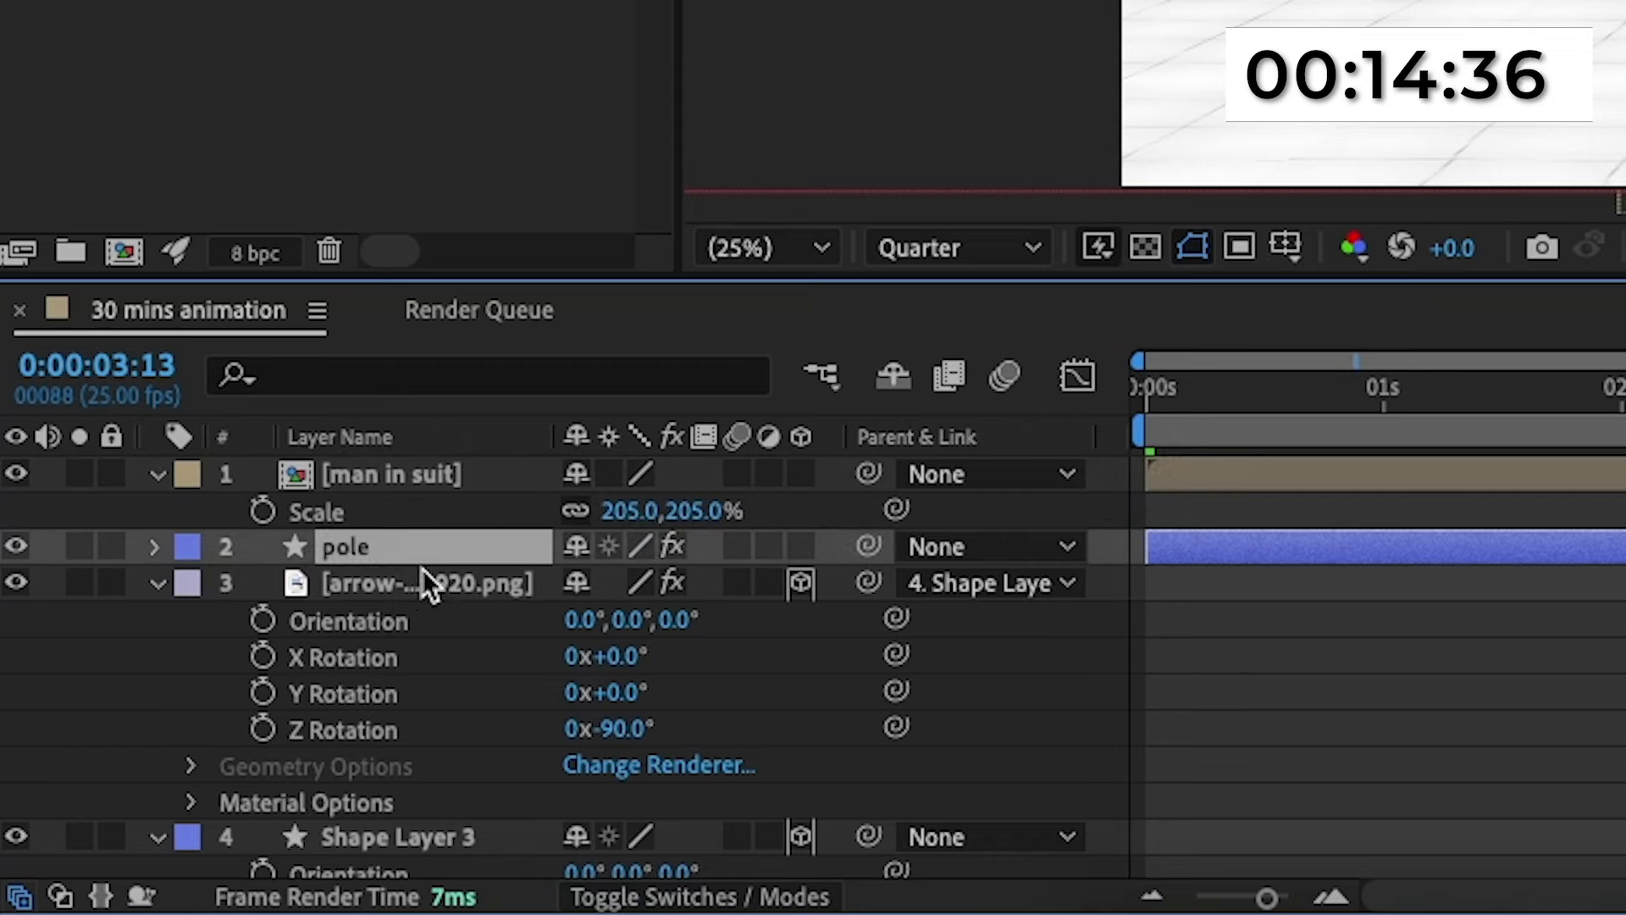
Pre-compose the layers from pole through Shape Layer 2 into a composition named "sign".
scroll(422, 568, "down", 12)
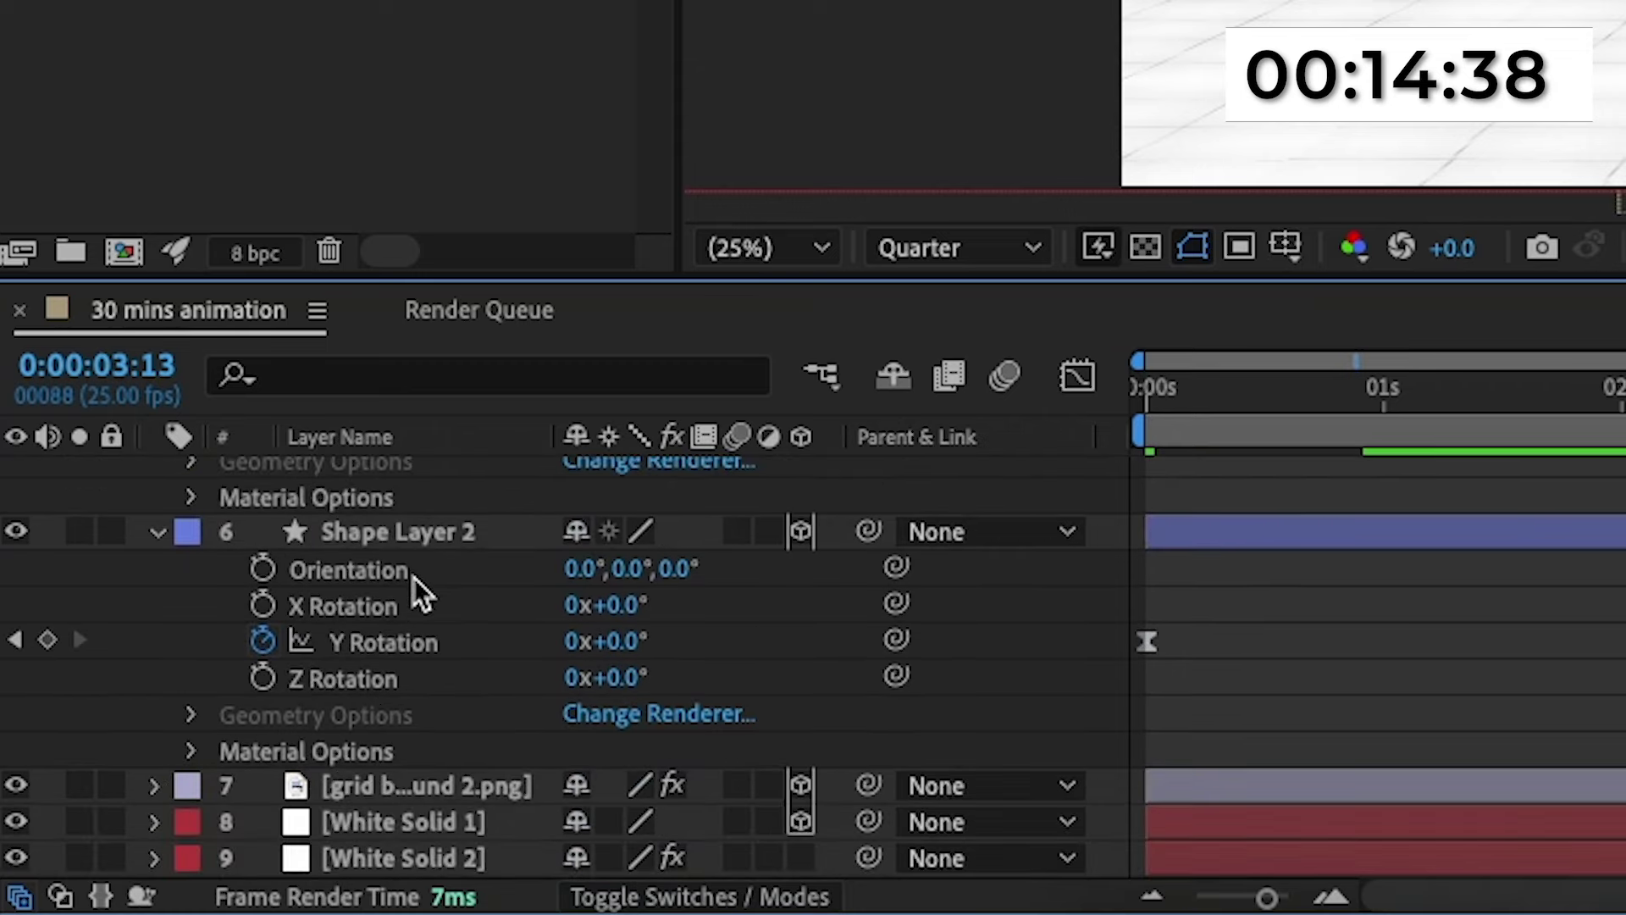
left_click(397, 542)
right_click(422, 533)
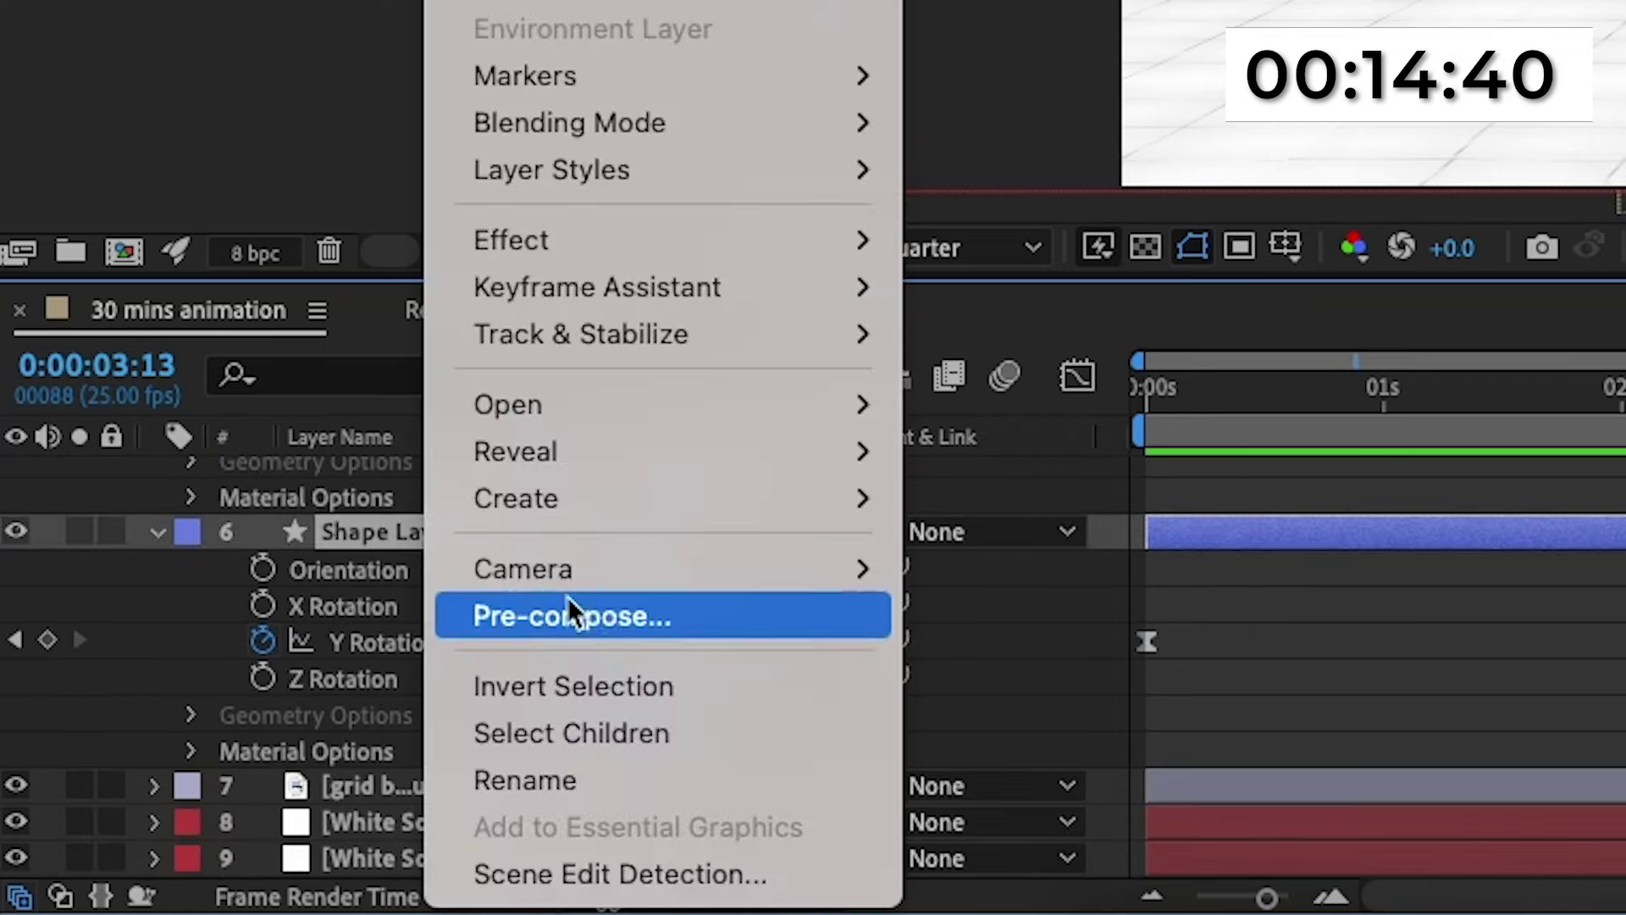
left_click(599, 624)
type("s")
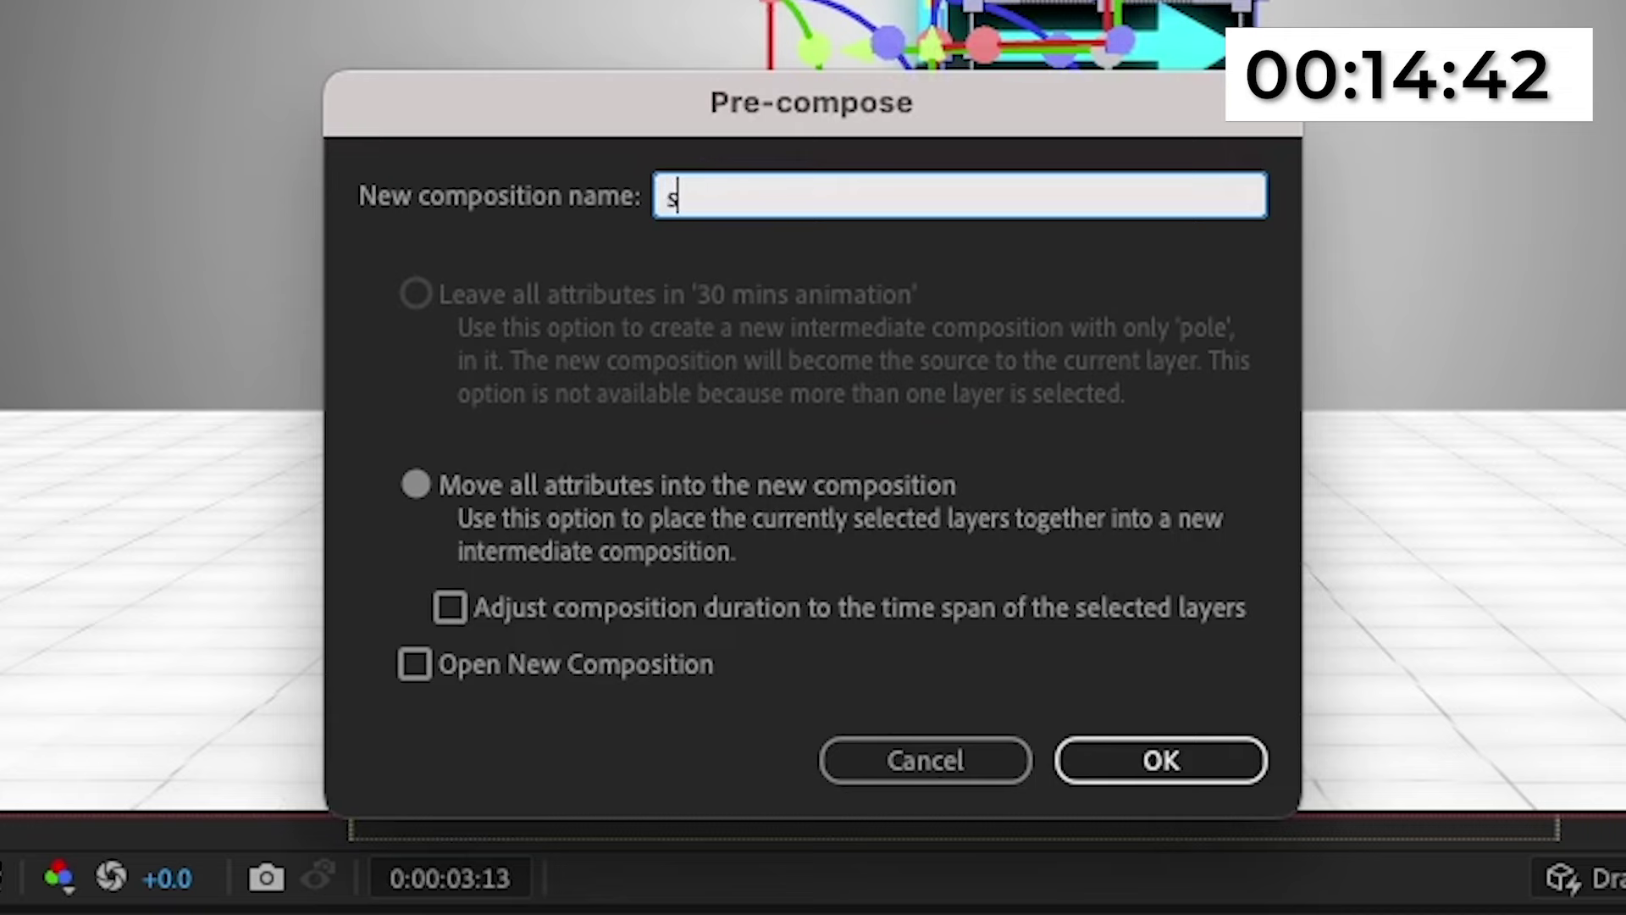
type("ign")
key("Return")
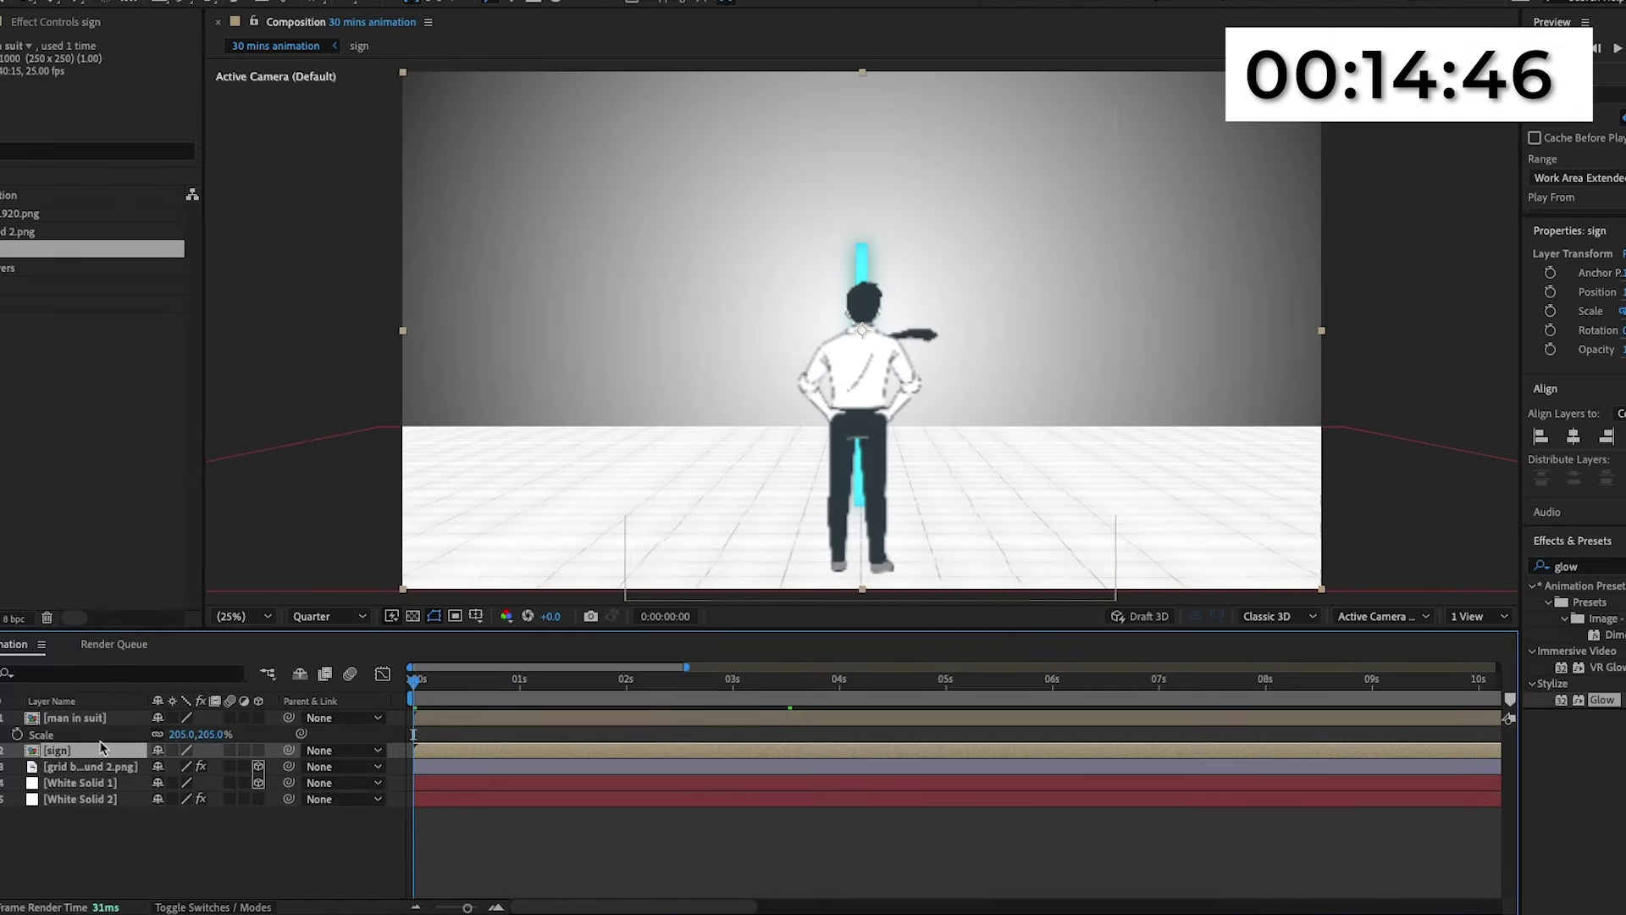
Enlarge the sign composition, raise it to position 1920, 749 behind the man, and scrub through the sign animation.
key("s")
left_click_drag(199, 766, 249, 765)
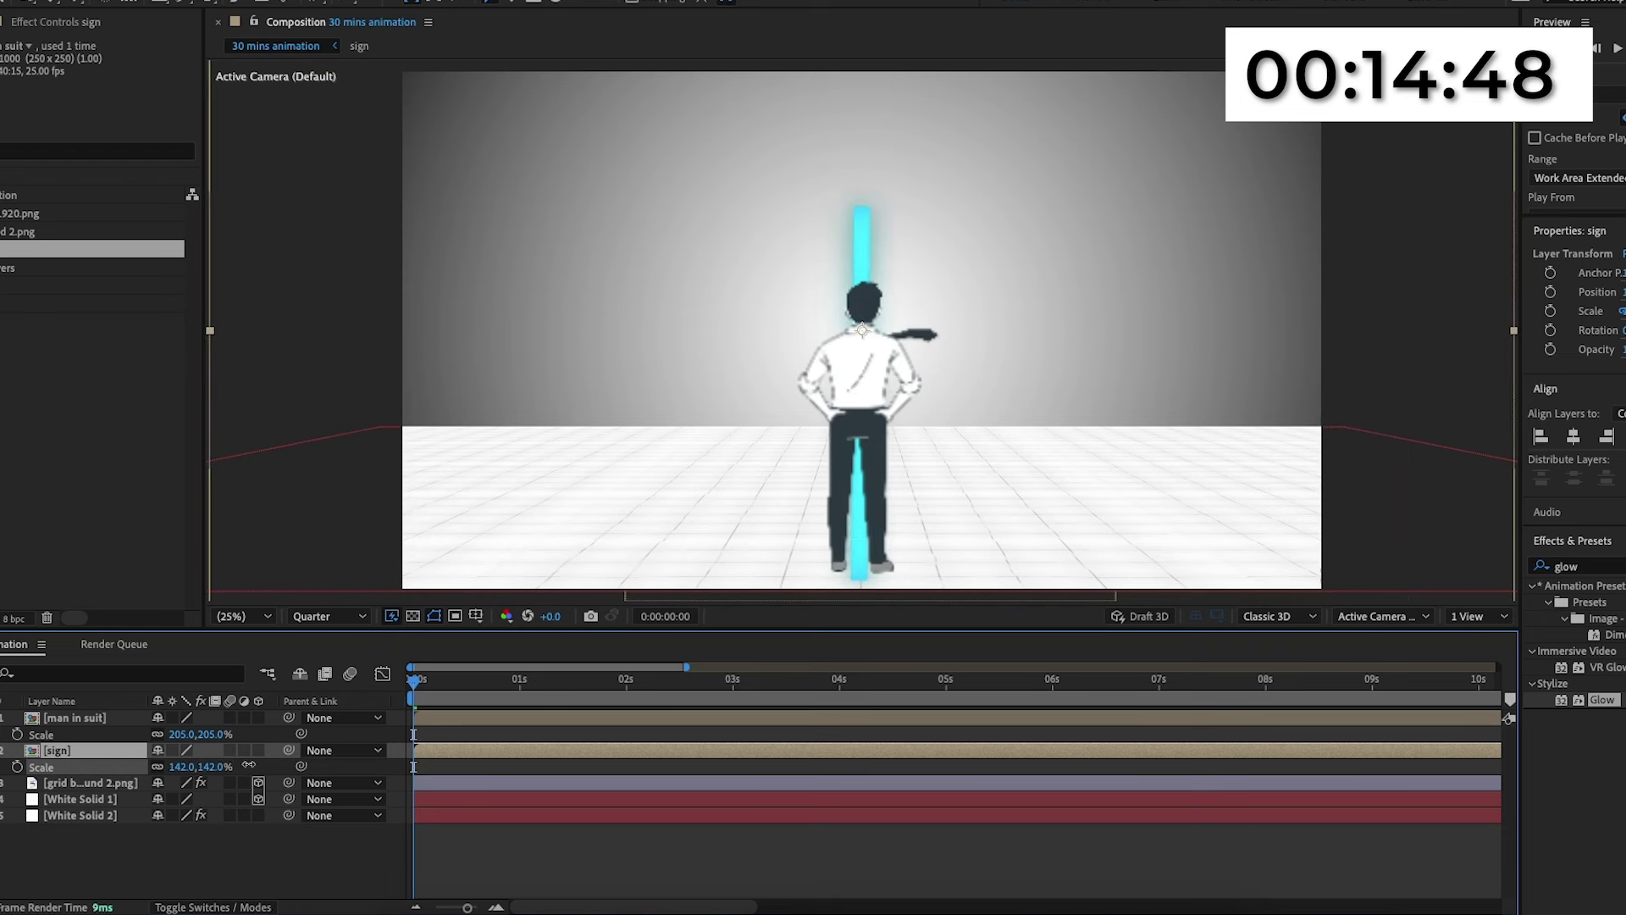
key("p")
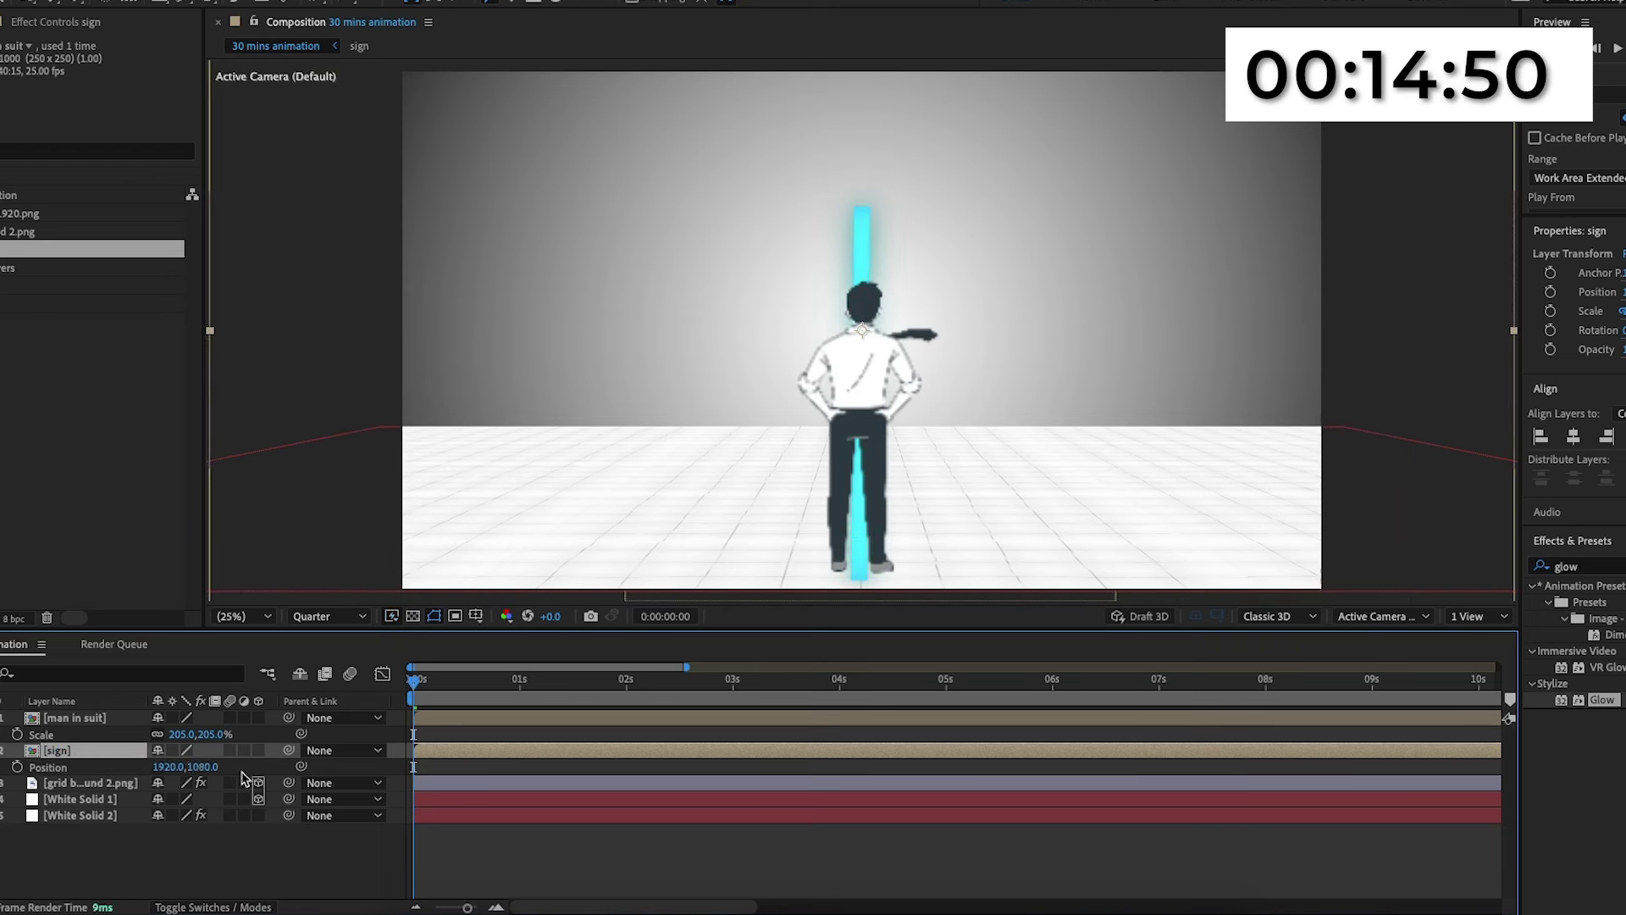
left_click_drag(193, 767, 134, 766)
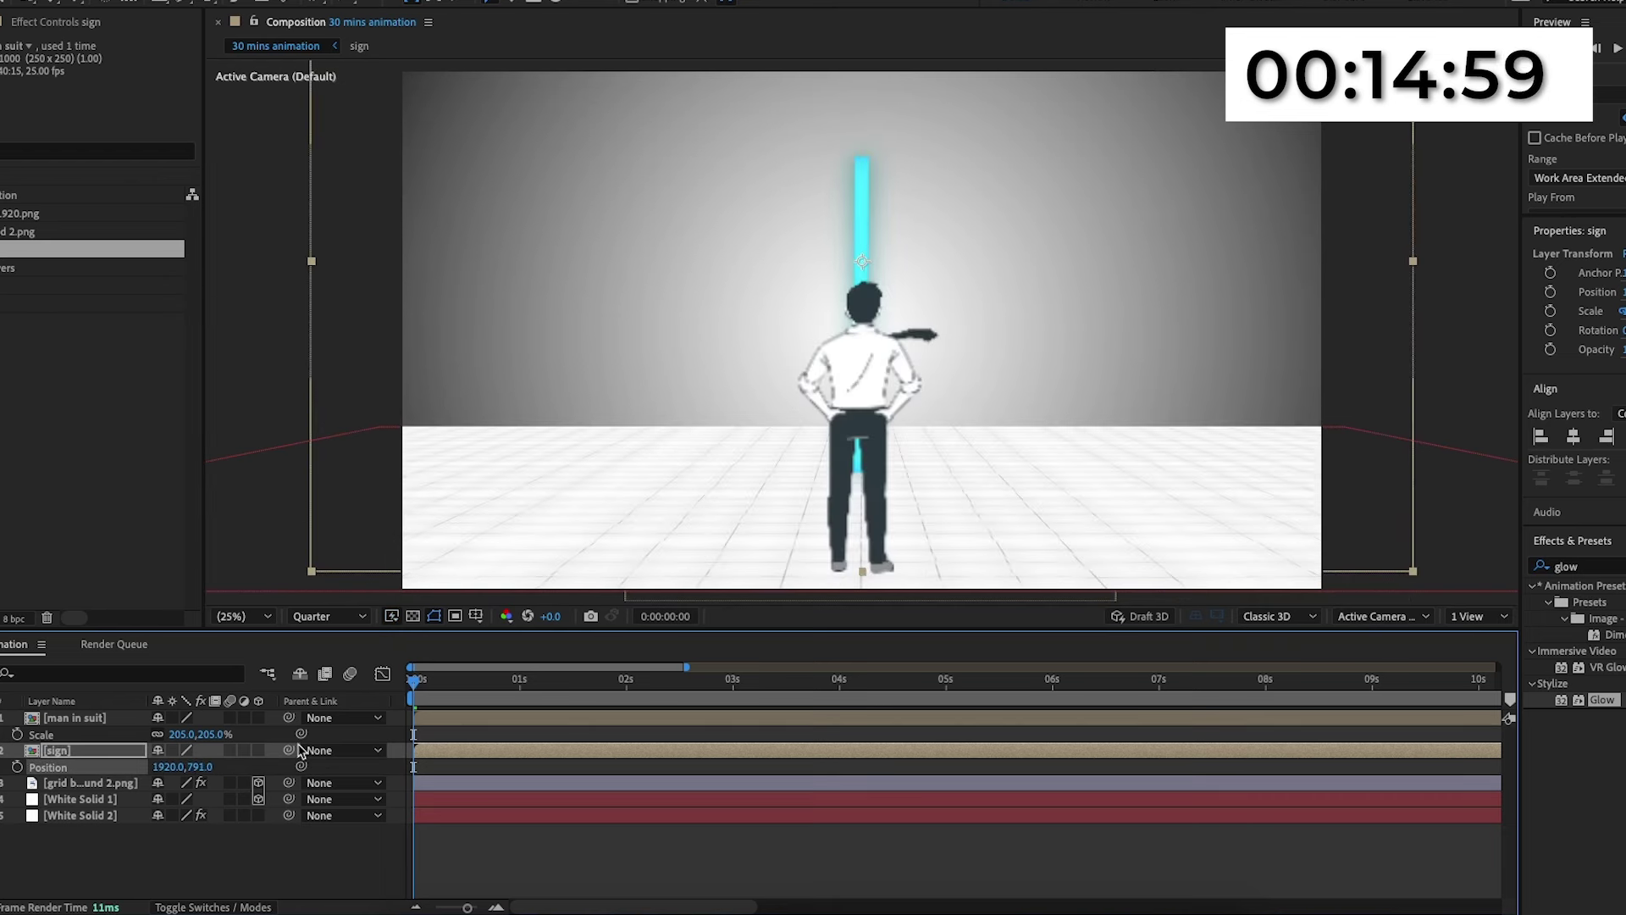
left_click_drag(415, 678, 1140, 701)
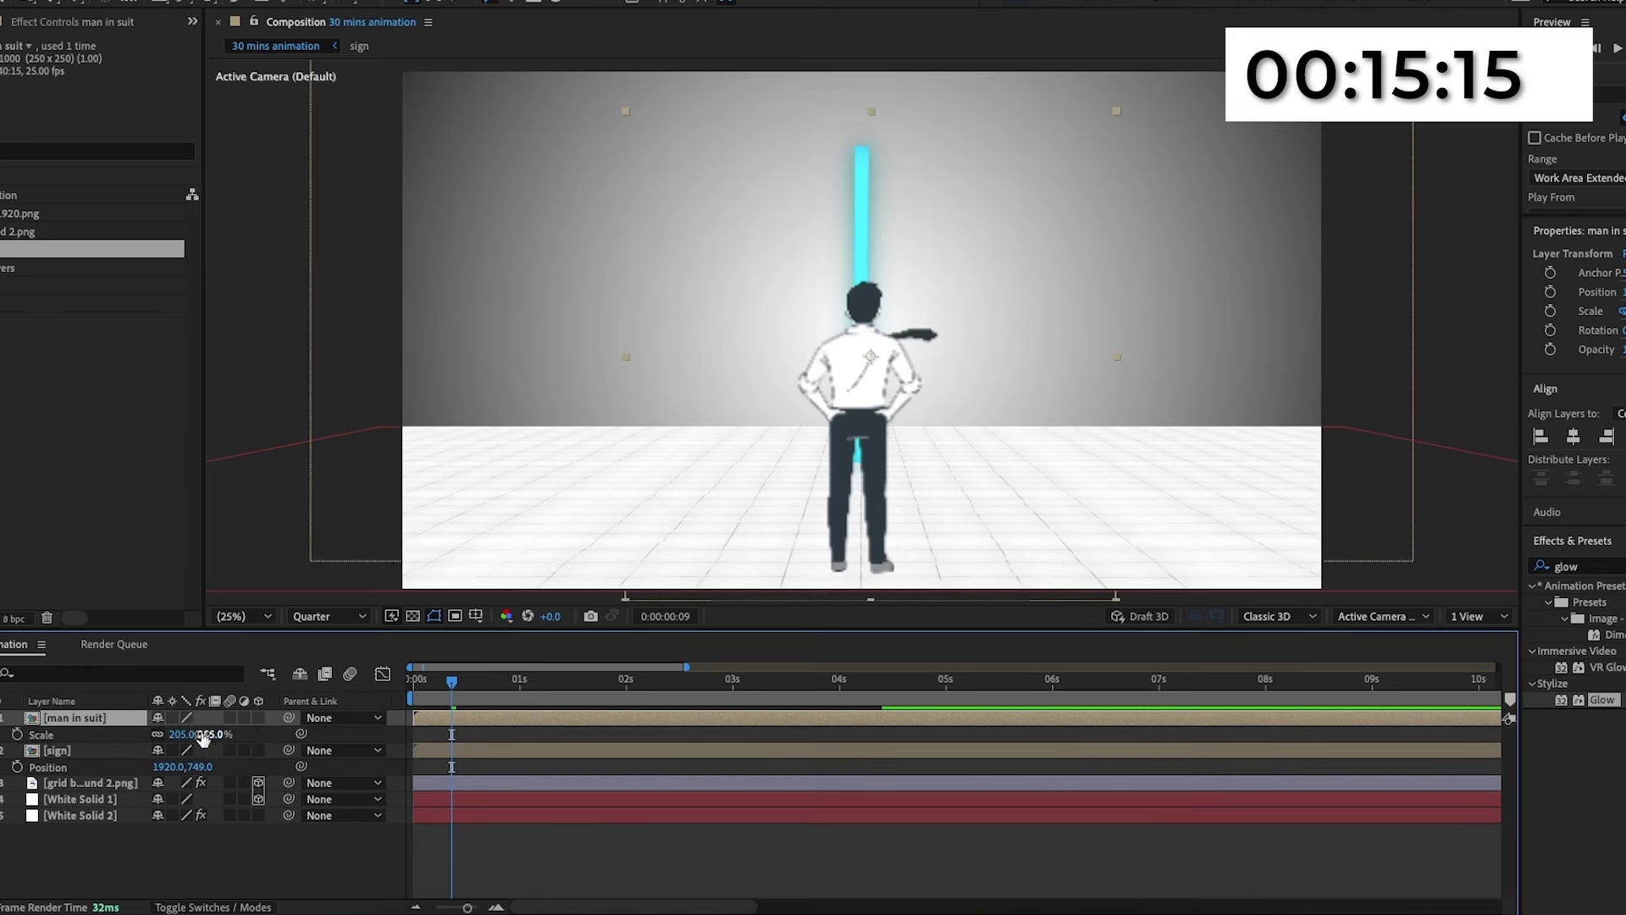
Scale the man in suit layer to 214% and move the man slightly lower in the frame.
left_click_drag(203, 736, 212, 736)
left_click_drag(865, 500, 864, 510)
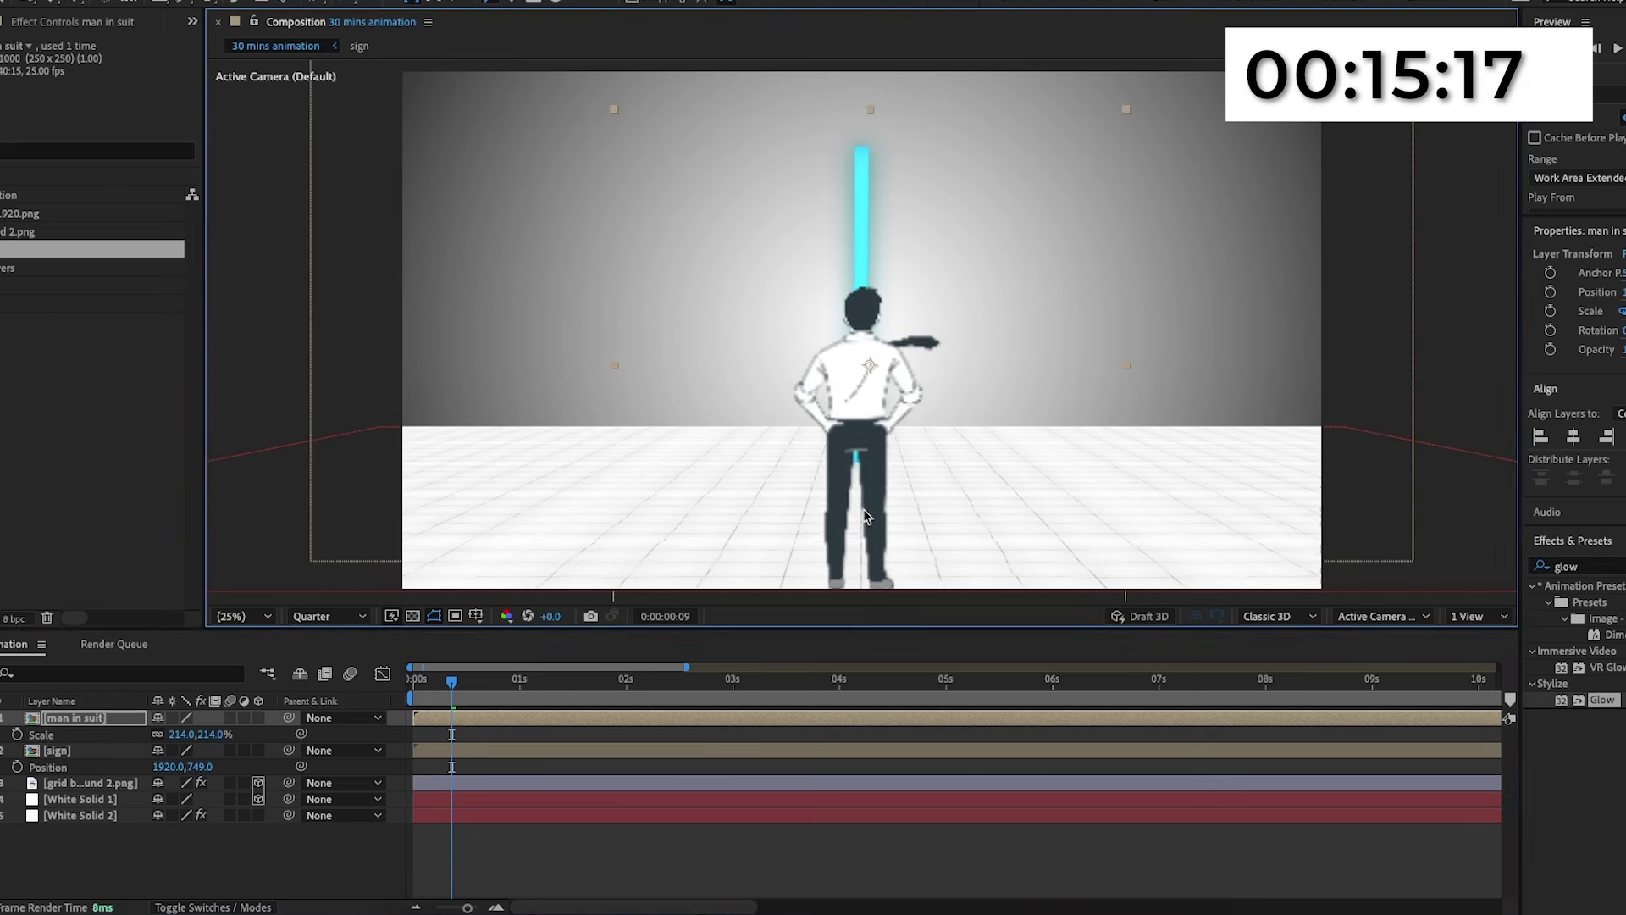
Open the man in suit composition, activate the Puppet Pin tool, and set the preview resolution to Full.
left_click(260, 337)
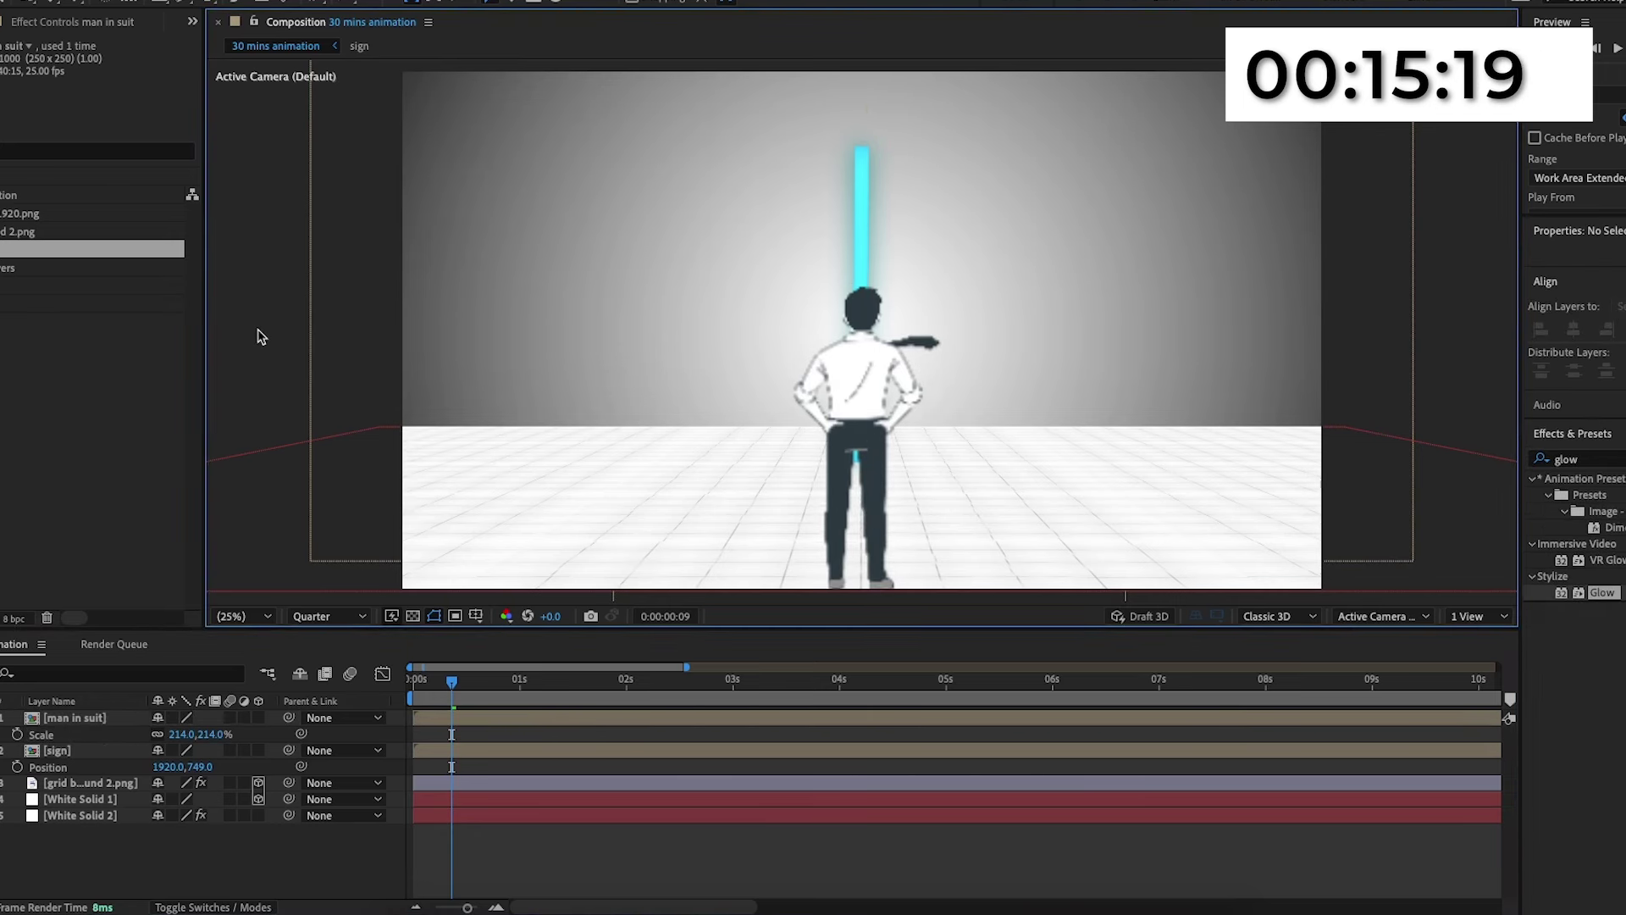
double_click(76, 718)
left_click(496, 441)
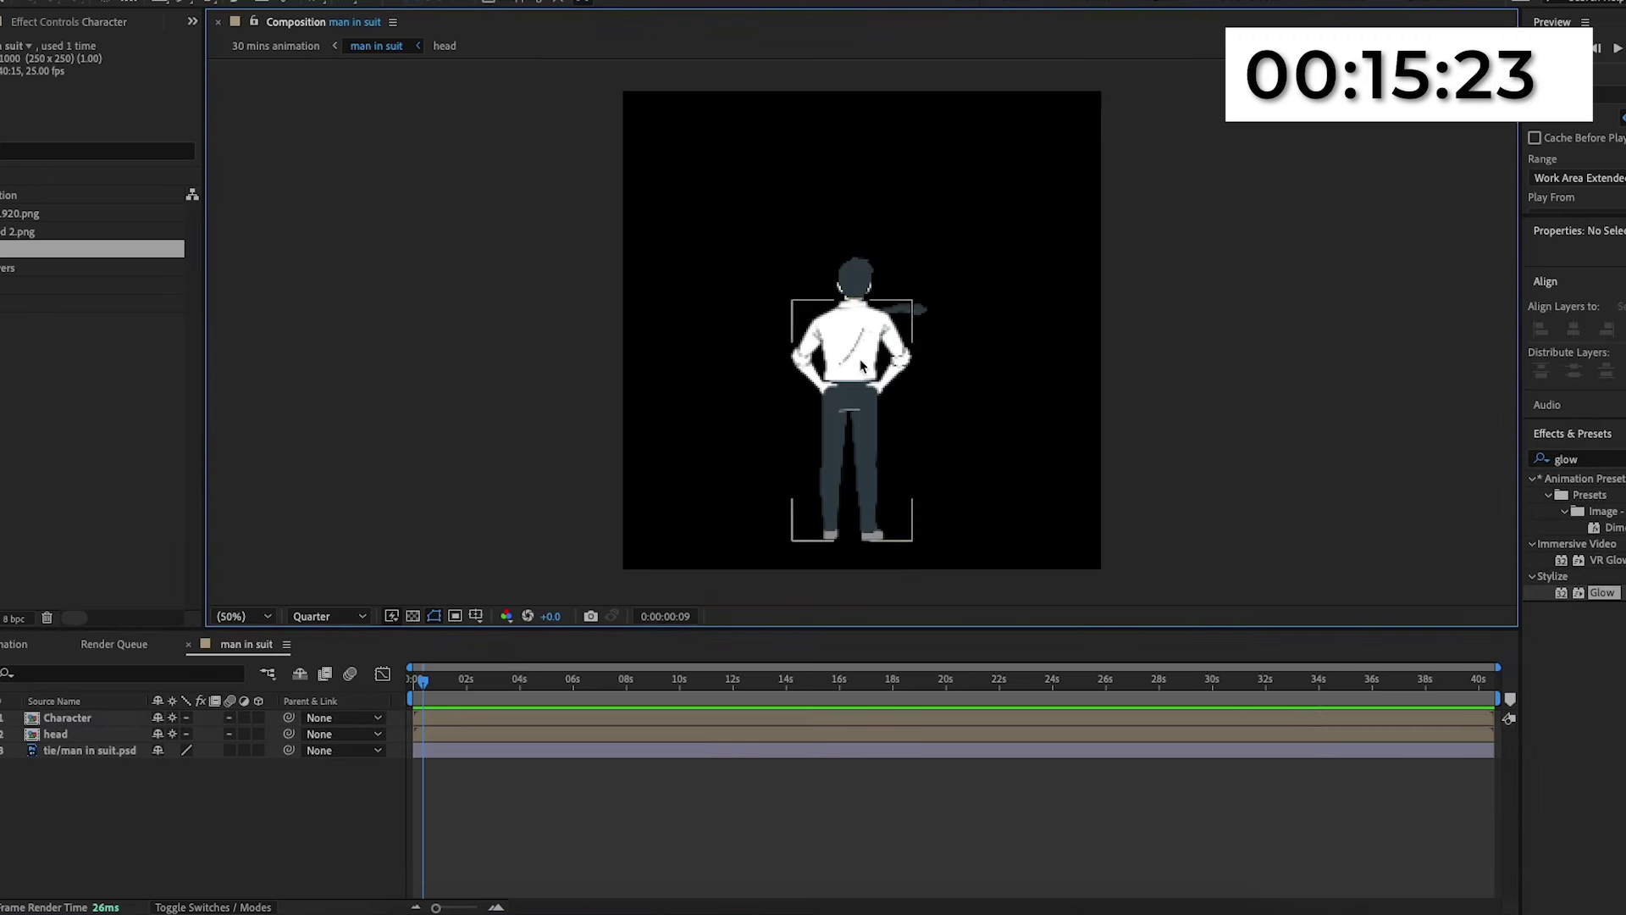
scroll(860, 363, "up", 1)
left_click(346, 3)
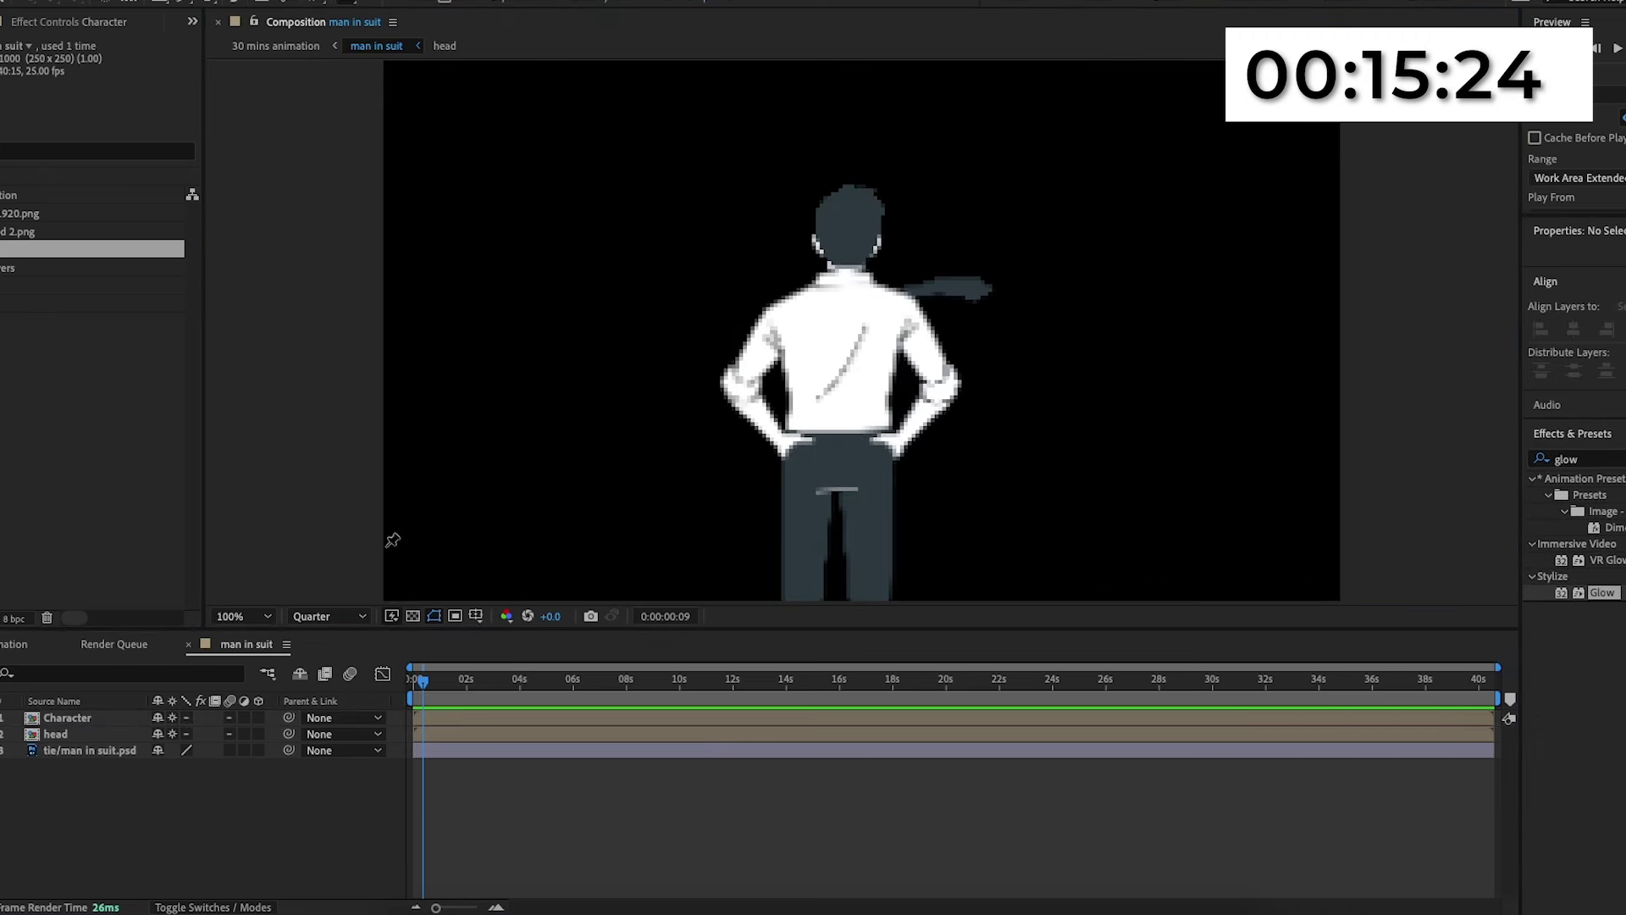
left_click(329, 616)
left_click(313, 652)
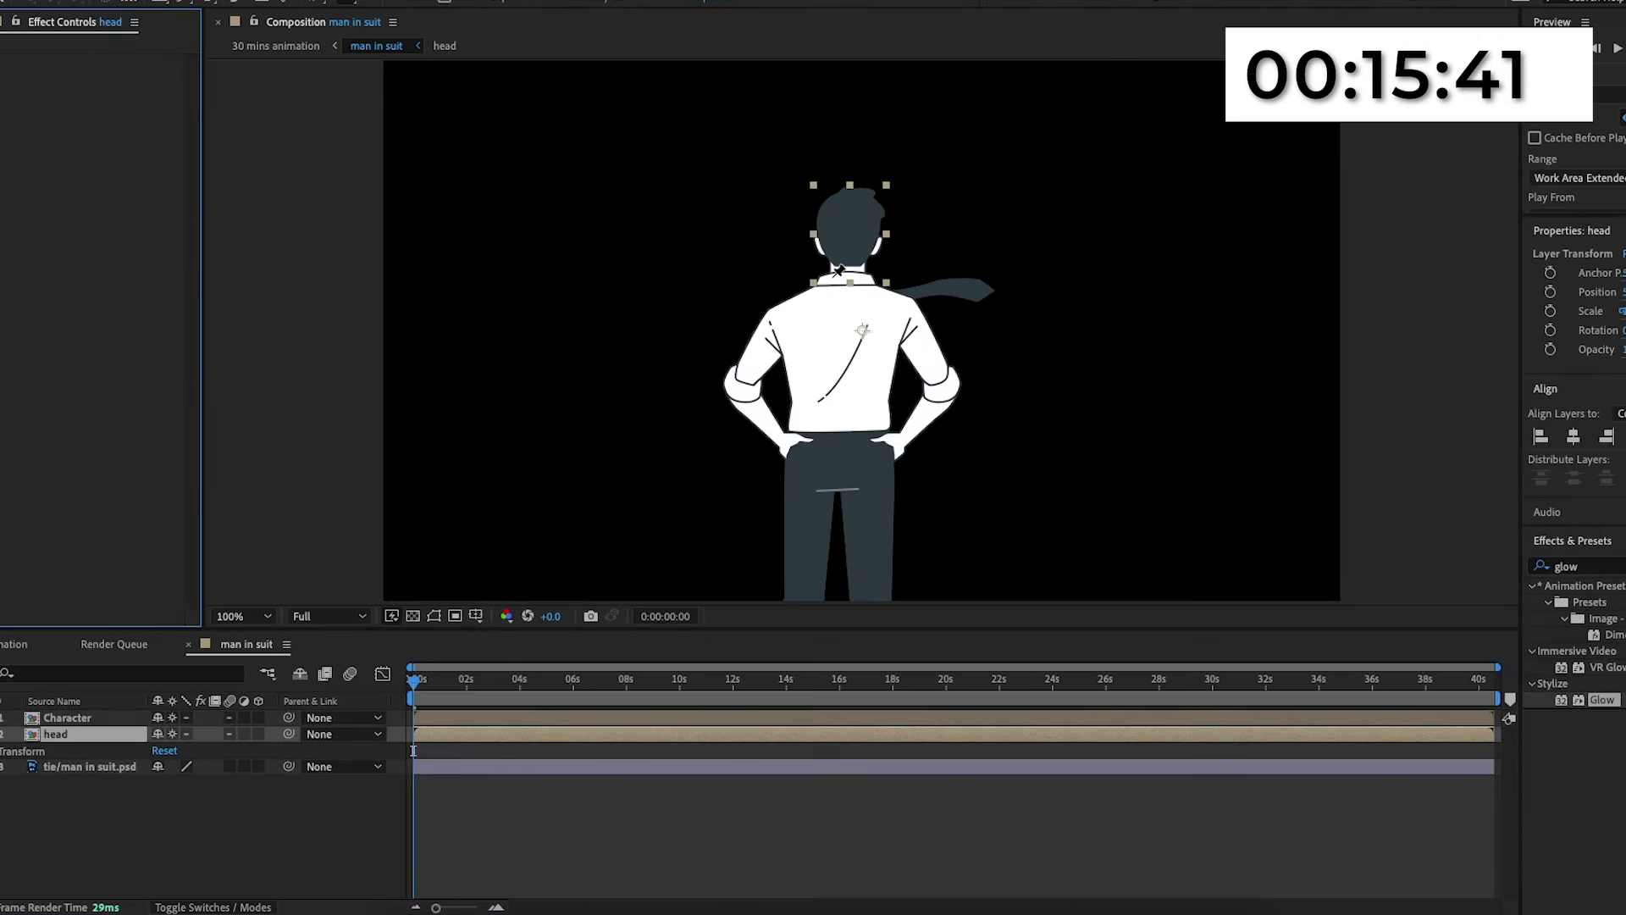
Add three puppet pins to the head layer, two at the neck and one in the middle of the head.
left_click(836, 276)
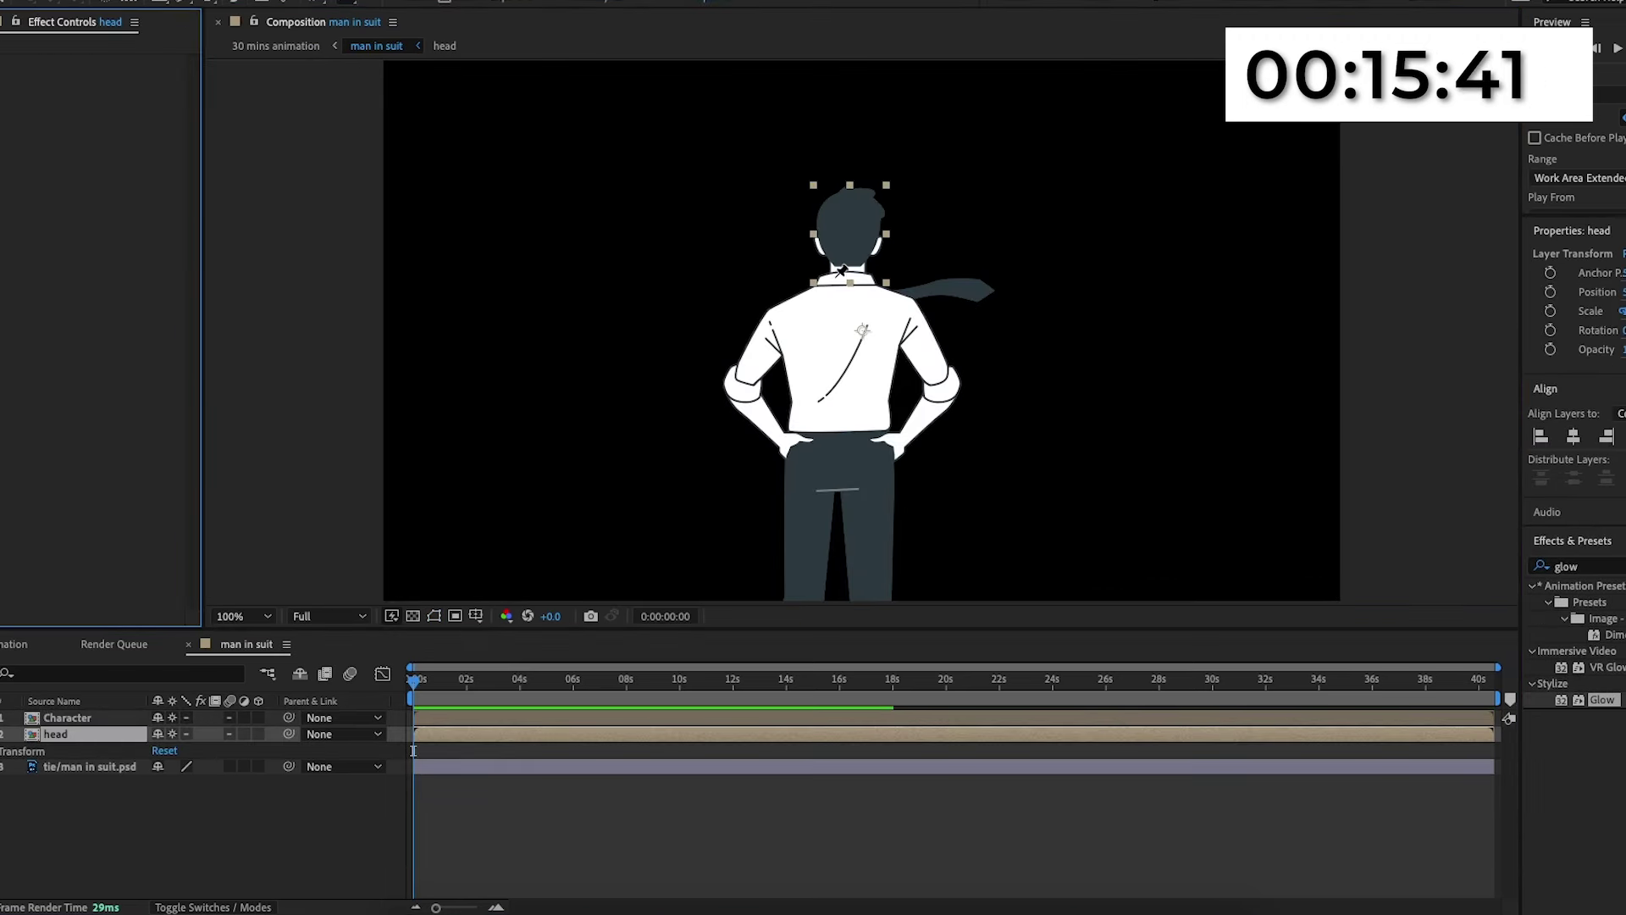
left_click(858, 276)
left_click(848, 218)
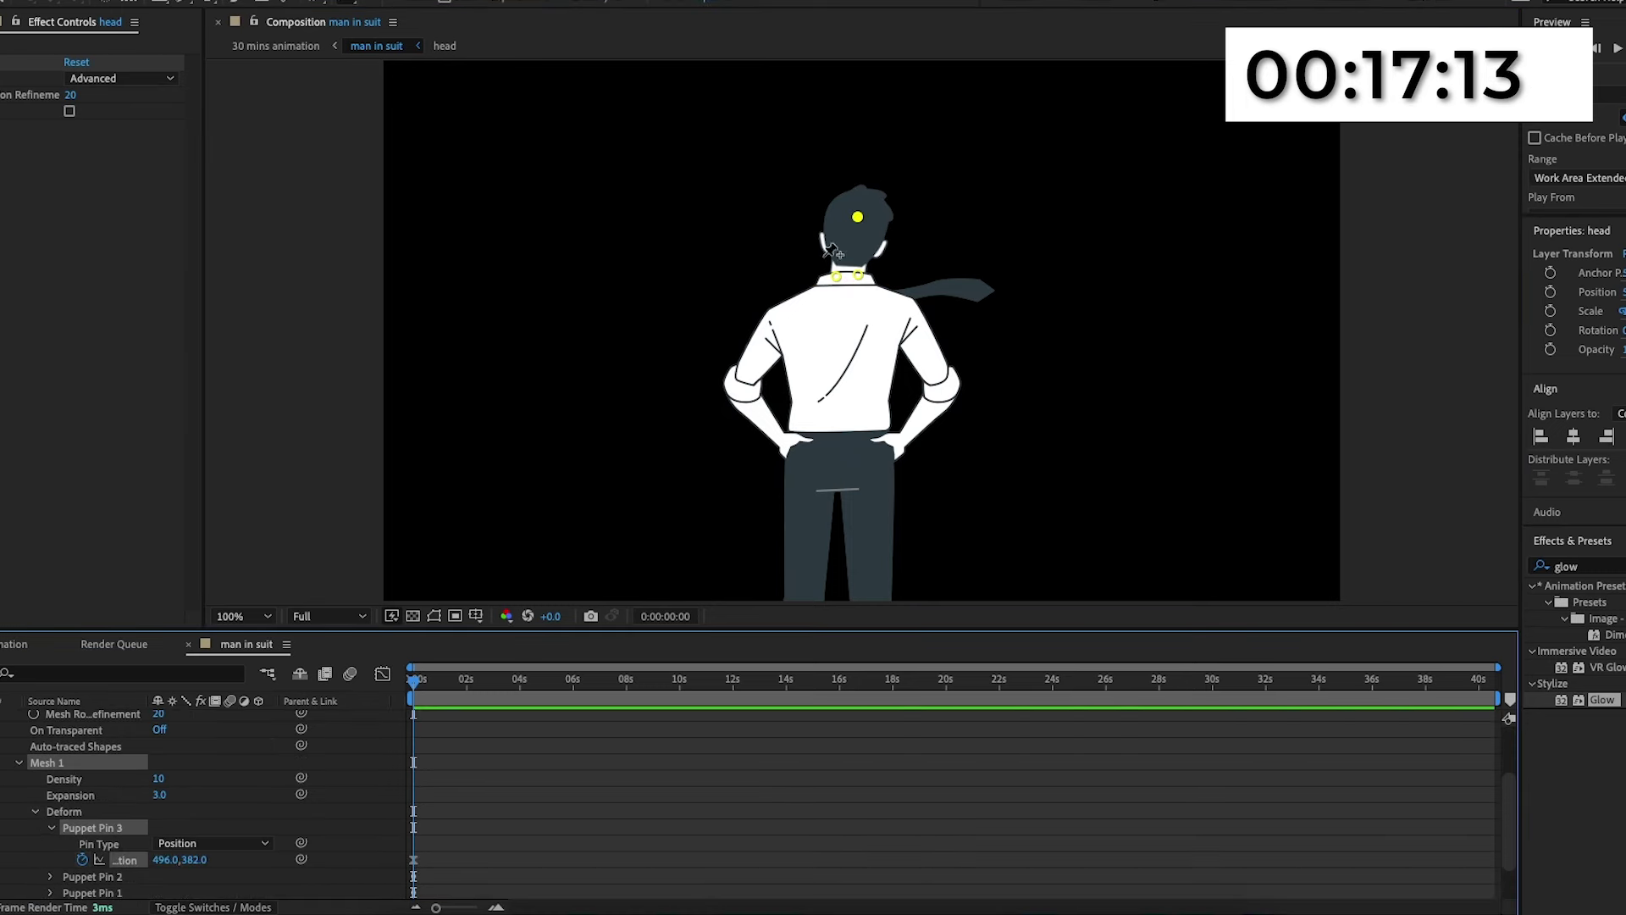
Animate the head's puppet pin from position 477, 381 at 0 seconds to 496, 380 at 2 seconds so the head tilts sideways.
left_click_drag(857, 217, 844, 219)
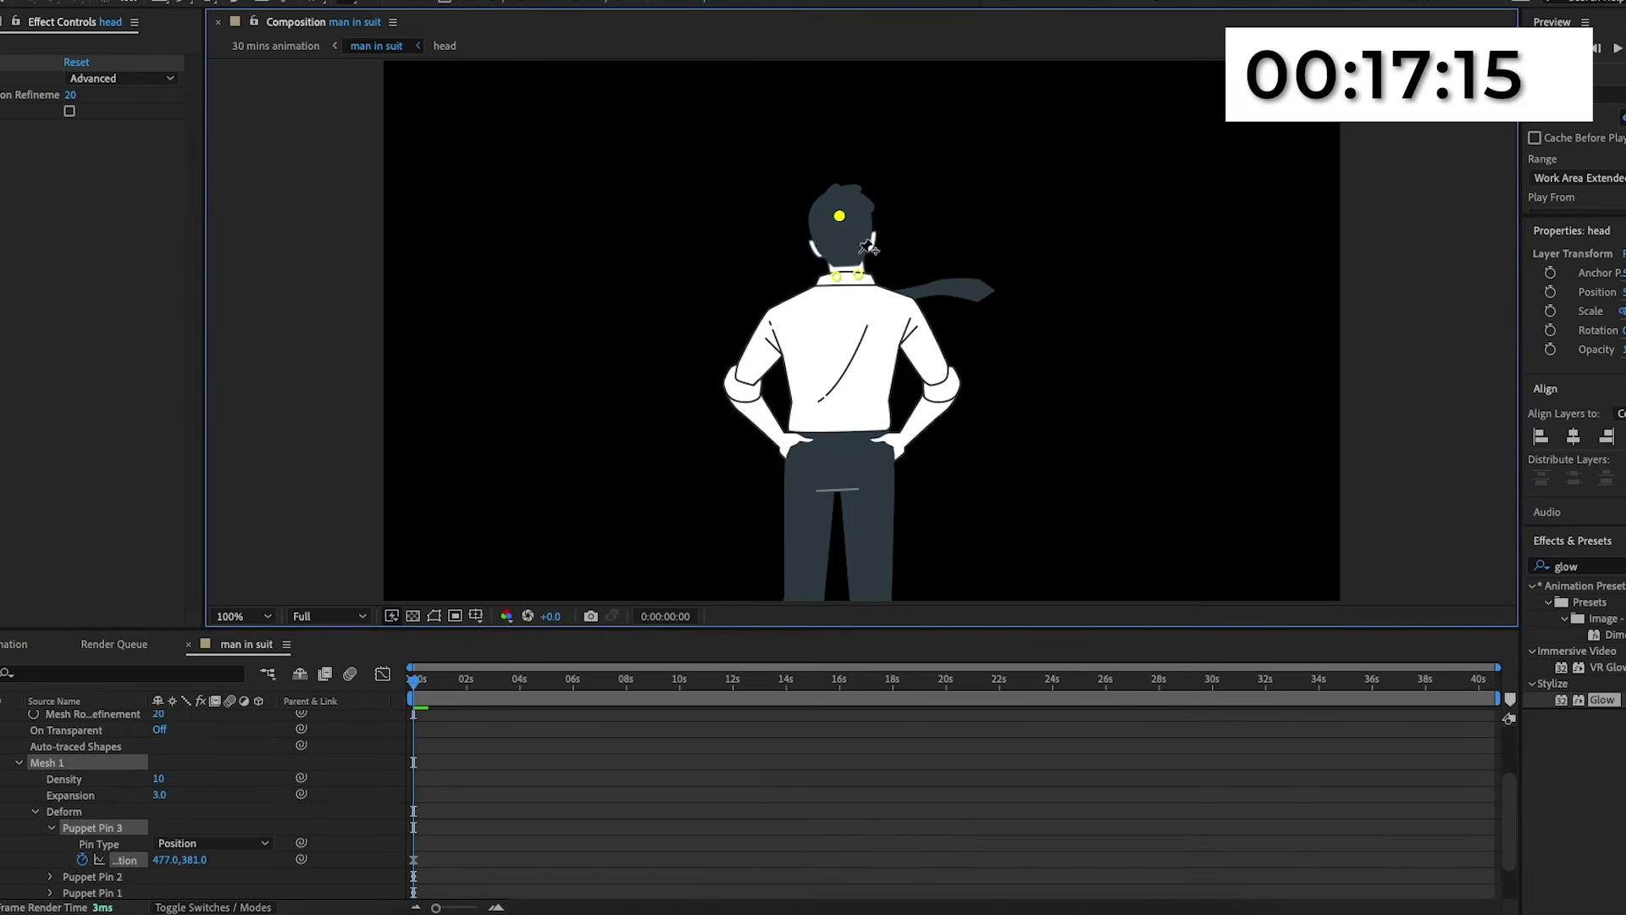
key("space")
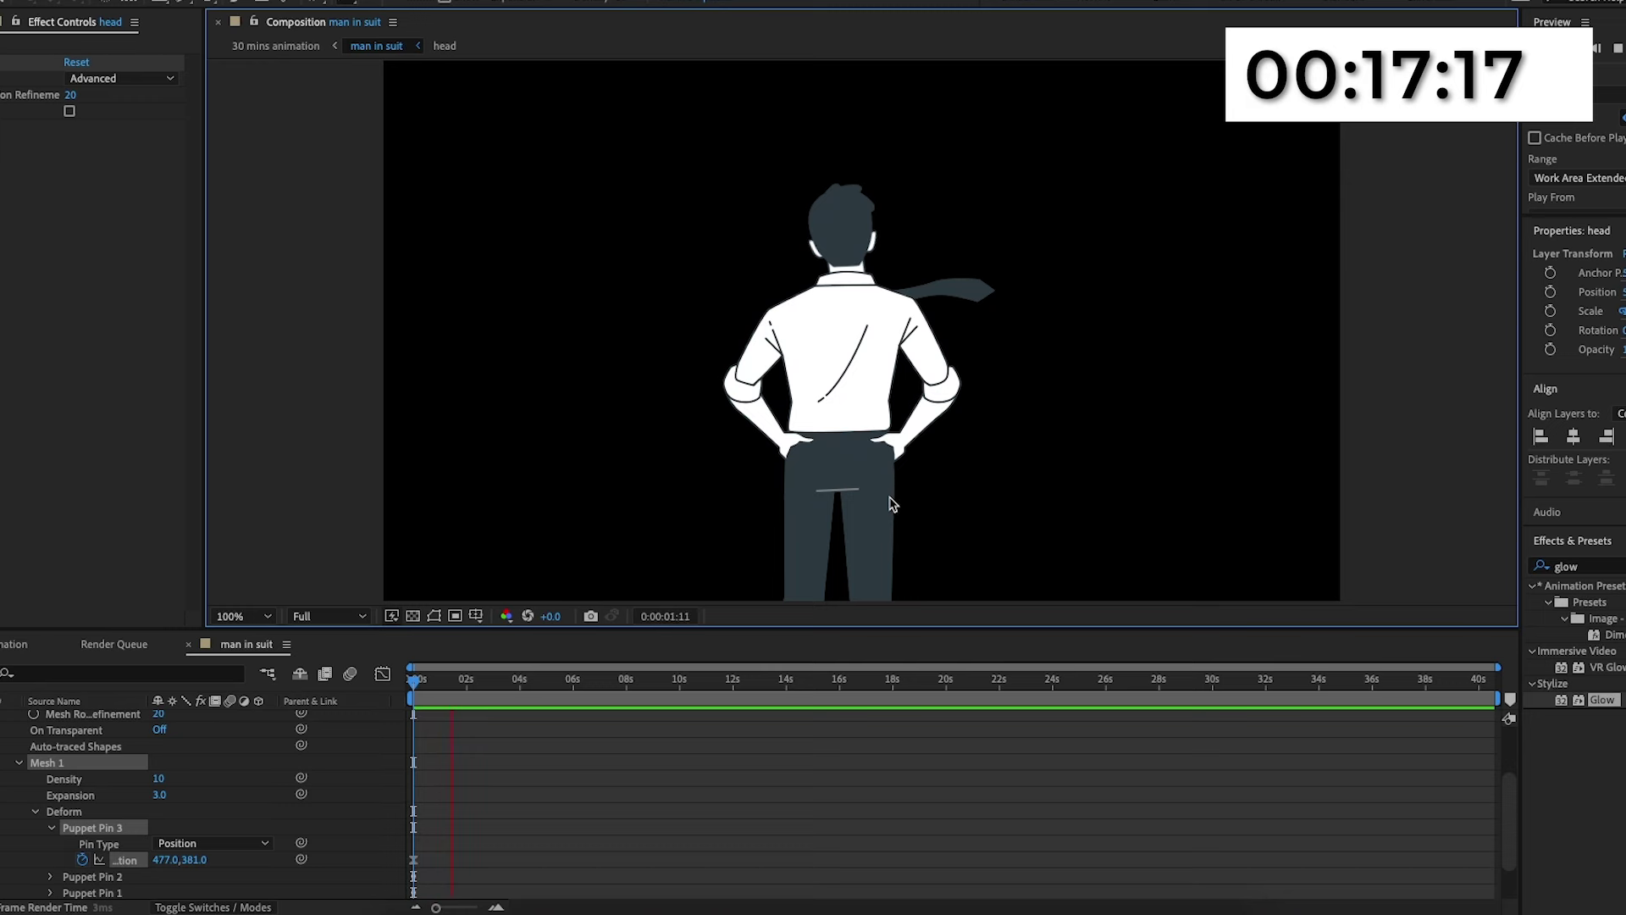
key("space")
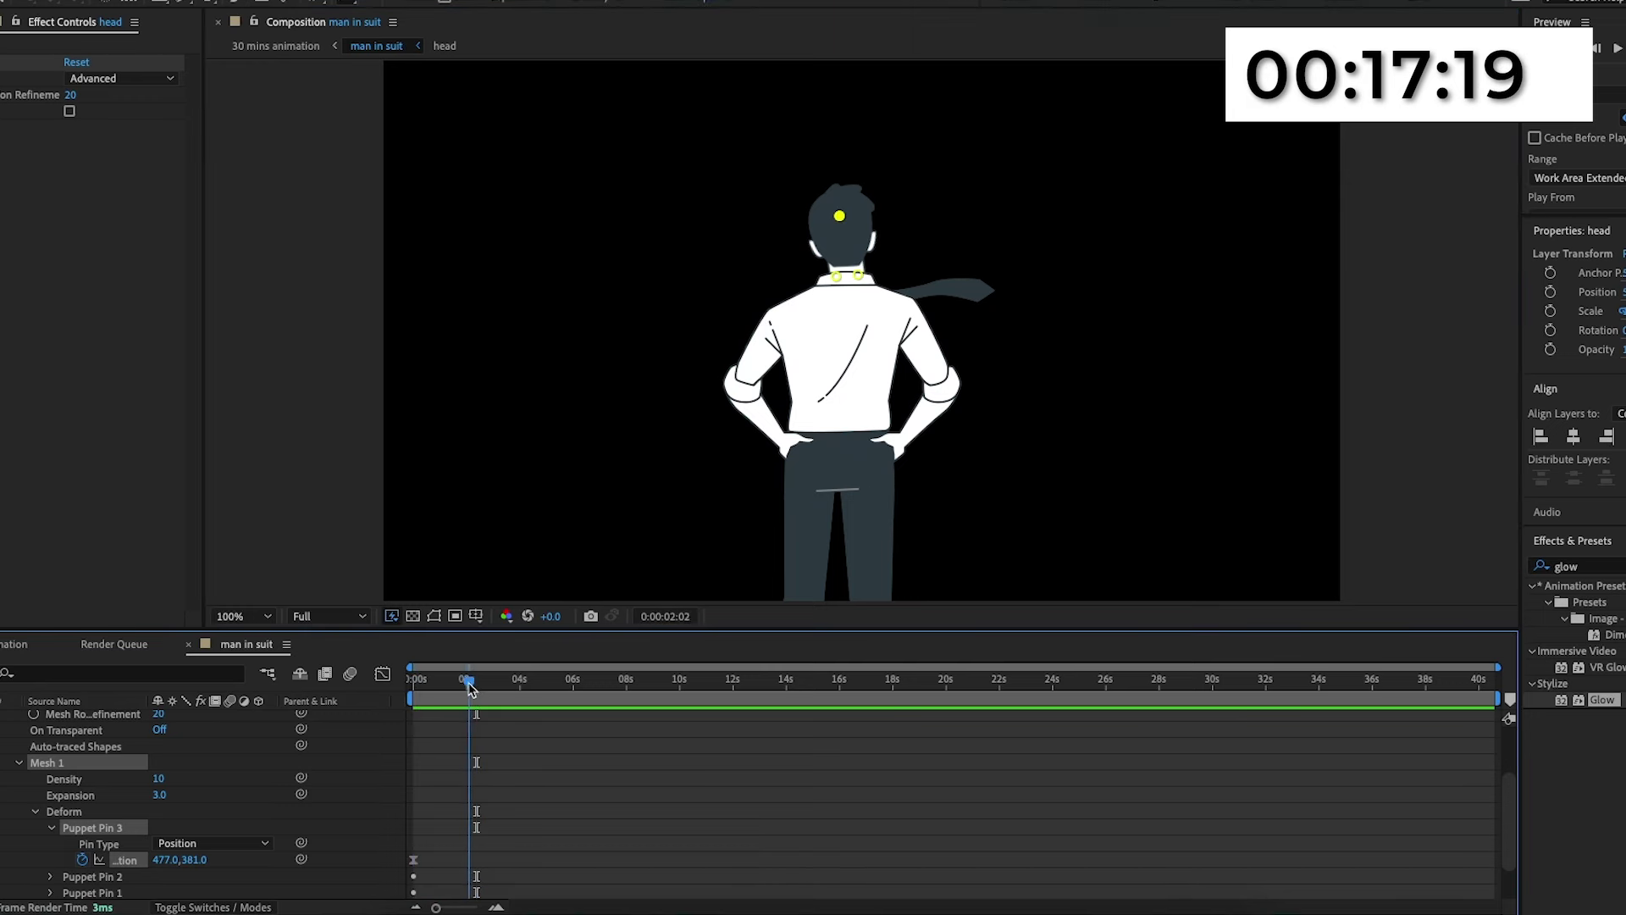
left_click(467, 681)
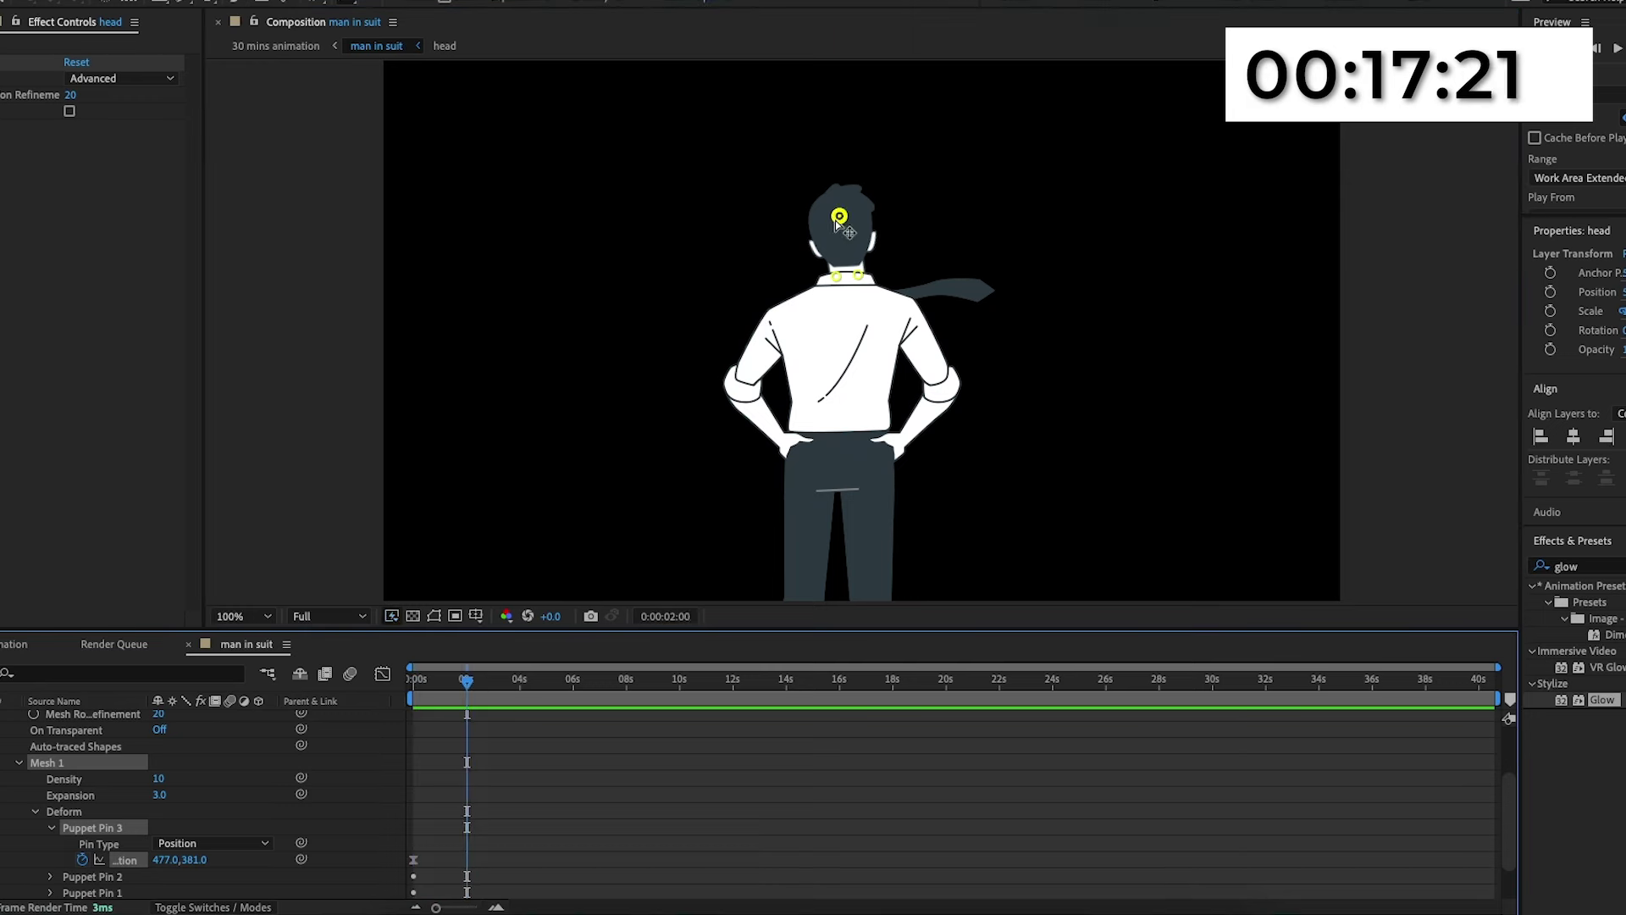
left_click_drag(837, 219, 857, 219)
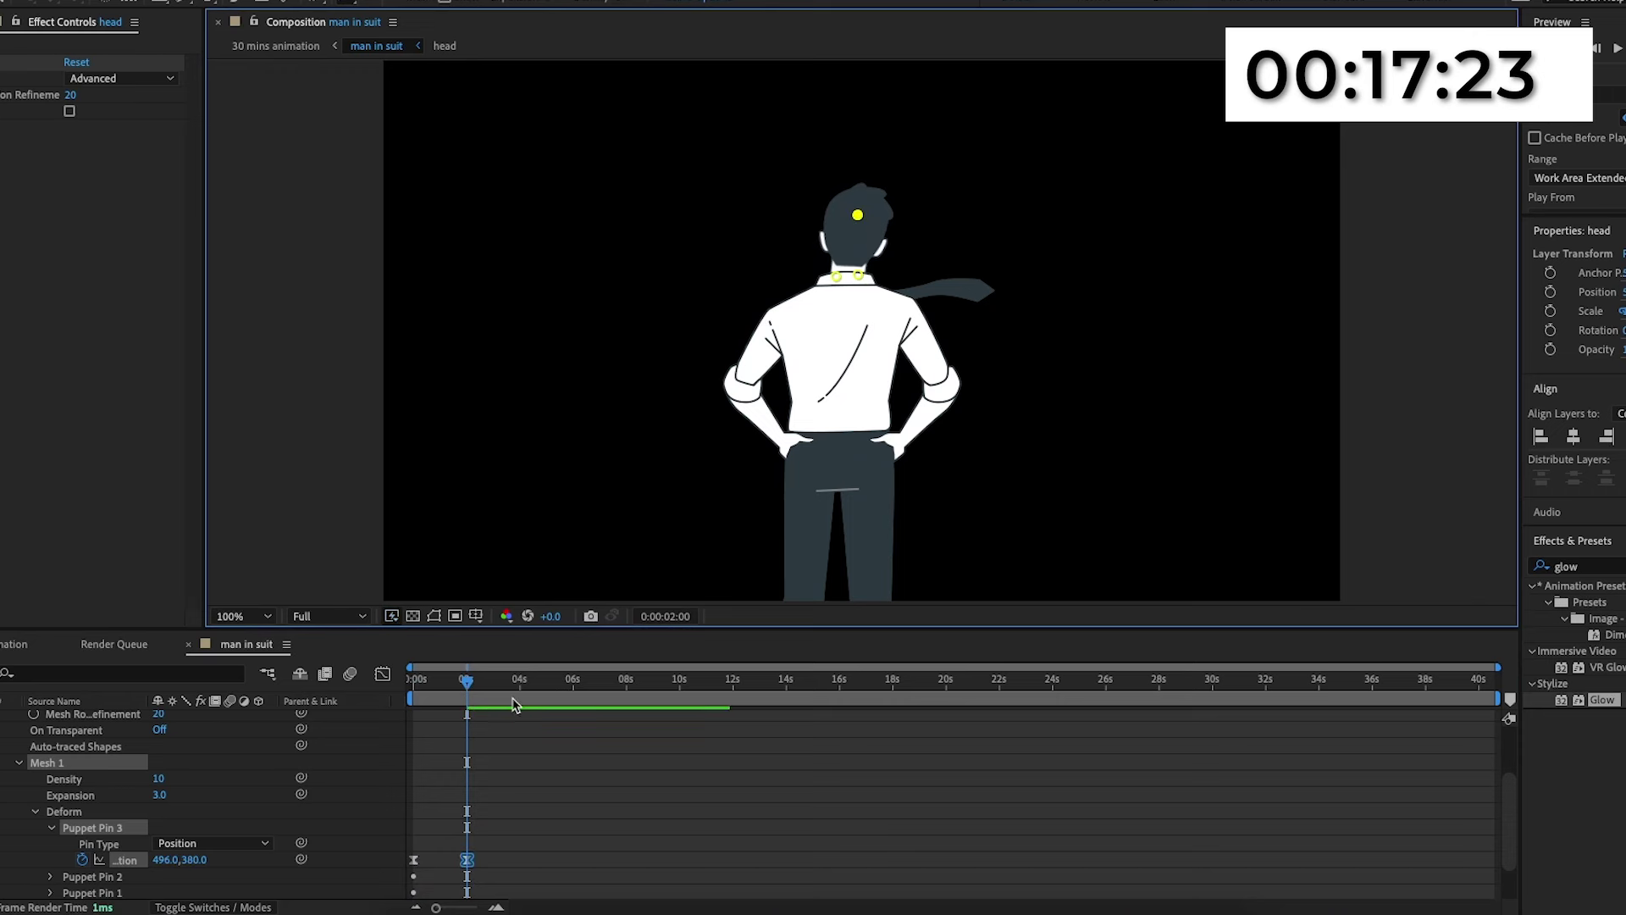
Duplicate the head pin's position keyframes so the tilting motion repeats from the 4-second mark.
left_click_drag(471, 690, 527, 696)
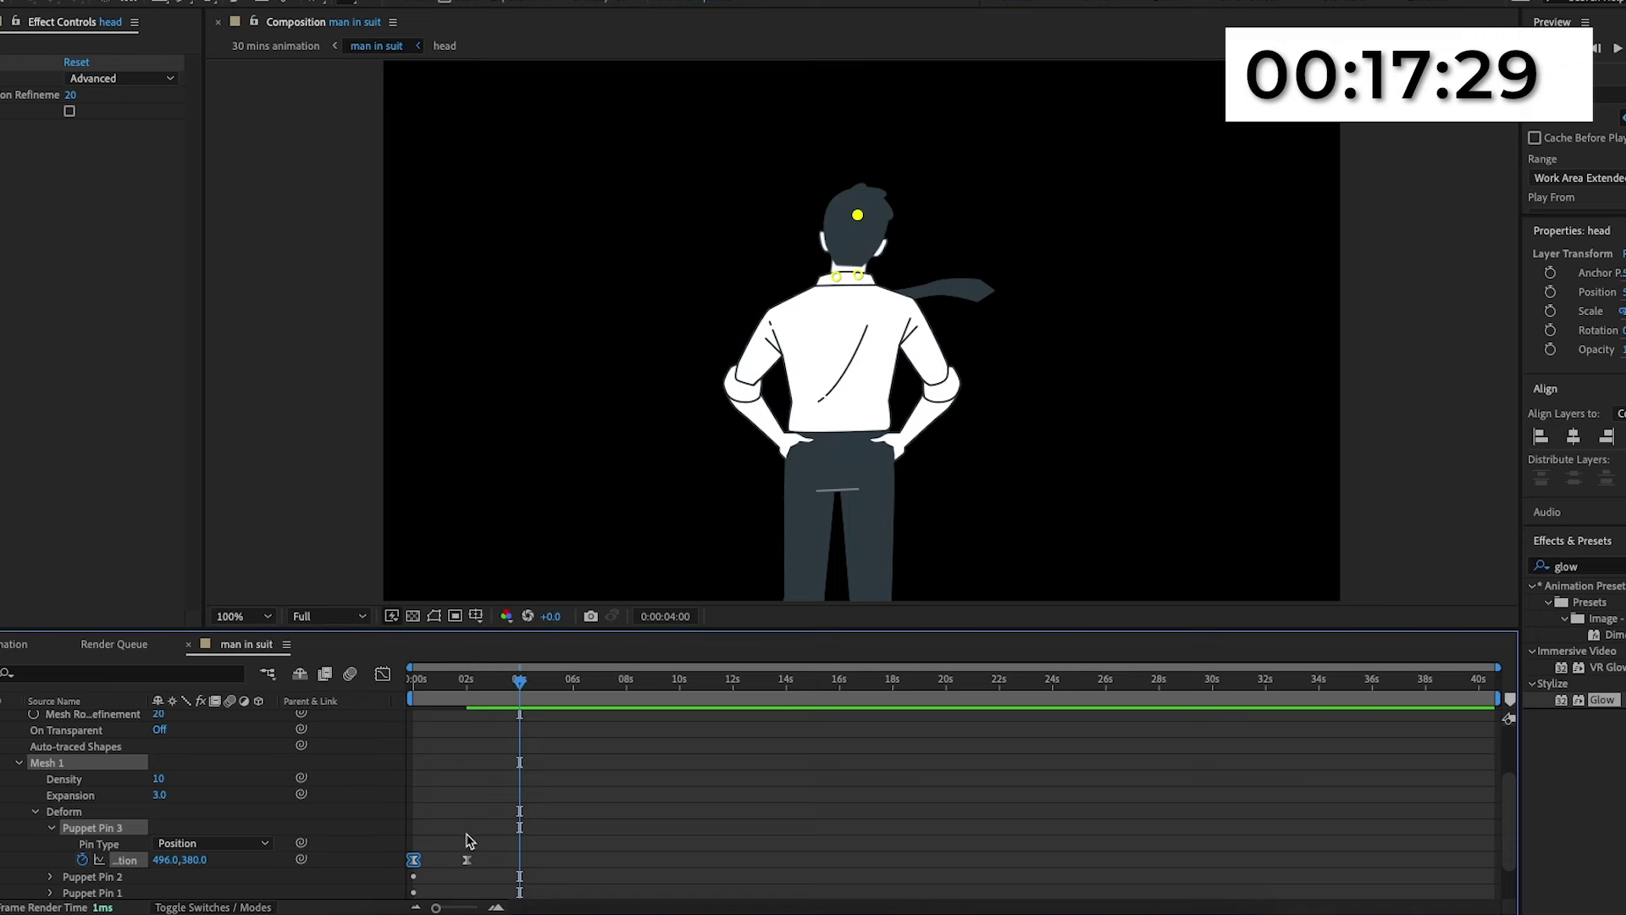
left_click_drag(559, 826, 409, 860)
key("super+v")
Preview the head movement together with the sign animation in the 30 mins animation composition.
left_click(14, 644)
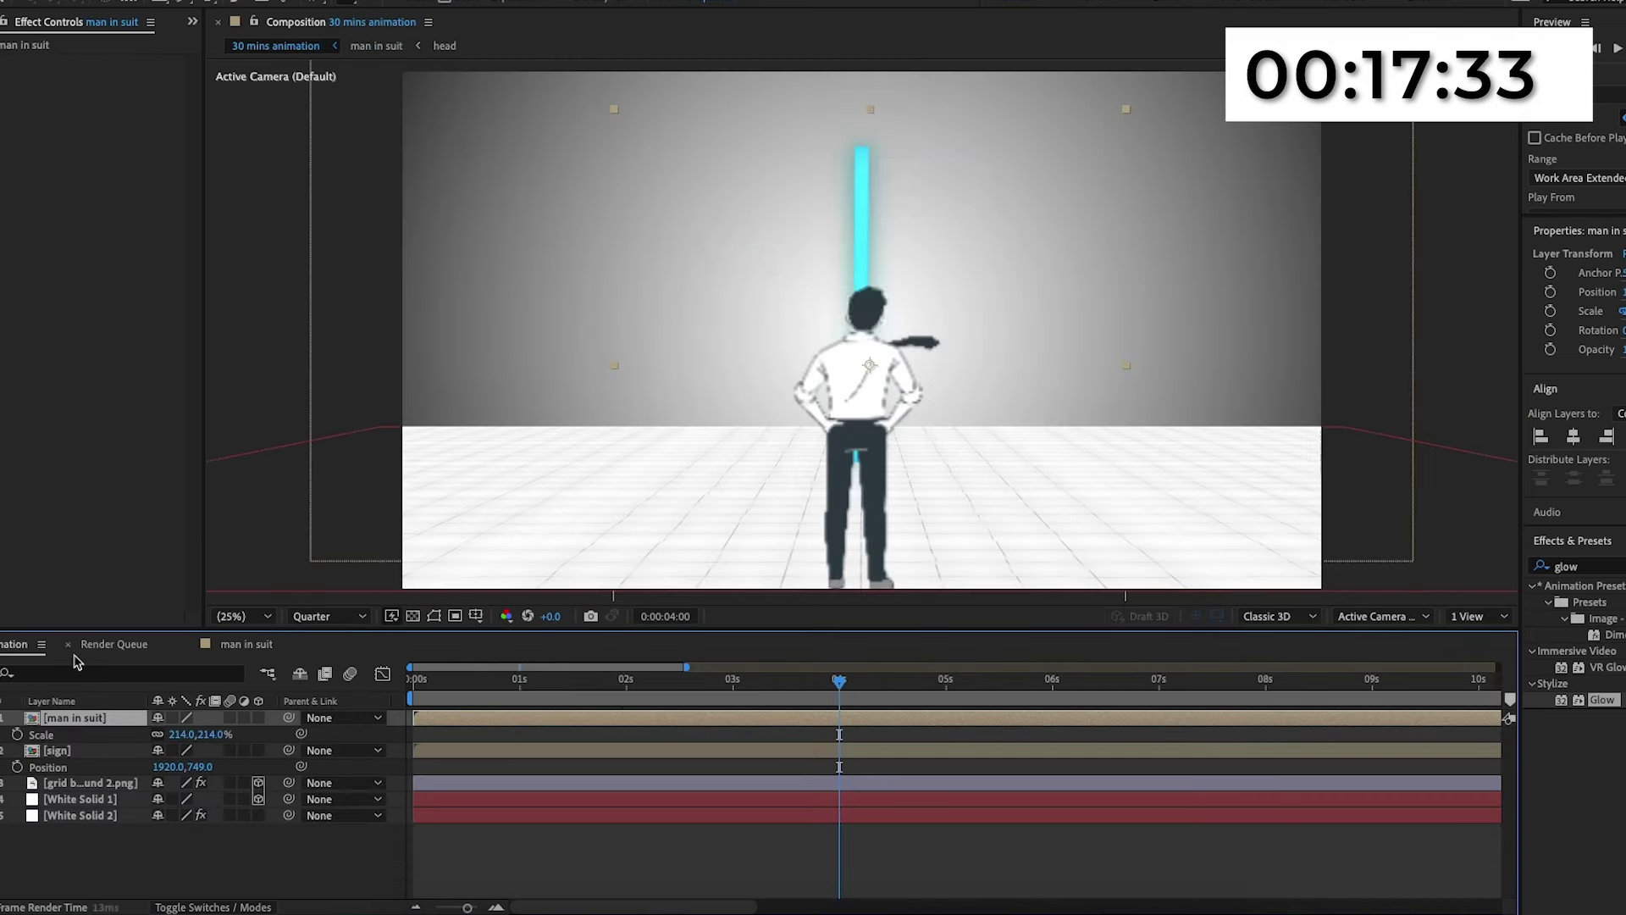
left_click_drag(837, 683, 495, 685)
key("space")
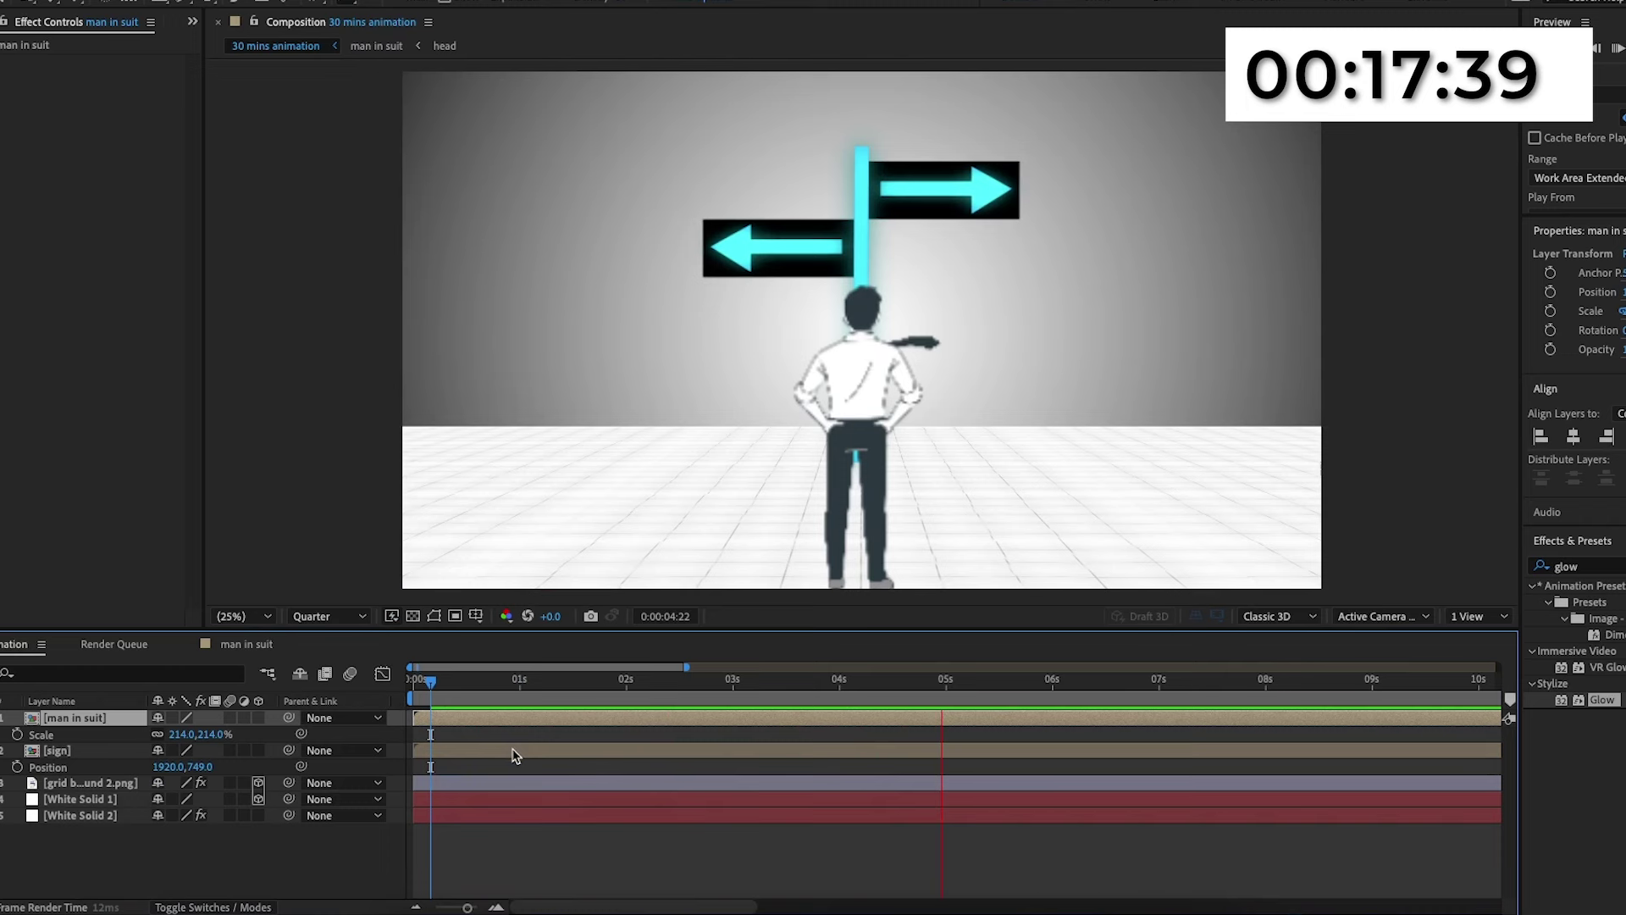
key("space")
In the man in suit composition, delete the head pin's 6-second position keyframe and move the last keyframe to about 6 seconds.
left_click(259, 646)
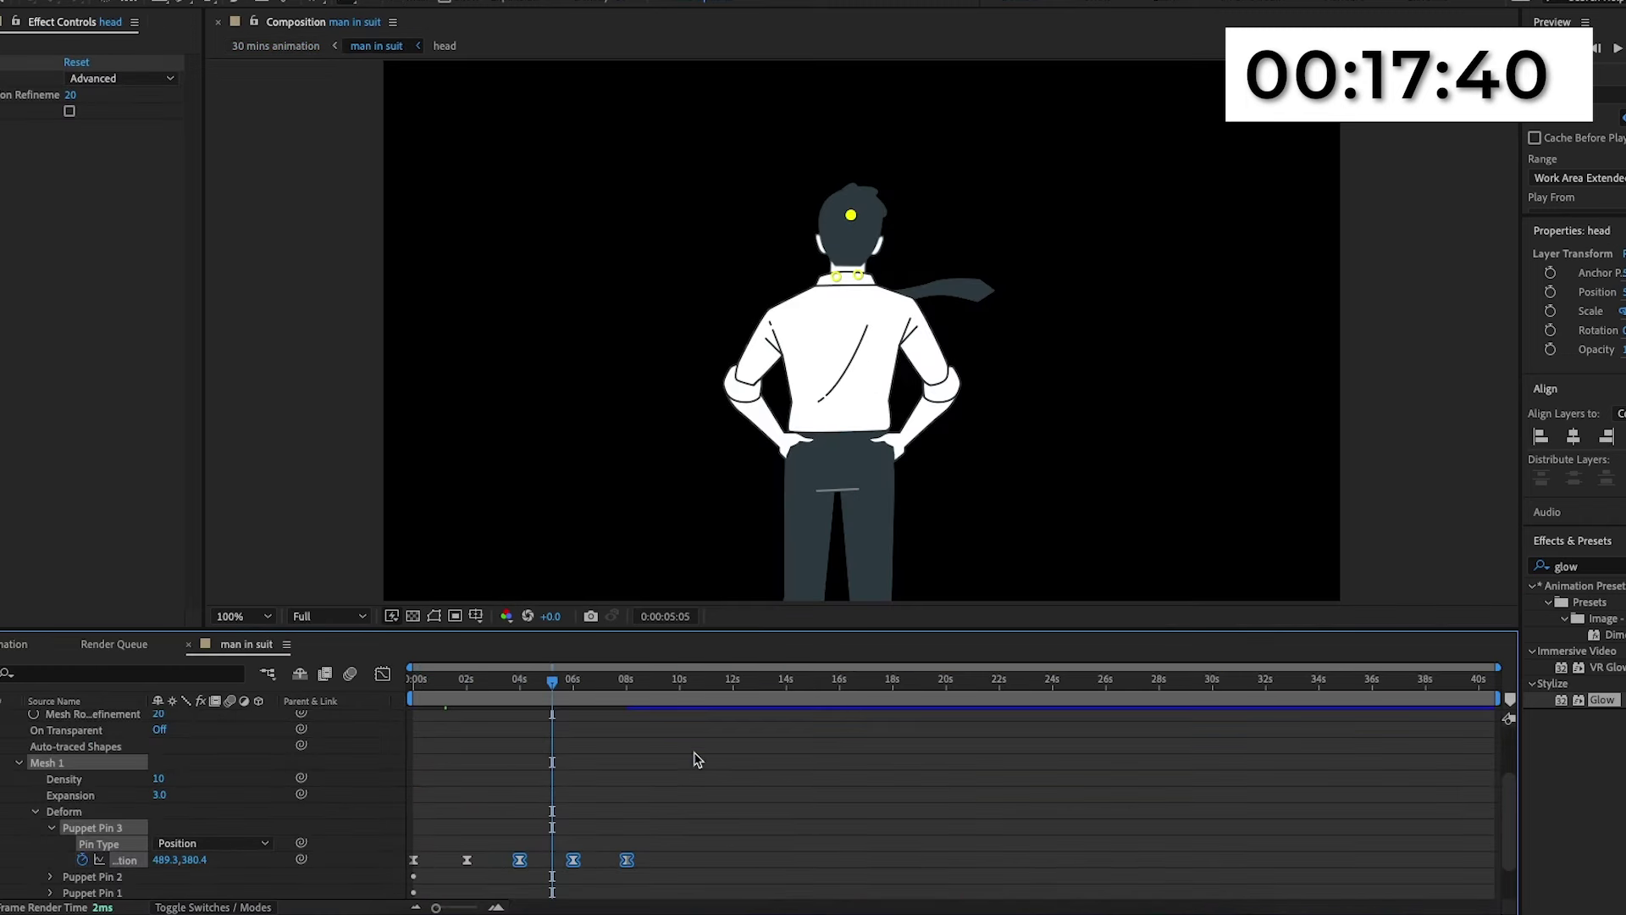
left_click(670, 834)
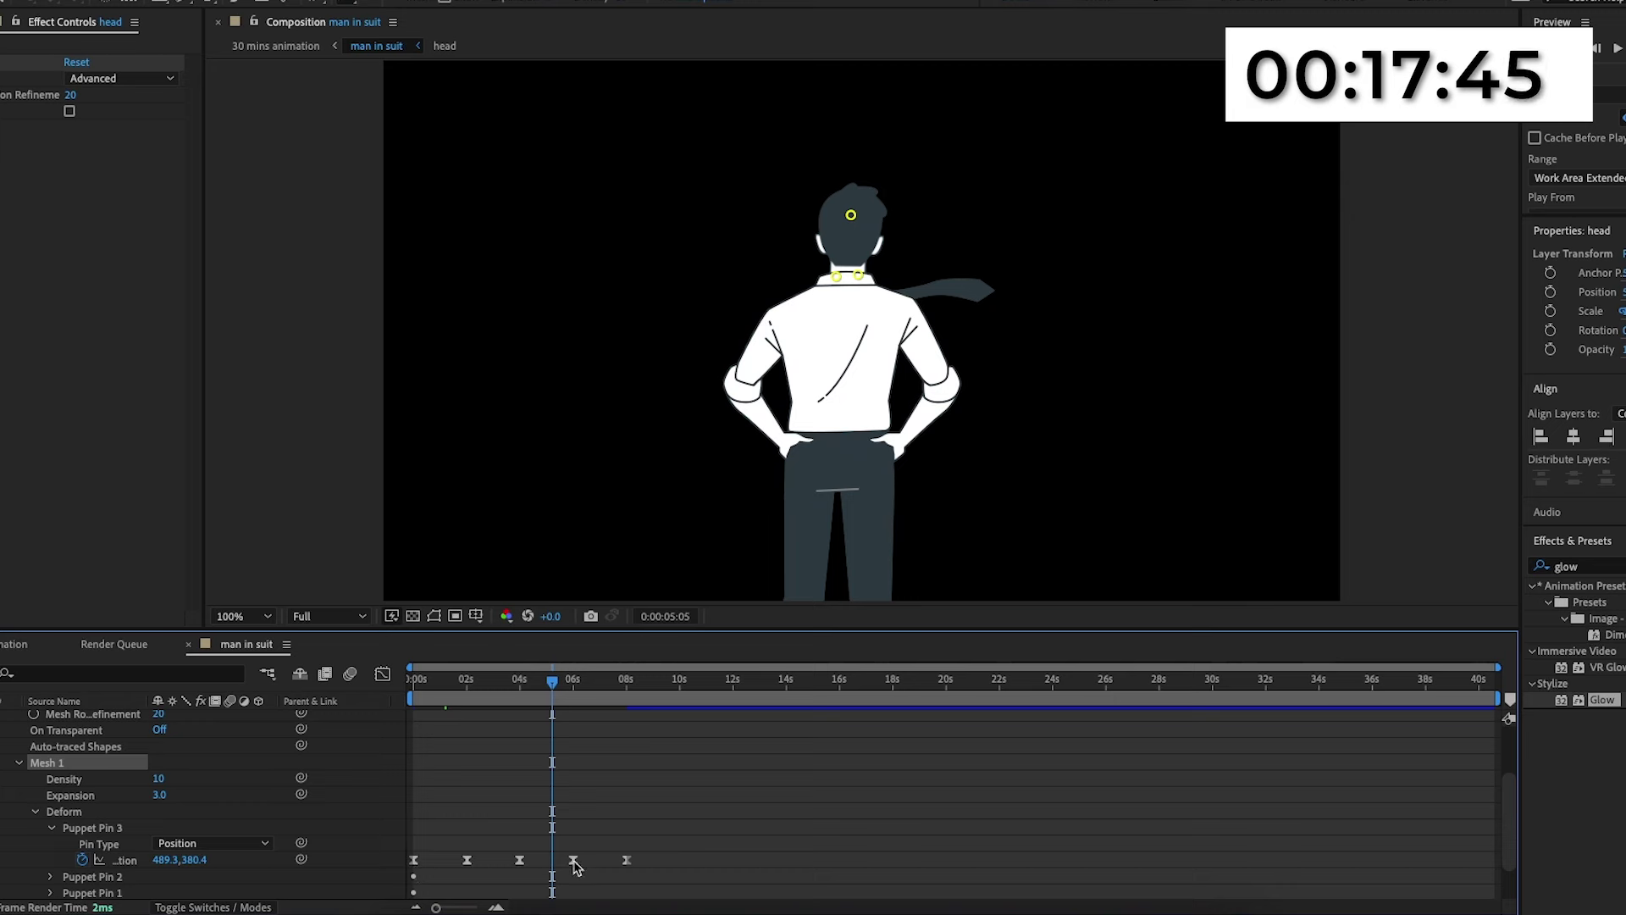
left_click_drag(573, 860, 625, 861)
key("Delete")
mouse_move(552, 682)
left_mouse_down()
mouse_move(524, 684)
mouse_move(570, 693)
left_mouse_up()
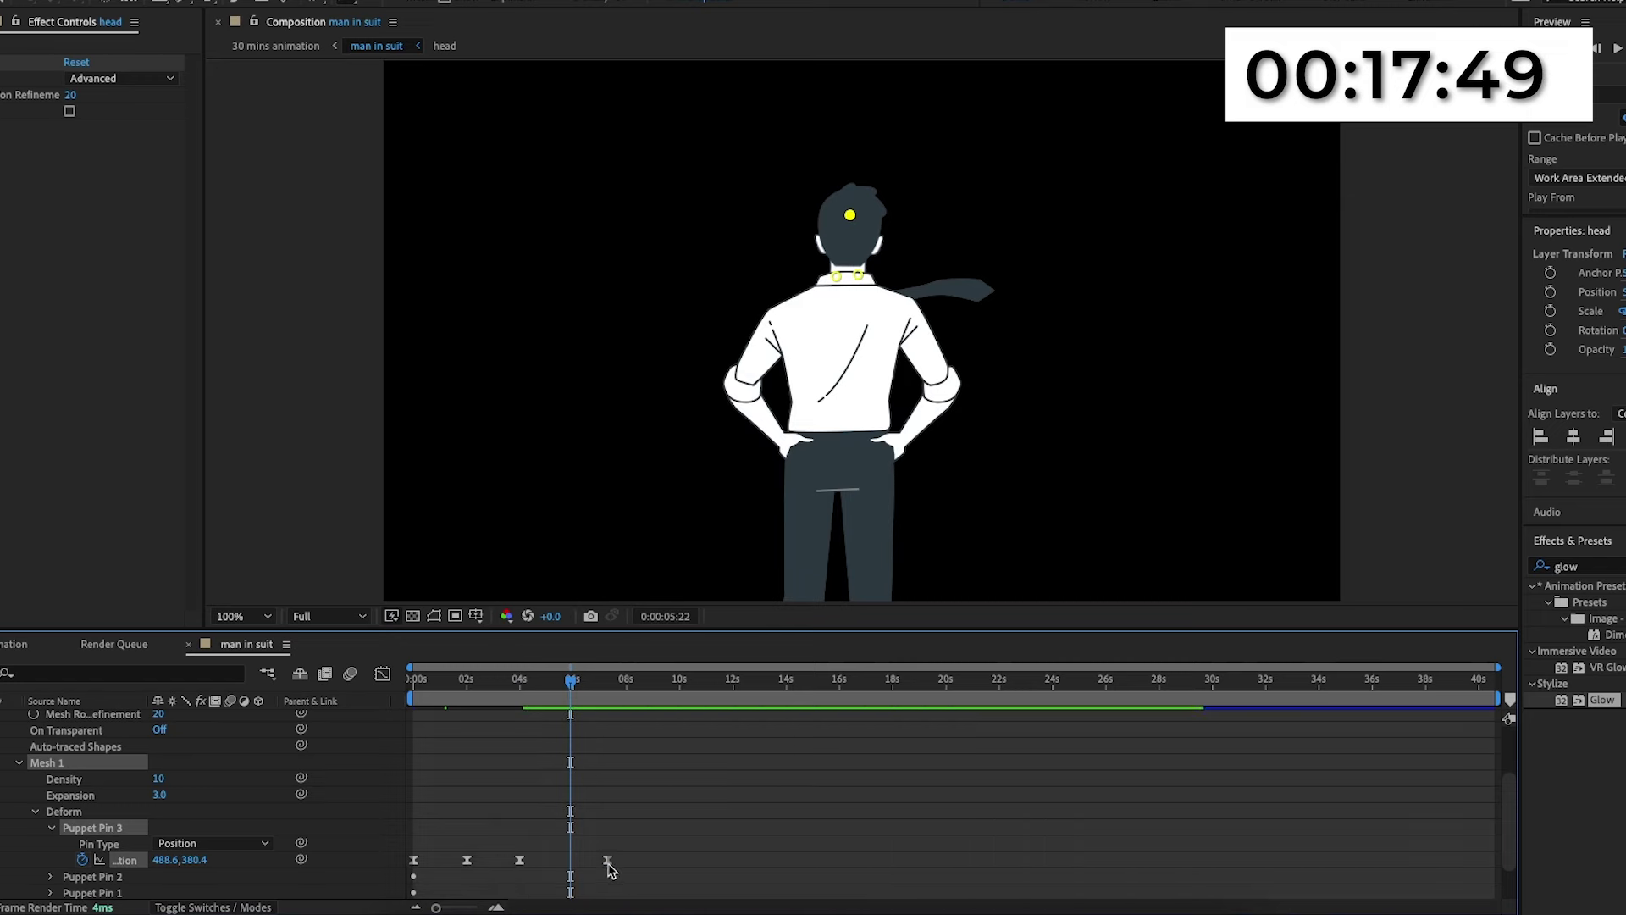
left_click_drag(607, 860, 571, 860)
key("space")
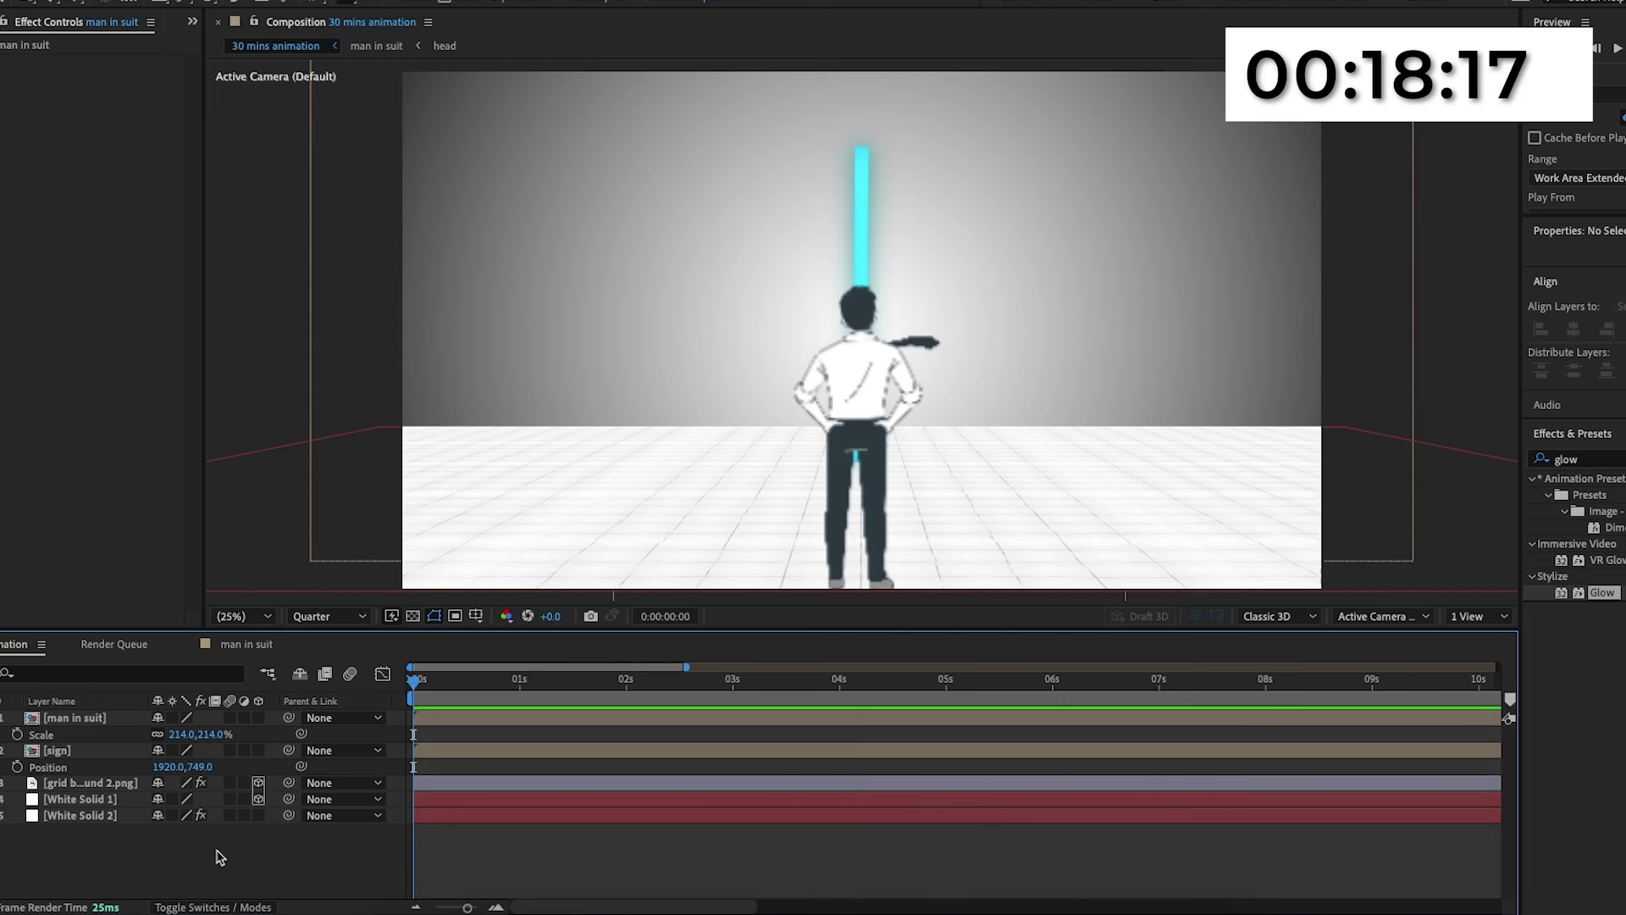
Add a new adjustment layer at the top of the 30 mins animation composition.
right_click(219, 857)
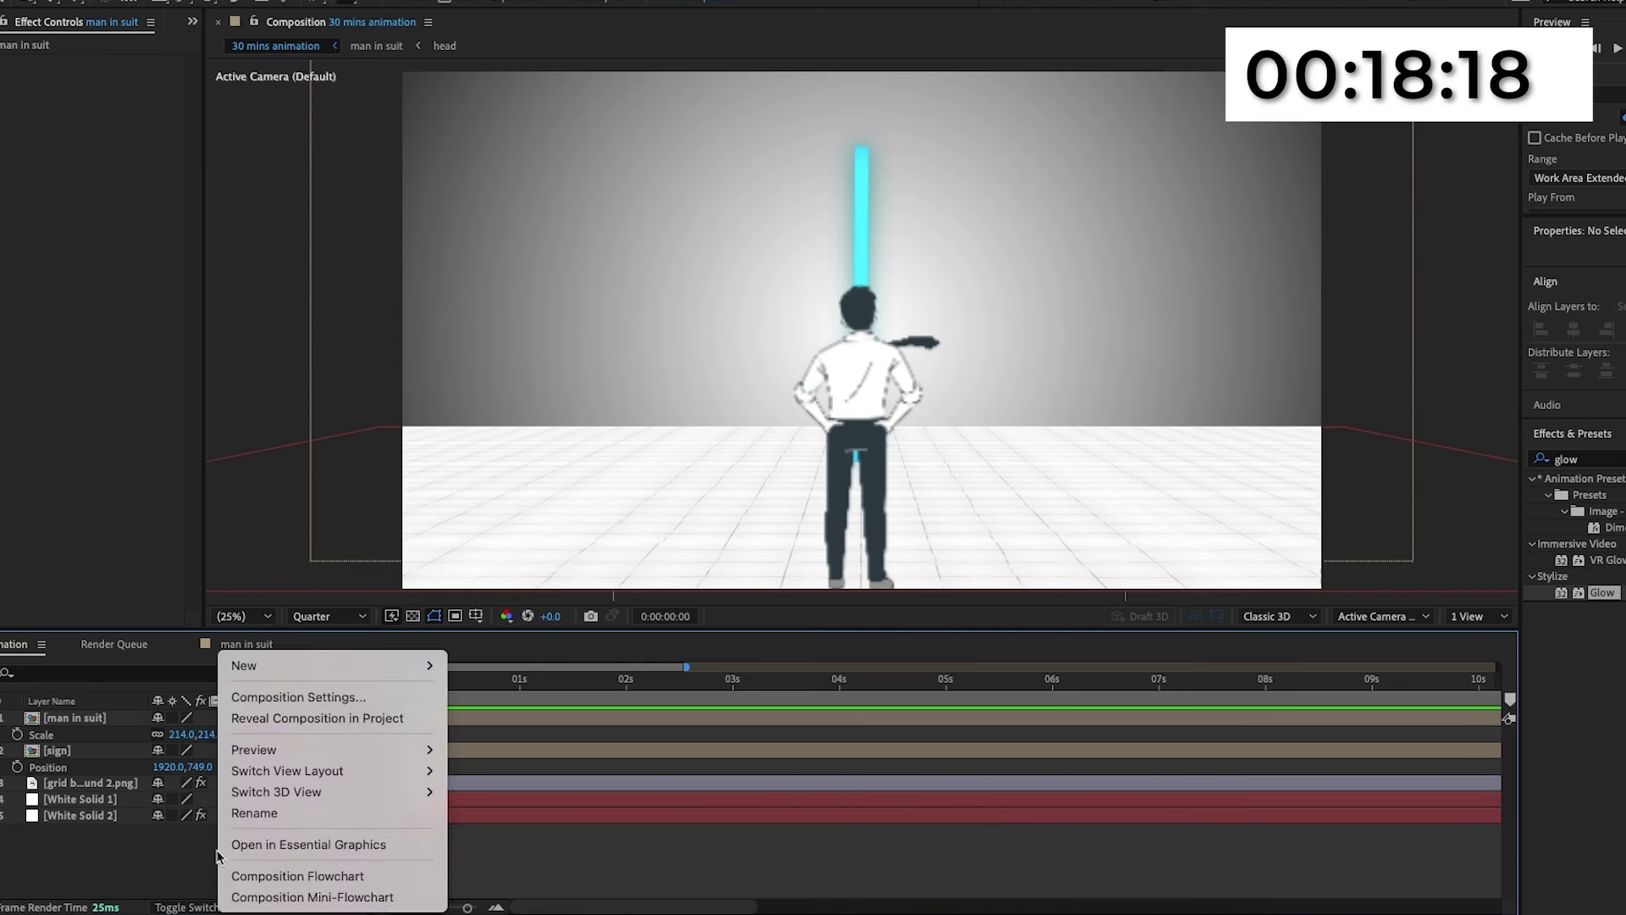
mouse_move(398, 665)
left_click(536, 825)
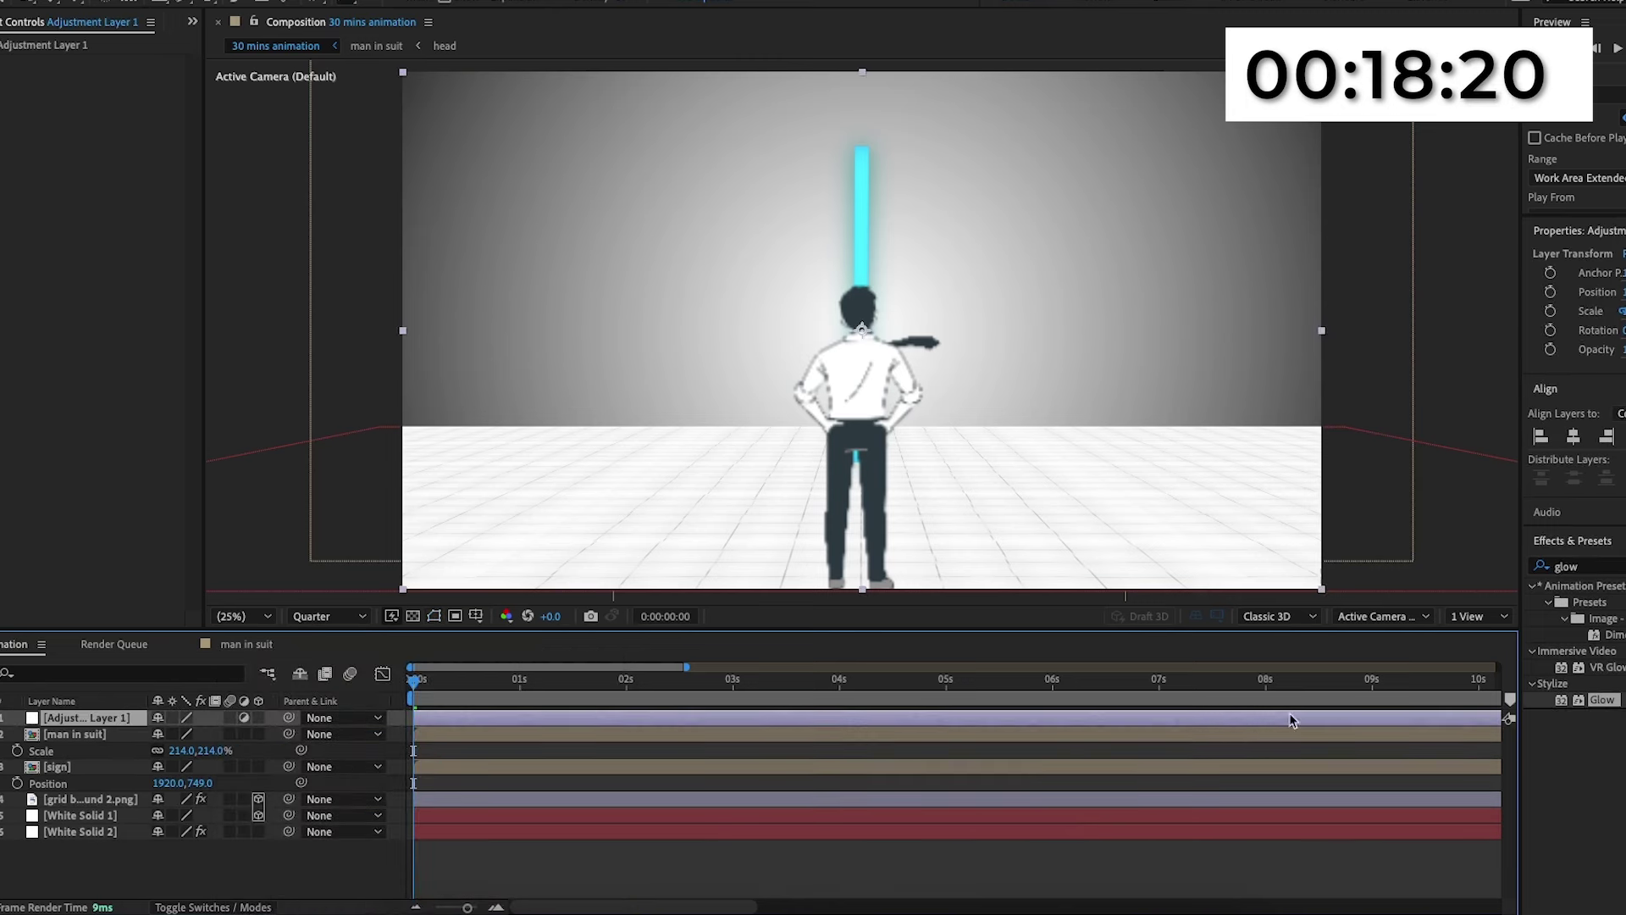
Search the effects for "trans" and apply the Distort Transform effect to the adjustment layer.
left_click(1587, 565)
key("BackSpace")
type("trab")
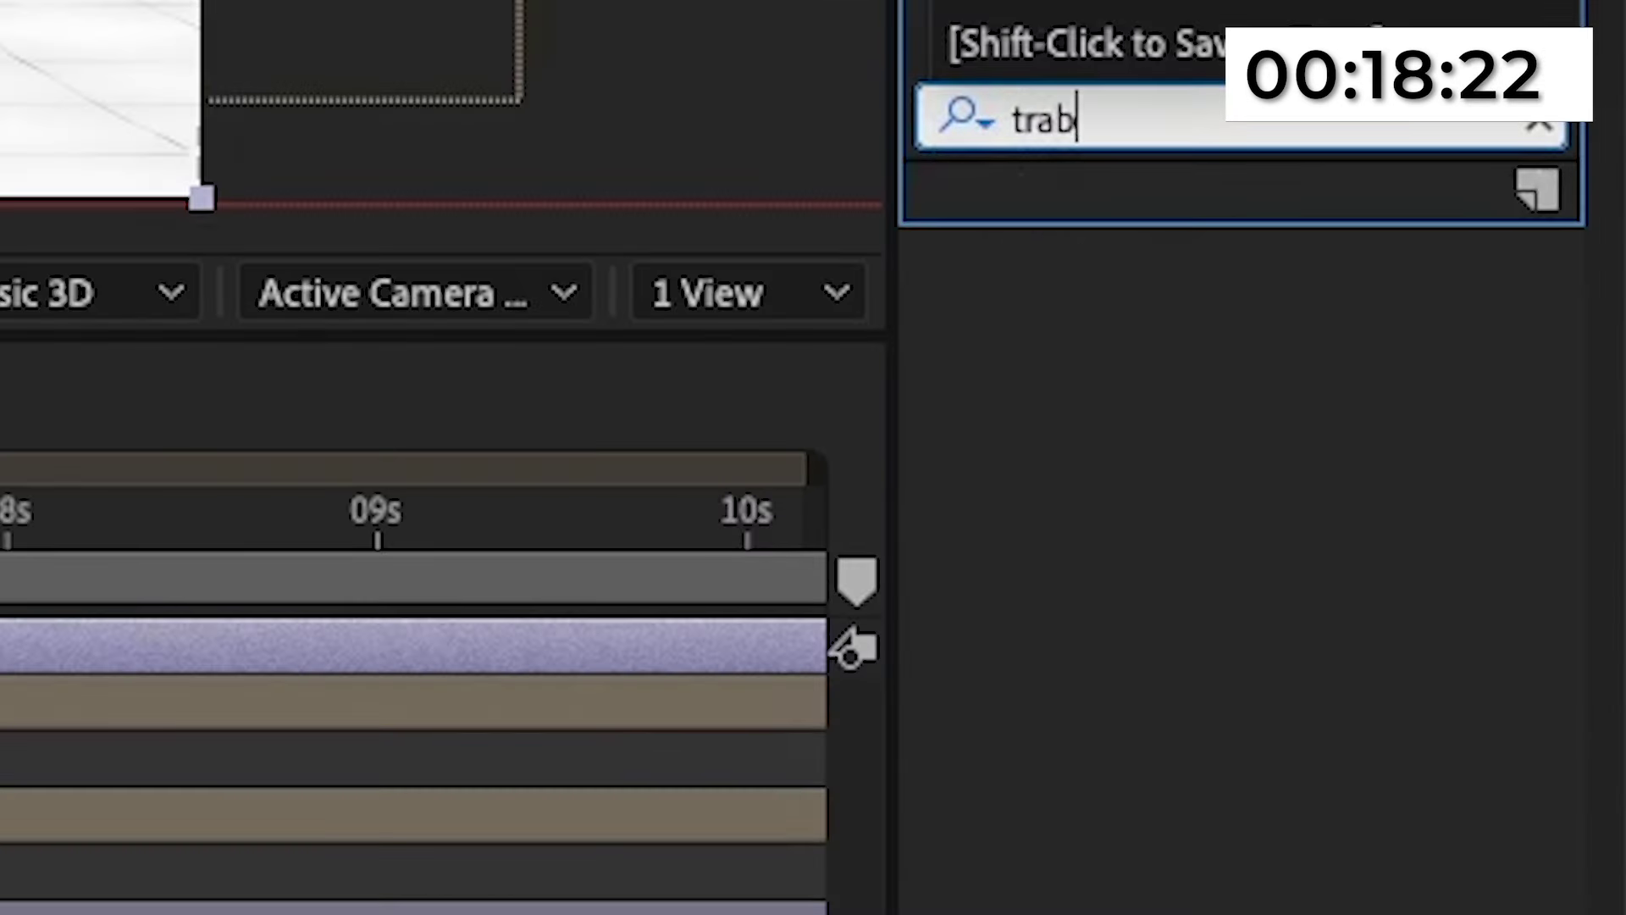
type("s")
key("BackSpace")
key("BackSpace")
type("ns")
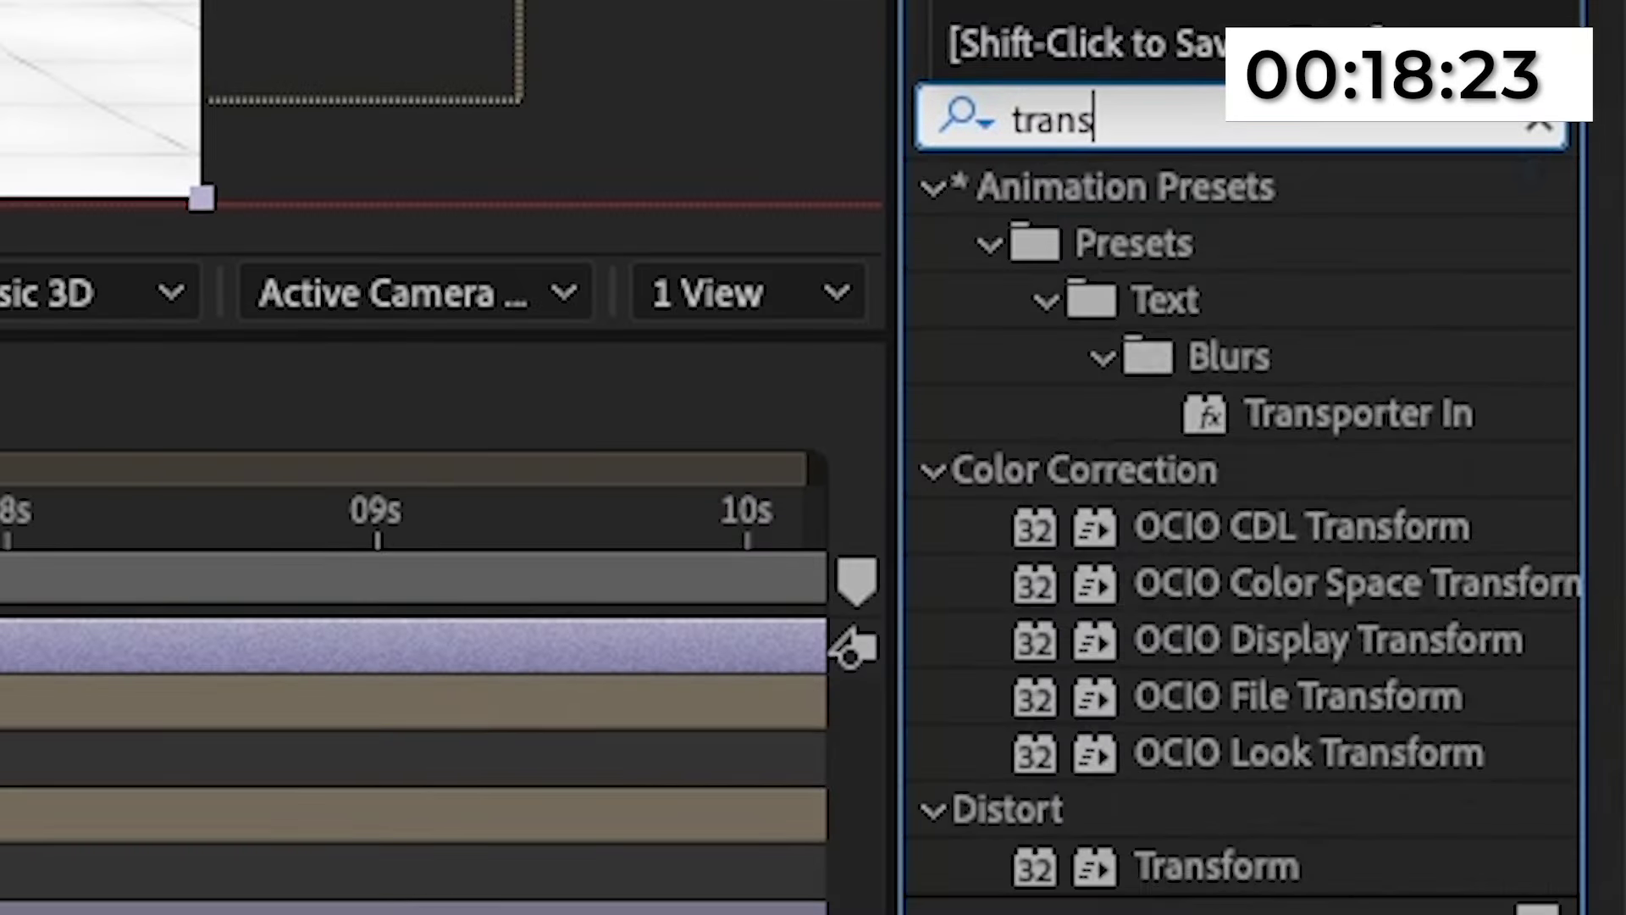
left_click(1248, 869)
left_click_drag(1220, 866, 105, 719)
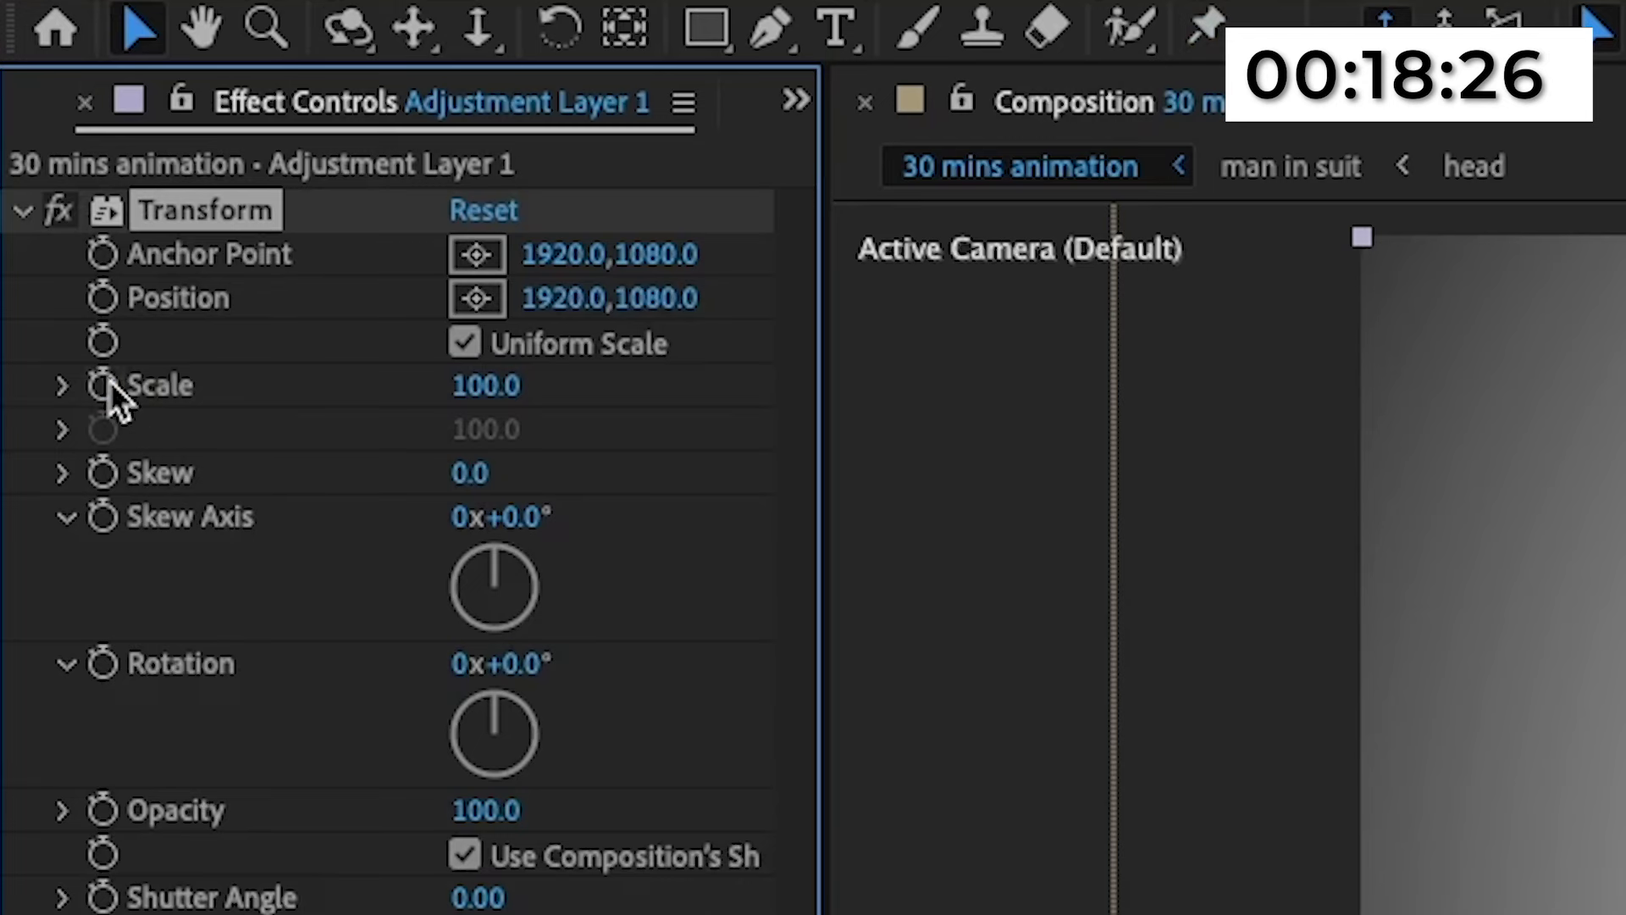
Start keyframing the Transform effect's Scale and Position at the beginning of the timeline, then preview the animation.
left_click(105, 384)
left_click(103, 298)
key("space")
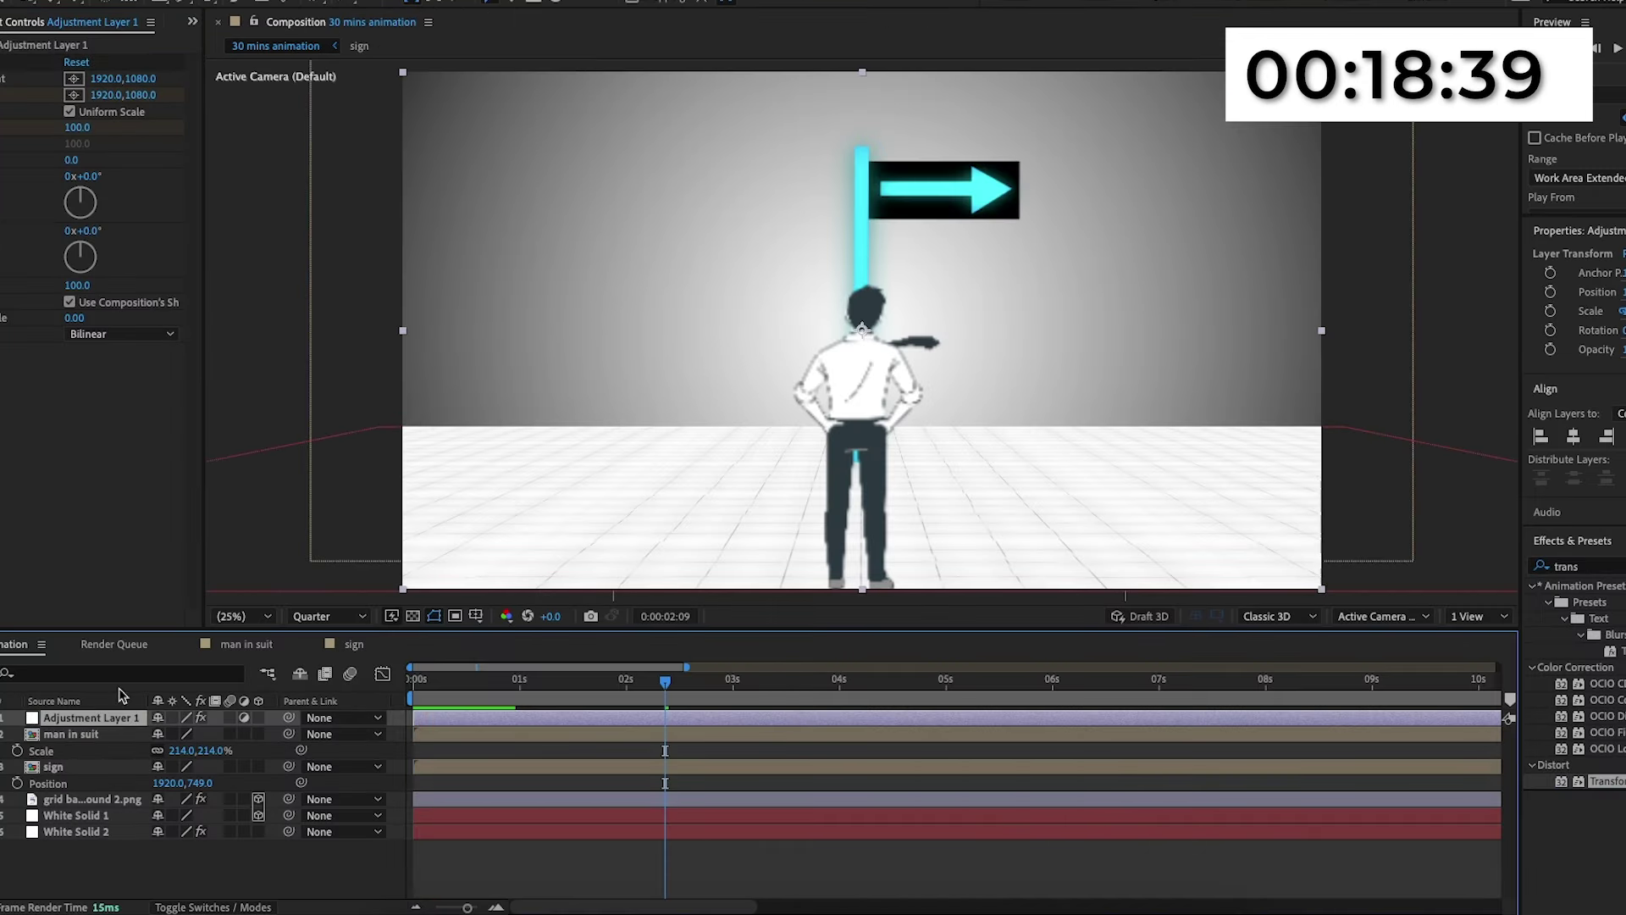
Keyframe Transform to scale 134 at 0:00:02:09 with position 2183, 1228, and at 0:00:04:18 with position 1690, 1228.
left_click_drag(77, 127, 393, 138)
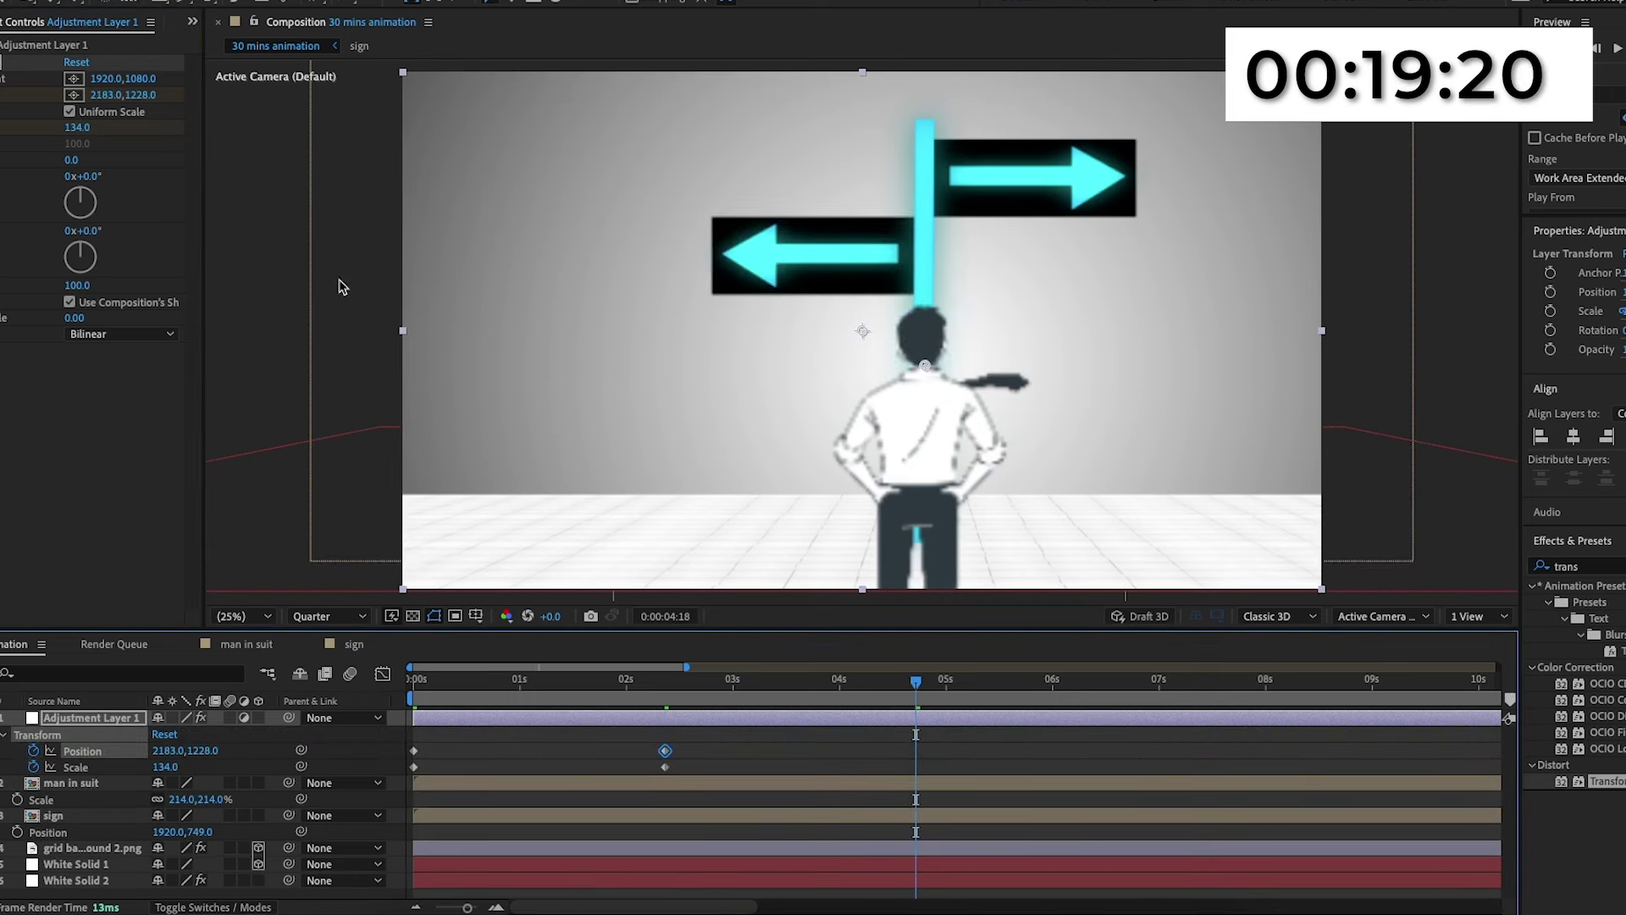
left_click_drag(100, 101, 25, 103)
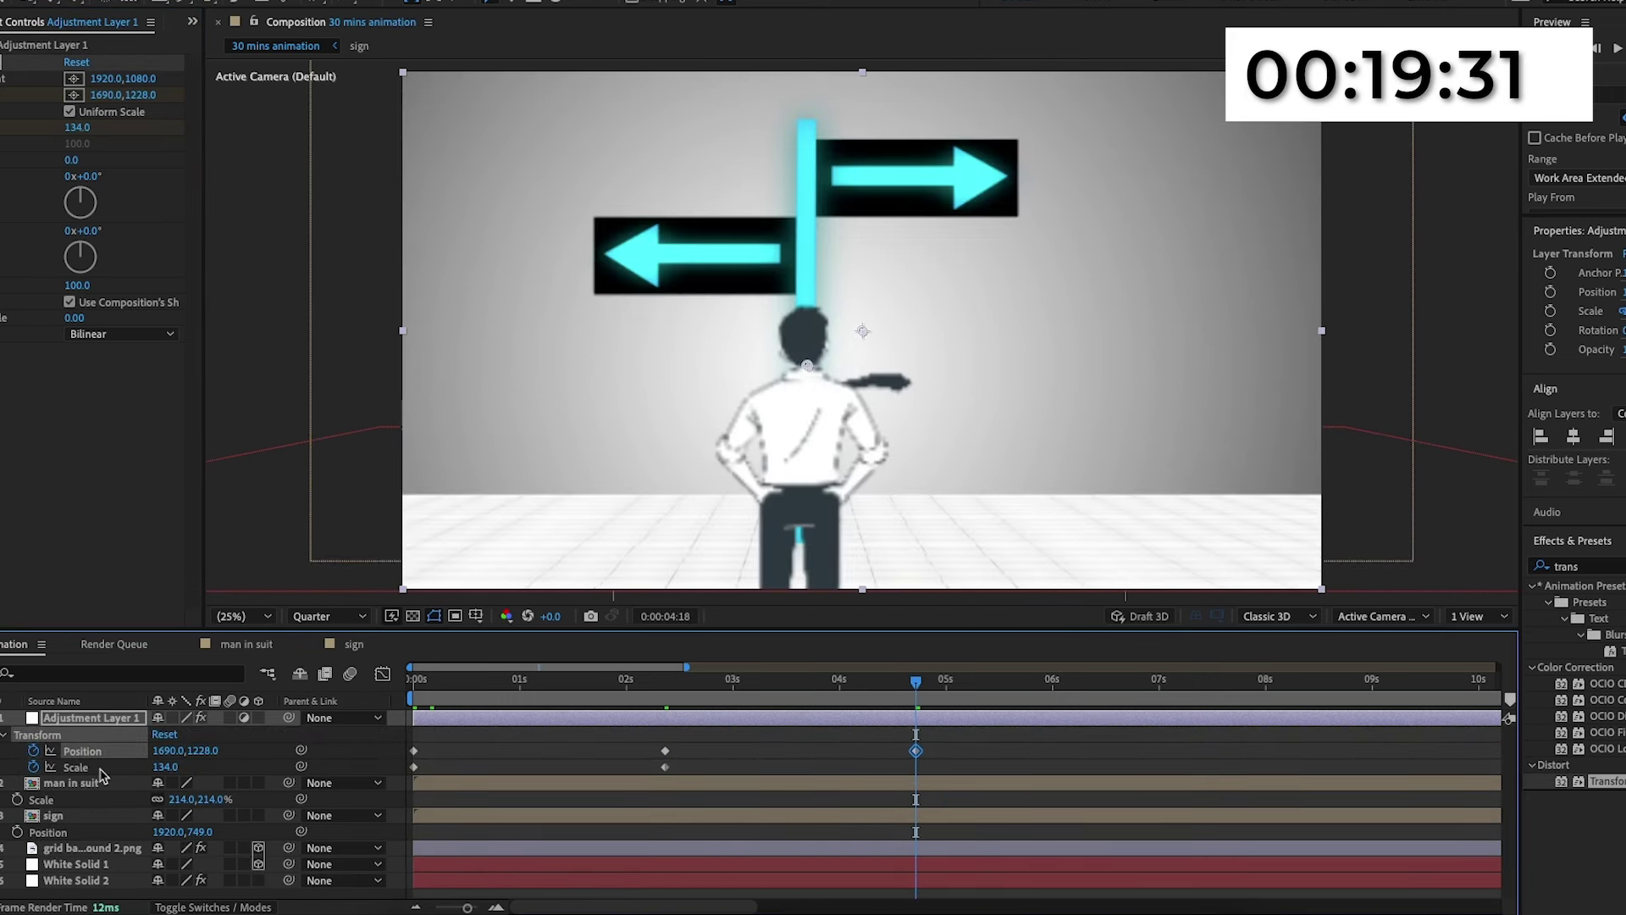
left_click(75, 766)
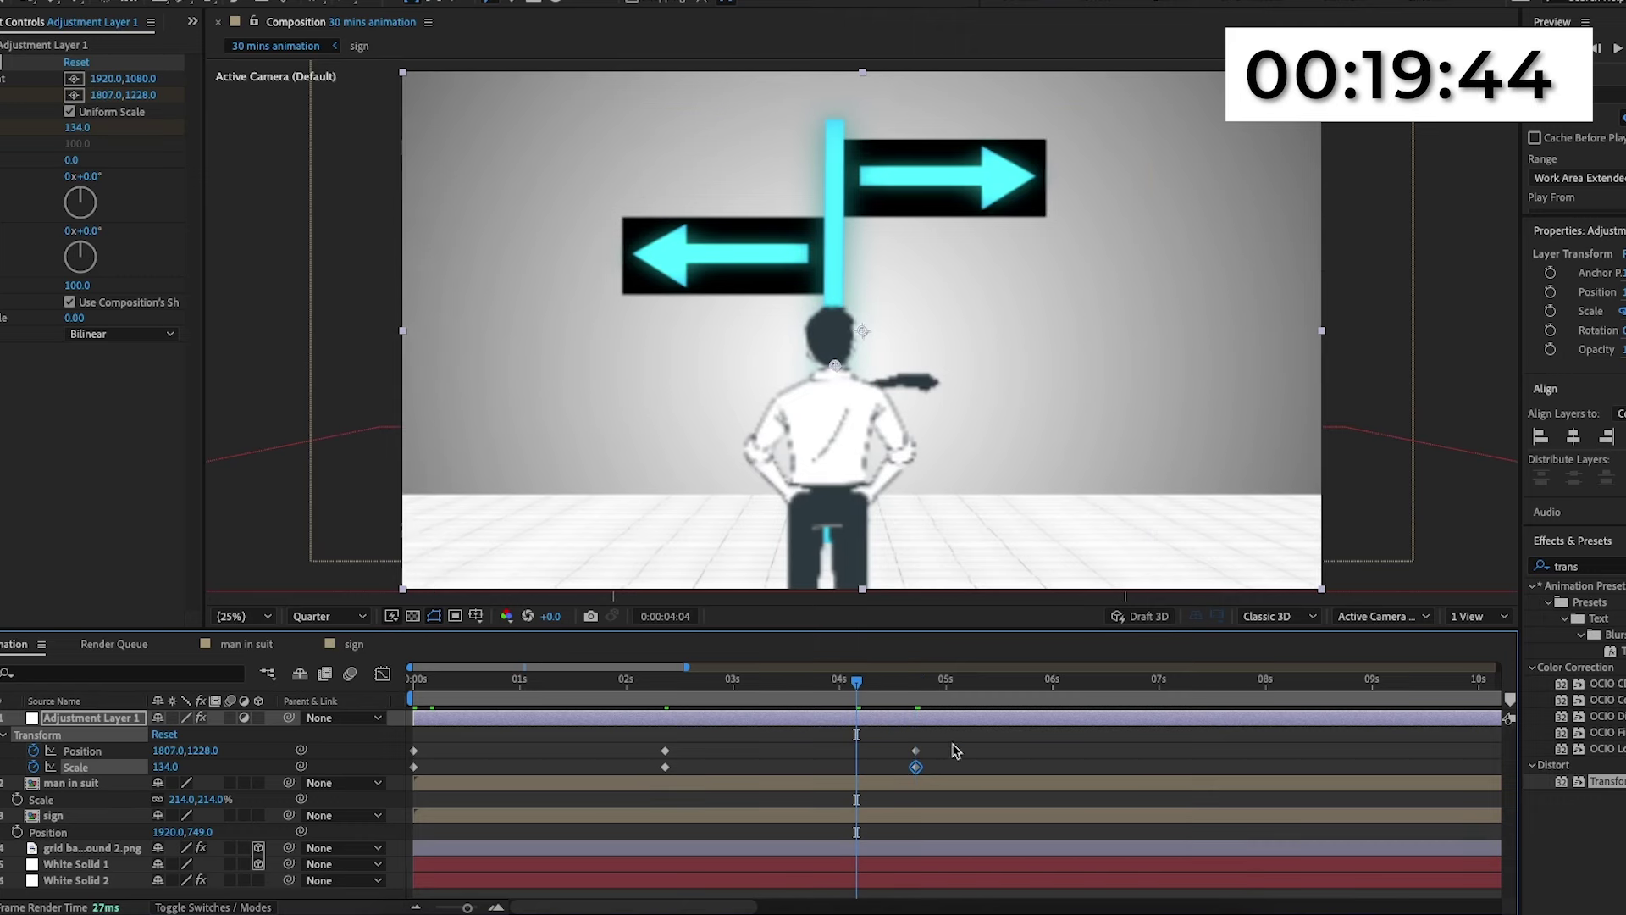
Easy ease all Transform keyframes on the adjustment layer and steepen the speed curves between the first two keyframes.
left_click_drag(956, 747, 398, 779)
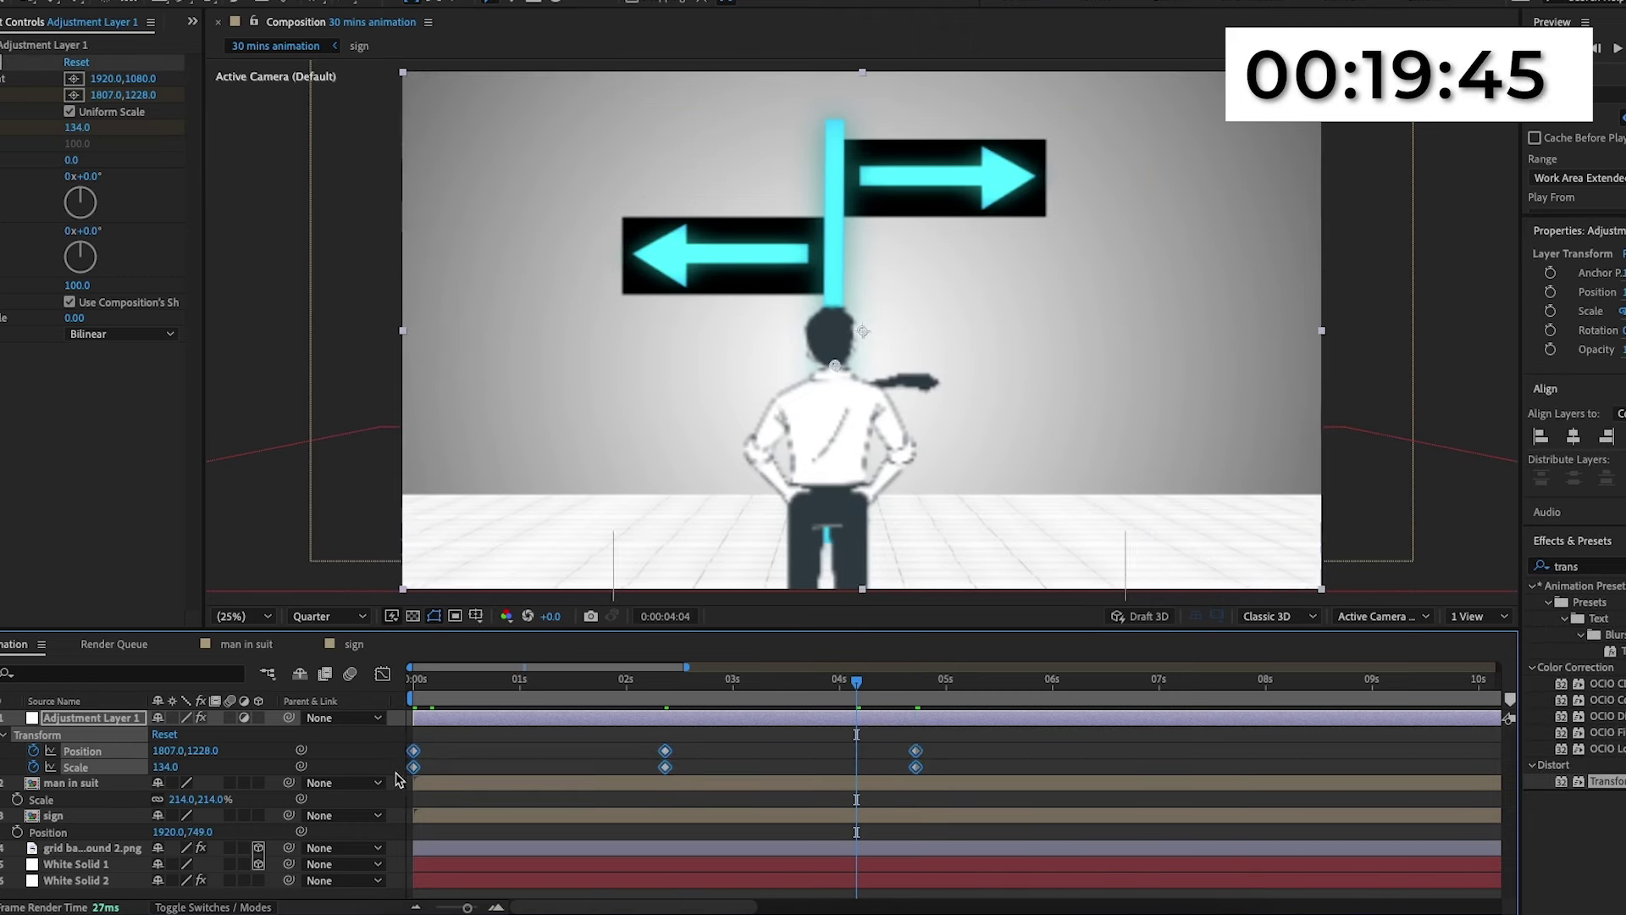
key("F9")
left_click(383, 673)
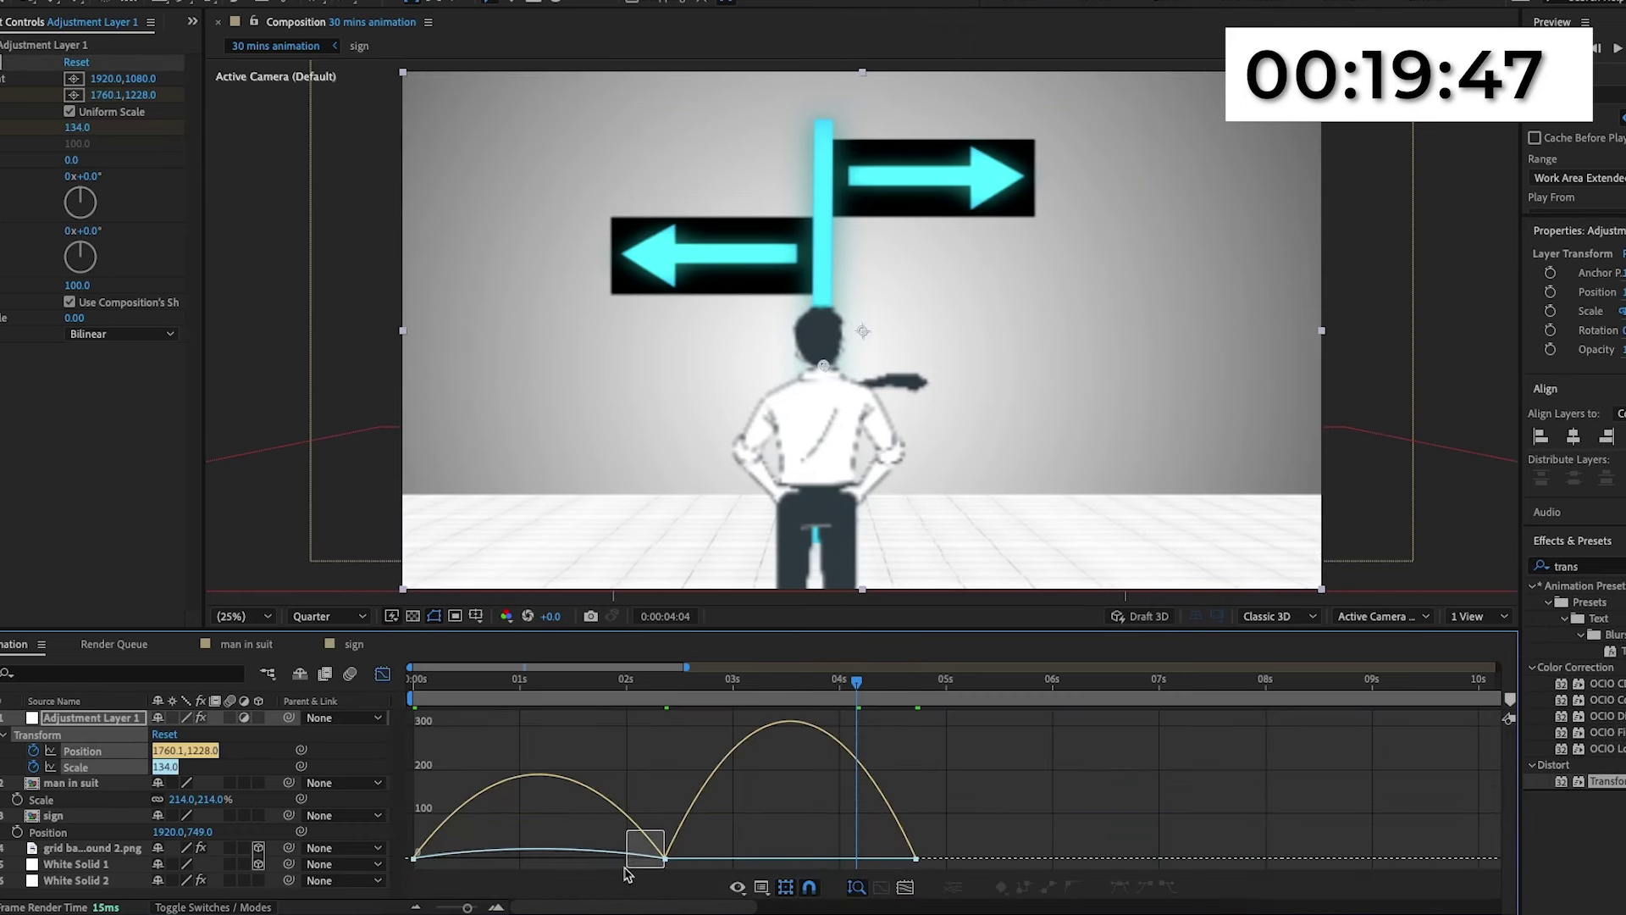
left_click_drag(625, 868, 407, 867)
left_click(654, 826)
left_click_drag(623, 850, 579, 851)
left_click_drag(455, 851, 489, 852)
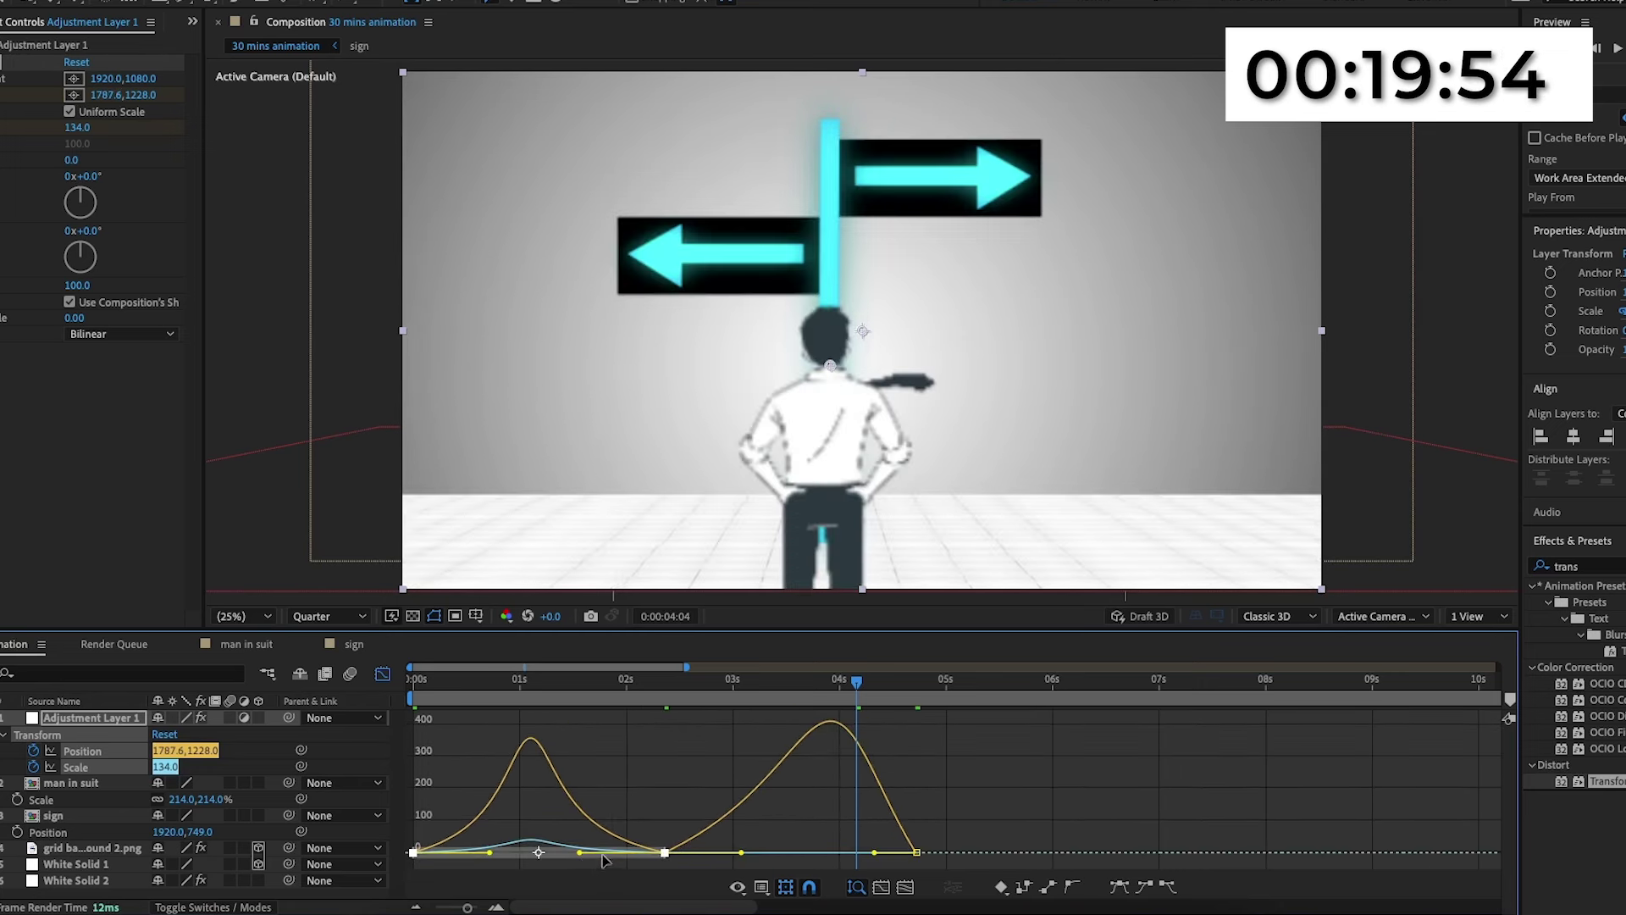
Steepen the Position speed curve between the second and third keyframes into a central peak and preview the move.
left_click(743, 821)
left_click_drag(856, 682, 793, 690)
key("shift+F3")
left_click(916, 751)
key("shift+F3")
left_click_drag(874, 857, 756, 857)
key("space")
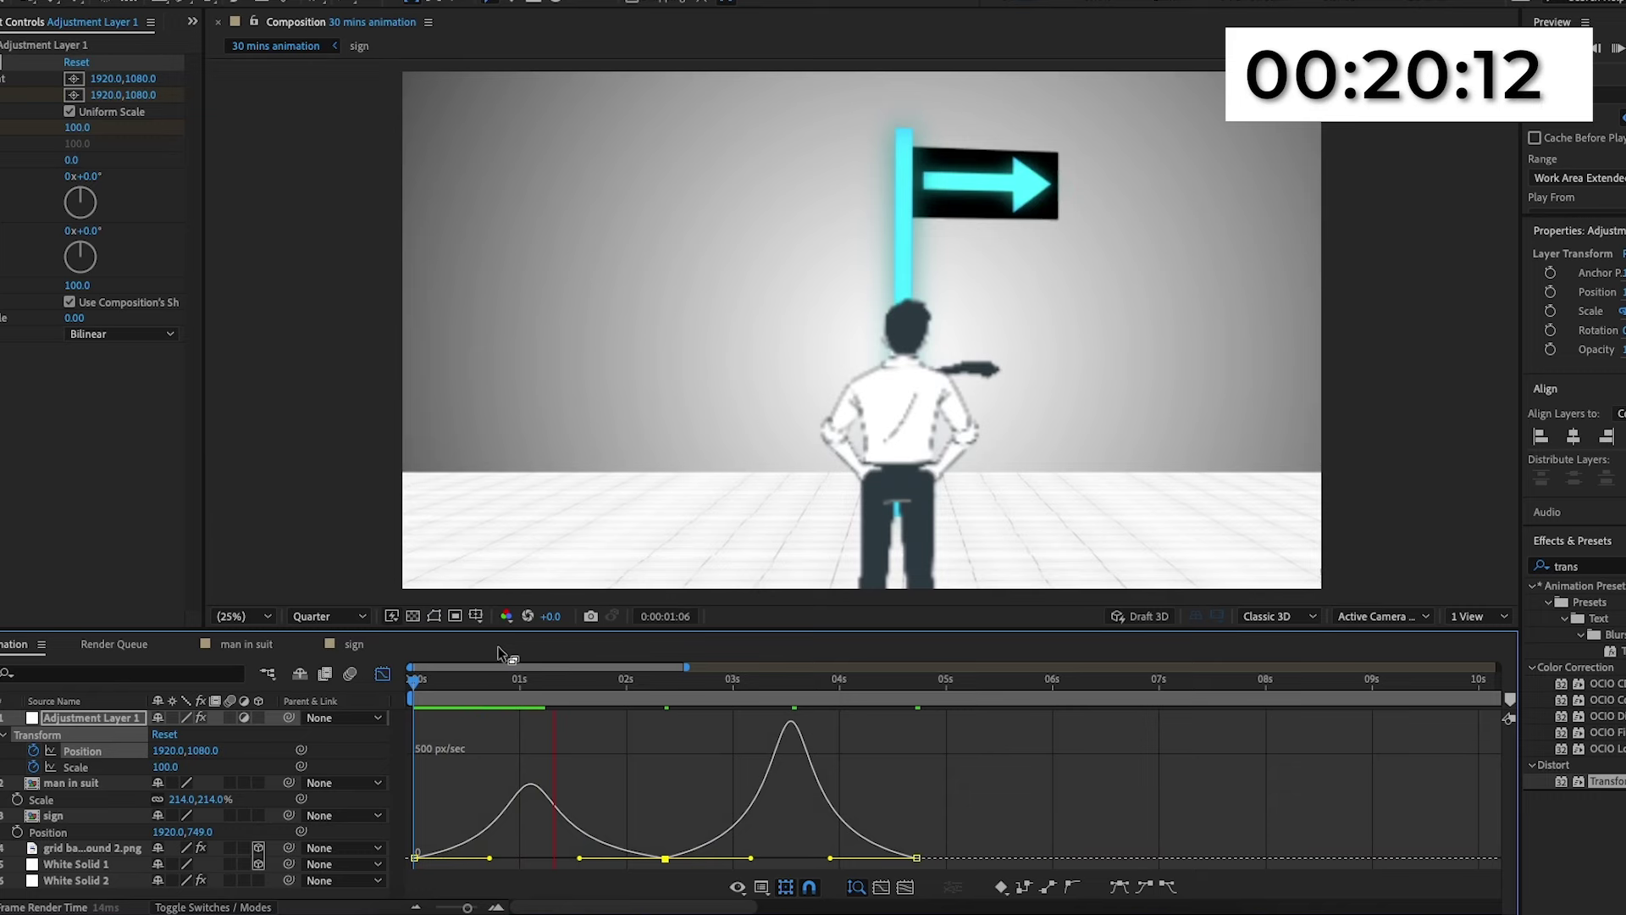
key("space")
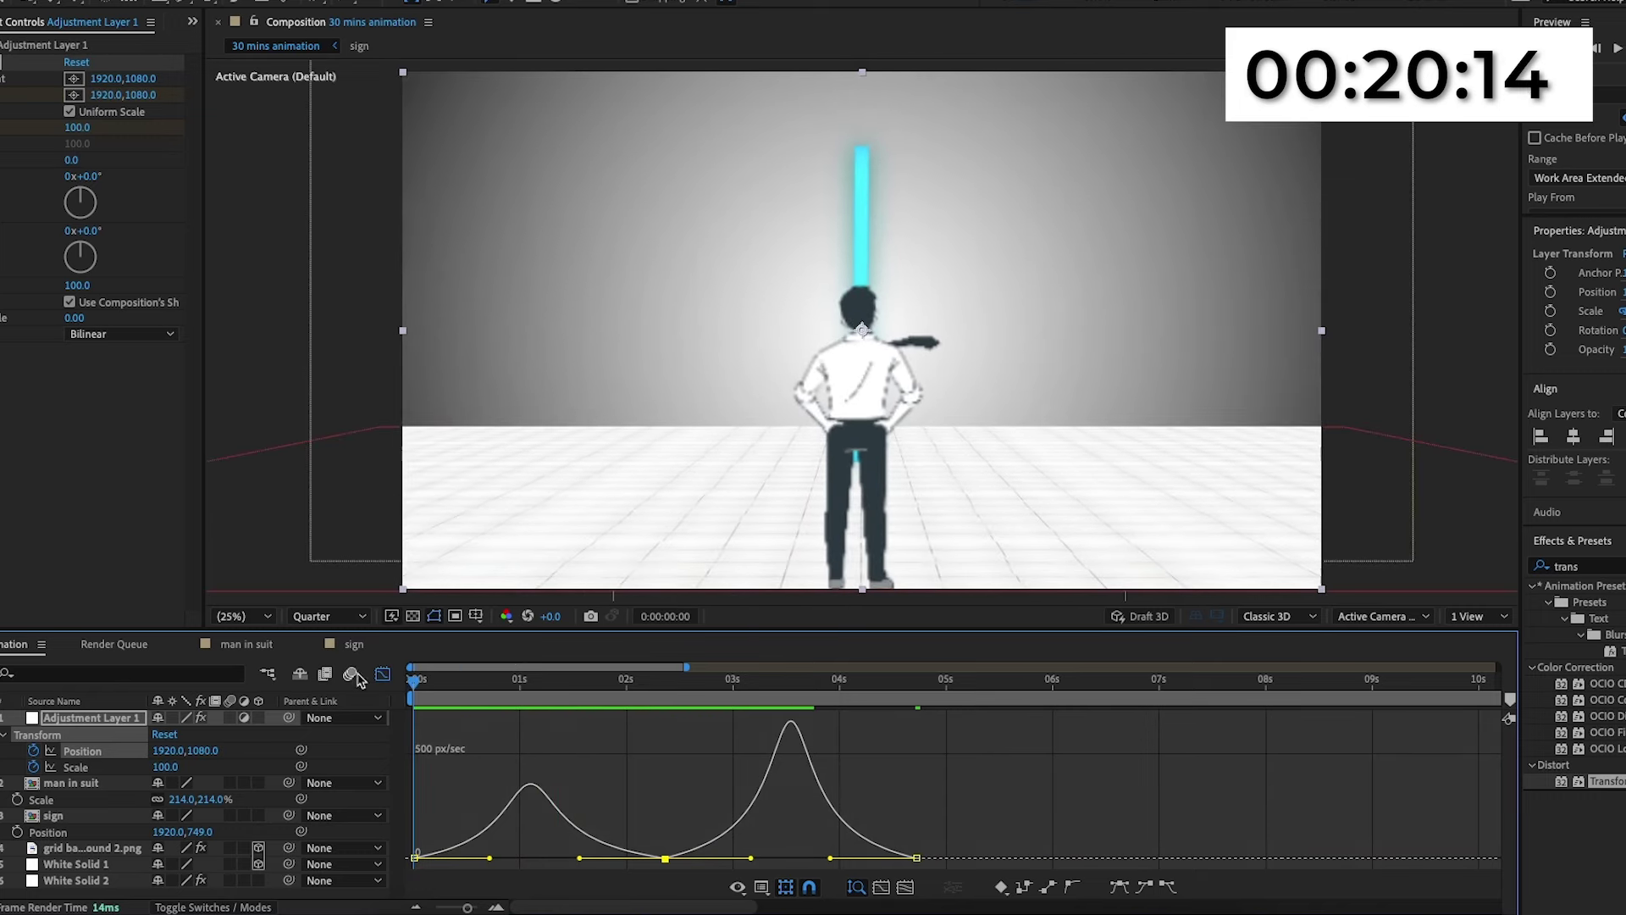
Reverse the horizontal pan by lowering the X Position at 0:00:02:09 and setting the last Position keyframe to 2182, 1228; preview it.
left_click(383, 674)
left_click_drag(475, 678, 667, 682)
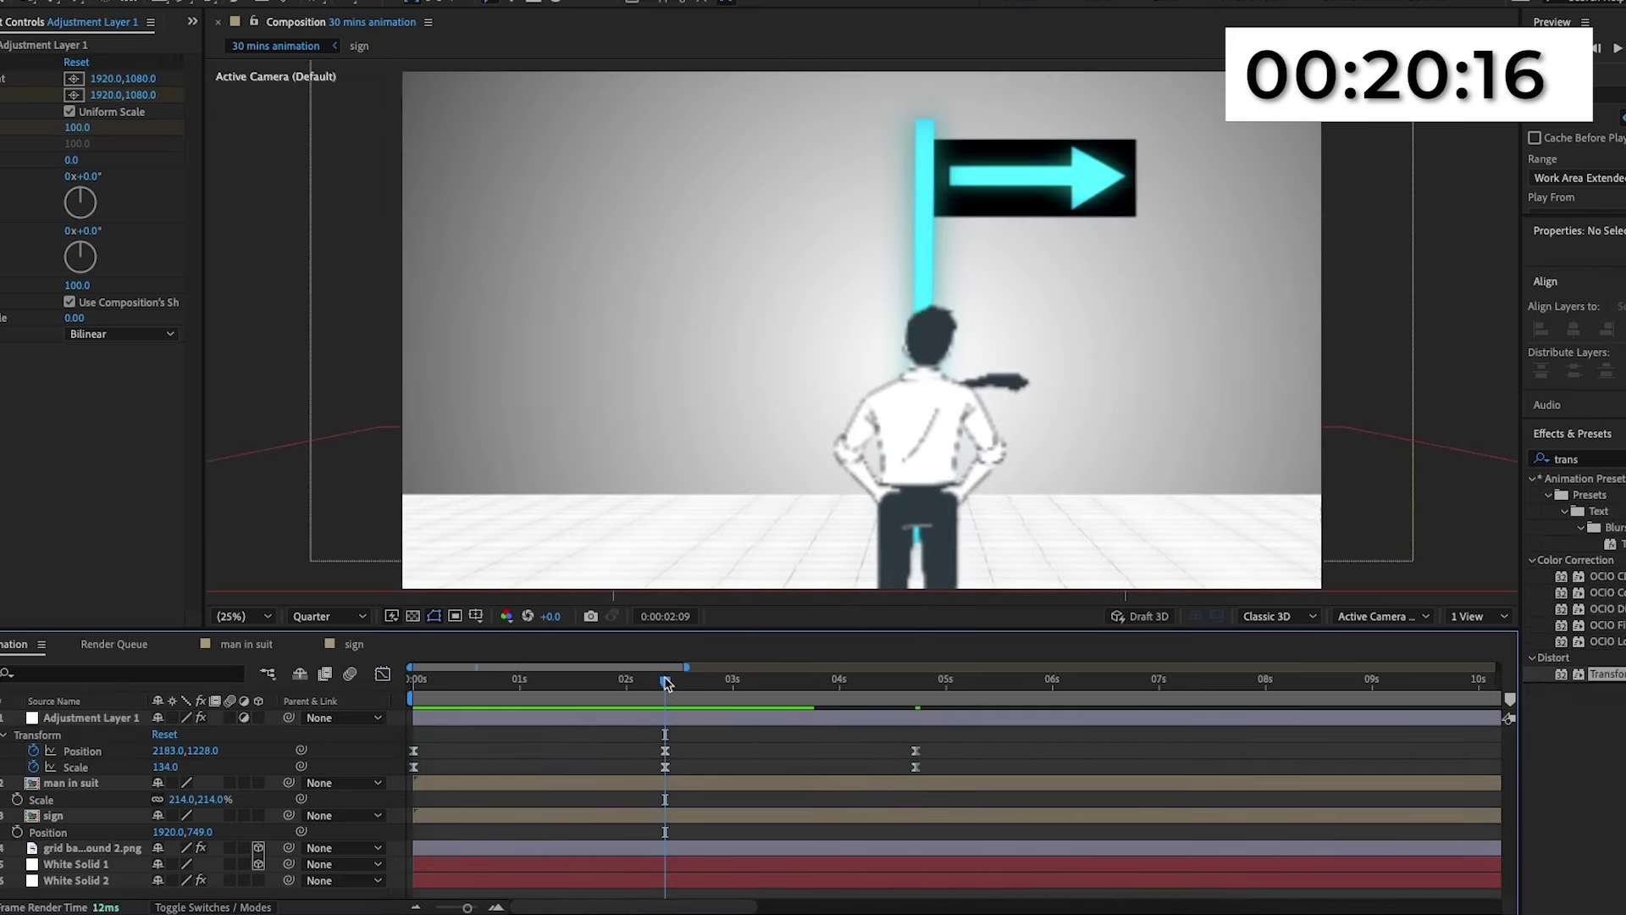
left_click_drag(103, 94, 0, 95)
left_click_drag(665, 680, 917, 678)
left_click_drag(106, 95, 203, 95)
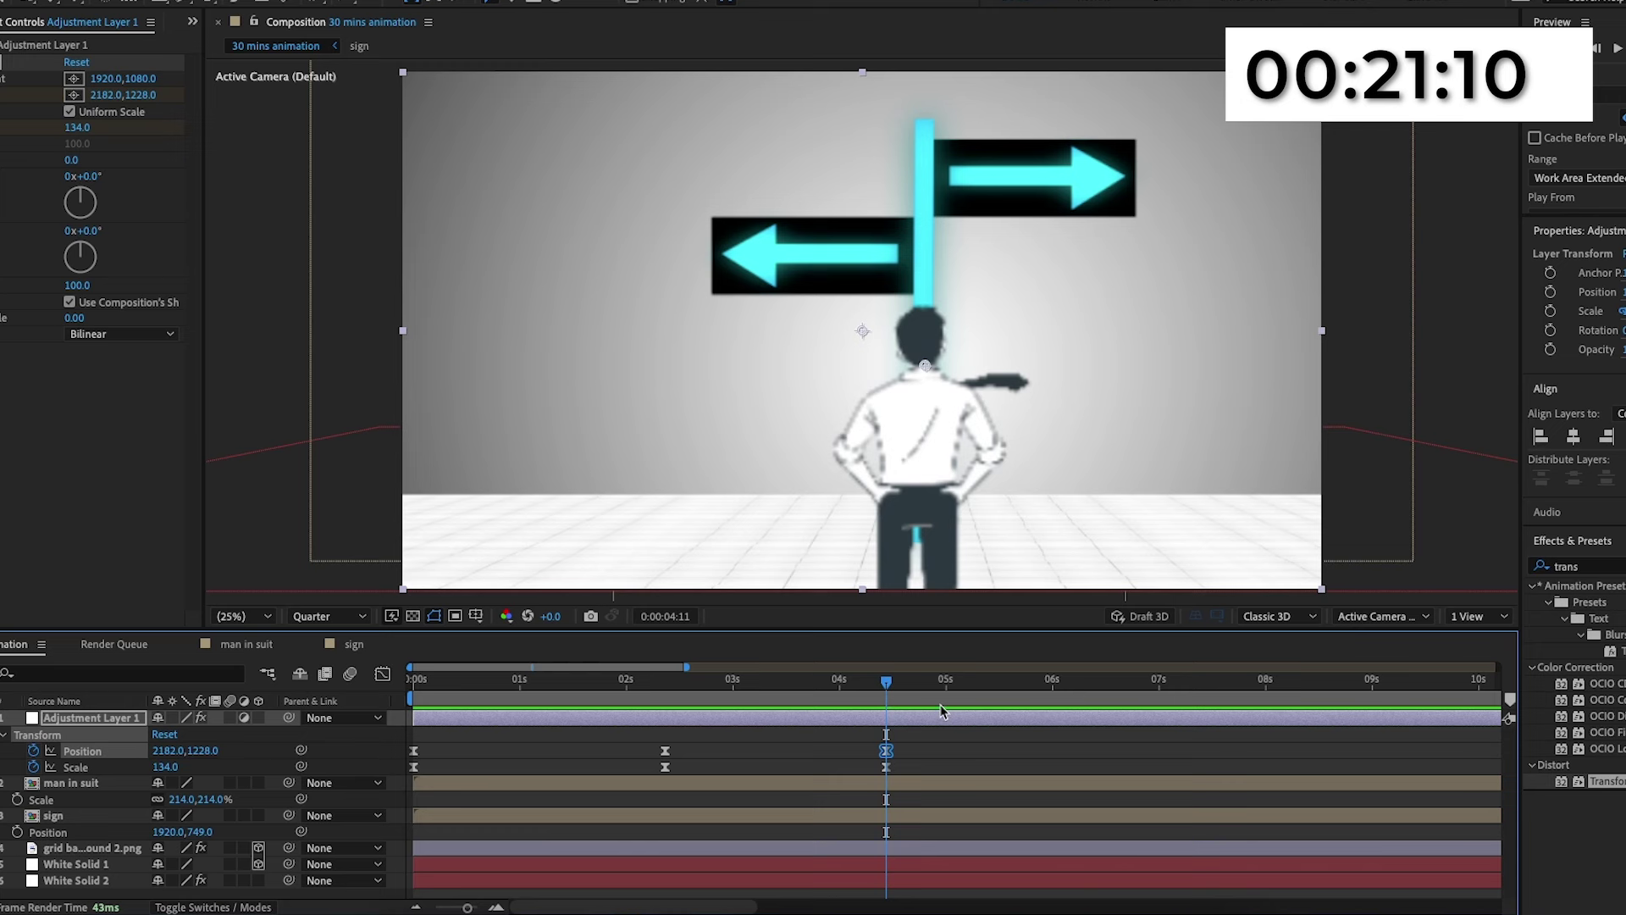
key("space")
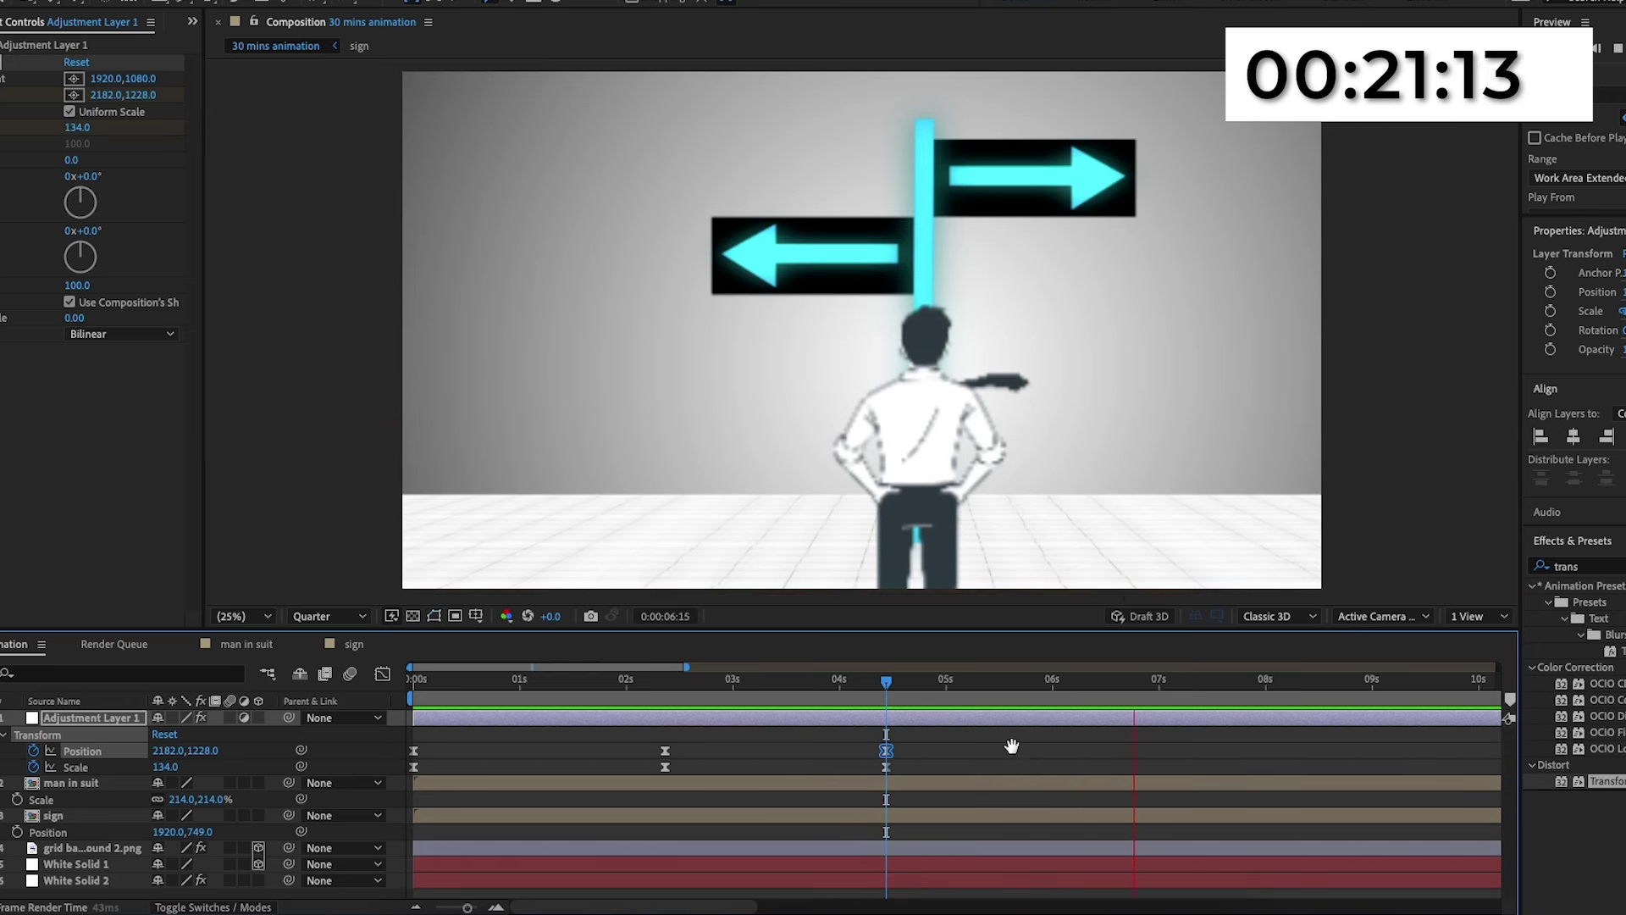
key("space")
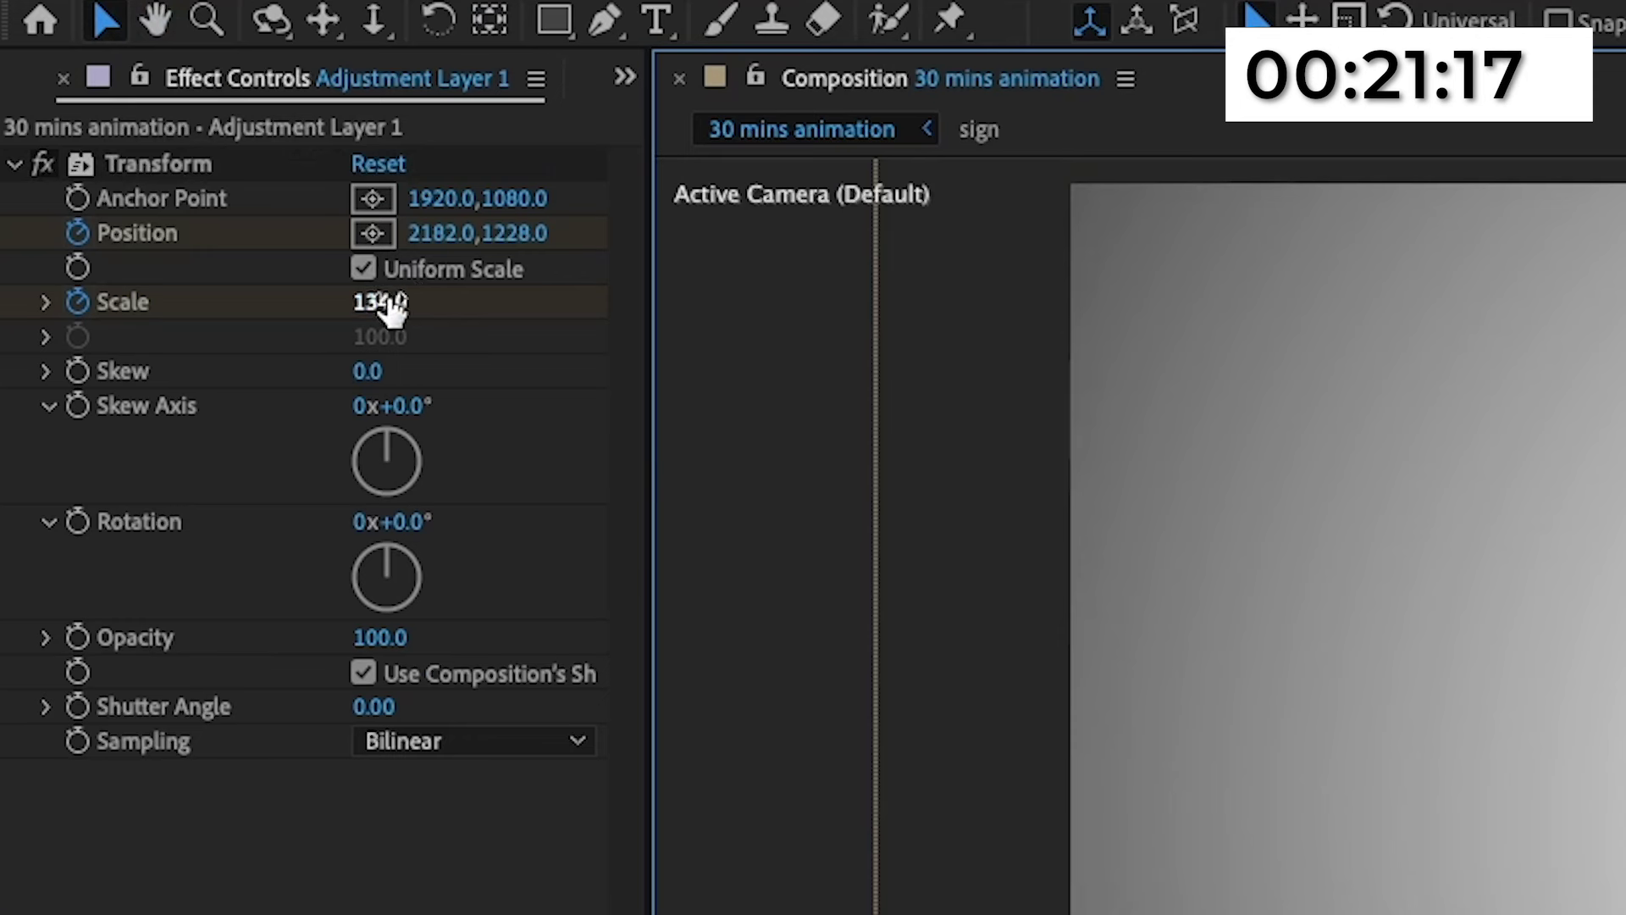
At 0:00:06:20, set the adjustment layer's Transform Scale to 100 and its Position to 1920, 1080.
left_click(79, 127)
type("1")
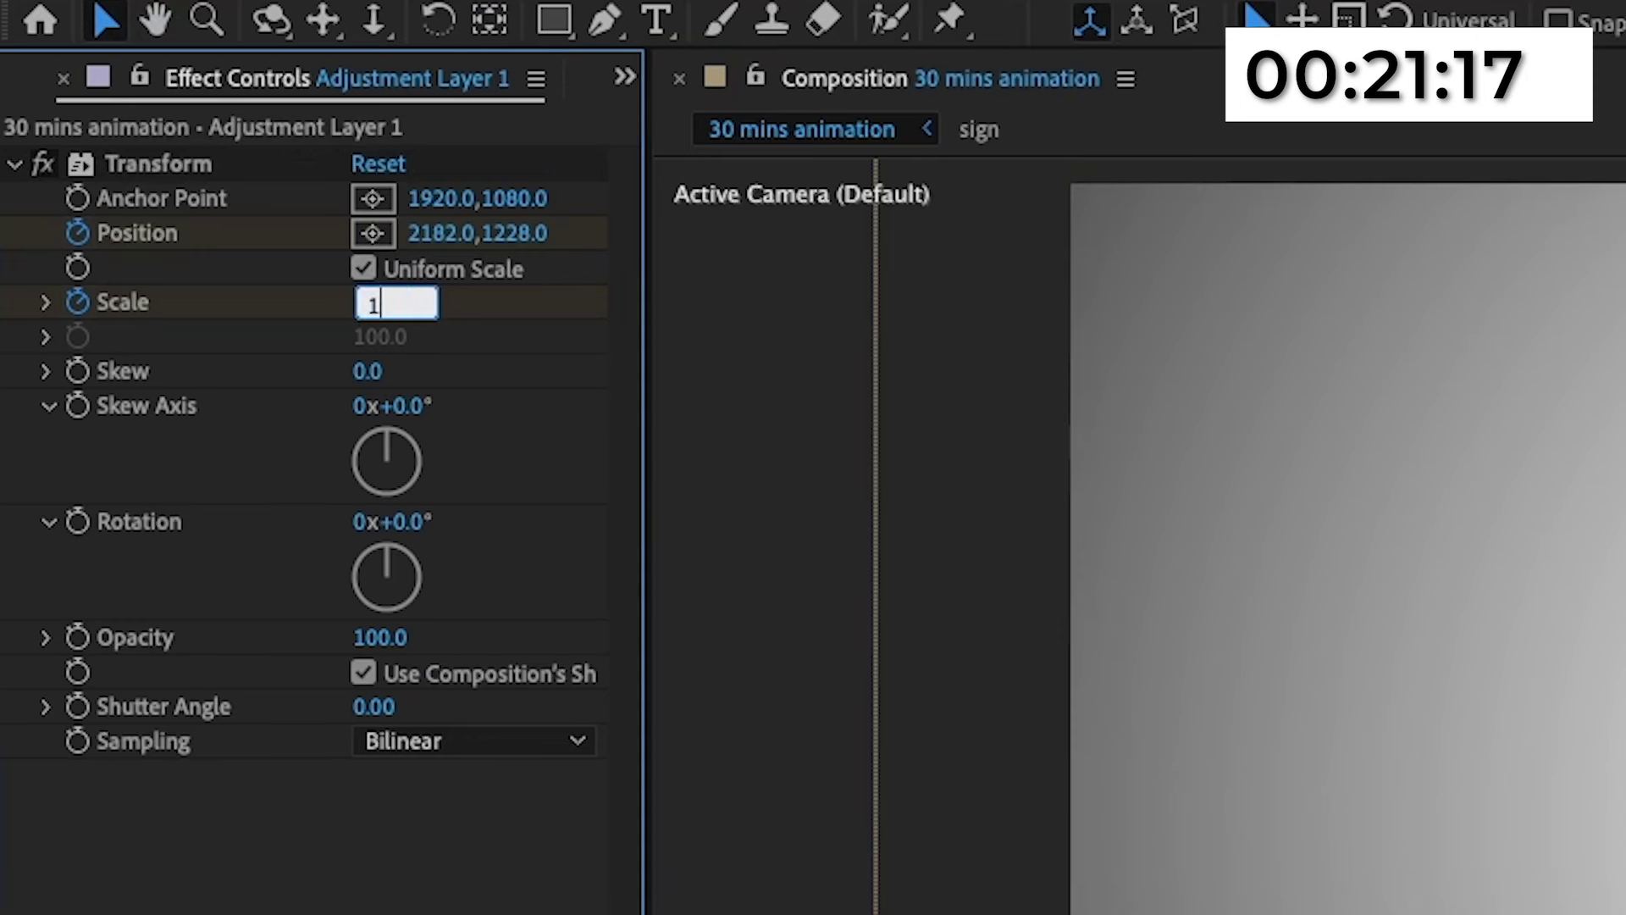
type("00")
key("Return")
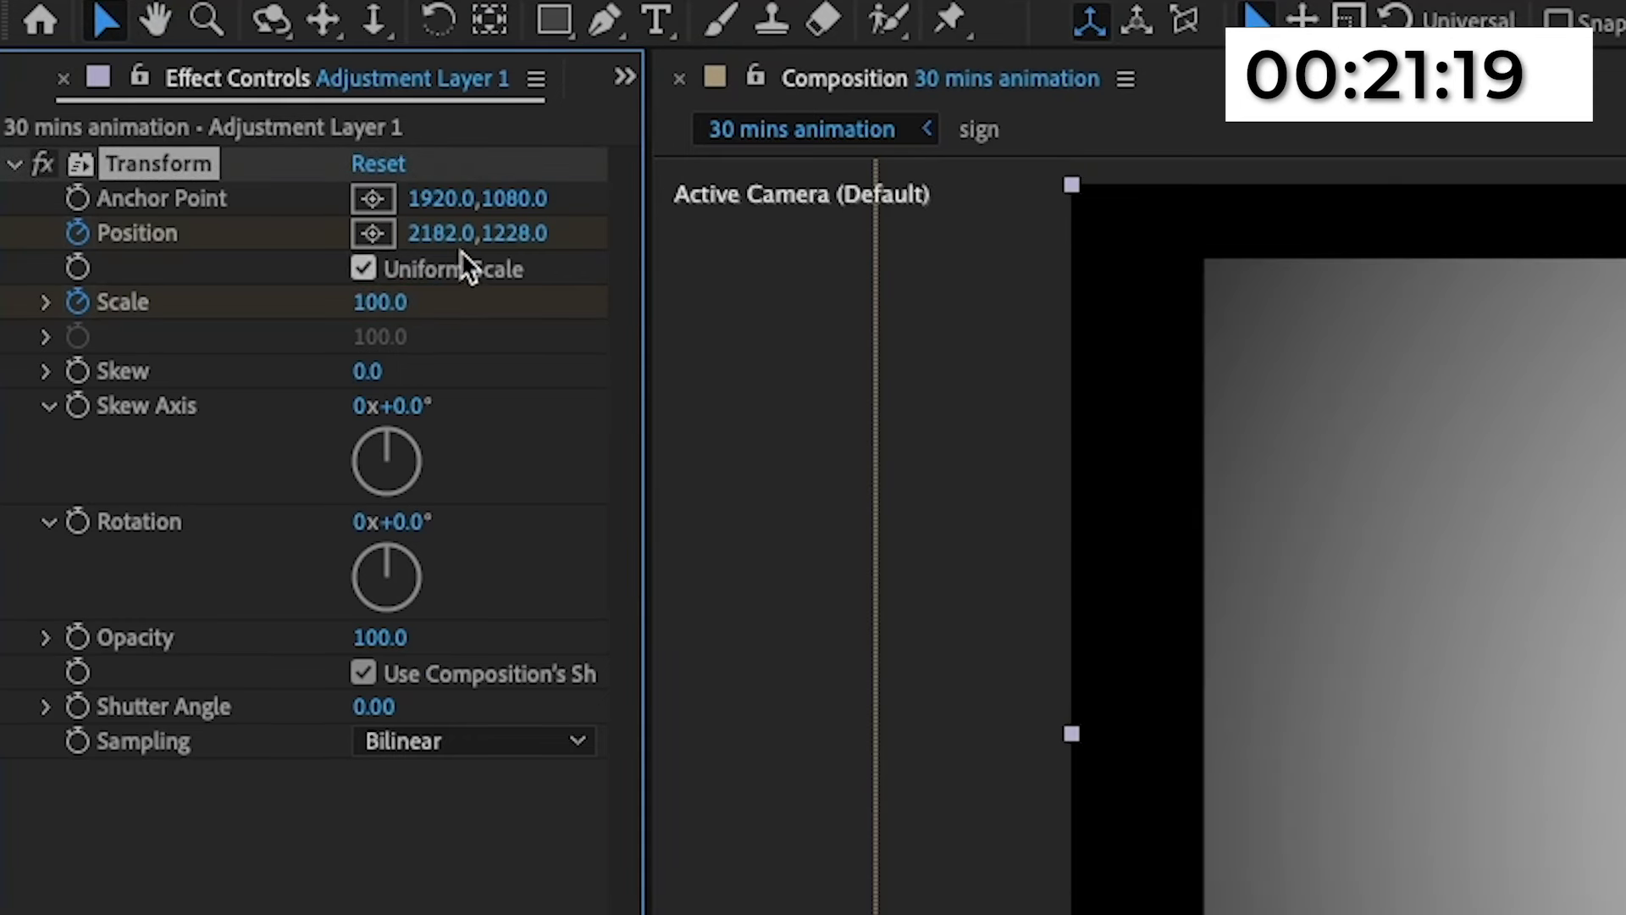
left_click(441, 233)
type("19")
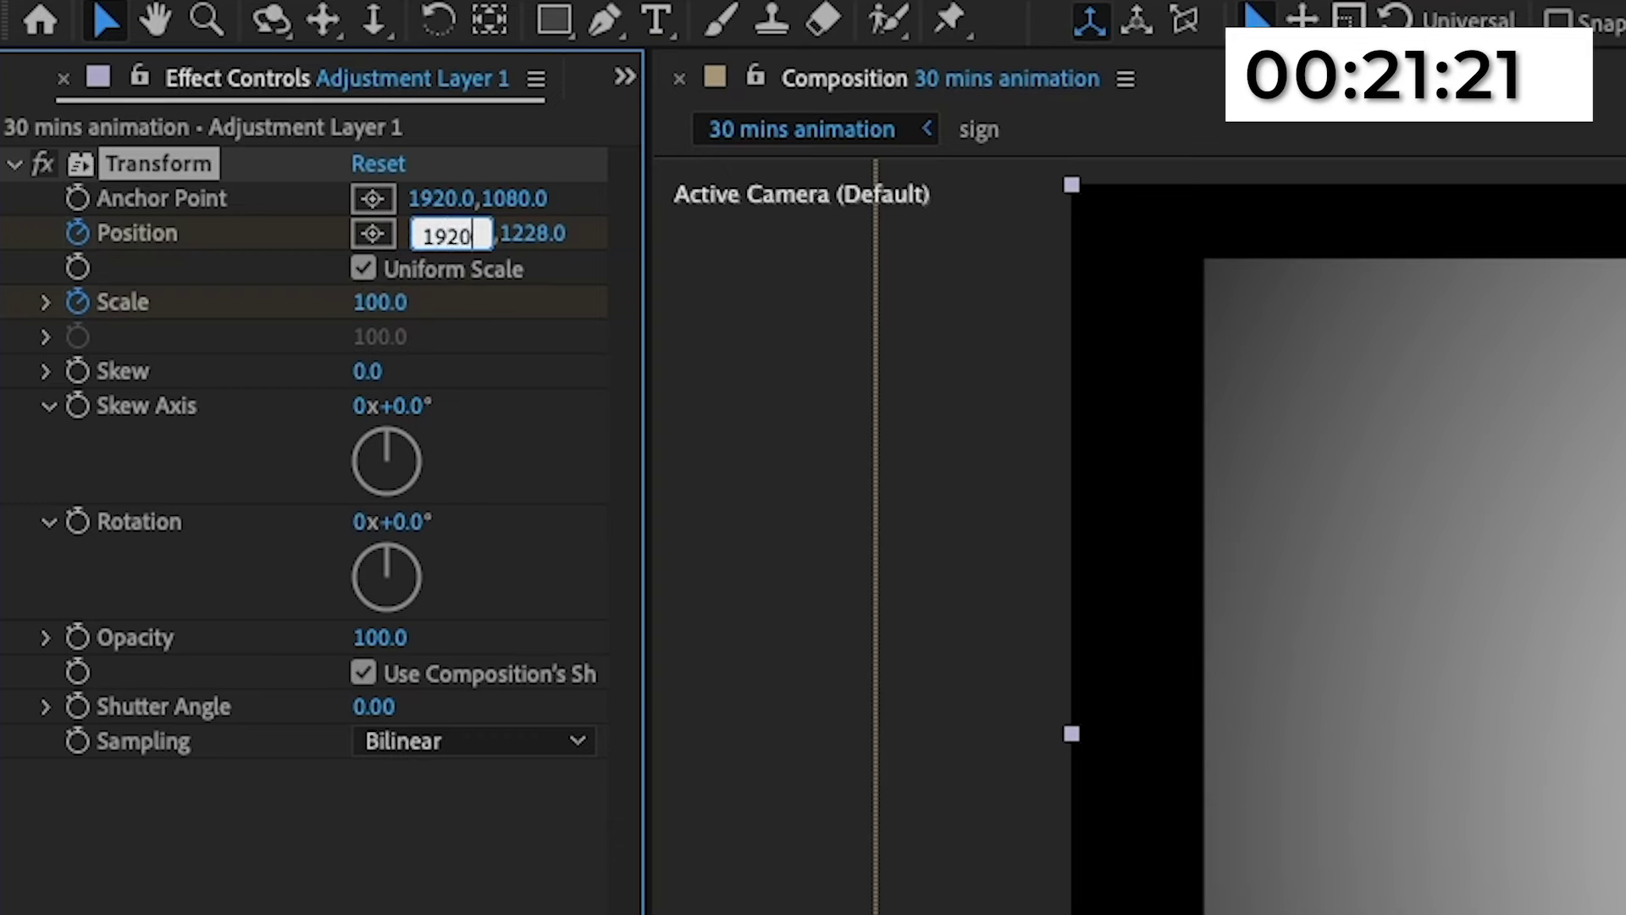
type("20")
key("Return")
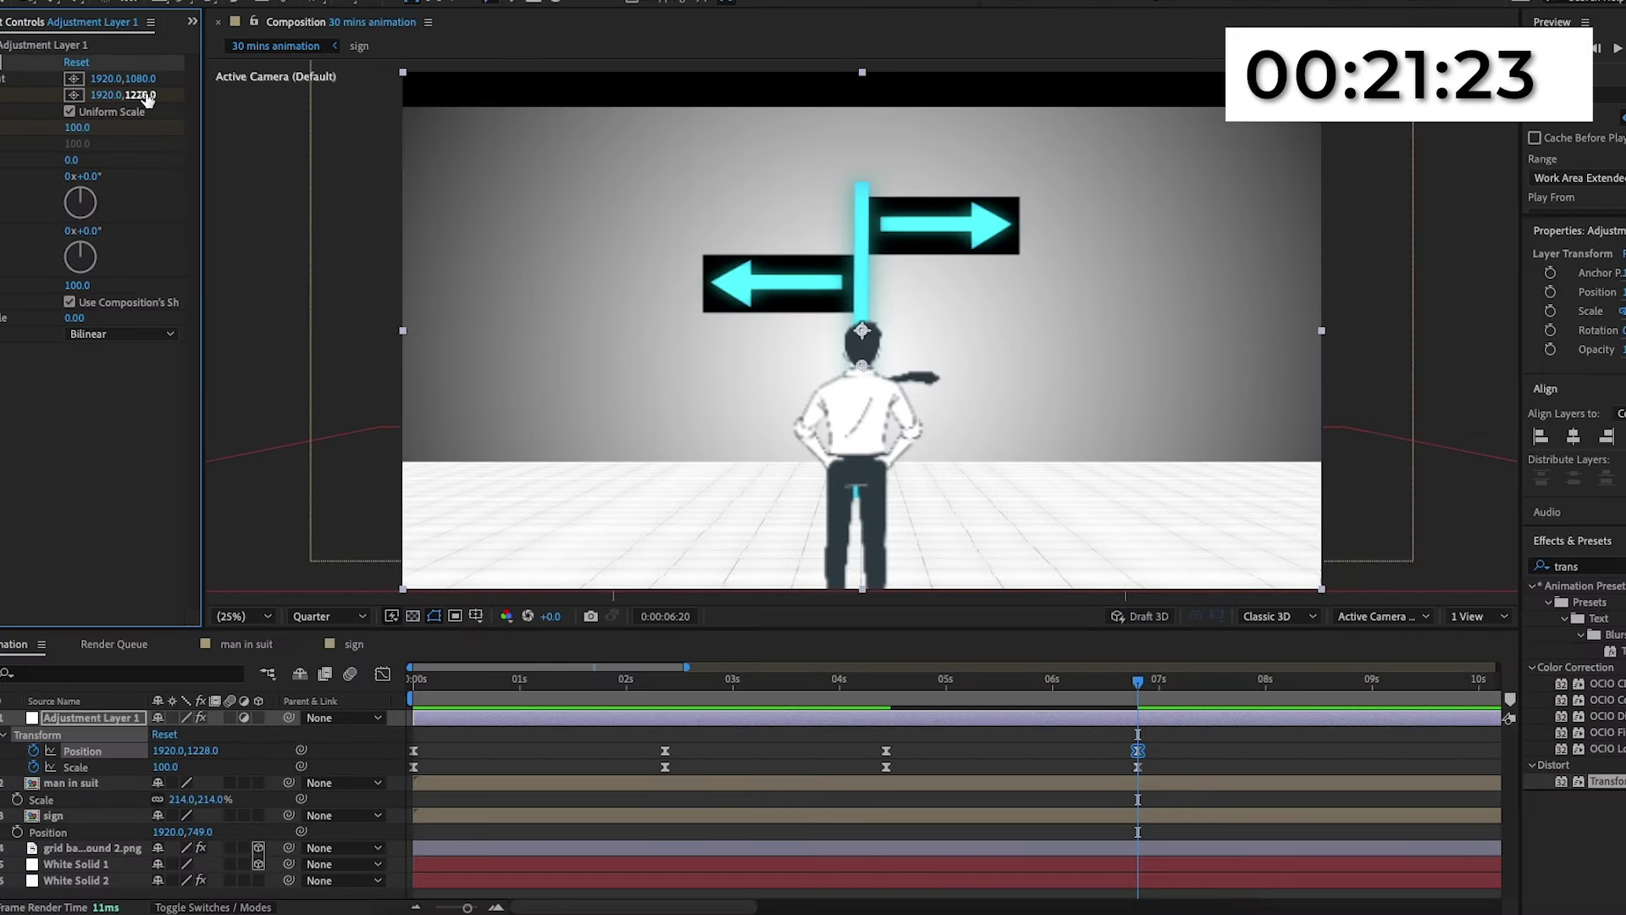
type("1080")
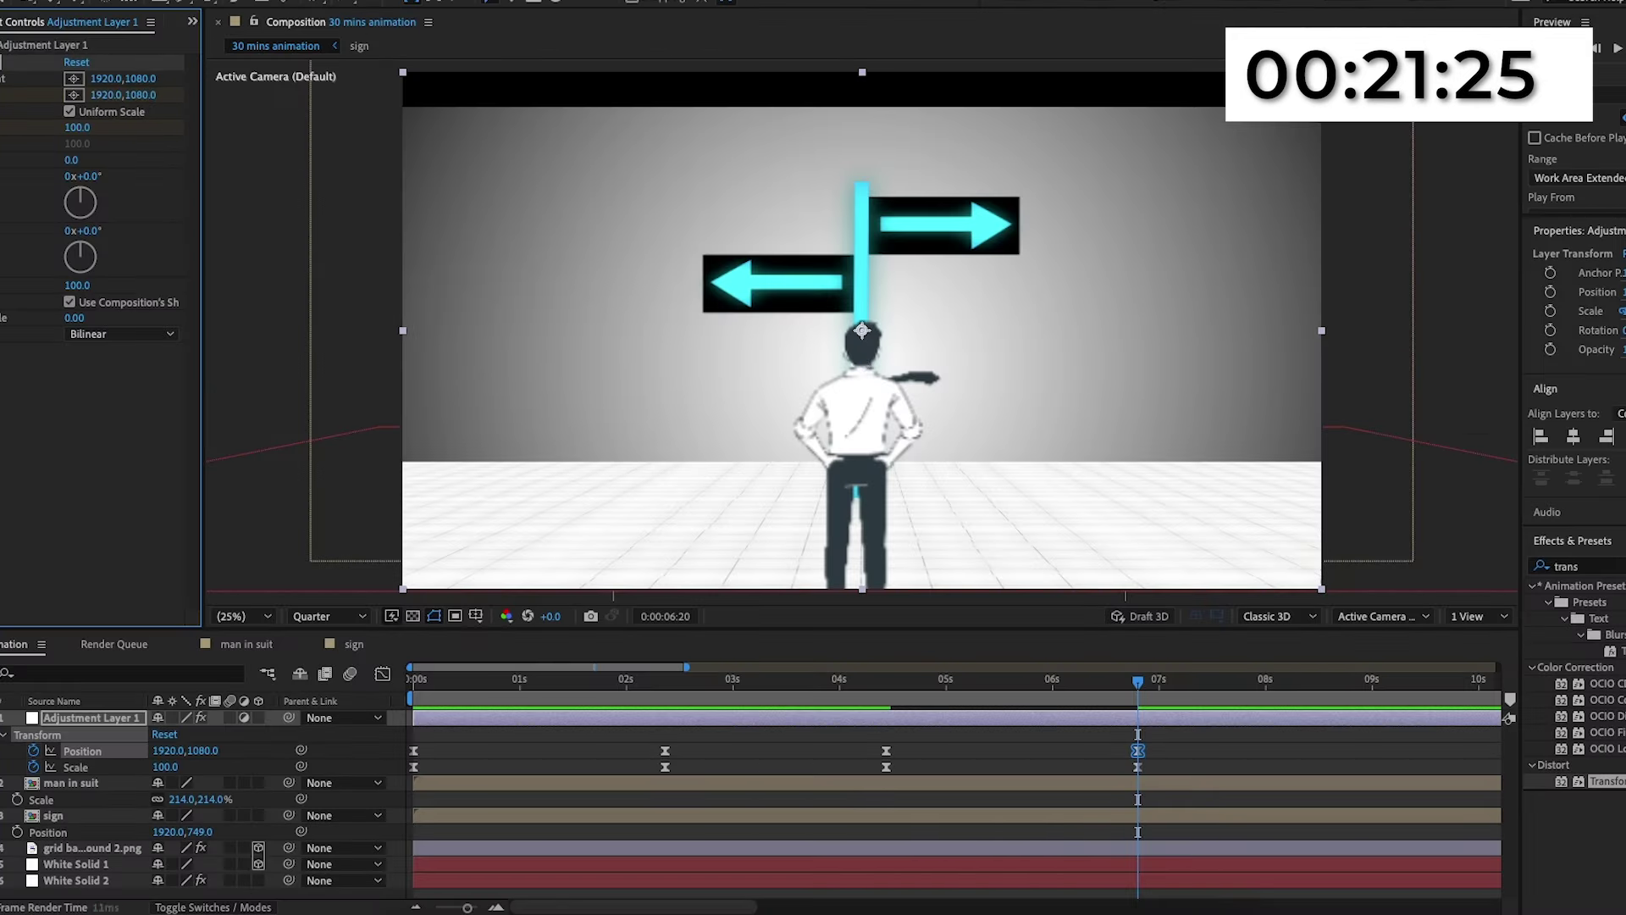
key("Return")
Shape the speed curve between the last two Transform keyframes into a central peak and preview the zoom-out.
mouse_move(1161, 744)
left_mouse_down()
mouse_move(1027, 772)
mouse_move(1078, 755)
mouse_move(897, 767)
left_mouse_up()
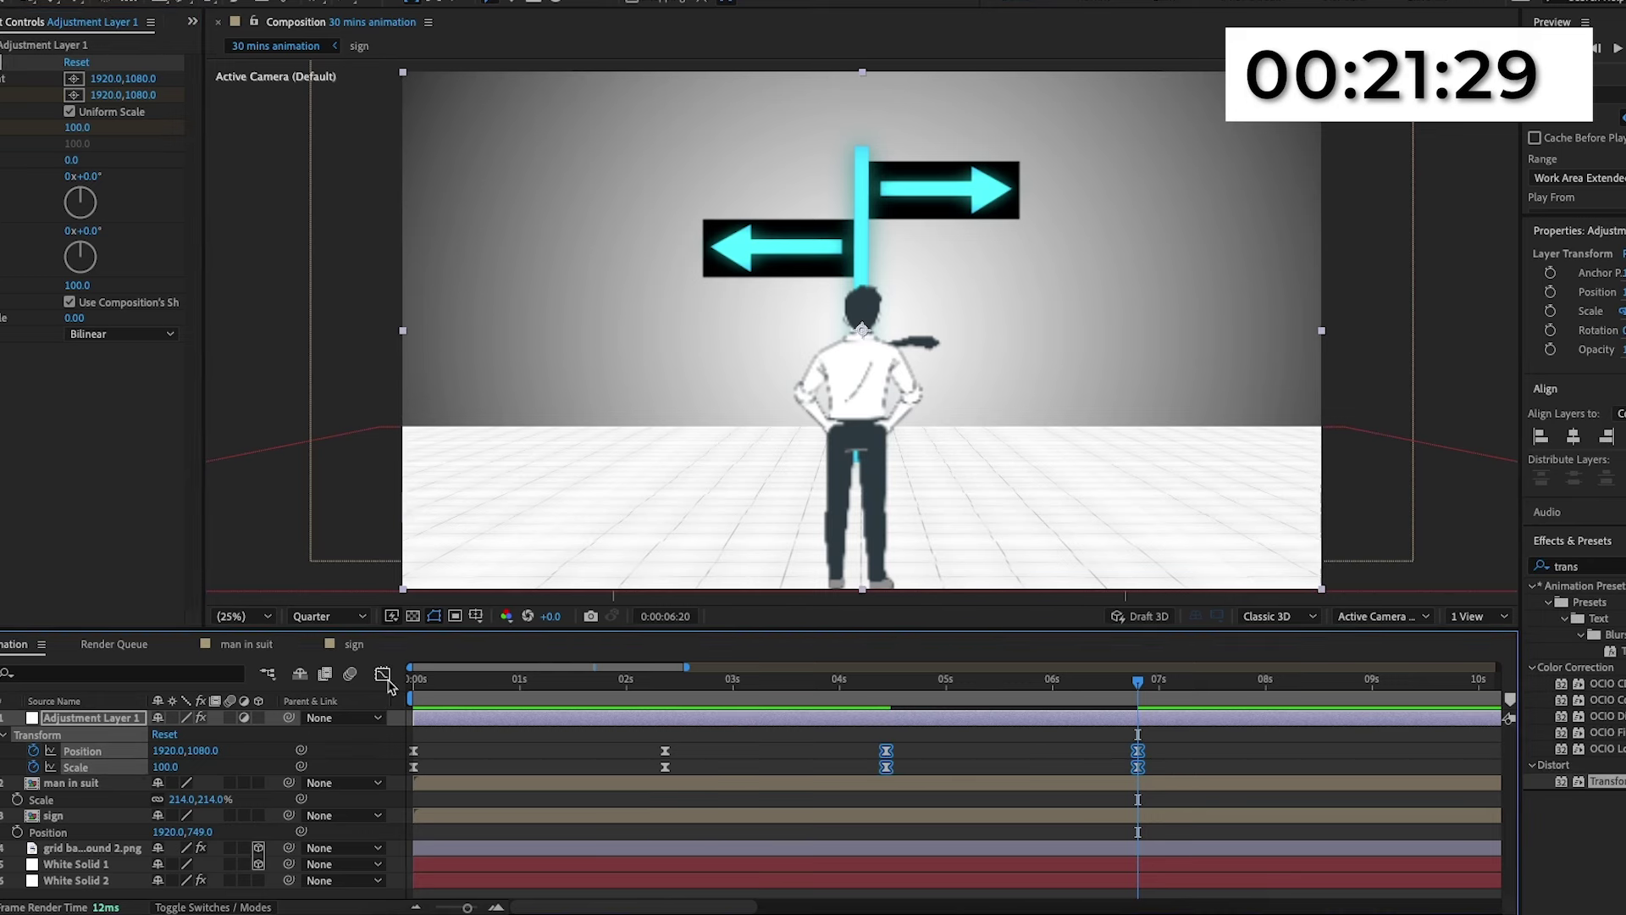
key("shift+F3")
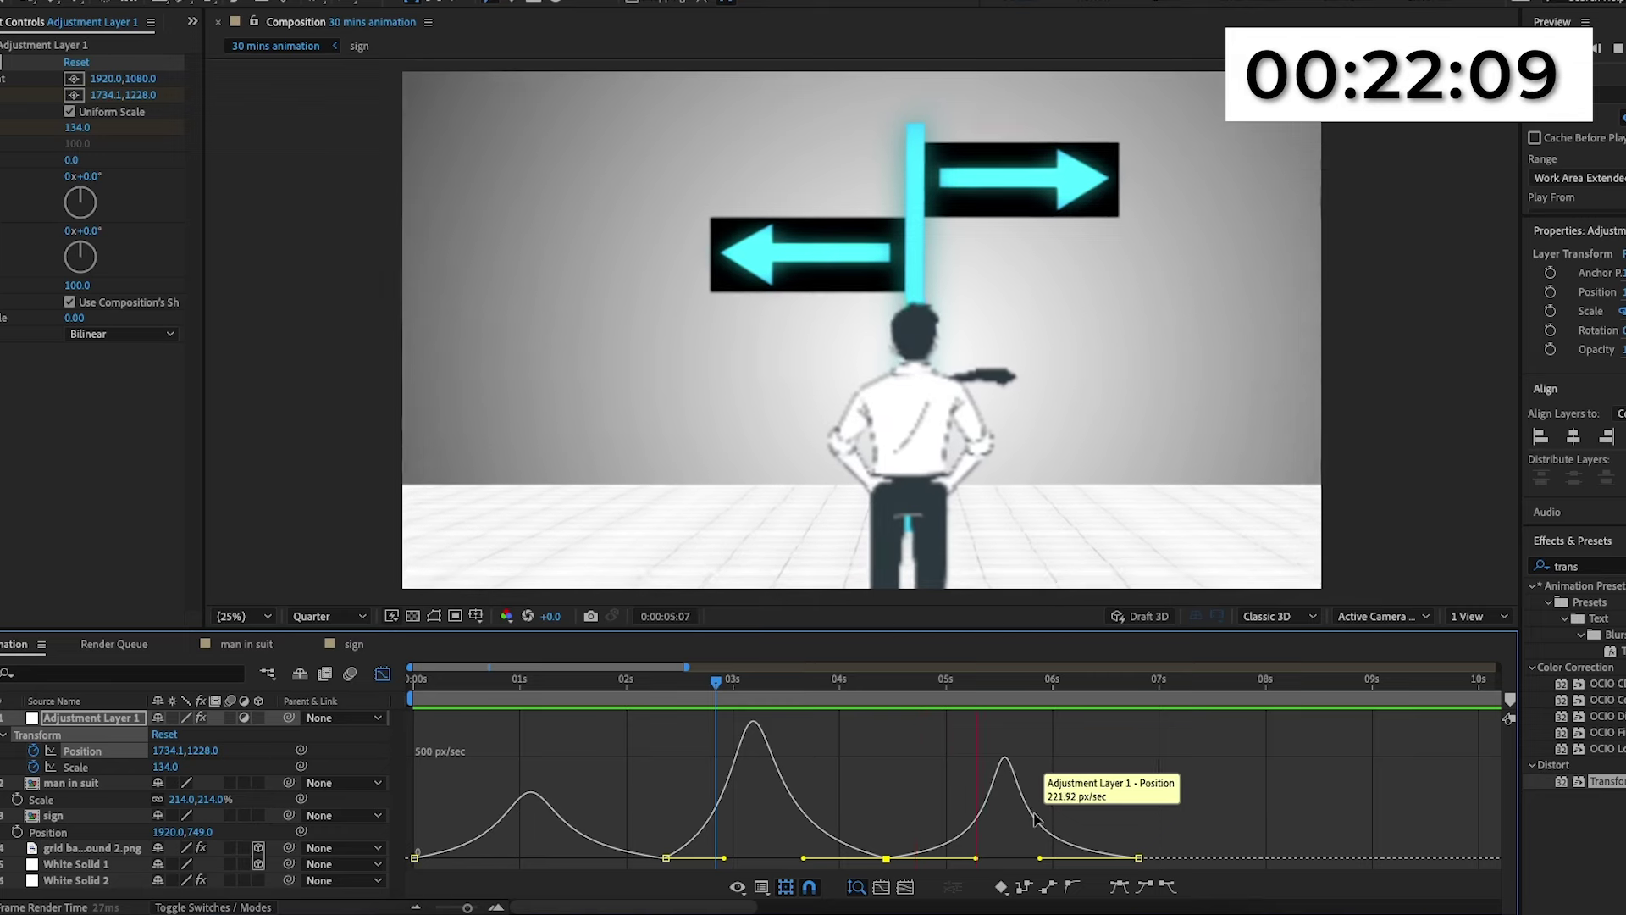
key("space")
key("shift+F3")
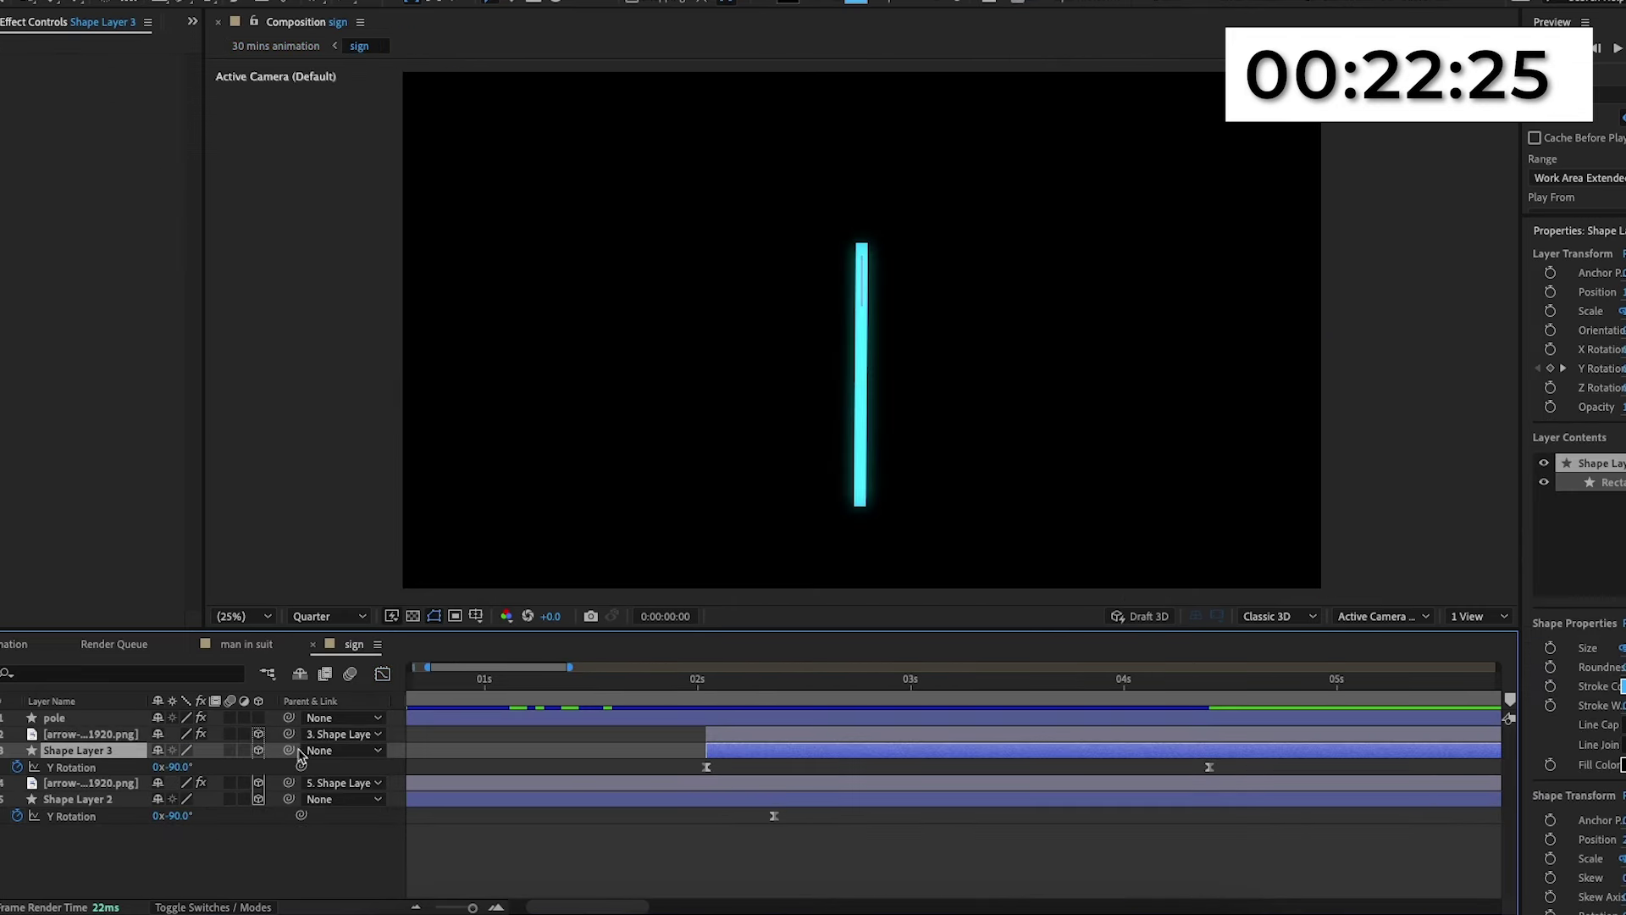
In the man in suit composition, place puppet pins near the tip and the base of the tie layer.
left_click(241, 645)
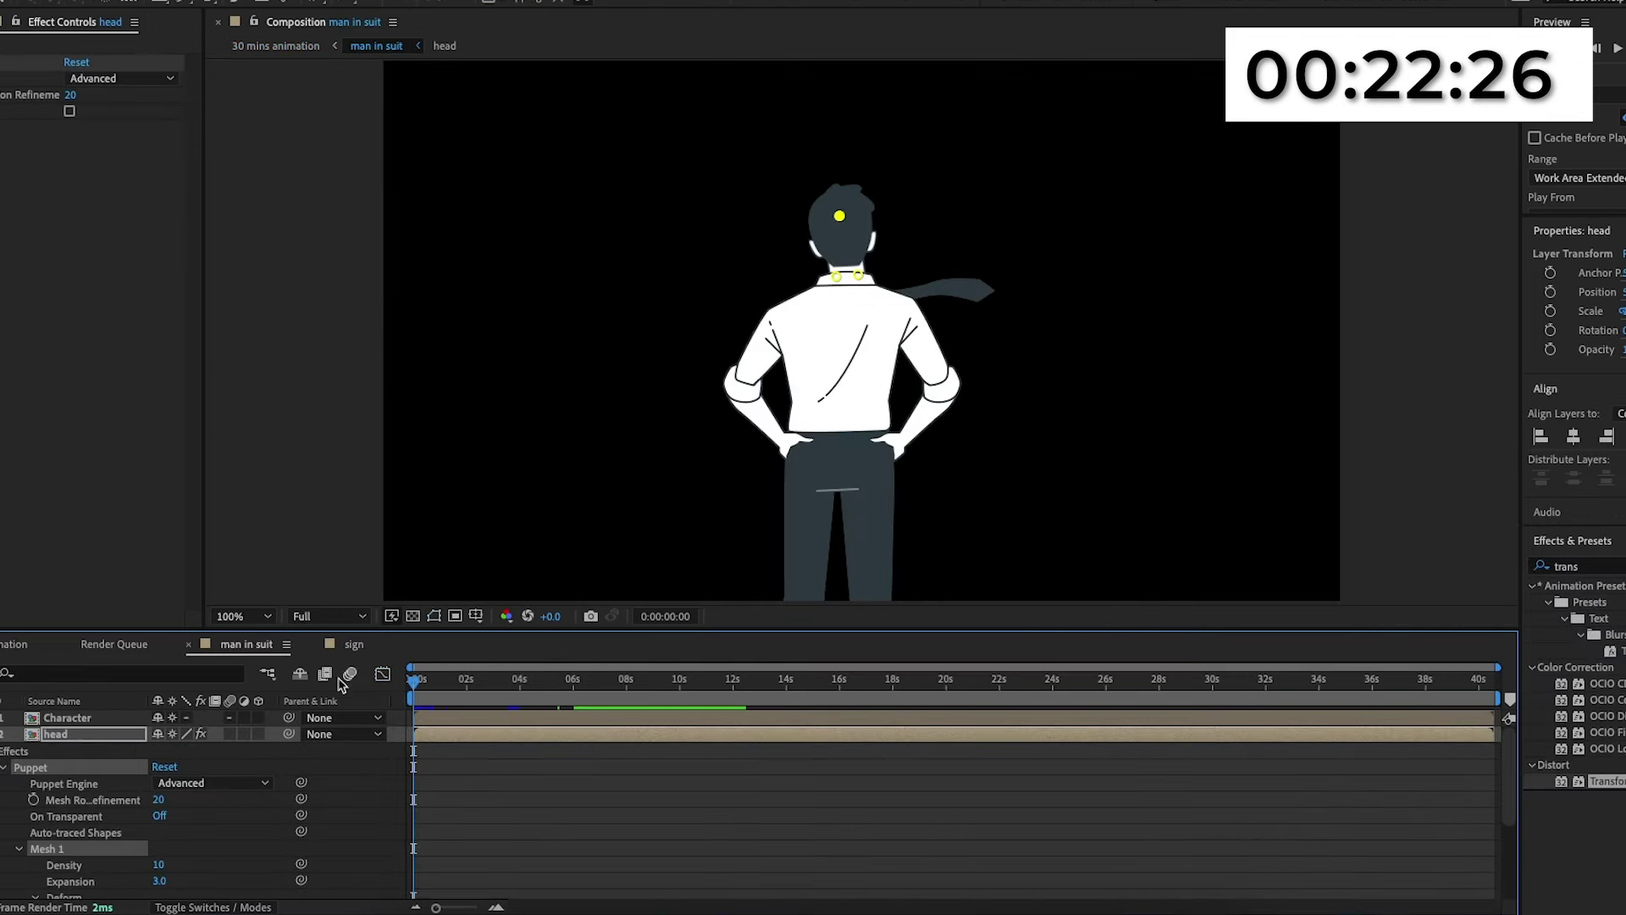
scroll(85, 813, "down", 4)
left_click(79, 891)
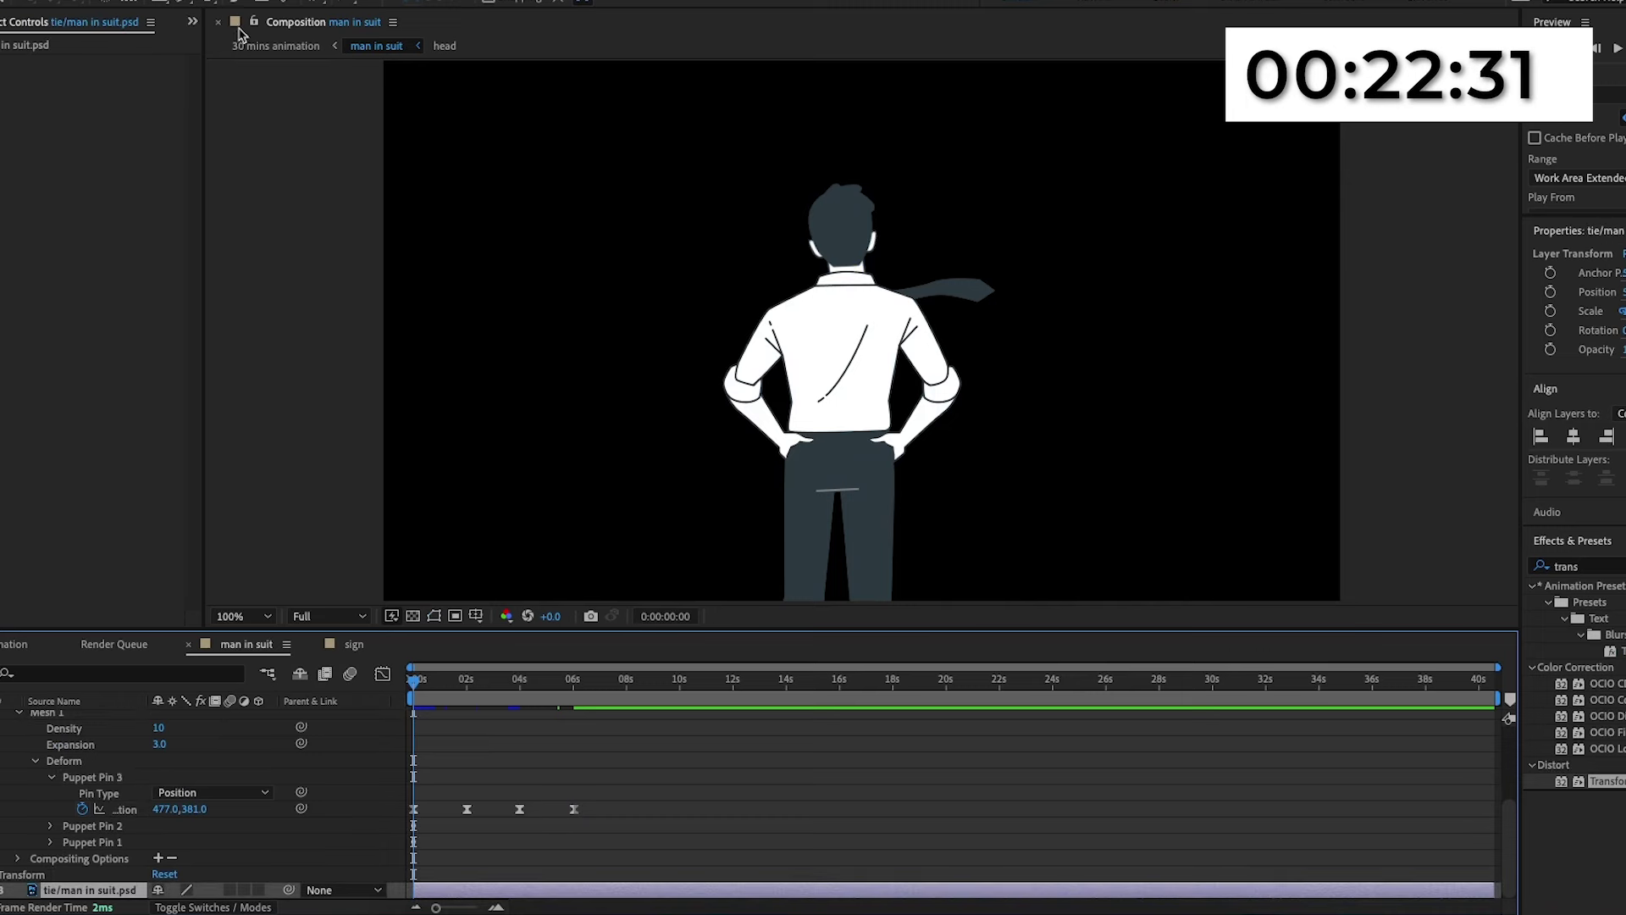
left_click(967, 283)
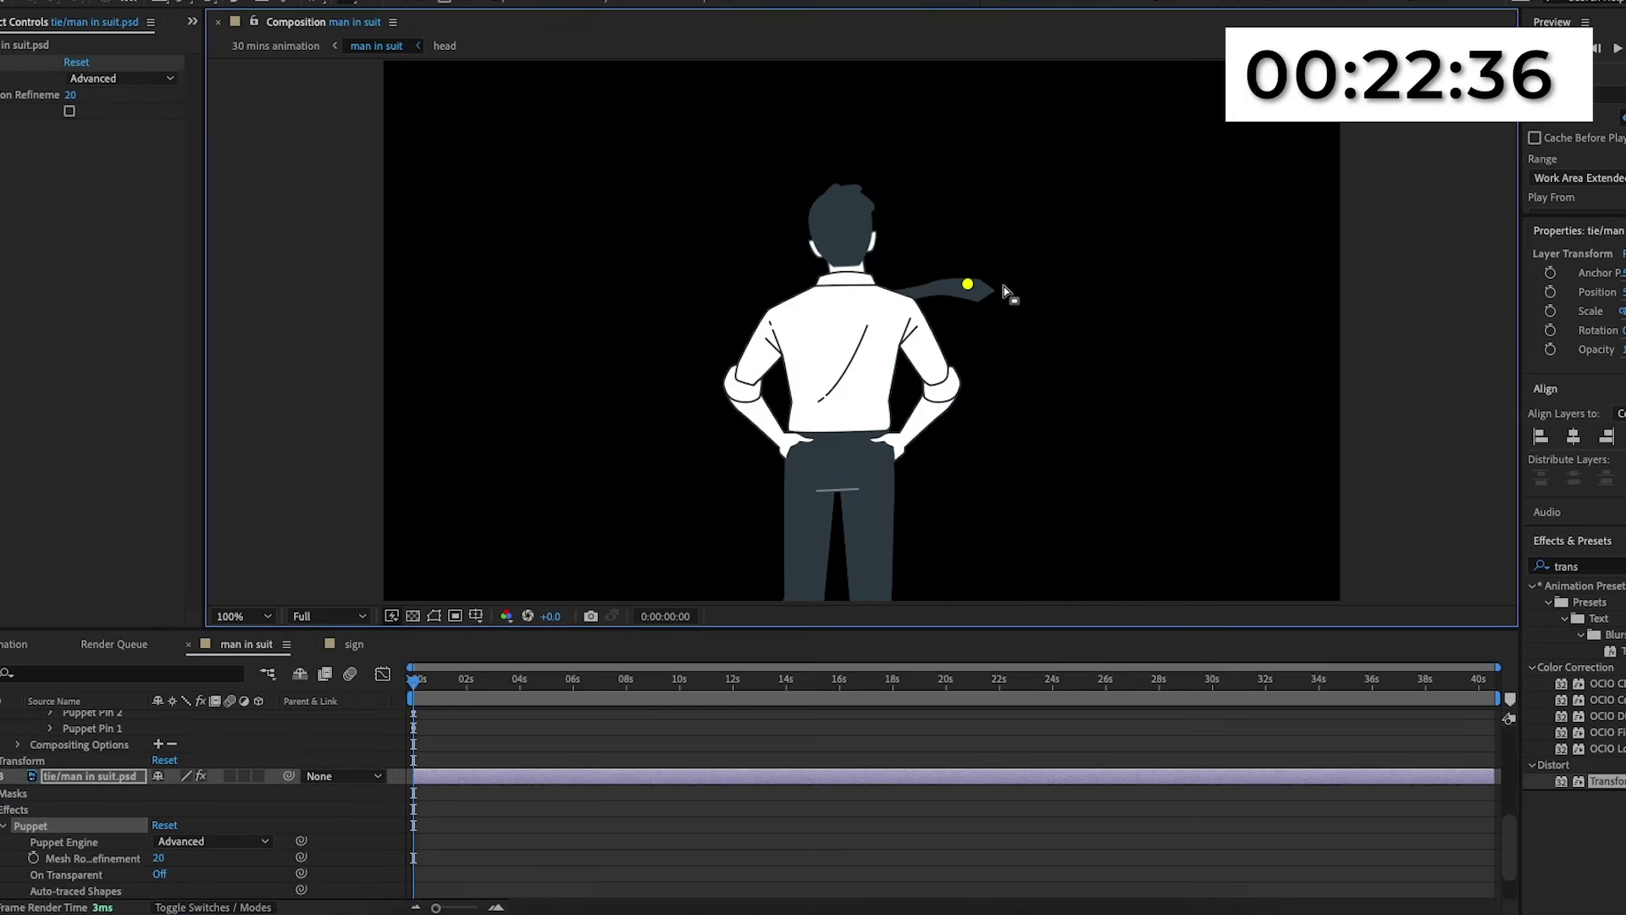
left_click(891, 298)
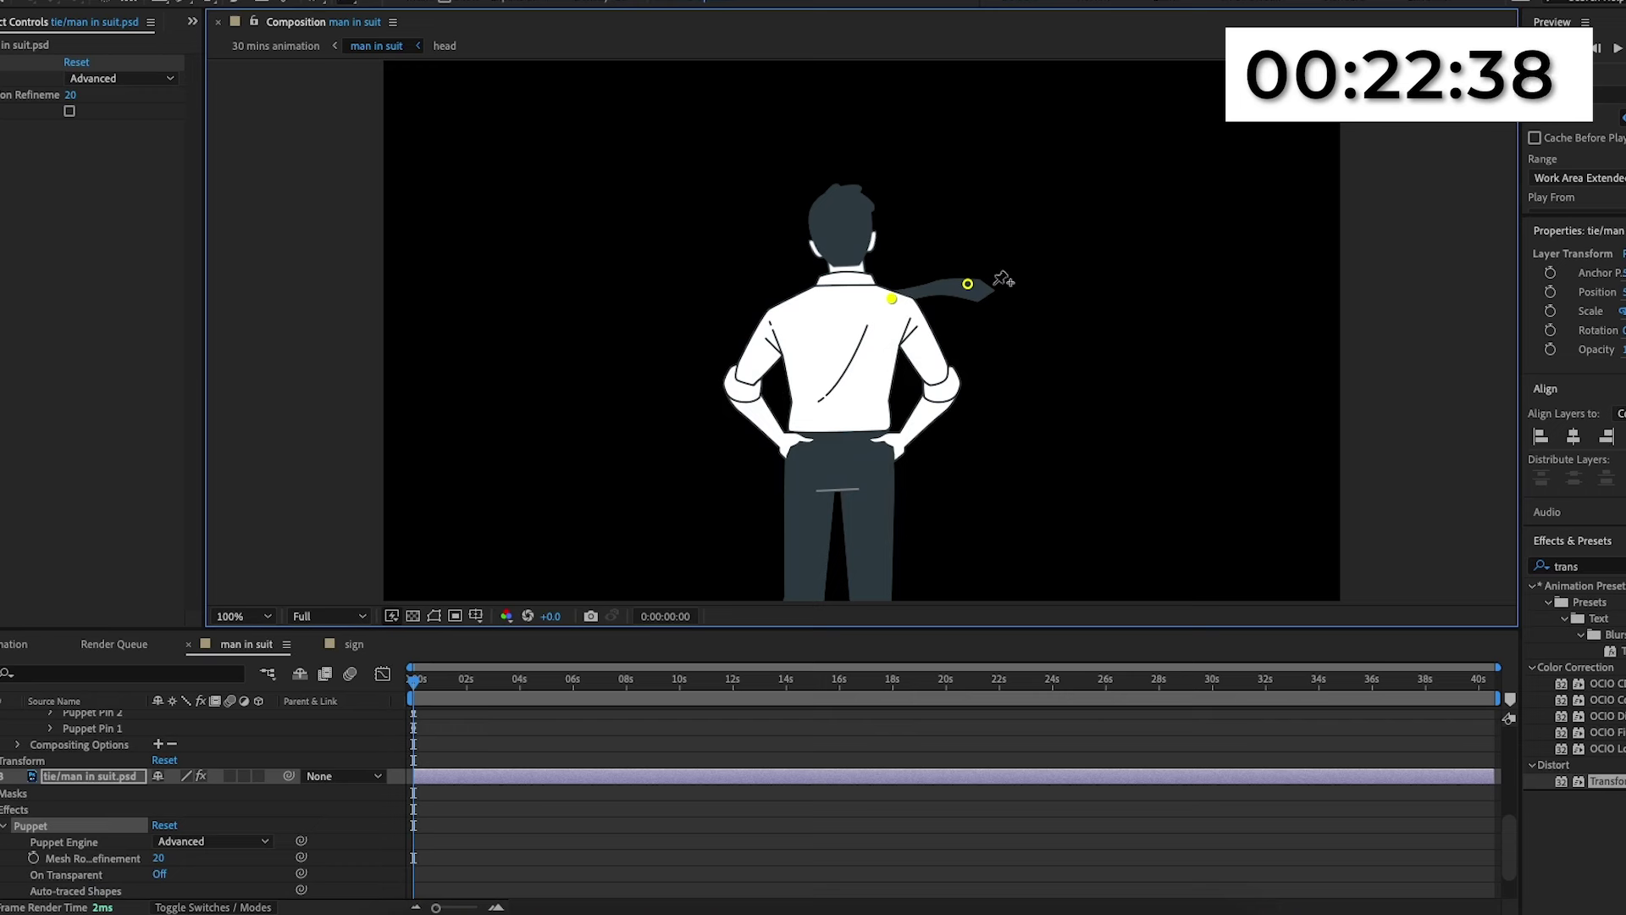
Raise the puppet pin near the tie's tip to about 83, -7 at roughly 1.5 seconds.
key("space")
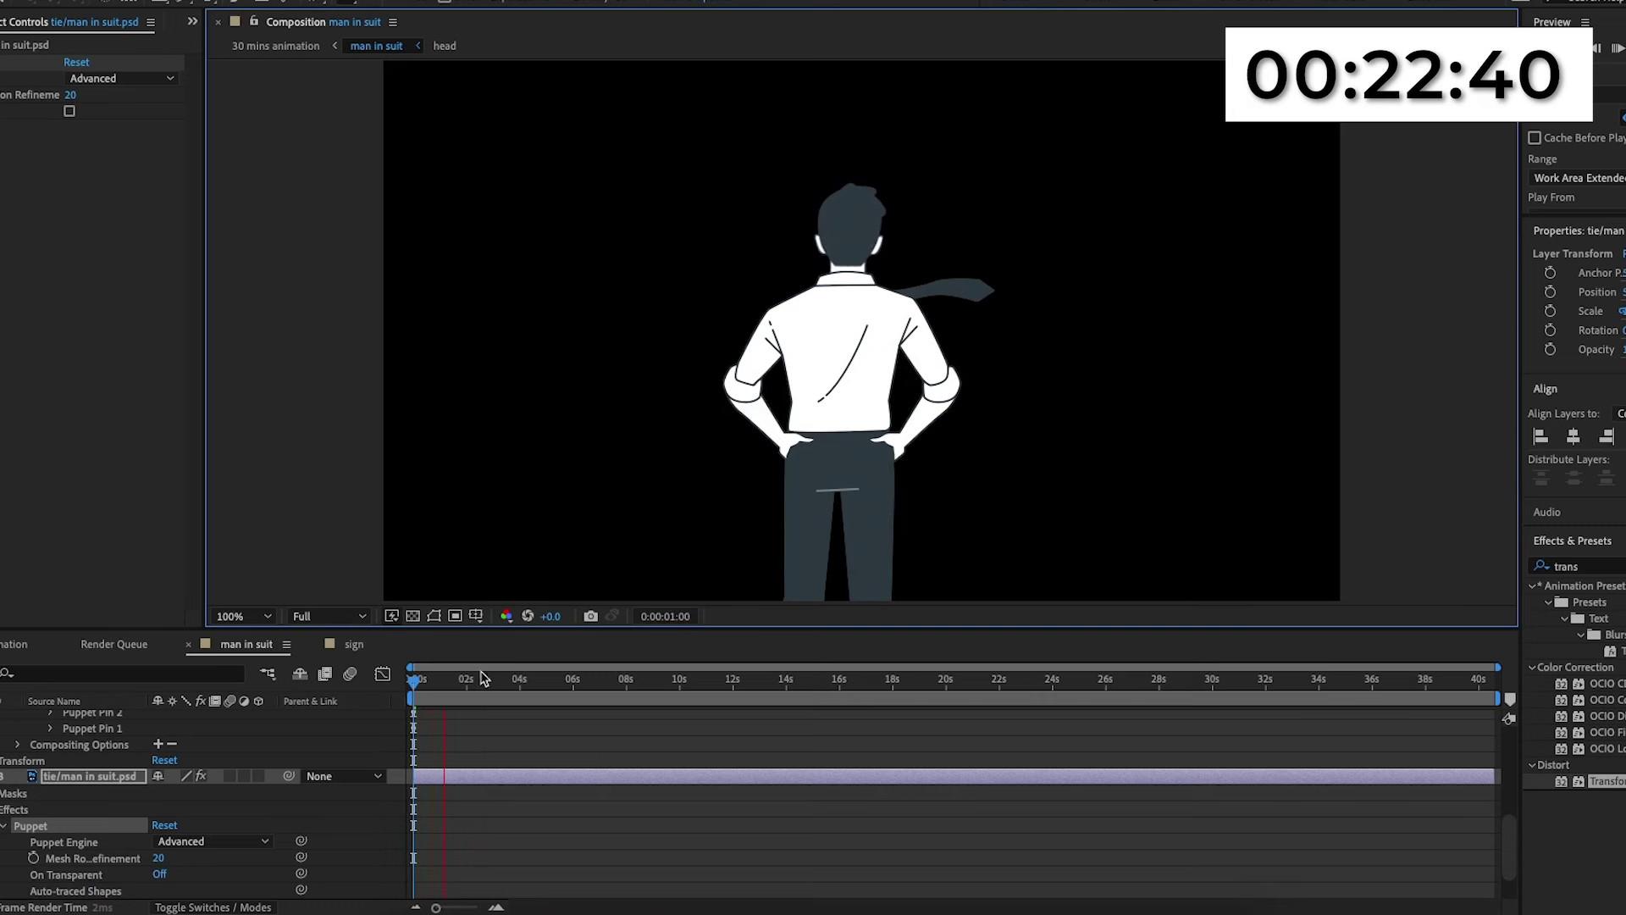
key("space")
left_click_drag(454, 688, 456, 688)
left_click_drag(968, 284, 963, 273)
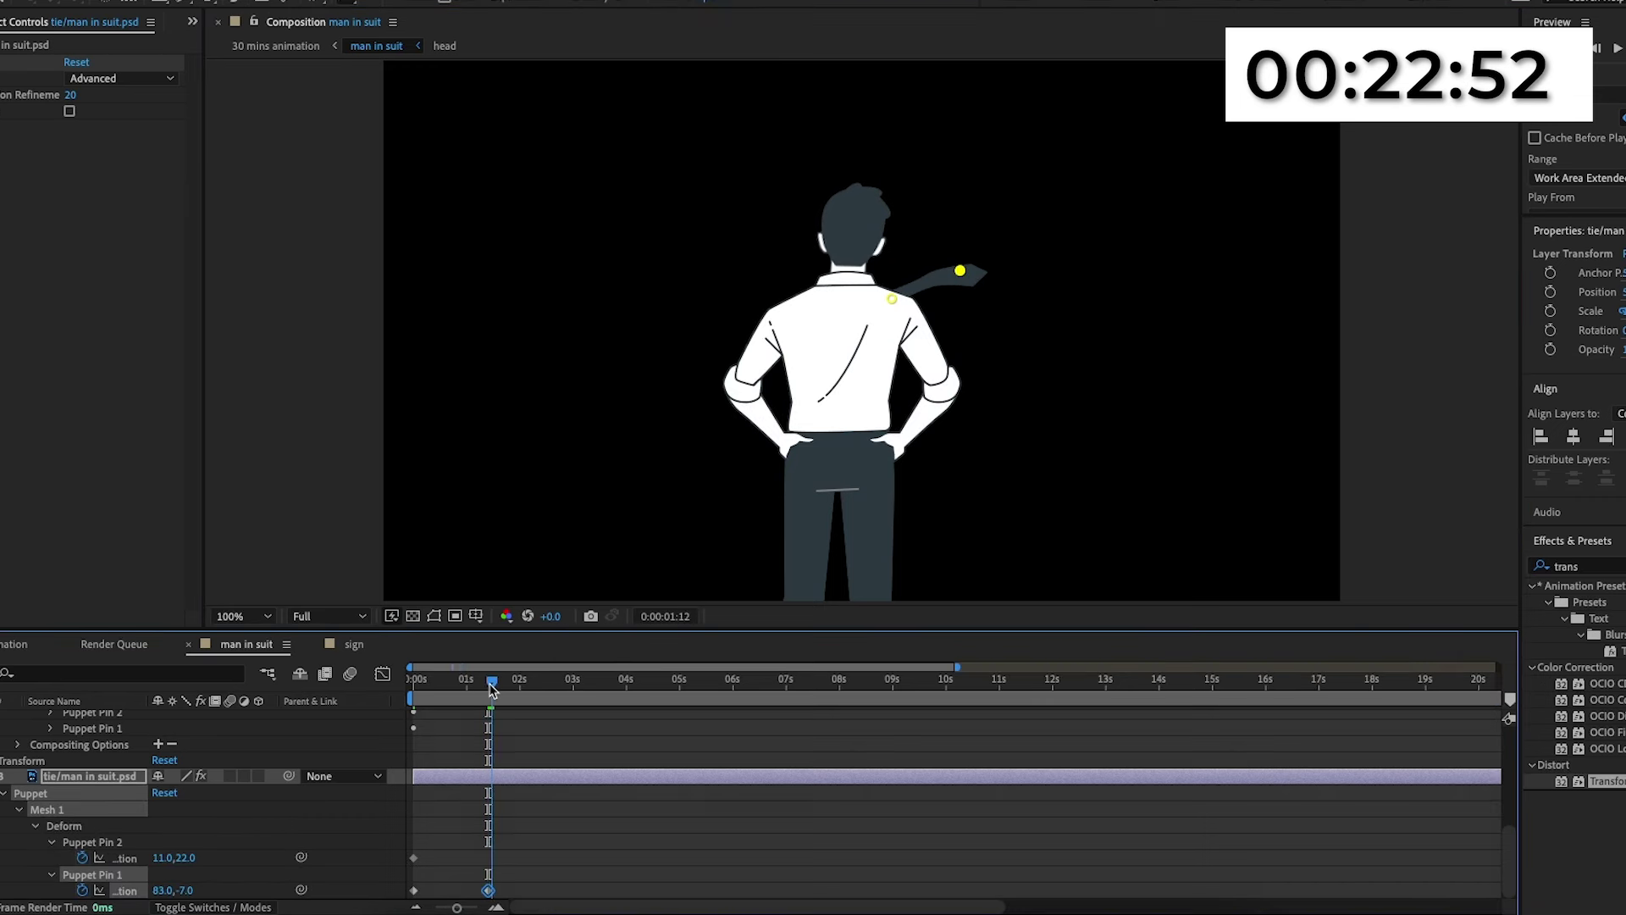
Paste the tie tip pin's starting position keyframe (91, 7) at 0:00:02:20.
left_click_drag(490, 711, 514, 710)
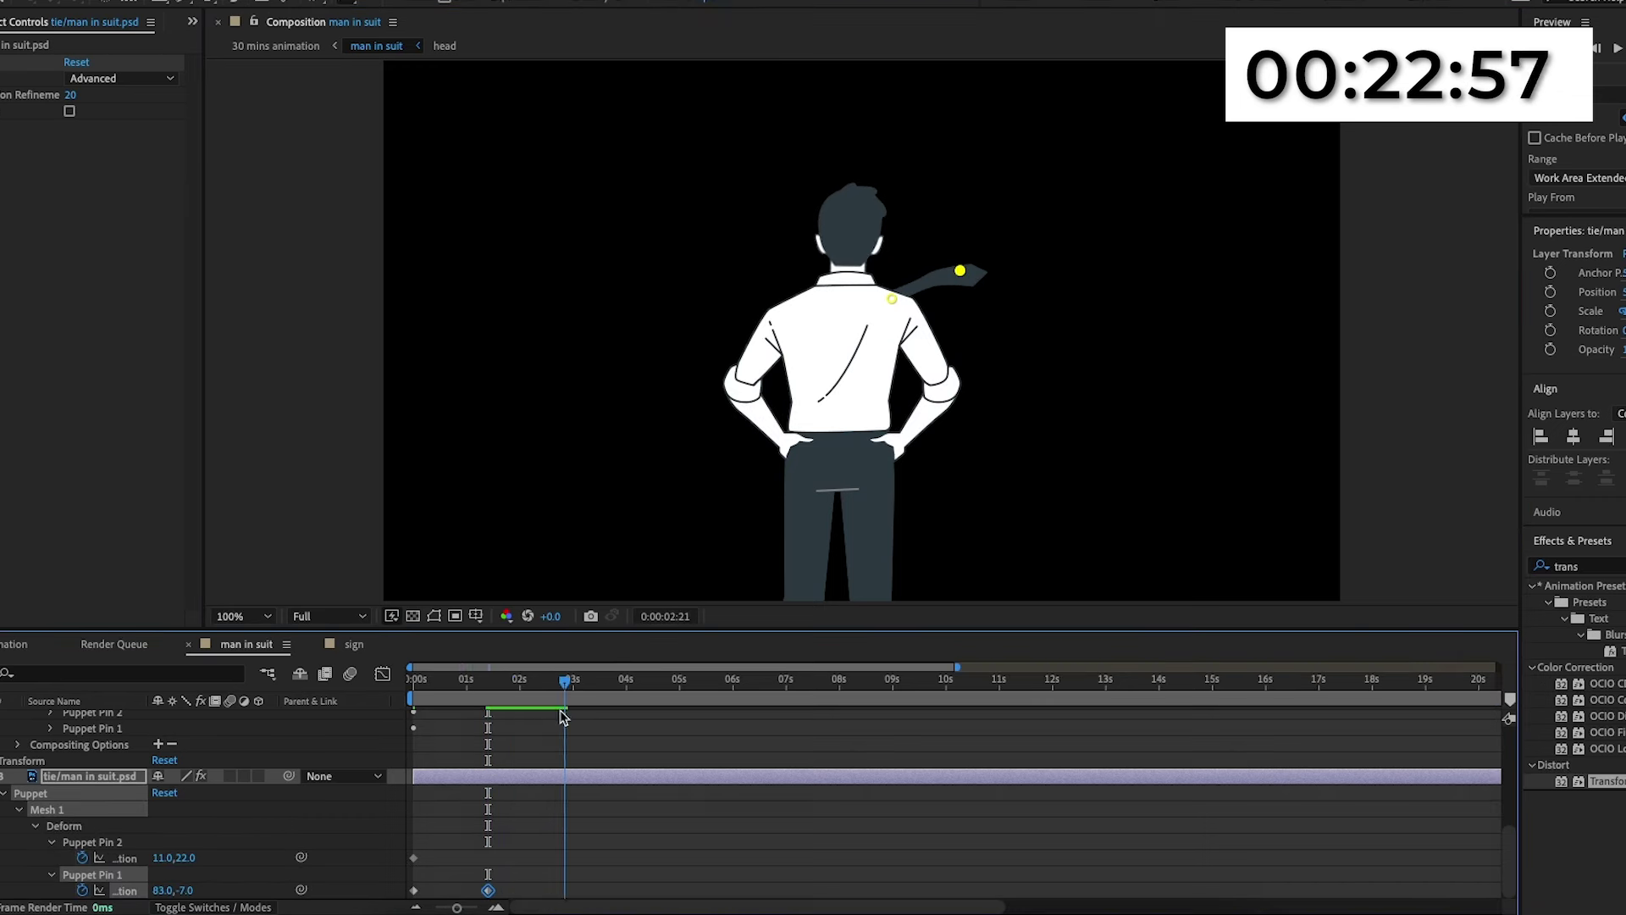
left_click_drag(563, 717, 562, 721)
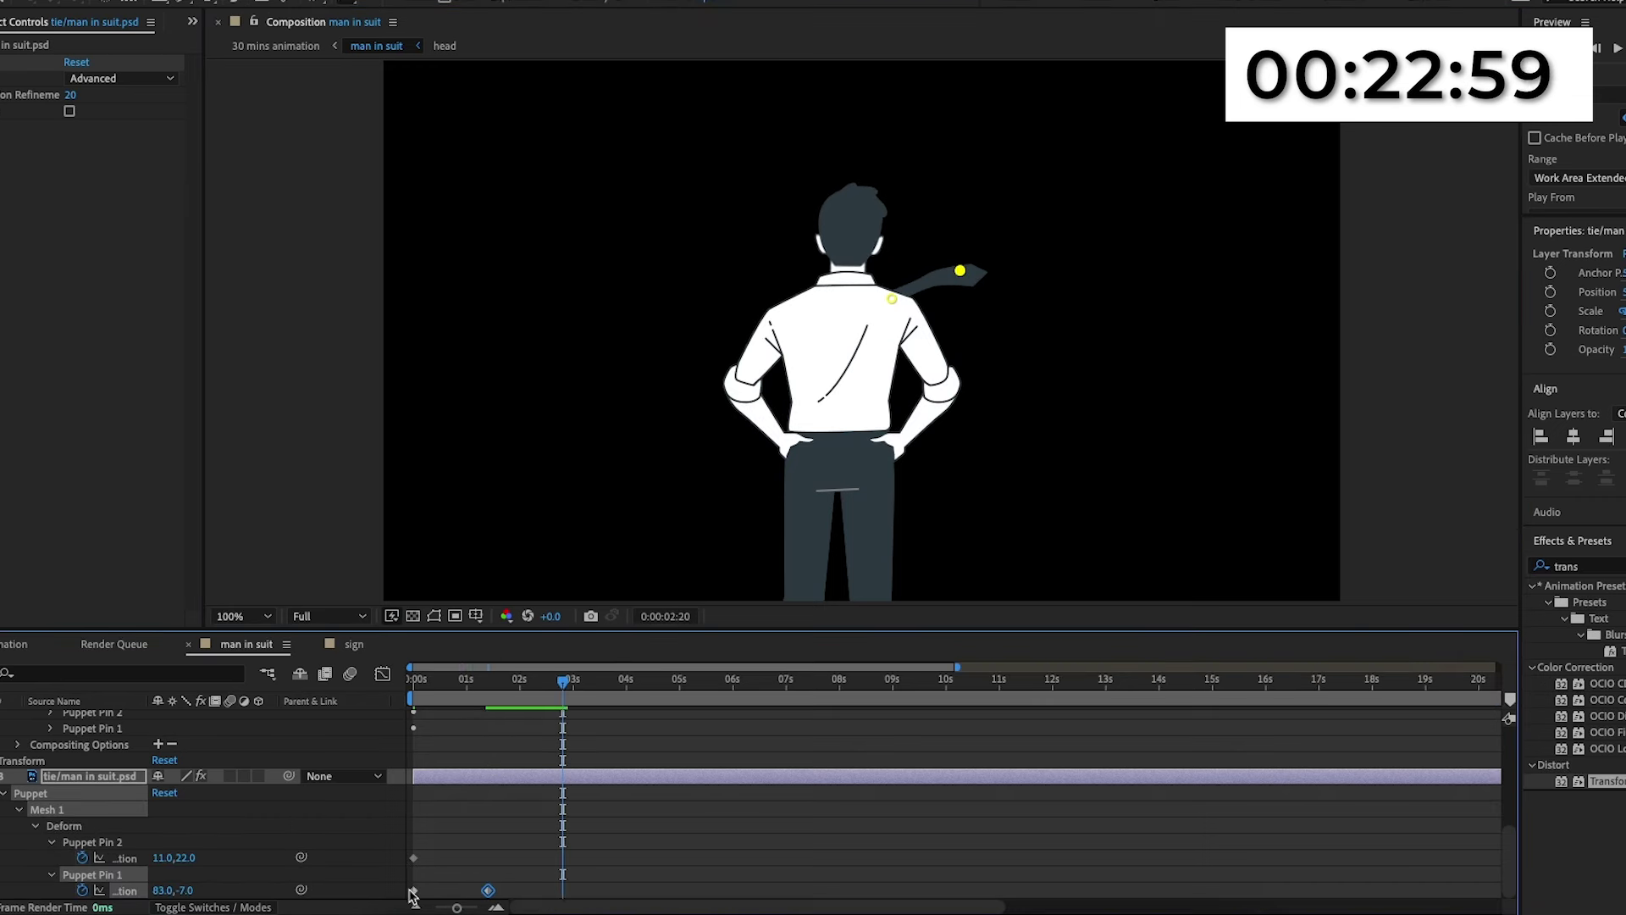
key("ctrl+v")
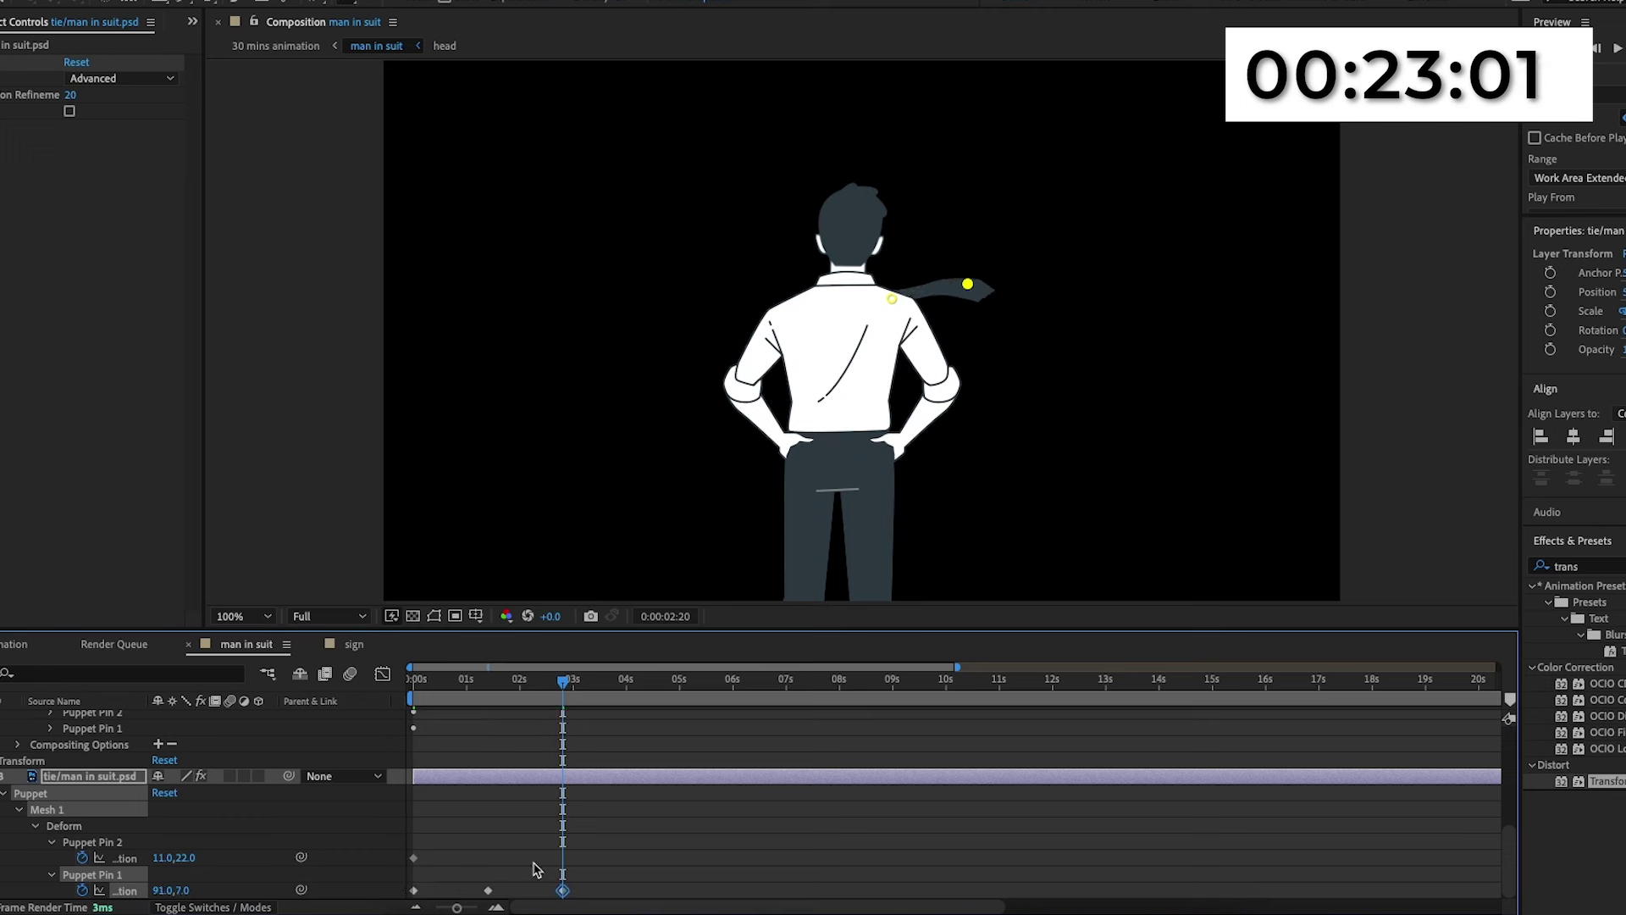
Try to repeat the tie tip pin's three position keyframes back to back from 0:00:02:20, with the last set starting at 0:00:08:10.
left_click_drag(610, 859, 430, 895)
key("ctrl+c")
key("ctrl+v")
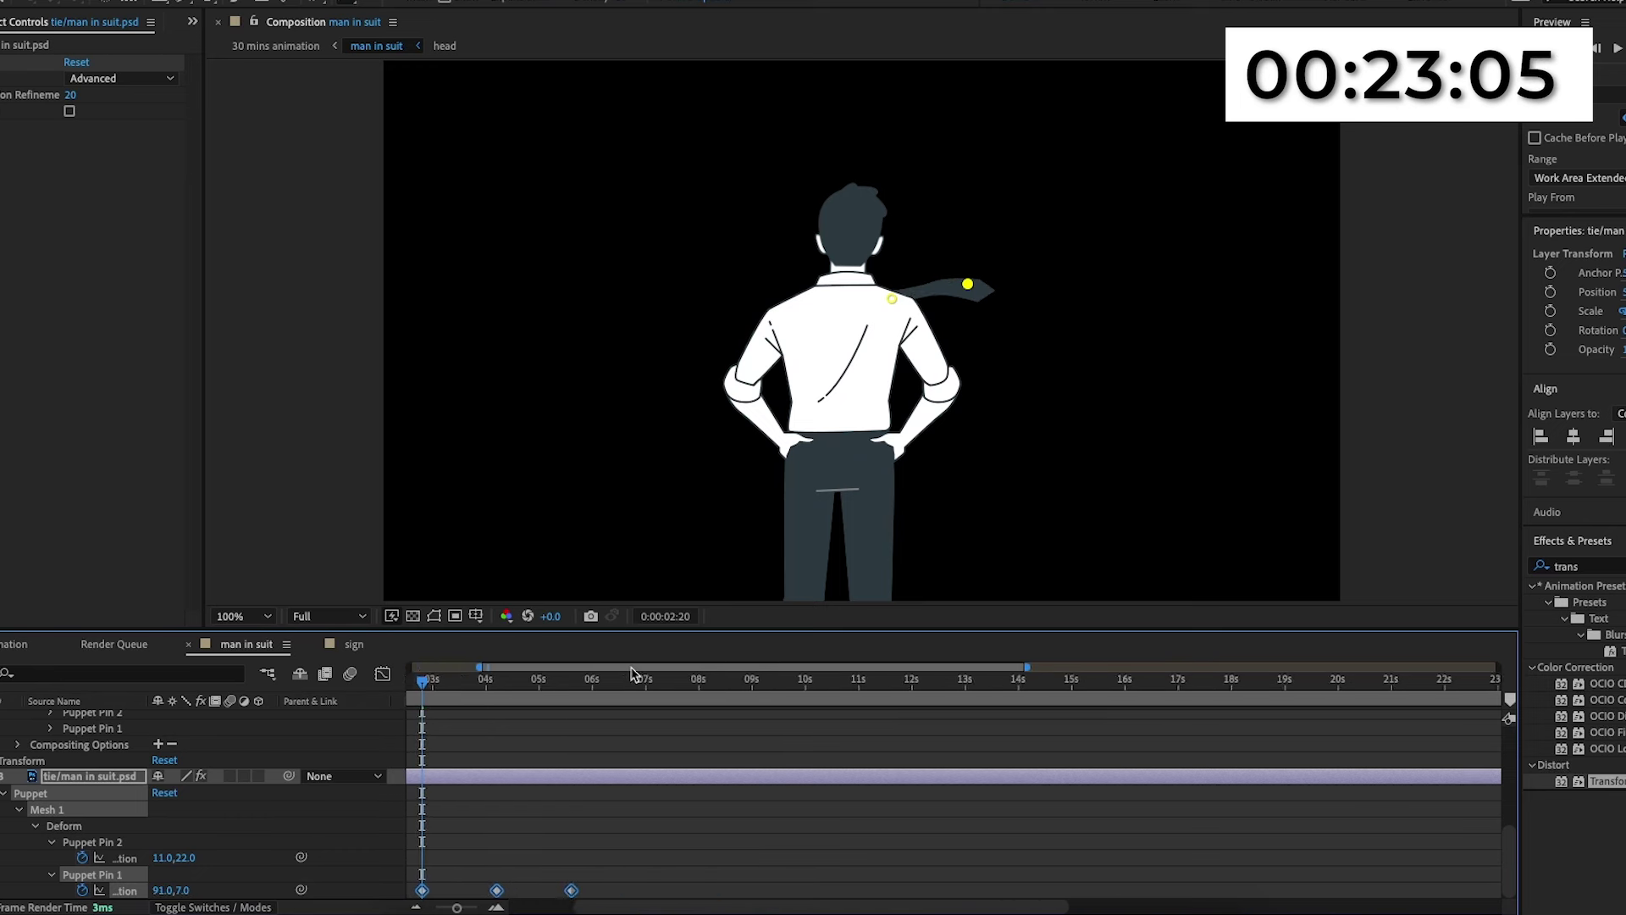
left_click_drag(528, 684, 861, 696)
key("ctrl+v")
key("ctrl+v")
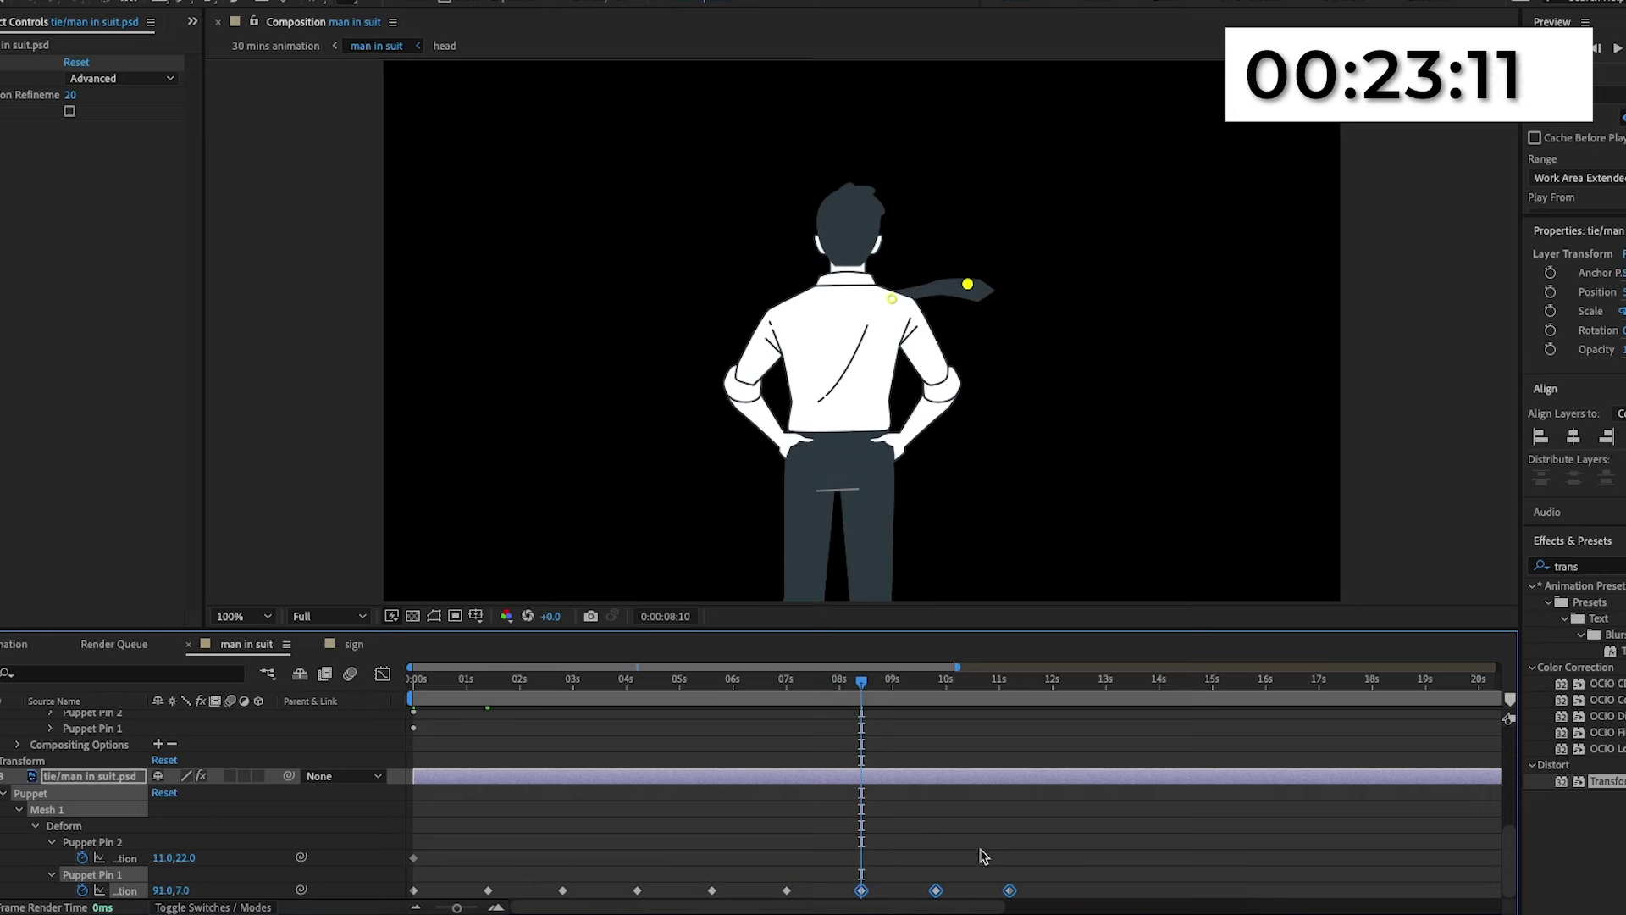
Apply Easy Ease to all of the tie tip pin's position keyframes and preview the motion from the start.
left_click_drag(1066, 870, 395, 911)
key("F9")
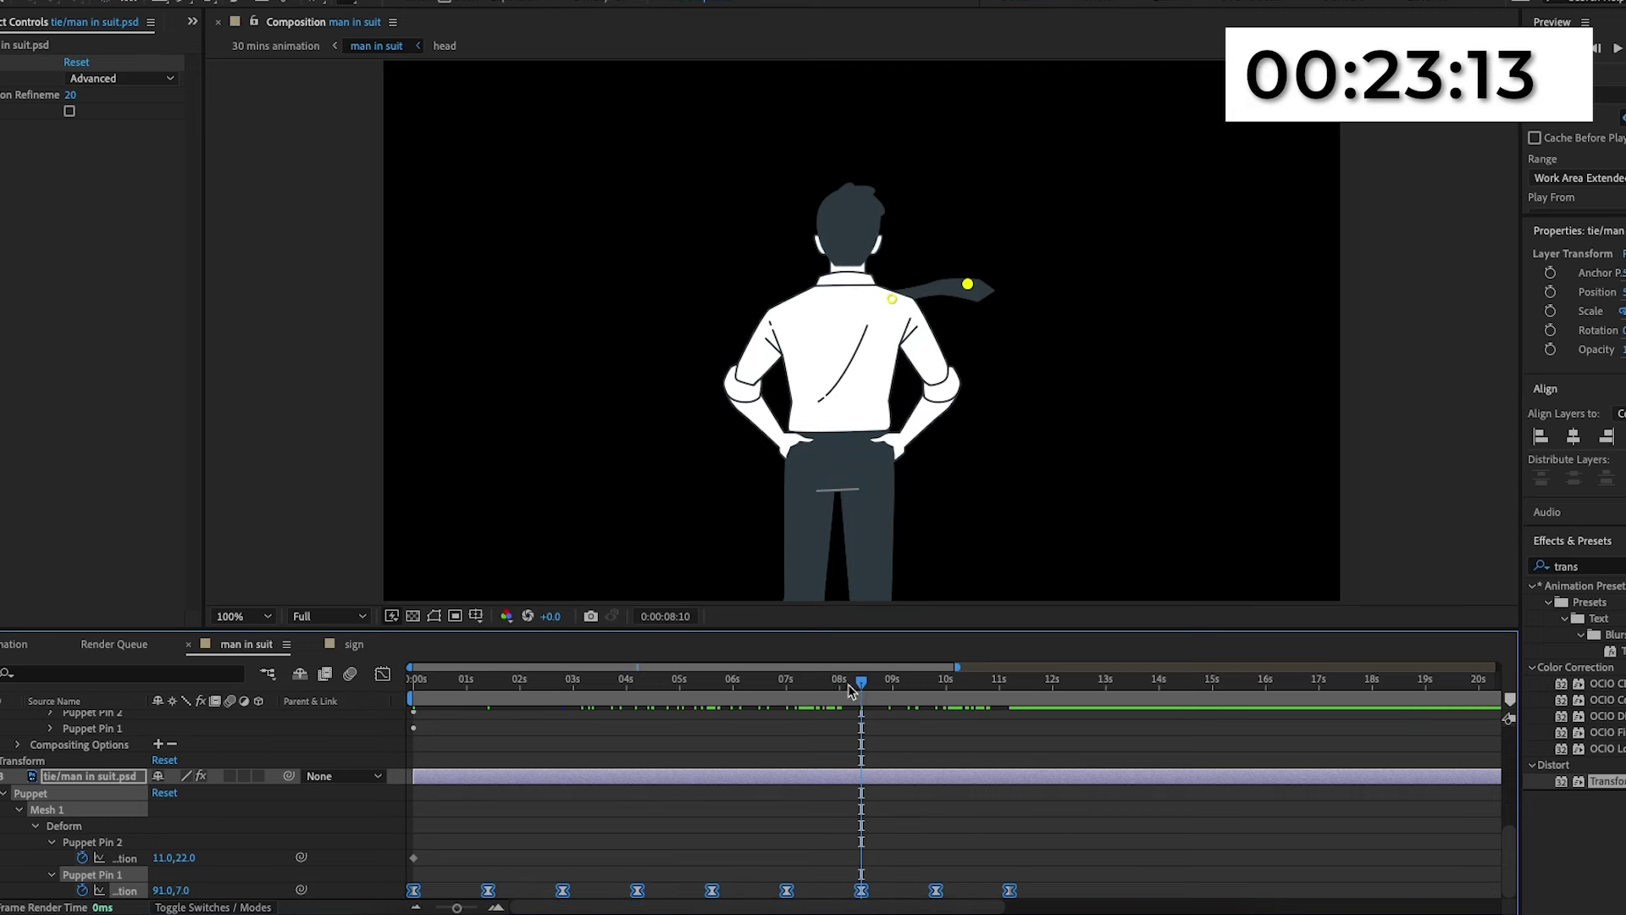
key("space")
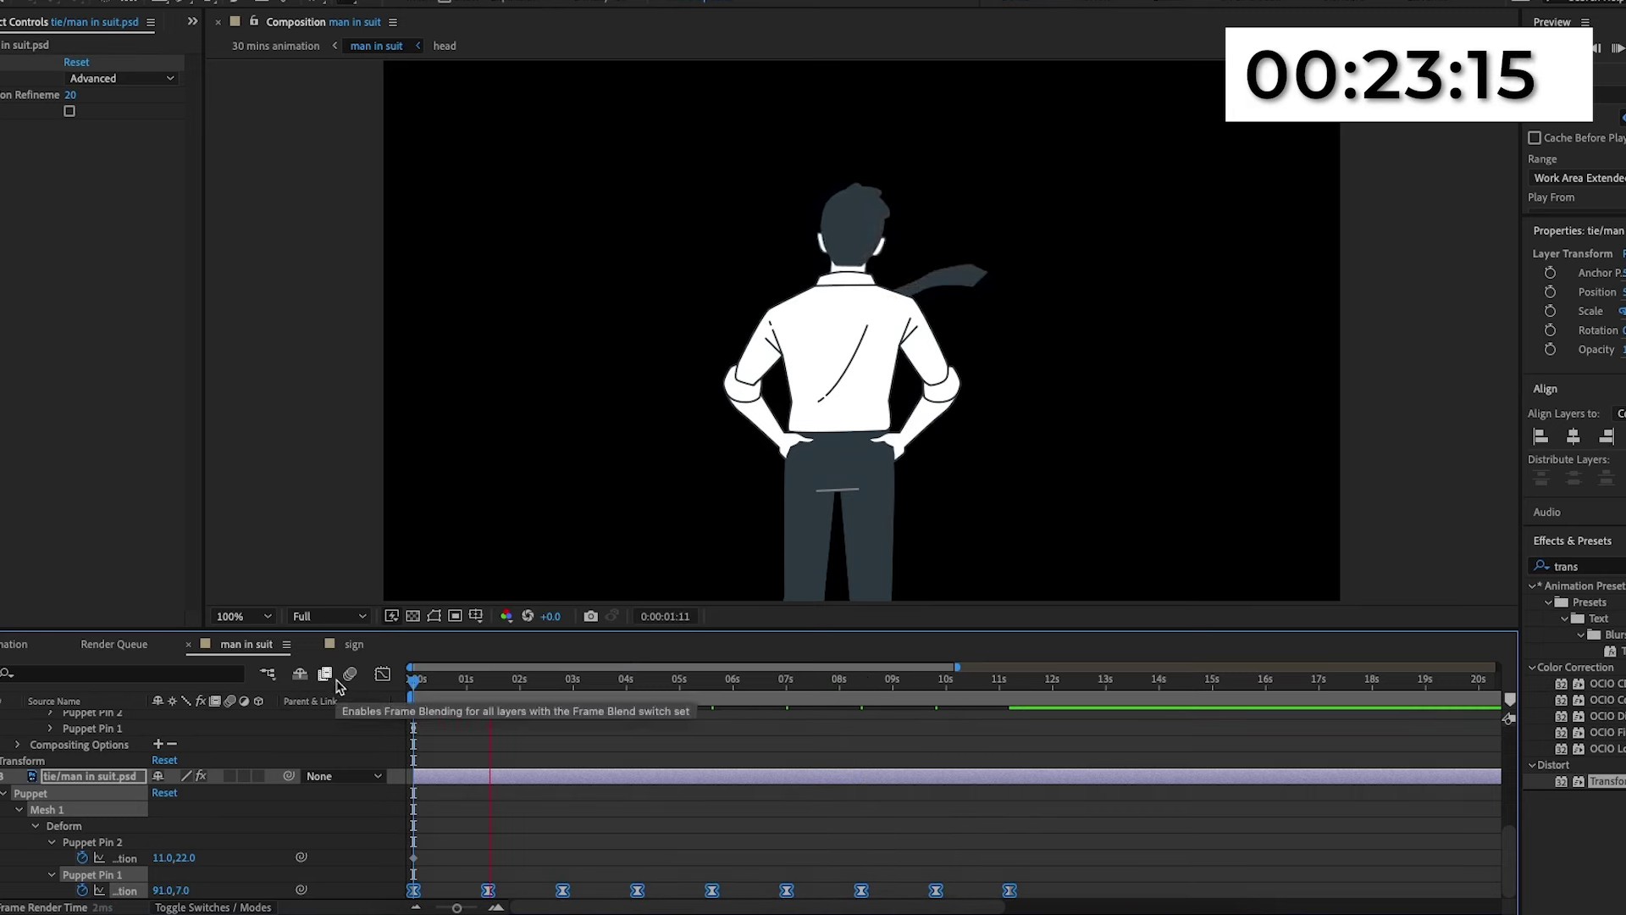
key("space")
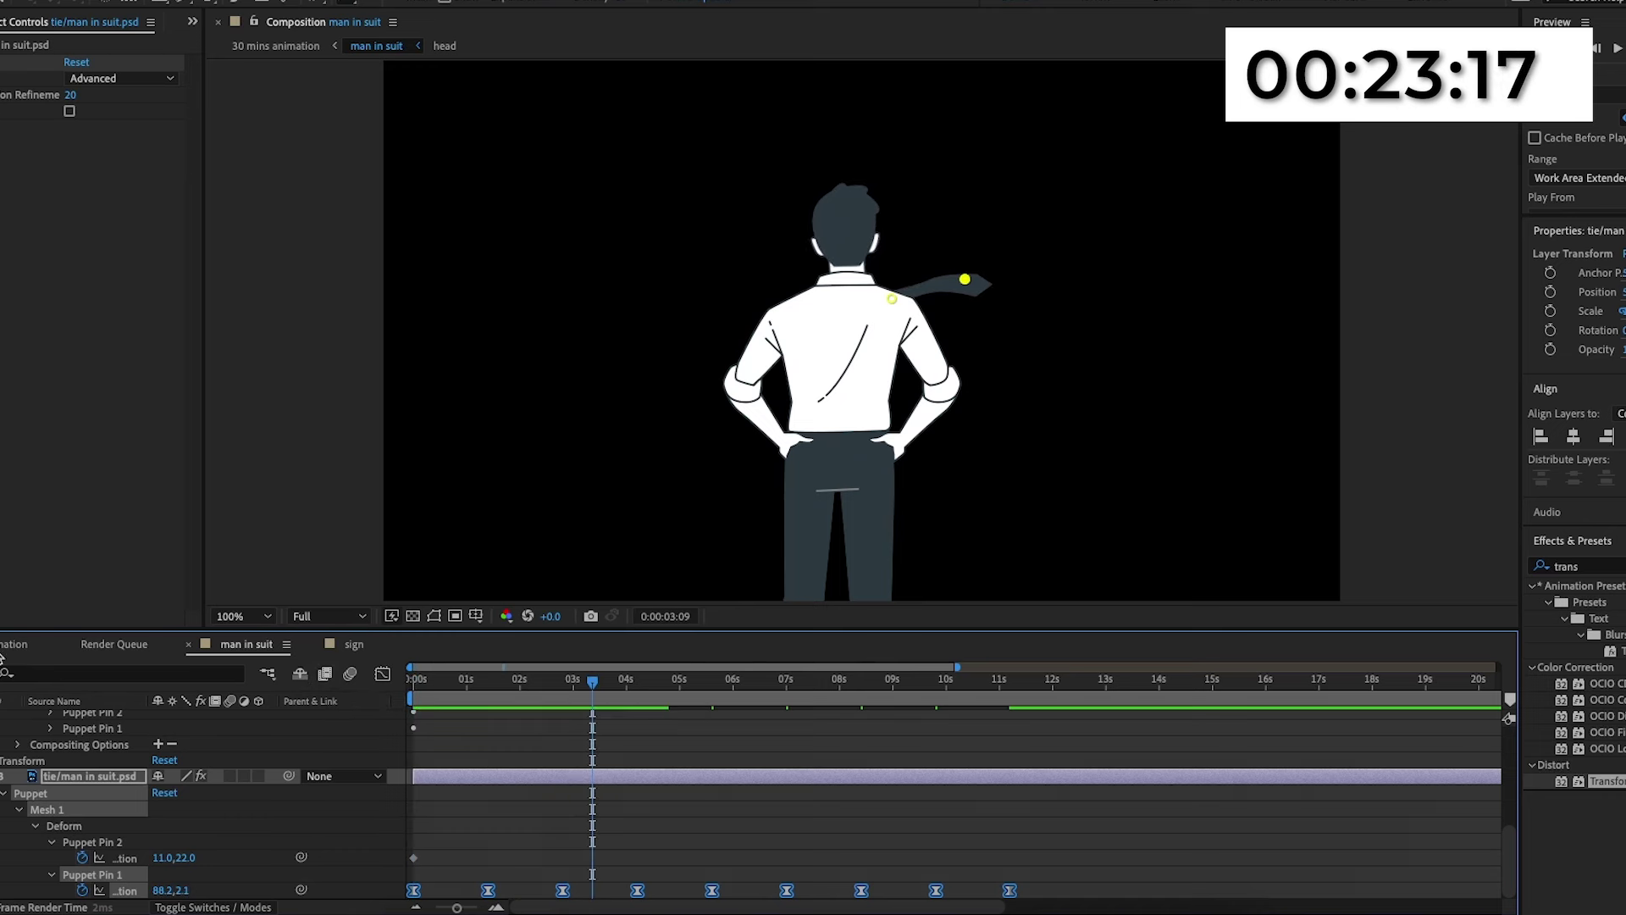
Delete the tie tip pin's repeated keyframes after three seconds and paste a copy of the raised keyframe at 0:00:01:13.
left_click_drag(1044, 866, 593, 895)
key("Delete")
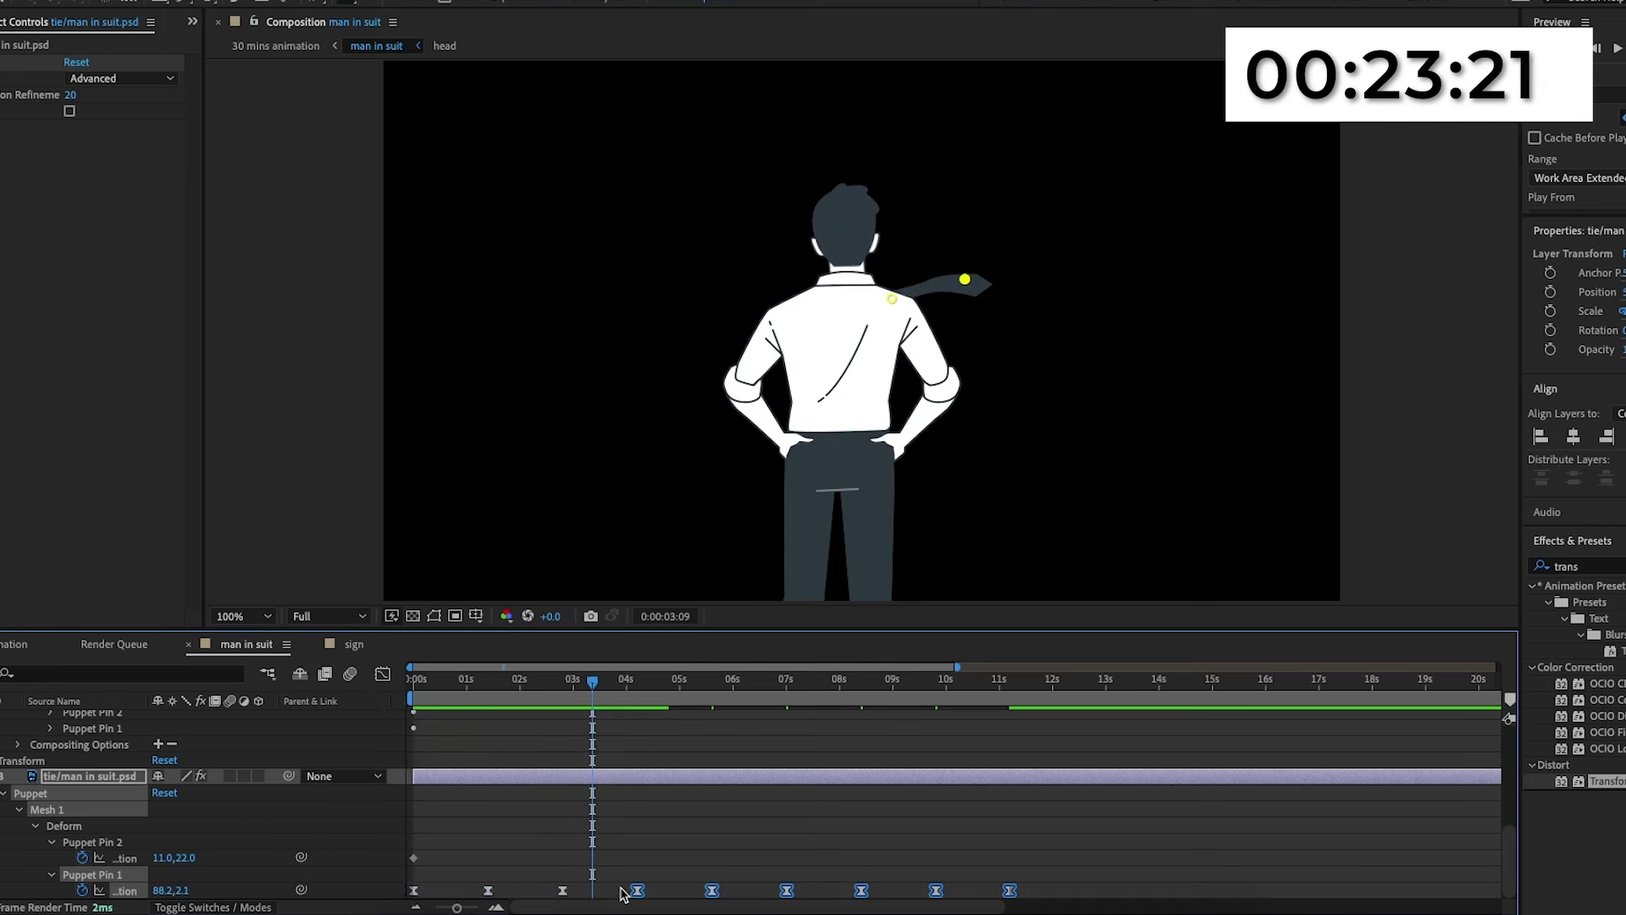
left_click_drag(592, 698, 490, 705)
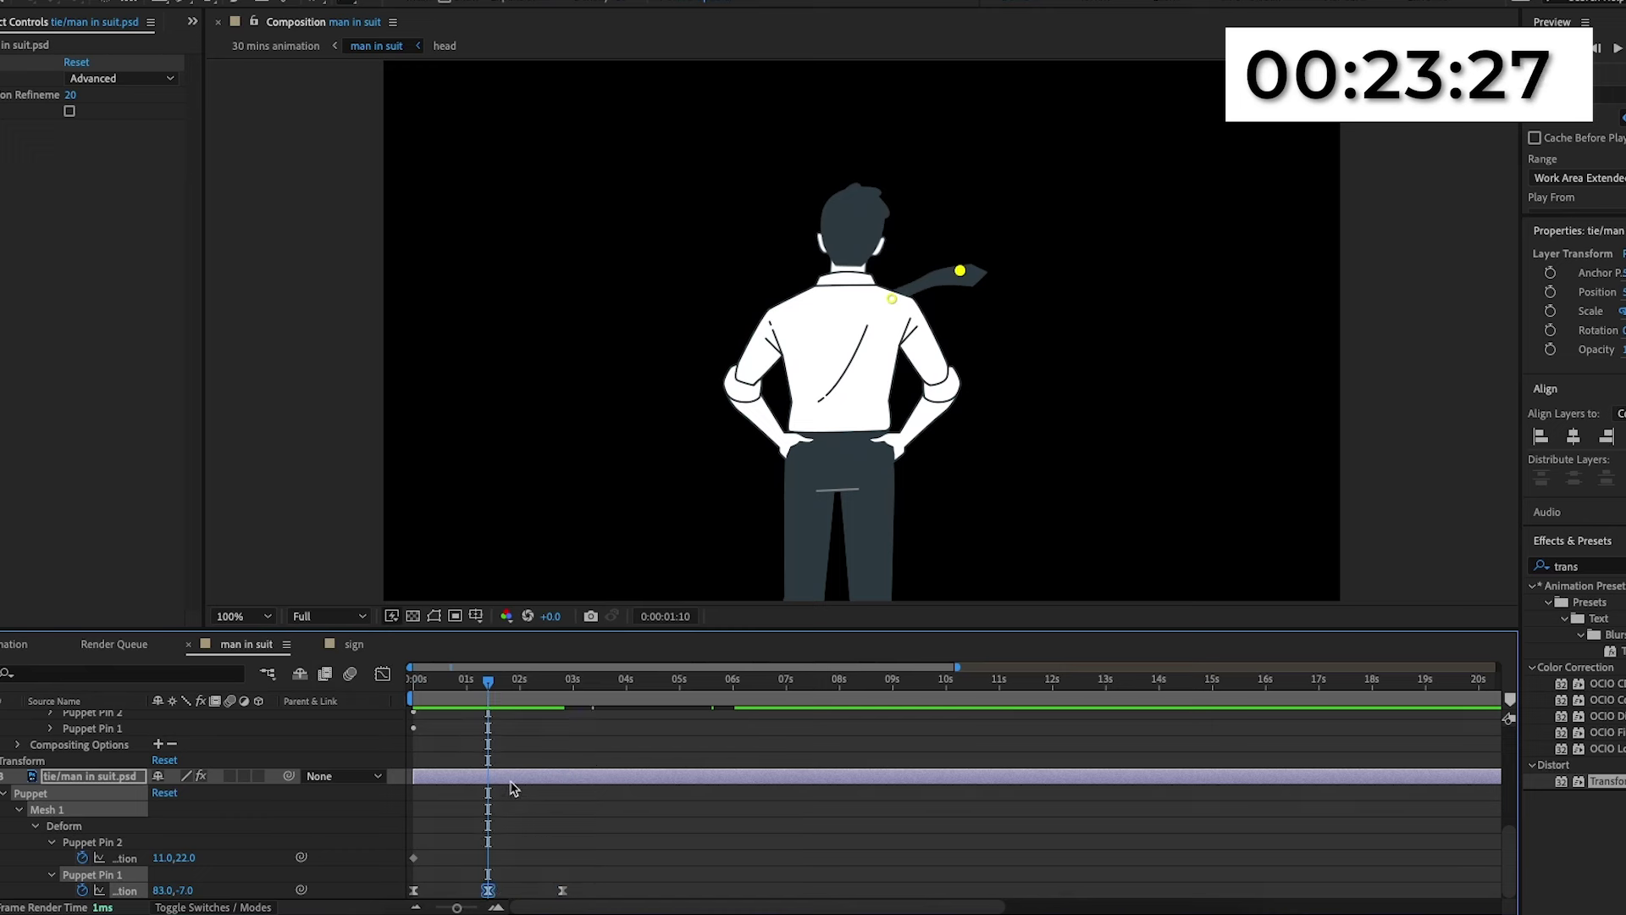
key("Page_Down")
key("Page_Down")
key("Page_Down")
key("super+v")
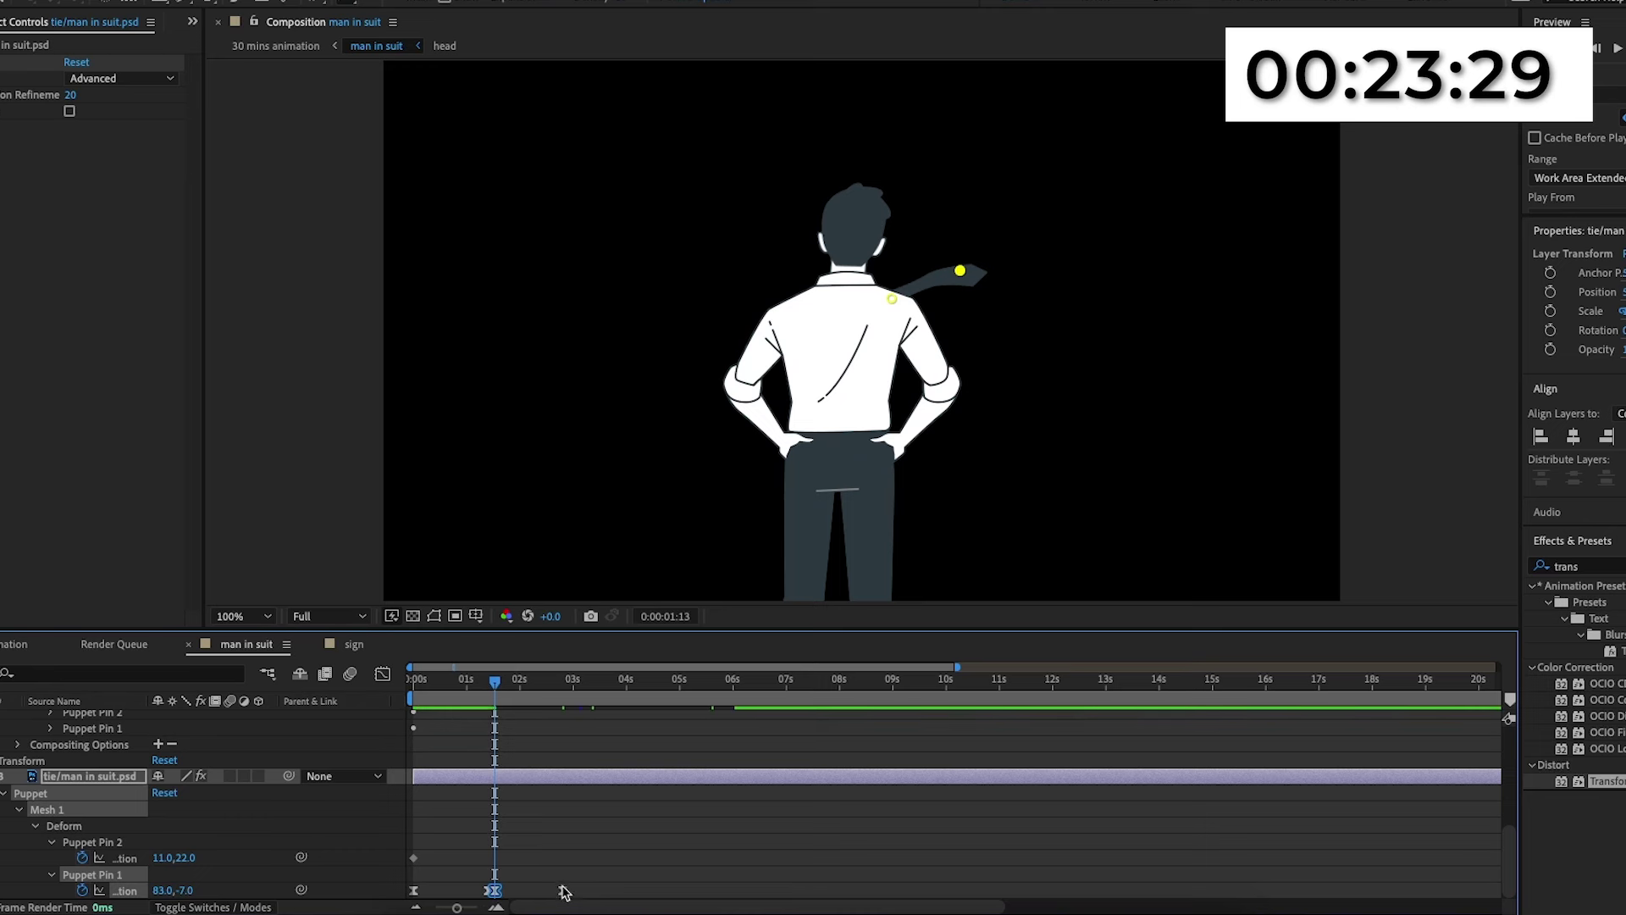
Move the tie tip pin's last keyframe to about 0:00:02:23 and preview the tie motion from the start.
left_click_drag(566, 891, 570, 891)
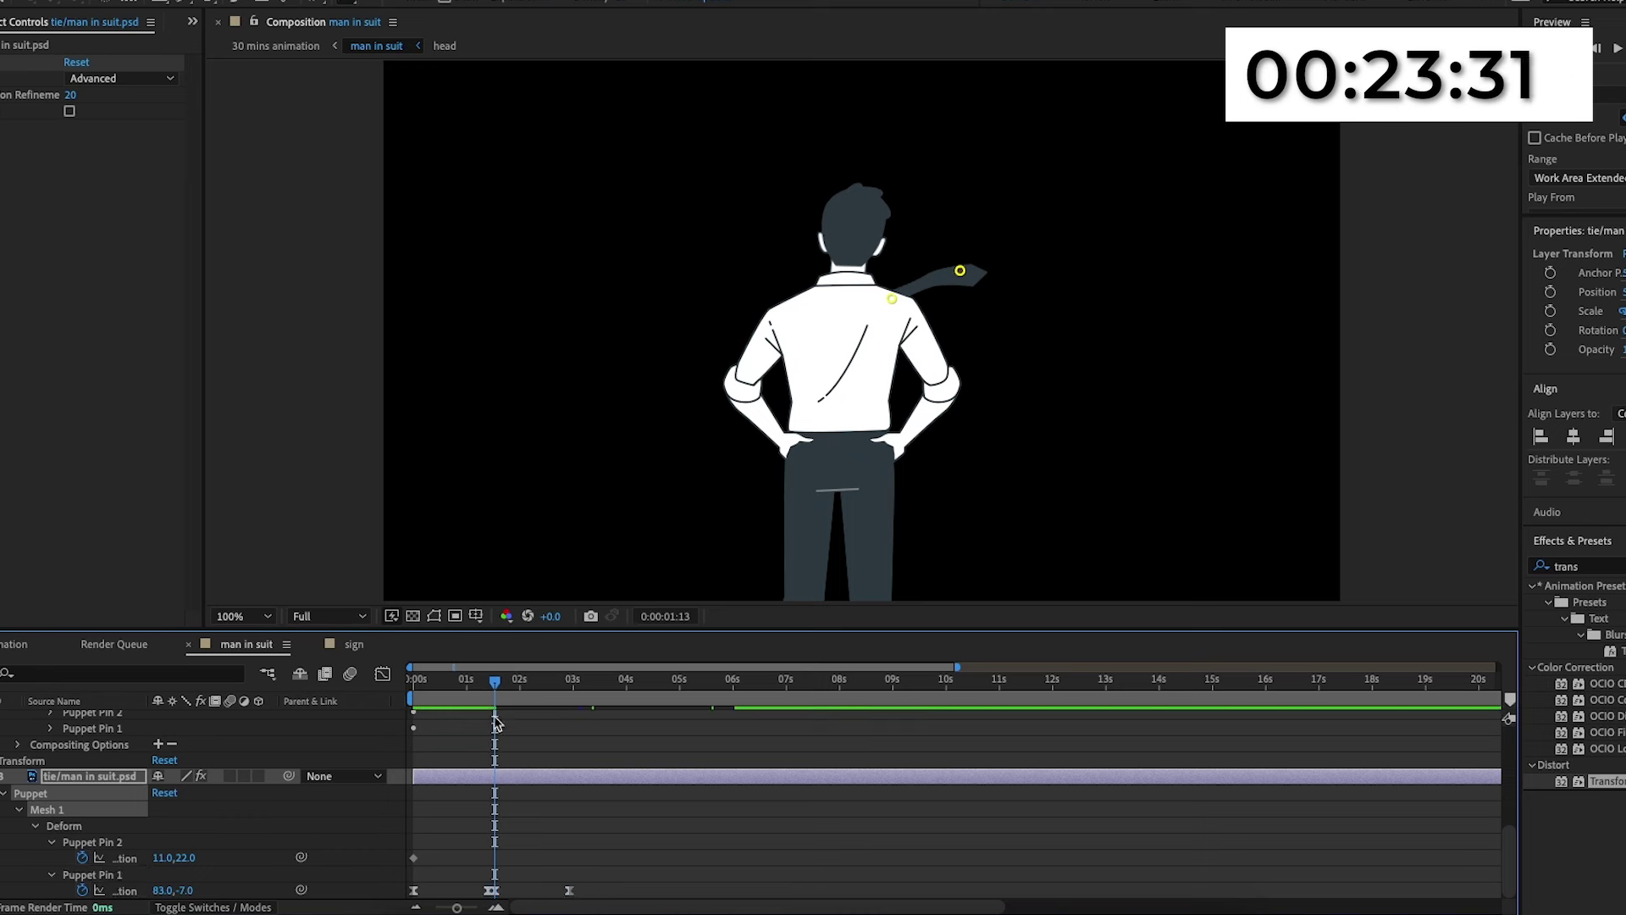
key("Home")
key("space")
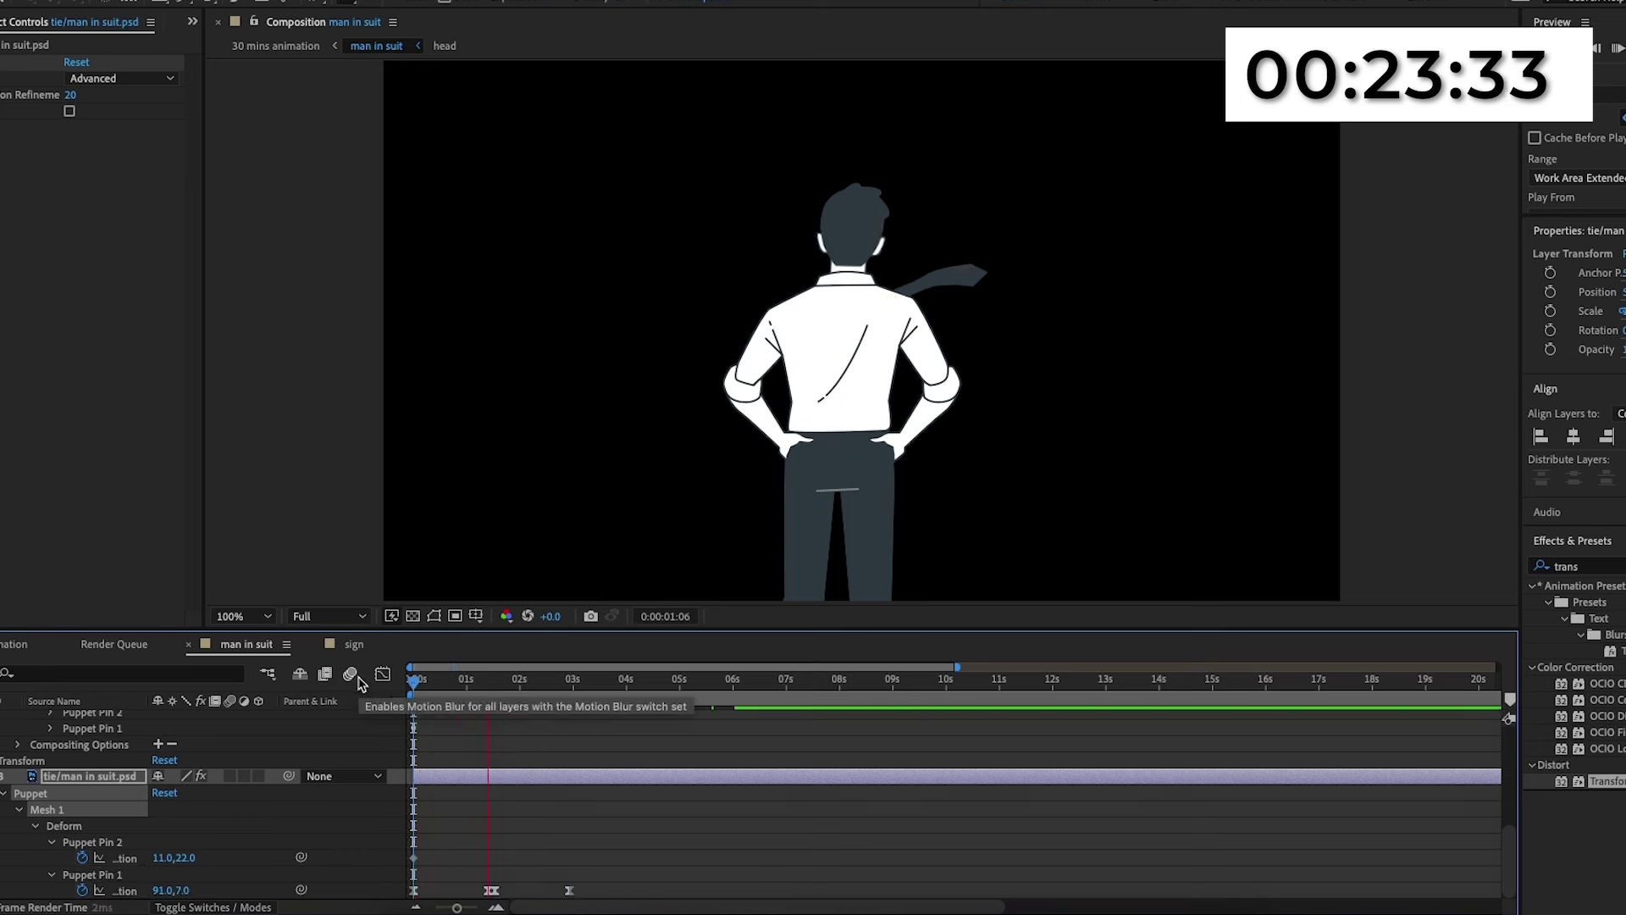
key("space")
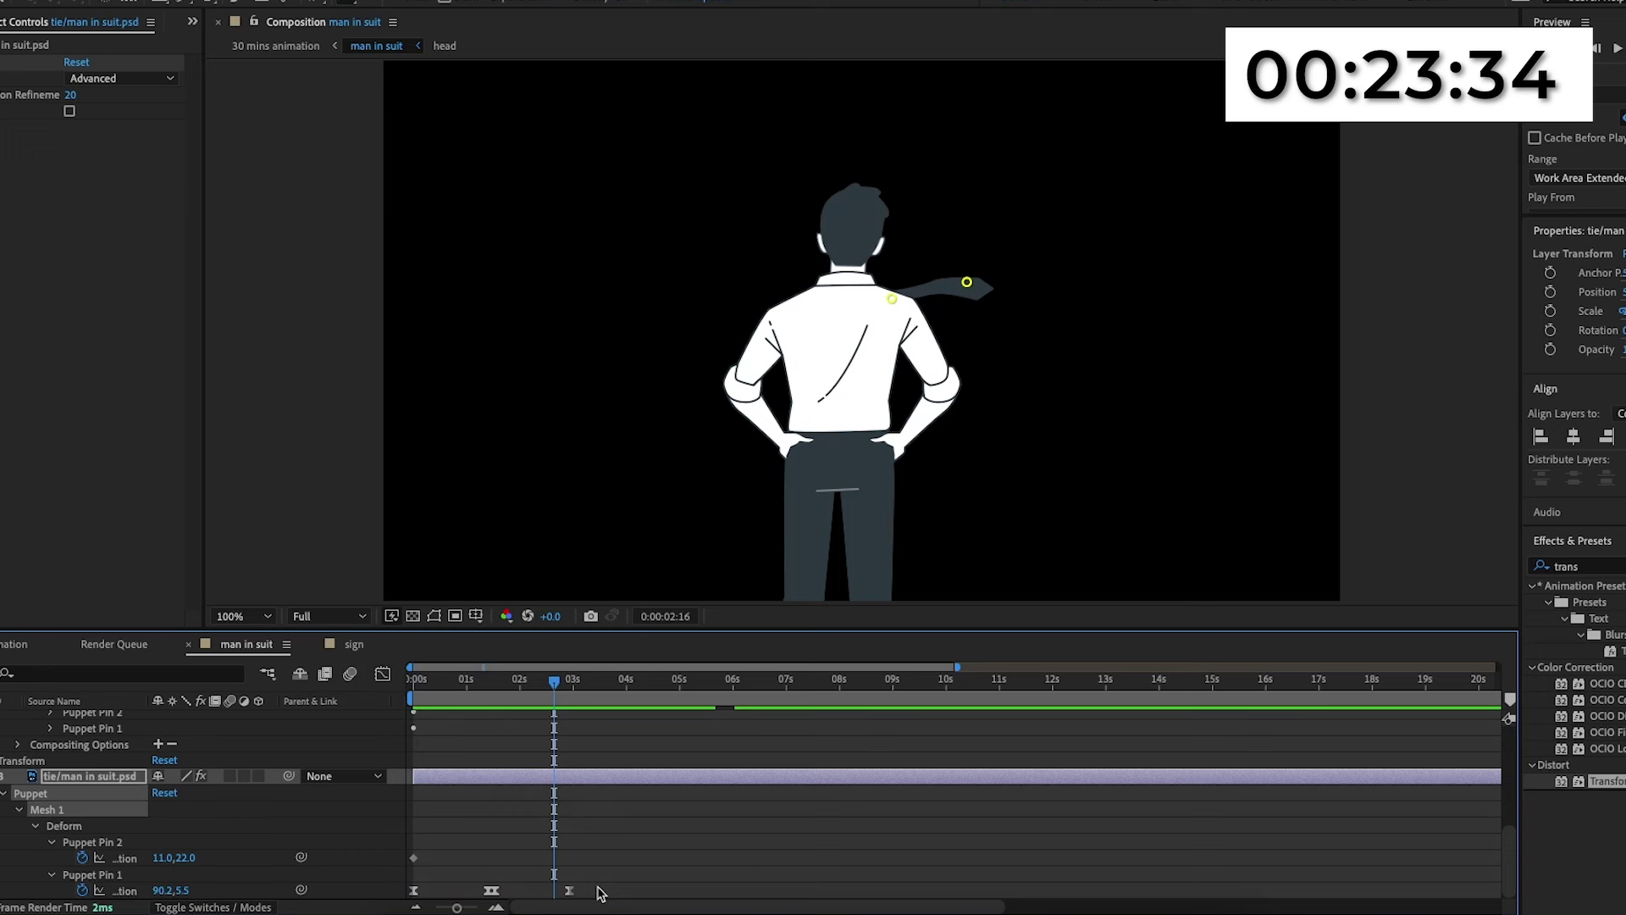
Repeat the tie tip pin's four-keyframe wave from 0:00:02:23 and again from about 5.8 seconds, and preview it.
left_click_drag(598, 891, 404, 886)
key("=")
left_click_drag(555, 684, 530, 708)
left_click(602, 870)
left_click(583, 890)
key("ctrl+v")
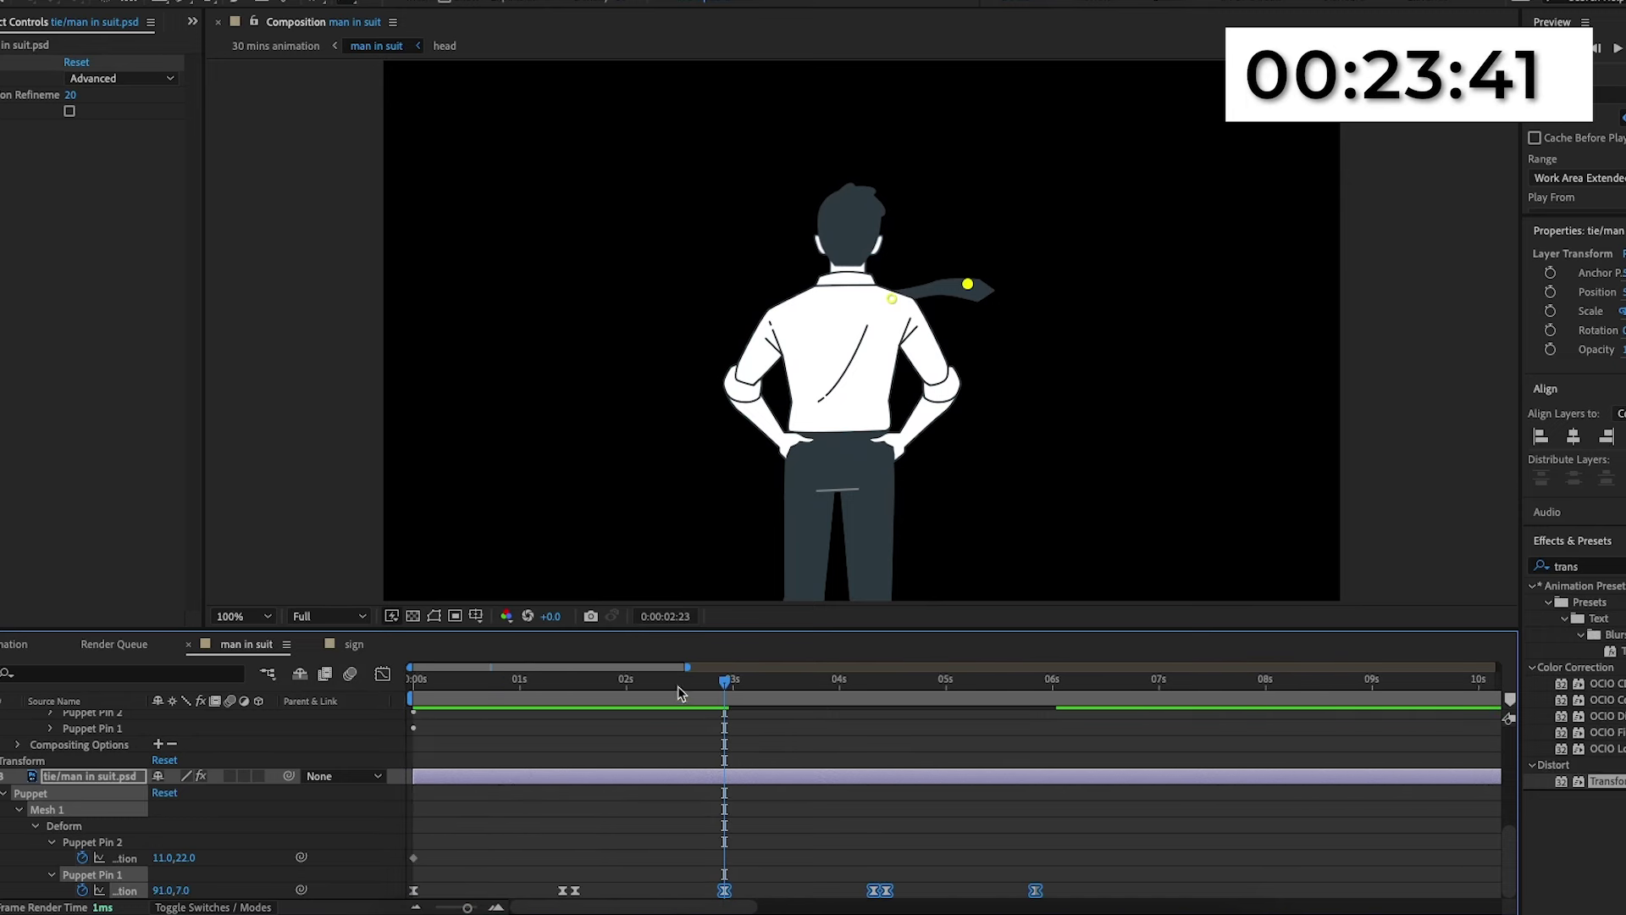
left_click_drag(724, 685, 289, 682)
key("ctrl+v")
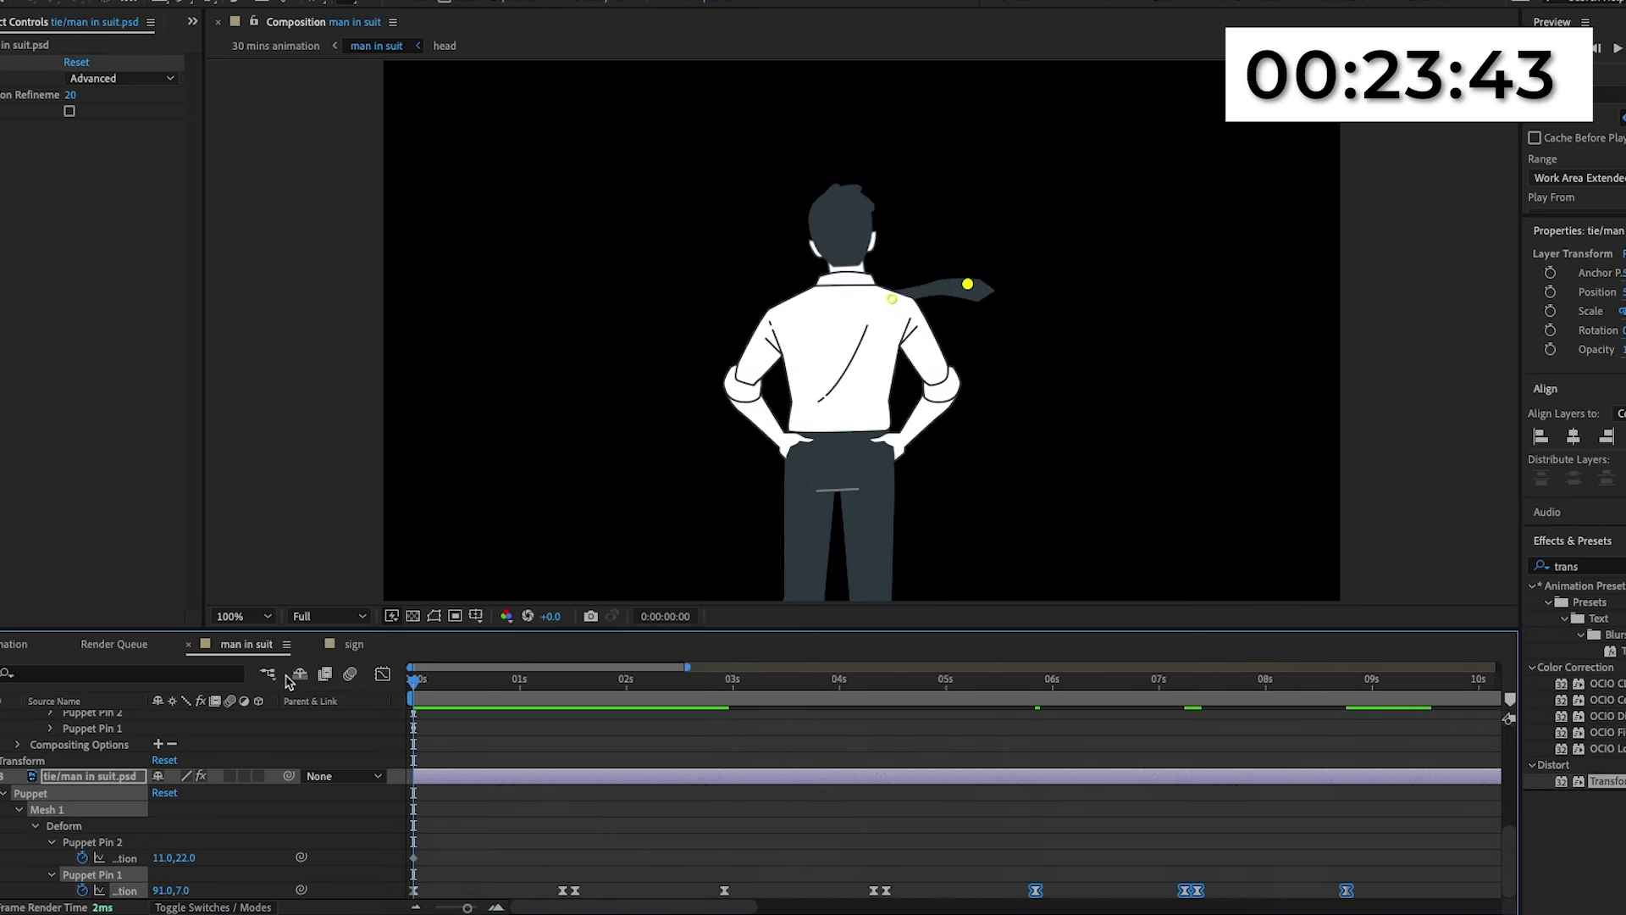
key("space")
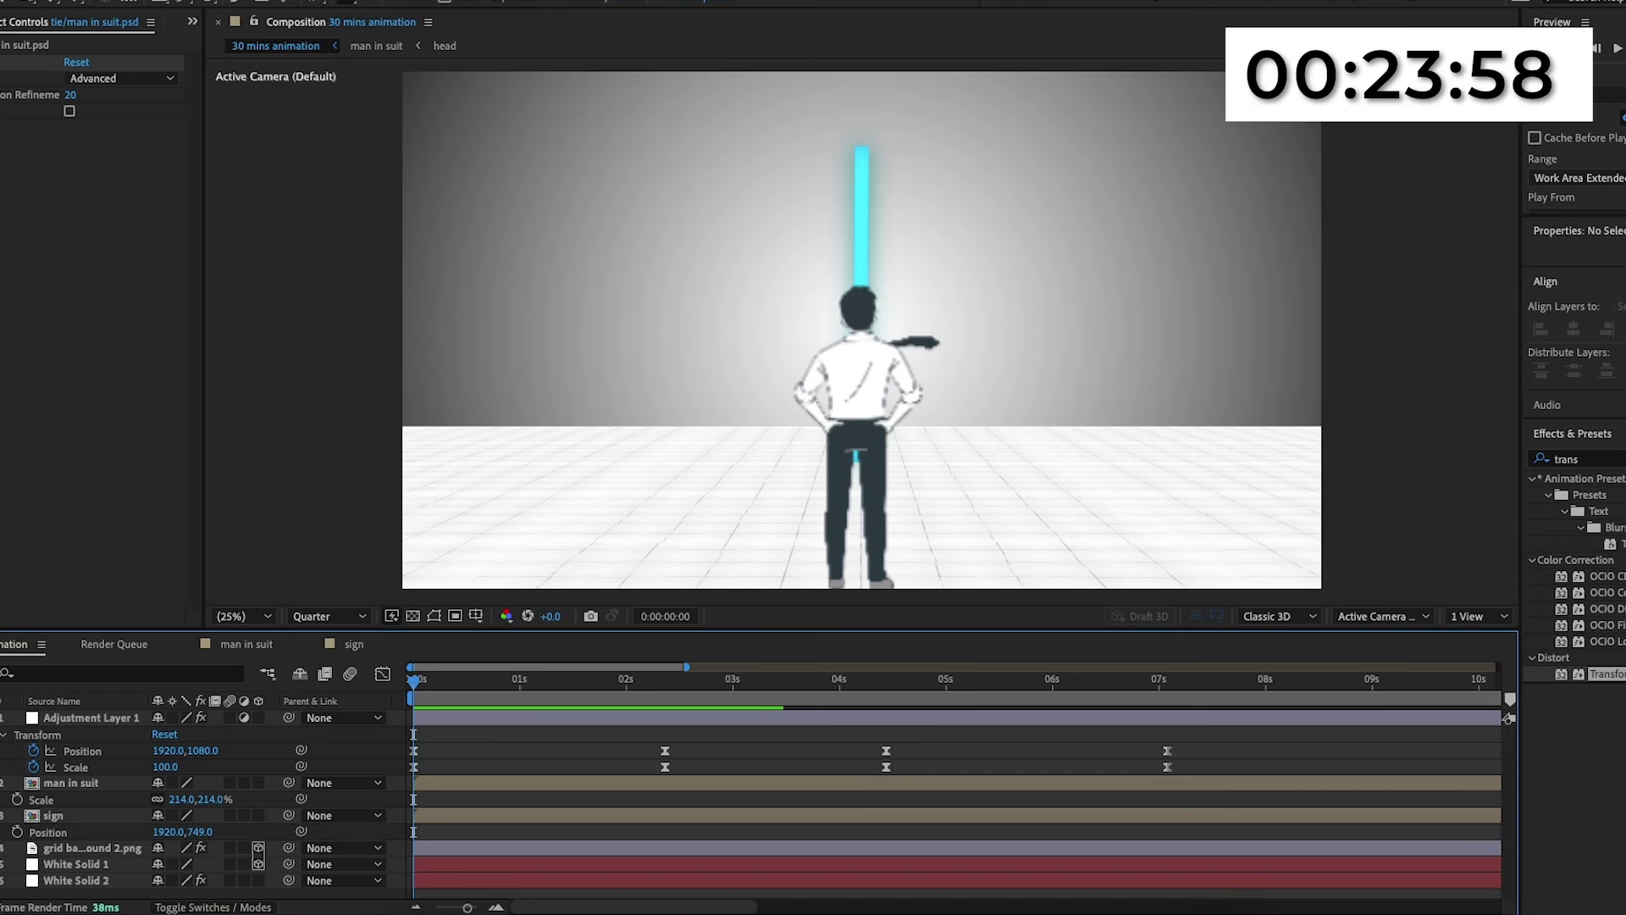
Add the fire particles overlay video beneath Adjustment Layer 1 in the 30 mins animation composition and scale it to 310%.
key("ctrl+0")
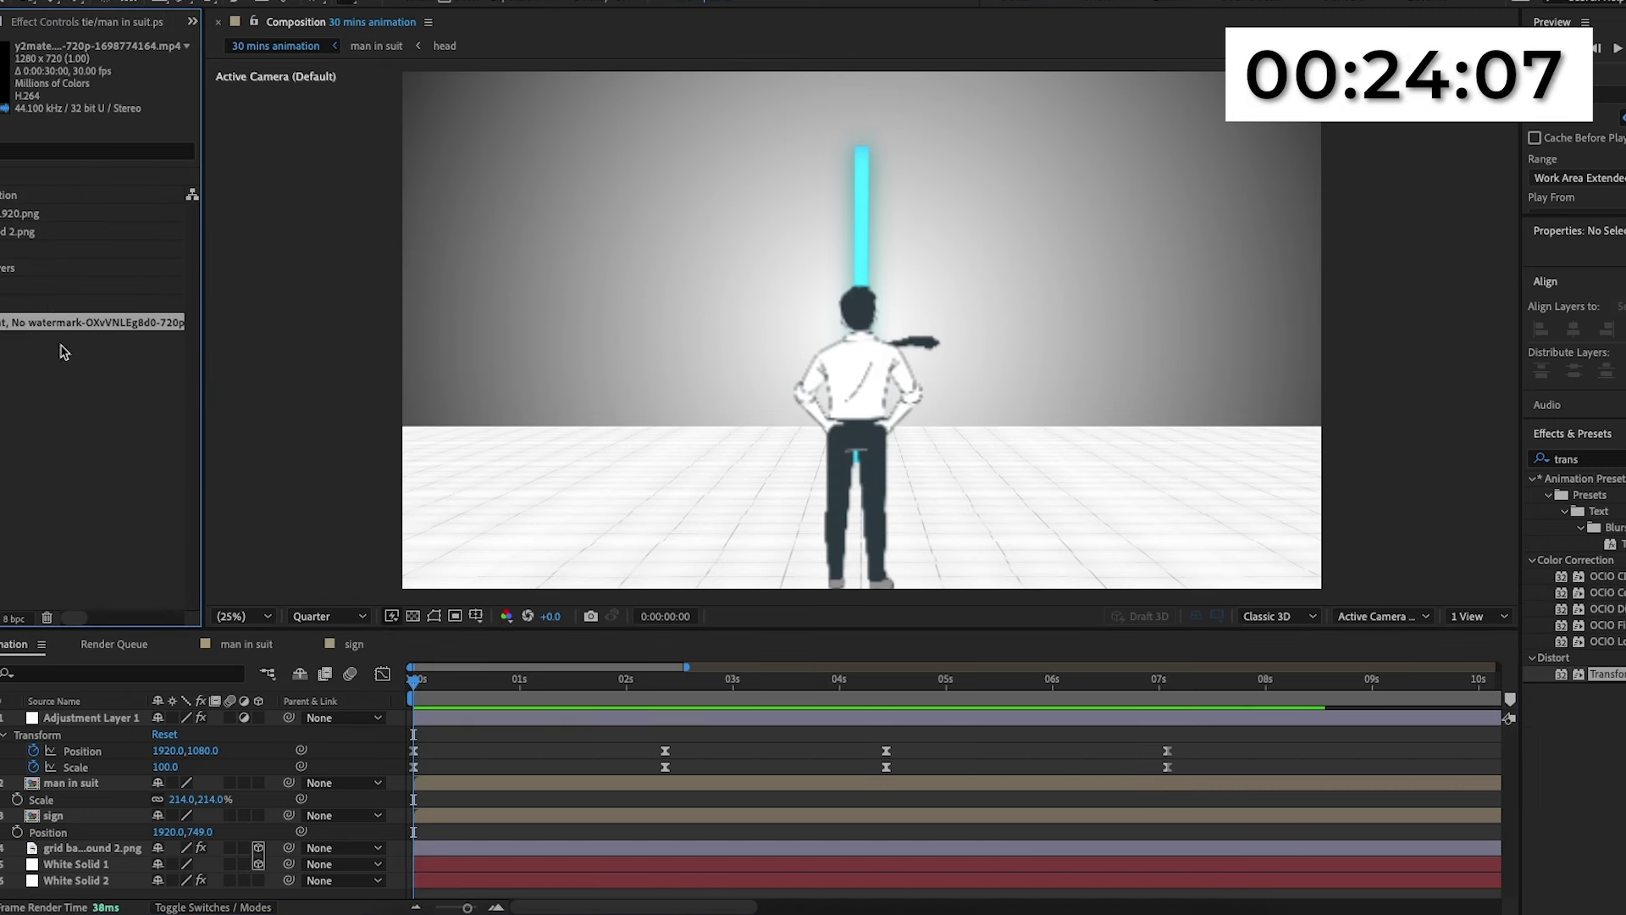
left_click_drag(59, 322, 146, 718)
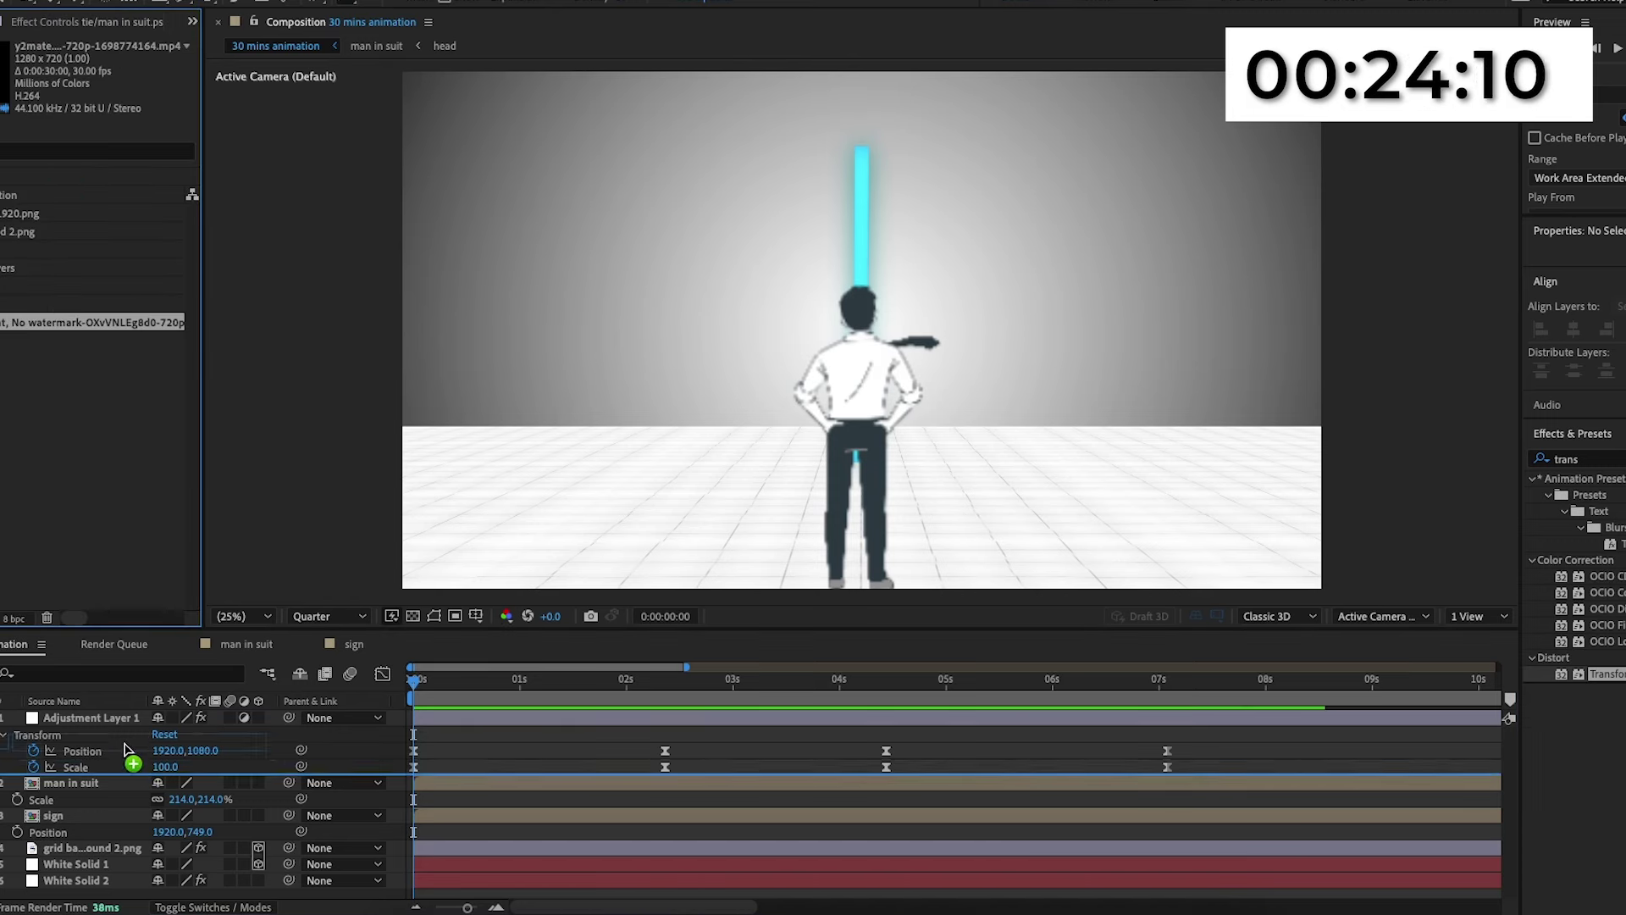
left_click_drag(125, 749, 127, 772)
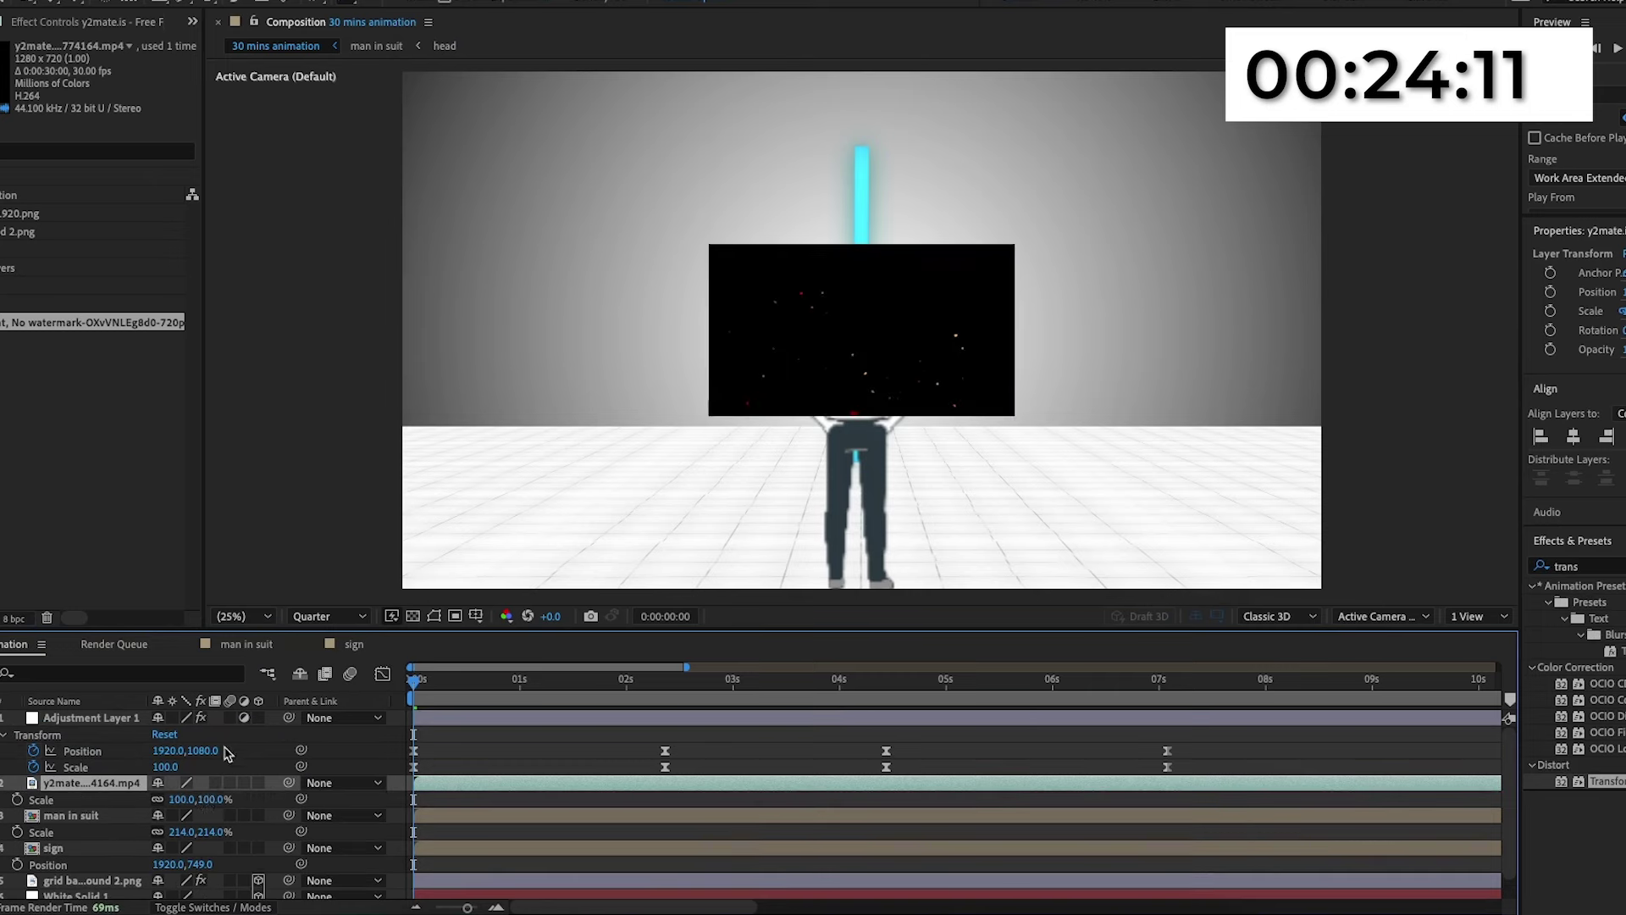
left_click_drag(305, 799, 306, 799)
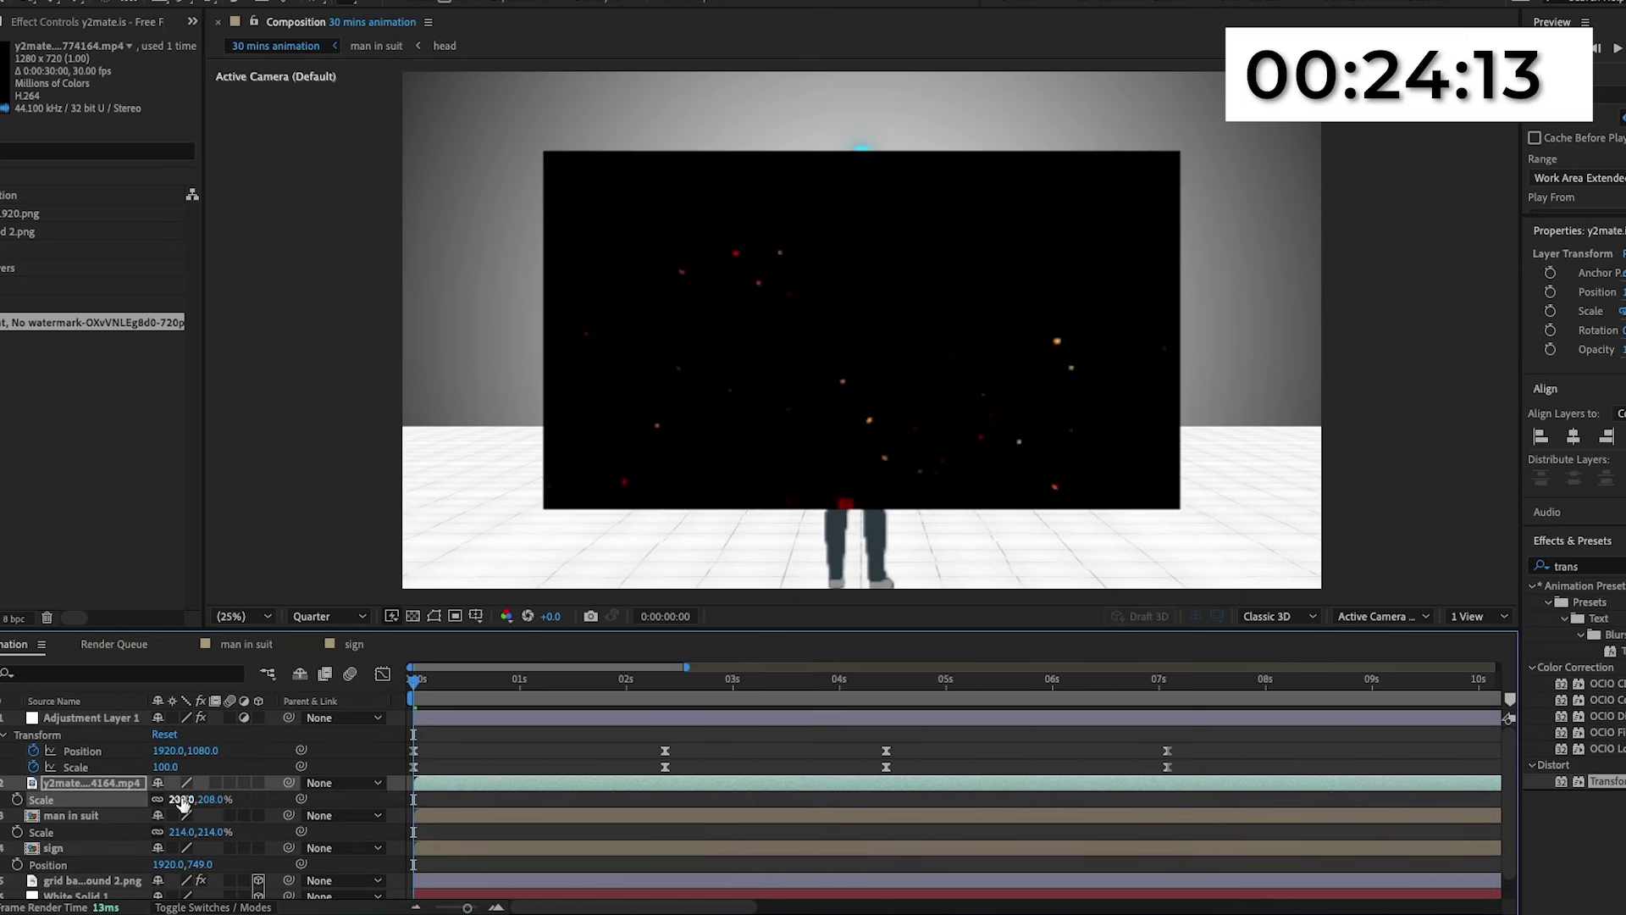
left_click_drag(182, 803, 301, 675)
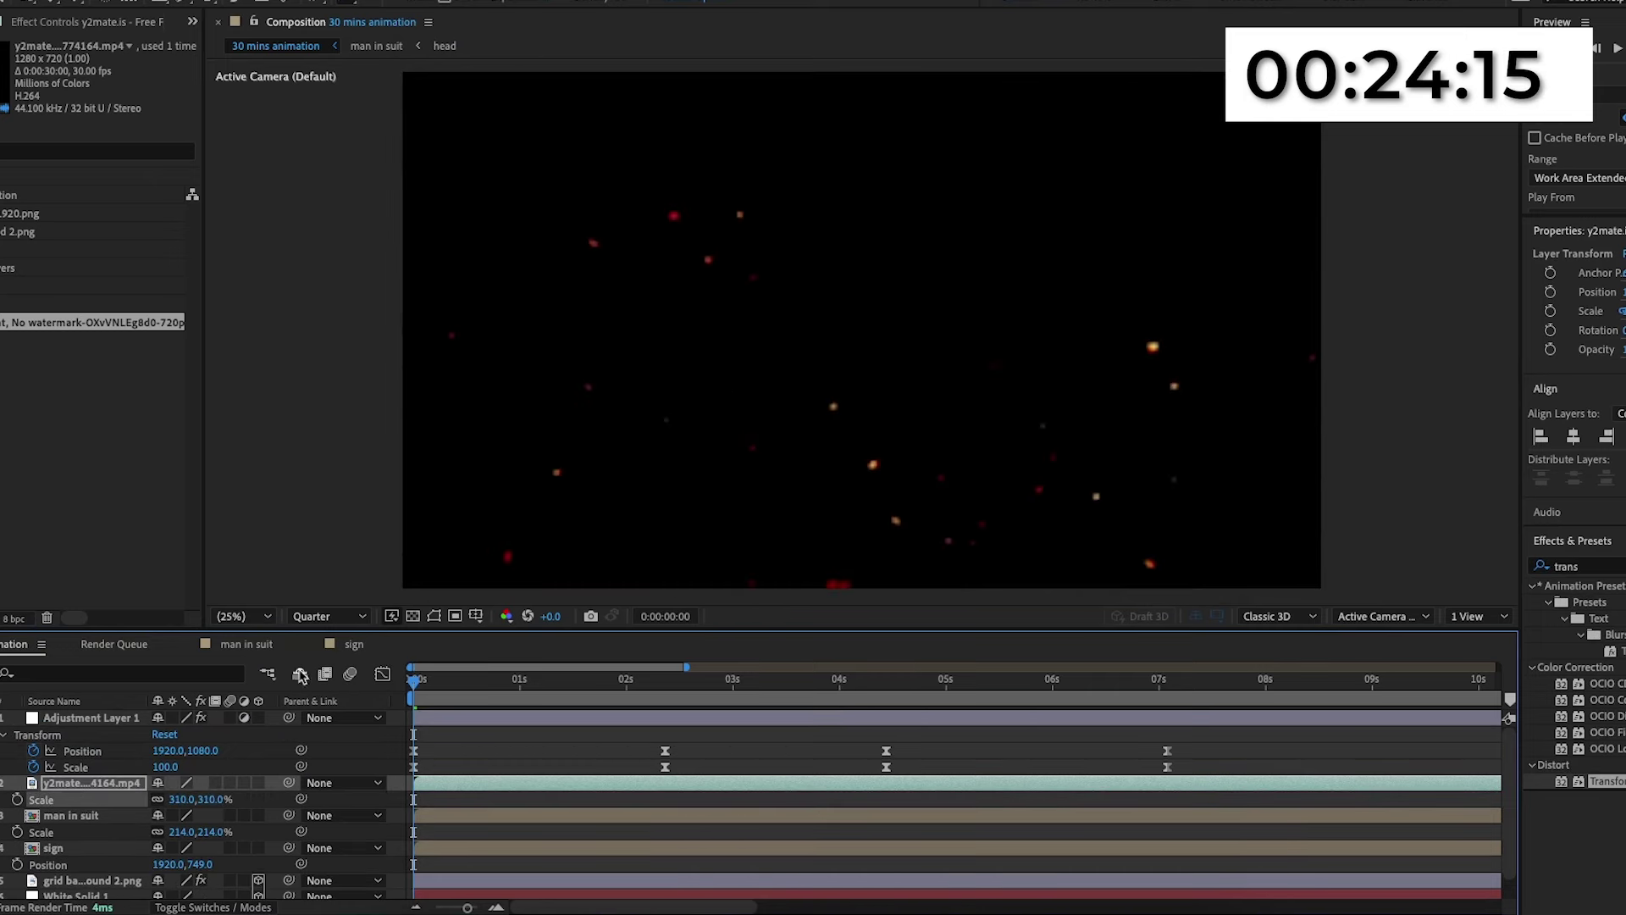
Set the particles video layer's blending mode to Screen.
key("ctrl+p")
key("ctrl+z")
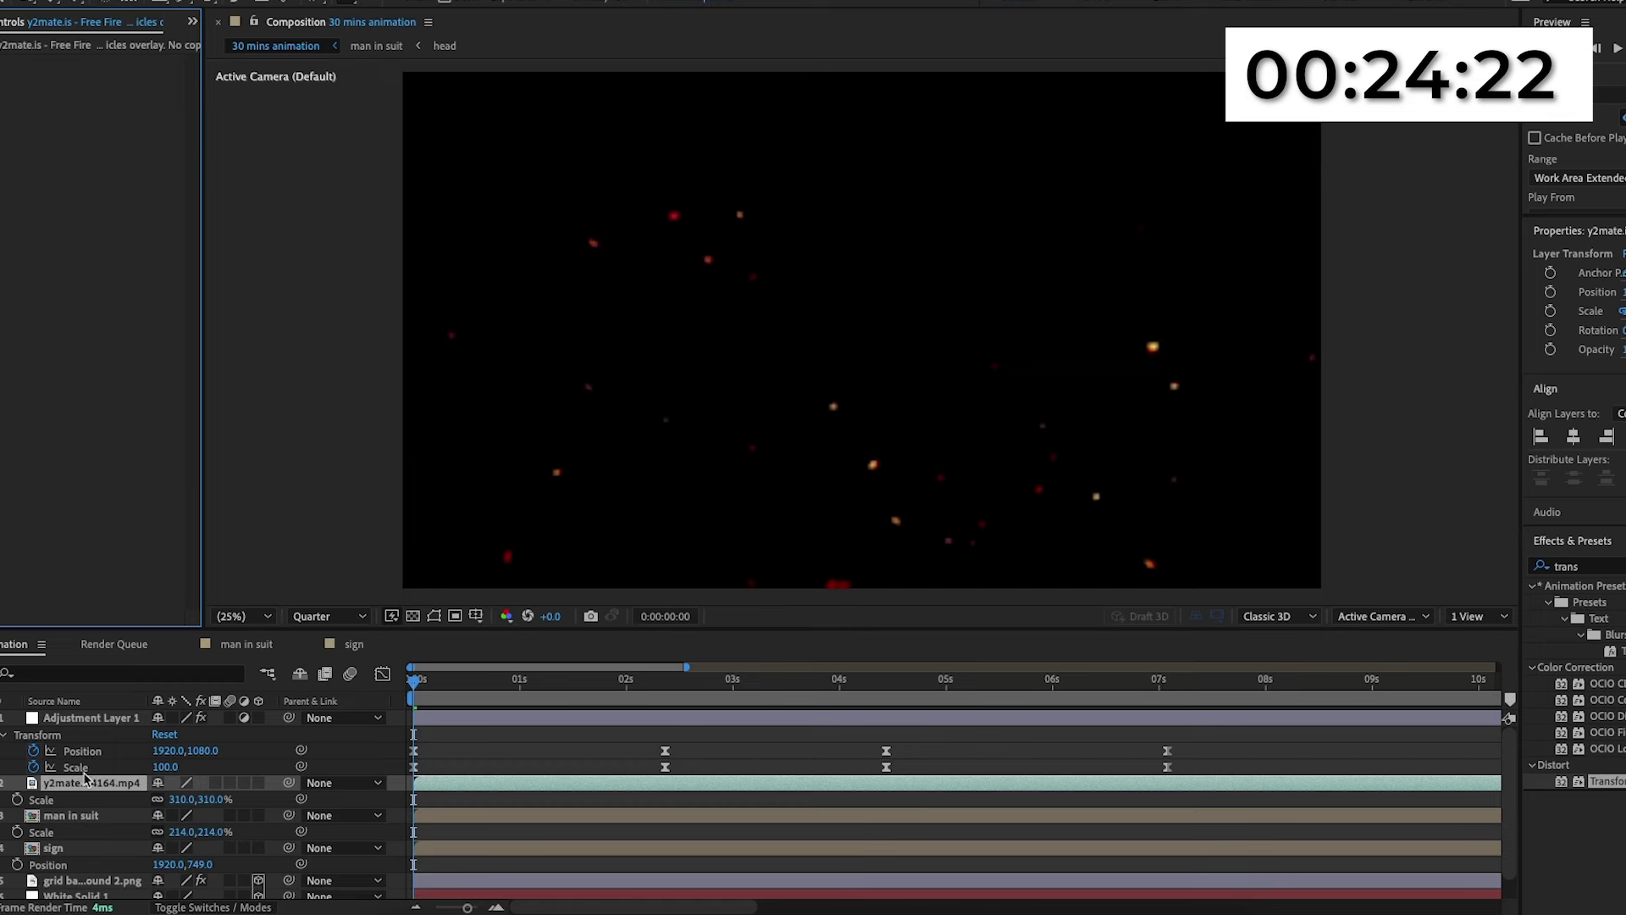
key("F4")
left_click(180, 782)
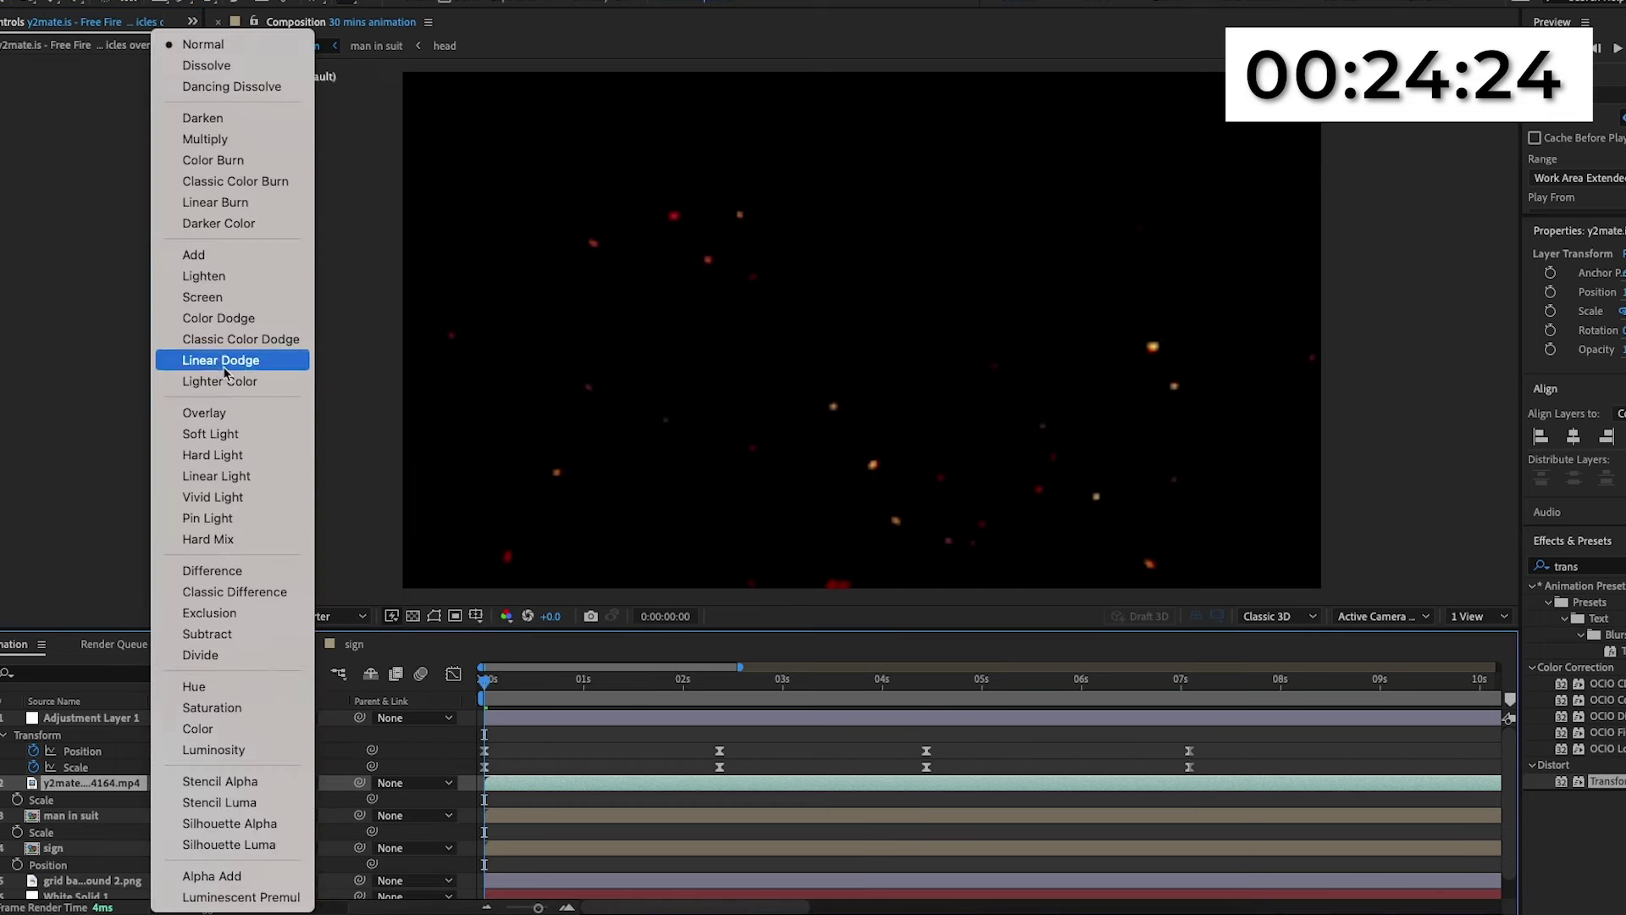
left_click(227, 296)
Apply the Tint effect to the particles video layer and preview the composition.
left_click(1543, 565)
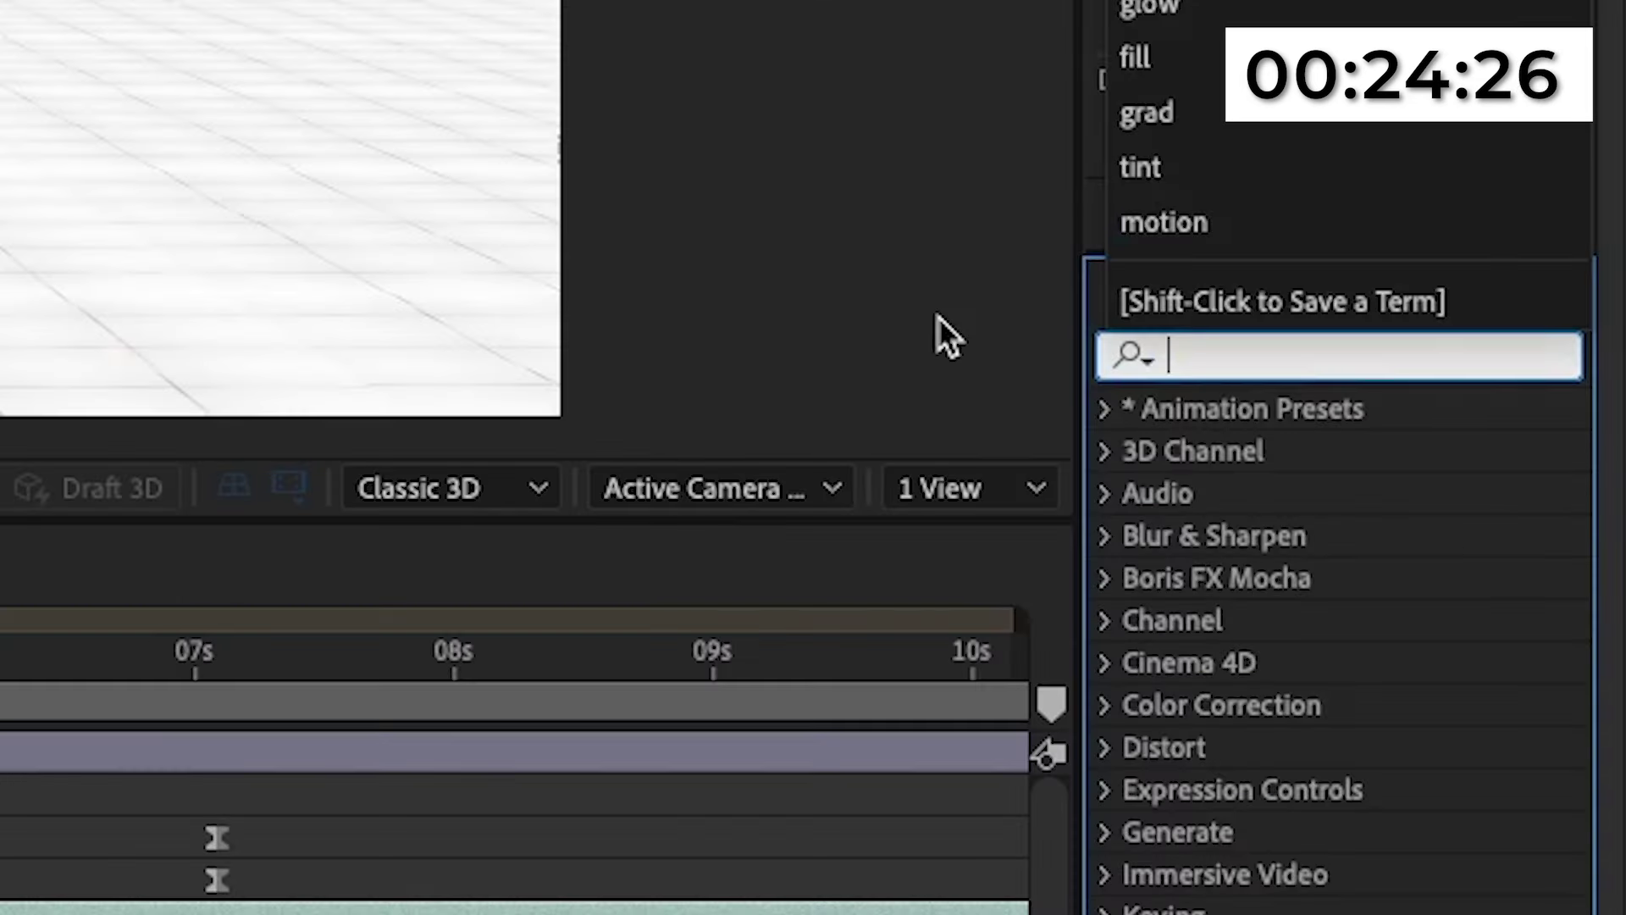
type("tint")
left_click(1282, 624)
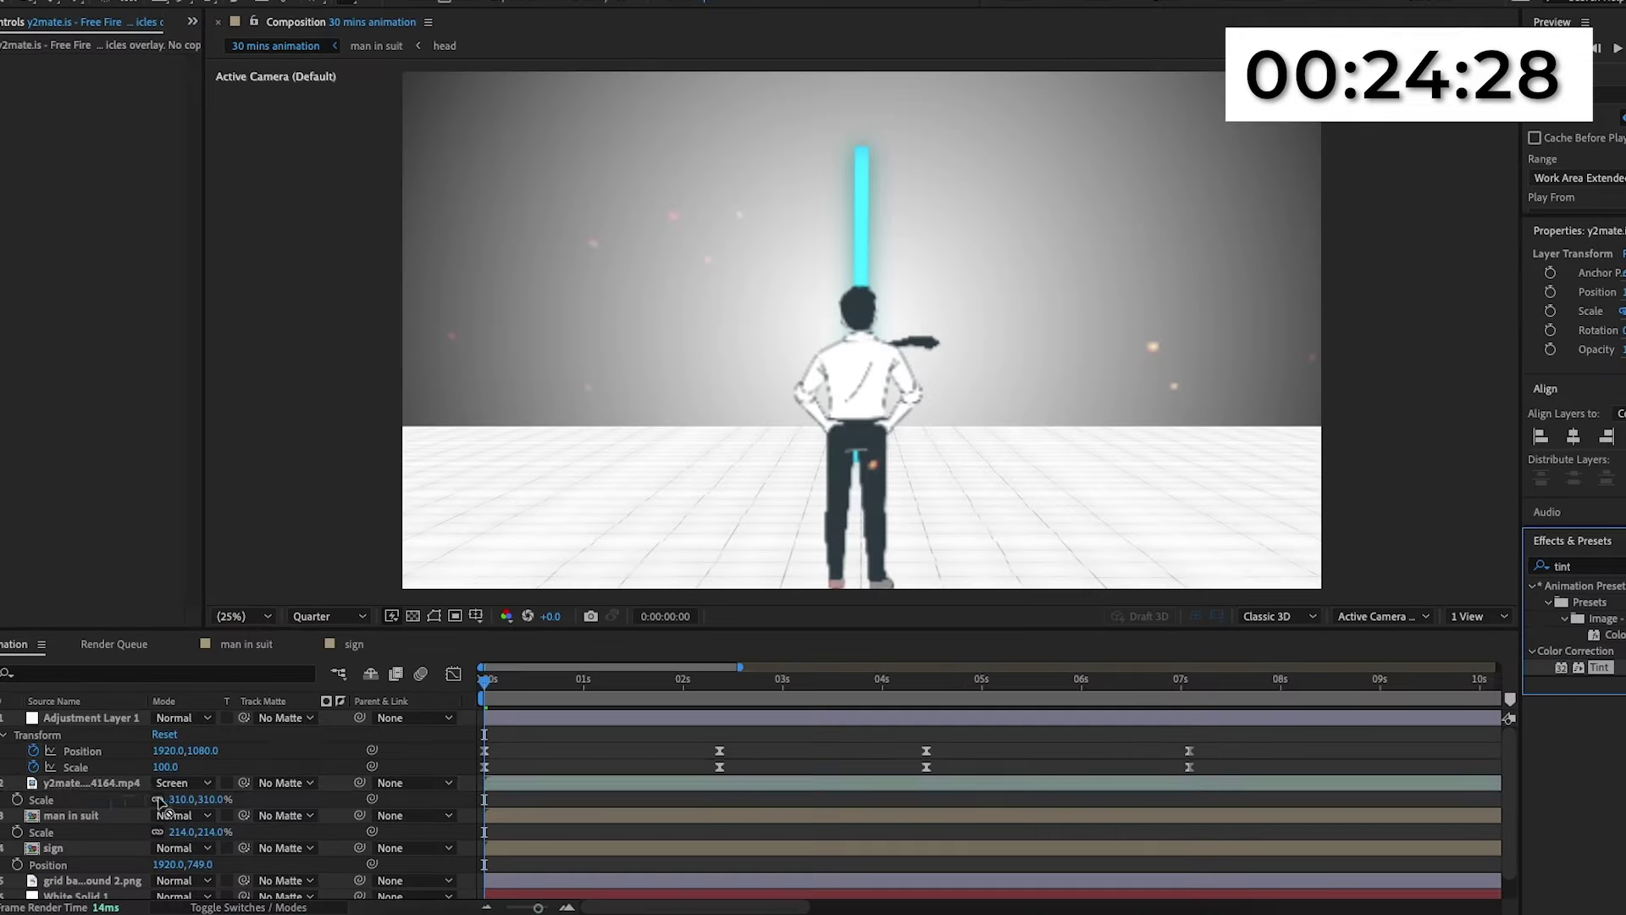
left_click_drag(160, 802, 157, 799)
key("space")
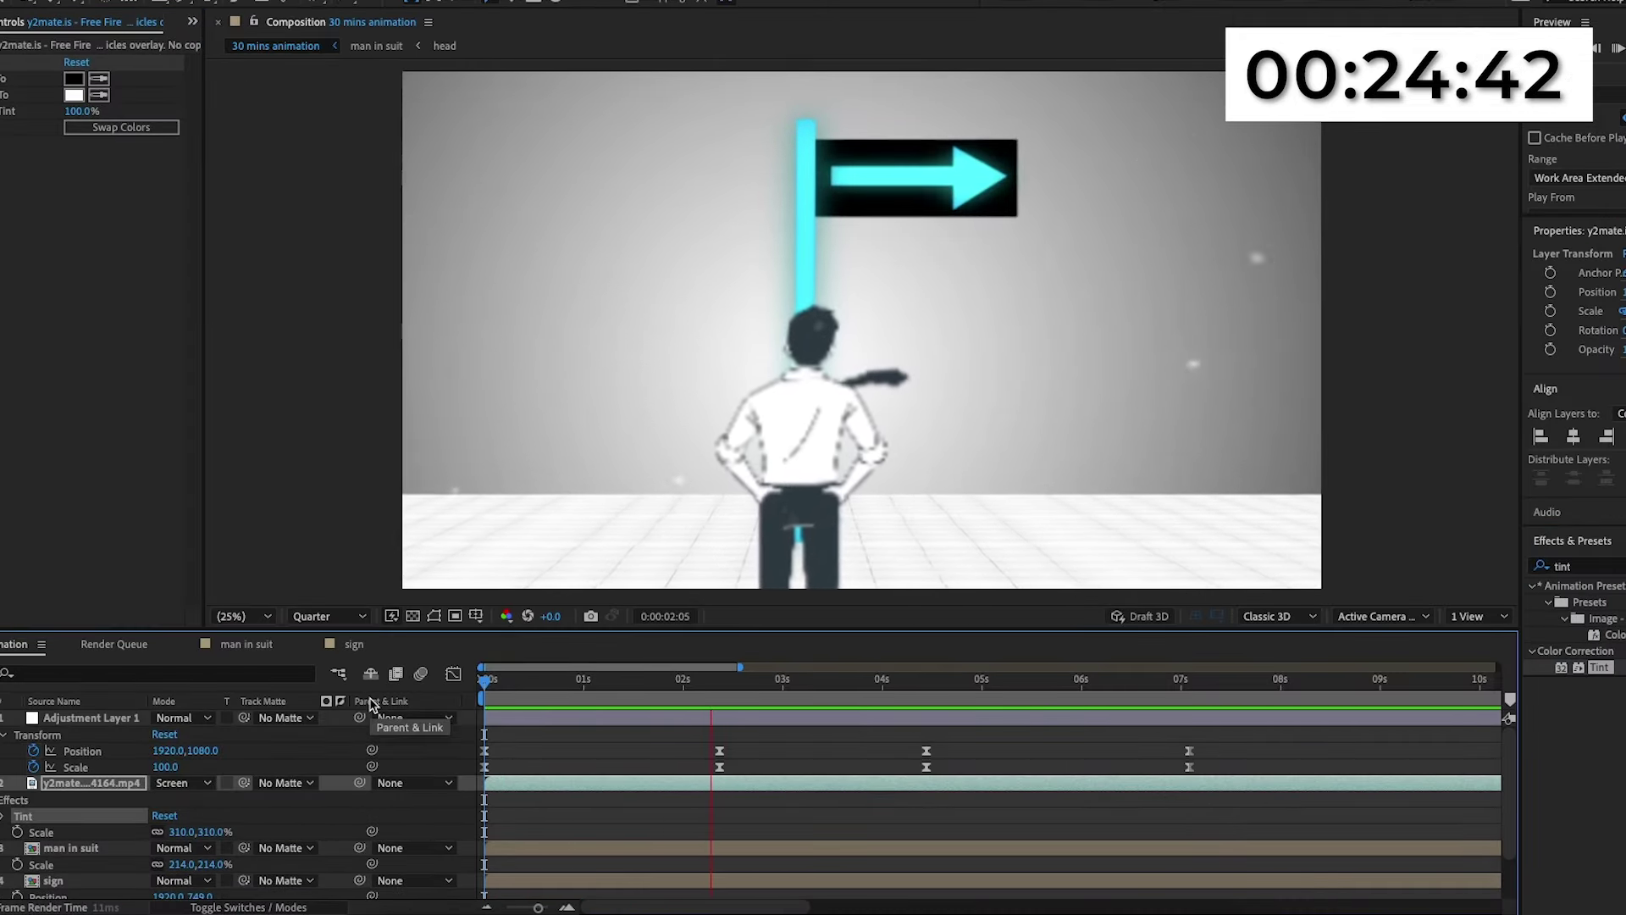
Apply the Posterize Time effect to Adjustment Layer 1 and set its frame rate to 14.
left_click(88, 719)
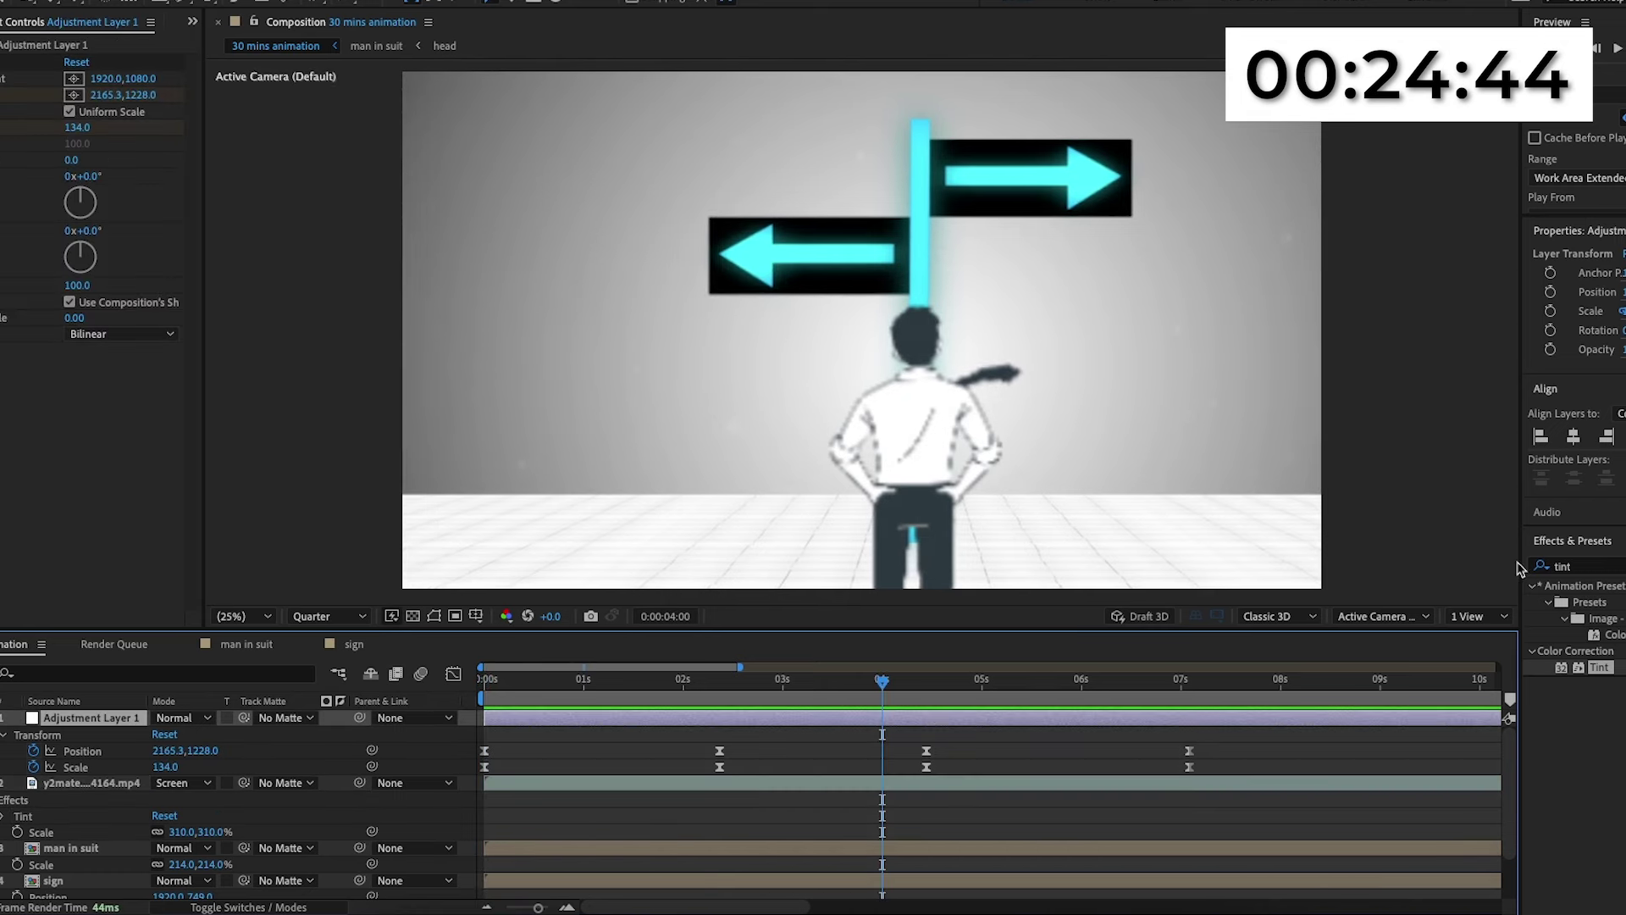
left_click(1563, 566)
key("BackSpace")
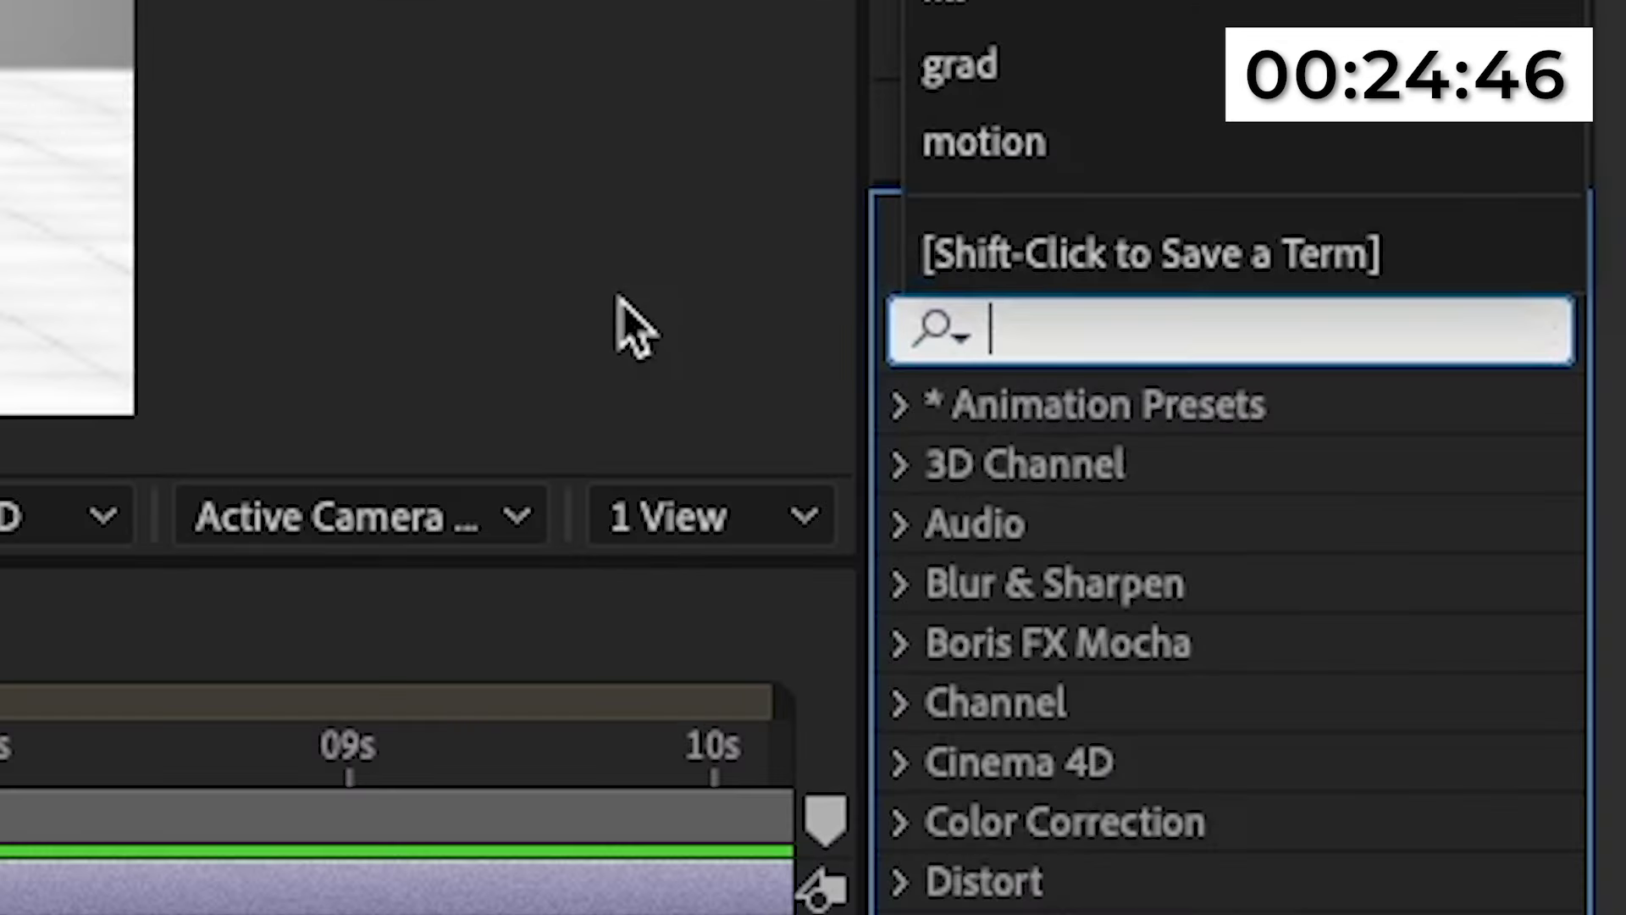
type("poster")
left_click_drag(1139, 593, 131, 726)
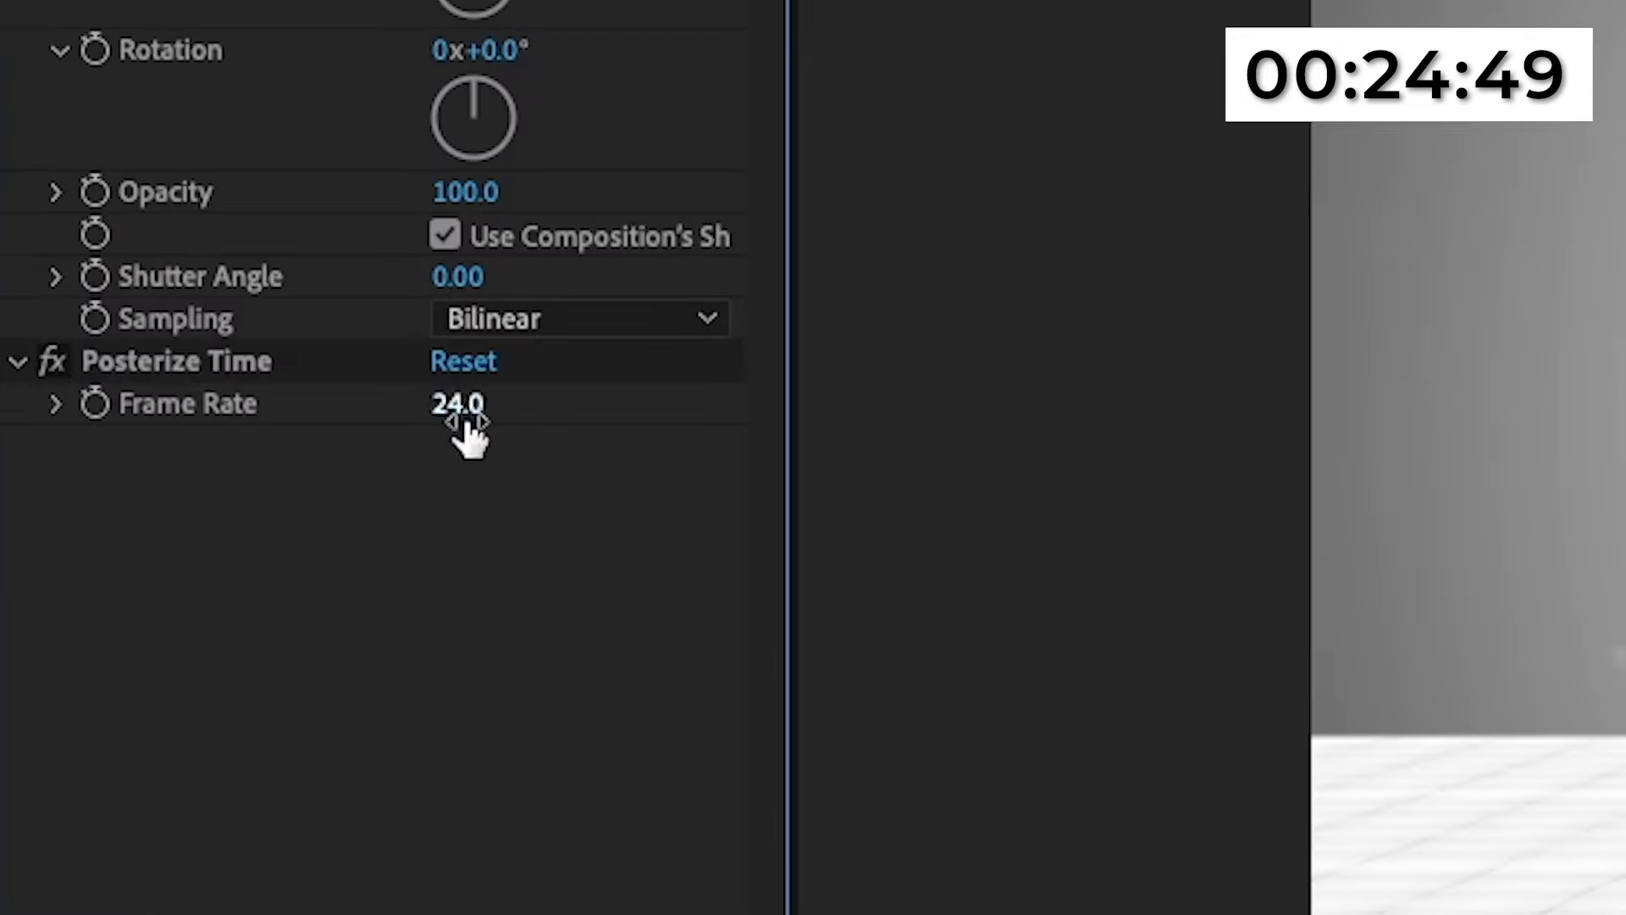
left_click(74, 367)
type("14")
key("Return")
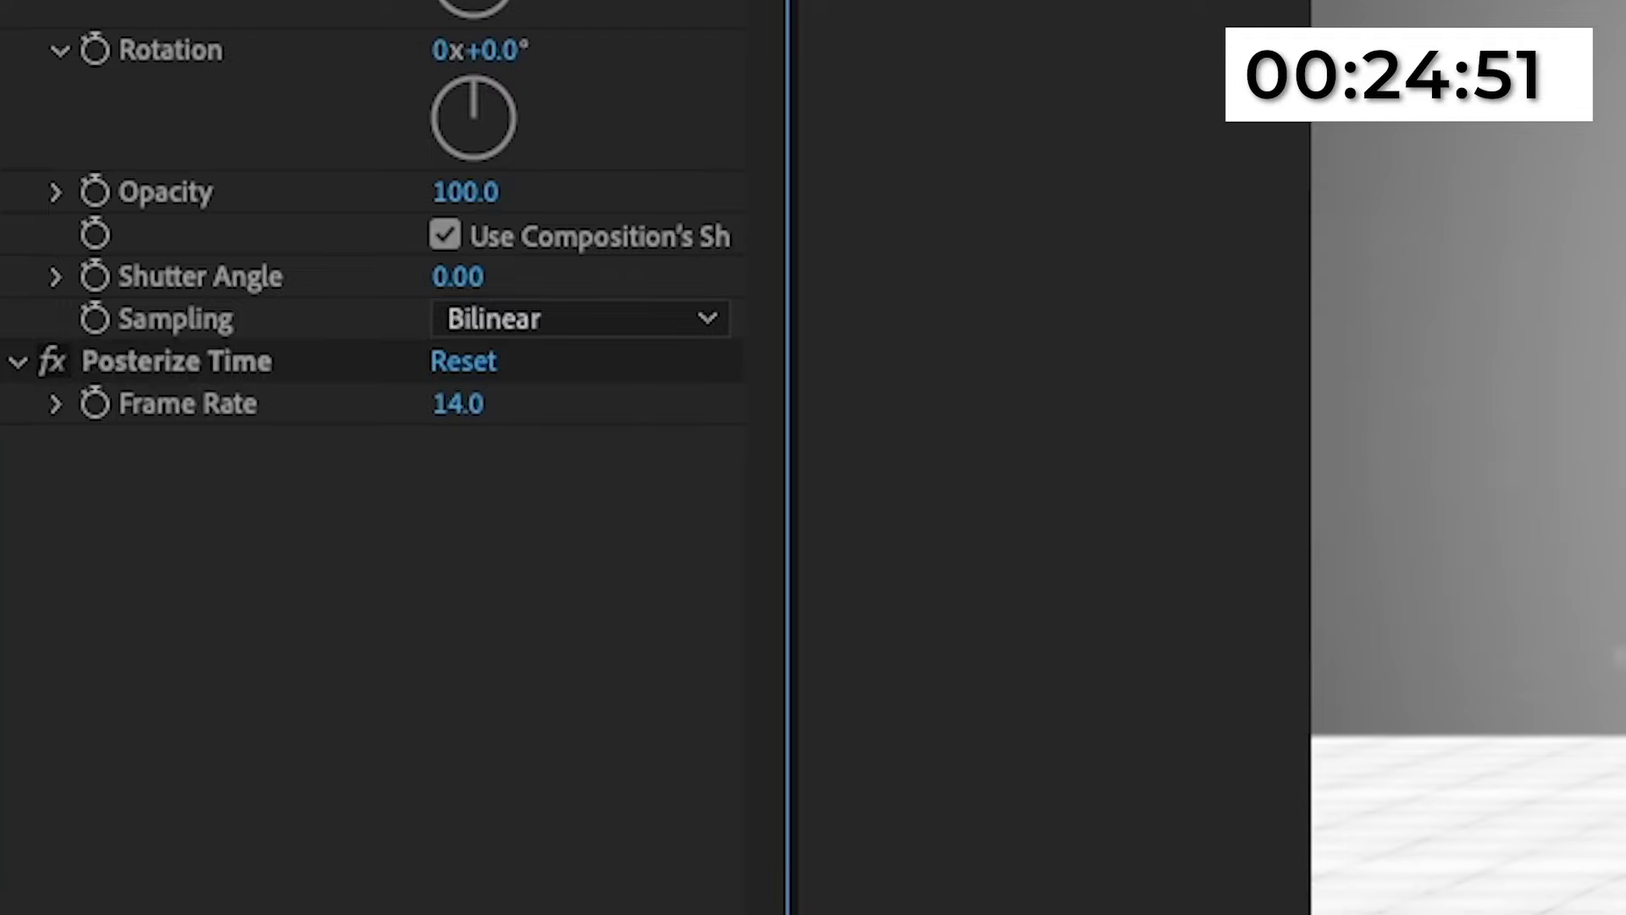
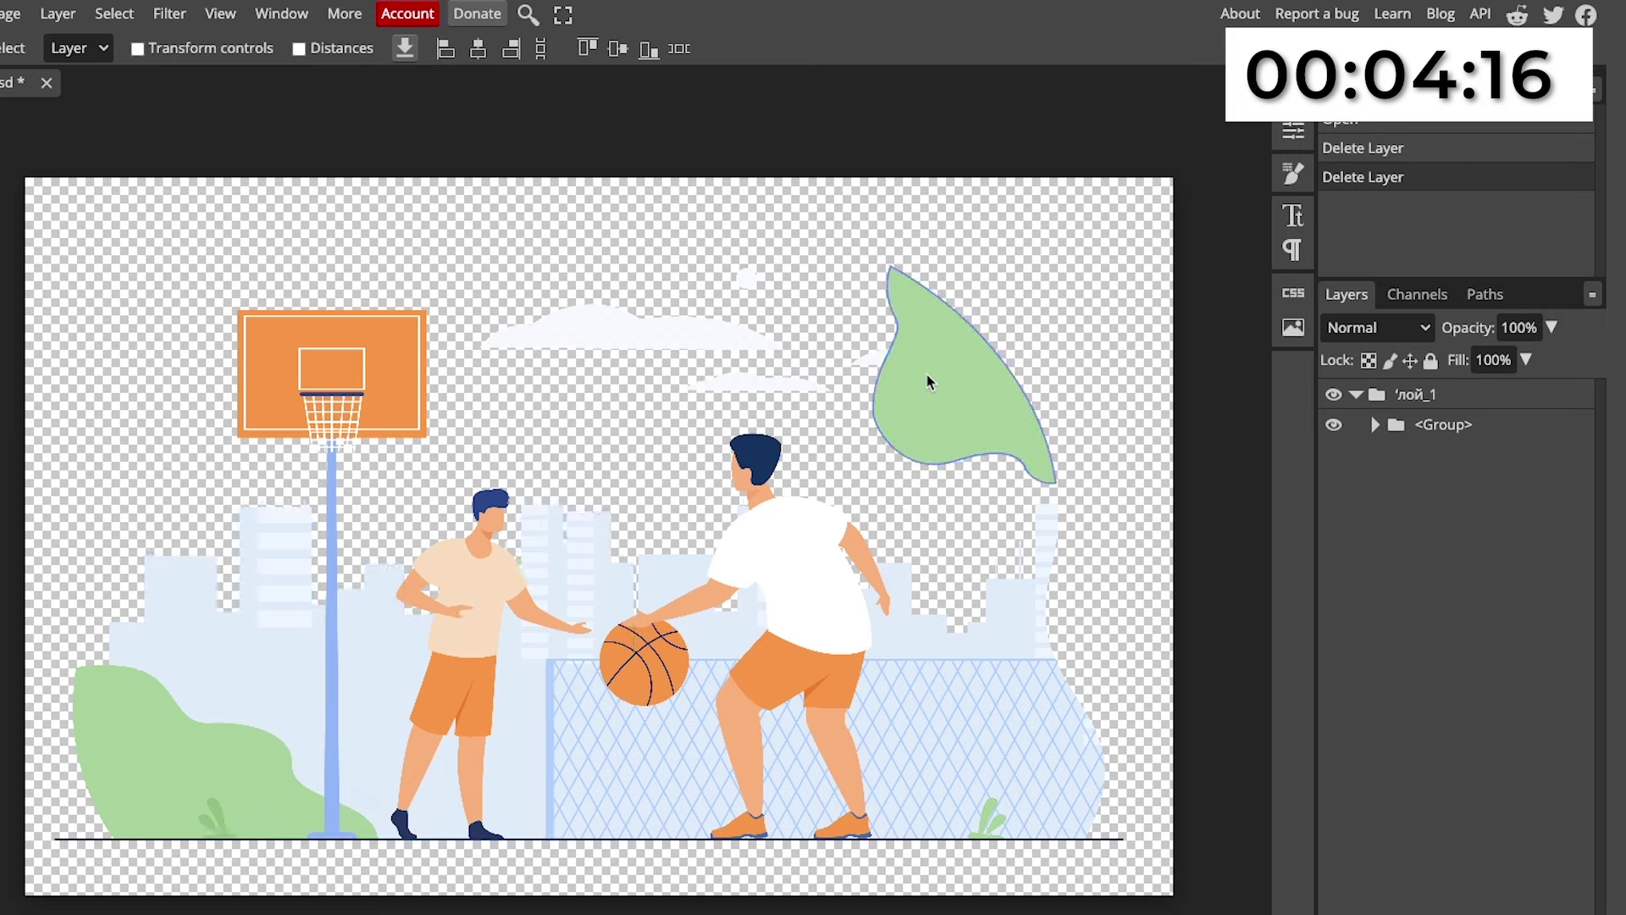
In Photopea, delete the floating green leaf shape and the clouds from the basketball illustration.
key("Delete")
left_click(927, 362)
key("Delete")
left_click(817, 373)
key("Delete")
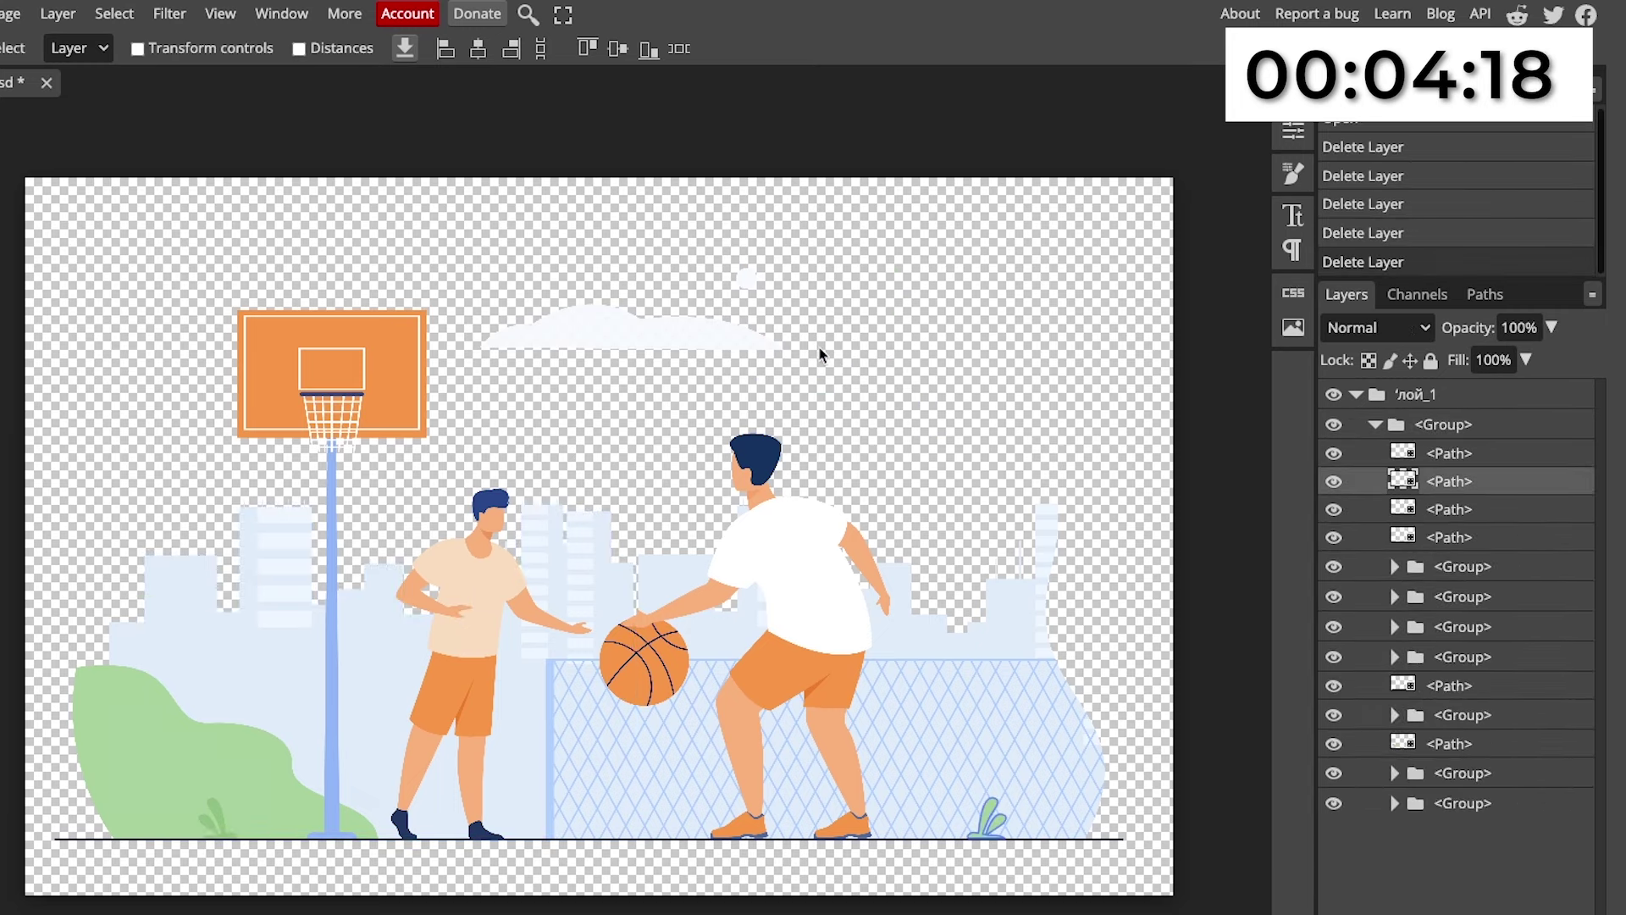
left_click(690, 347)
key("Delete")
key("Delete")
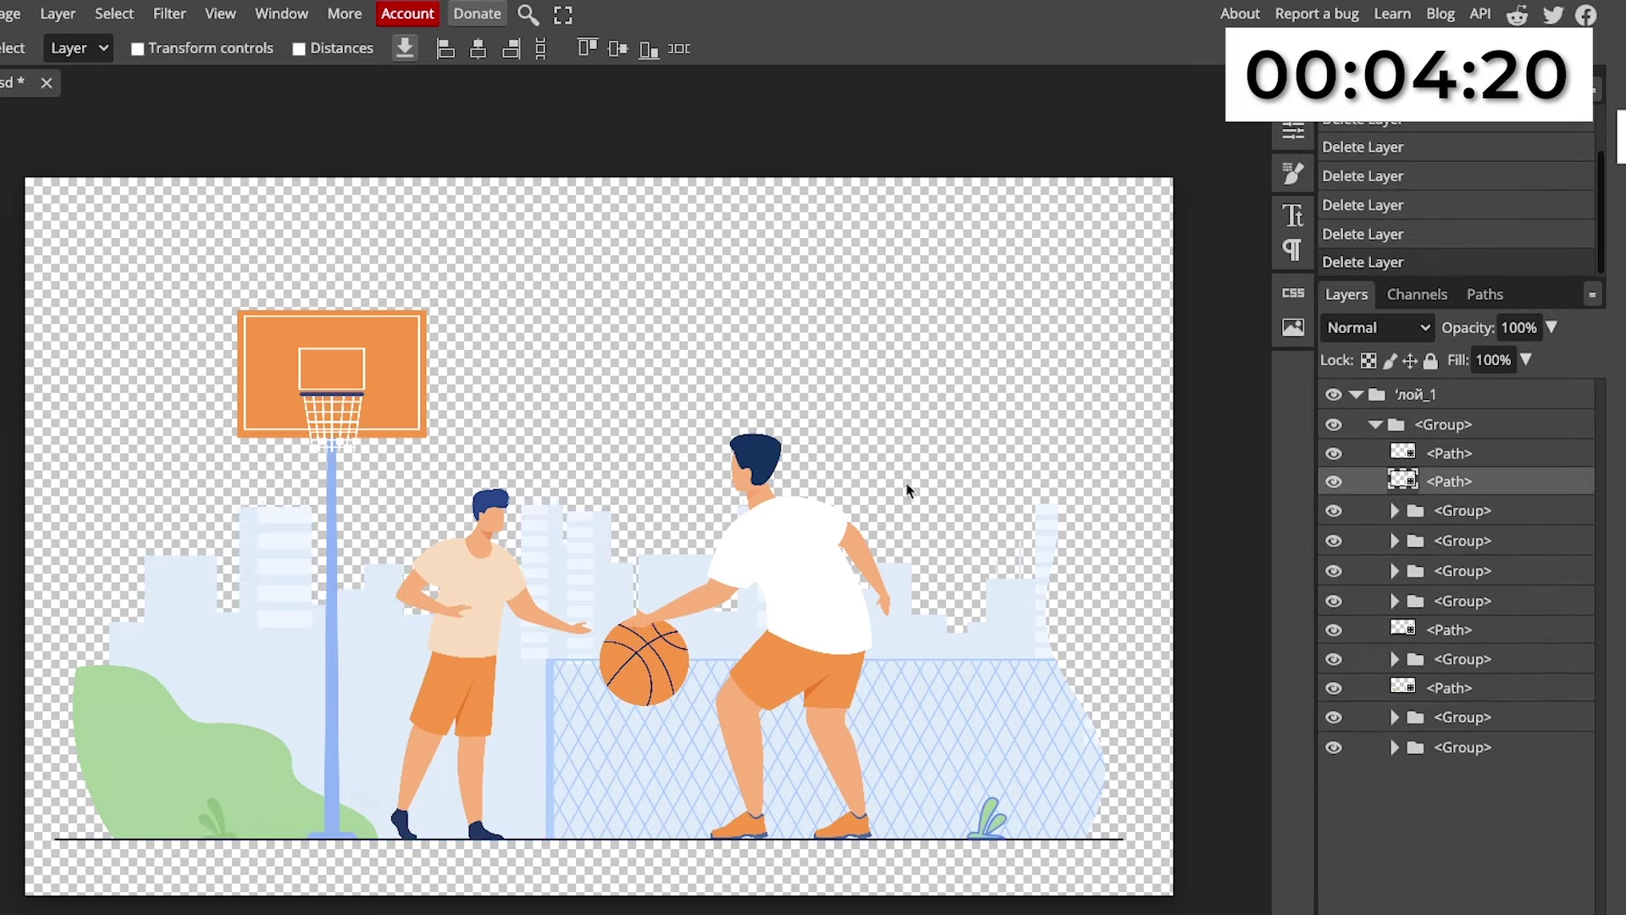
Delete the pale backdrop and building layers behind the player in the white shirt and the fence.
left_click(989, 642)
key("Delete")
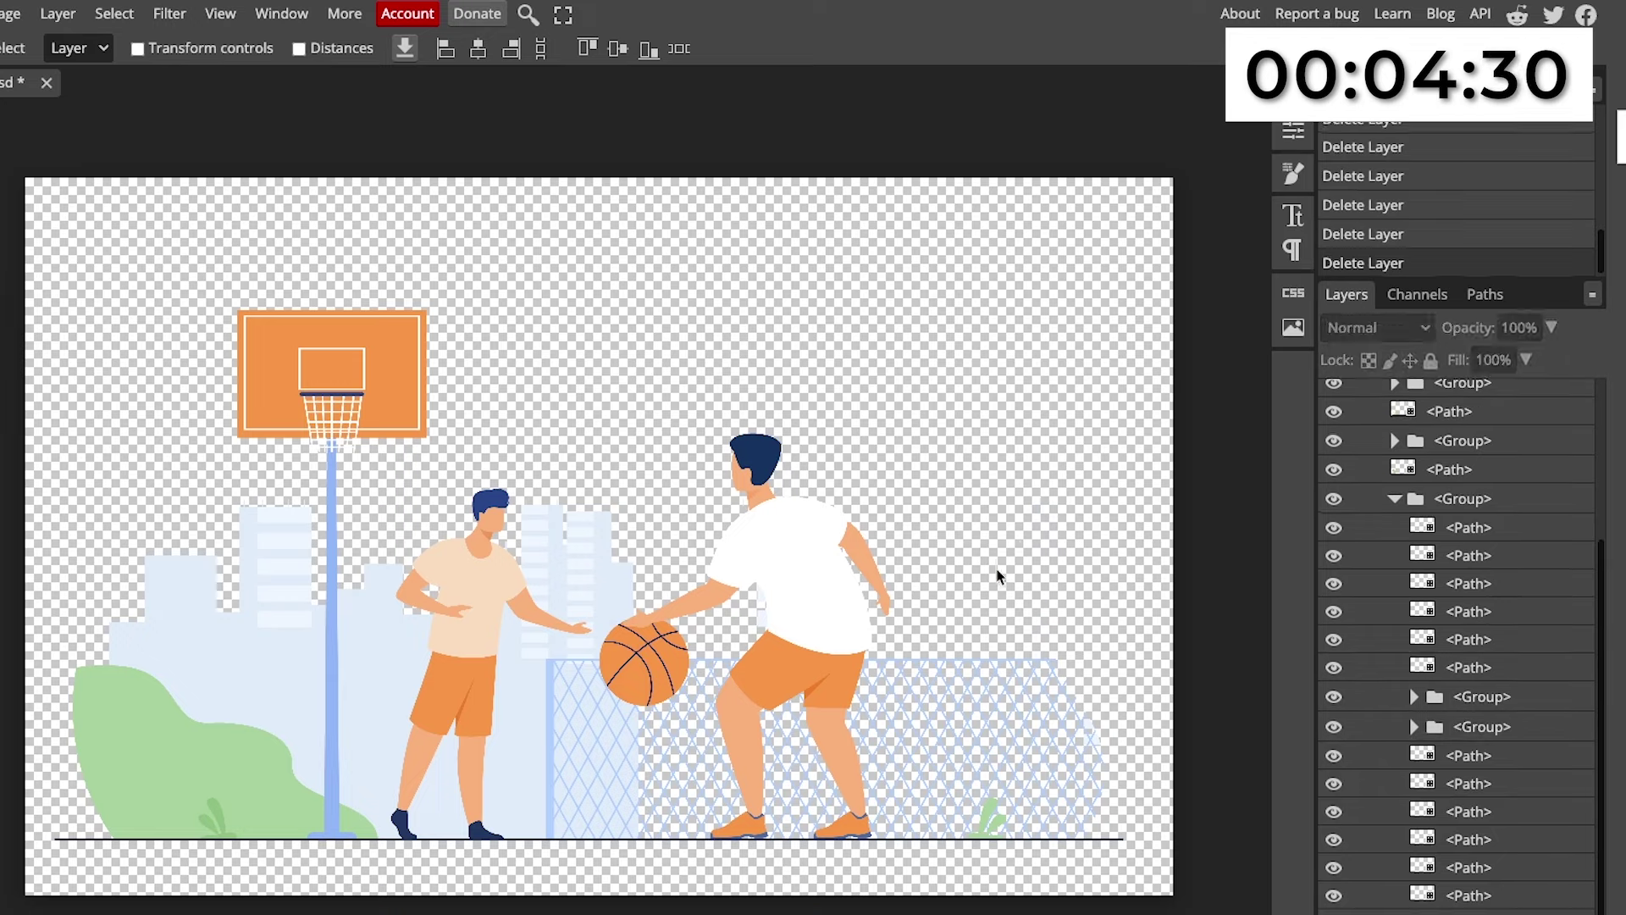
left_click(866, 585)
key("Delete")
key("Delete")
key("Delete")
key("Delete")
key("Delete")
key("Delete")
key("Delete")
Delete the remaining skyline and building layers behind the basketball hoop and the player in the beige shirt.
left_click(559, 559)
key("Delete")
left_click(284, 540)
left_click_drag(193, 517, 309, 635)
key("Delete")
key("Delete")
key("Delete")
key("Delete")
key("Delete")
left_click(607, 624)
key("Delete")
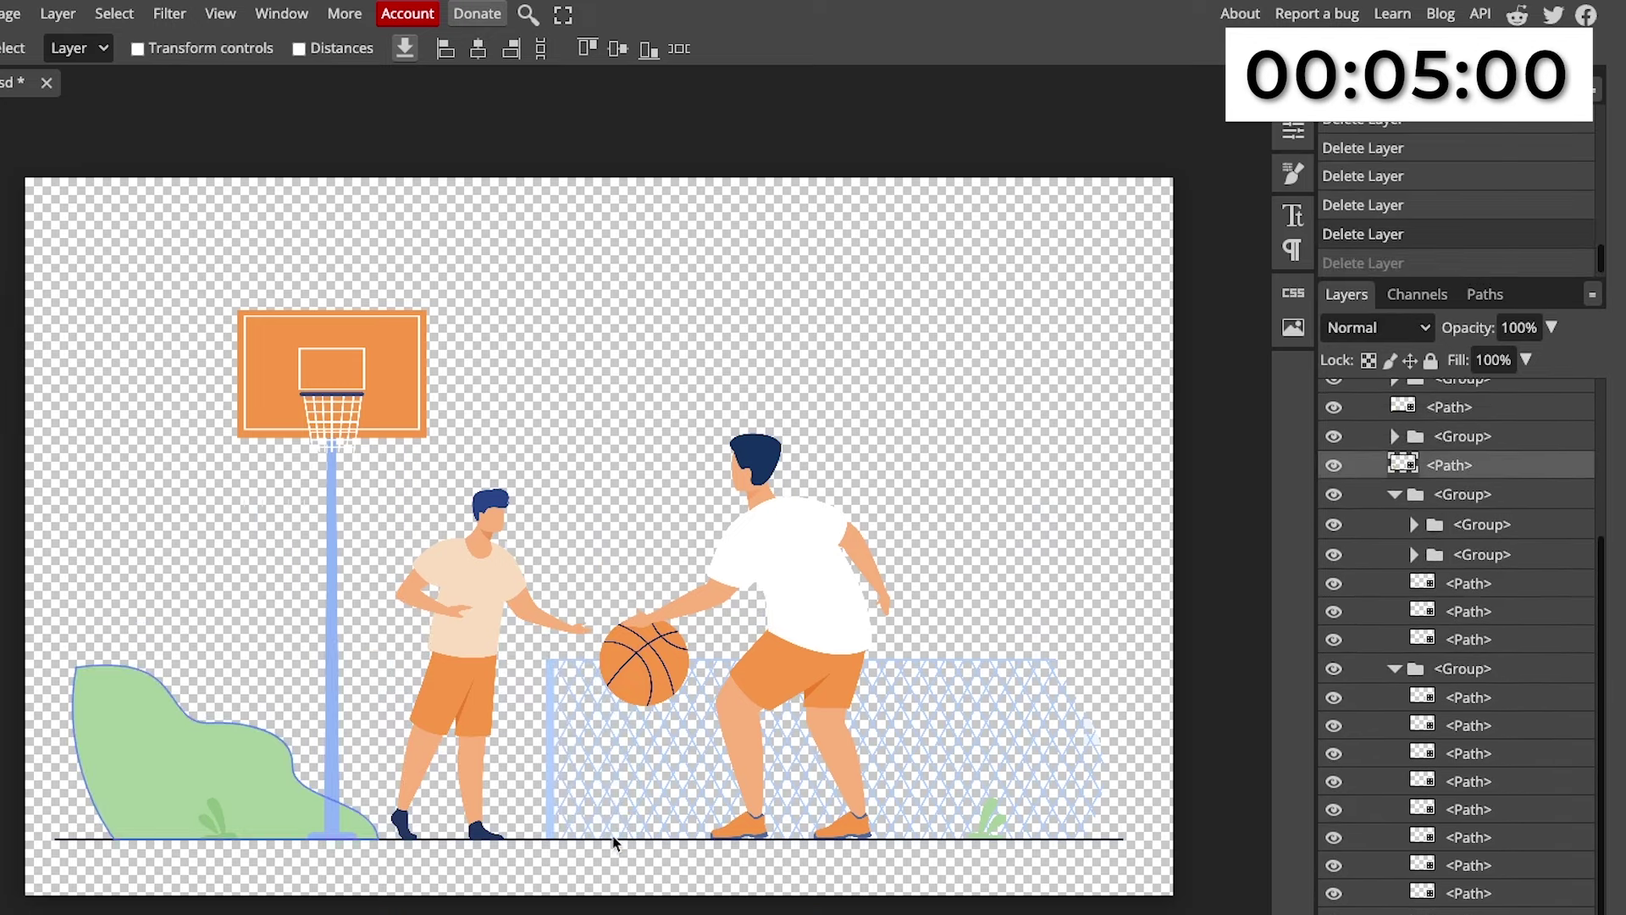
Delete the dark ground line running beneath the players, bush and fence.
left_click(613, 838)
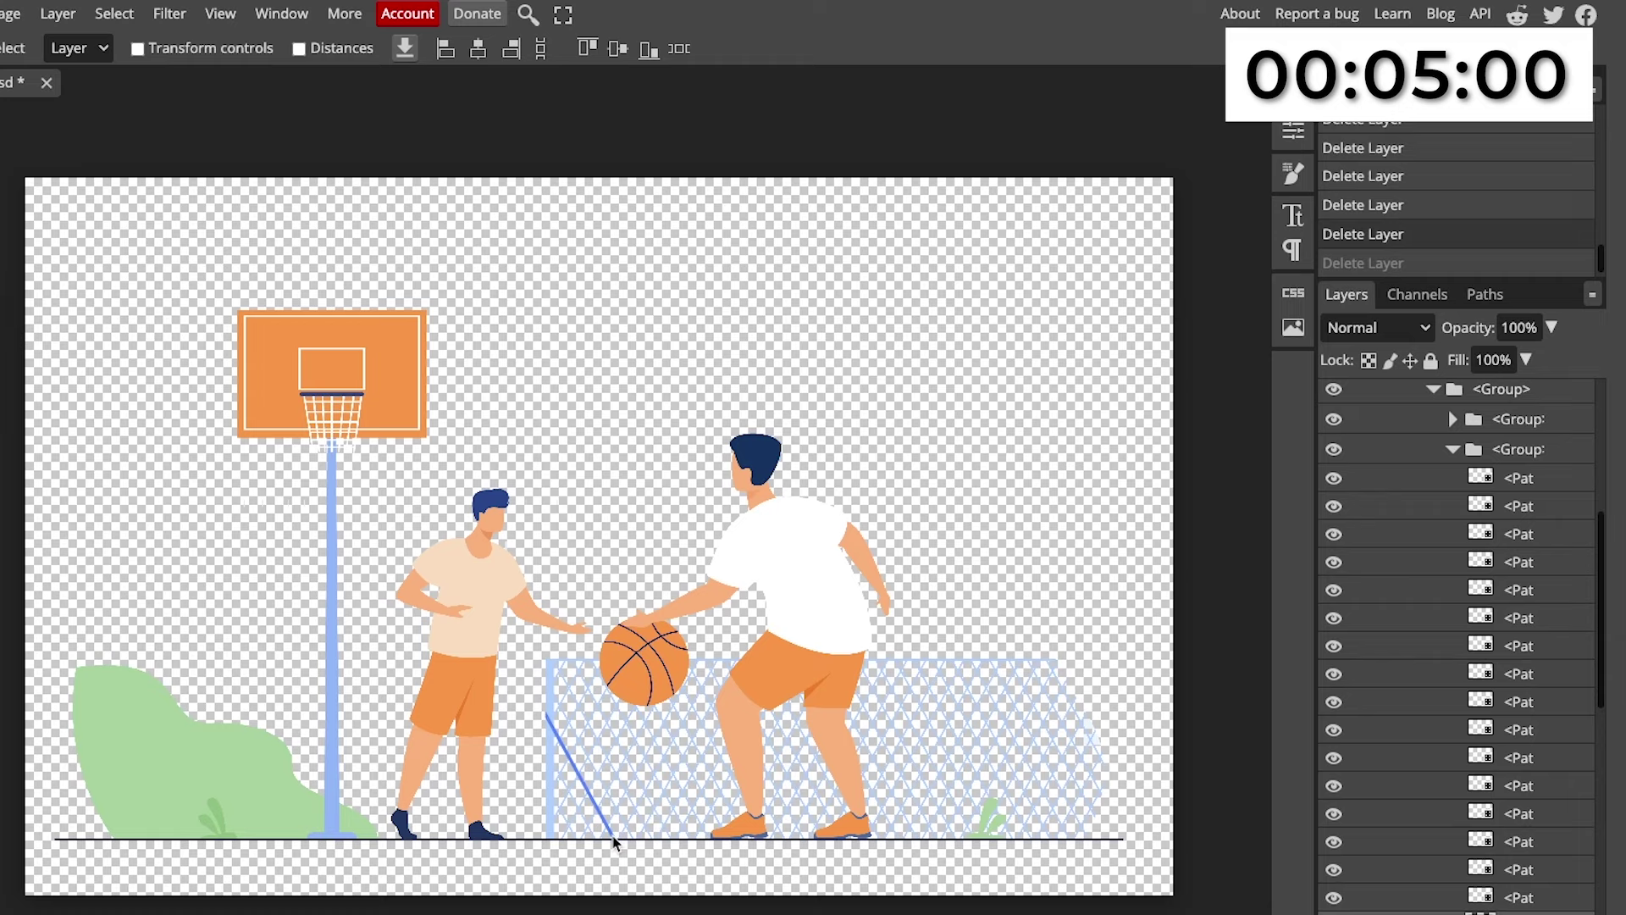
left_click(1044, 837)
left_click(1056, 839)
left_click(1072, 839)
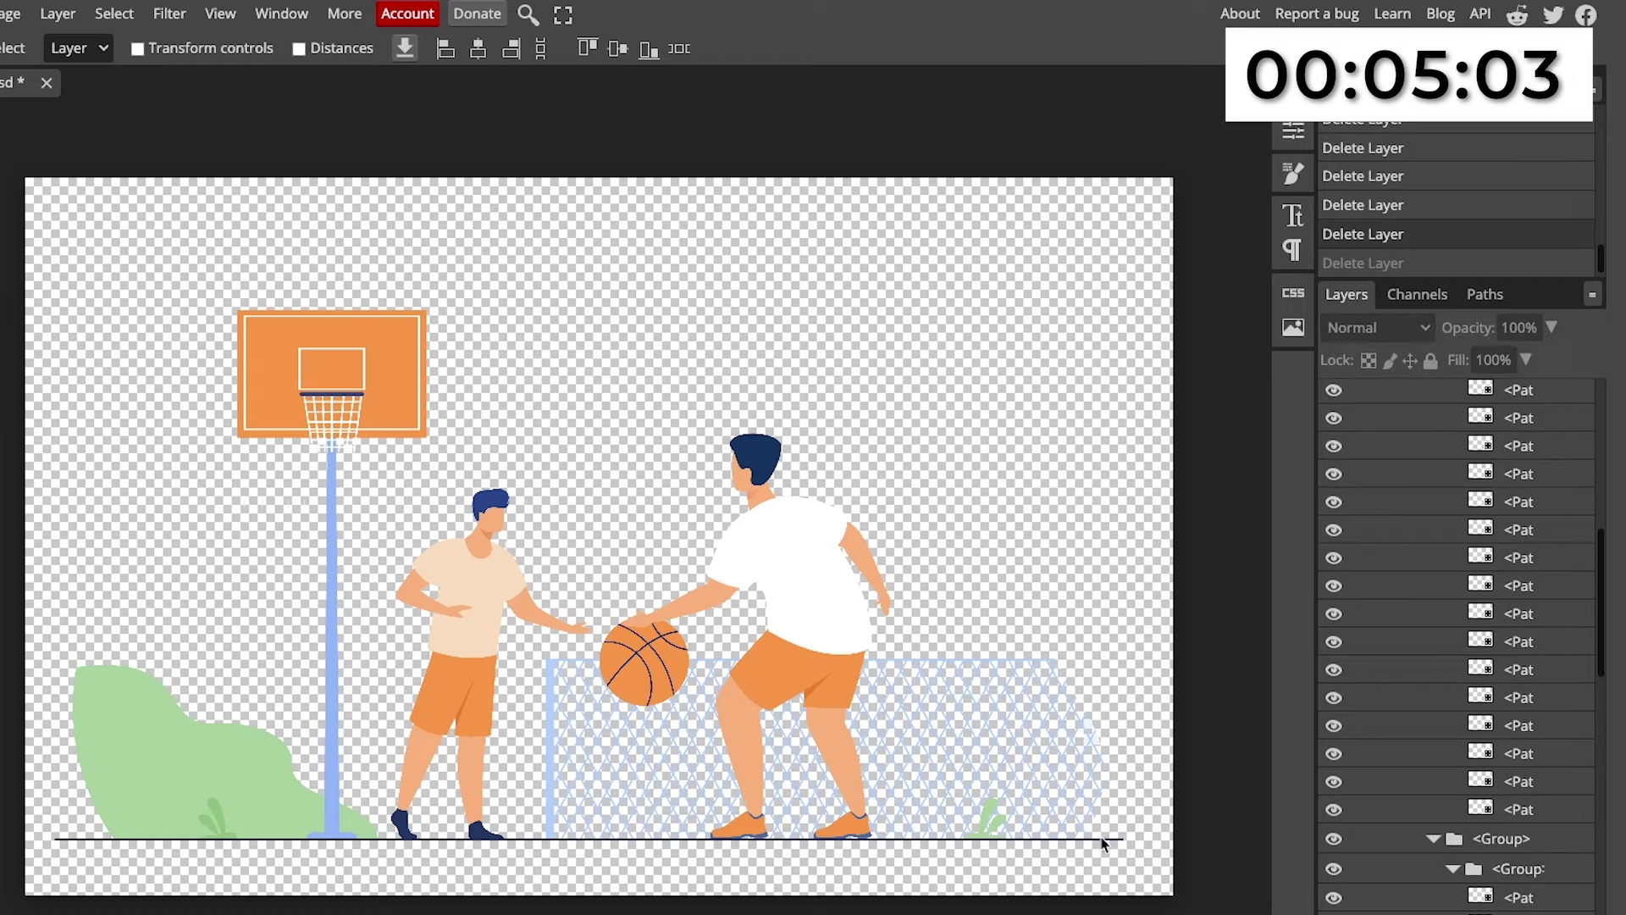
key("Delete")
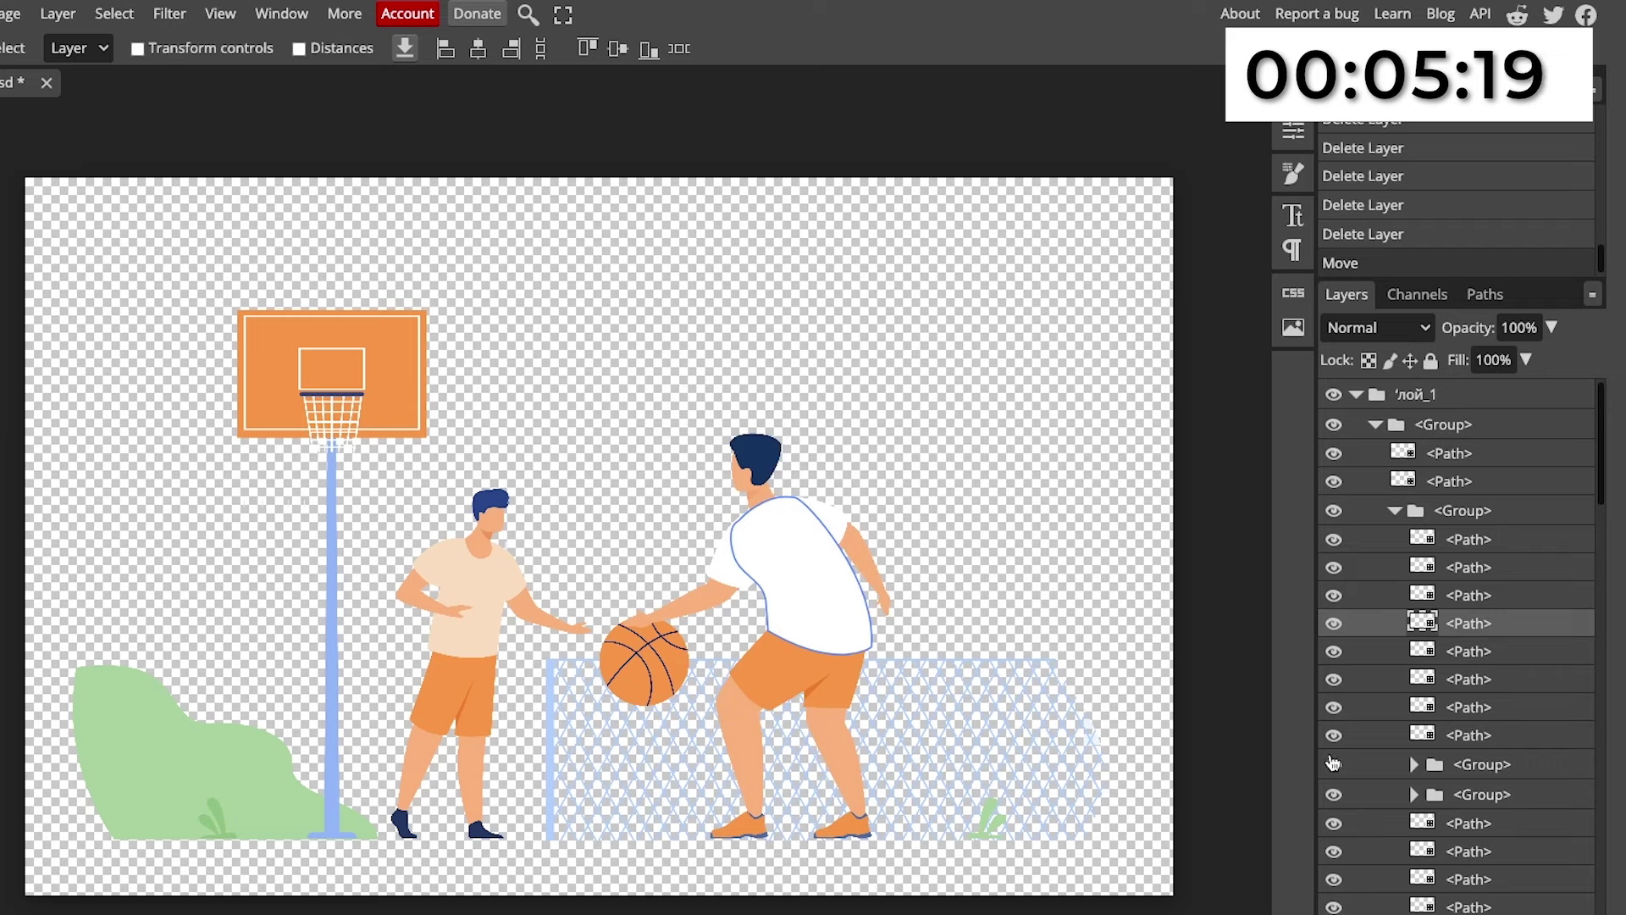
Rename the basketball's layer group as "ball" and move it to the top of the layer stack.
scroll(1334, 796, "down", 4)
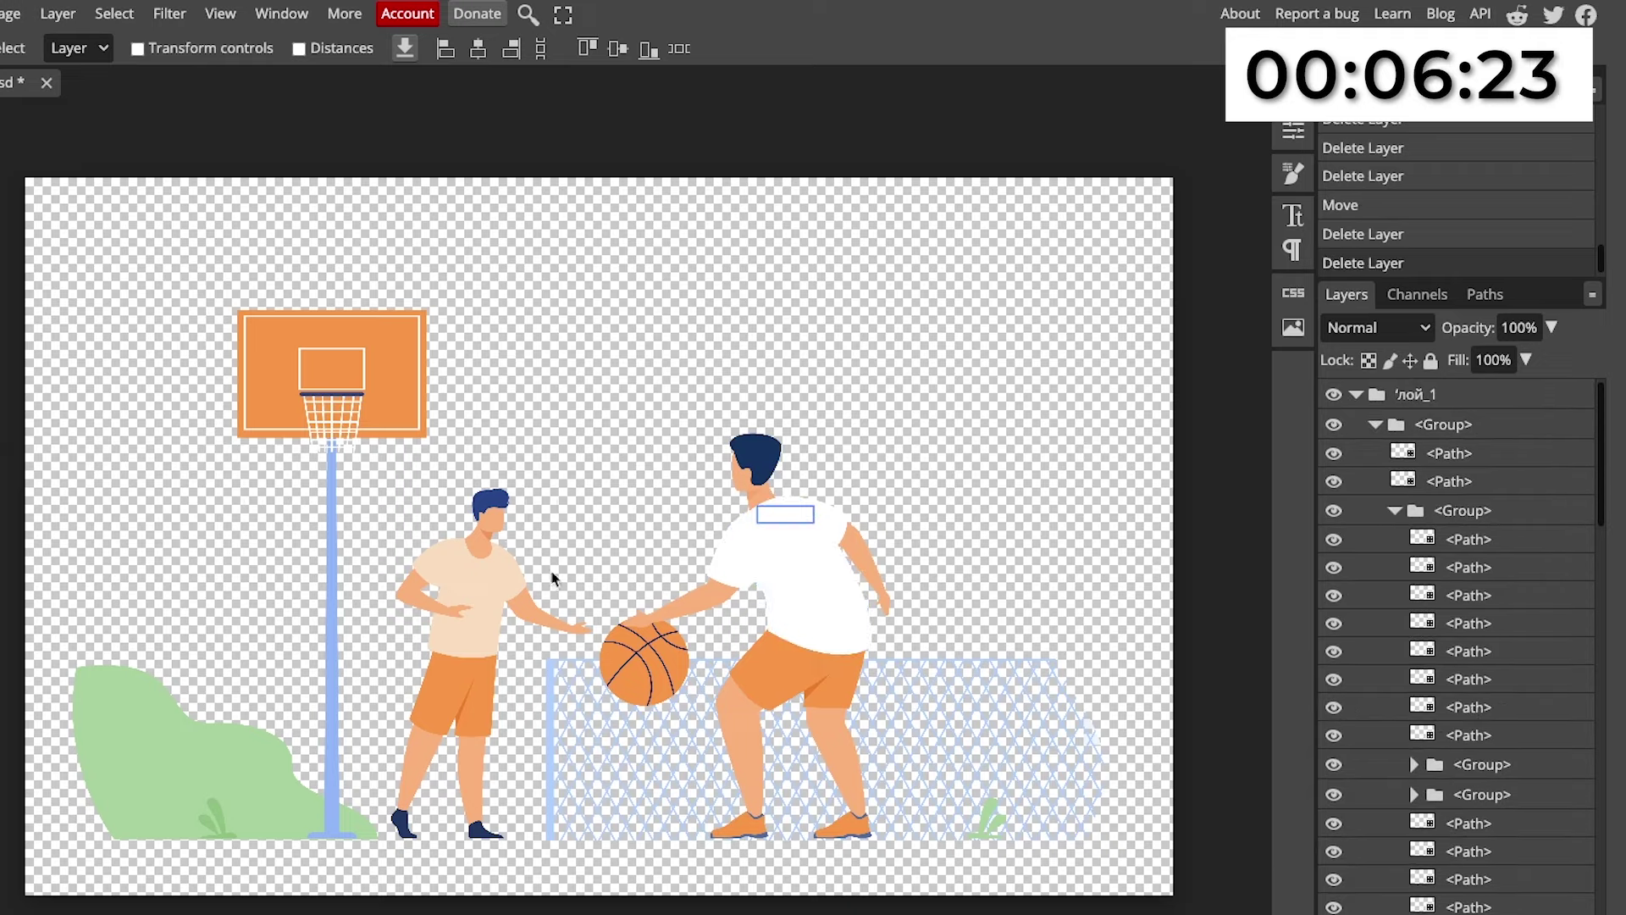
scroll(1377, 747, "down", 2)
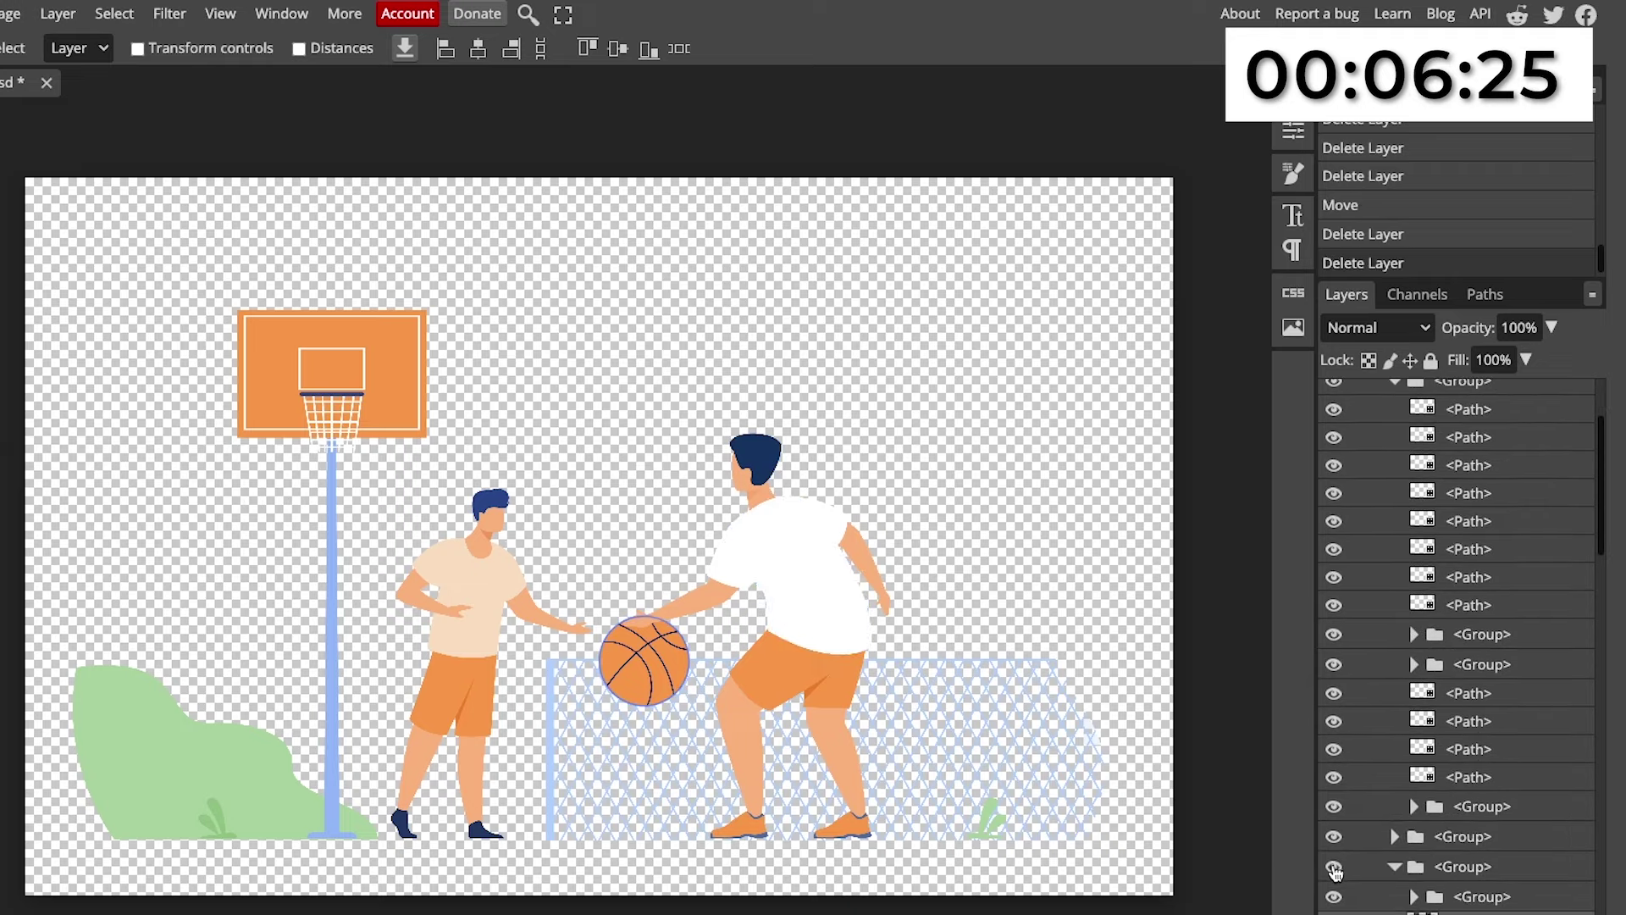
double_click(1451, 865)
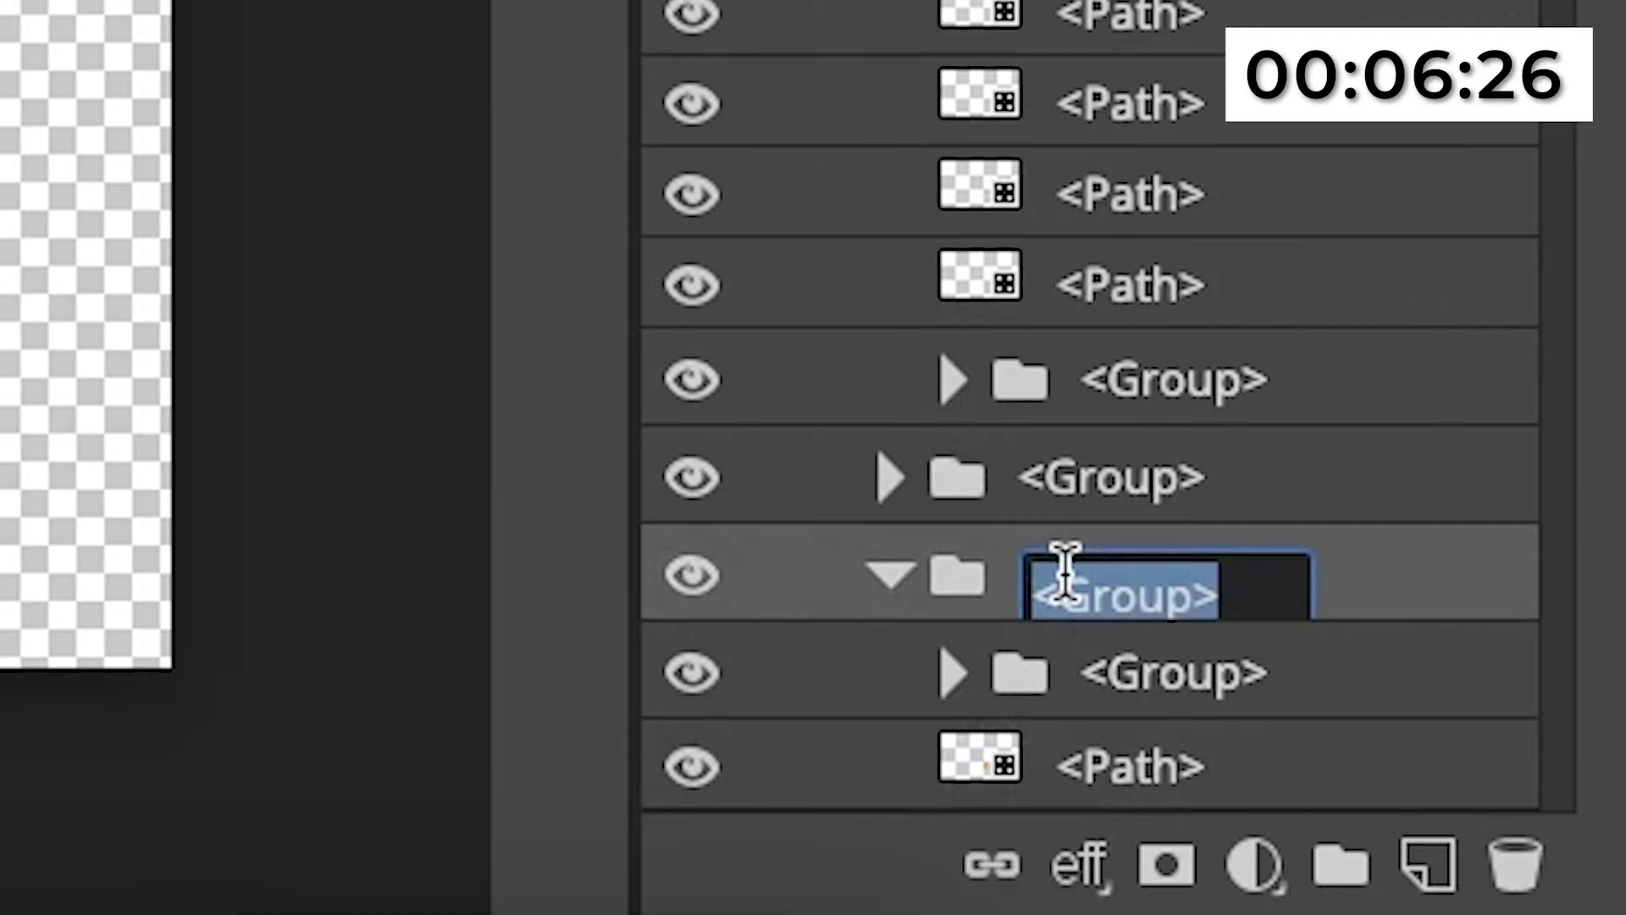
type("ball")
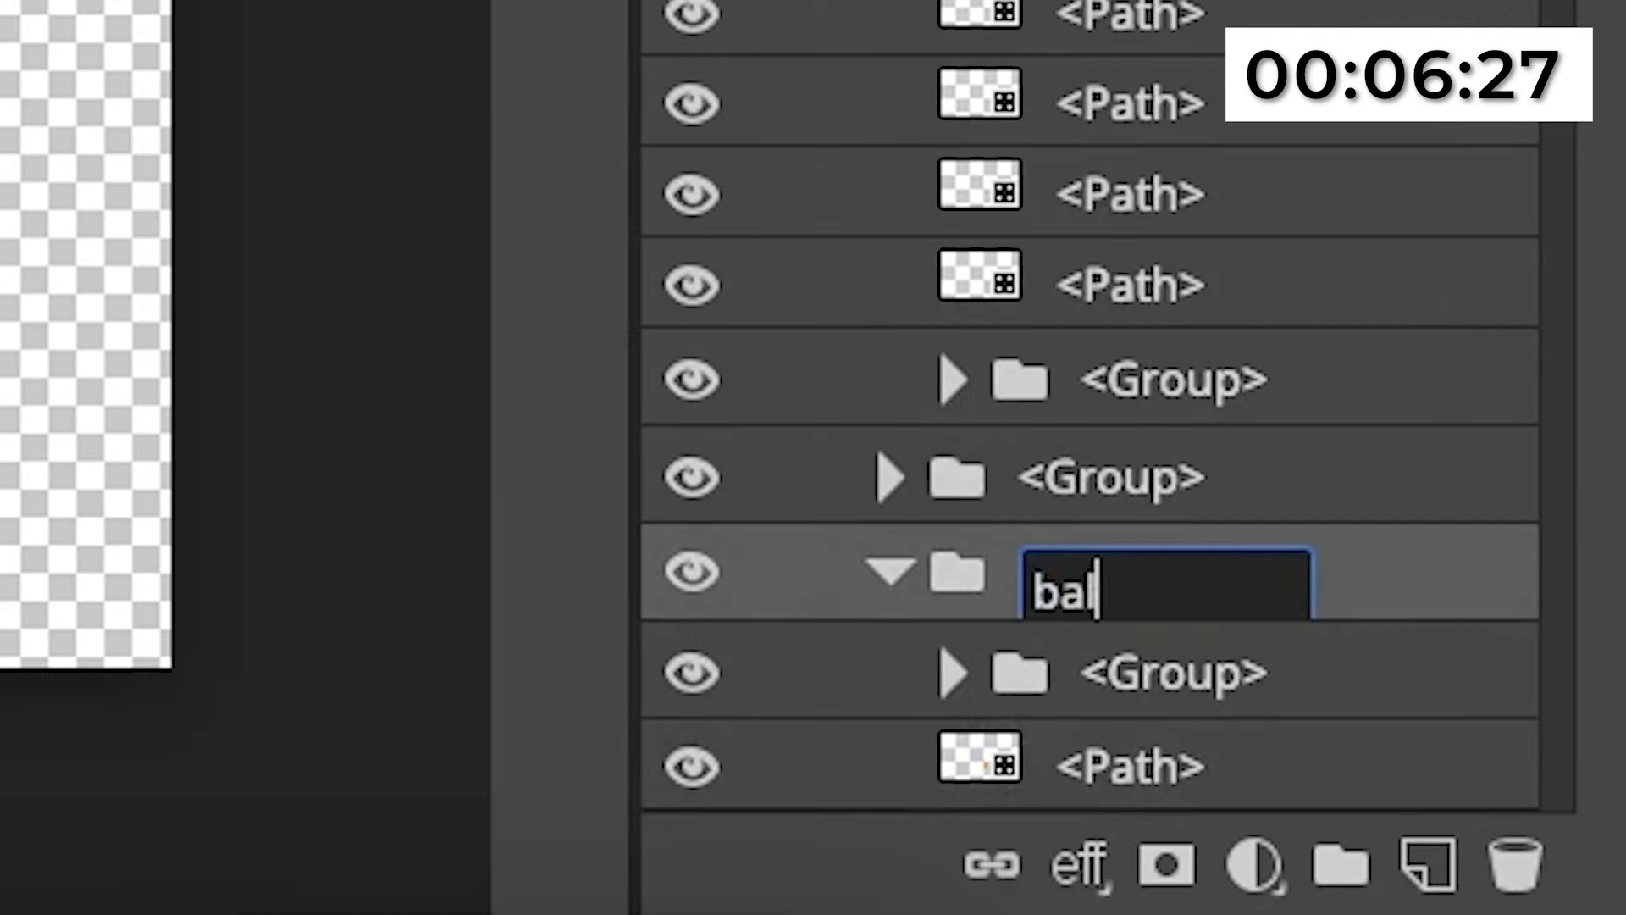
key("Return")
left_click_drag(1052, 624, 1472, 394)
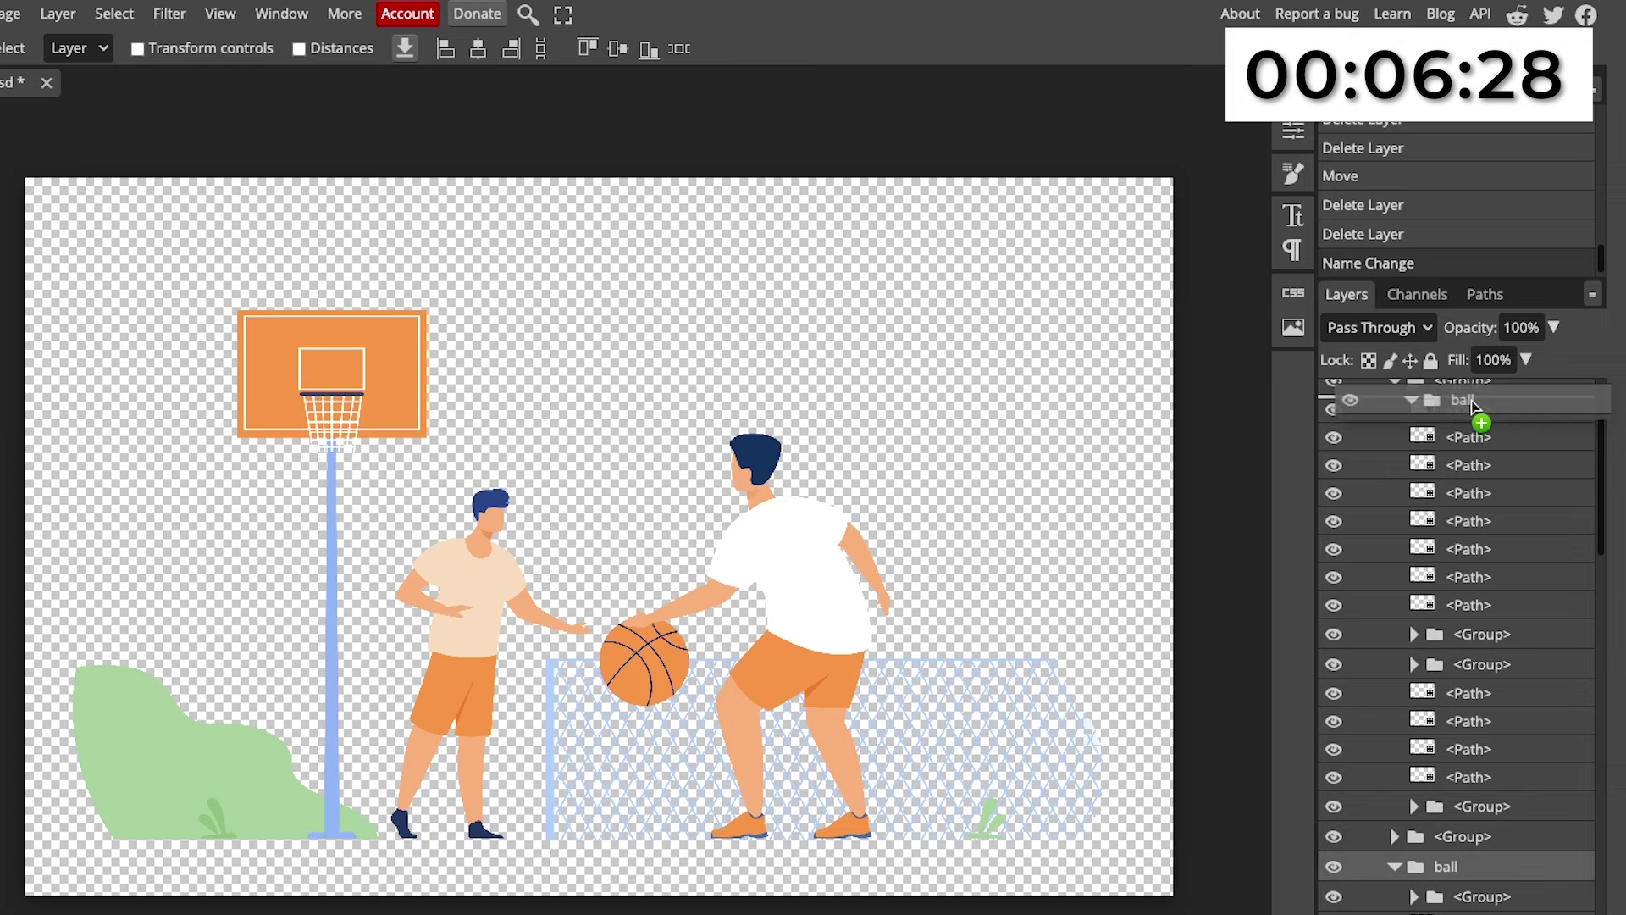
Hide the ball group and group the white-shirted player's front sleeve and forearm layers.
left_click(1334, 394)
left_click(1358, 670)
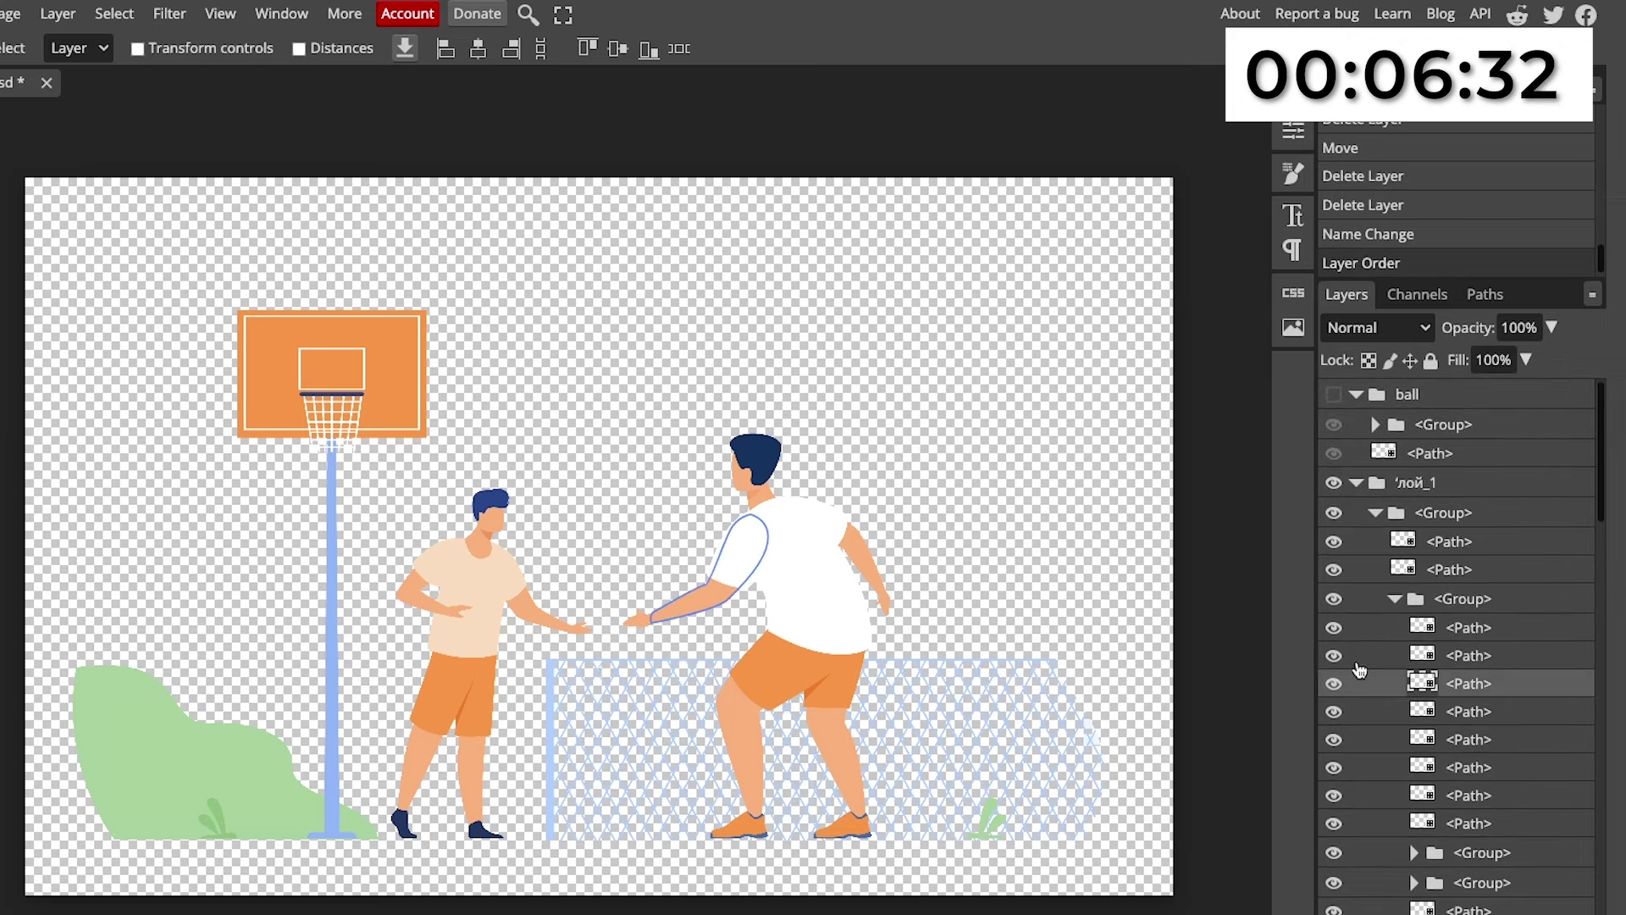
left_click(1387, 657)
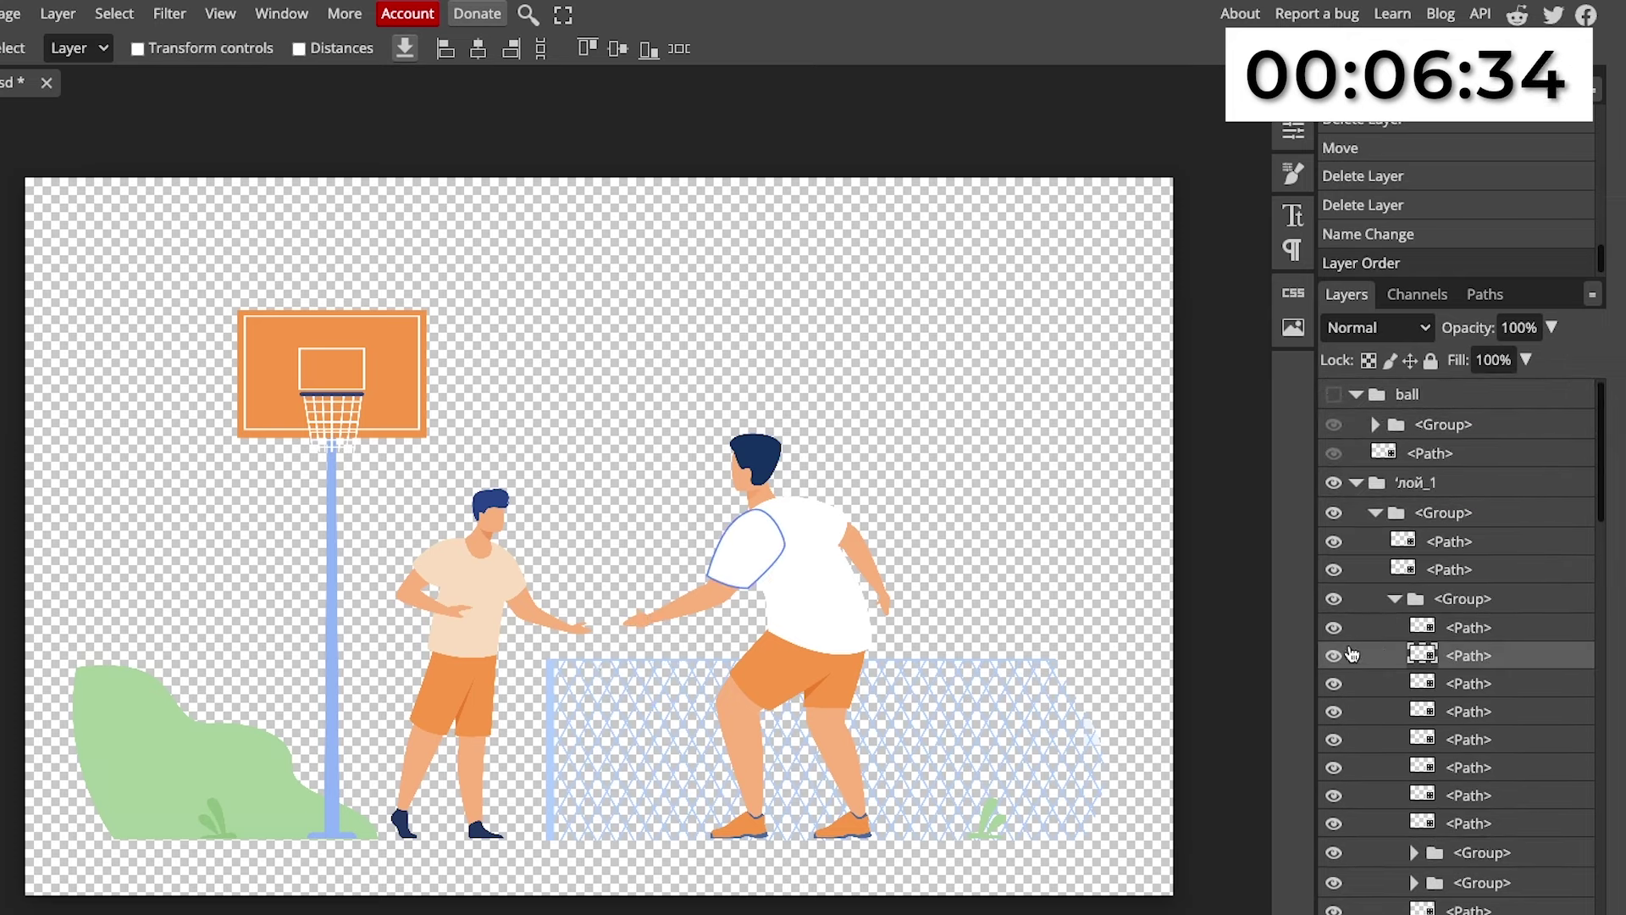
left_click(1377, 683, "shift")
key("ctrl+g")
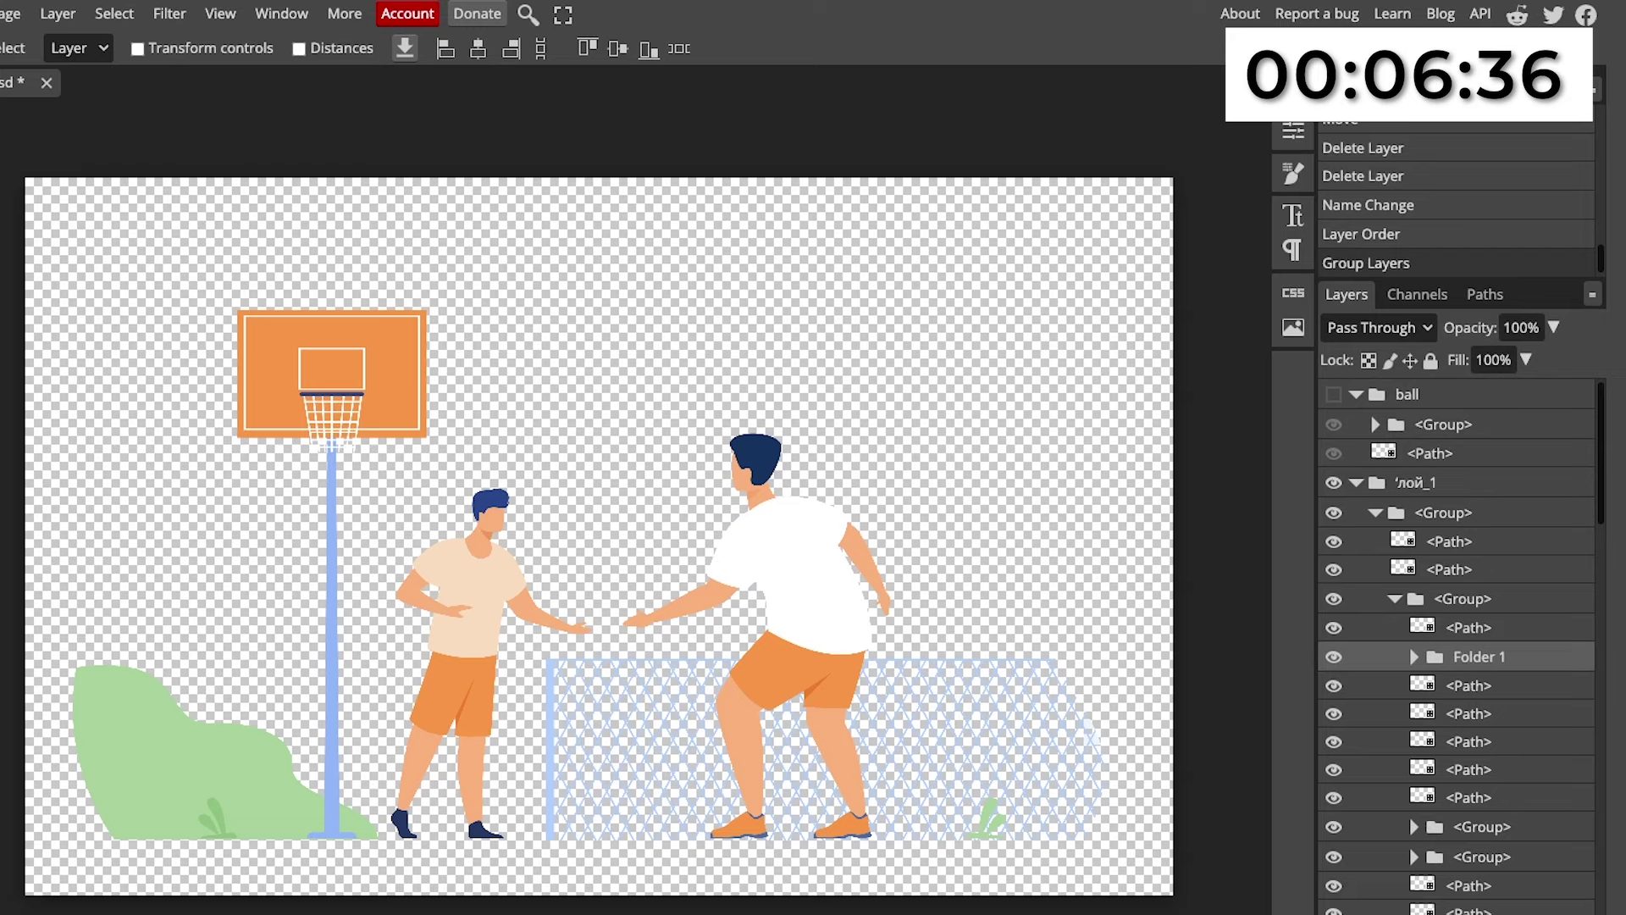
Hide the new arm group and move the white-shirted player's front hand layer into it, below the other arm paths.
left_click(1343, 655)
left_click(1558, 796)
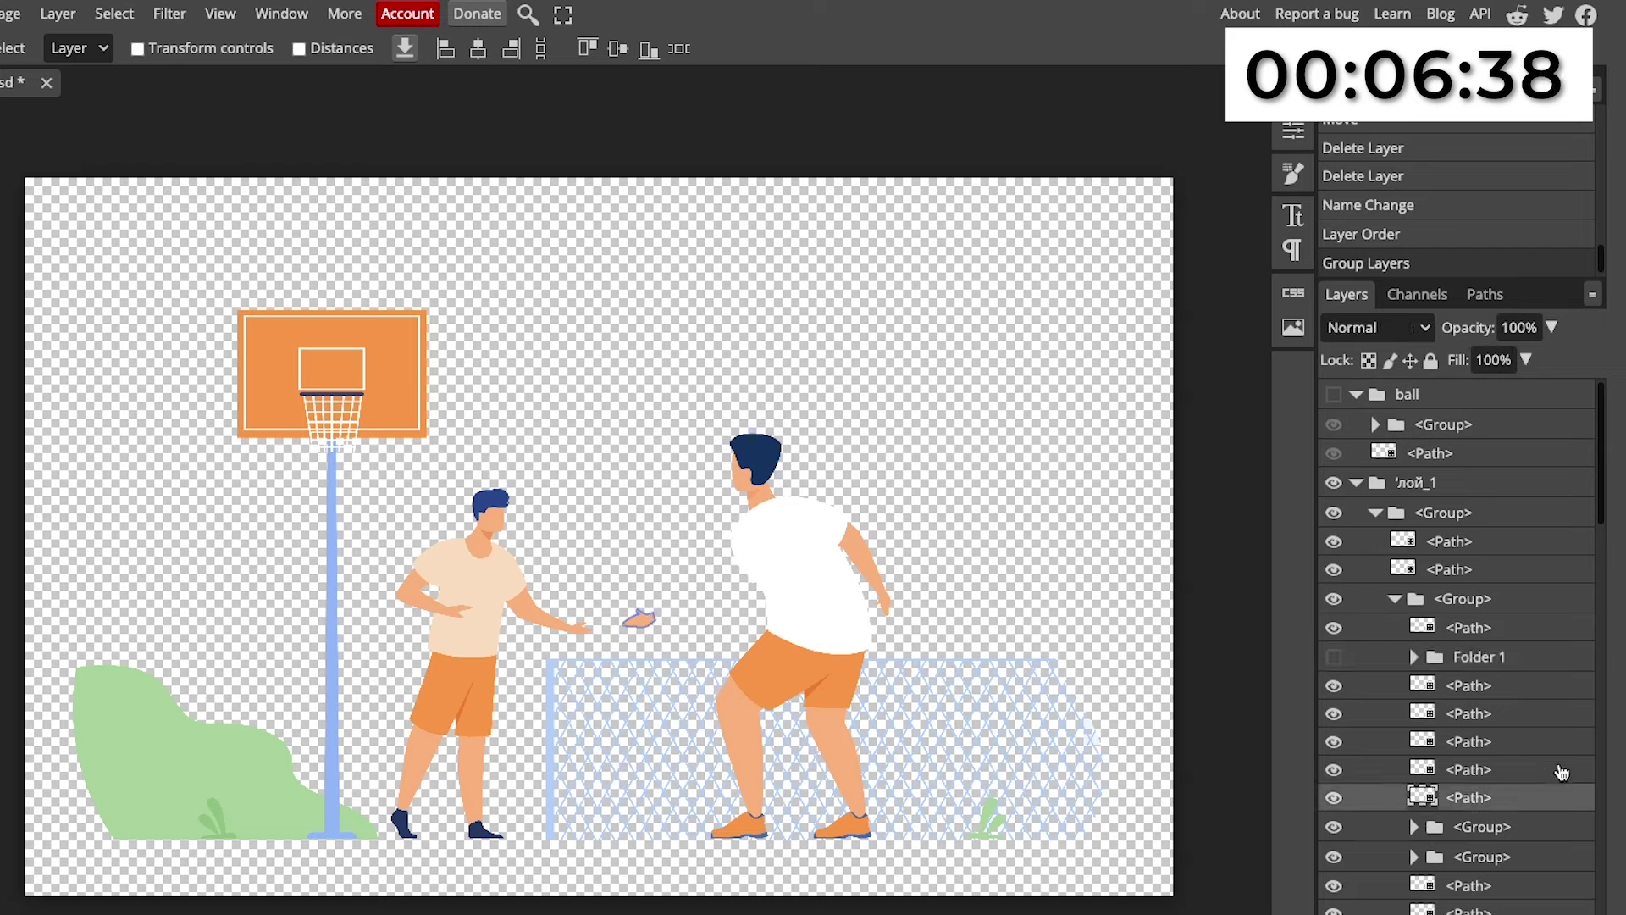
left_click_drag(1462, 798, 1489, 682)
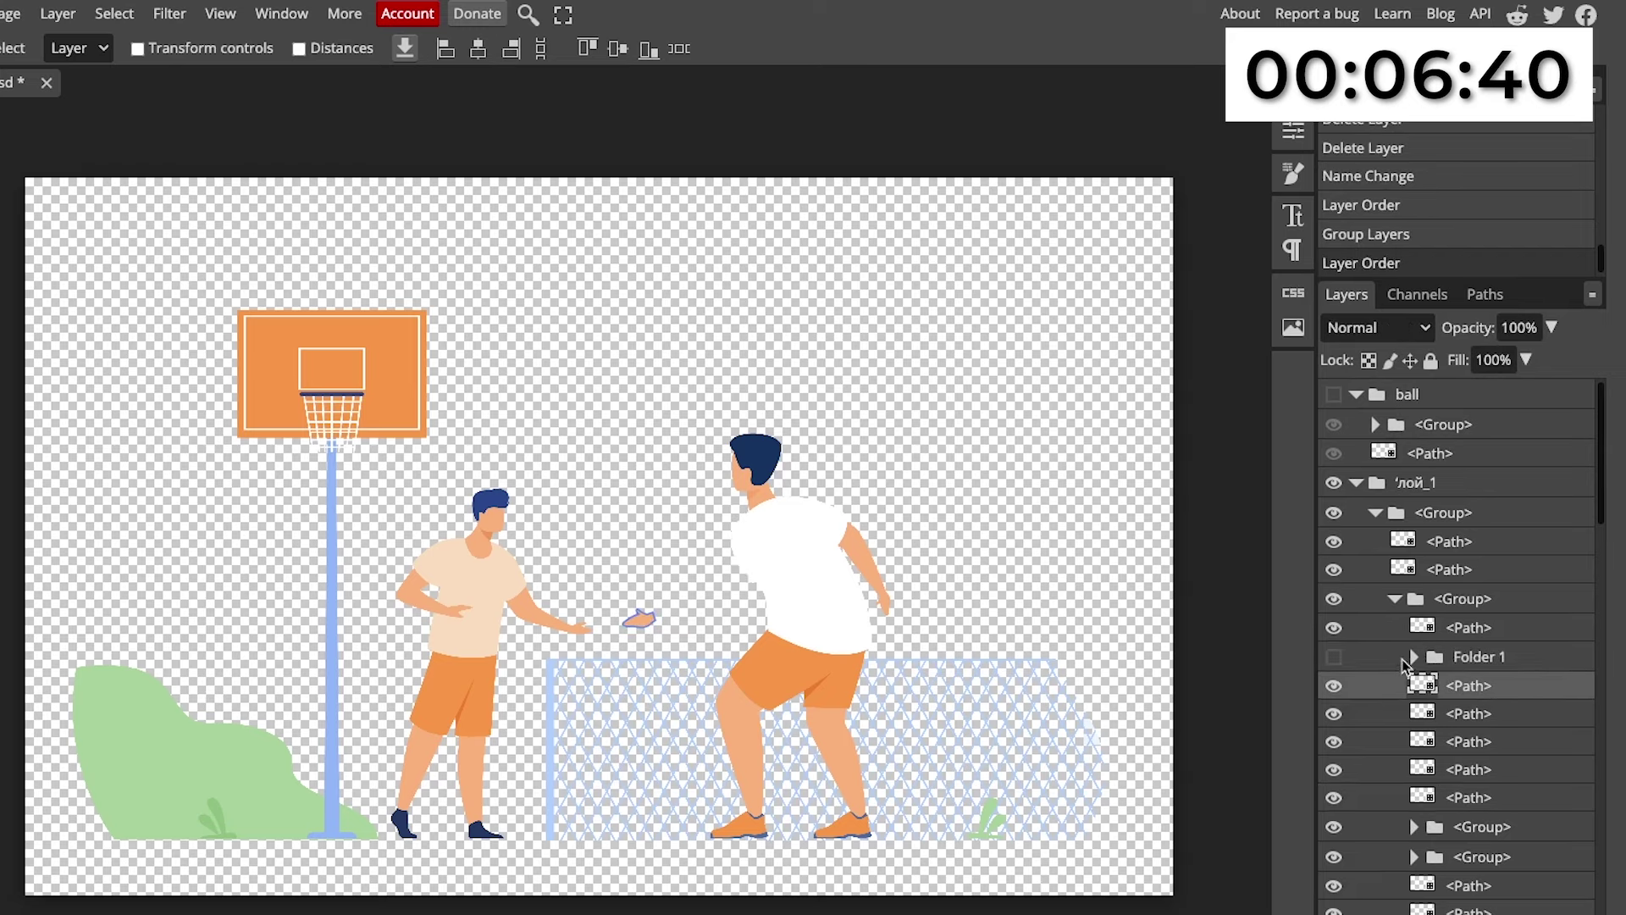
left_click(1403, 660)
left_click(1413, 657)
left_click_drag(1452, 735, 1419, 722)
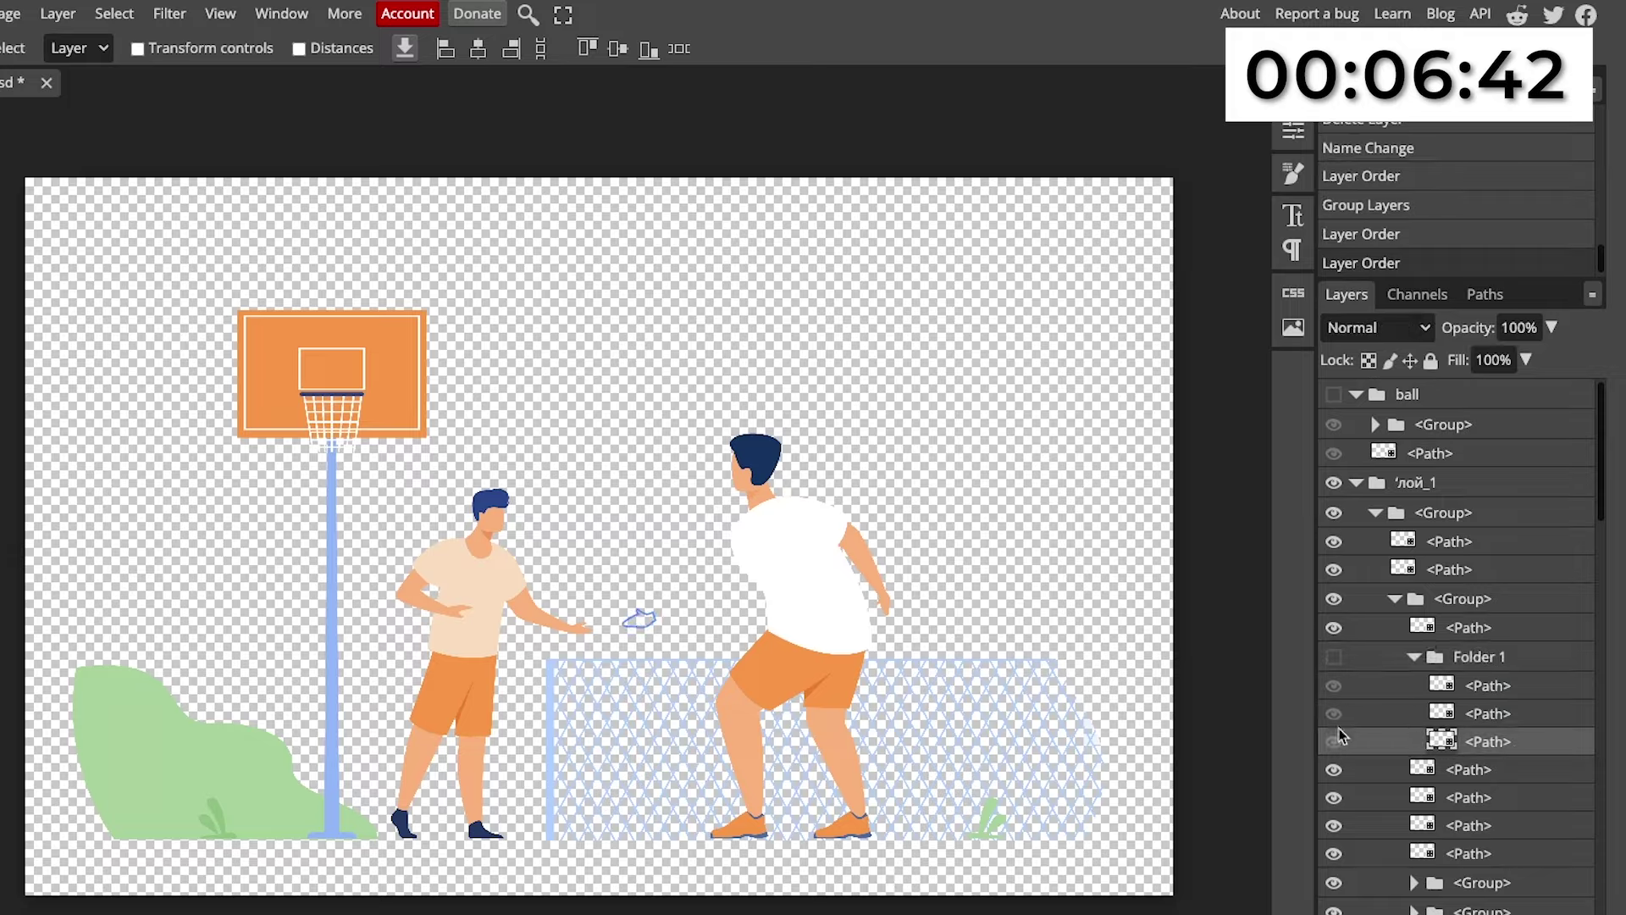
Rename the arm group as "man 1 left arm" and move it to the top of the layer stack.
double_click(1479, 656)
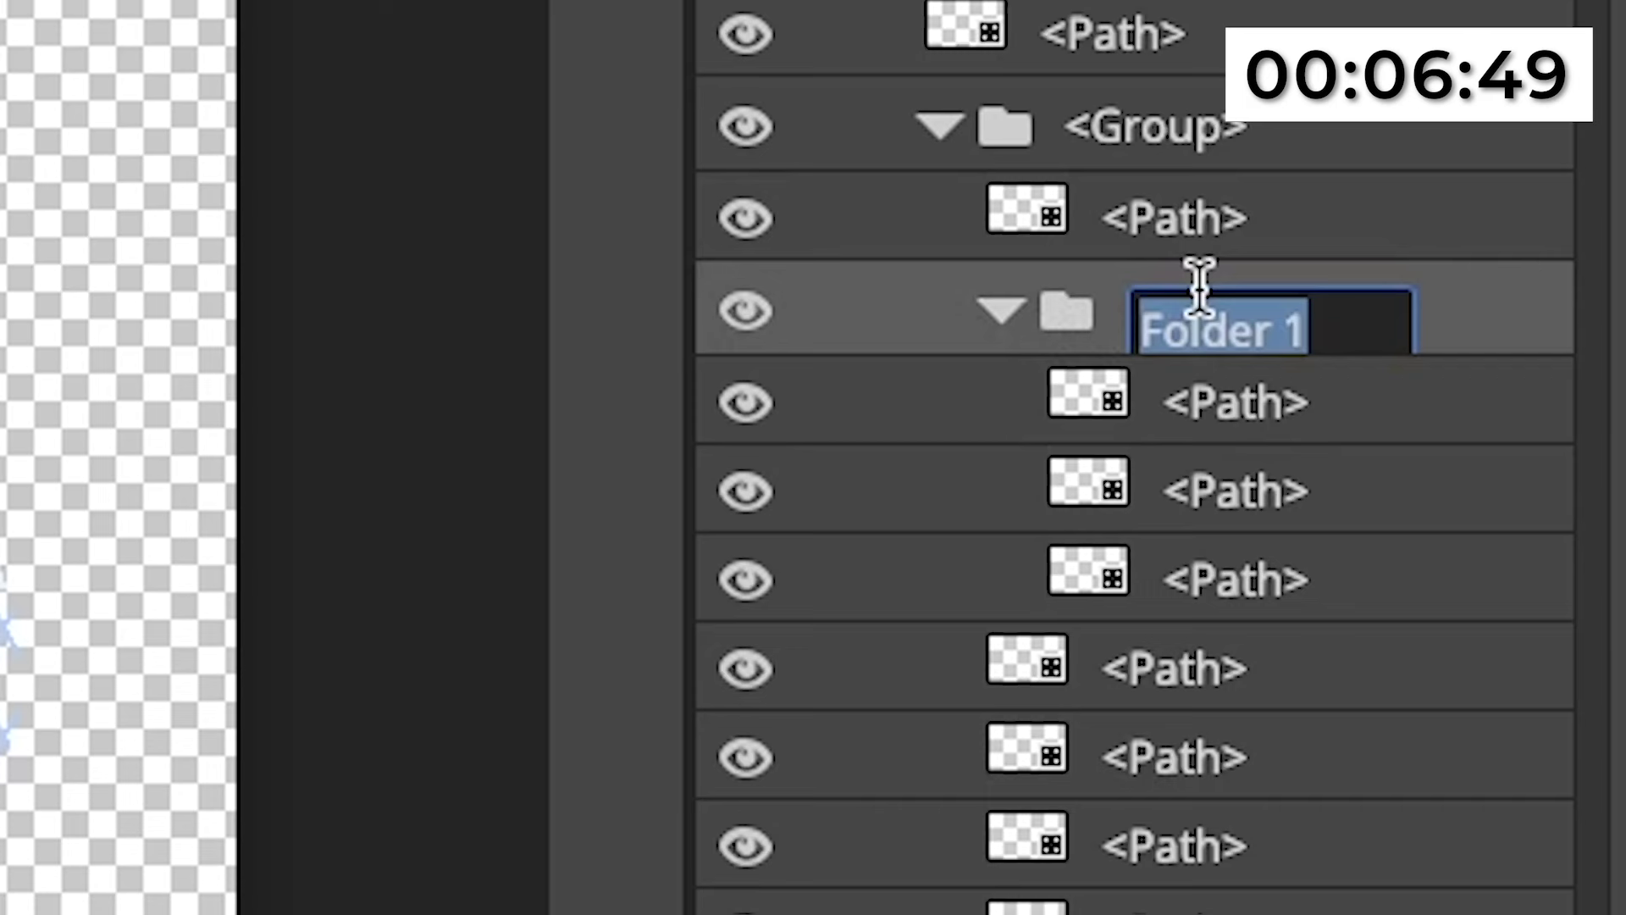
type("man 1")
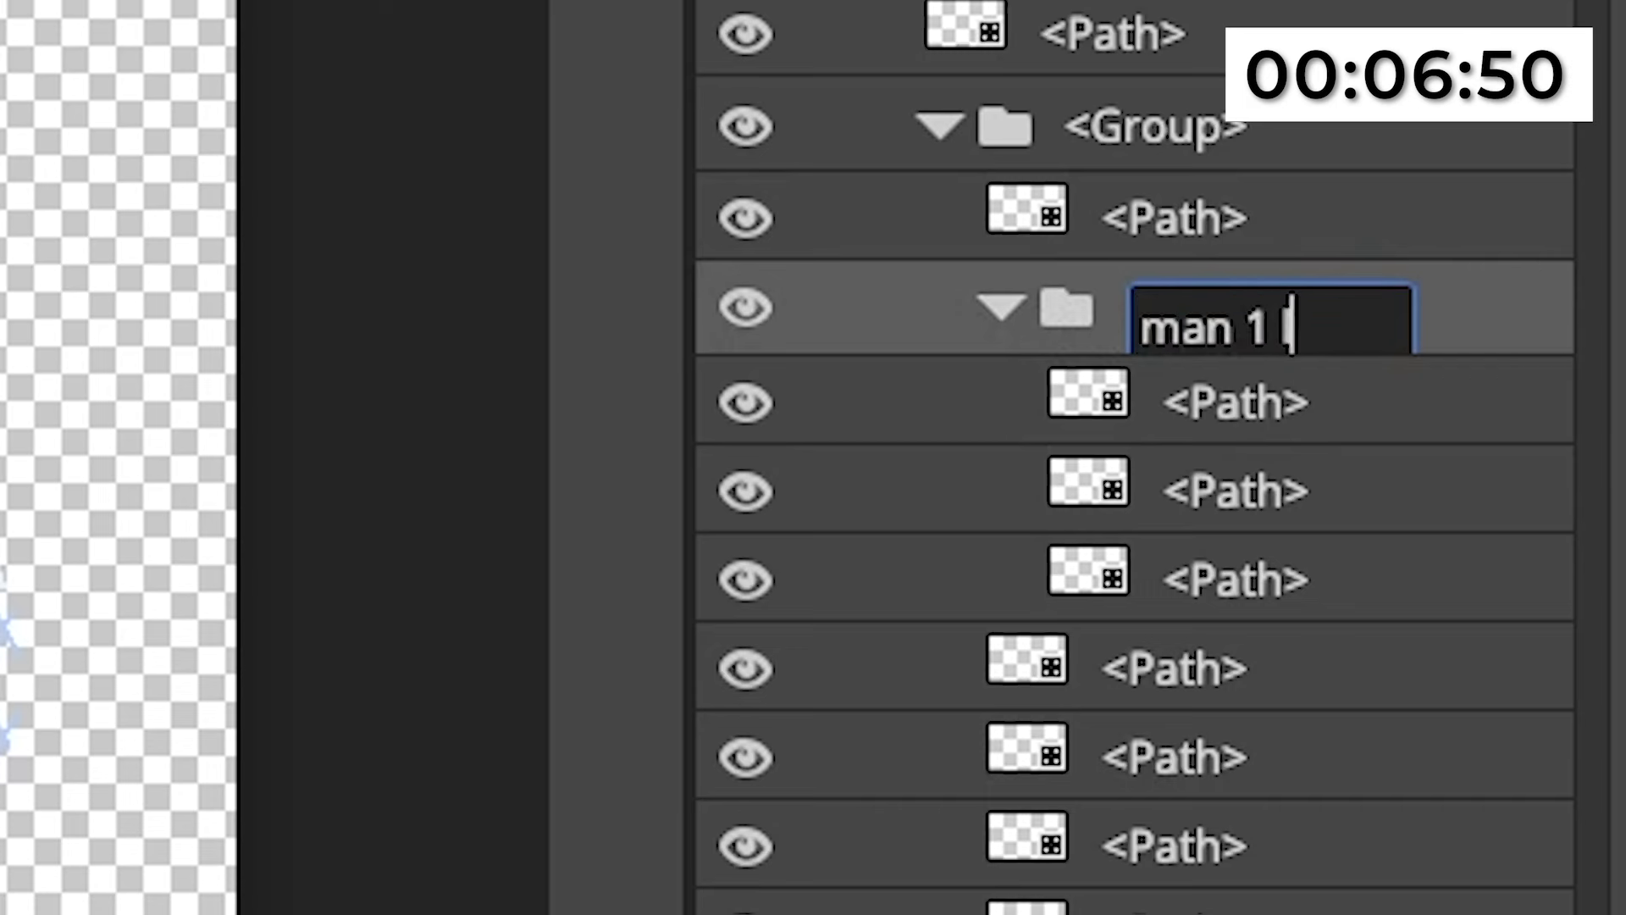
type(" left arm")
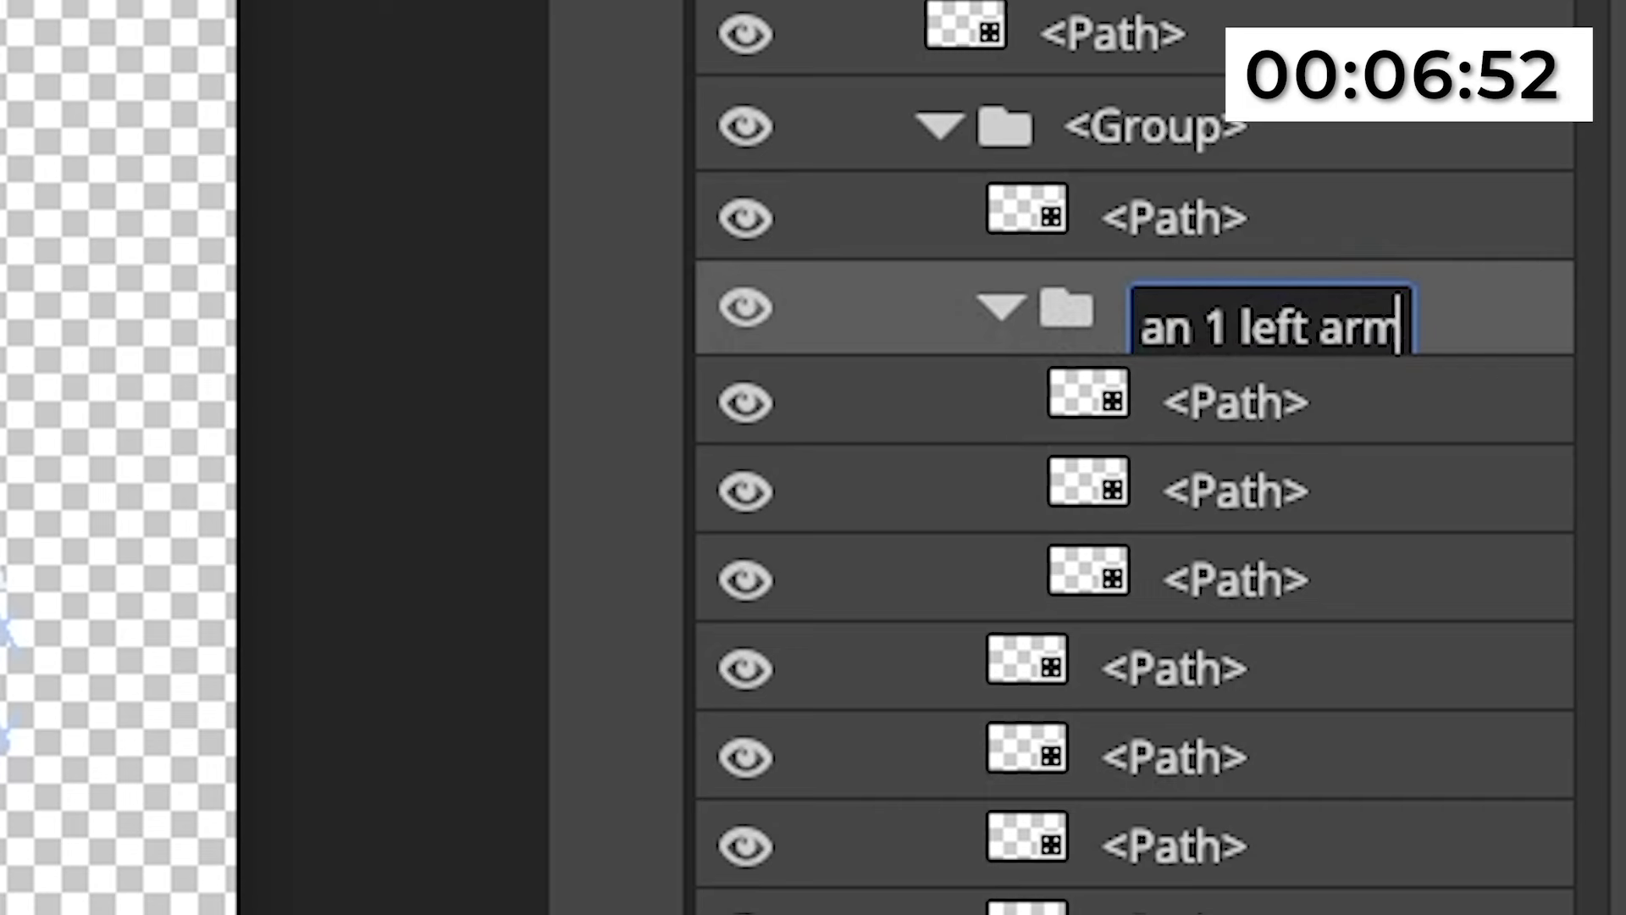
key("Return")
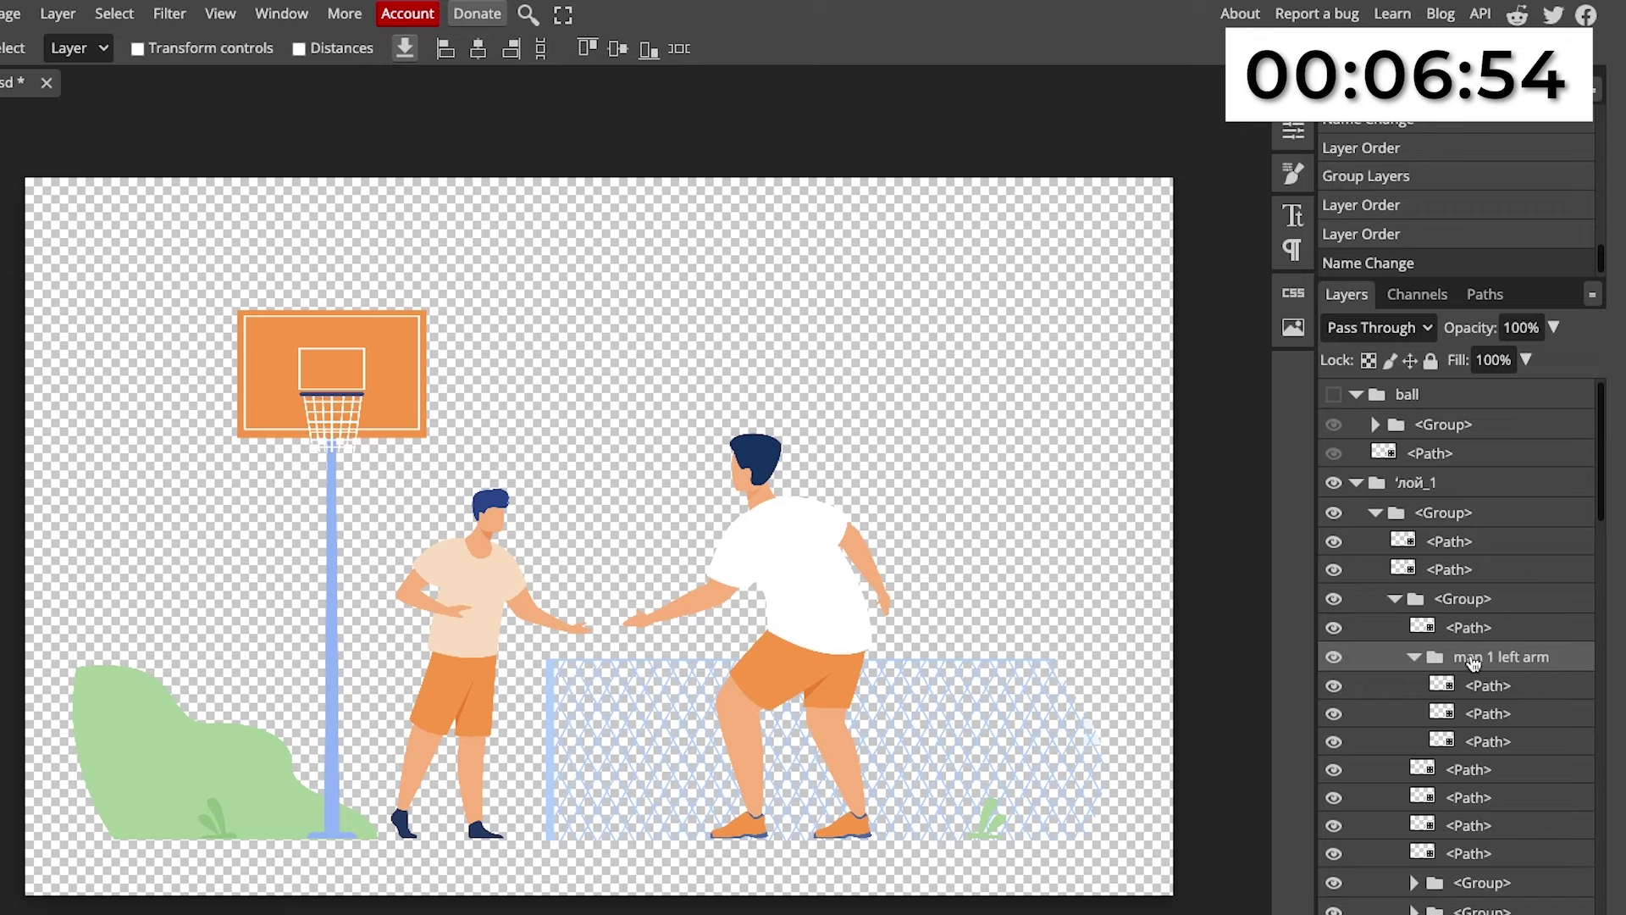
left_click_drag(1473, 662, 1493, 388)
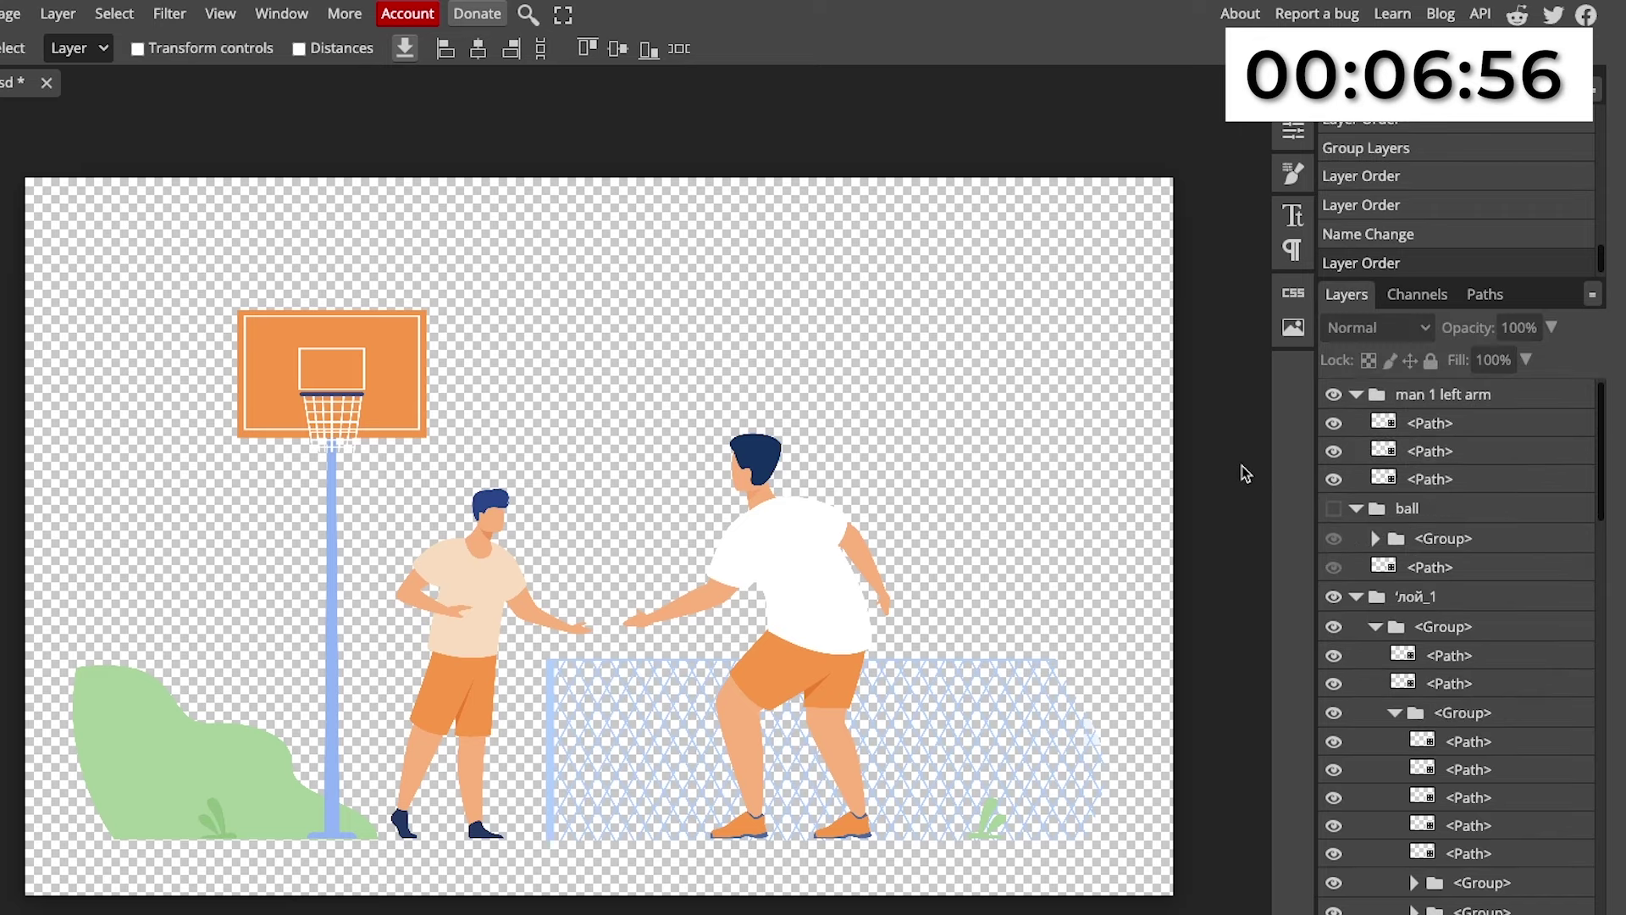
Show the ball group again and toggle the visibility of the man 1 left arm group to check it.
left_click(1334, 508)
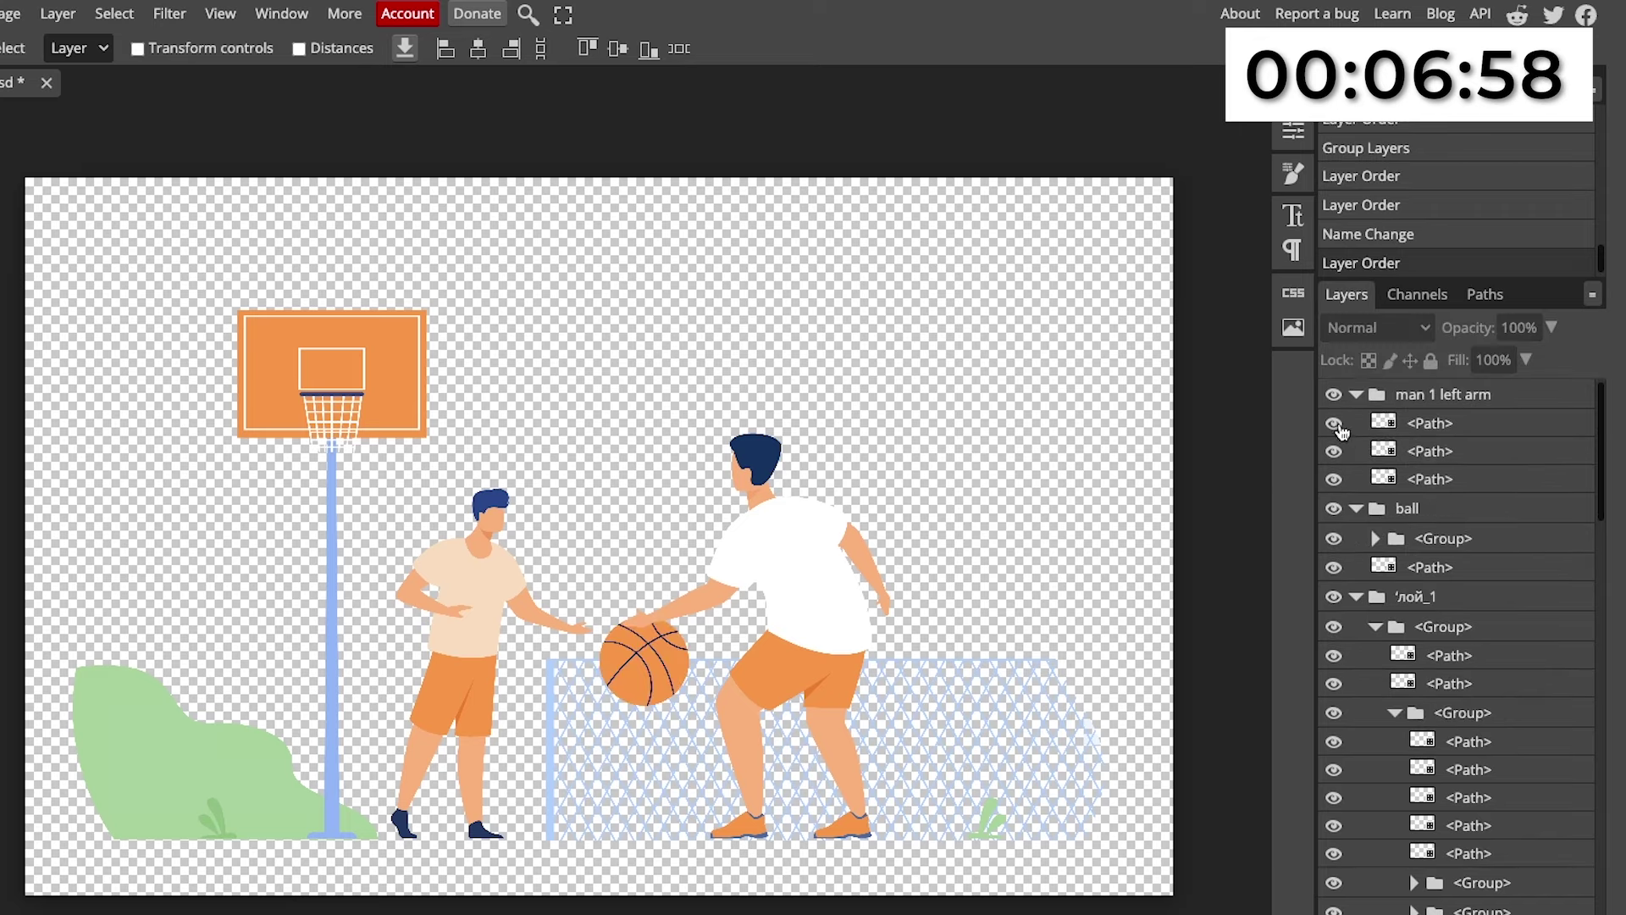
left_click(1335, 395)
left_click(1335, 395)
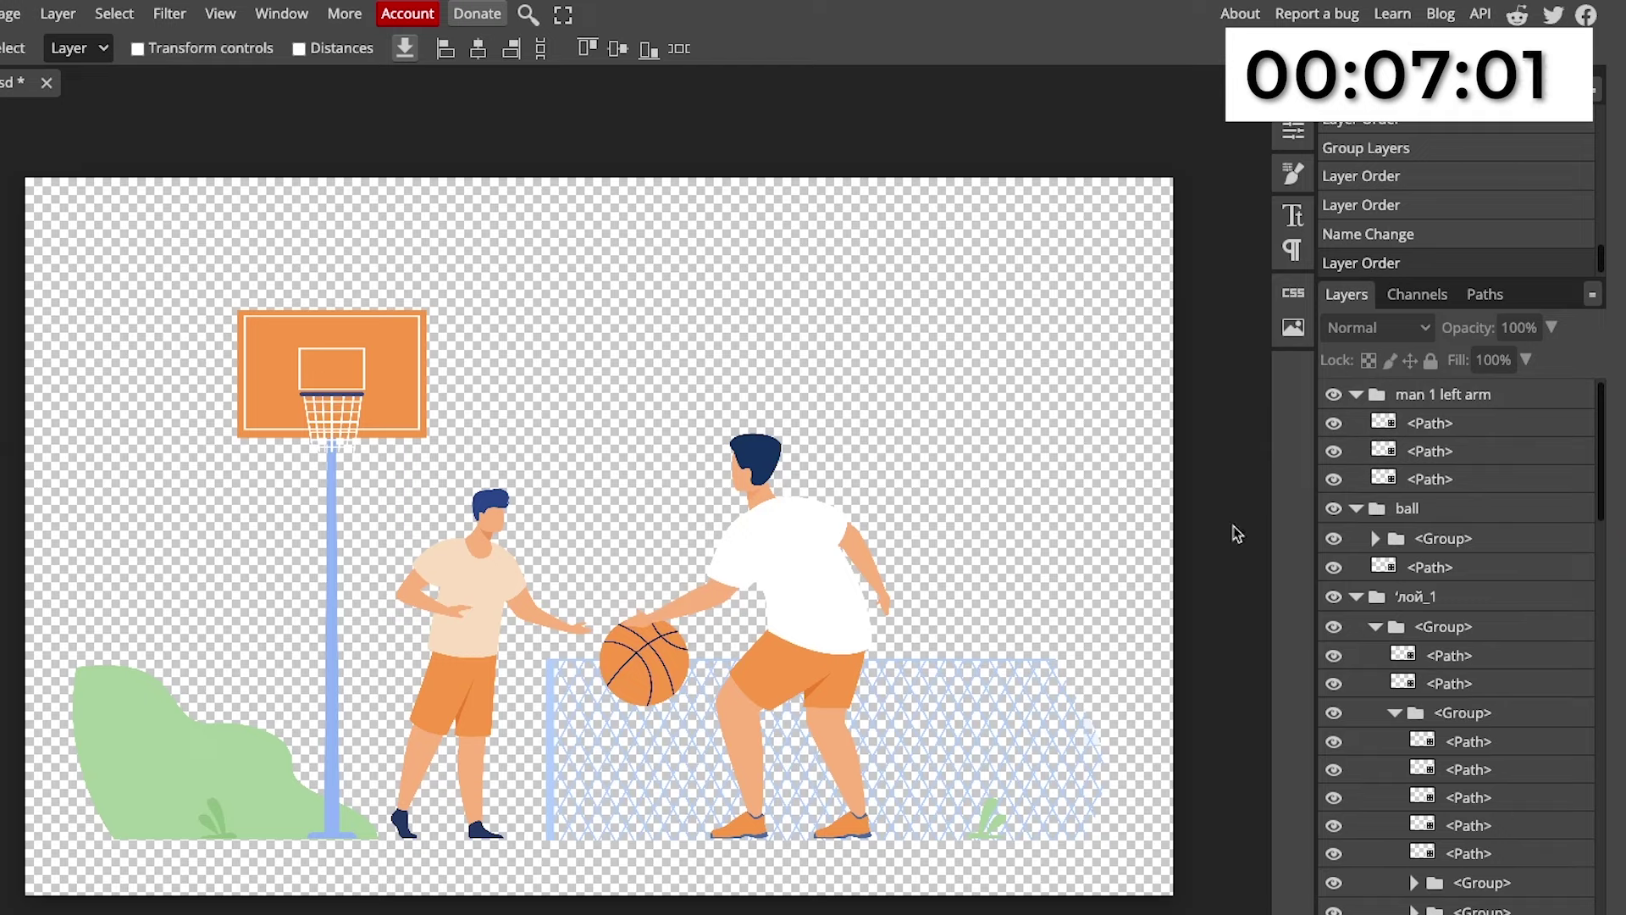
Rename the white-shirted player's head group as "man 1 head" and move it to the bottom of the layer stack.
scroll(1465, 644, "down", 5)
double_click(1472, 680)
type("man 1 head")
key("Return")
scroll(1472, 681, "down", 8)
scroll(1471, 681, "up", 10)
left_click_drag(1463, 839, 1439, 903)
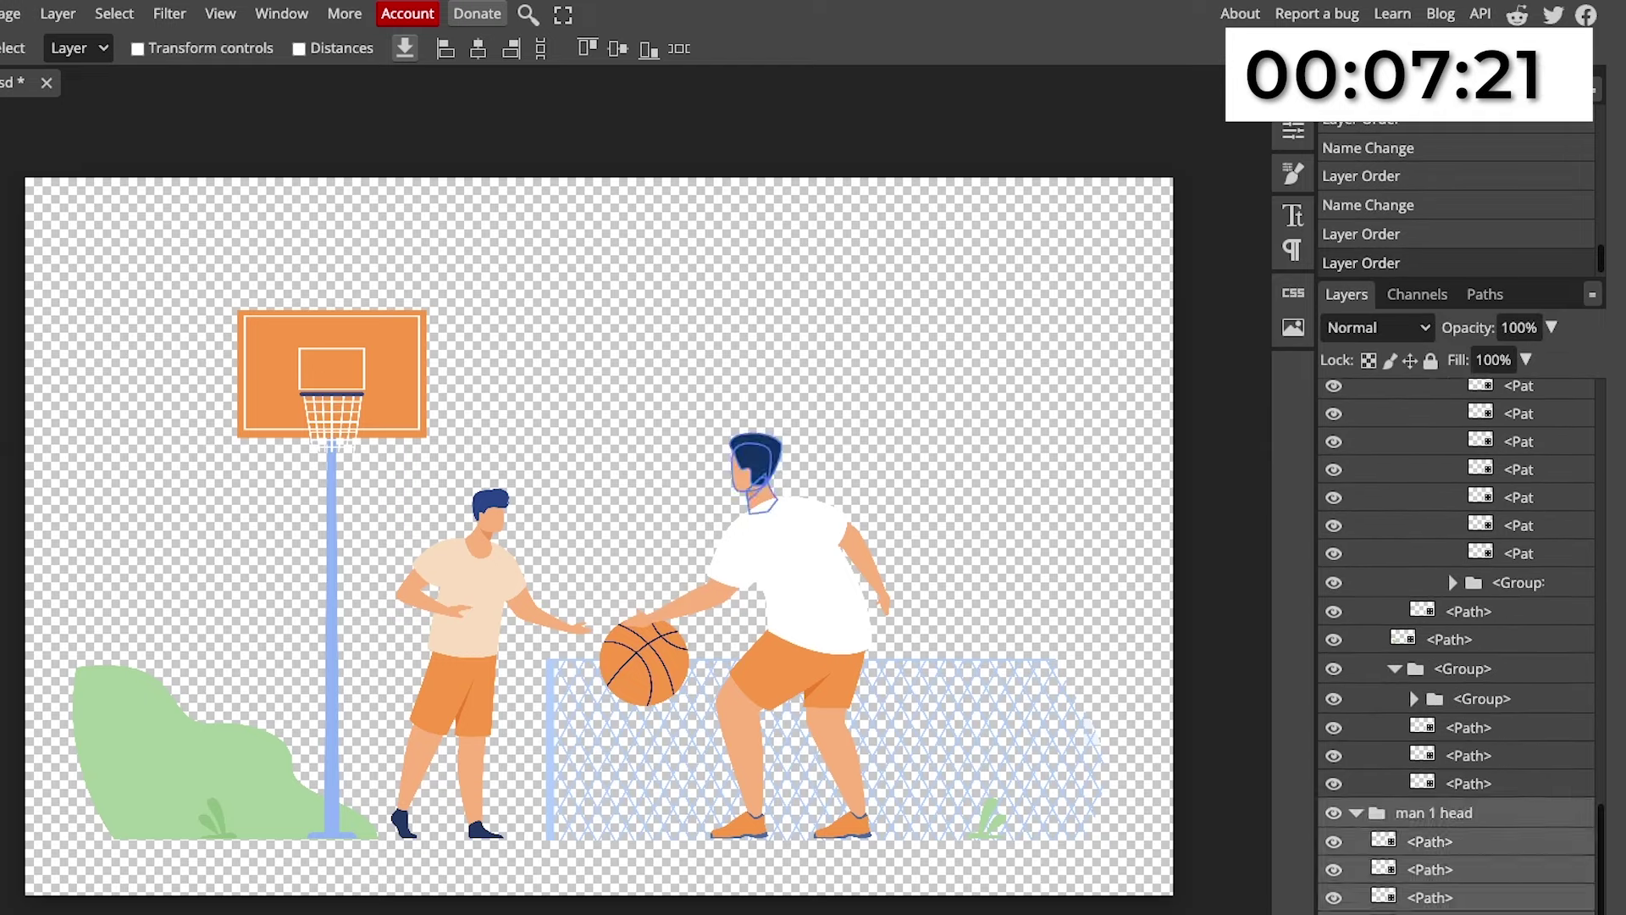
Rename the beige-shirted player's head group as "man 2 head" and move it to the bottom of the layer stack.
scroll(1459, 621, "up", 8)
double_click(1491, 566)
type("man 2 head")
key("Return")
left_click_drag(1477, 566, 1440, 902)
Move the layers of the beige-shirted player's outstretched arm to the top of the layer stack.
scroll(1414, 592, "up", 5)
left_click(1415, 582)
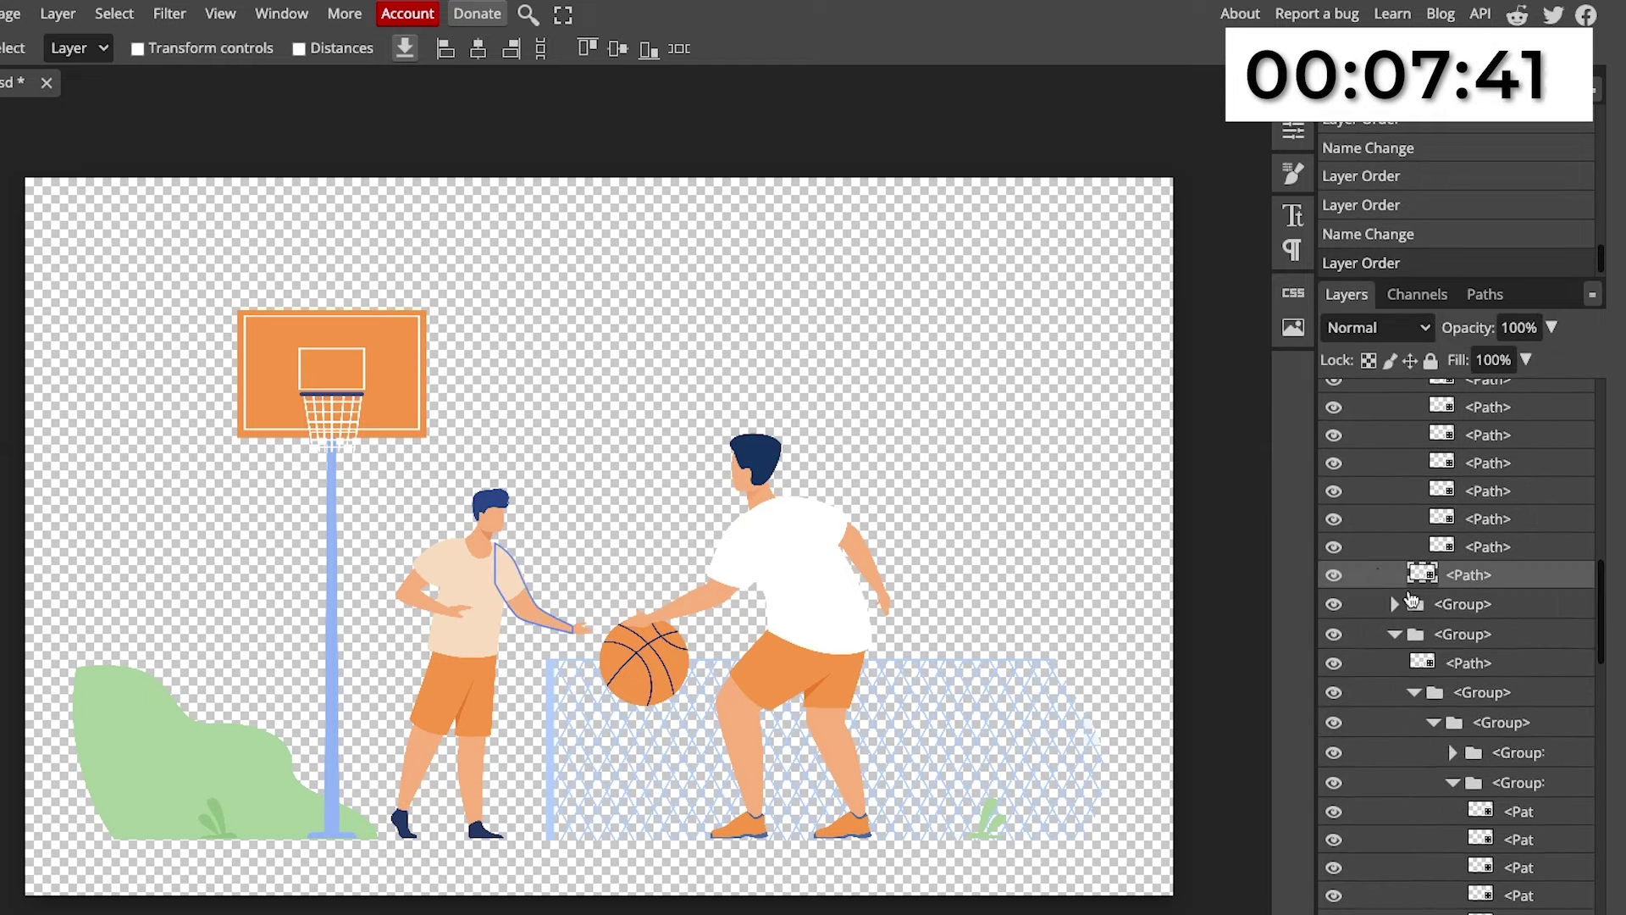
left_click_drag(1465, 577, 1467, 389)
left_click(508, 562)
left_click_drag(1465, 710, 1542, 398)
Group the beige-shirted player's outstretched arm layers and name the group "man 2 right arm".
left_click(1468, 422, "shift")
key("ctrl+g")
double_click(1423, 394)
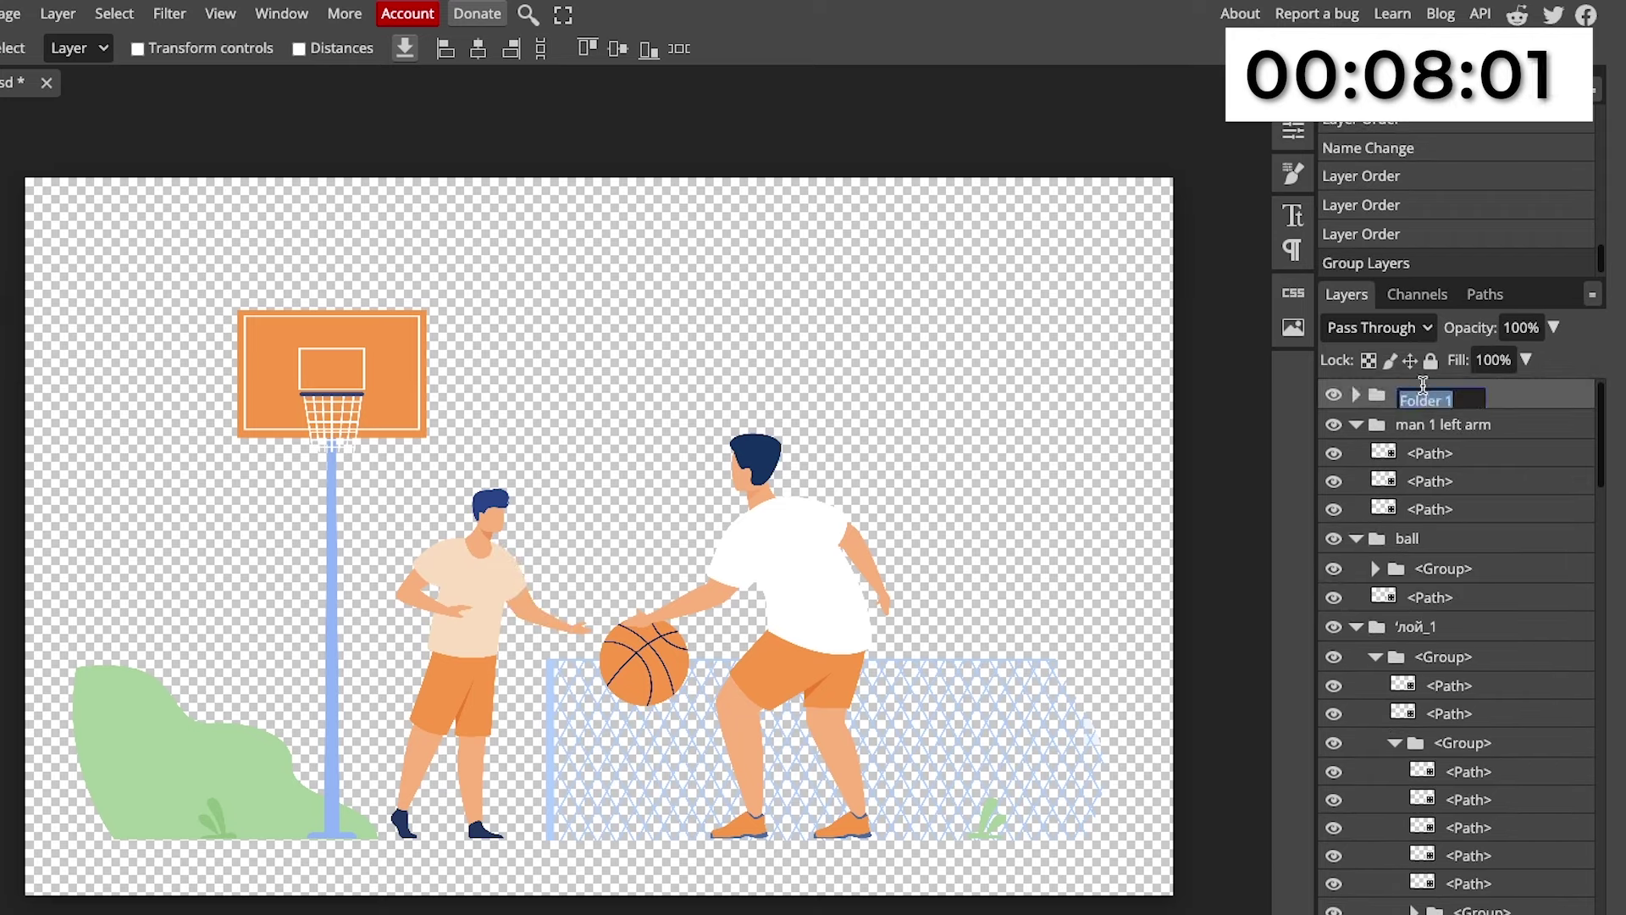
type("man 2 right arm")
key("Return")
Move the remaining layer of the beige-shirted player's outstretched arm into the man 2 right arm group.
left_click(880, 599)
left_click_drag(1464, 866, 1543, 391)
left_click(1356, 424)
left_click_drag(1439, 394, 1431, 490)
left_click(1380, 478, "ctrl")
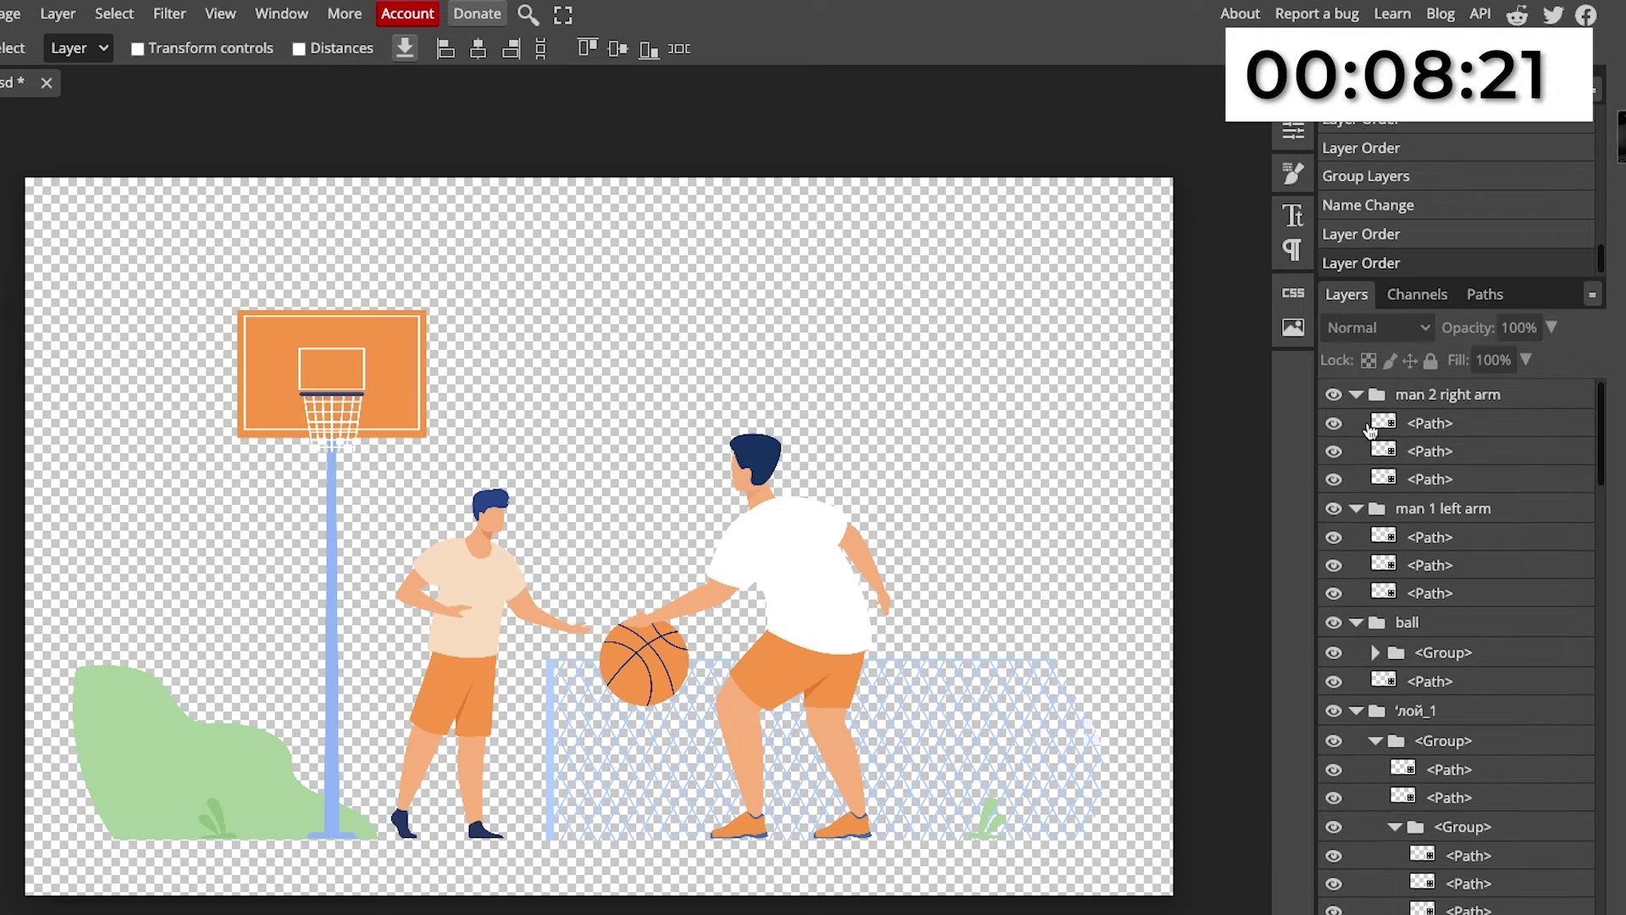
Group the layers of the beige-shirted player's bent arm and name the group "man 2 left arm".
left_click(461, 611)
left_click(1474, 839, "shift")
key("ctrl+g")
double_click(1474, 839)
type("man 2 left arm")
key("Return")
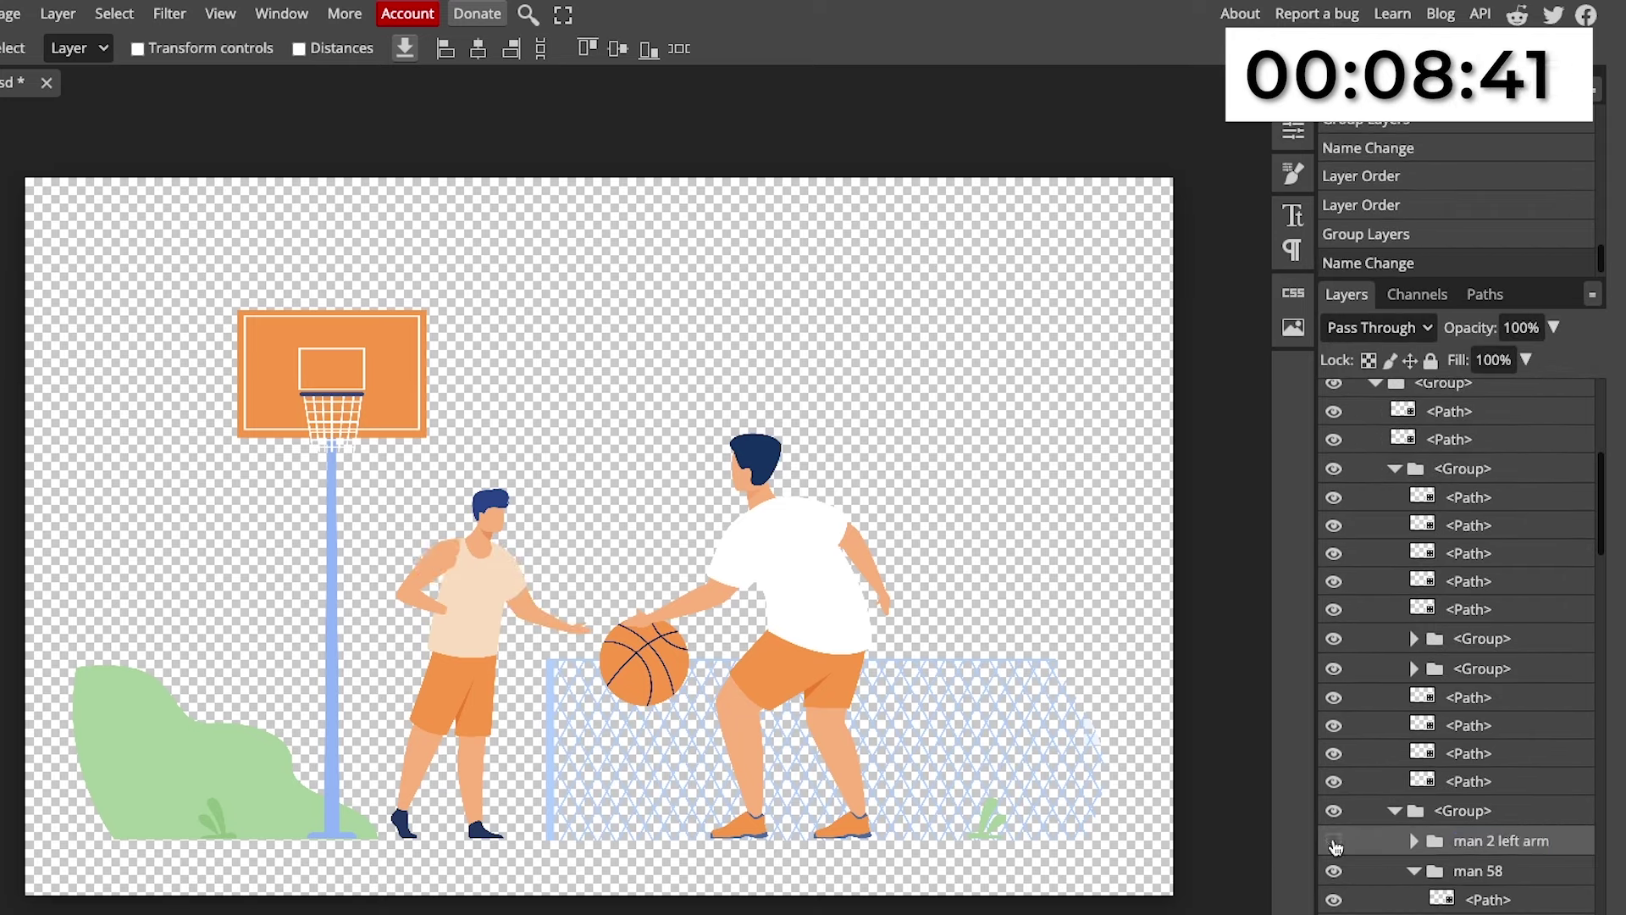
Add the remaining bent-arm layer to the man 2 left arm group and move the group to the top of the layer stack.
left_click(1482, 898)
scroll(1483, 720, "down", 4)
left_click_drag(1486, 560, 1524, 889)
key("ctrl+z")
scroll(1482, 643, "up", 5)
left_click_drag(1465, 669, 1465, 618)
left_click_drag(1473, 556, 1474, 391)
left_click(1245, 451)
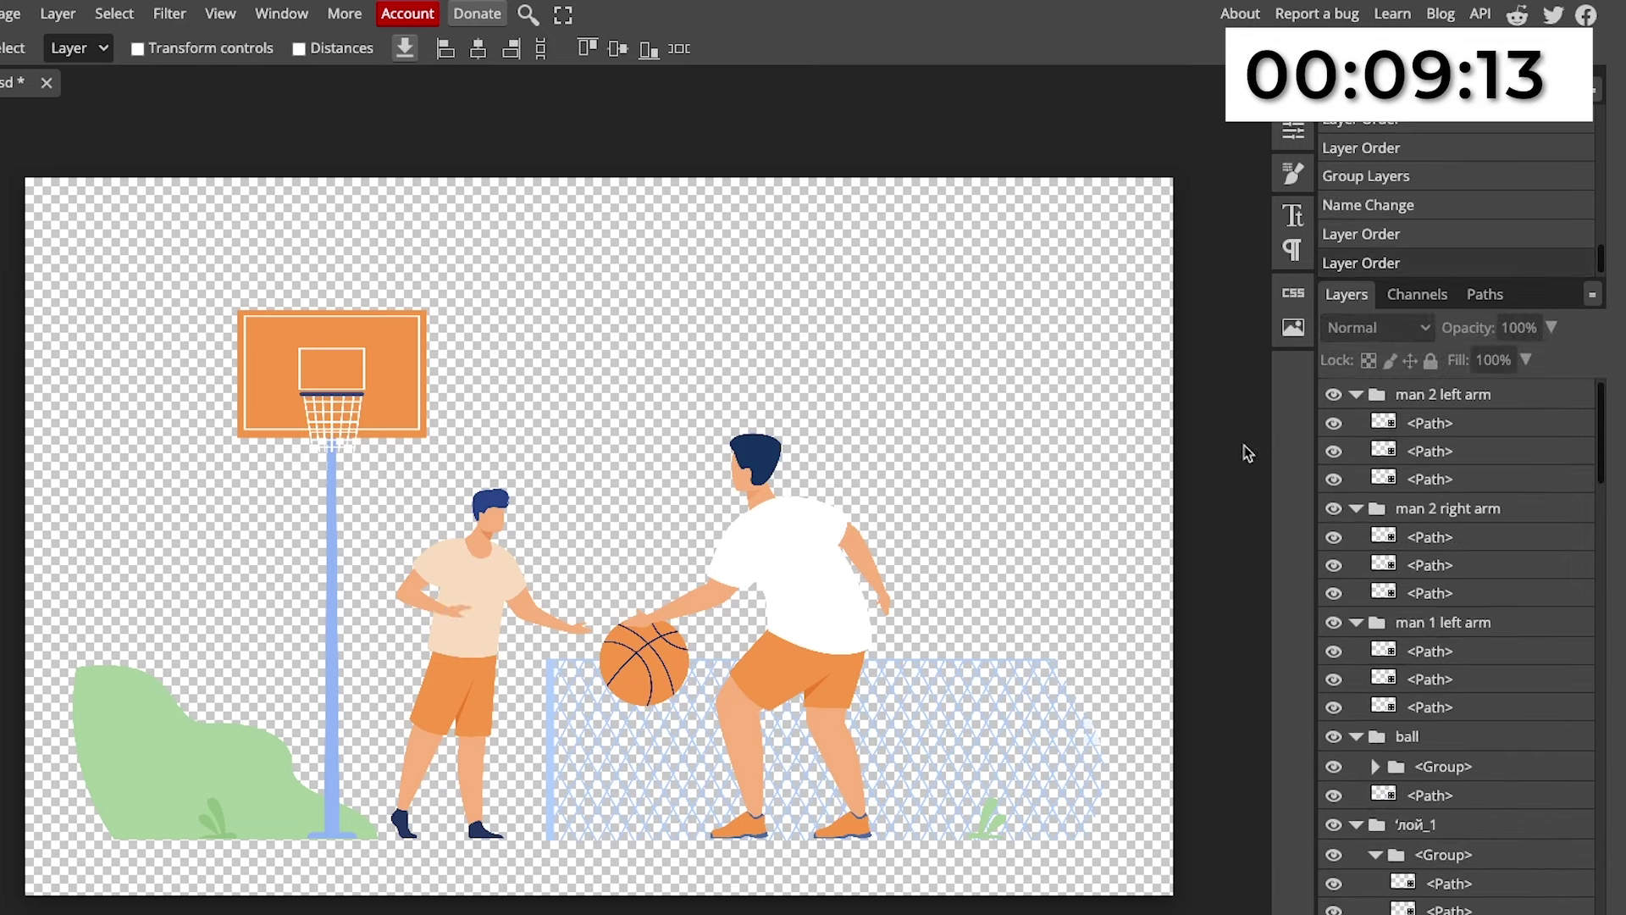
Collapse all the top-level layer groups, from man 2 left arm down to man 2 head.
left_click(1356, 508)
left_click(1356, 394)
left_click(1356, 454)
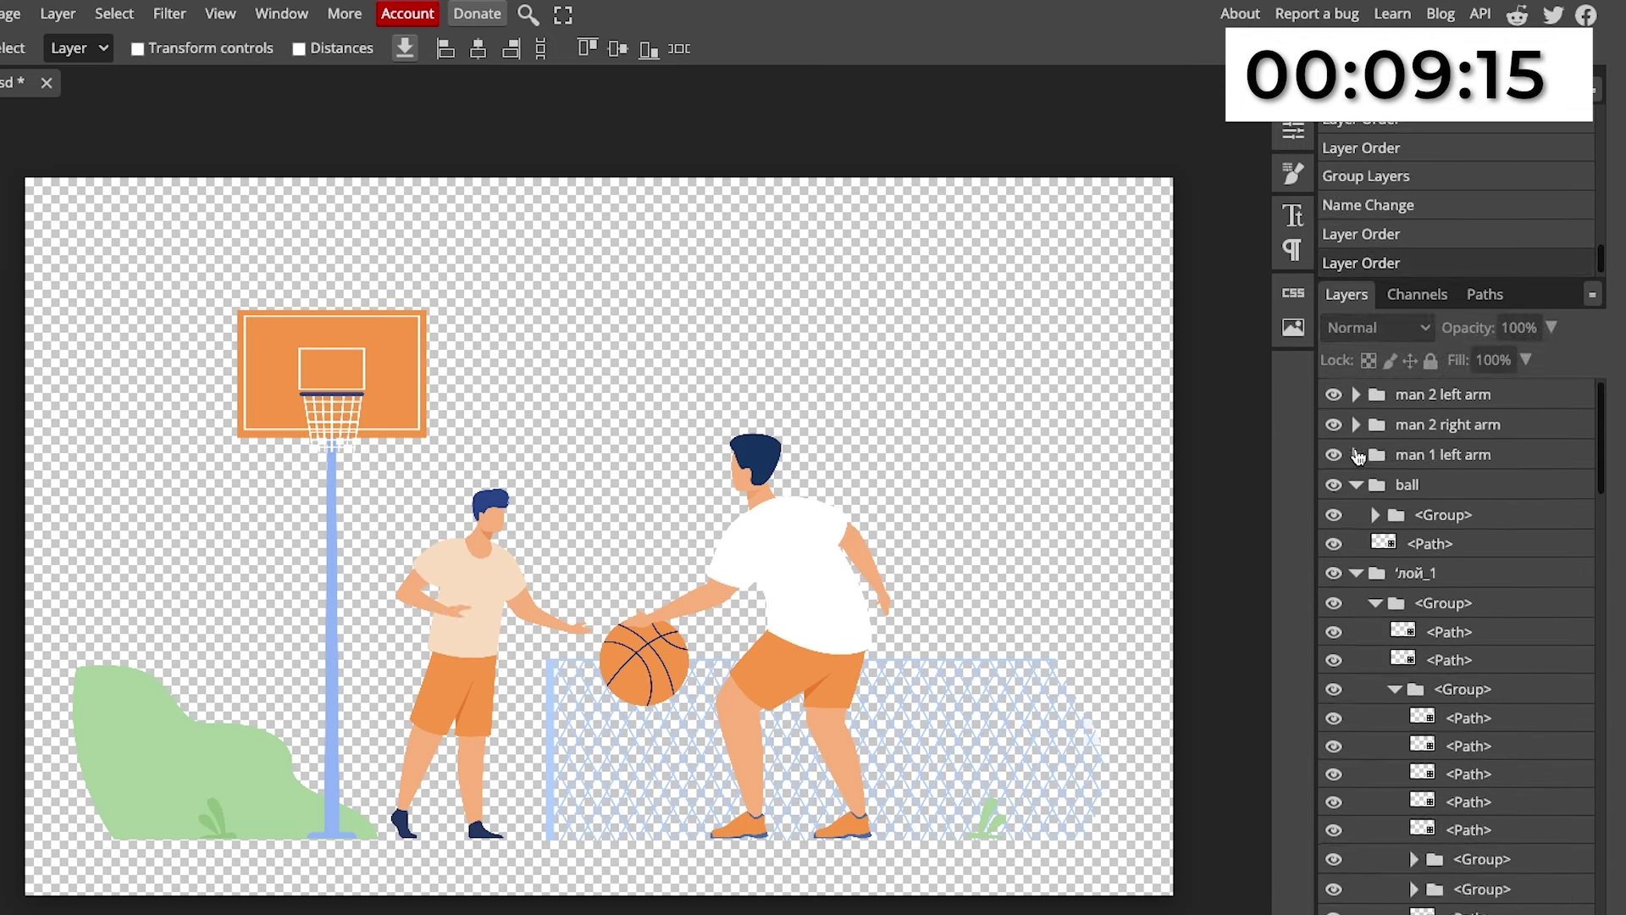
left_click(1357, 485)
left_click(1357, 514)
left_click(1357, 545)
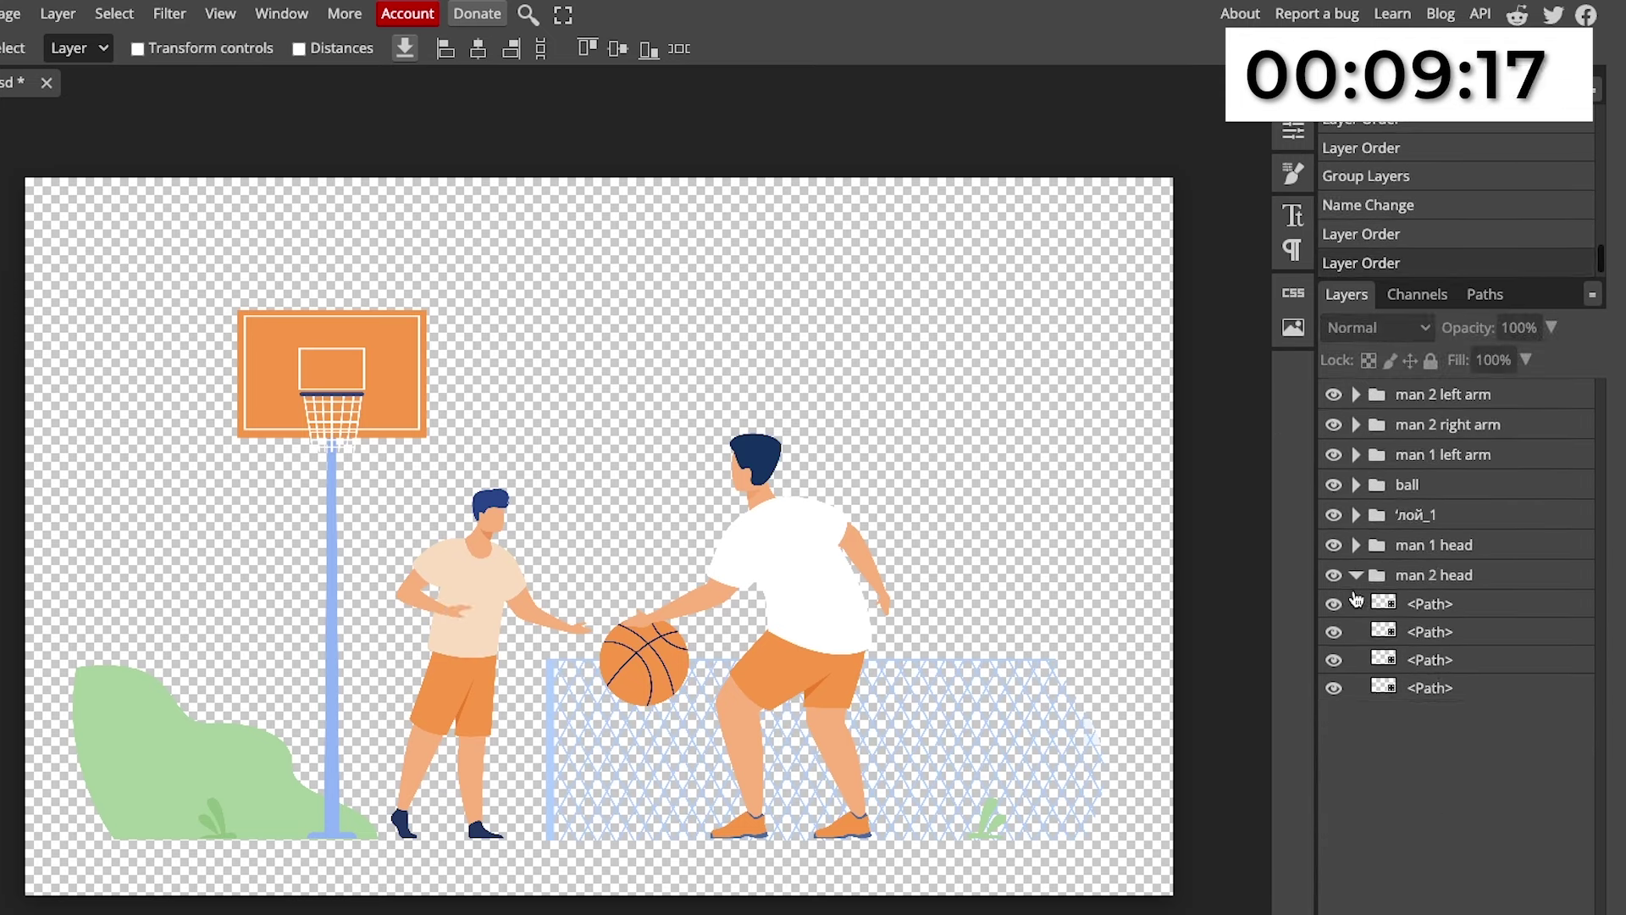
left_click(1358, 575)
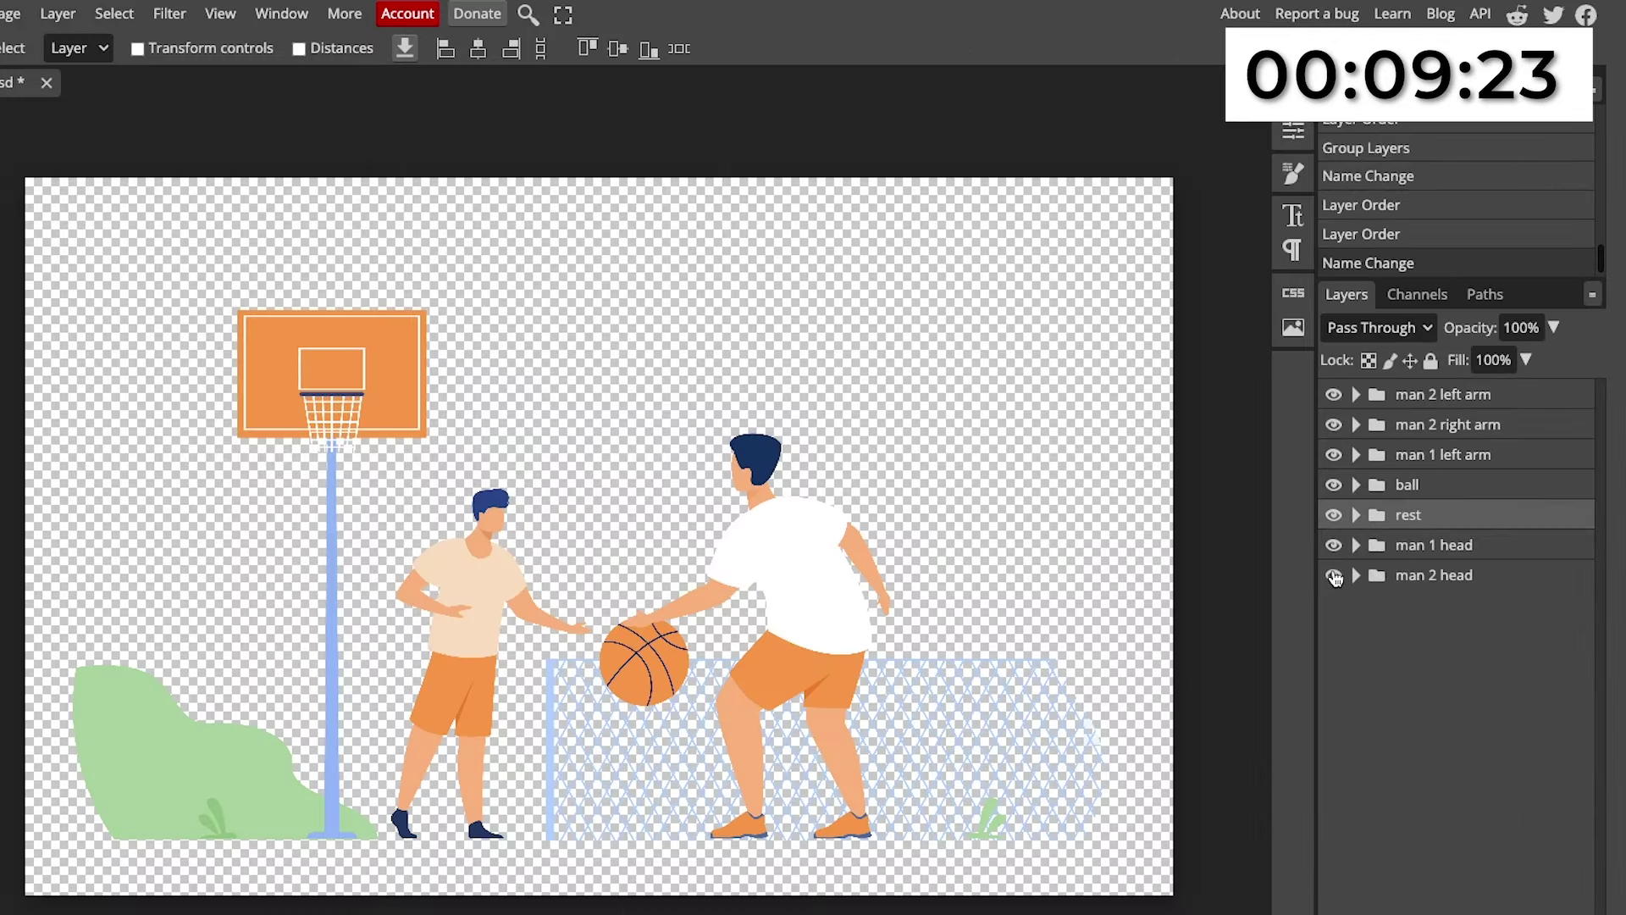
Check the man 2 head, ball, man 1 left arm and man 2 right arm groups by toggling each one's visibility.
left_click(1334, 577)
left_click(1334, 575)
left_click(1334, 484)
left_click(1333, 485)
left_click(1332, 456)
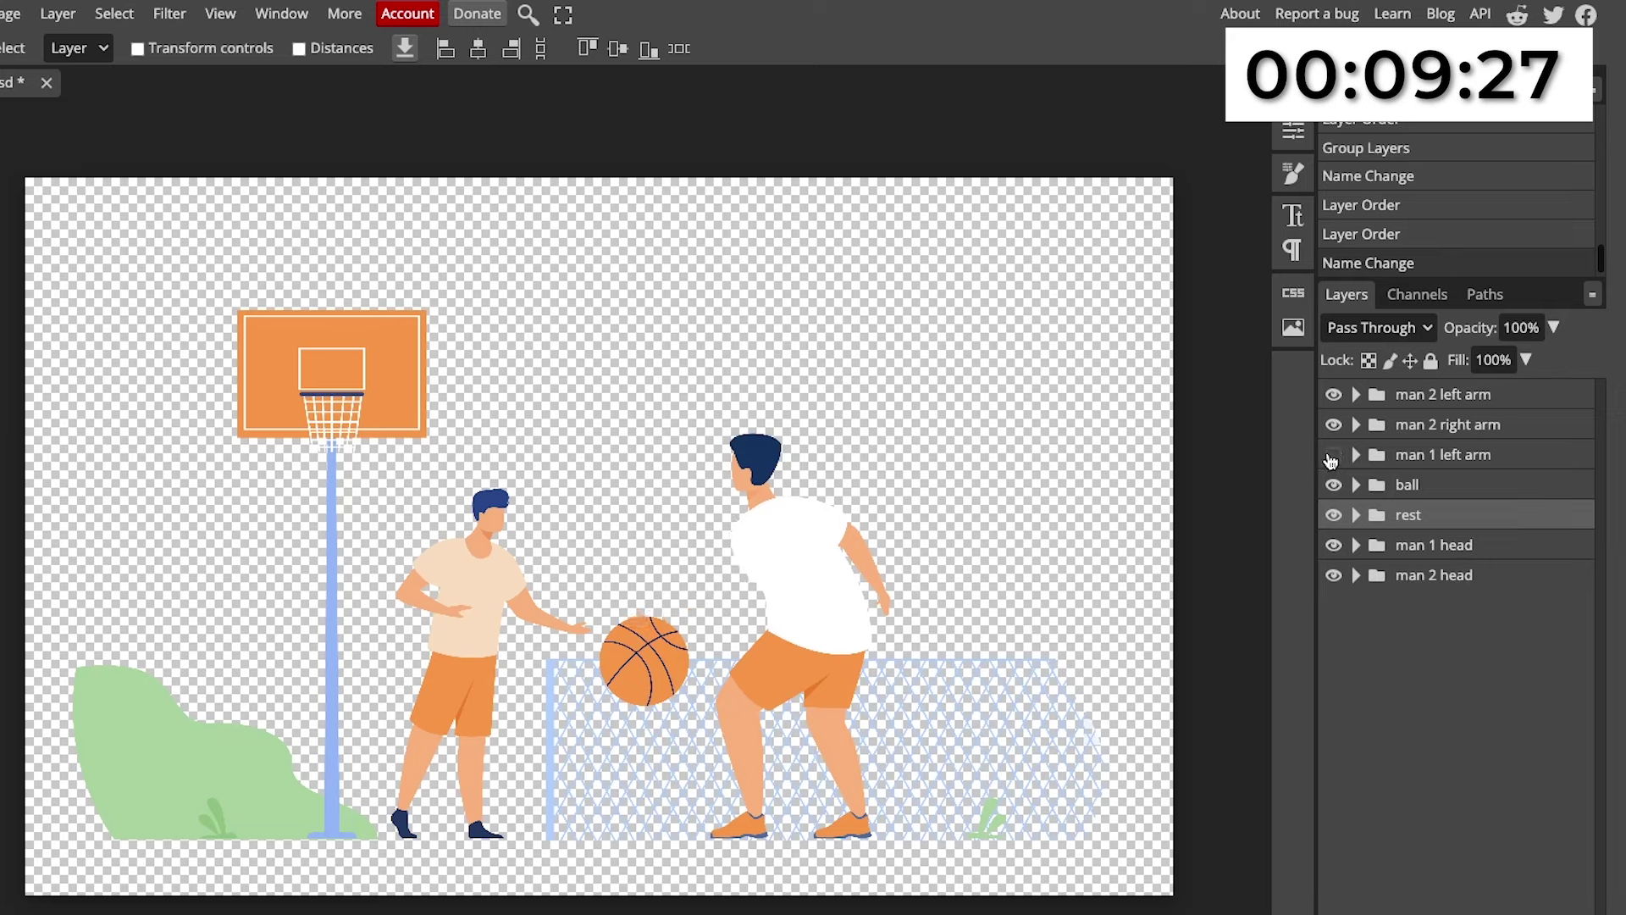
left_click(1333, 456)
left_click(1333, 427)
left_click(1333, 427)
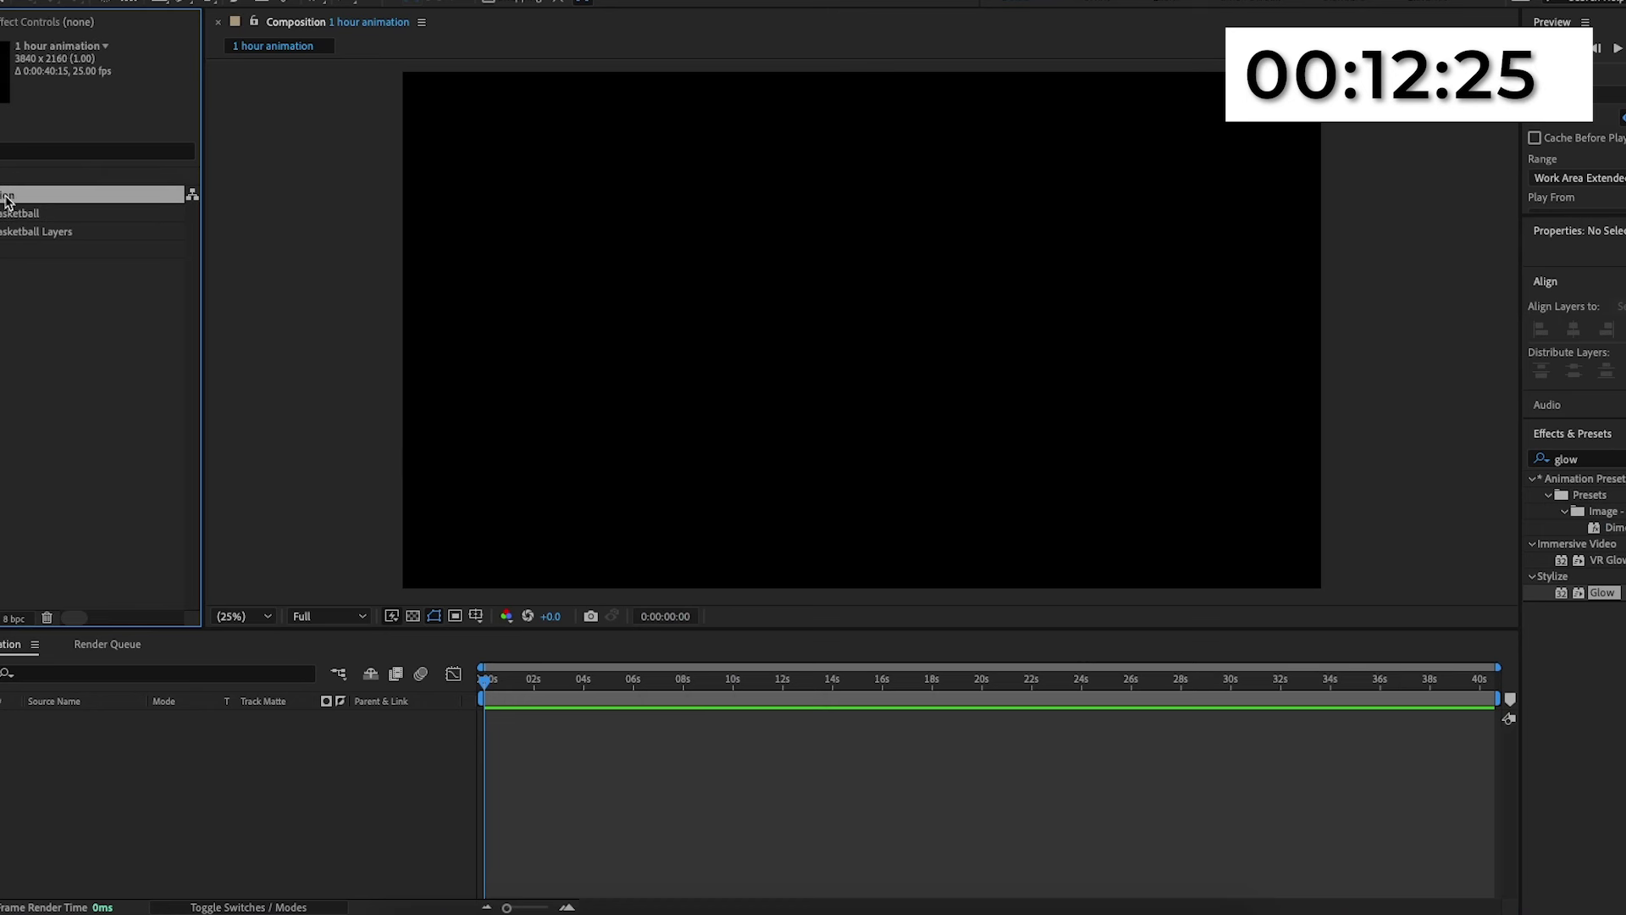
In After Effects, add the boys playing basketball composition to the 1 hour animation timeline.
left_click_drag(3, 220, 254, 851)
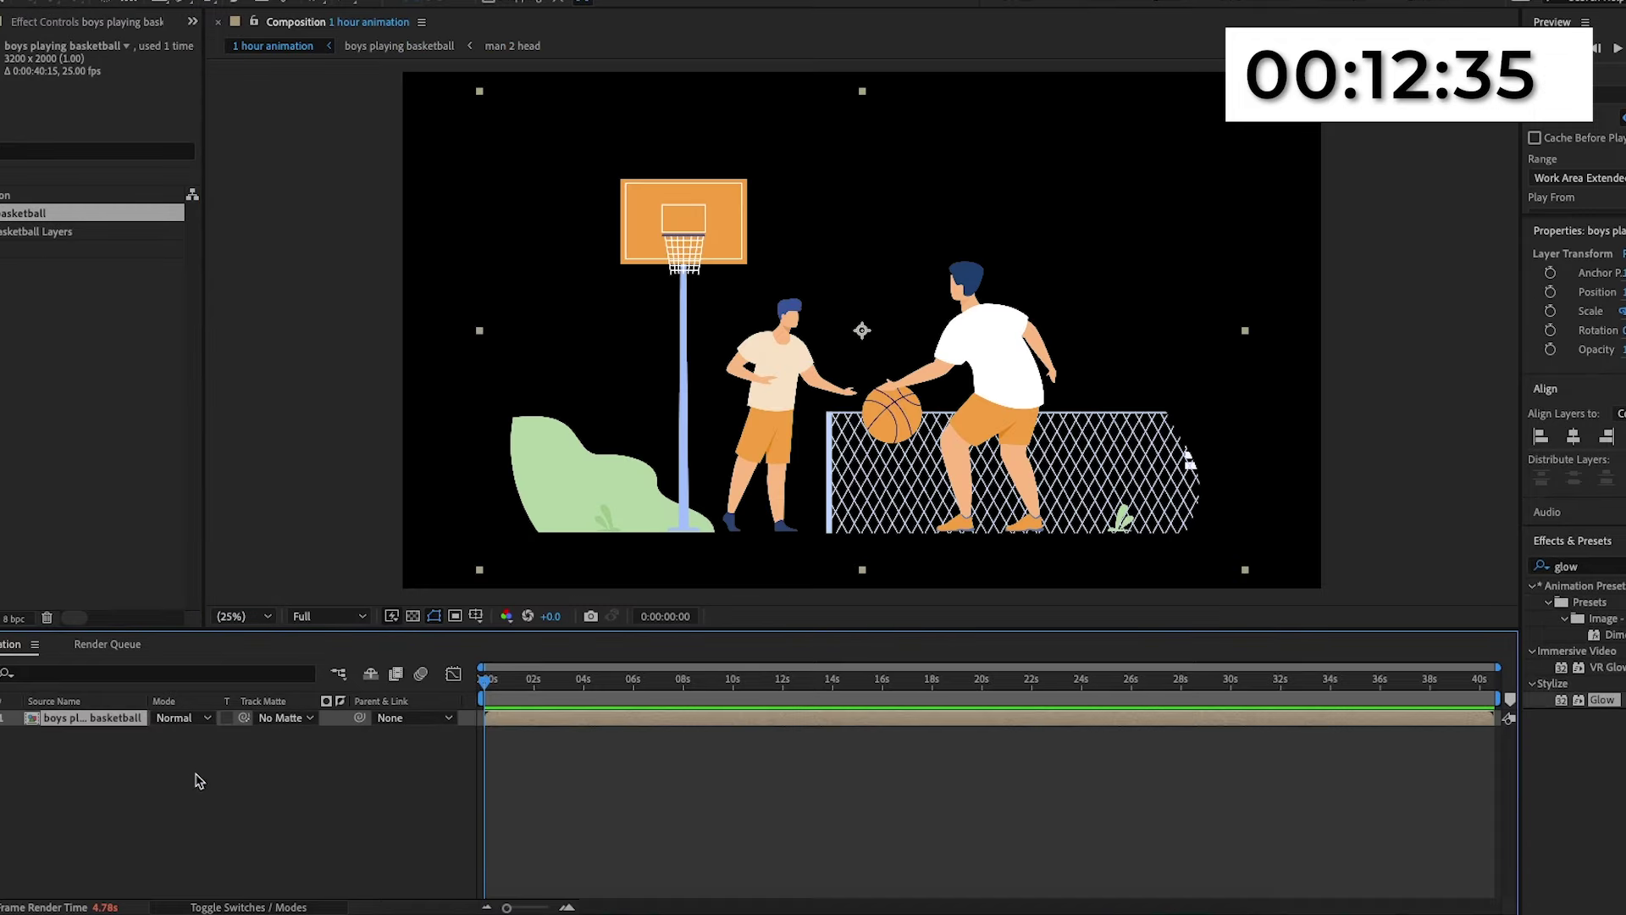
left_click(254, 816)
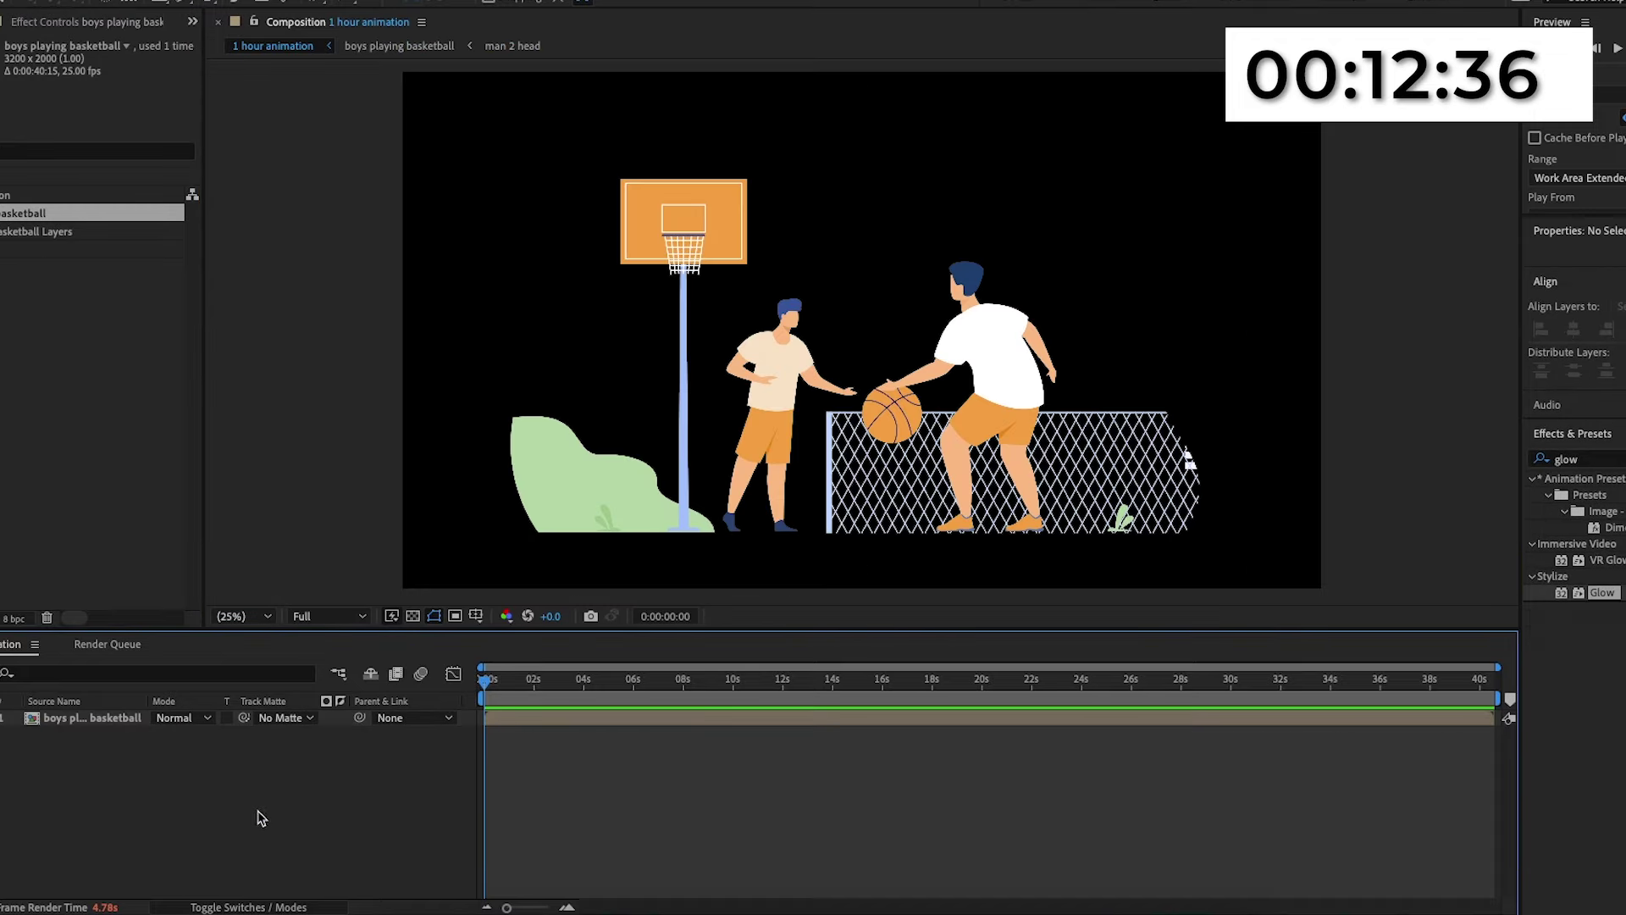
Create a white 3840 x 2160 px solid and place it below the boys playing basketball layer.
right_click(256, 817)
mouse_move(402, 678)
left_click(516, 717)
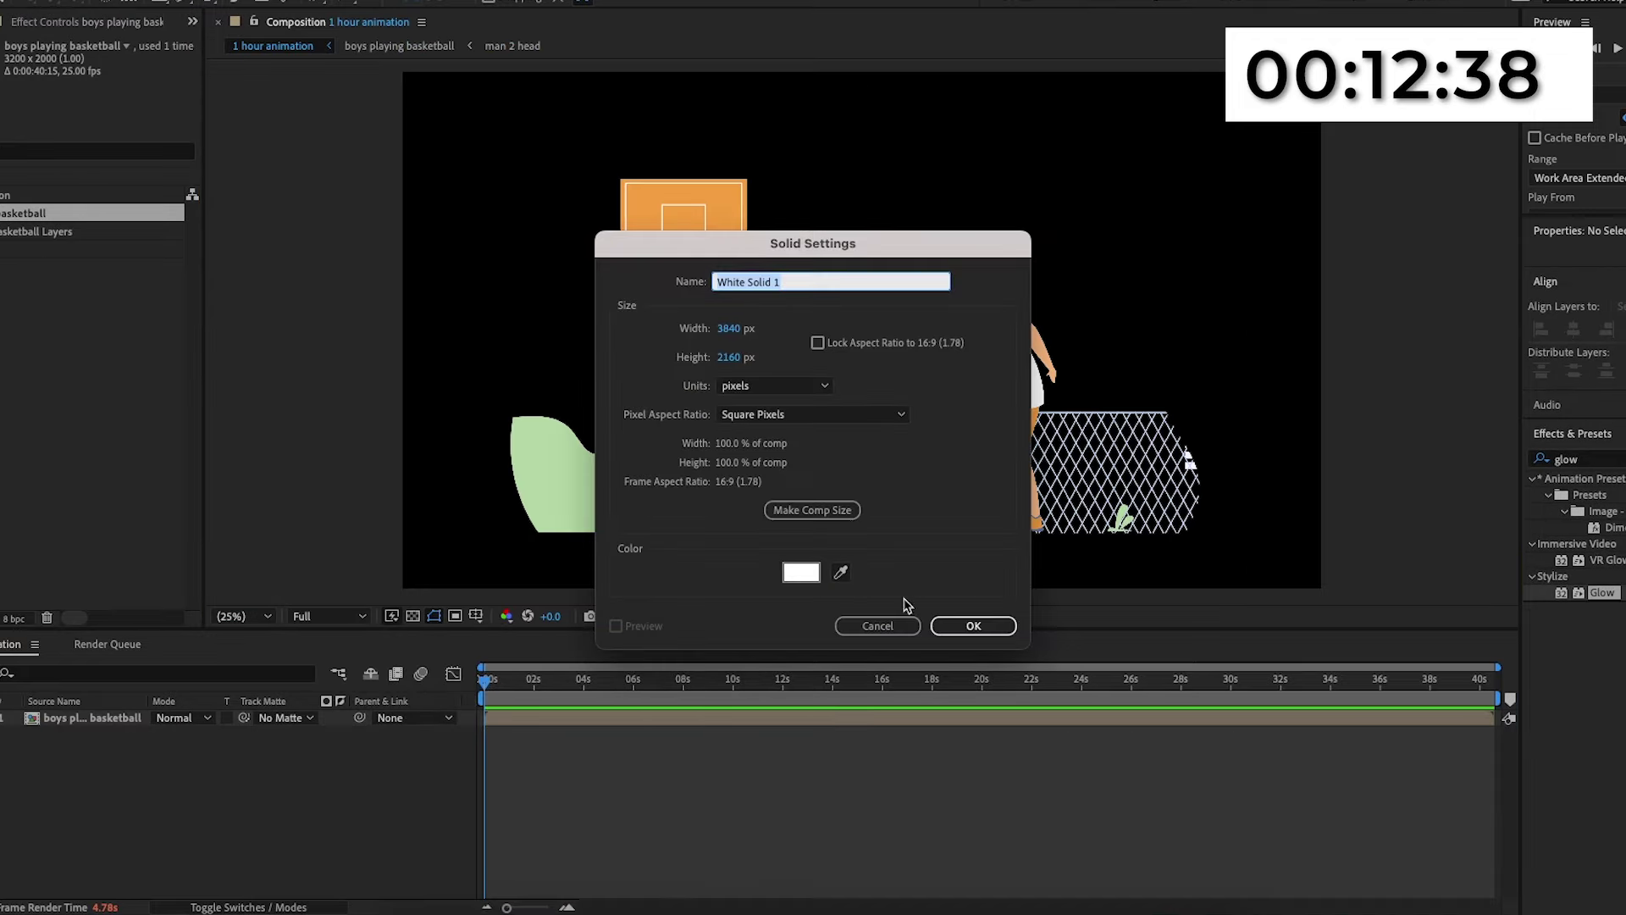
left_click(973, 626)
left_click_drag(85, 718, 90, 763)
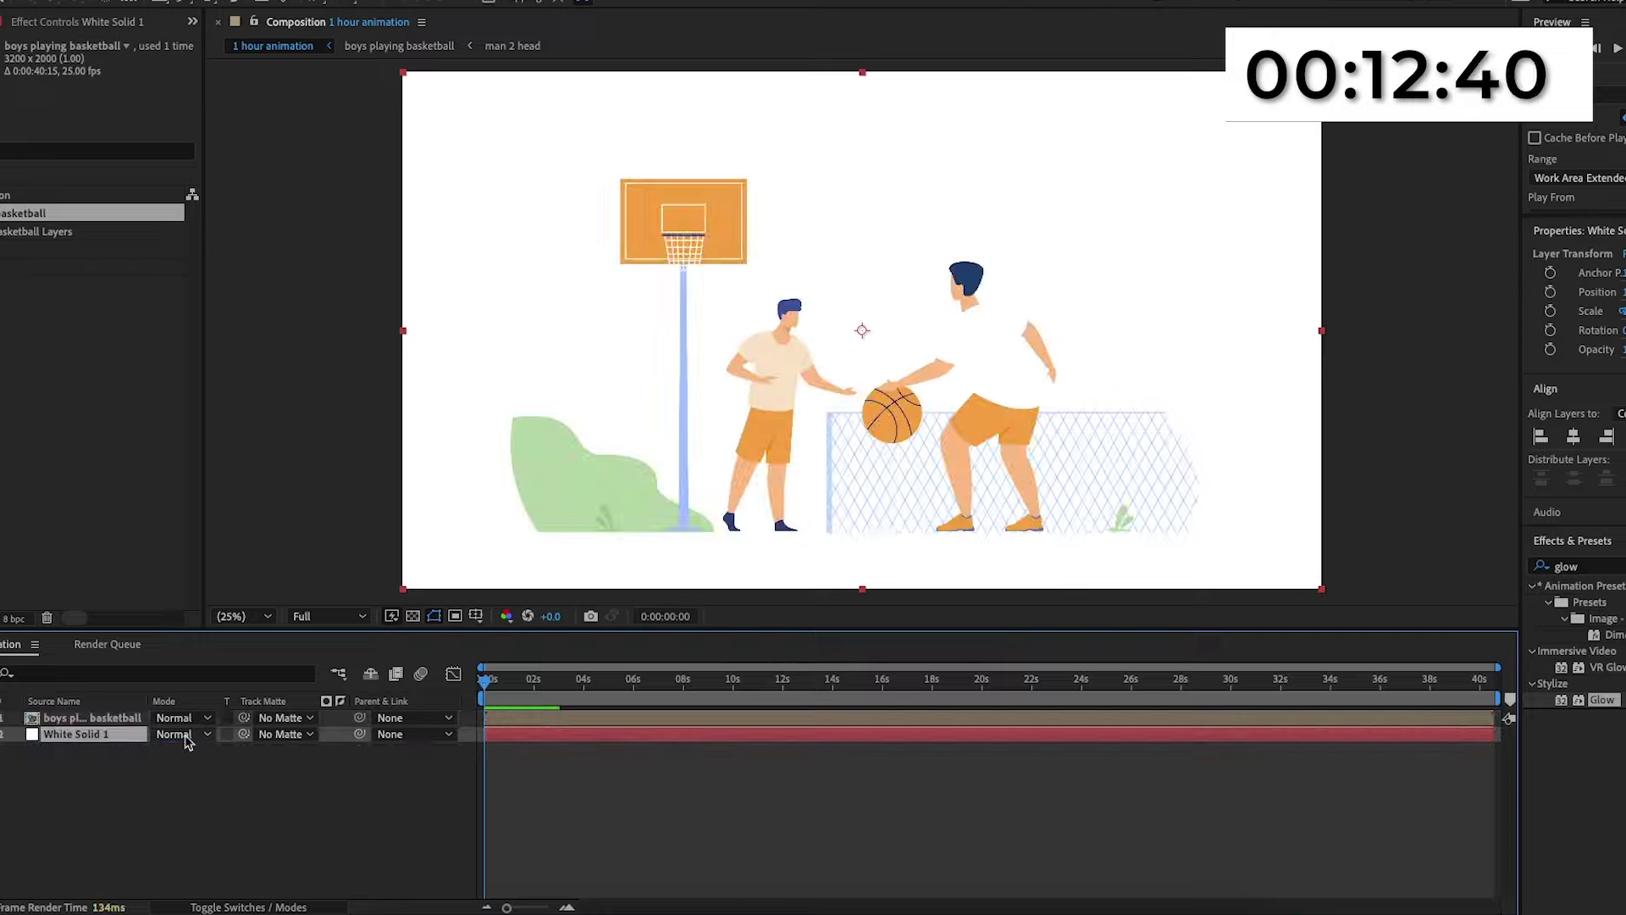
Make White Solid 1 a 3D layer and set its X Rotation to -90°.
key("r")
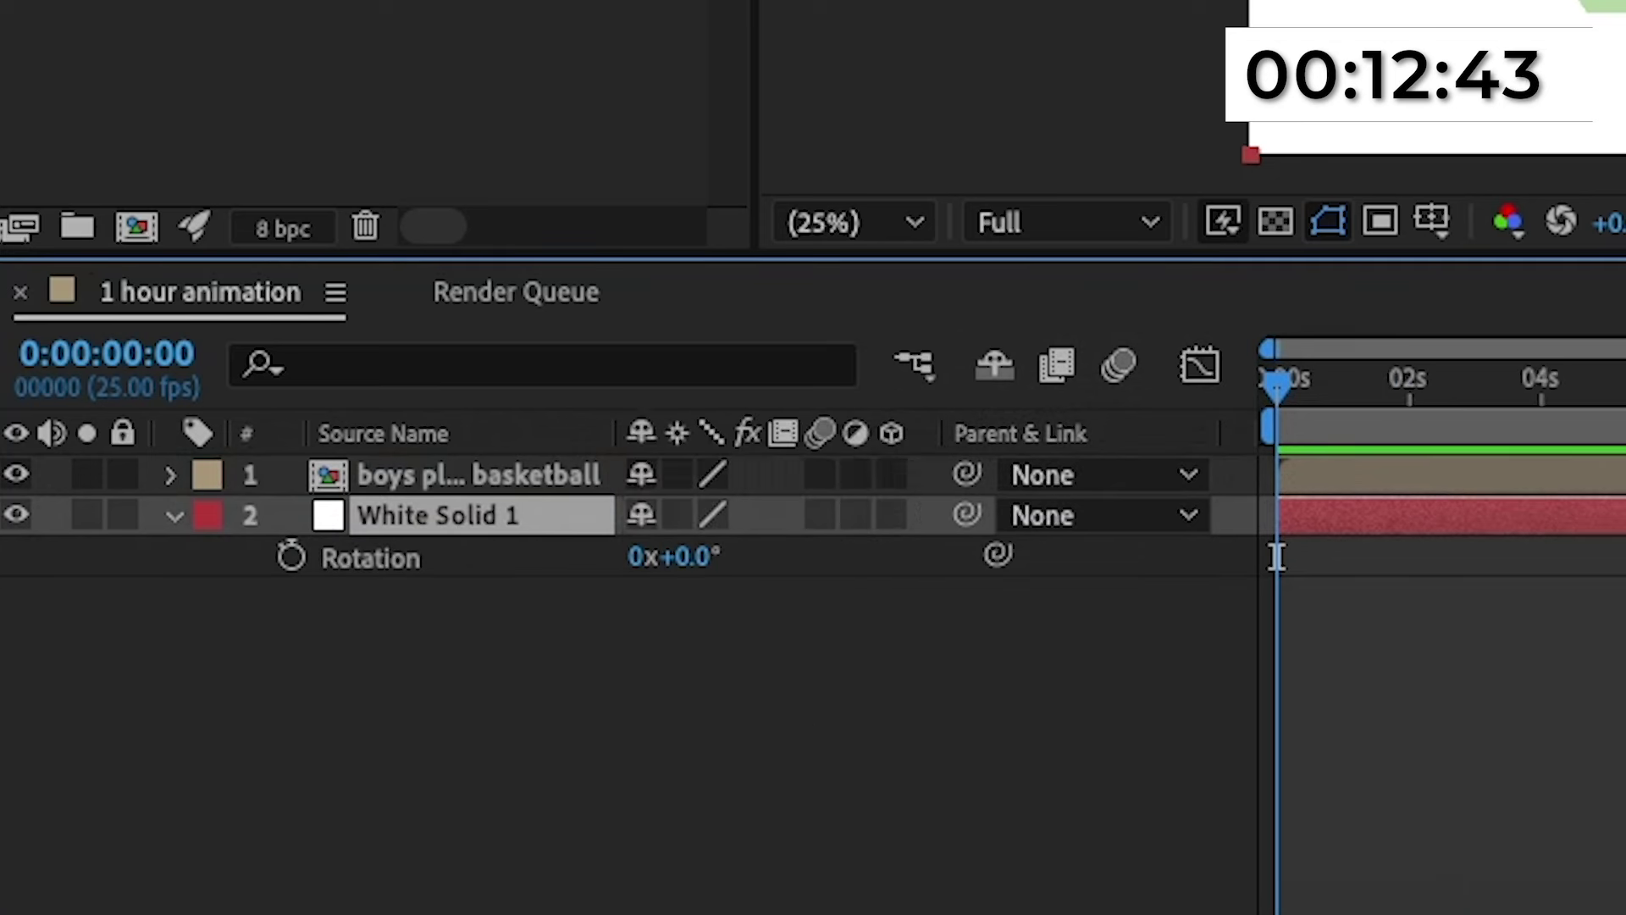
left_click(891, 514)
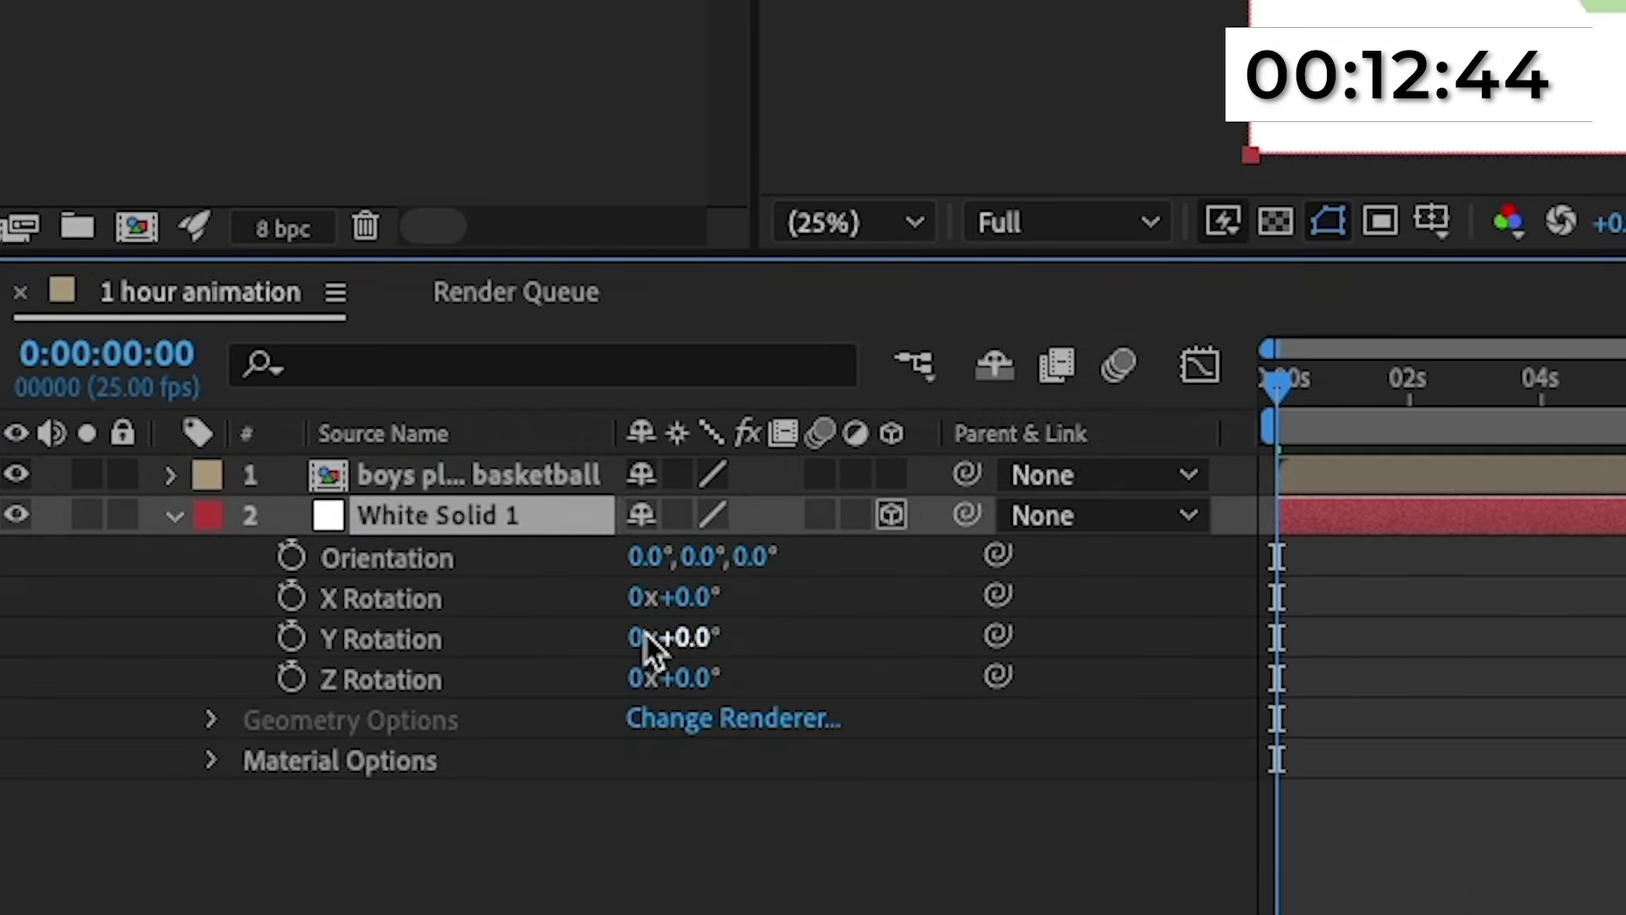
left_click(678, 597)
type("-90")
key("Return")
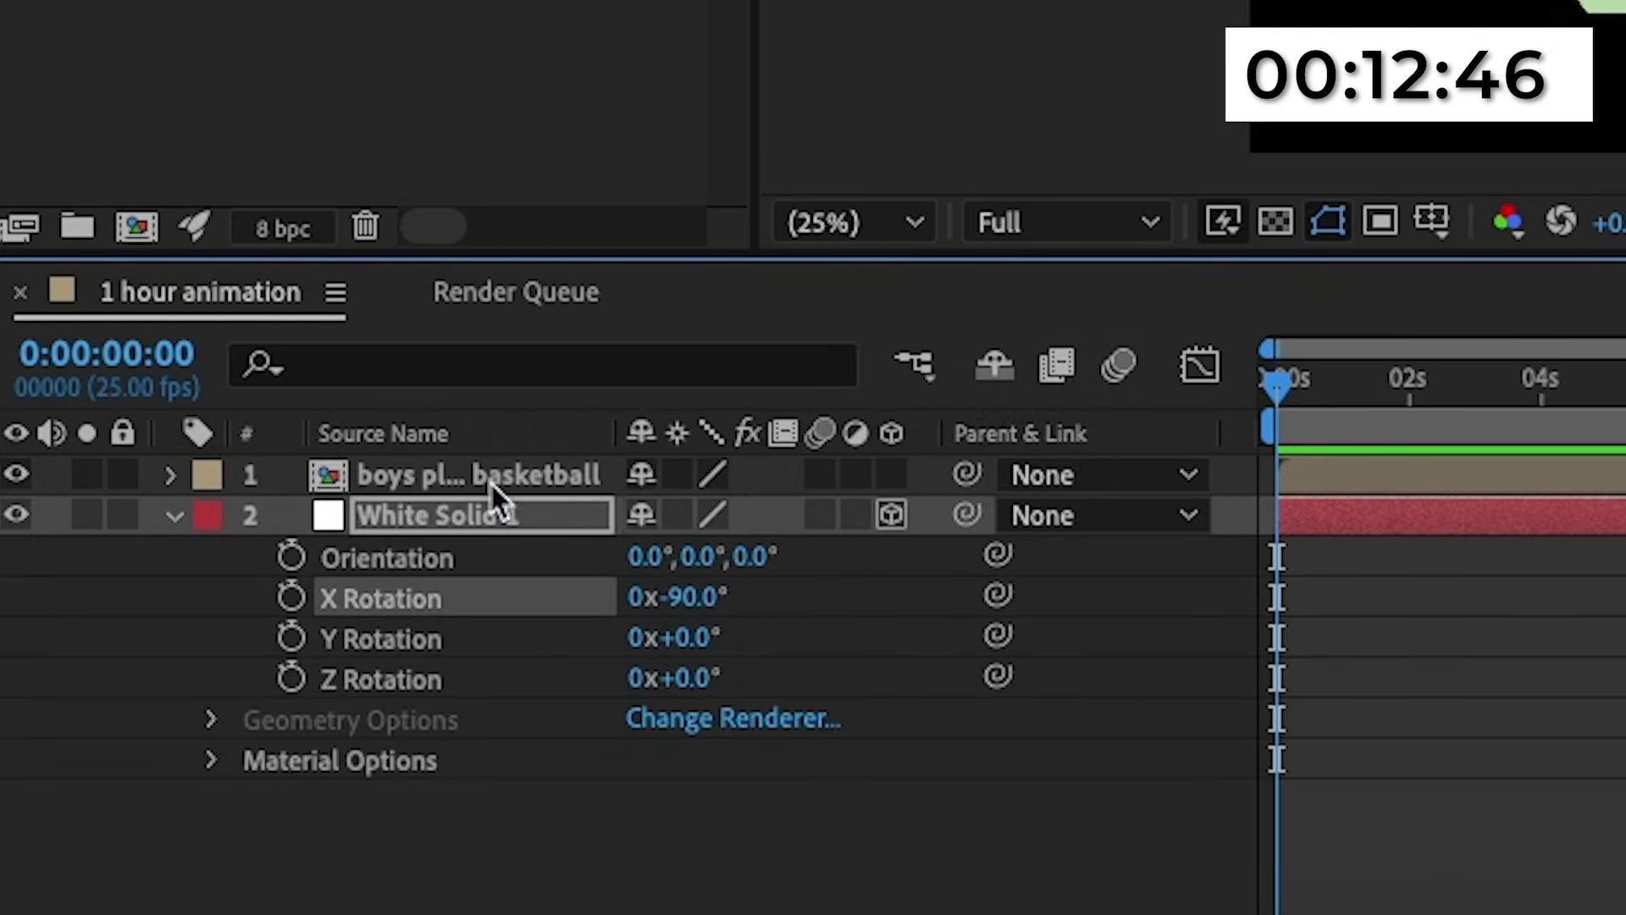
Lower White Solid 1 to a Y position of about 2092 so it forms the ground under the players' feet.
left_click(410, 516)
key("p")
left_click_drag(741, 557, 1058, 566)
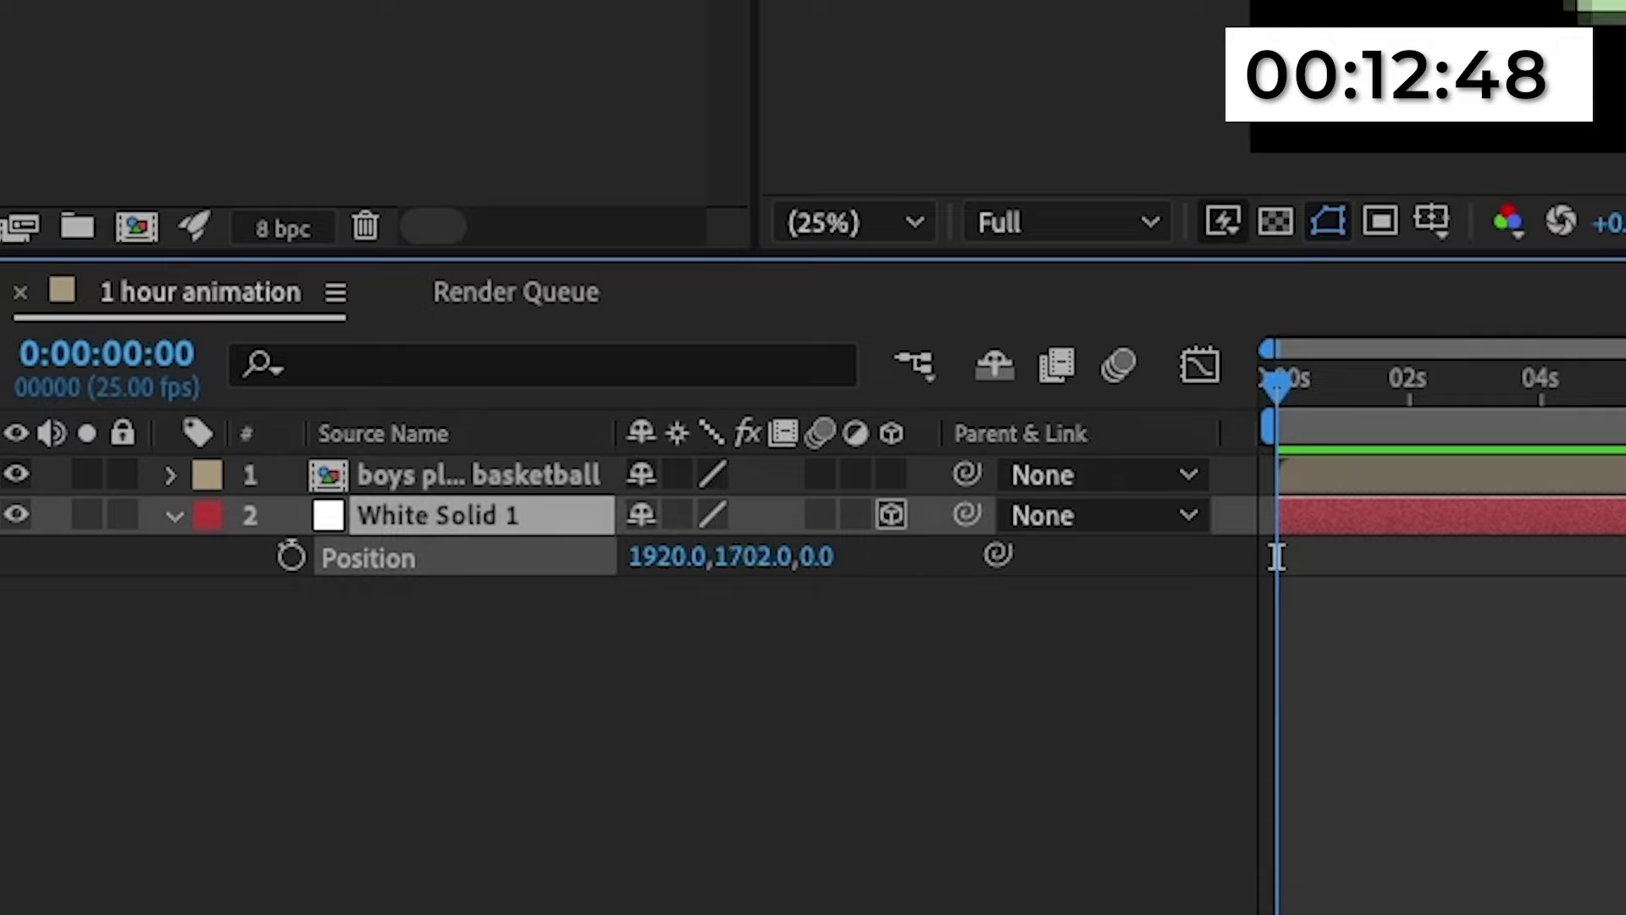
left_click_drag(957, 809, 1059, 813)
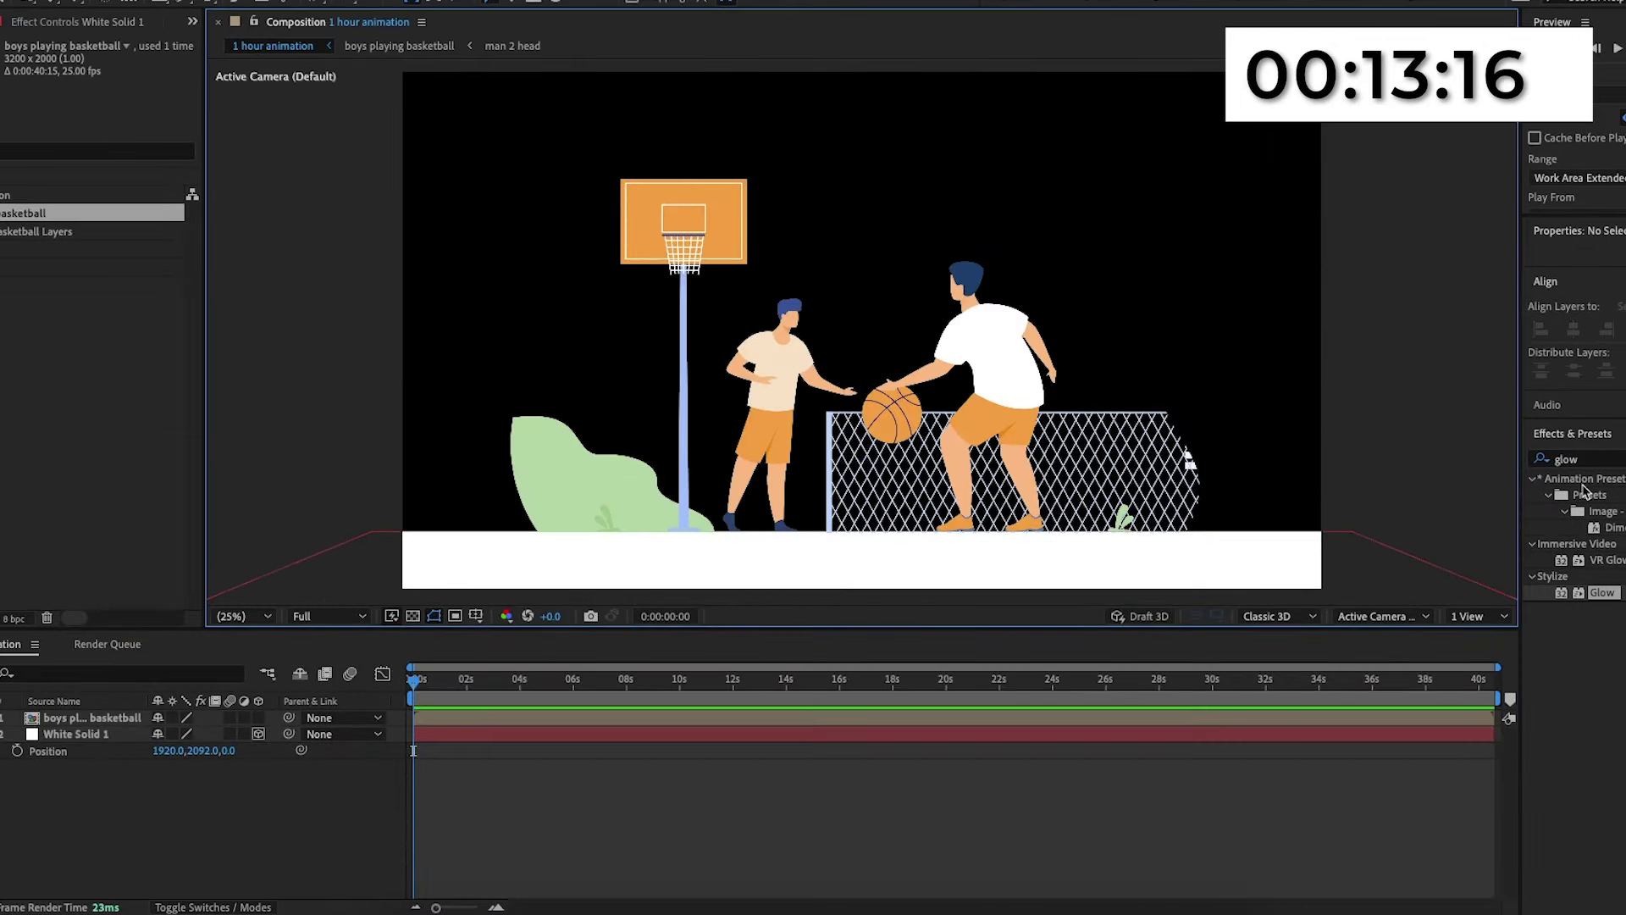
Find the Turbulent Noise effect and apply it to White Solid 1.
left_click_drag(1602, 461, 1510, 450)
key("BackSpace")
type("t")
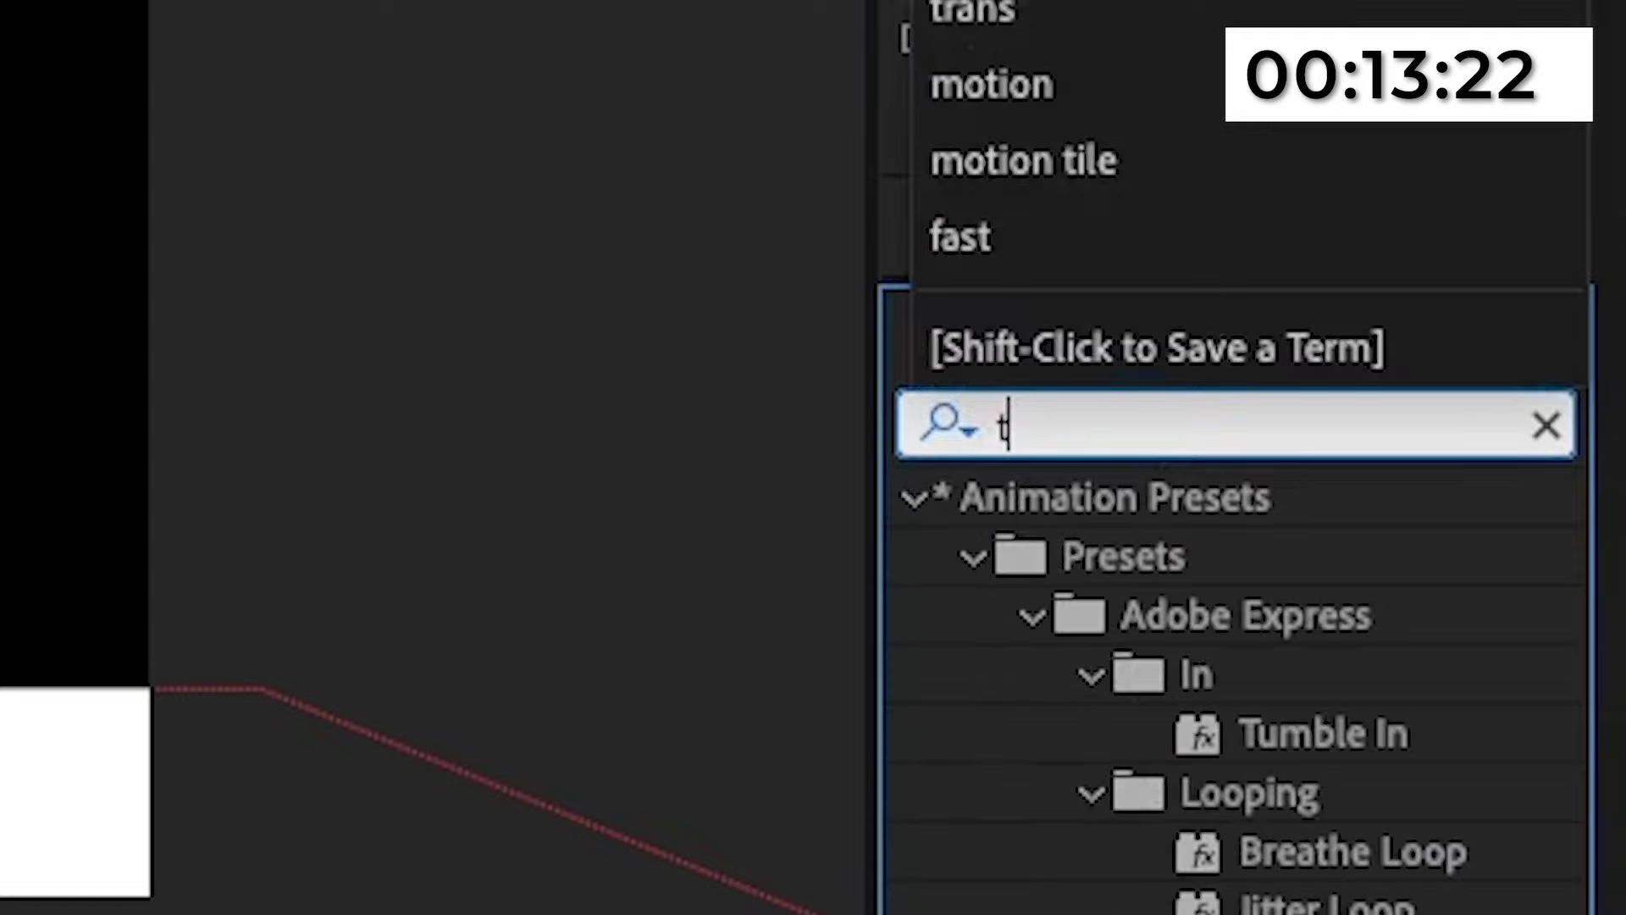
type("urb")
left_click(1082, 669)
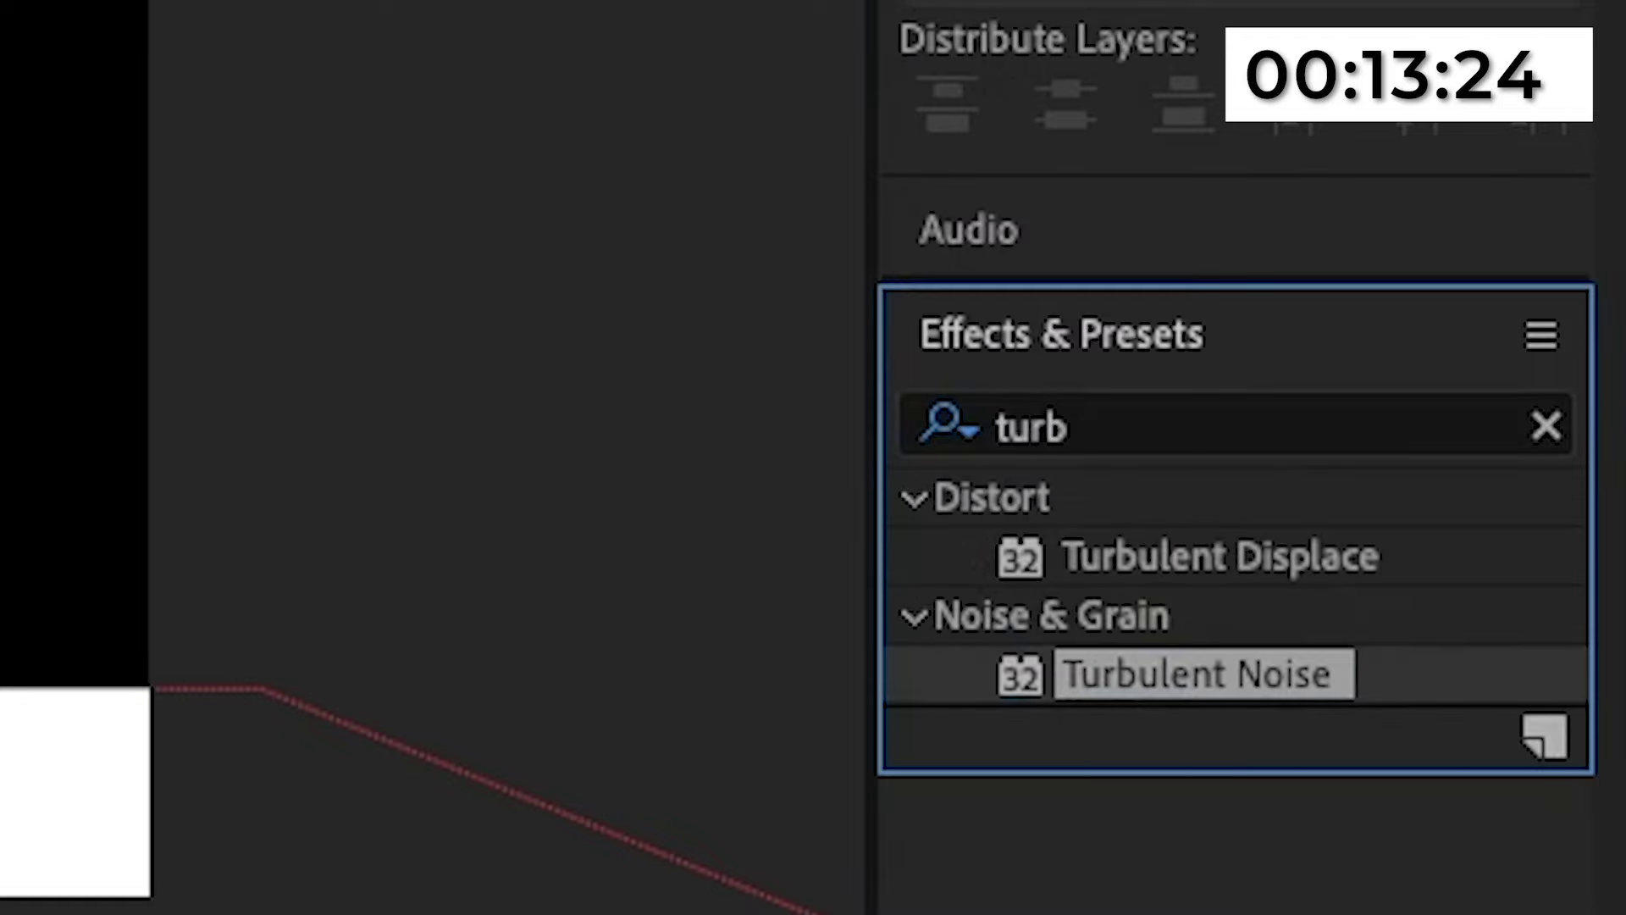
left_click_drag(1082, 674, 189, 735)
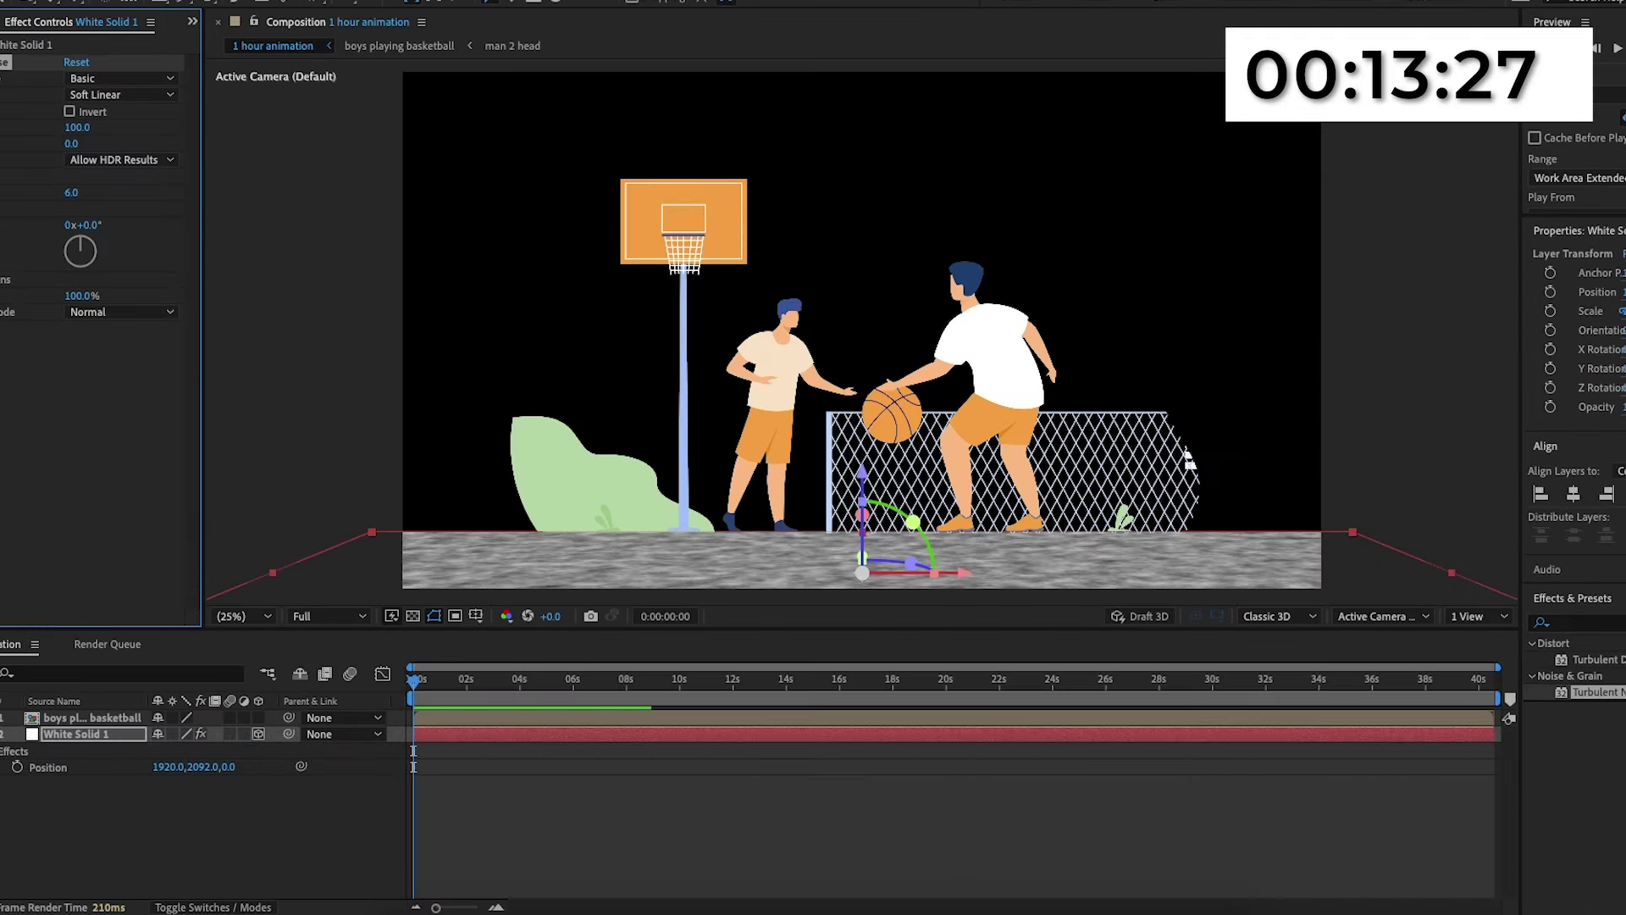
Find the Fill effect and add it to White Solid 1 above Turbulent Noise.
left_click(1607, 623)
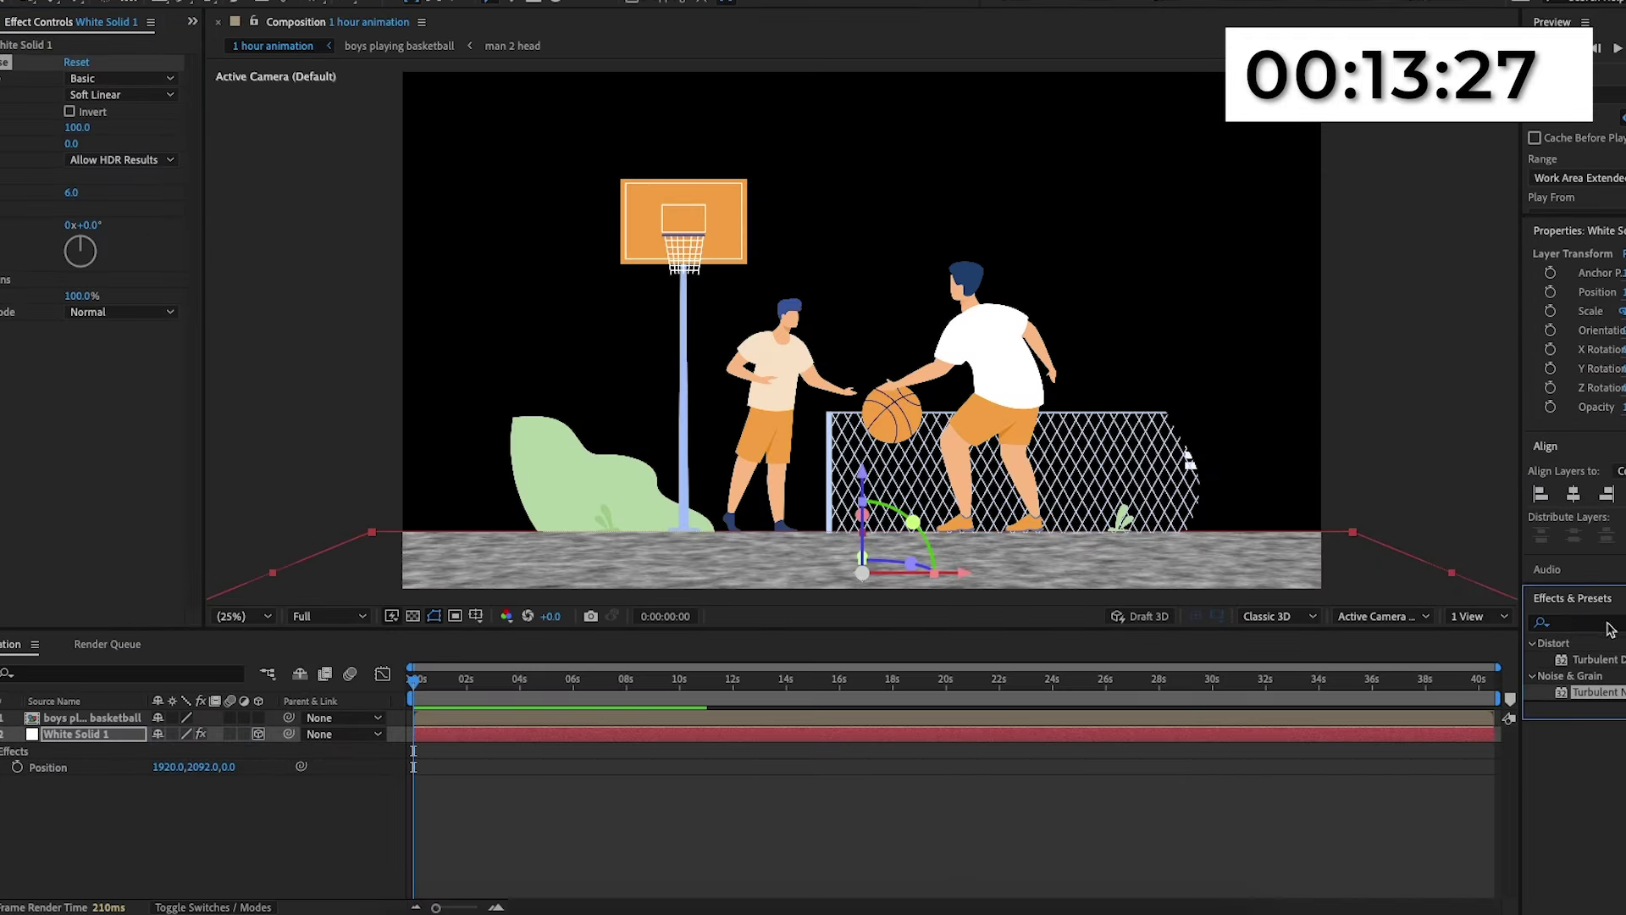
left_click(1609, 628)
key("BackSpace")
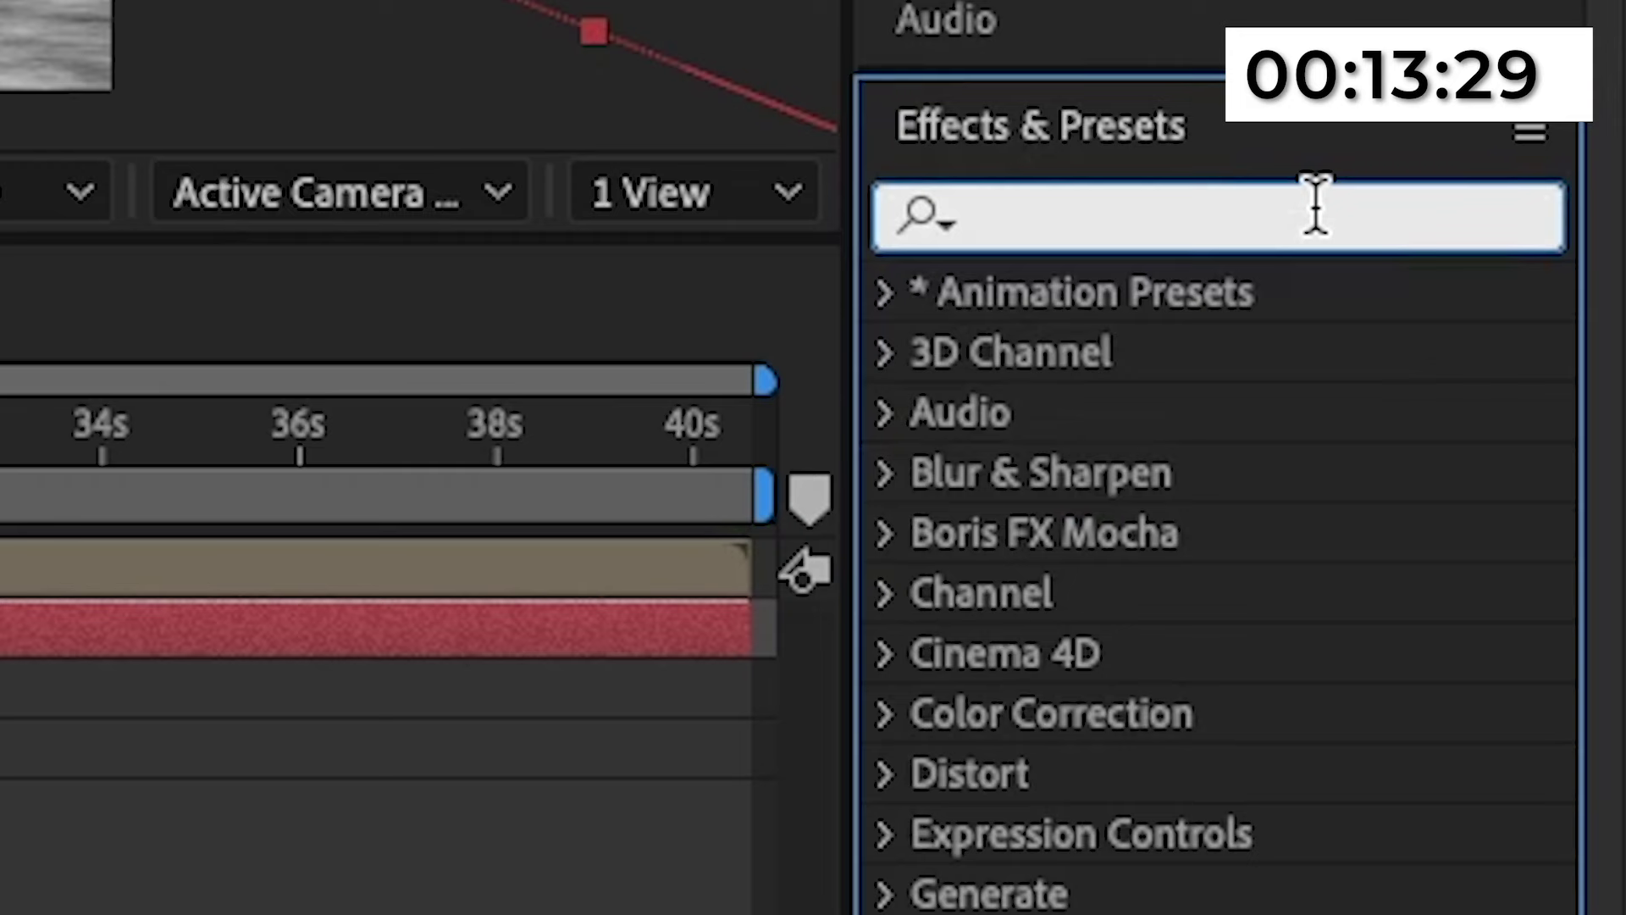
type("fill")
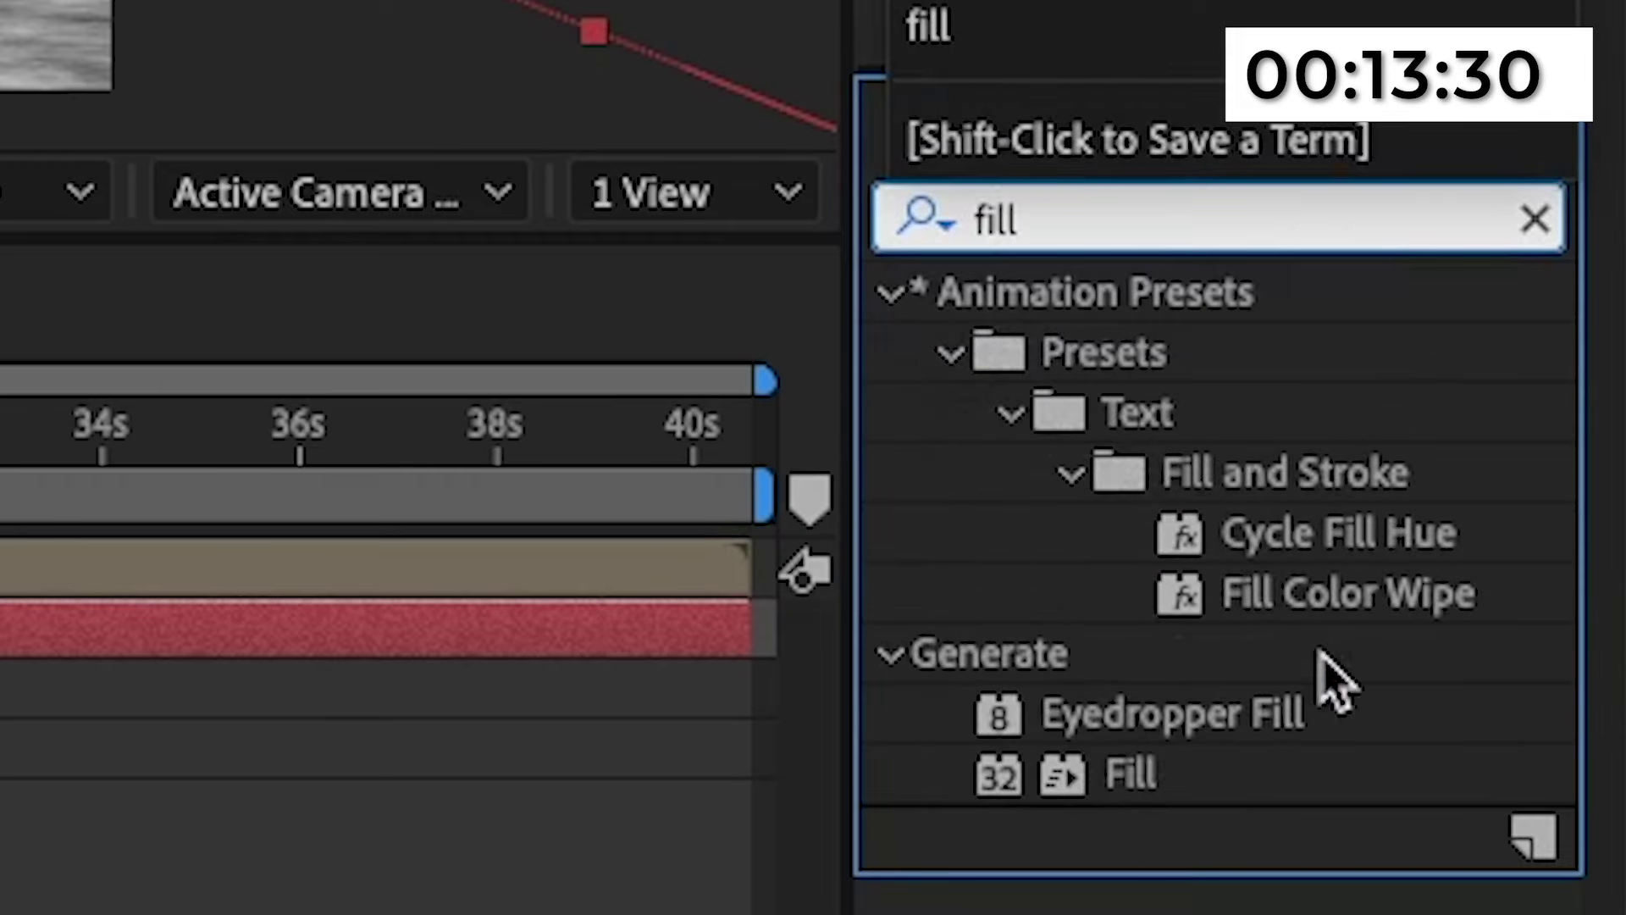
left_click(1134, 772)
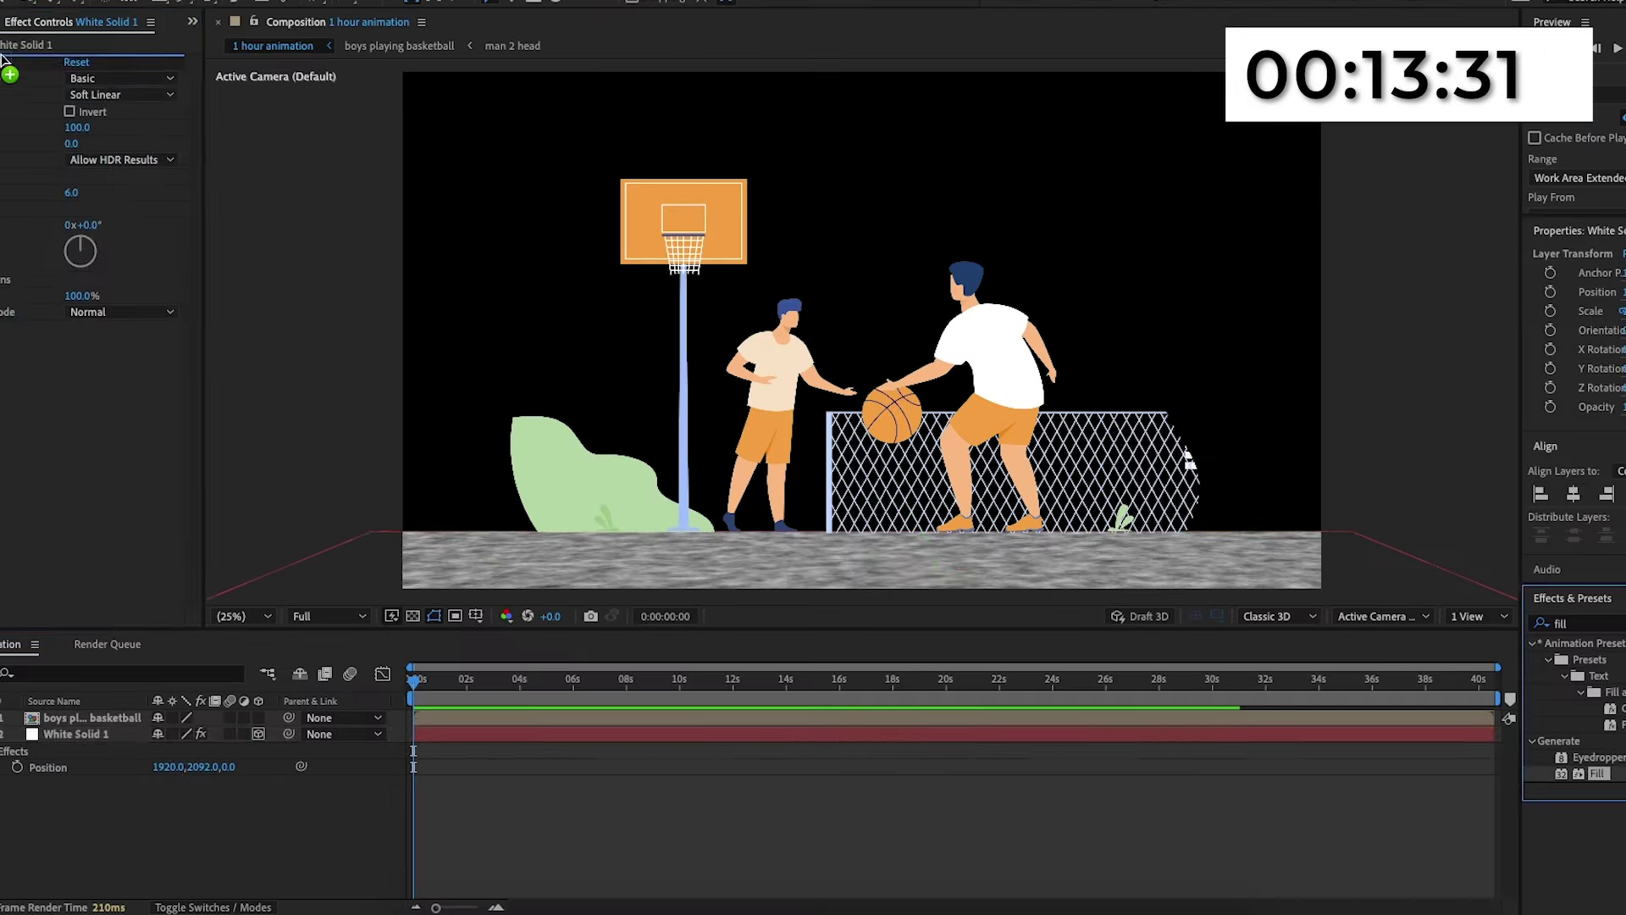
double_click(1135, 772)
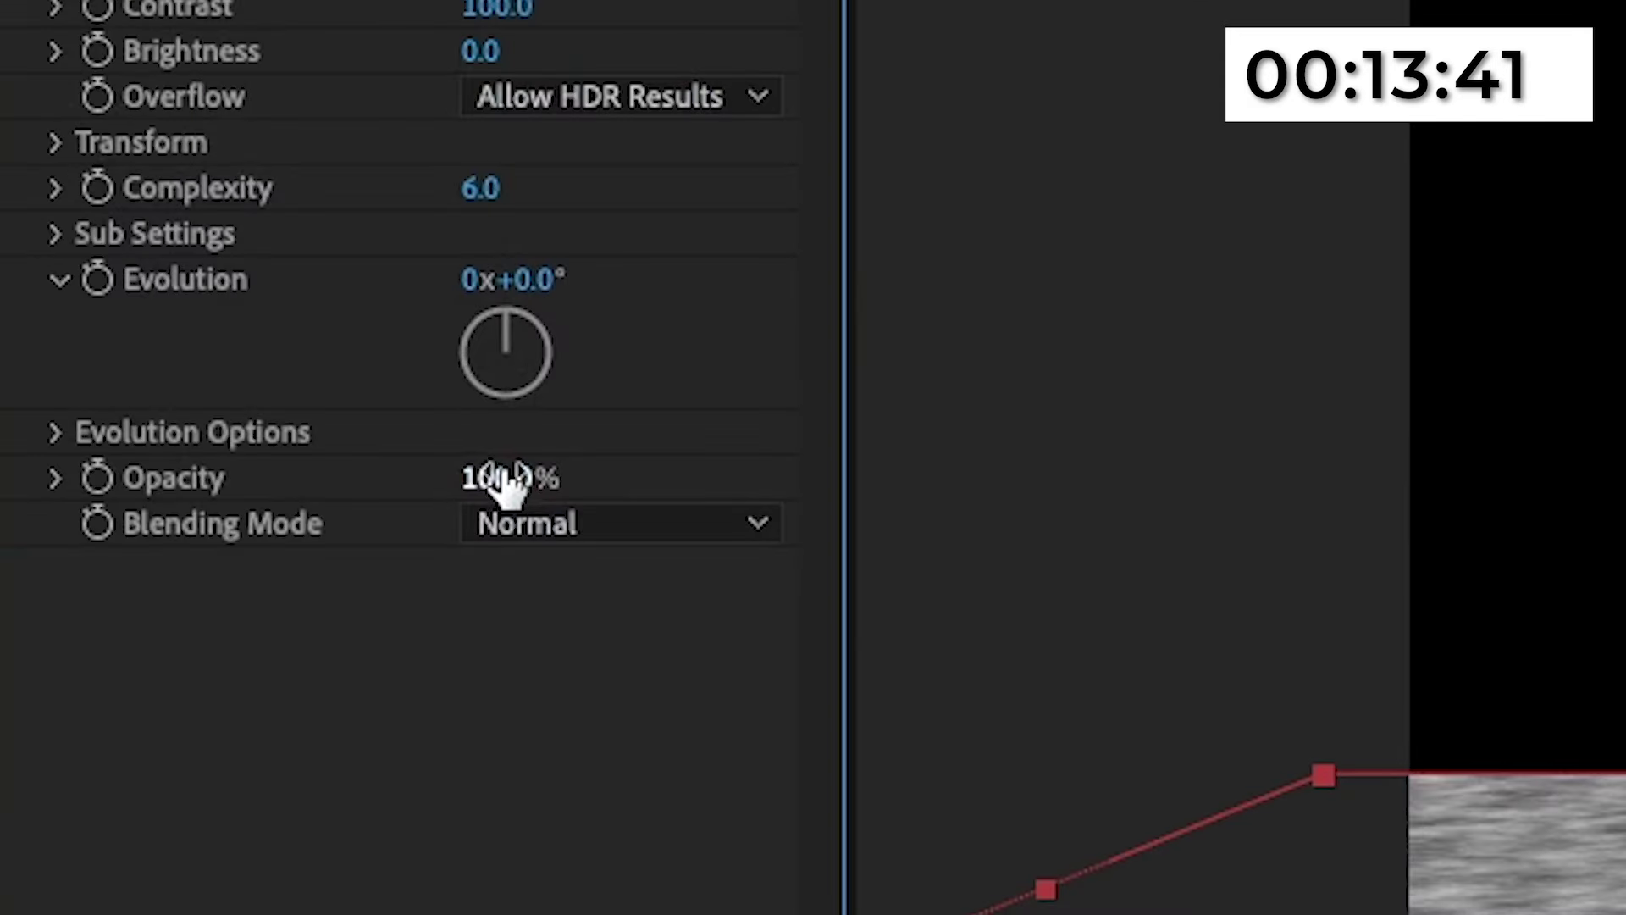
Set the Turbulent Noise opacity to 50% and the Fill color to dark grey 414141 on the ground solid.
left_click(503, 474)
type("59")
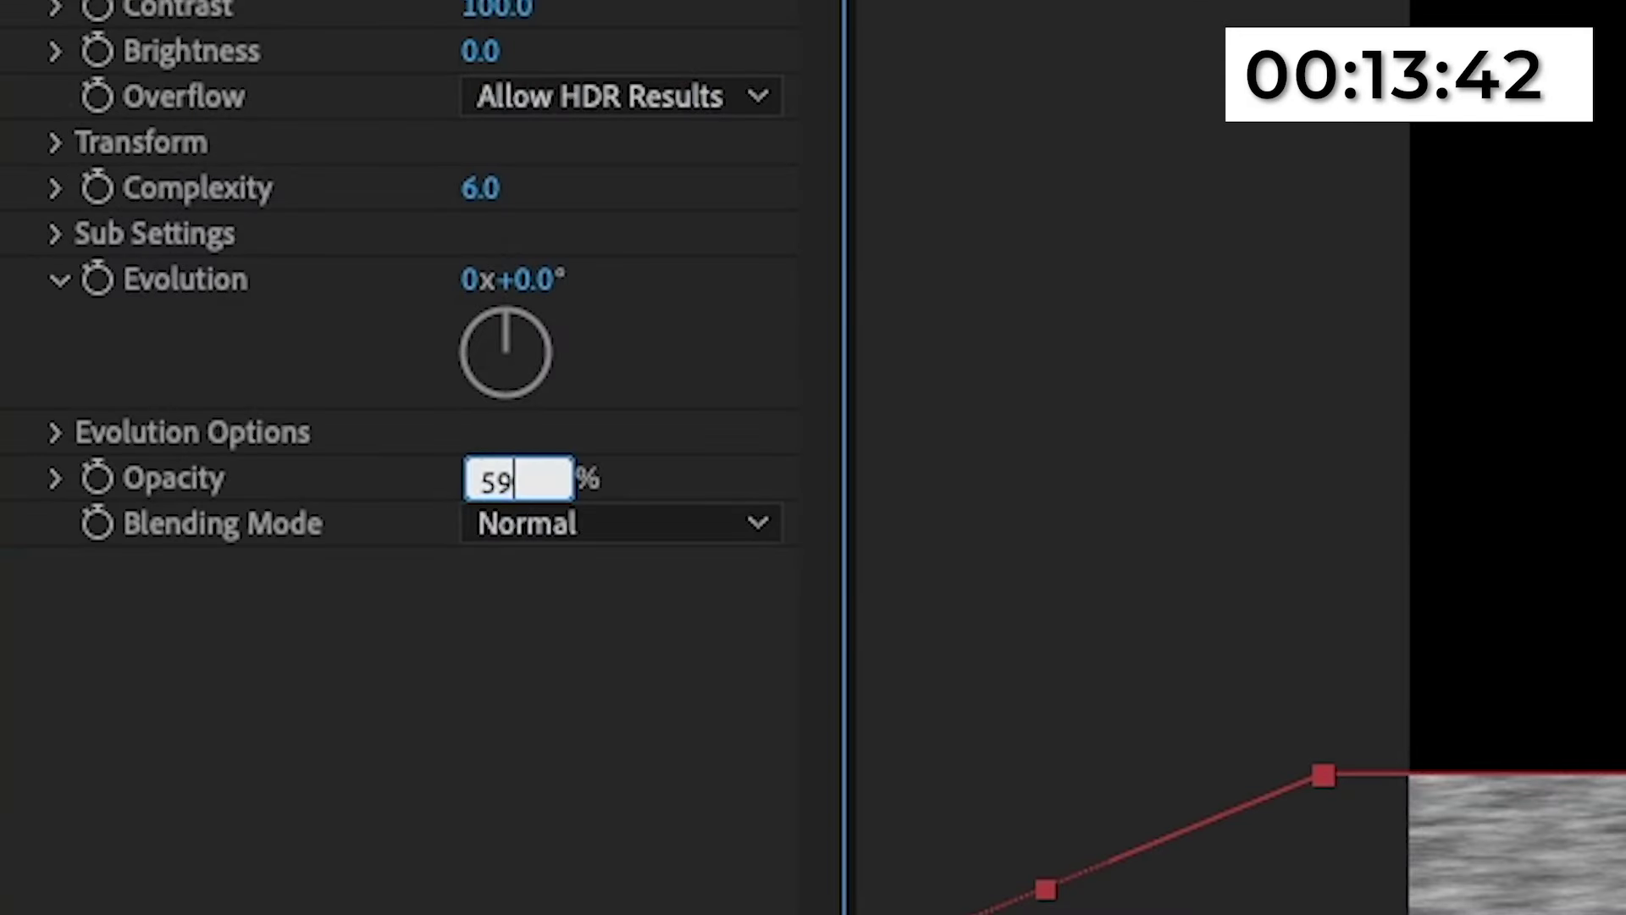
key("Return")
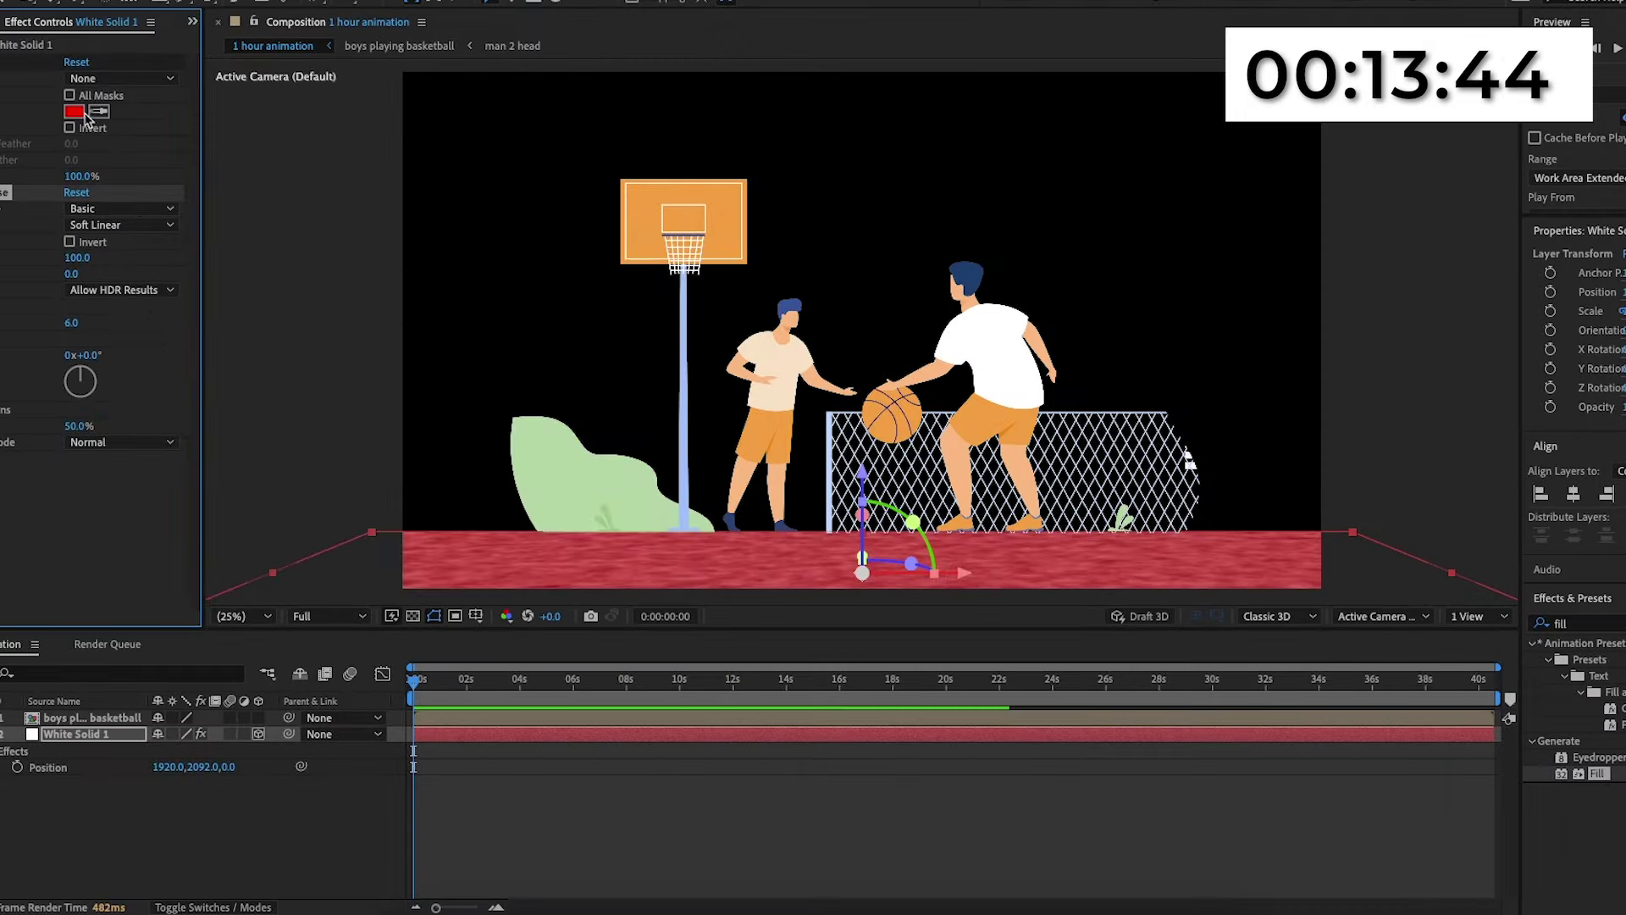
left_click(73, 111)
mouse_move(177, 398)
left_mouse_down()
mouse_move(187, 499)
mouse_move(142, 476)
left_mouse_up()
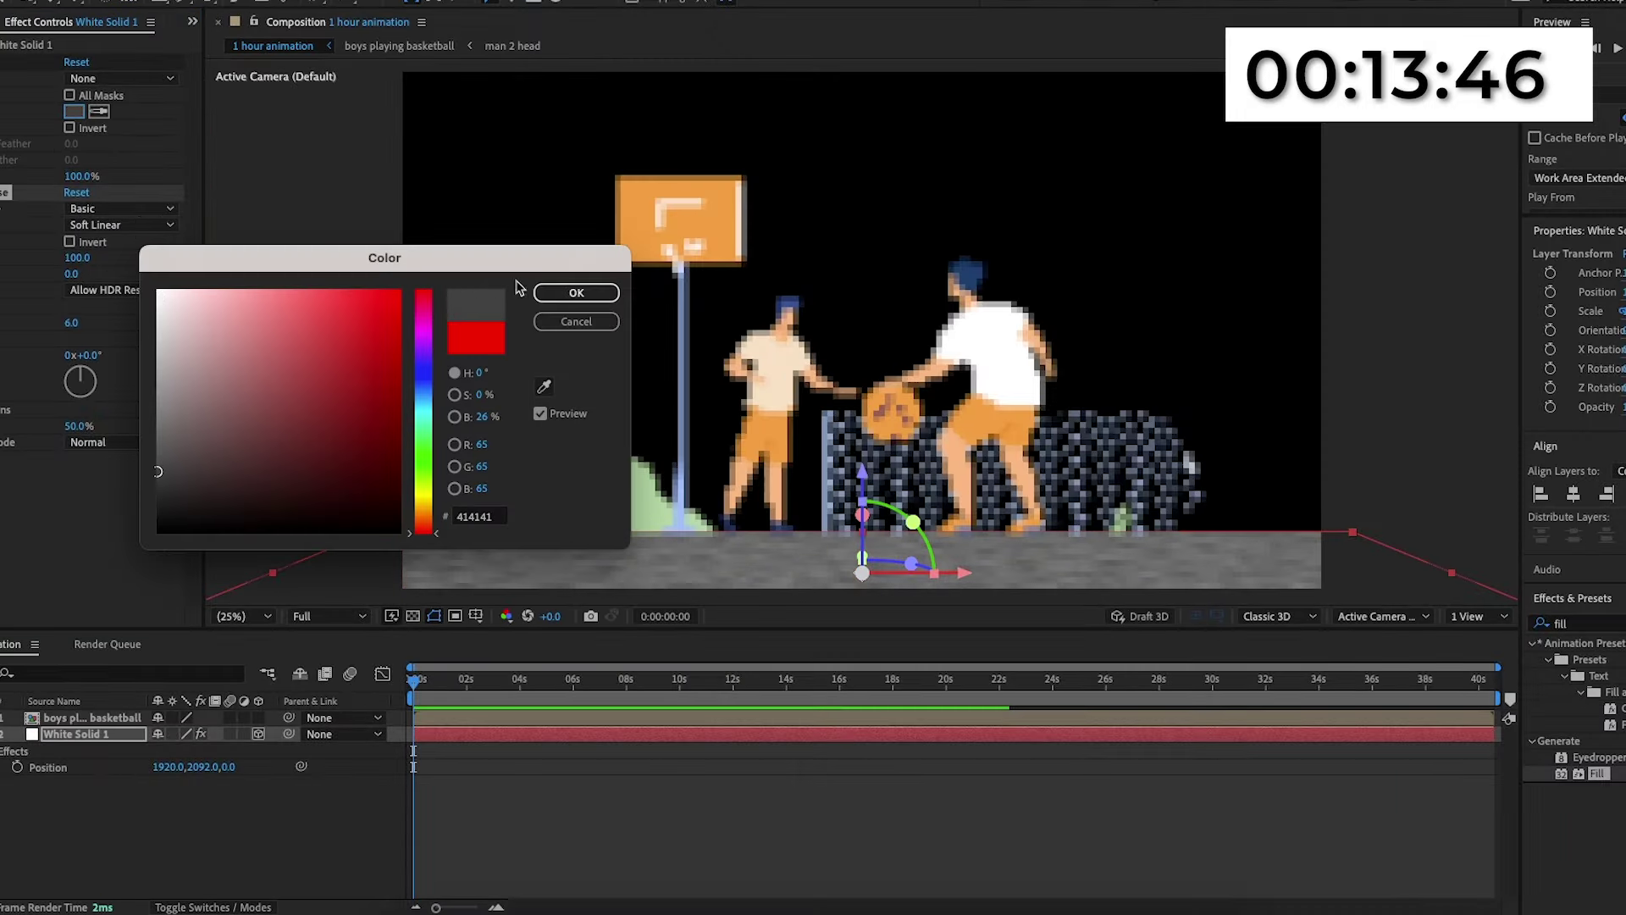
left_click(576, 292)
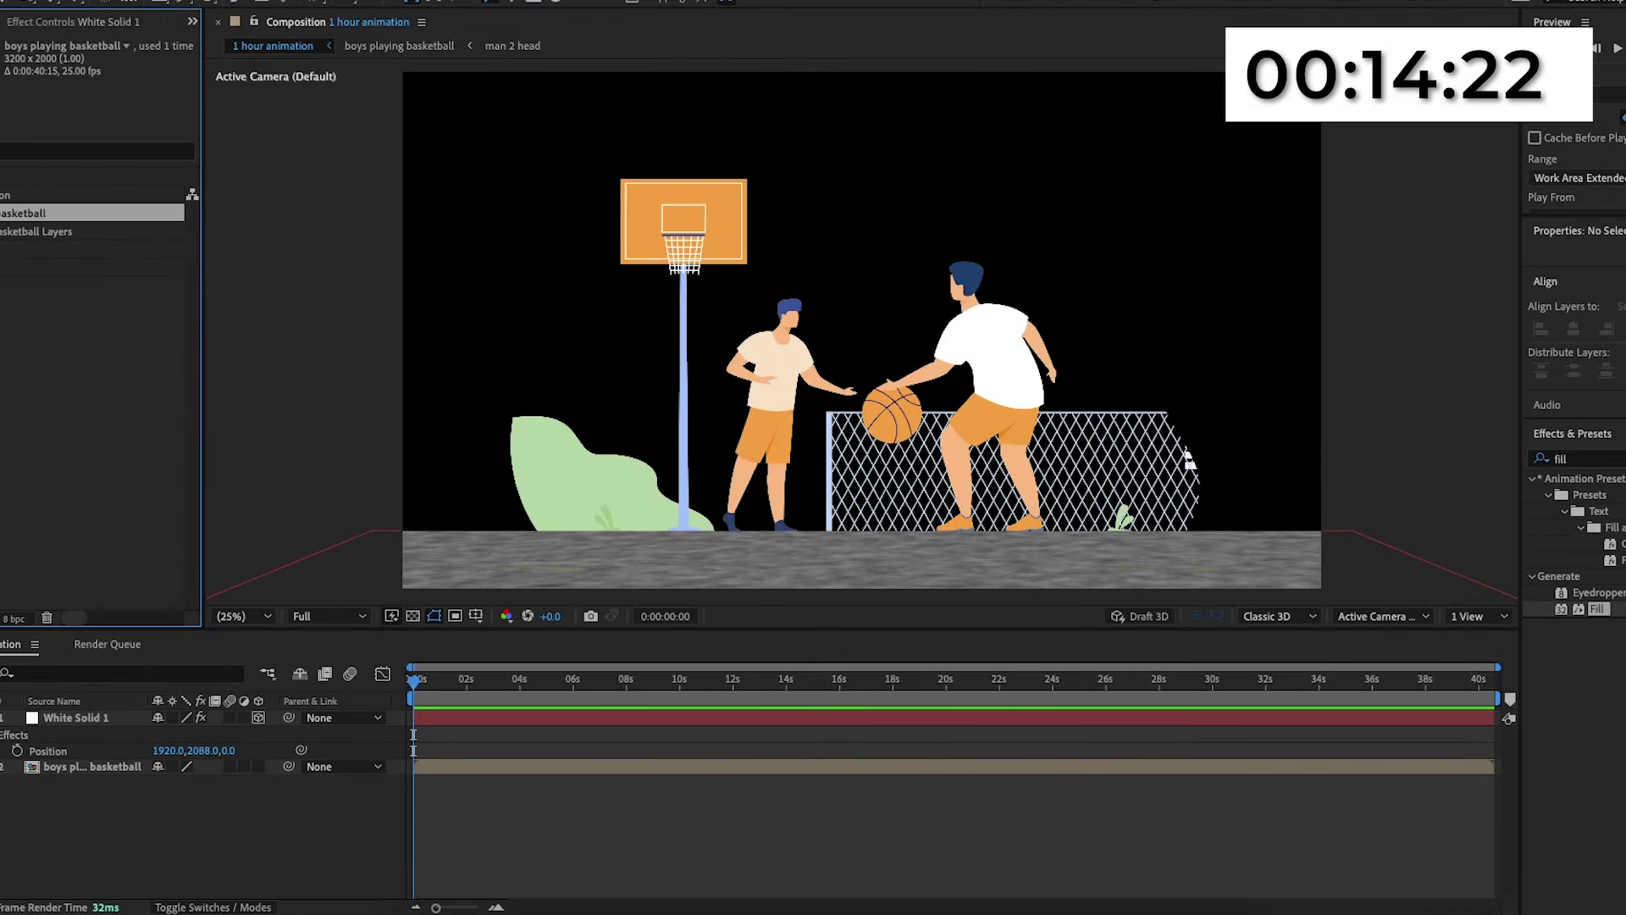
Add city.png to the timeline below the boys playing basketball layer and scale it up until the skyline spans the frame.
left_click(7, 249)
left_click_drag(140, 527, 161, 784)
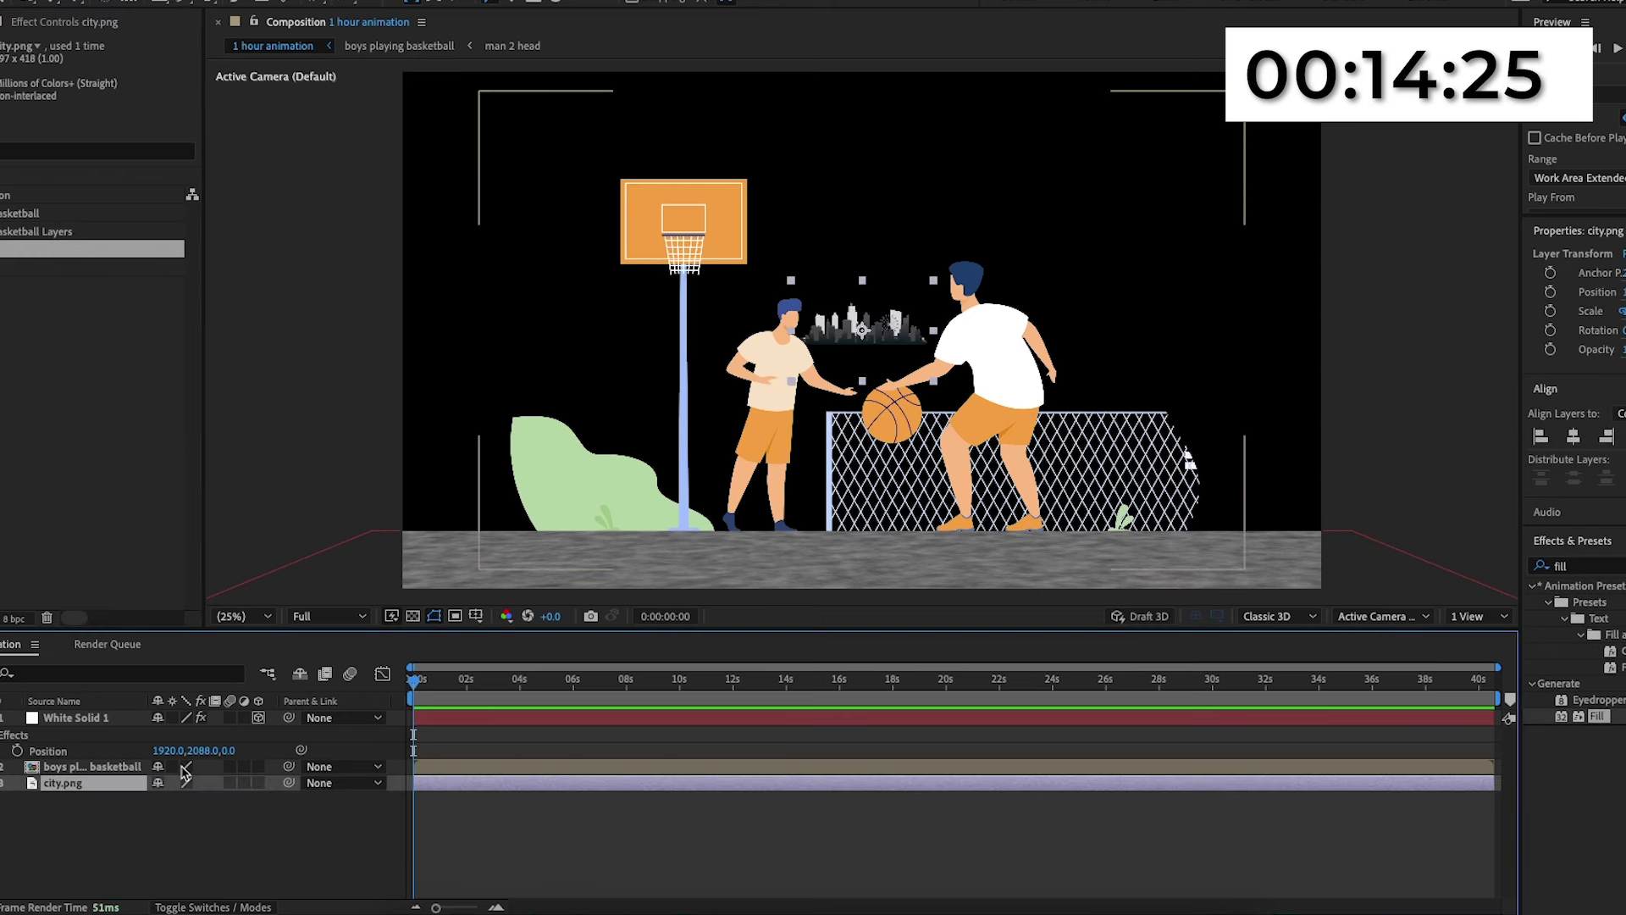
key("s")
left_click_drag(182, 798, 981, 804)
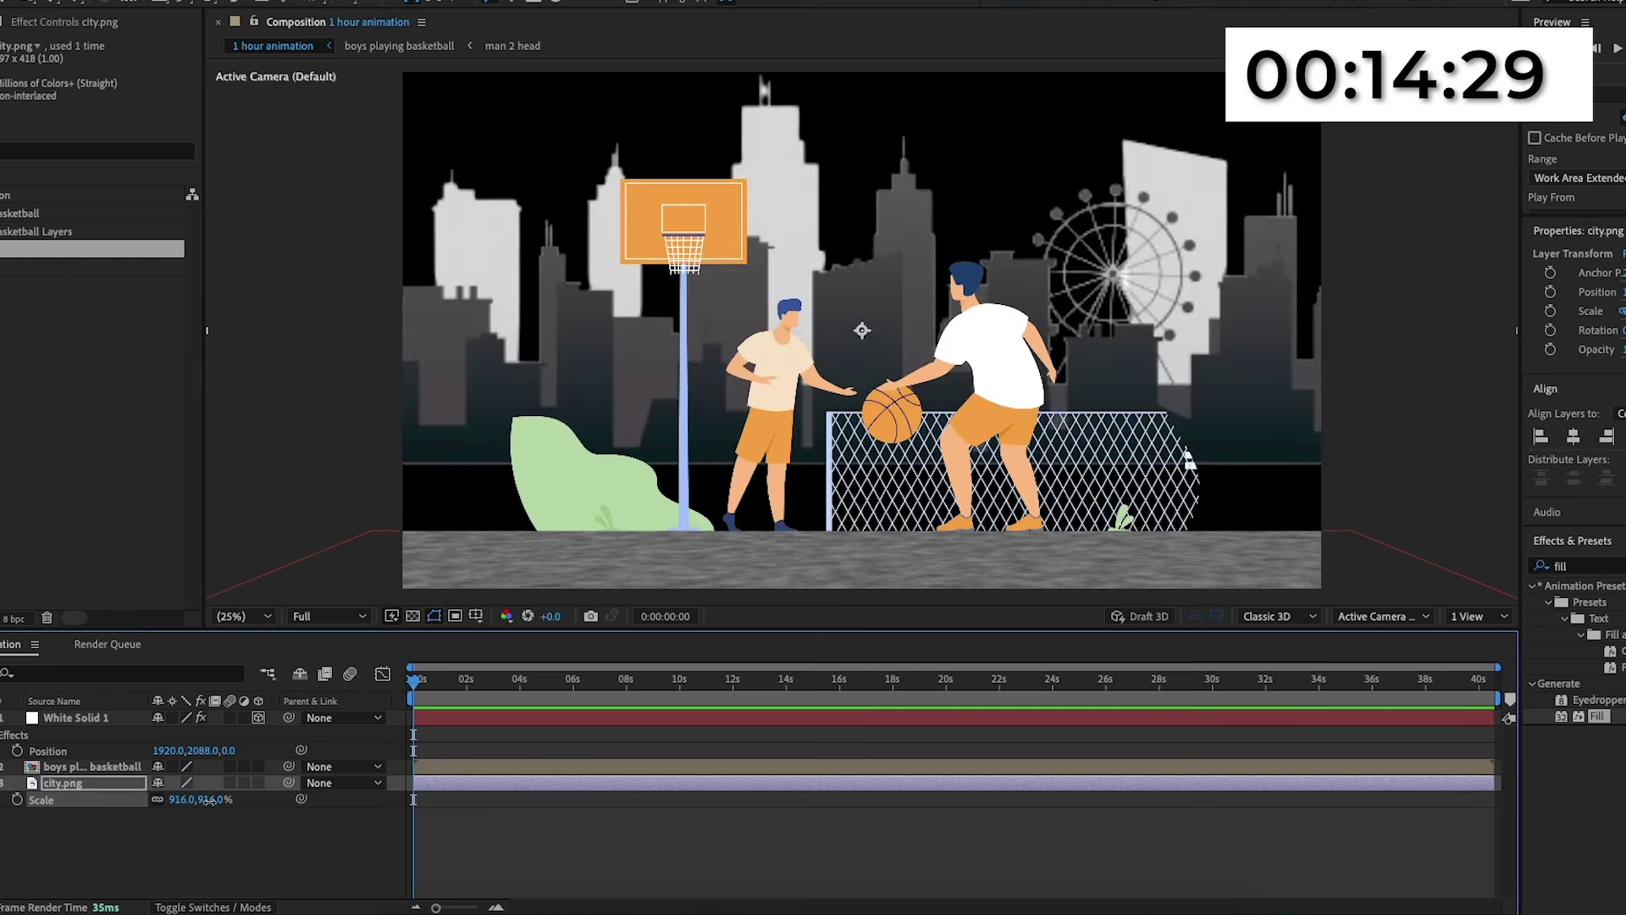
mouse_move(188, 799)
left_mouse_down()
mouse_move(144, 800)
mouse_move(161, 801)
left_mouse_up()
Move the city.png layer to about 1833, 1419 so the skyline meets the ground.
key("p")
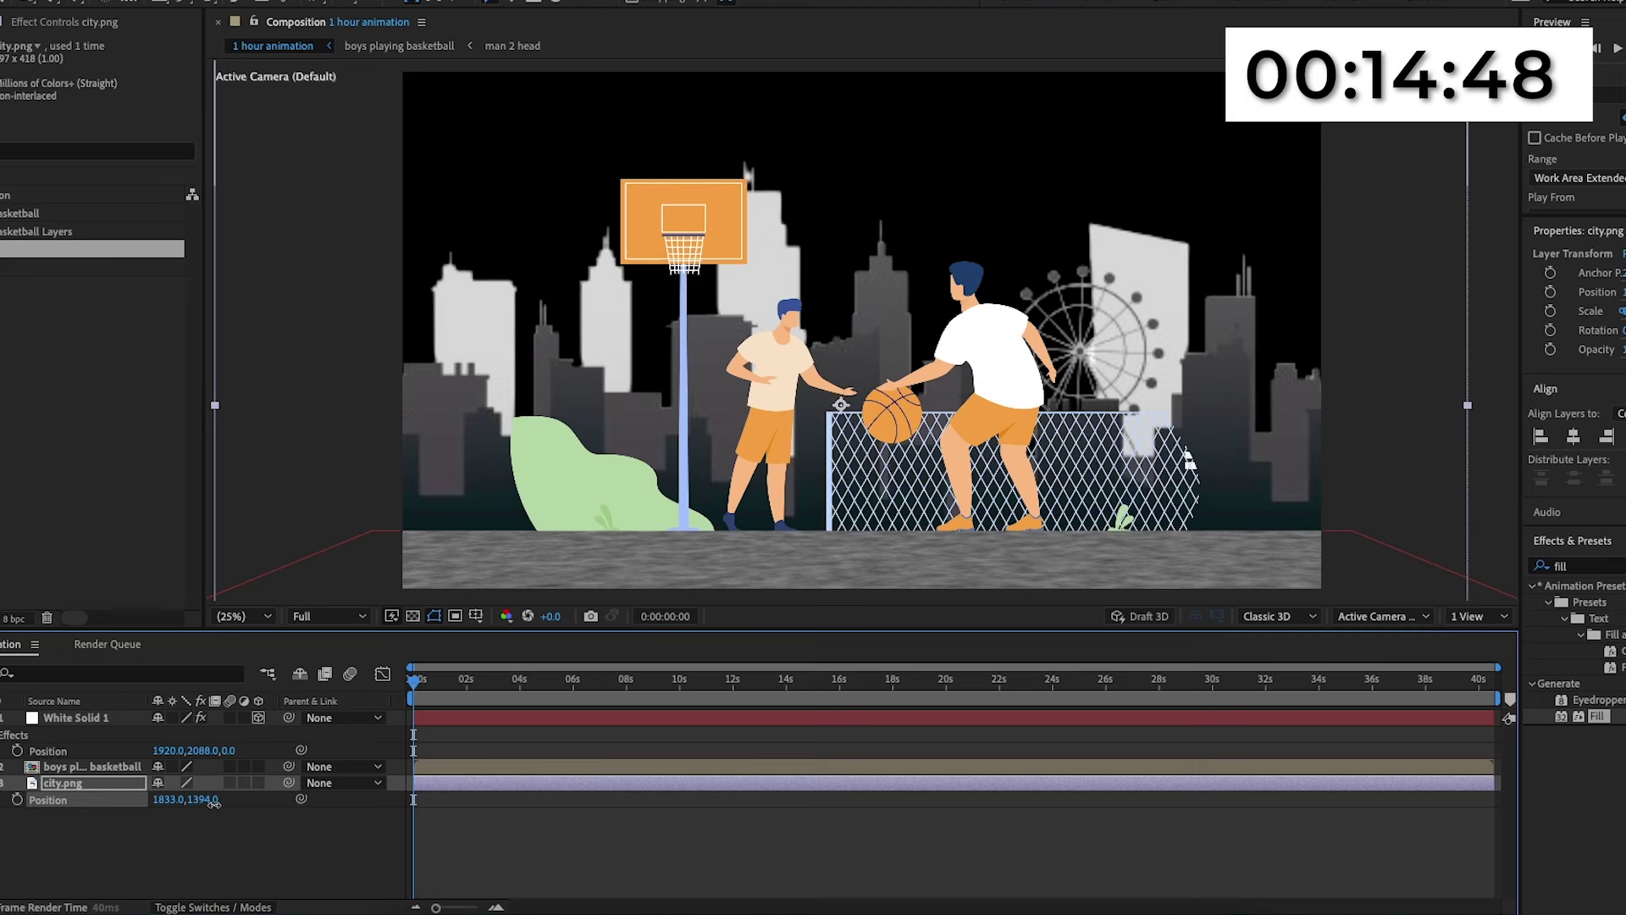
left_click_drag(214, 802, 221, 818)
left_click(222, 823)
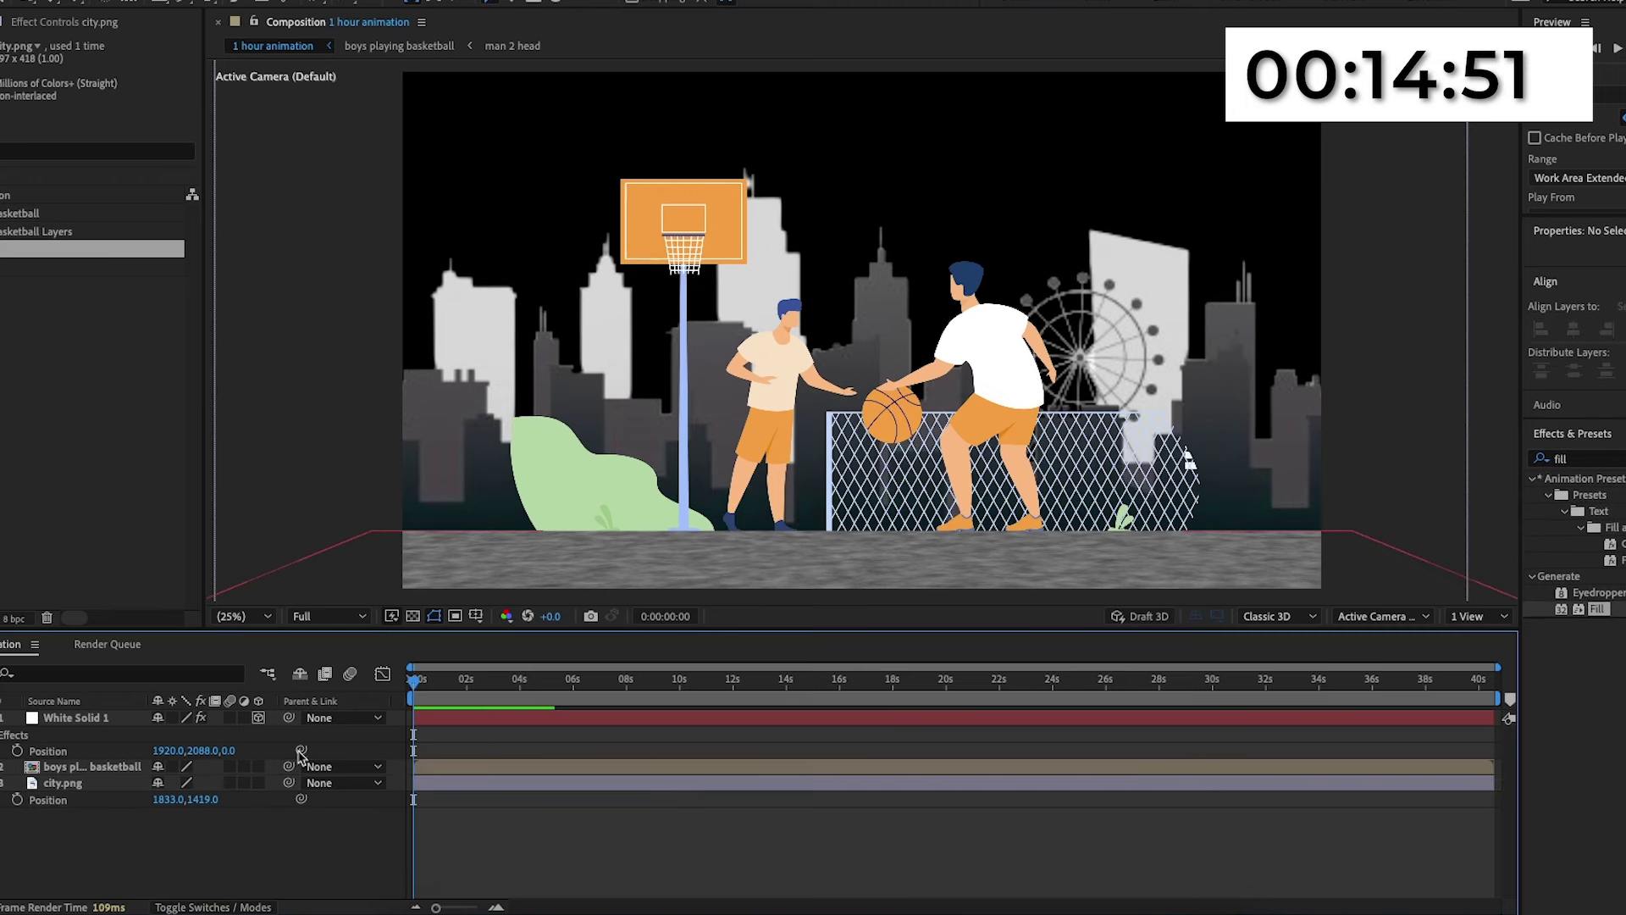
Create a second white 3840 x 2160 px solid and place it below the city.png layer.
right_click(111, 845)
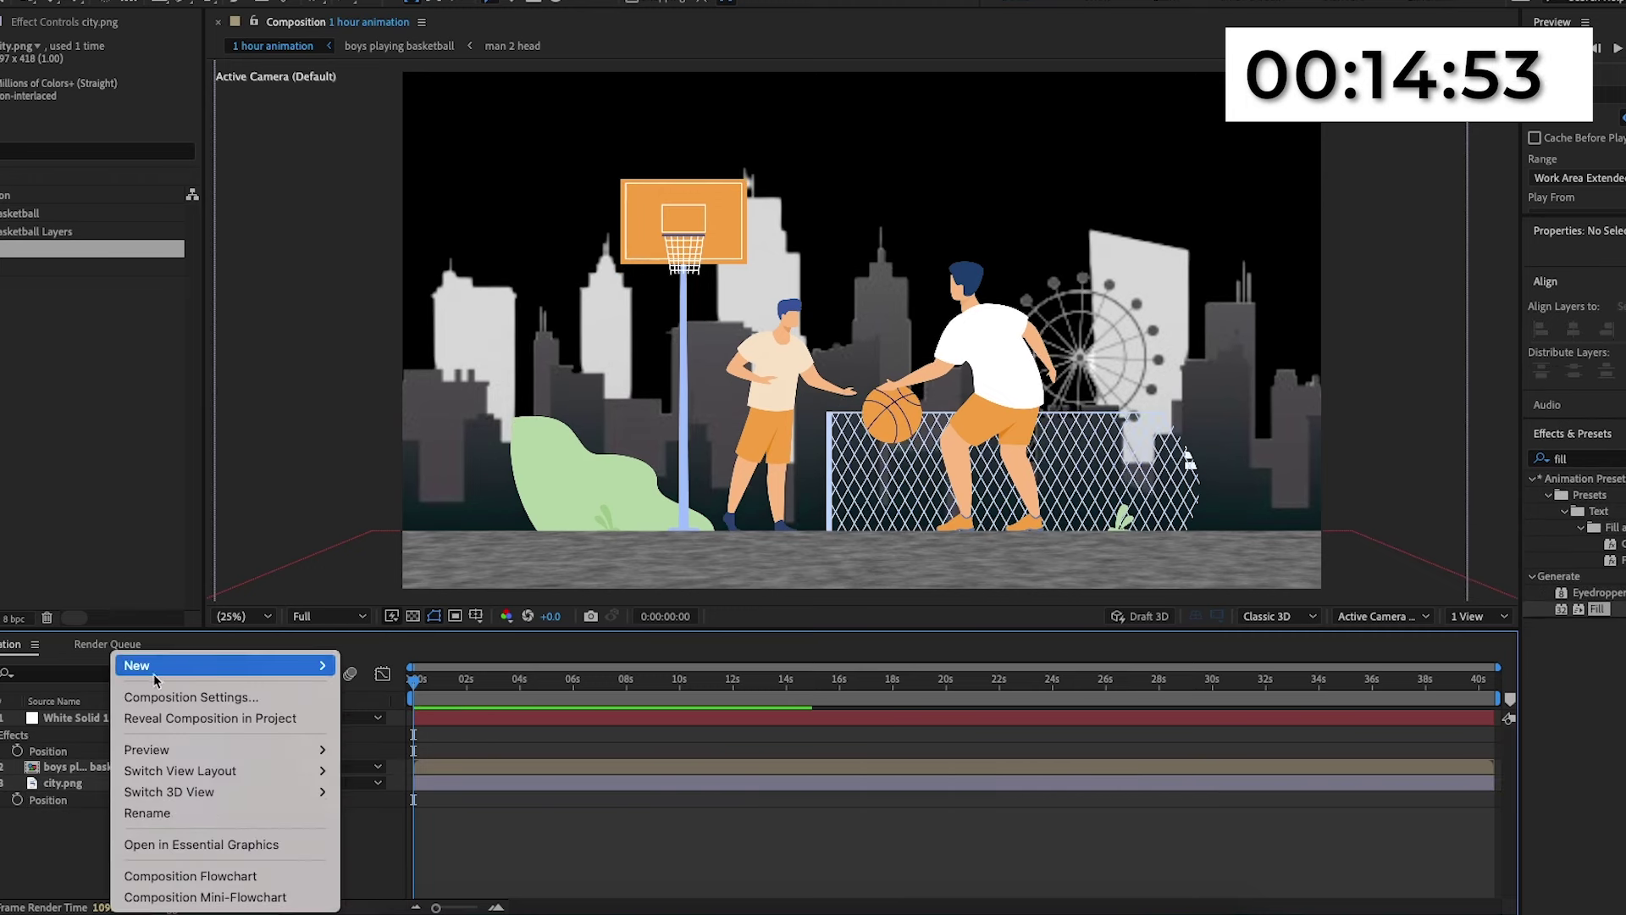
mouse_move(152, 665)
left_click(368, 717)
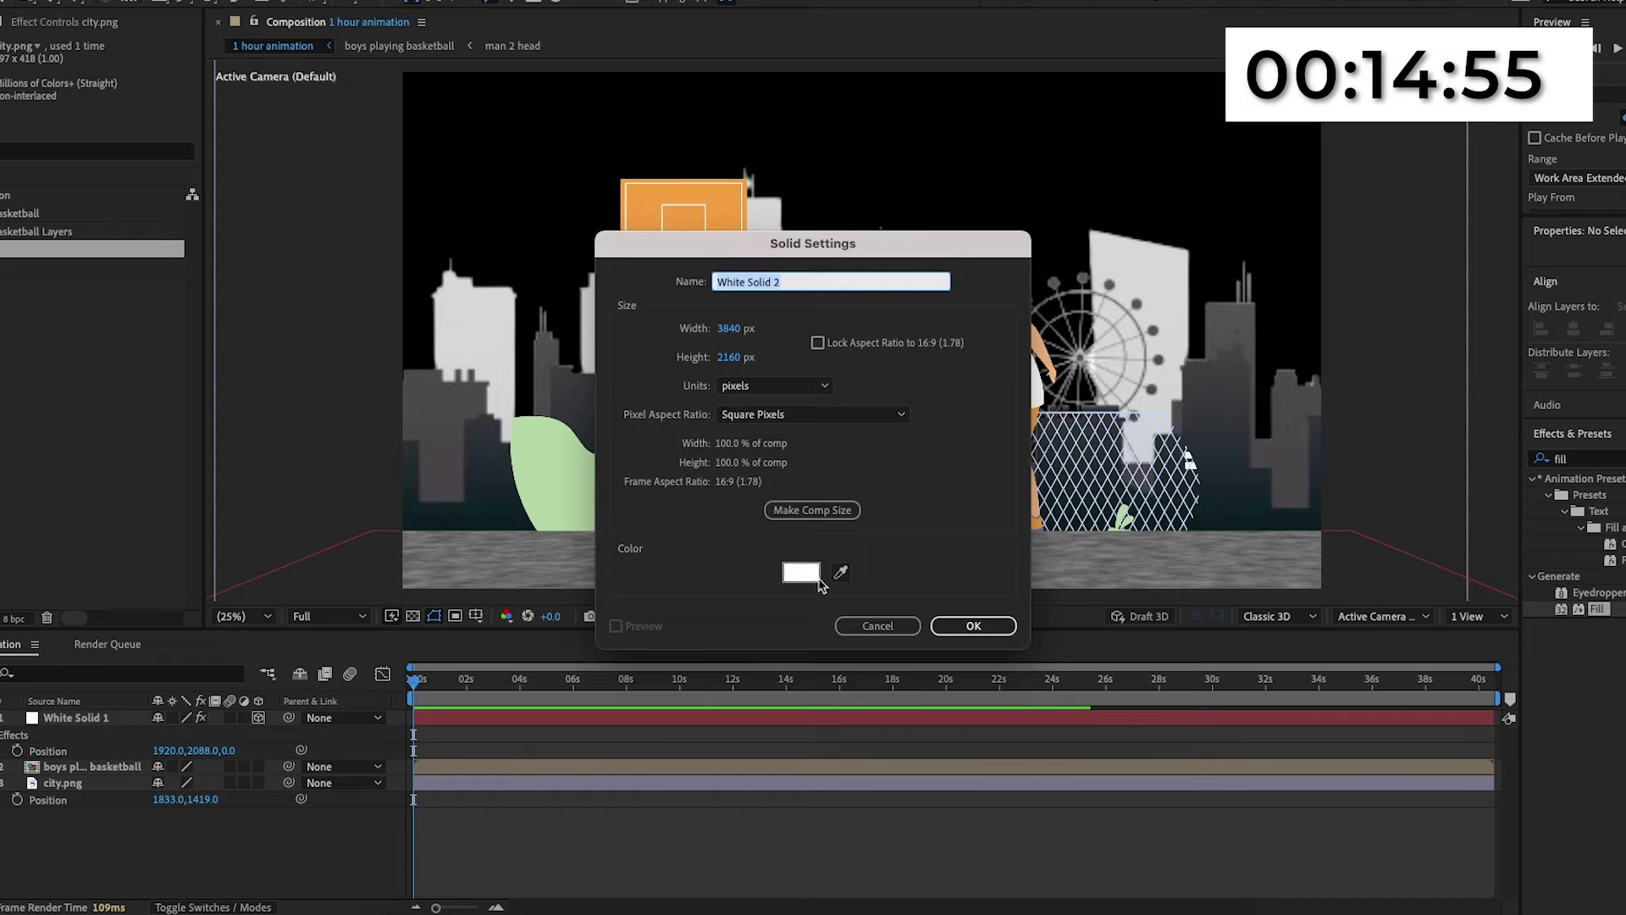
left_click(973, 625)
left_click_drag(100, 719, 100, 816)
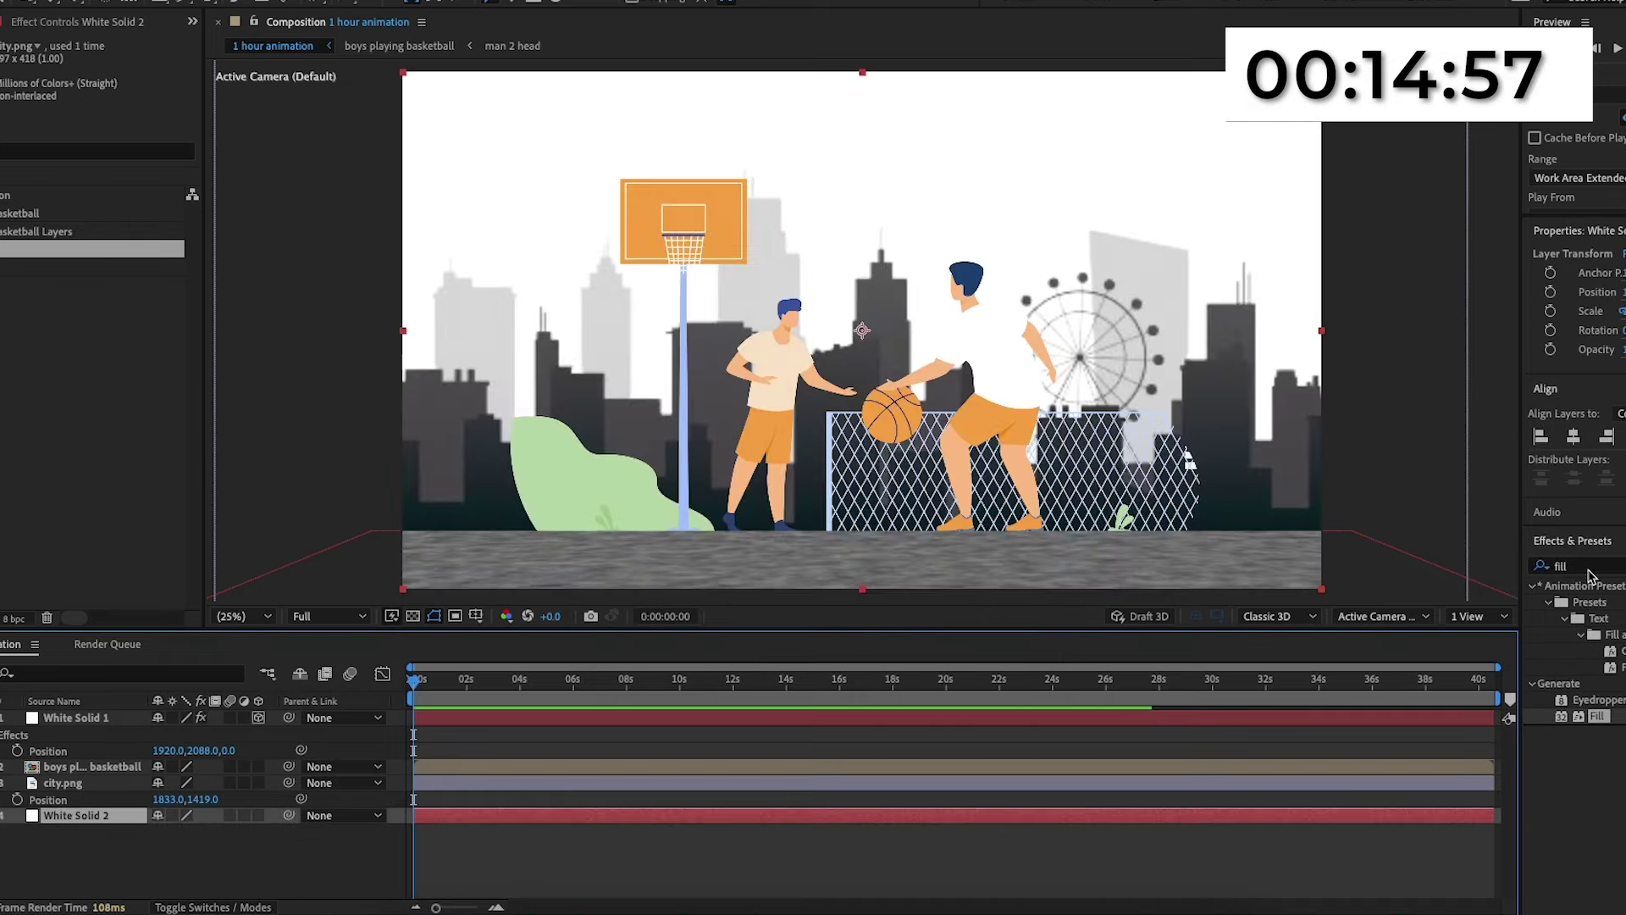
Find the Gradient Ramp effect and apply it to White Solid 2.
left_click(1547, 565)
type("grad")
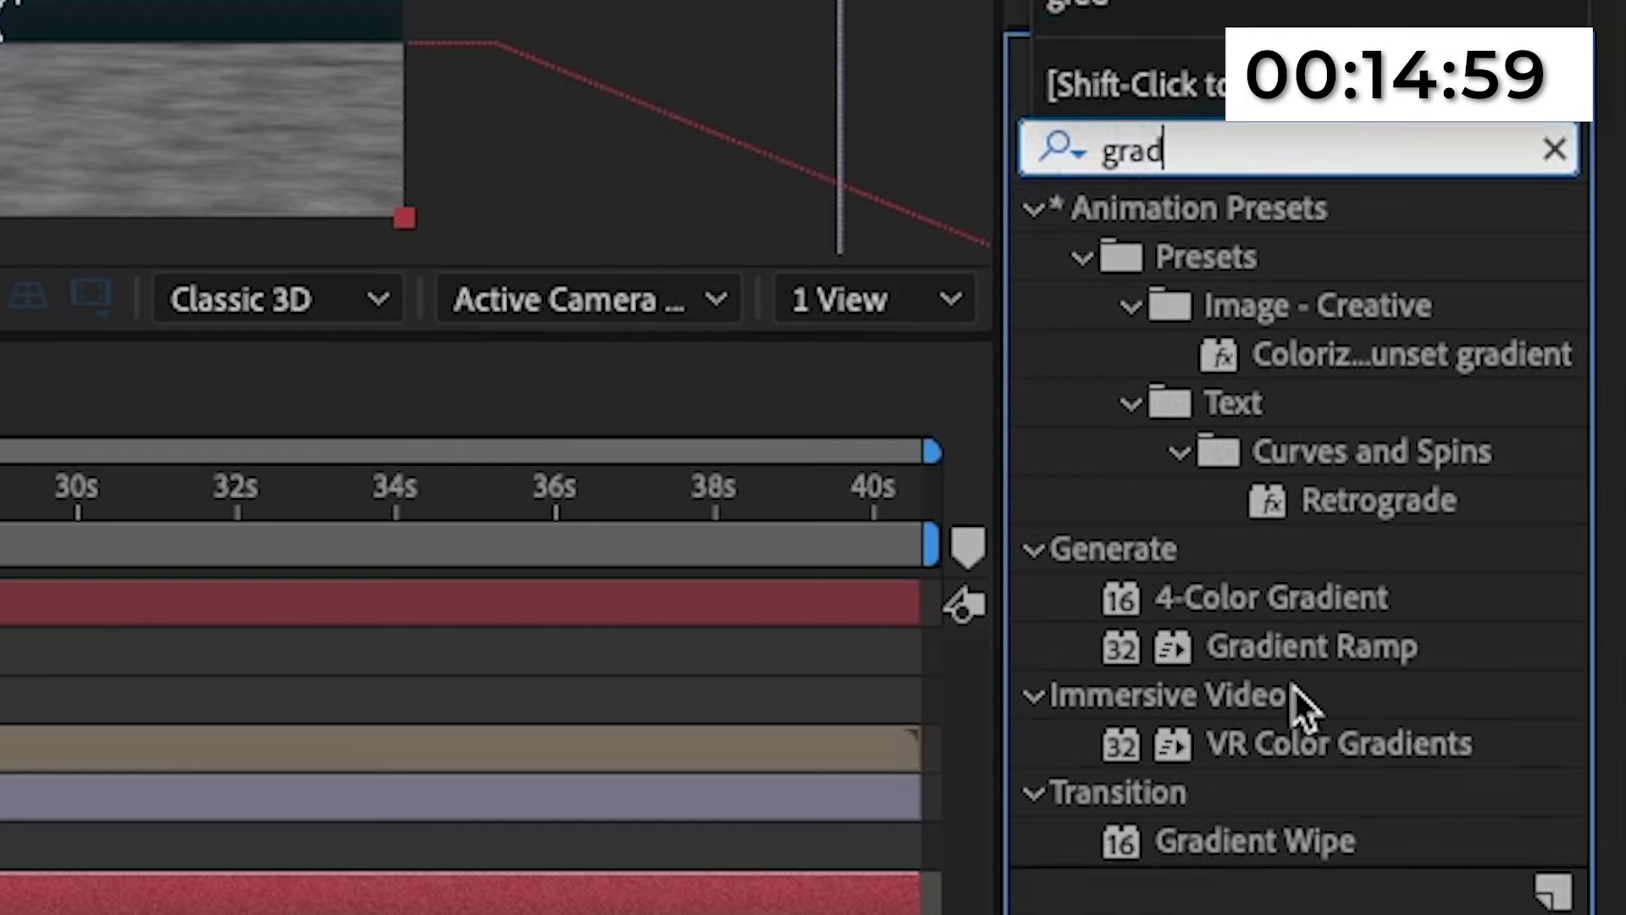
left_click(1623, 730)
left_click_drag(1309, 646, 86, 818)
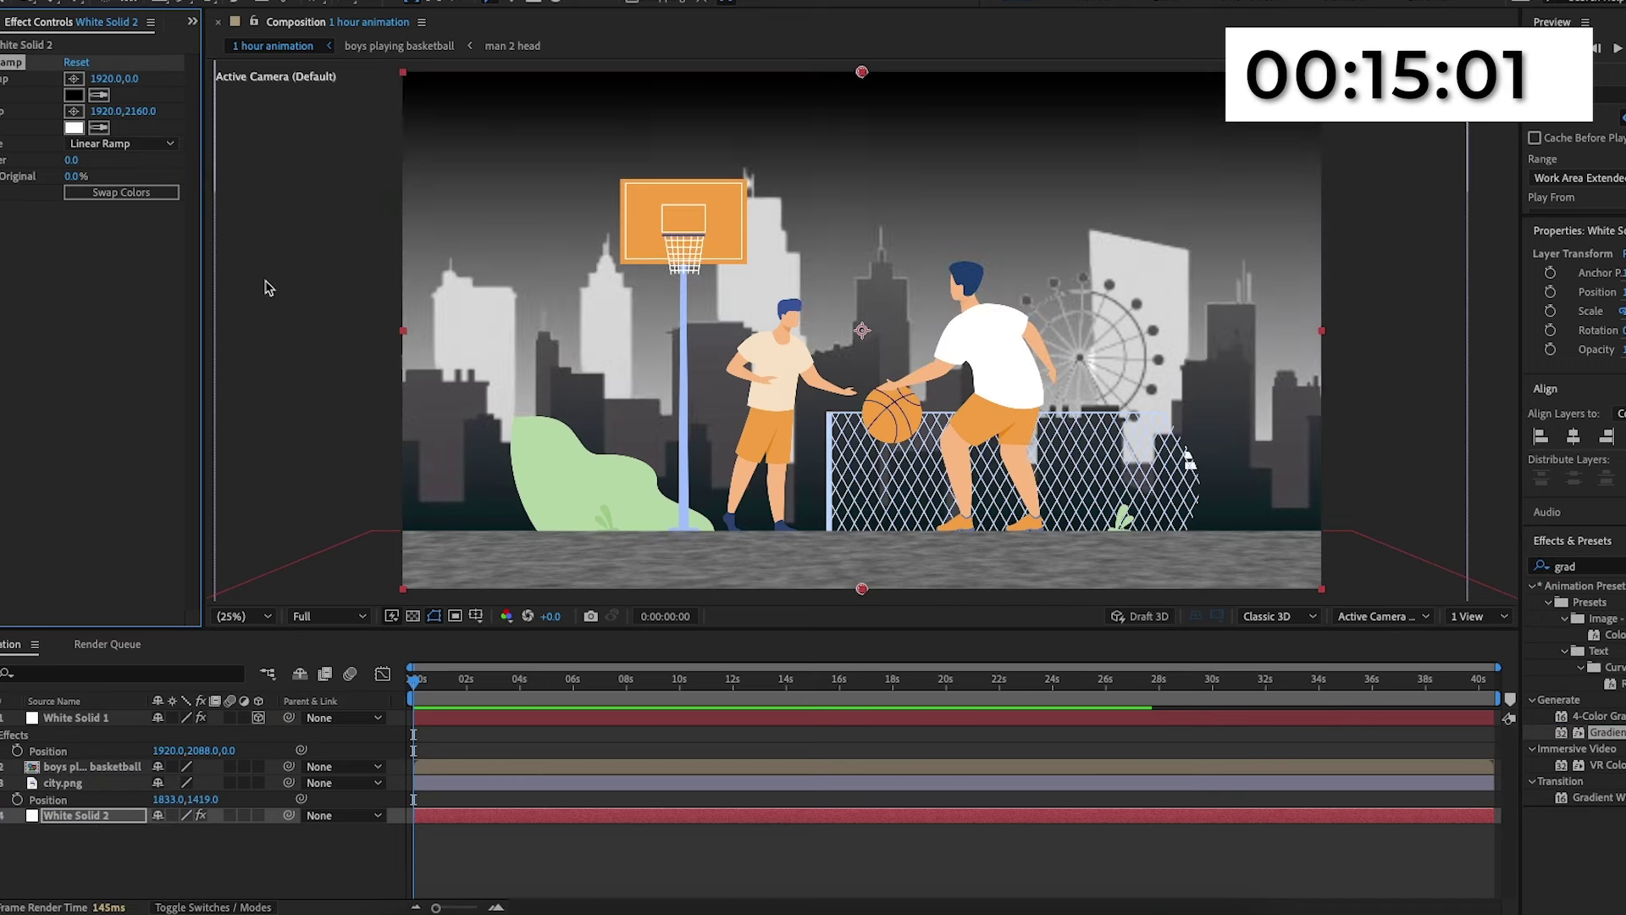
left_click(381, 325)
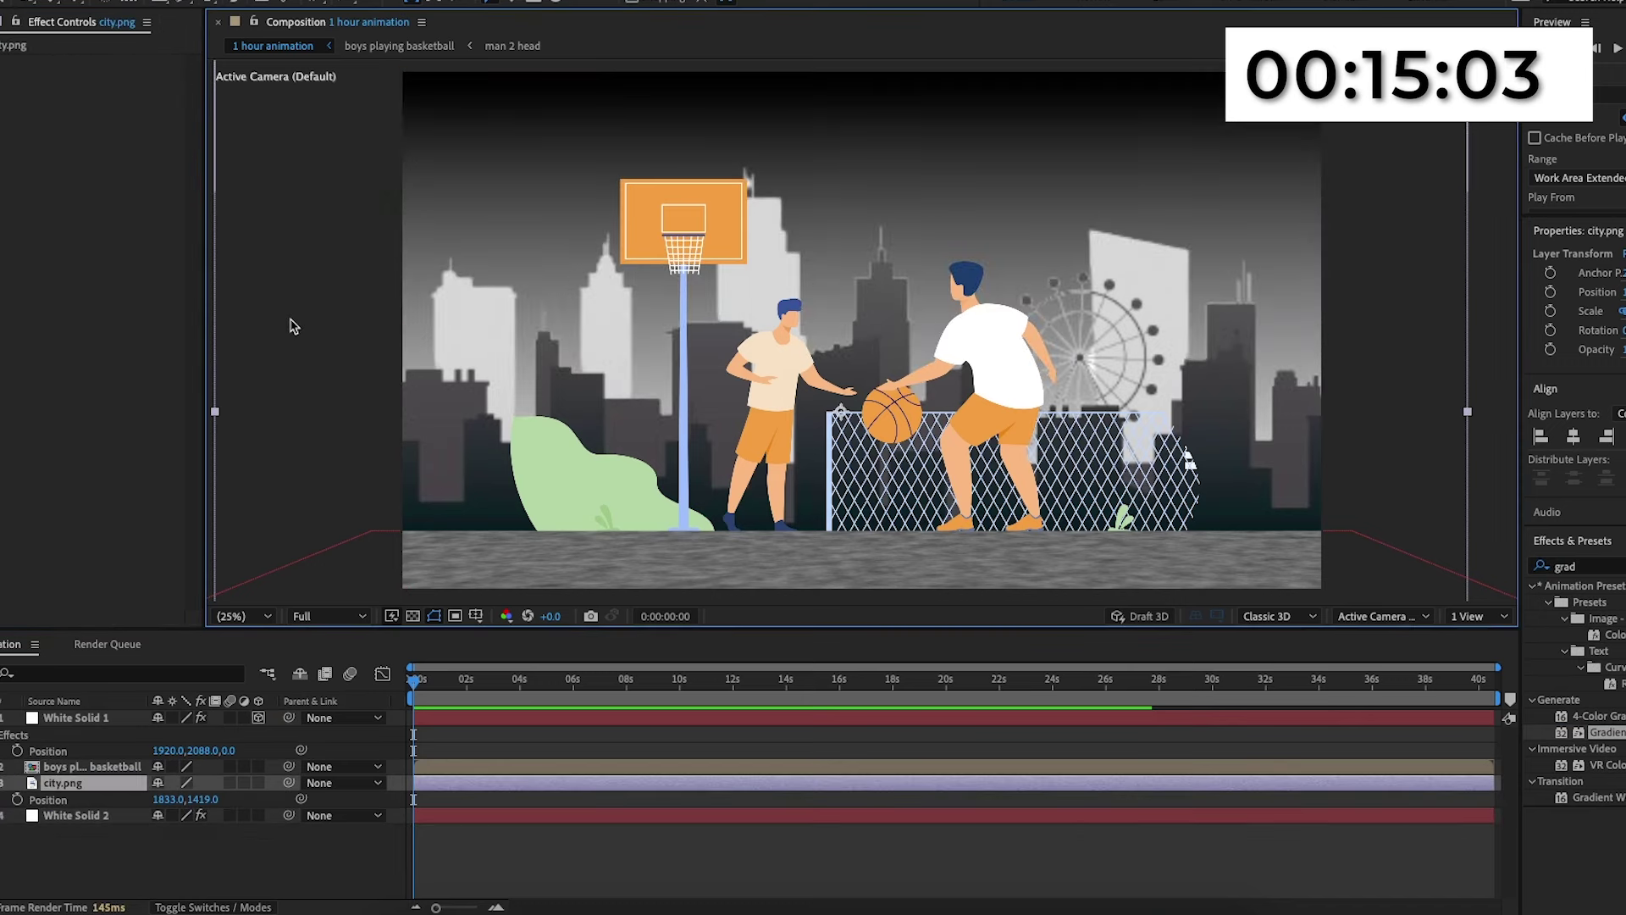
Swap the Gradient Ramp colors on White Solid 2 and set its start color to a dark navy blue.
left_click(64, 815)
left_click(121, 193)
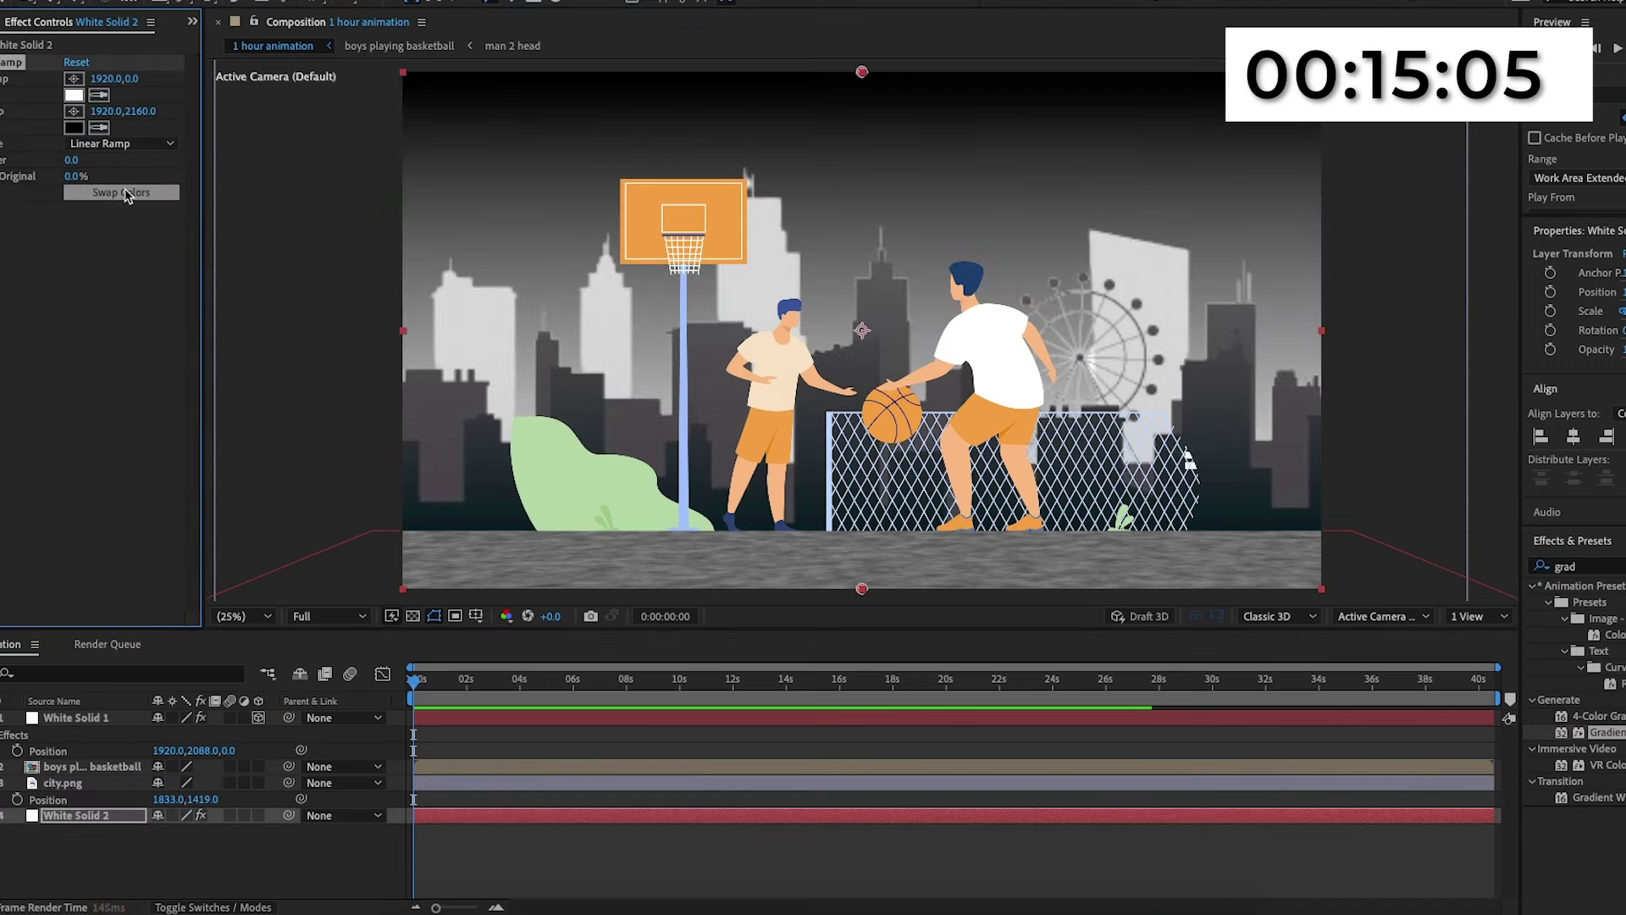
left_click(74, 95)
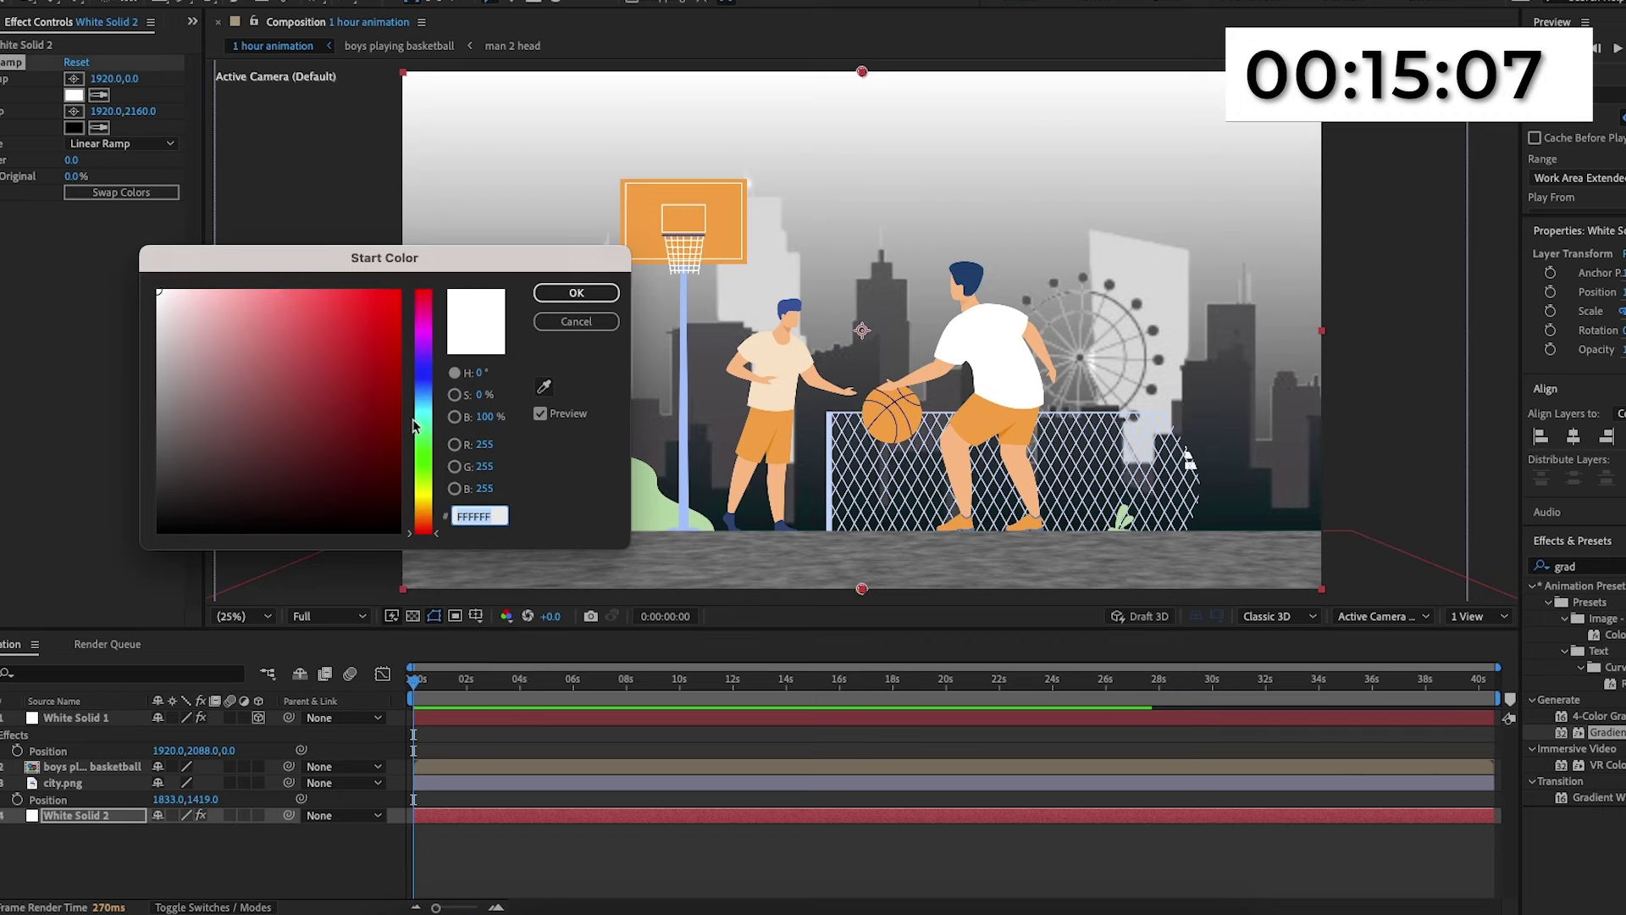
mouse_move(418, 414)
left_mouse_down()
mouse_move(422, 393)
mouse_move(402, 479)
left_mouse_up()
left_click(384, 434)
left_click(584, 293)
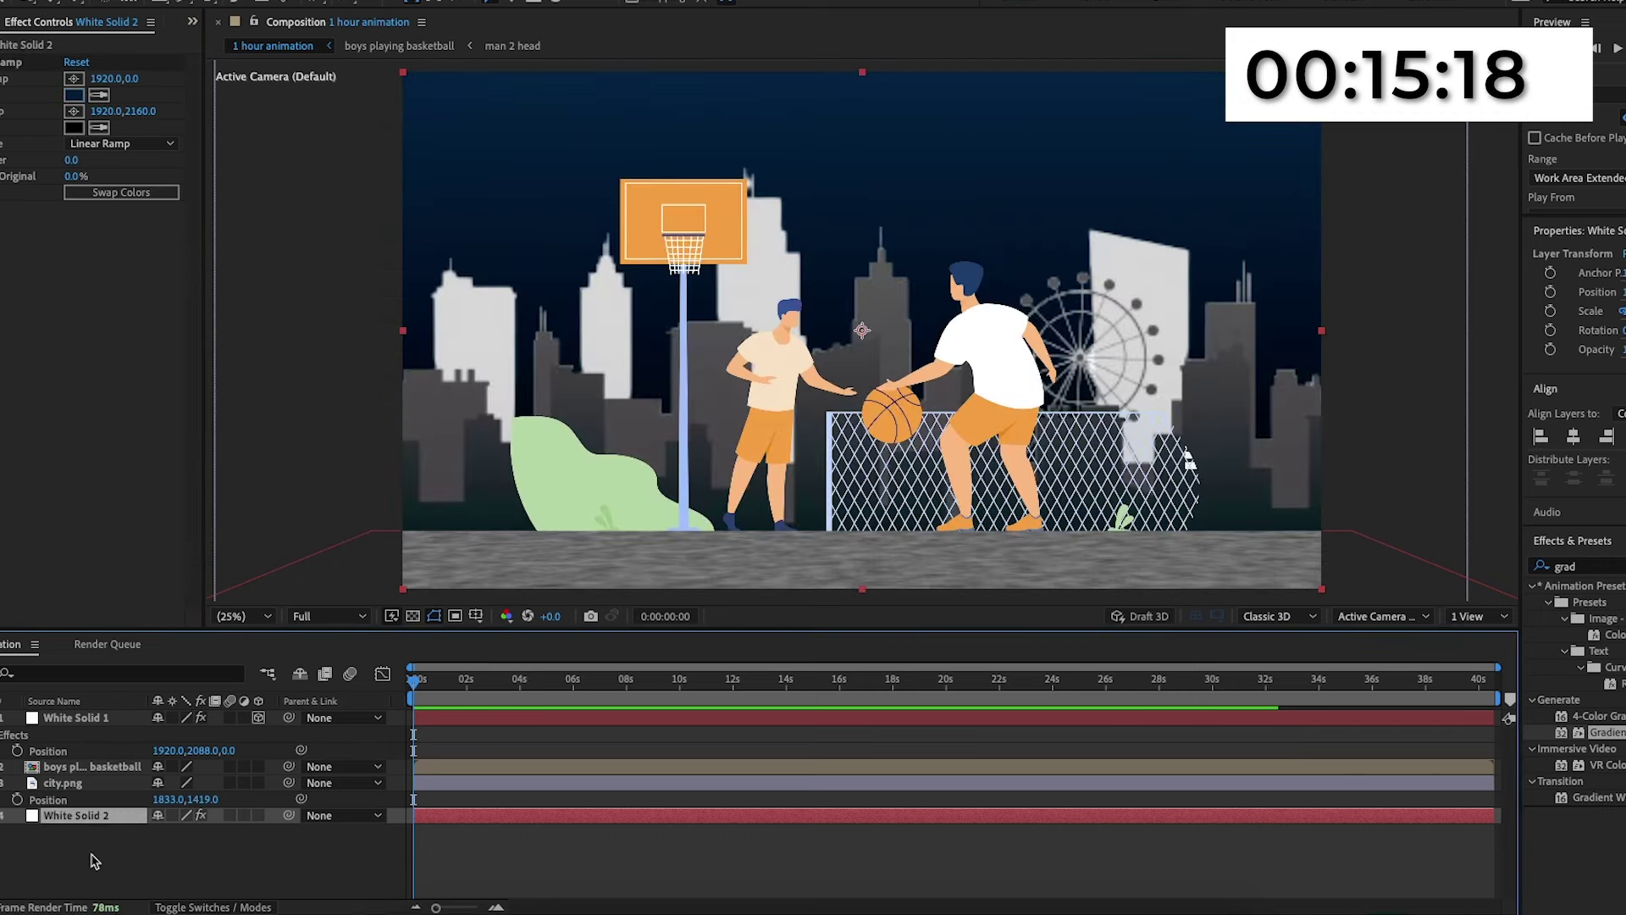
Create a new 3840 x 2160 px solid coloured bright blue (008CFF) as the top layer of the 1 hour animation composition.
right_click(164, 848)
mouse_move(195, 665)
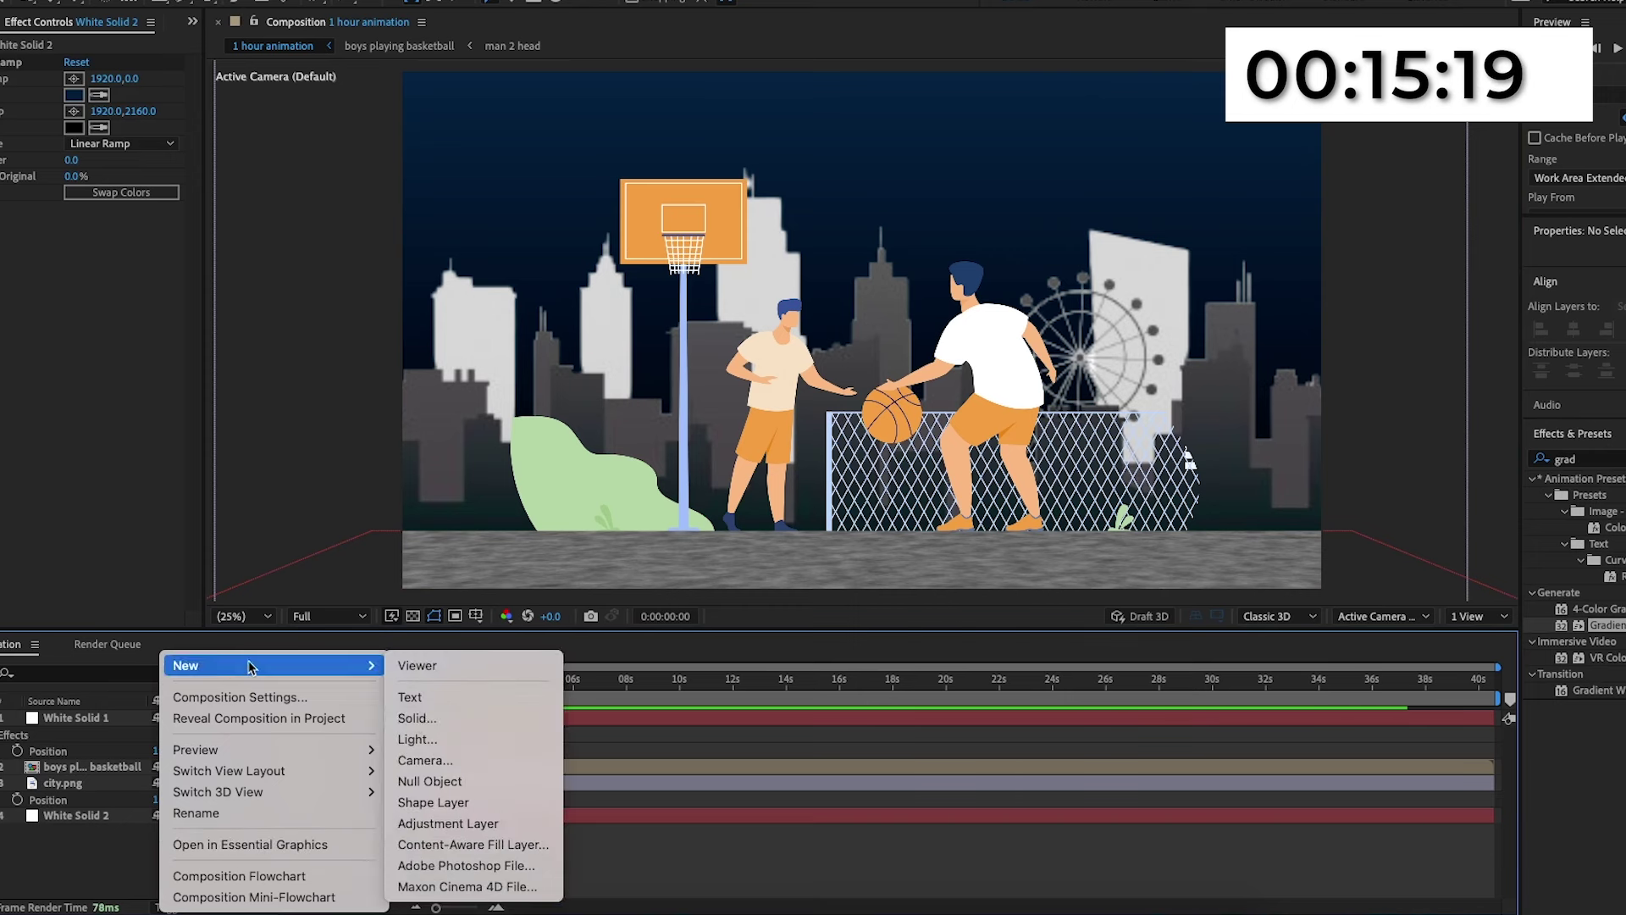
left_click(423, 719)
left_click(973, 625)
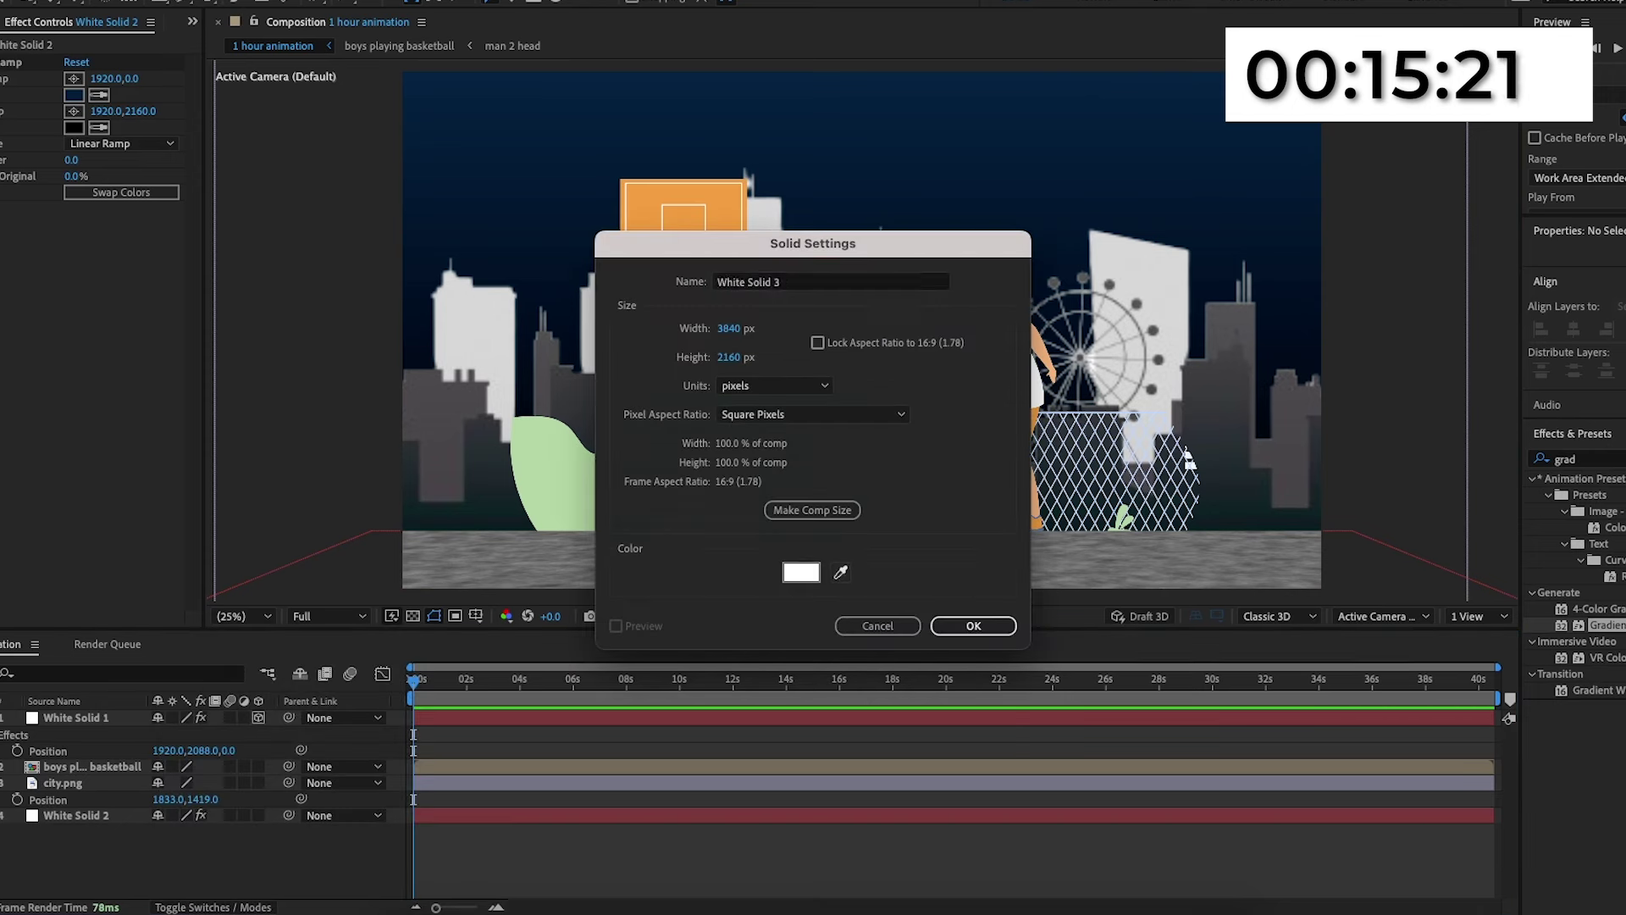
left_click(801, 572)
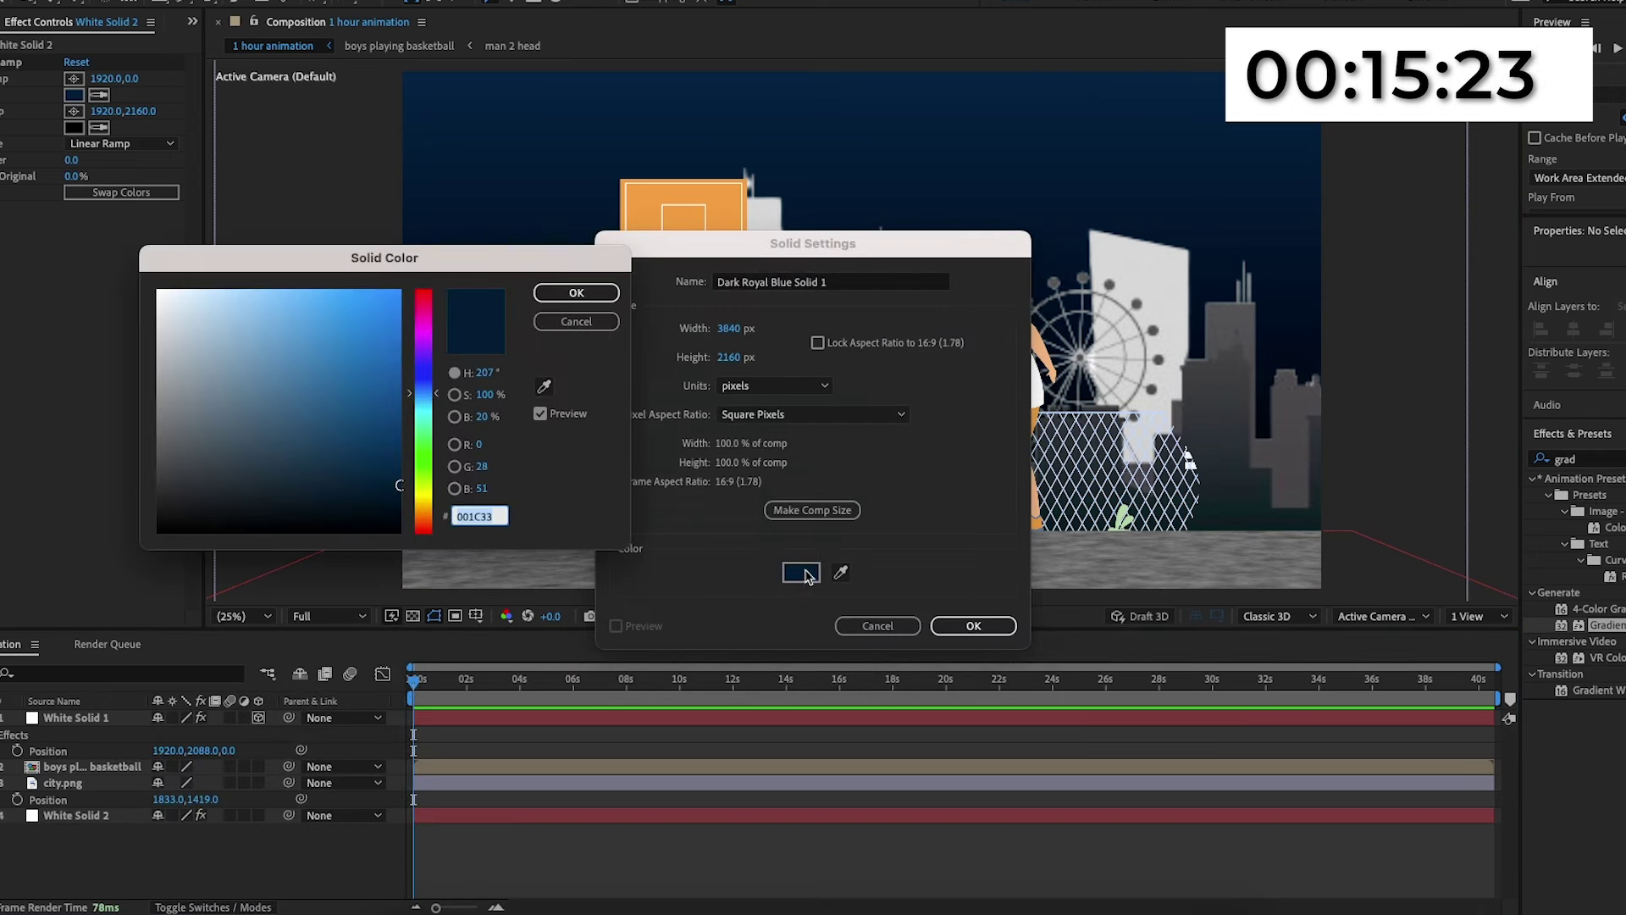
left_click(399, 292)
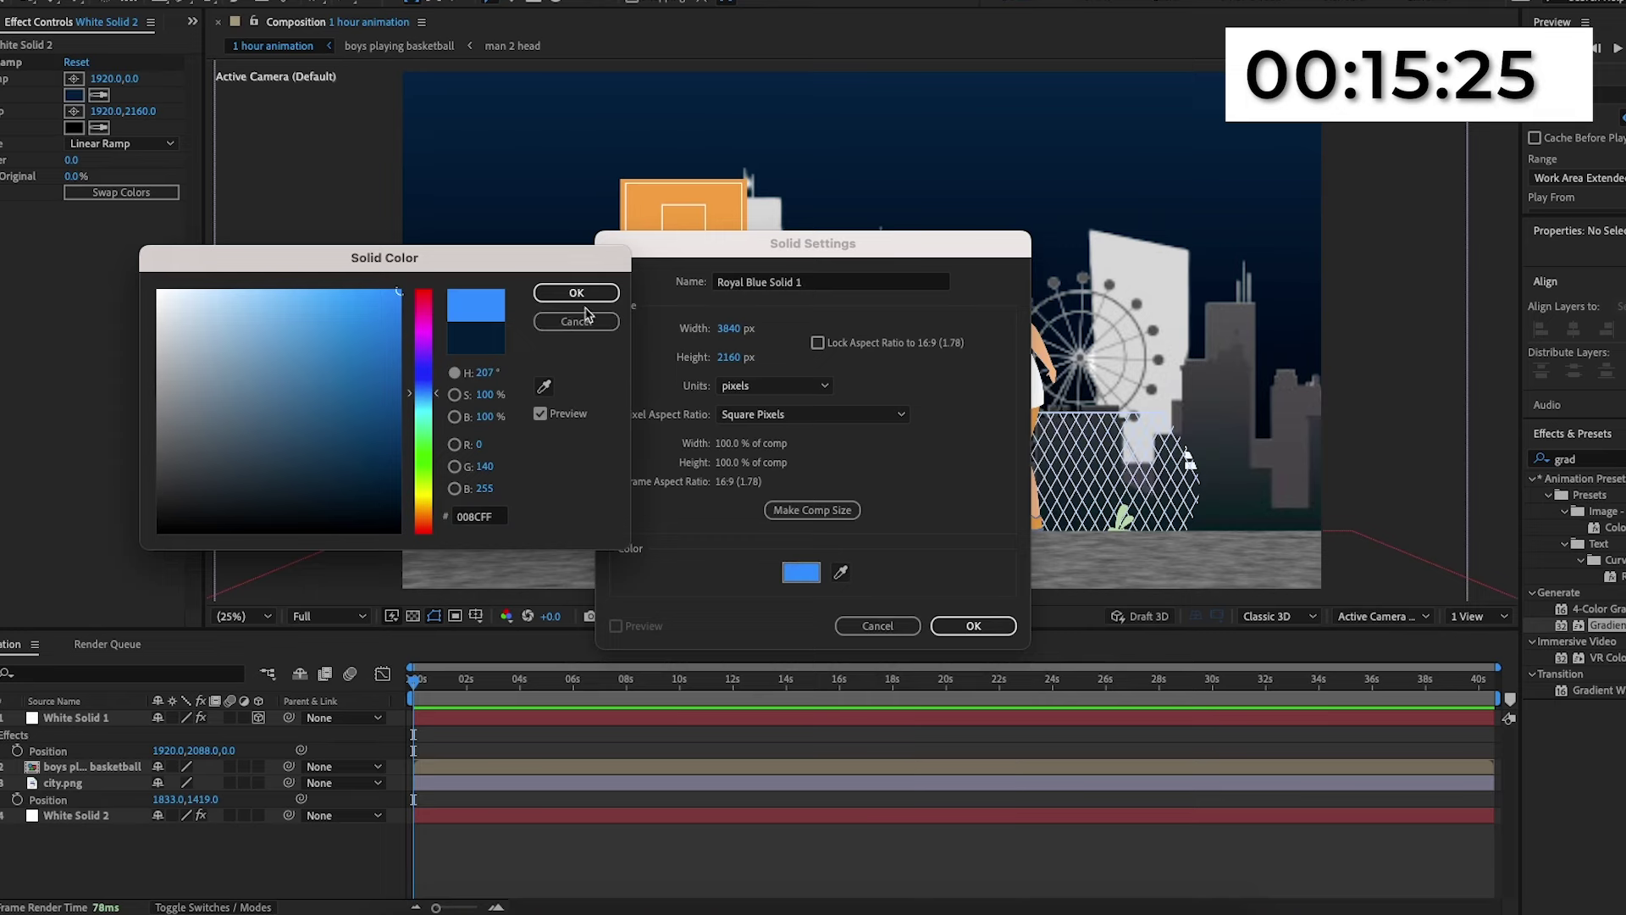
key("Return")
left_click(973, 625)
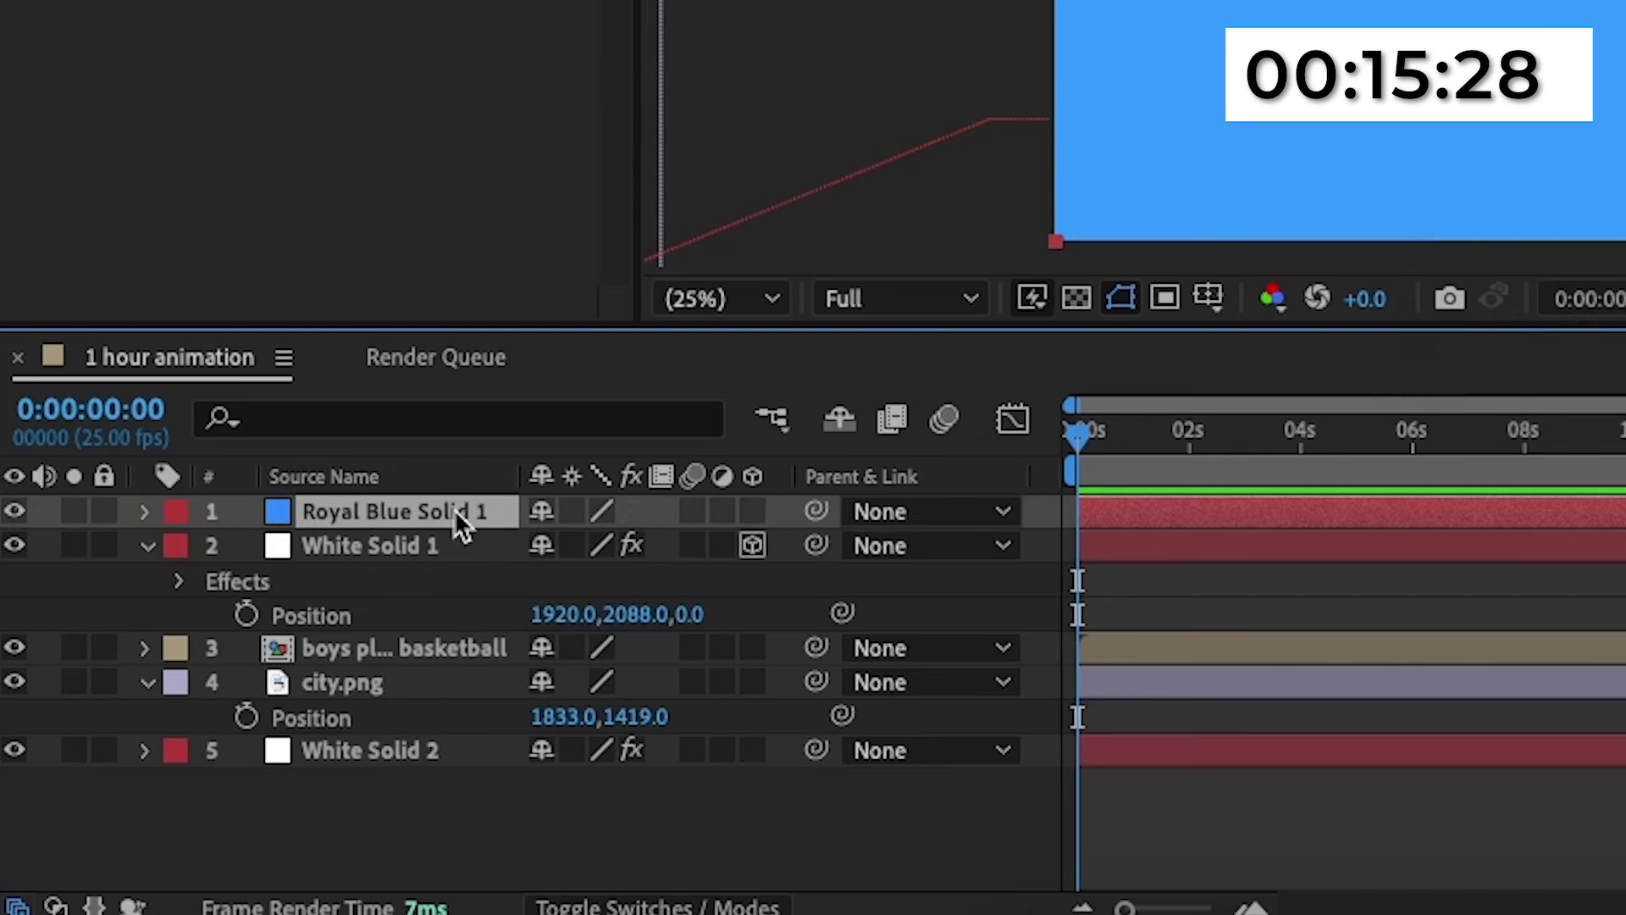
Lower the Royal Blue Solid 1 layer's opacity to tint the scene, trying 15% and settling on 5%.
key("t")
left_click(161, 732)
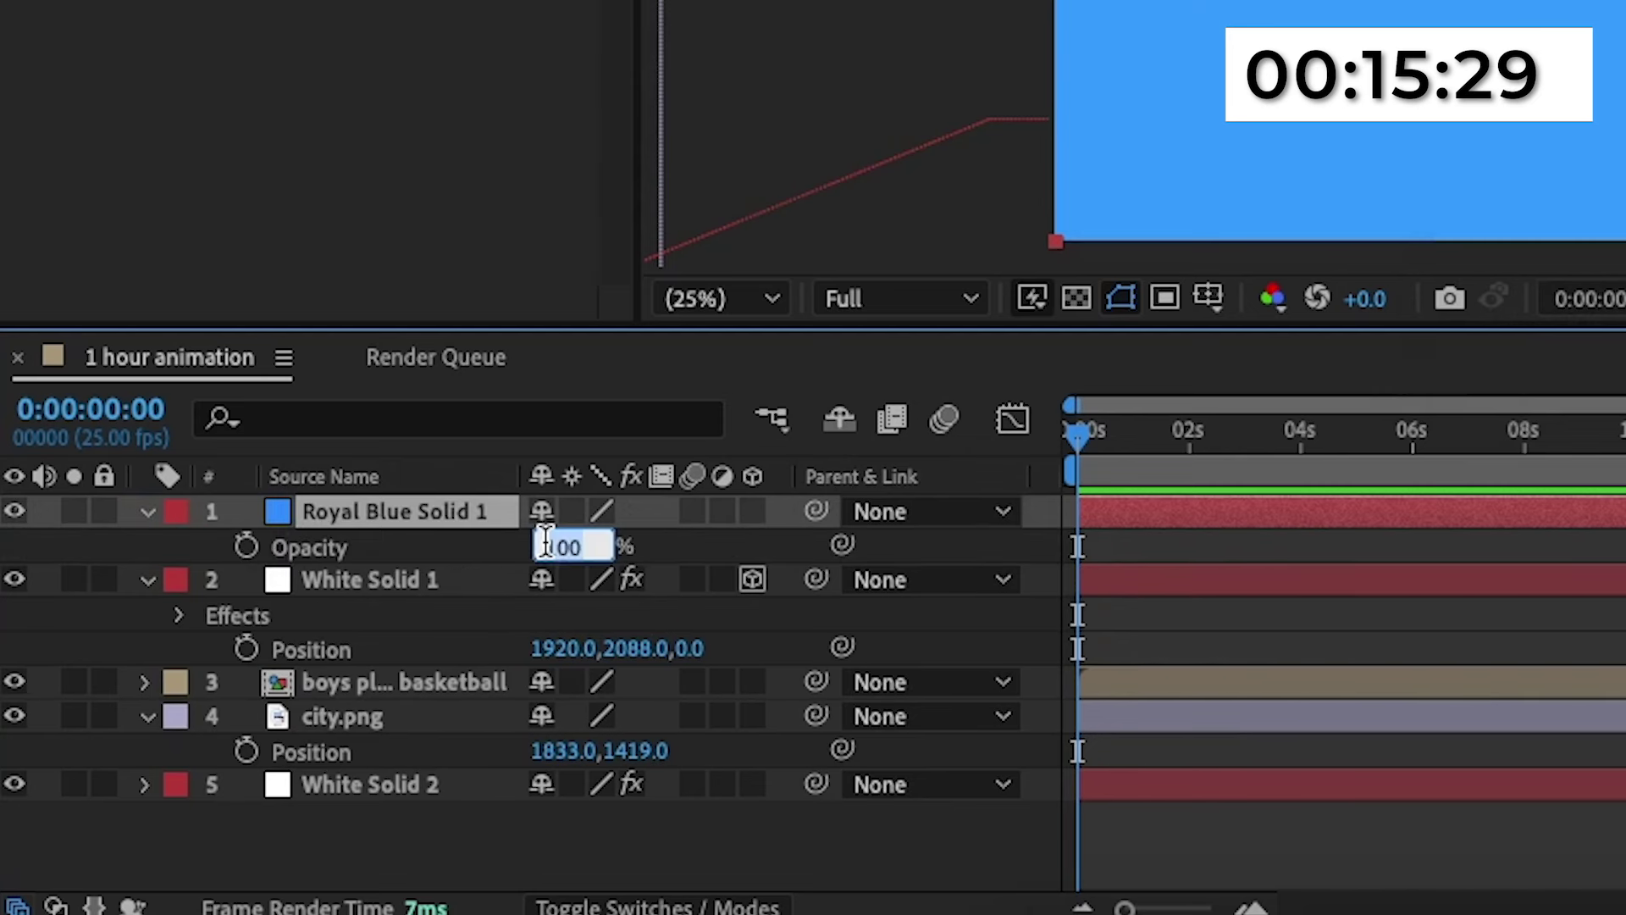
type("15")
key("Return")
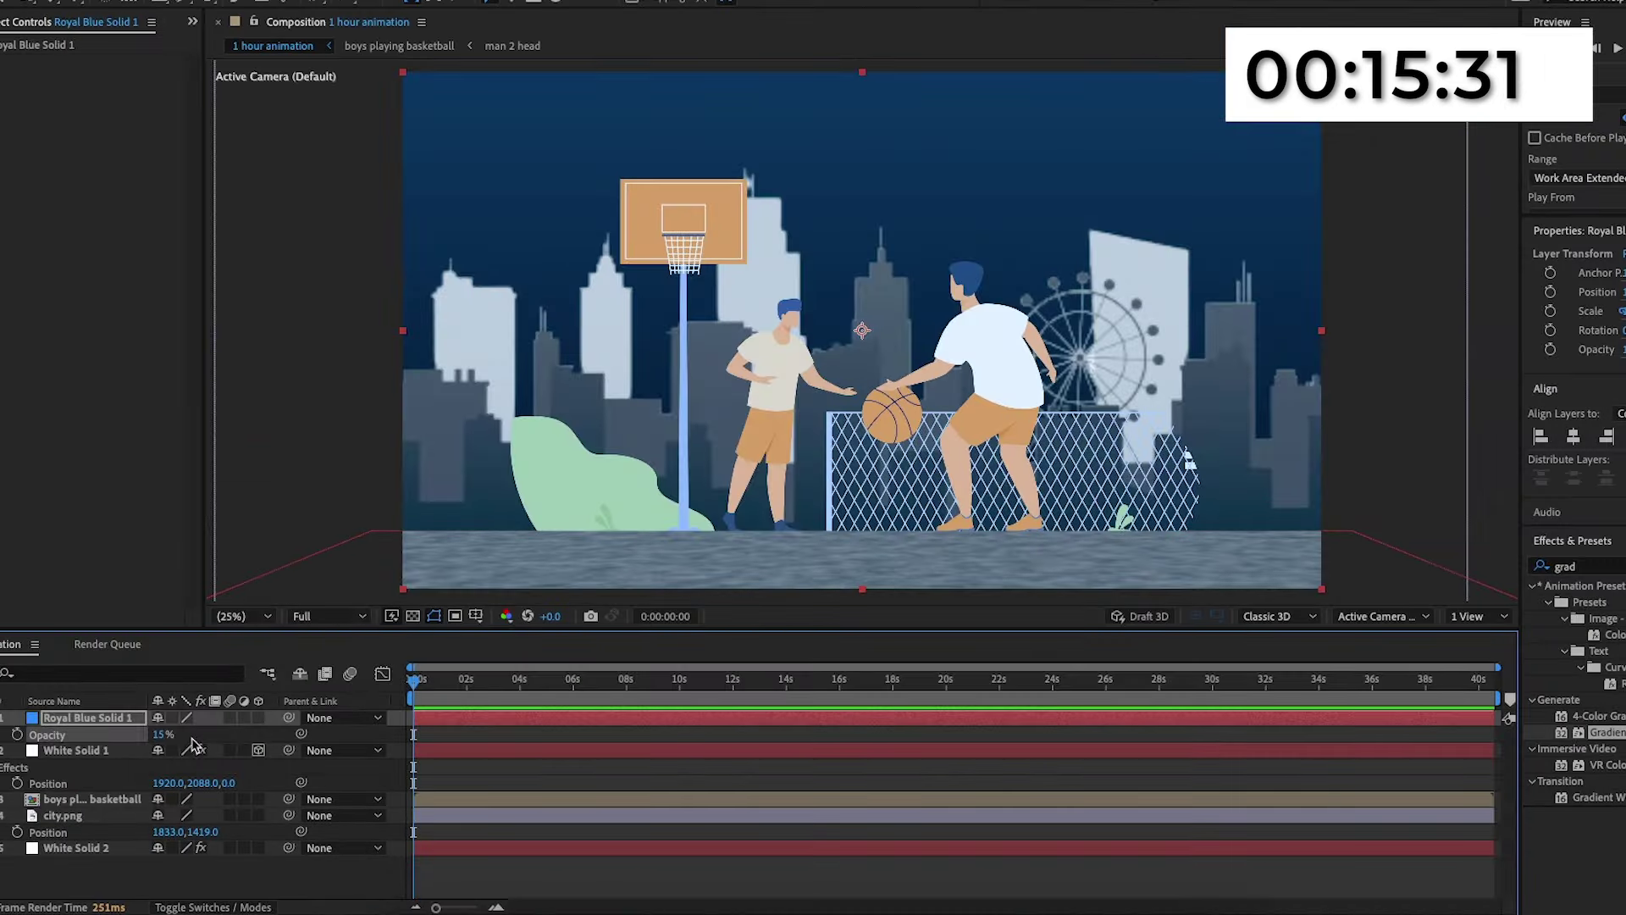
key("Return")
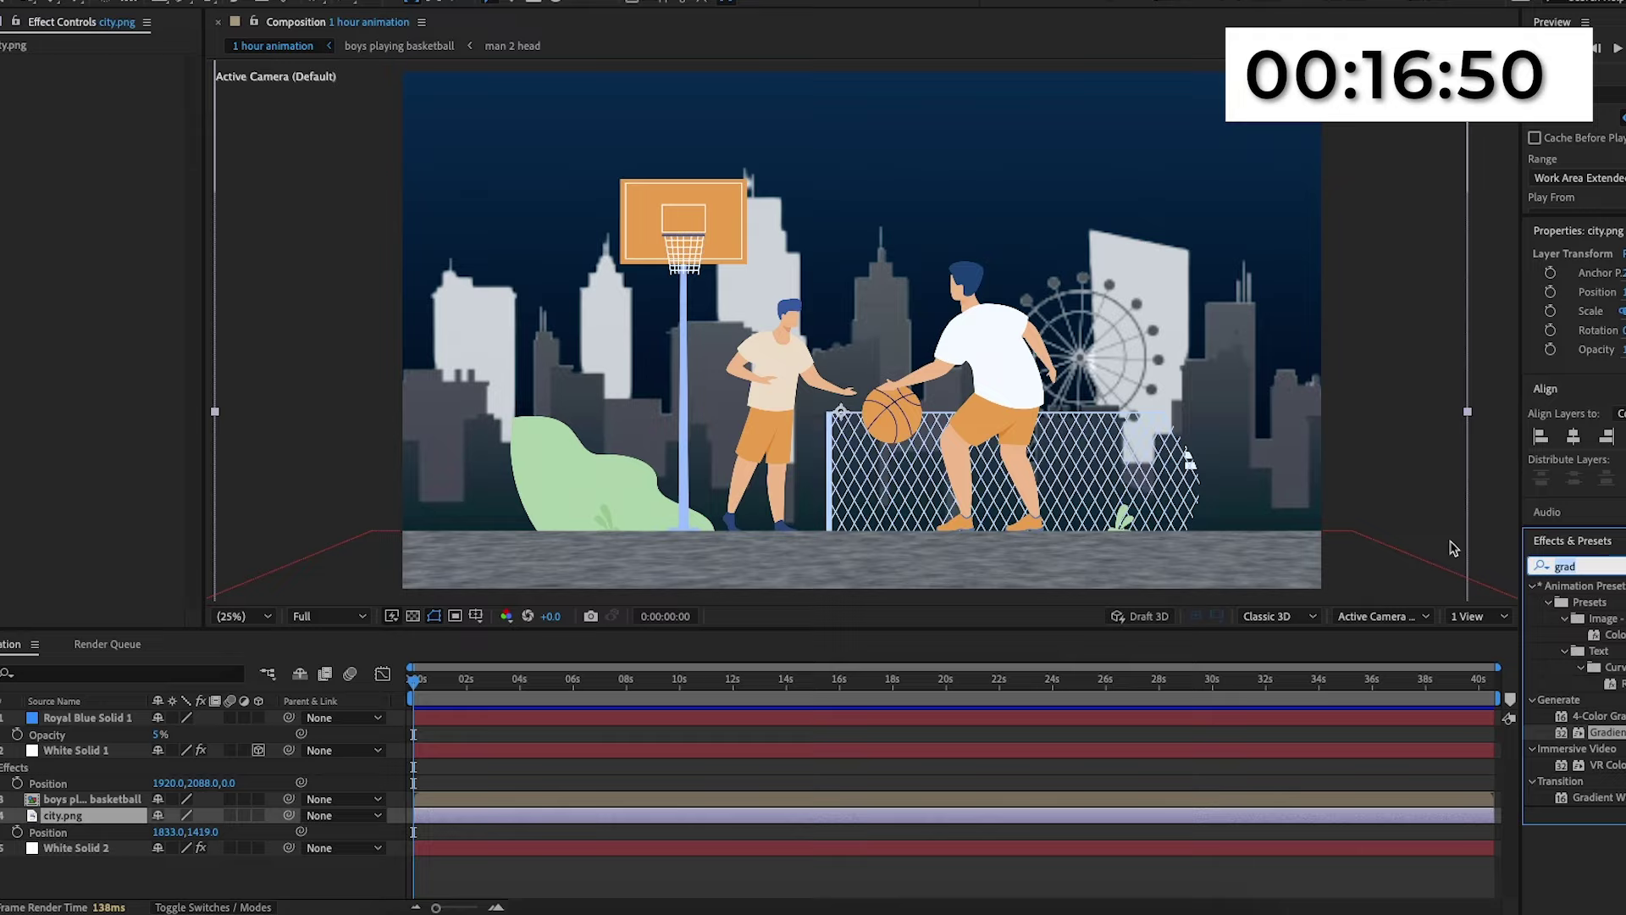
Find the Fast Box Blur effect and apply it to the city.png layer.
type("f")
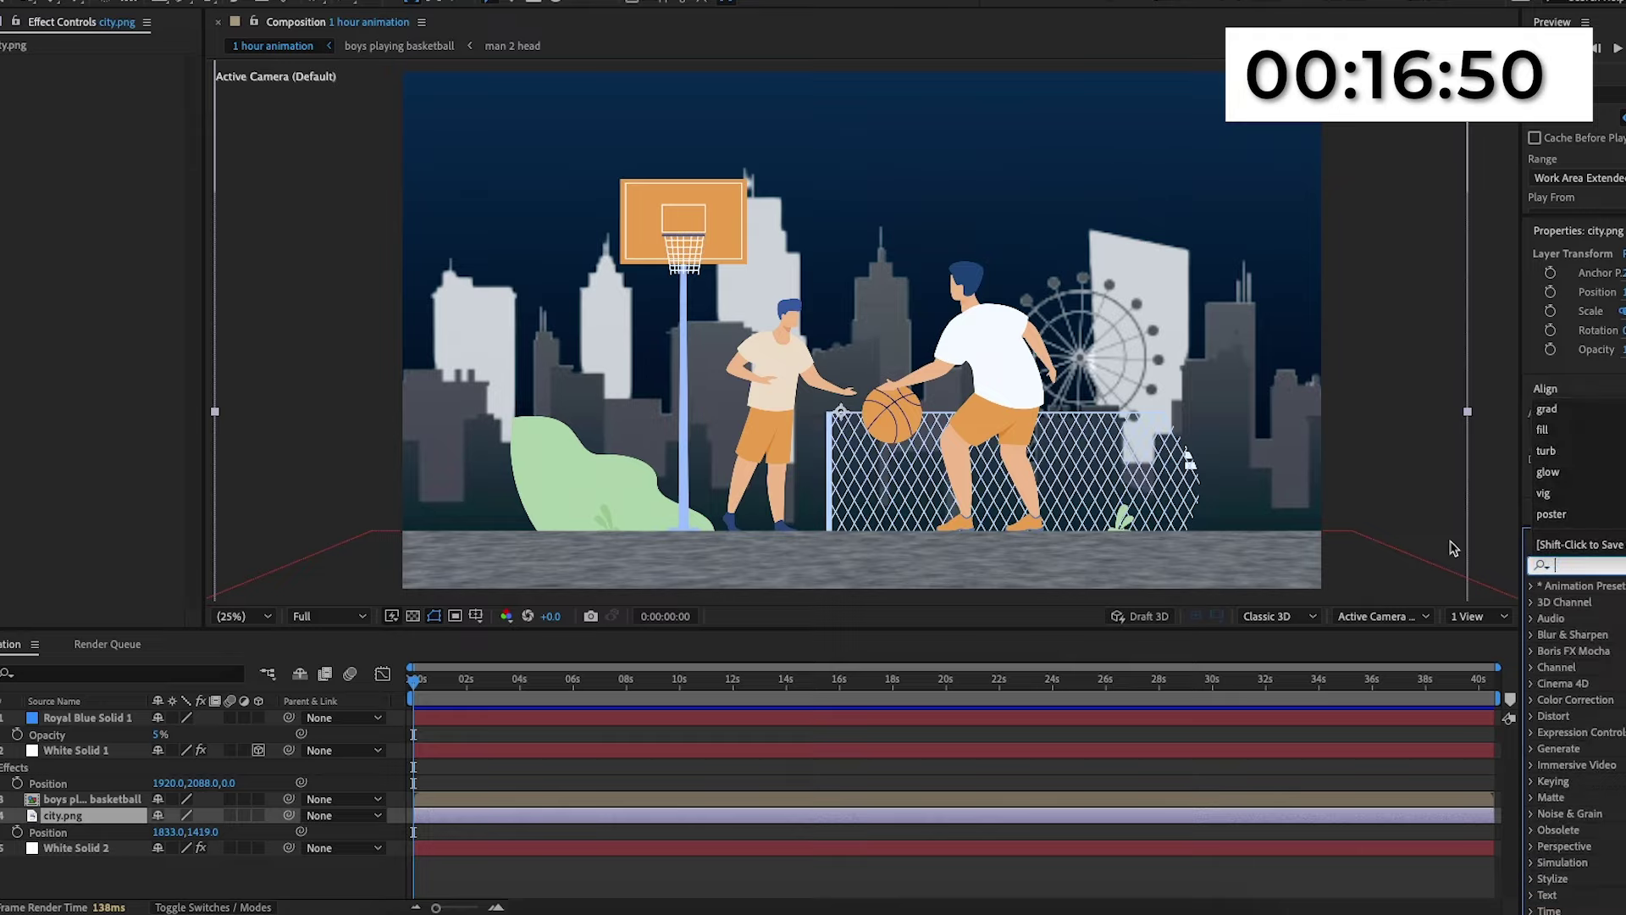
type("as")
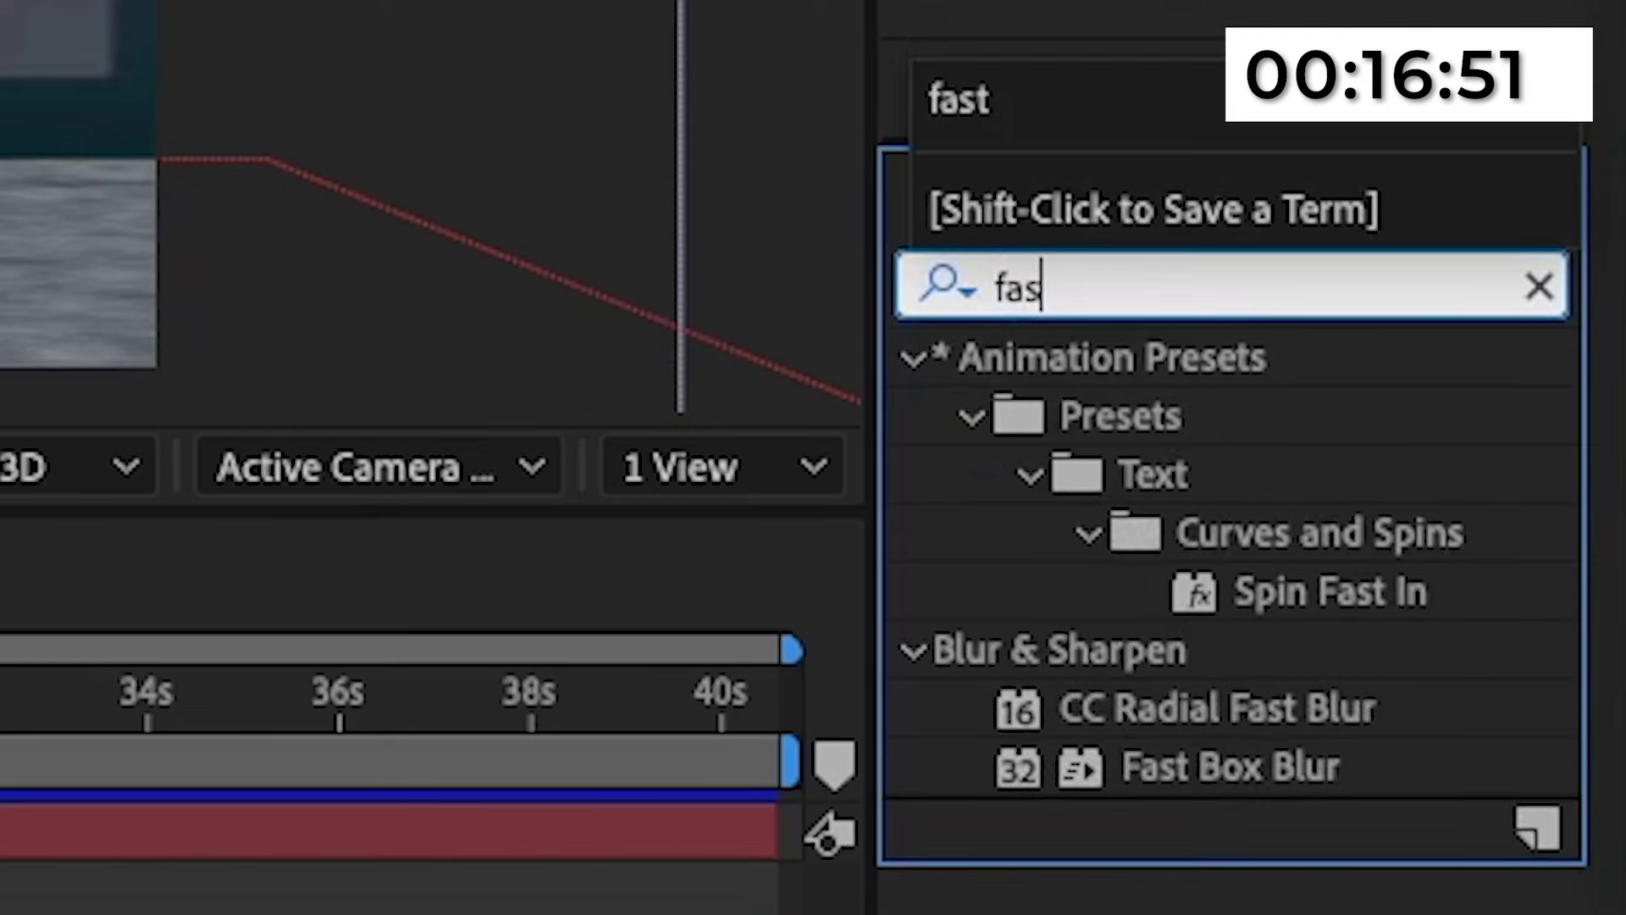
left_click(1228, 772)
left_click_drag(1228, 767, 118, 818)
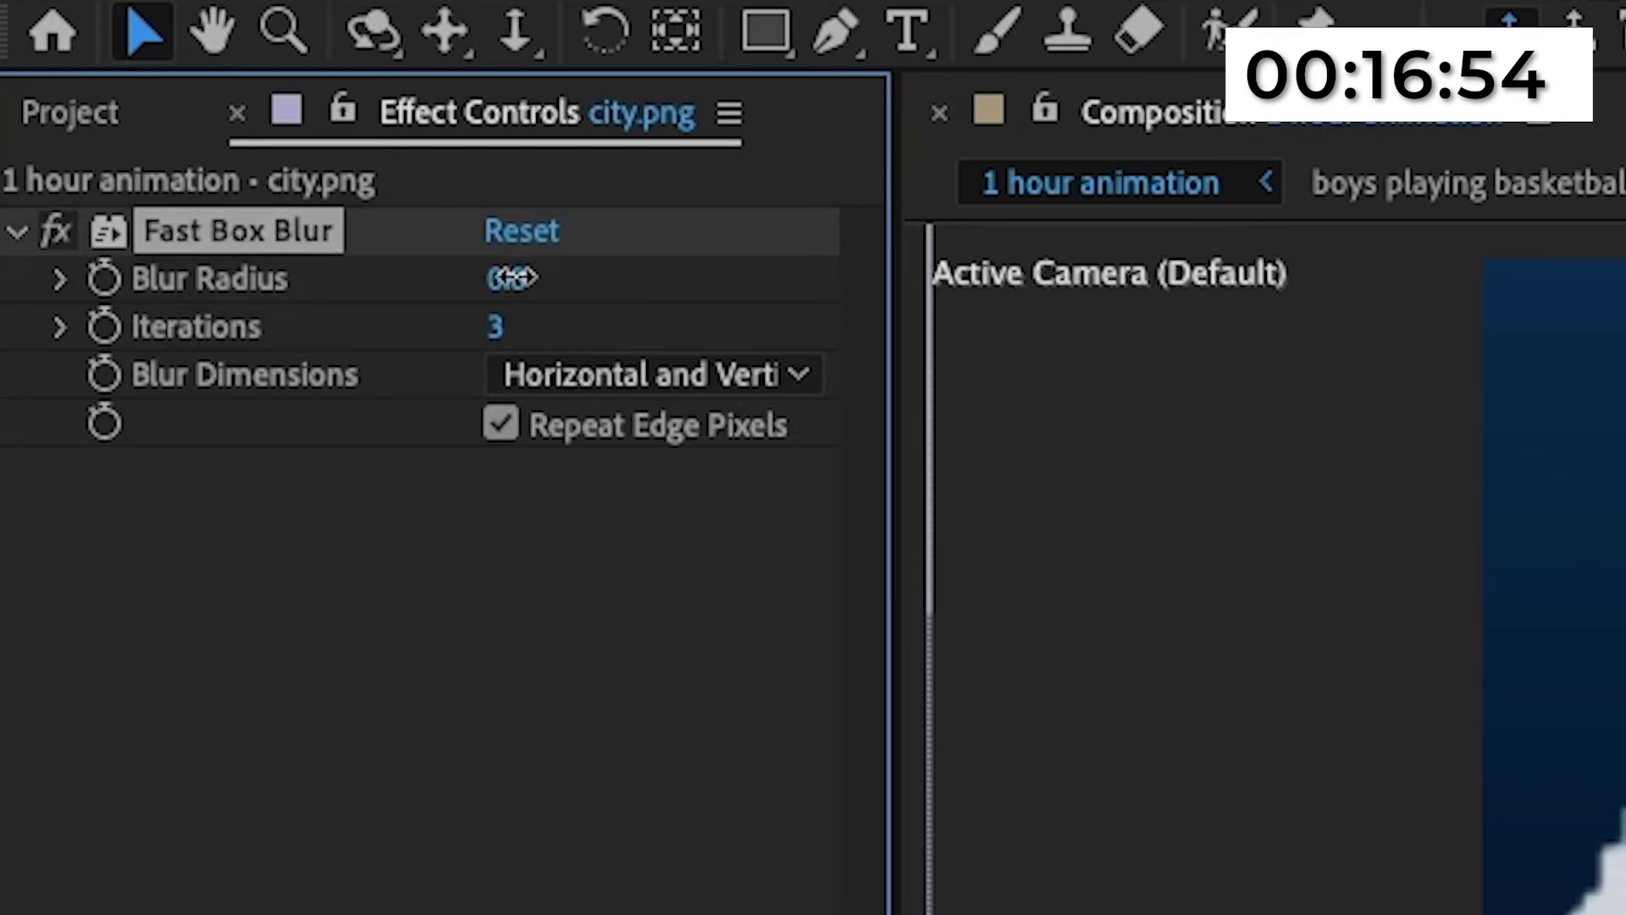
Adjust the Fast Box Blur radius on city.png, trying 10 and 2 before settling on 1.
left_click(73, 79)
type("10")
key("Return")
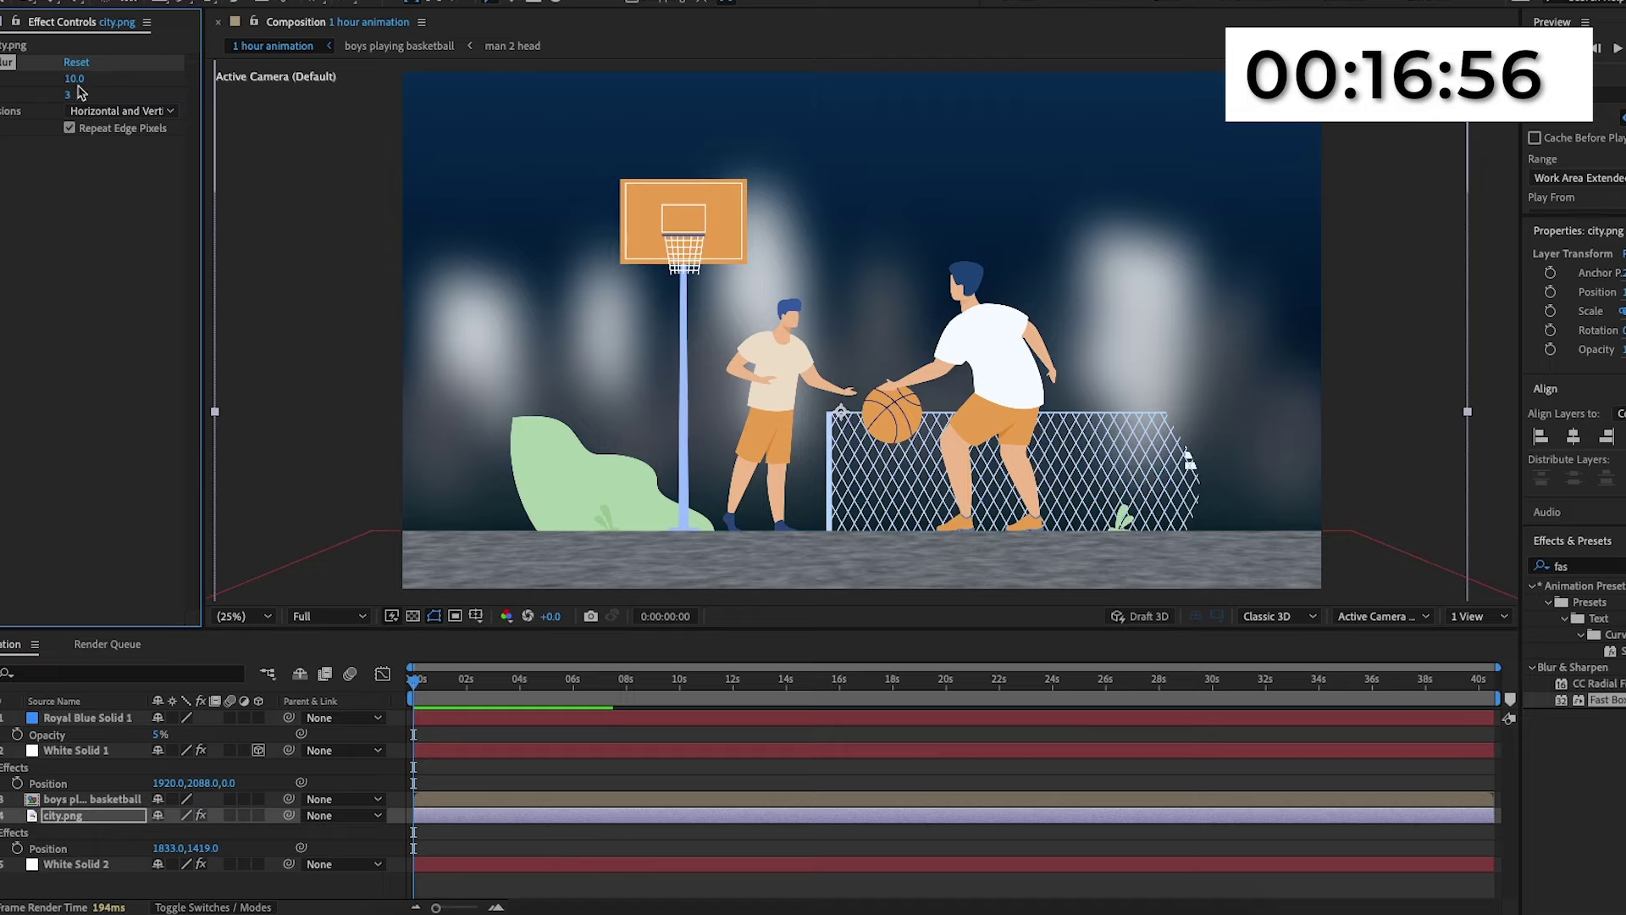
left_click(75, 78)
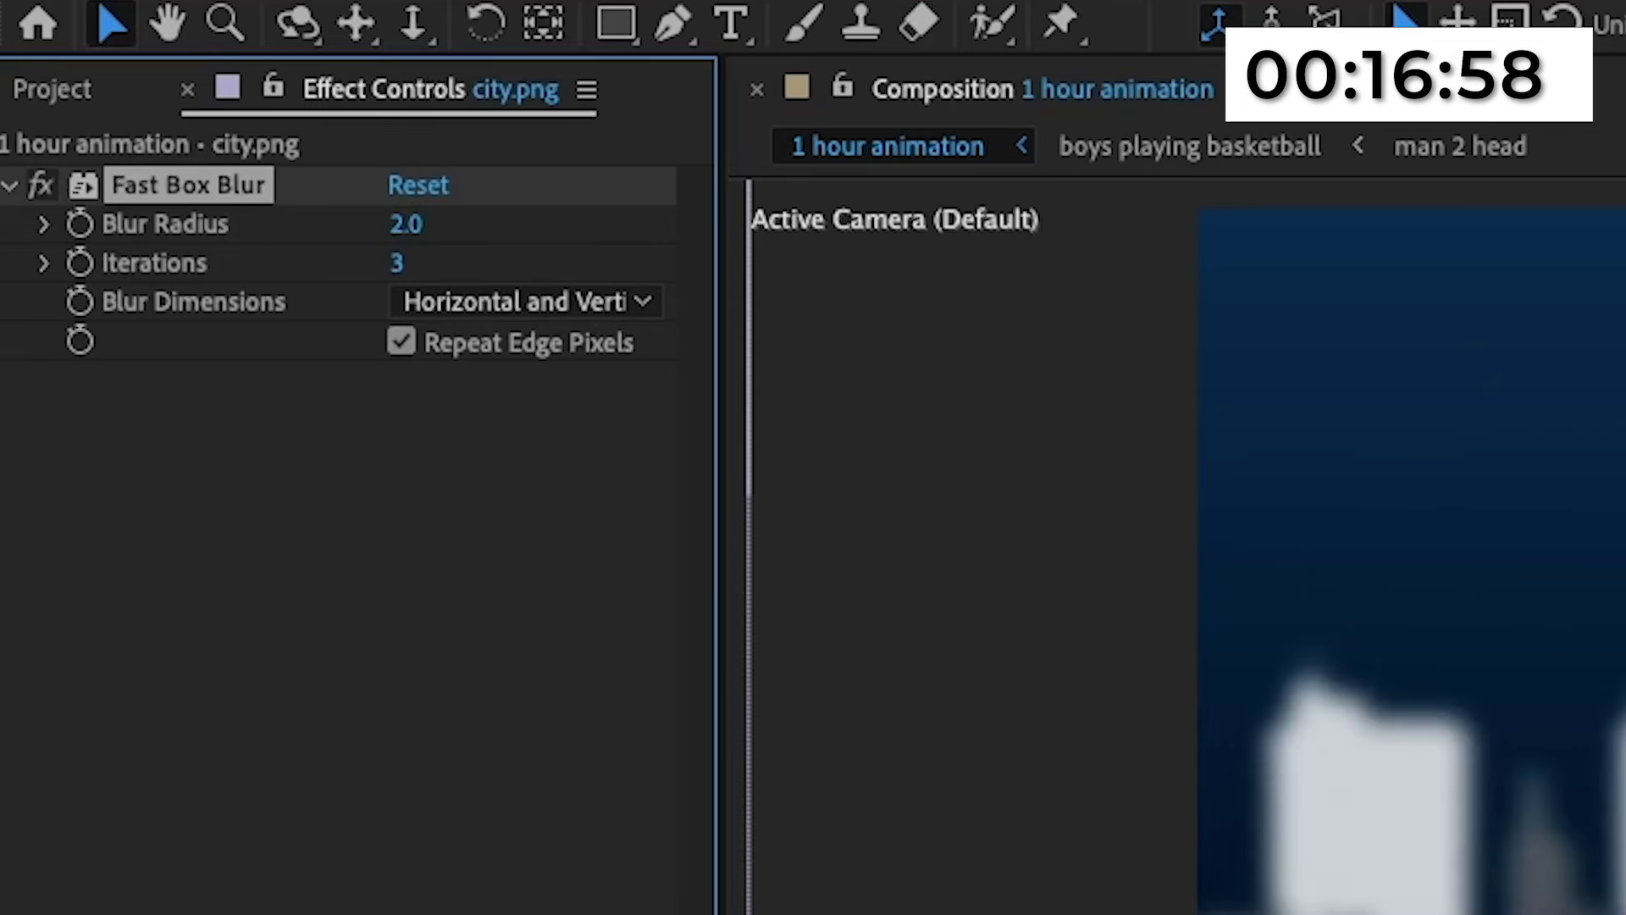
left_click(408, 223)
type("1")
key("Return")
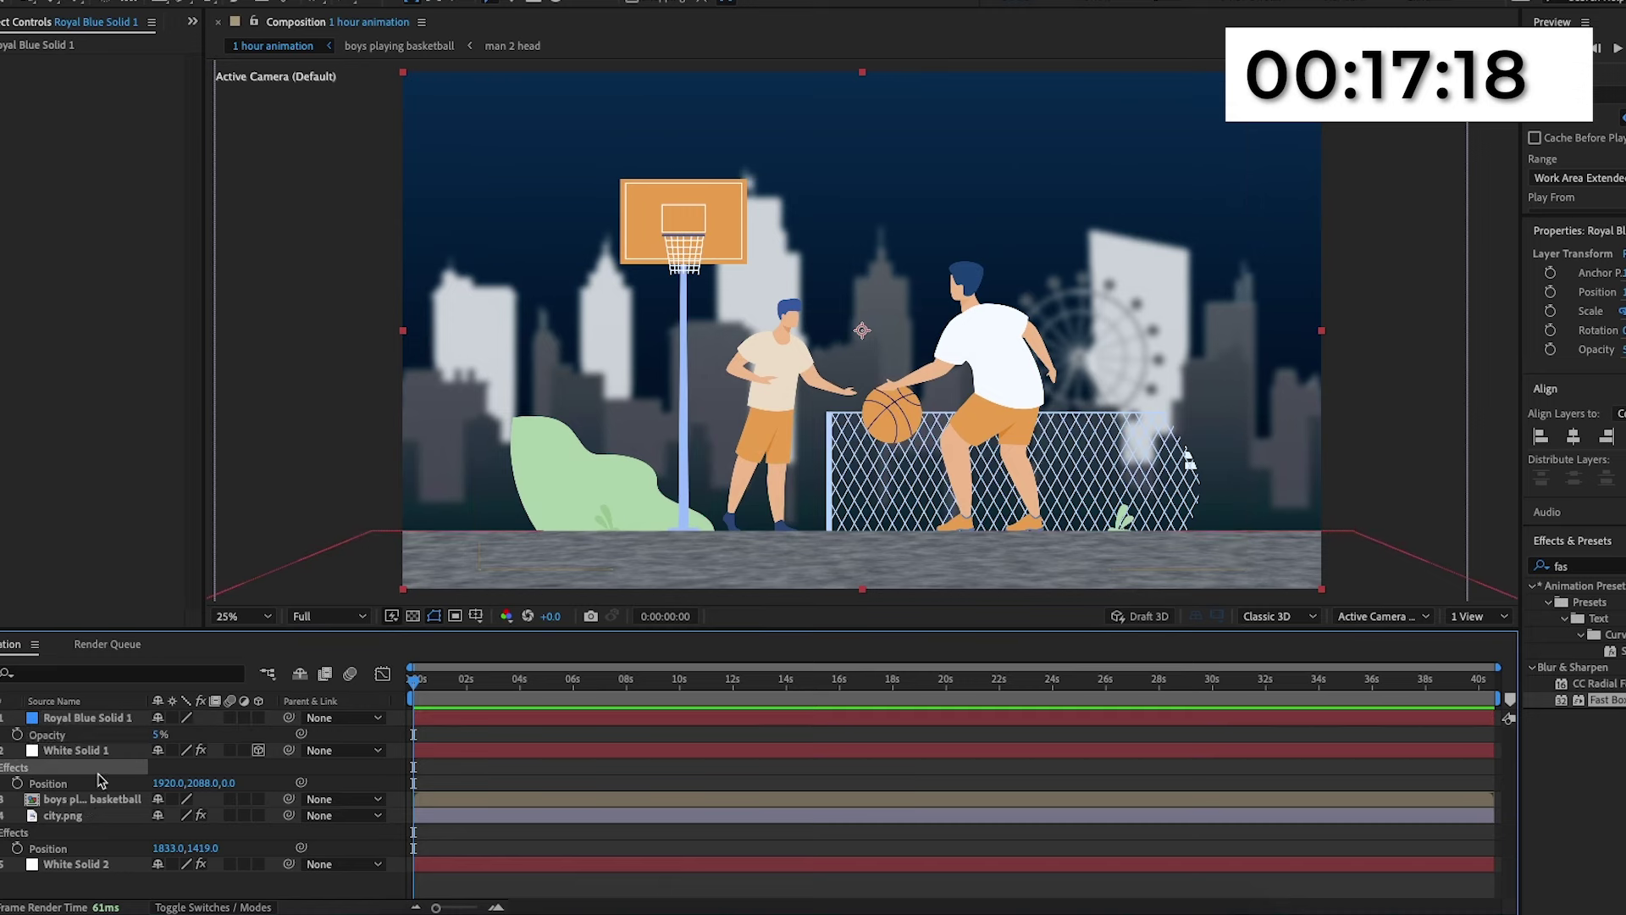
Open the boys playing basketball precomposition and add a Position keyframe to the ball layer at 0:00:00:00.
left_click(76, 750)
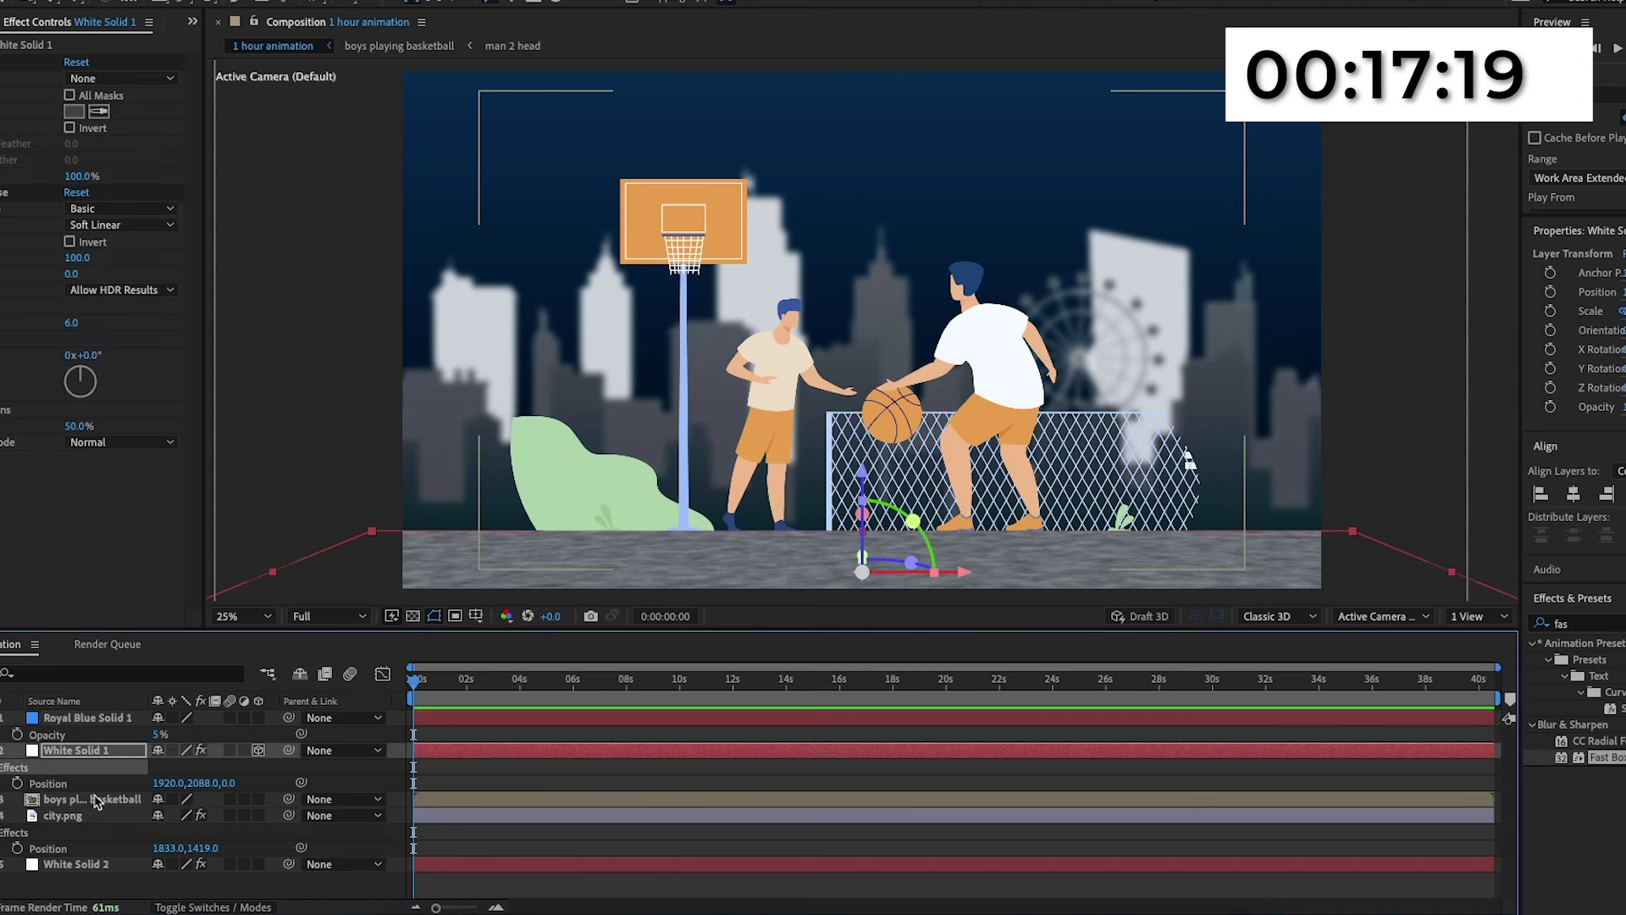
double_click(96, 799)
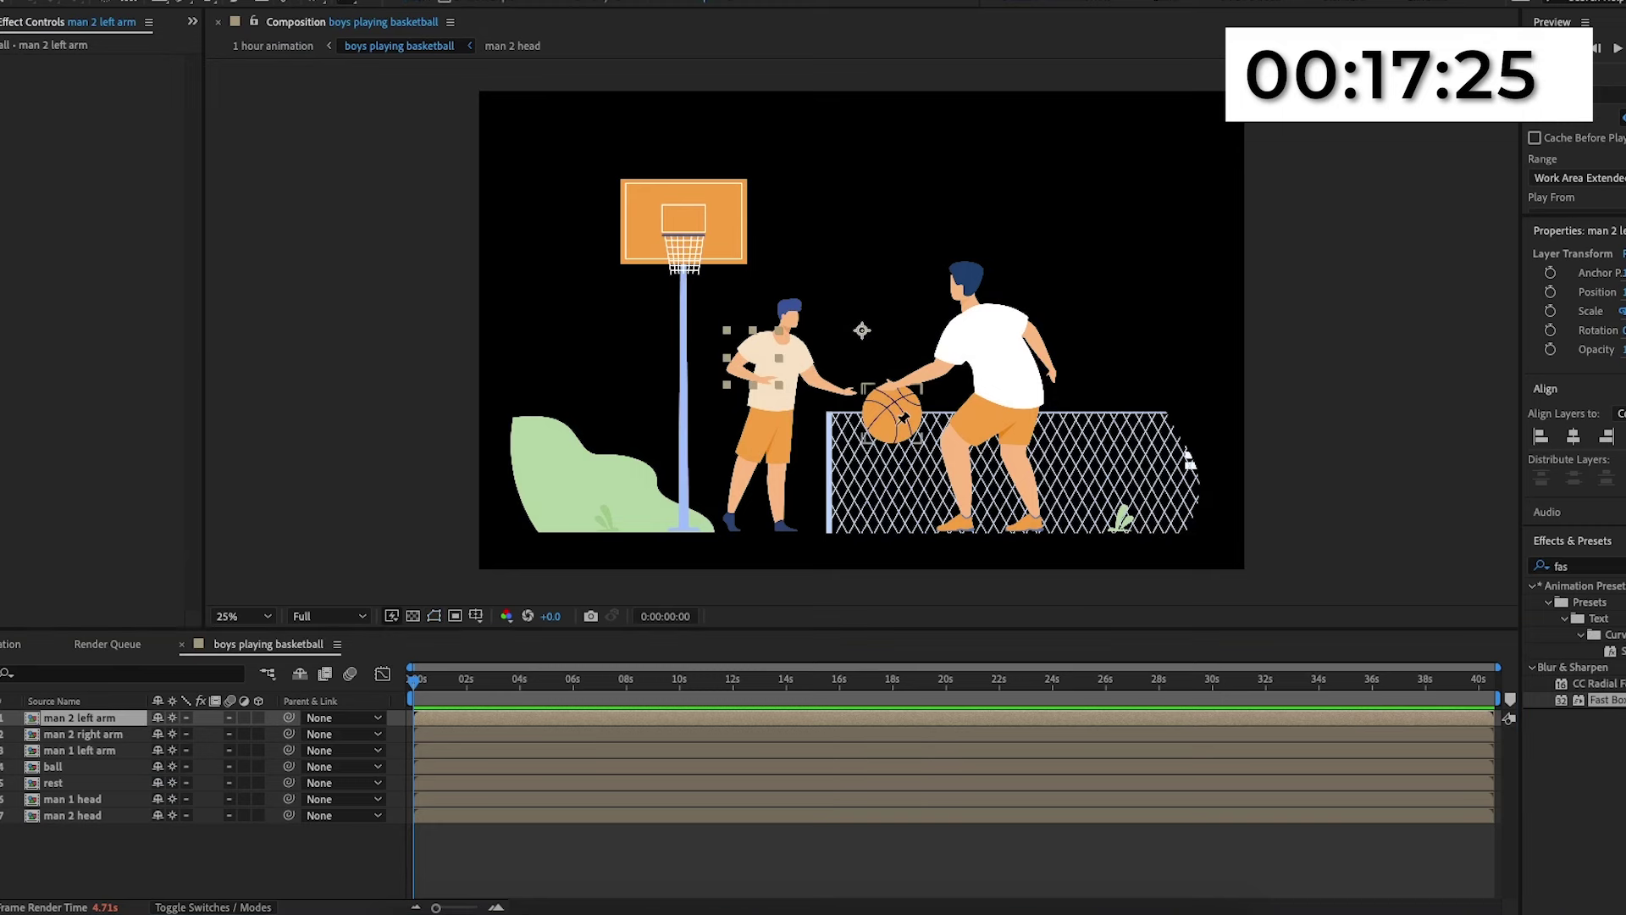
key("period")
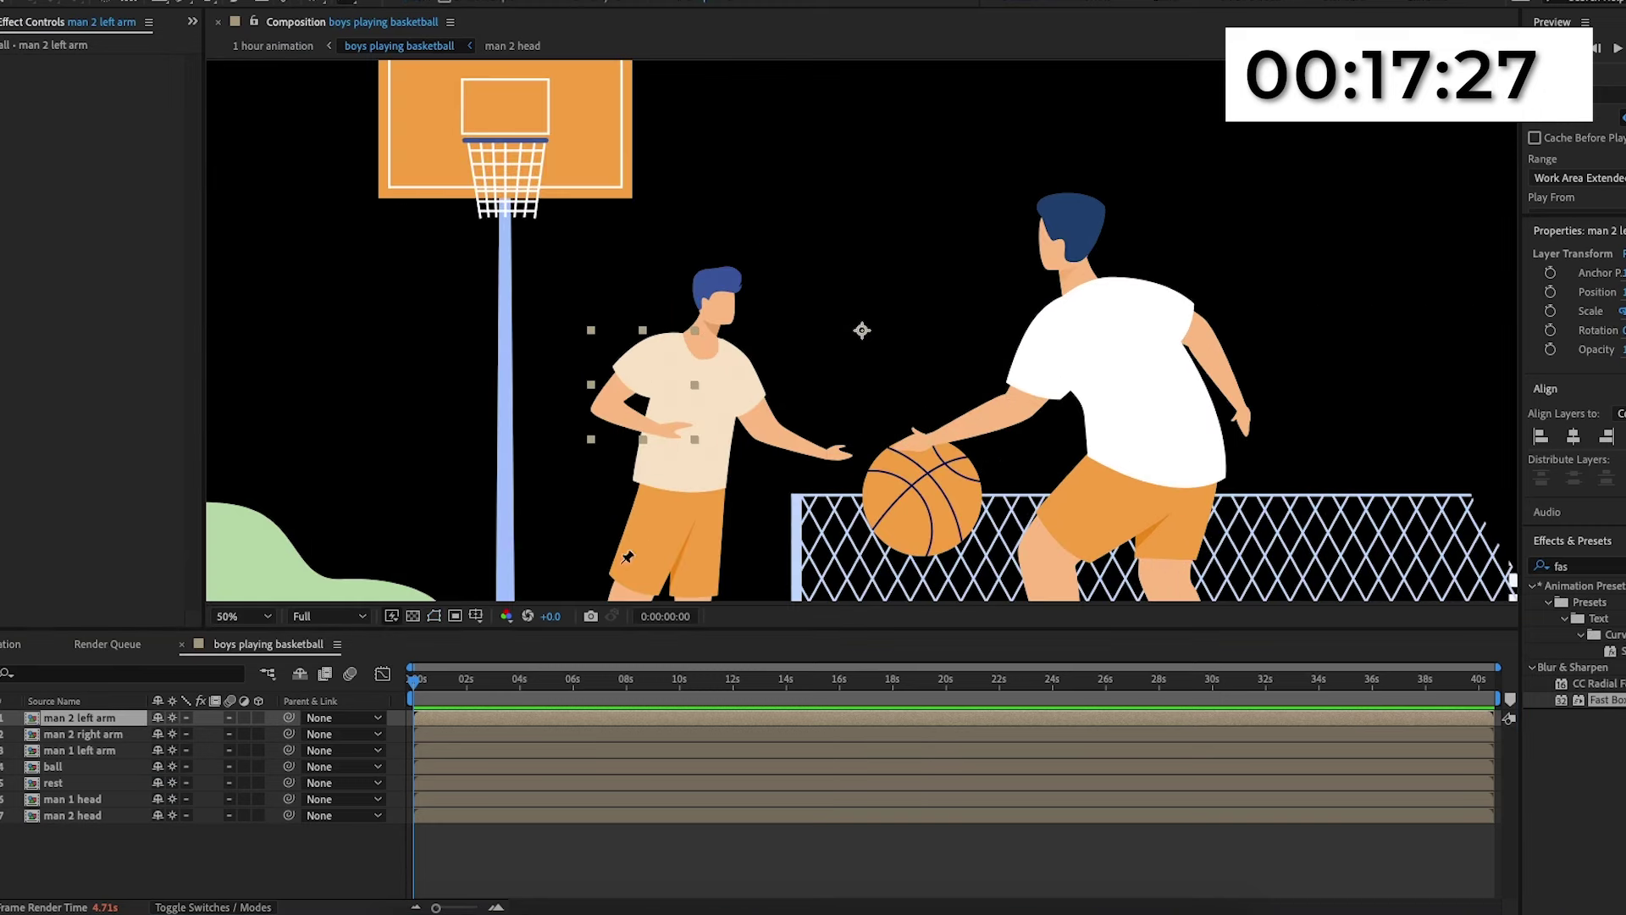
left_click(102, 734)
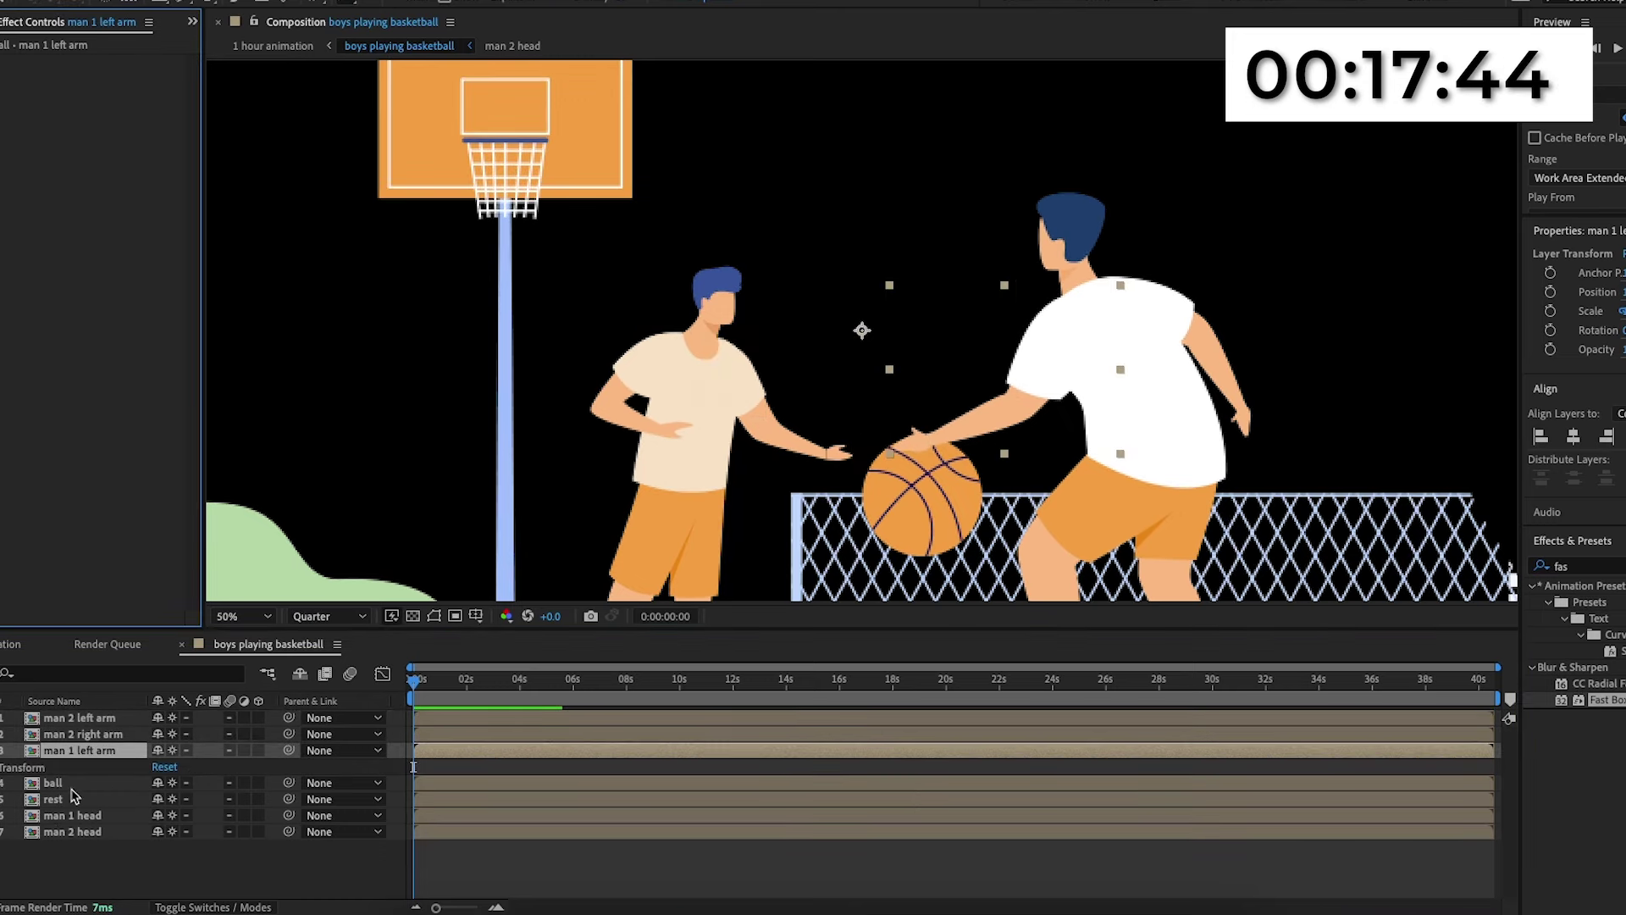
left_click(76, 784)
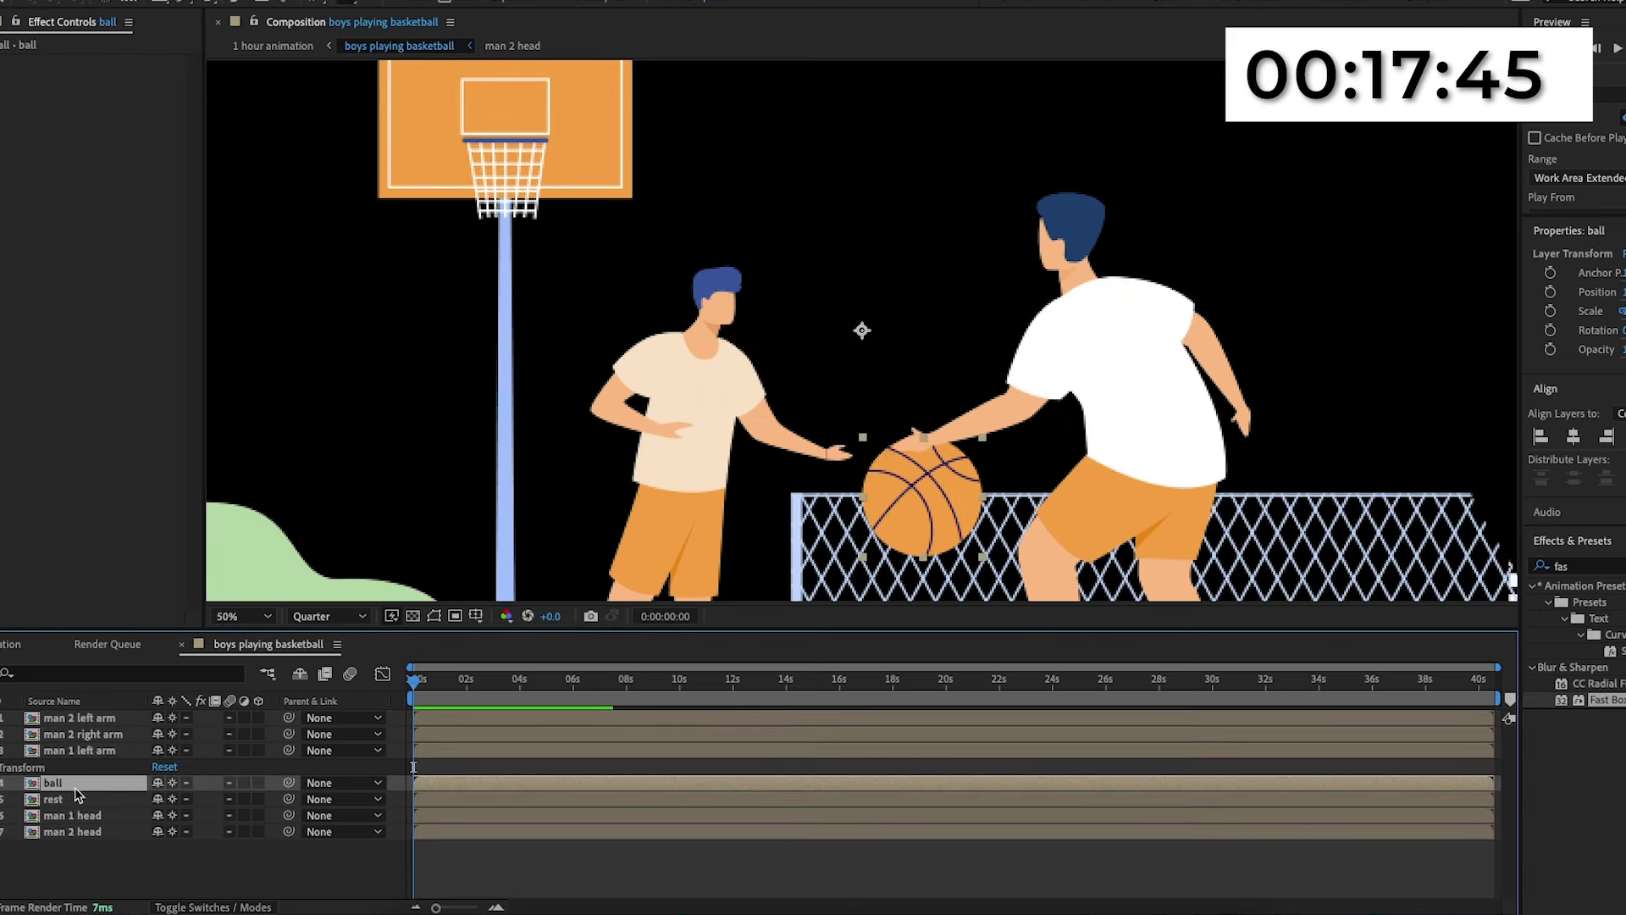
key("alt+shift+p")
key("comma")
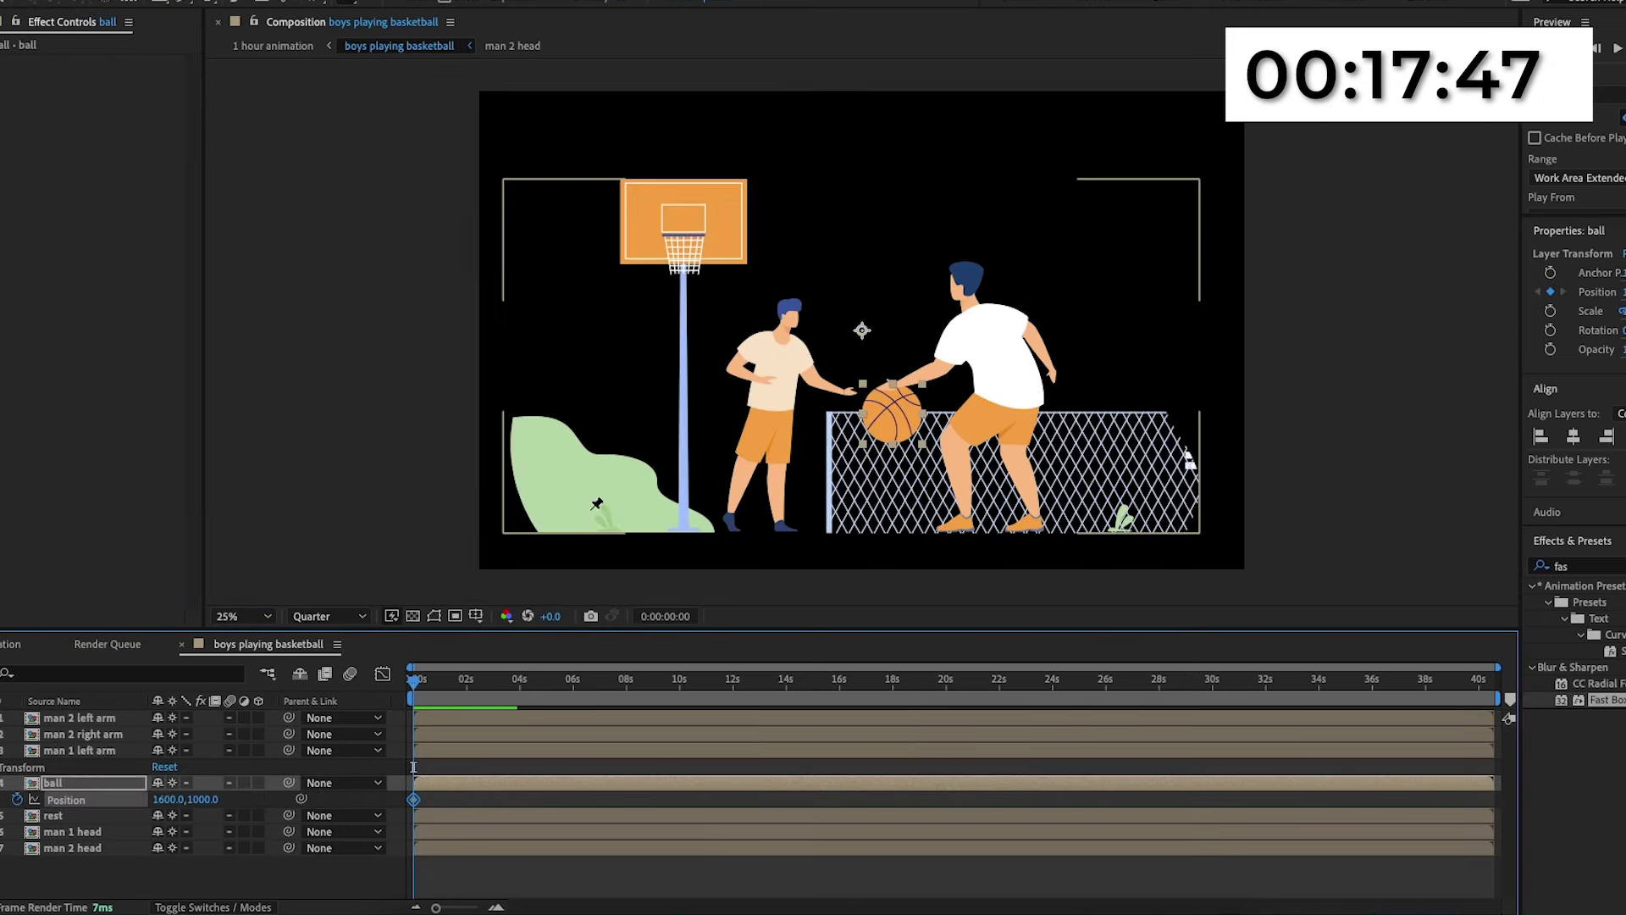
Keyframe the ball's Position at 0:00:01:19, lowering it to the ground at 1600, 1376.
key("period")
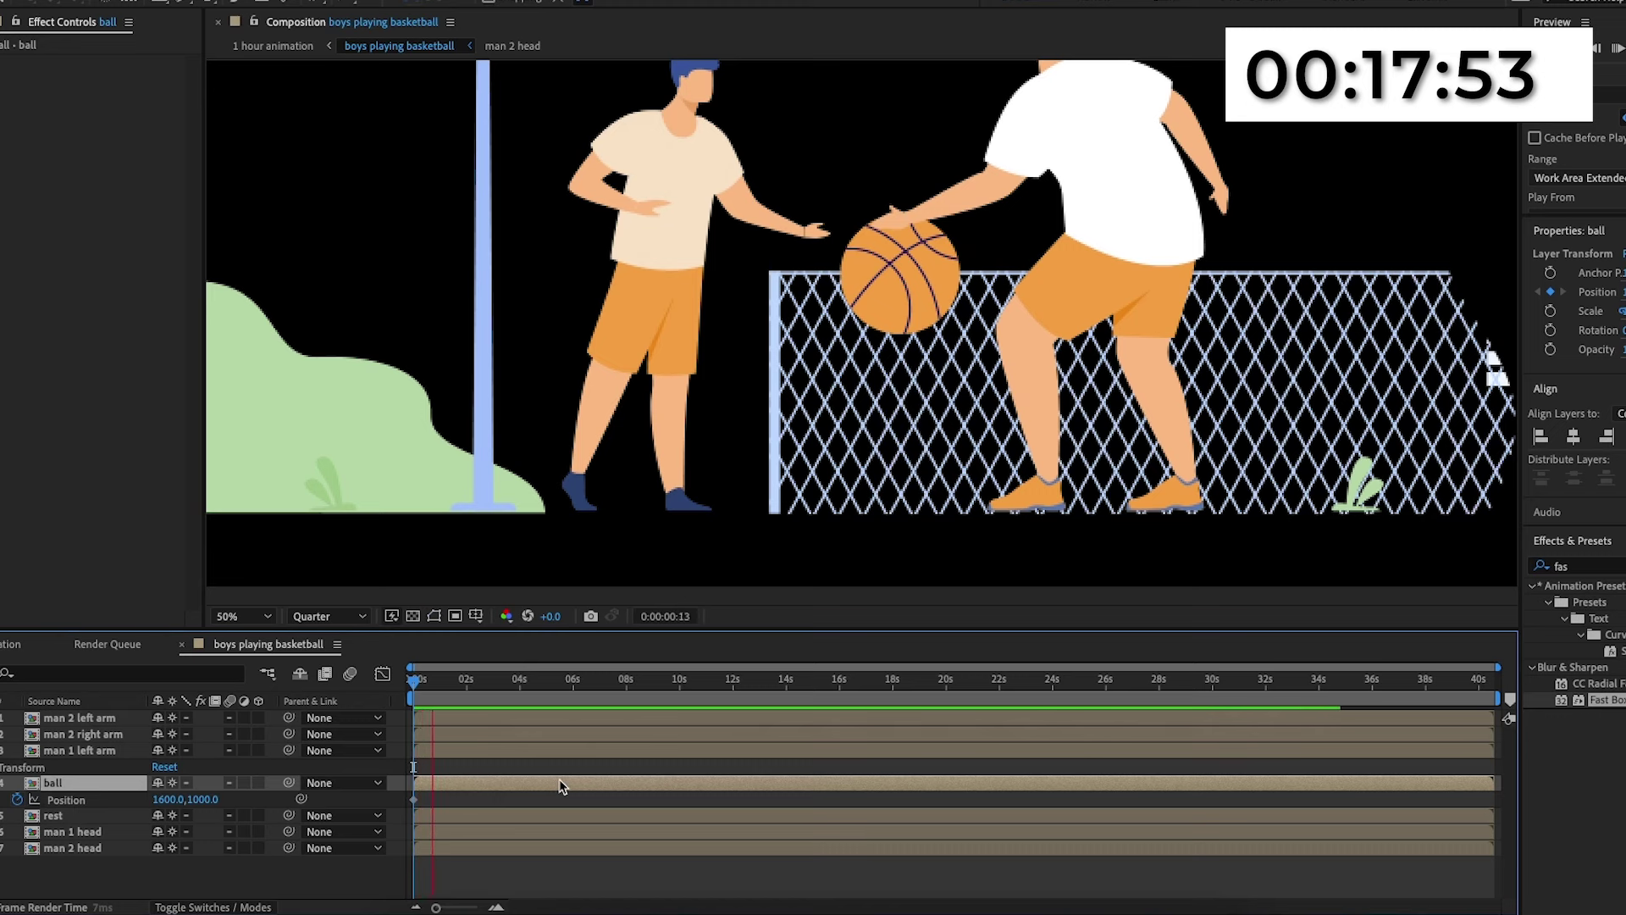
key("space")
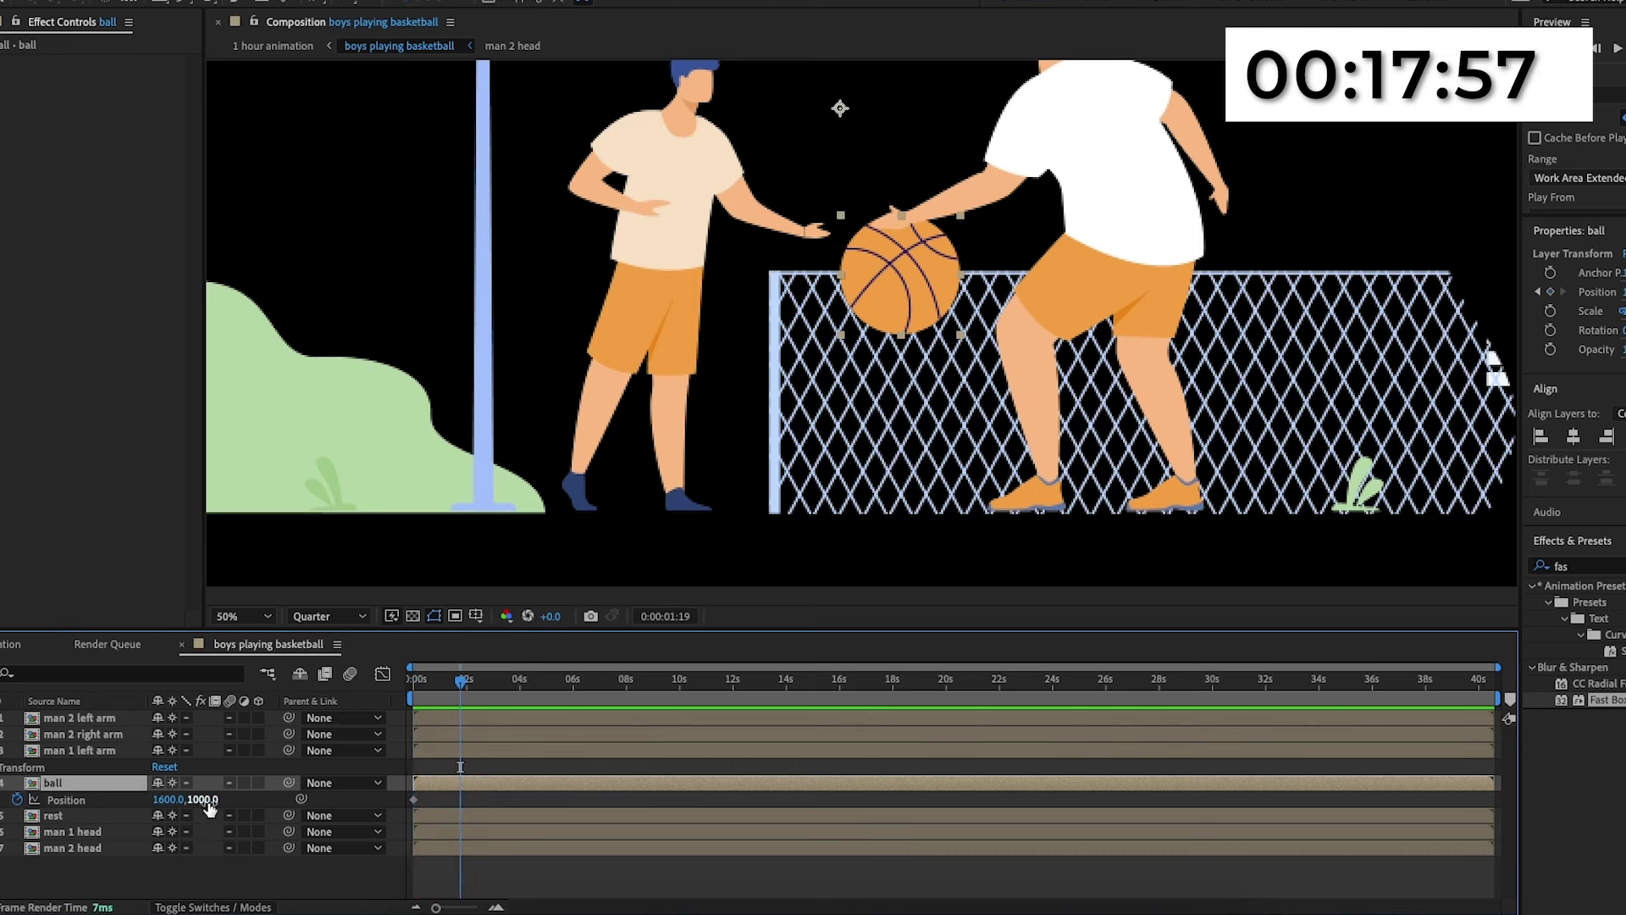
left_click_drag(209, 807, 471, 824)
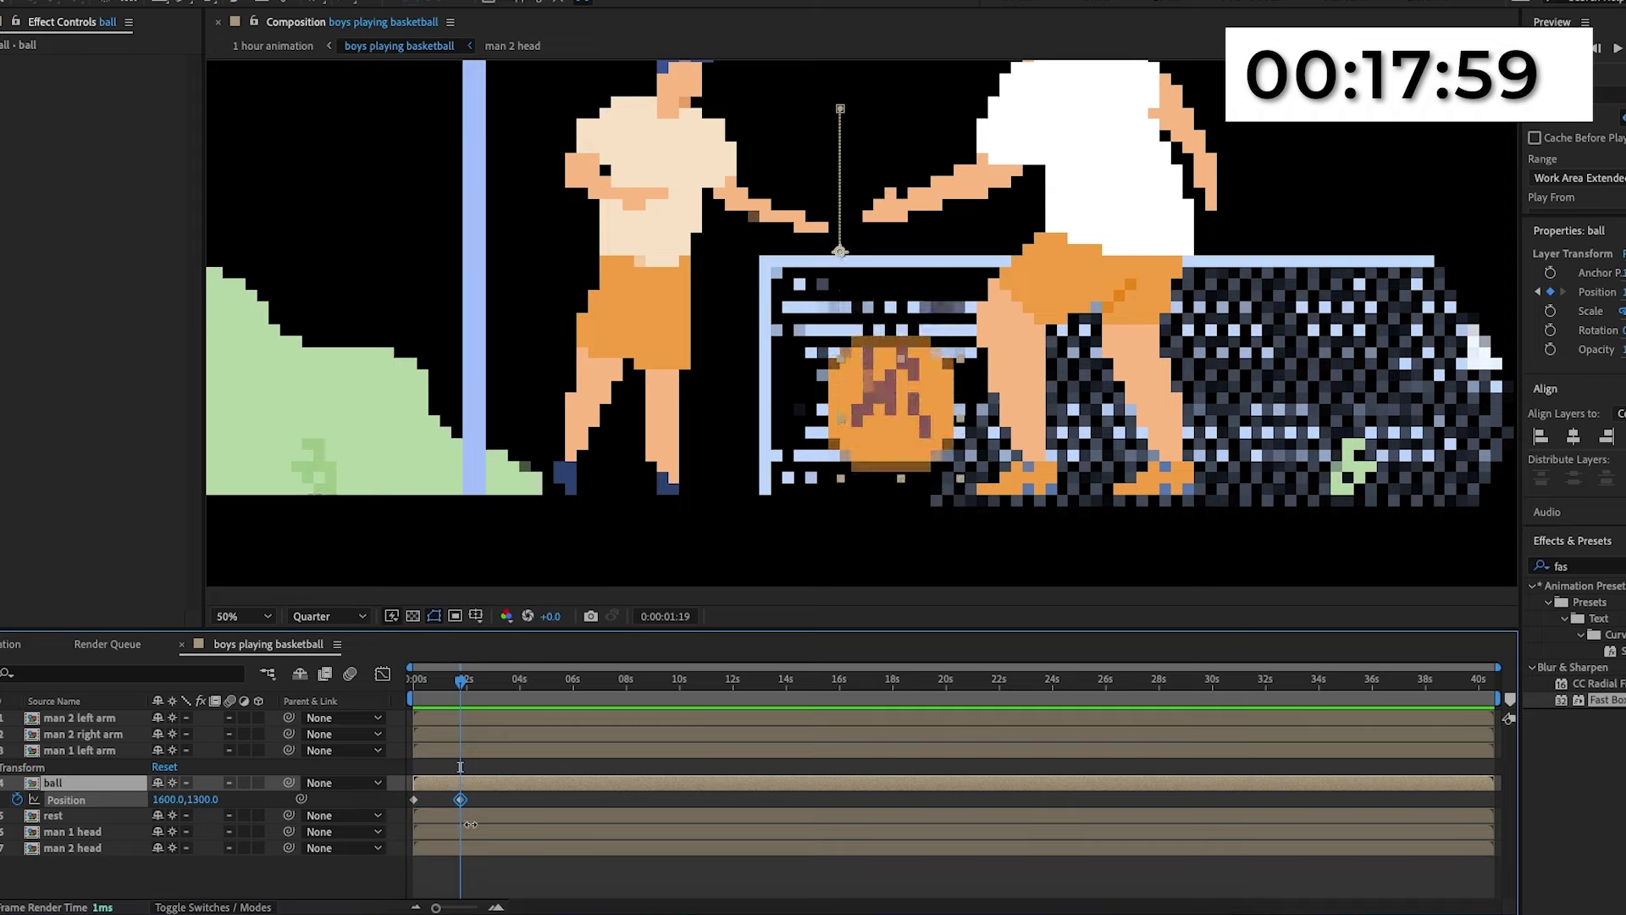
left_click_drag(206, 800, 277, 805)
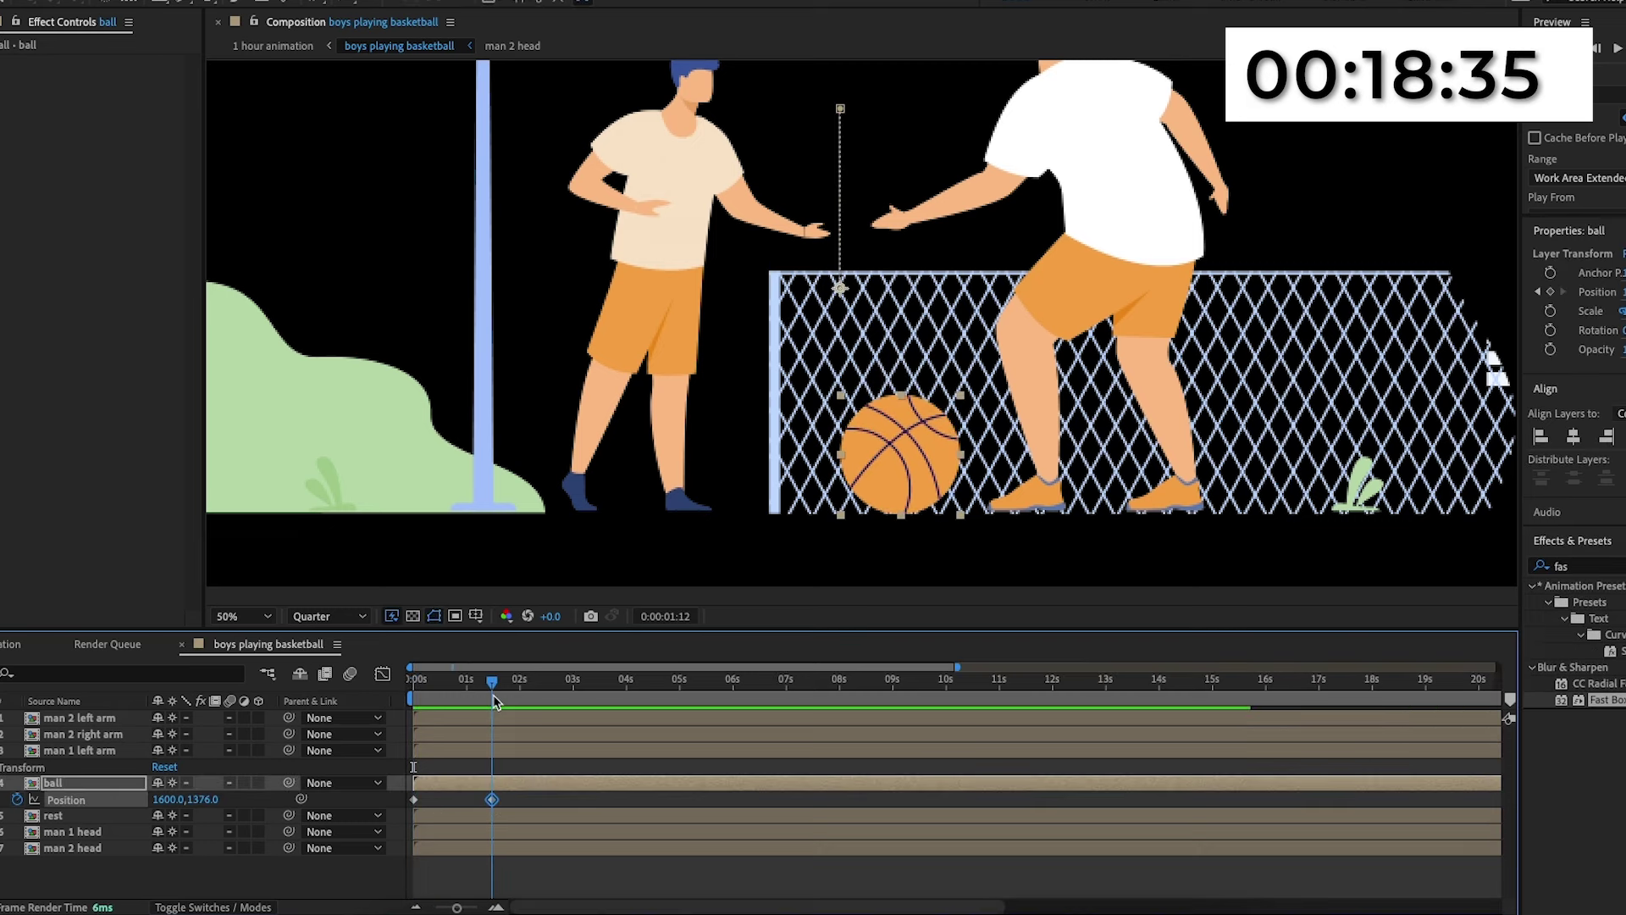
Paste copies of the ball's first Position keyframe at 0:00:02:20 and 0:00:02:24 to bring it back up to the hand.
left_click_drag(492, 695, 568, 708)
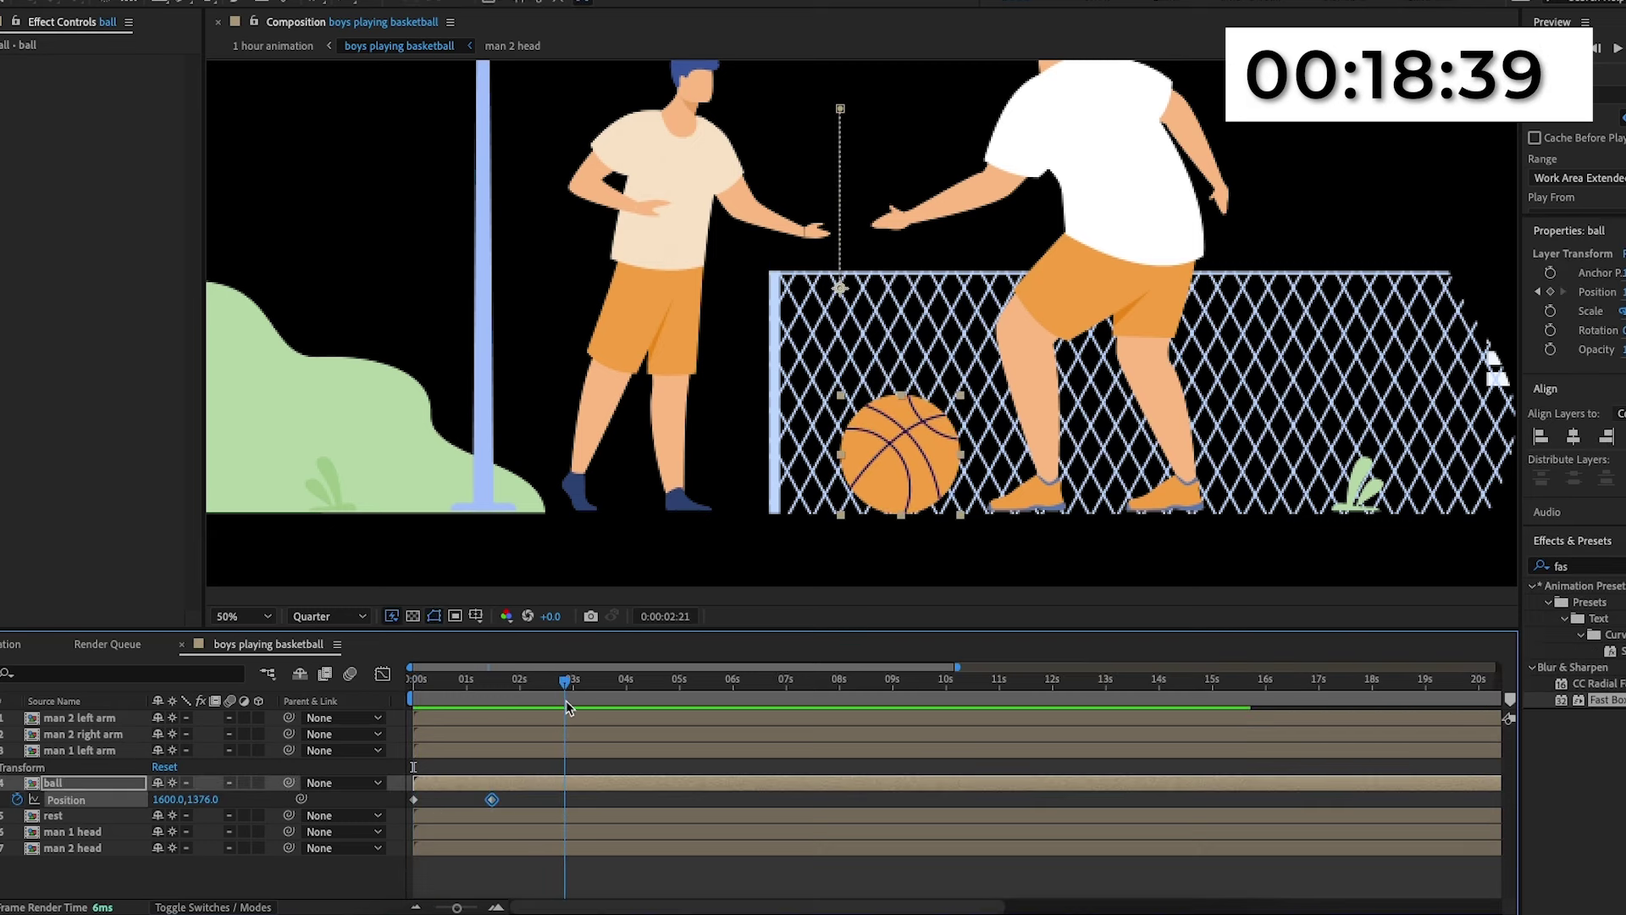
left_click(446, 803)
left_click(414, 798)
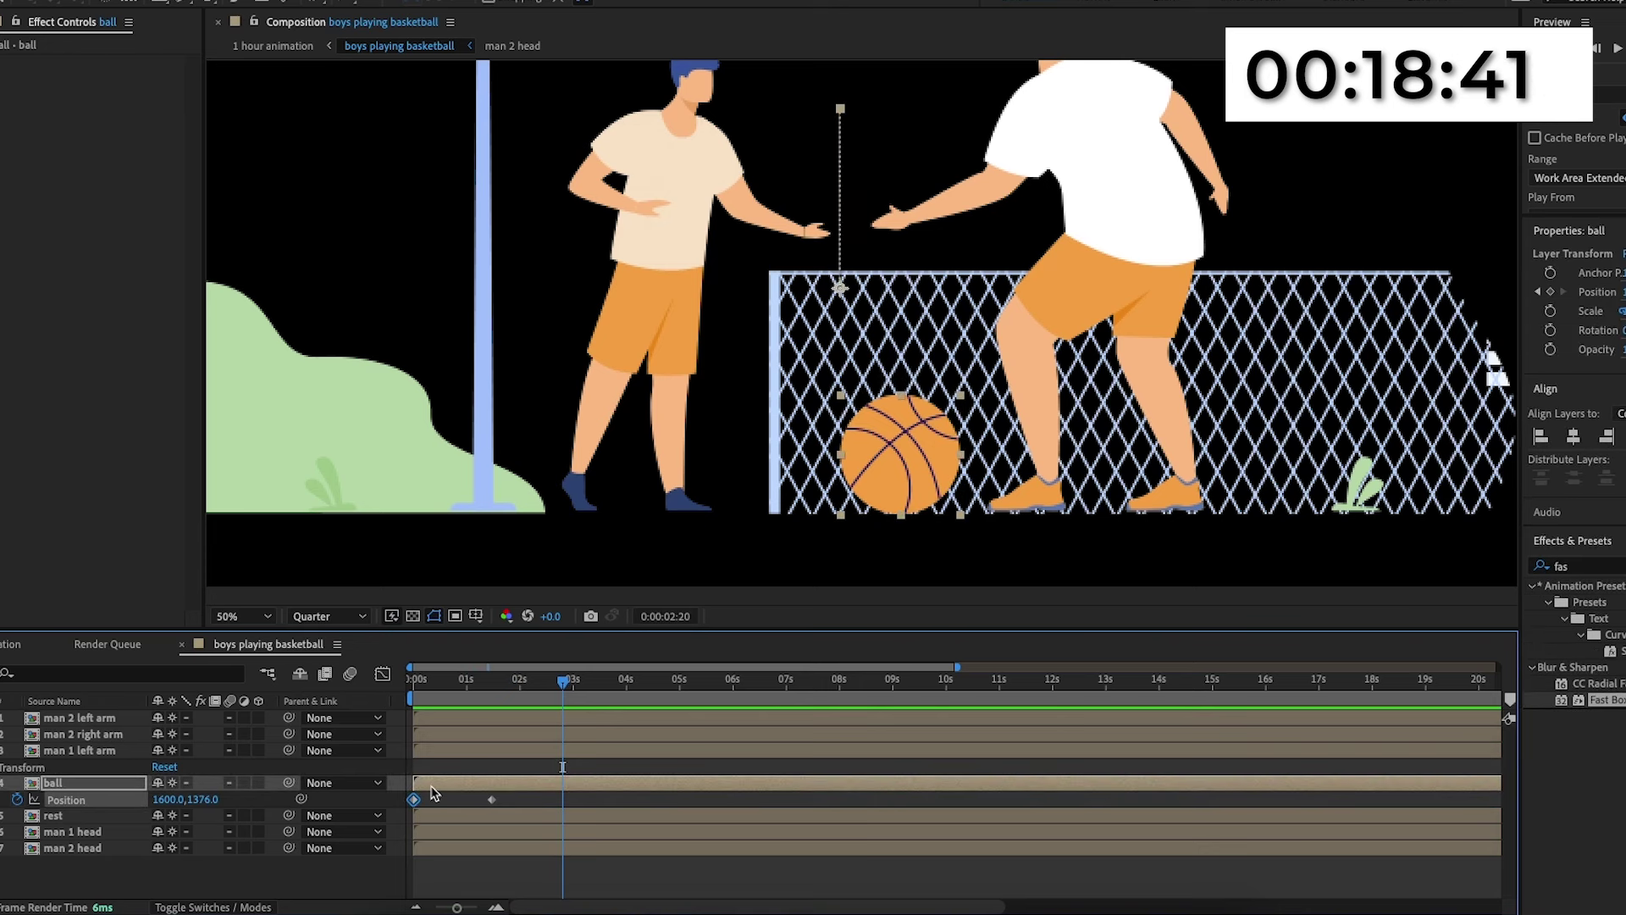
key("ctrl+v")
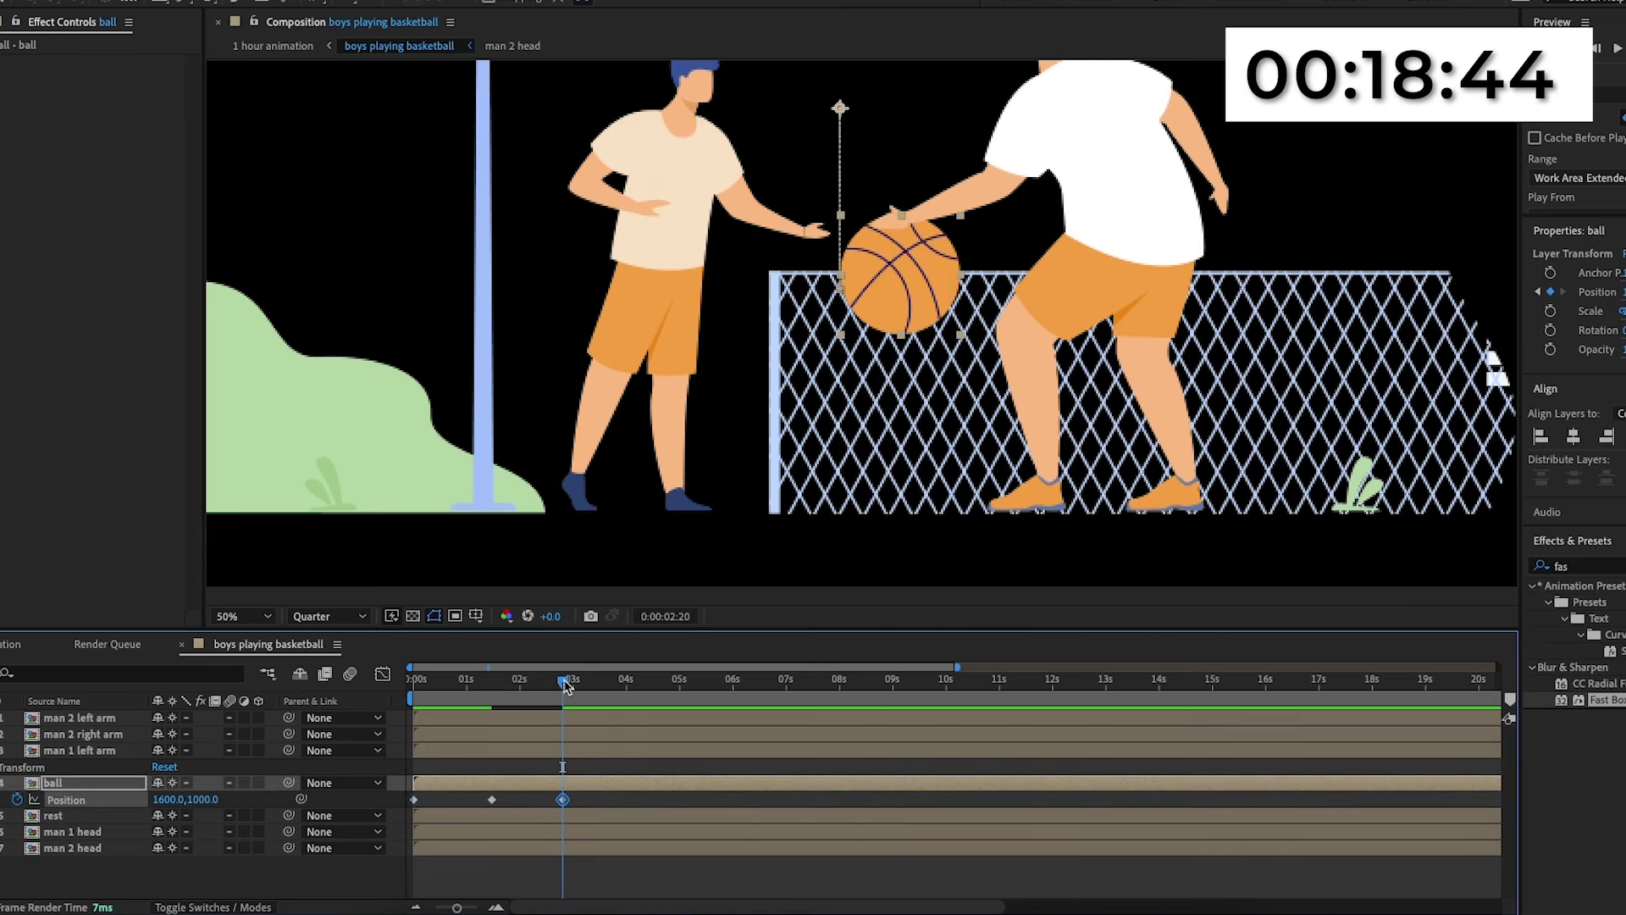
left_click_drag(565, 683, 572, 685)
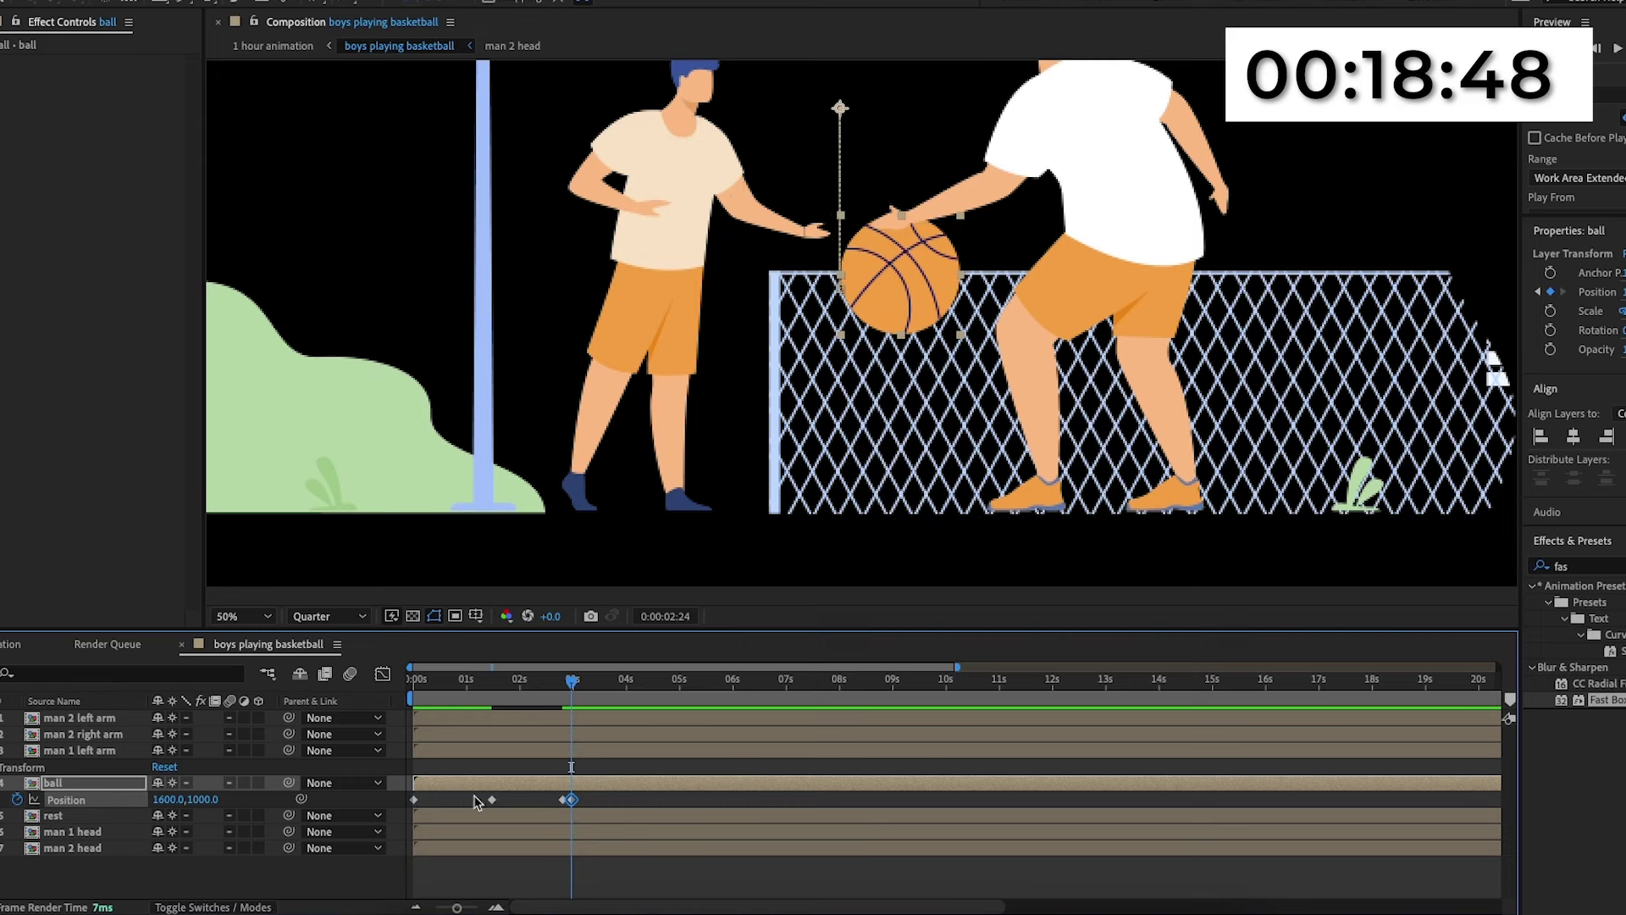
Copy all of the ball's Position keyframes, paste them from 0:00:02:24 to repeat the bounce, and return to the start.
left_click_drag(598, 804, 392, 805)
key("ctrl+c")
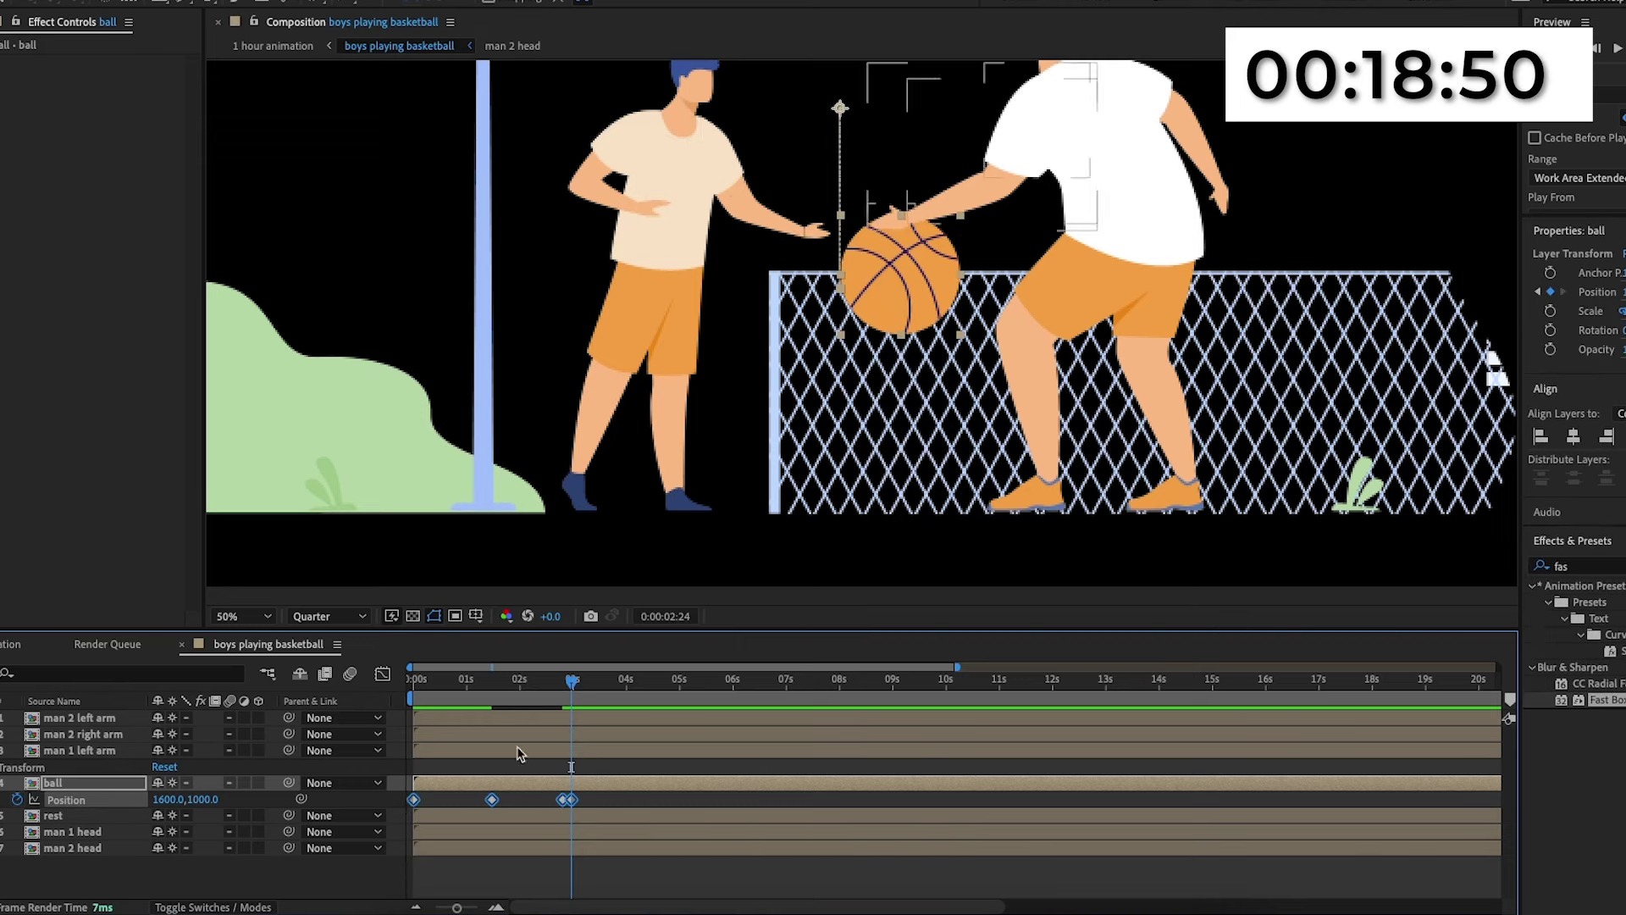
key("ctrl+v")
key("Home")
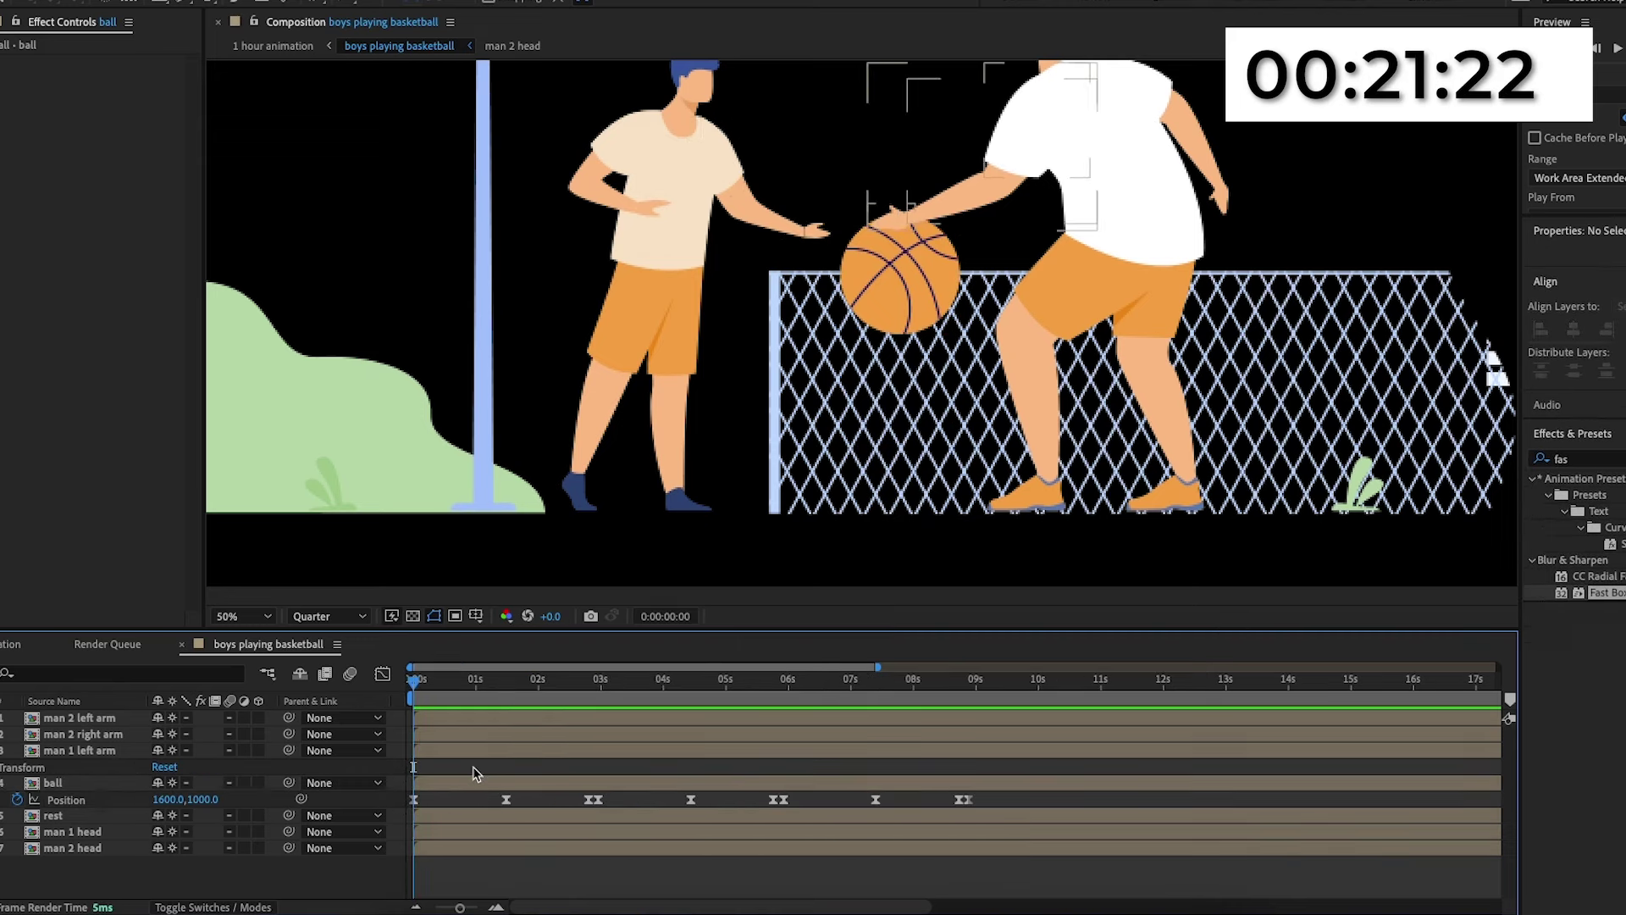
Delete the repeated ball Position keyframes after 0:00:02:24 and preview the single bounce around 0:00:01:12.
left_click(627, 799)
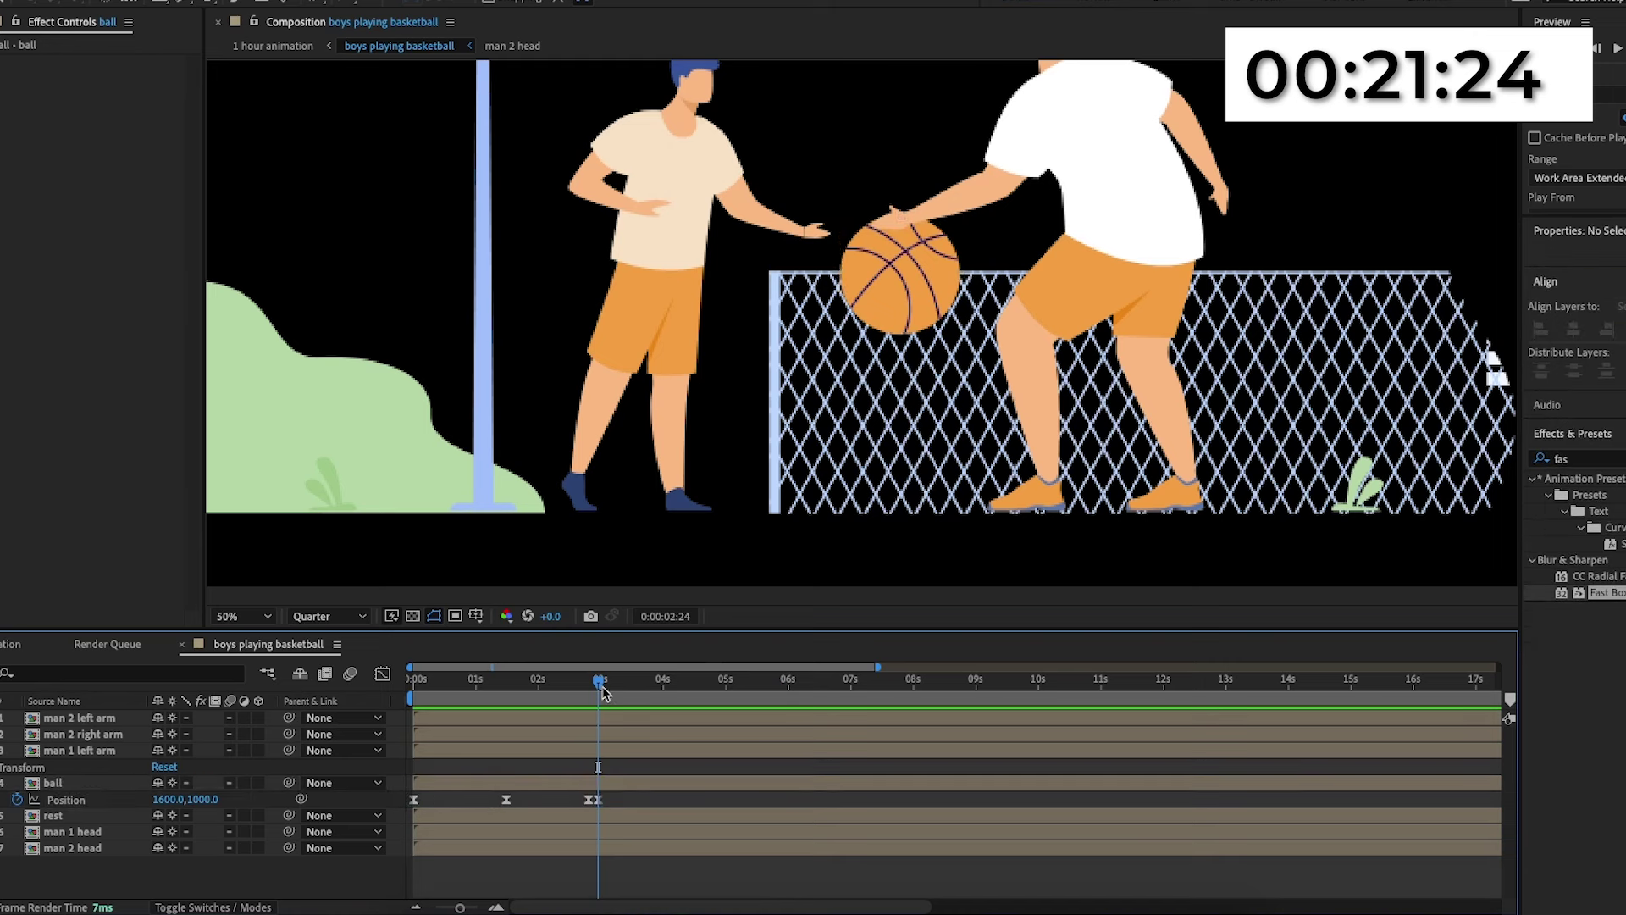
left_click_drag(600, 684, 507, 688)
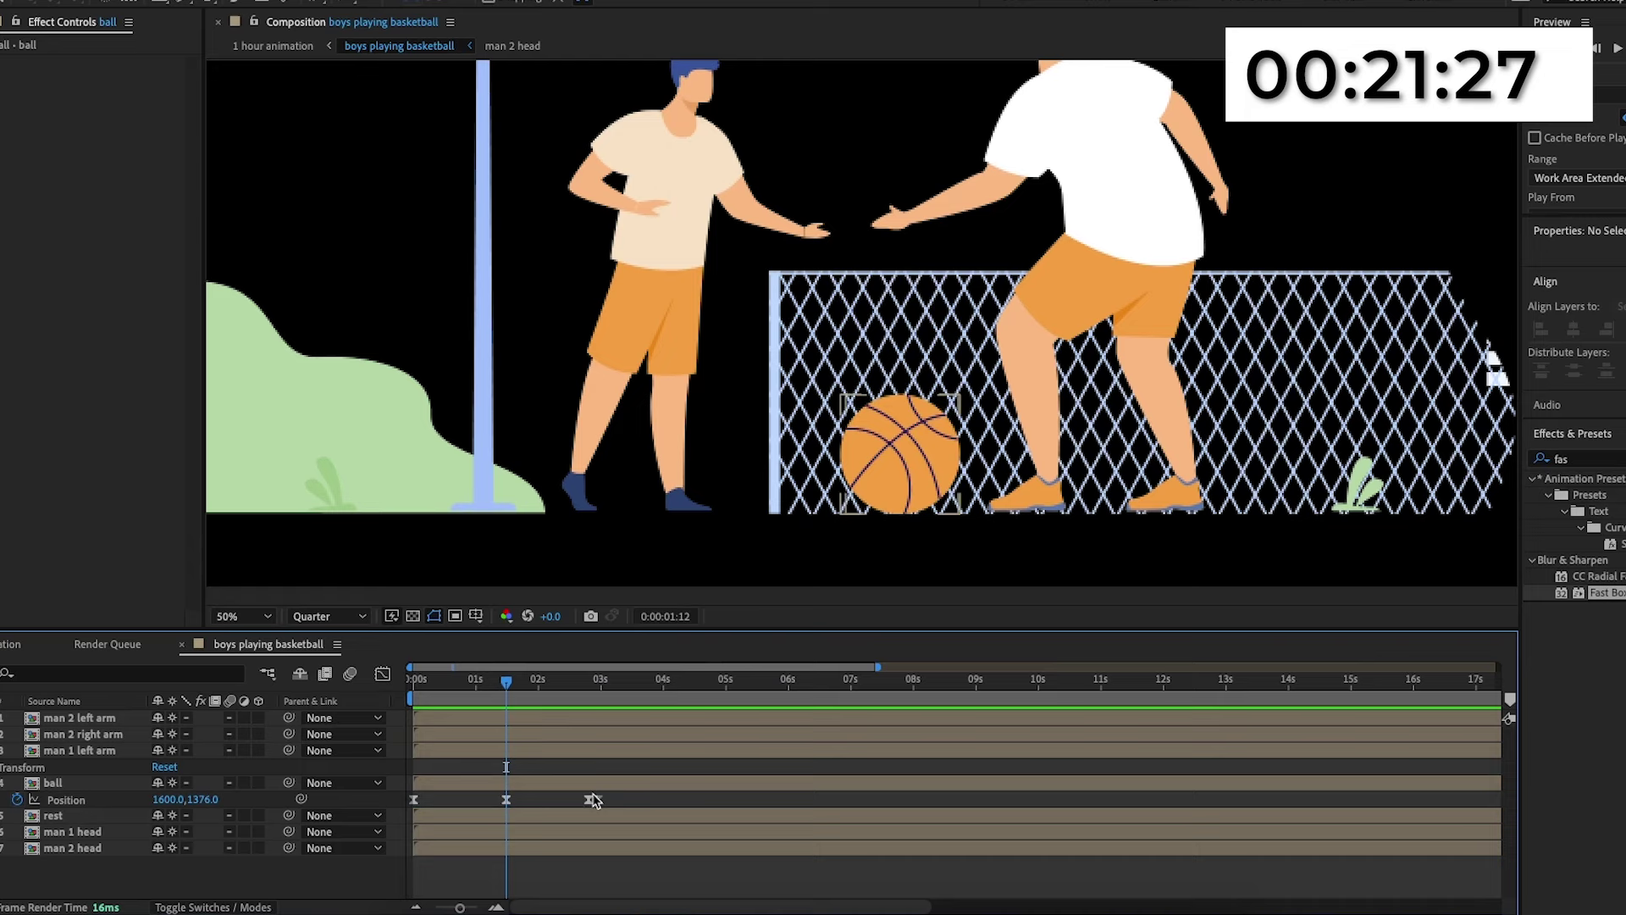
key("space")
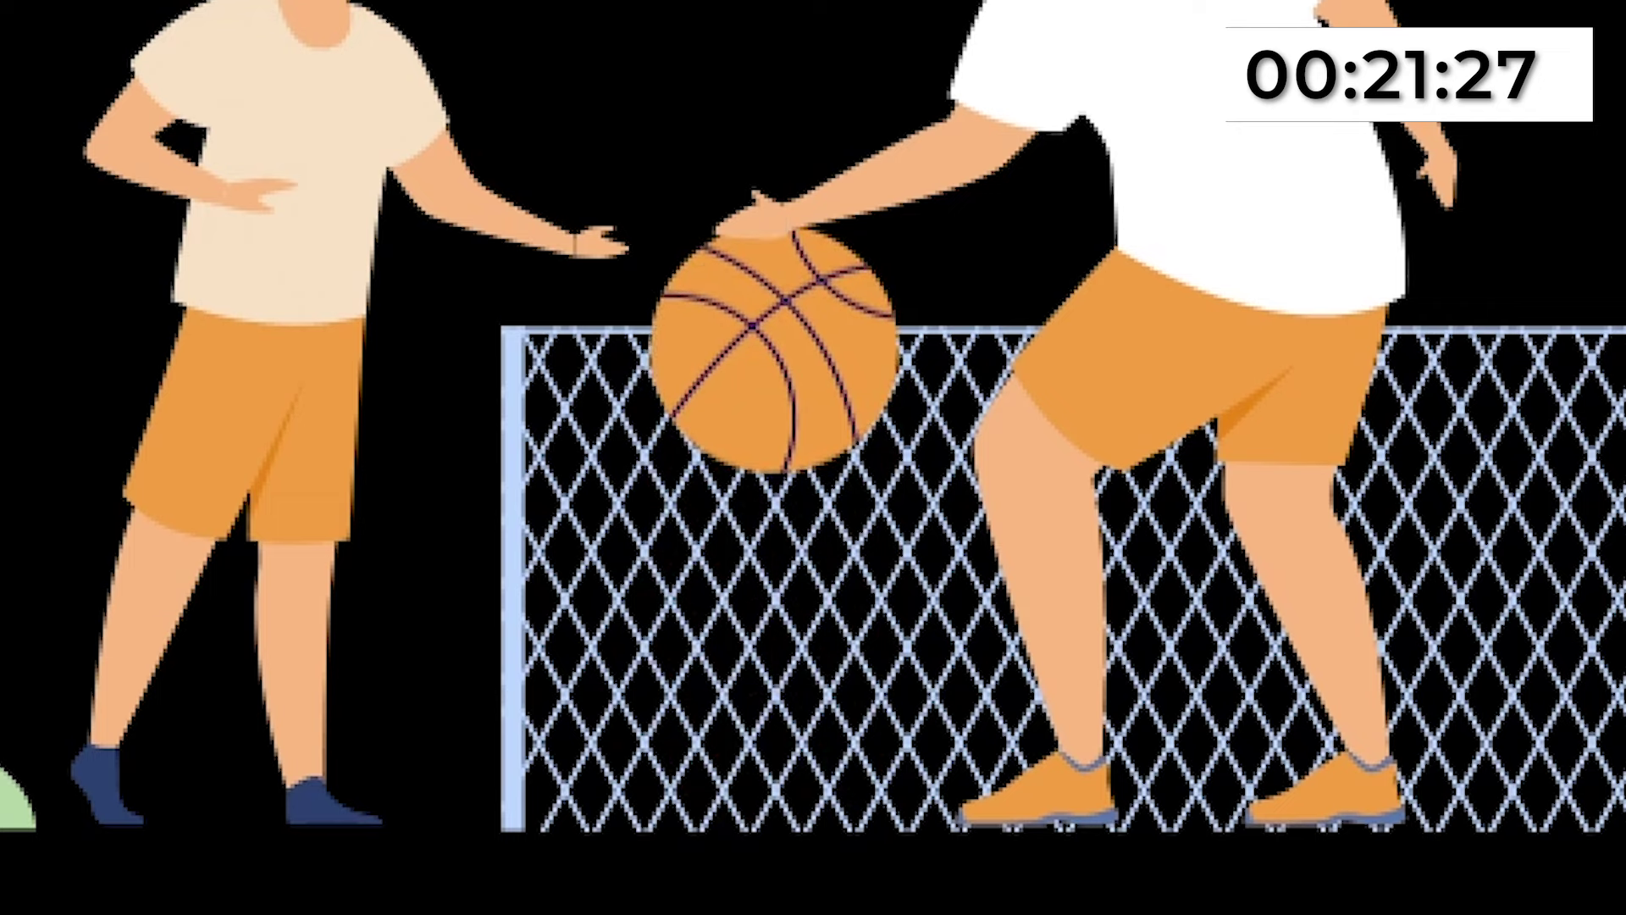
key("space")
Sharpen the ball's Position speed curve at the 0:00:01:12 ground keyframe in the speed graph and preview the bounce.
left_click_drag(593, 800, 425, 809)
left_click(382, 674)
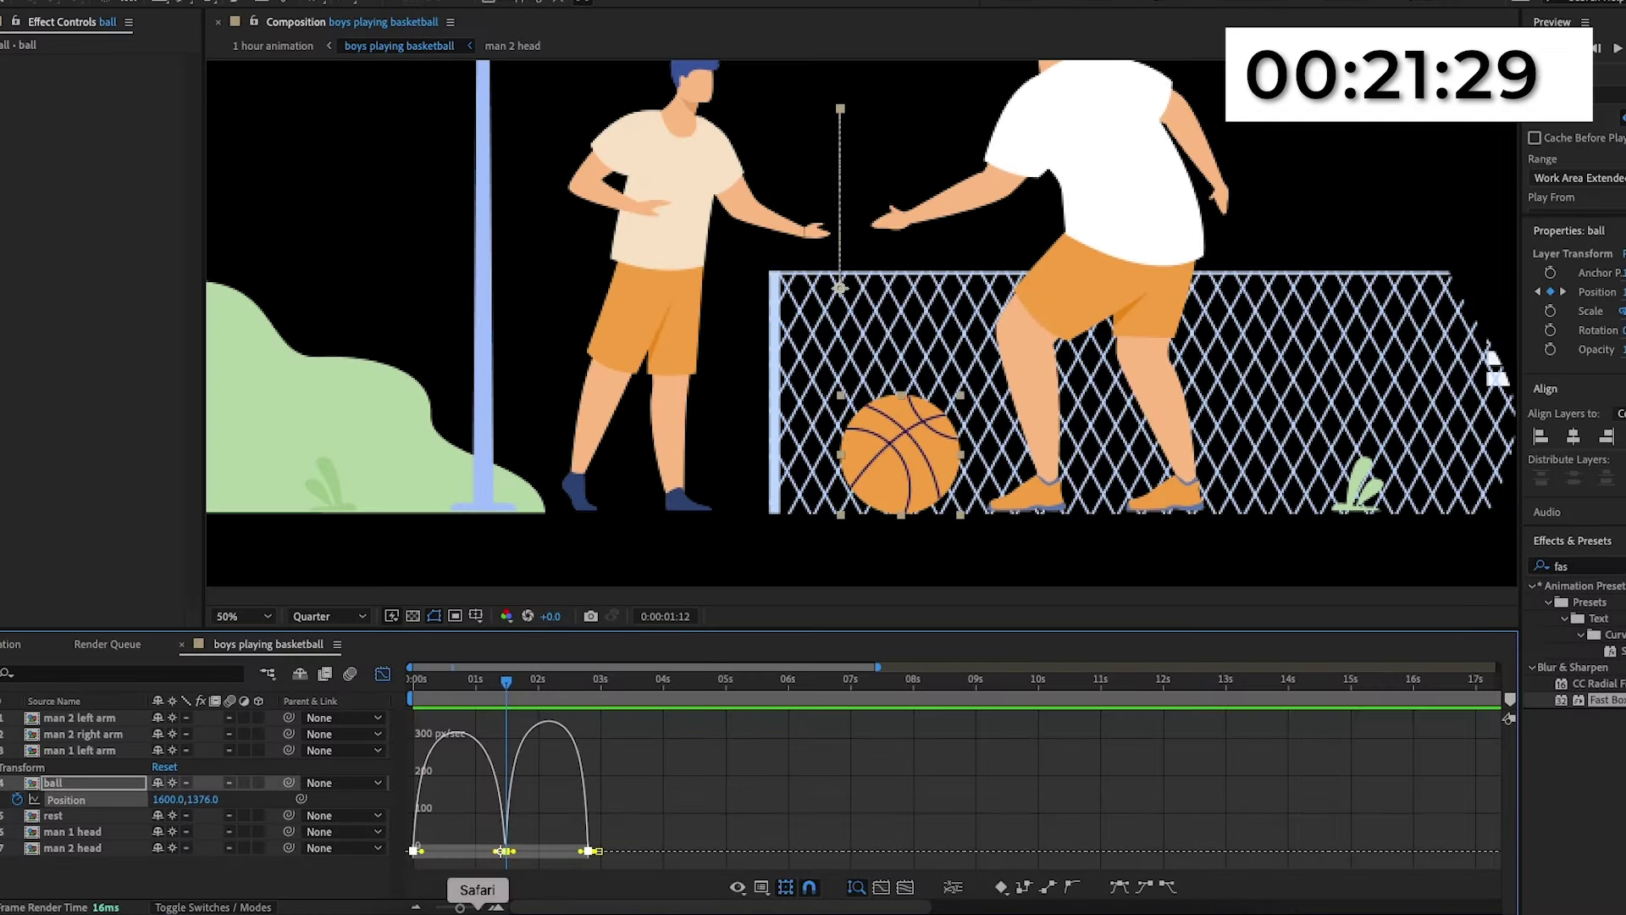
key("equal")
left_click(785, 792)
left_click(503, 858)
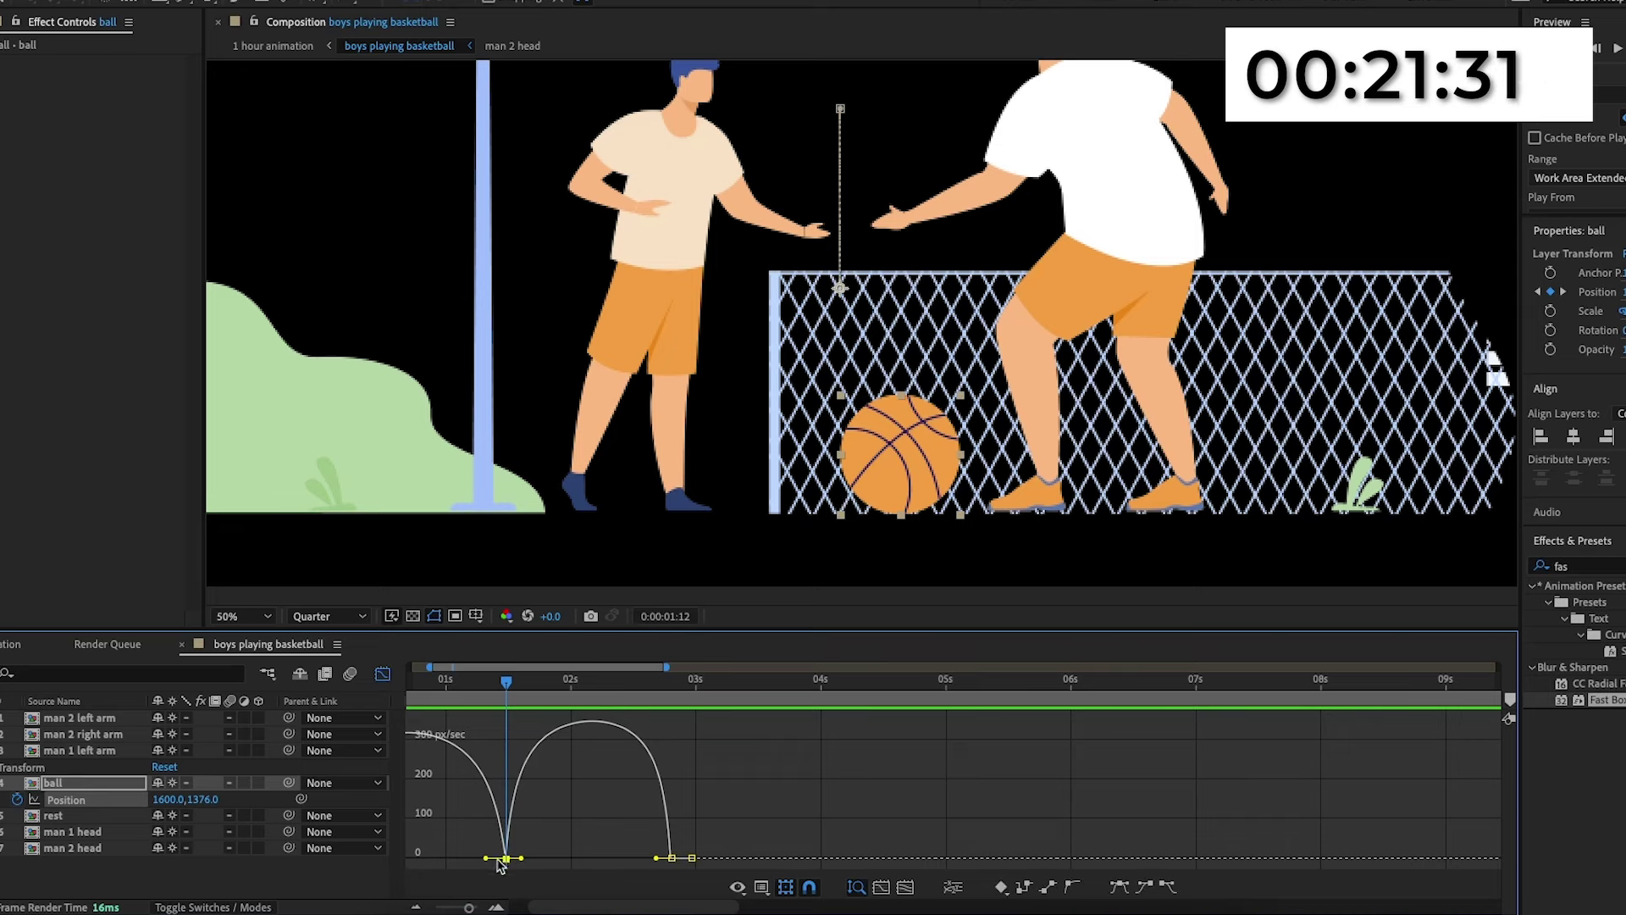
key("space")
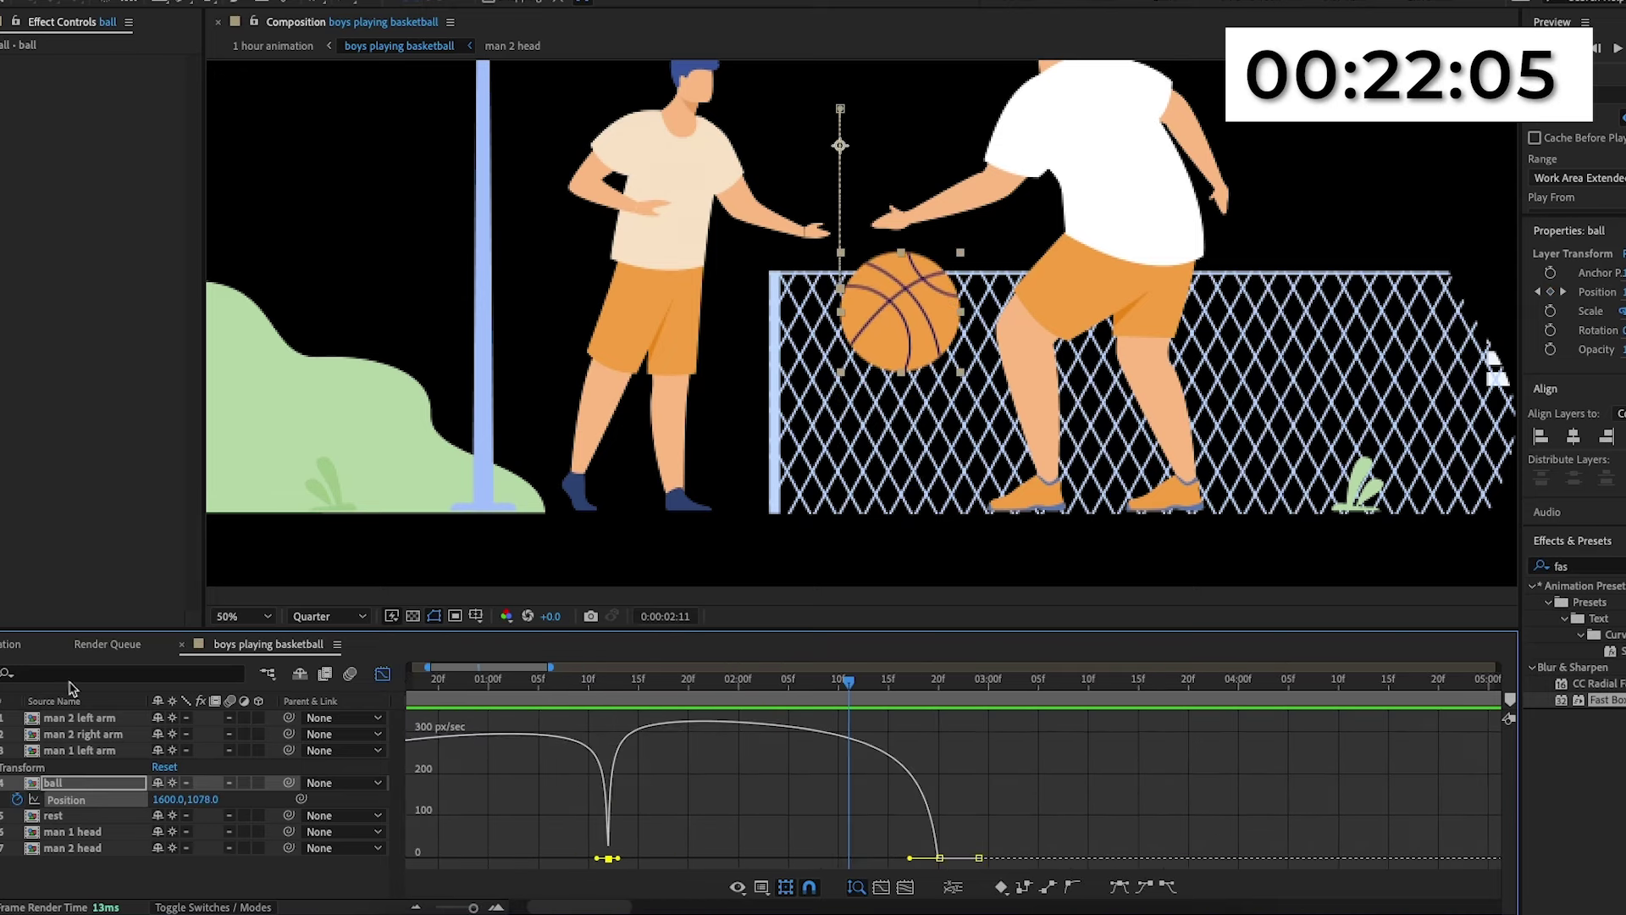
Preview the bouncing ball from the start of the 1 hour animation composition.
left_click(13, 644)
left_click_drag(478, 679, 338, 691)
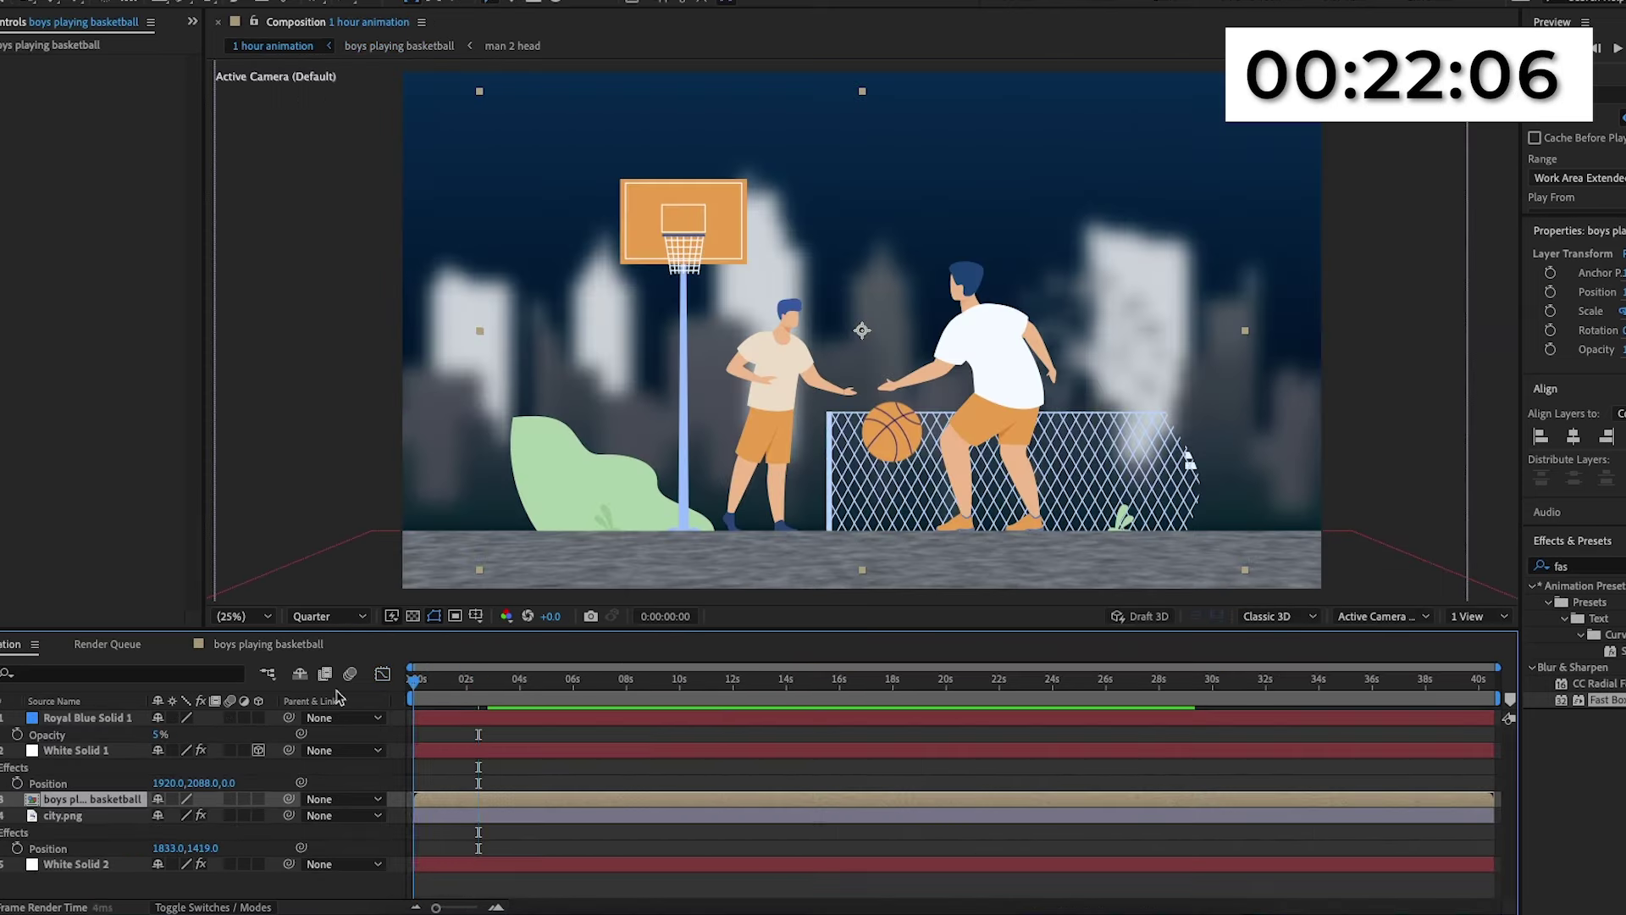
key("space")
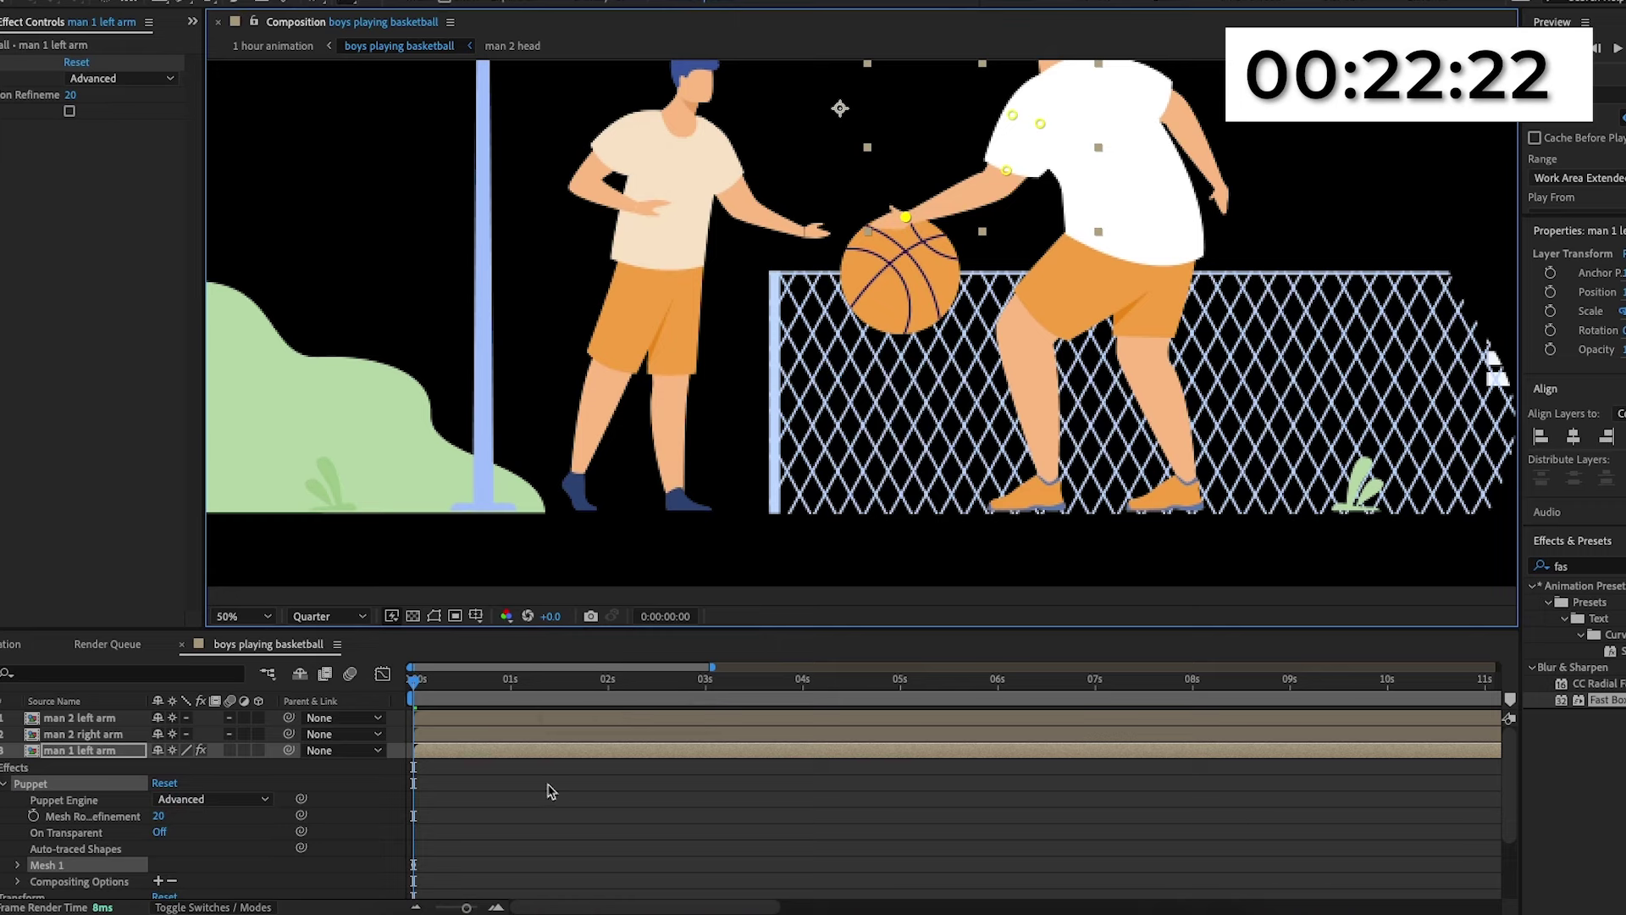
At 0:00:00:21, lower the hand's puppet pin on man 1 left arm to 1744, 1250 and preview the arm movement.
scroll(548, 788, "down", 3)
key("space")
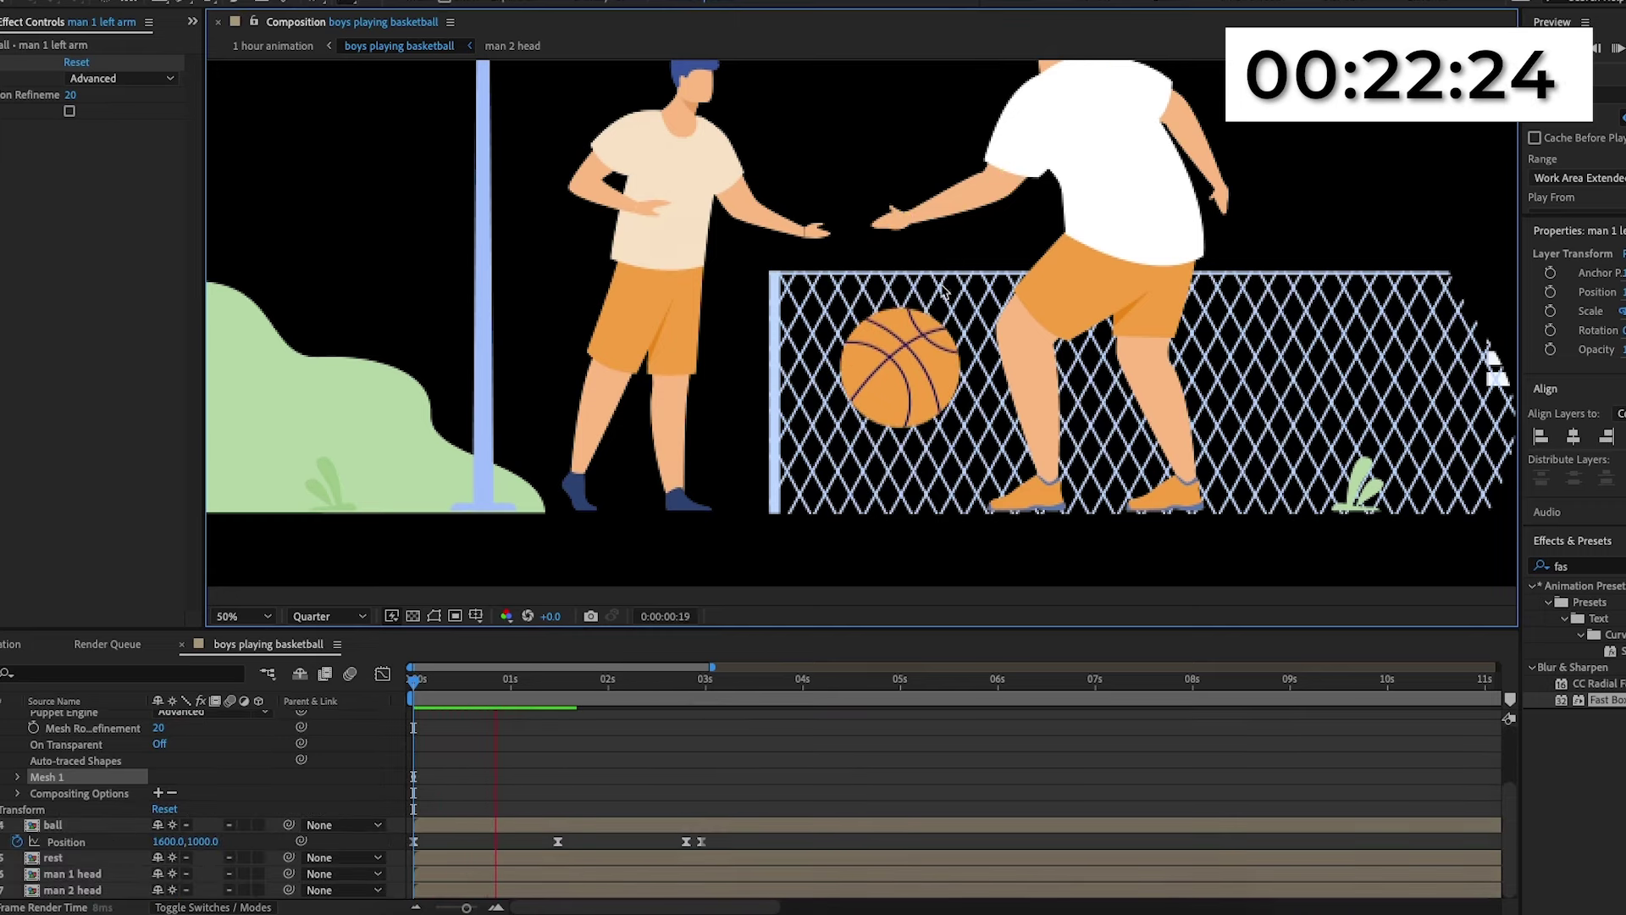
key("space")
left_click_drag(910, 225, 907, 230)
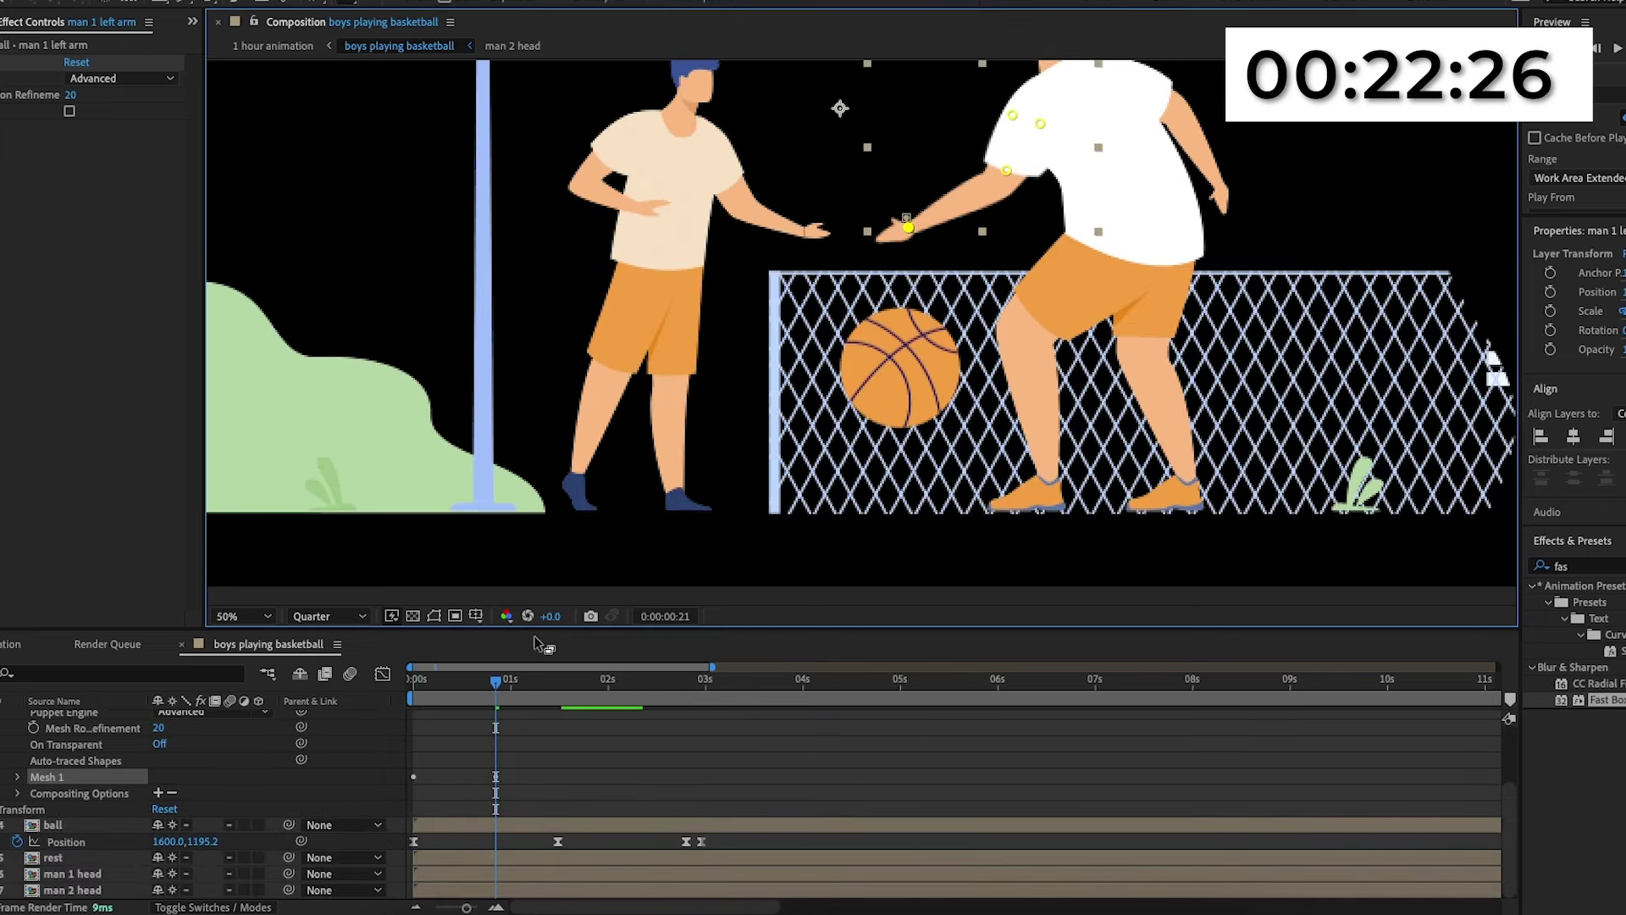
key("space")
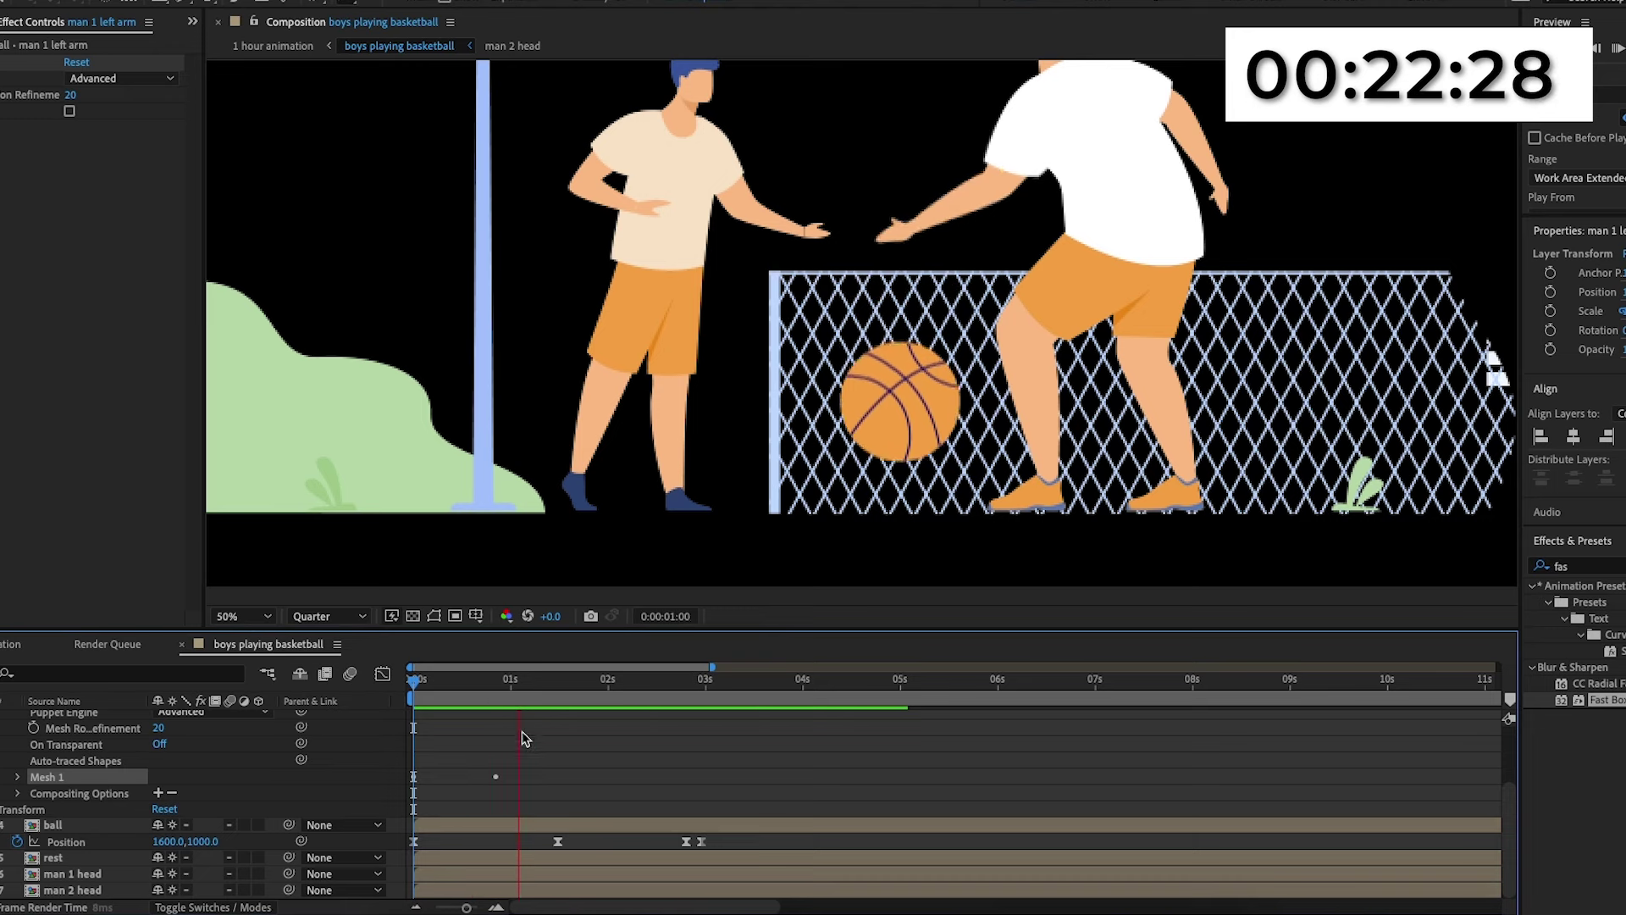
key("space")
Apply Easy Ease to man 1 left arm's Puppet Pin 4 Position keyframes and shape their speed curve to start fast and slow down.
left_click(18, 776)
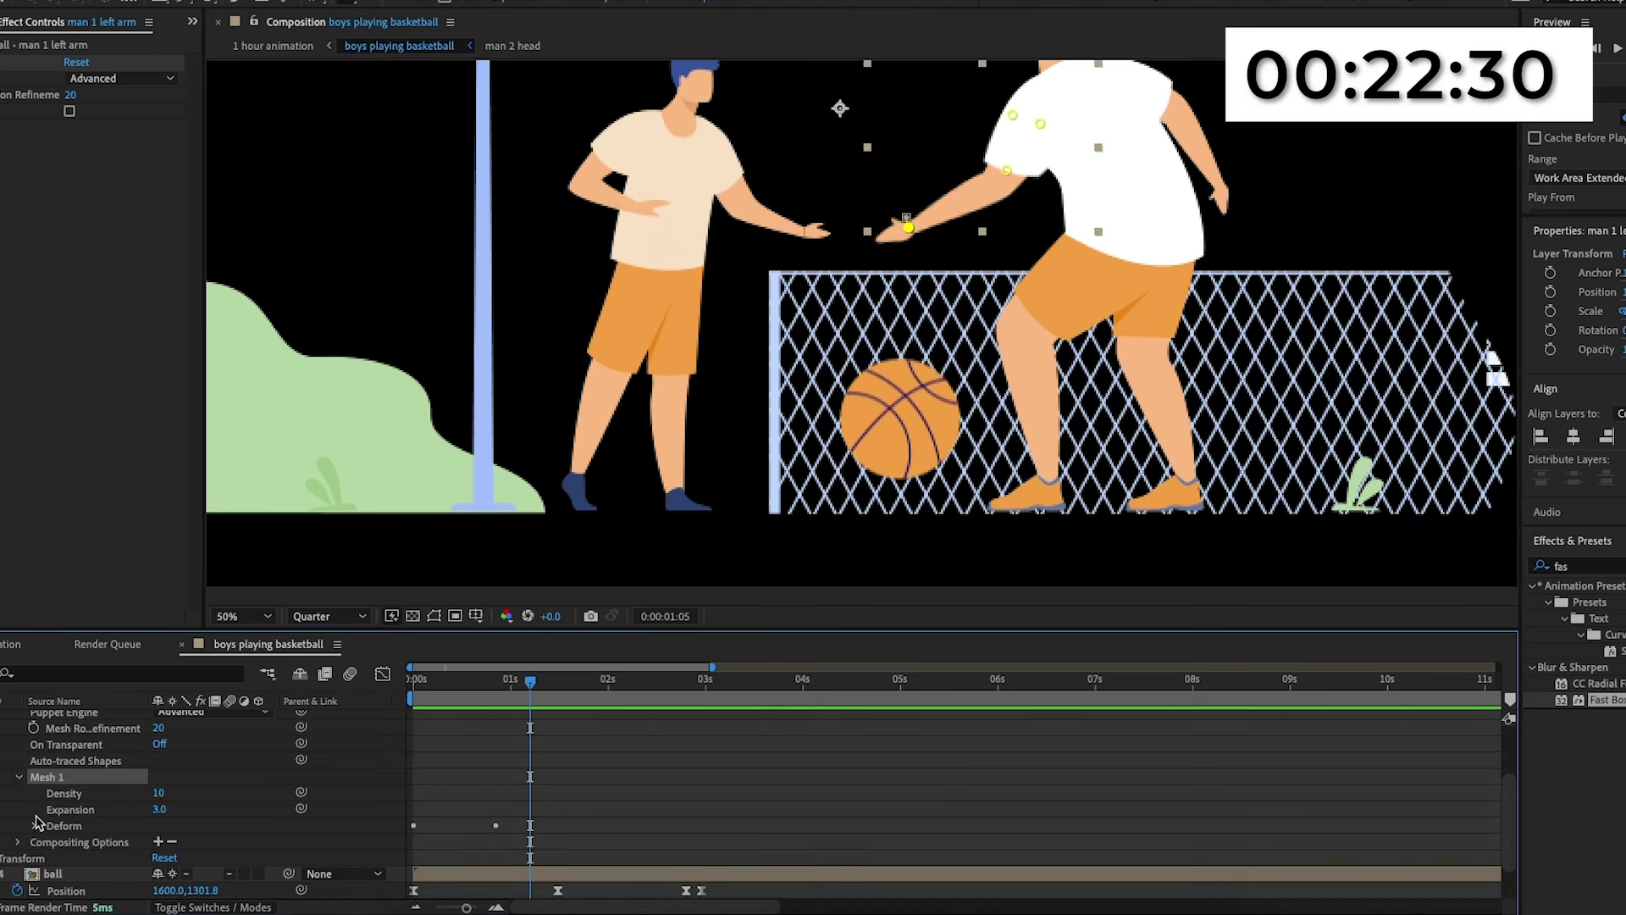
left_click(34, 826)
left_click(76, 841)
left_click(51, 841)
scroll(414, 826, "down", 2)
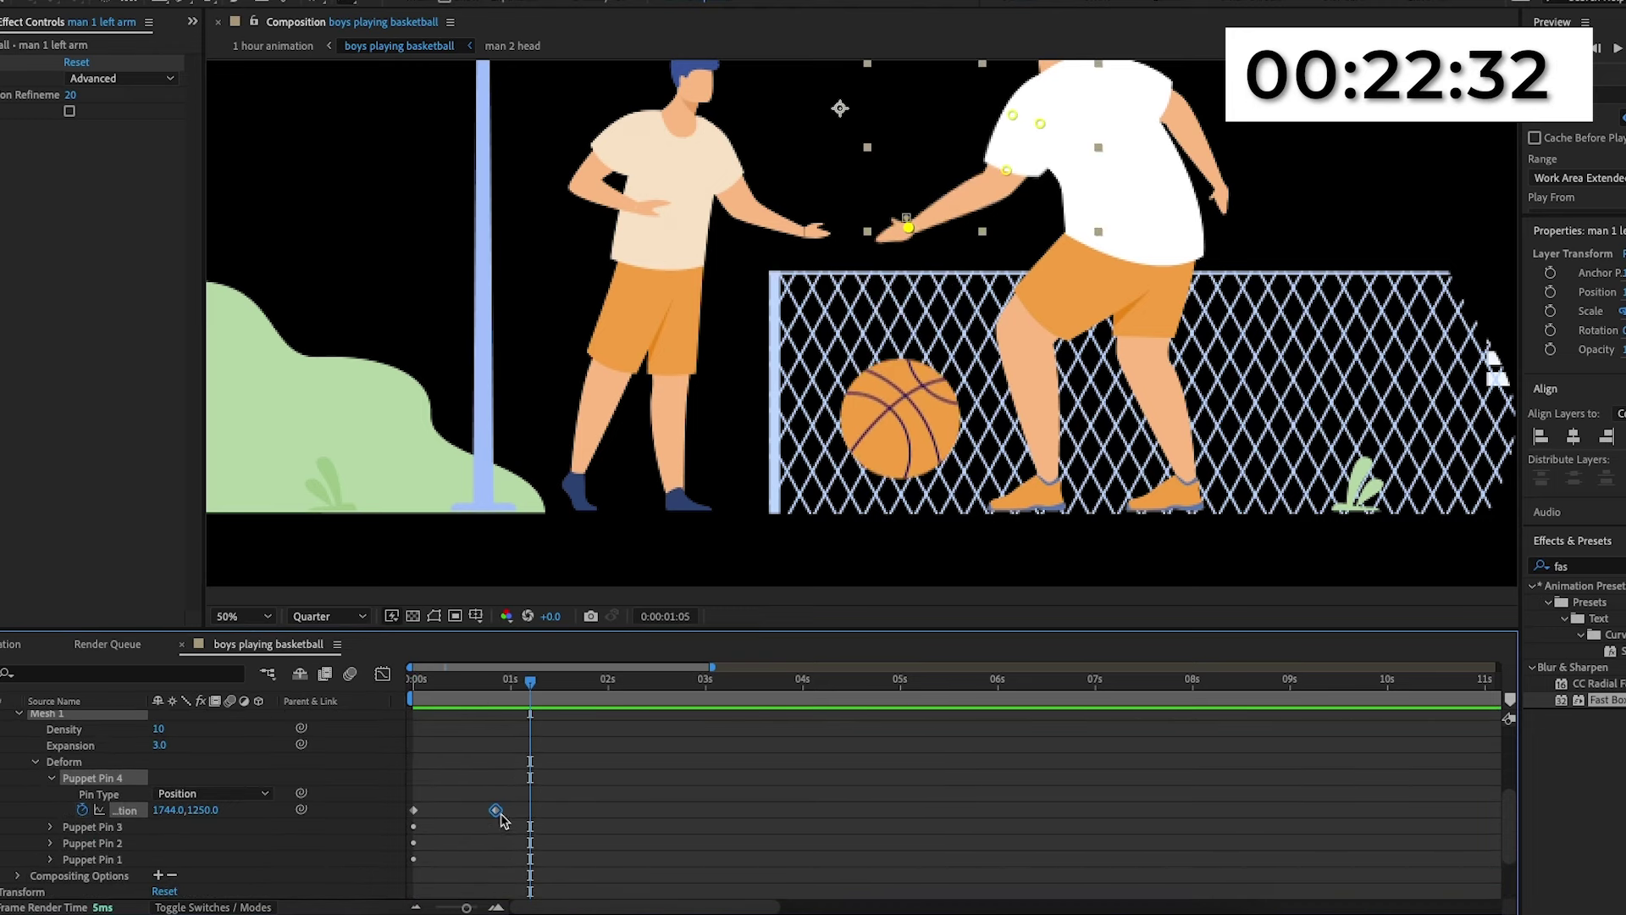
left_click_drag(496, 810, 415, 858)
key("F9")
key("shift+F3")
left_click(486, 857)
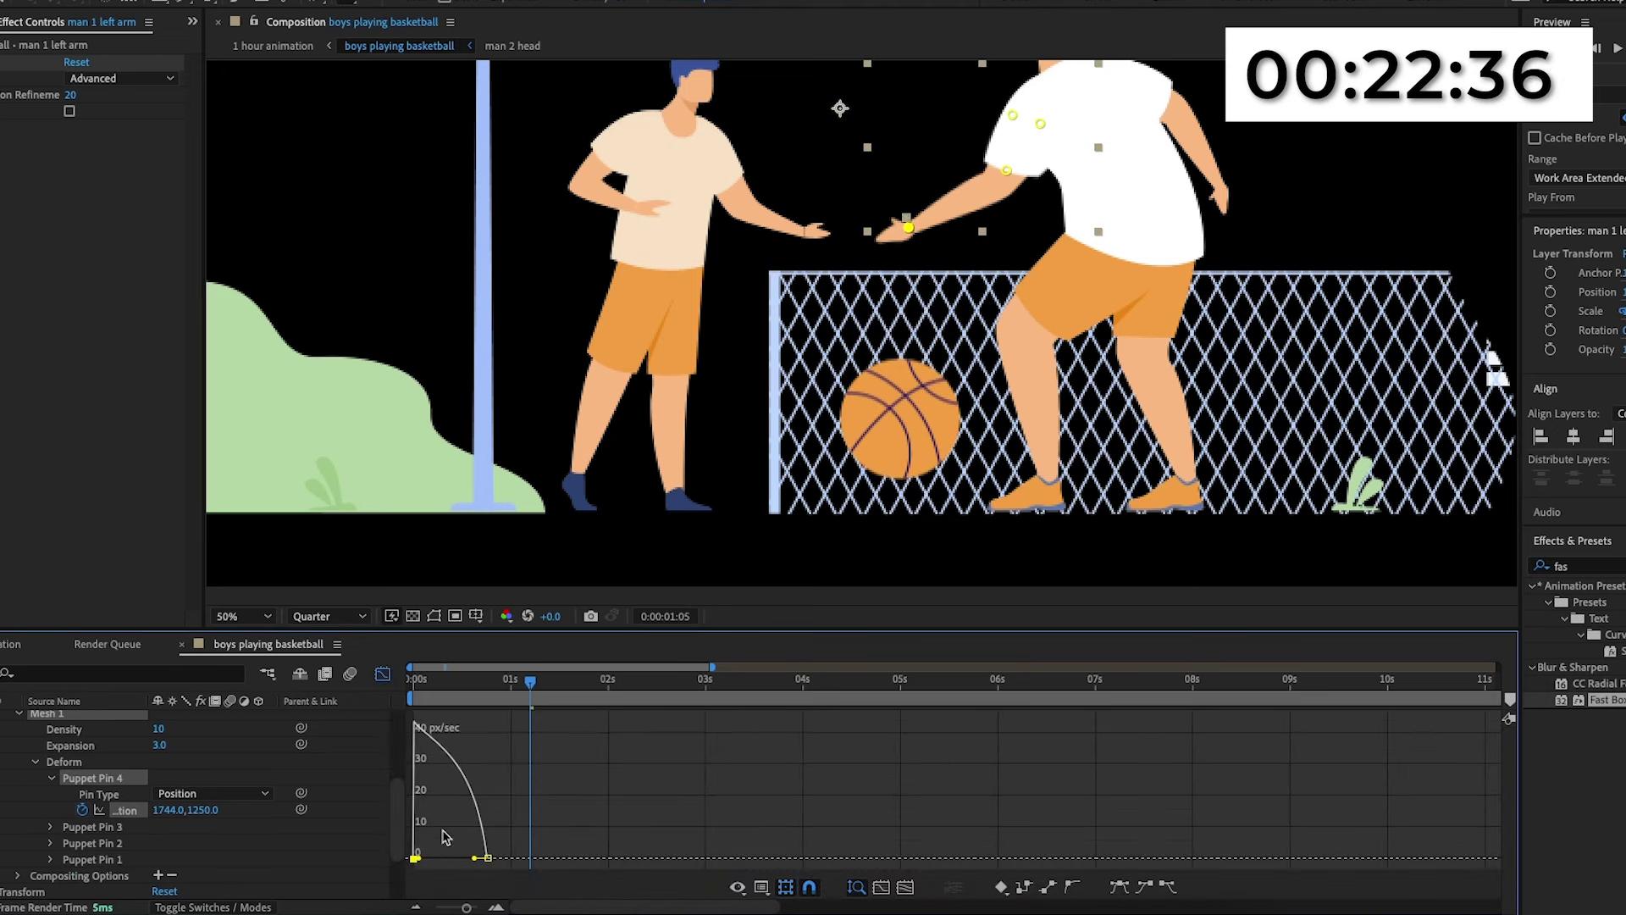
left_click_drag(530, 681, 343, 675)
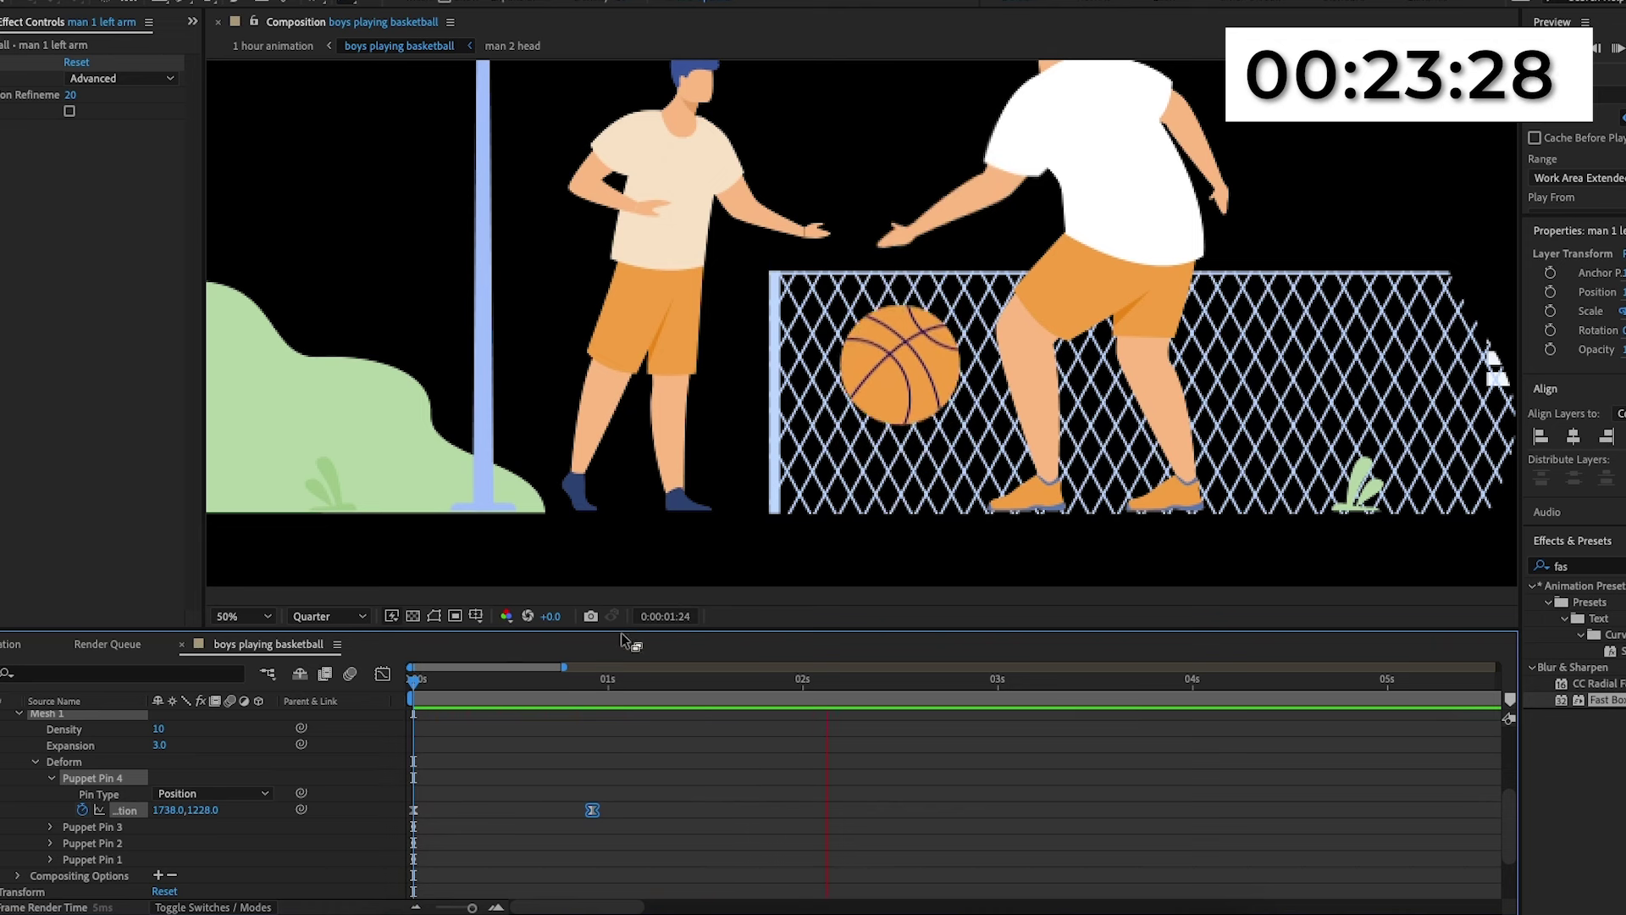
Paste Puppet Pin 4's lowered-hand keyframe at 0:00:02:12 and its first keyframe at 0:00:02:20, and preview the arm following the ball.
left_click(914, 681)
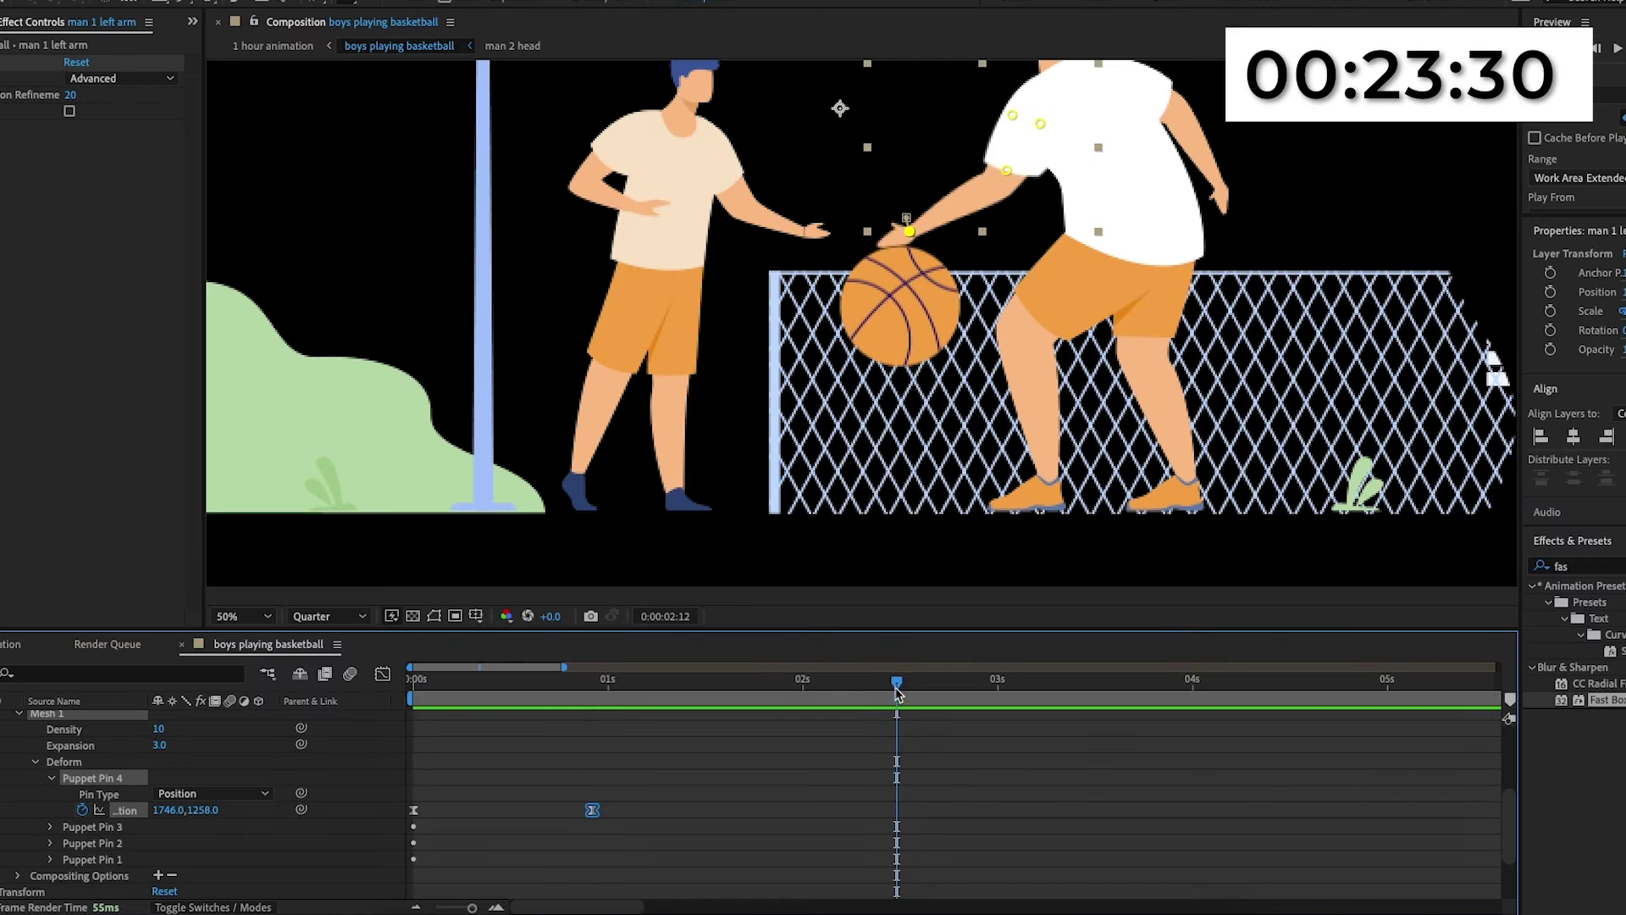
left_click(816, 787)
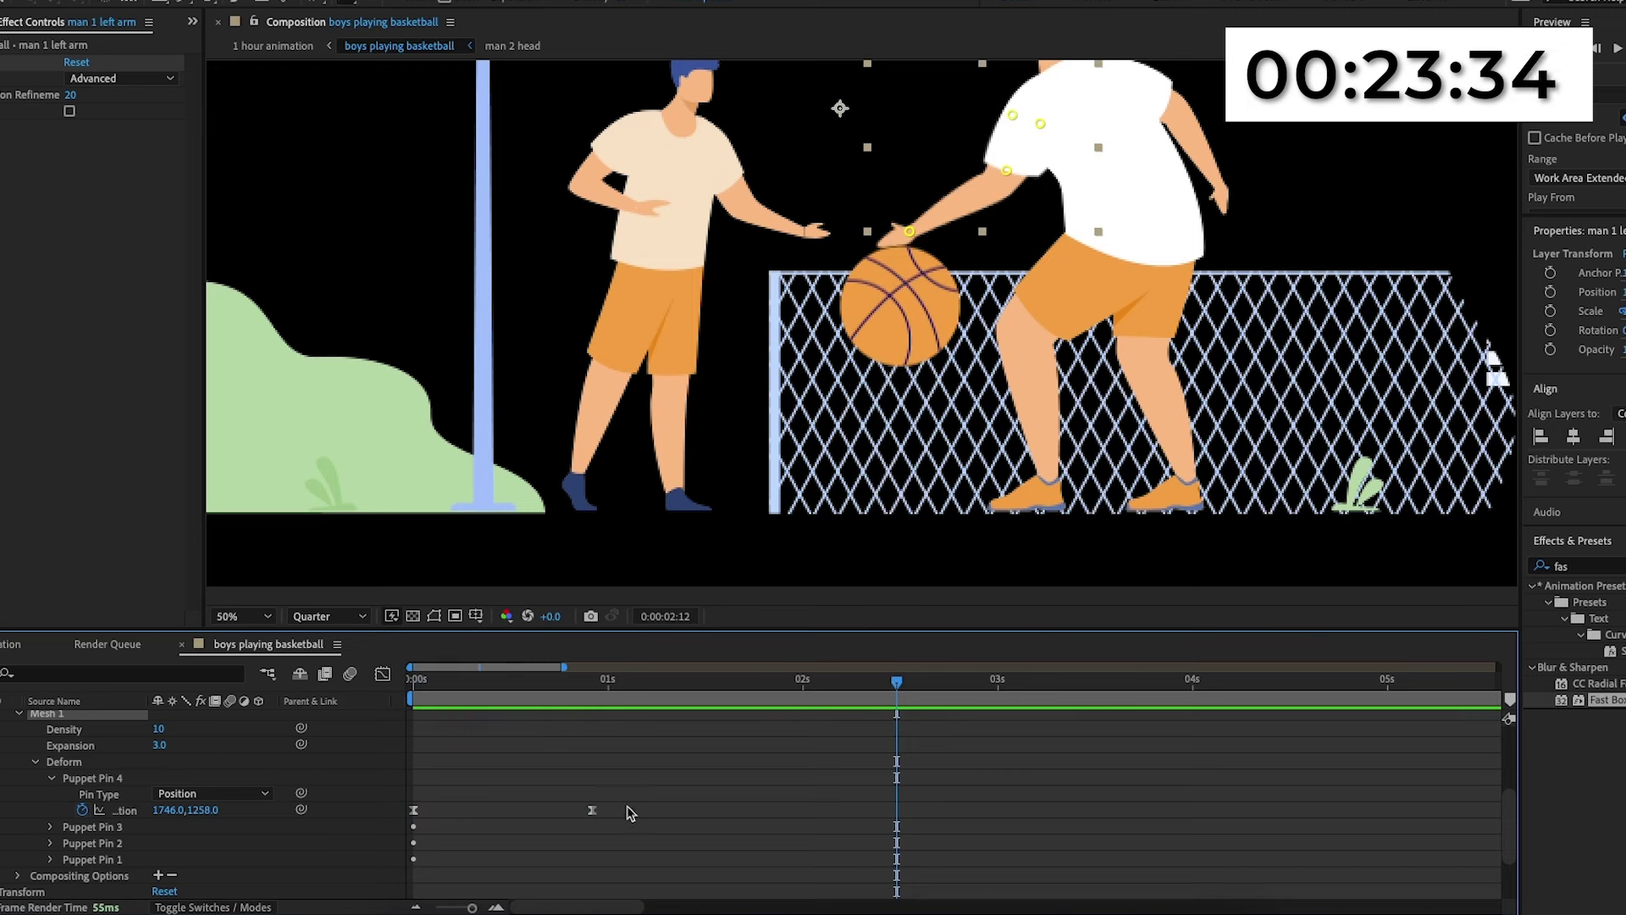
left_click(592, 810)
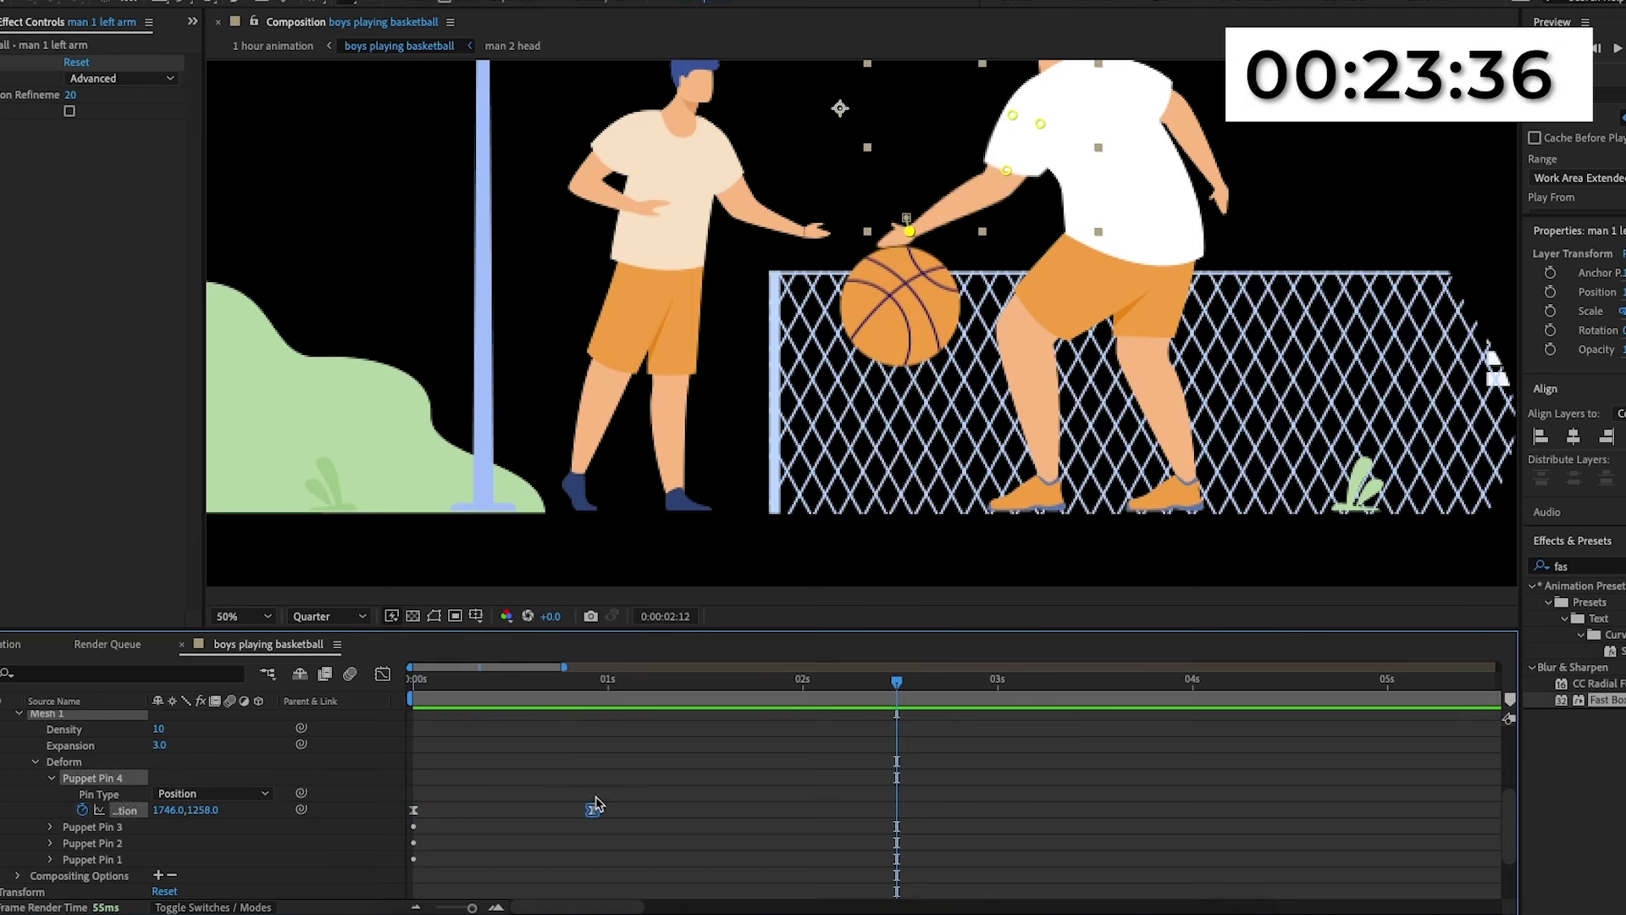
left_click(414, 810)
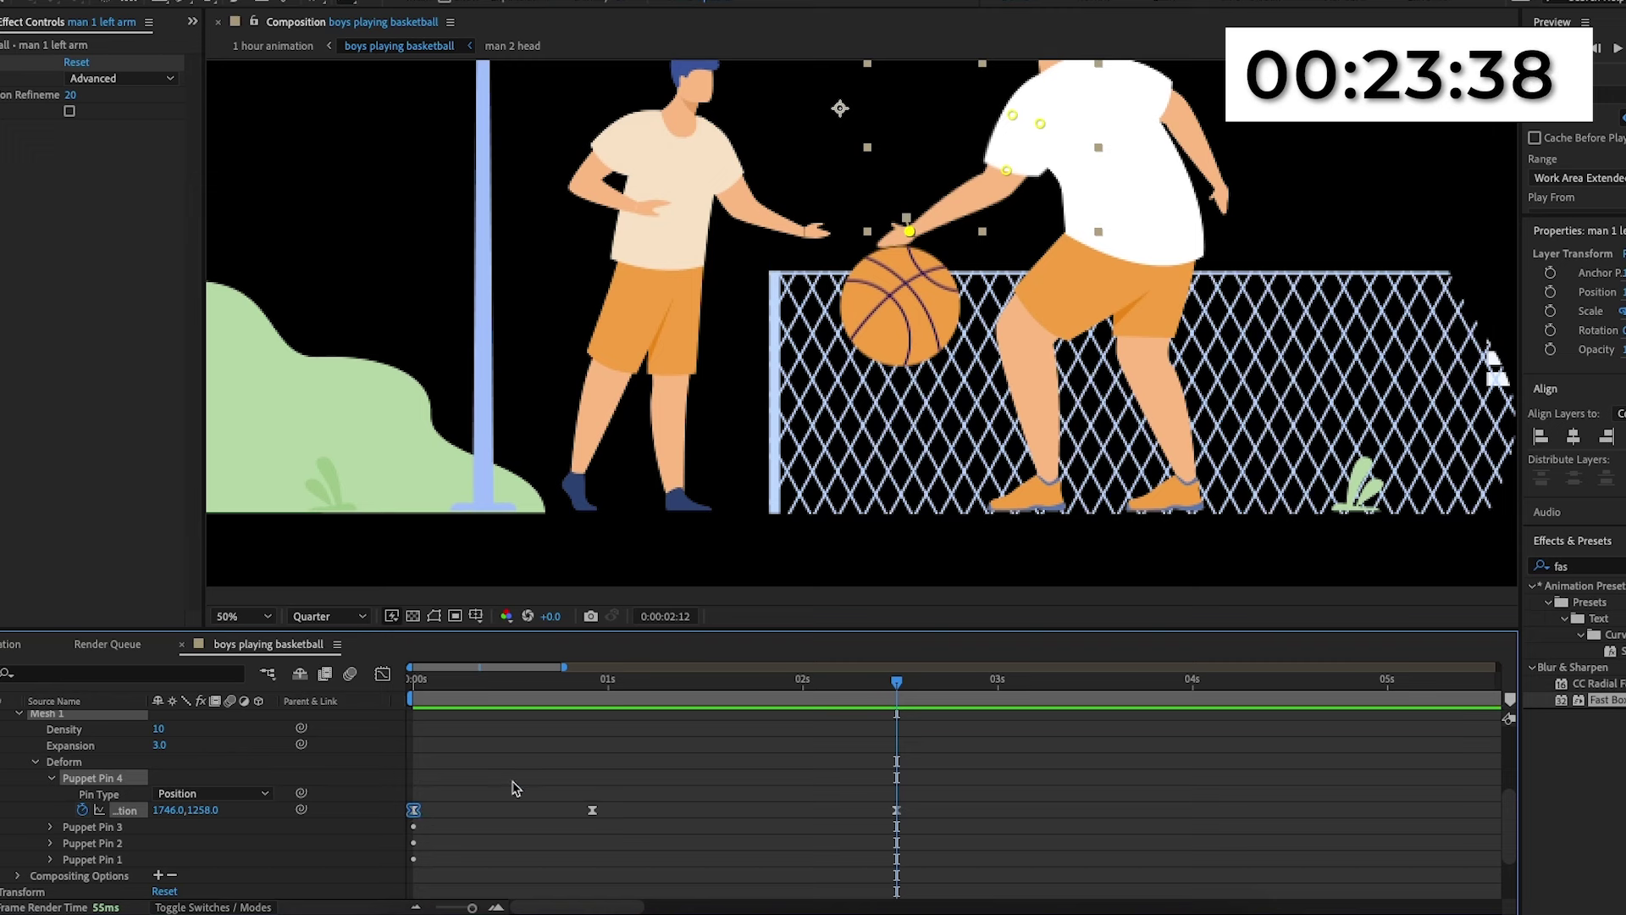
left_click_drag(897, 684, 960, 688)
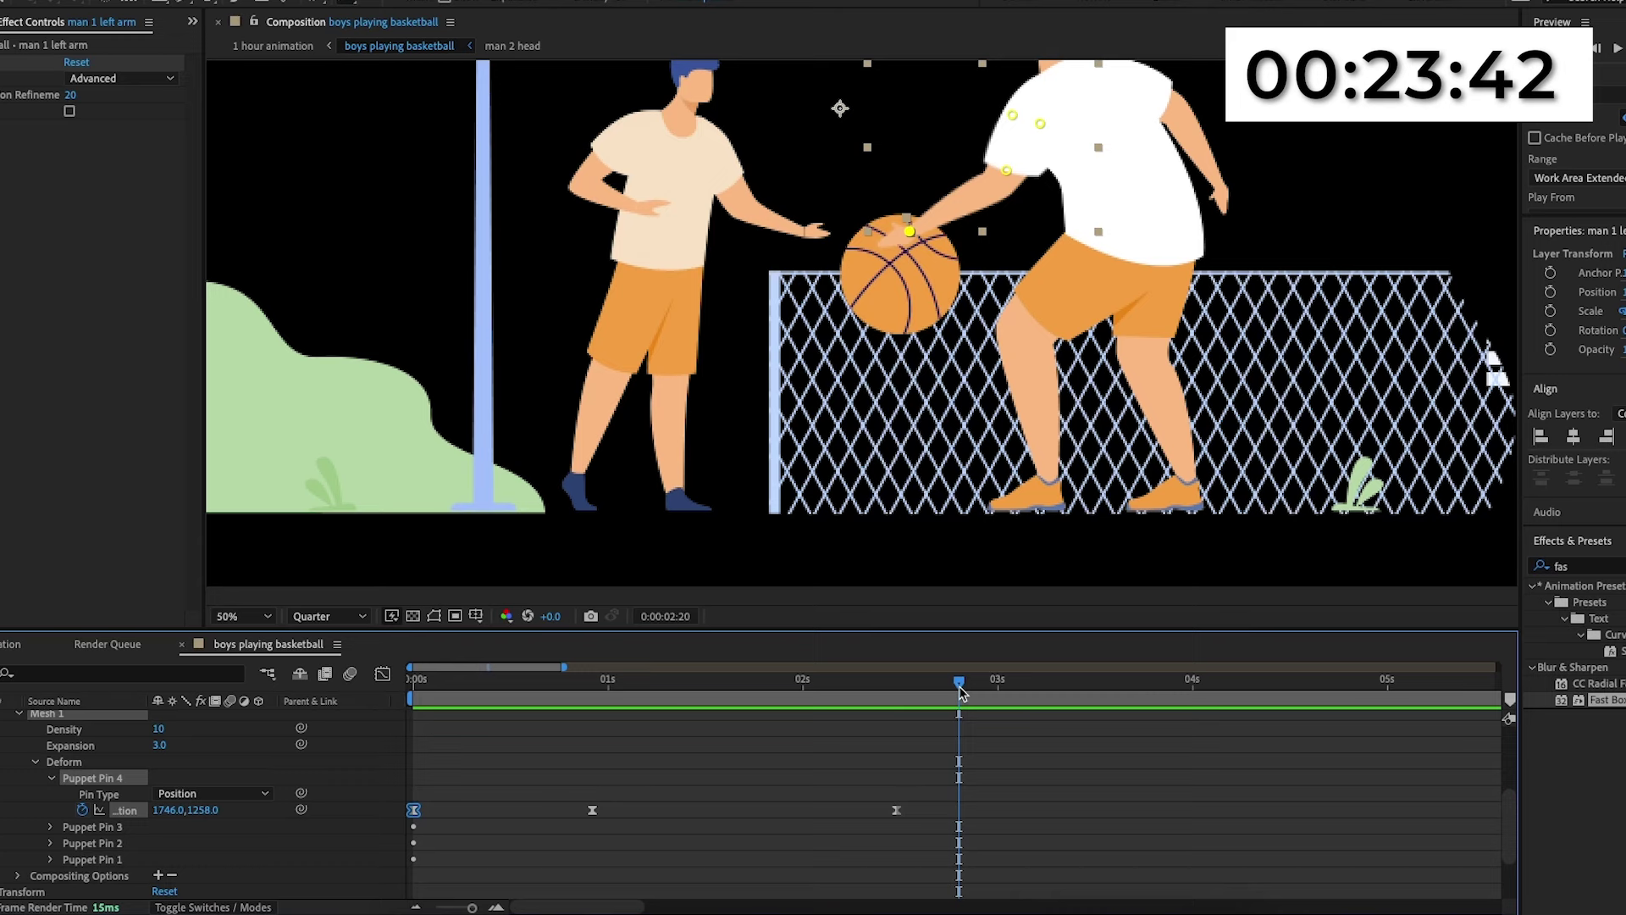
key("ctrl+v")
left_click(818, 688)
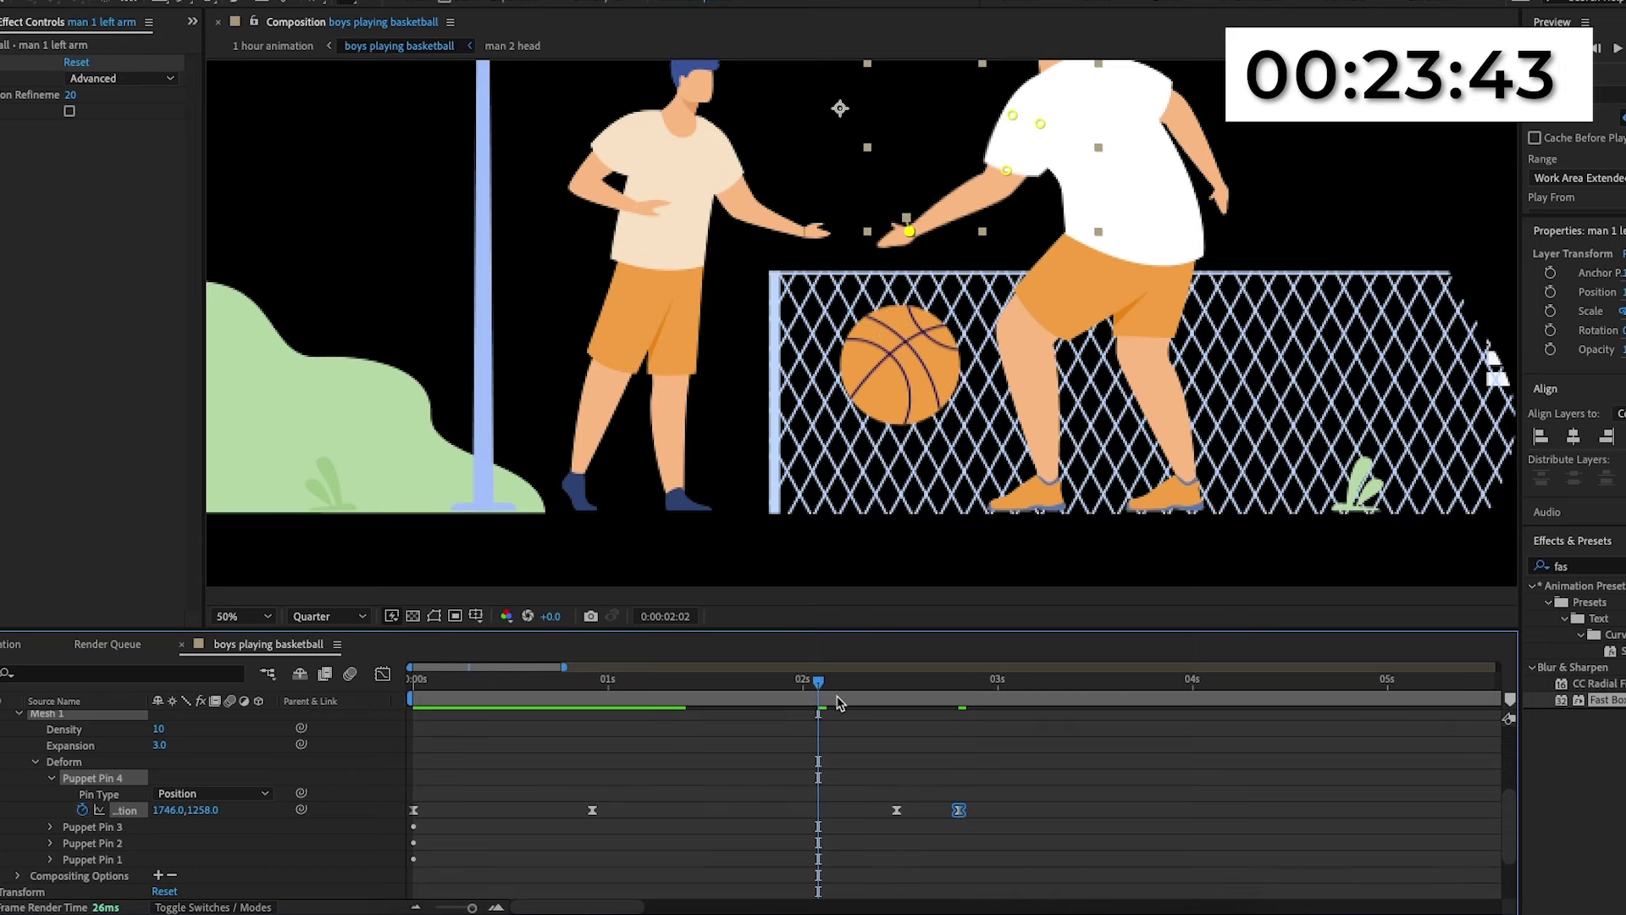
key("space")
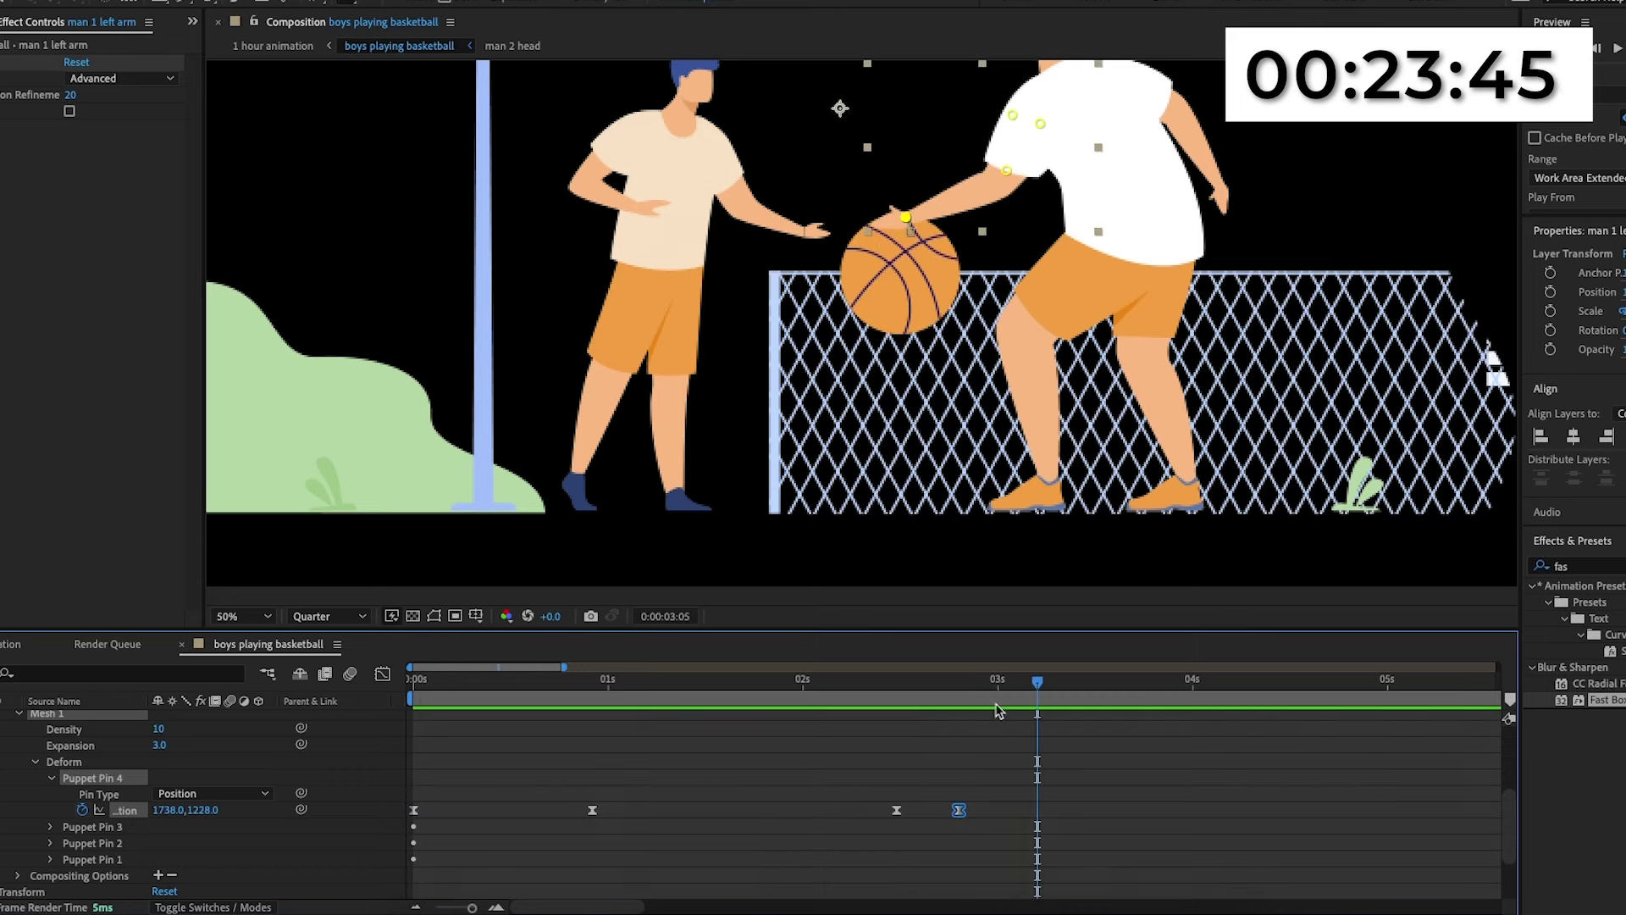
left_click_drag(850, 684, 755, 683)
key("space")
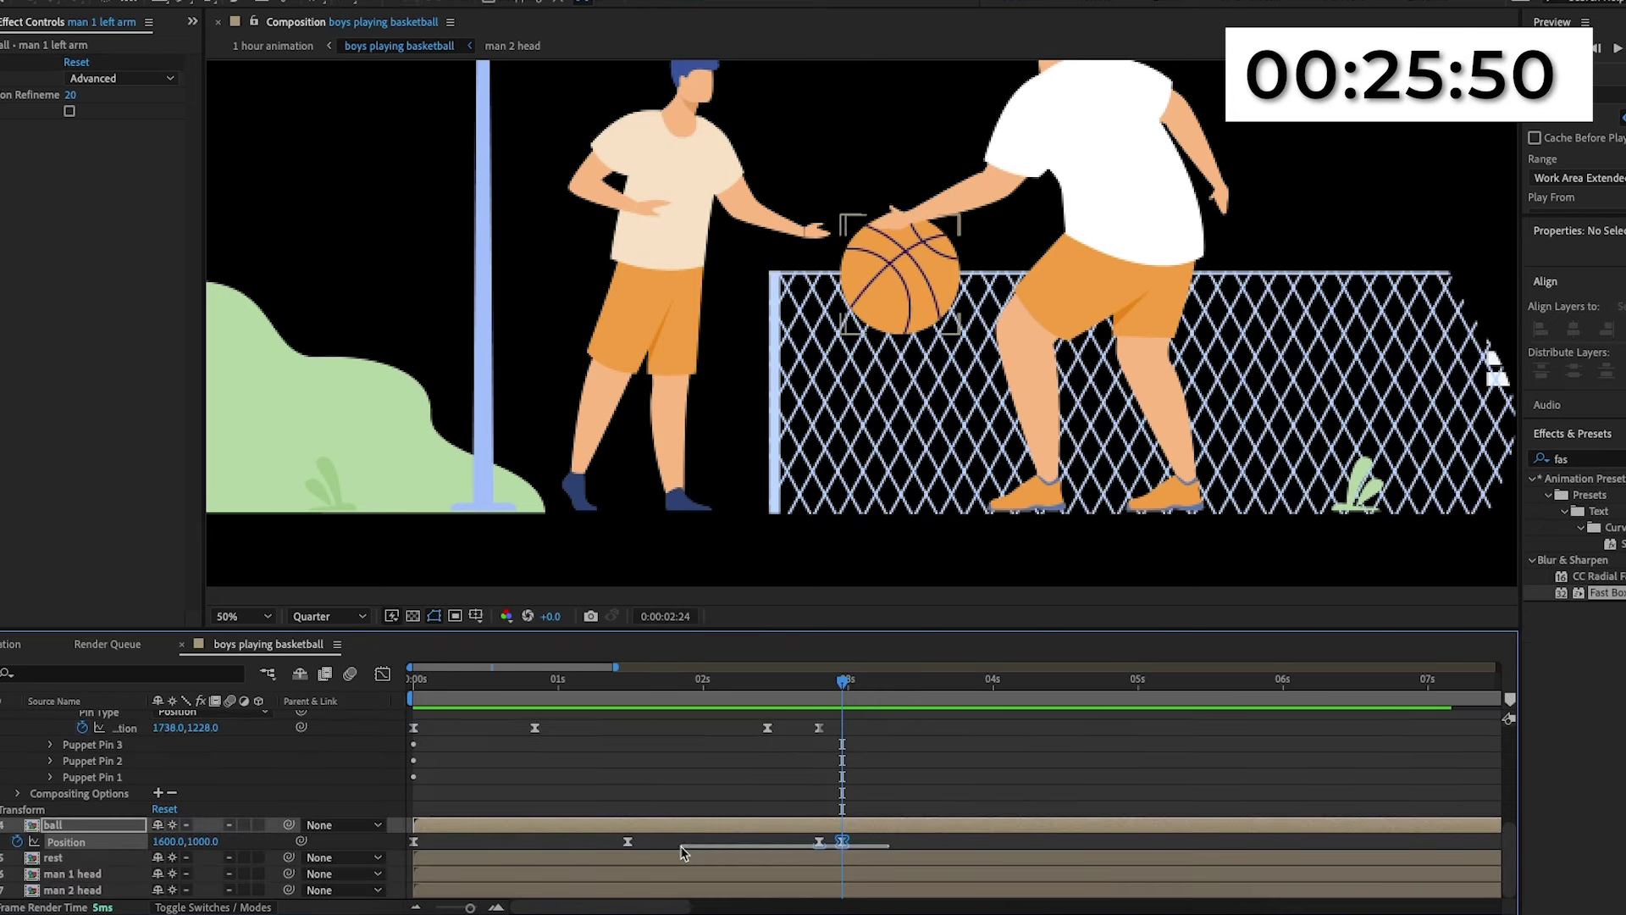
Copy all the ball's Position keyframes, paste them at 0:00:02:24, and paste them again from the end of the second bounce.
left_click_drag(889, 835, 403, 863)
key("ctrl+c")
key("ctrl+v")
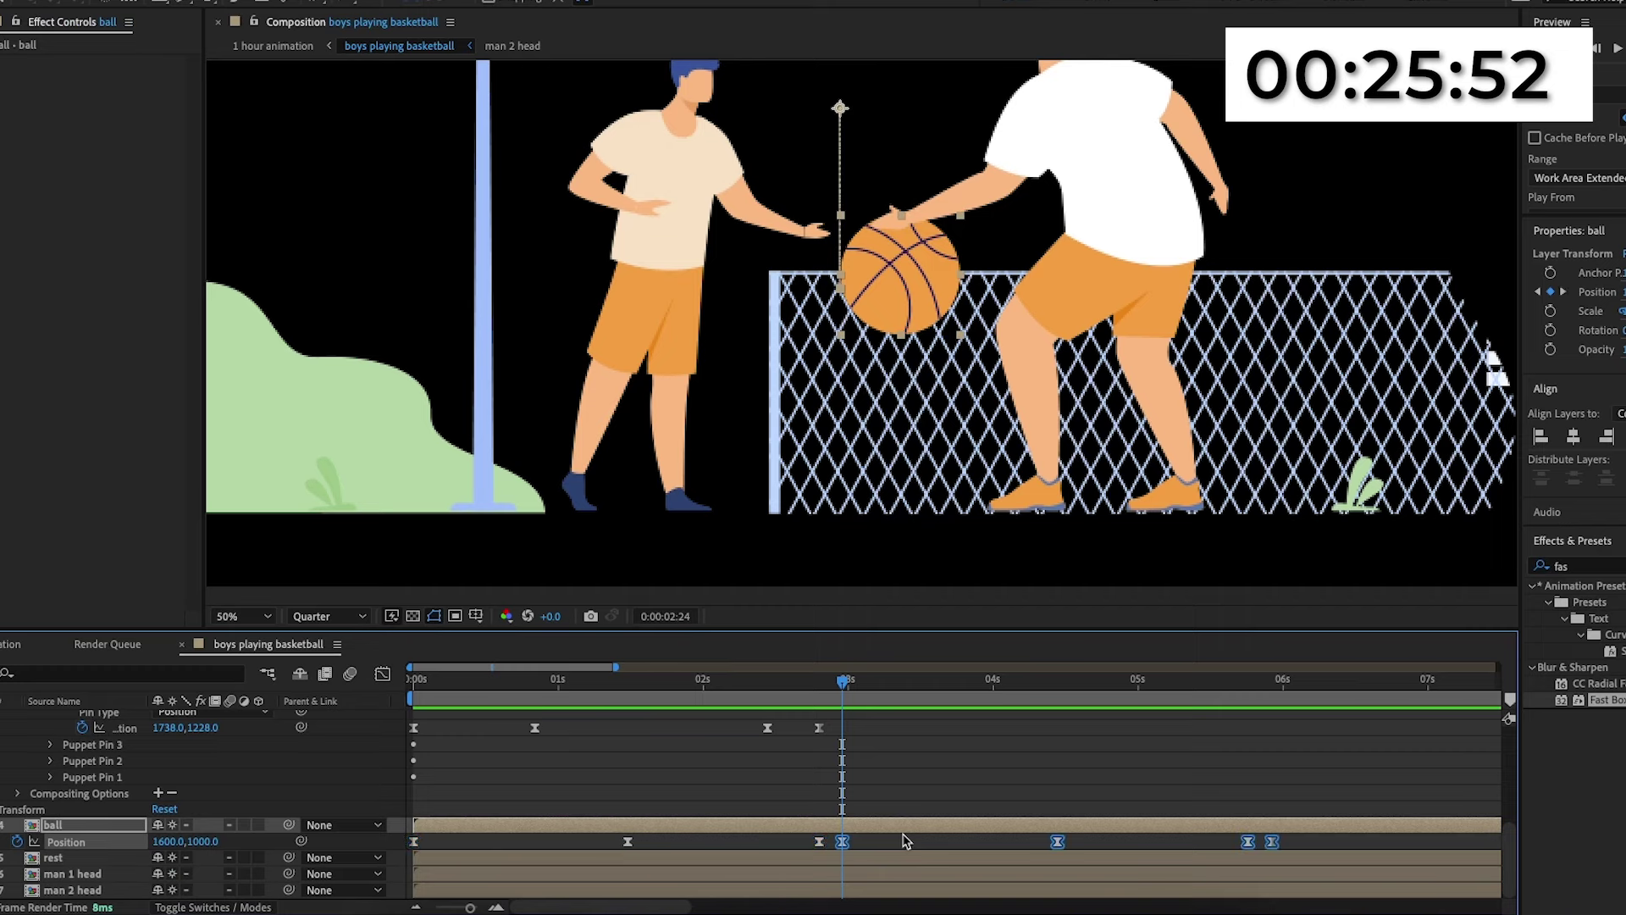
key("space")
left_click_drag(1006, 694, 959, 745)
key("ctrl+v")
key("j")
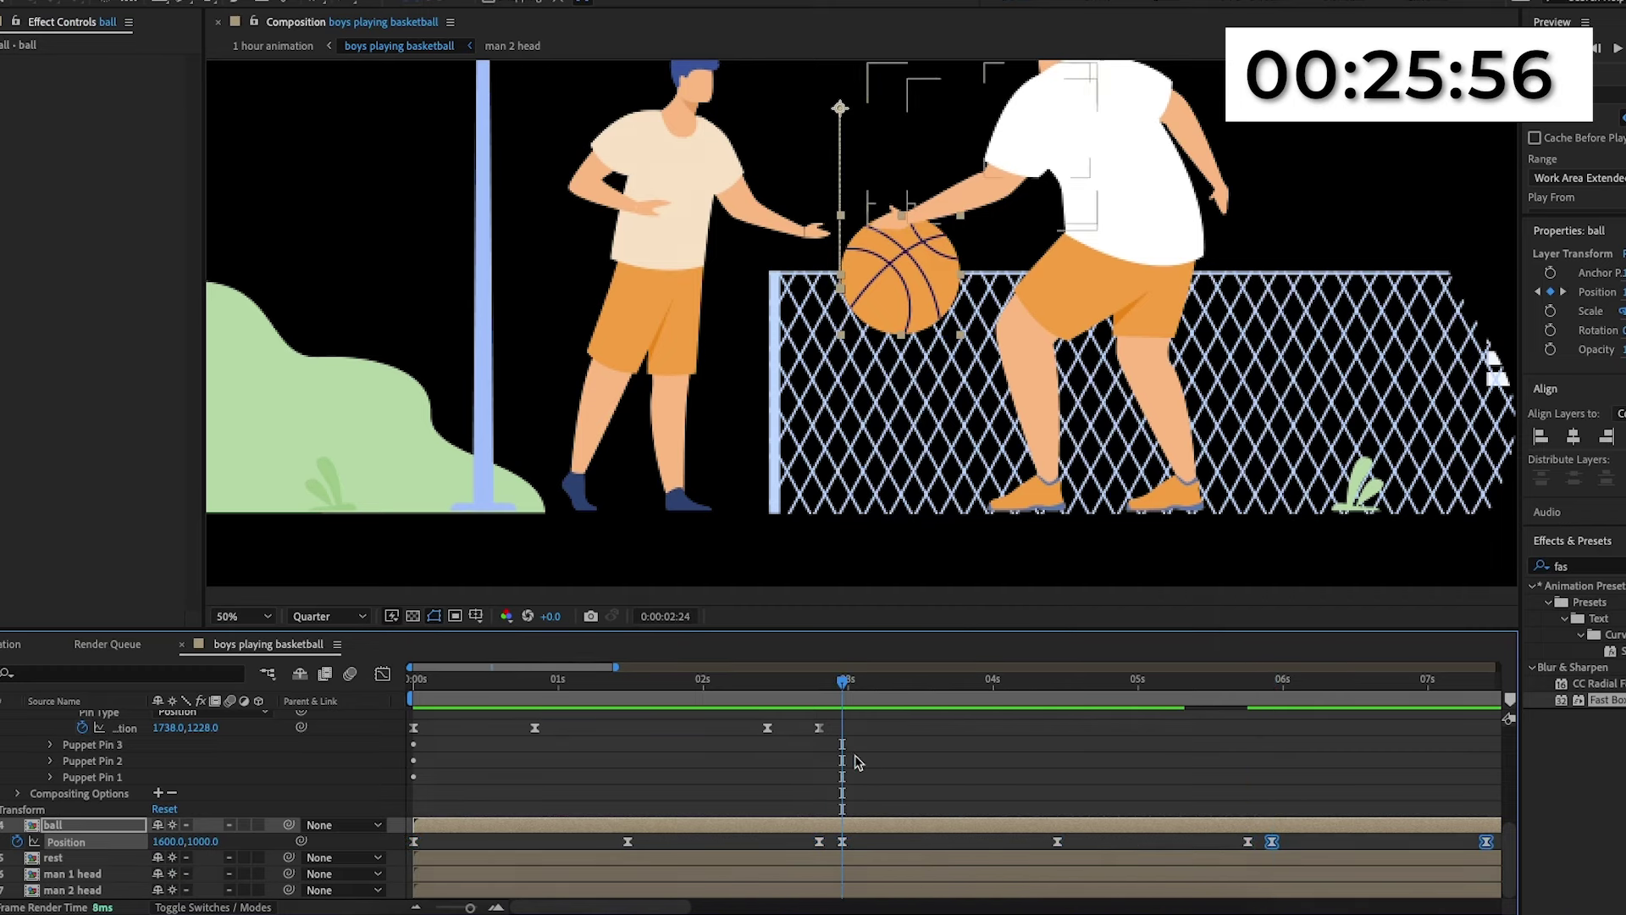
Copy the four Puppet Pin 4 Position keyframes of man 1 left arm, paste them at 0:00:02:24 and preview.
scroll(856, 759, "up", 3)
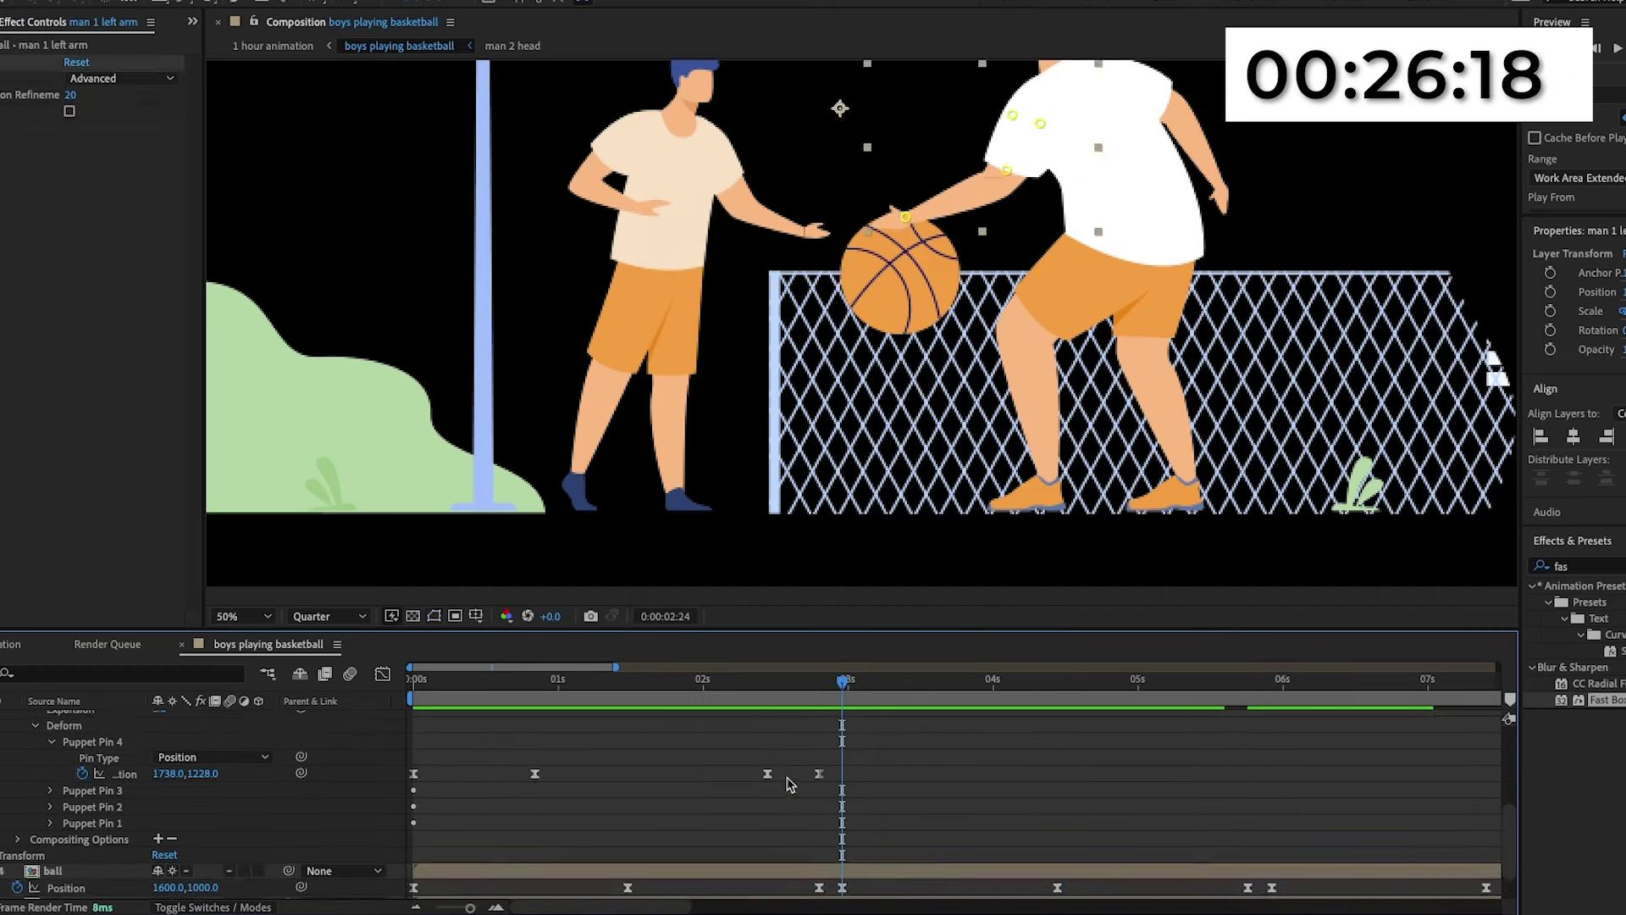
left_click_drag(851, 762, 404, 788)
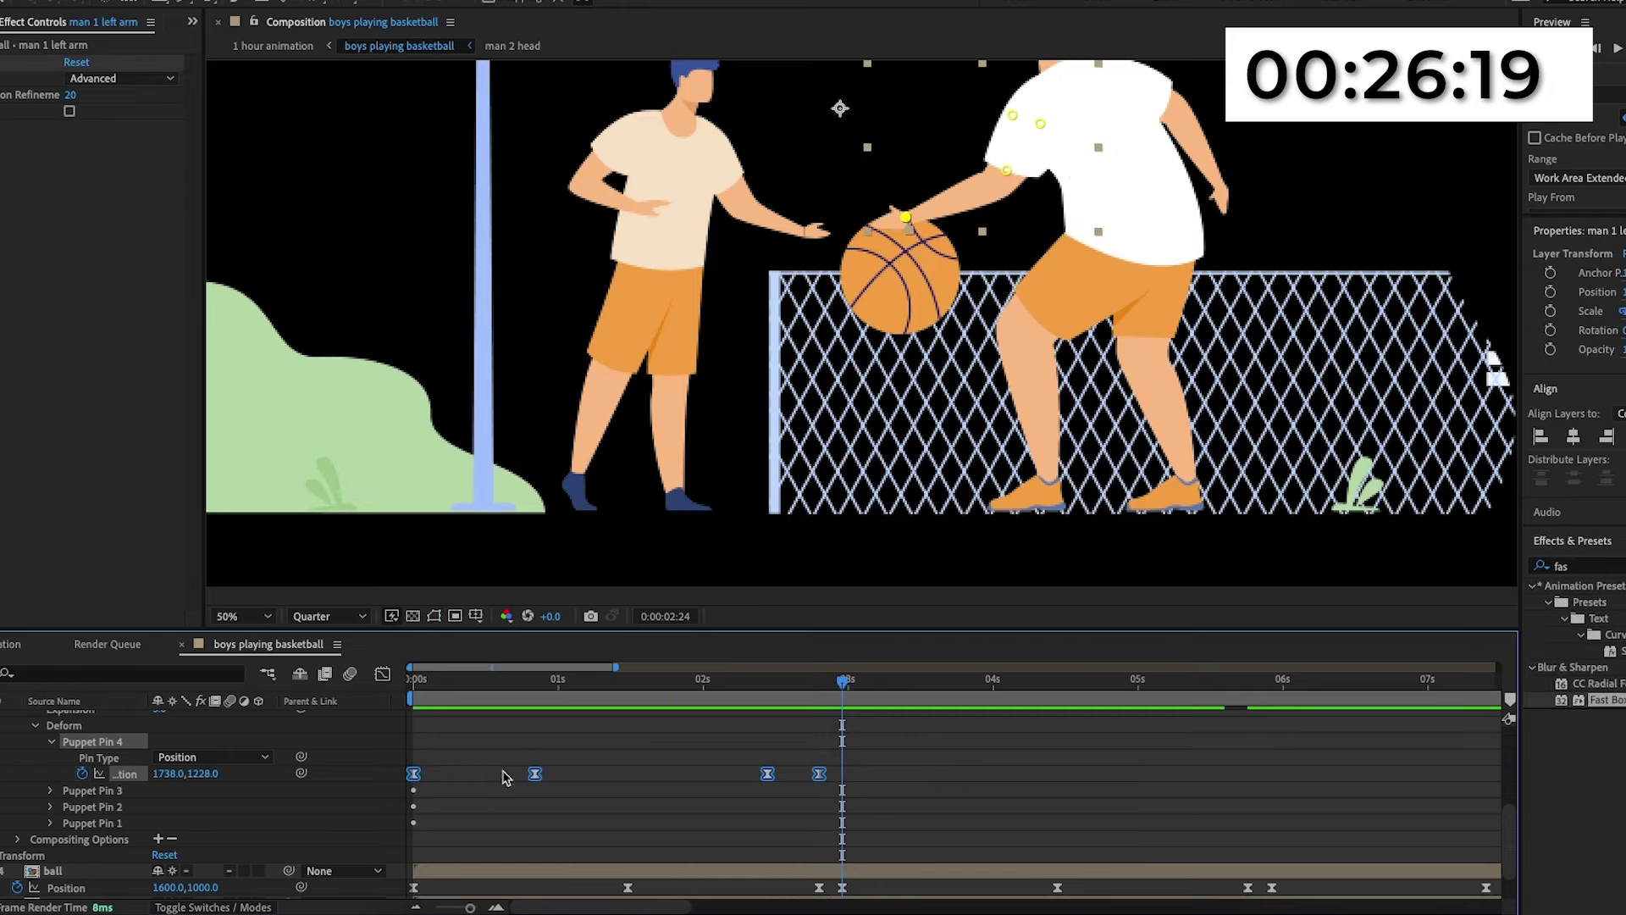
key("ctrl+v")
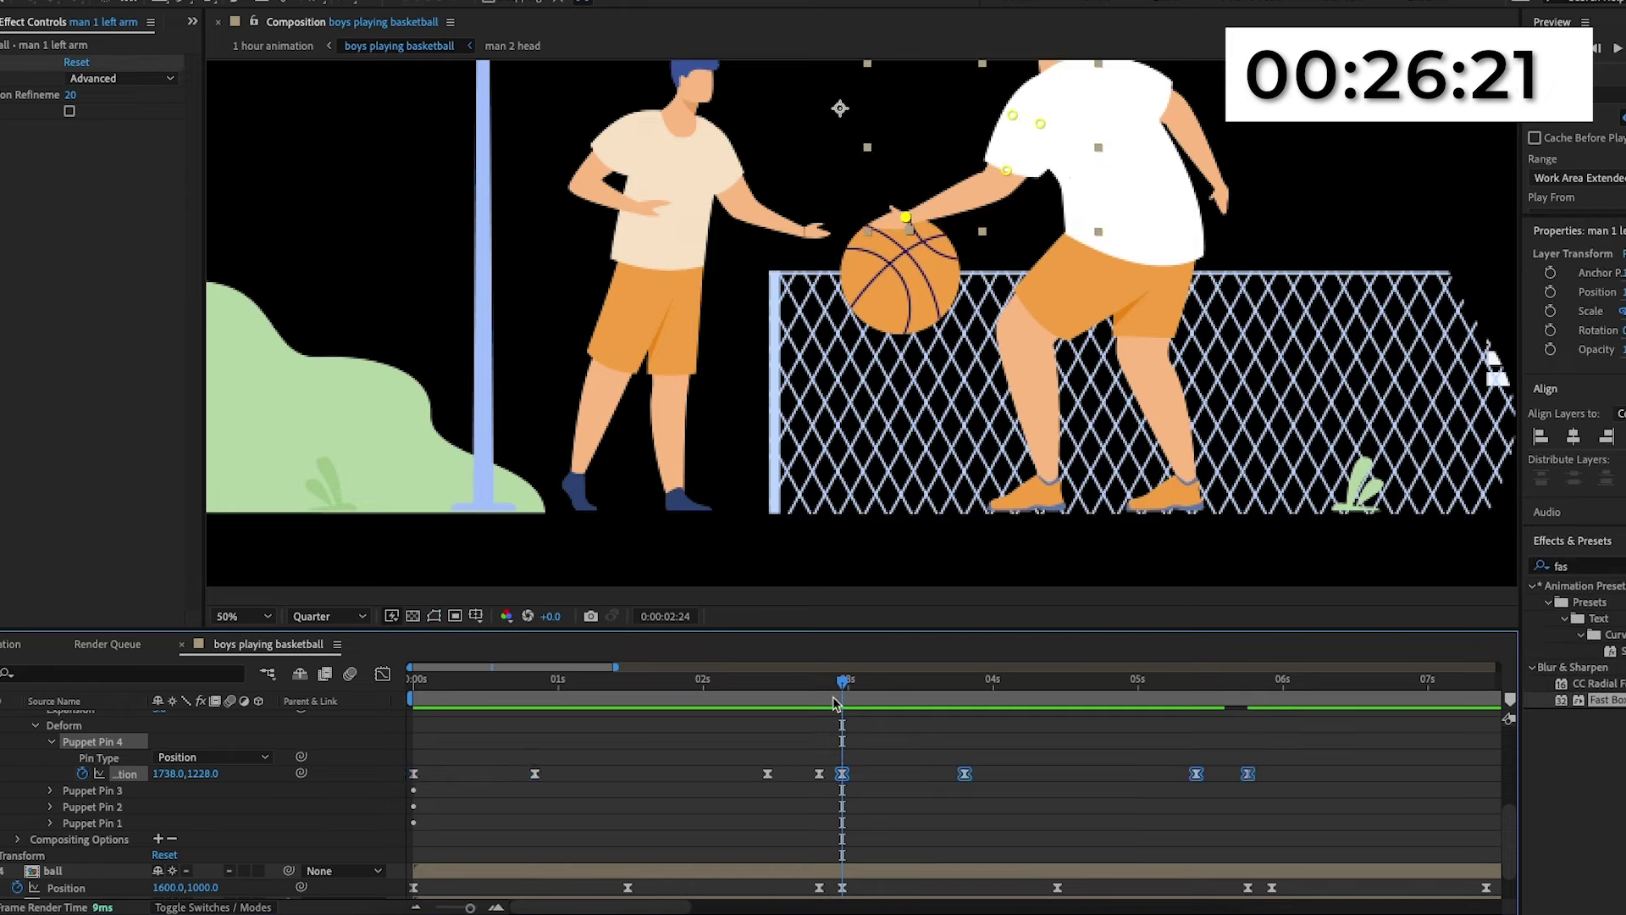
left_click_drag(833, 702, 708, 697)
key("space")
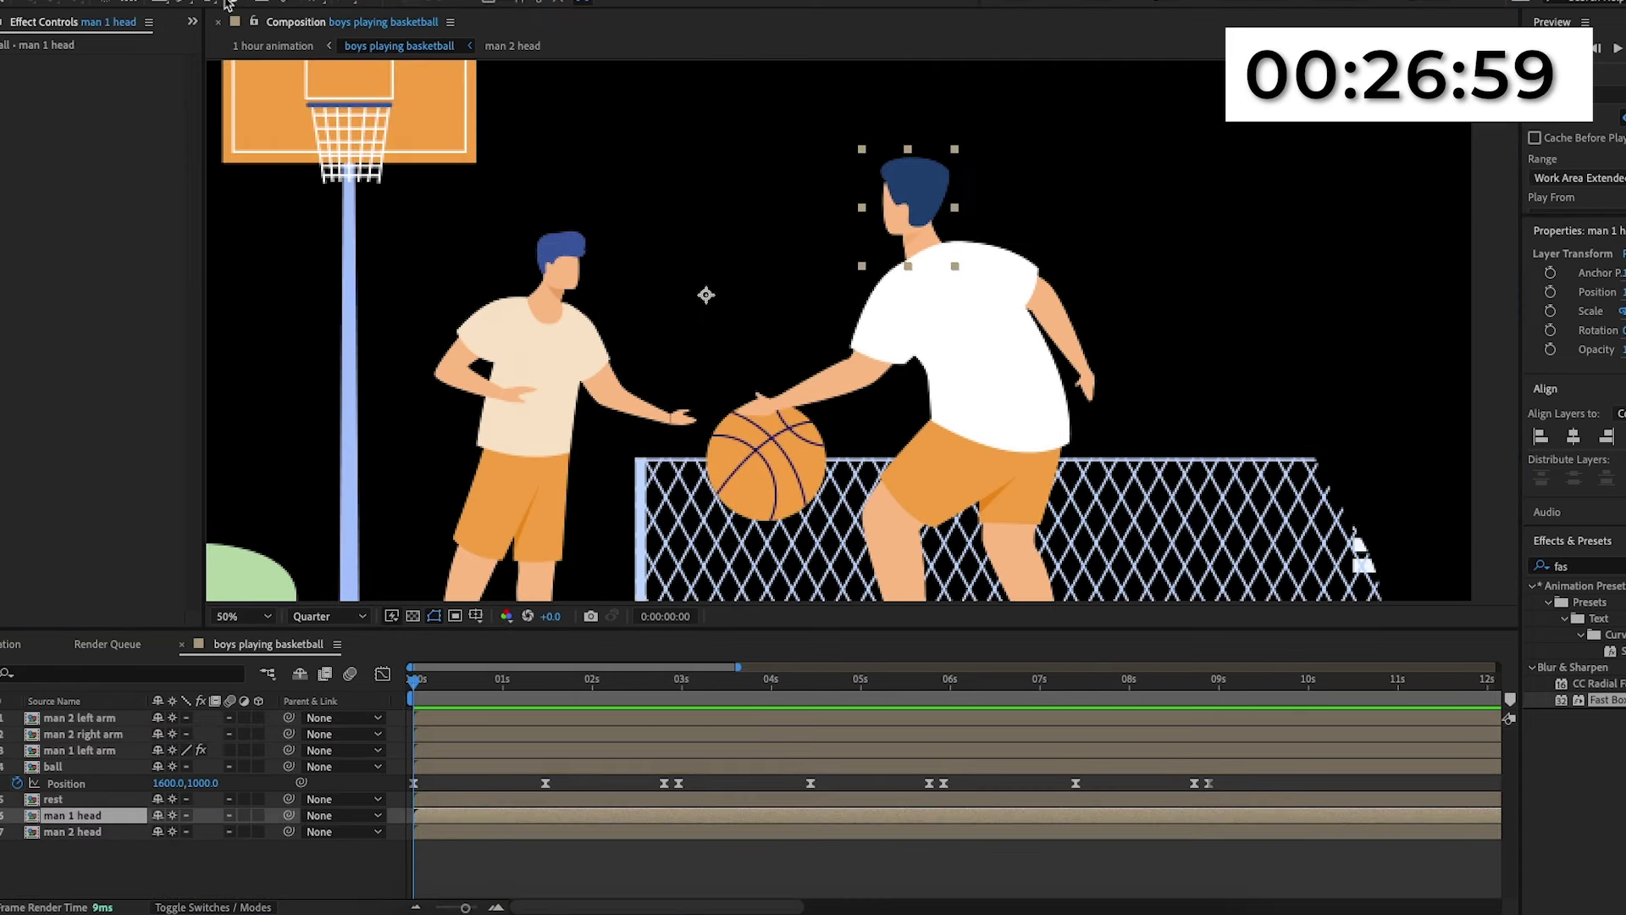
Add puppet pins to man 1 head: two at the base of the neck and one on the head.
left_click(347, 4)
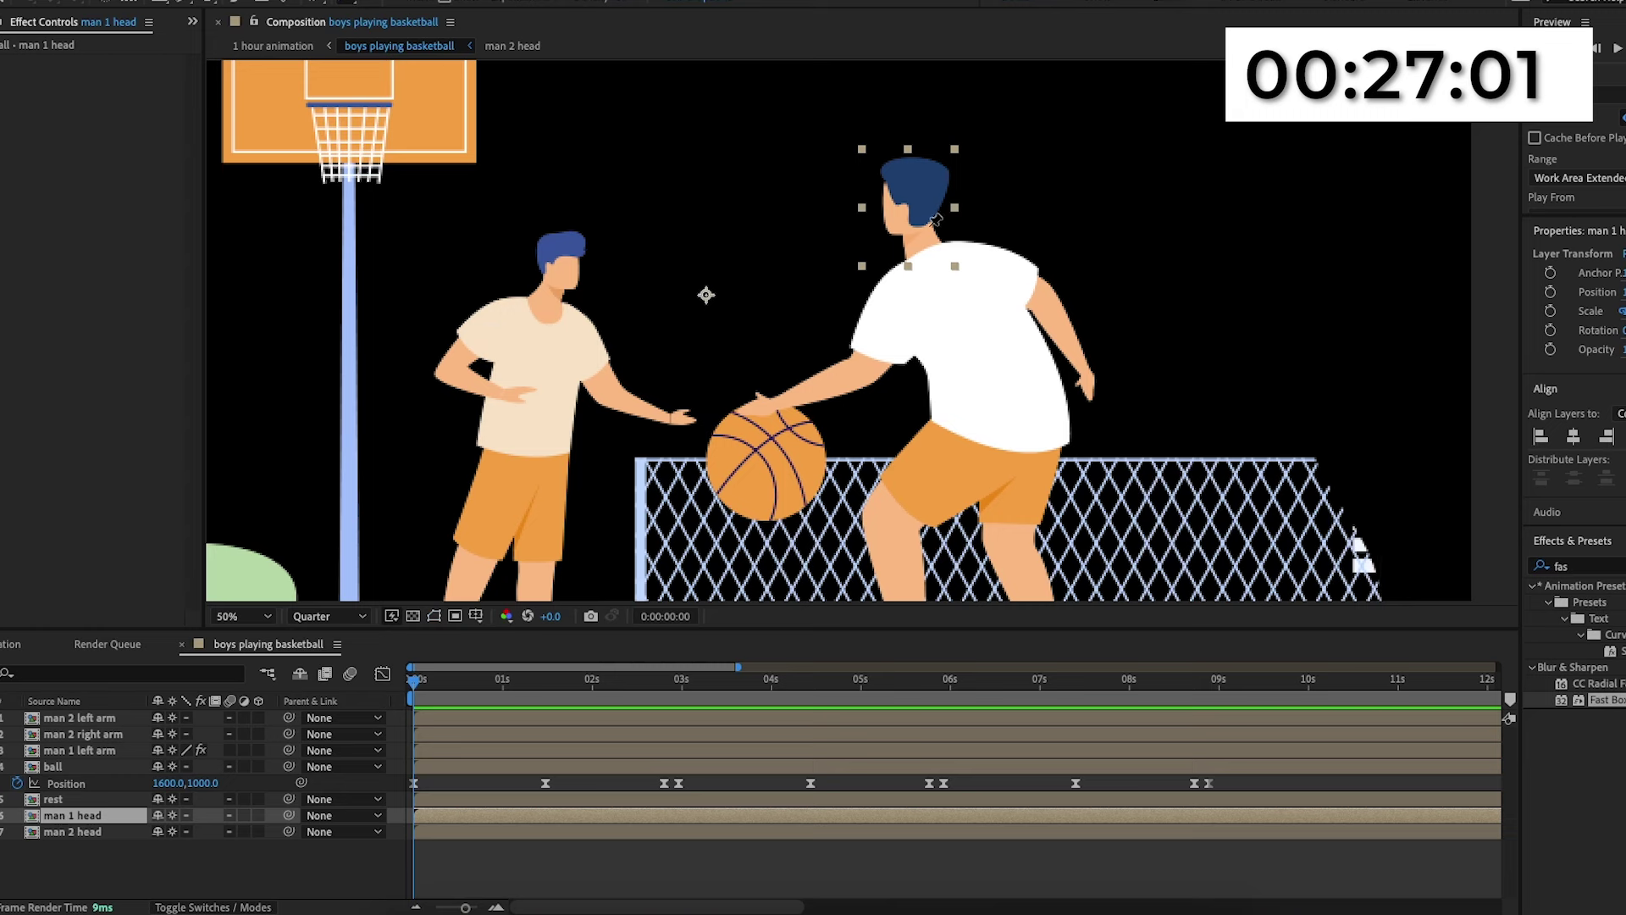
left_click(909, 248)
left_click(931, 240)
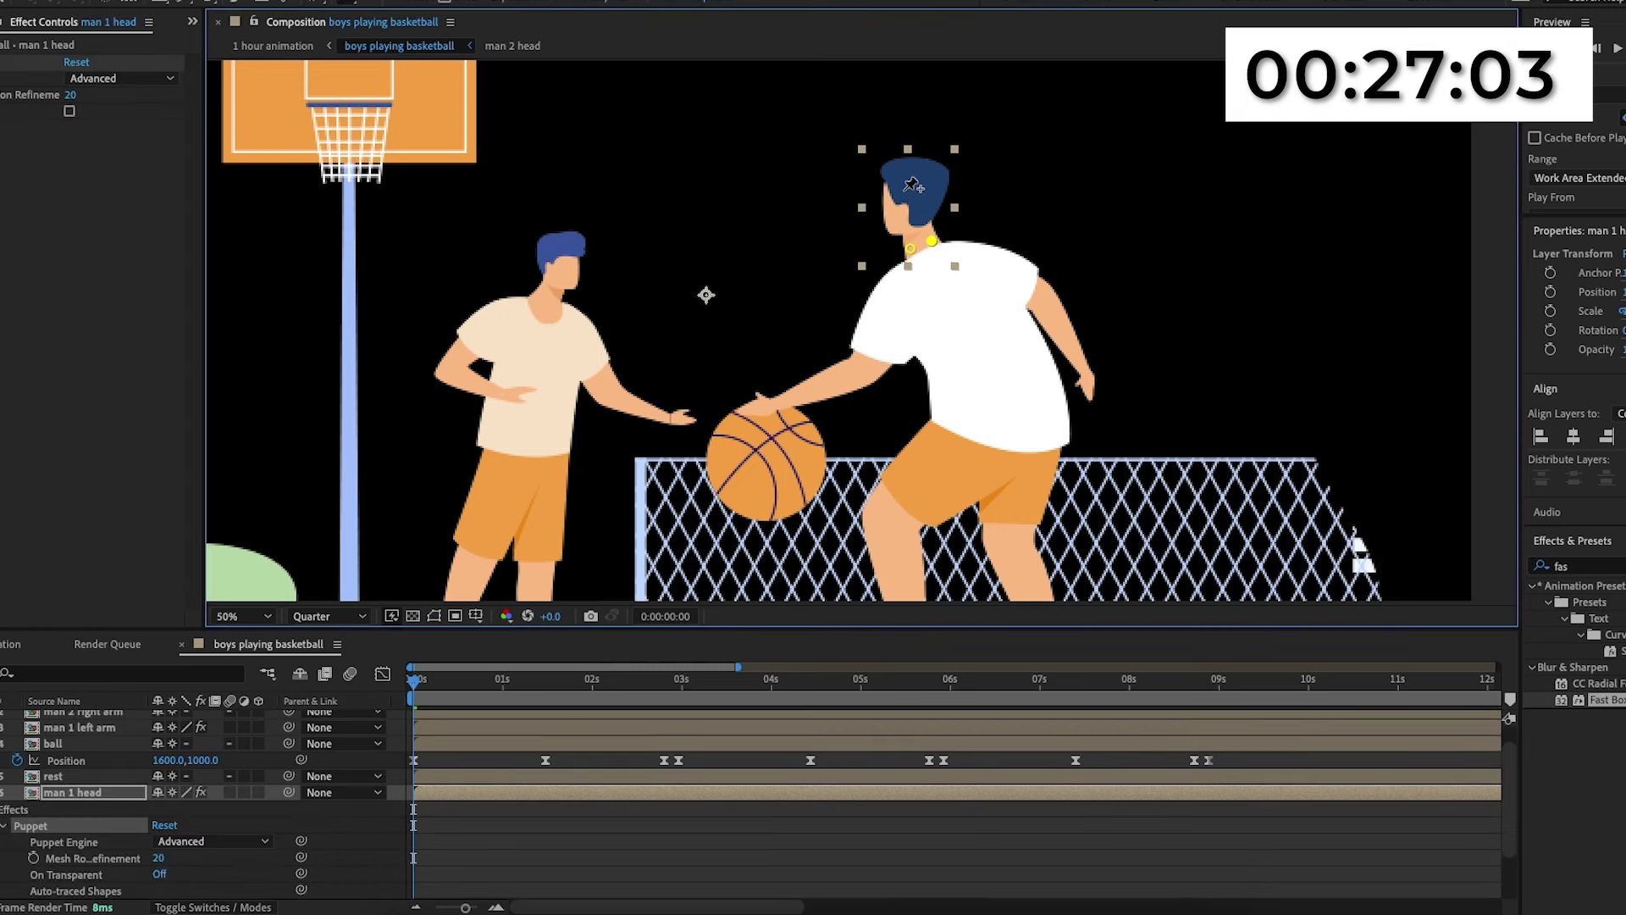
left_click(903, 190)
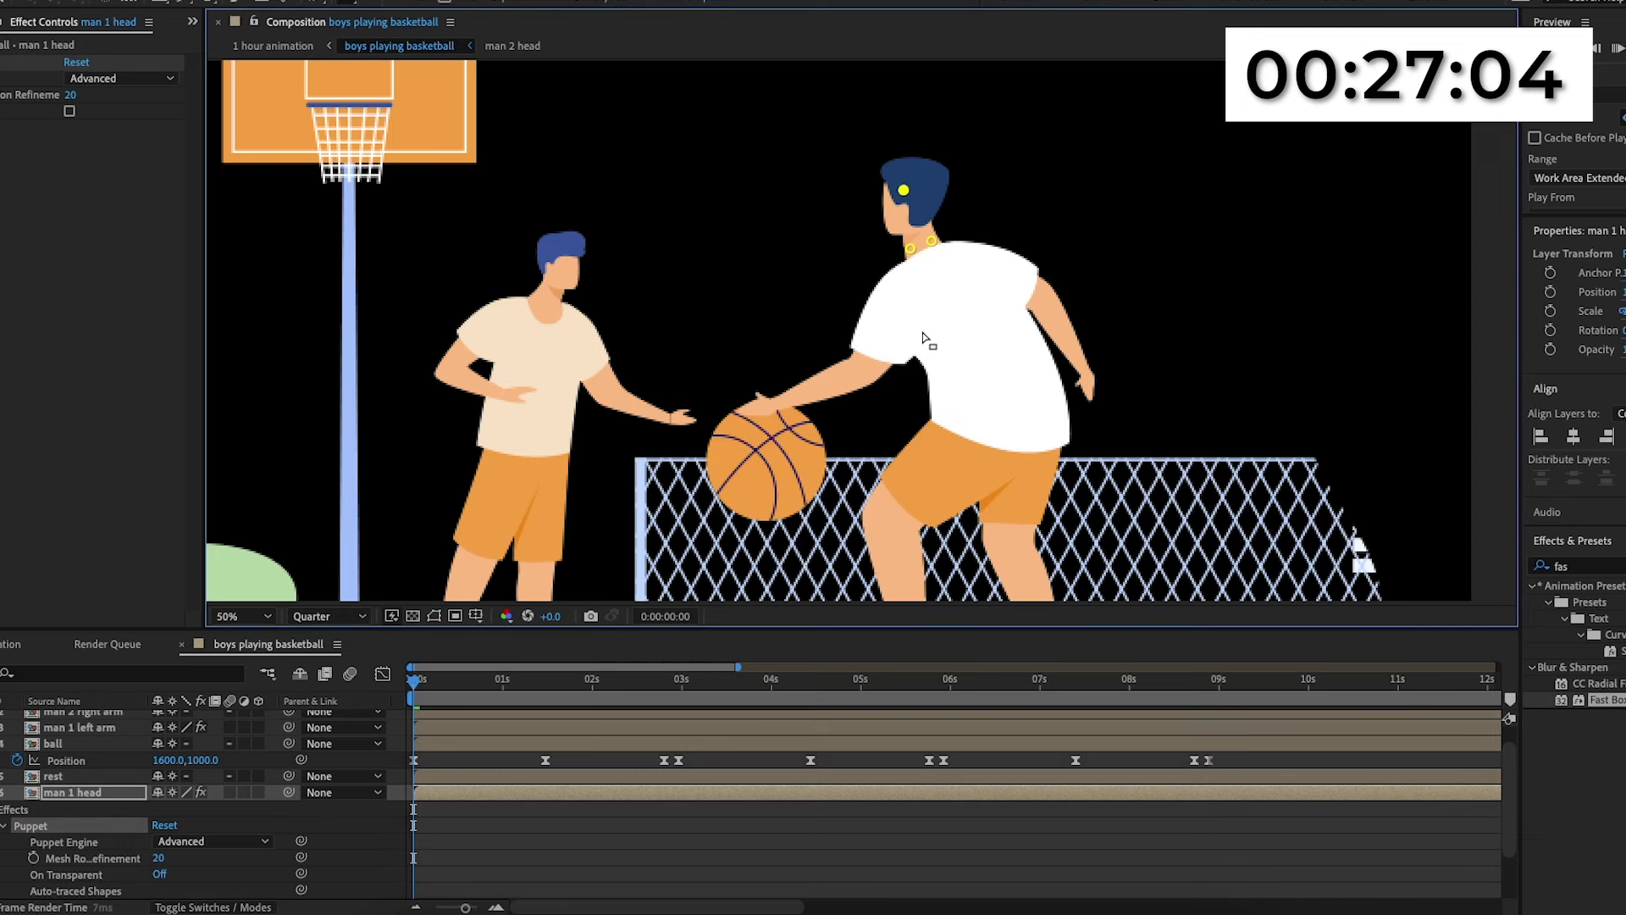
At 0:00:01:20, shift man 1's head pin slightly forward toward the ball to tilt the head, and preview the motion.
key("space")
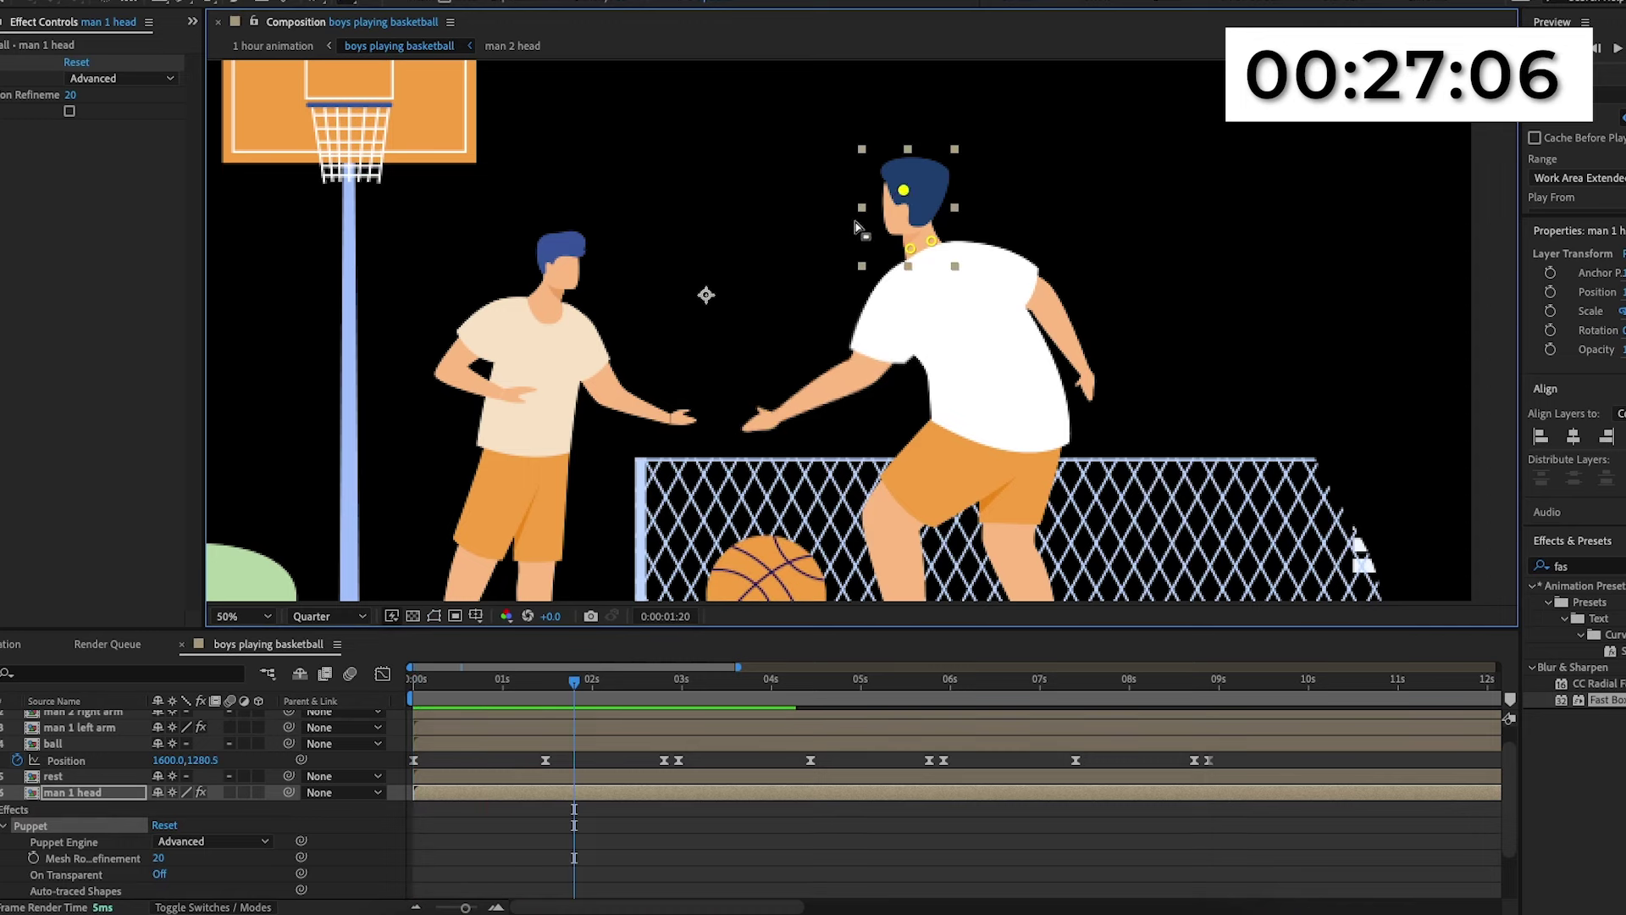
left_click_drag(904, 189, 898, 190)
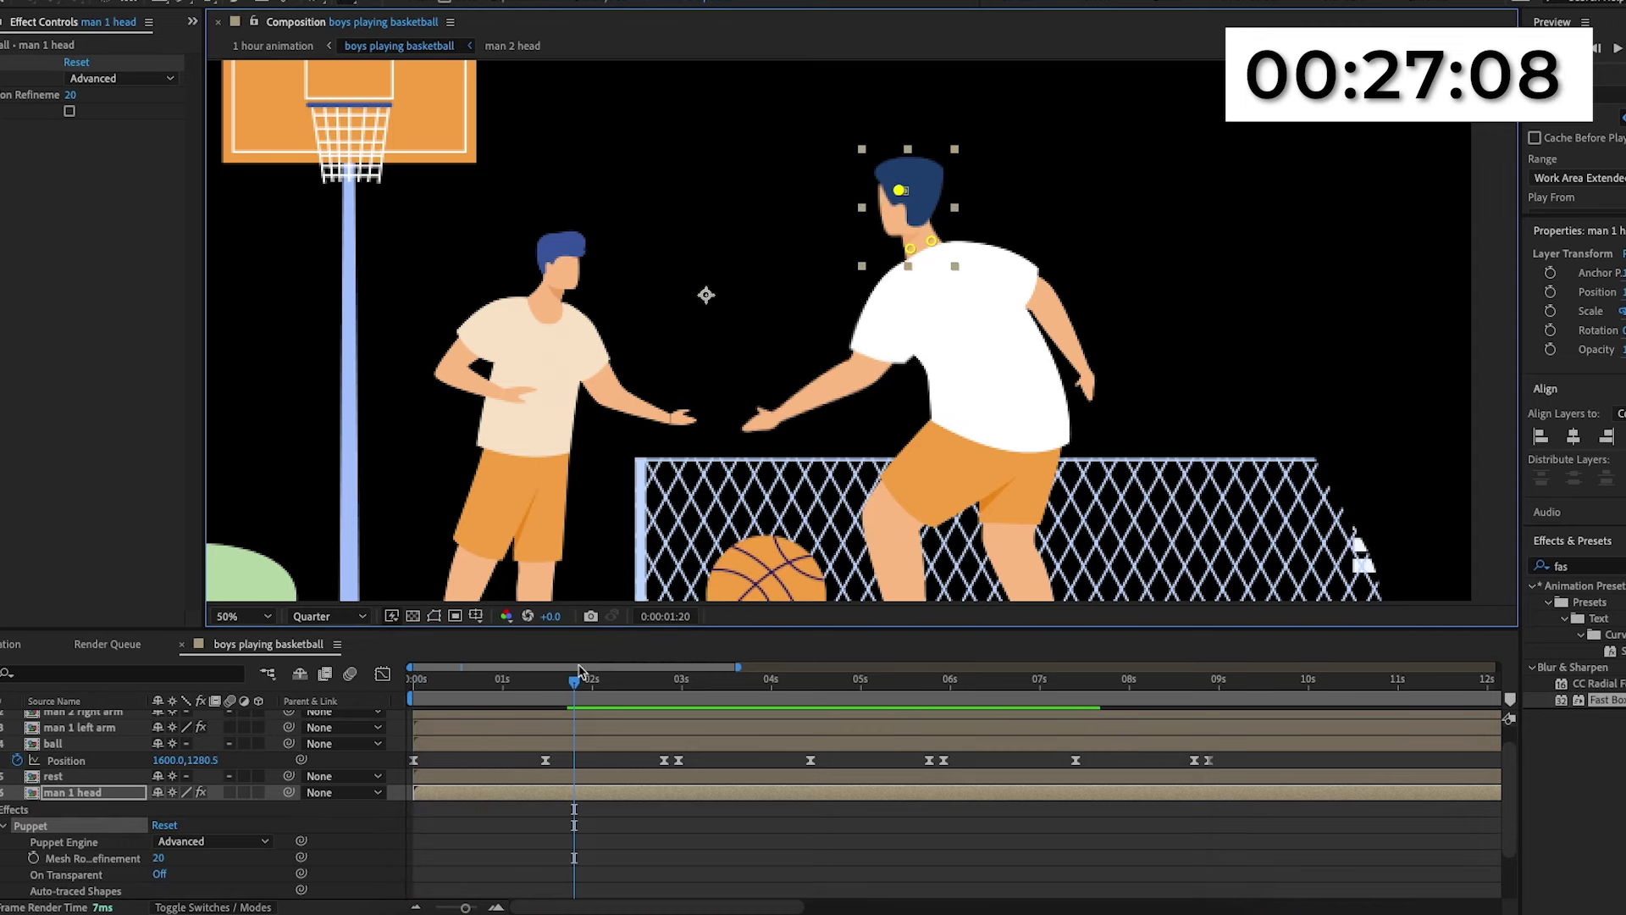
key("space")
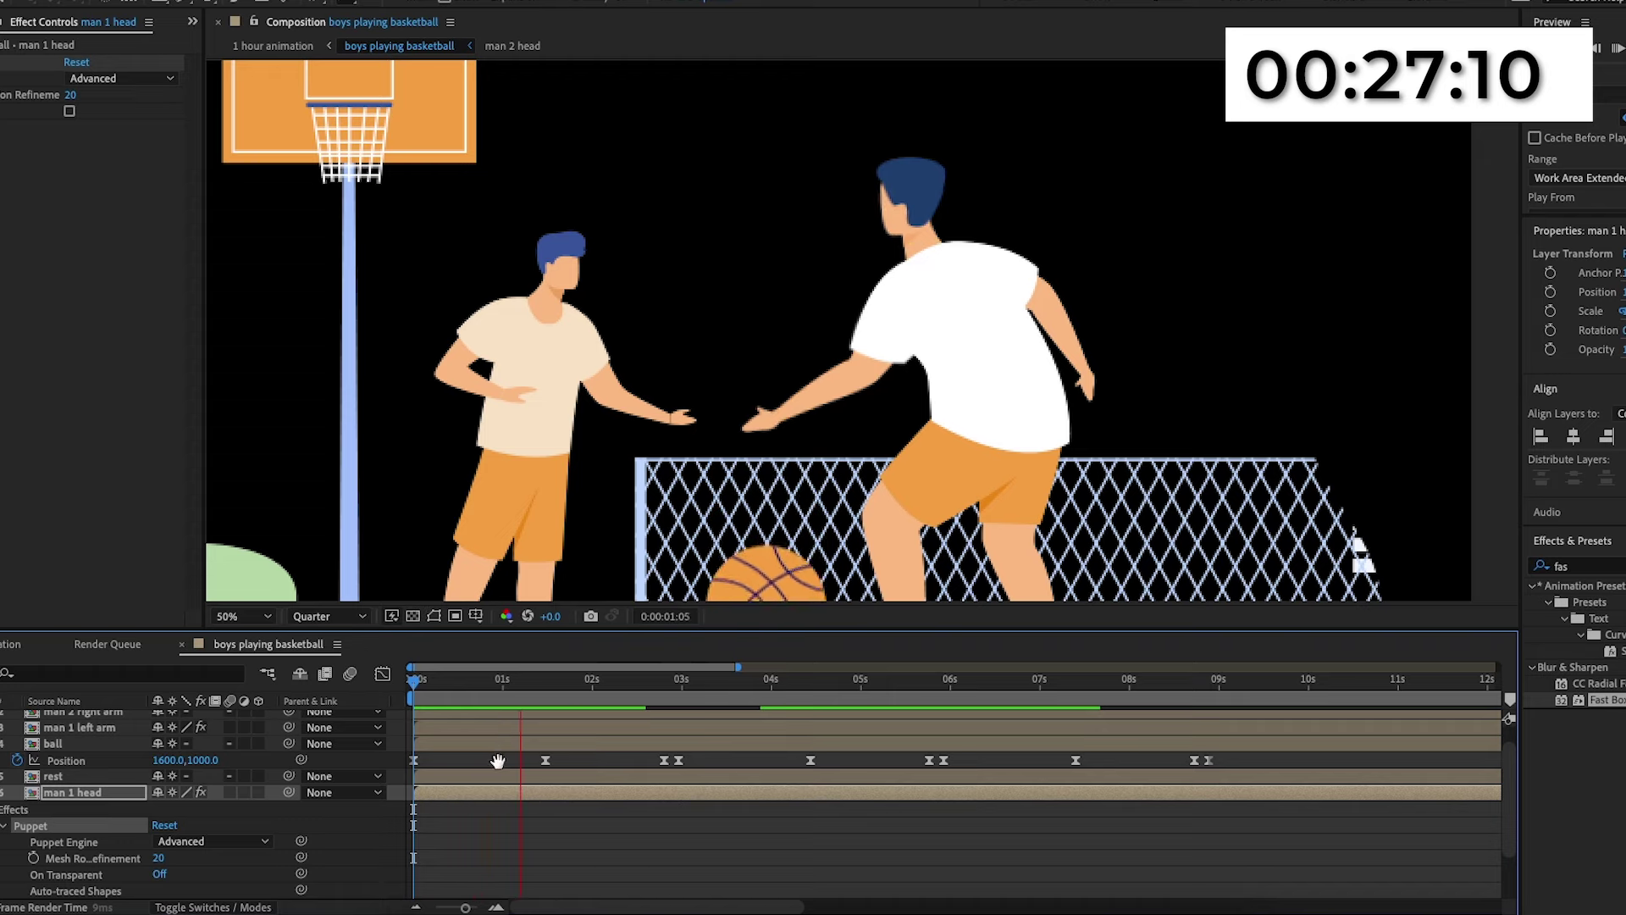
key("space")
scroll(508, 796, "down", 2)
left_click_drag(534, 686, 574, 686)
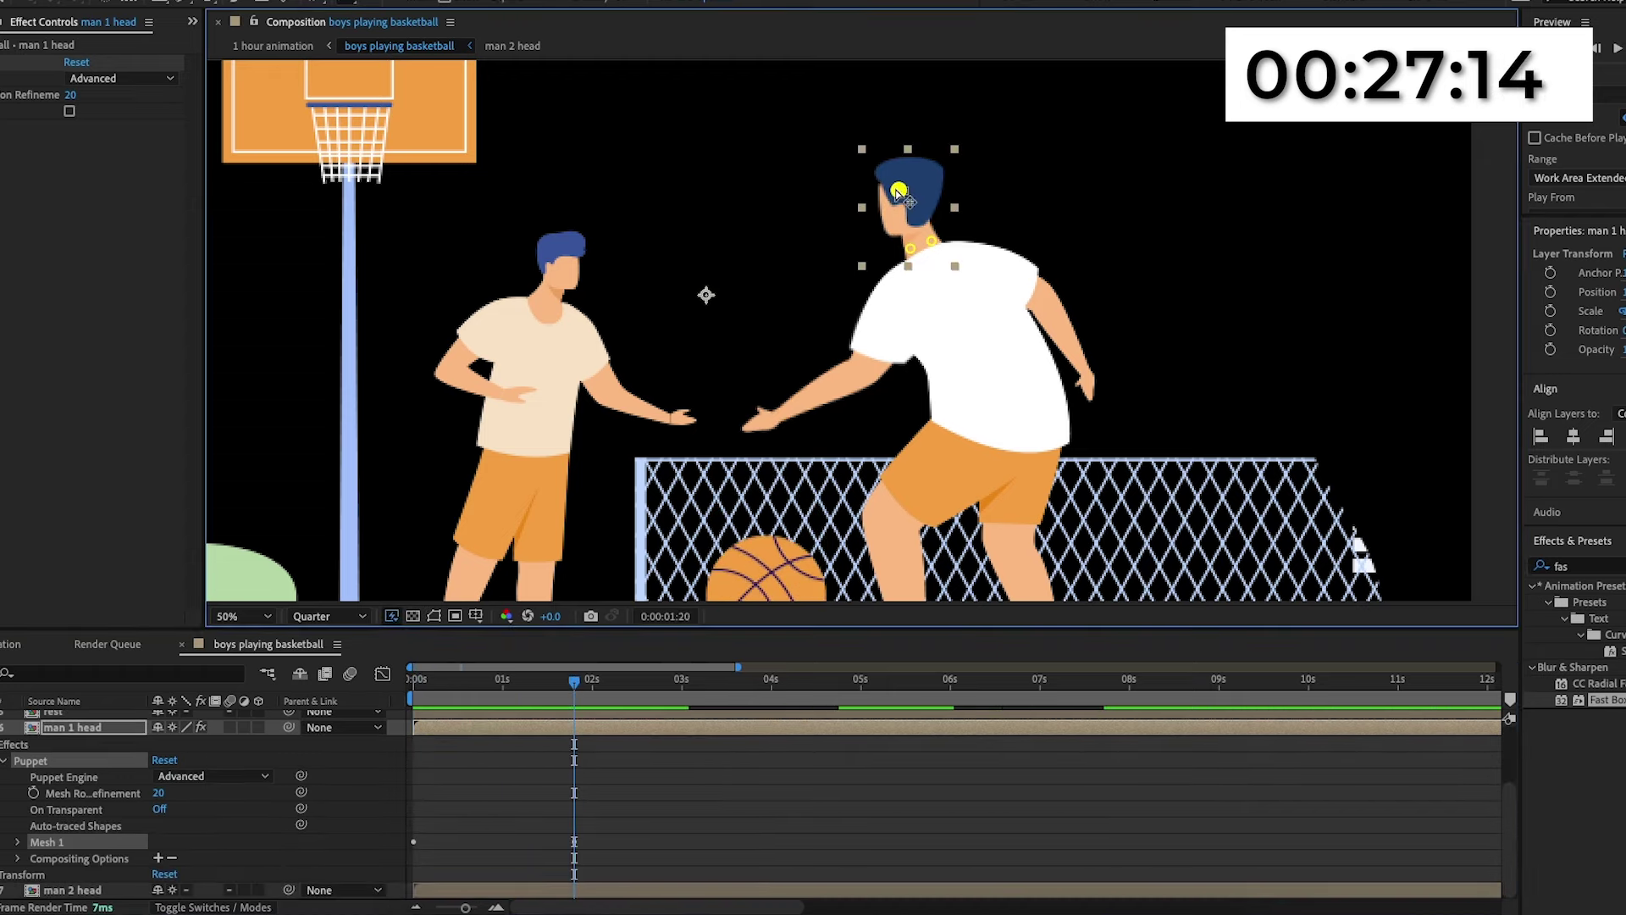
left_click_drag(896, 190, 889, 190)
left_click_drag(575, 682, 400, 655)
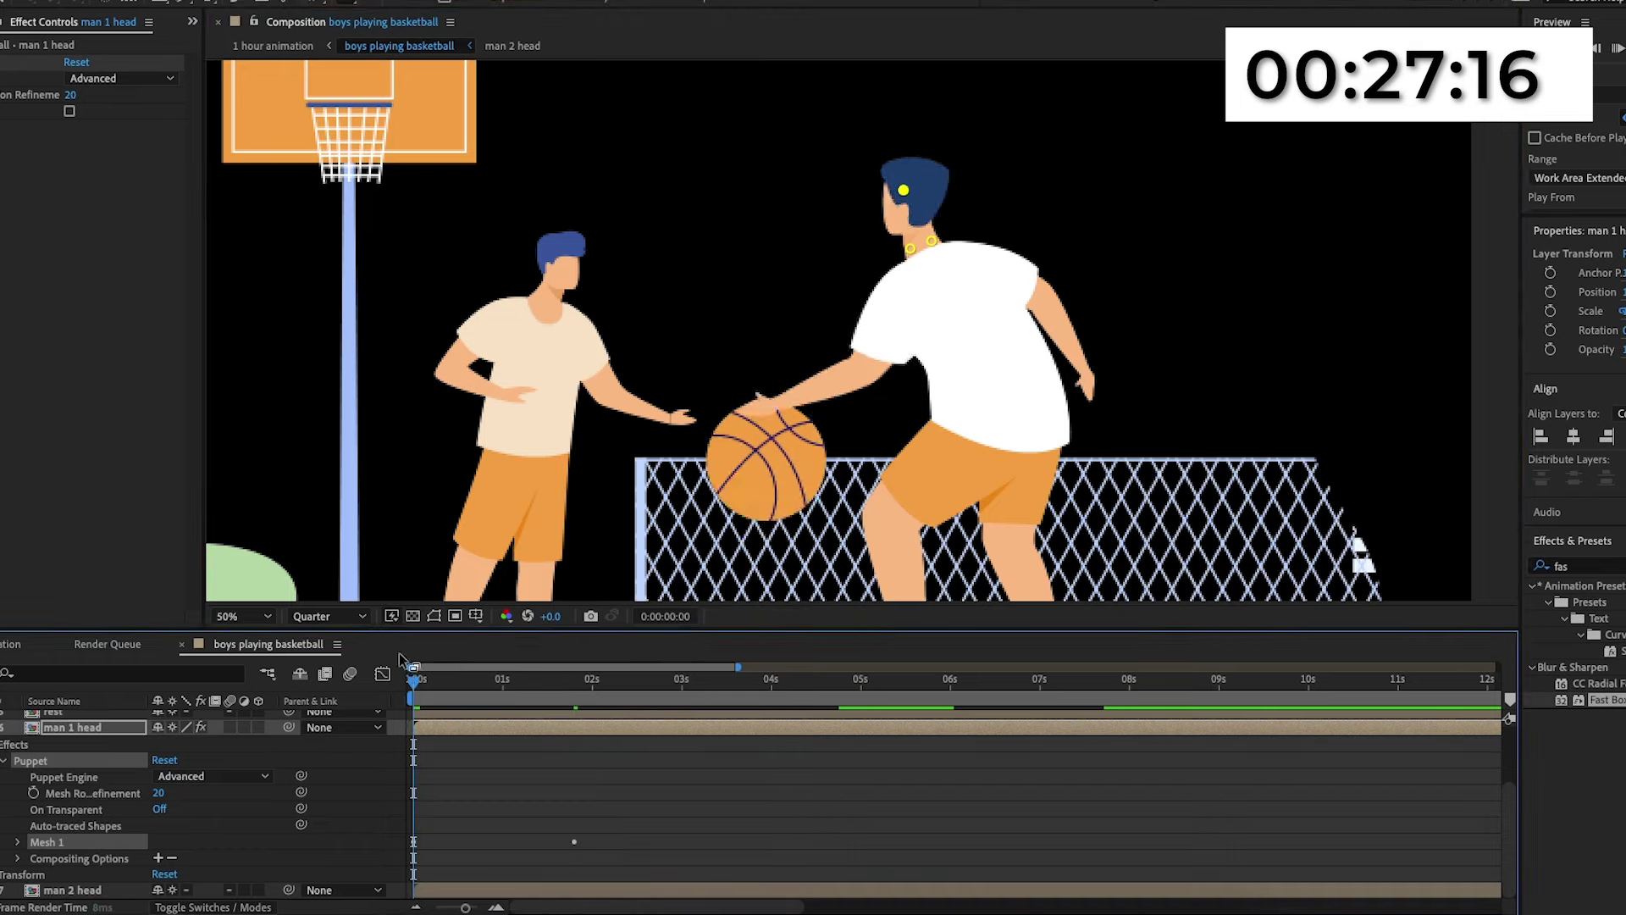
key("space")
key("space")
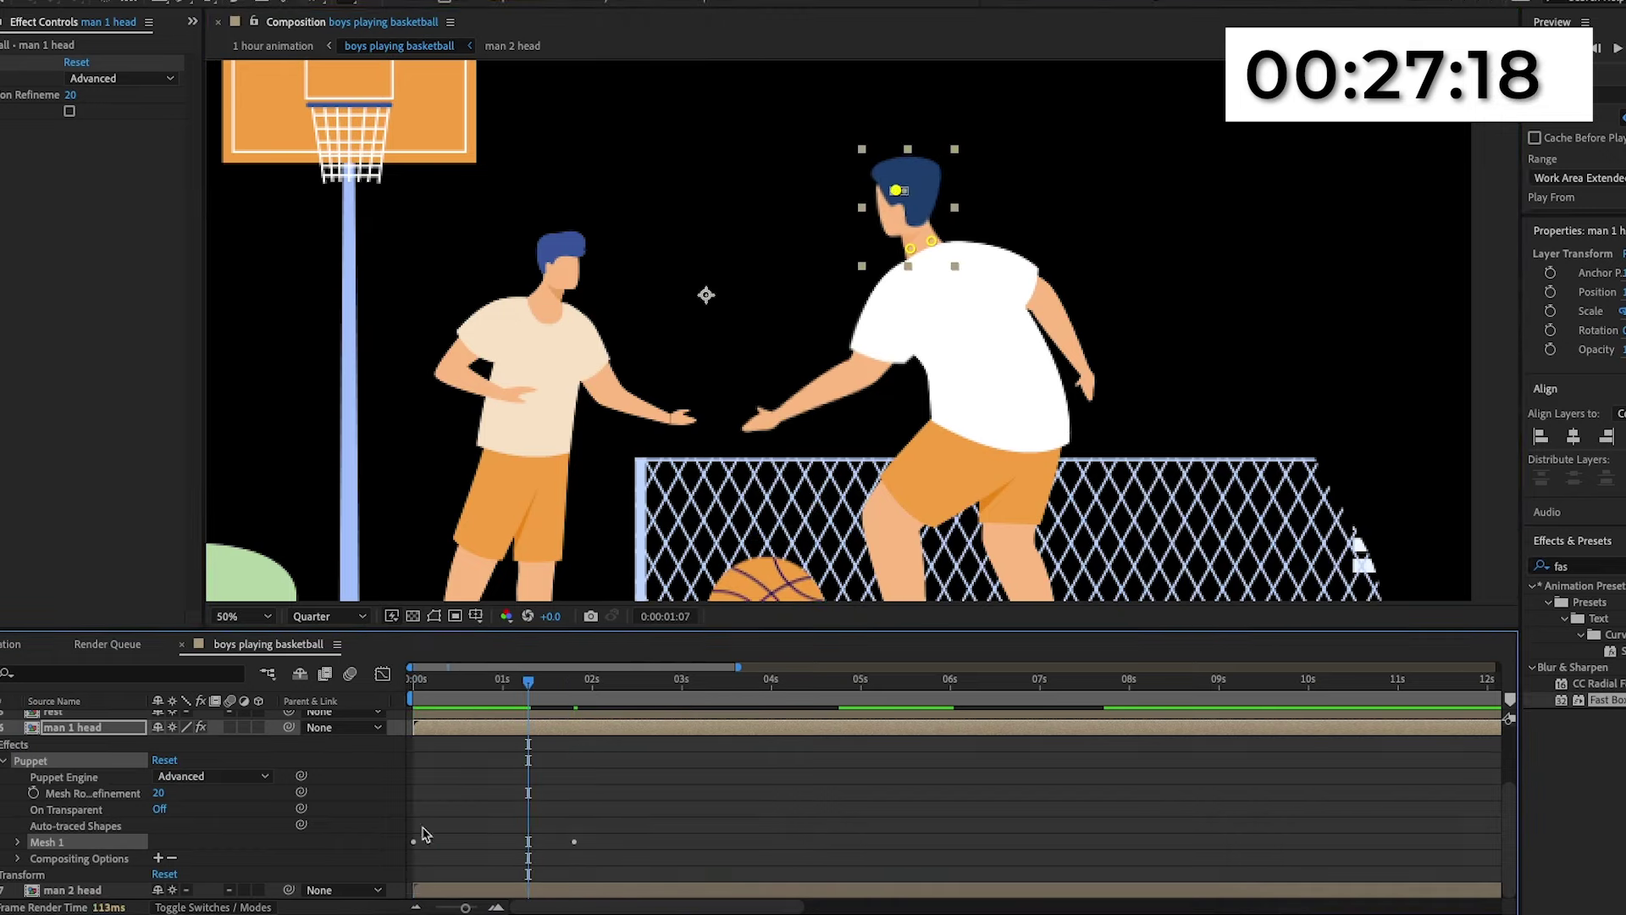
Move the head-tilt keyframe of man 1 head's Puppet Pin 3 to 0:00:01:00 and paste a copy of it at 0:00:01:10.
left_click(17, 841)
scroll(38, 843, "down", 1)
left_click(36, 842)
scroll(49, 843, "down", 1)
left_click(51, 808)
left_click_drag(528, 696, 498, 697)
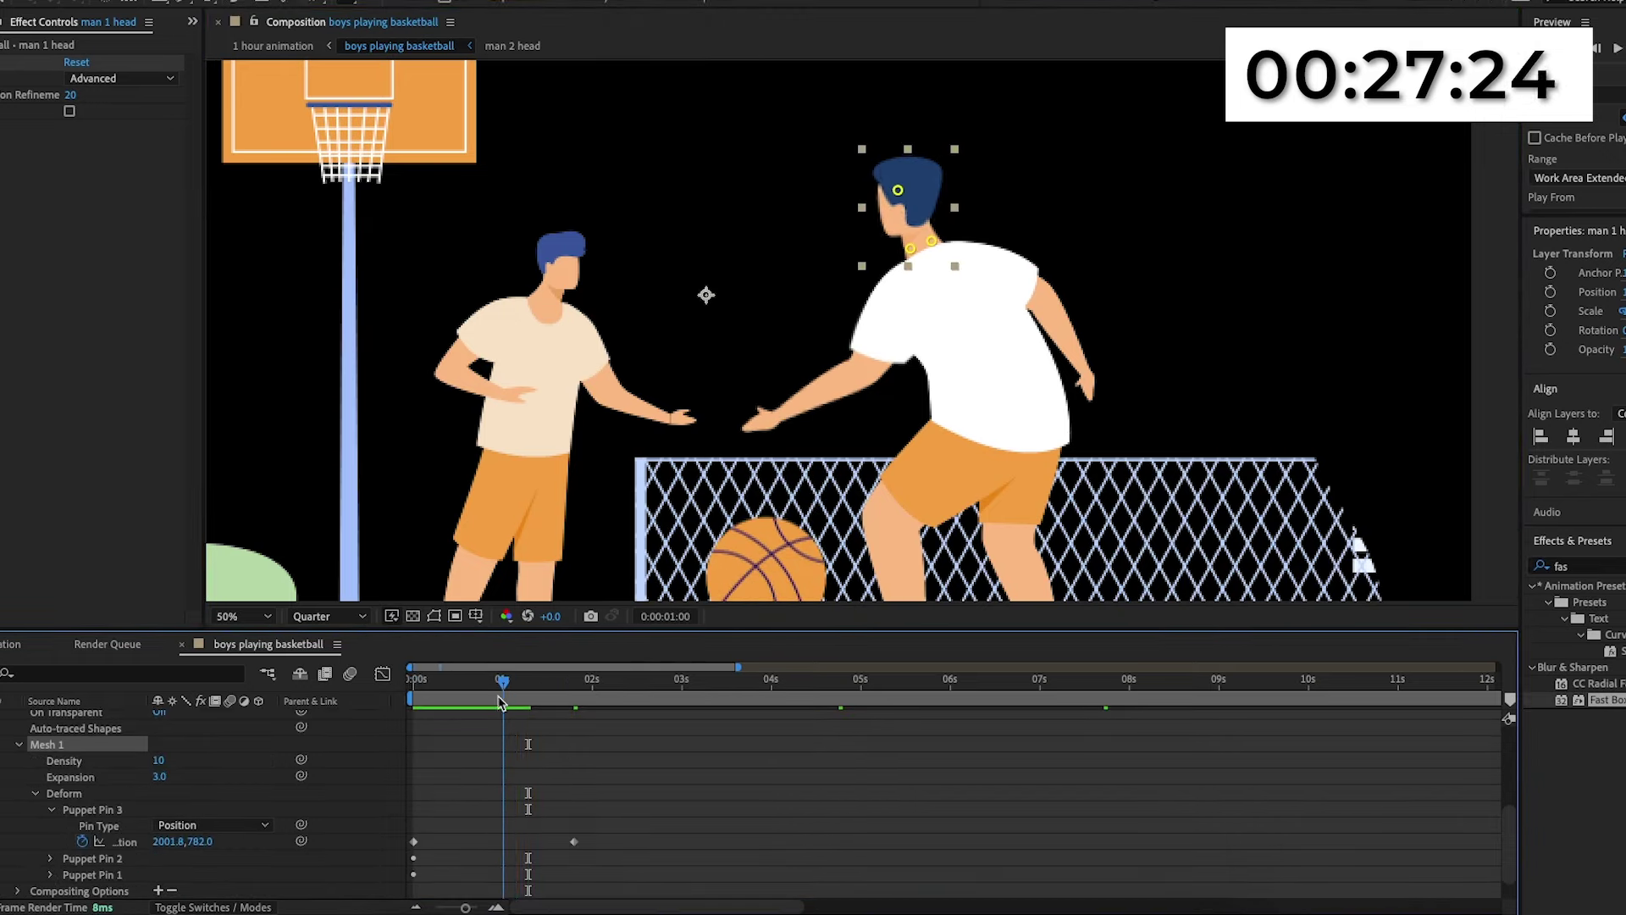
left_click_drag(574, 841, 503, 841)
left_click_drag(503, 682, 539, 682)
left_click(504, 841)
key("ctrl+c")
key("ctrl+v")
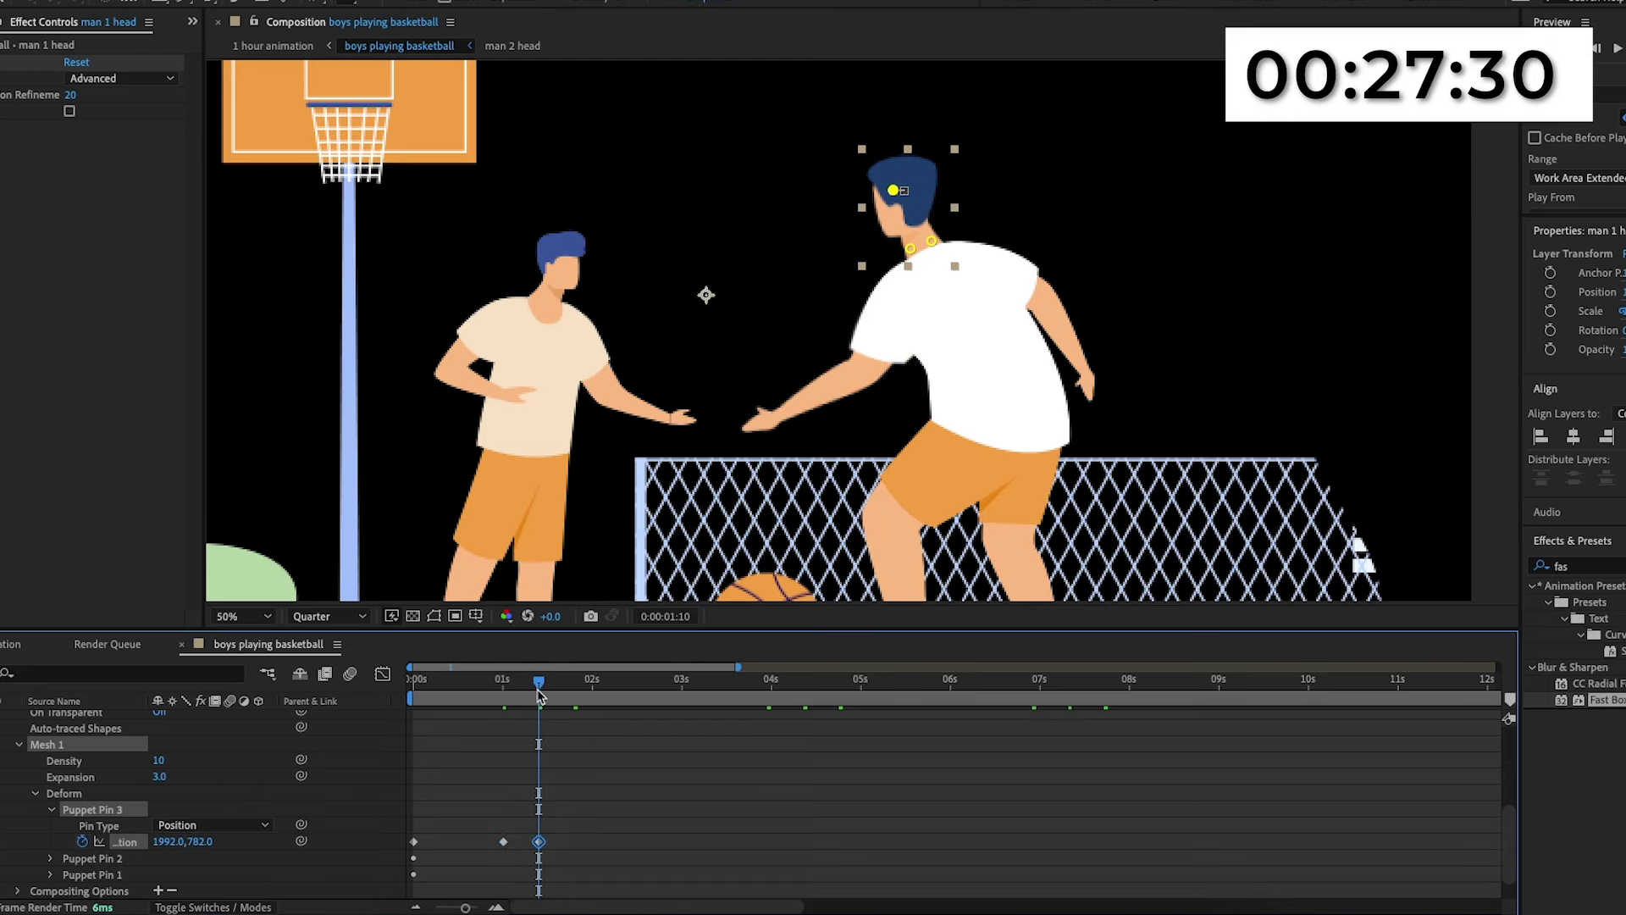
Copy Puppet Pin 3's first Position keyframe to 0:00:02:06, apply Easy Ease to all four keyframes and preview.
key("space")
key("space")
left_click(414, 841)
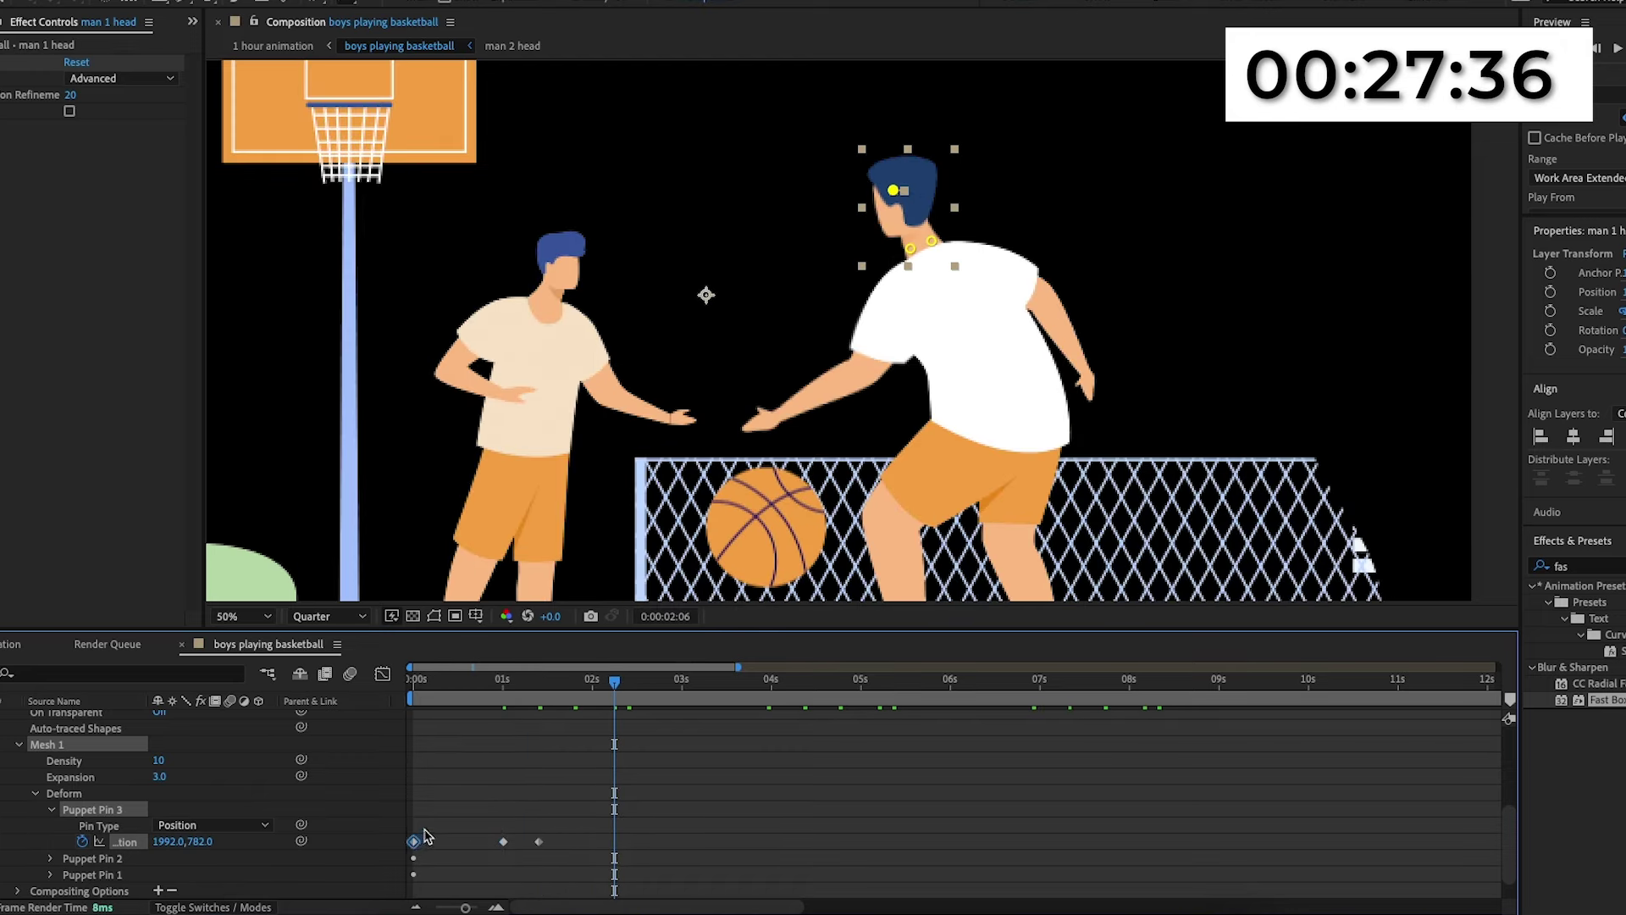
key("ctrl+c")
key("ctrl+v")
left_click_drag(639, 834, 406, 839)
key("F9")
key("space")
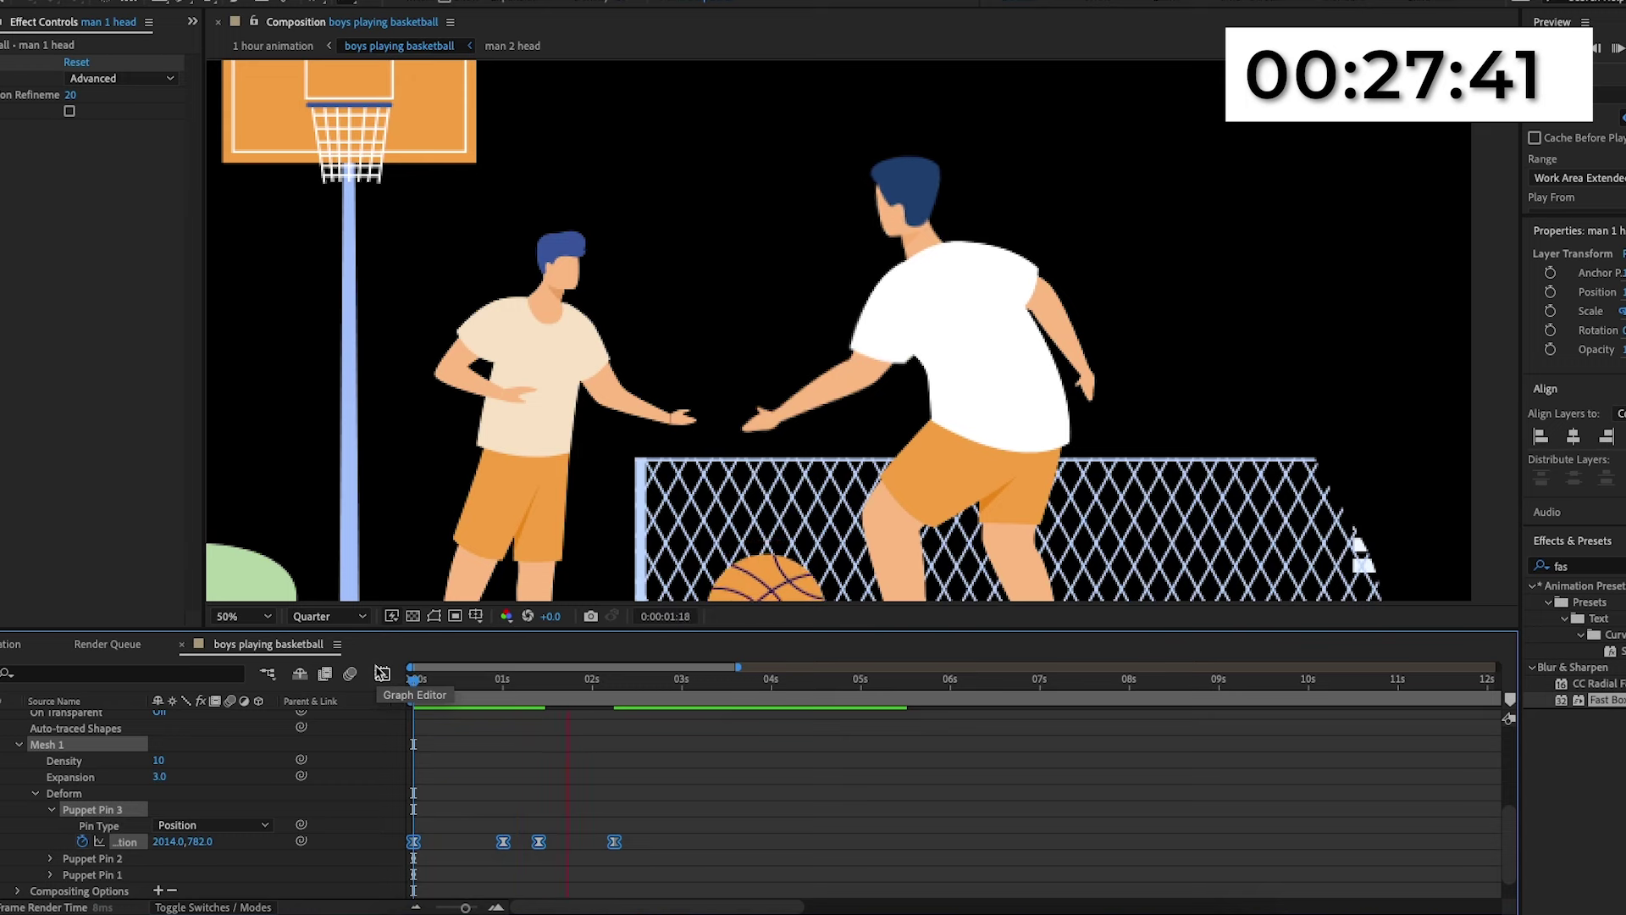
key("space")
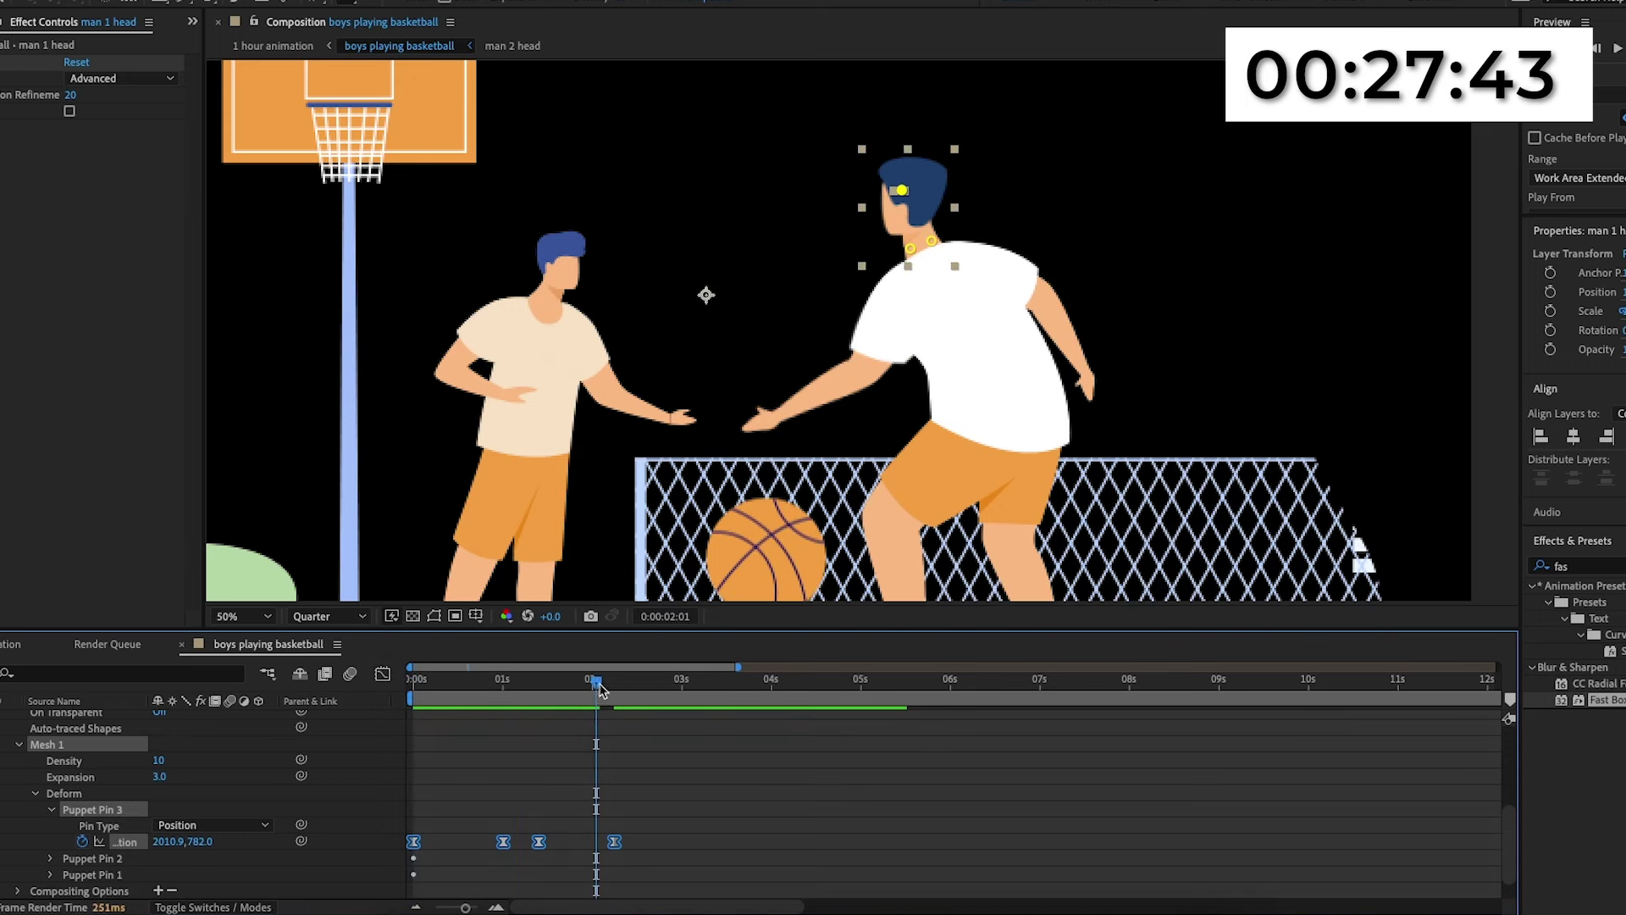
Duplicate Puppet Pin 3's last keyframe at 0:00:02:13 and shift man 1's head pin slightly away from the ball at 0:00:03:08.
left_click_drag(599, 688, 619, 691)
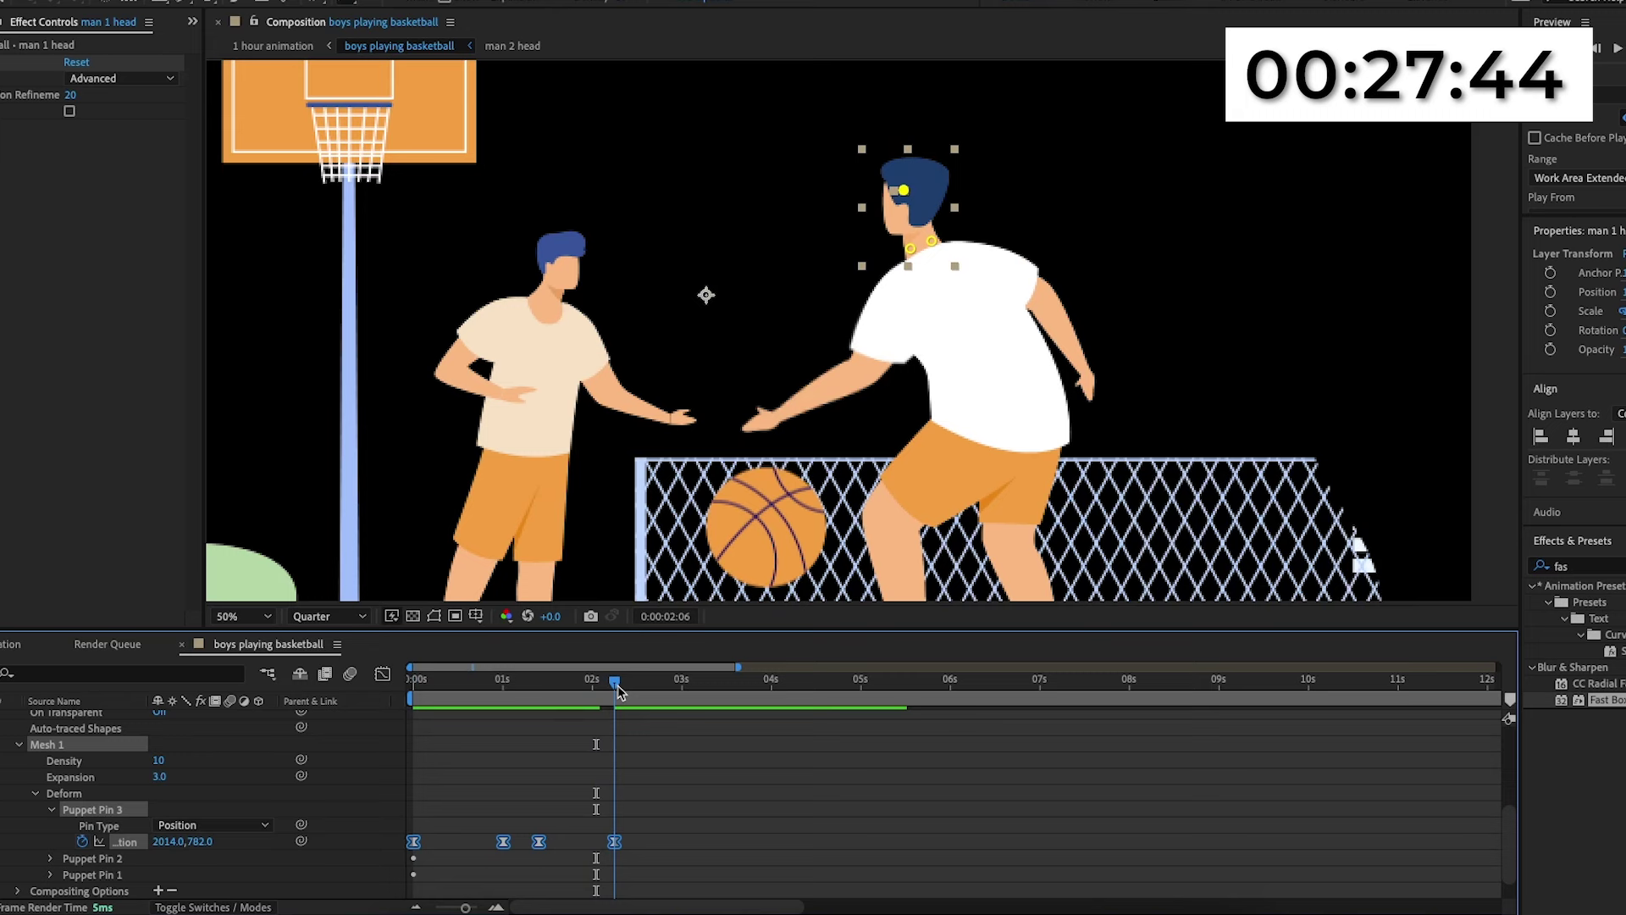
left_click_drag(617, 687, 639, 692)
left_click(630, 831)
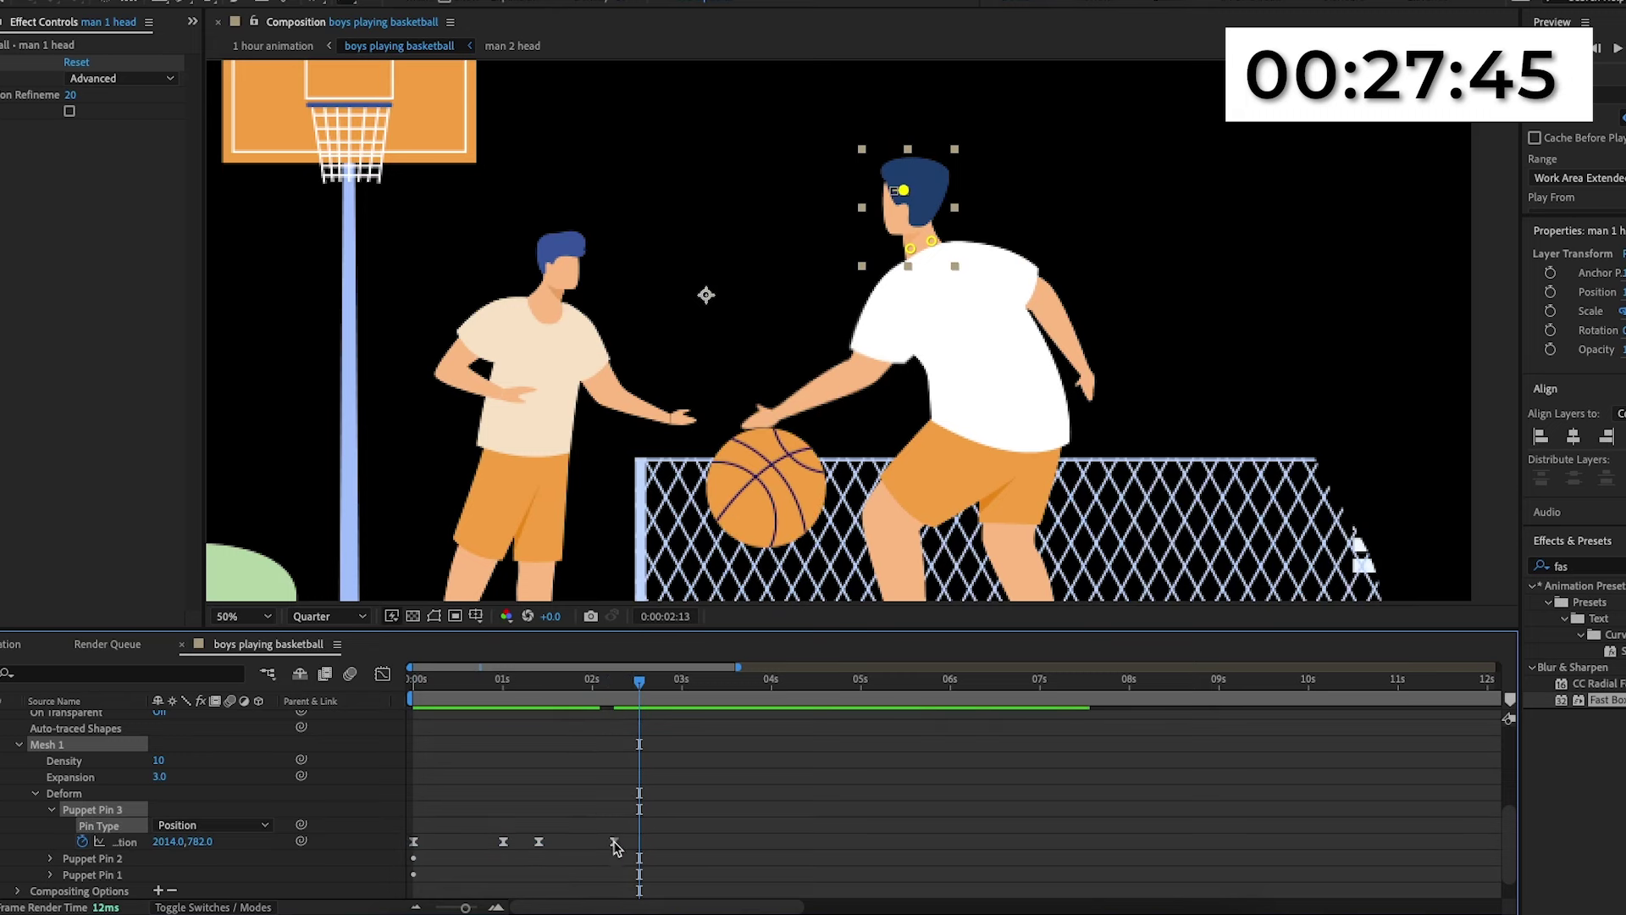
key("space")
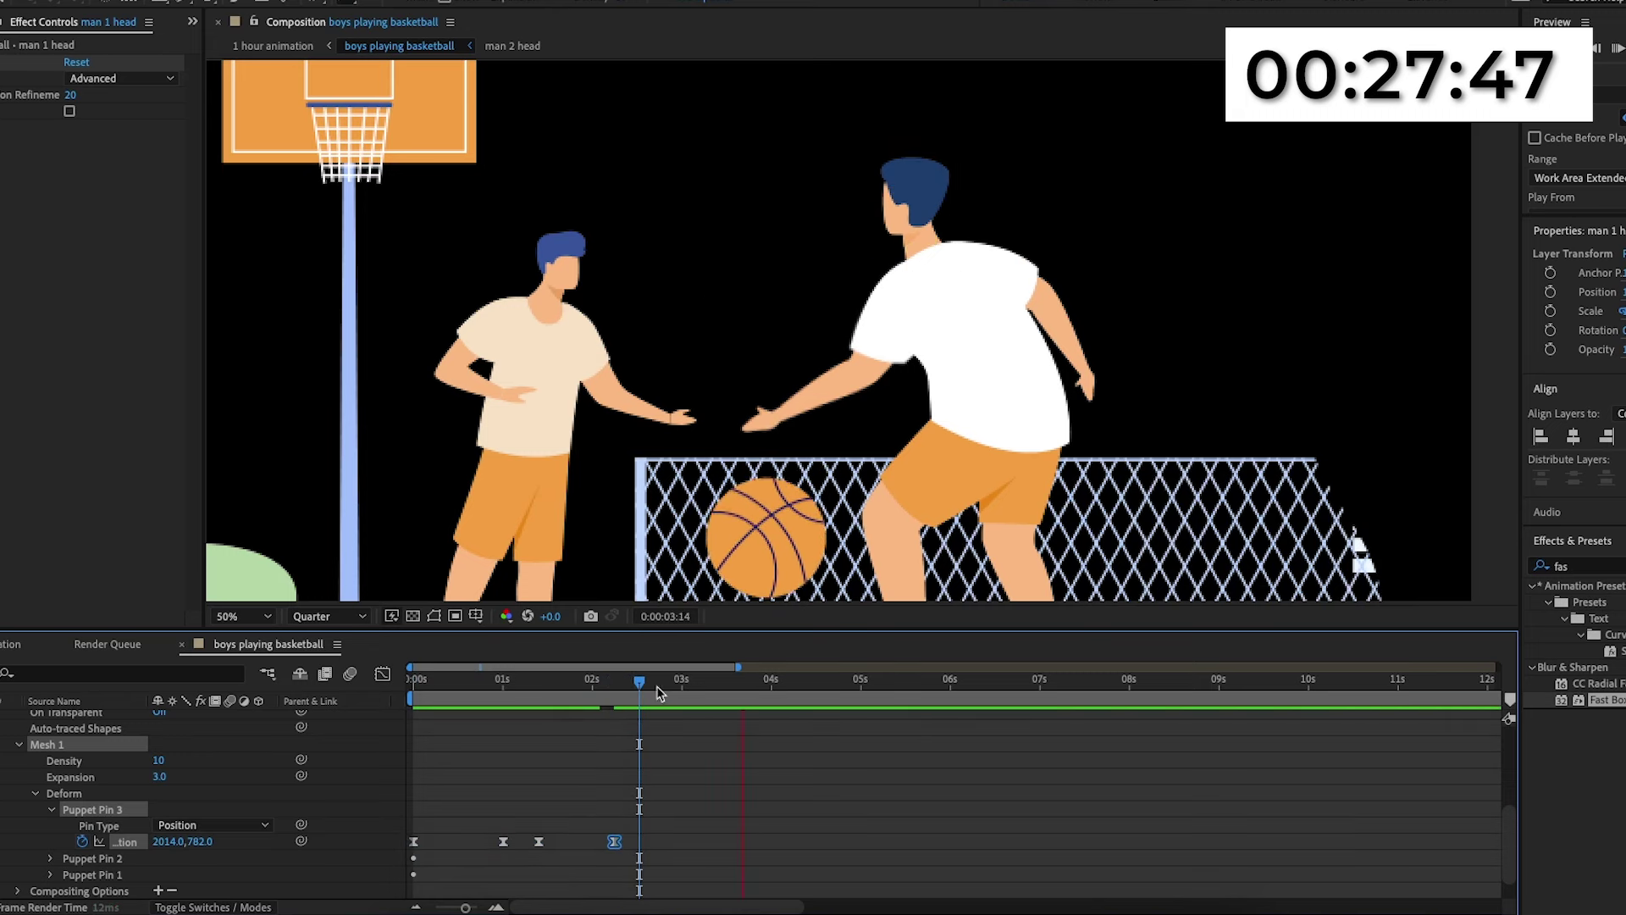
left_click_drag(635, 685, 713, 690)
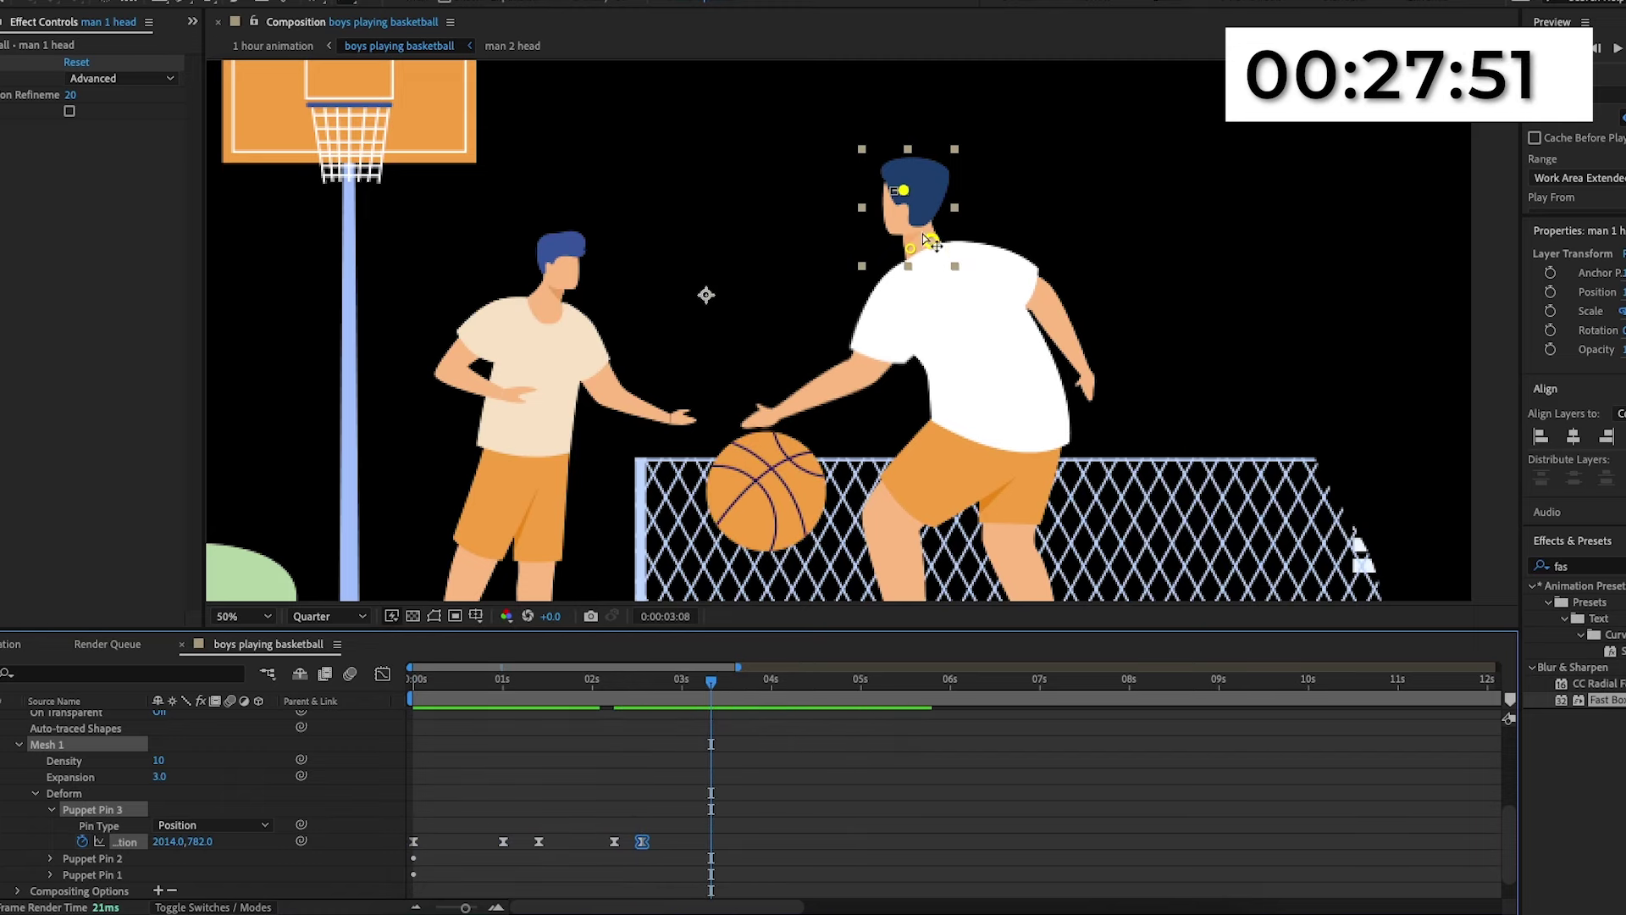
left_click_drag(903, 190, 910, 189)
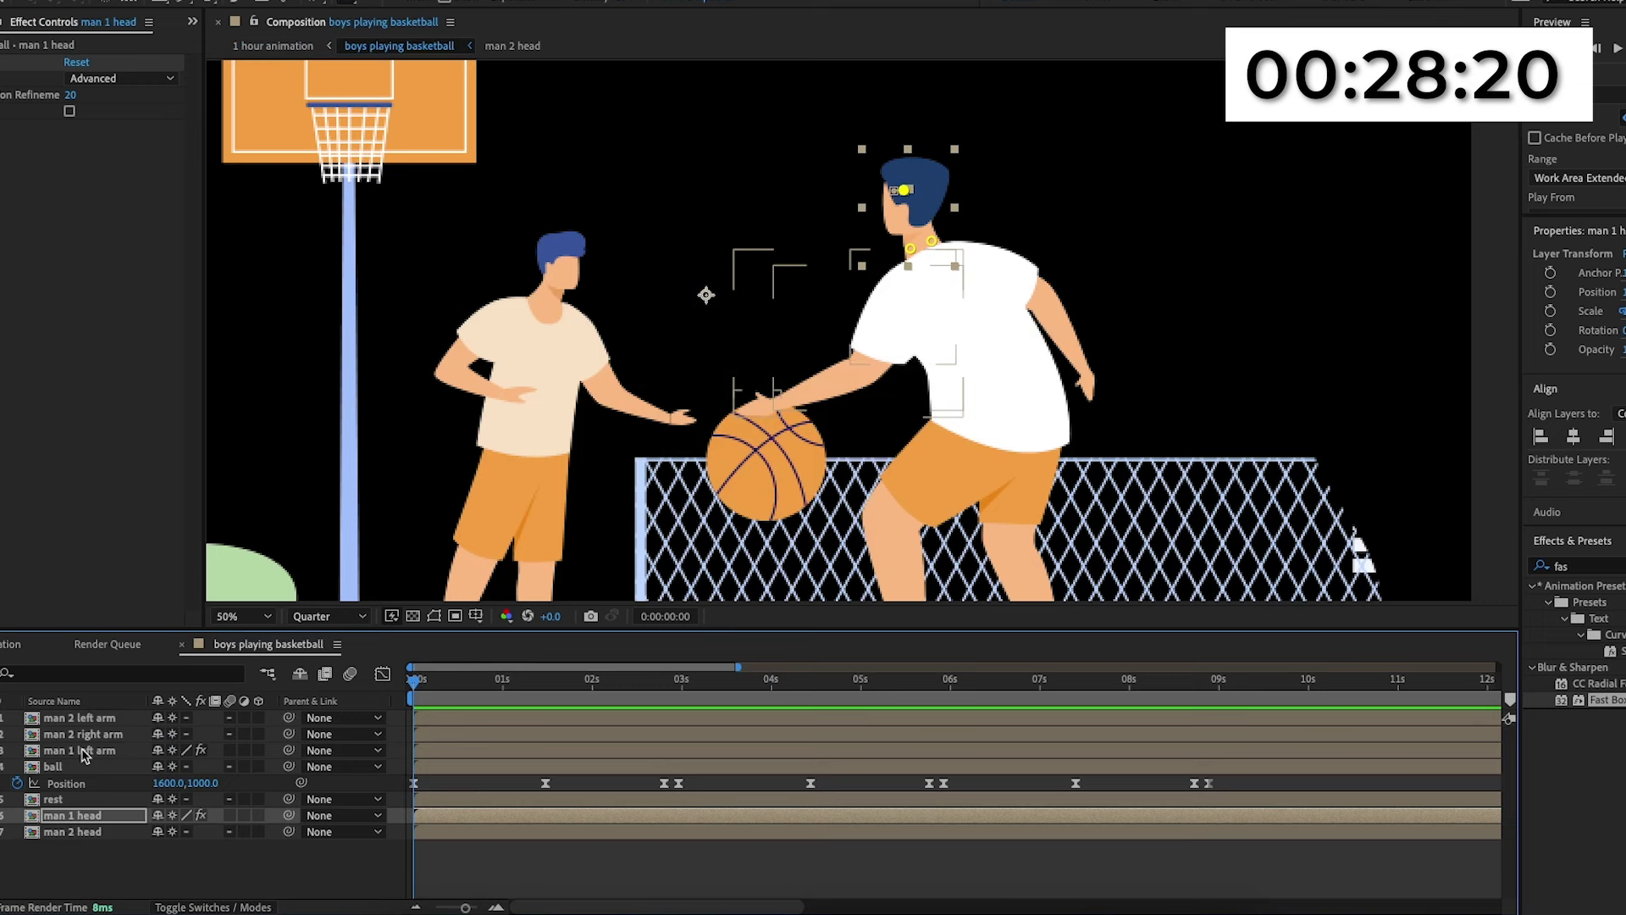
Add puppet pins to man 2 left arm: two at the shoulder, one at the elbow and one at the wrist.
key("ctrl+Down")
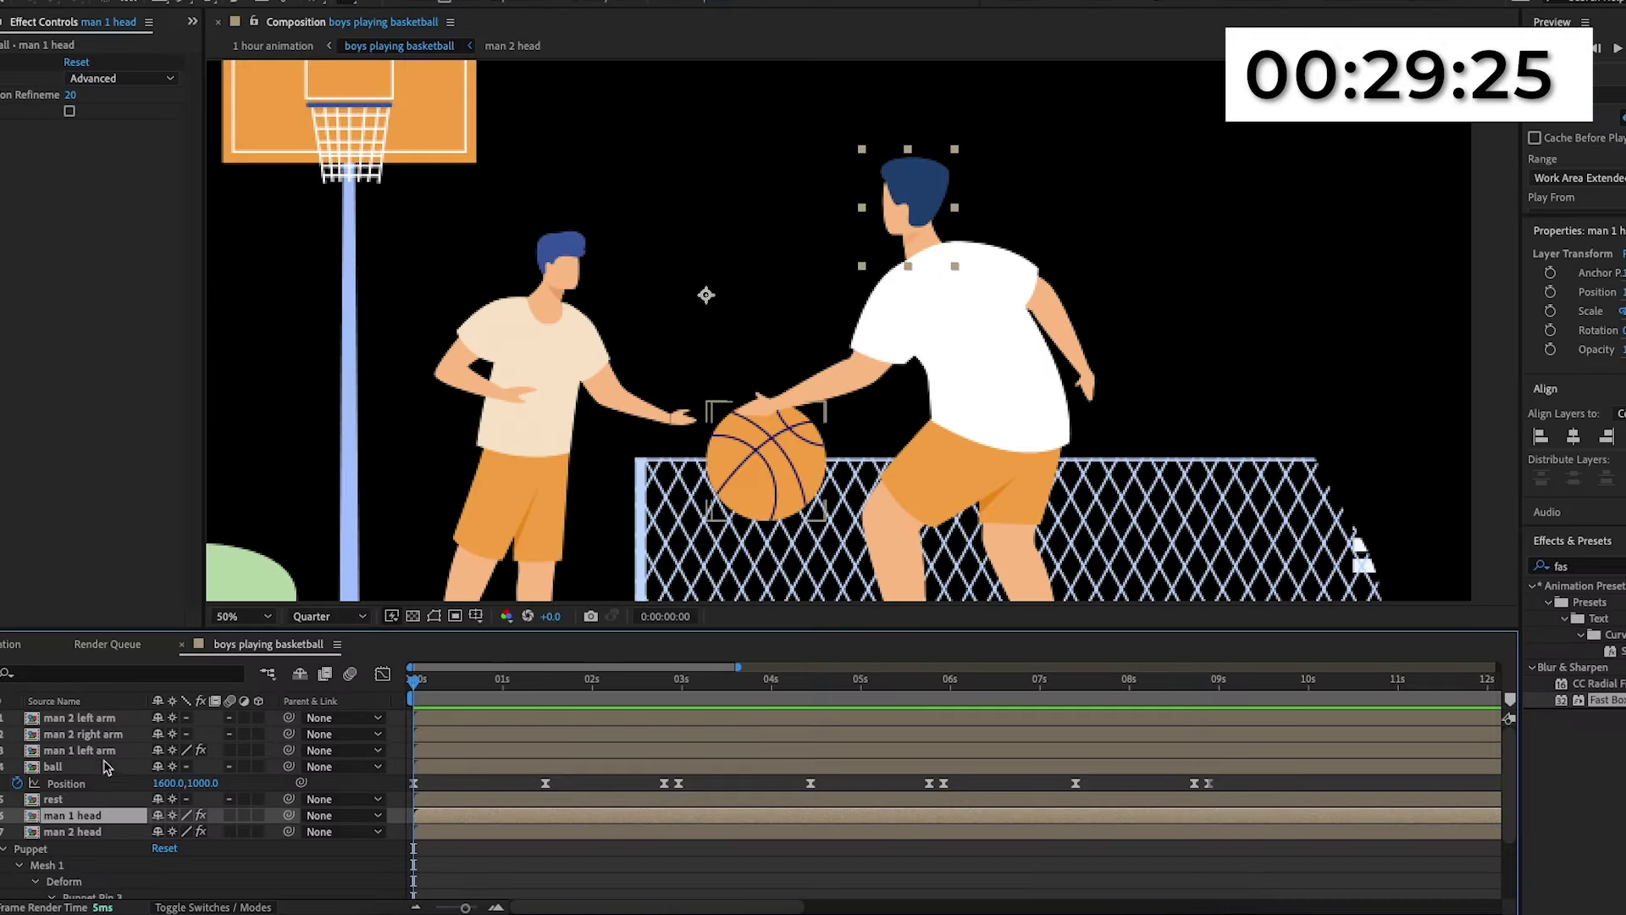
left_click(94, 718)
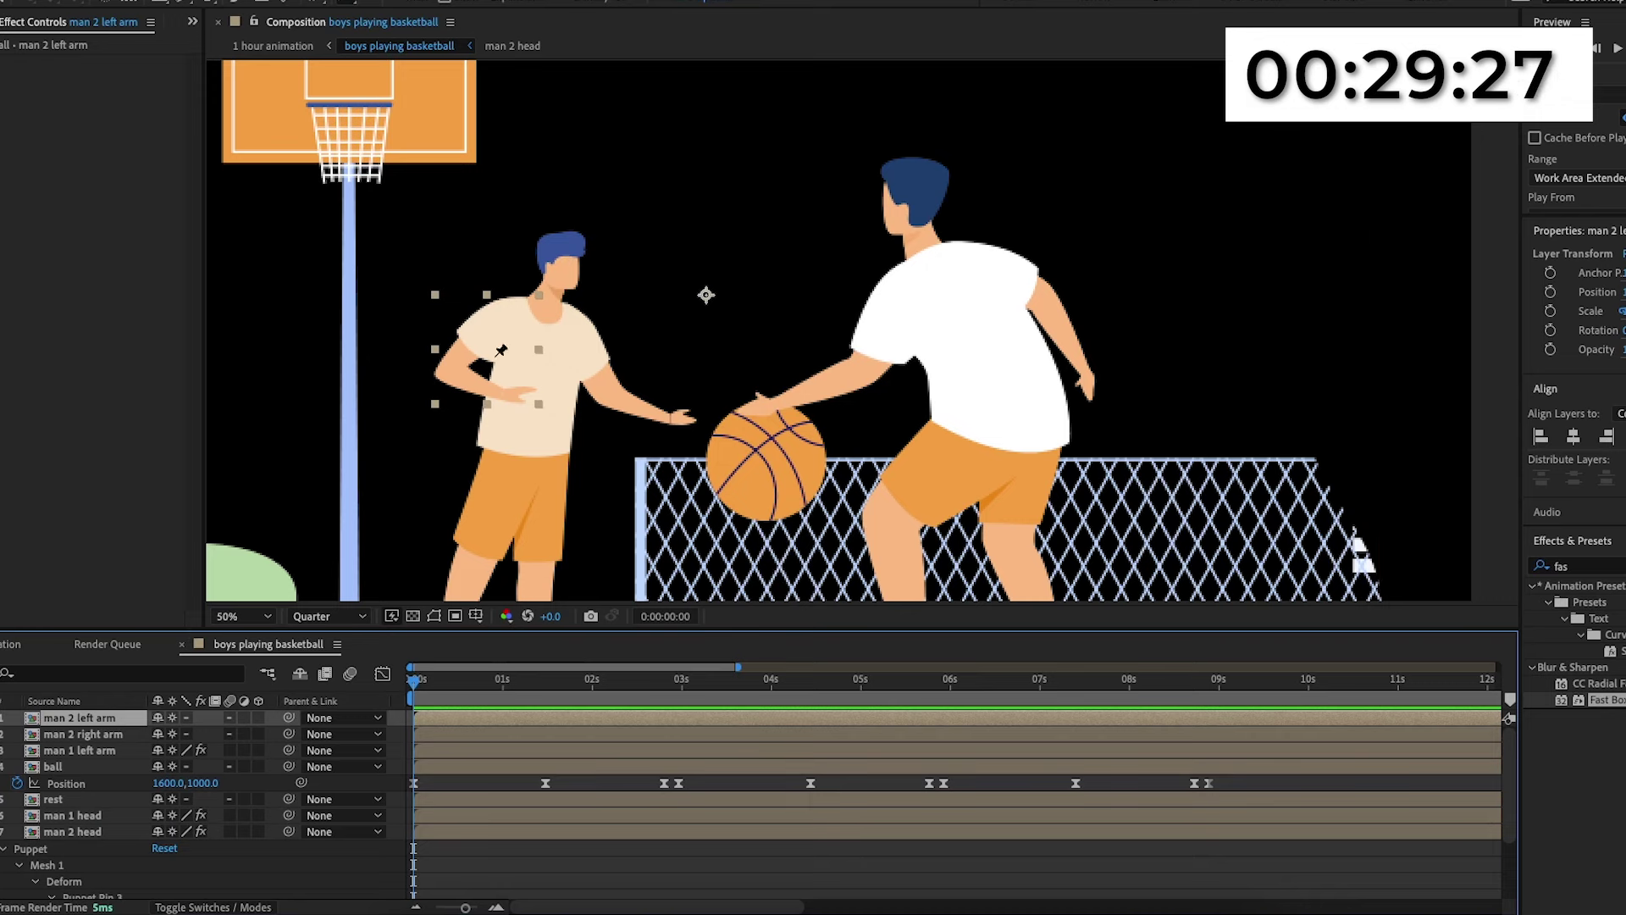
left_click(488, 335)
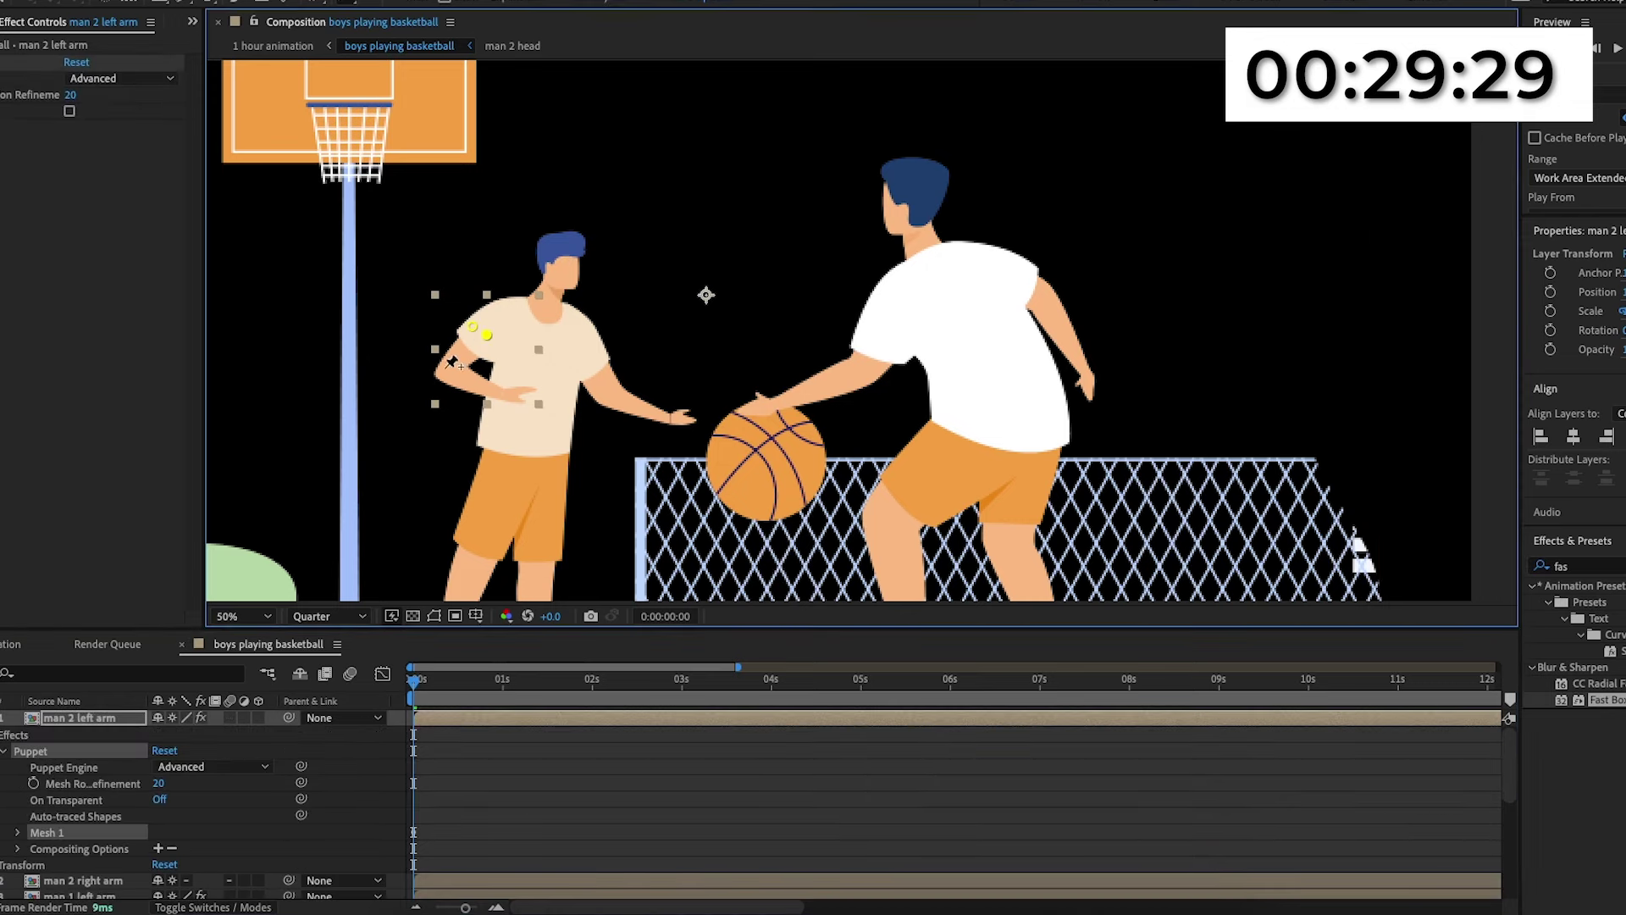
left_click(497, 394)
At 0:00:01:00, move man 2 left arm's wrist pin slightly down.
key("space")
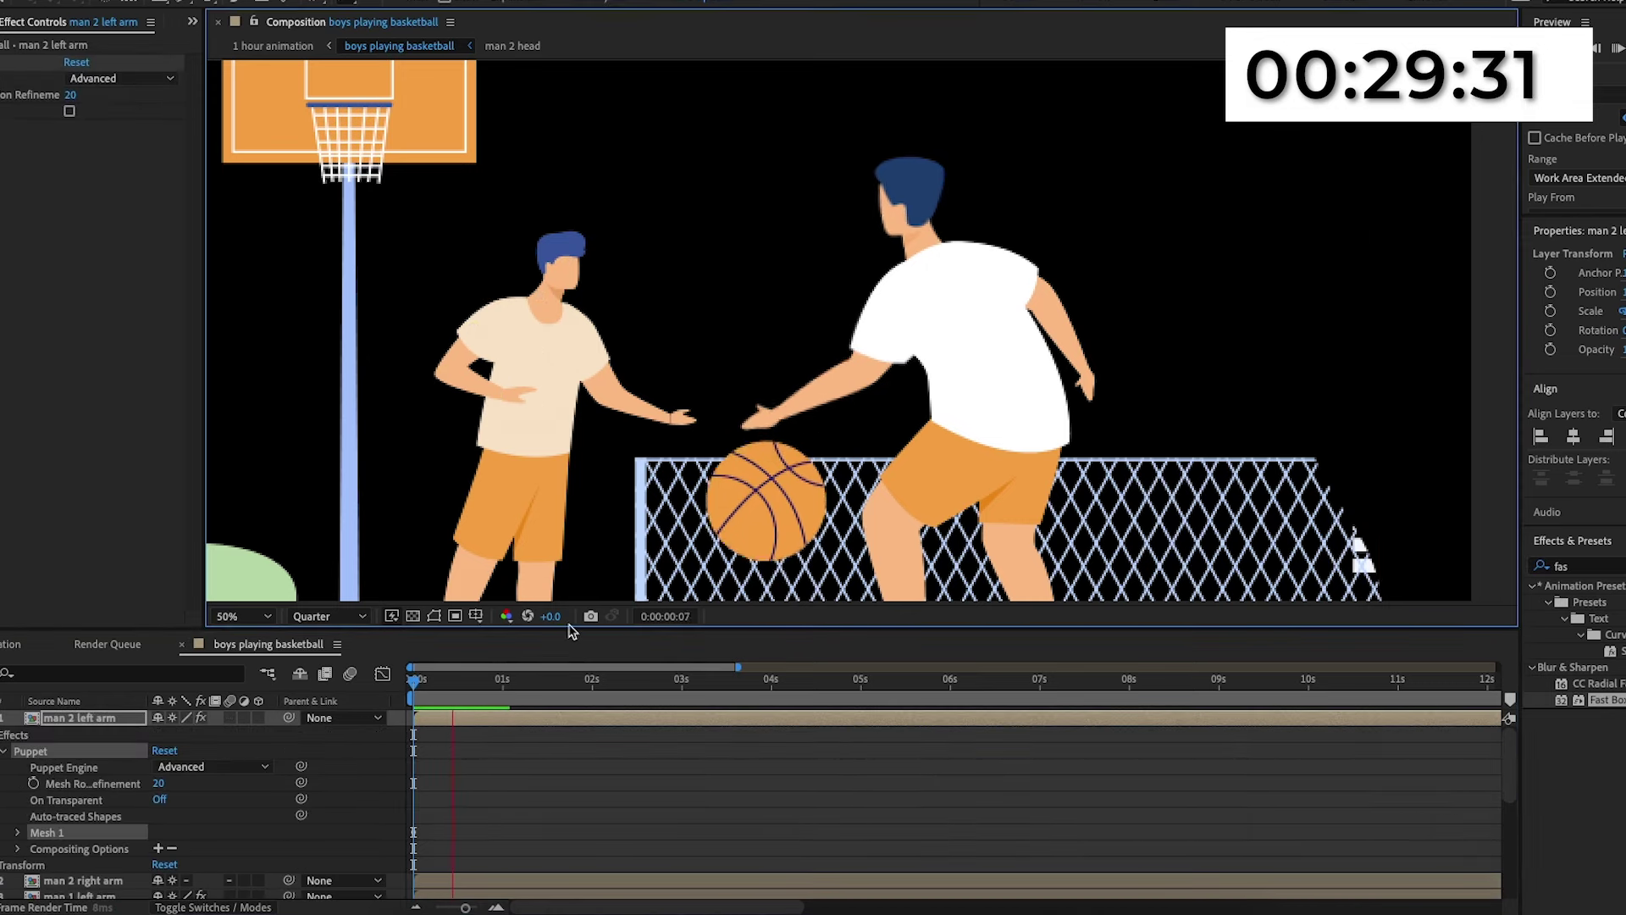
left_click_drag(492, 686, 512, 673)
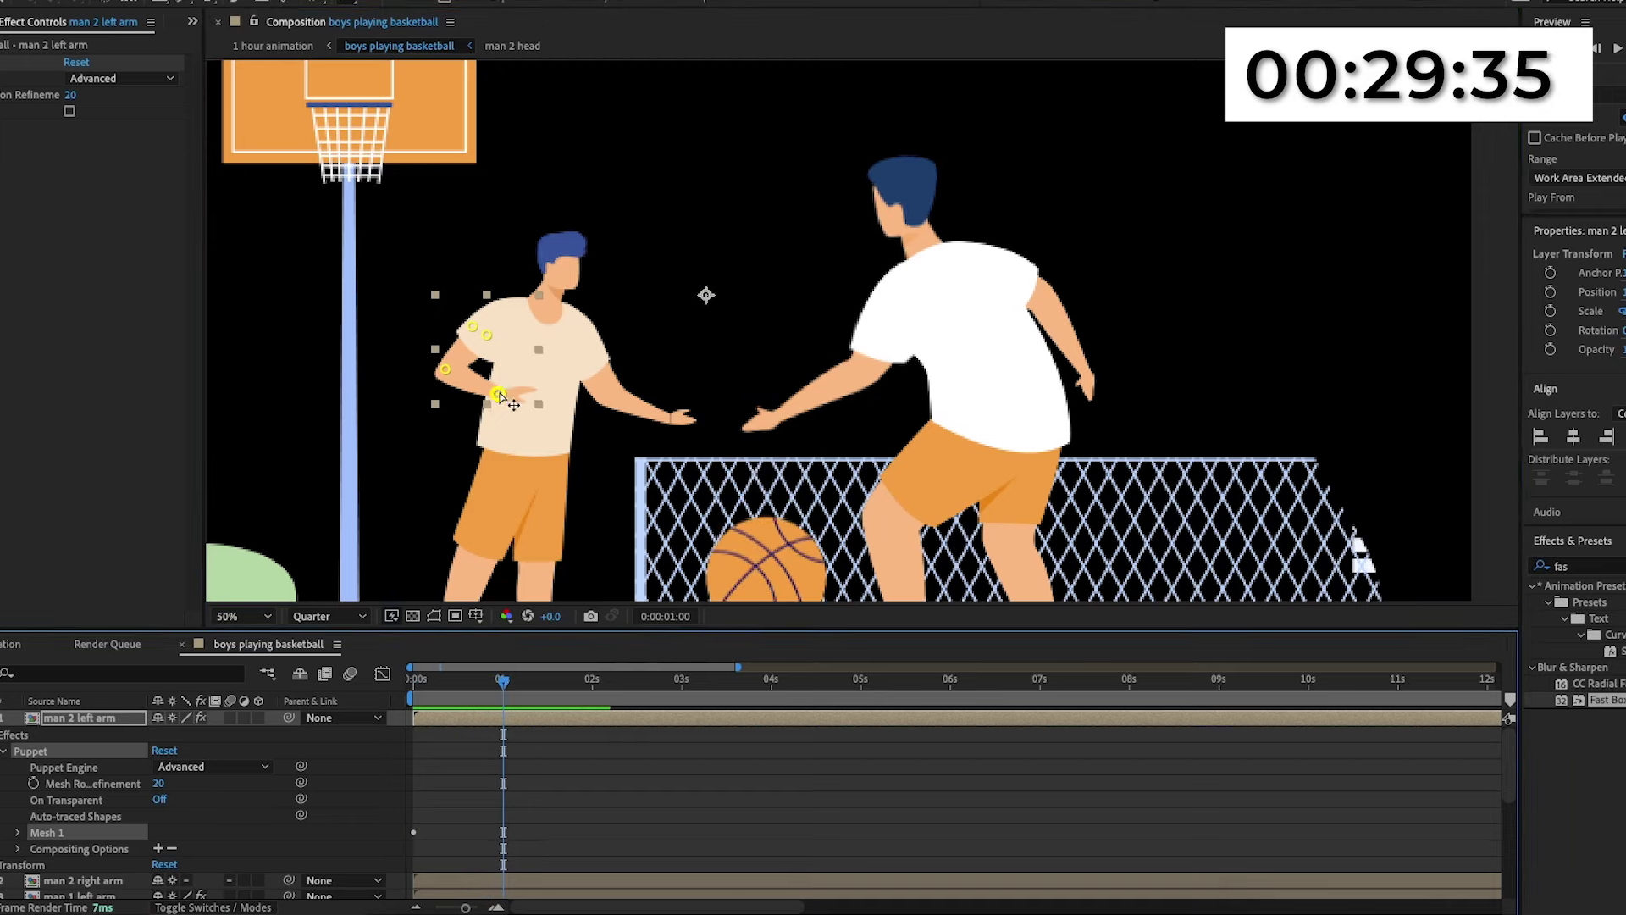
left_click_drag(499, 397, 498, 402)
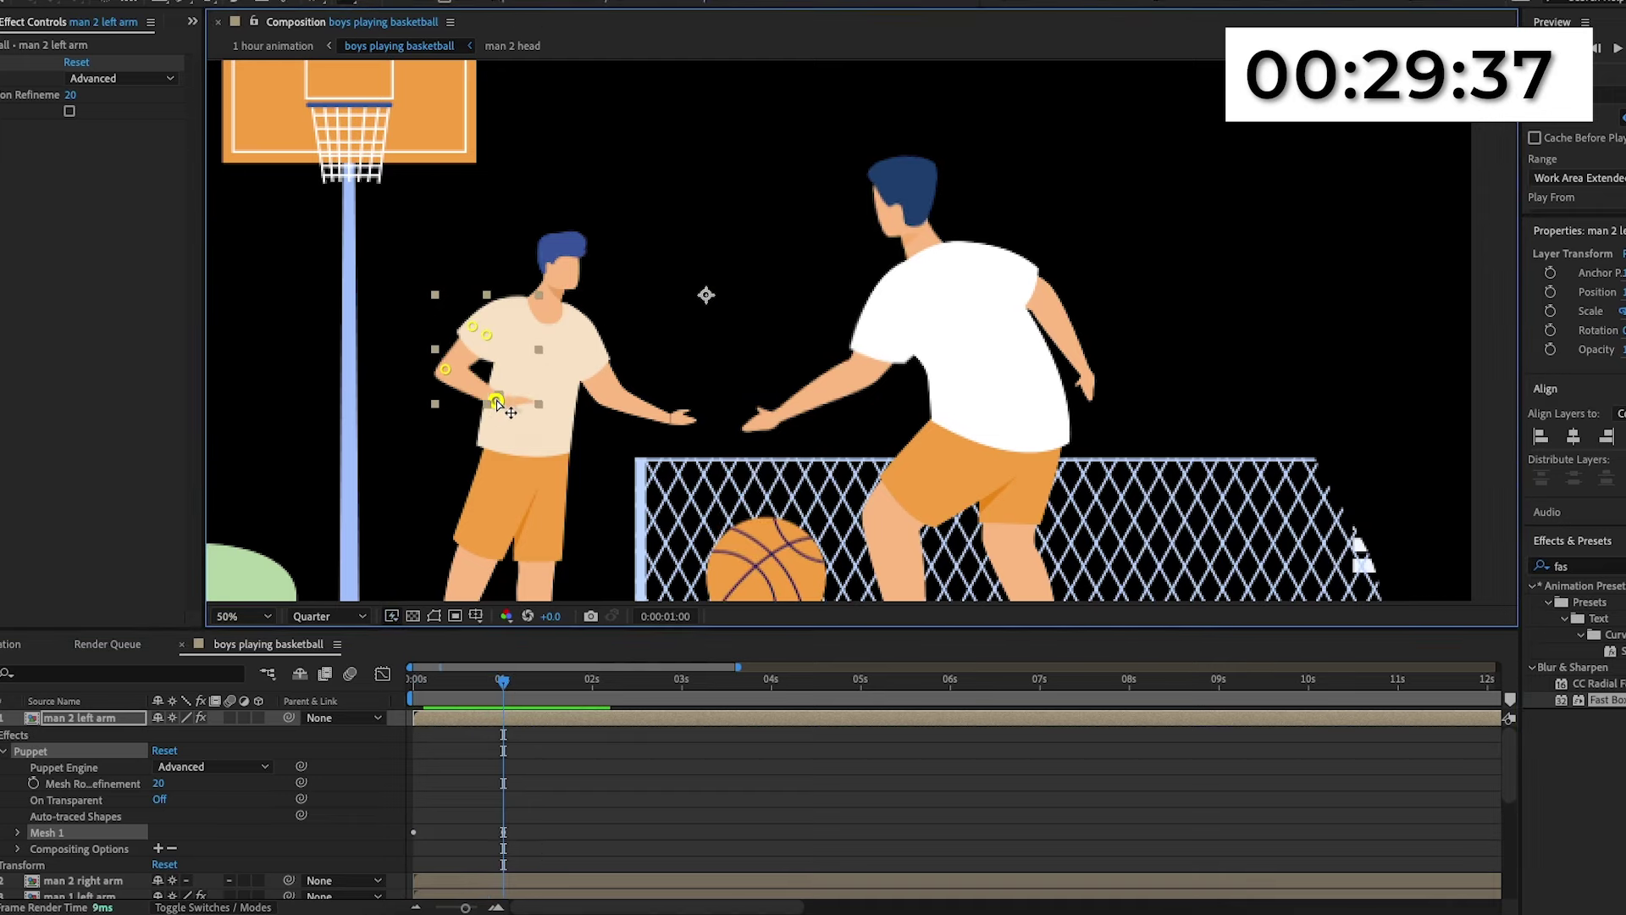
Copy the first Position keyframe of man 2 left arm's wrist pin and paste it at 0:00:01:20.
left_click_drag(503, 681, 574, 681)
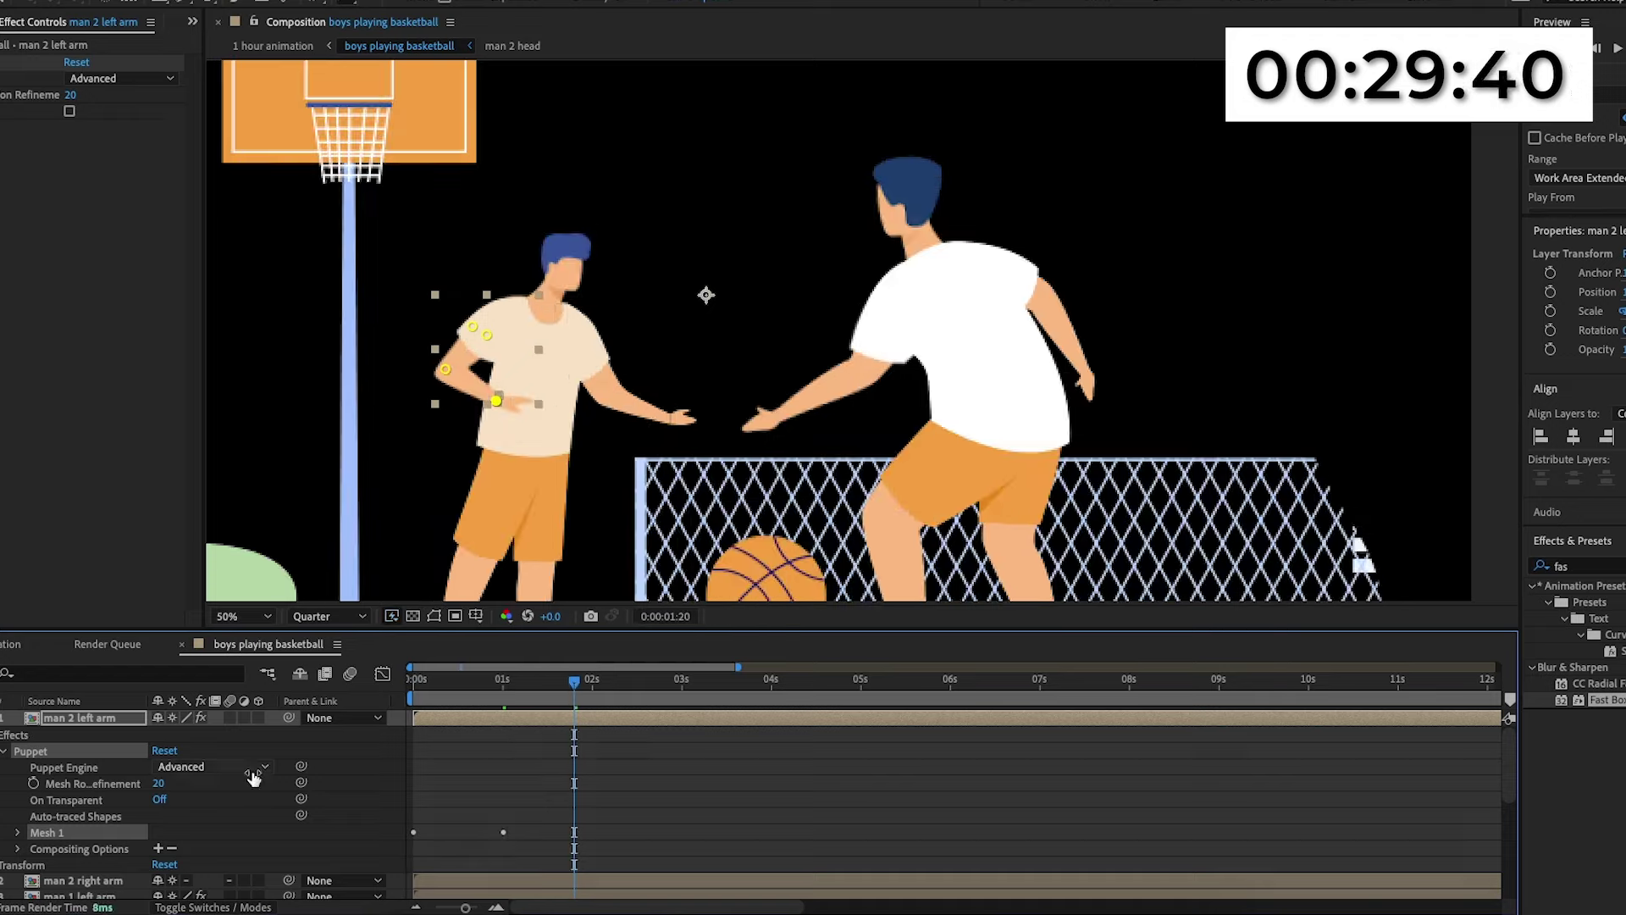
left_click(17, 831)
scroll(54, 791, "down", 3)
left_click(50, 763)
left_click(414, 795)
key("ctrl+c")
key("ctrl+v")
Copy all the wrist pin's Position keyframes on man 2 left arm, paste them twice further along, and preview from the start.
left_click_drag(407, 804, 584, 772)
key("ctrl+c")
key("ctrl+v")
key("ctrl+v")
left_click_drag(574, 683, 414, 682)
key("space")
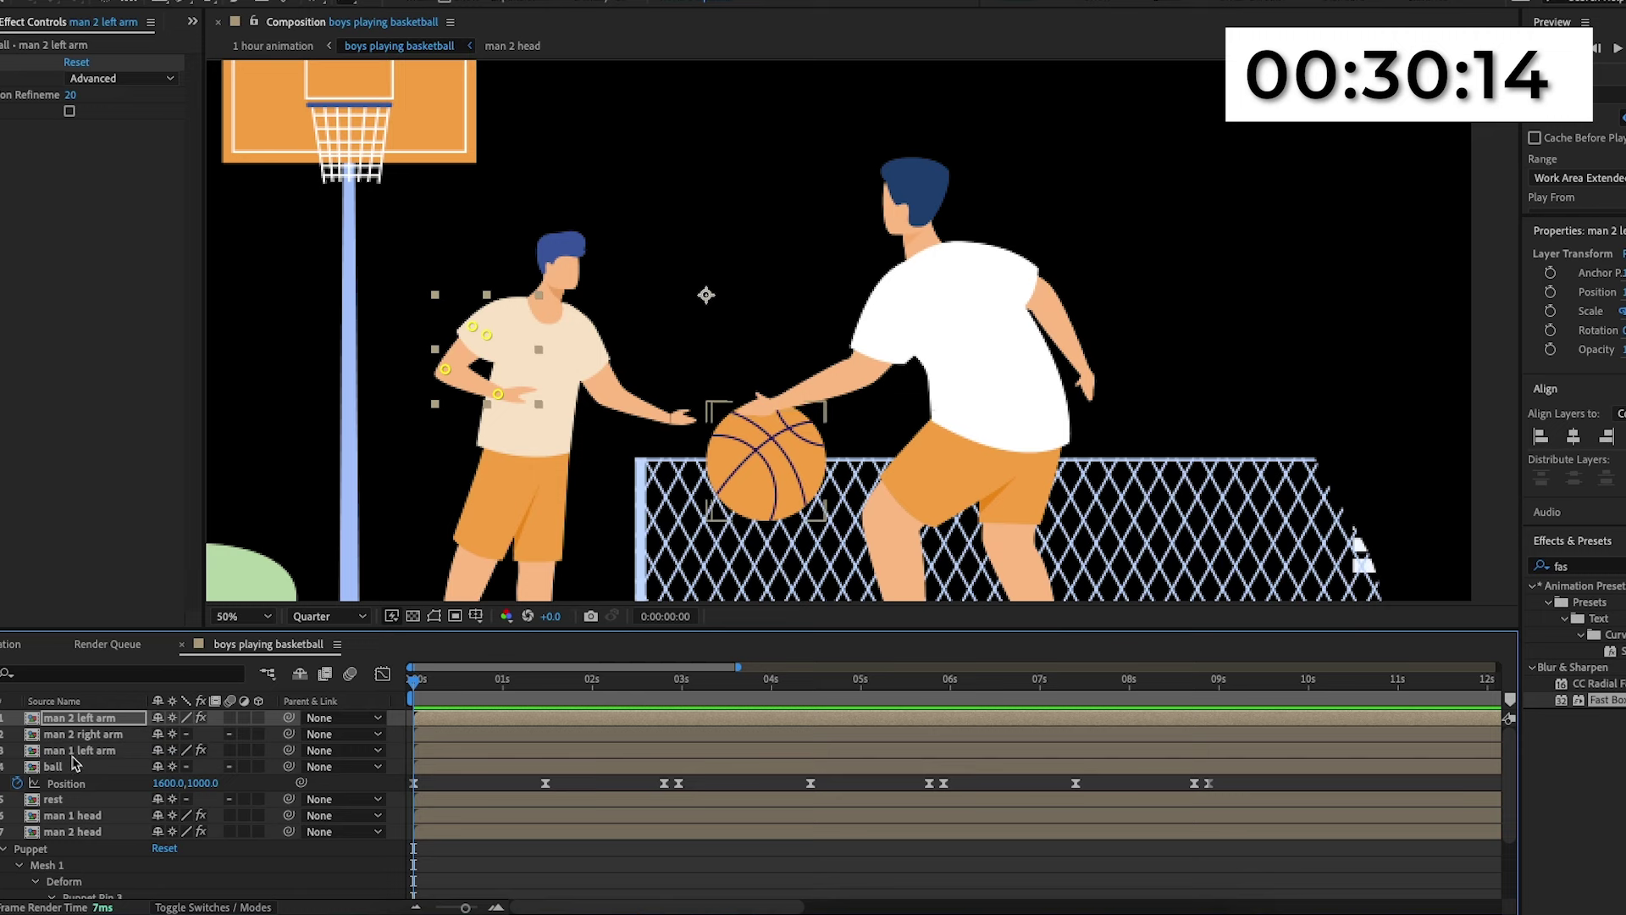
Place a puppet pin at the shoulder of man 2 right arm.
left_click(84, 735)
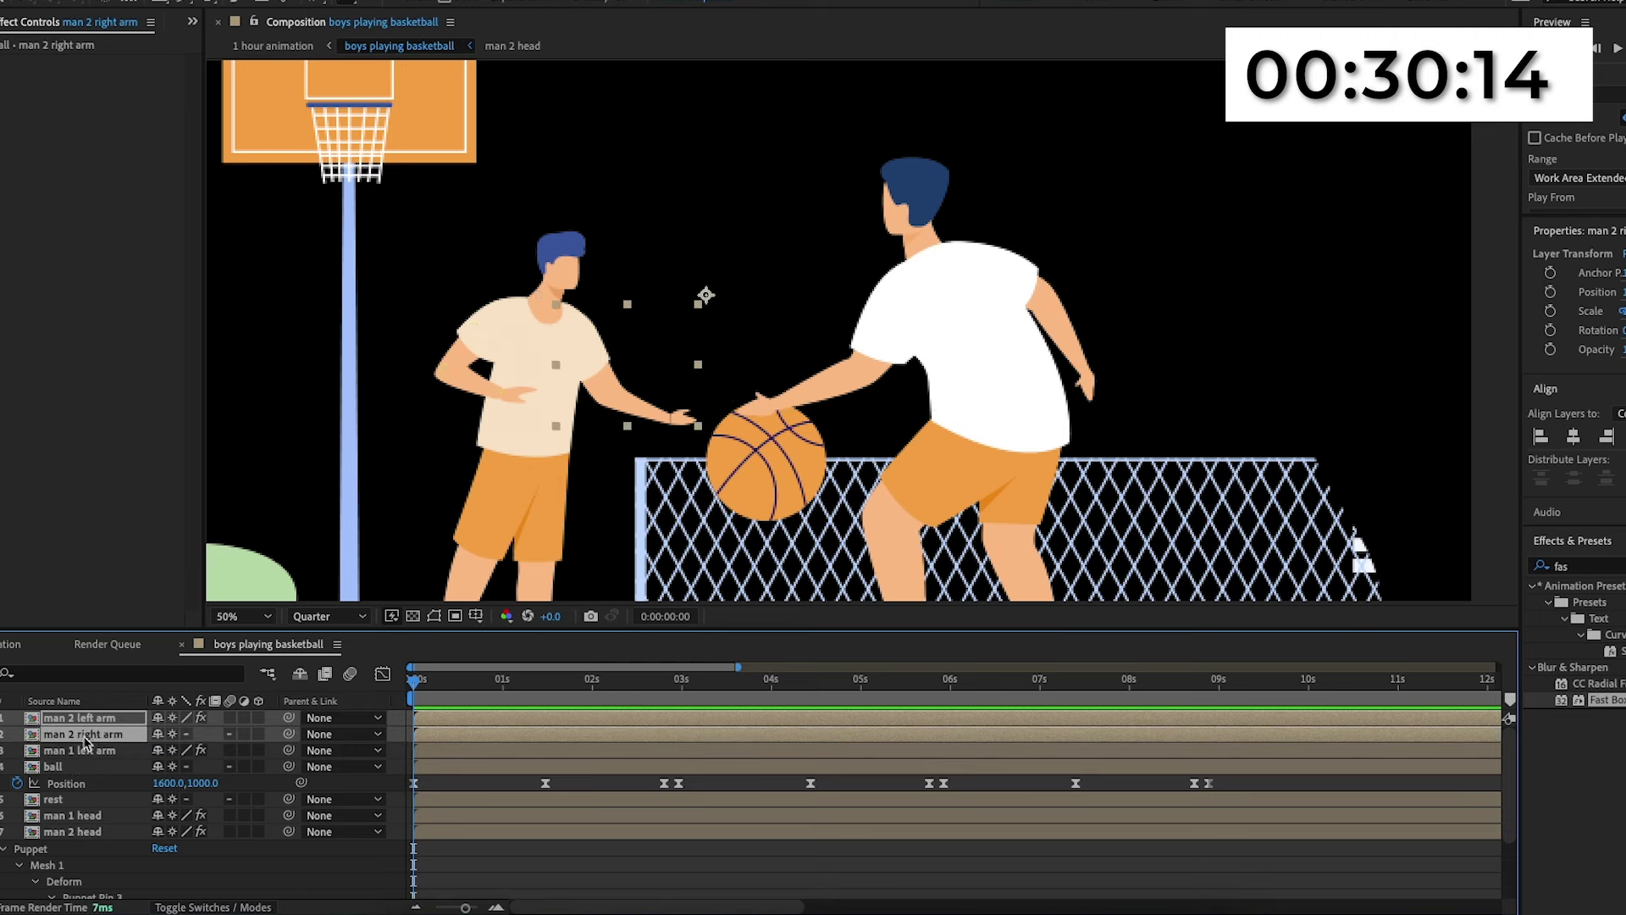
left_click(579, 339)
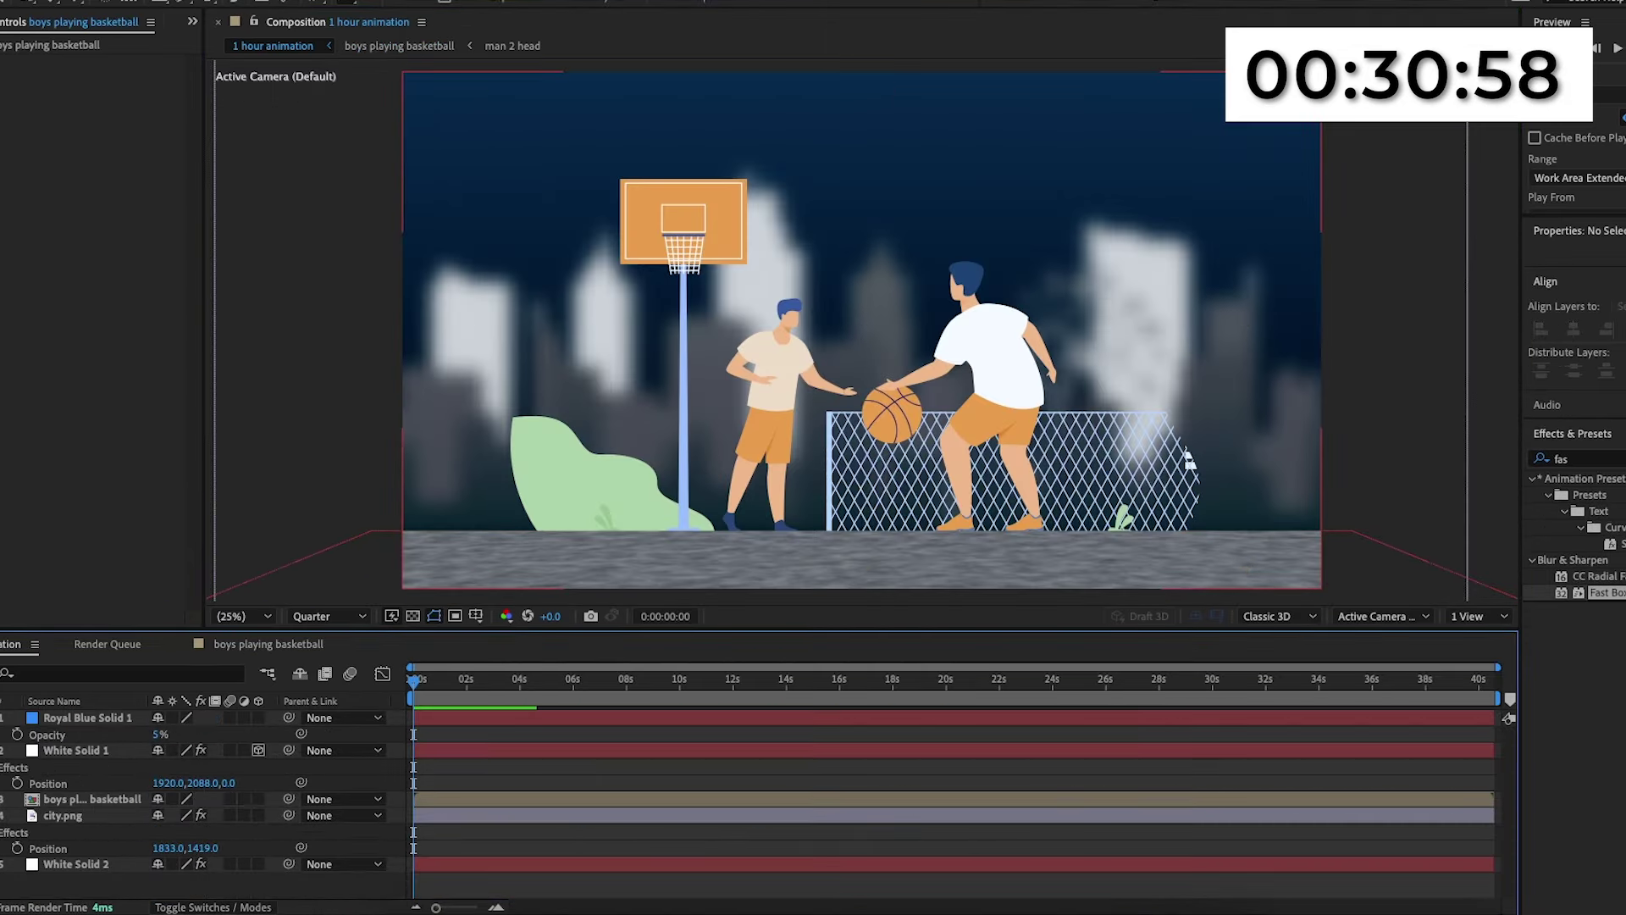
Add a new adjustment layer to the 1 hour animation composition and apply the Transform effect to it.
right_click(7, 657)
mouse_move(57, 674)
left_click(271, 823)
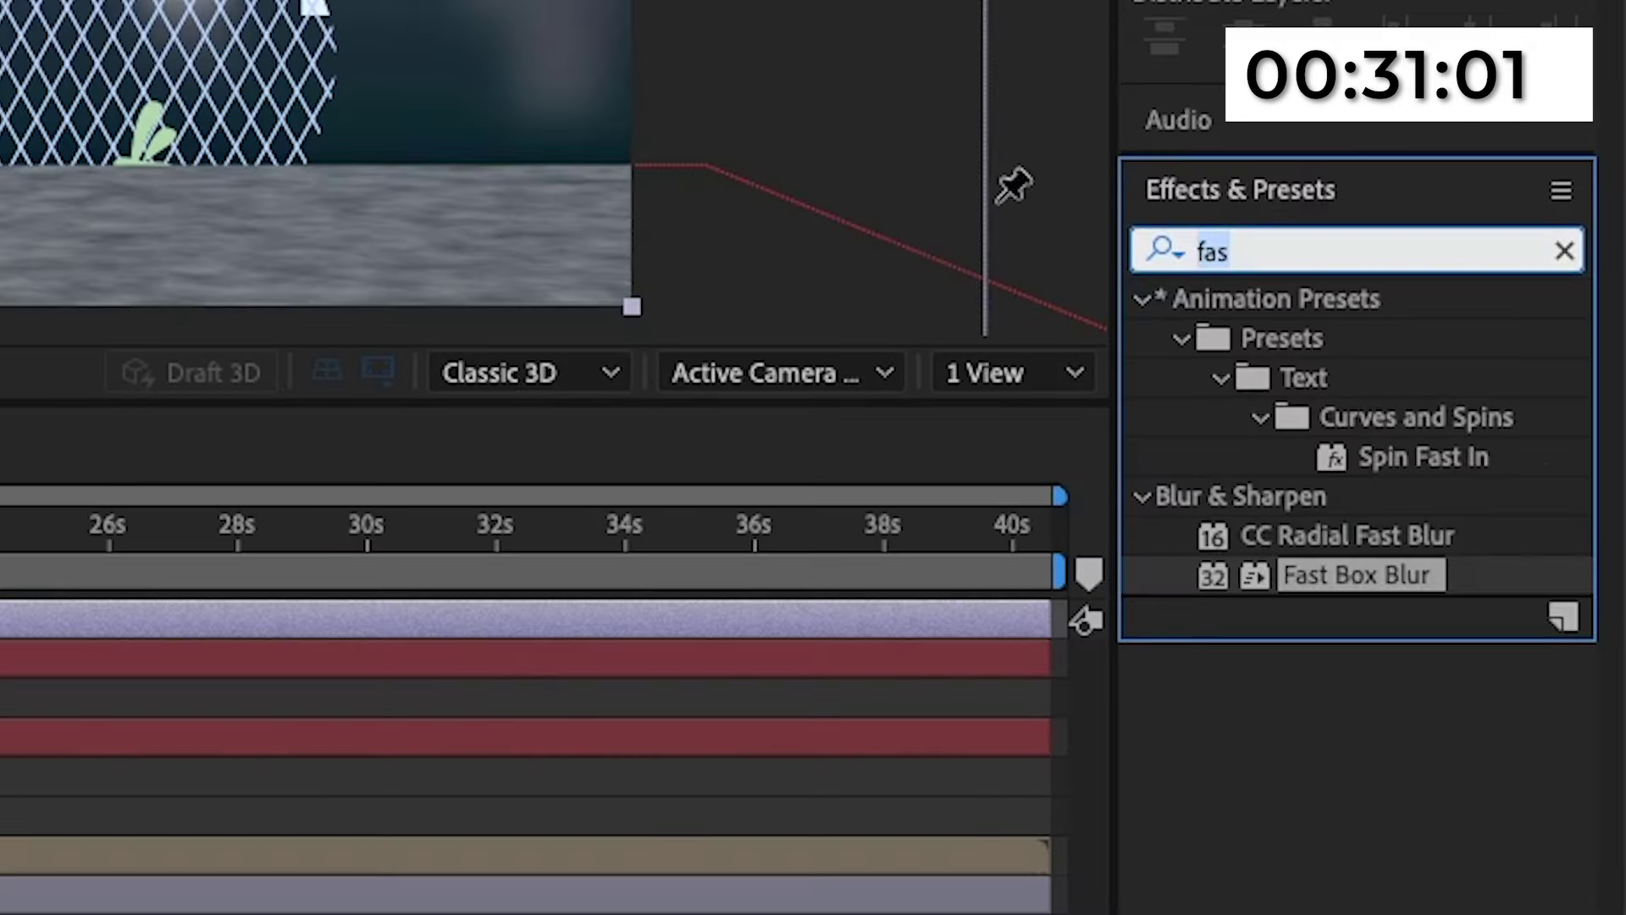
key("BackSpace")
type("tras")
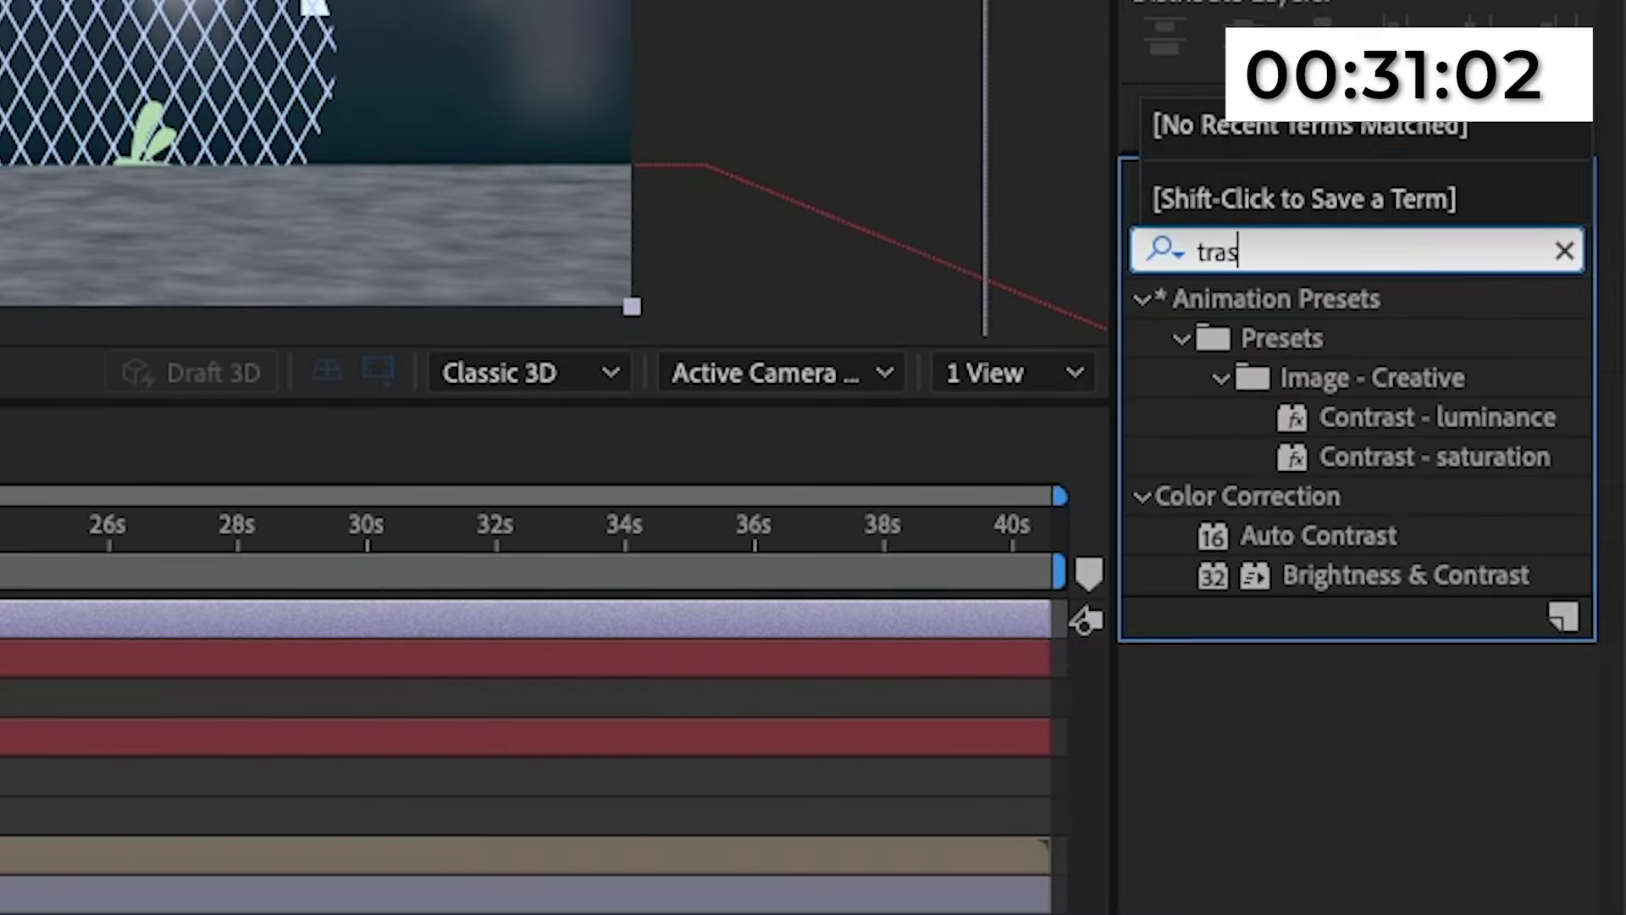
key("BackSpace")
type("ns")
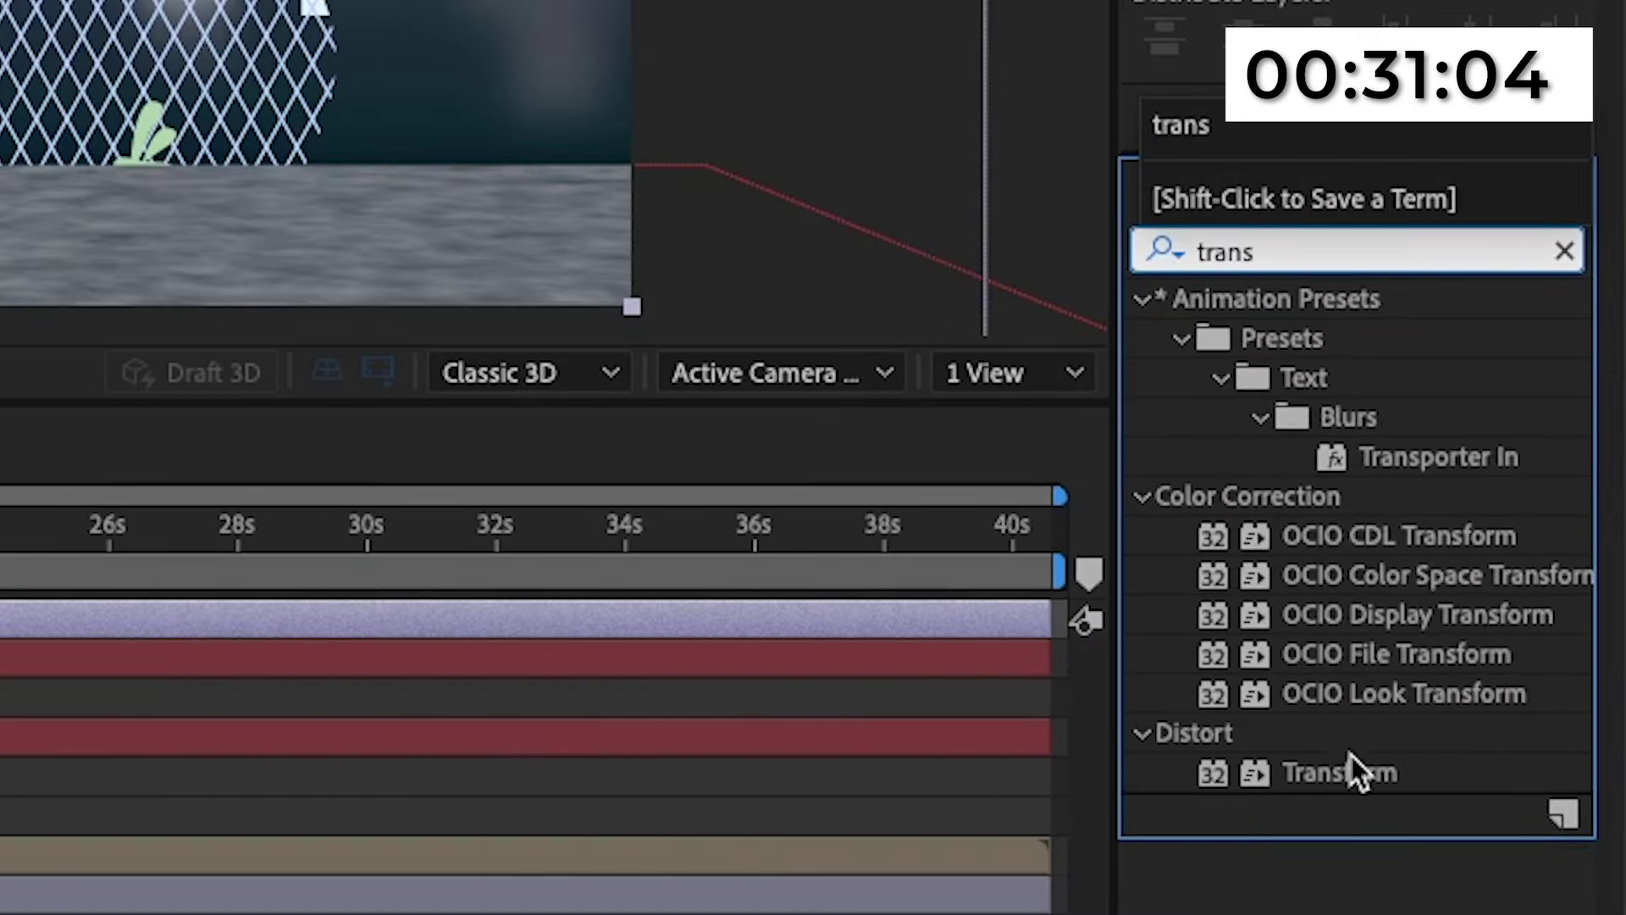
double_click(1348, 754)
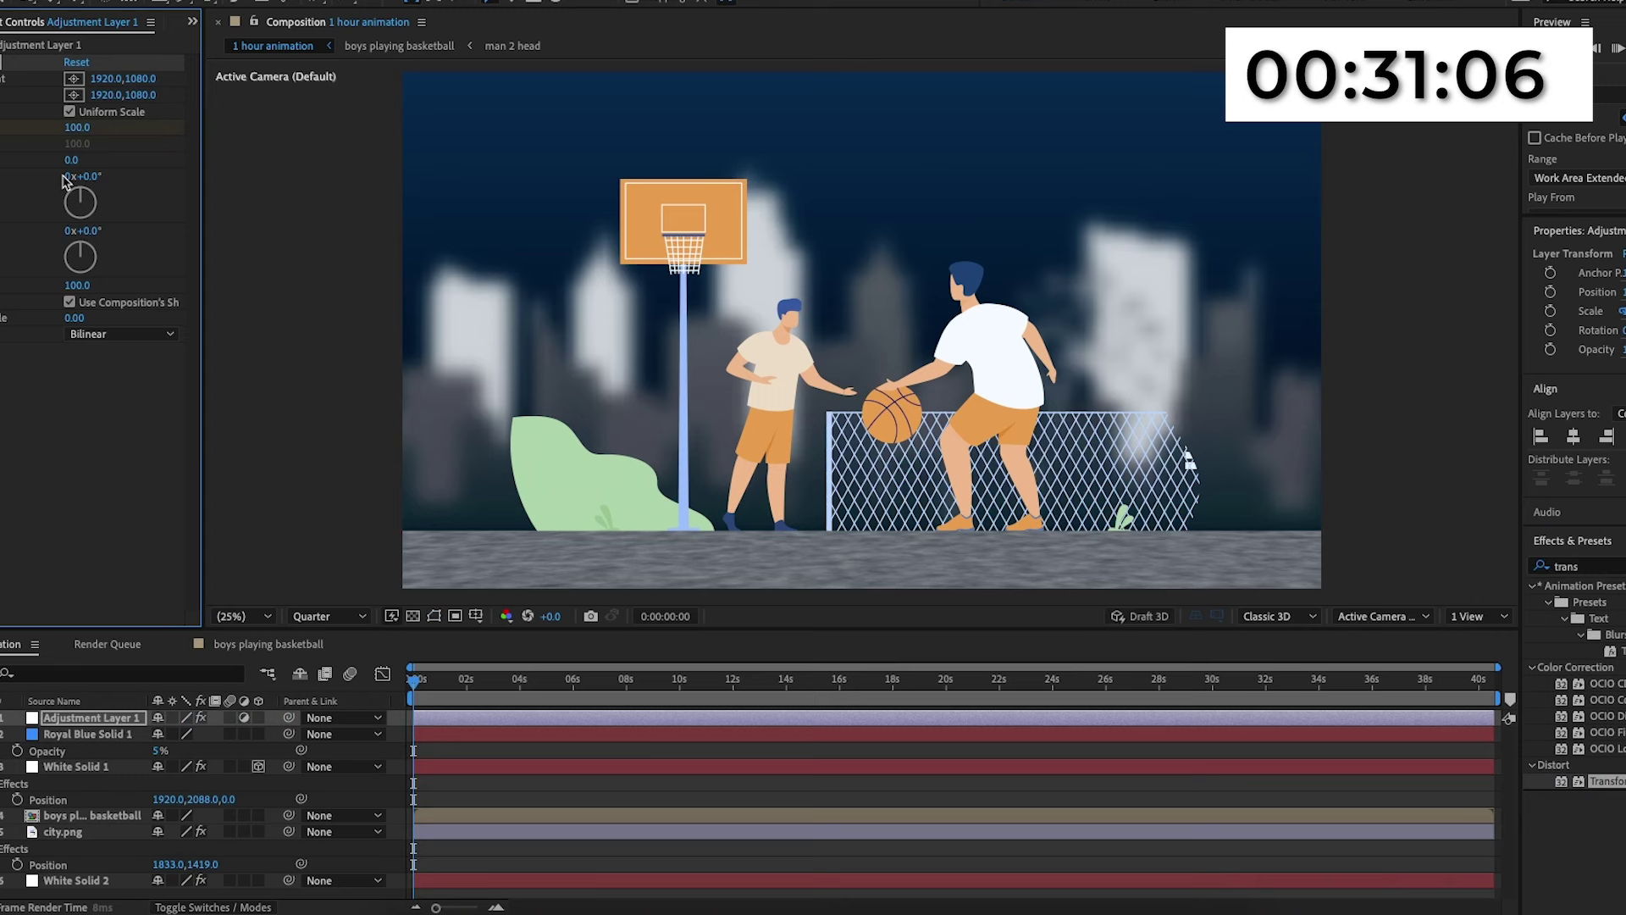
At 0:00:06:11, set the adjustment layer's Transform Scale to 118 and preview the zoom from the start.
key("space")
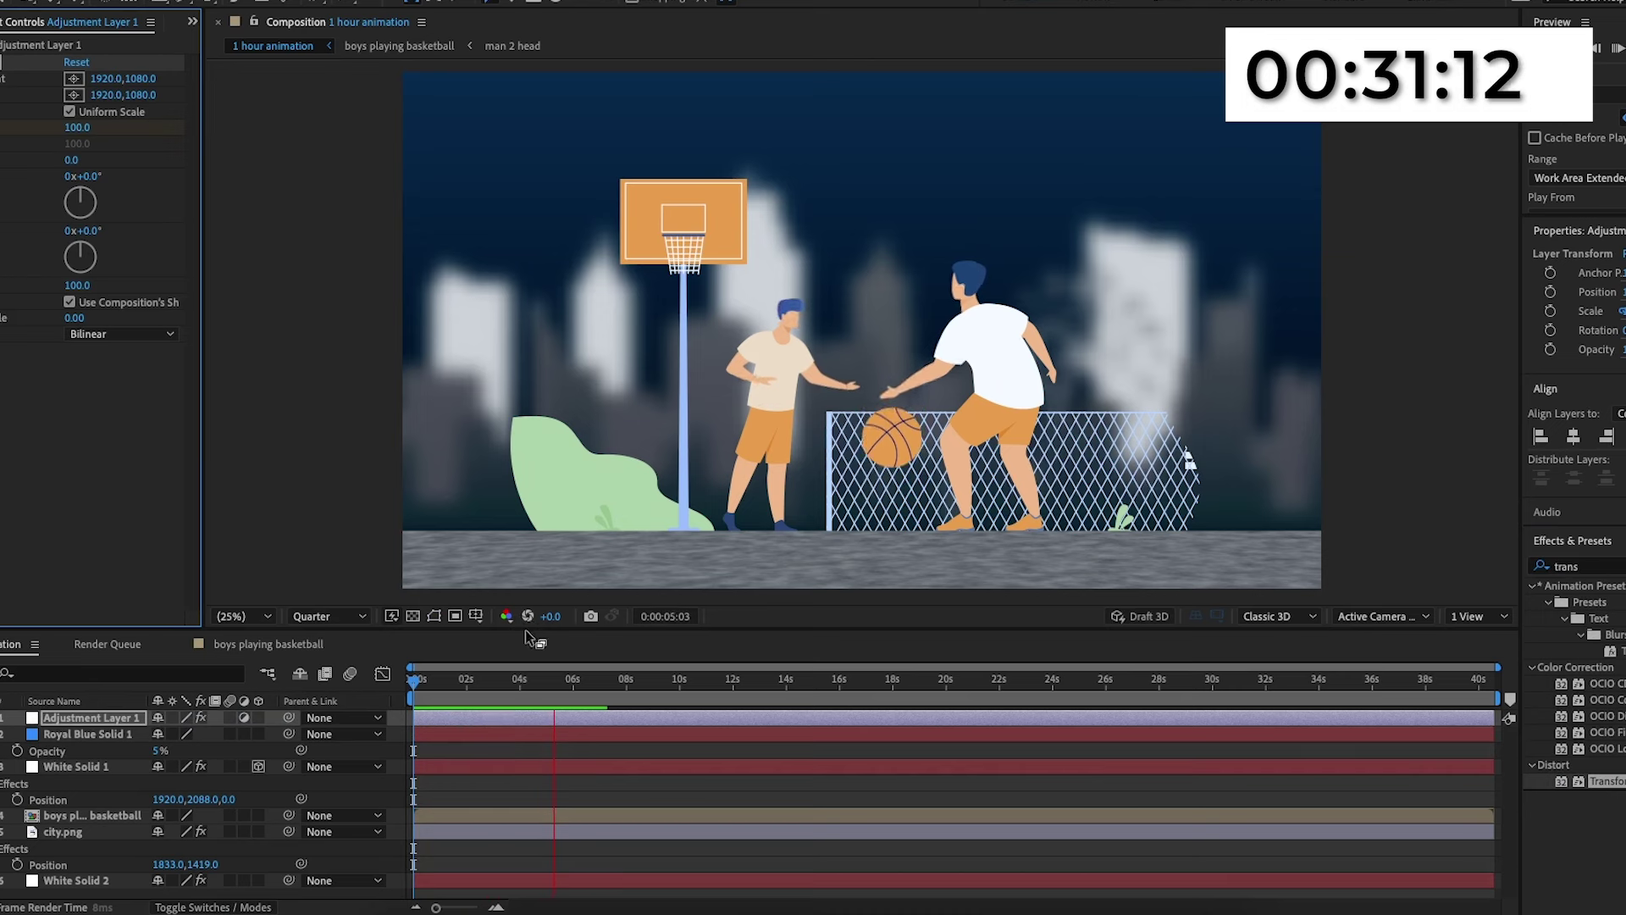
key("space")
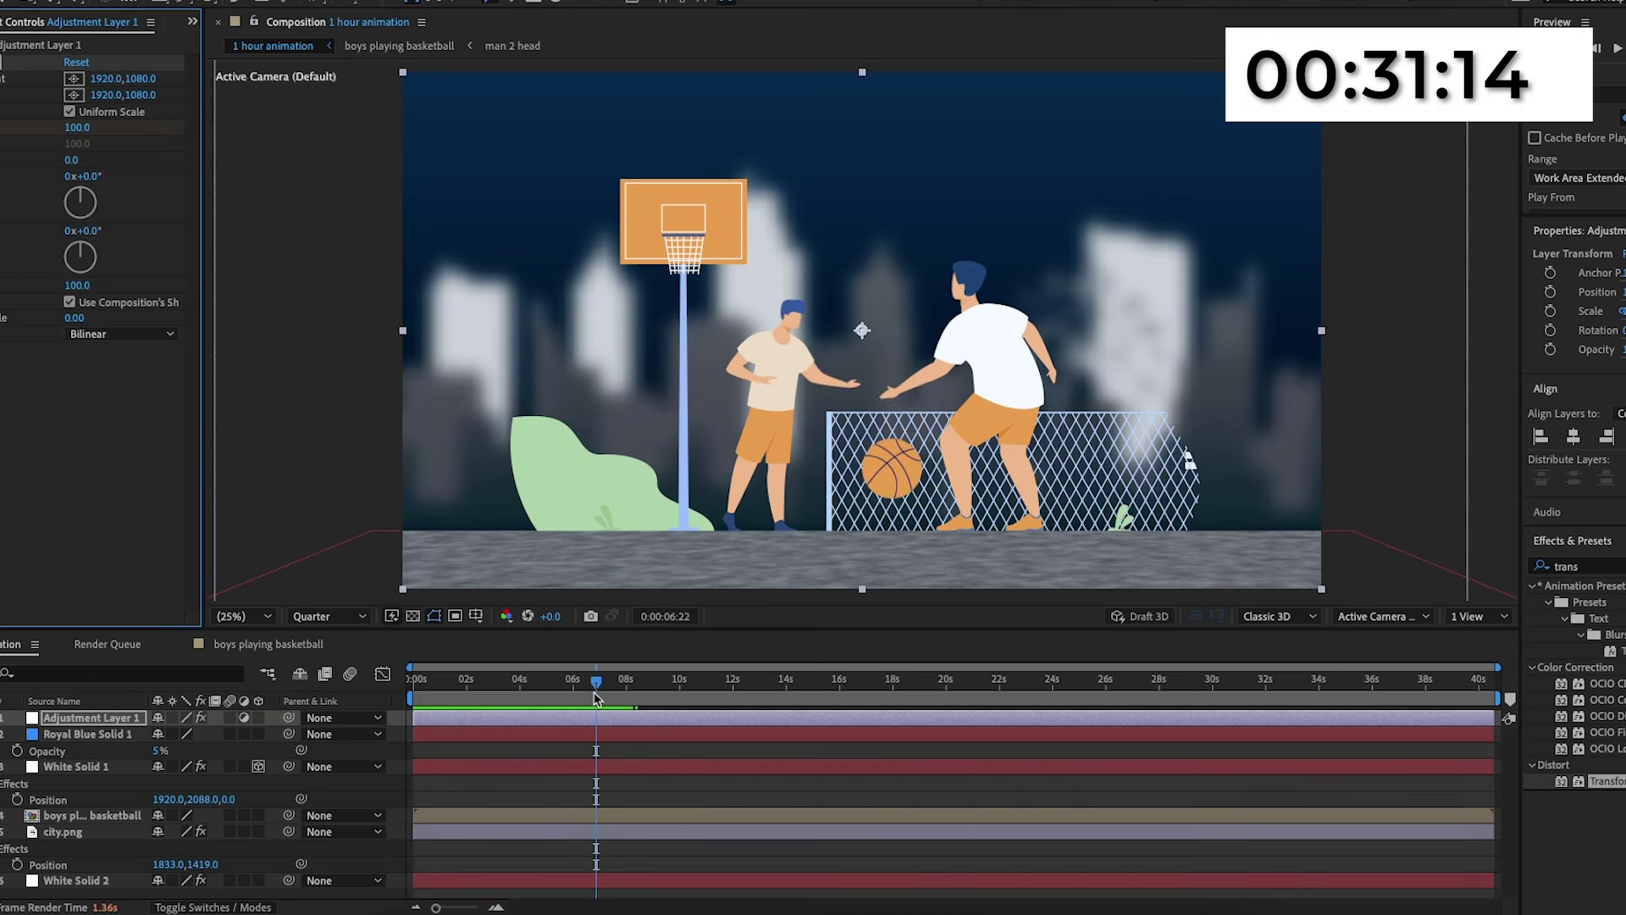
mouse_move(575, 690)
left_mouse_down()
mouse_move(561, 693)
mouse_move(586, 705)
left_mouse_up()
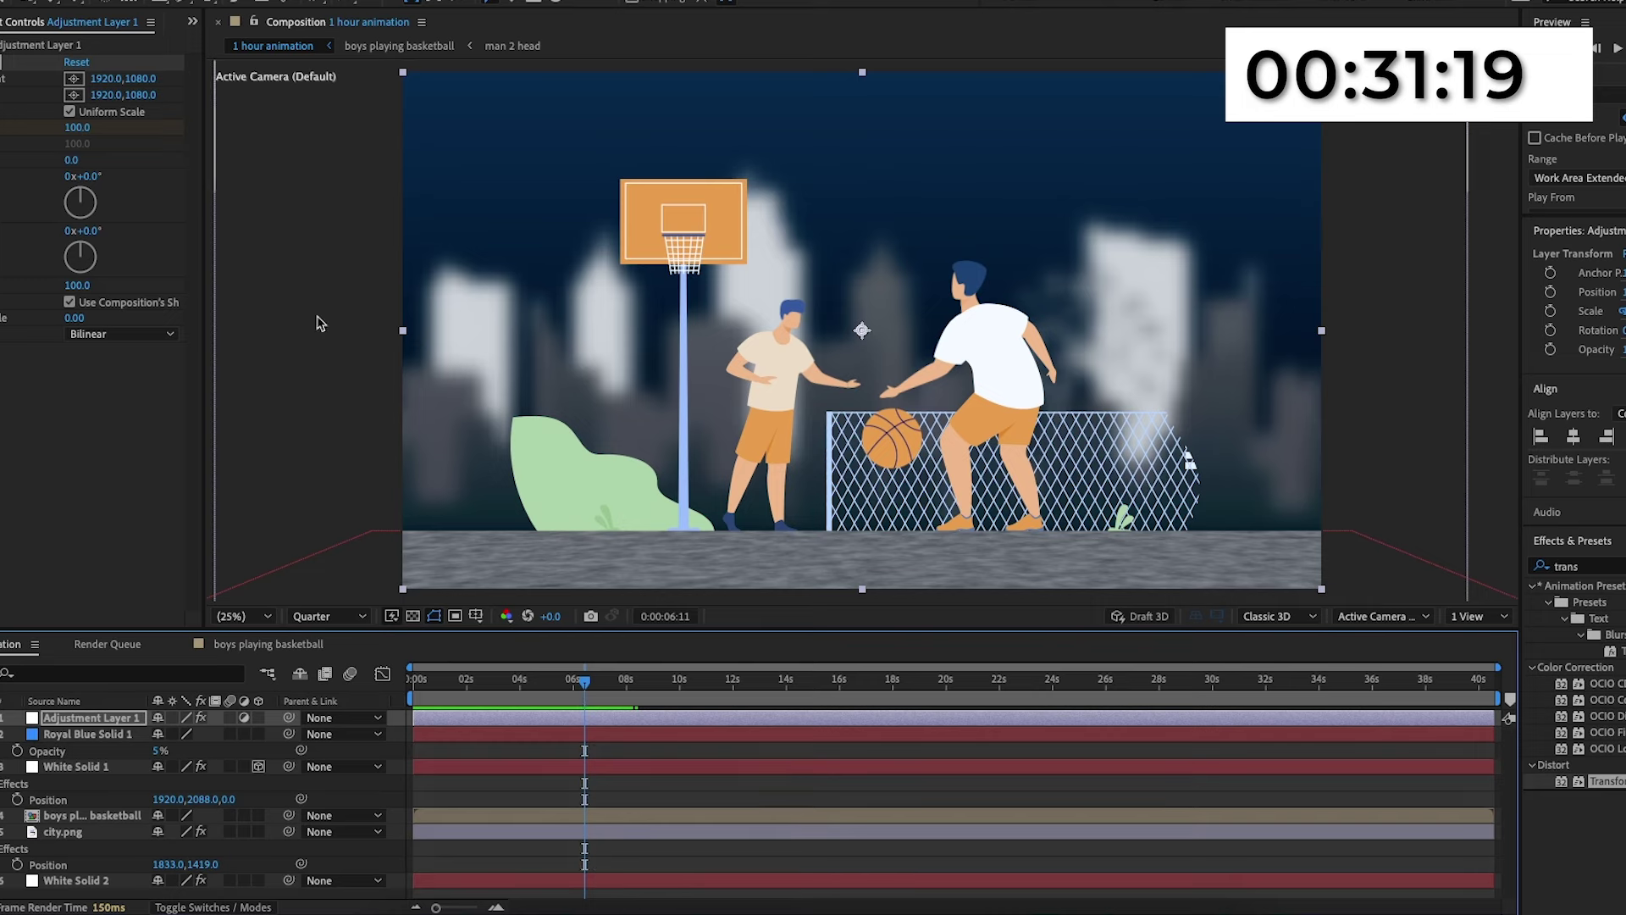
left_click_drag(84, 128, 115, 128)
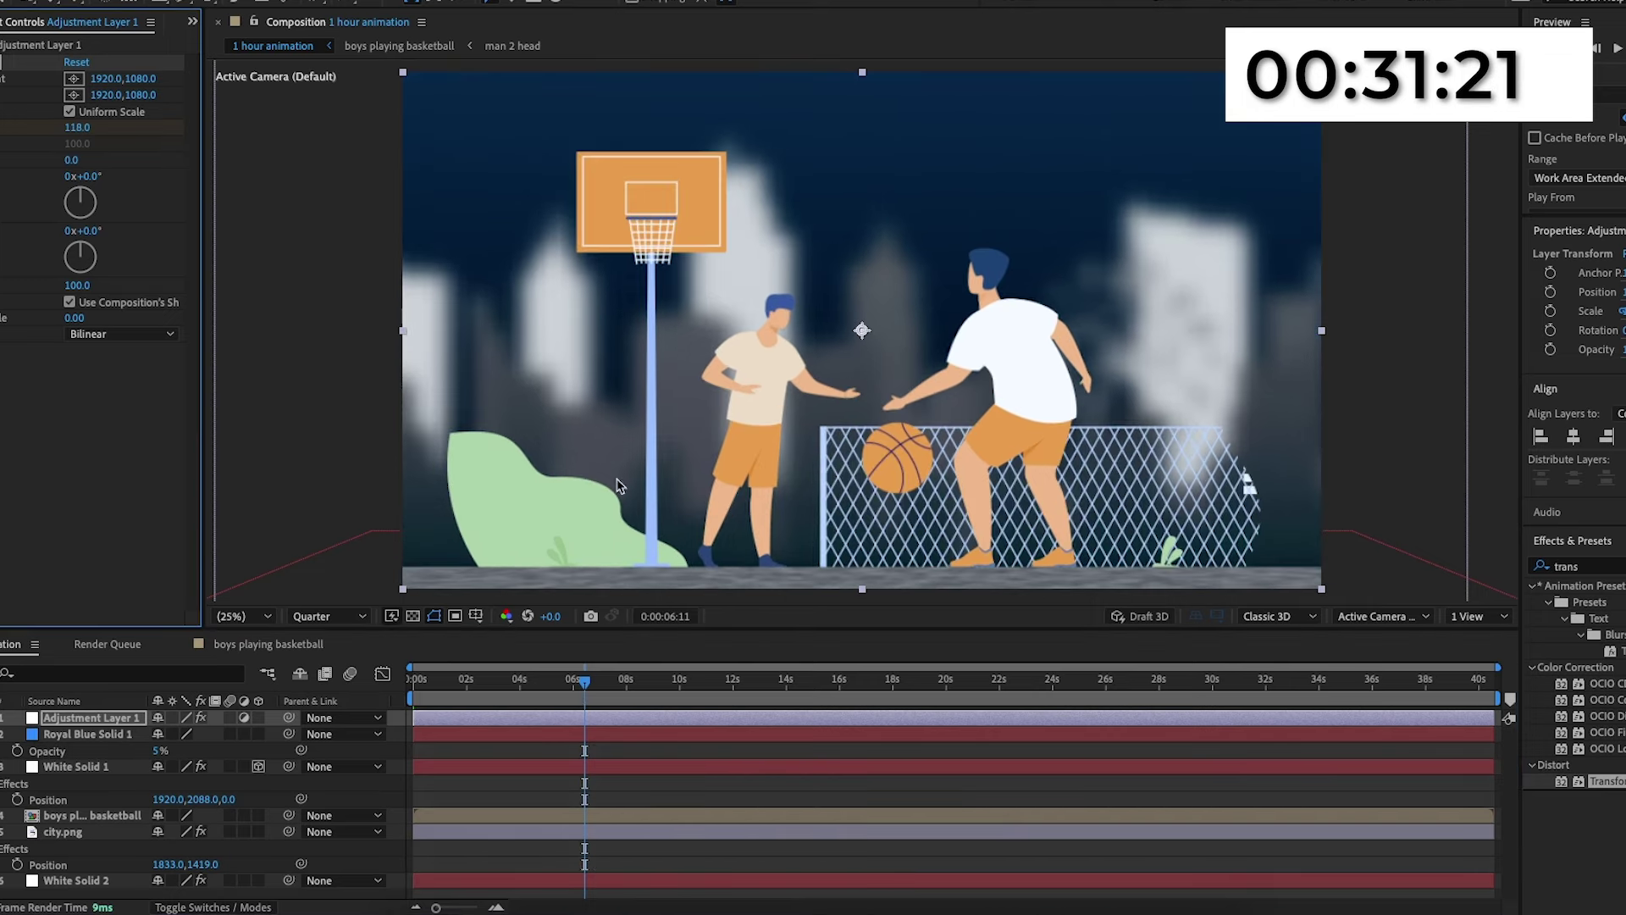
left_click_drag(581, 684, 407, 669)
key("space")
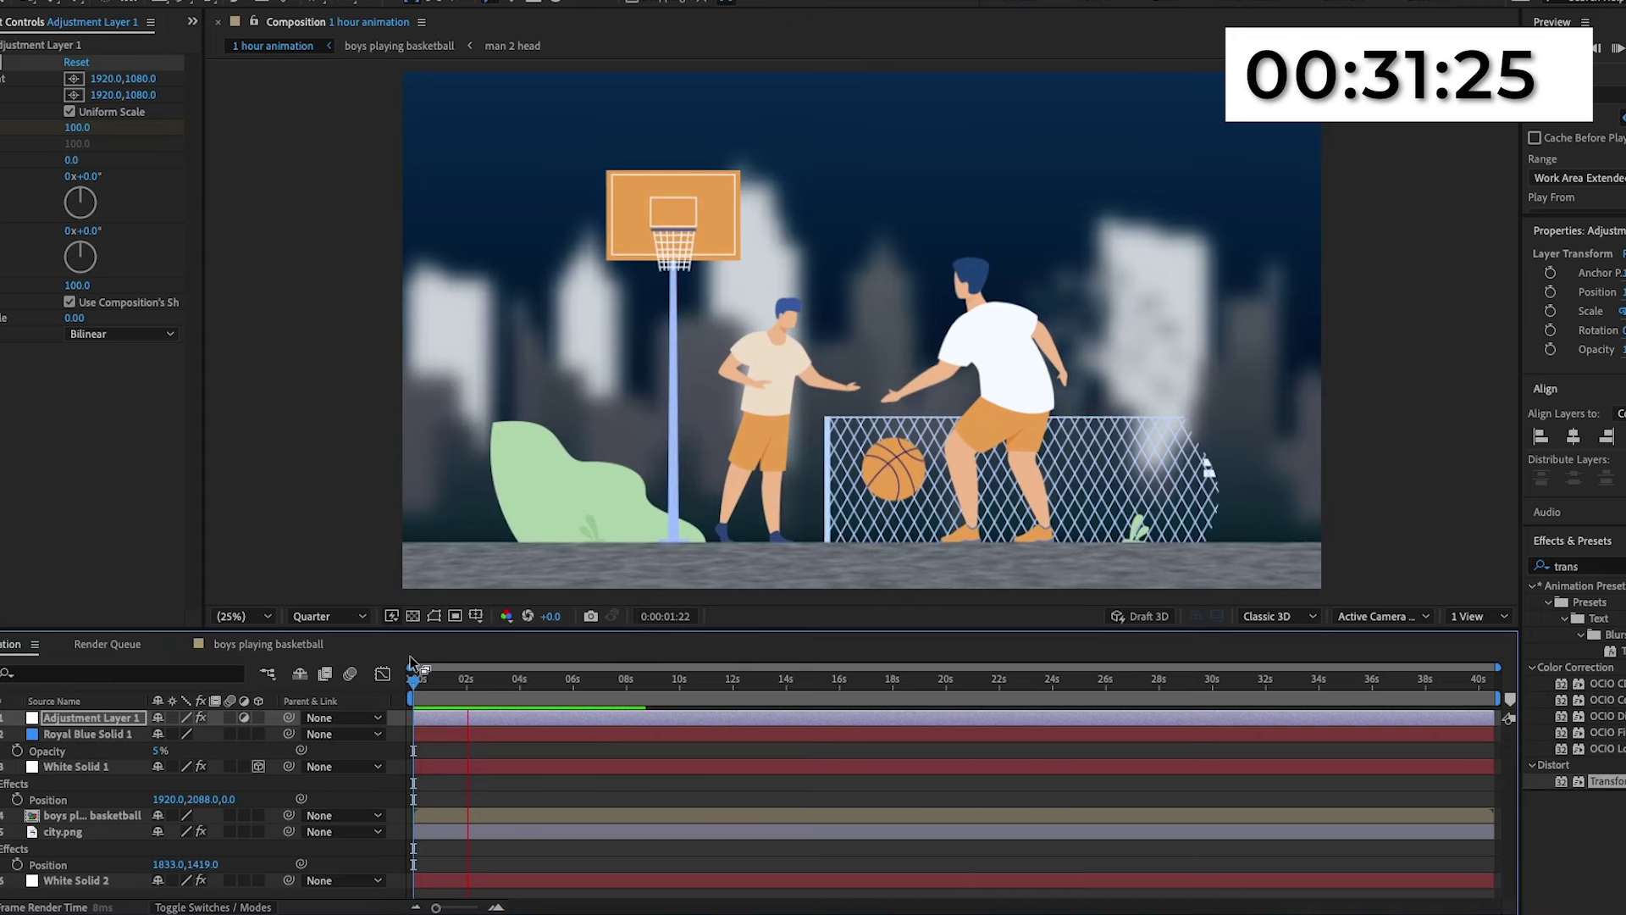
Apply Posterize Time to the adjustment layer with a frame rate of 14 and preview the animation.
left_click_drag(1580, 566, 1445, 550)
key("BackSpace")
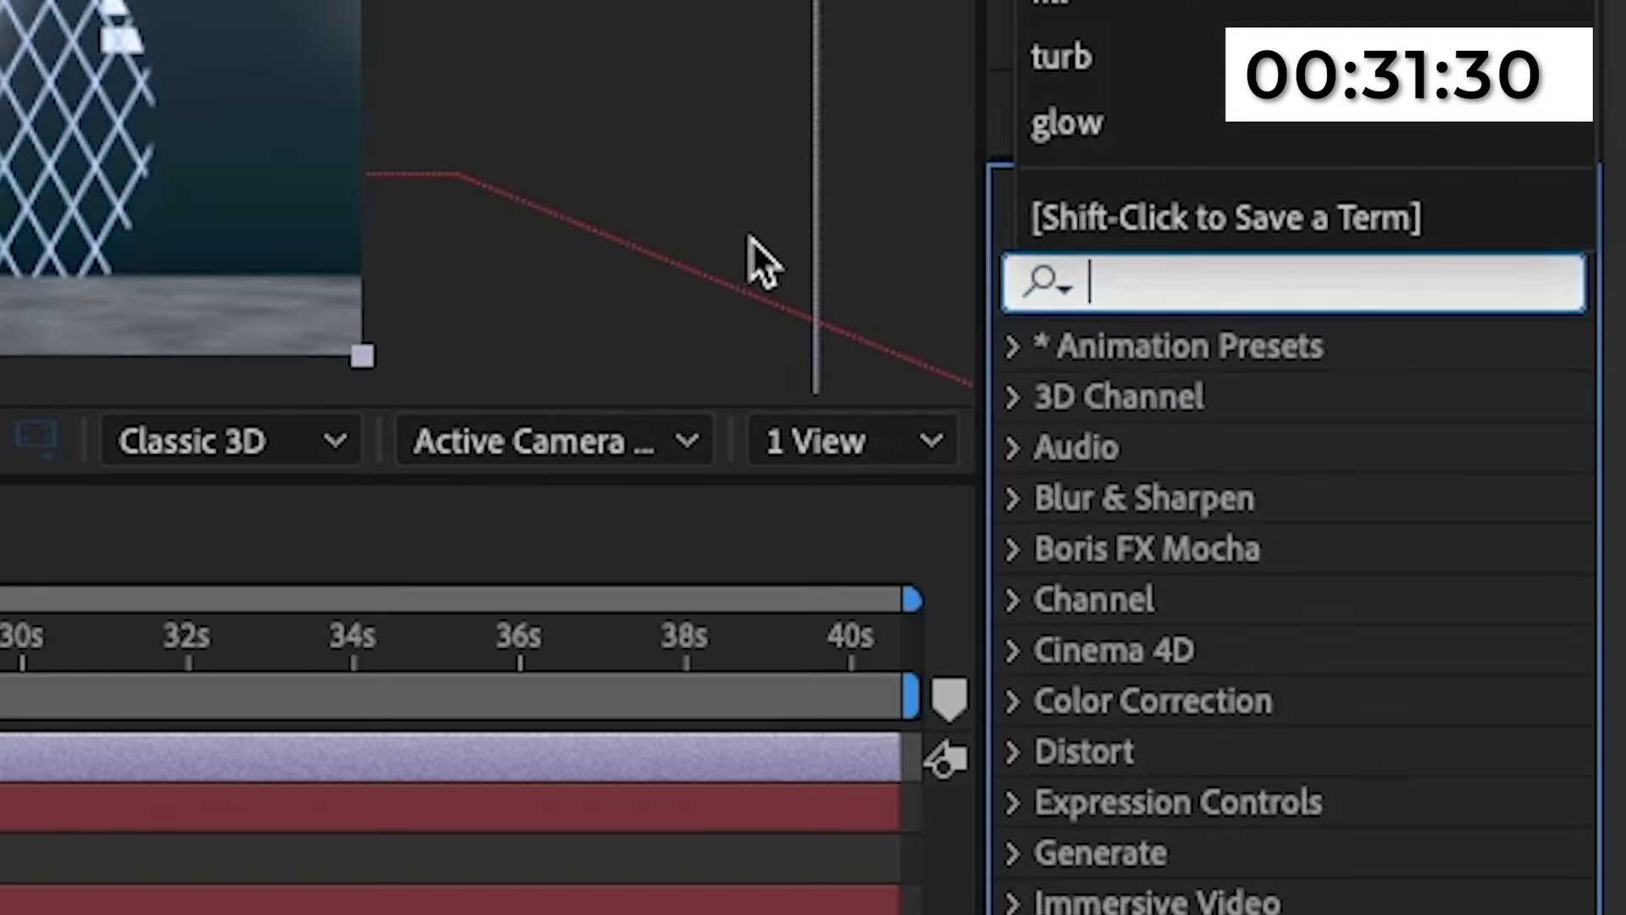
type("post")
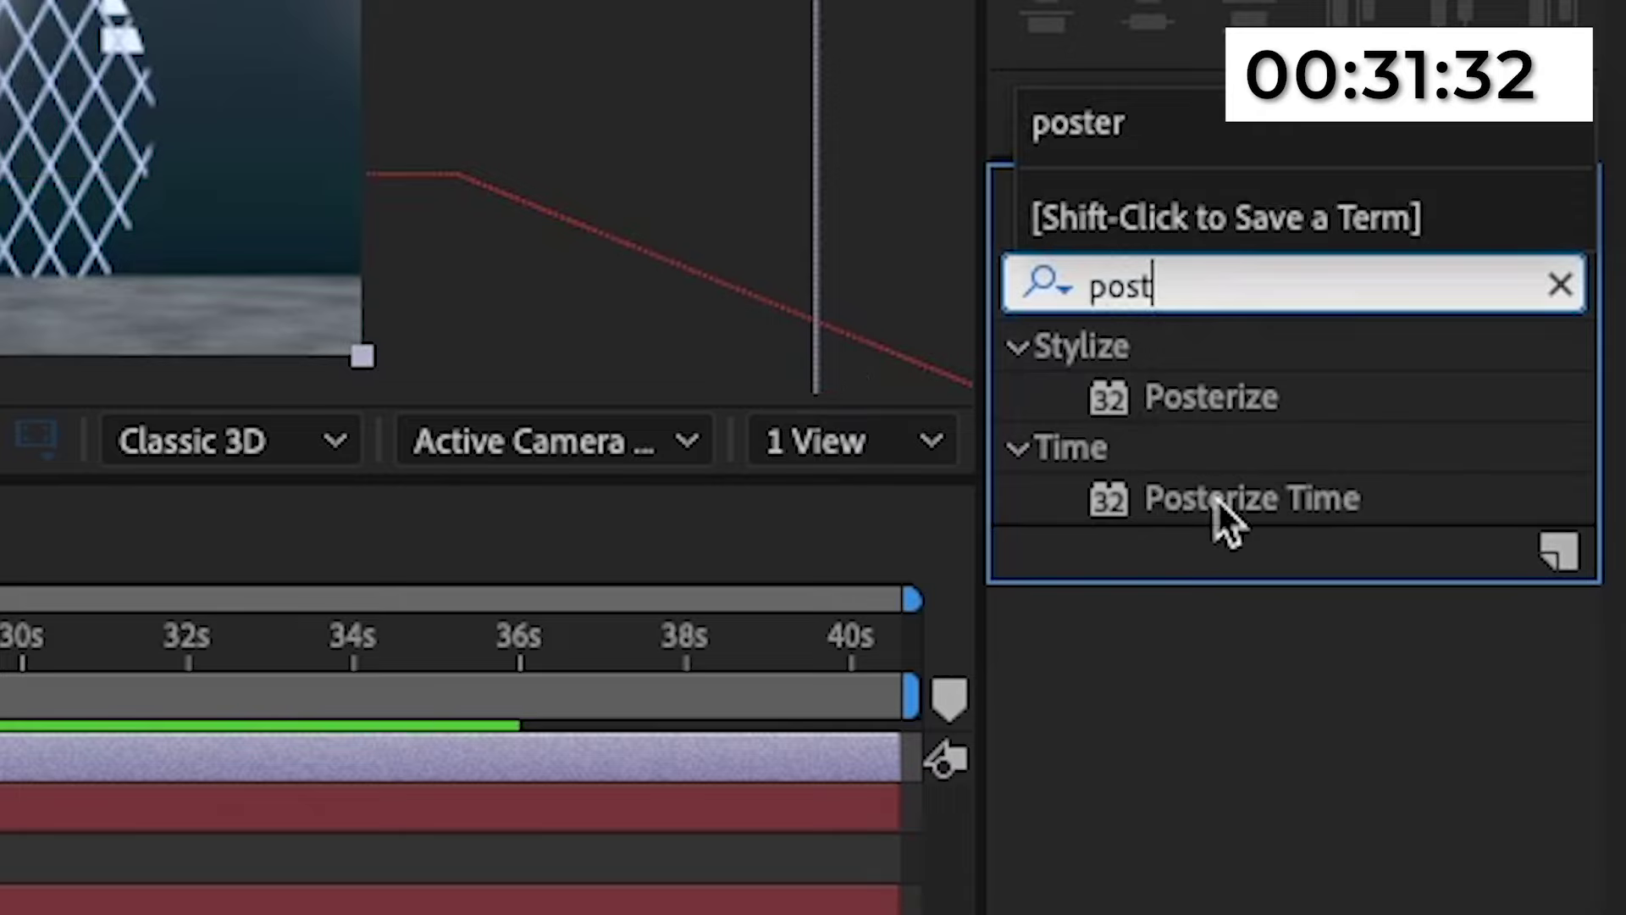
double_click(1216, 498)
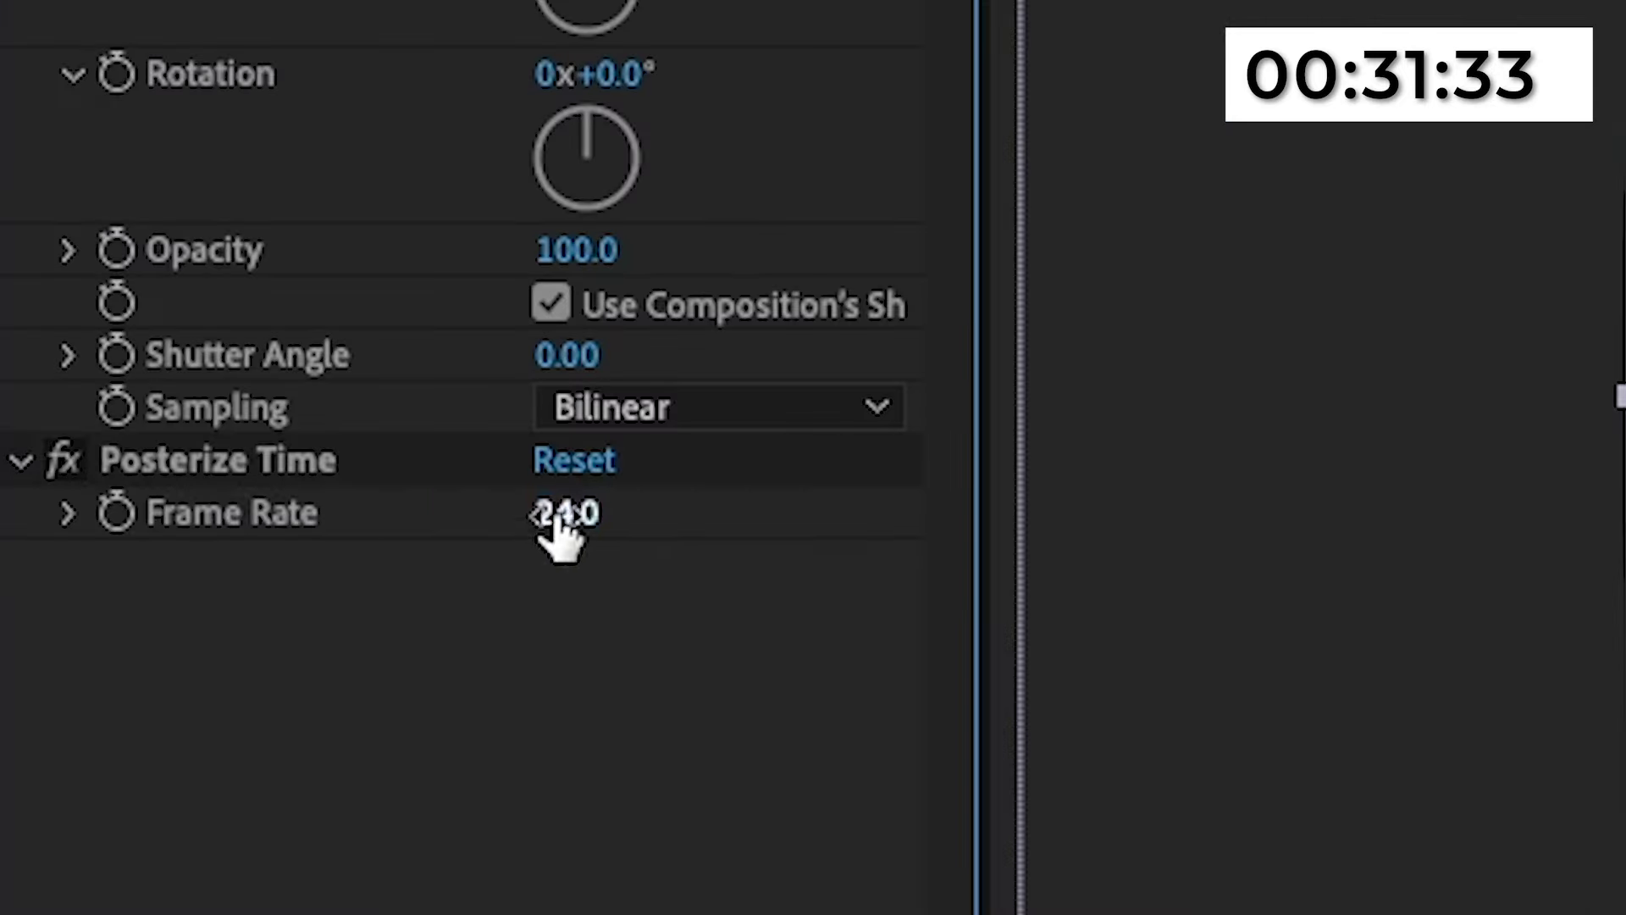
left_click(561, 518)
type("1")
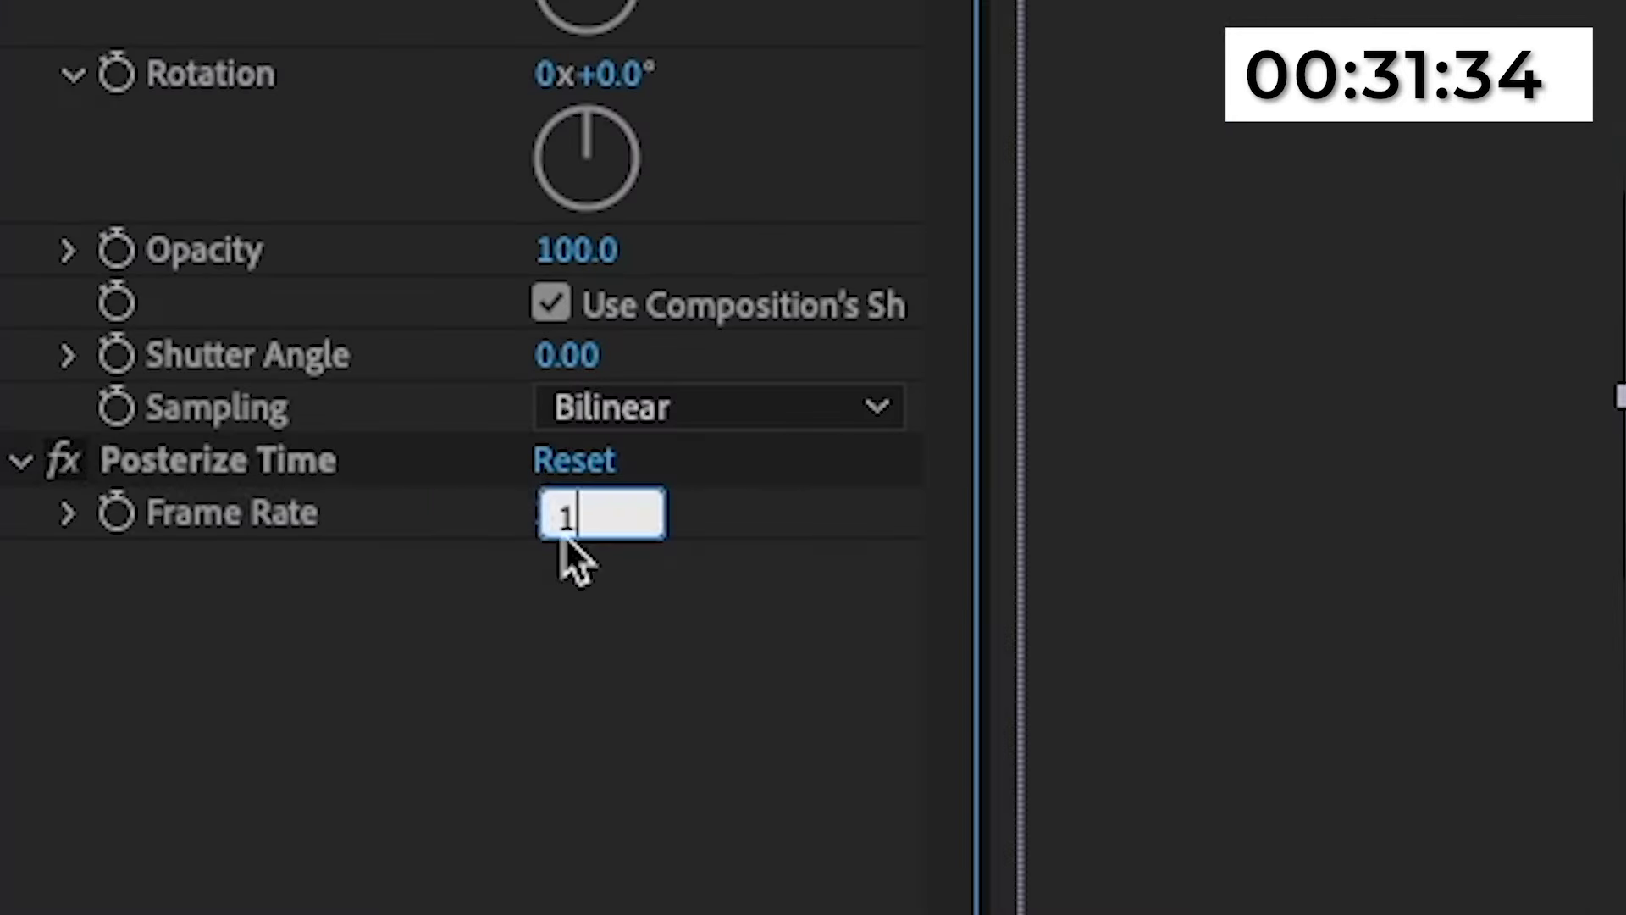
type("4")
key("Return")
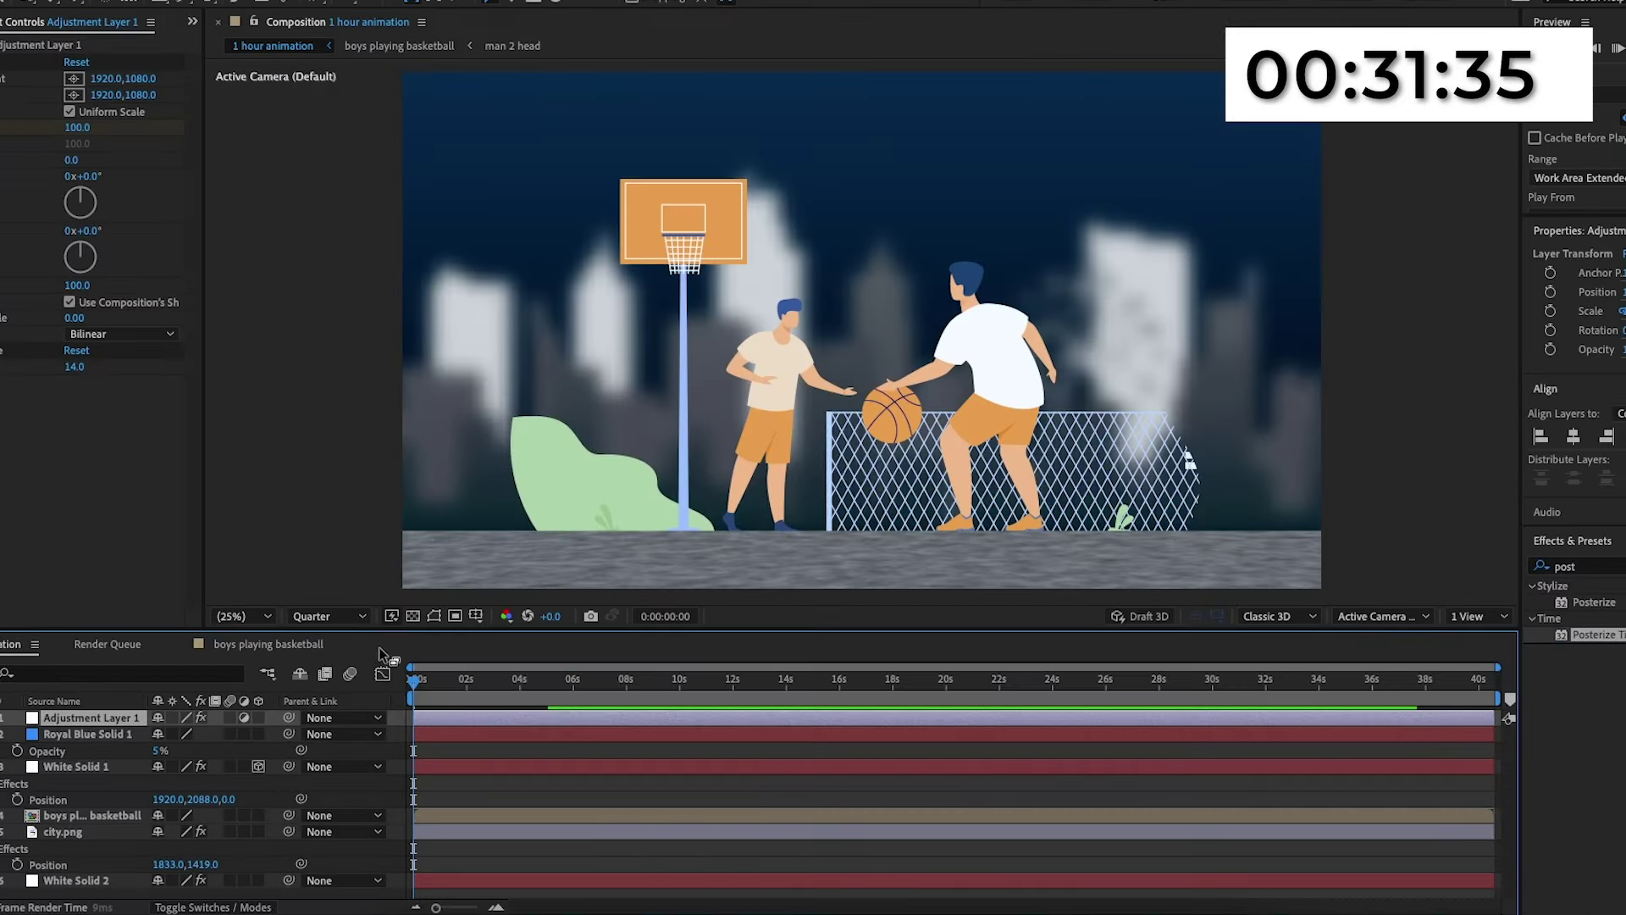
key("space")
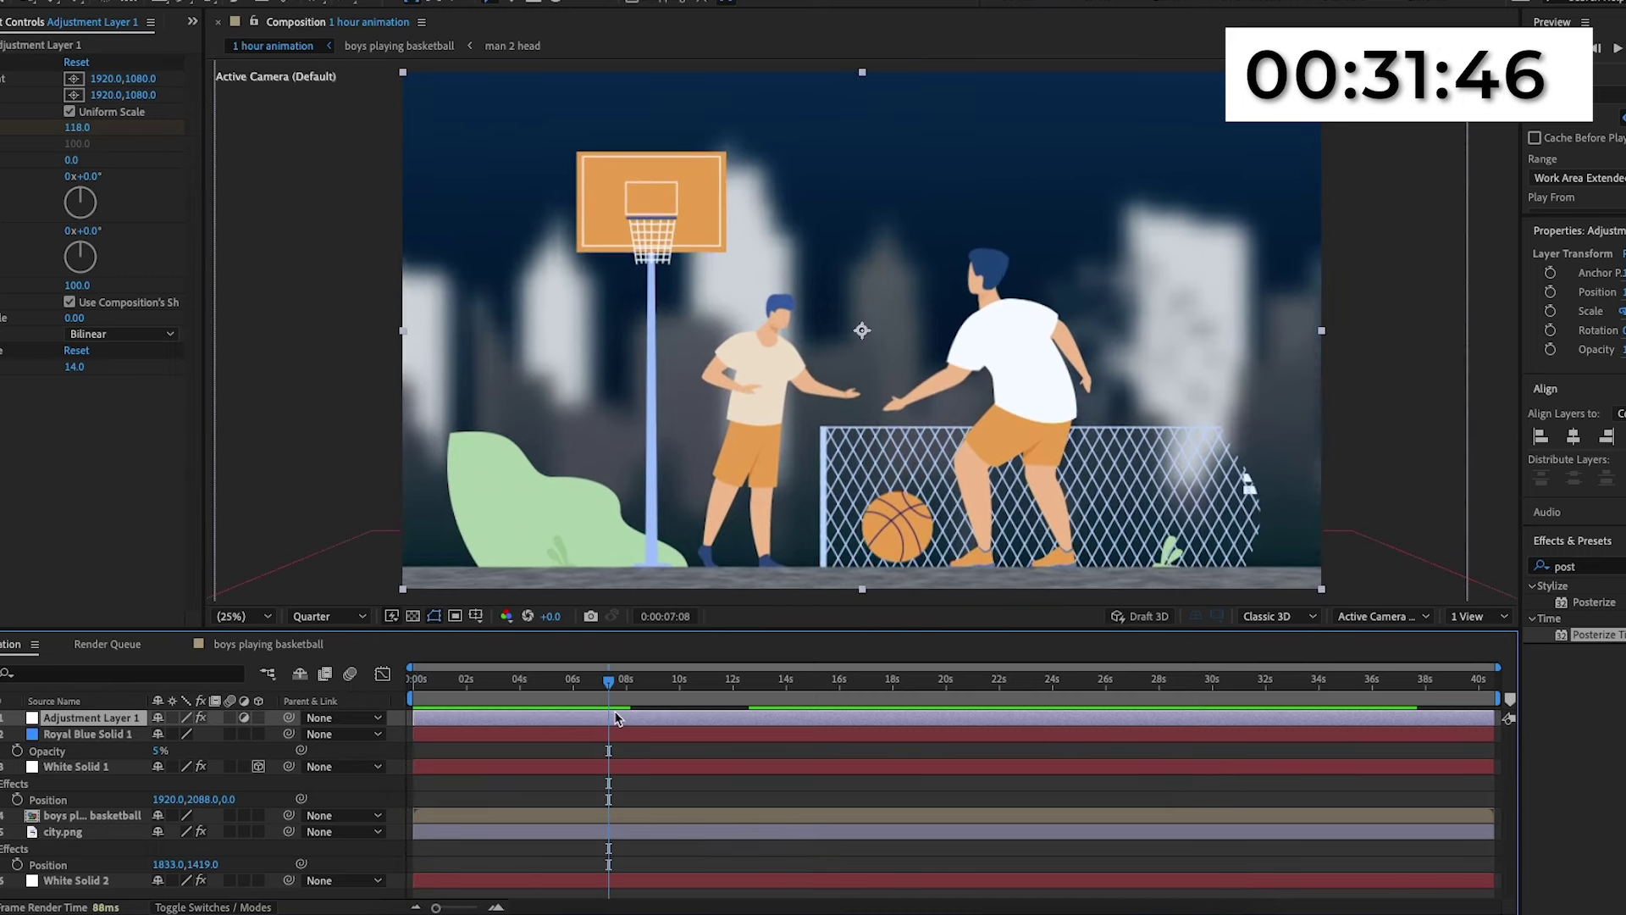
End the work area at the adjustment layer's 0:00:06:11 Scale keyframe, trim the composition to it and preview the result.
key("s")
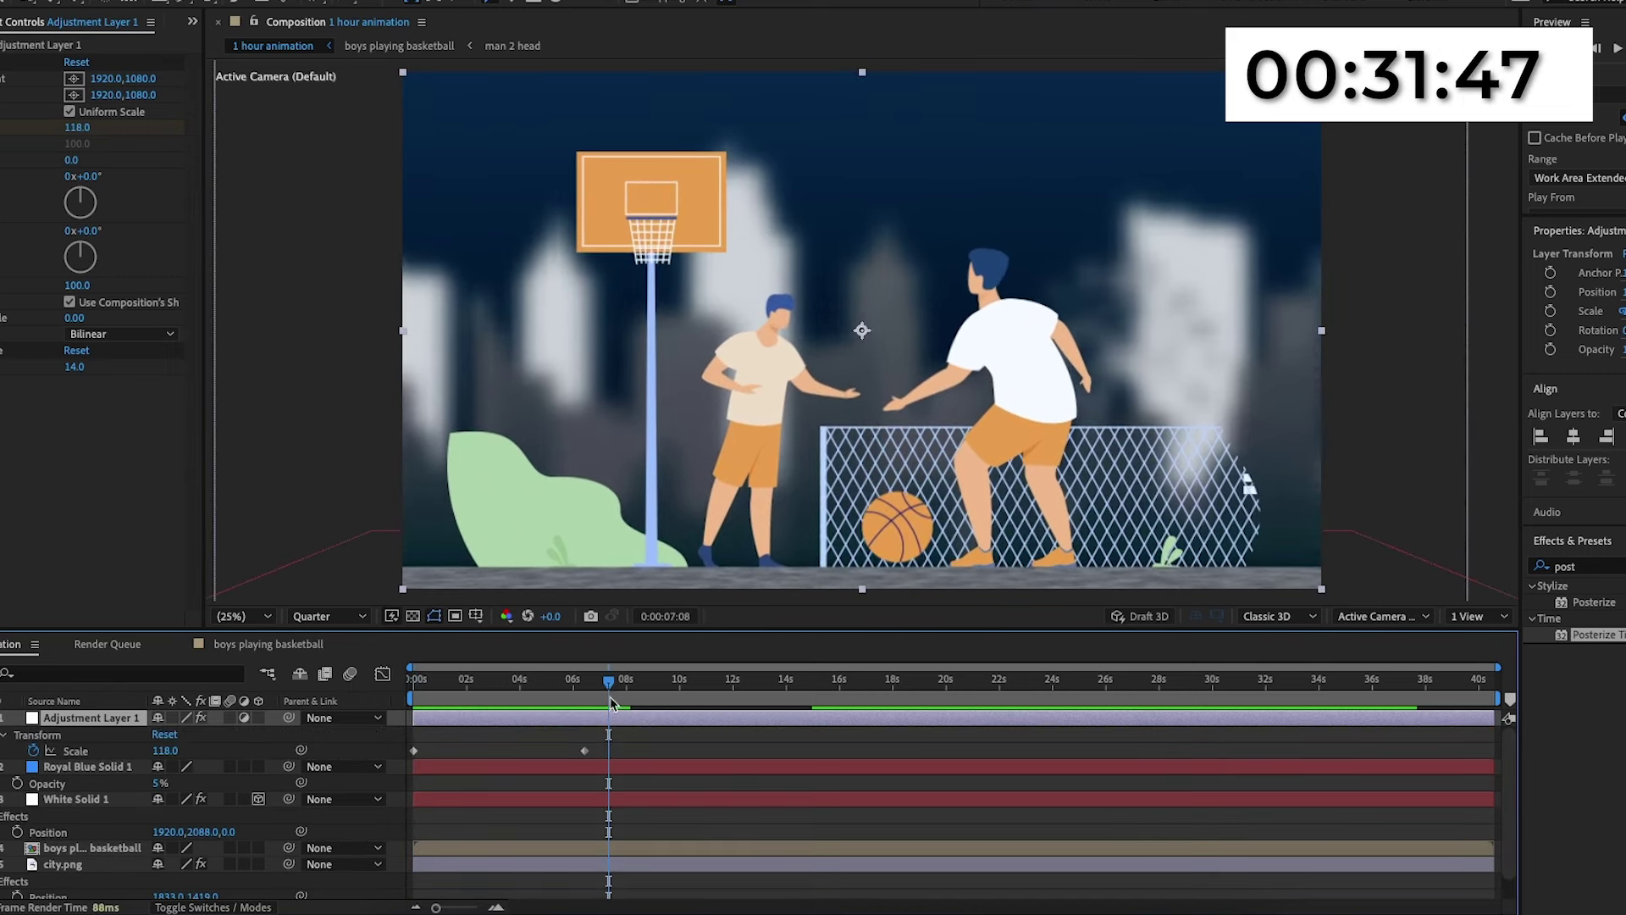
left_click_drag(606, 701, 587, 702)
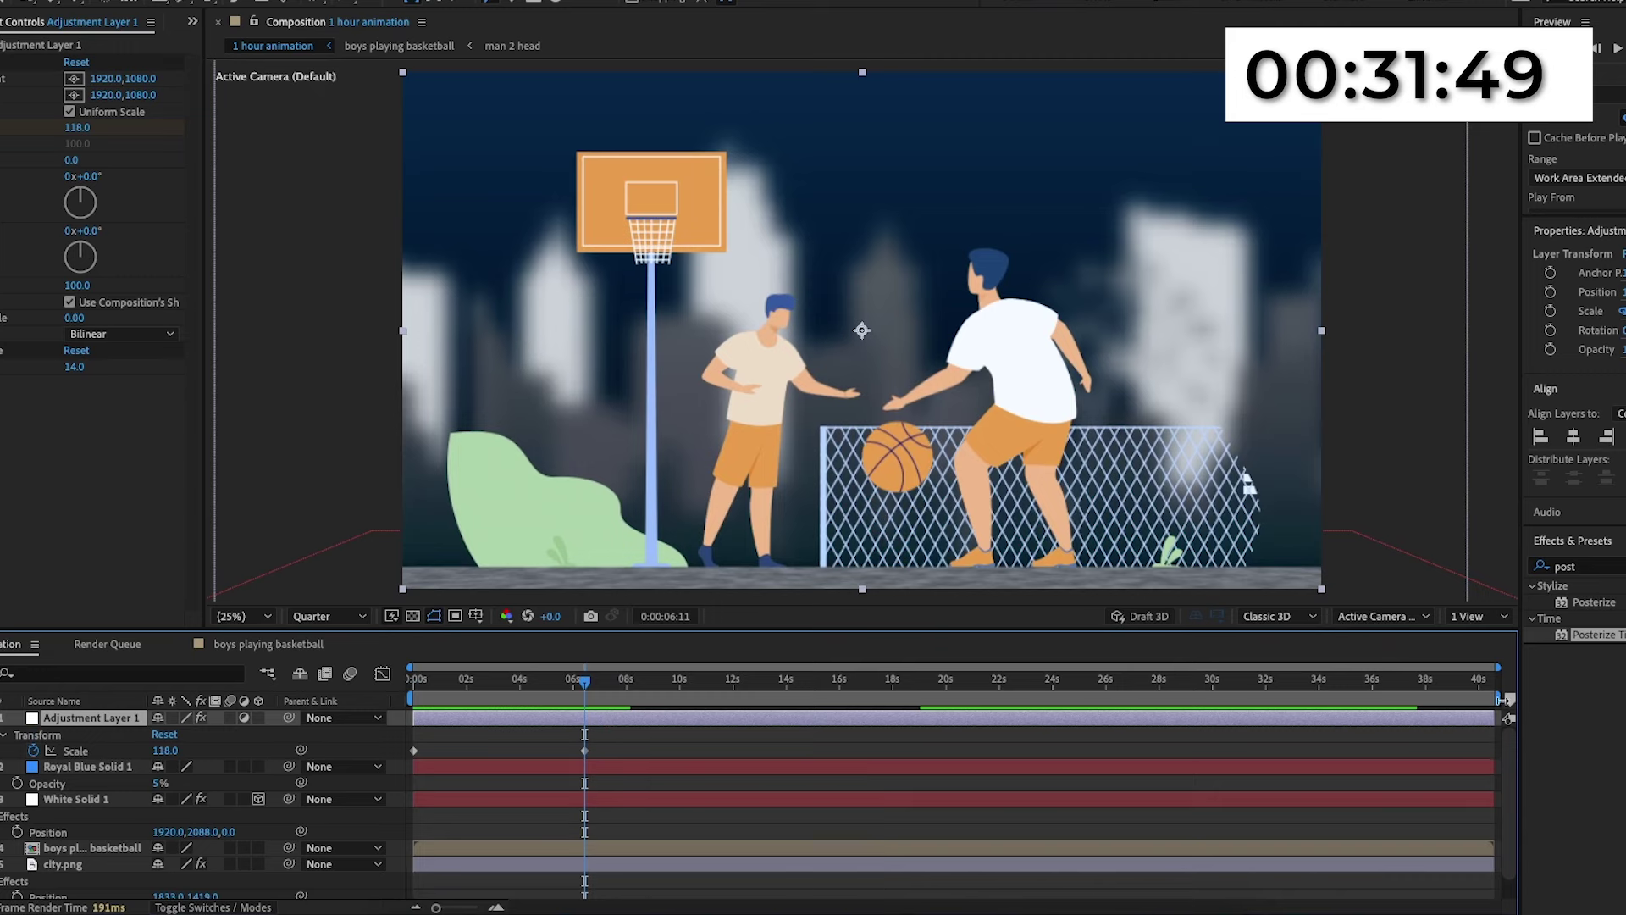
left_click_drag(1500, 699, 594, 694)
right_click(590, 694)
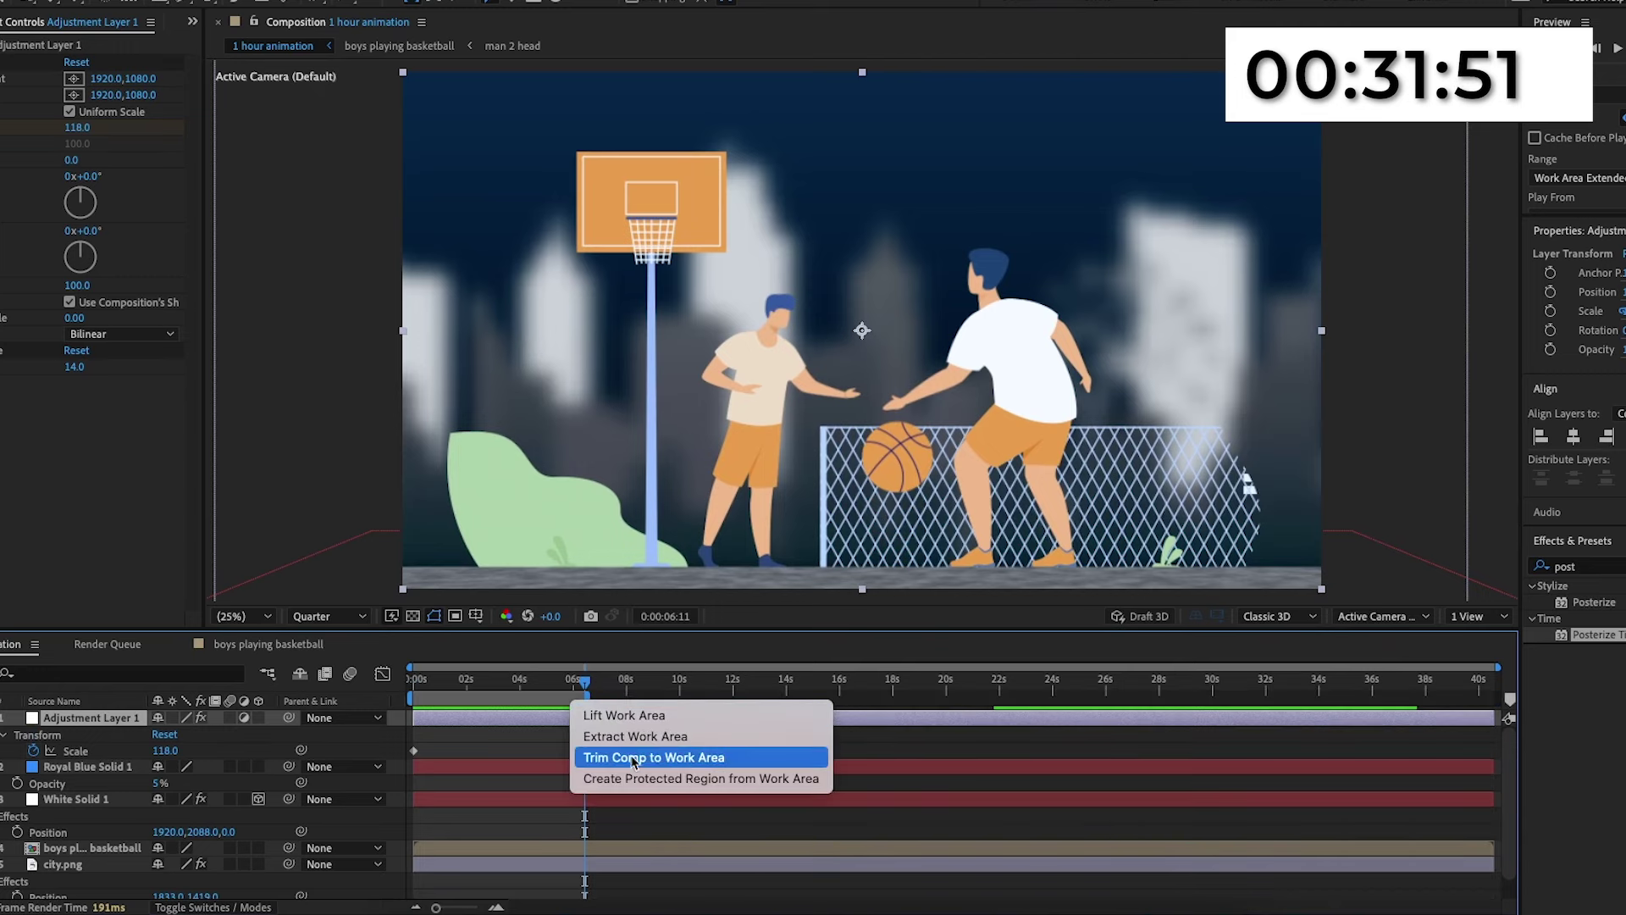
left_click(700, 754)
left_click(675, 680)
key("space")
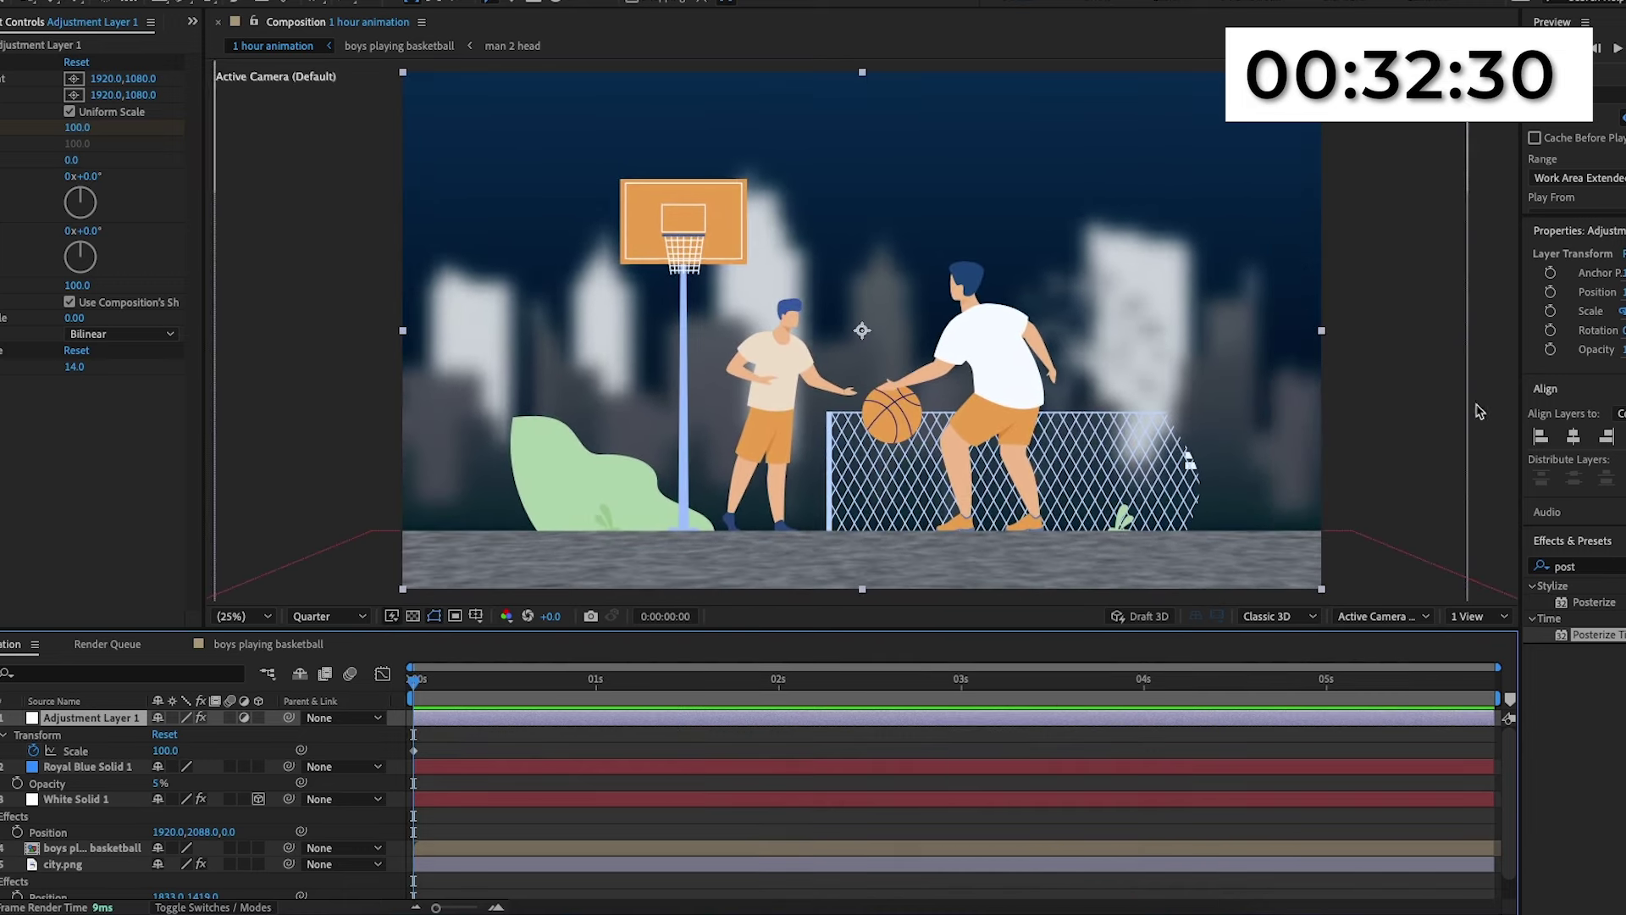
Apply CC Vignette to the adjustment layer and raise its Amount to 118.
left_click(1609, 568)
type("vi")
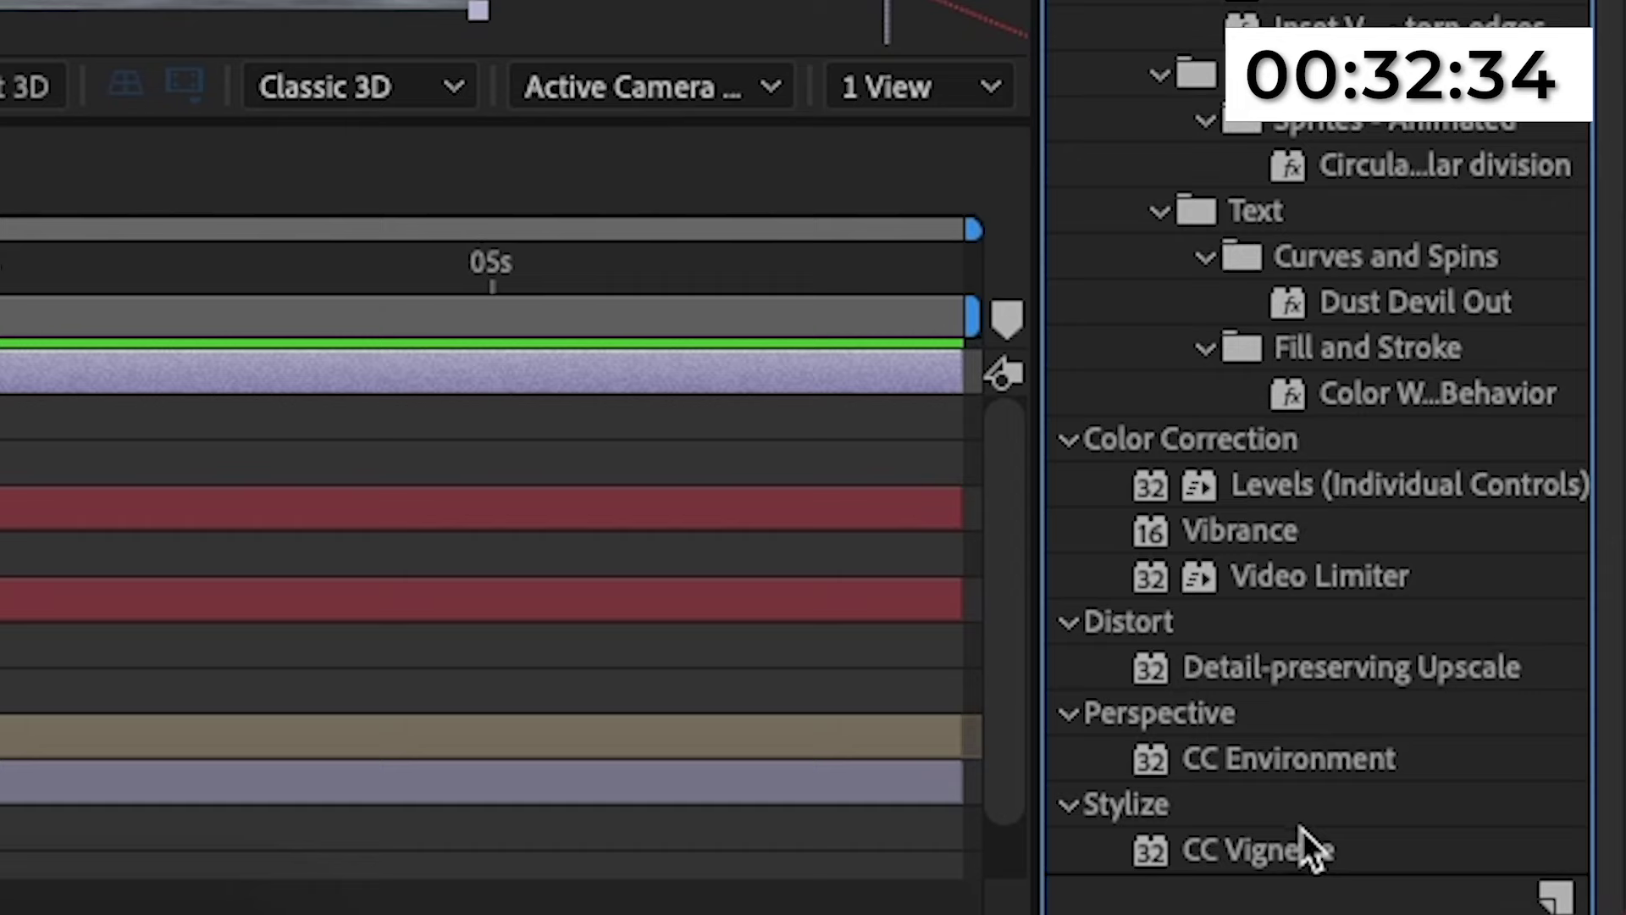
double_click(1300, 838)
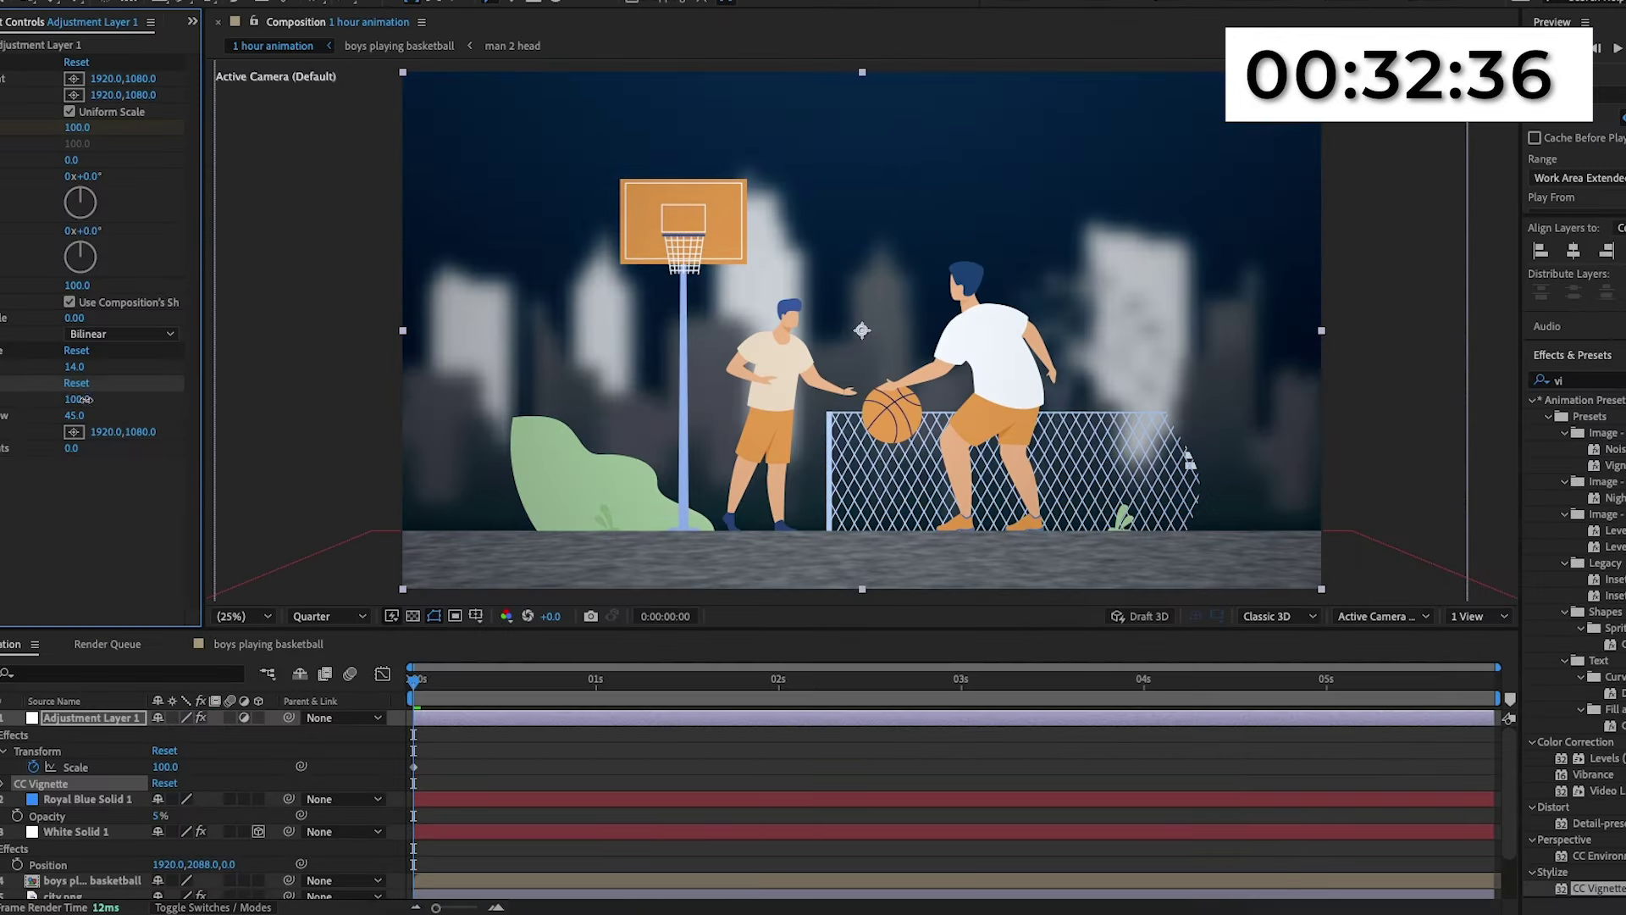
left_click_drag(87, 399, 185, 401)
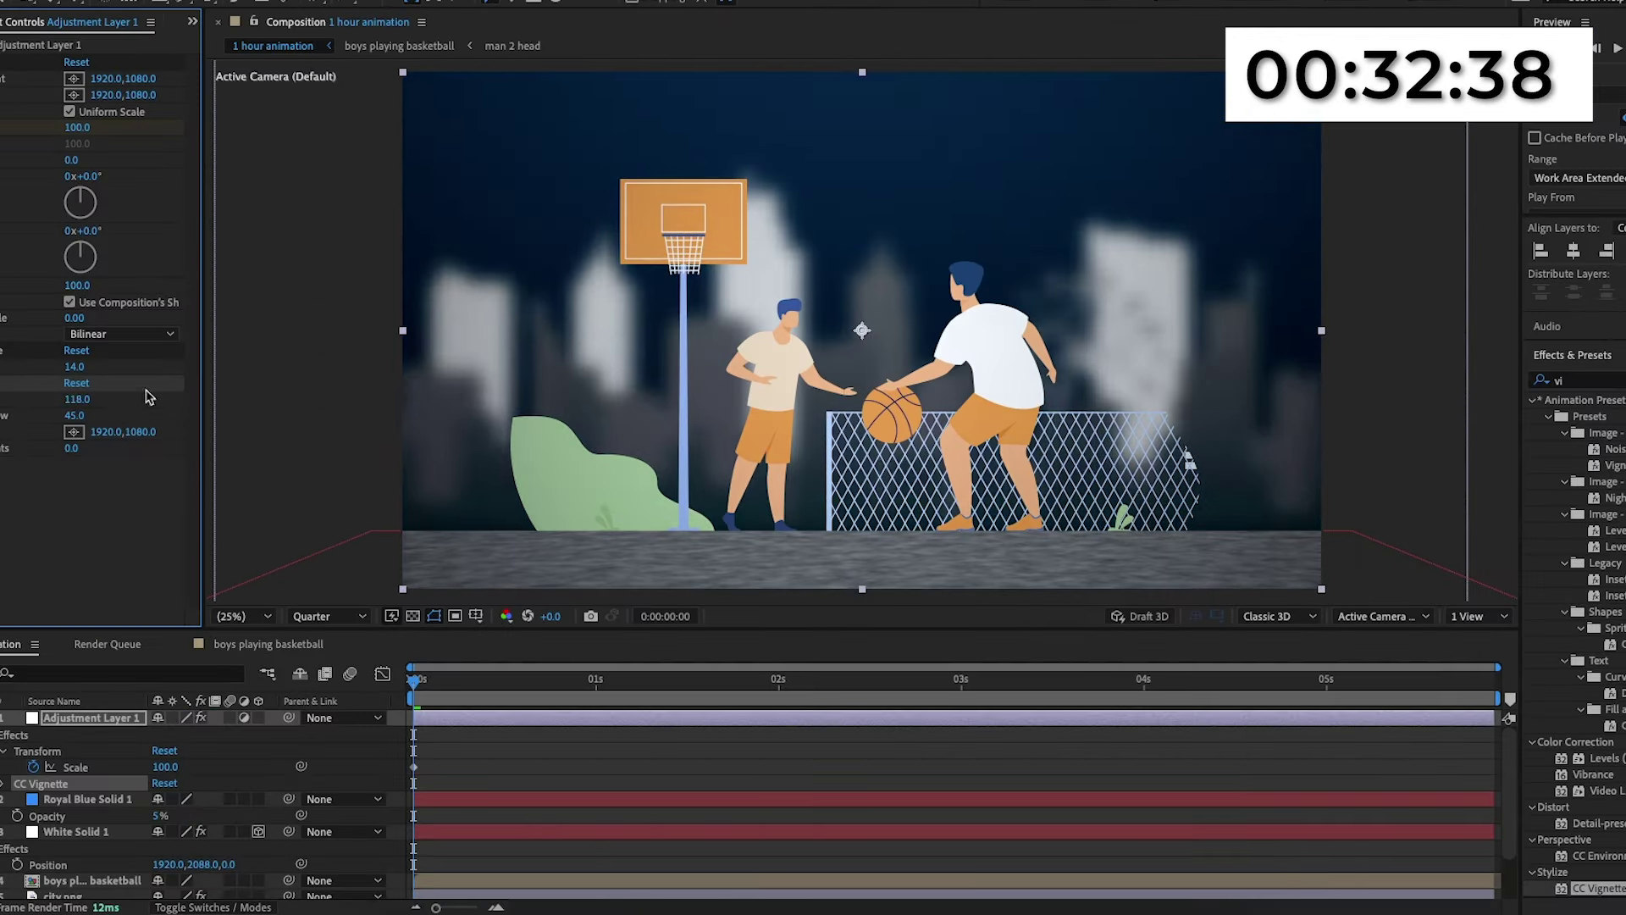
left_click(225, 365)
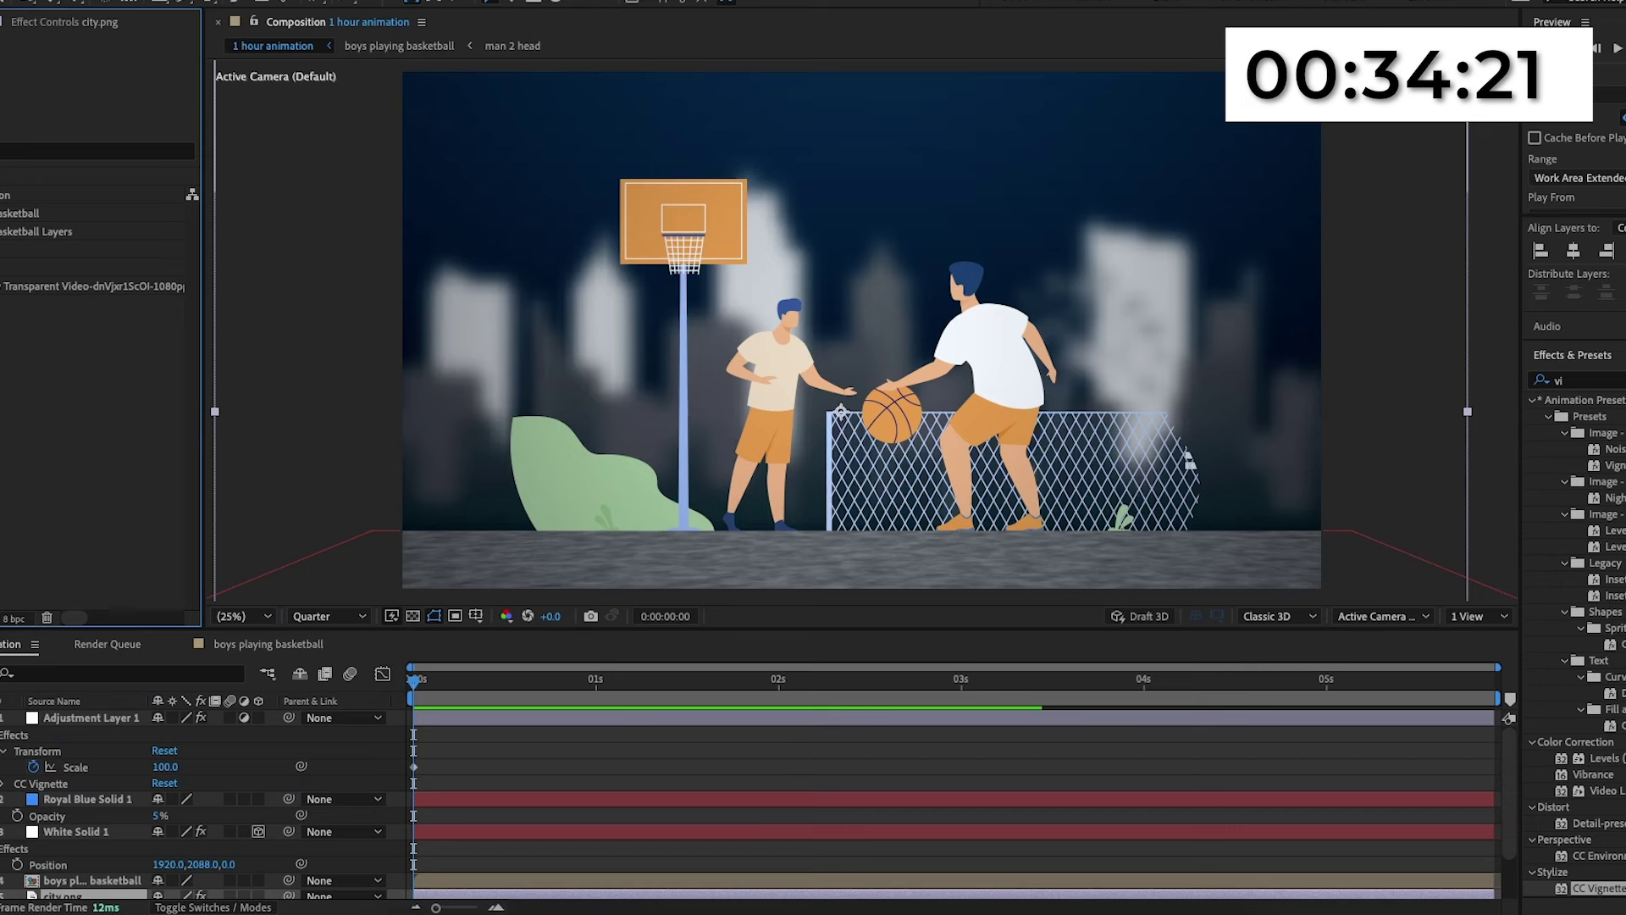
Add the rain overlay video beneath the adjustment layer at 209% scale in Screen blending mode and preview it.
left_click_drag(85, 285, 280, 814)
key("s")
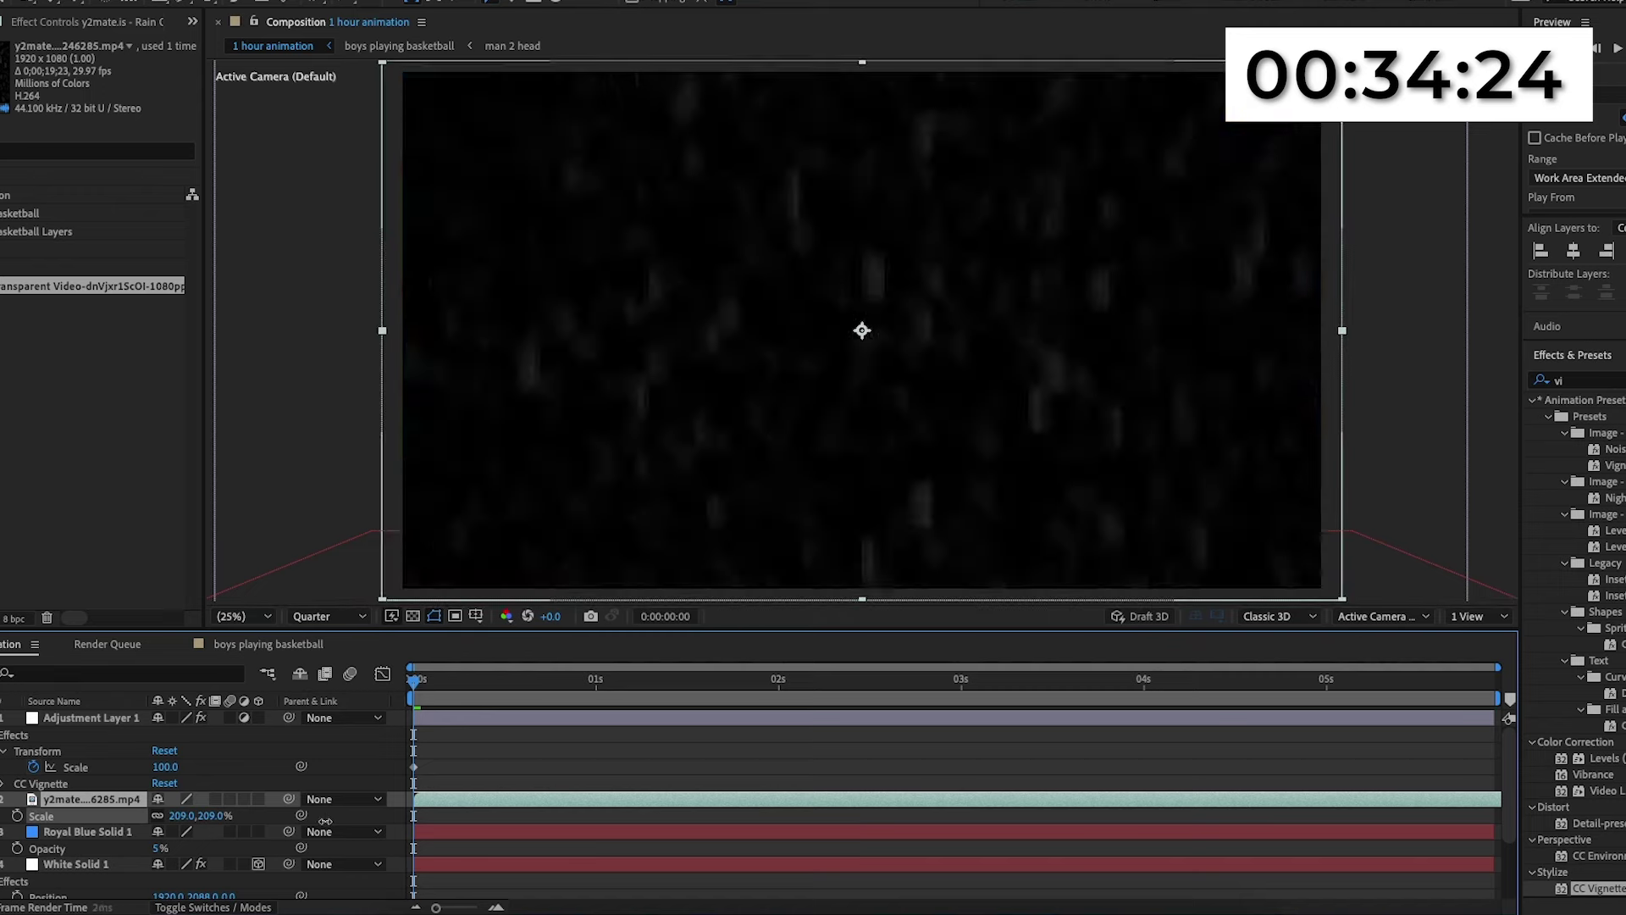
left_click(216, 906)
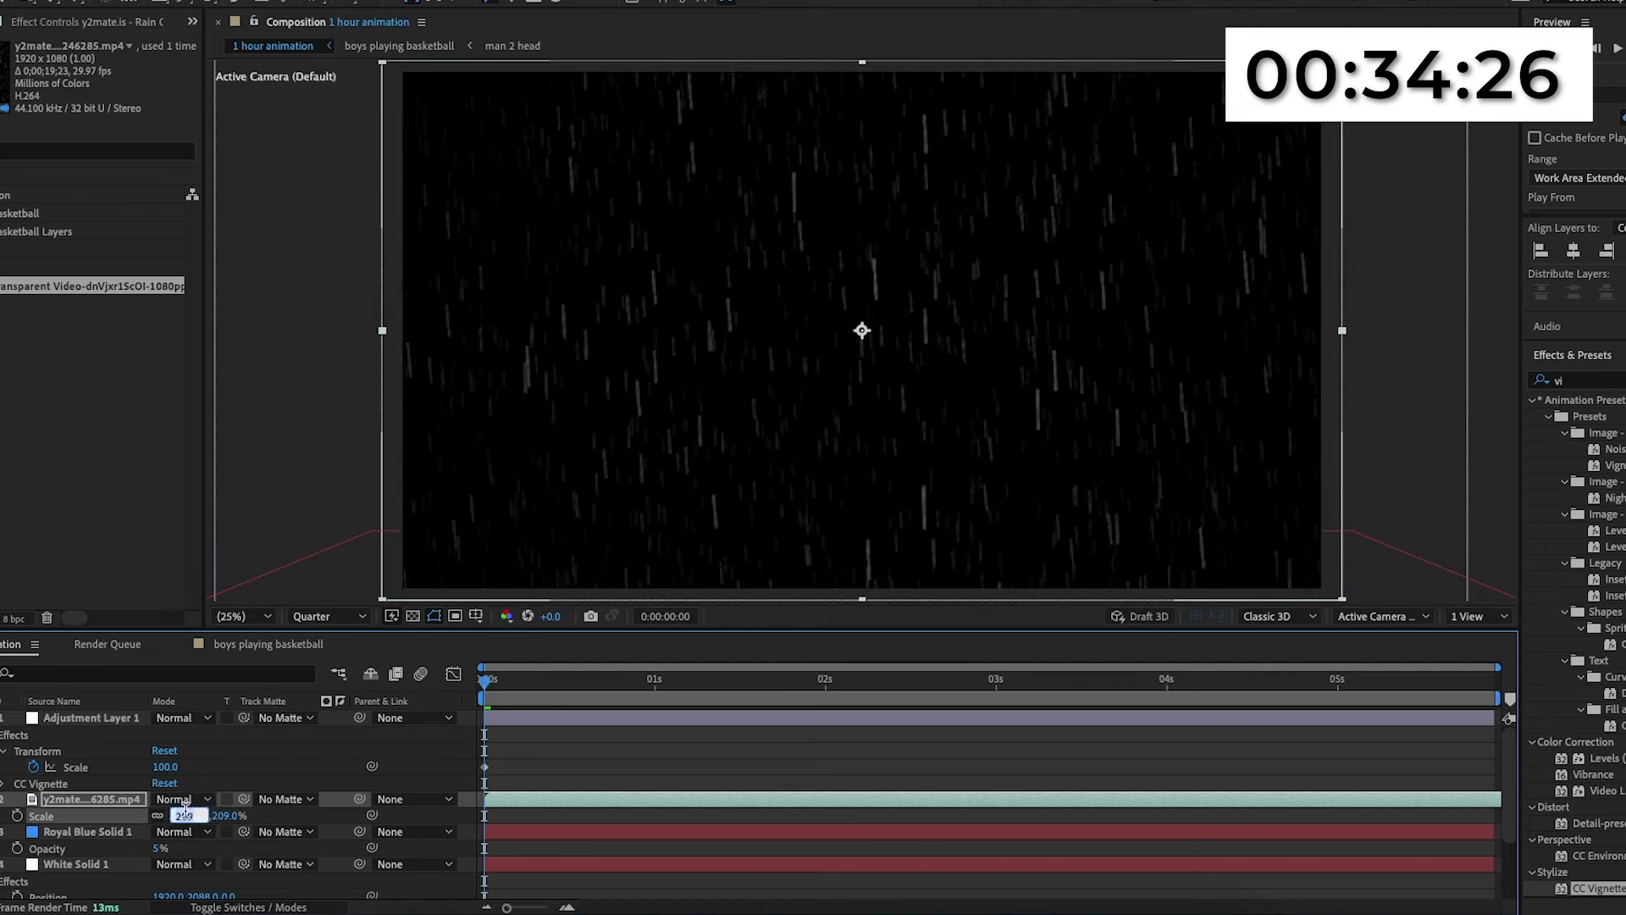
left_click(207, 799)
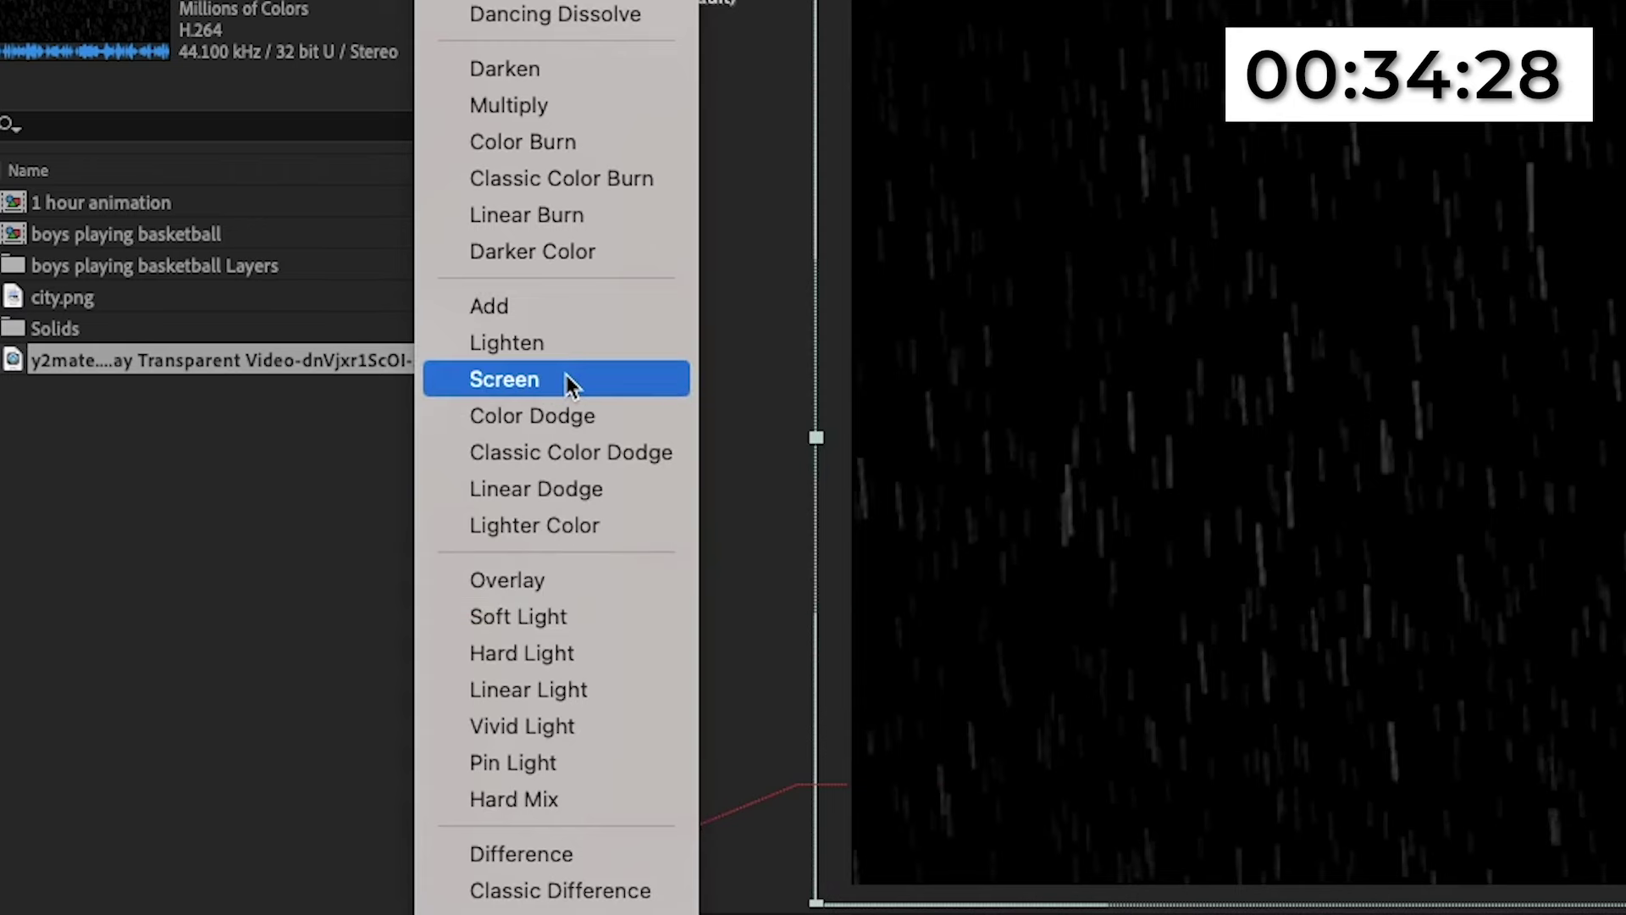
left_click(566, 378)
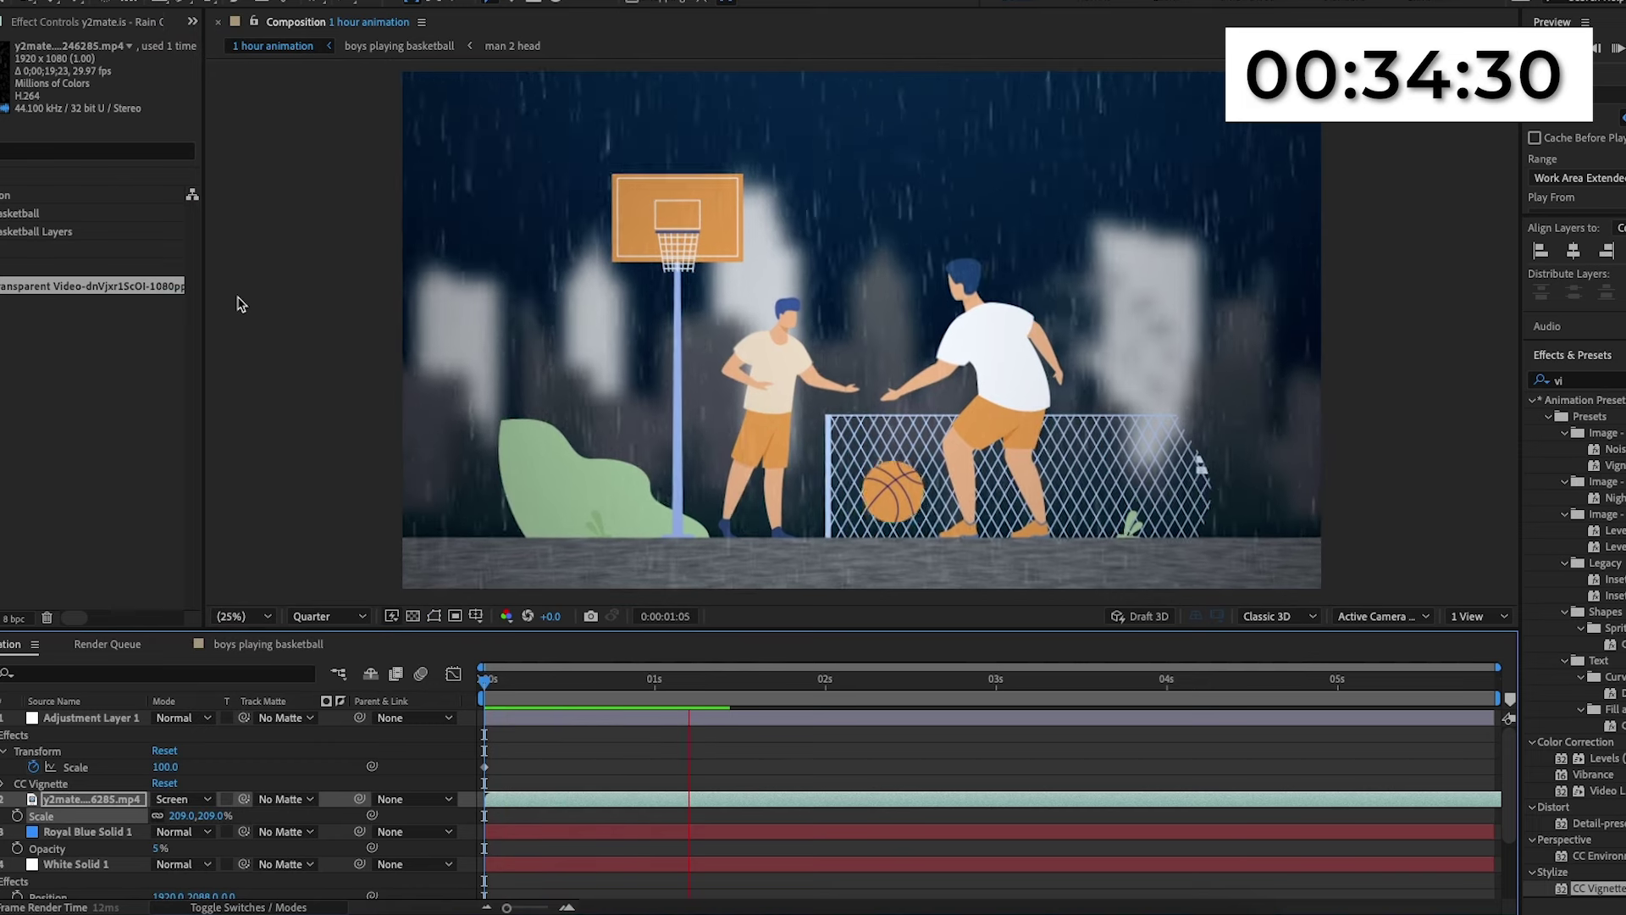
key("space")
key("Home")
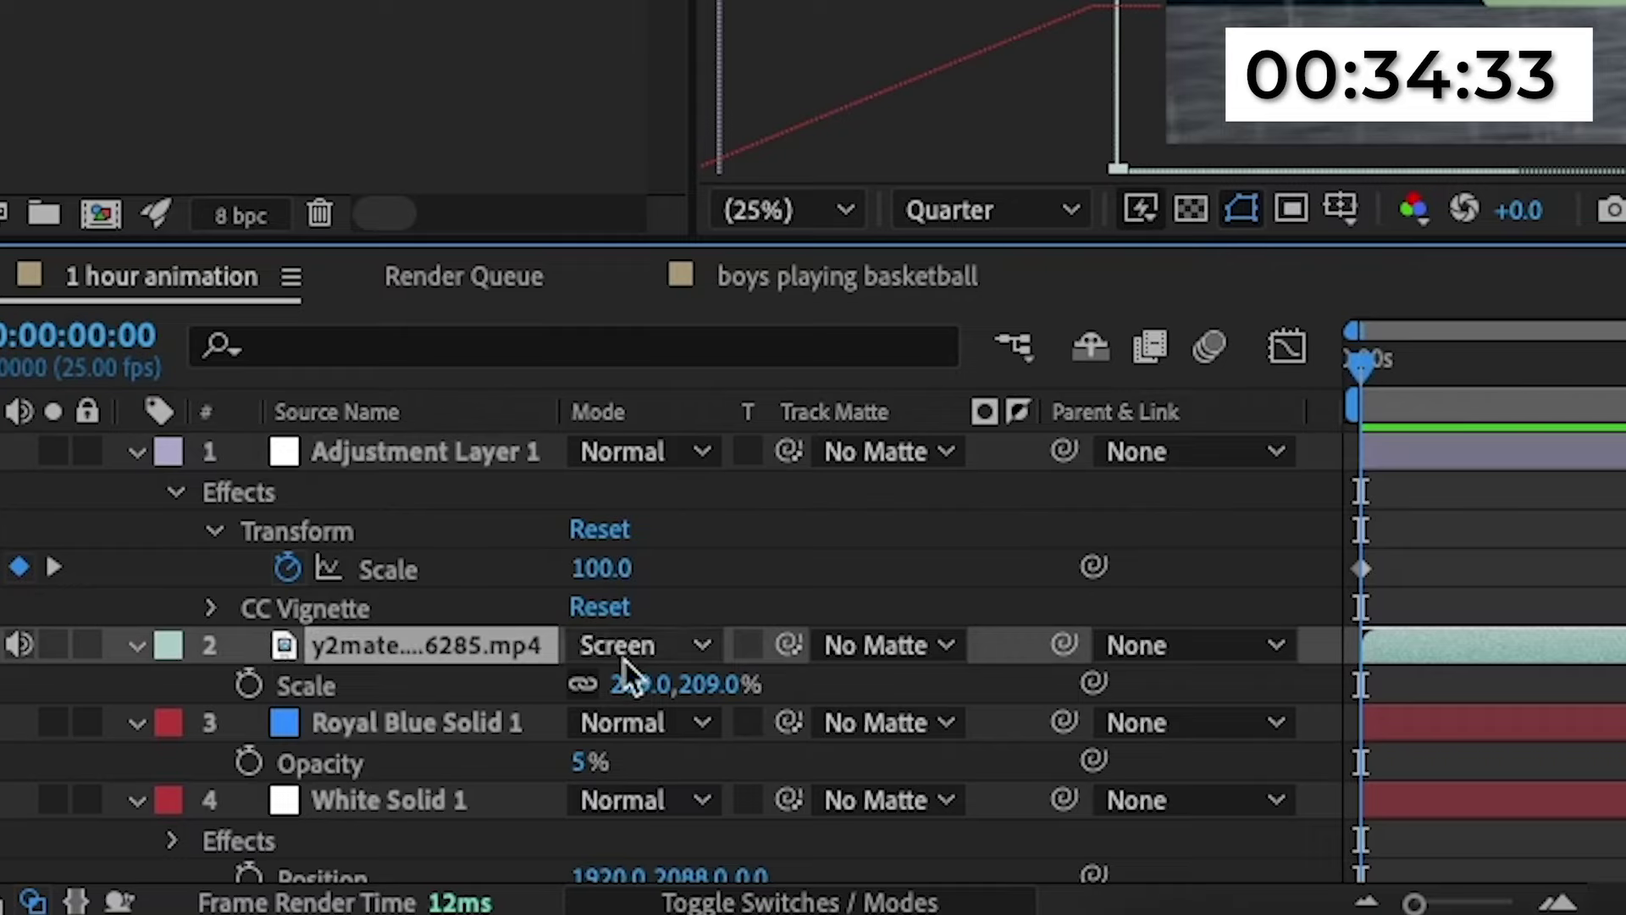
Set the rain overlay layer's Opacity to 70% and preview the scene.
key("t")
left_click(167, 814)
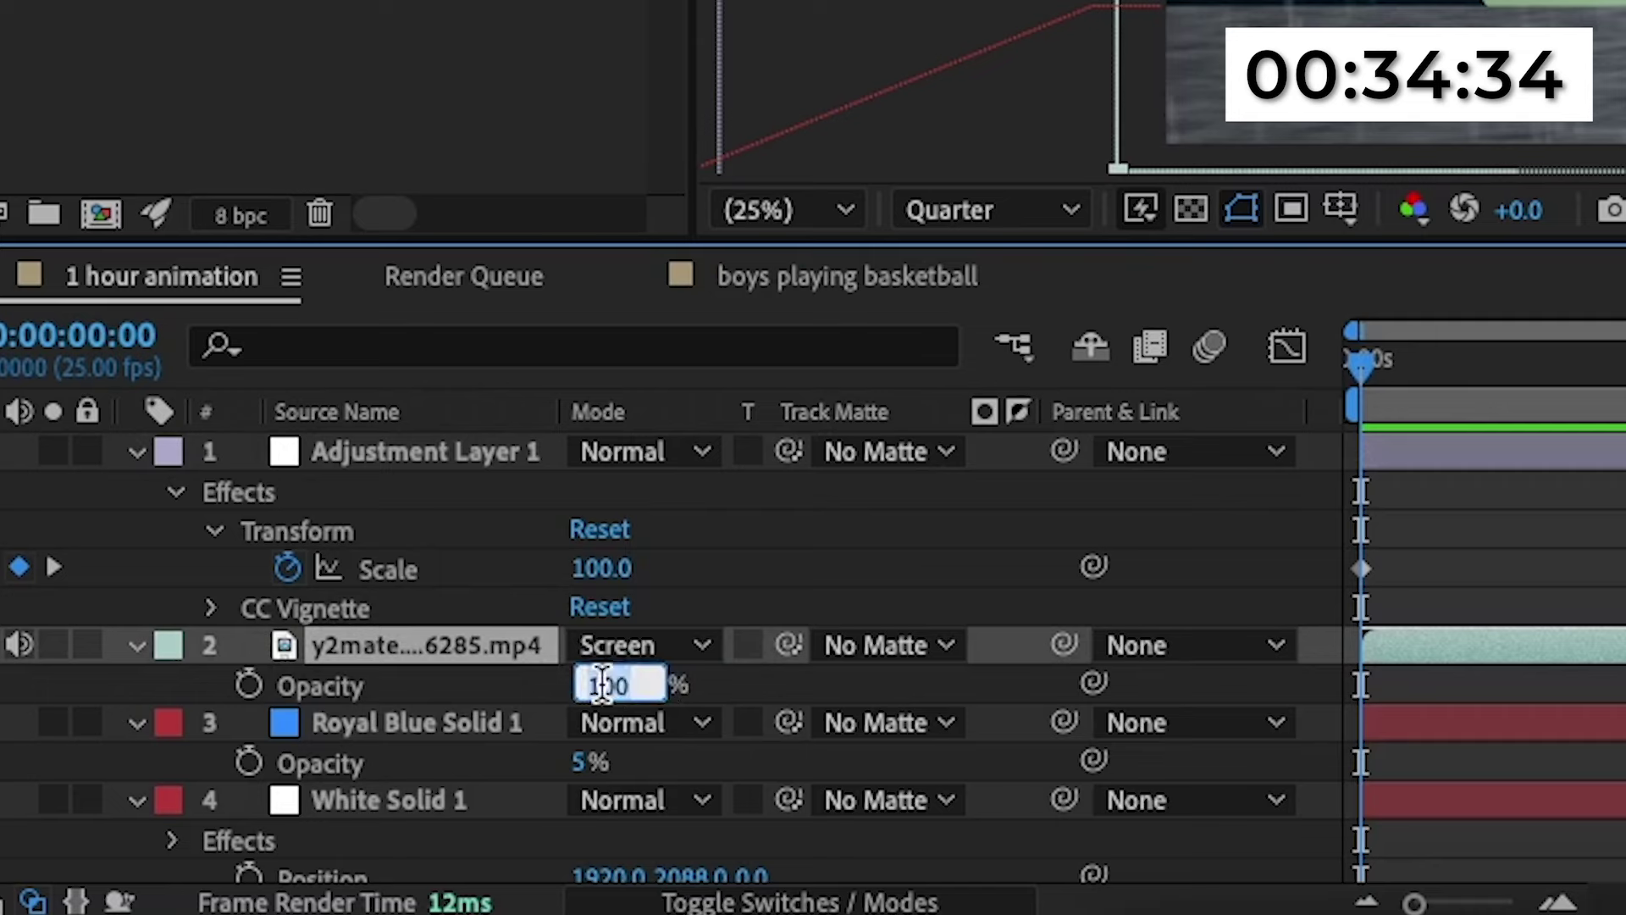
type("70")
key("Return")
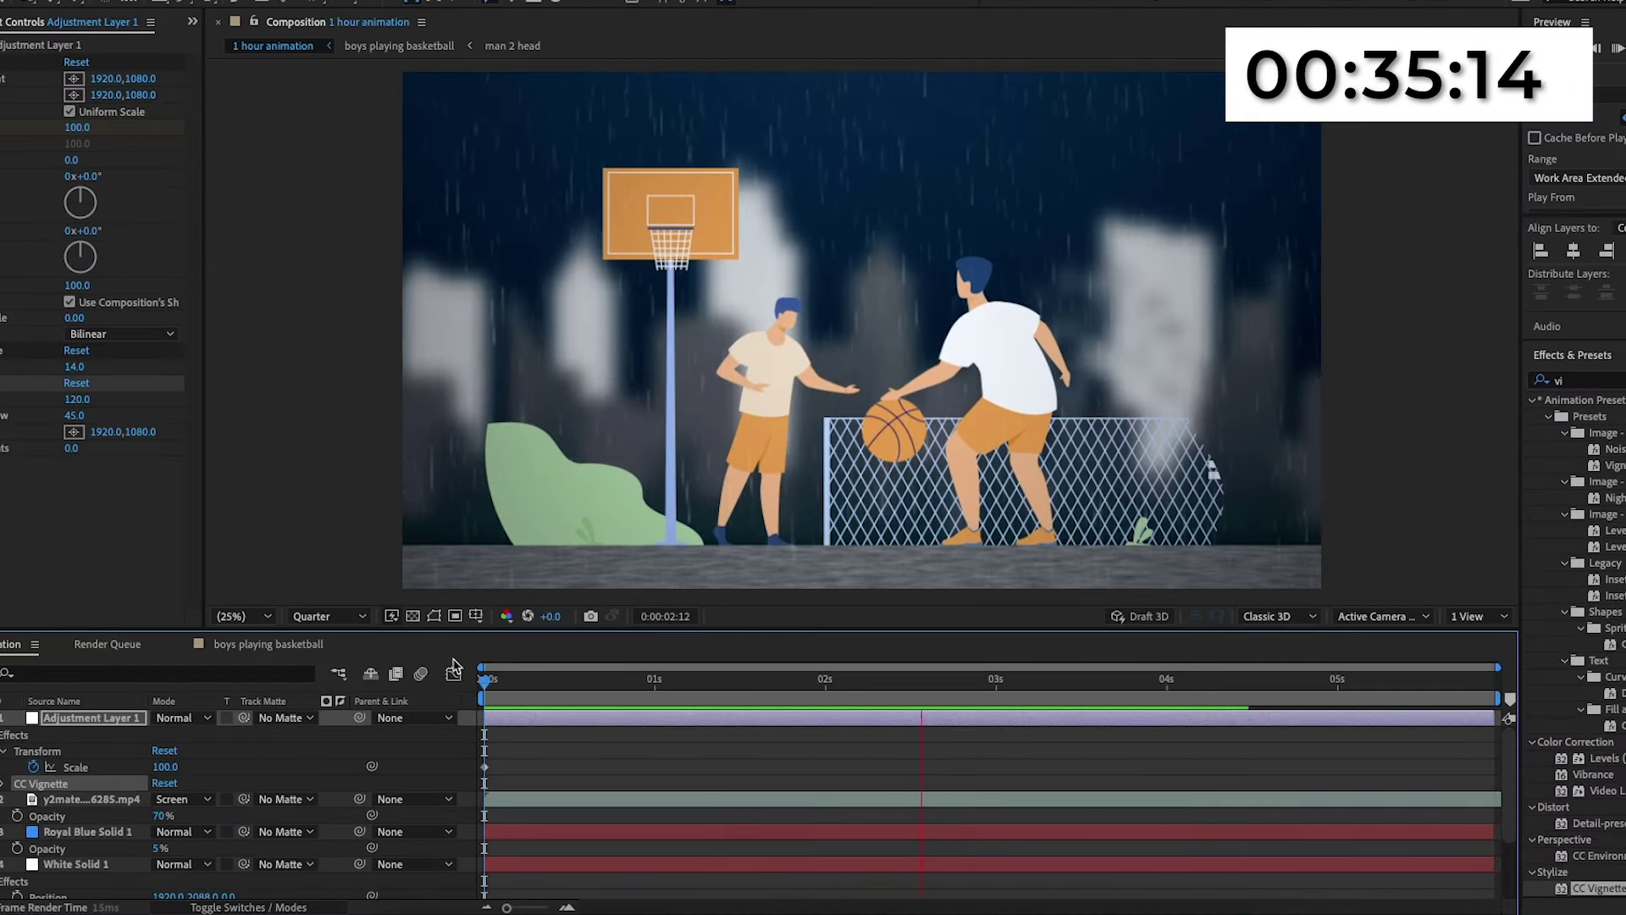
key("space")
Start keyframing the CC Vignette Amount at 0:00:00:00 with a value of 0.
left_click_drag(957, 690, 289, 684)
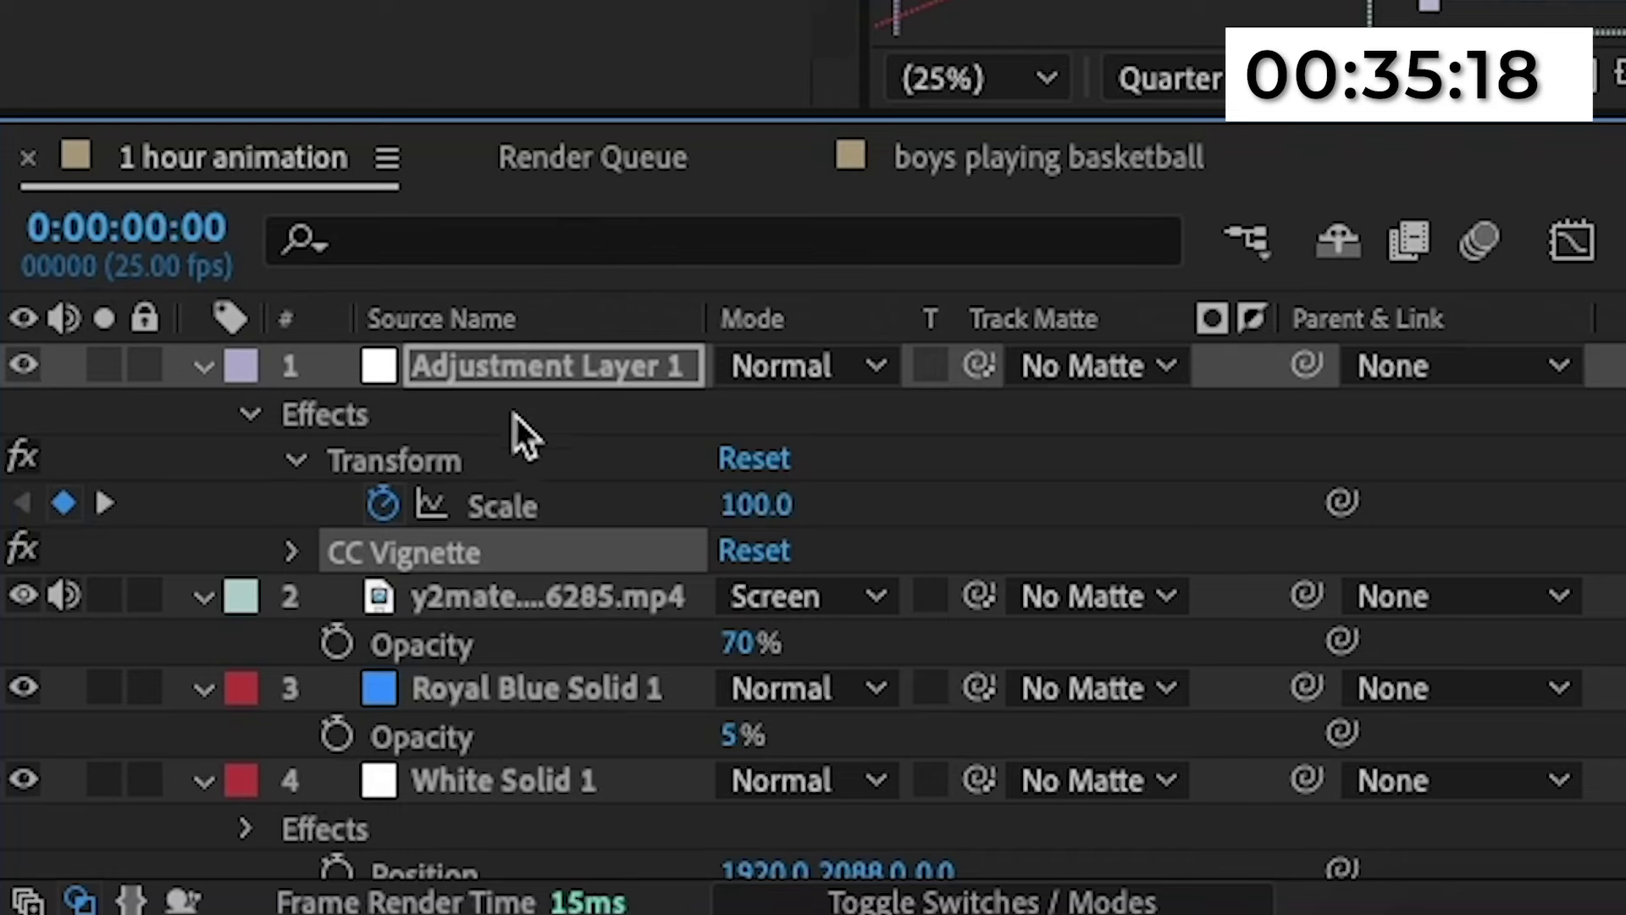
left_click(294, 551)
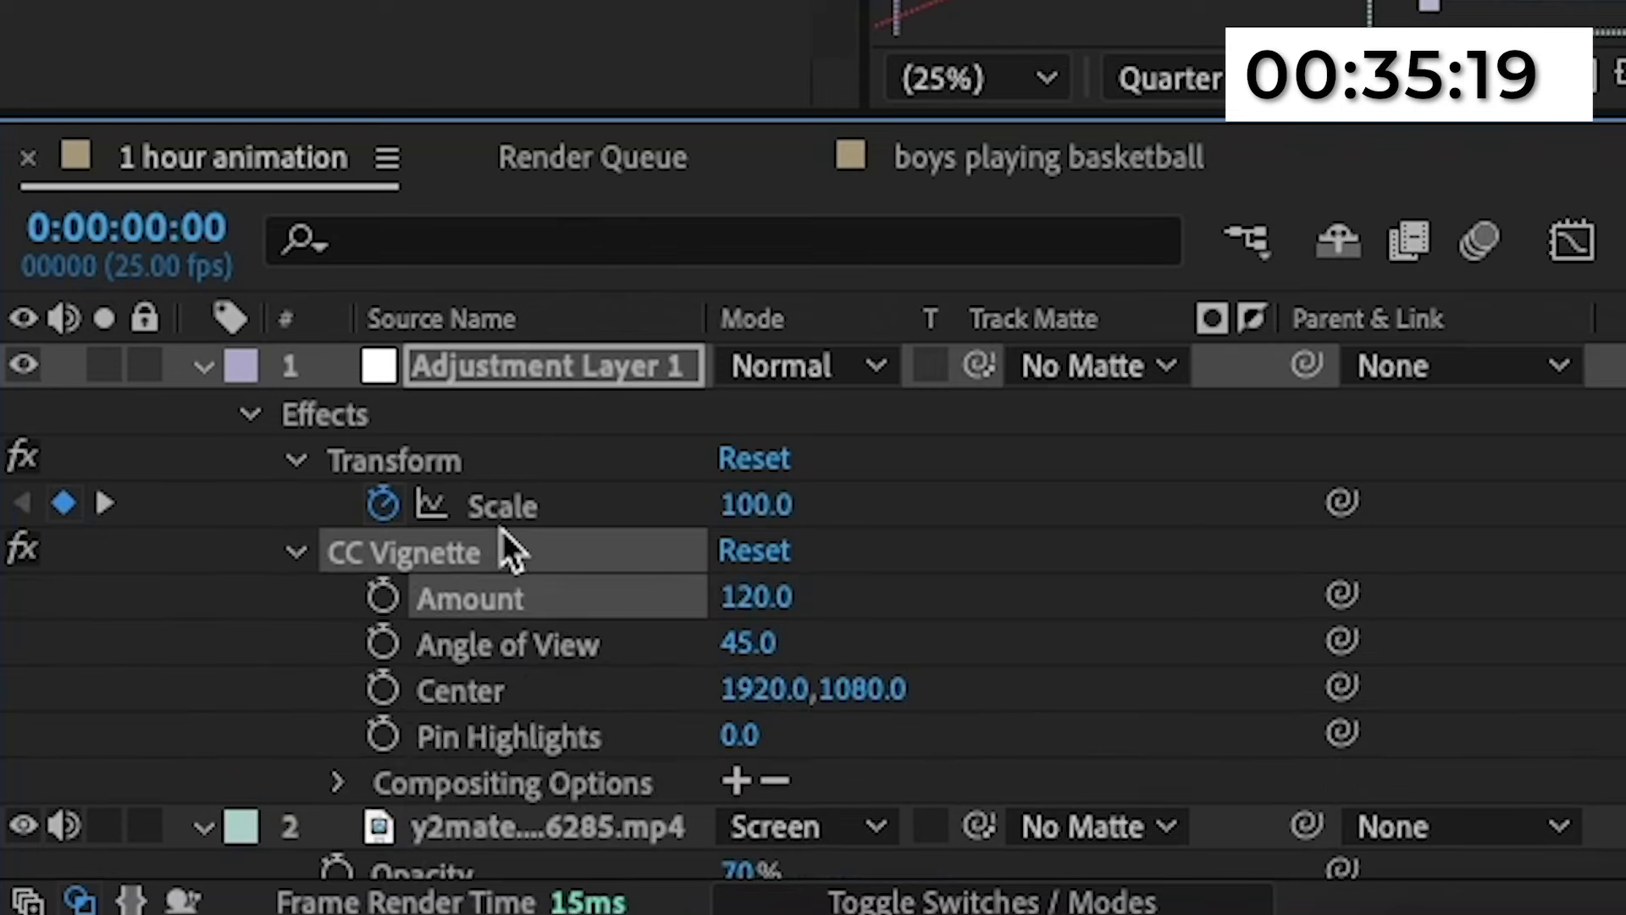
left_click(383, 597)
left_click(735, 598)
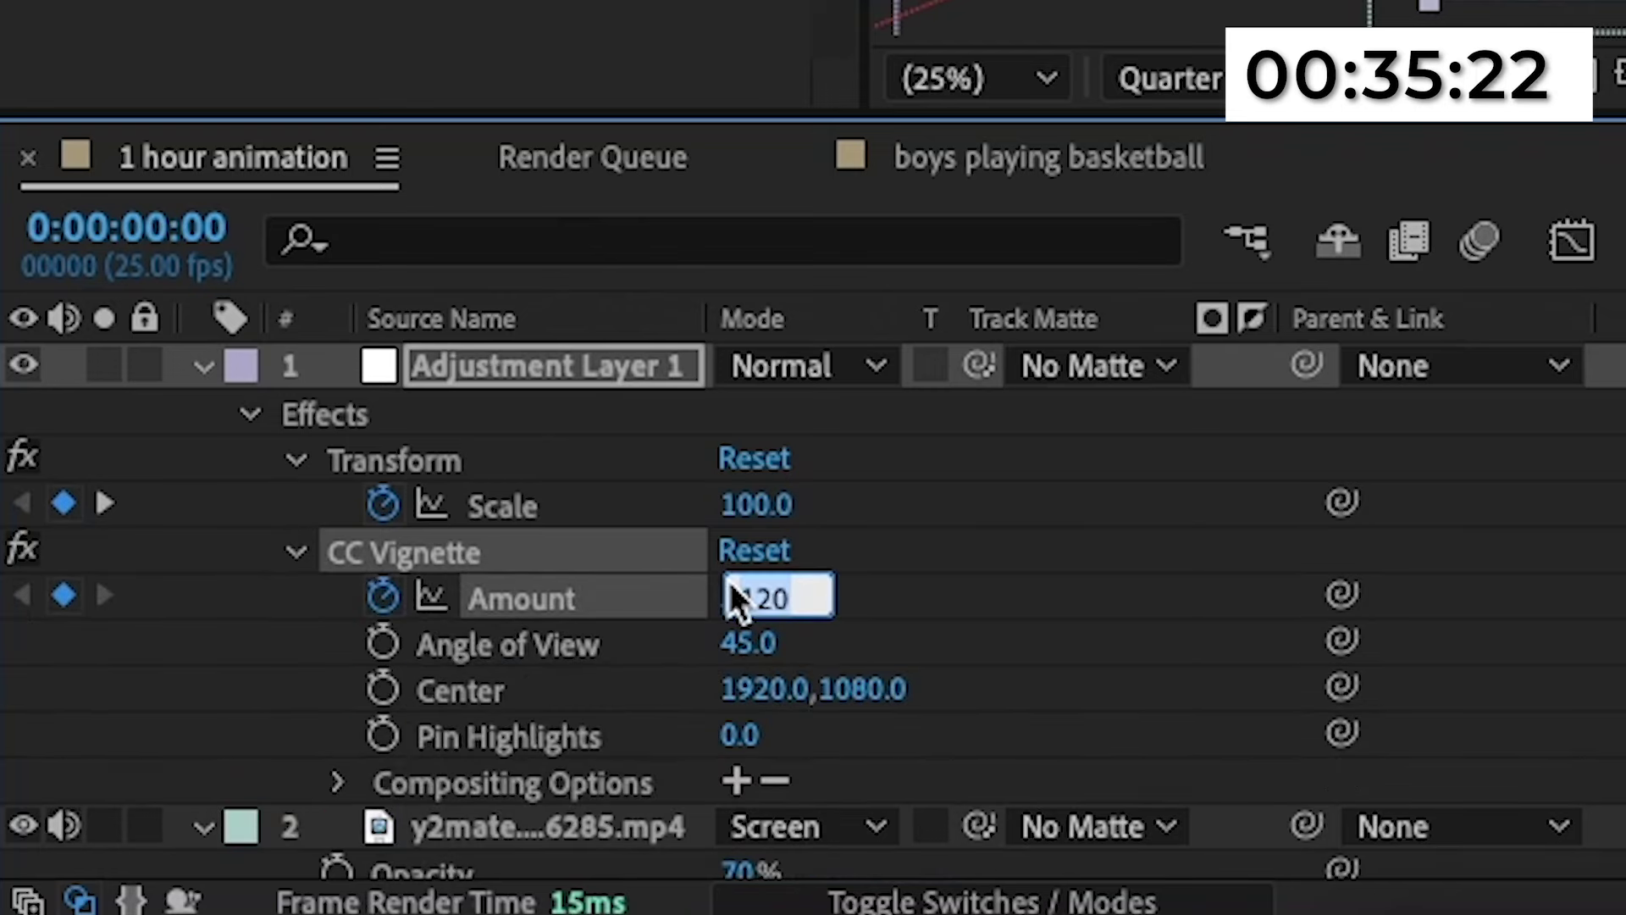
key("Return")
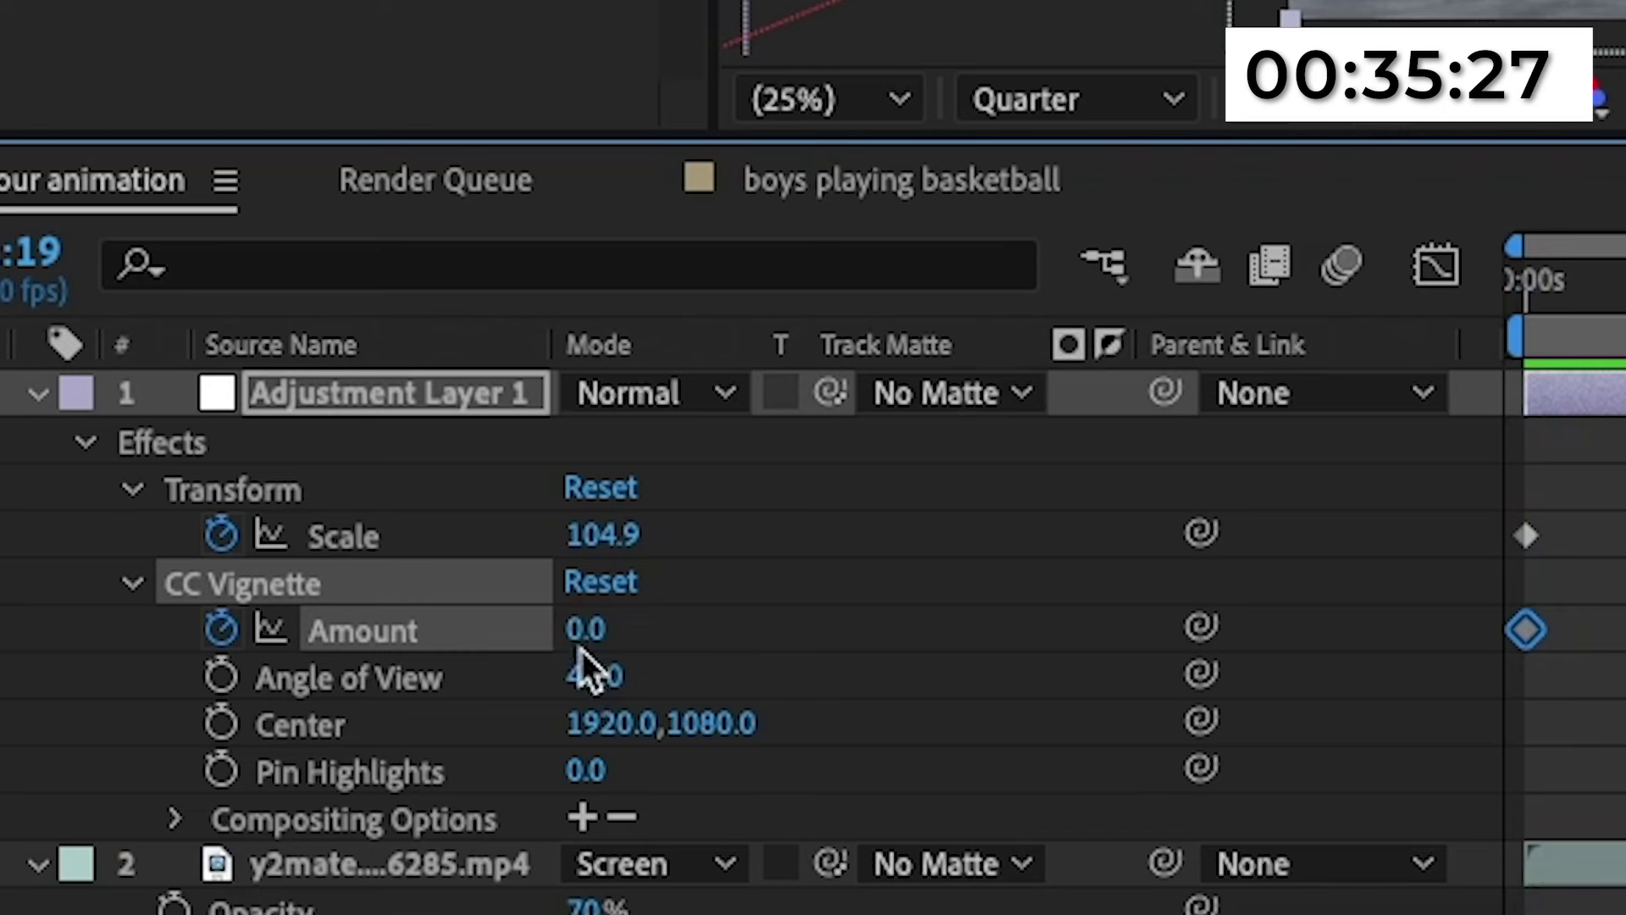
Key the CC Vignette Amount at 120 at 0:00:01:19 and preview the darkening from the start.
left_click(585, 631)
type("120")
key("Return")
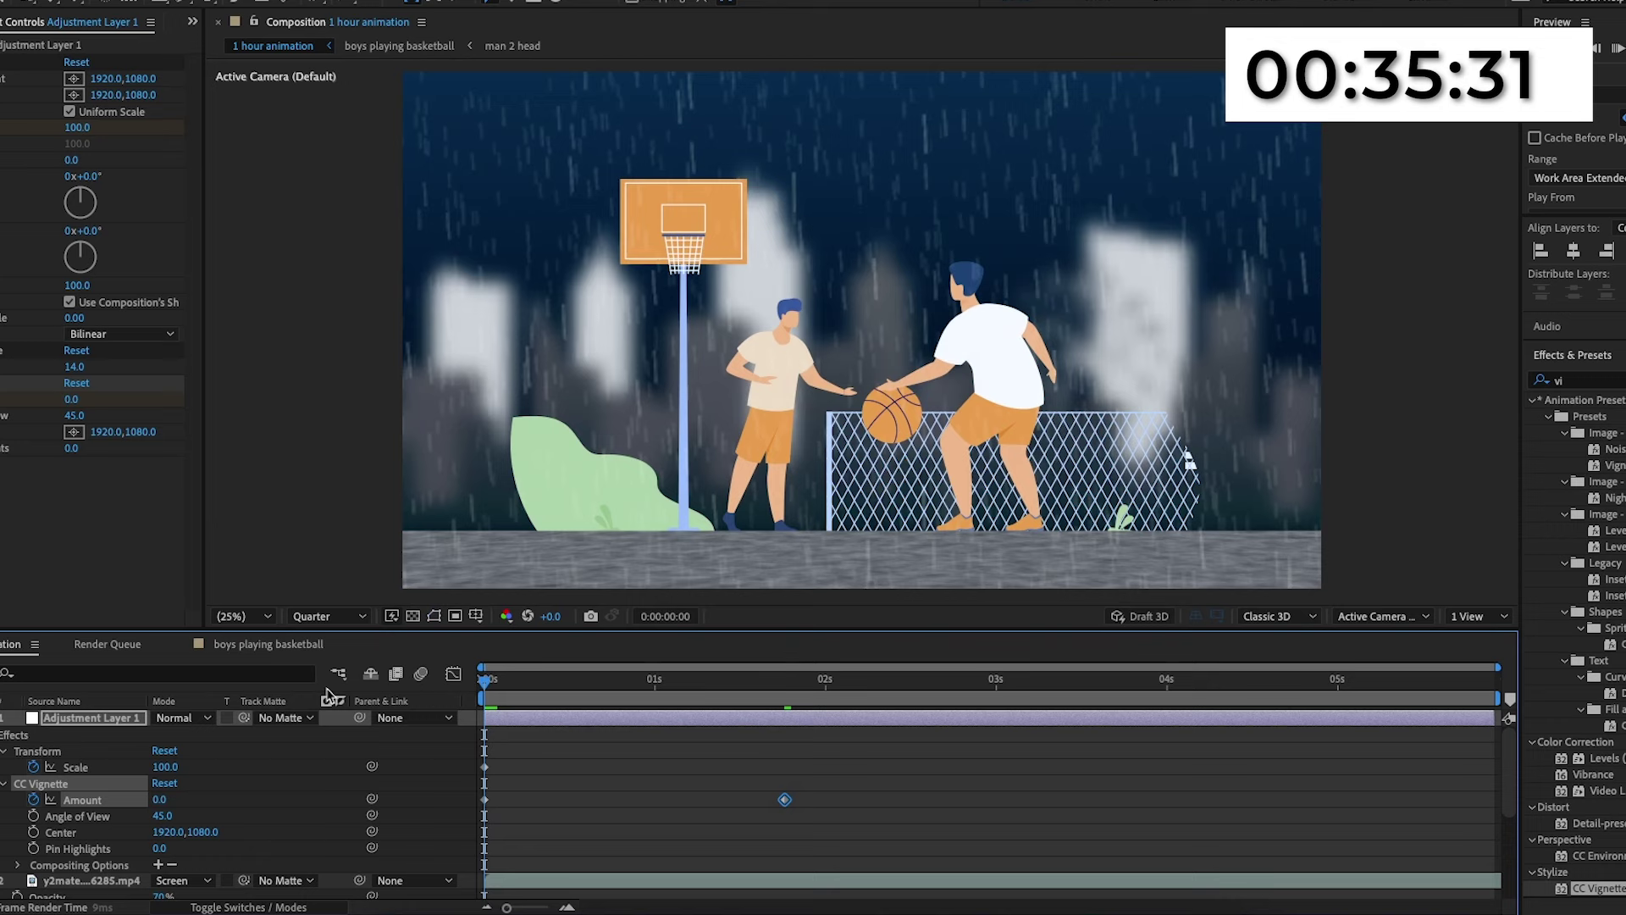
key("space")
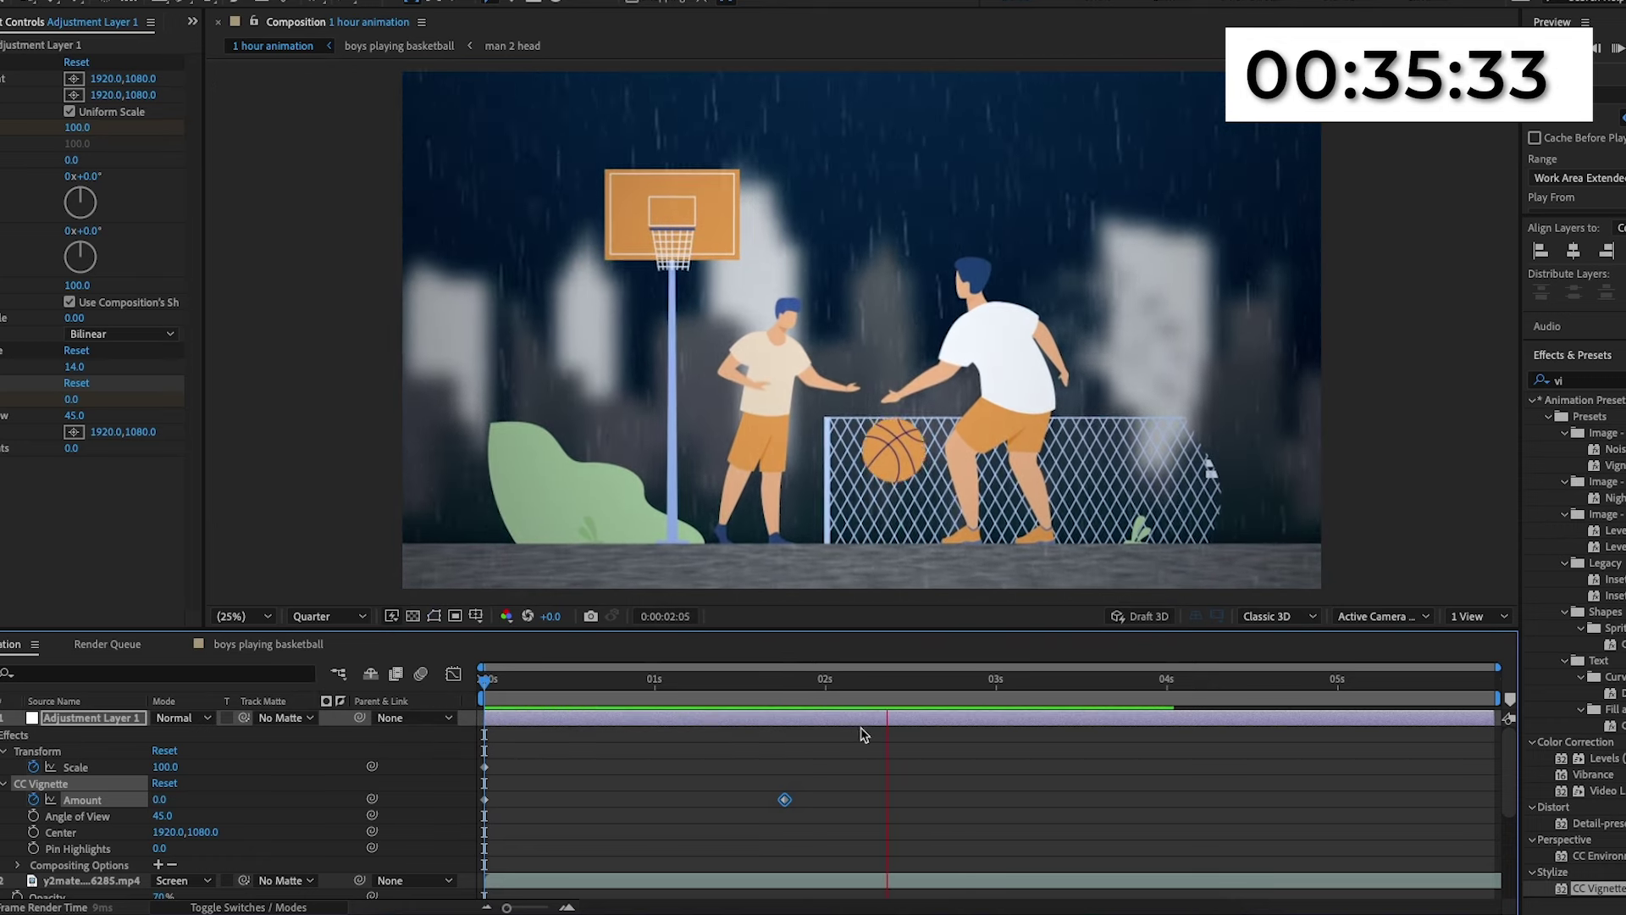
Raise the CC Vignette Amount keyframe at 0:00:01:19 to 239 and preview the stronger vignette from the start.
left_click_drag(938, 684, 784, 702)
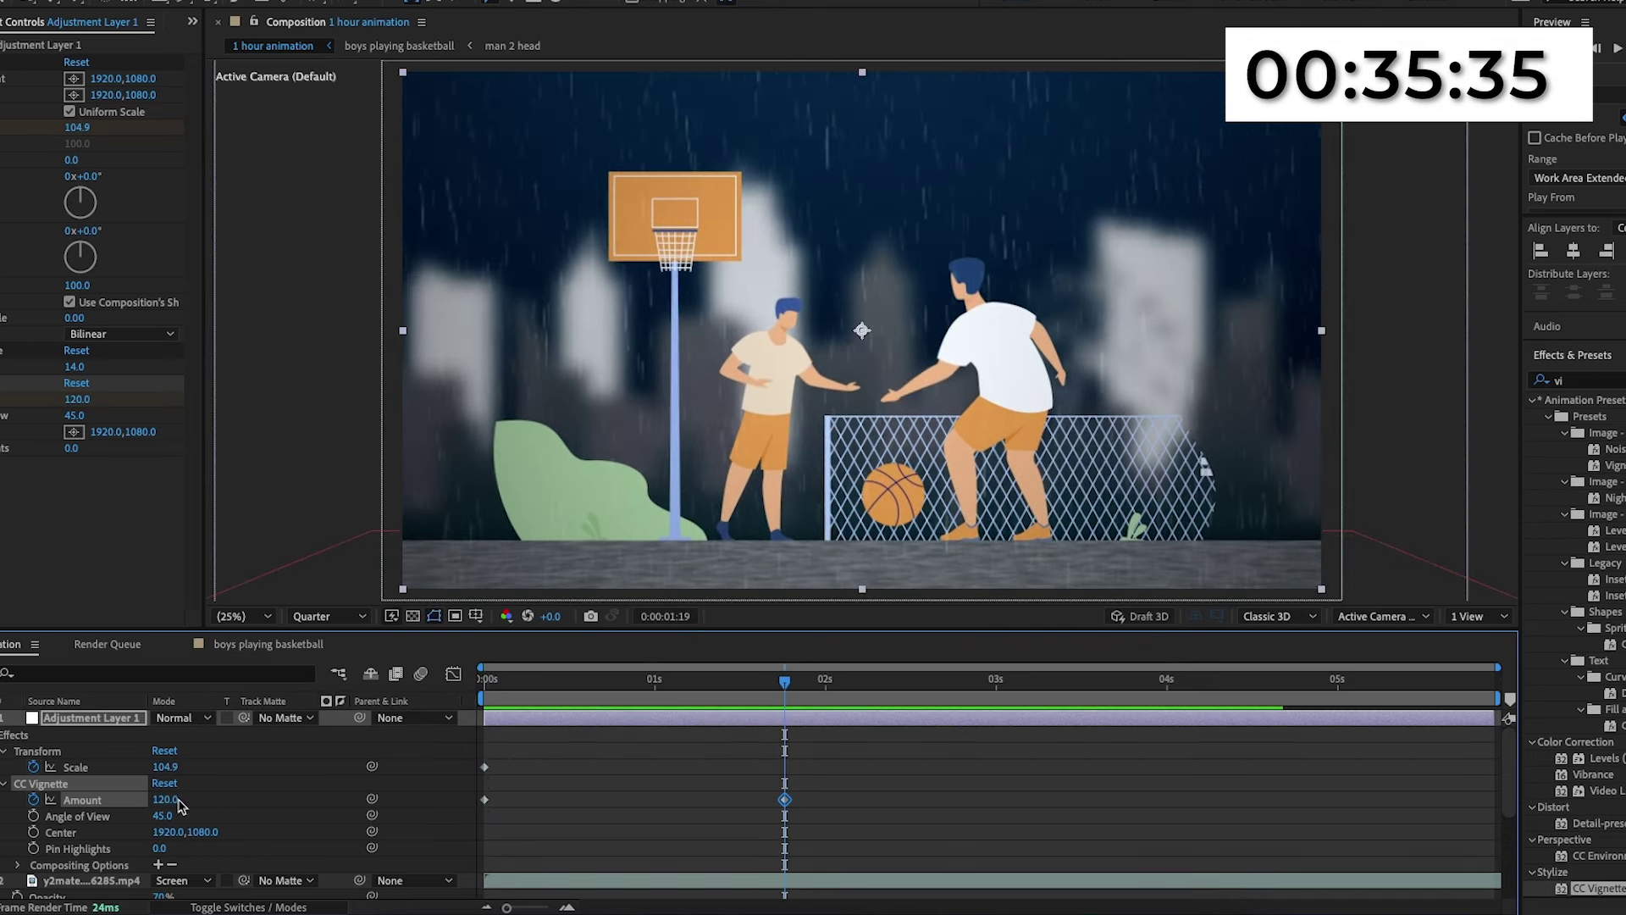
left_click_drag(174, 798, 222, 801)
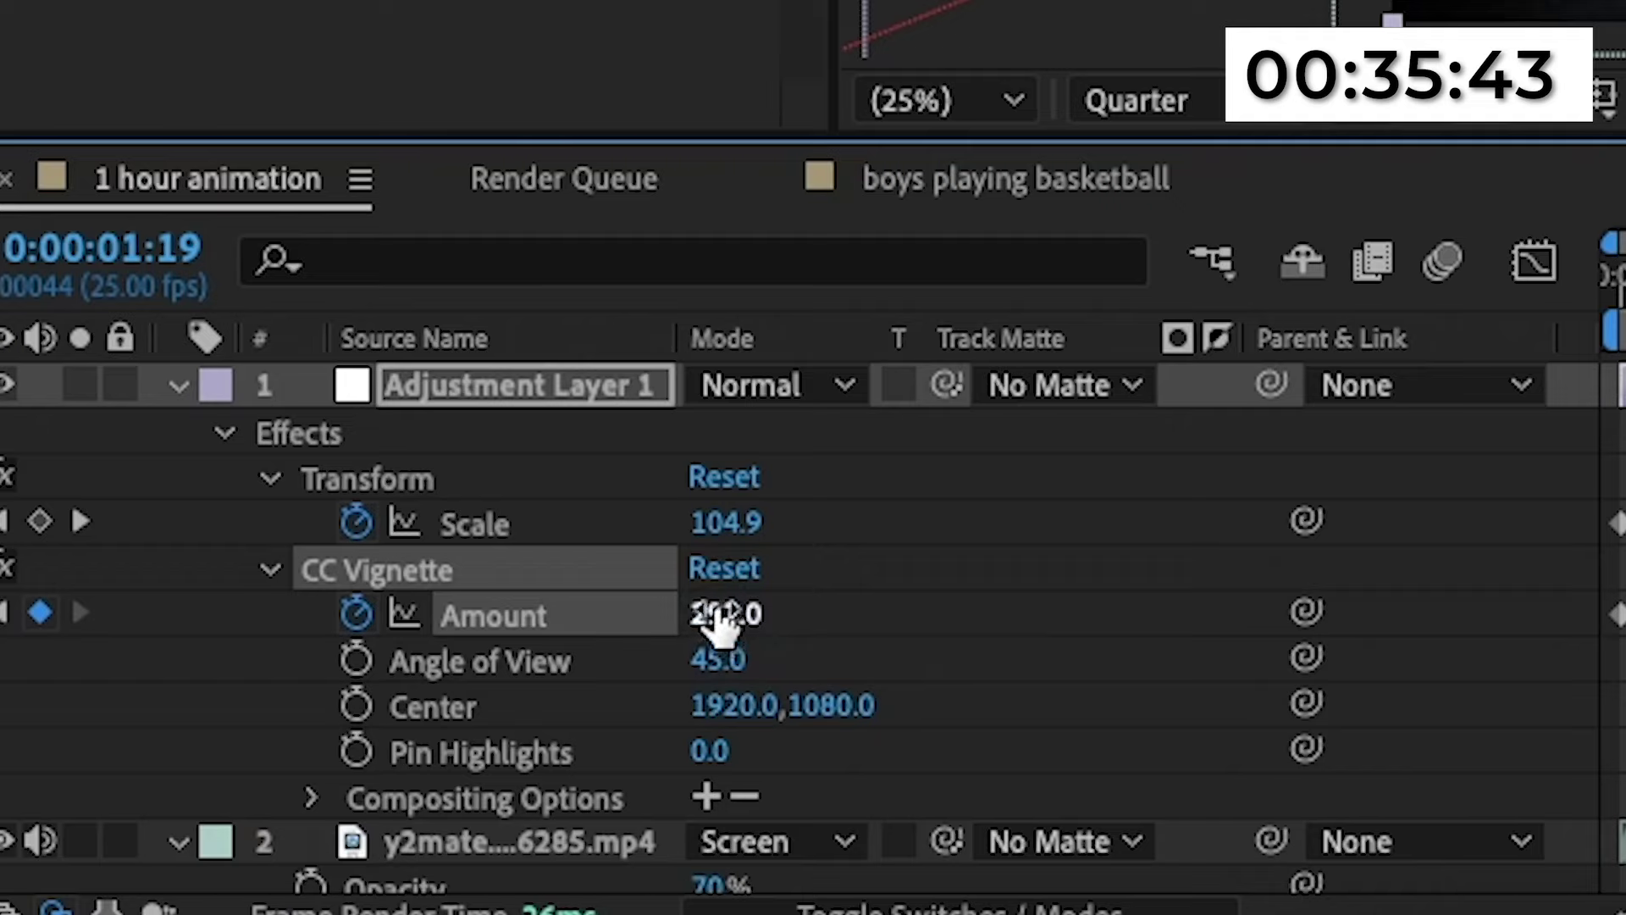
left_click_drag(165, 799, 426, 800)
key("Home")
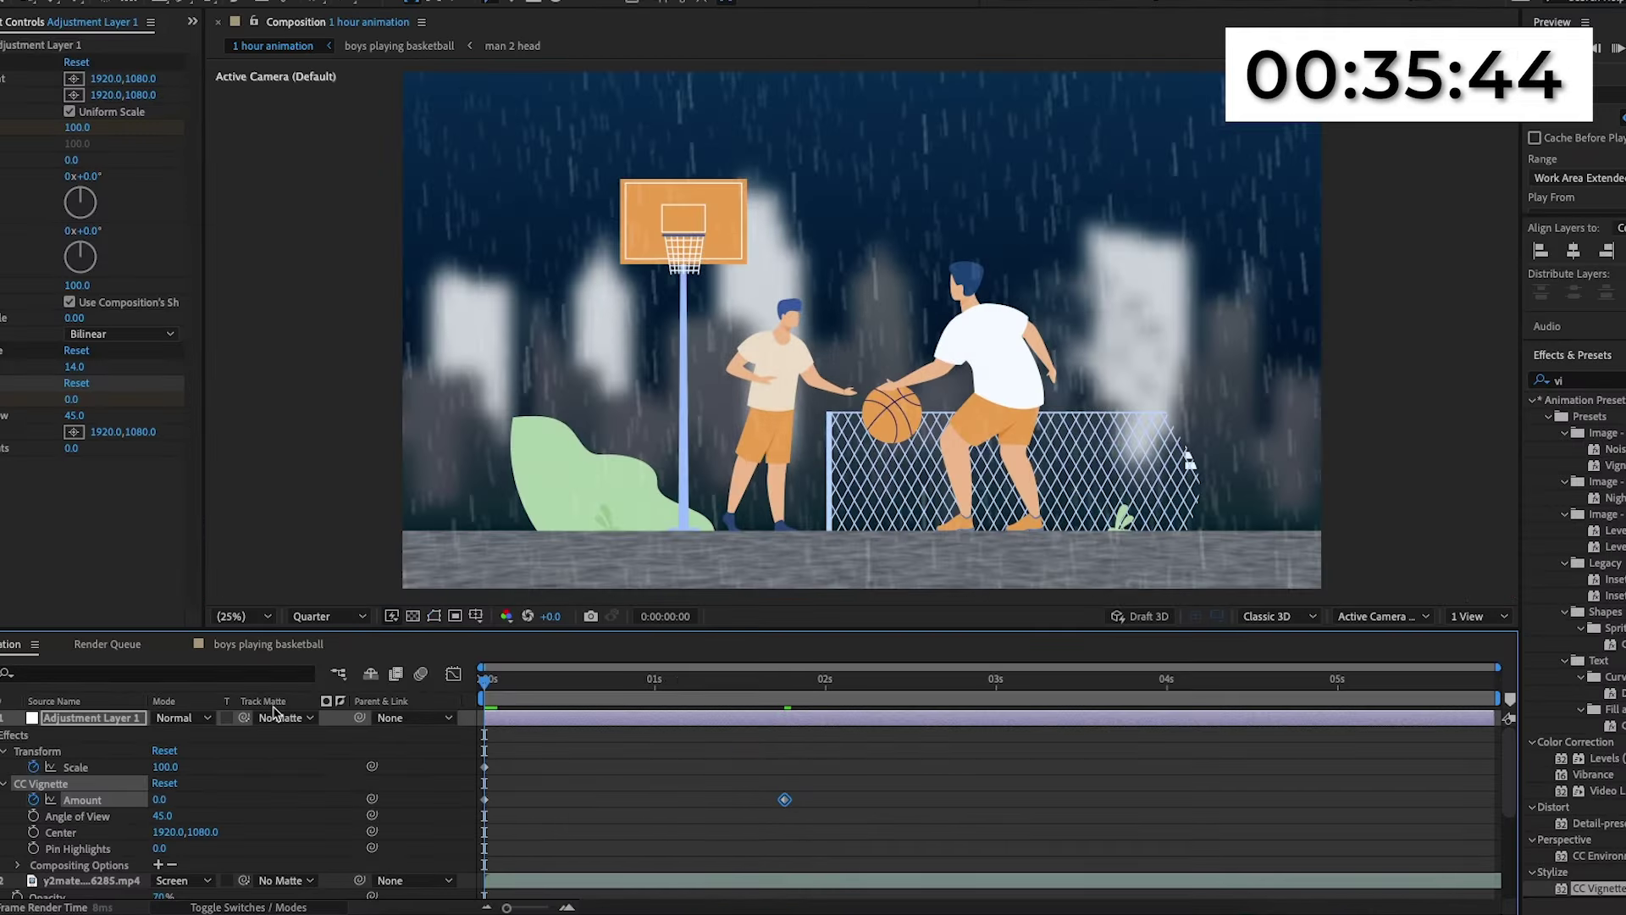
key("space")
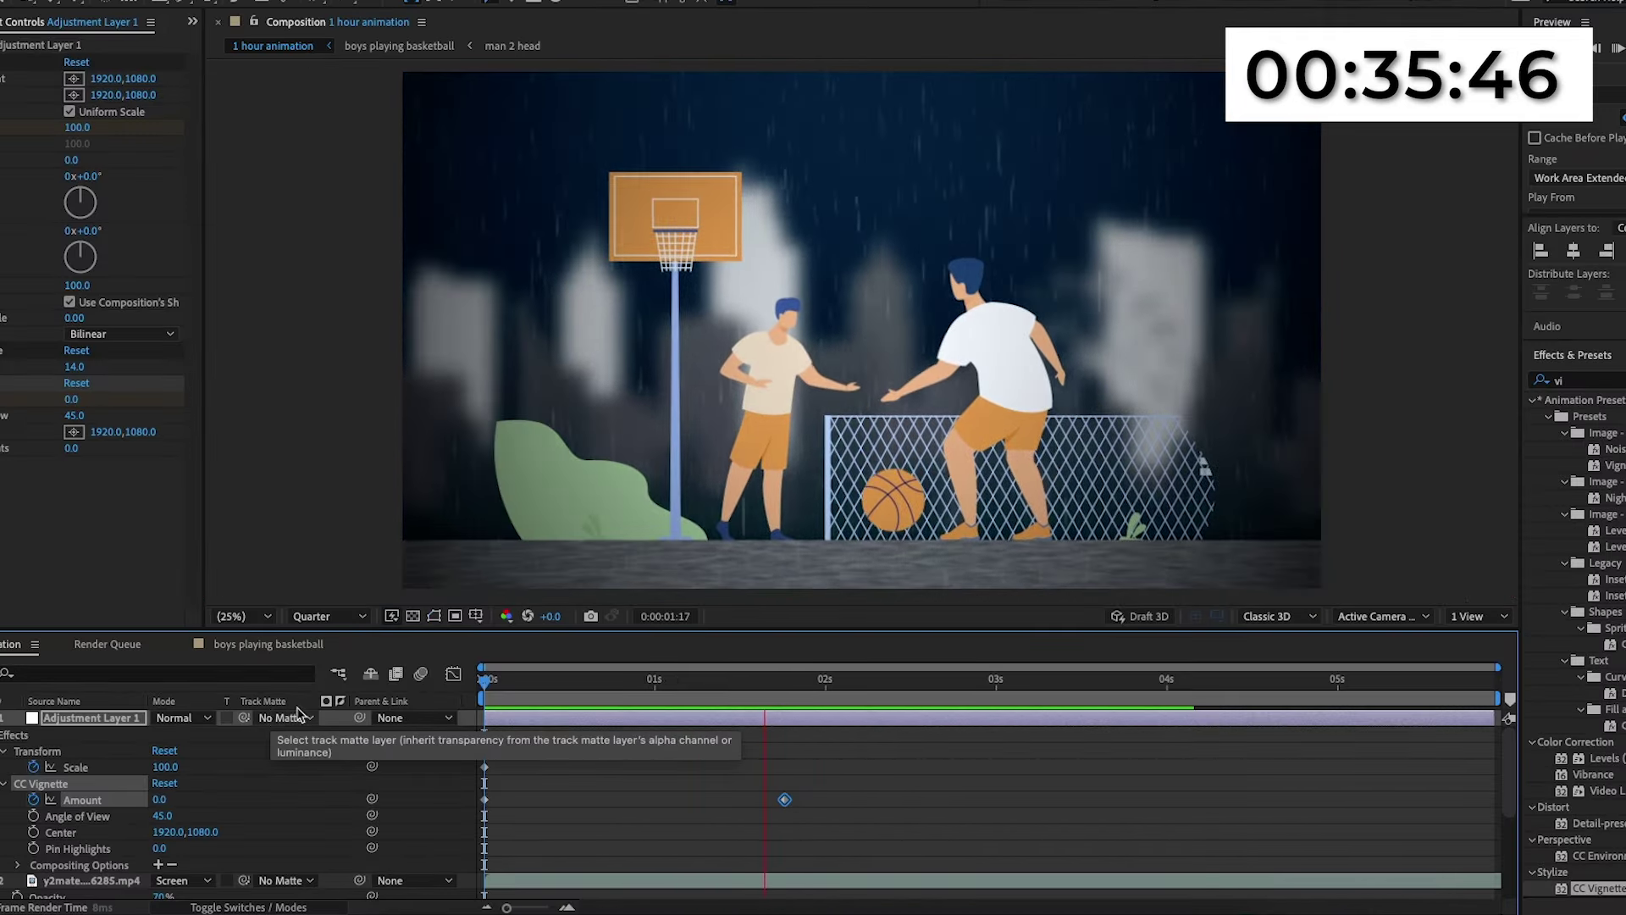
Ease both CC Vignette Amount keyframes in the speed graph, lengthening their influence handles to form a steep mid-transition peak, and preview the fade.
left_click_drag(851, 777, 471, 818)
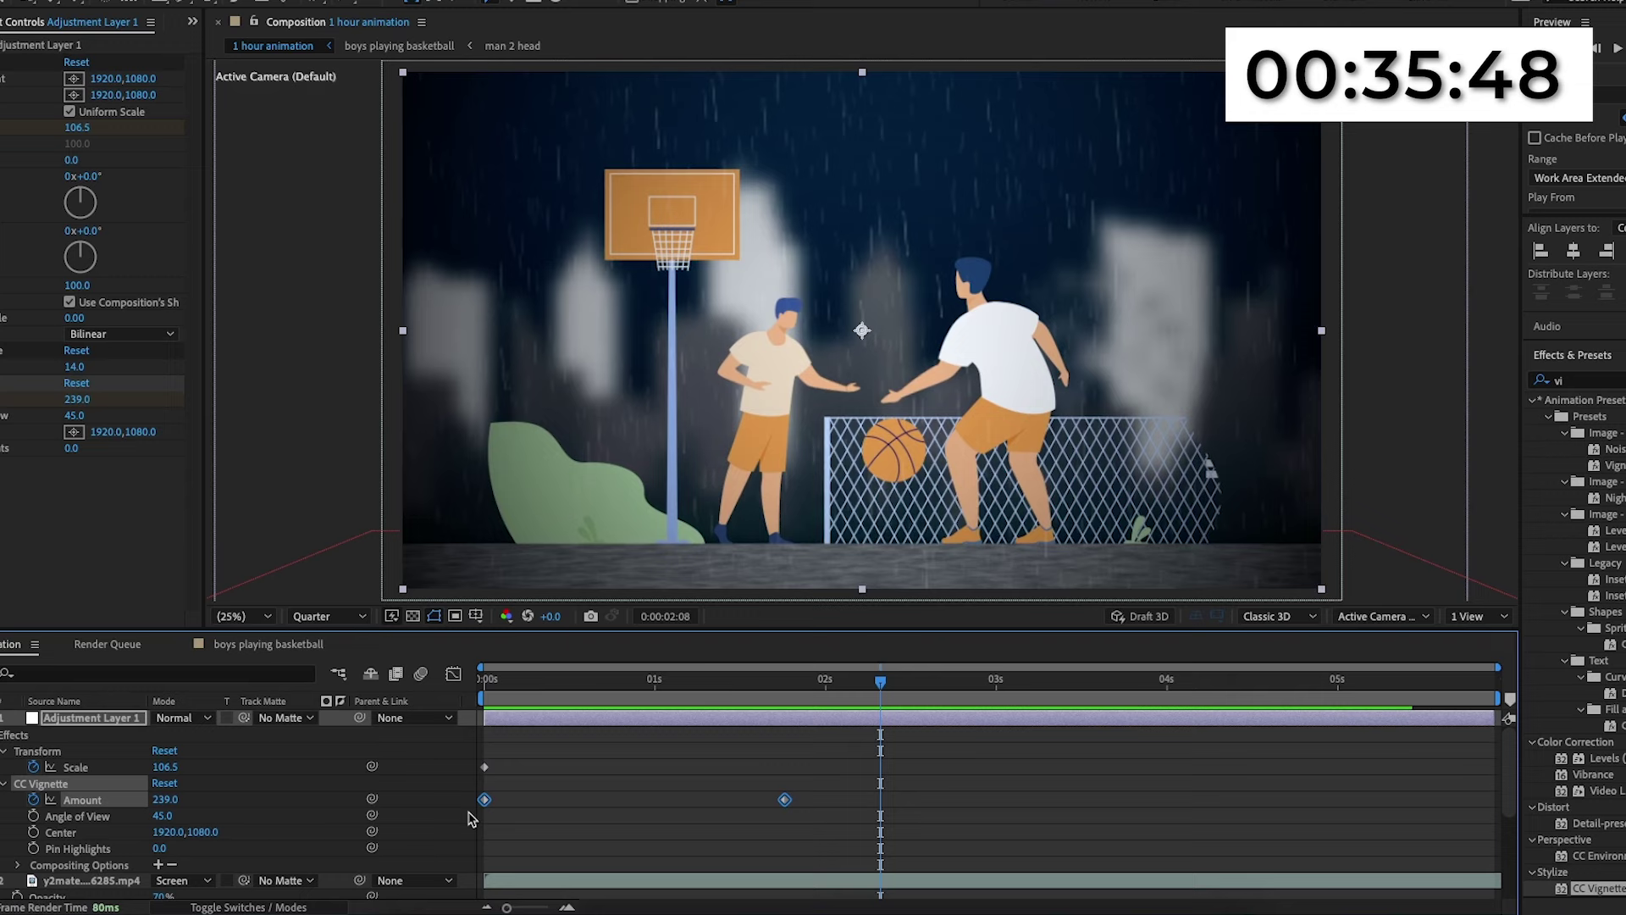
left_click(452, 675)
left_click(783, 859)
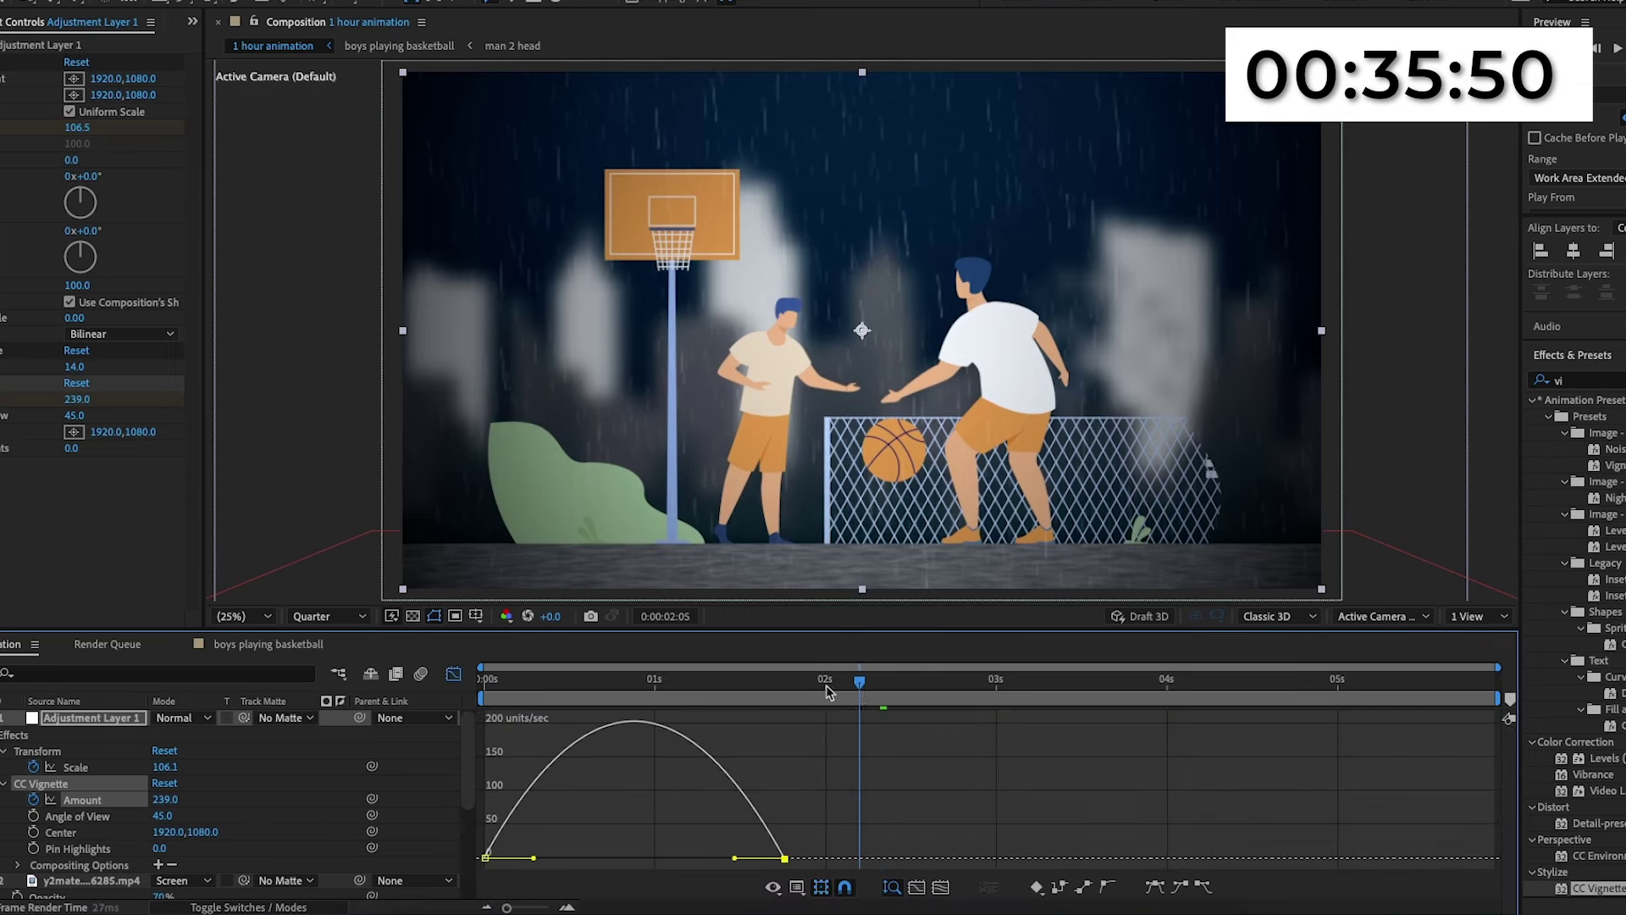
left_click(634, 680)
left_click_drag(734, 858, 679, 858)
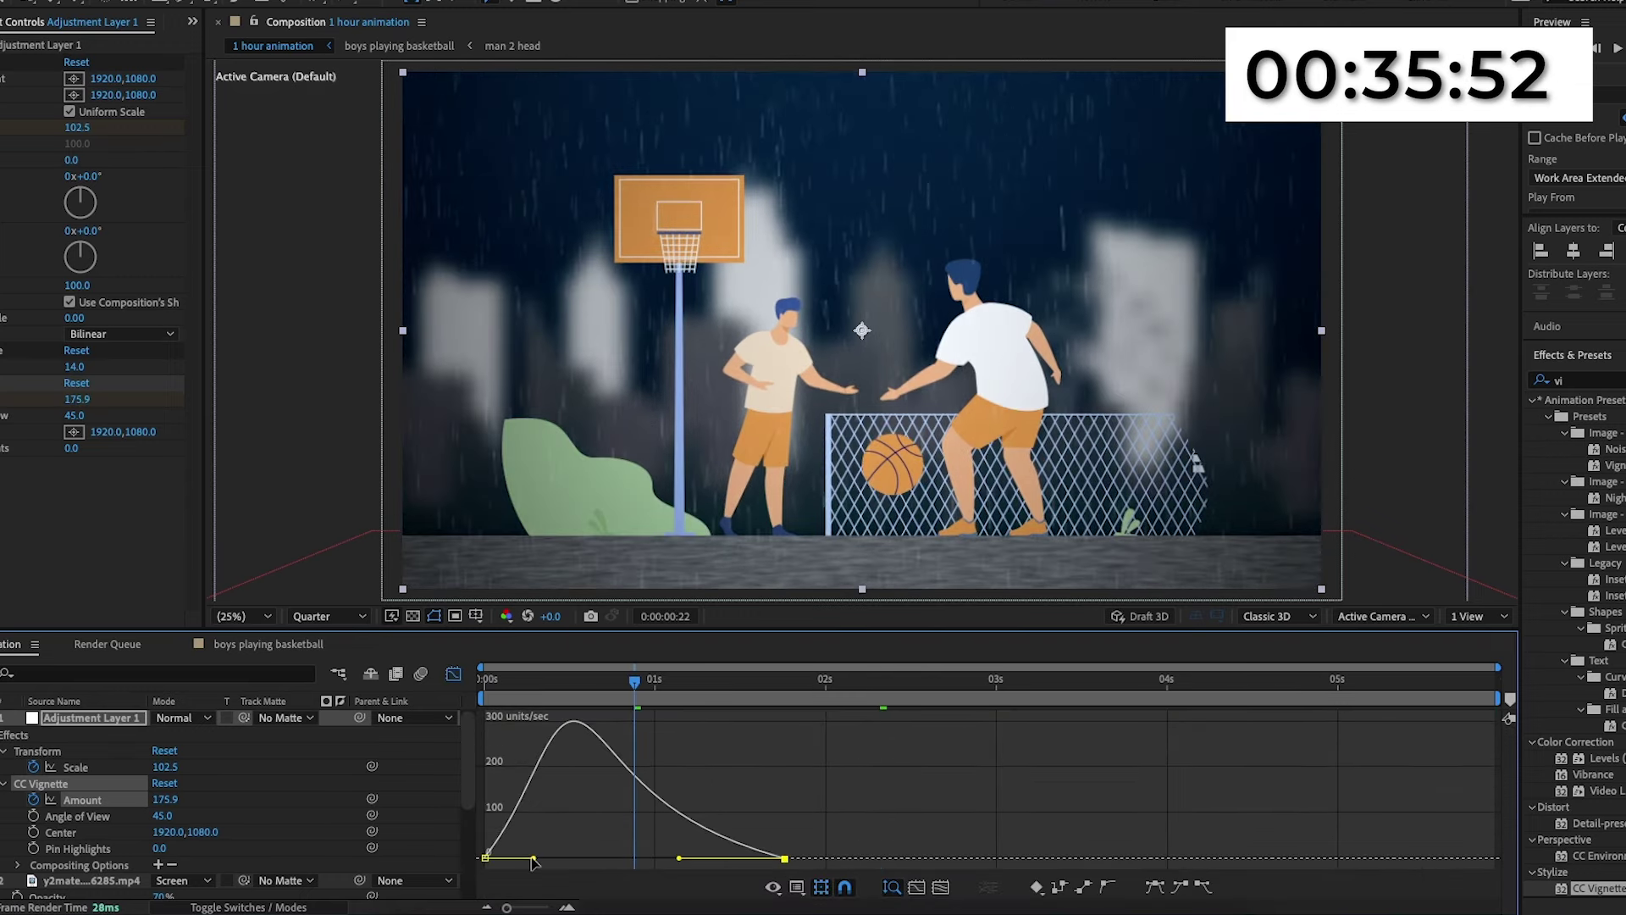
left_click_drag(532, 858, 583, 858)
key("space")
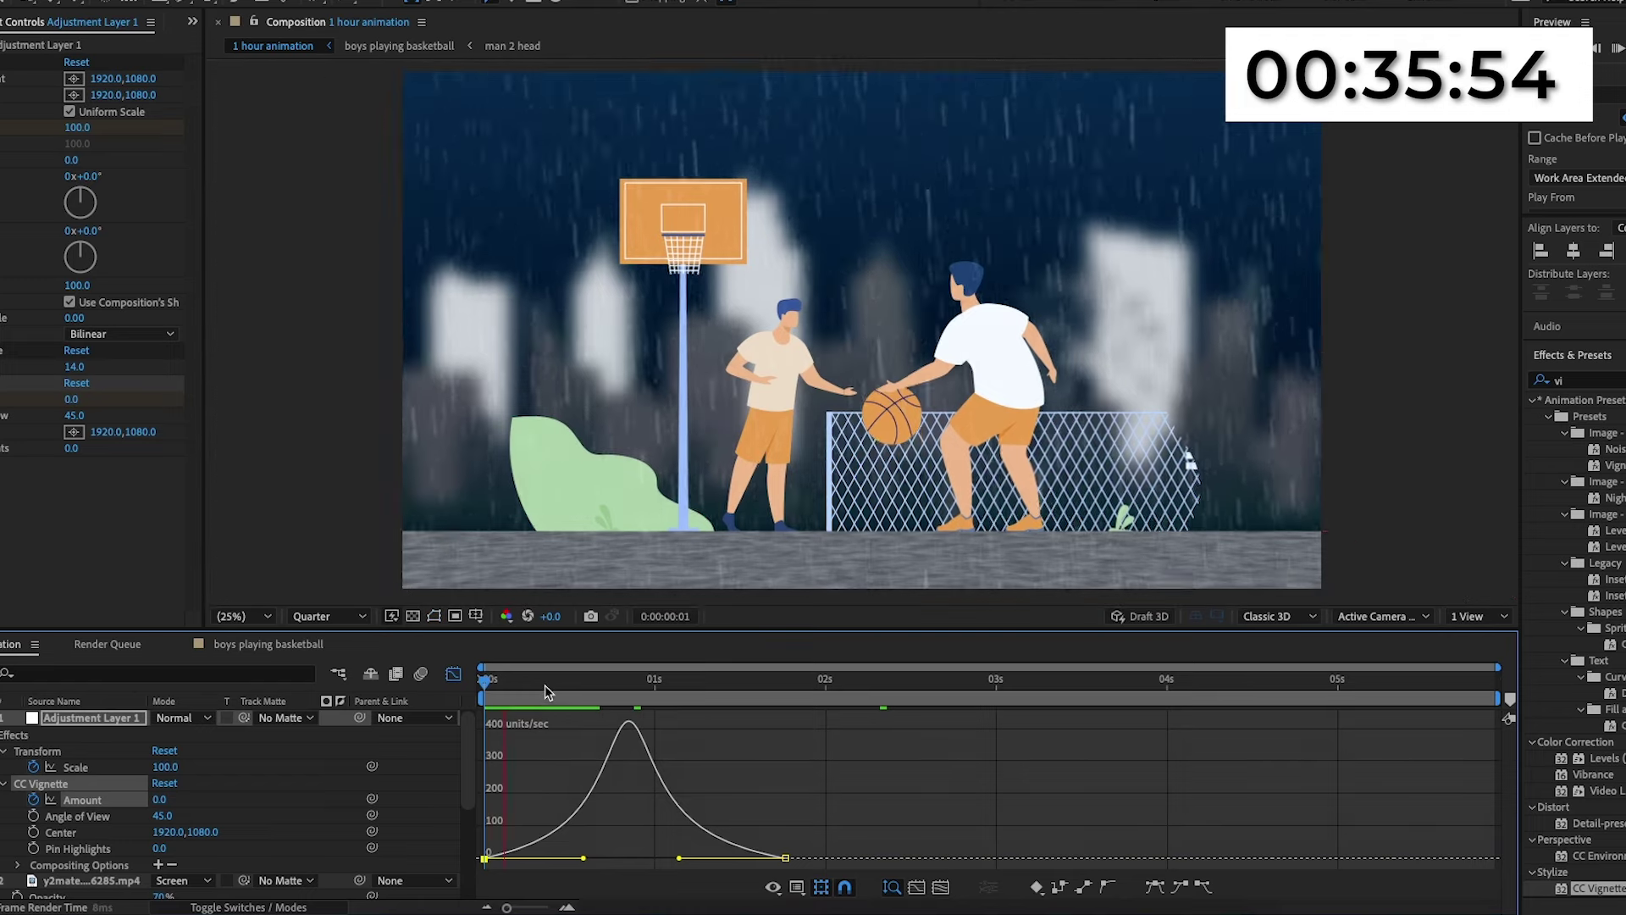
key("space")
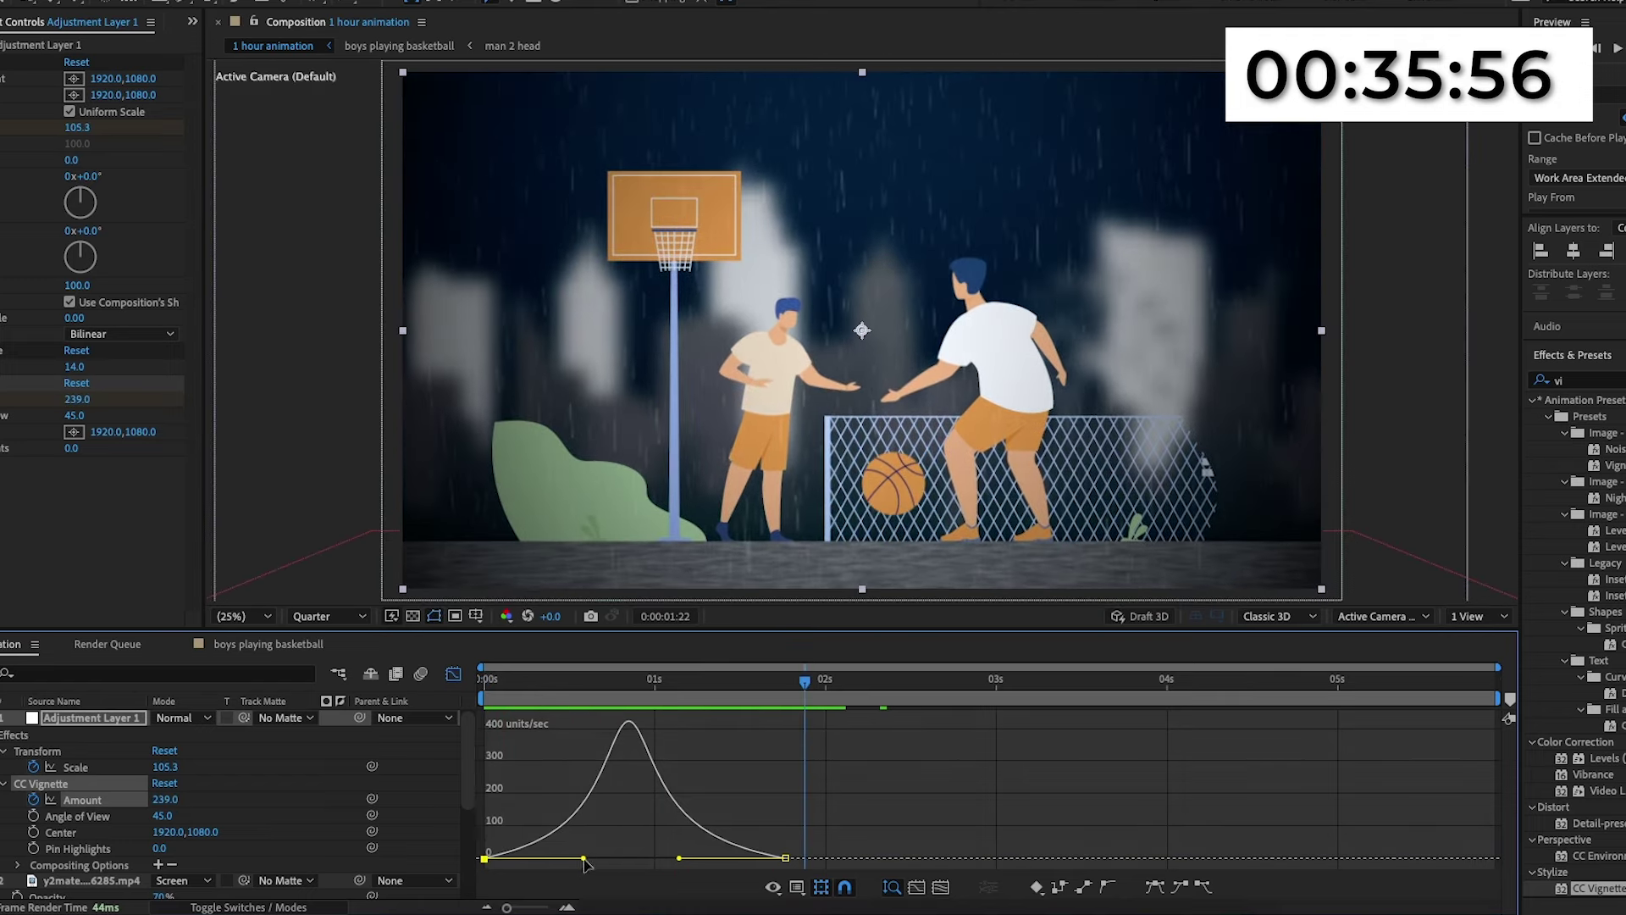
key("space")
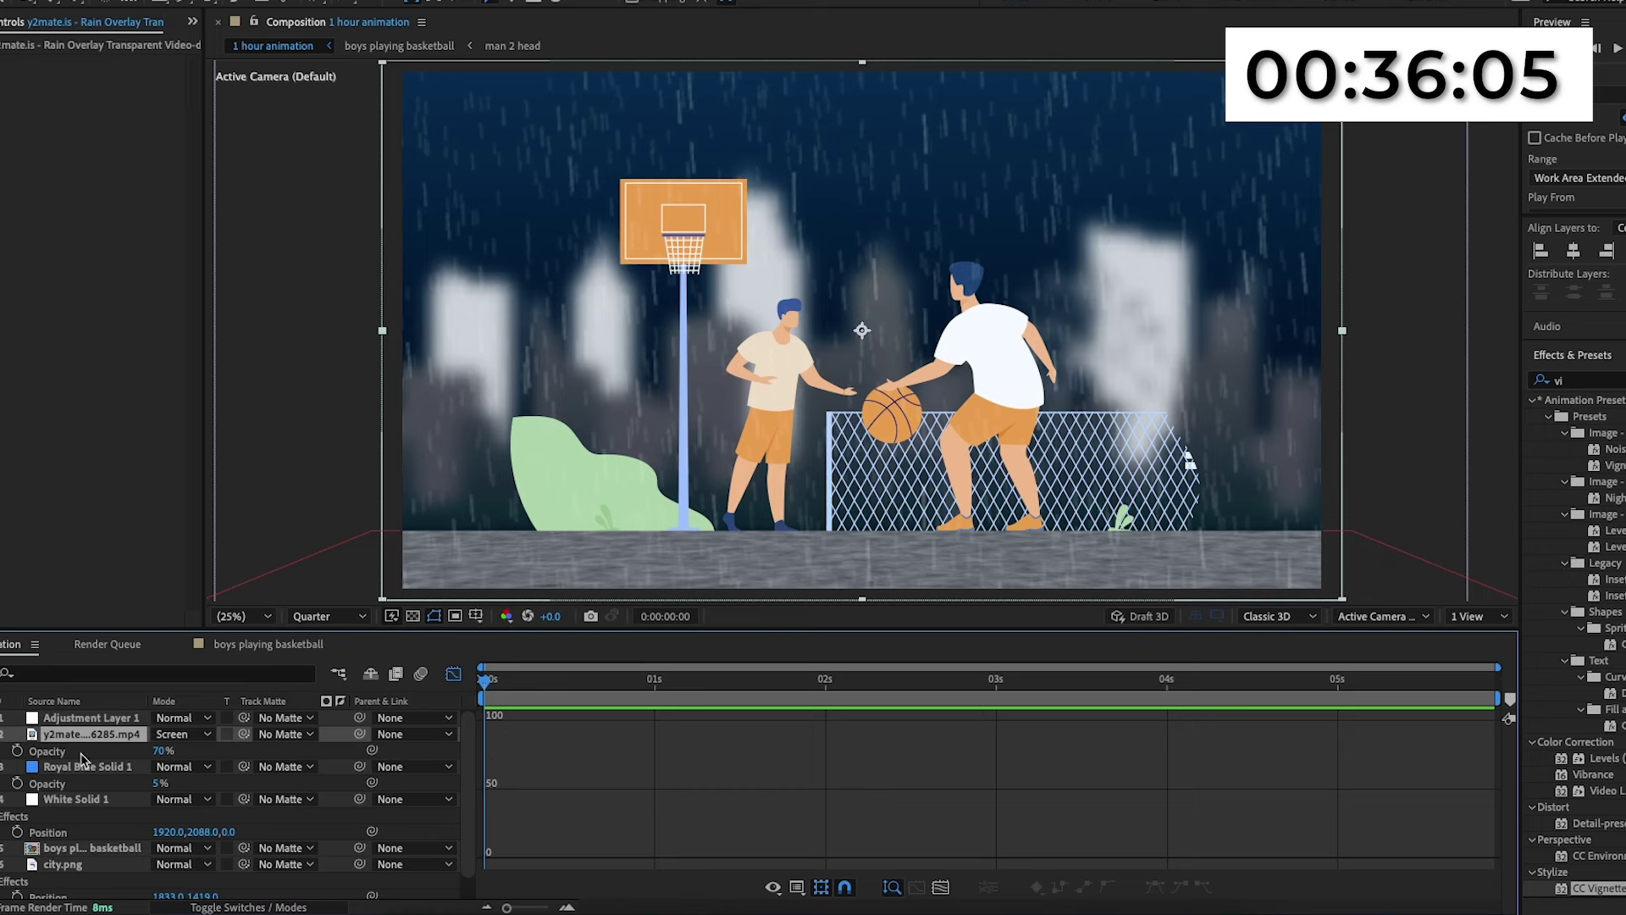
Return the timeline to the layer bar view and enable keyframing of the rain overlay's Opacity at 0:00:00:00.
key("shift+F3")
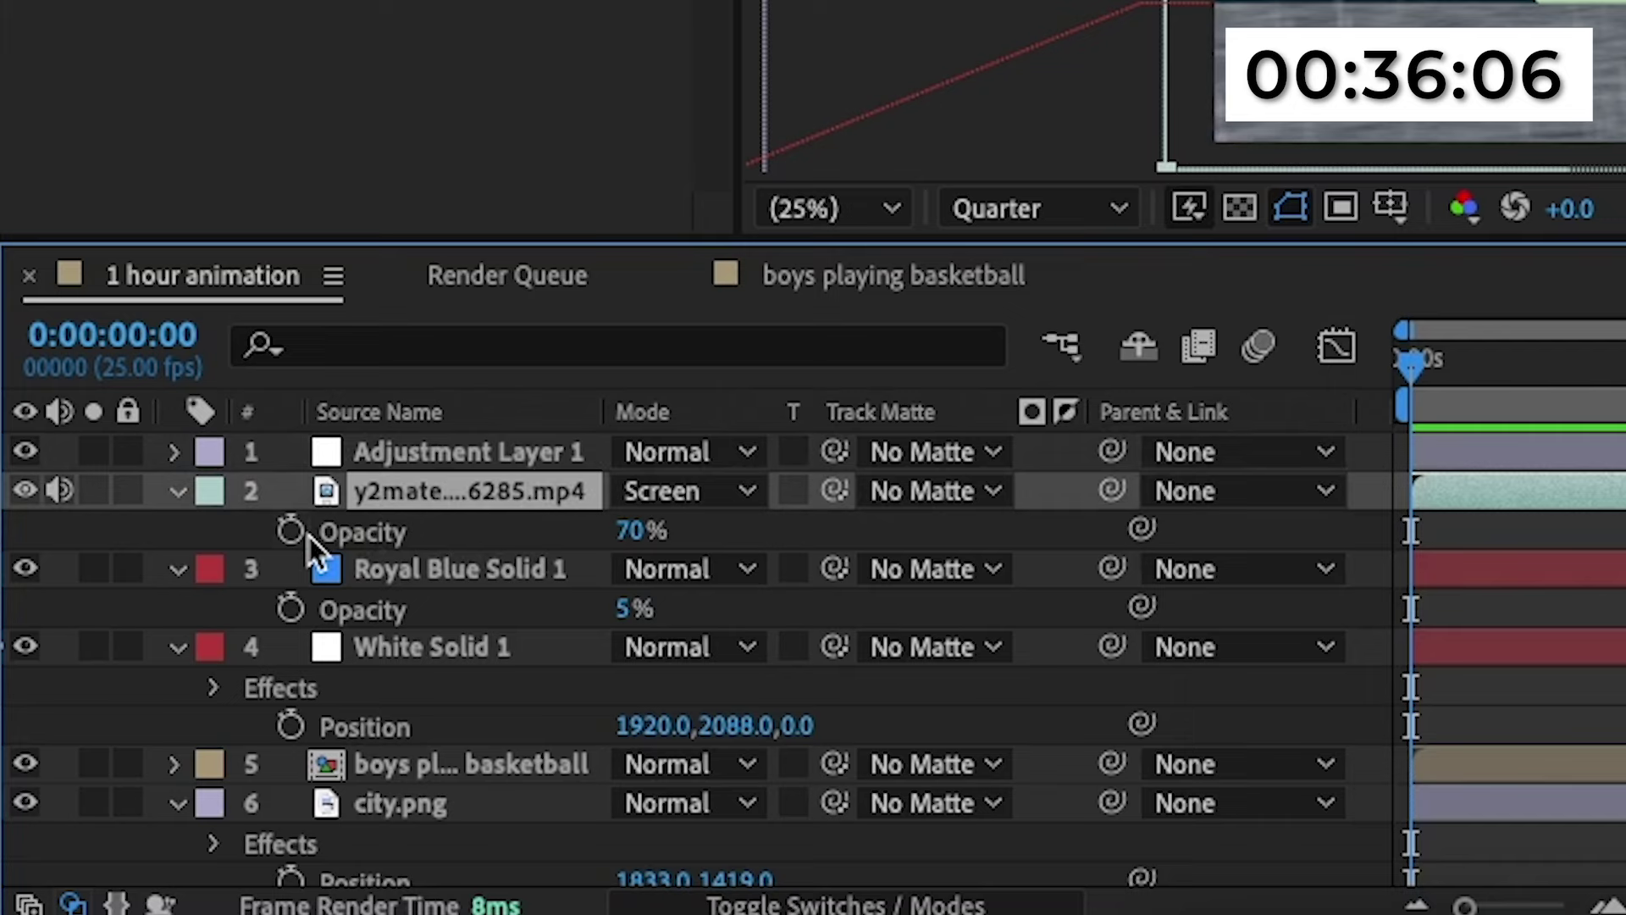
left_click(17, 750)
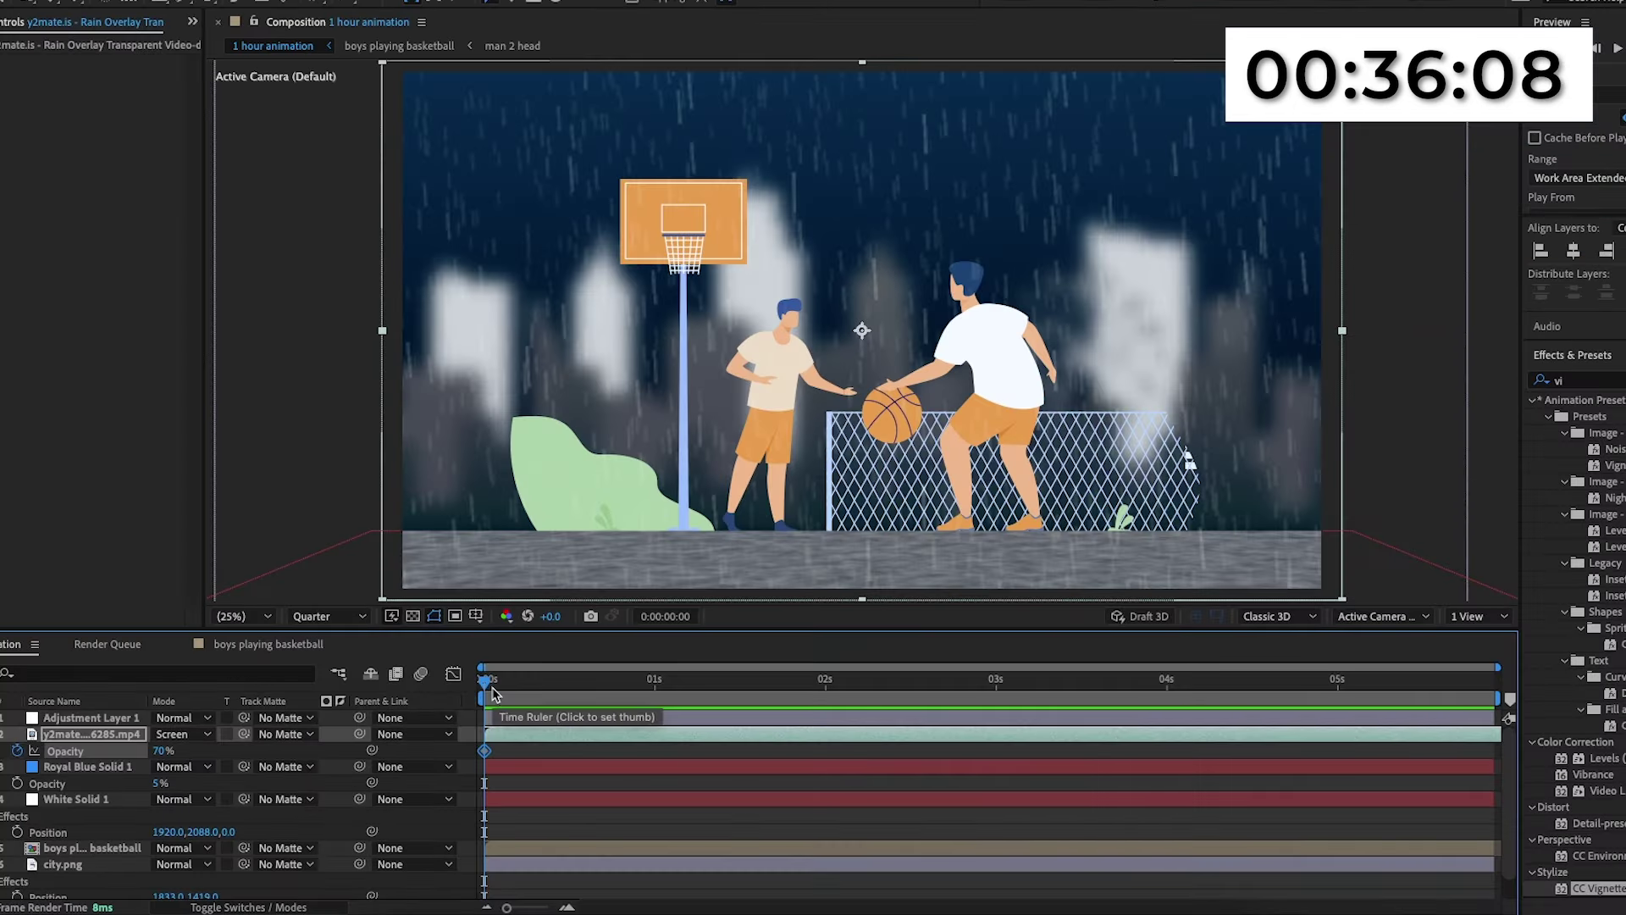
key("u")
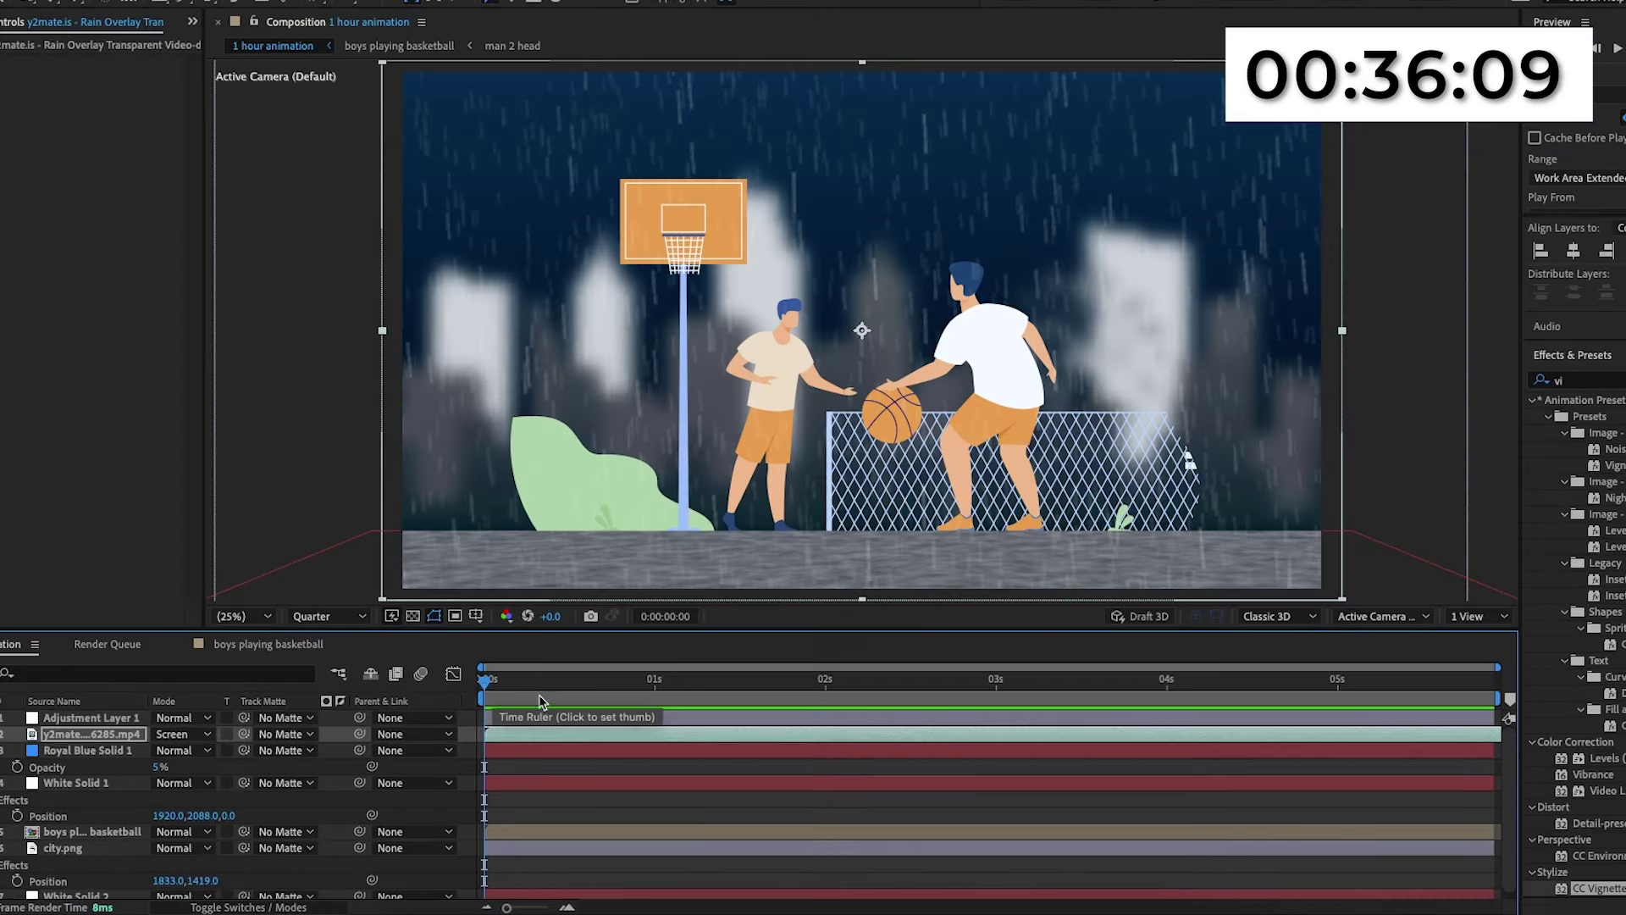
Reveal the keyframes of the adjustment layer and the rain overlay, and key the rain's Opacity at 70% at 0:00:01:19.
key("space")
key("space")
left_click(544, 720)
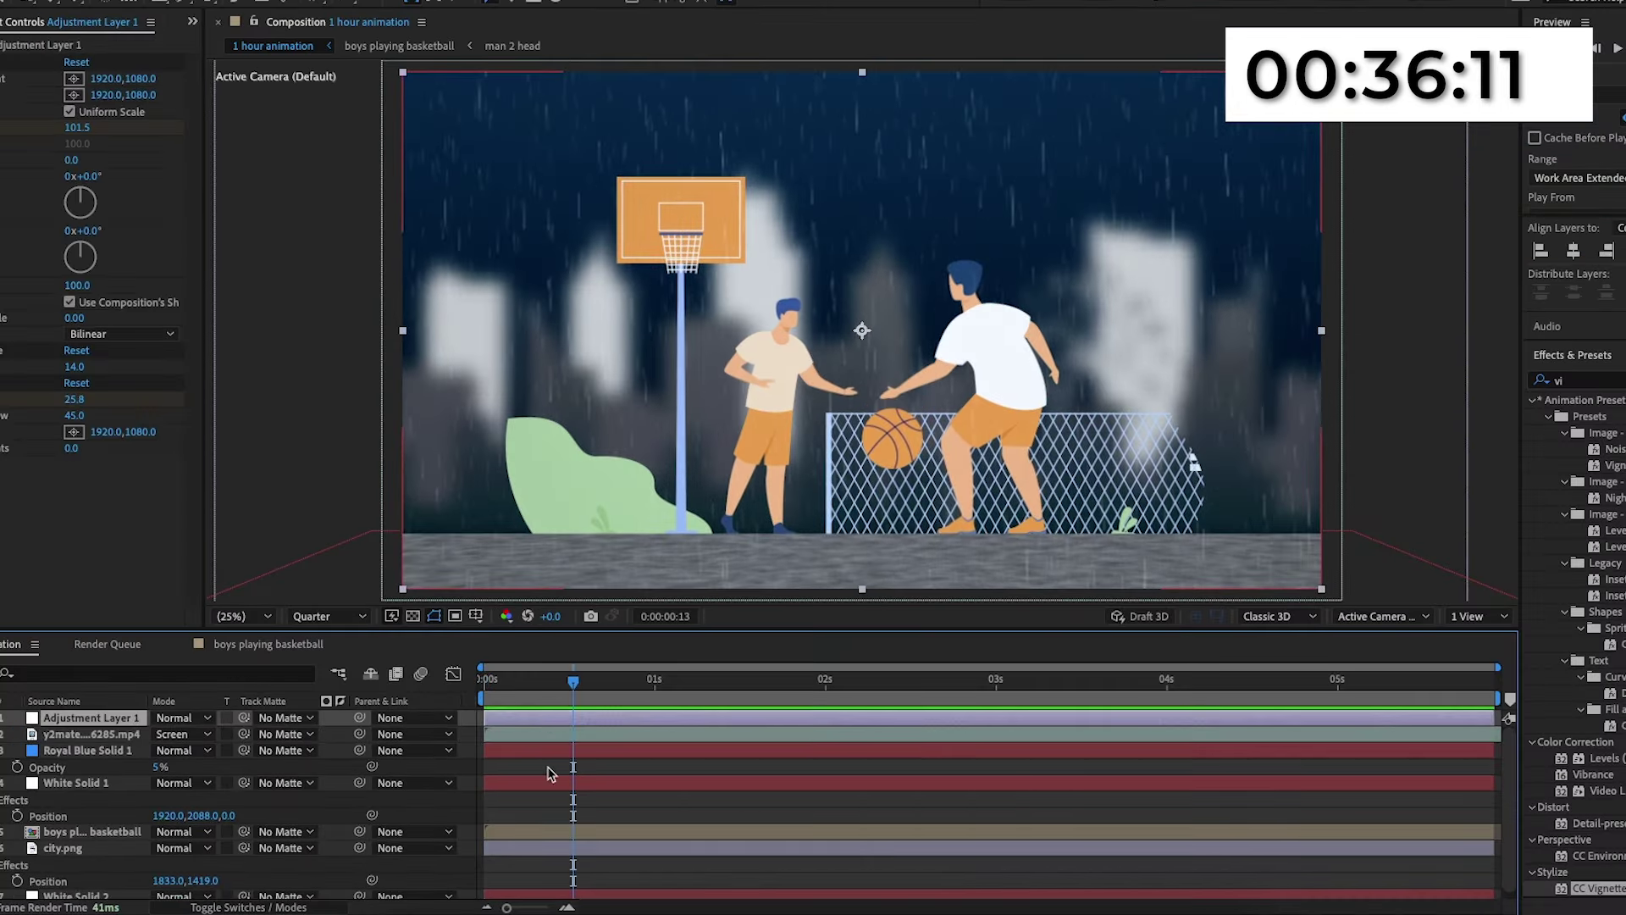
key("u")
left_click_drag(574, 691, 786, 688)
left_click(85, 798)
key("u")
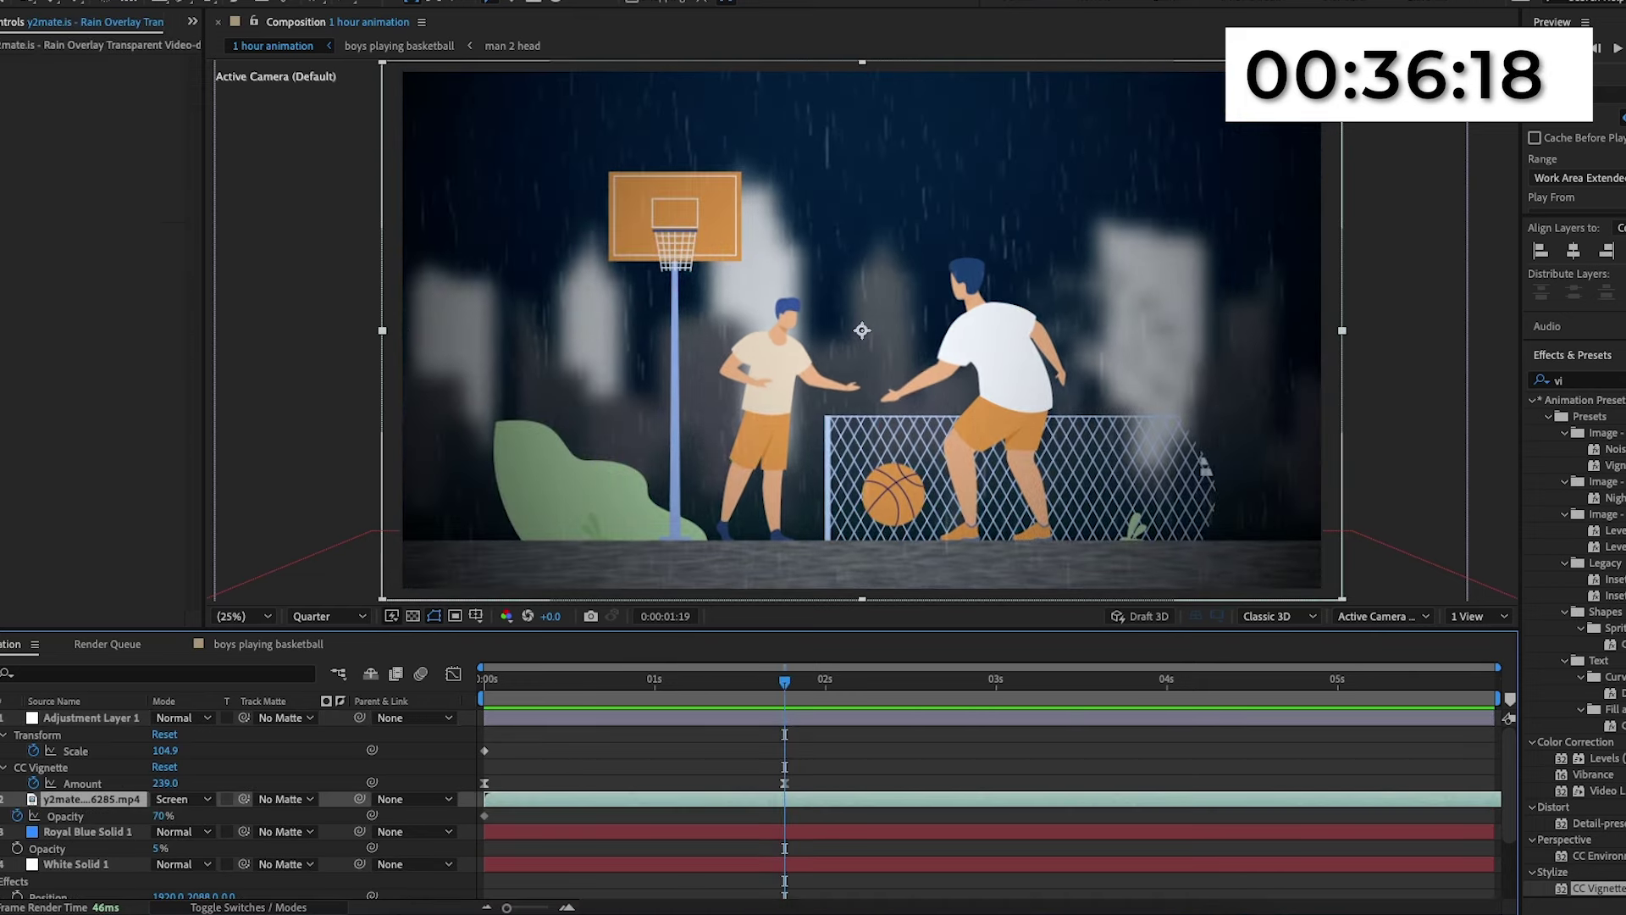
key("alt+shift+t")
Set the rain overlay's Opacity keyframe at 0:00:00:00 to 30%, ease both Opacity keyframes and preview the fade from the start.
left_click_drag(785, 681, 483, 701)
left_click(161, 814)
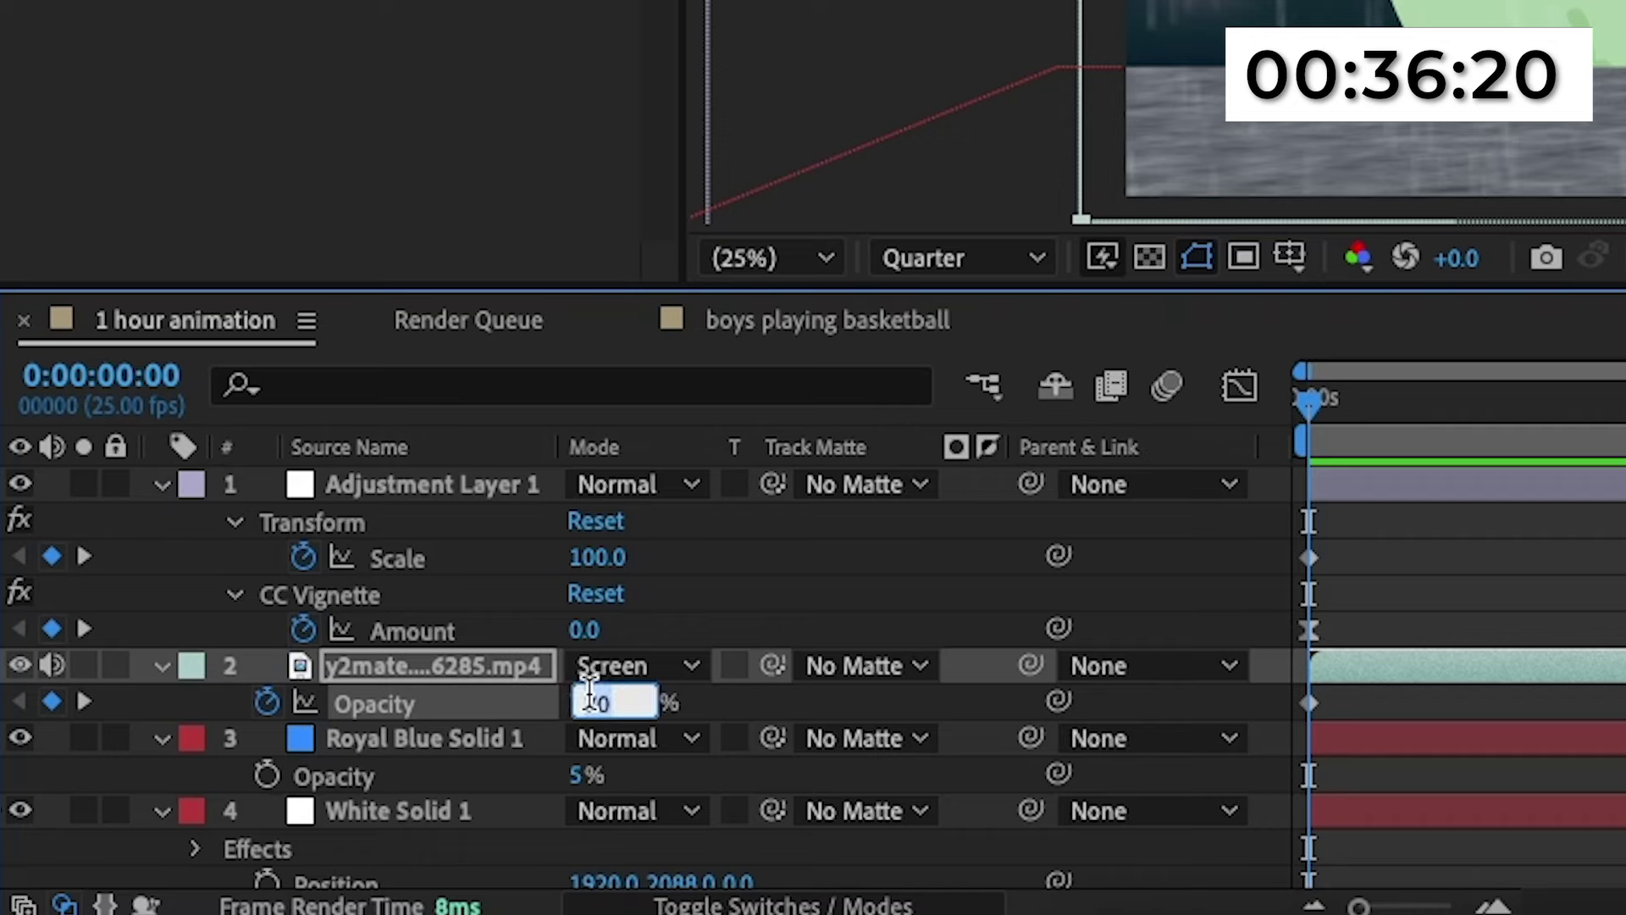
type("30")
key("Return")
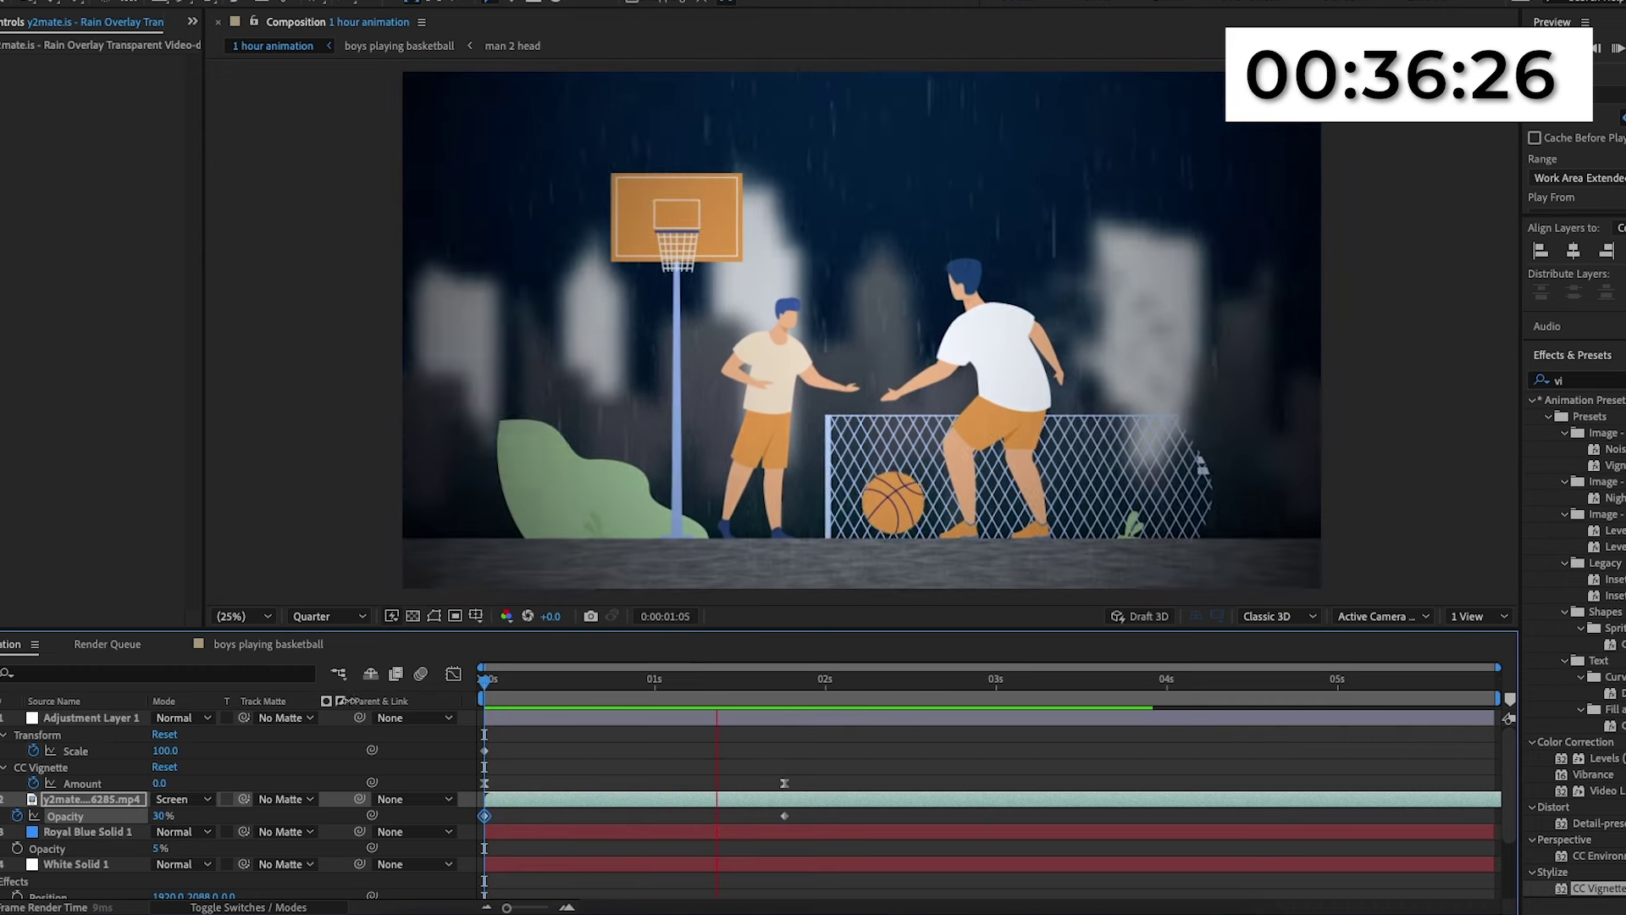
key("space")
key("space")
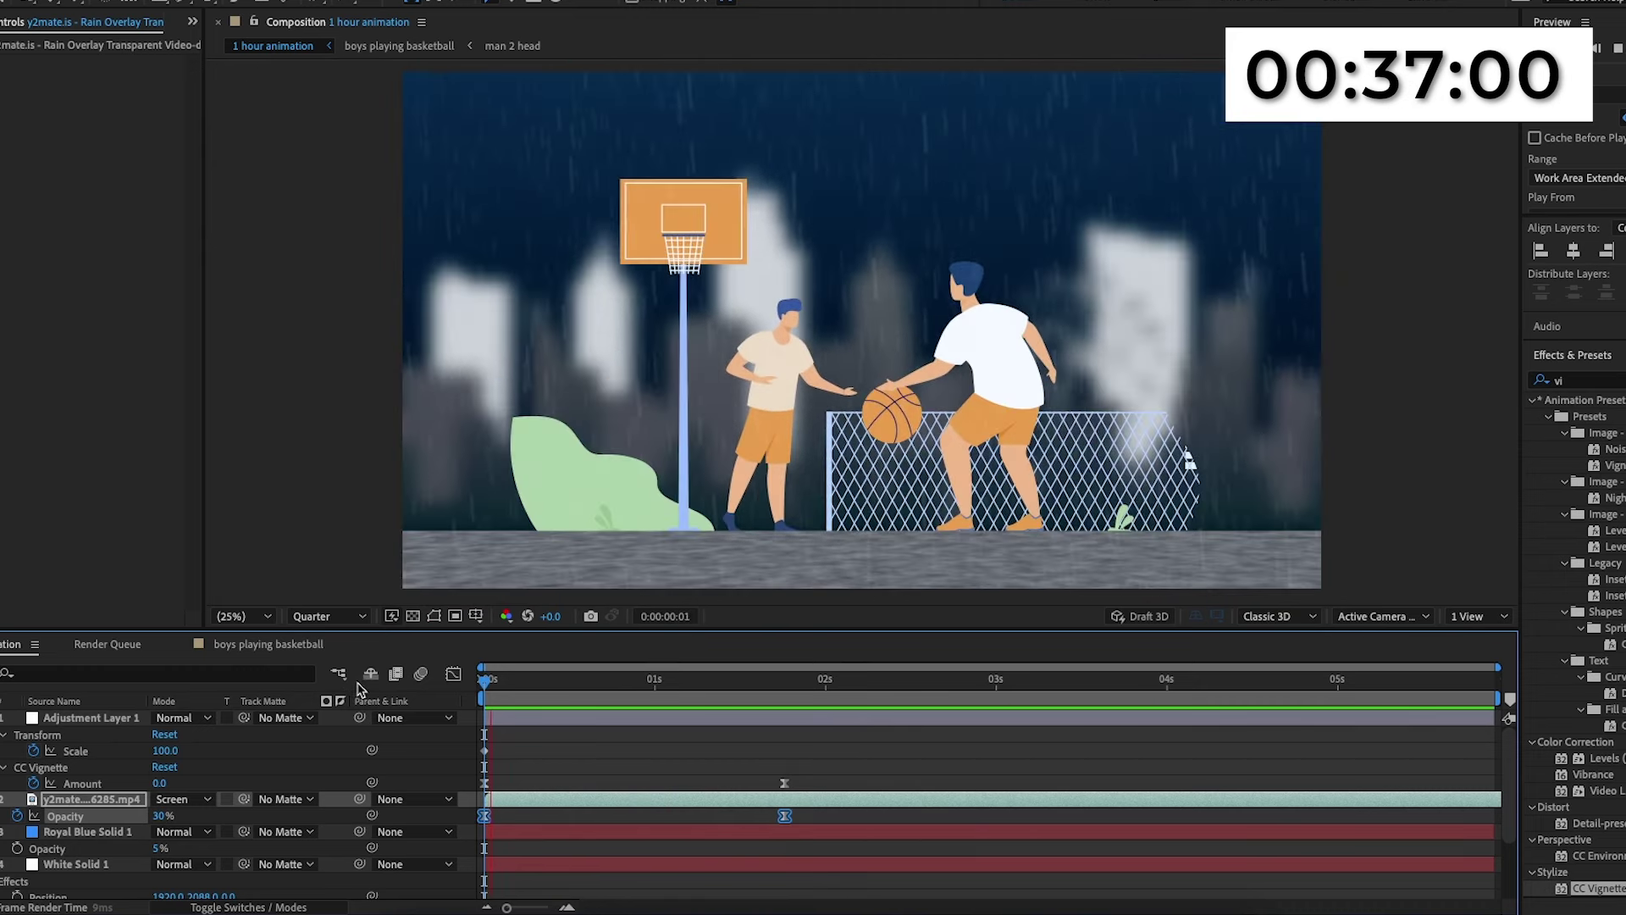
key("space")
In the CC Vignette Amount speed graph, collapse the first keyframe's handle, extend the last one to 74.5% influence, and preview.
left_click_drag(840, 781, 468, 790)
left_click(456, 681)
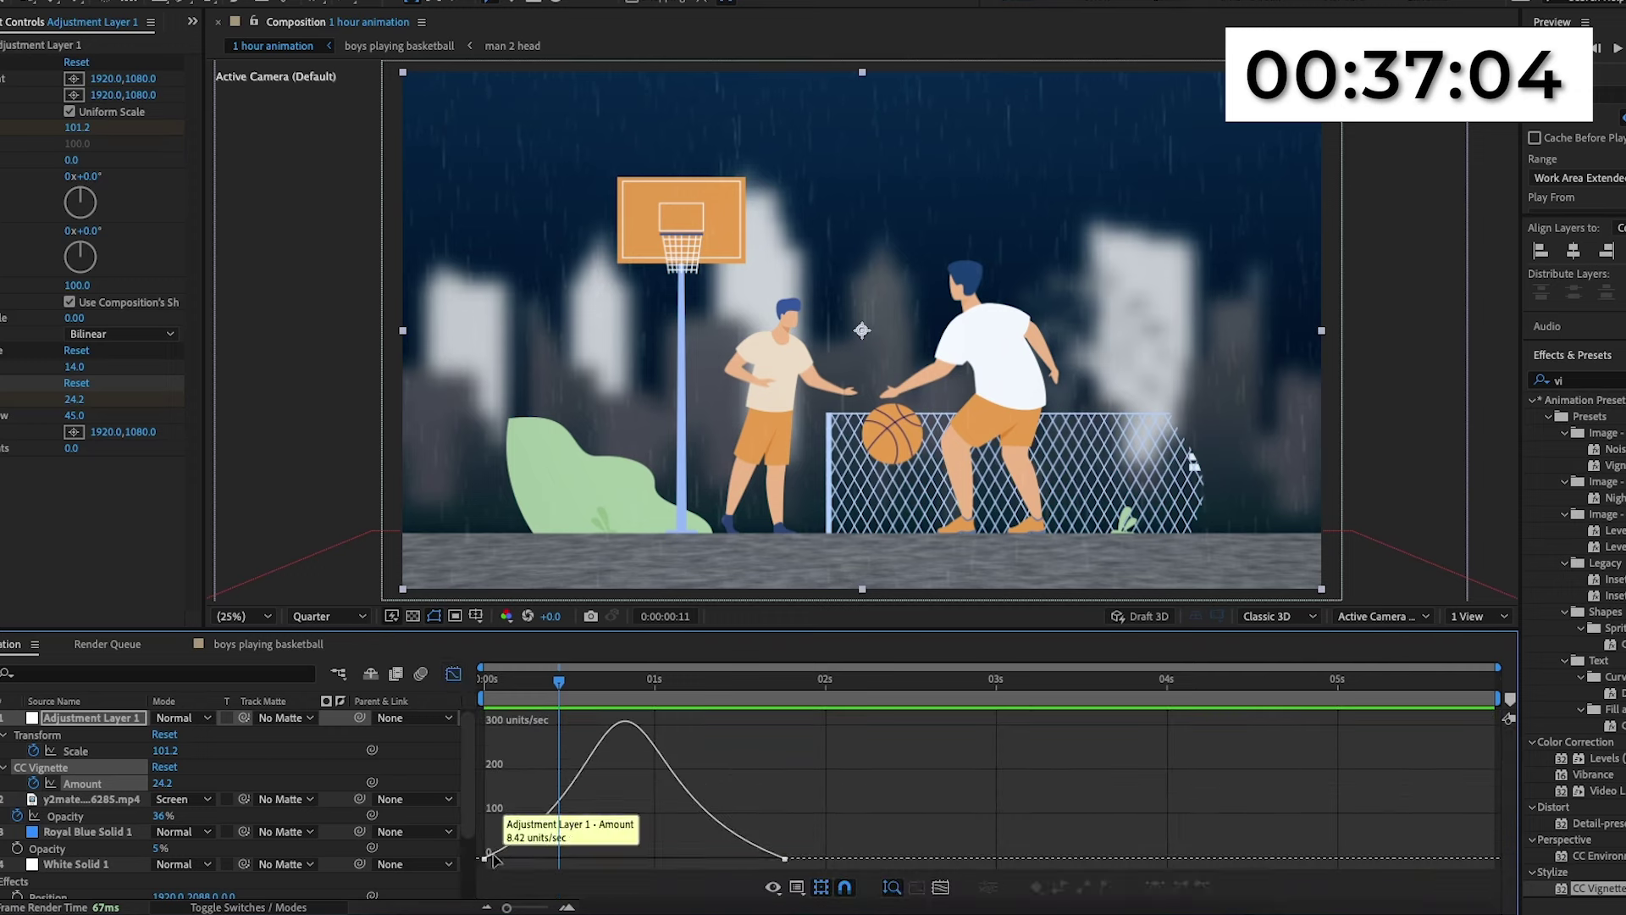
left_click_drag(564, 862, 488, 858)
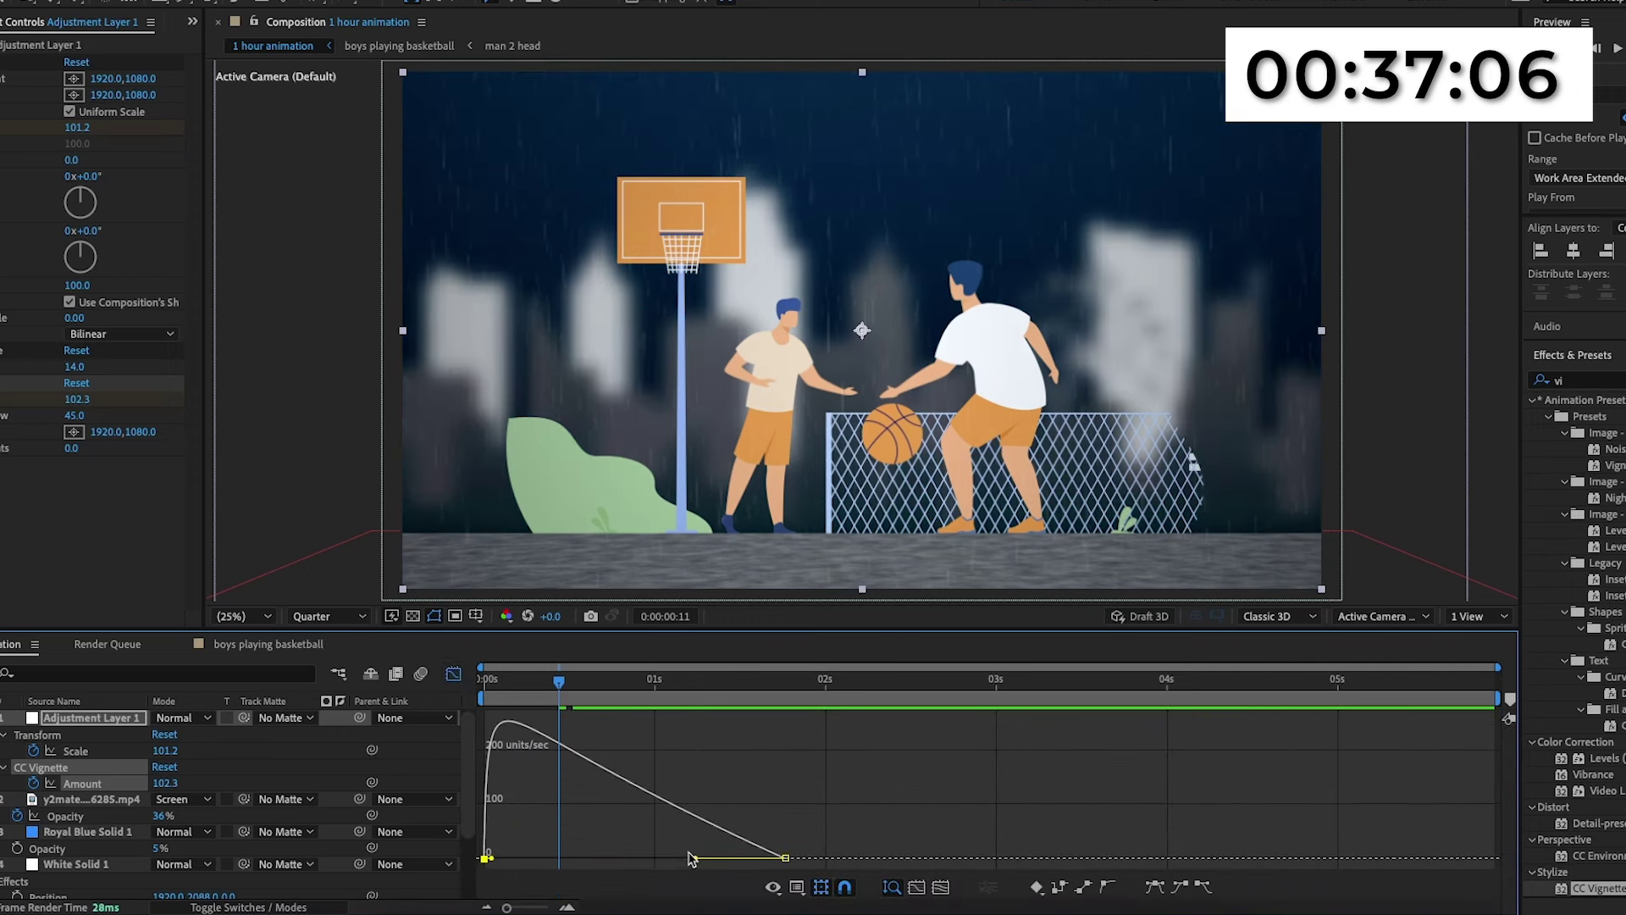
left_click(784, 858)
left_click_drag(694, 858, 672, 858)
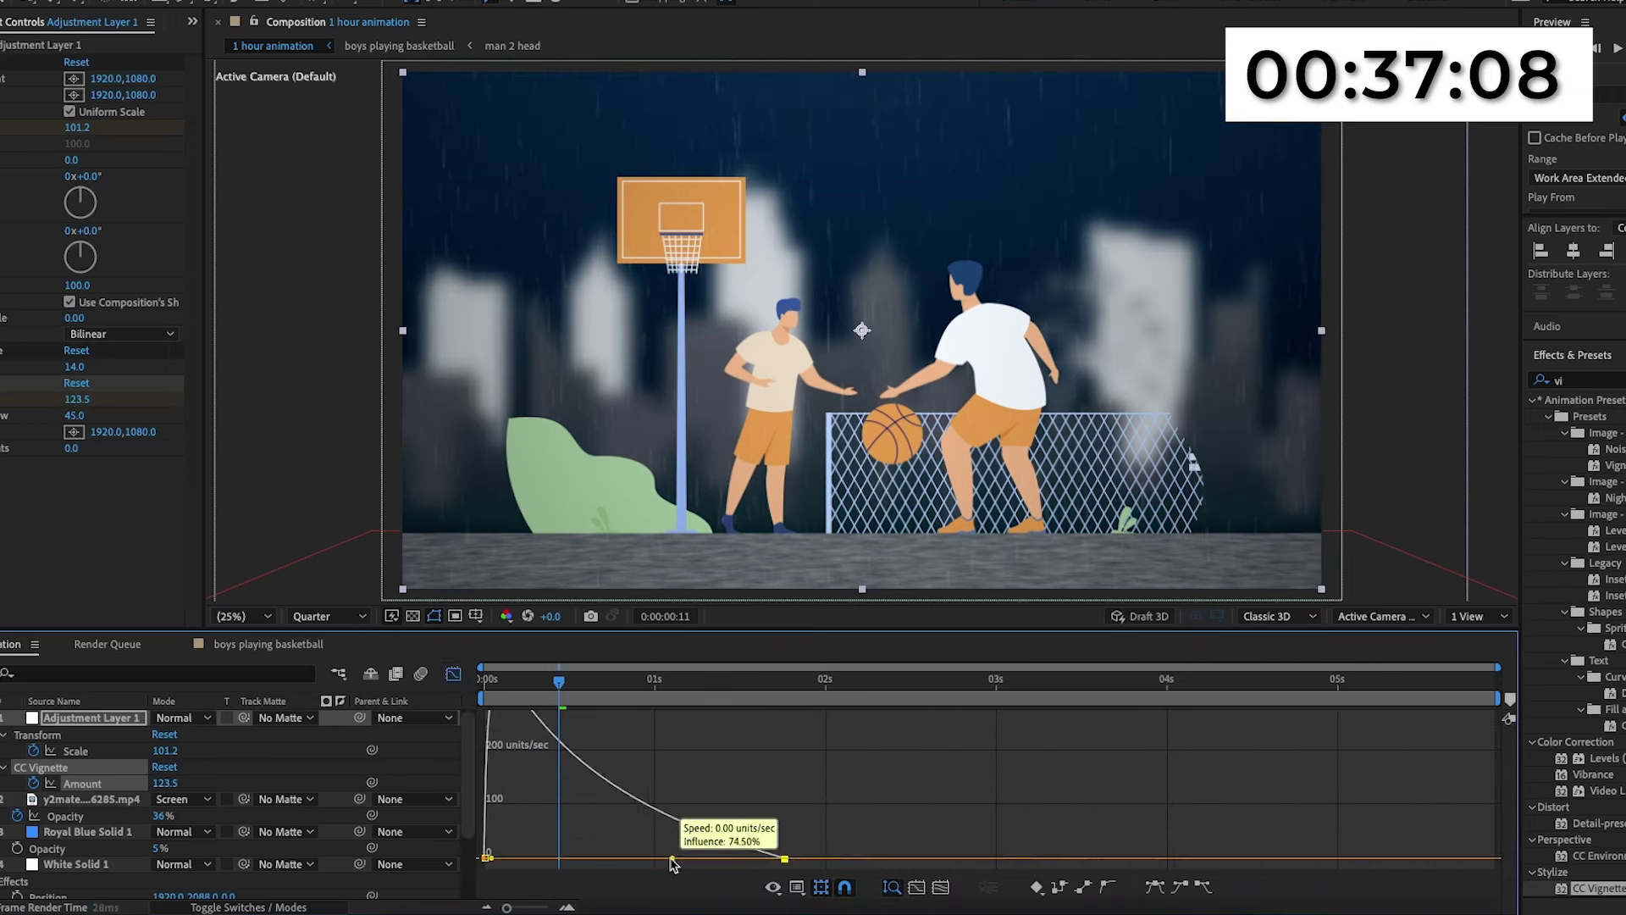
left_click_drag(558, 681, 434, 694)
key("space")
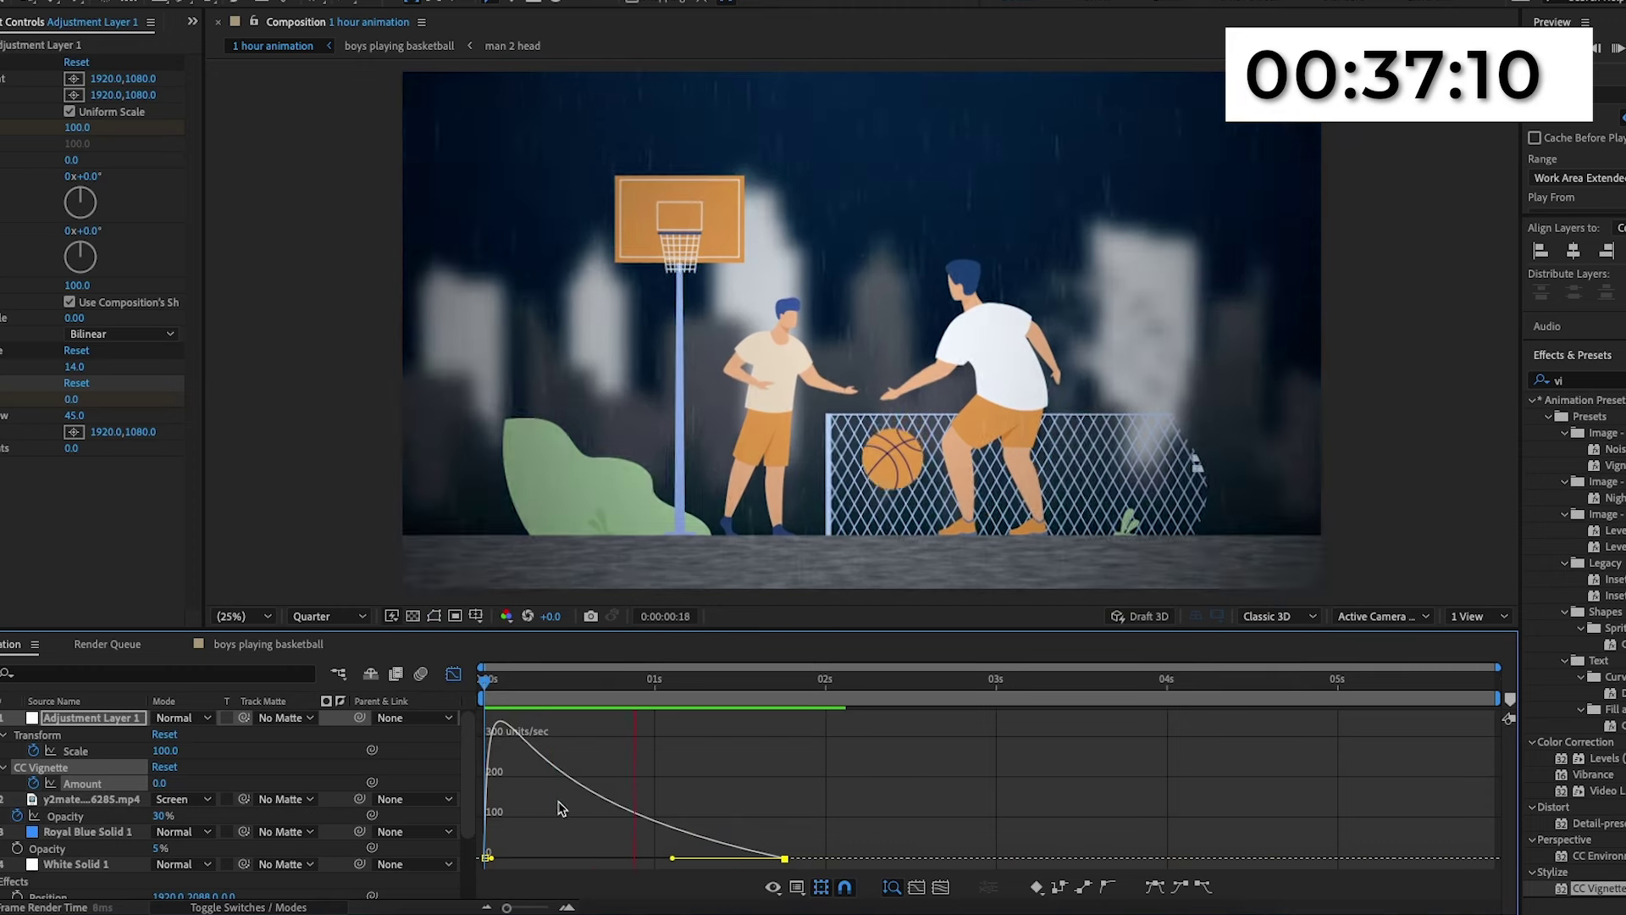
Slightly shorten the last vignette Amount keyframe's influence handle, preview from the start and return the timeline to the layer bar view.
left_click_drag(673, 859, 679, 858)
left_click_drag(574, 681, 392, 691)
key("space")
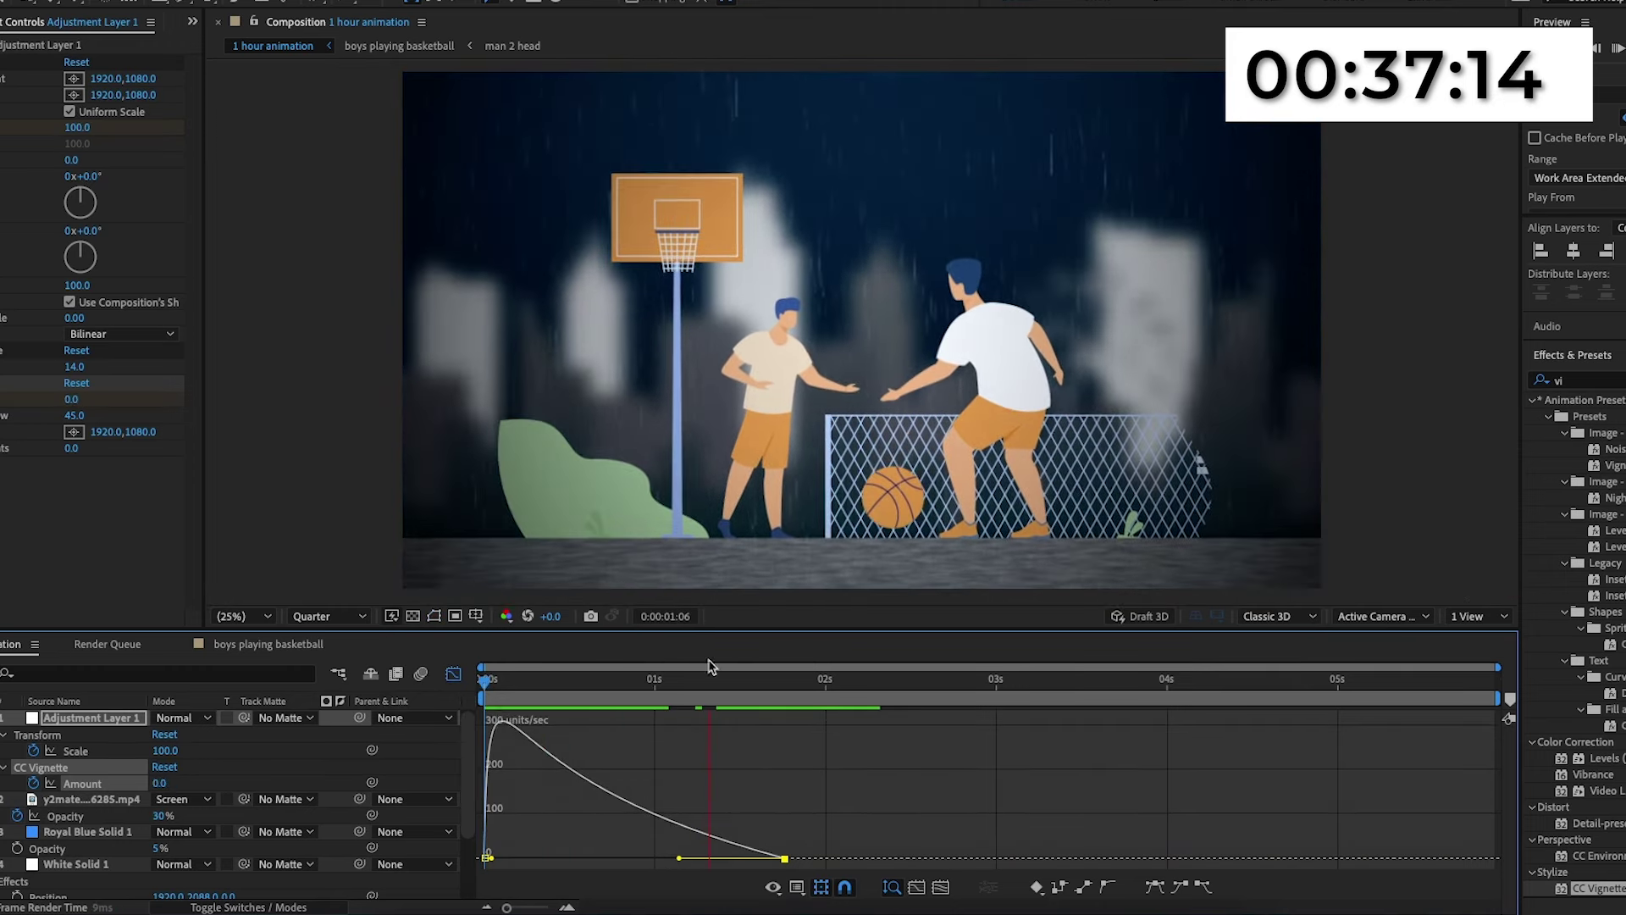
left_click(453, 674)
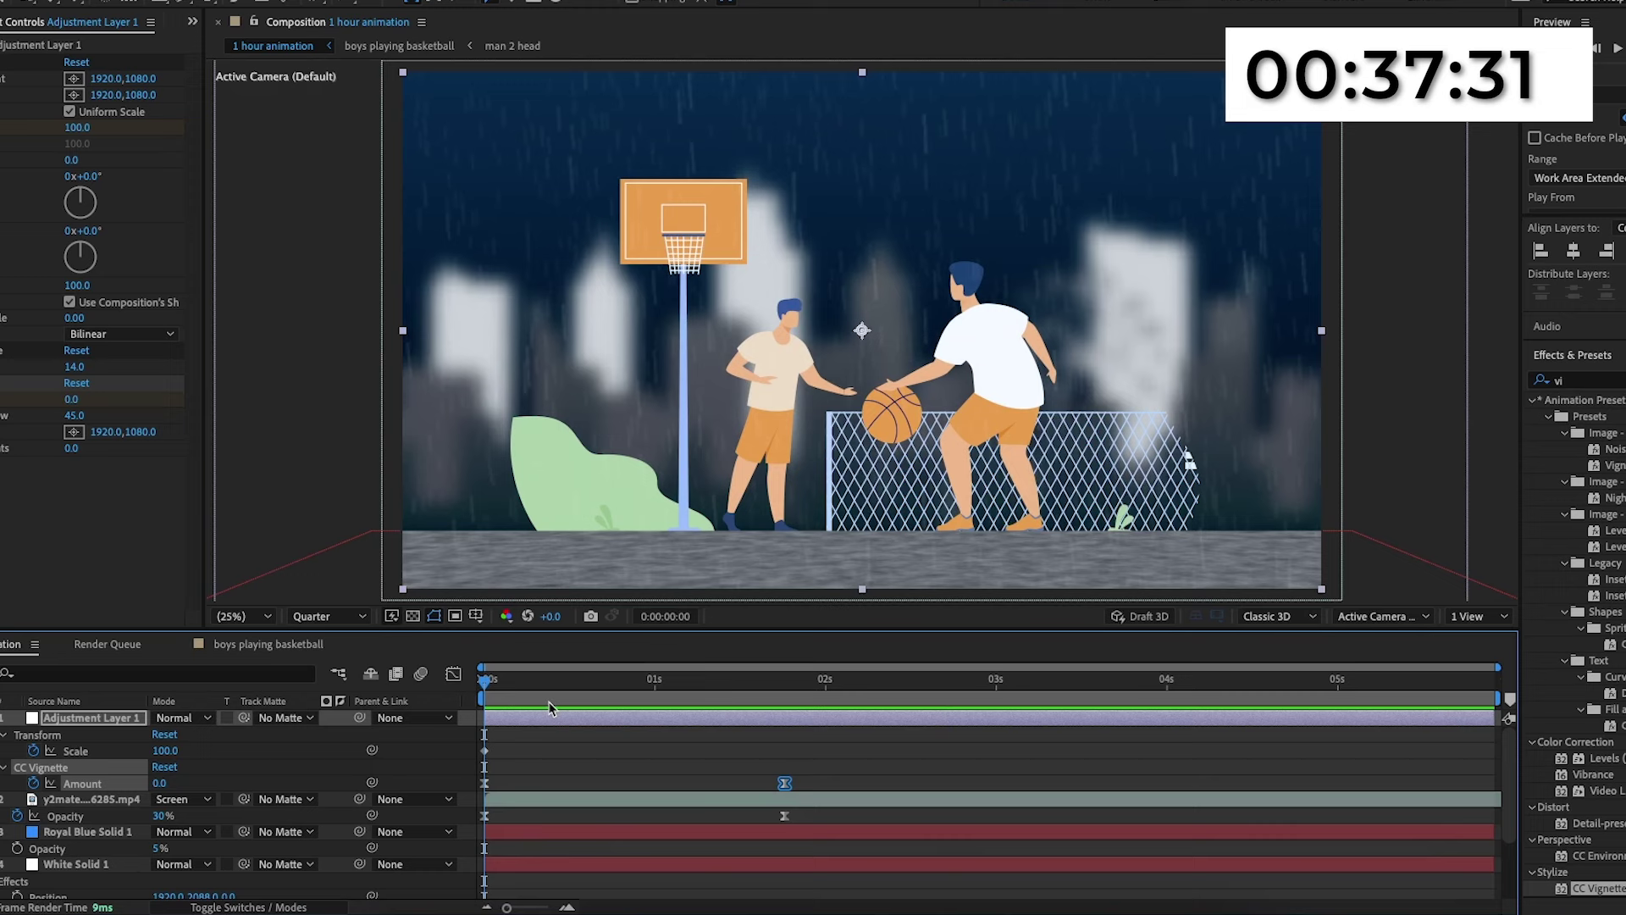
Try slowing down the rain overlay footage with Time Stretch, holding the layer in-point in place, and preview it.
left_click(552, 711)
left_click_drag(805, 770, 778, 820)
left_click(771, 770)
left_click(774, 798)
right_click(739, 312)
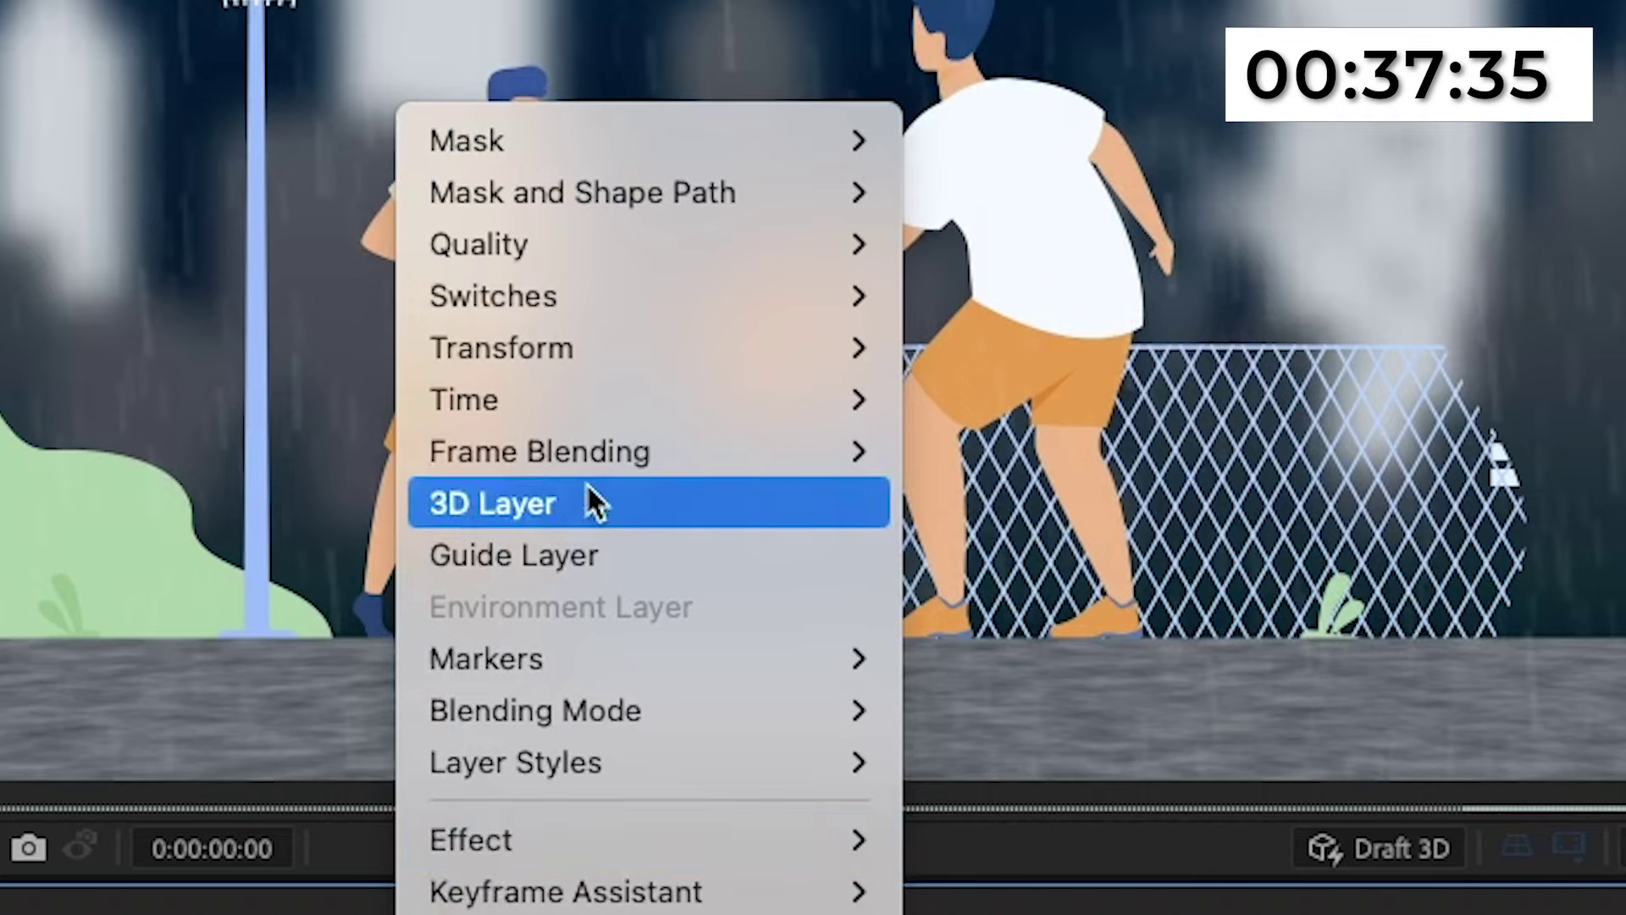
mouse_move(920, 445)
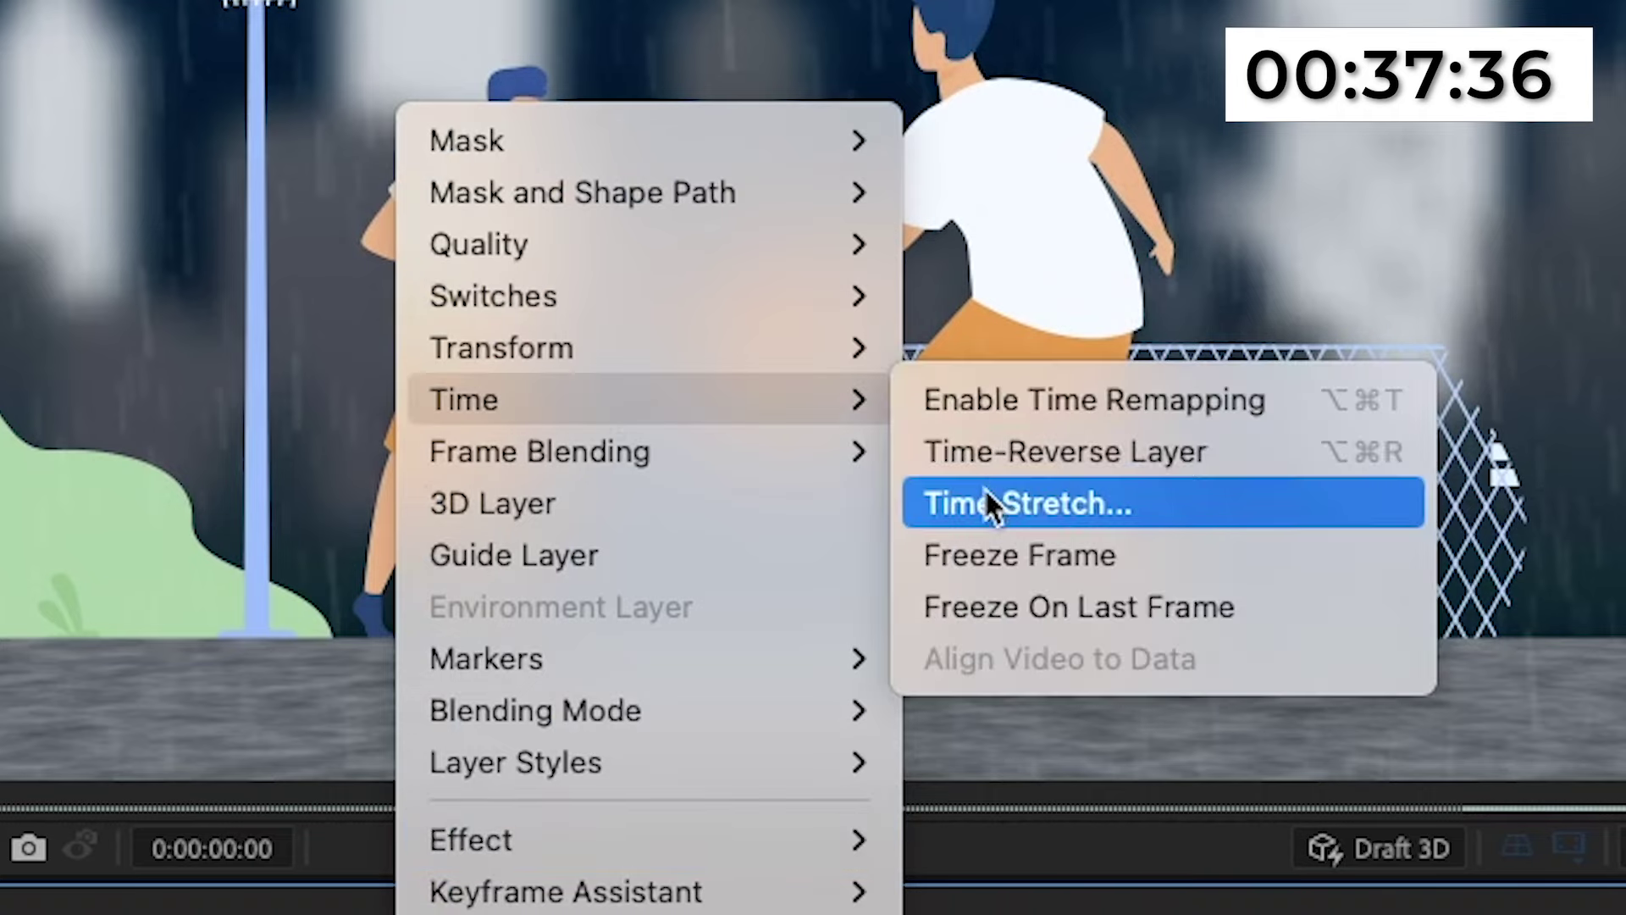
left_click(983, 486)
type("30")
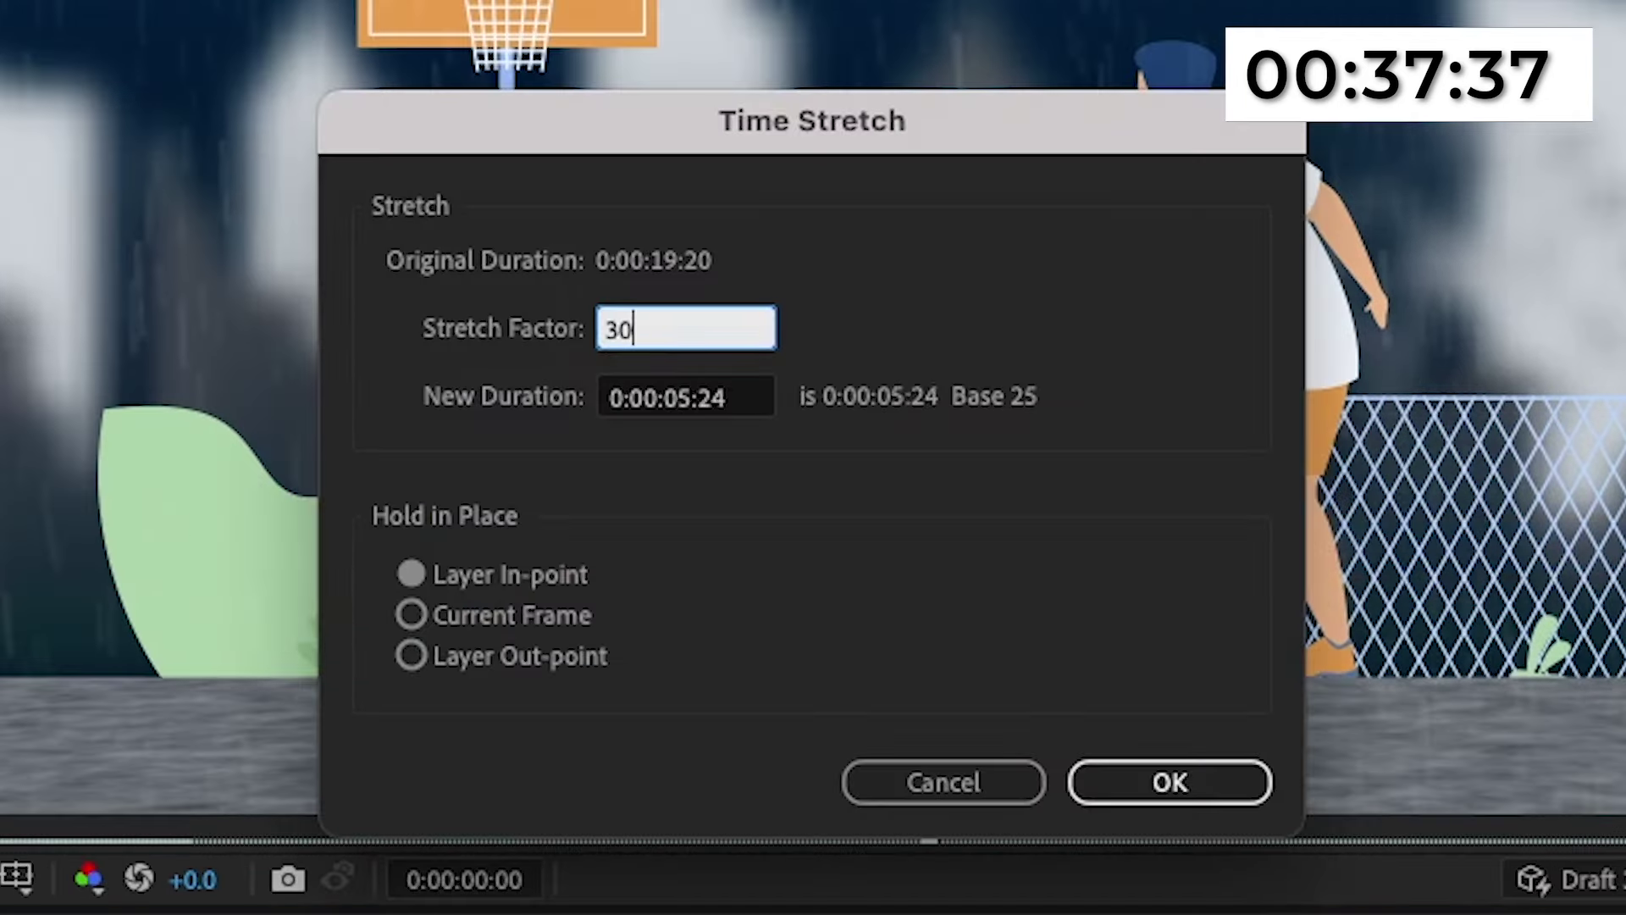
key("Return")
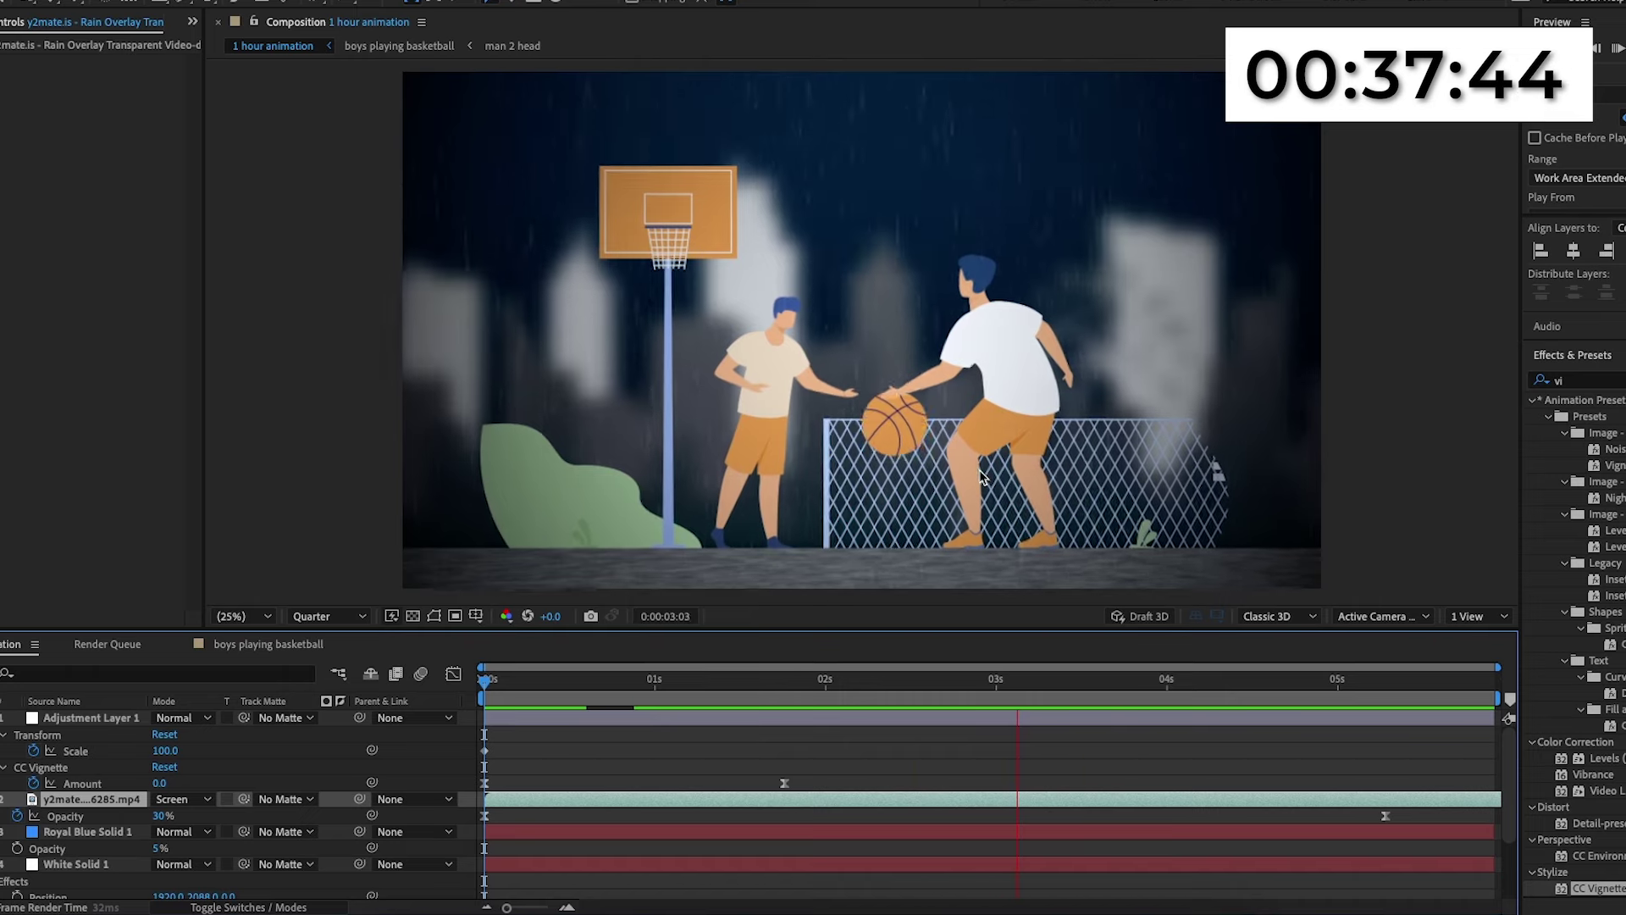
Time-stretch the rain overlay layer with a stretch factor of 200%, holding the layer in-point in place.
right_click(880, 318)
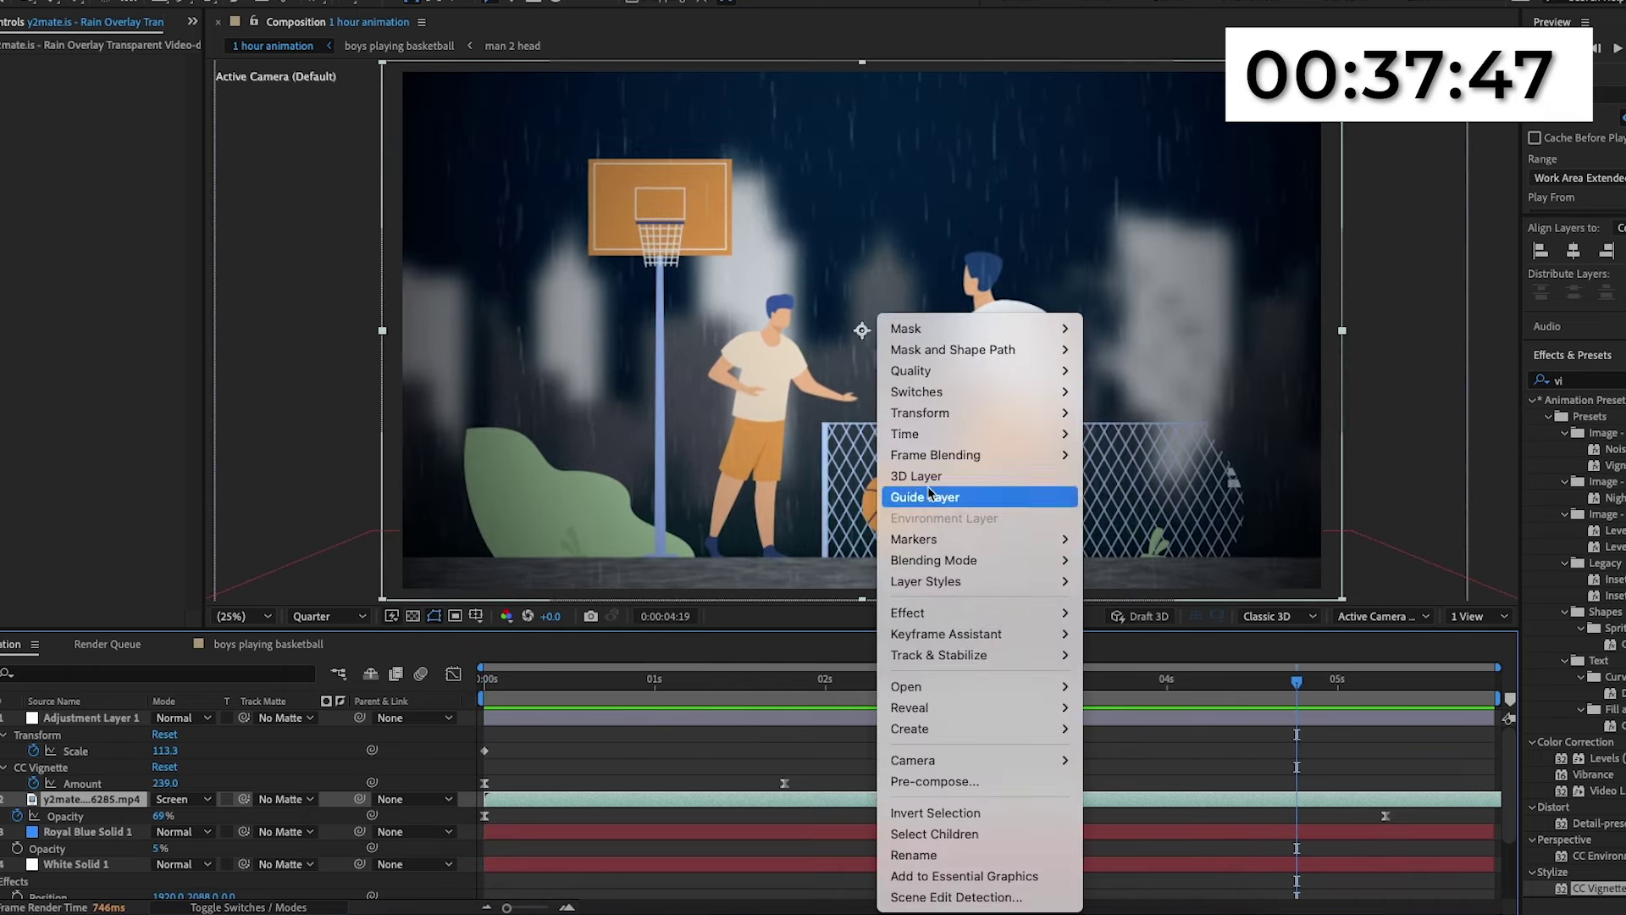
mouse_move(904, 433)
left_click(1132, 476)
type("200")
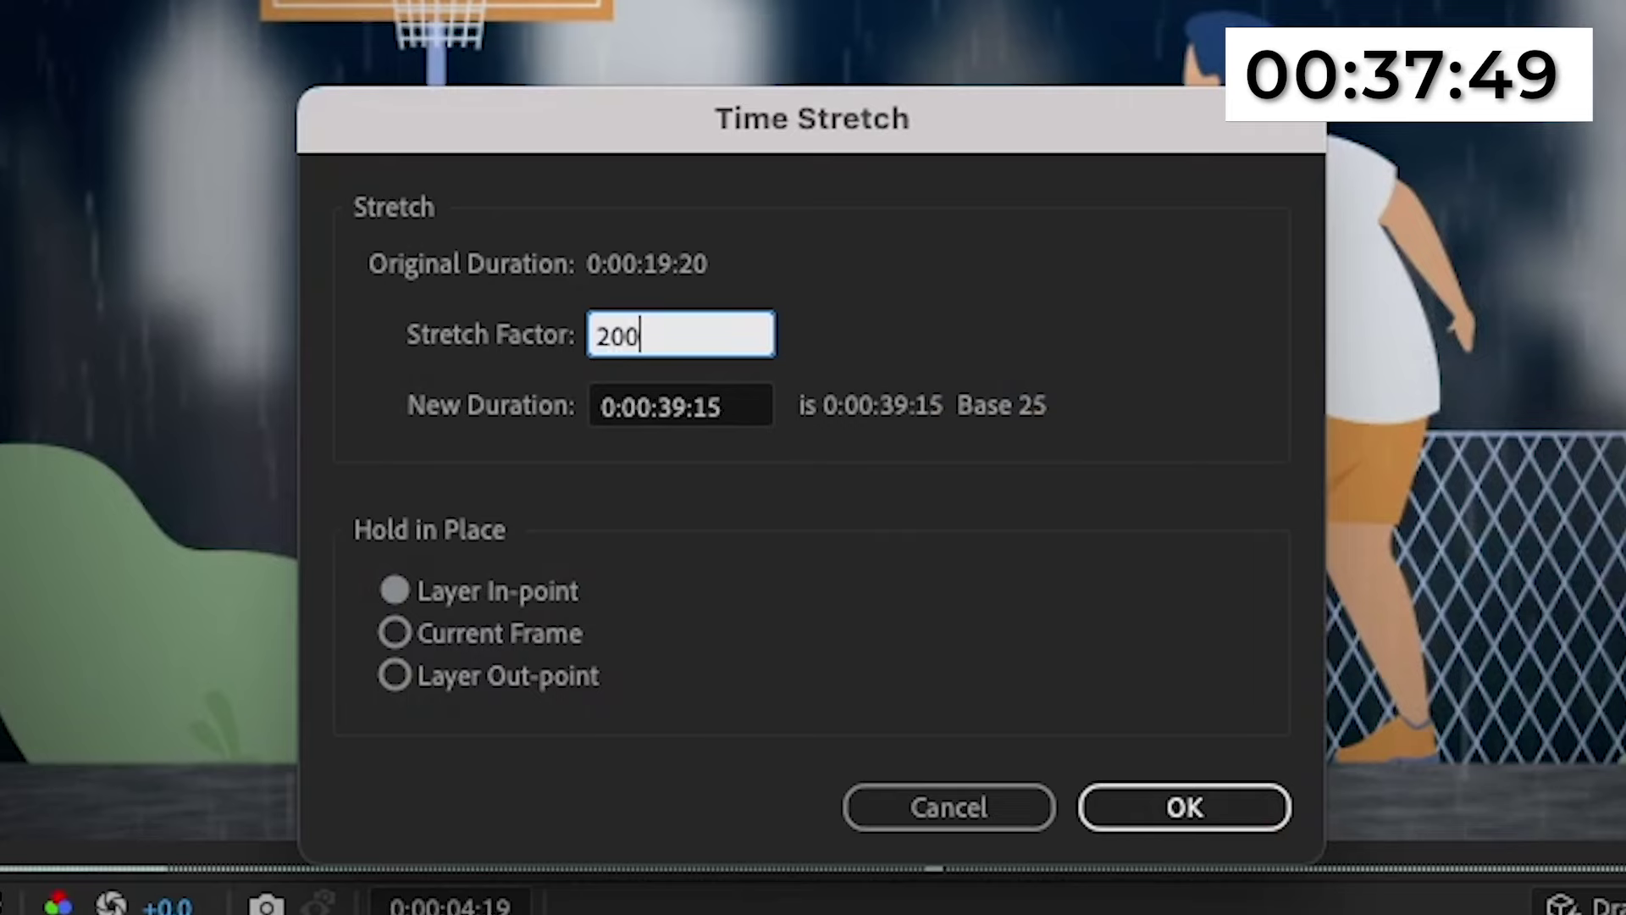
key("Return")
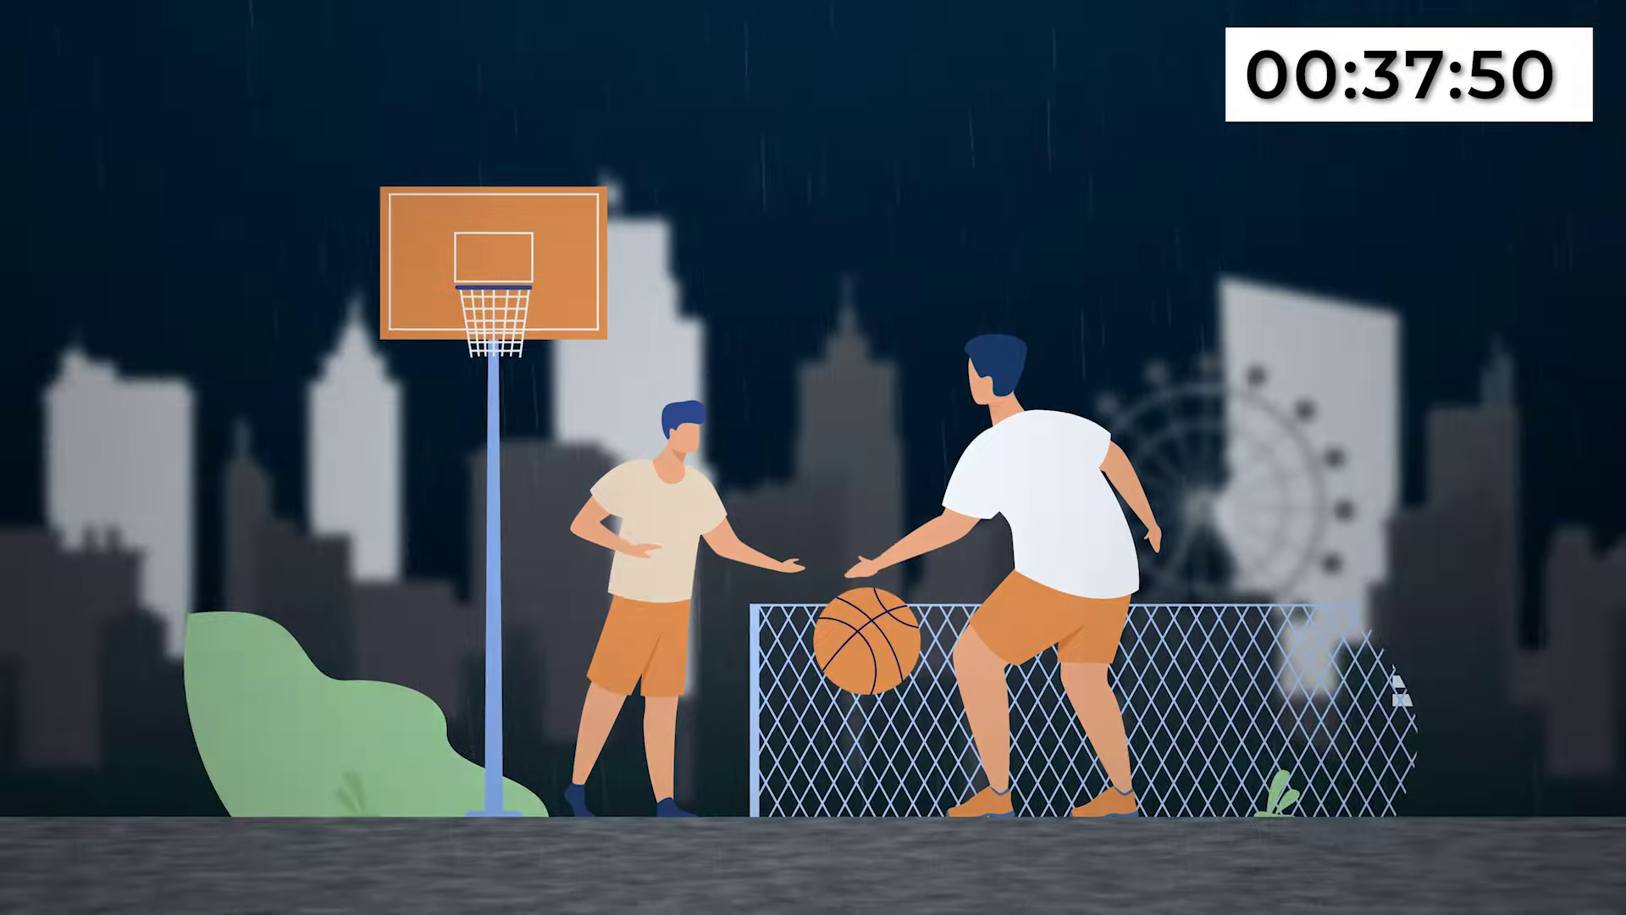